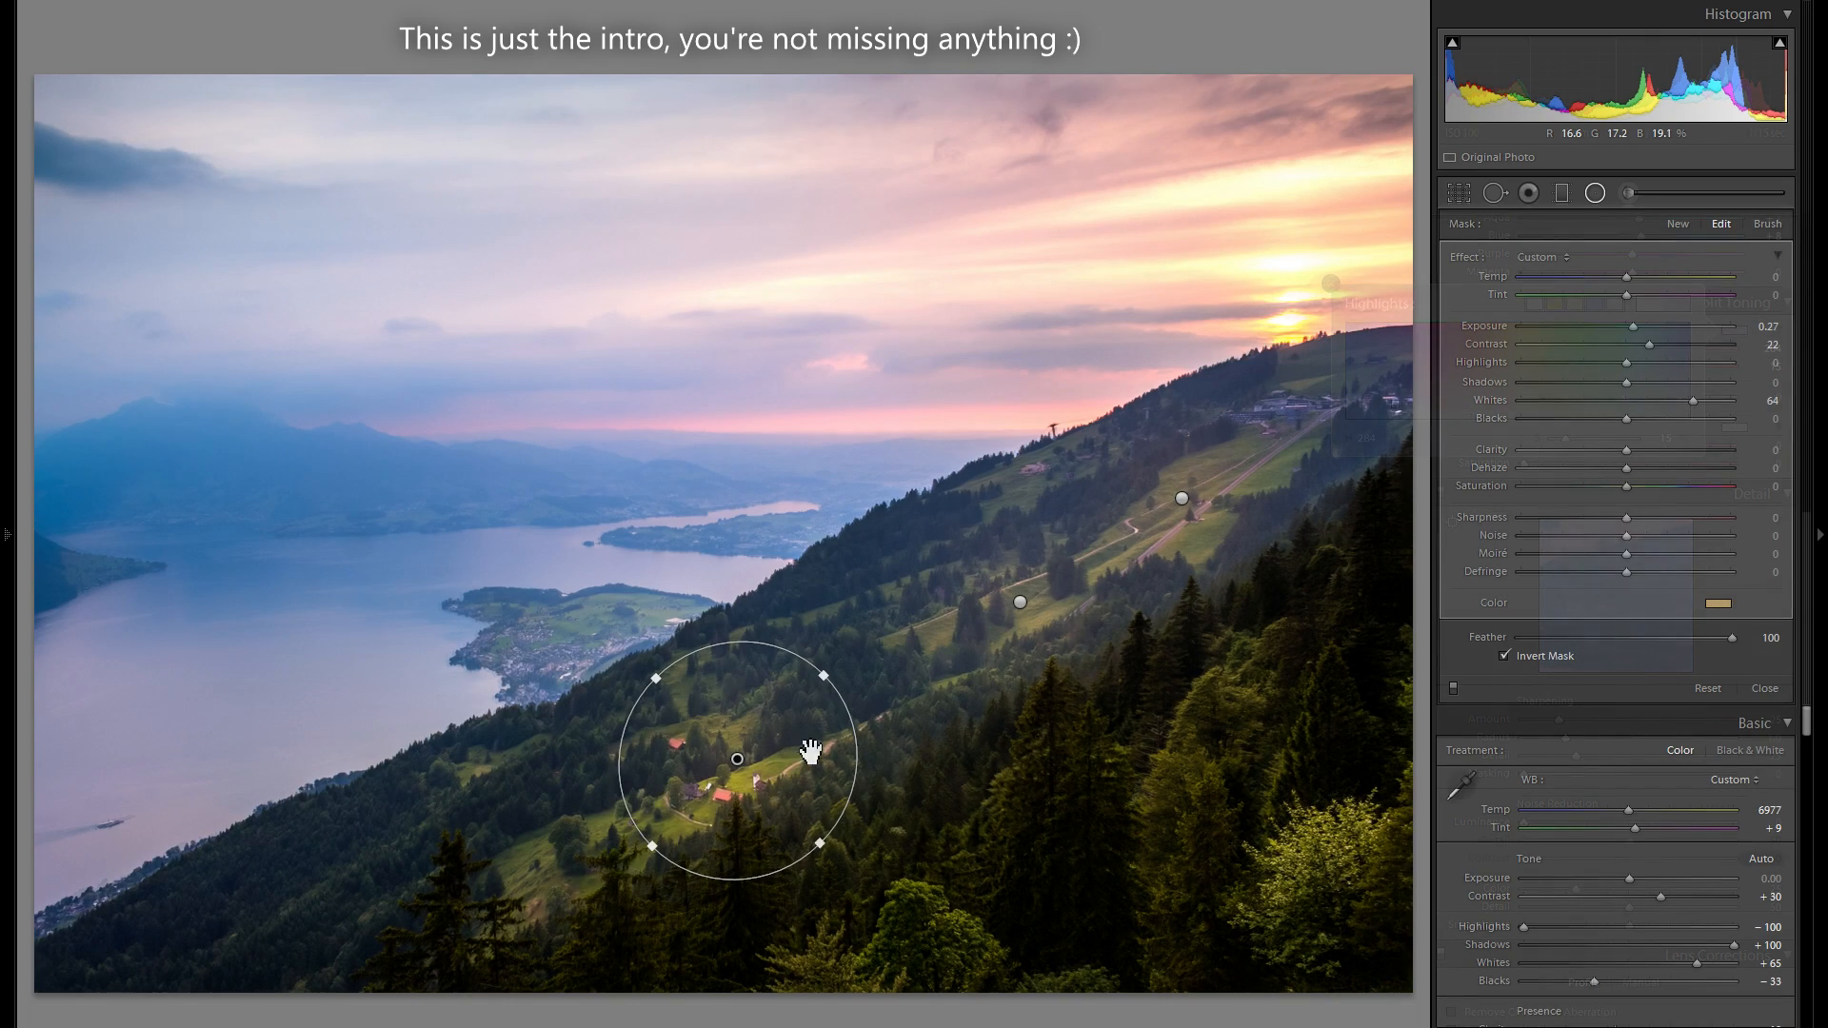
- Place another copy of the inverted radial filter over the lower meadow and reposition it farther down the hillside
left_click(607, 852)
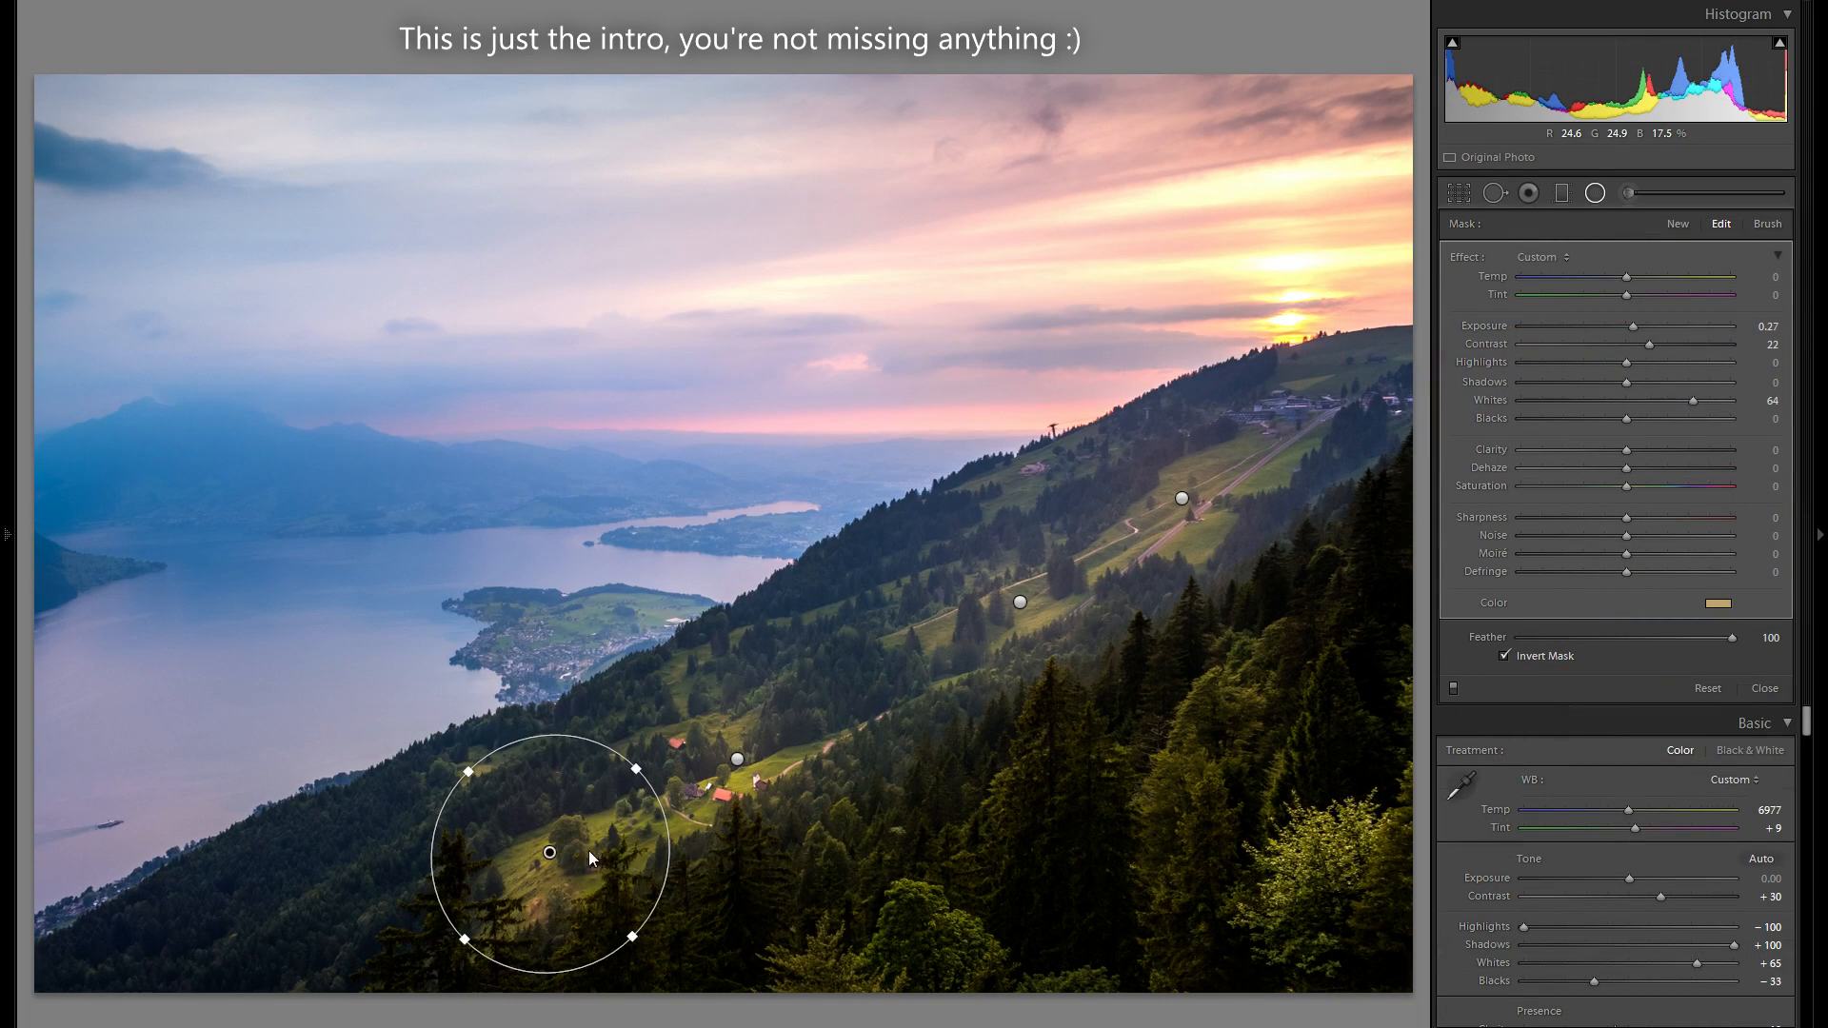
left_click_drag(591, 859, 334, 877)
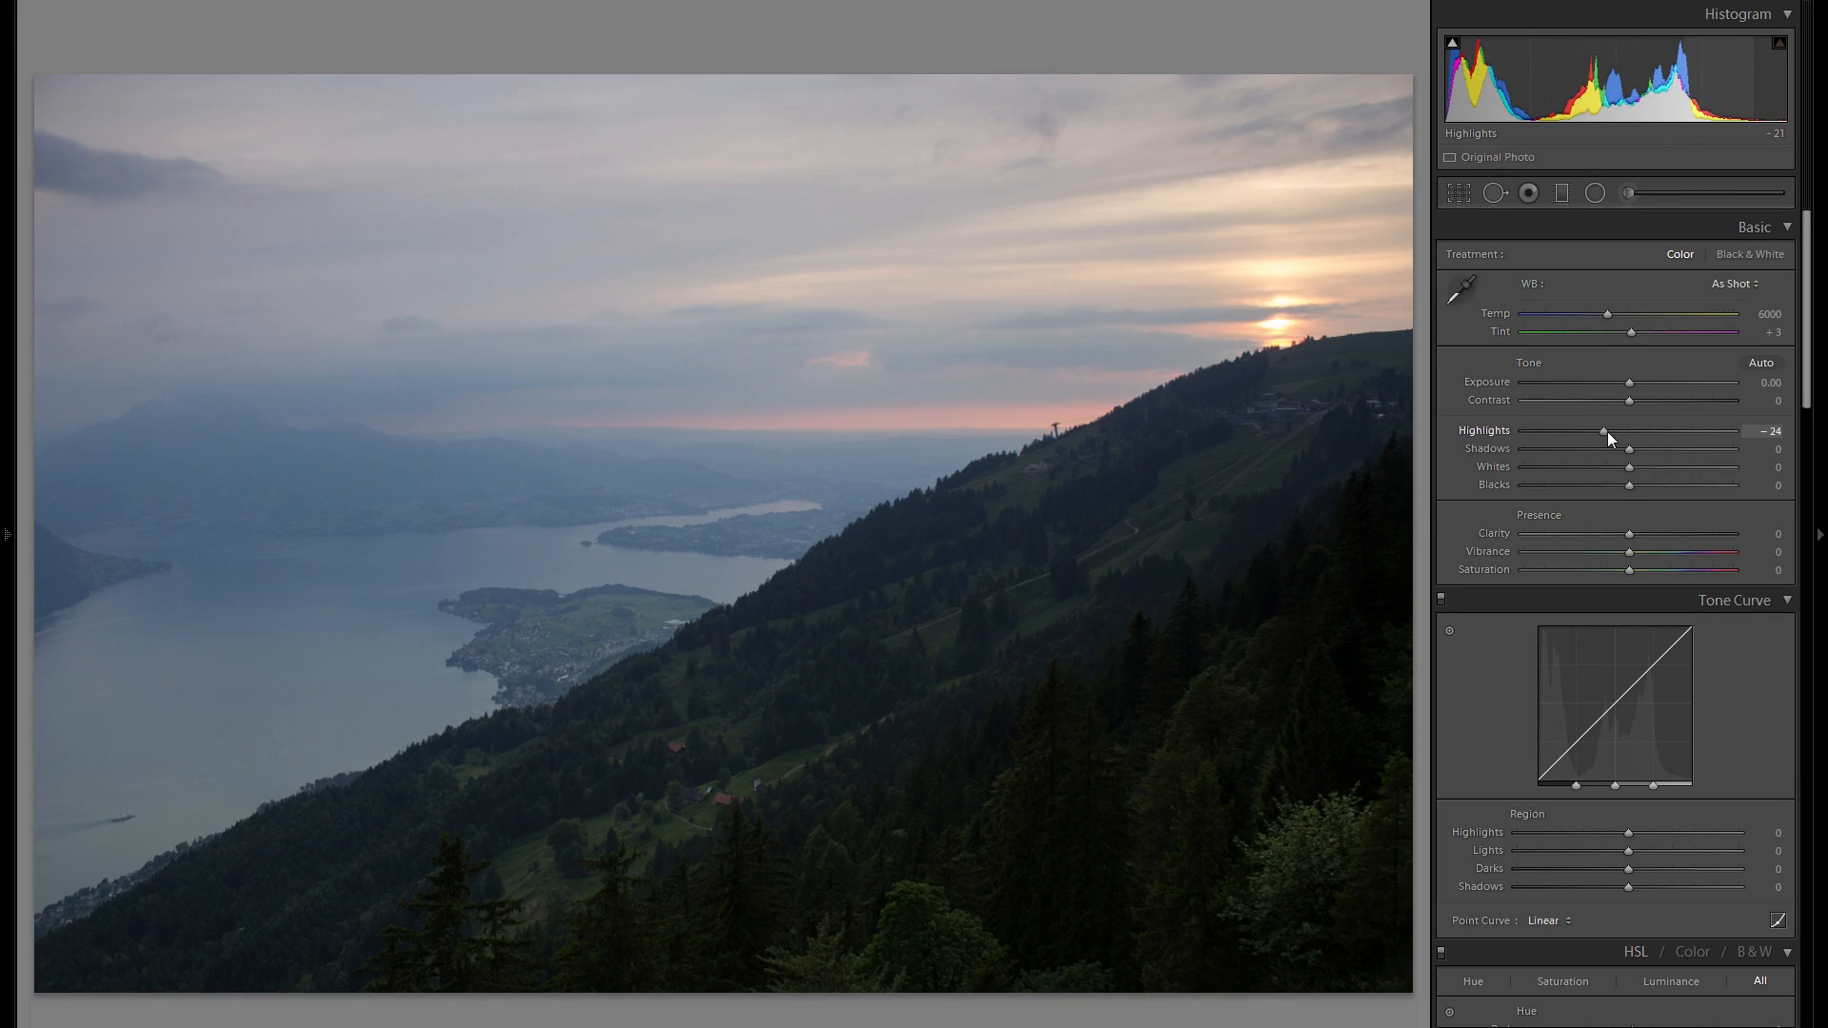
- Lower the Highlights to −100 and raise the Whites to +65, checking the clipping preview around the sun
left_click_drag(1592, 430, 1564, 431)
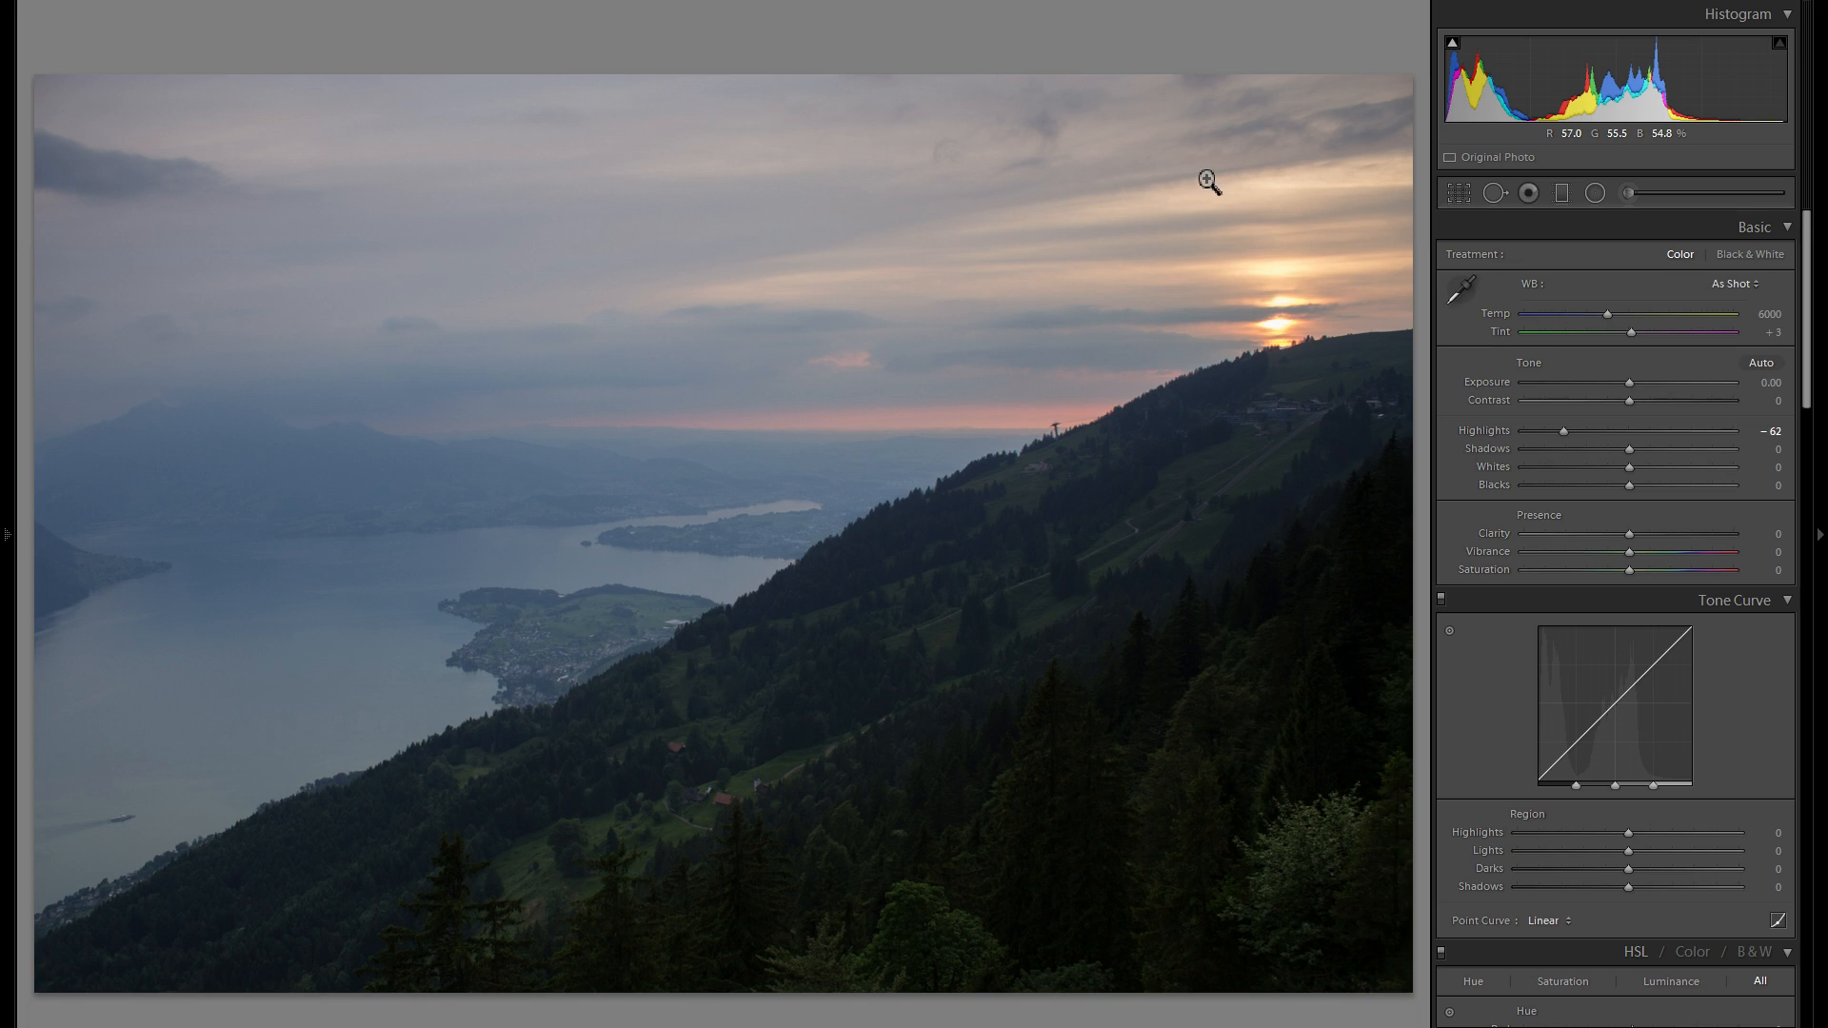
left_click_drag(1565, 432, 1489, 434)
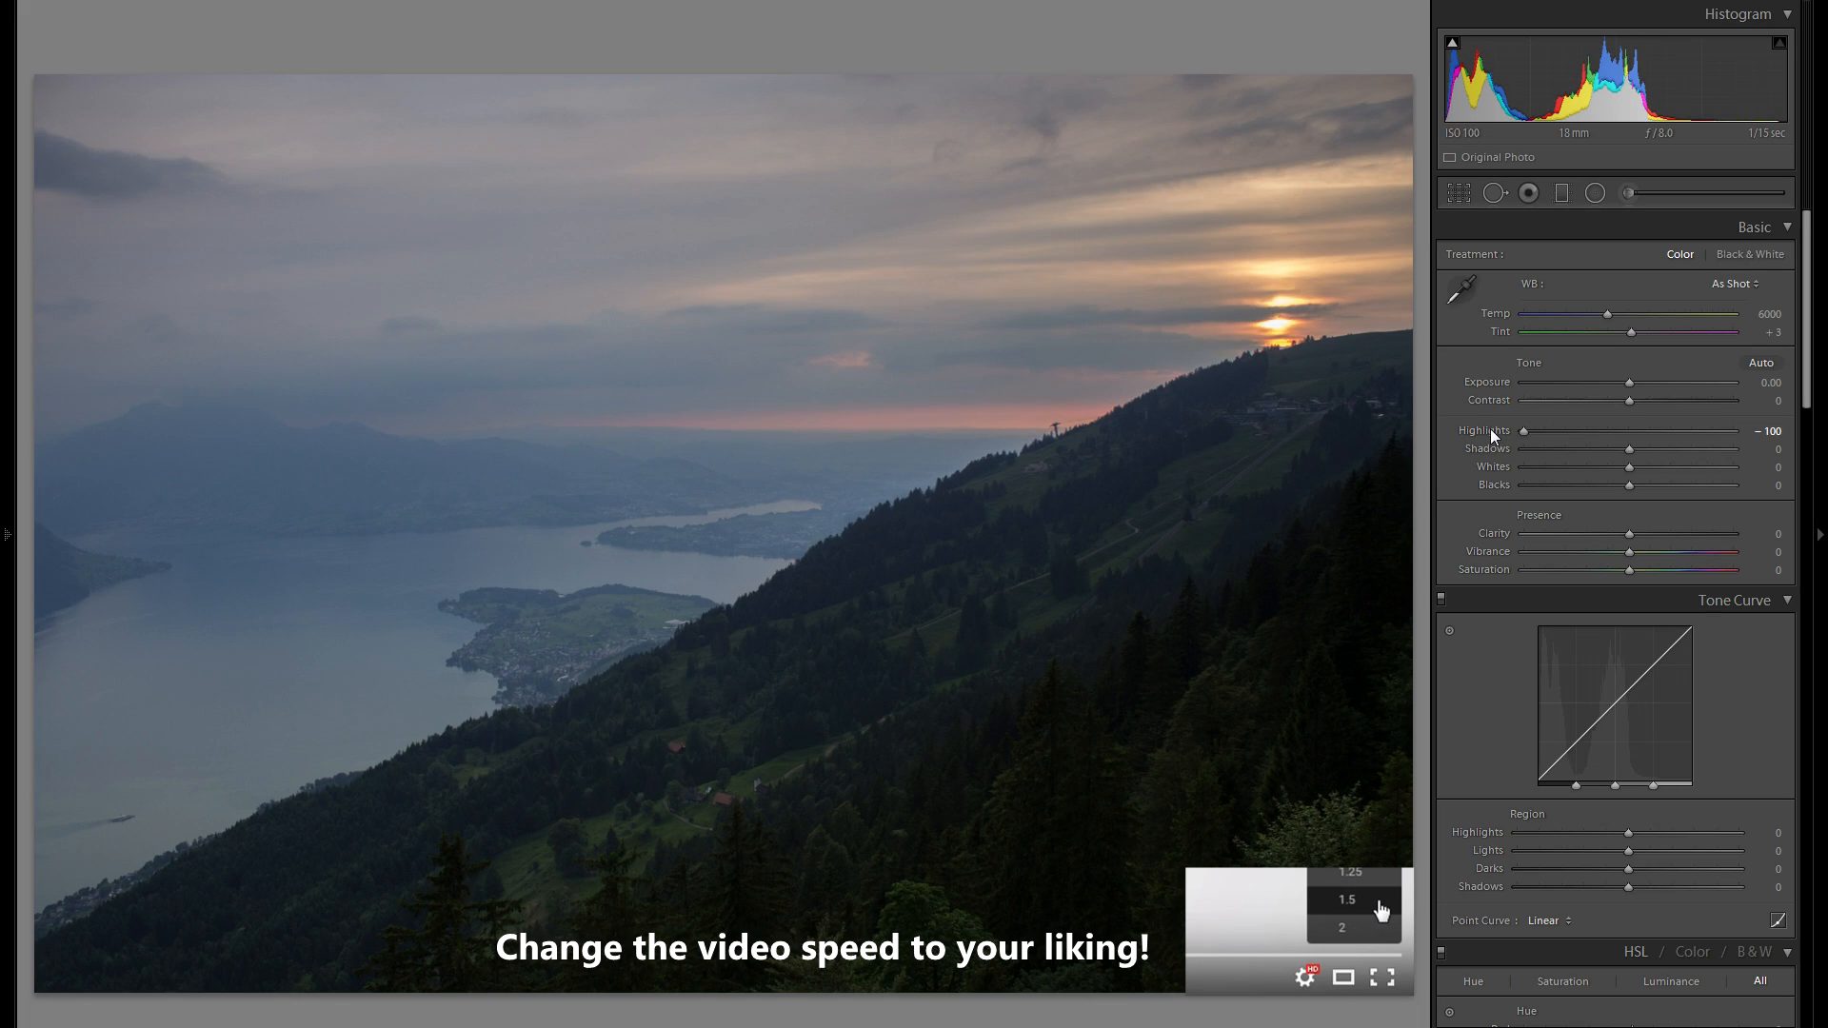
left_click_drag(1628, 466, 1700, 468)
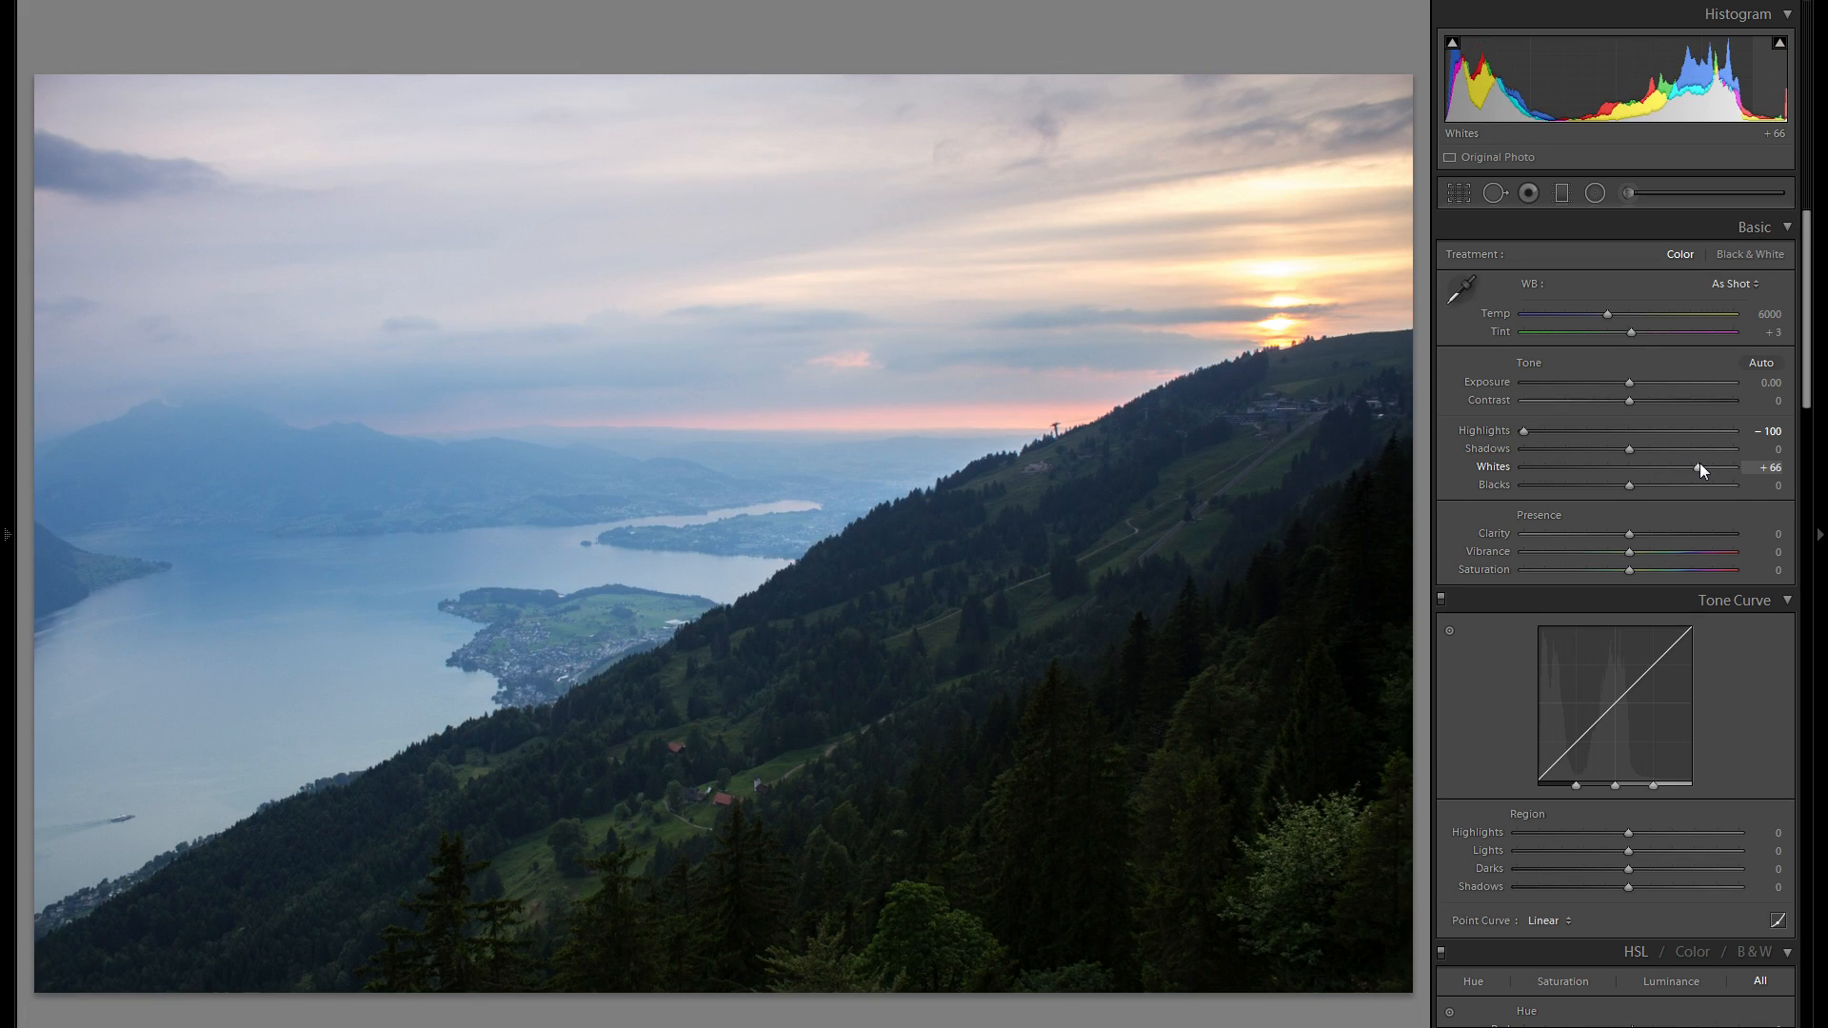
left_click(1626, 466)
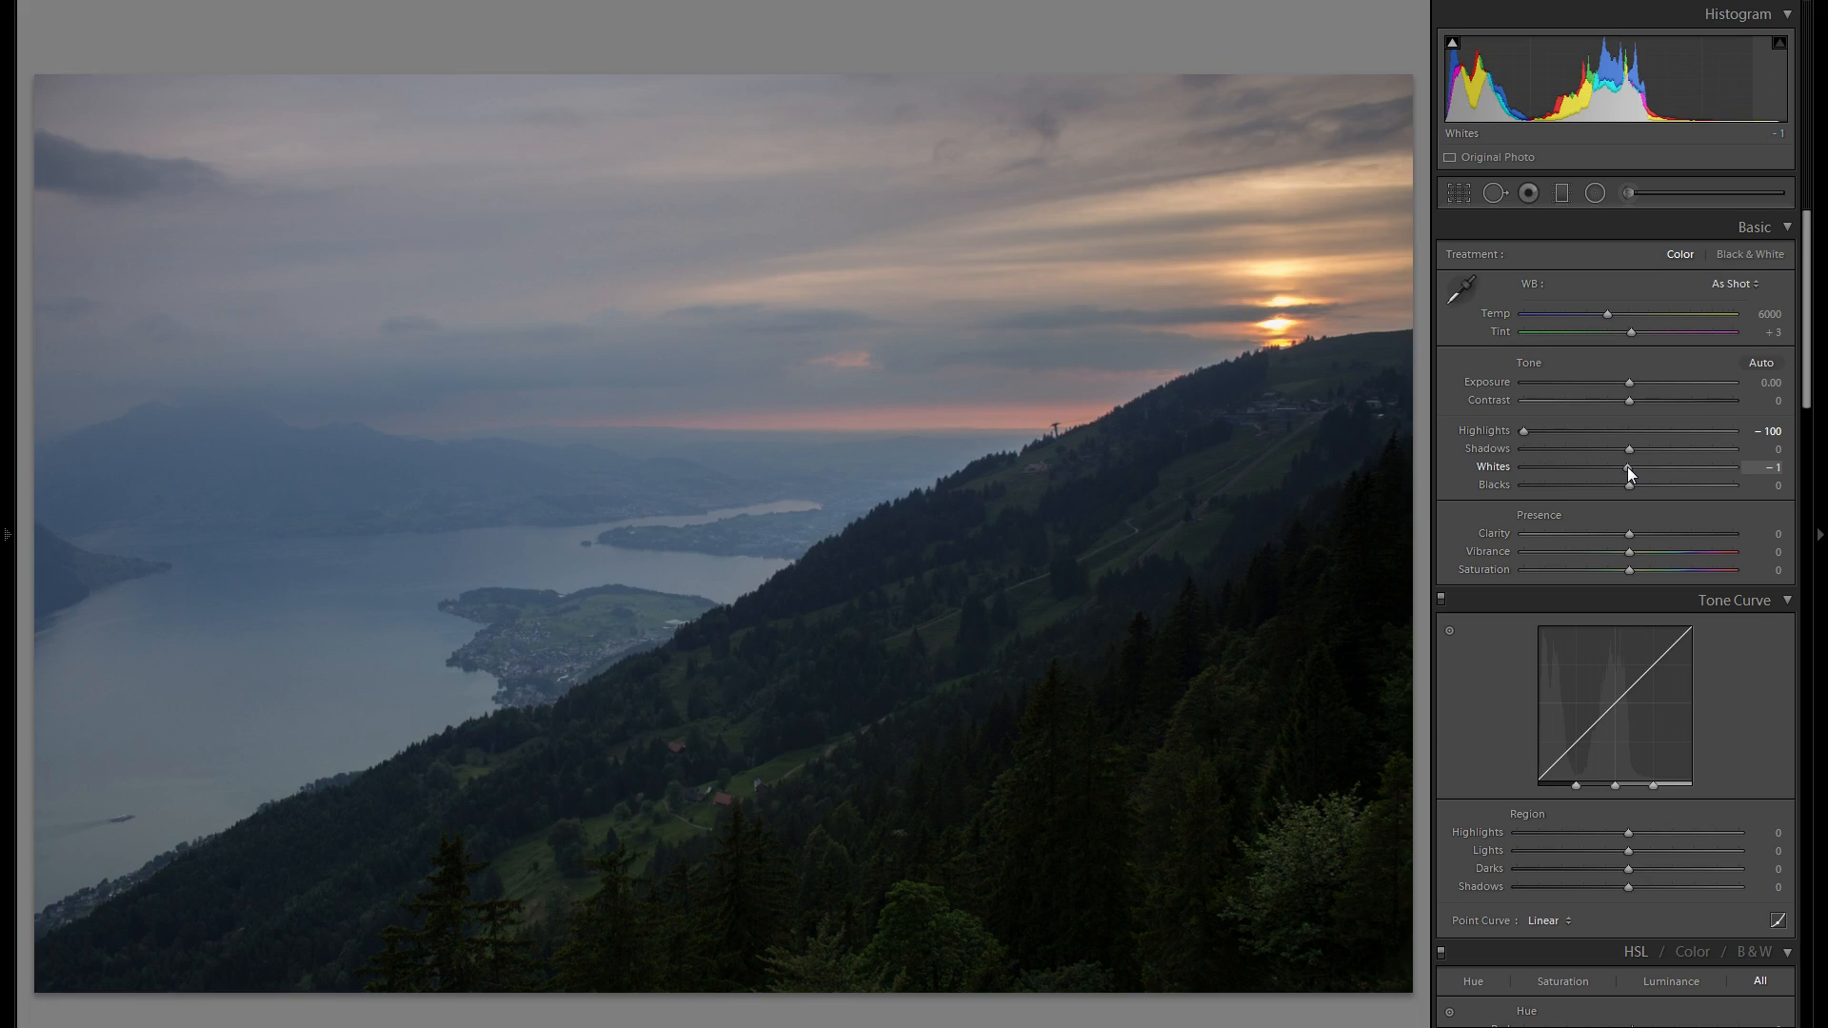
left_click_drag(1690, 464, 1692, 465)
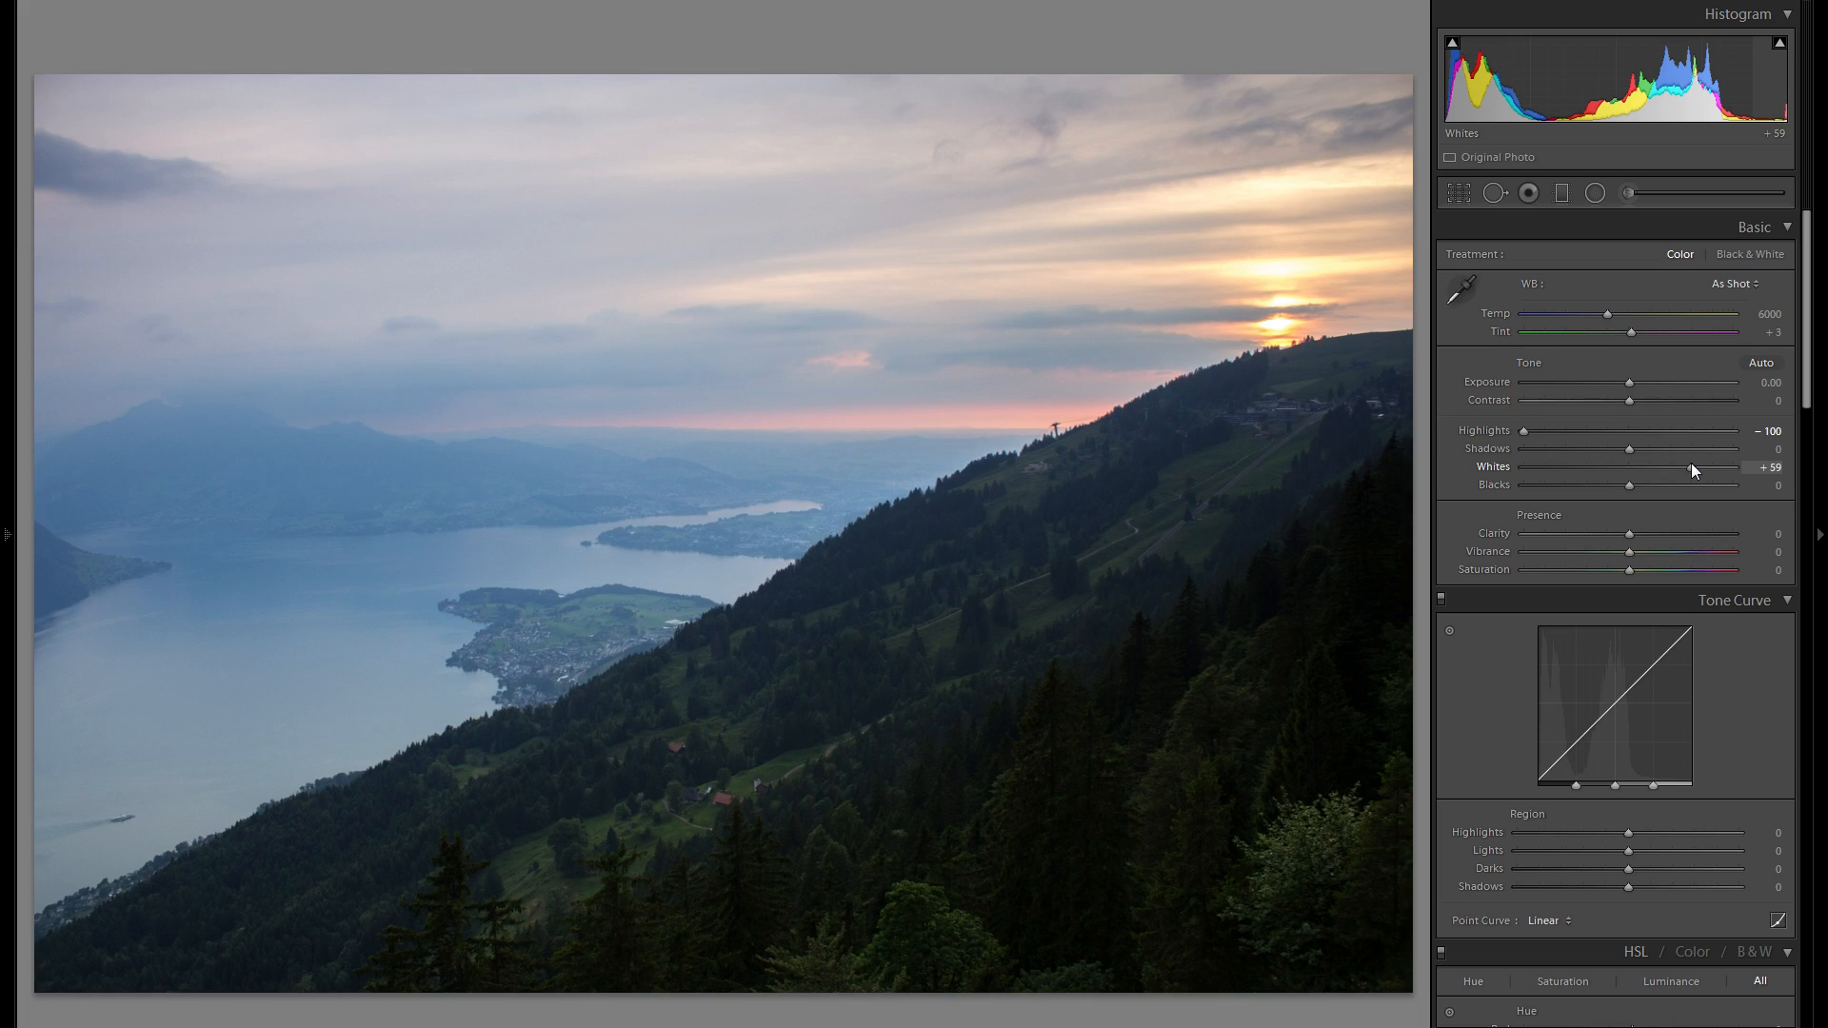
left_click(1690, 466, "alt")
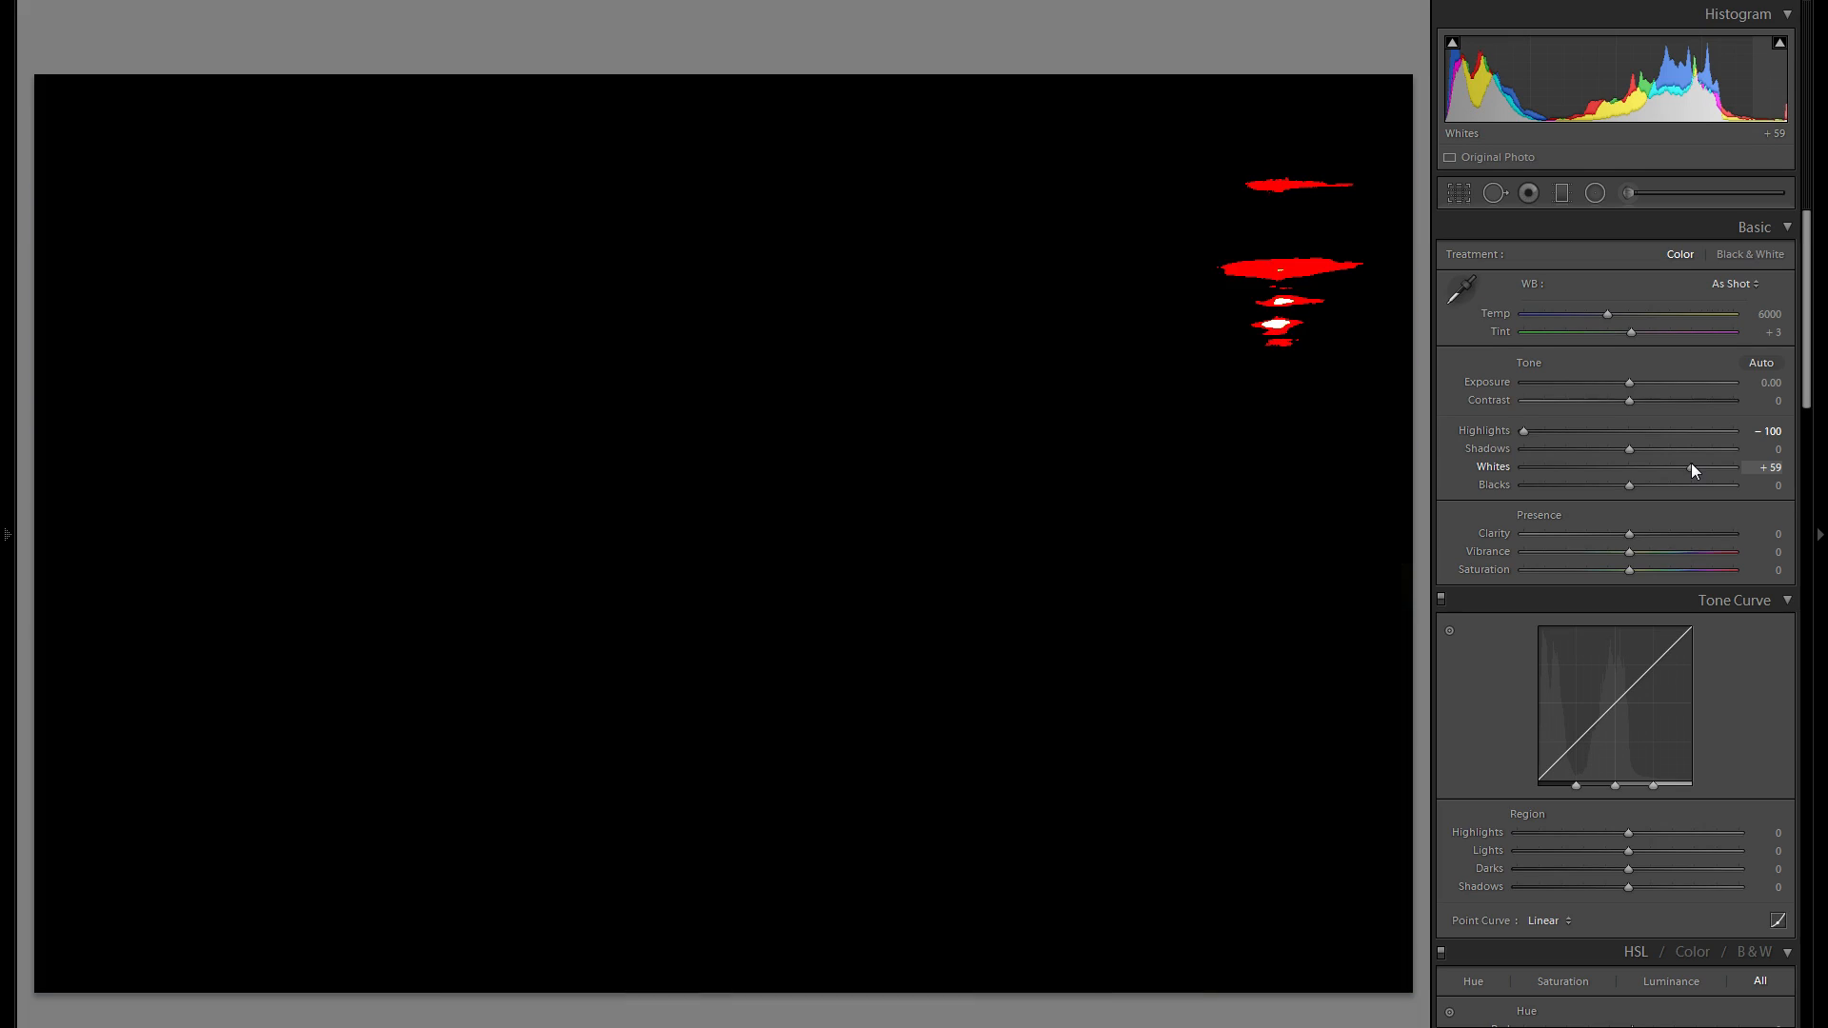
left_click_drag(1693, 468, 1699, 470)
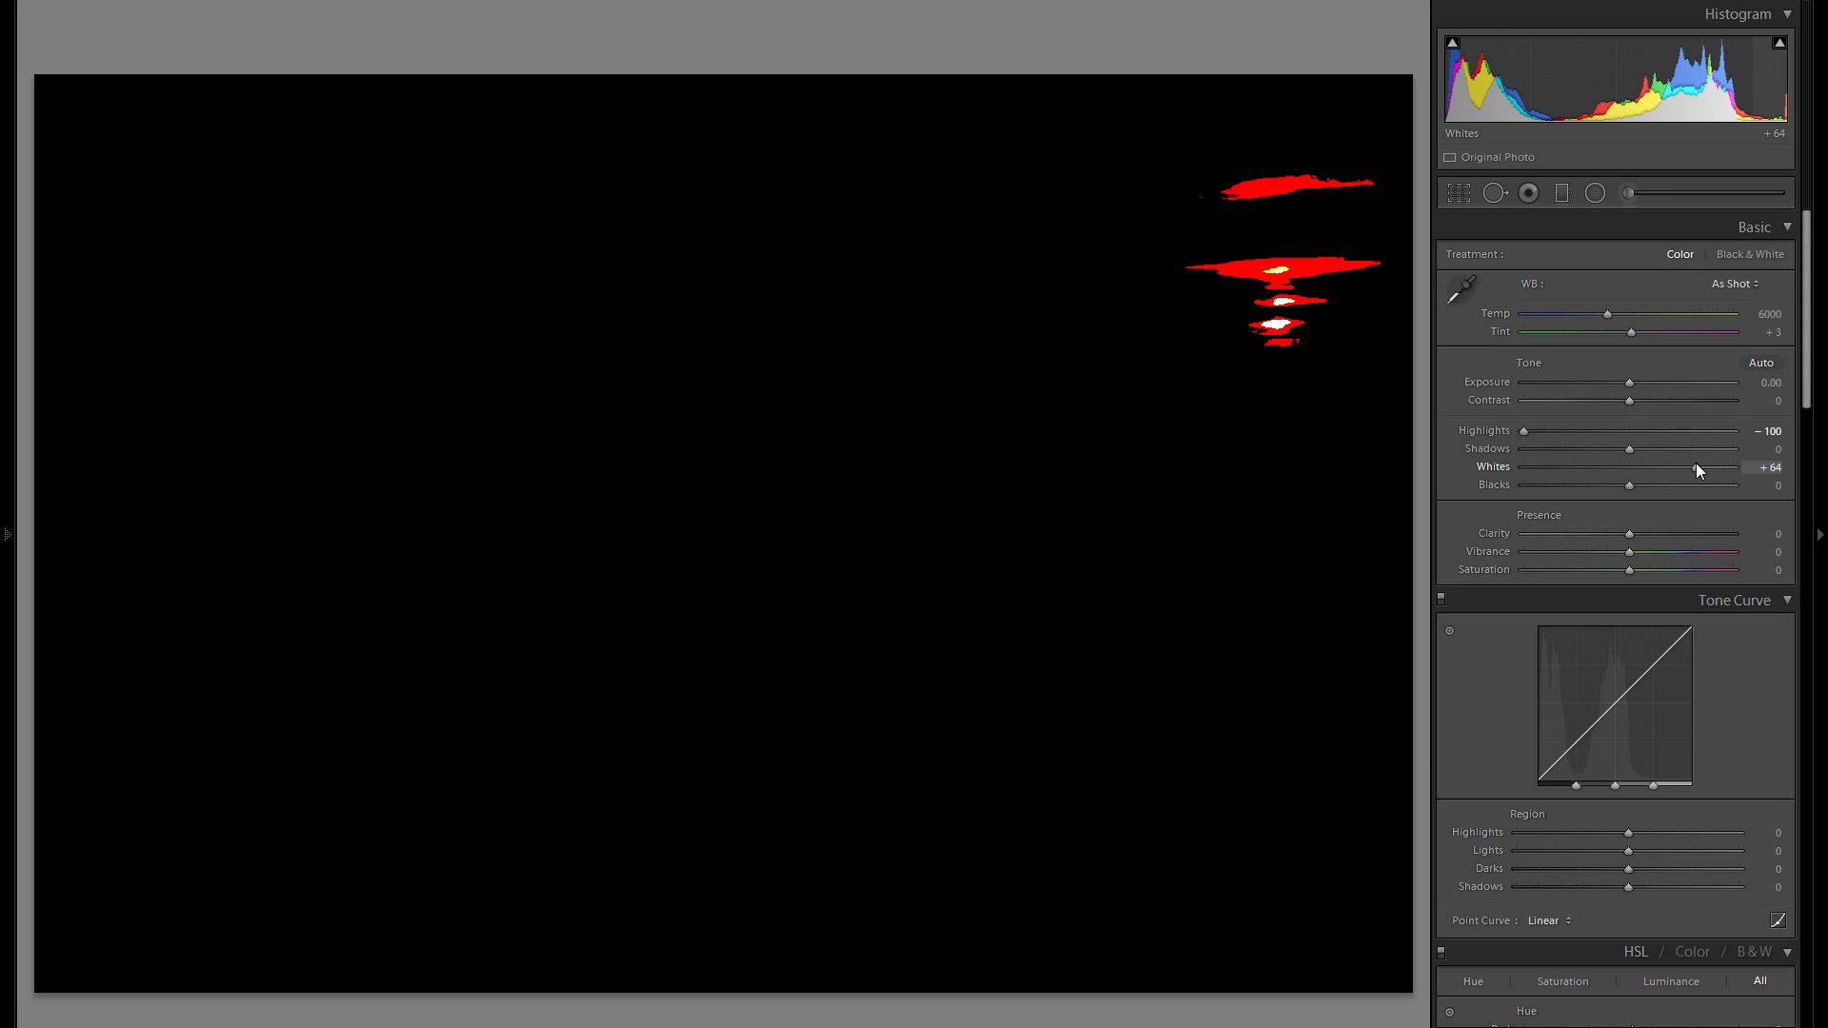
left_click_drag(1695, 465, 1695, 464)
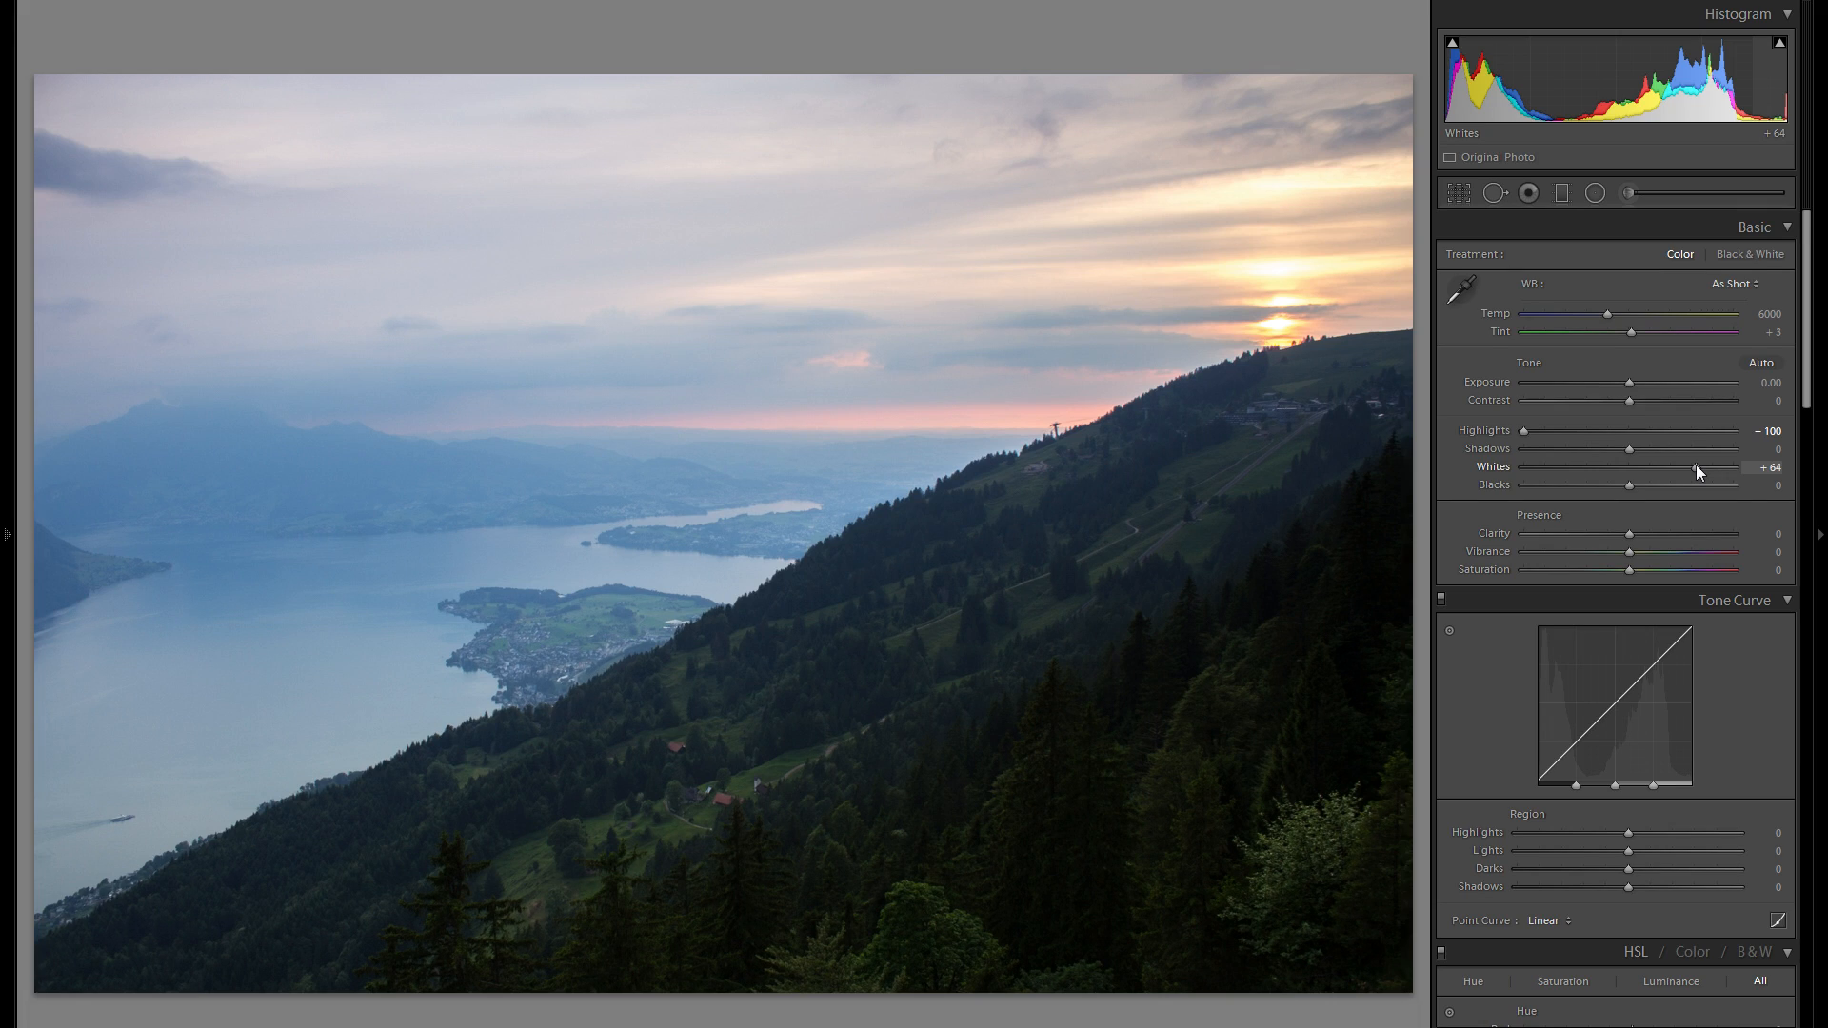
left_click_drag(1694, 465, 1721, 466)
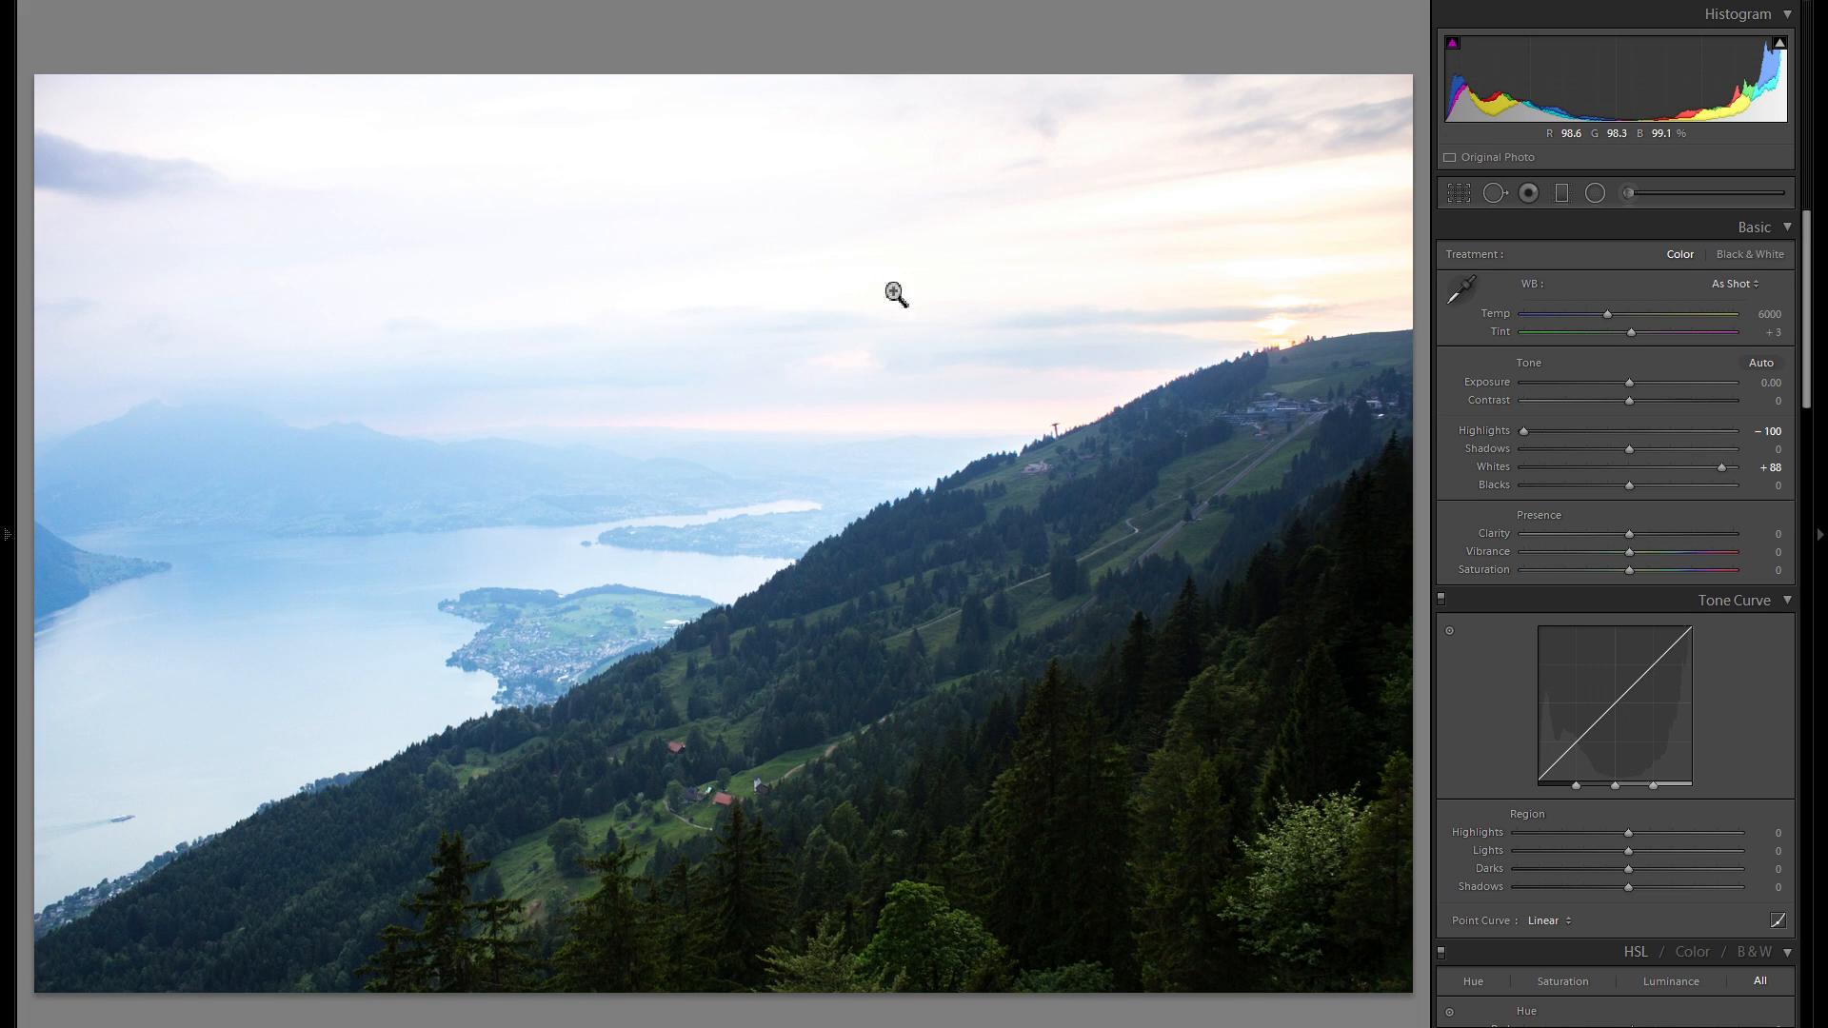
left_click_drag(1723, 464, 1697, 466)
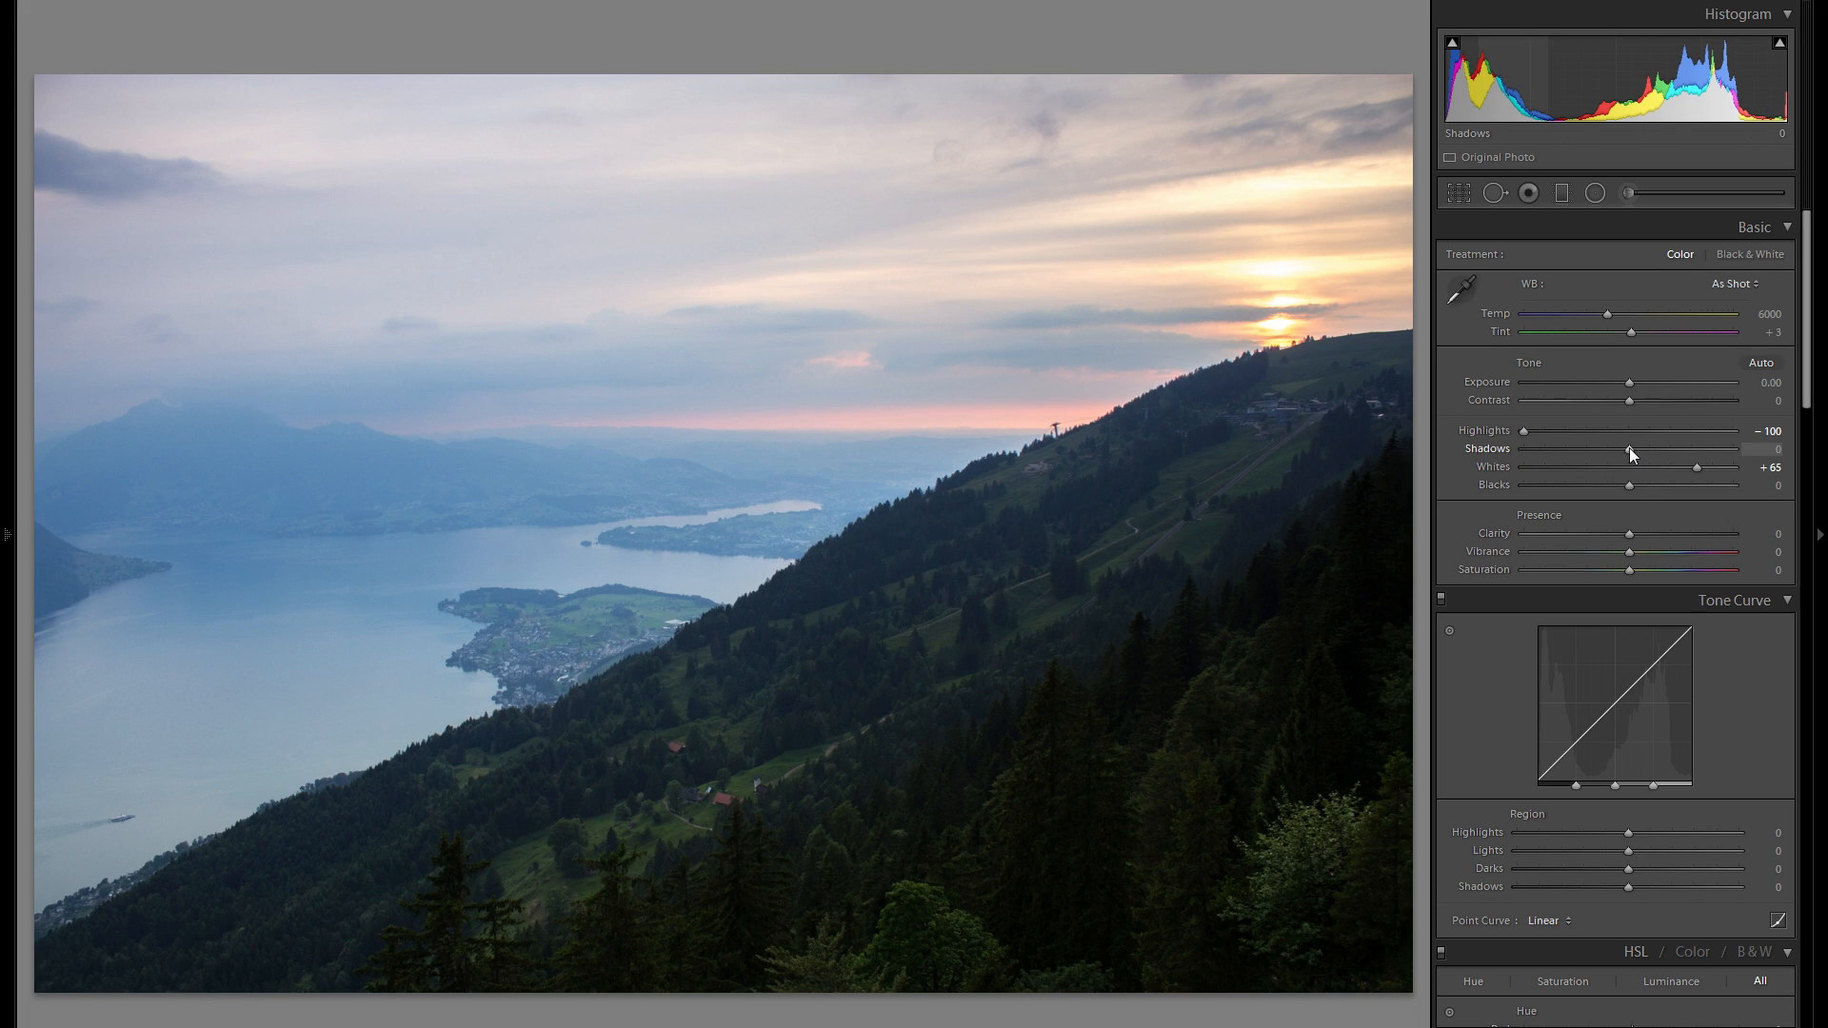
- Raise the Shadows to +100 and the Contrast to +30
left_click_drag(1629, 452, 1752, 438)
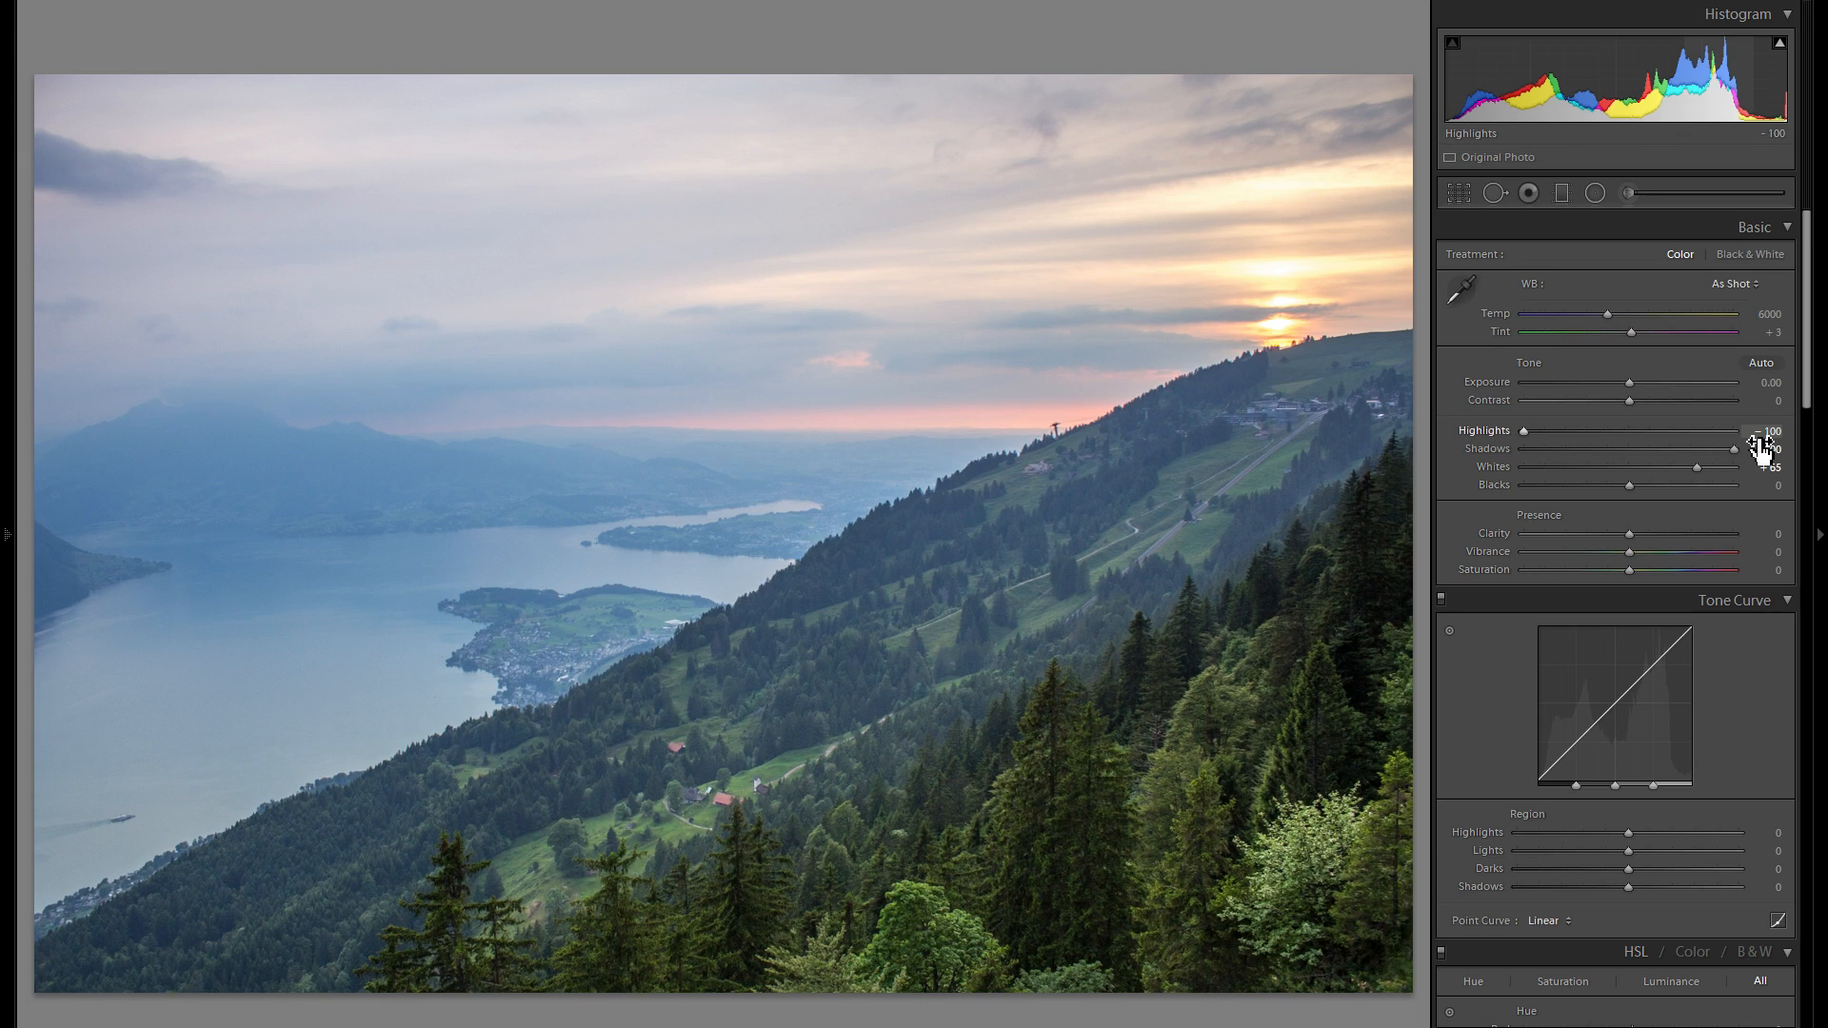
left_click_drag(1628, 447, 1822, 461)
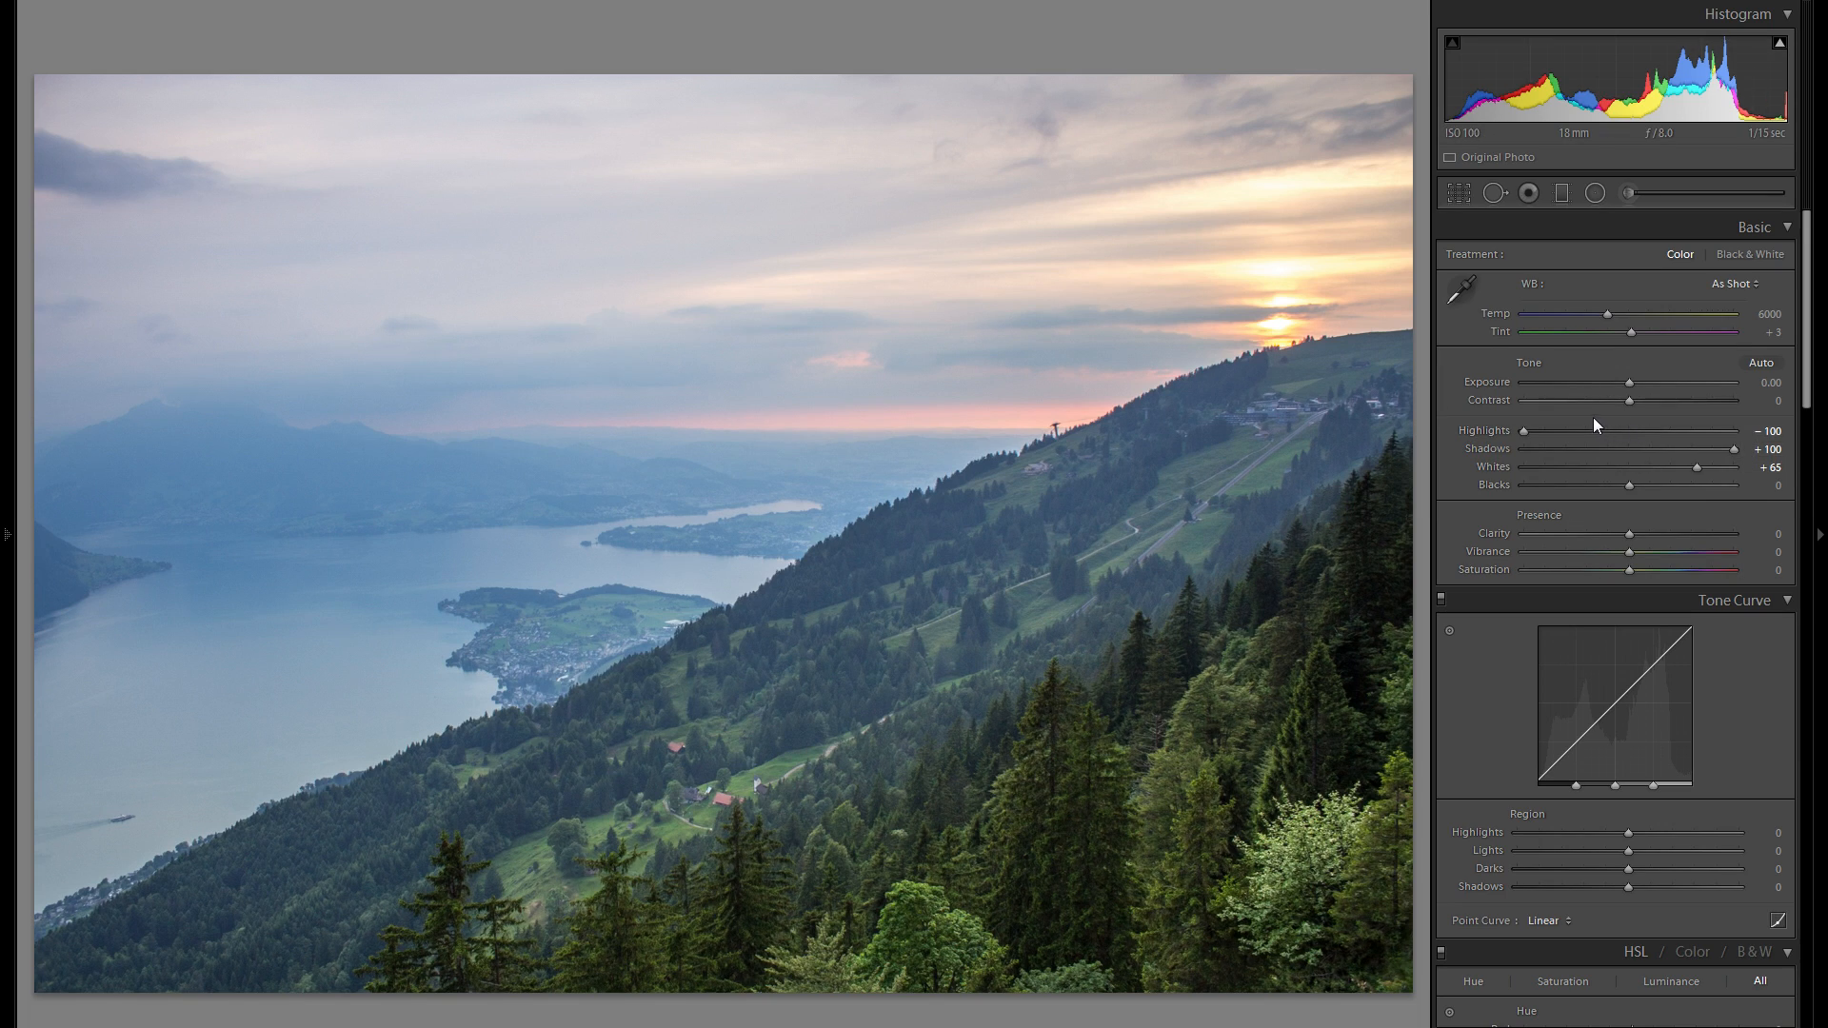
left_click(1661, 403)
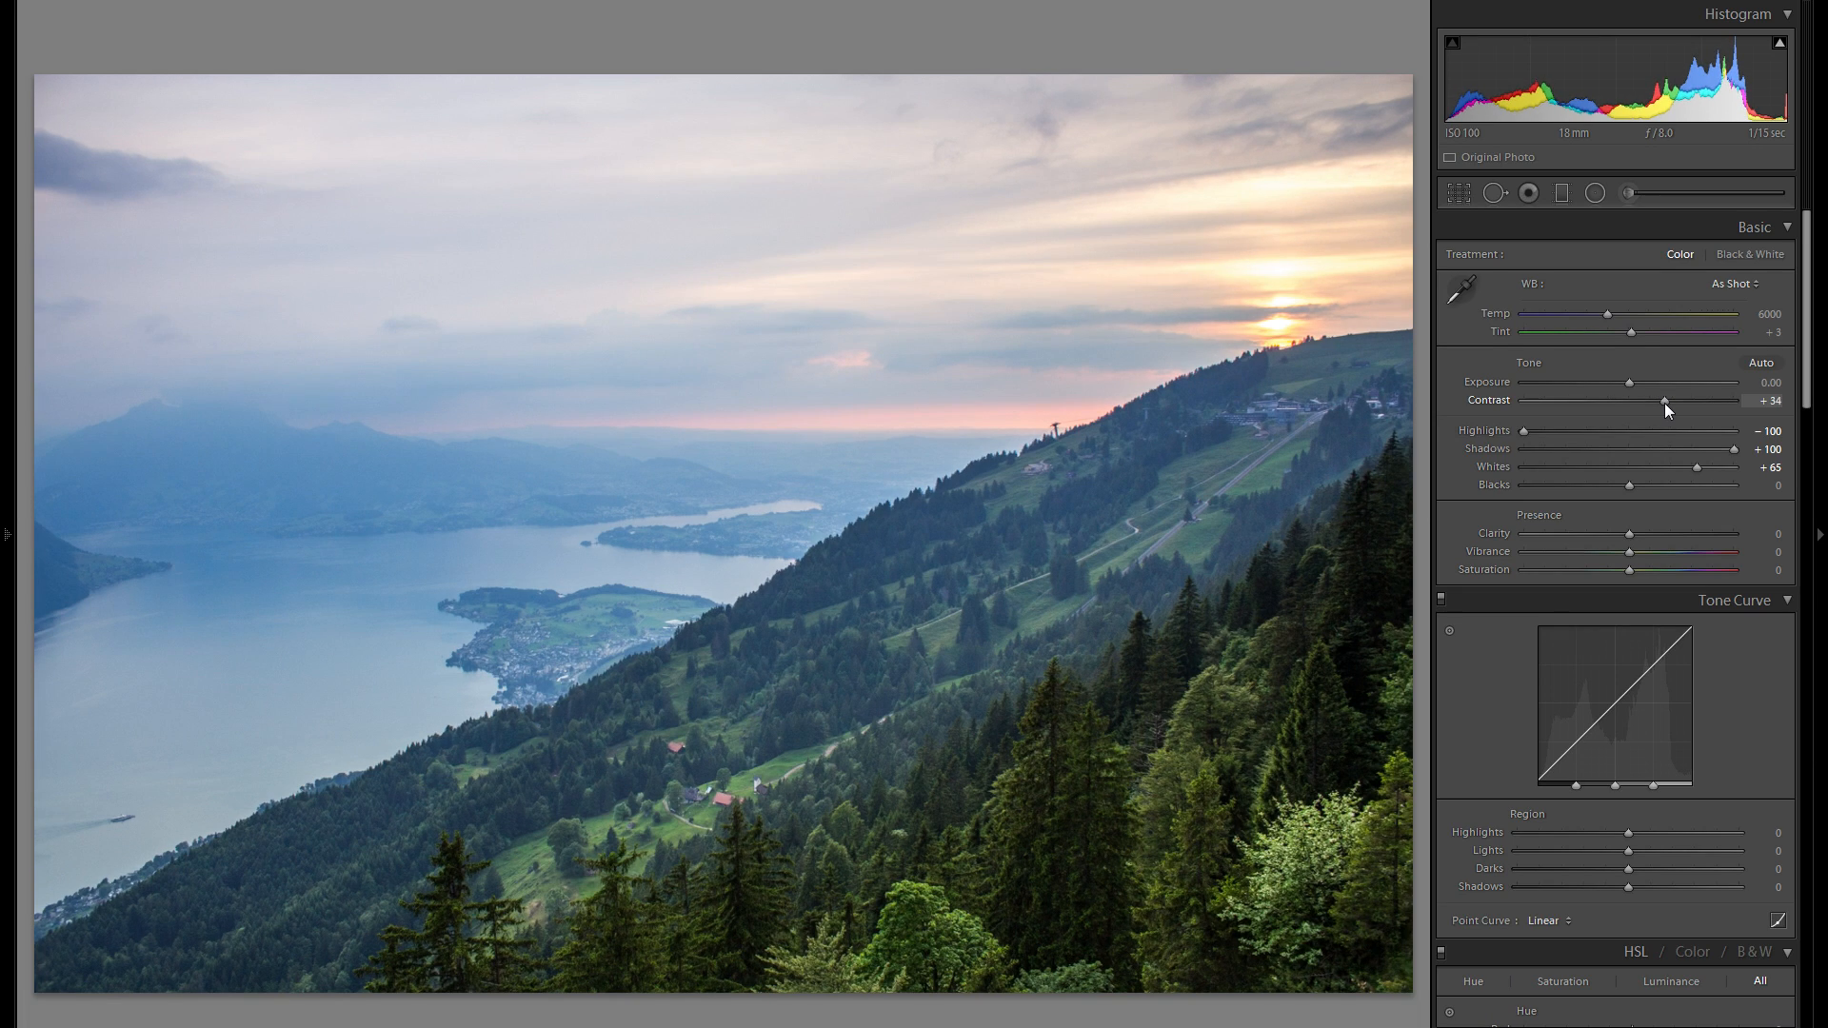
left_click(1733, 403)
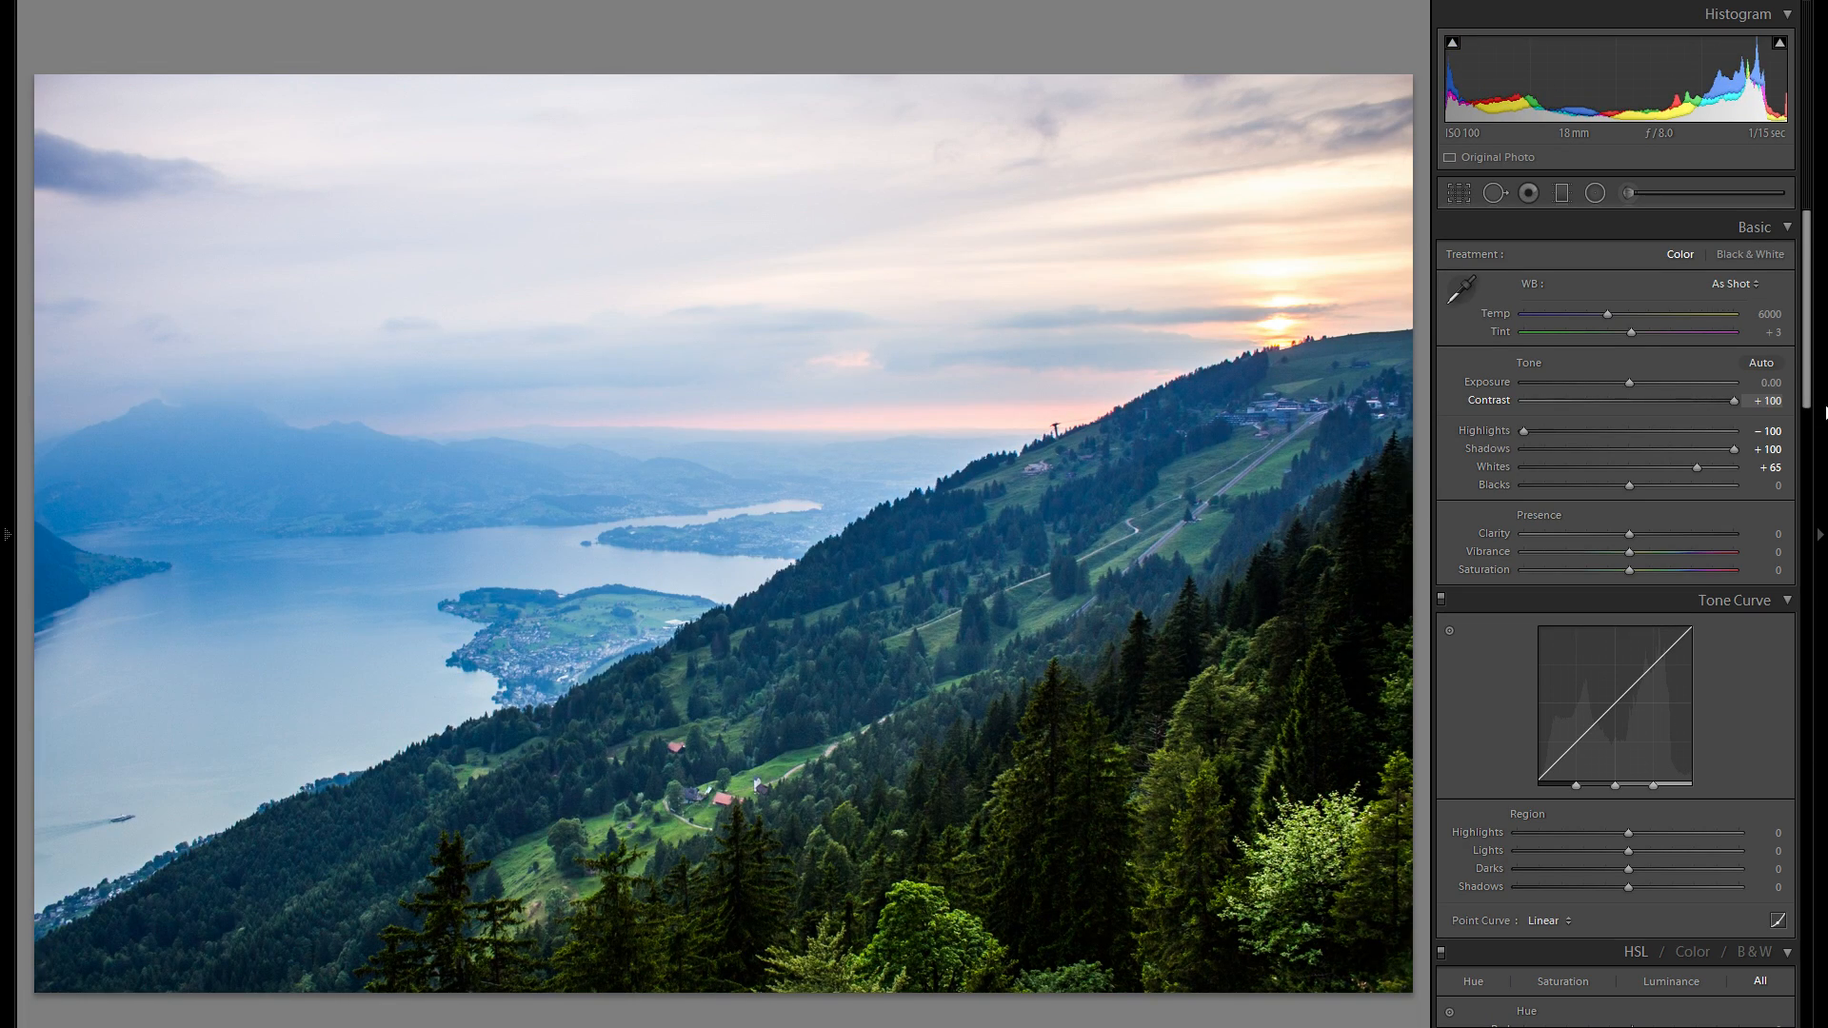
left_click(1677, 403)
left_click_drag(1675, 404, 1661, 402)
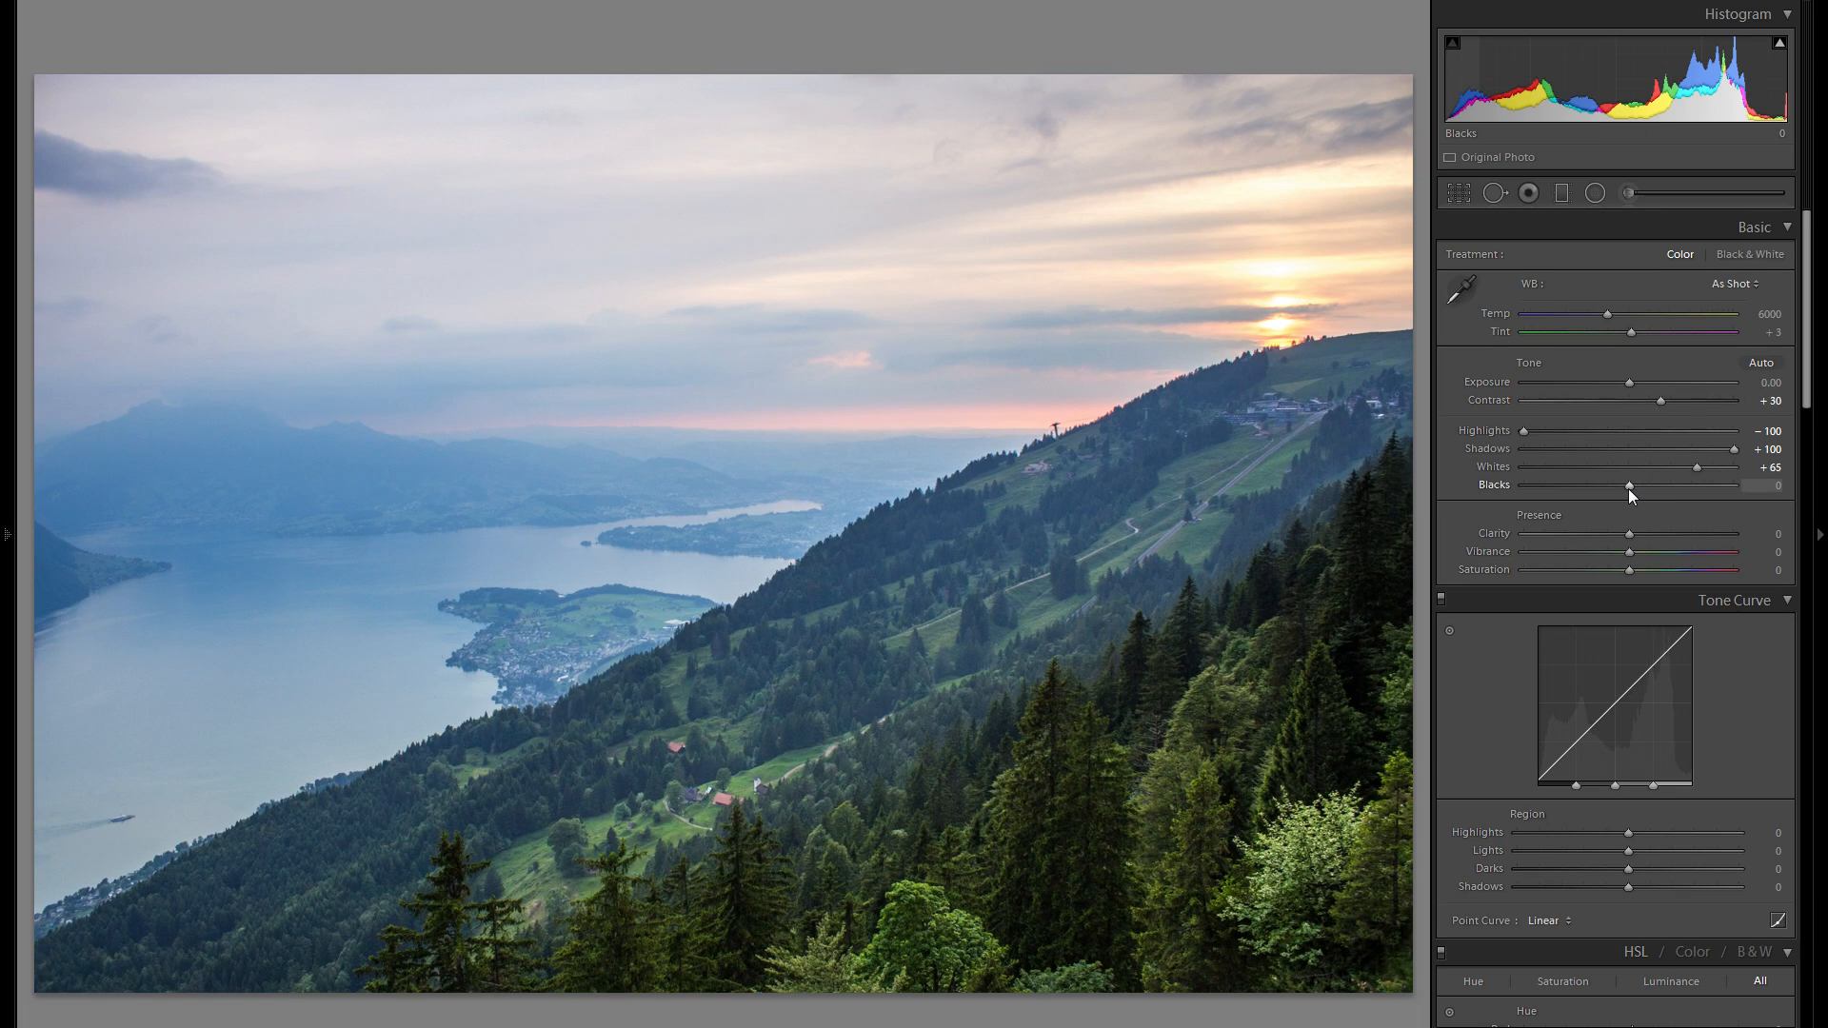
- Lower the Blacks to −33 and compare the photo before and after the tonal edits side by side
left_click_drag(1621, 487, 1597, 487)
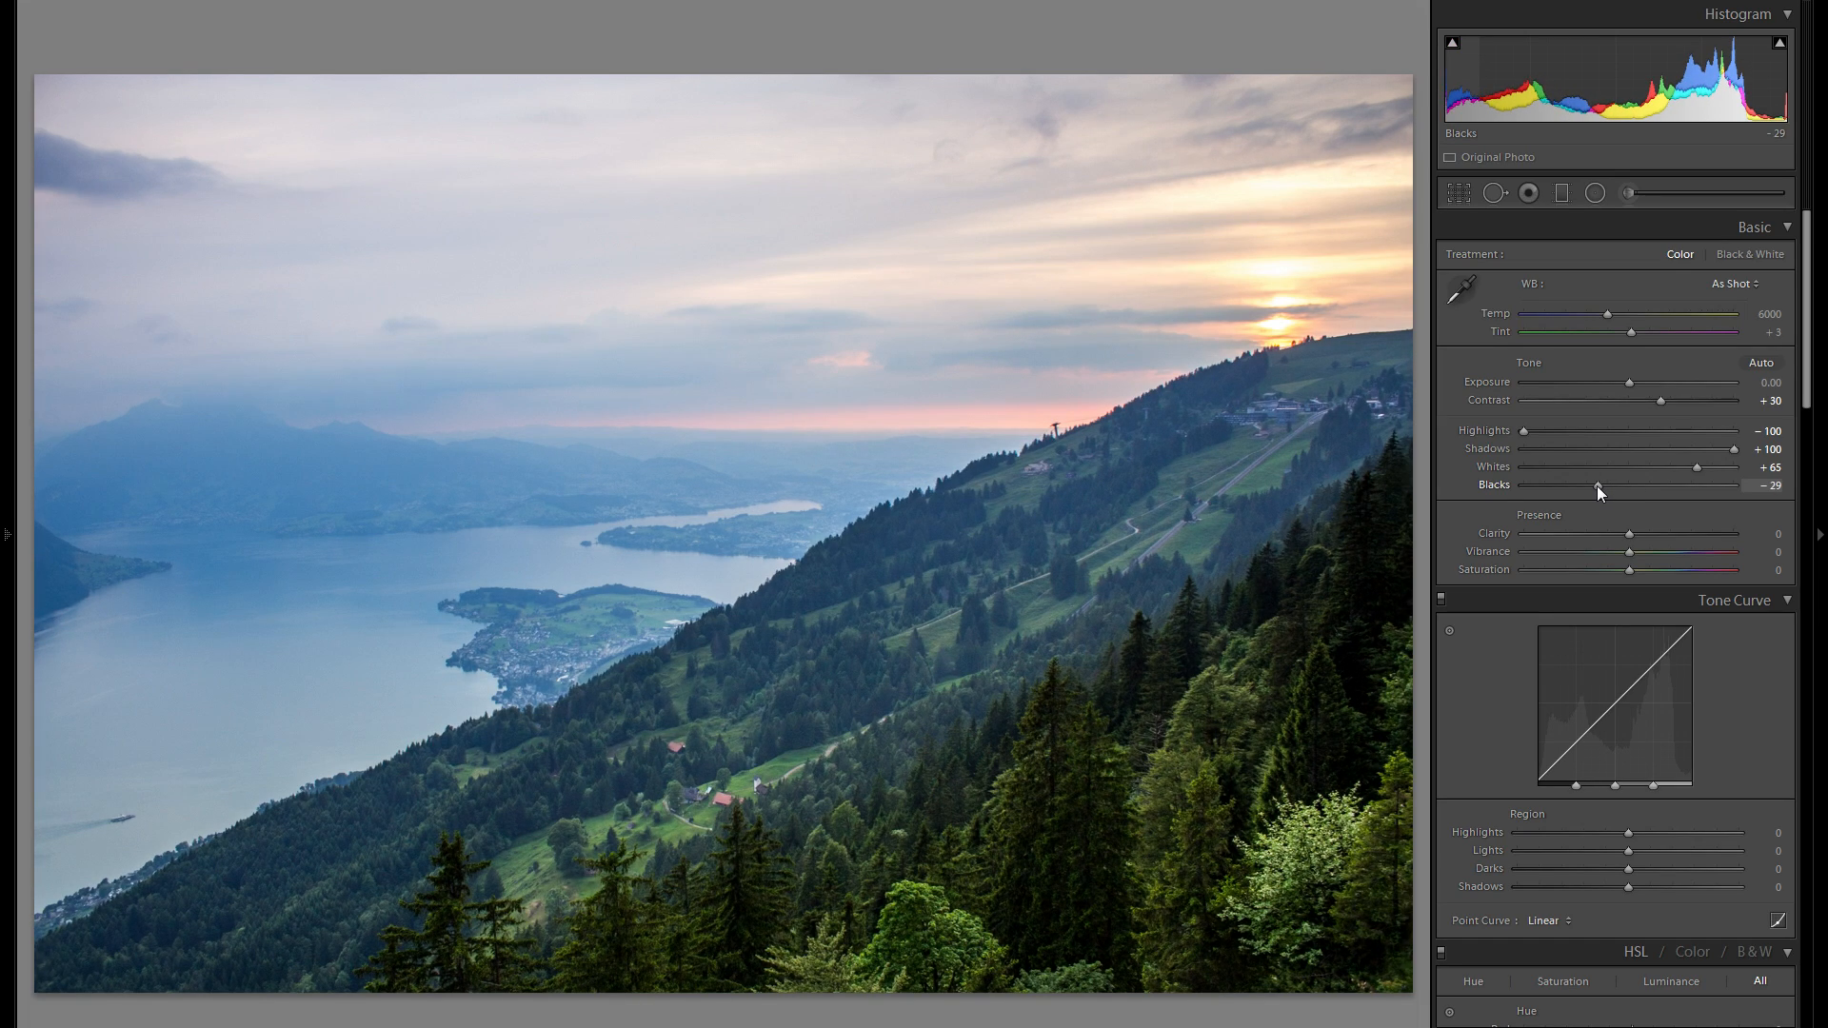
key("alt")
left_click_drag(1596, 485, 1592, 486)
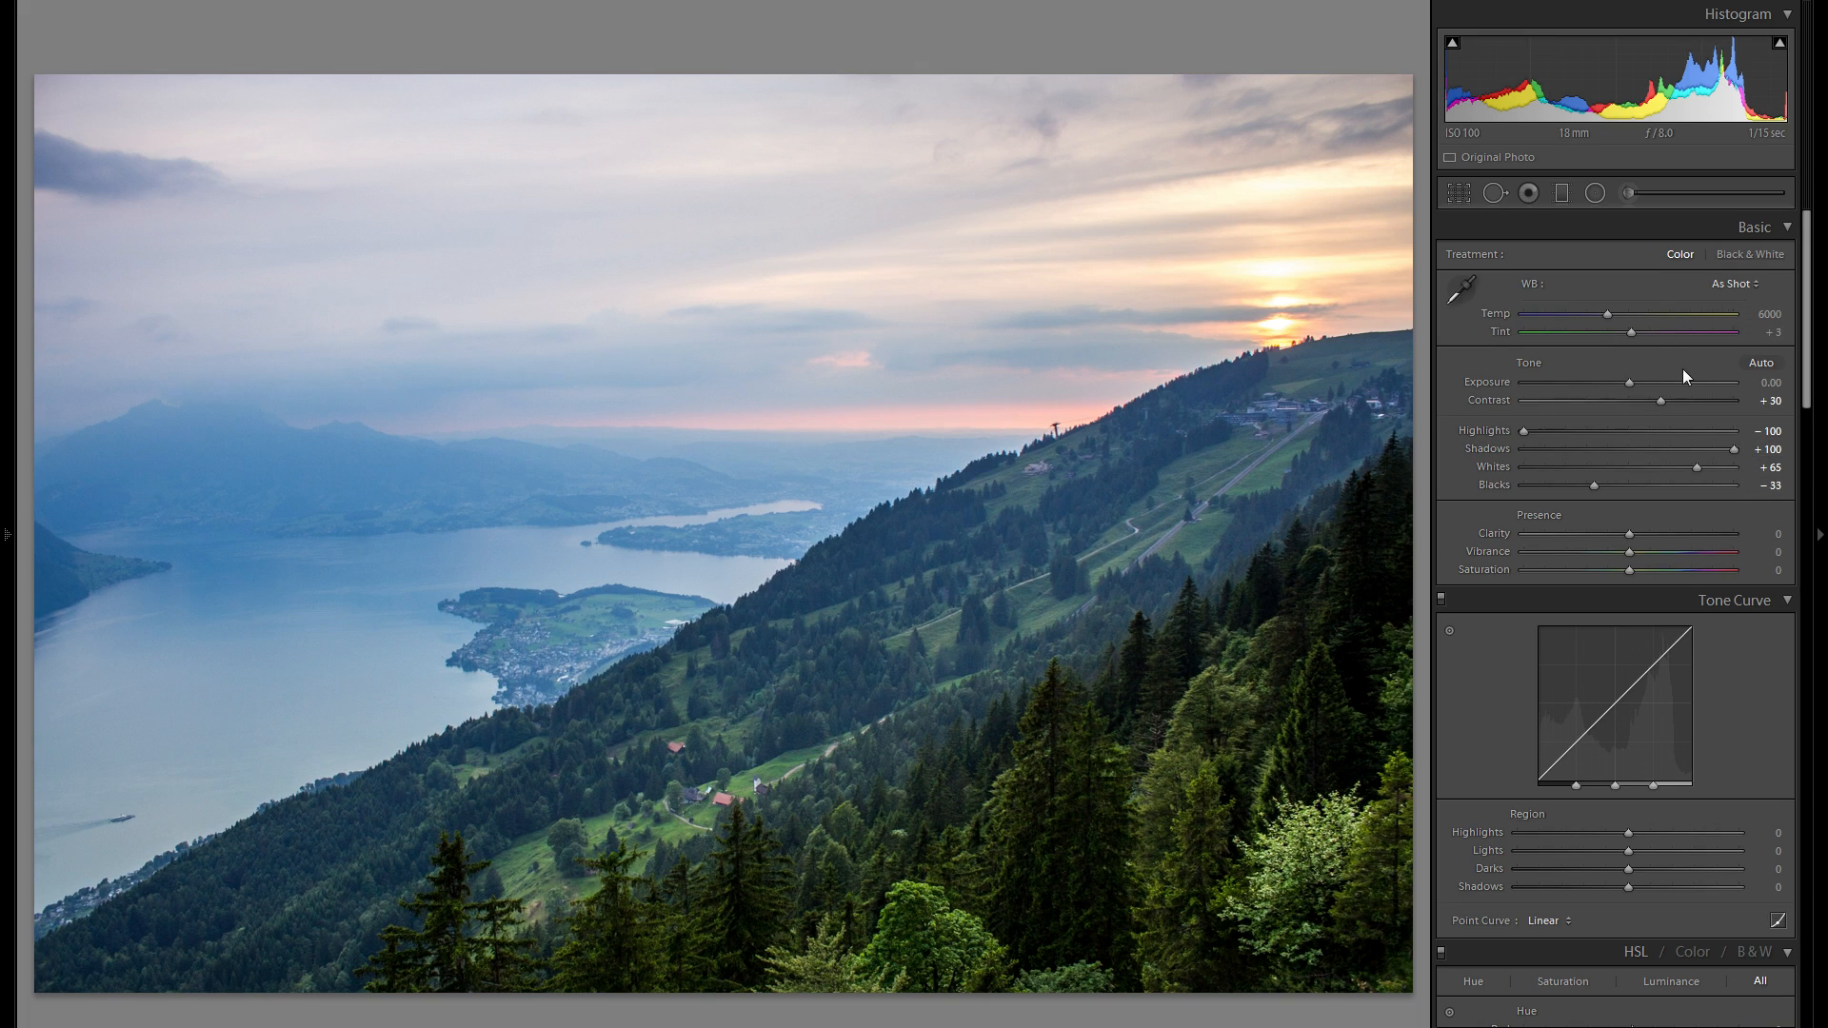
key("y")
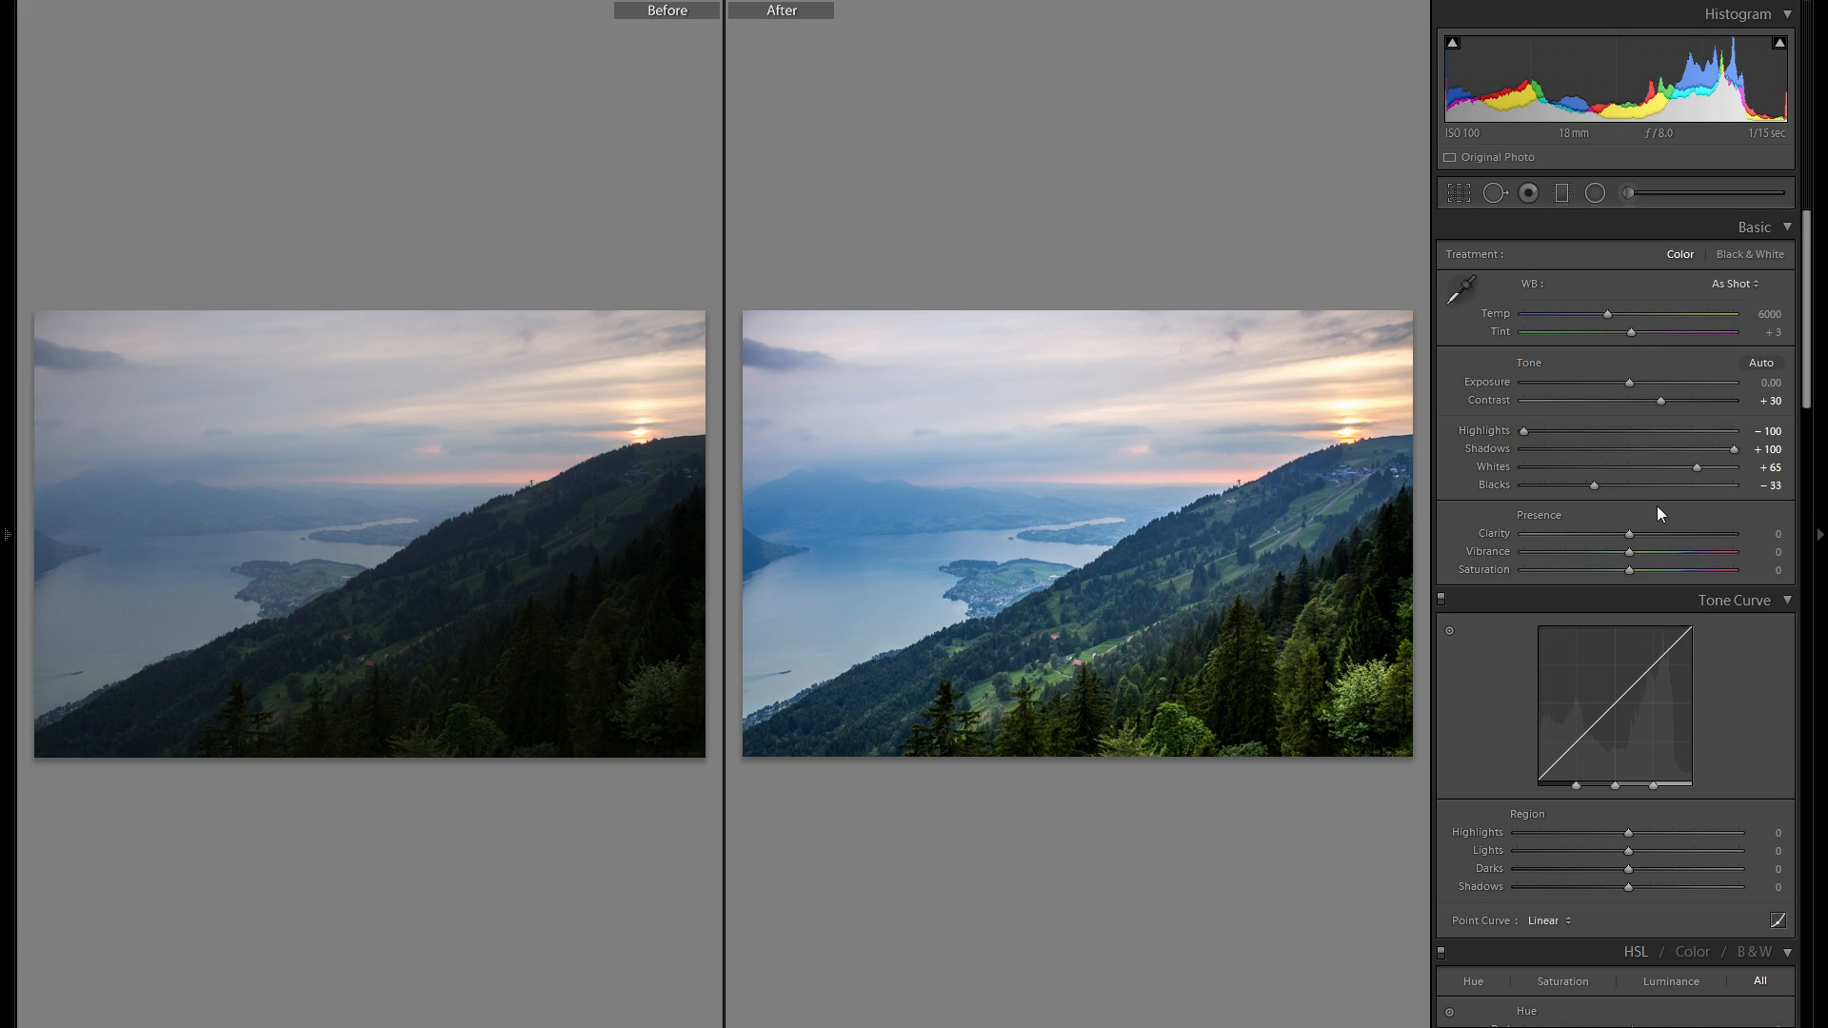
key("y")
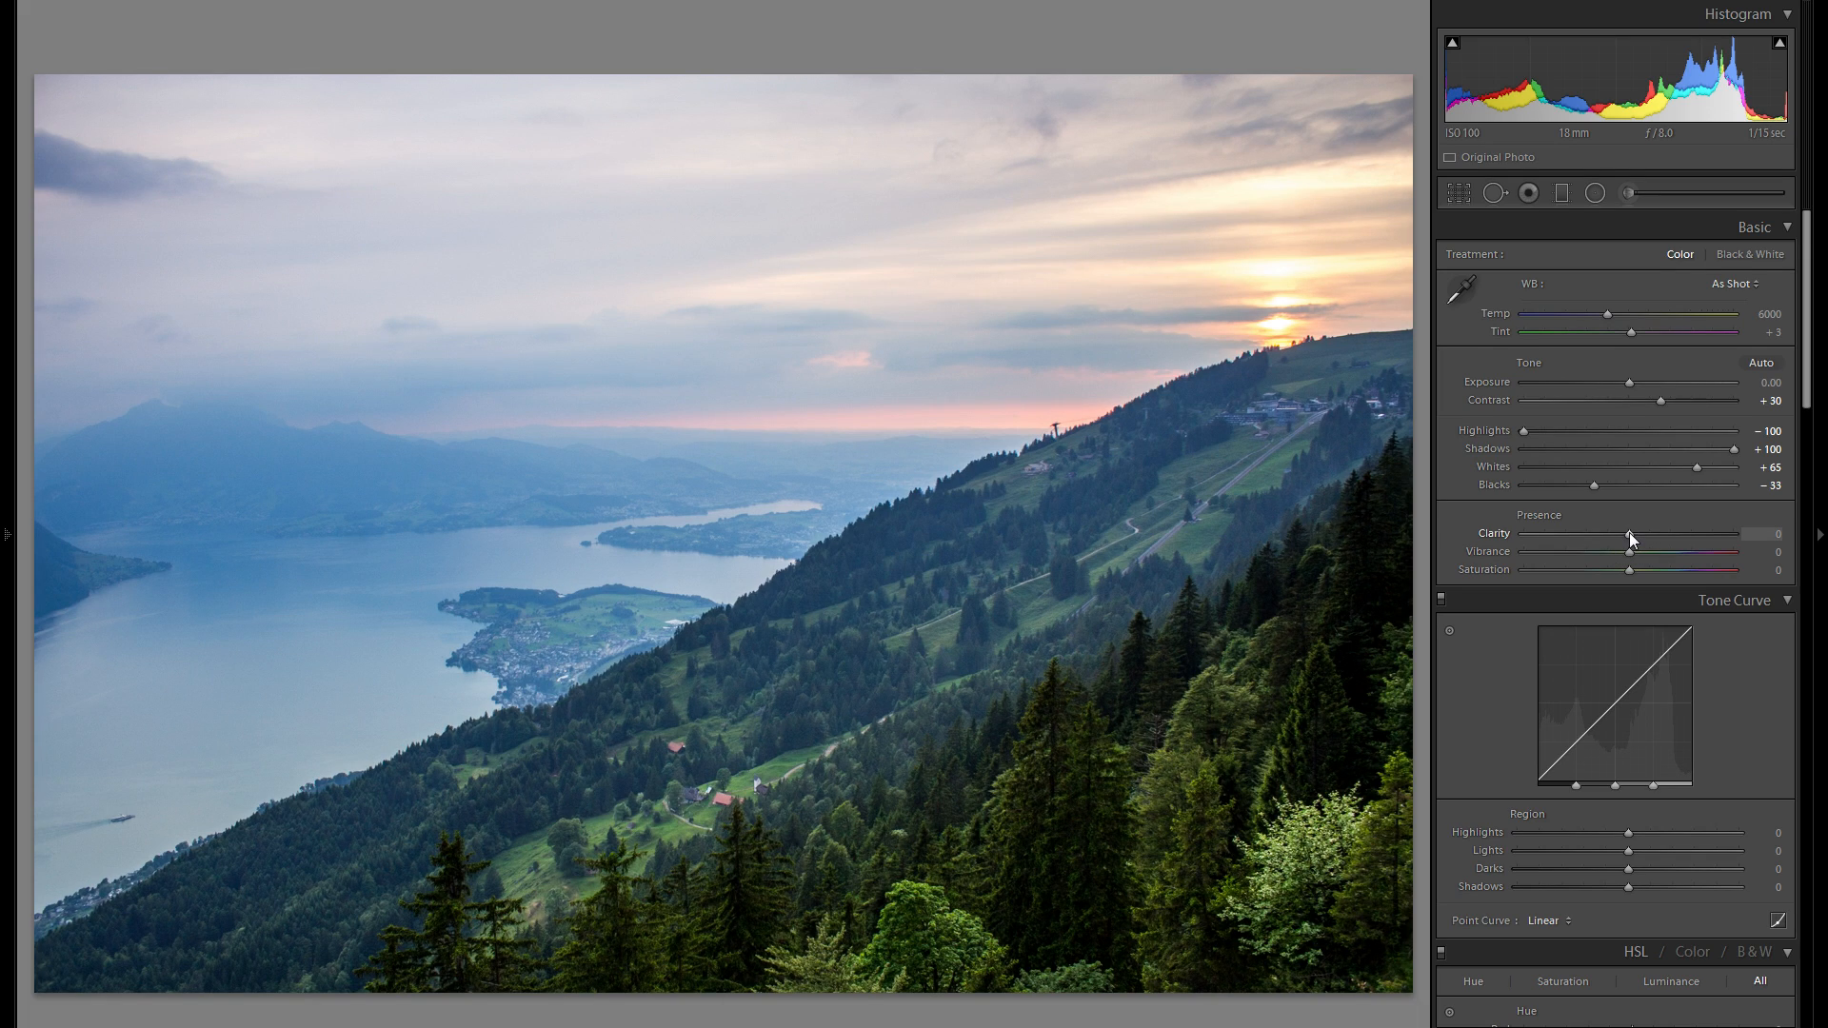
- Try Clarity at +90 and −44 on the photo, and reset it to zero
left_click_drag(1628, 533, 1722, 534)
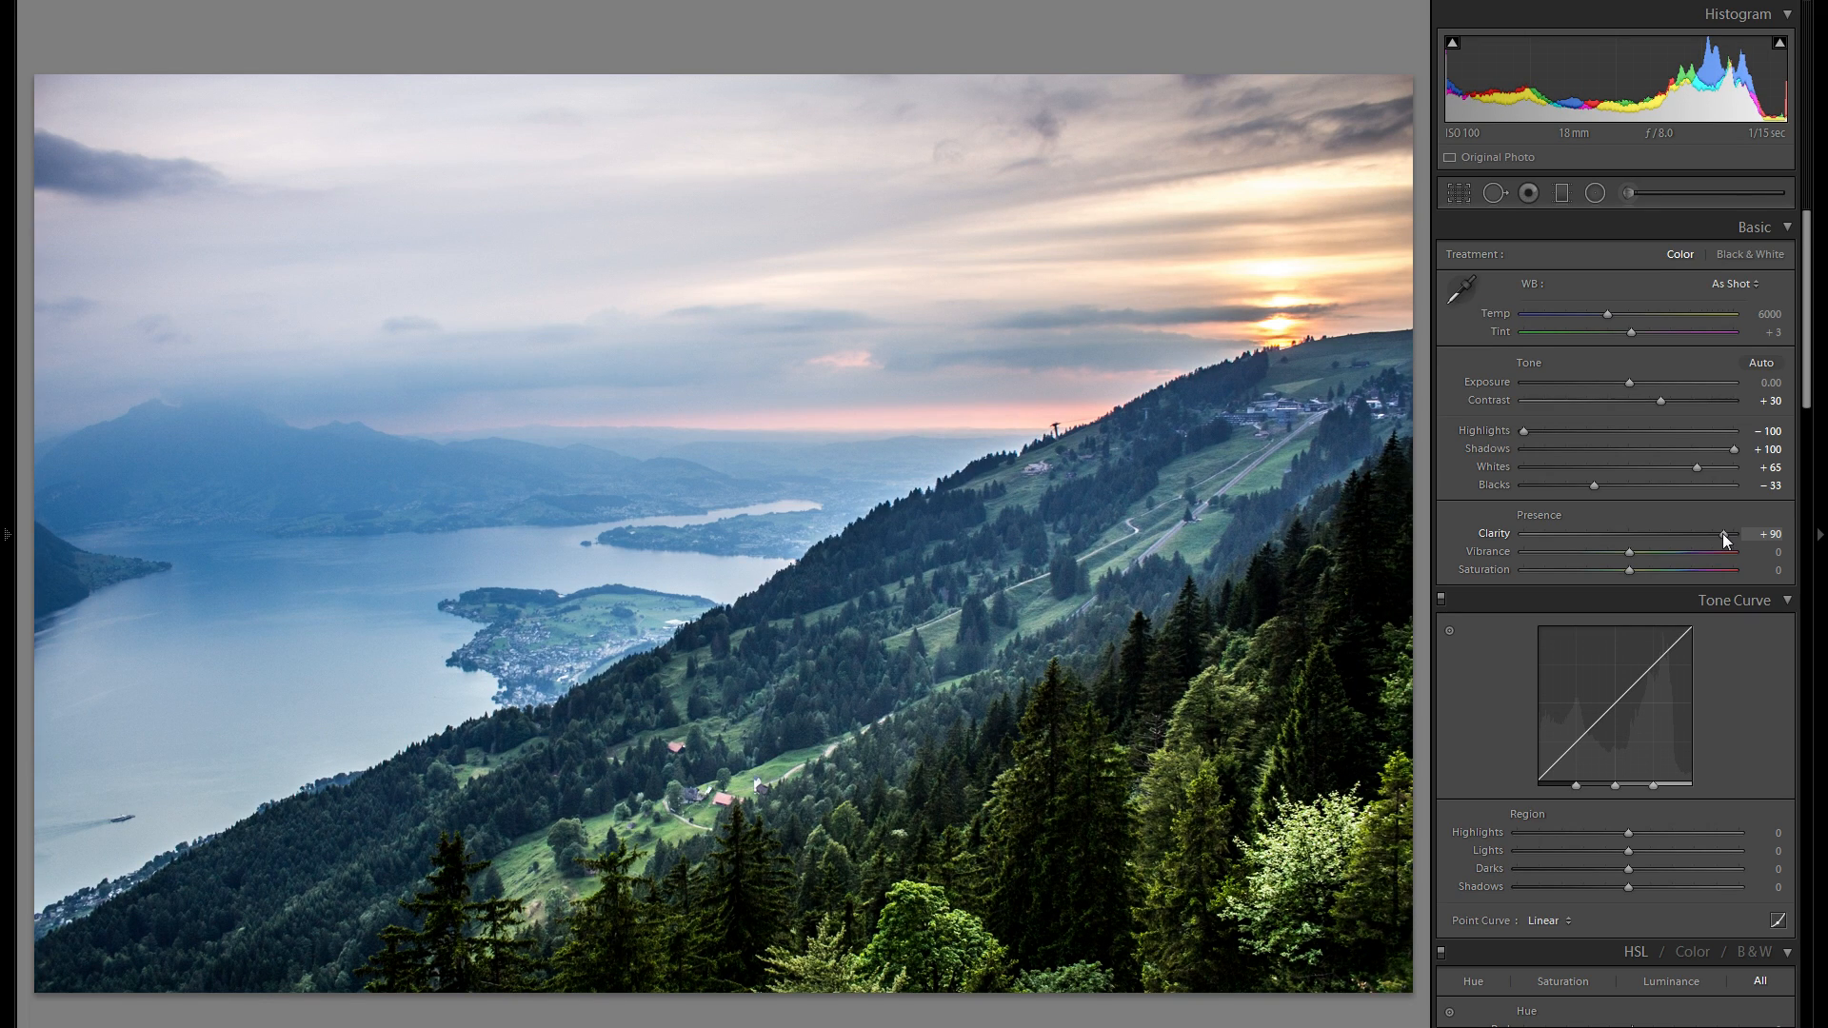
left_click_drag(1722, 533, 1630, 535)
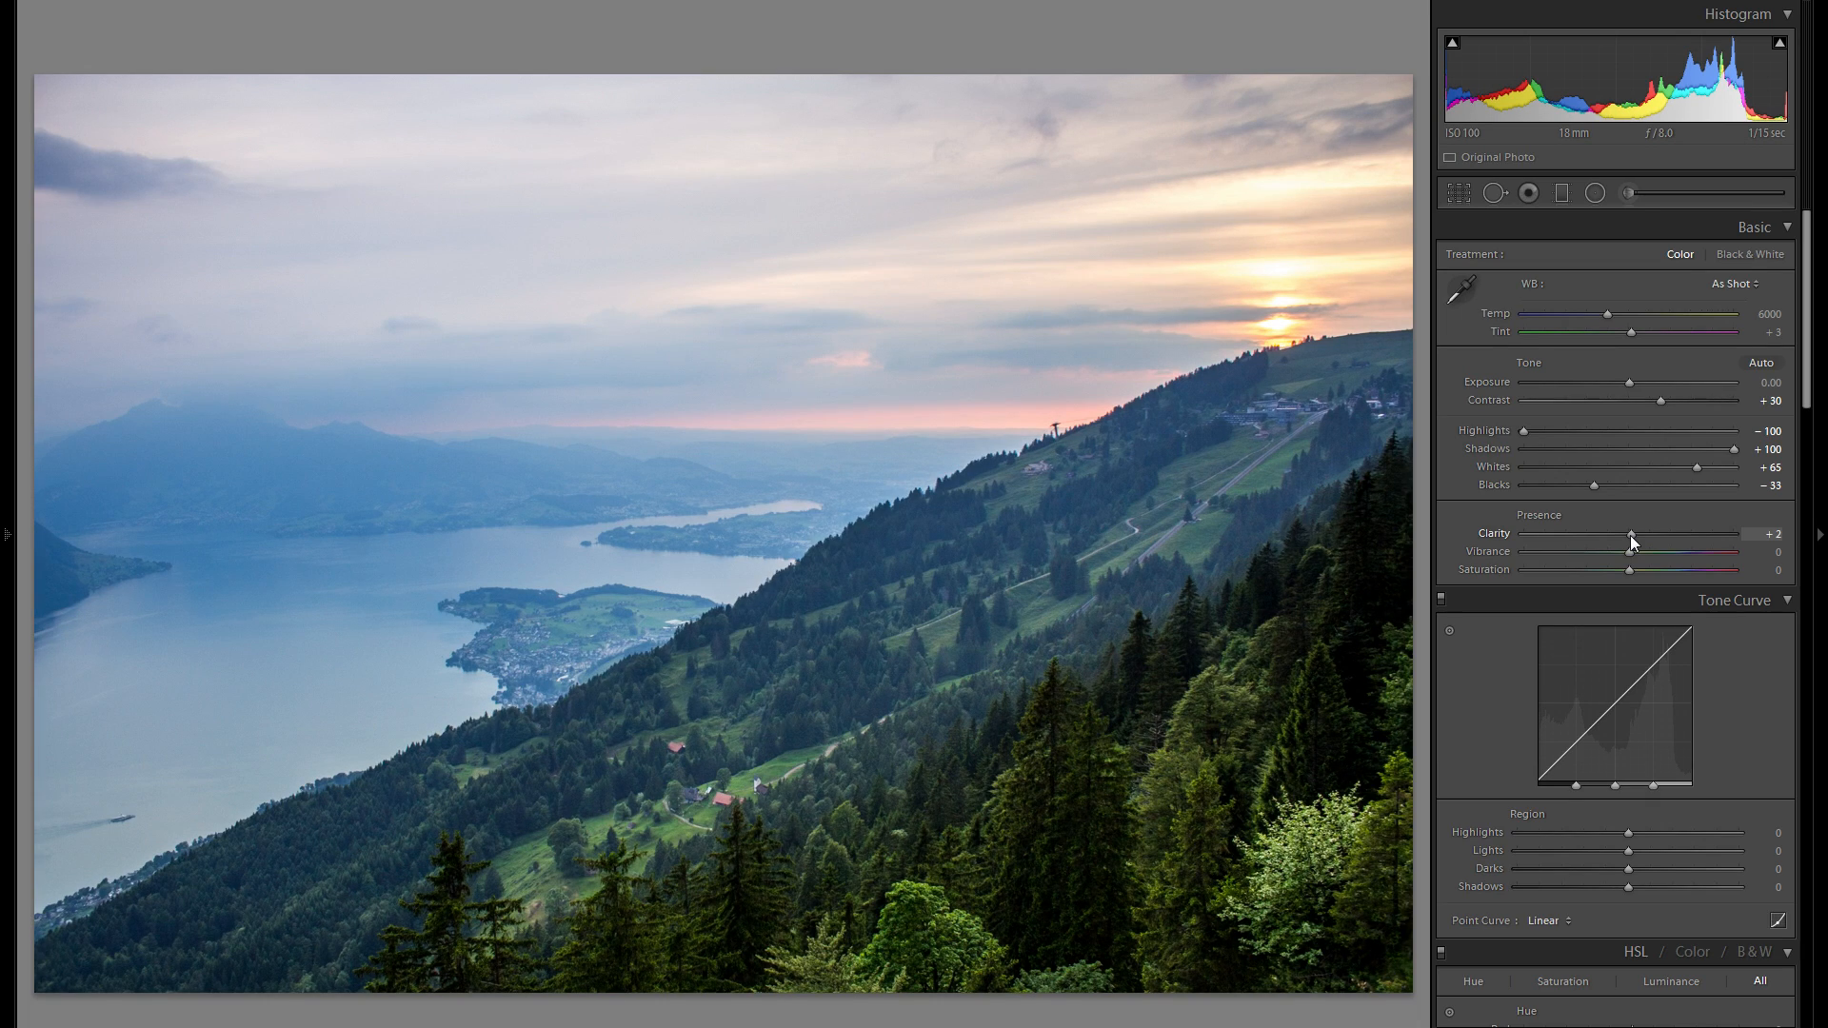
left_click_drag(1629, 535, 1615, 539)
left_click_drag(1616, 539, 1630, 538)
left_click_drag(1630, 539, 1582, 539)
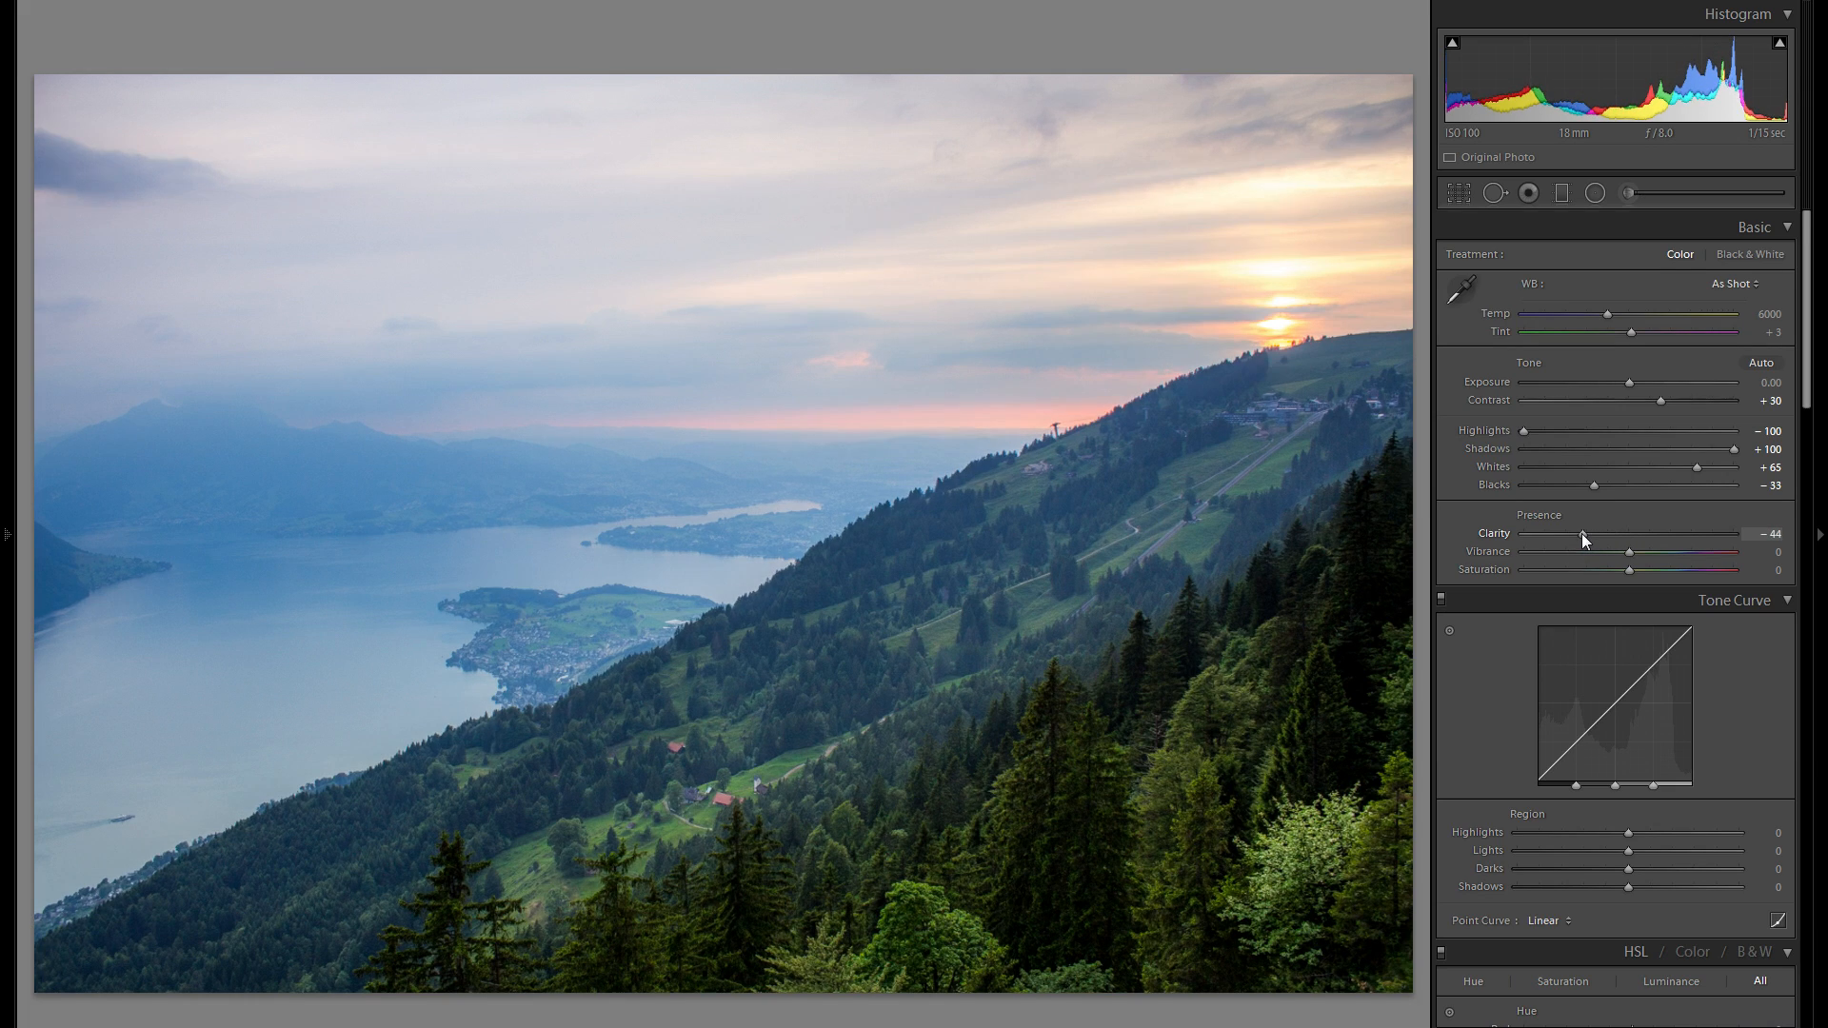
double_click(1502, 533)
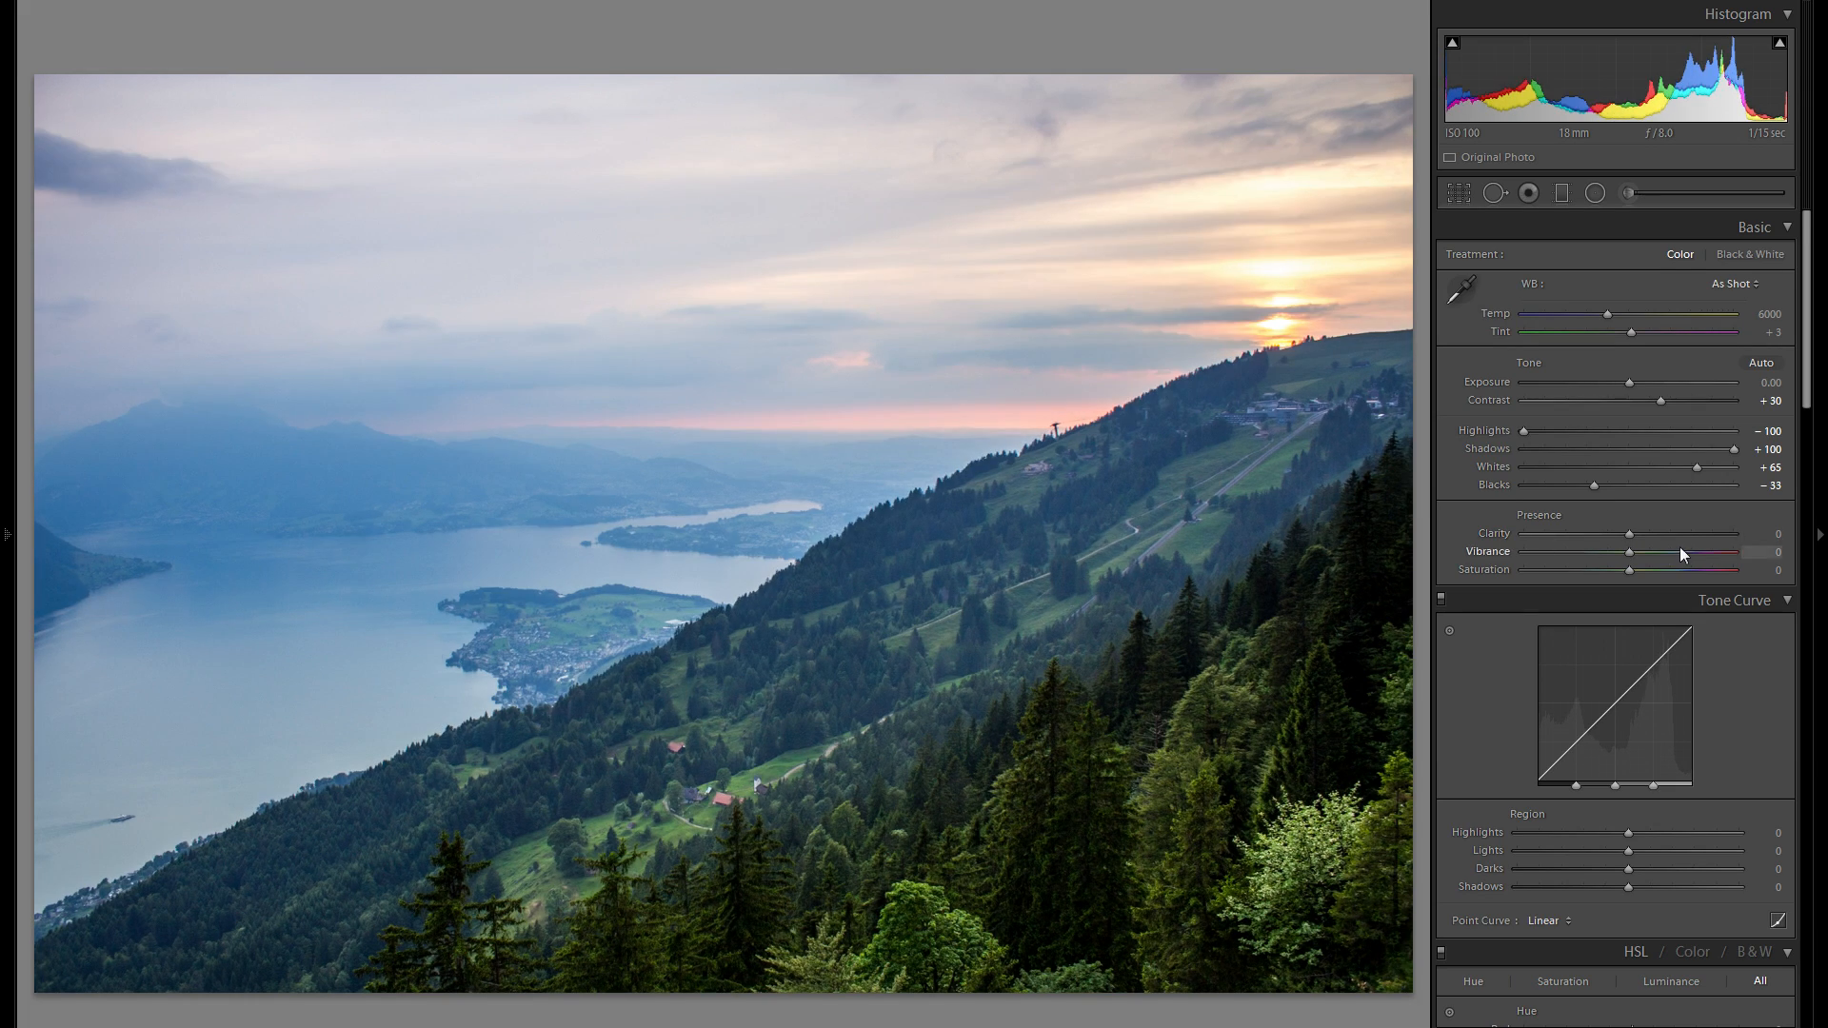
- Try stronger Clarity settings of +61, +100 and −89 on the photo
scroll(1643, 573, "down", 3)
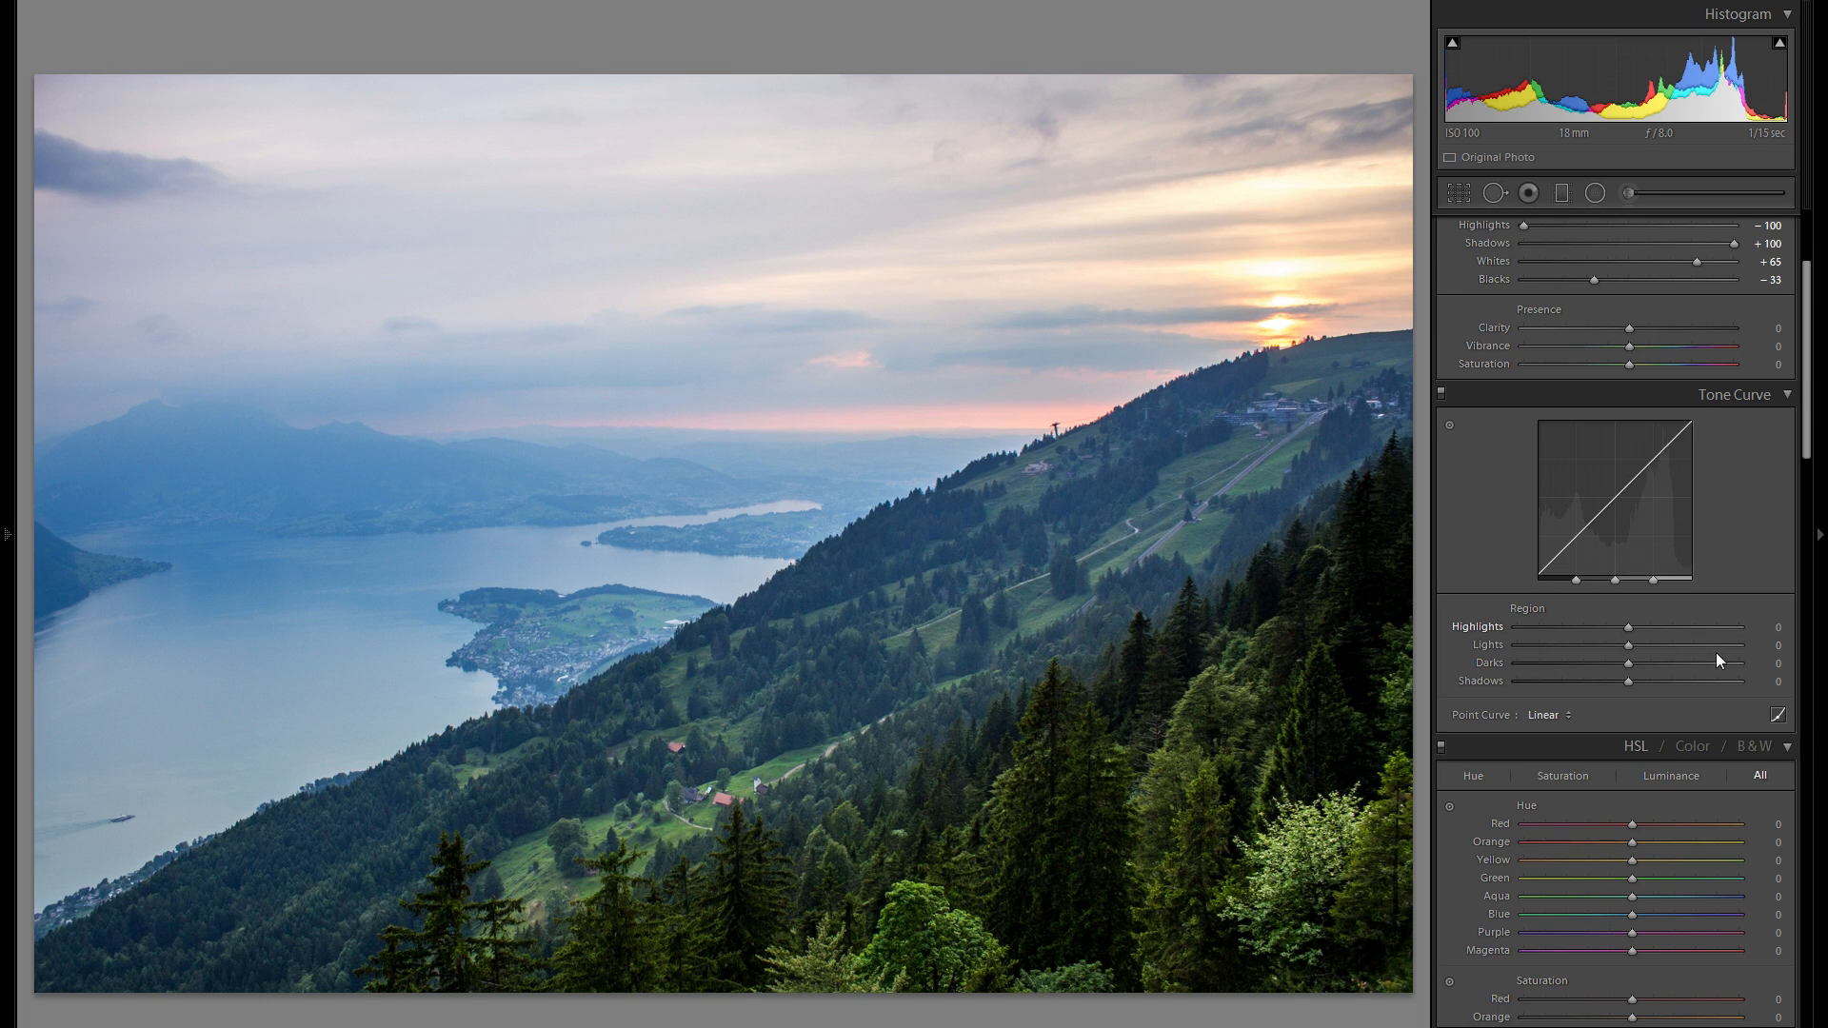
scroll(1710, 644, "up", 3)
left_click_drag(1629, 538, 1691, 535)
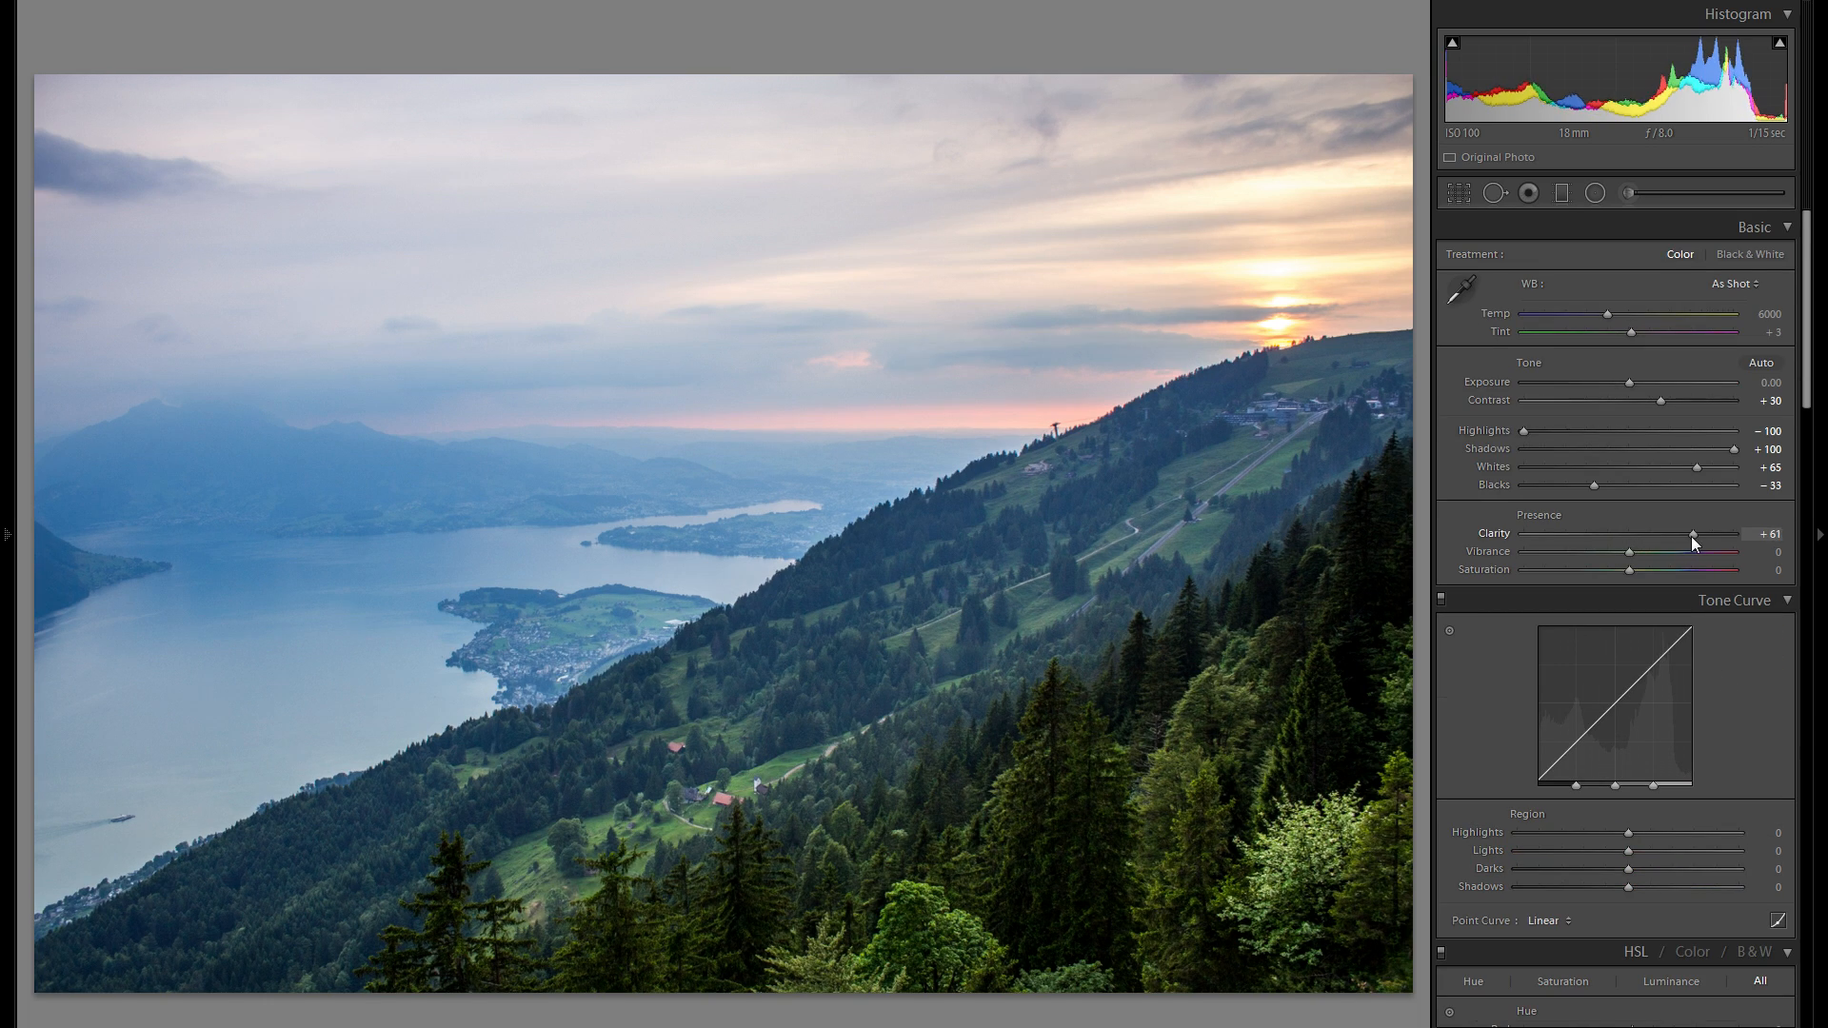
double_click(1499, 533)
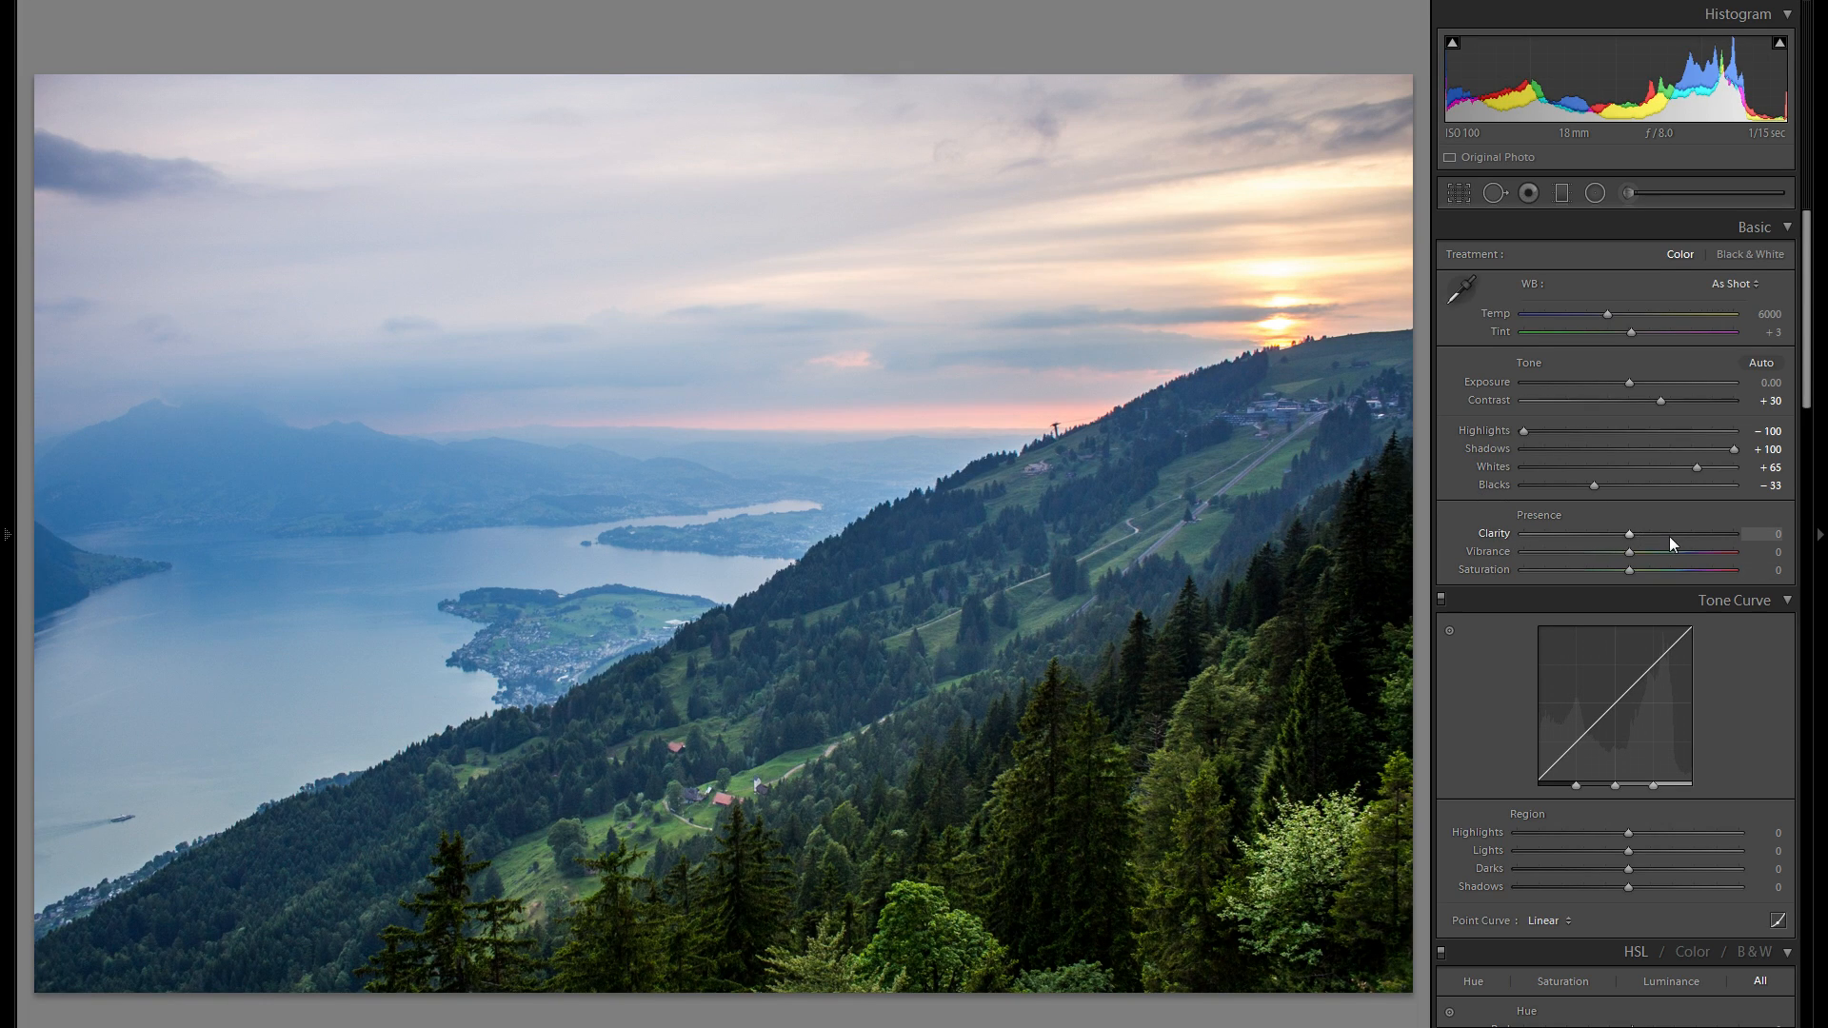
left_click_drag(1631, 535, 1676, 537)
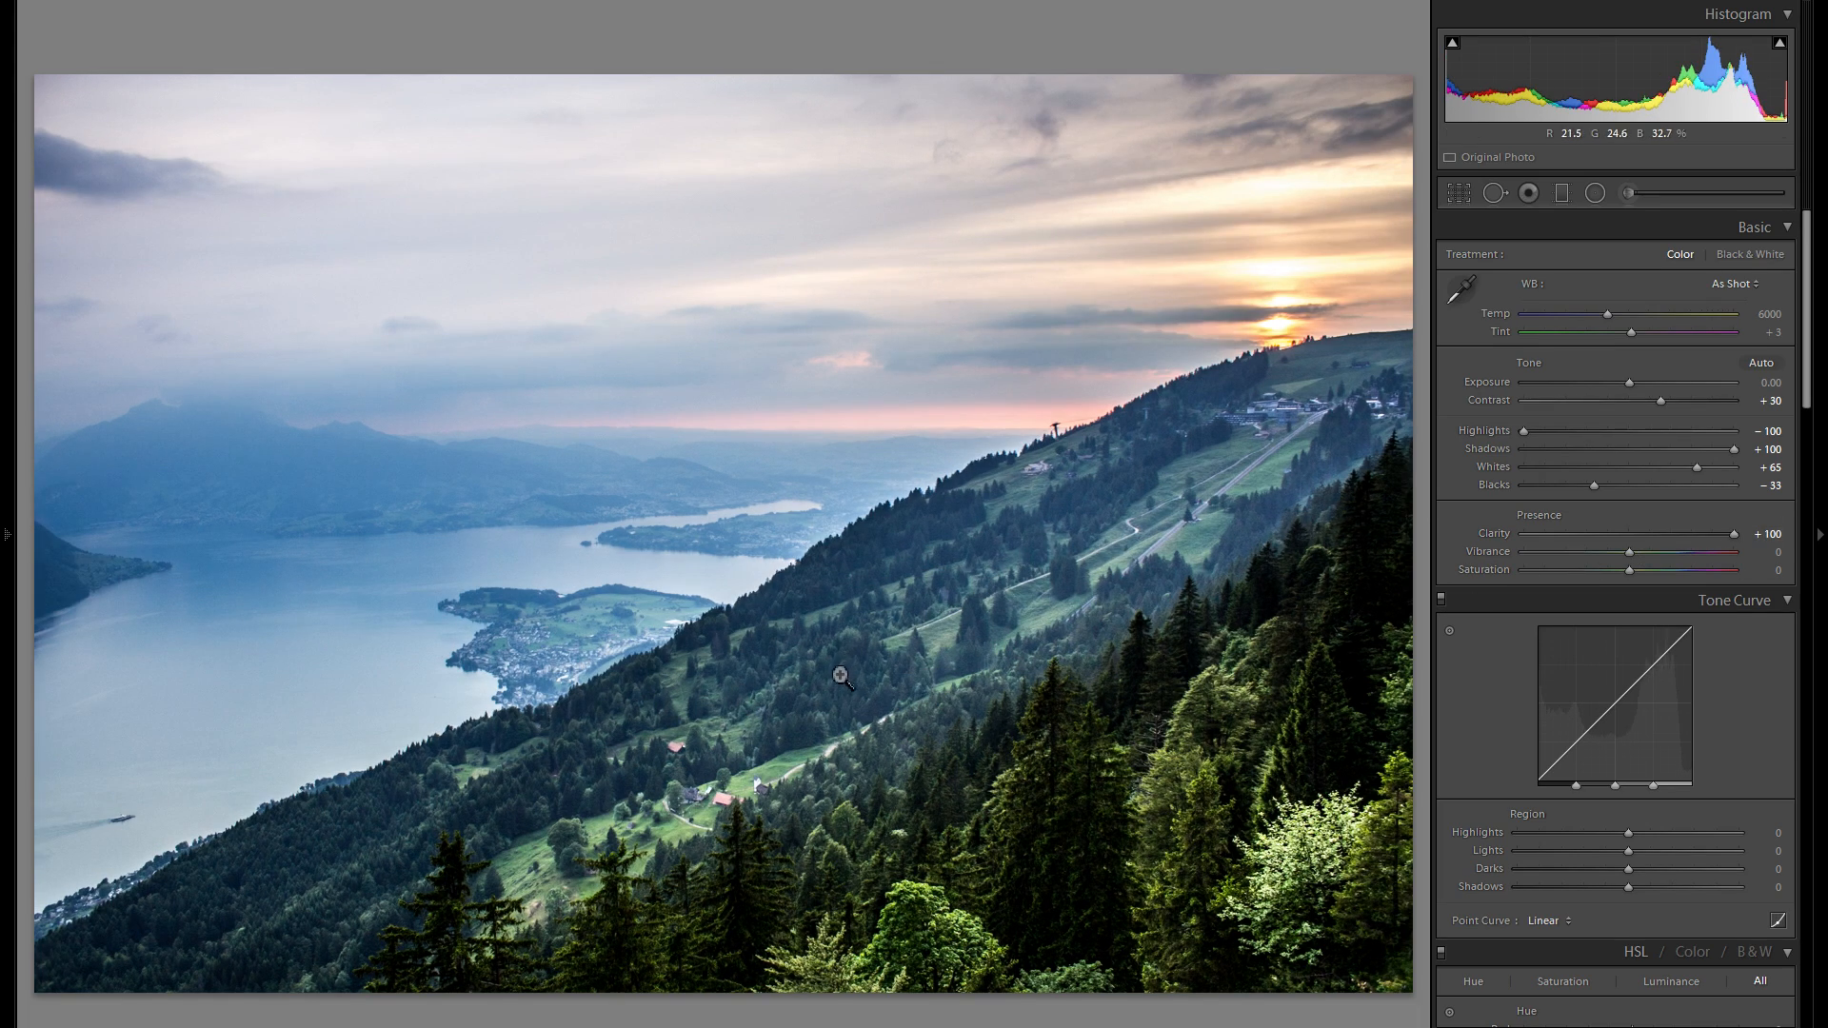
left_click_drag(1734, 534, 1533, 533)
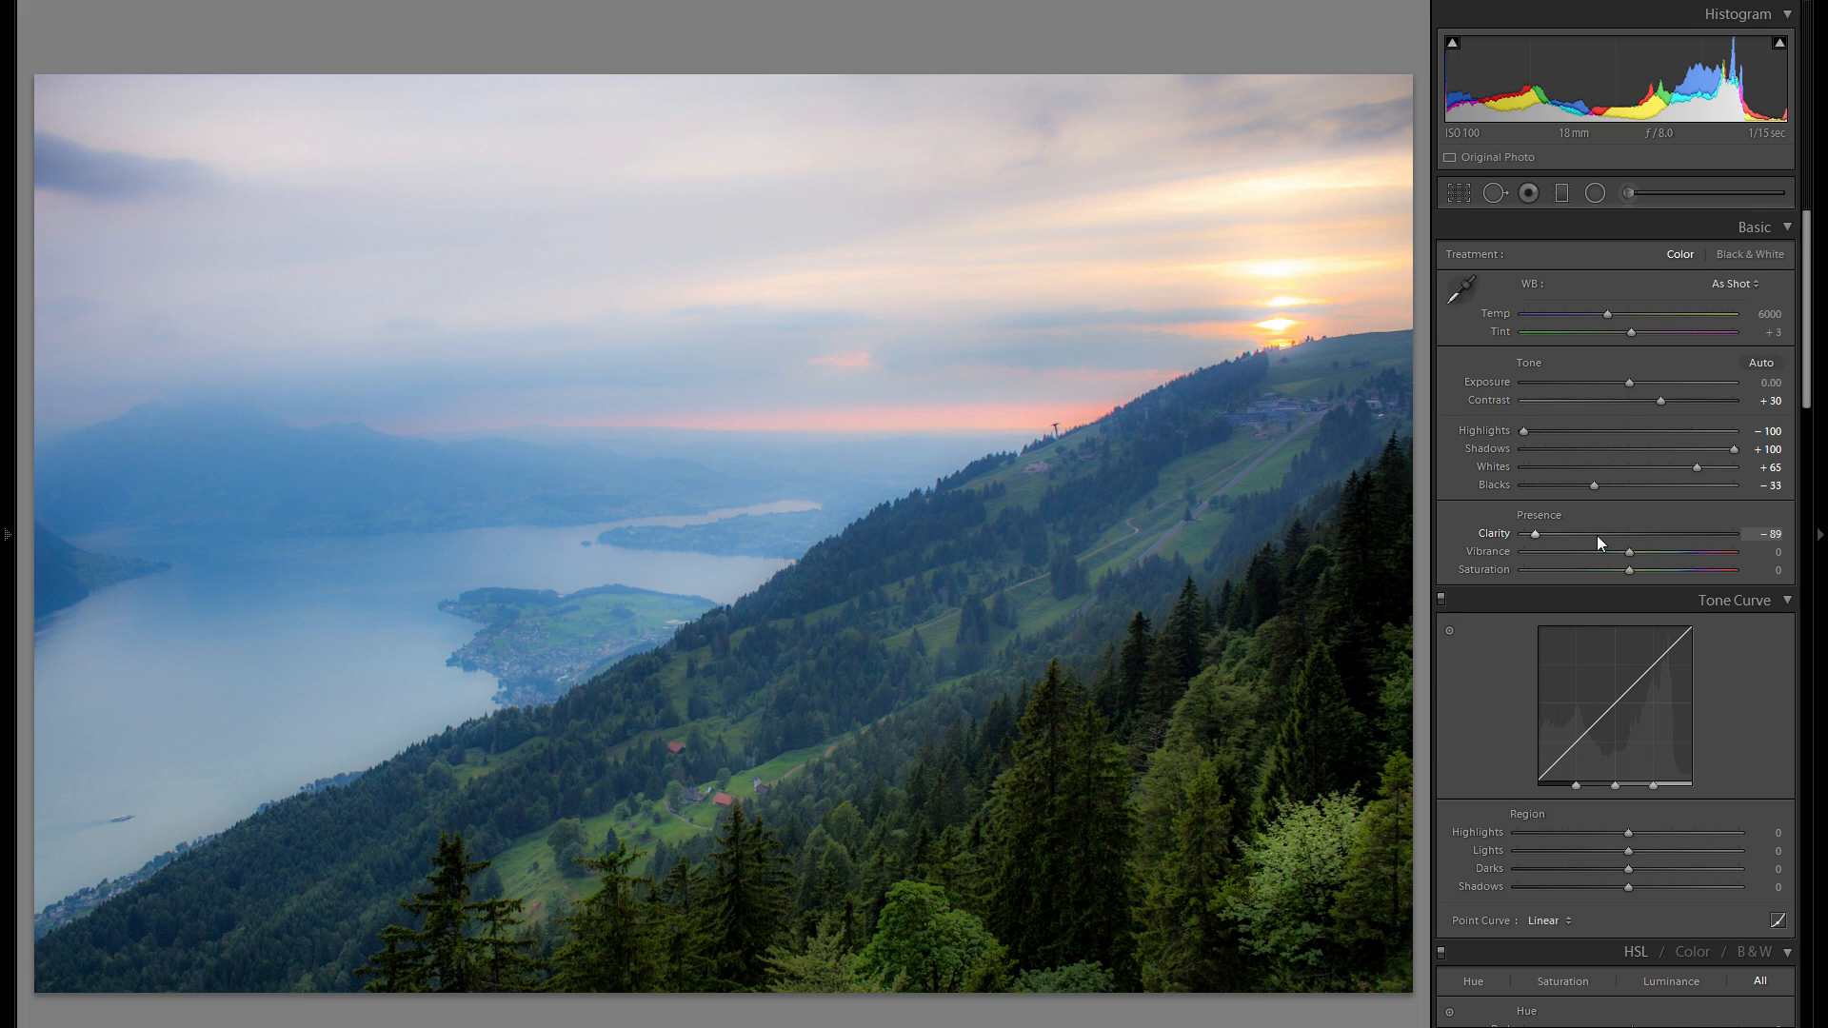
- Set the Clarity to −13 for a slightly softer look
left_click_drag(1599, 540, 1612, 538)
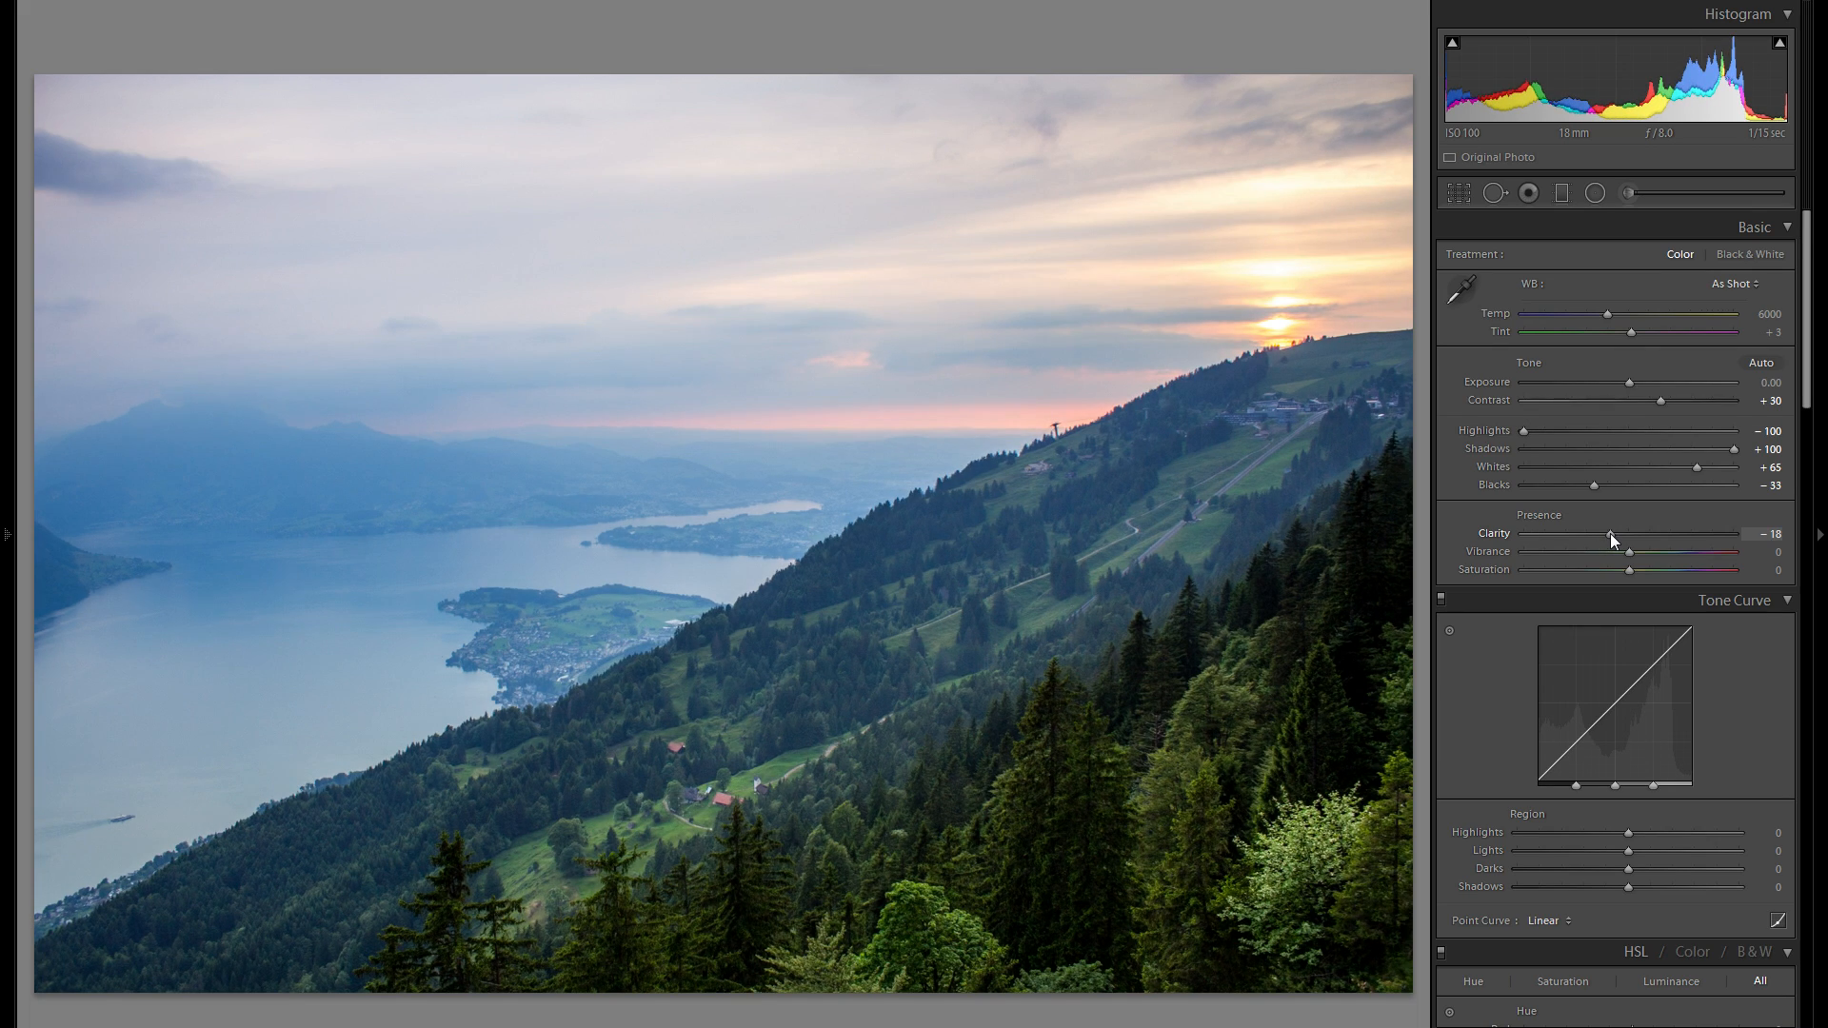
left_click_drag(1612, 540, 1615, 540)
mouse_move(1612, 533)
left_mouse_down()
mouse_move(1386, 529)
mouse_move(1615, 537)
left_mouse_up()
- Try Vibrance and Saturation at +100 one at a time, resetting each to zero
left_click_drag(1631, 552, 1747, 550)
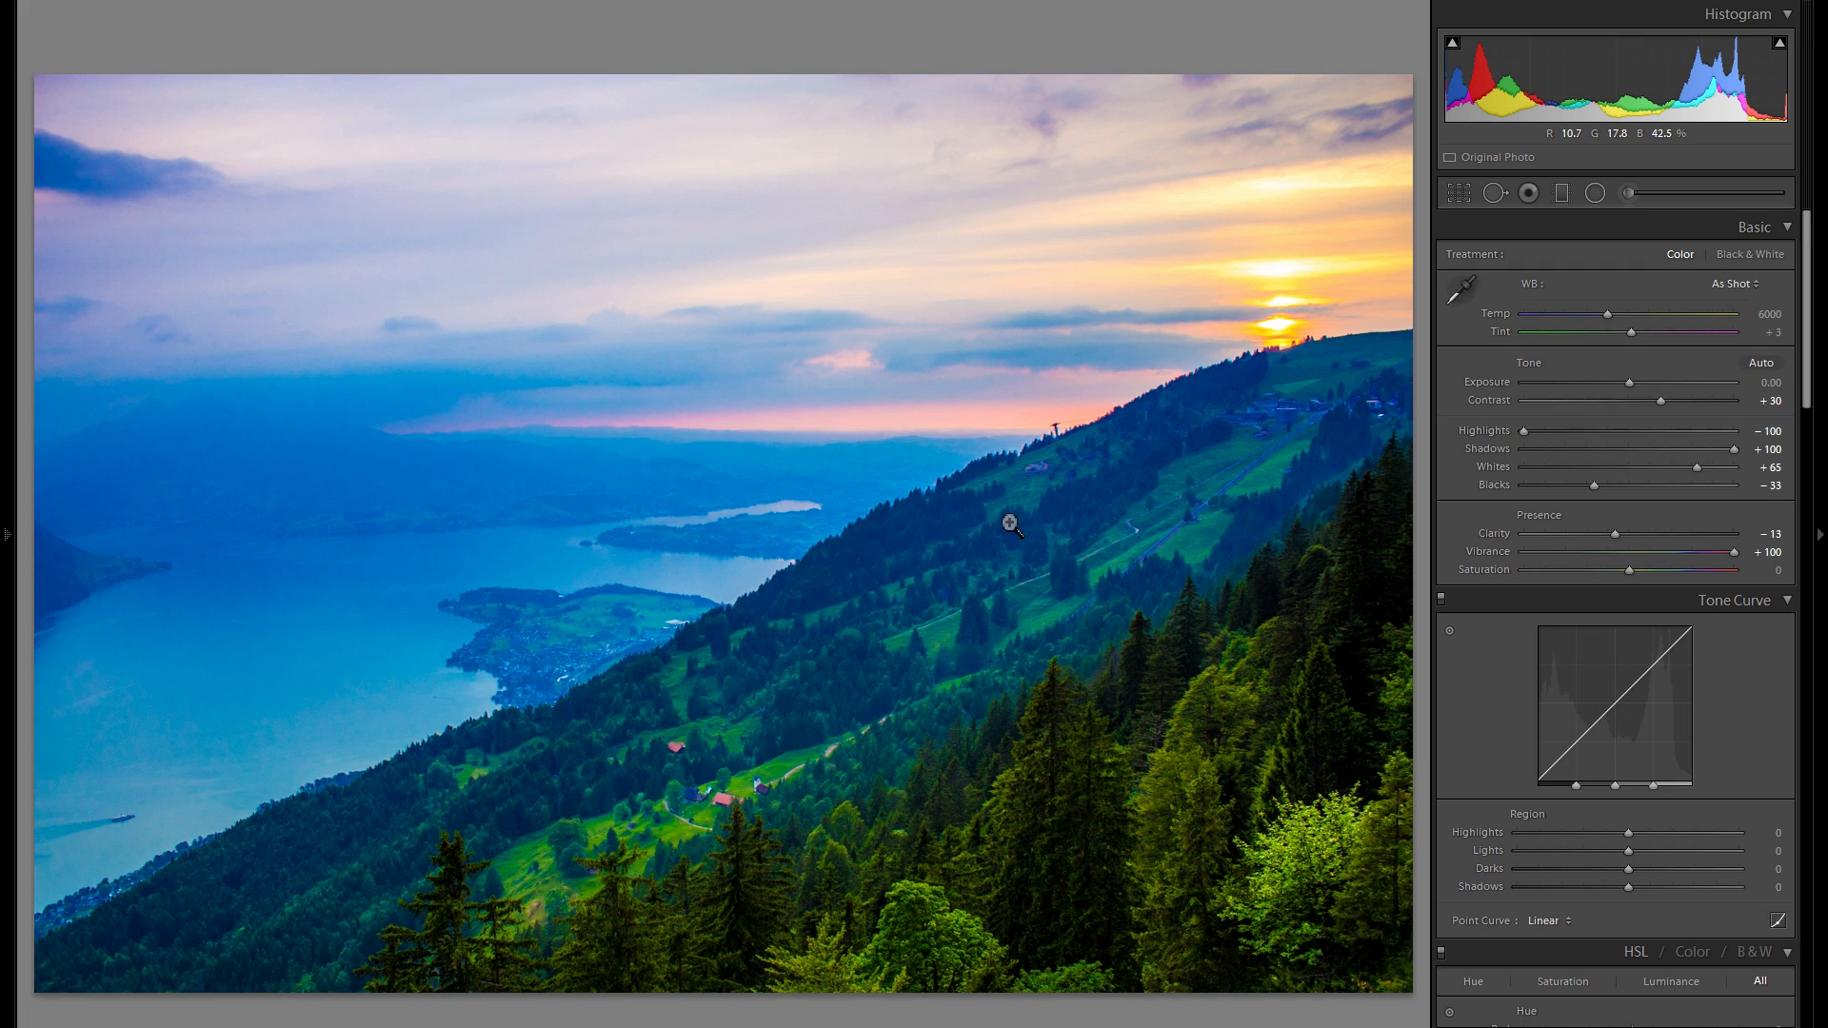
double_click(1498, 551)
left_click_drag(1631, 571, 1810, 570)
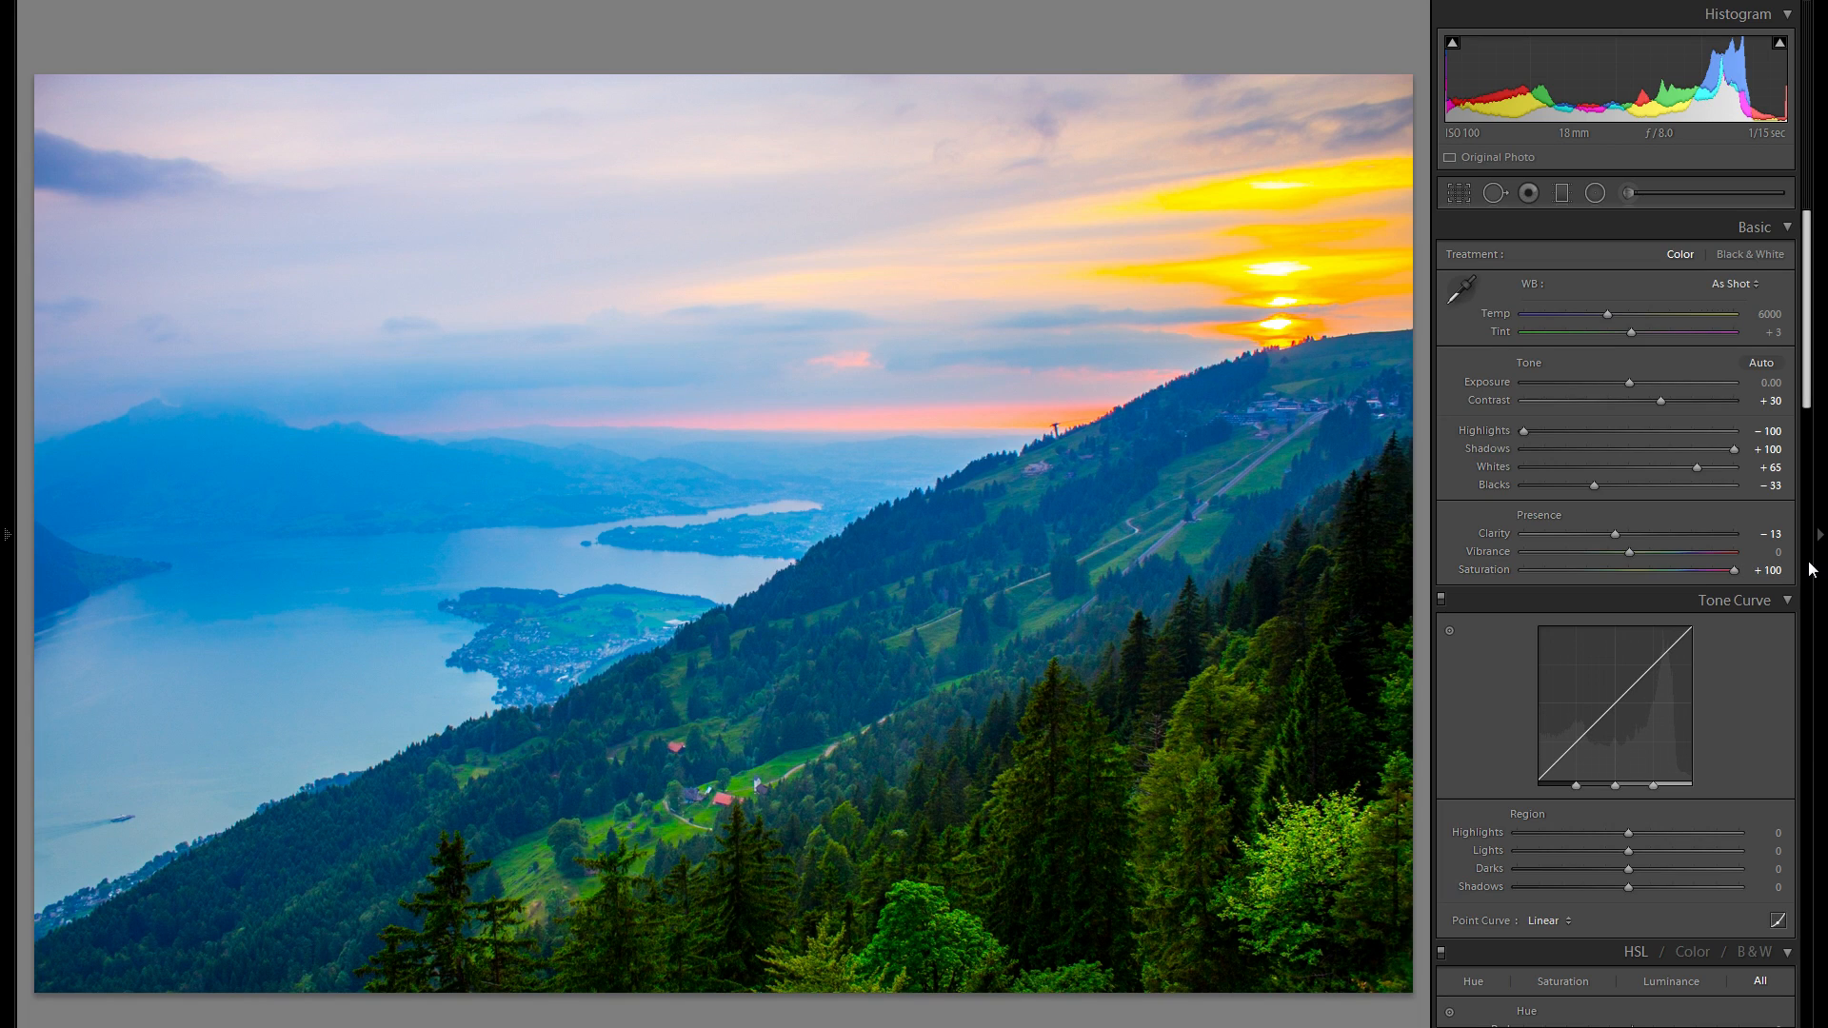
double_click(1481, 572)
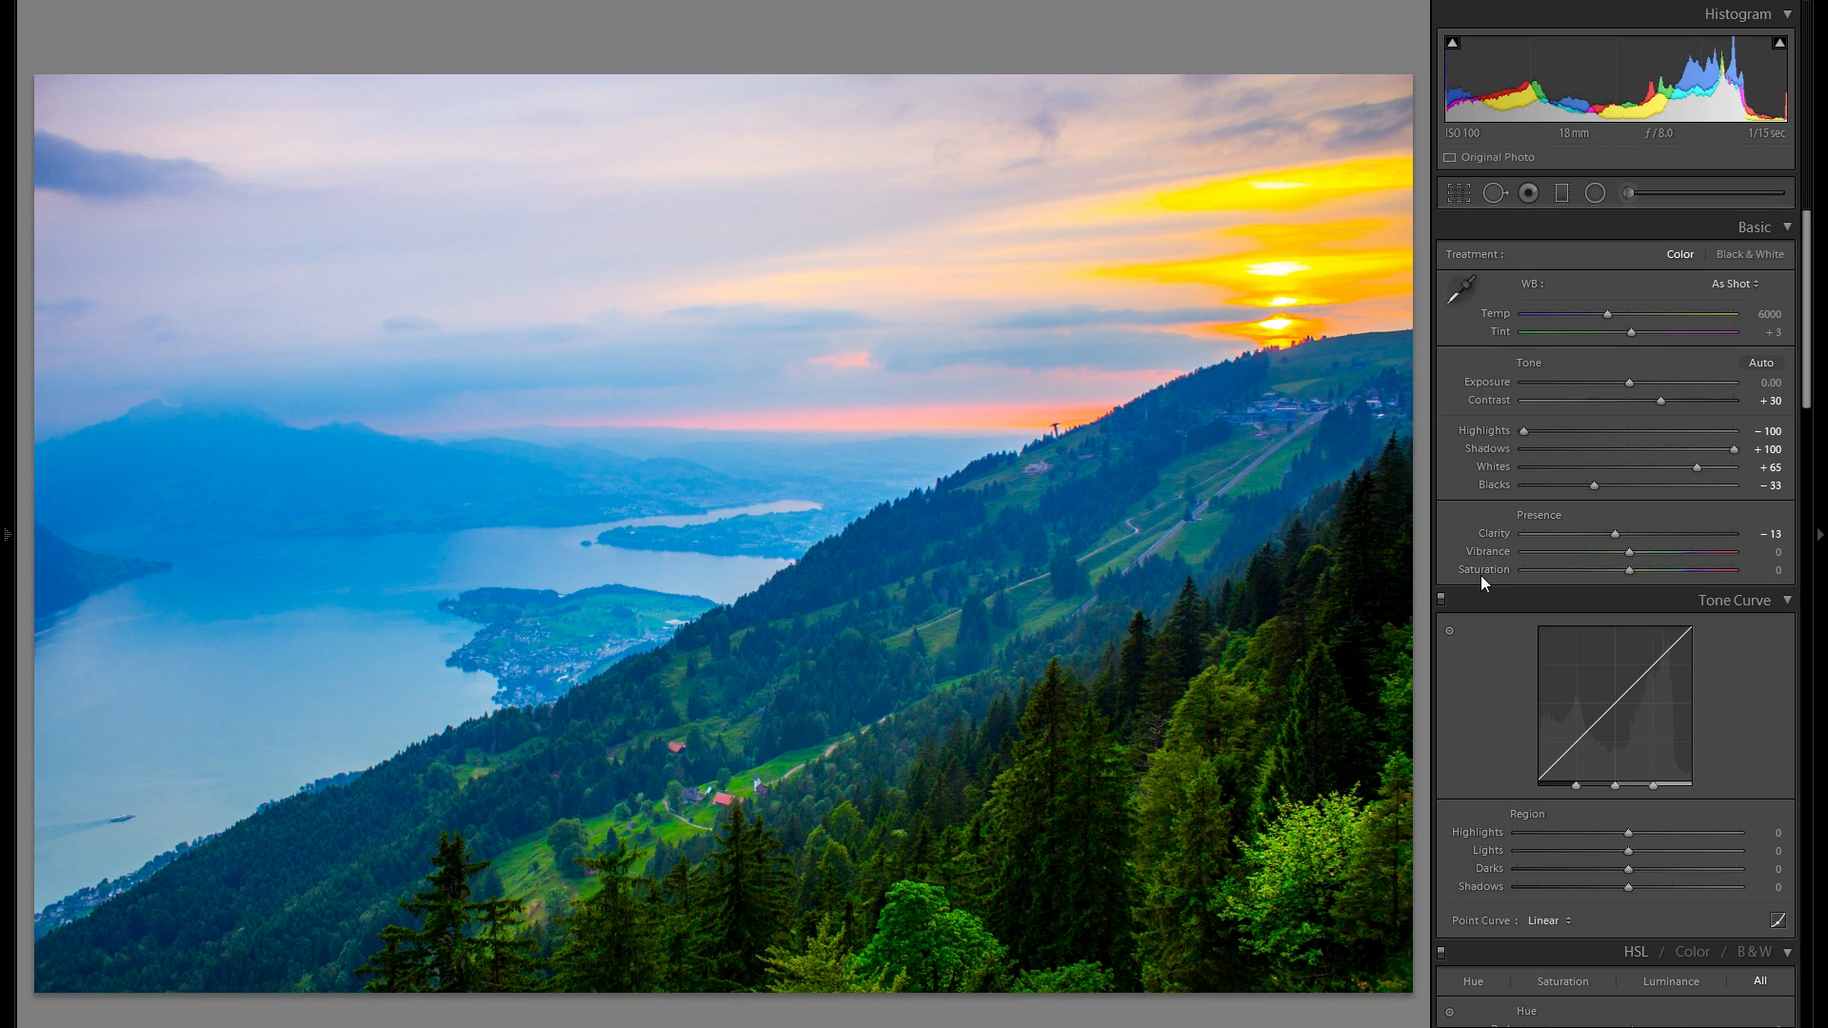
- Set the Vibrance to +25 and the Saturation to +10
left_click_drag(1665, 547, 1654, 551)
left_click(1642, 569)
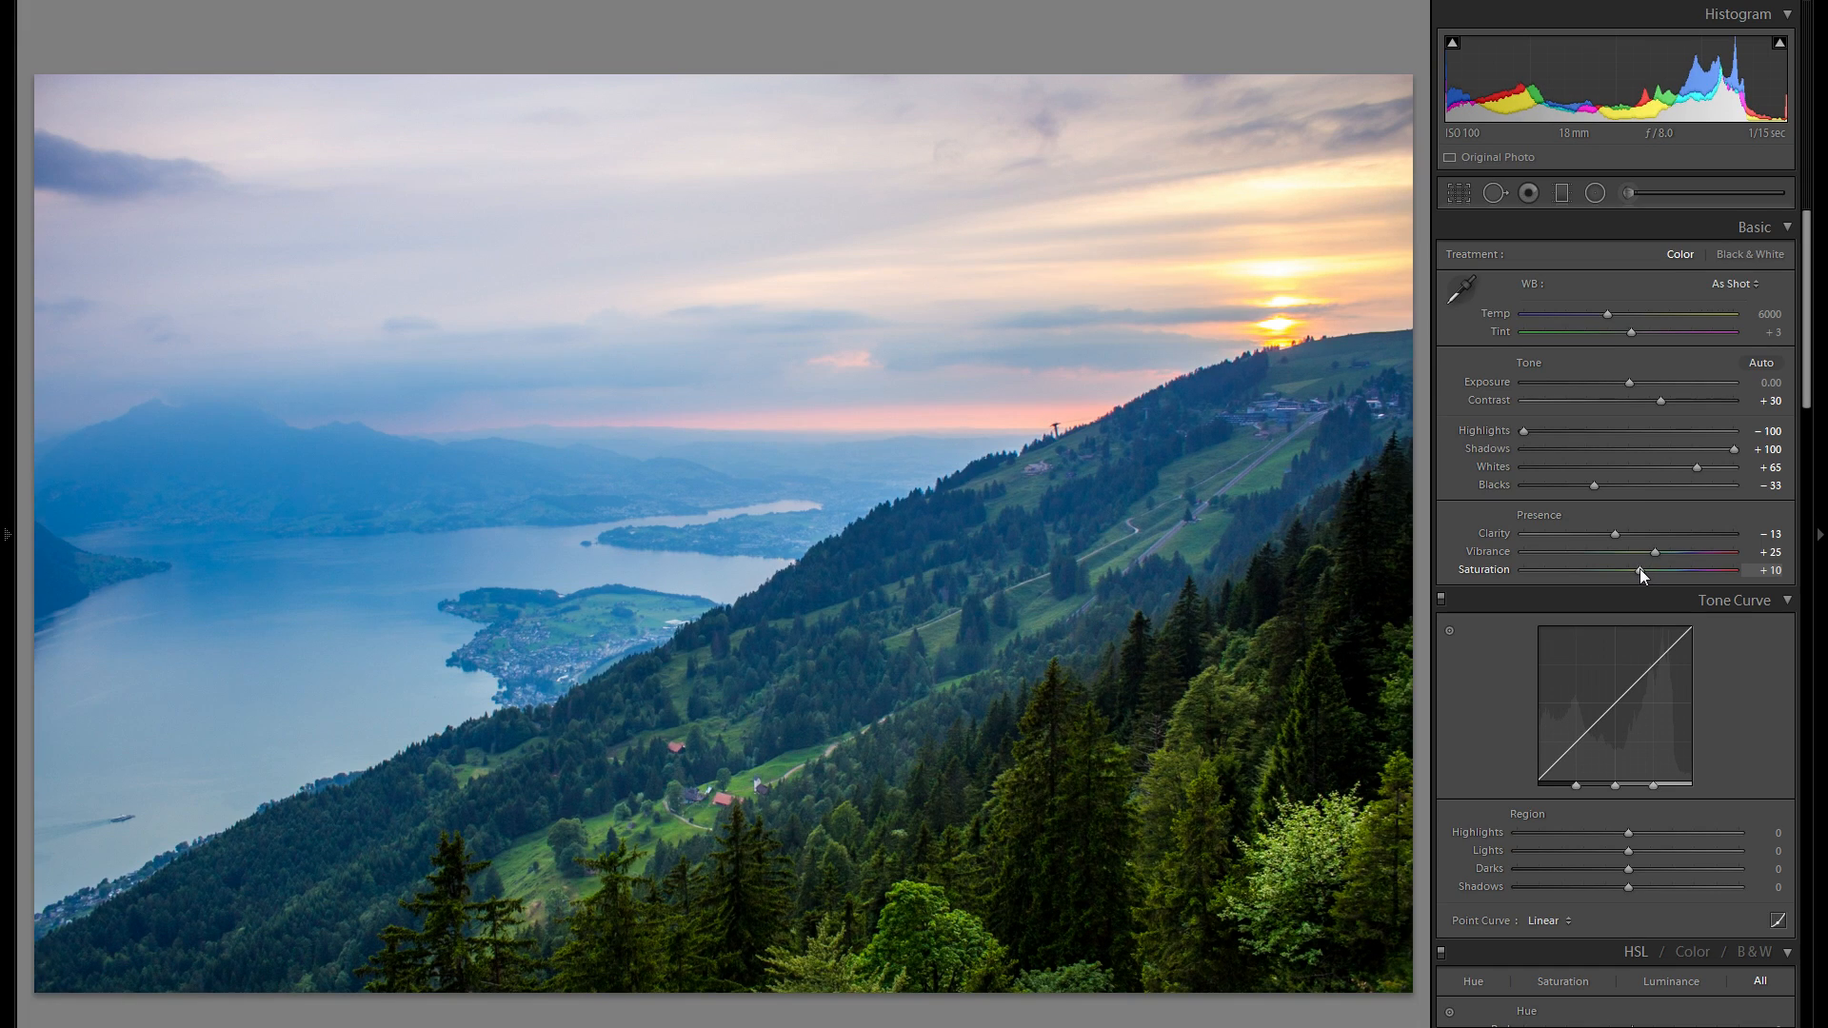
- Reset the Vibrance and Saturation to zero
double_click(1485, 551)
double_click(1489, 568)
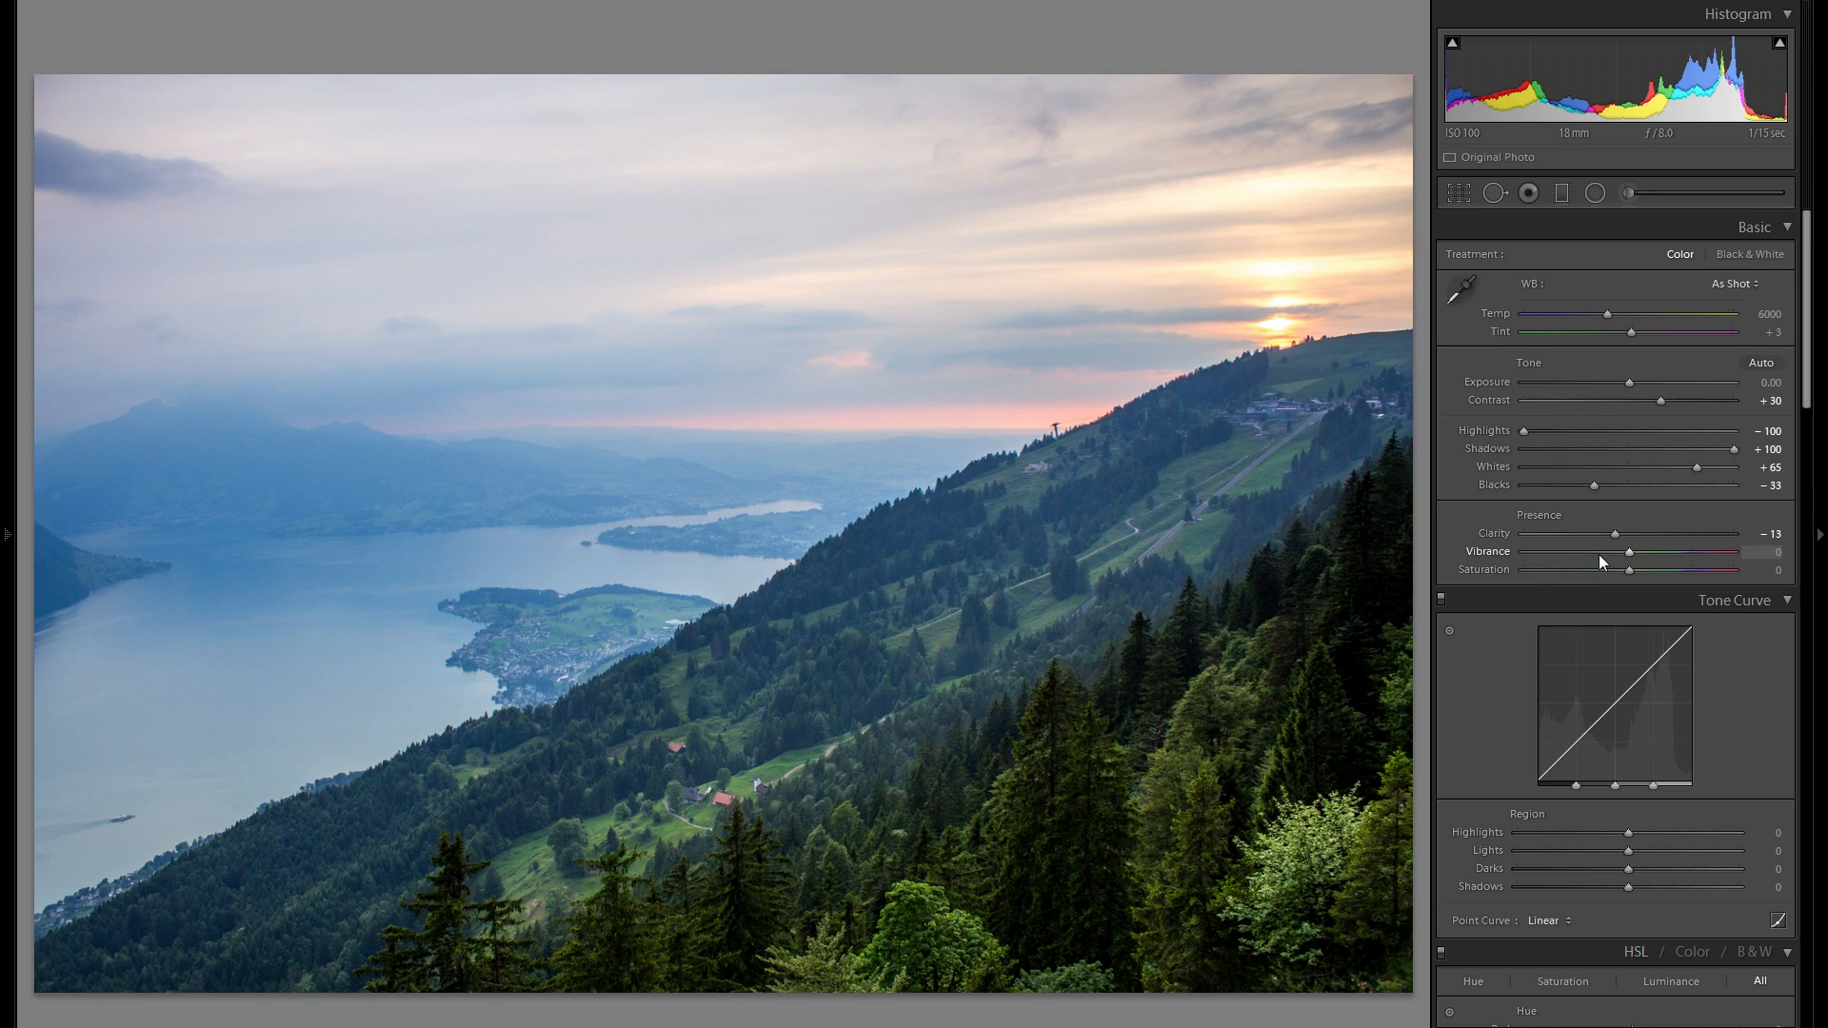
scroll(1571, 529, "down", 5)
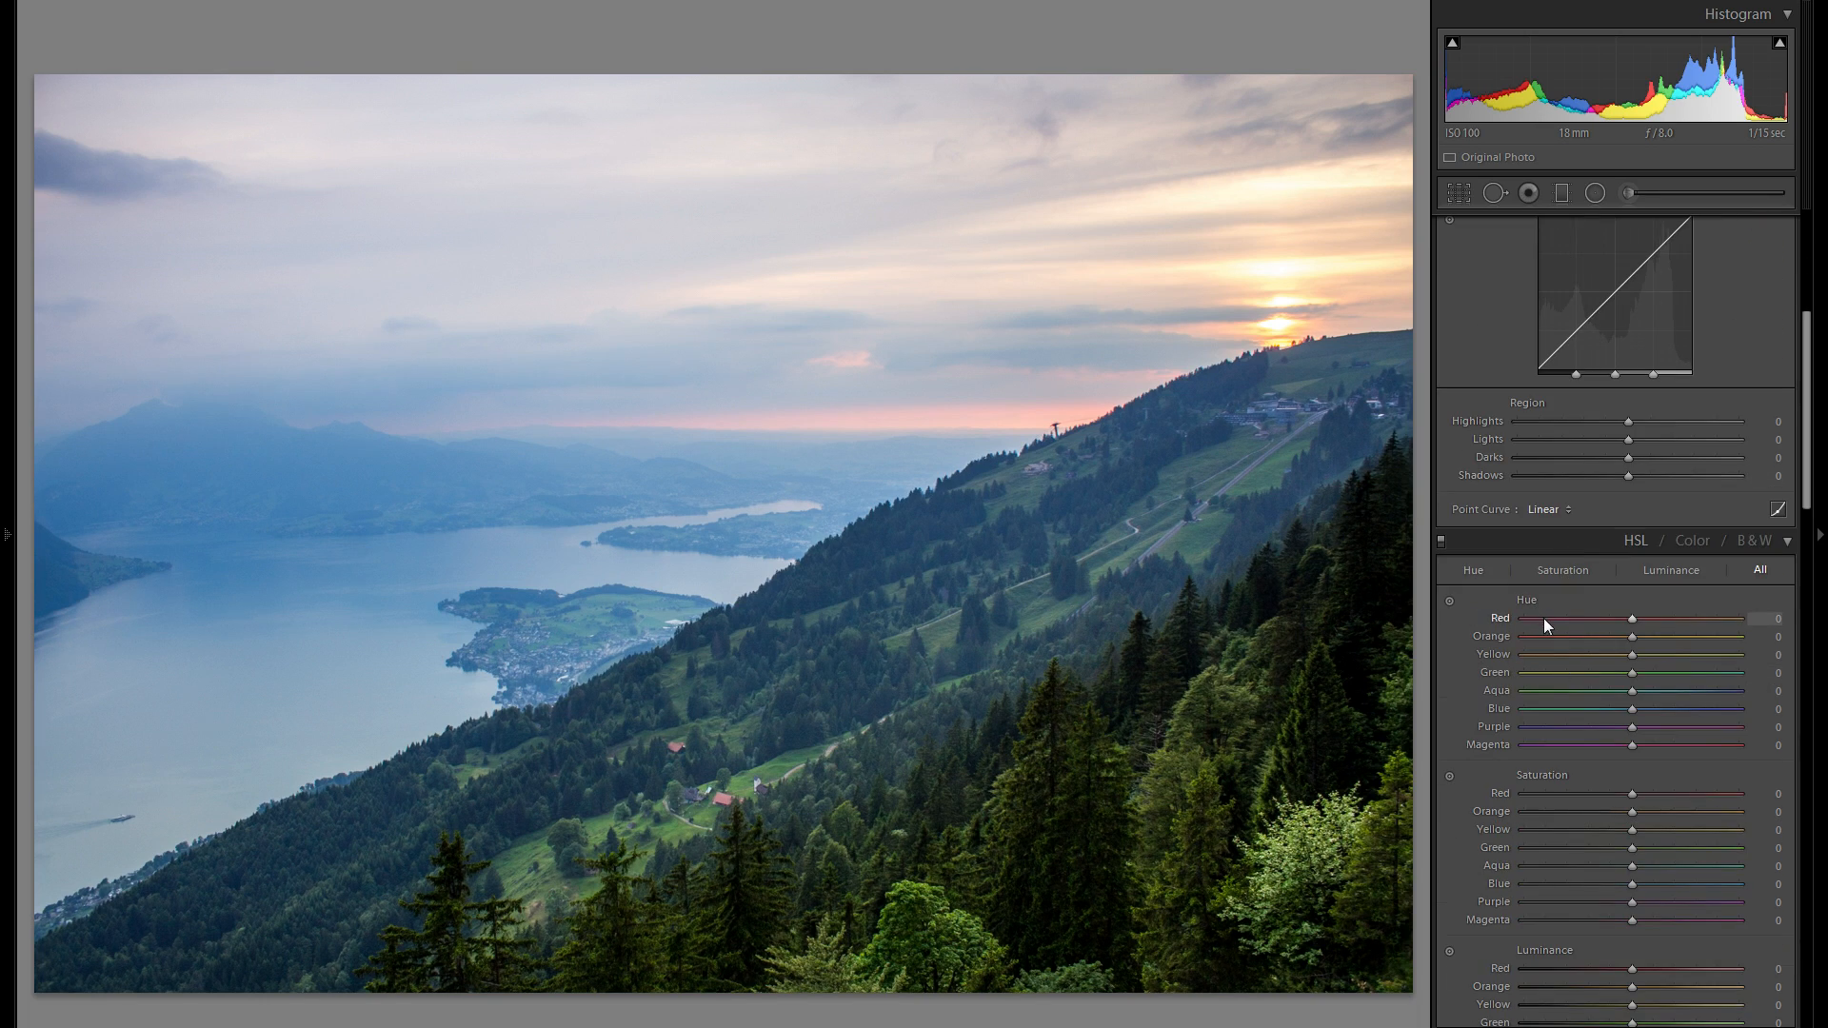
scroll(1547, 609, "up", 5)
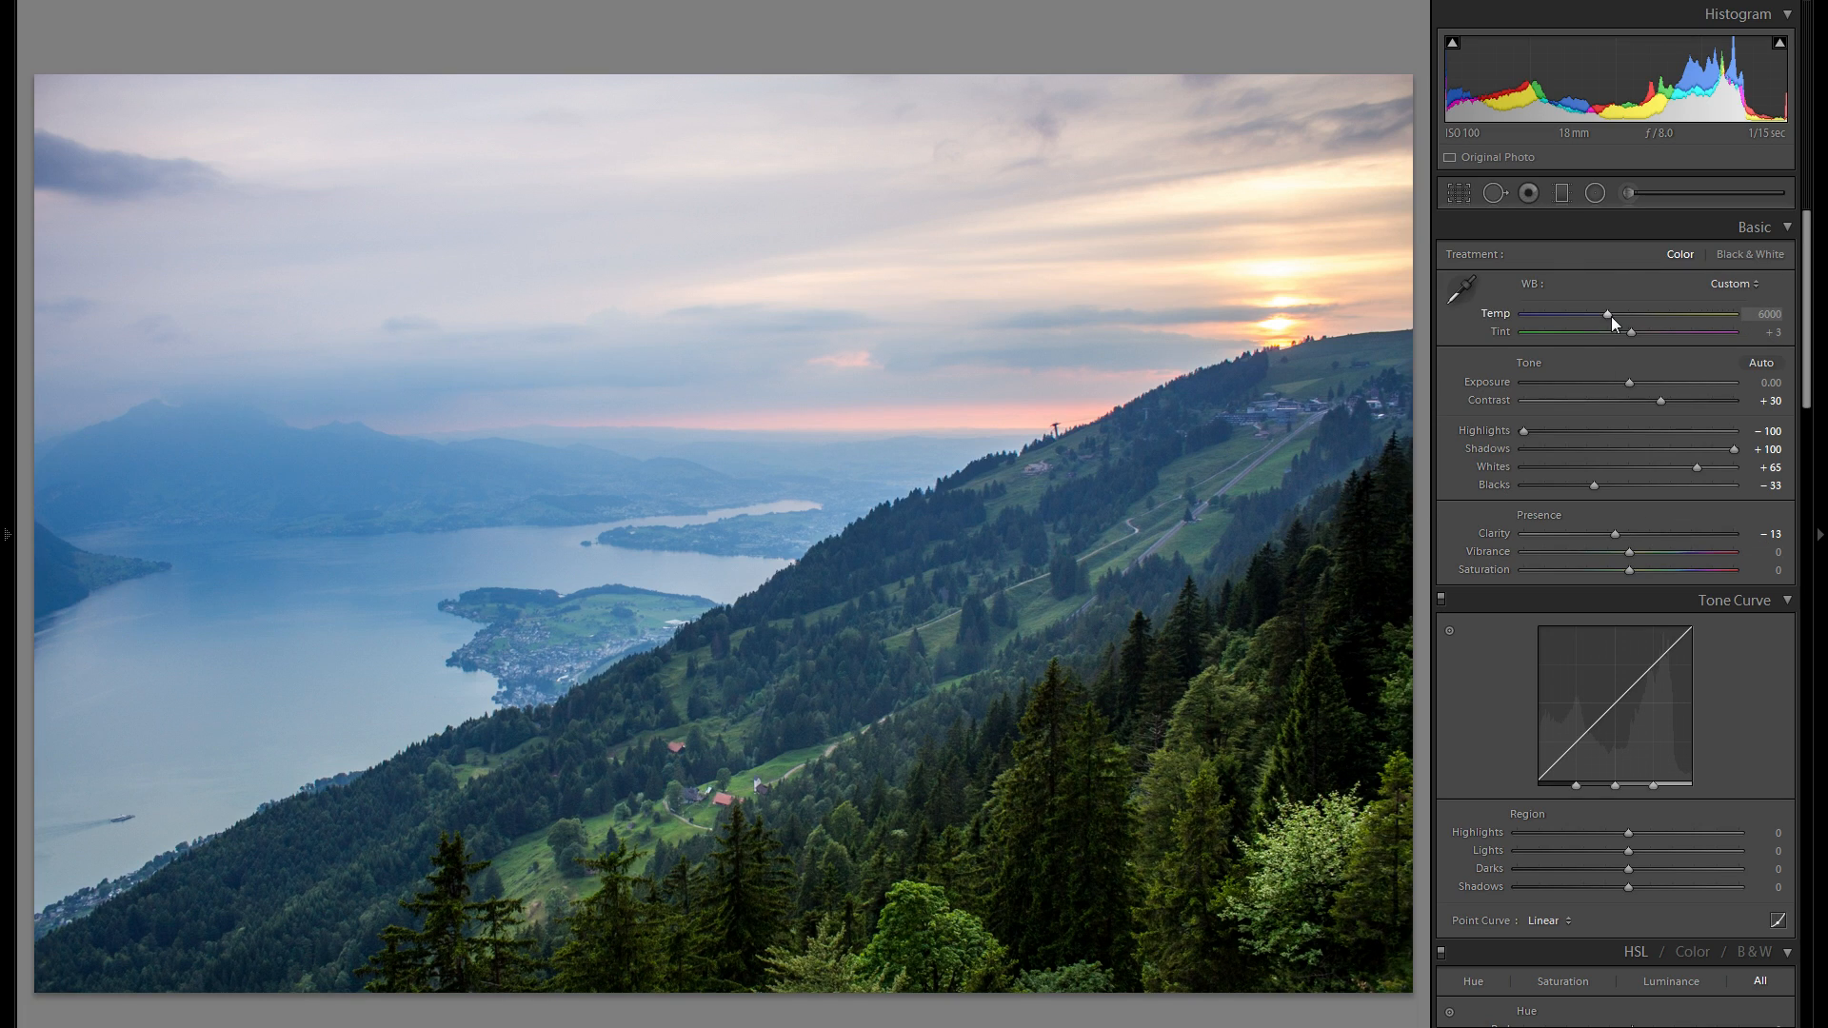
- Try warmer white balance temperatures, including 9856 and 11449, resetting the Temp after each
left_click_drag(1608, 317, 1668, 322)
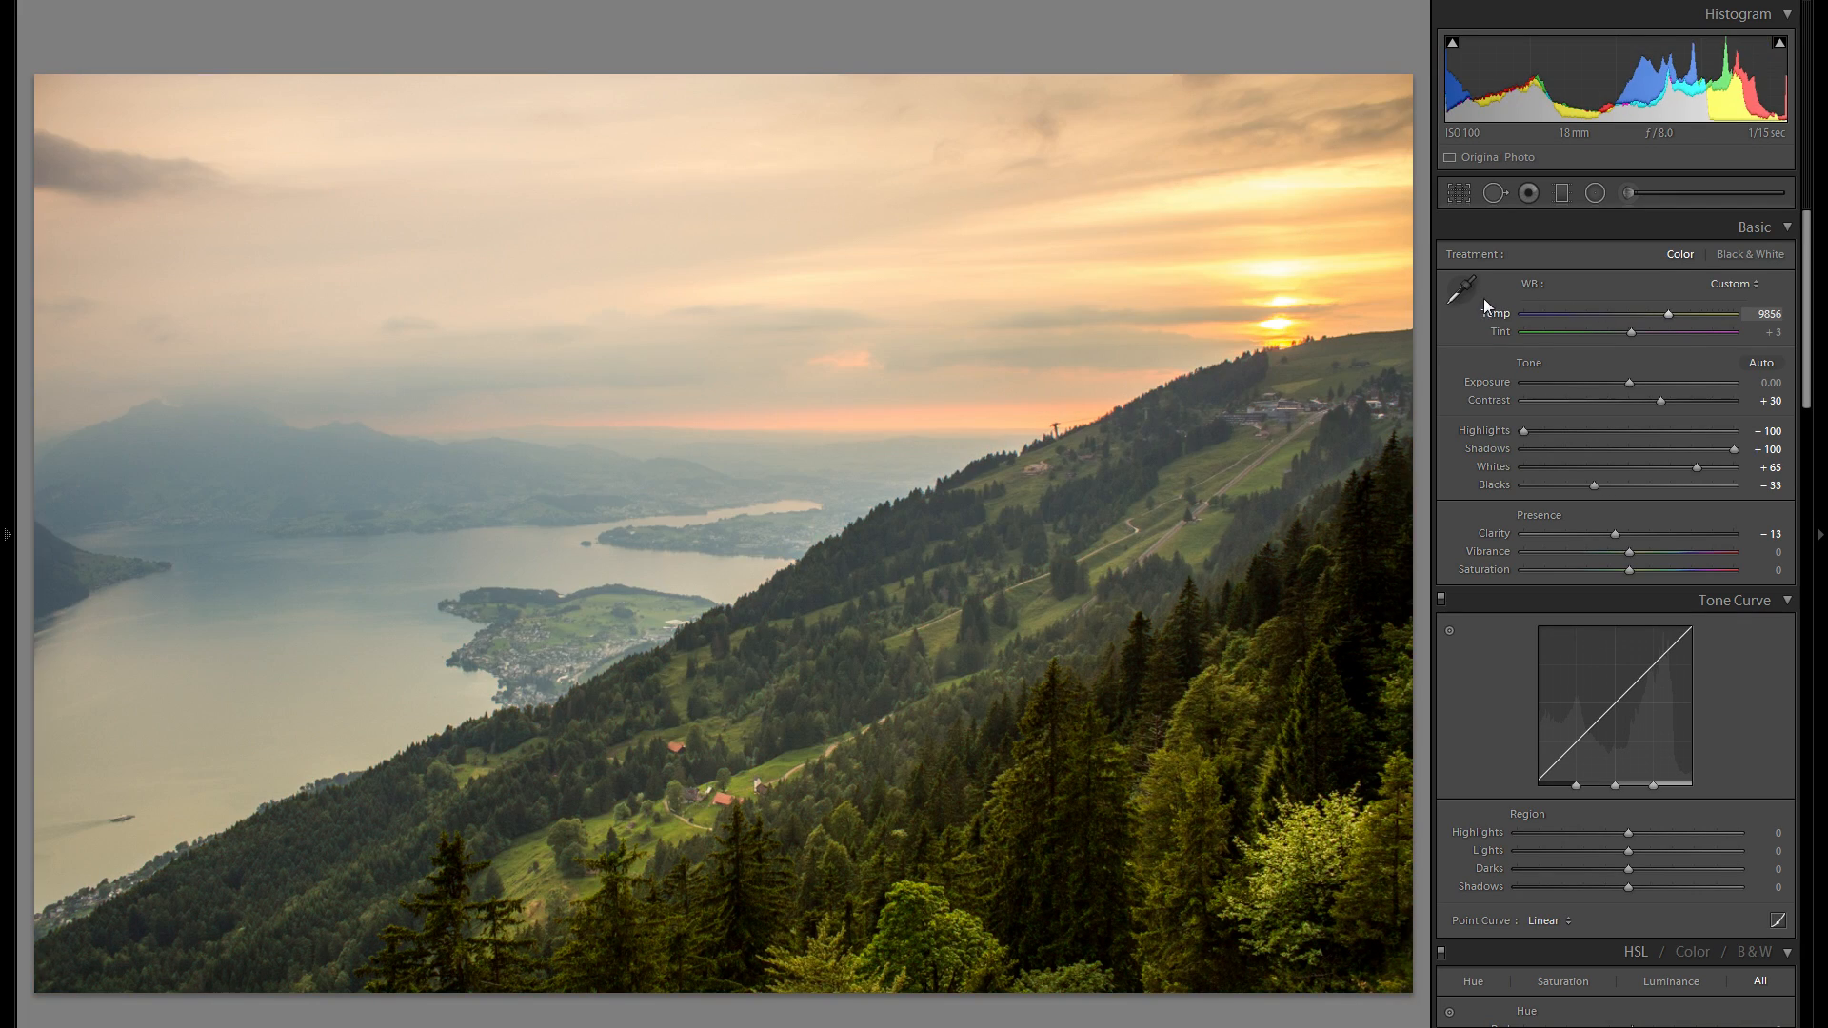
double_click(1494, 312)
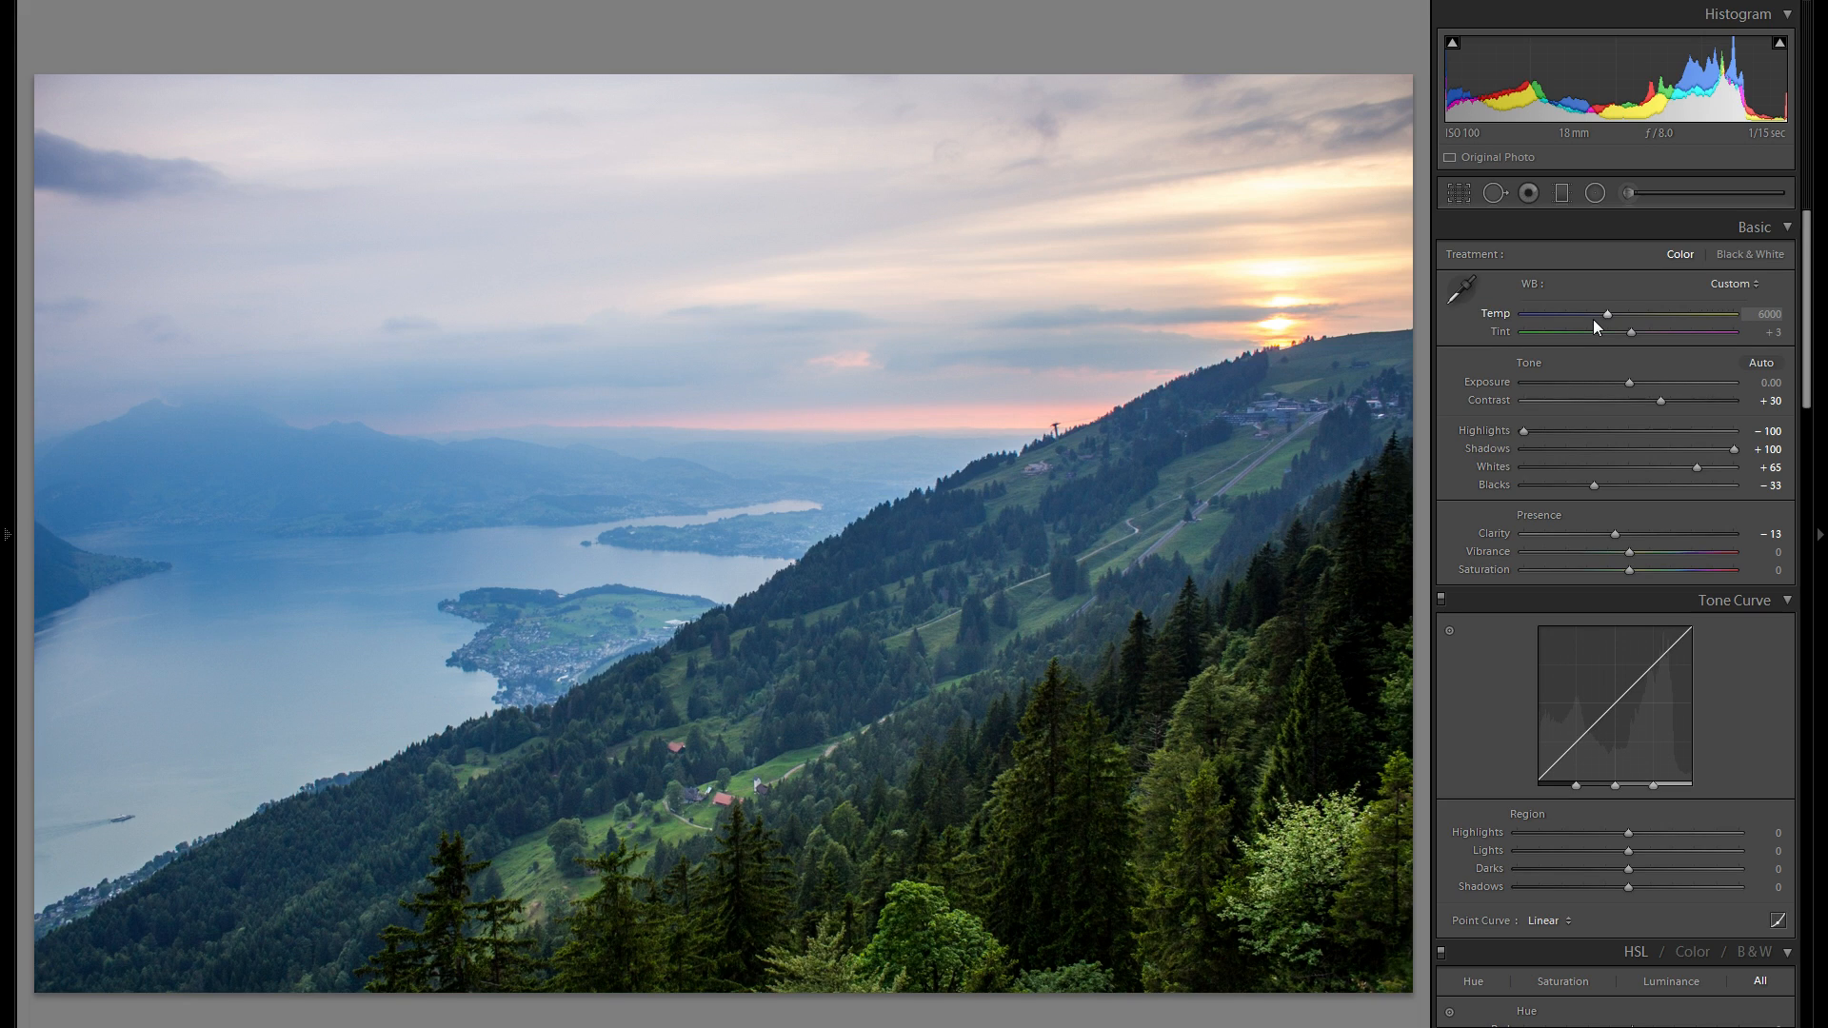
left_click_drag(1606, 314, 1639, 316)
double_click(1492, 314)
left_click_drag(1612, 315, 1676, 312)
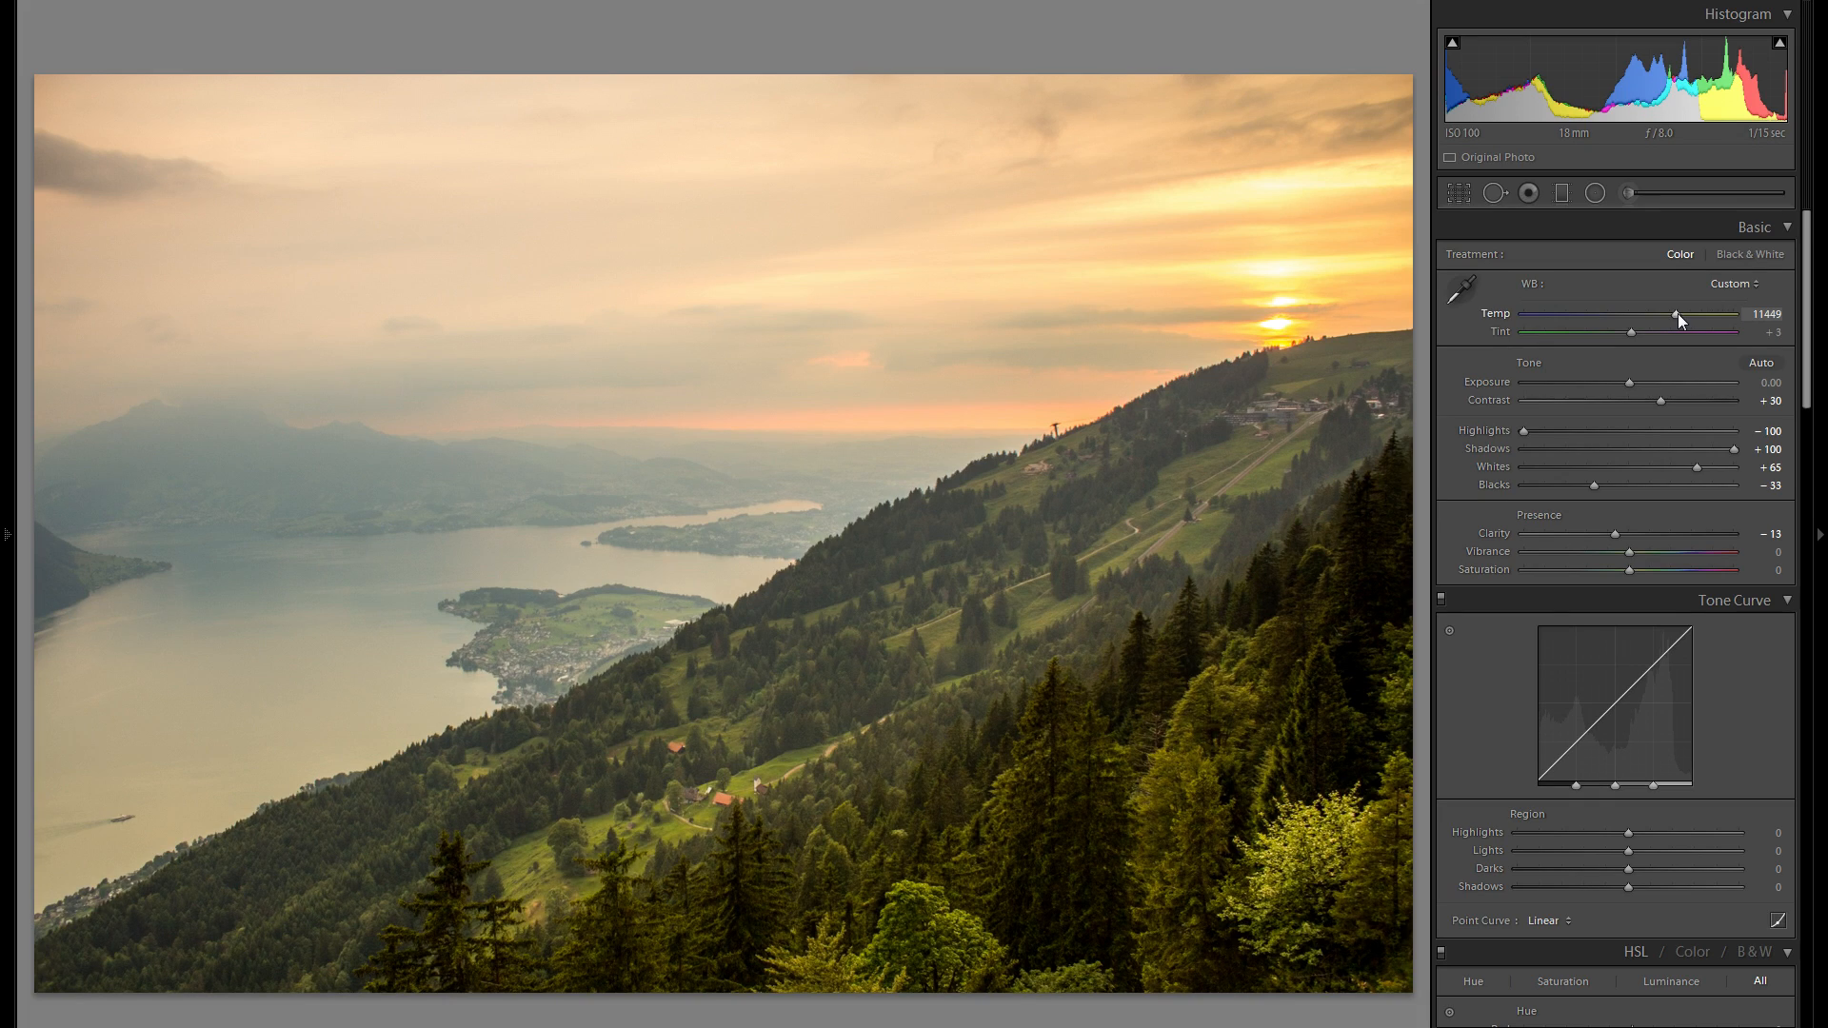
double_click(1497, 312)
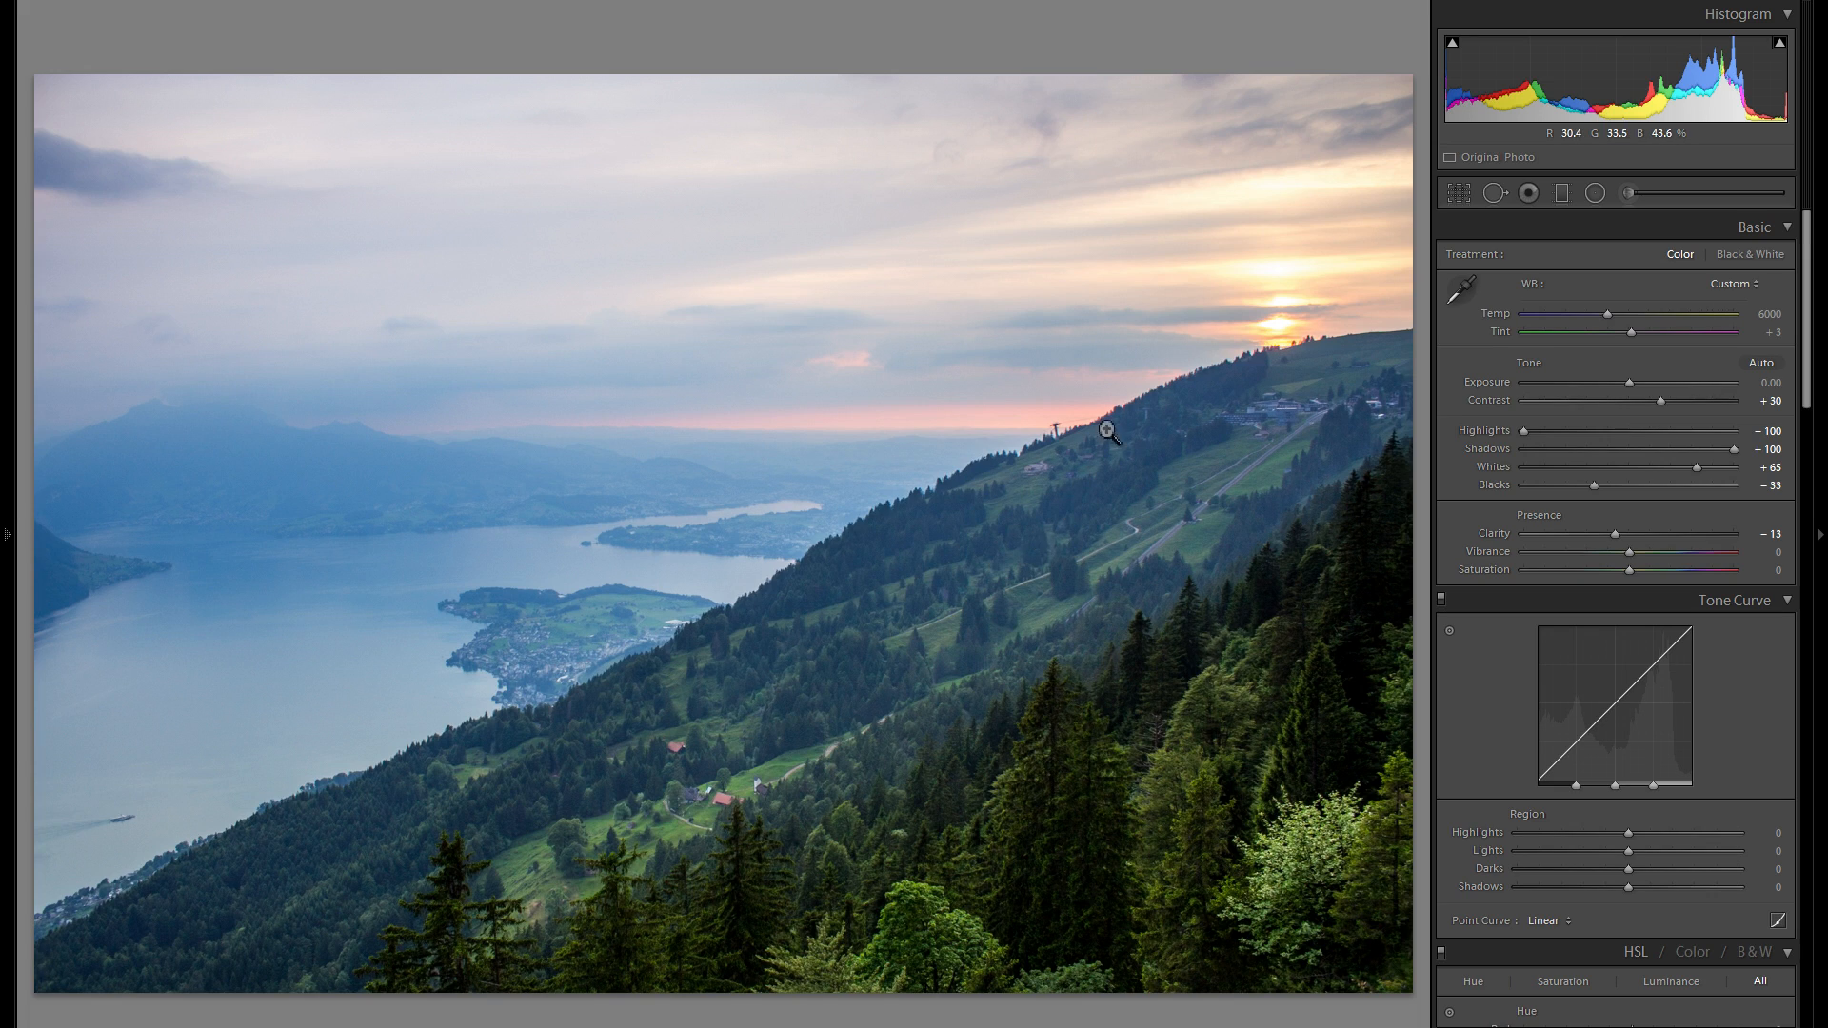
- Set the Temp to 6977 for a slightly warmer photo, then try 25566 and undo it
left_click_drag(1609, 316, 1620, 312)
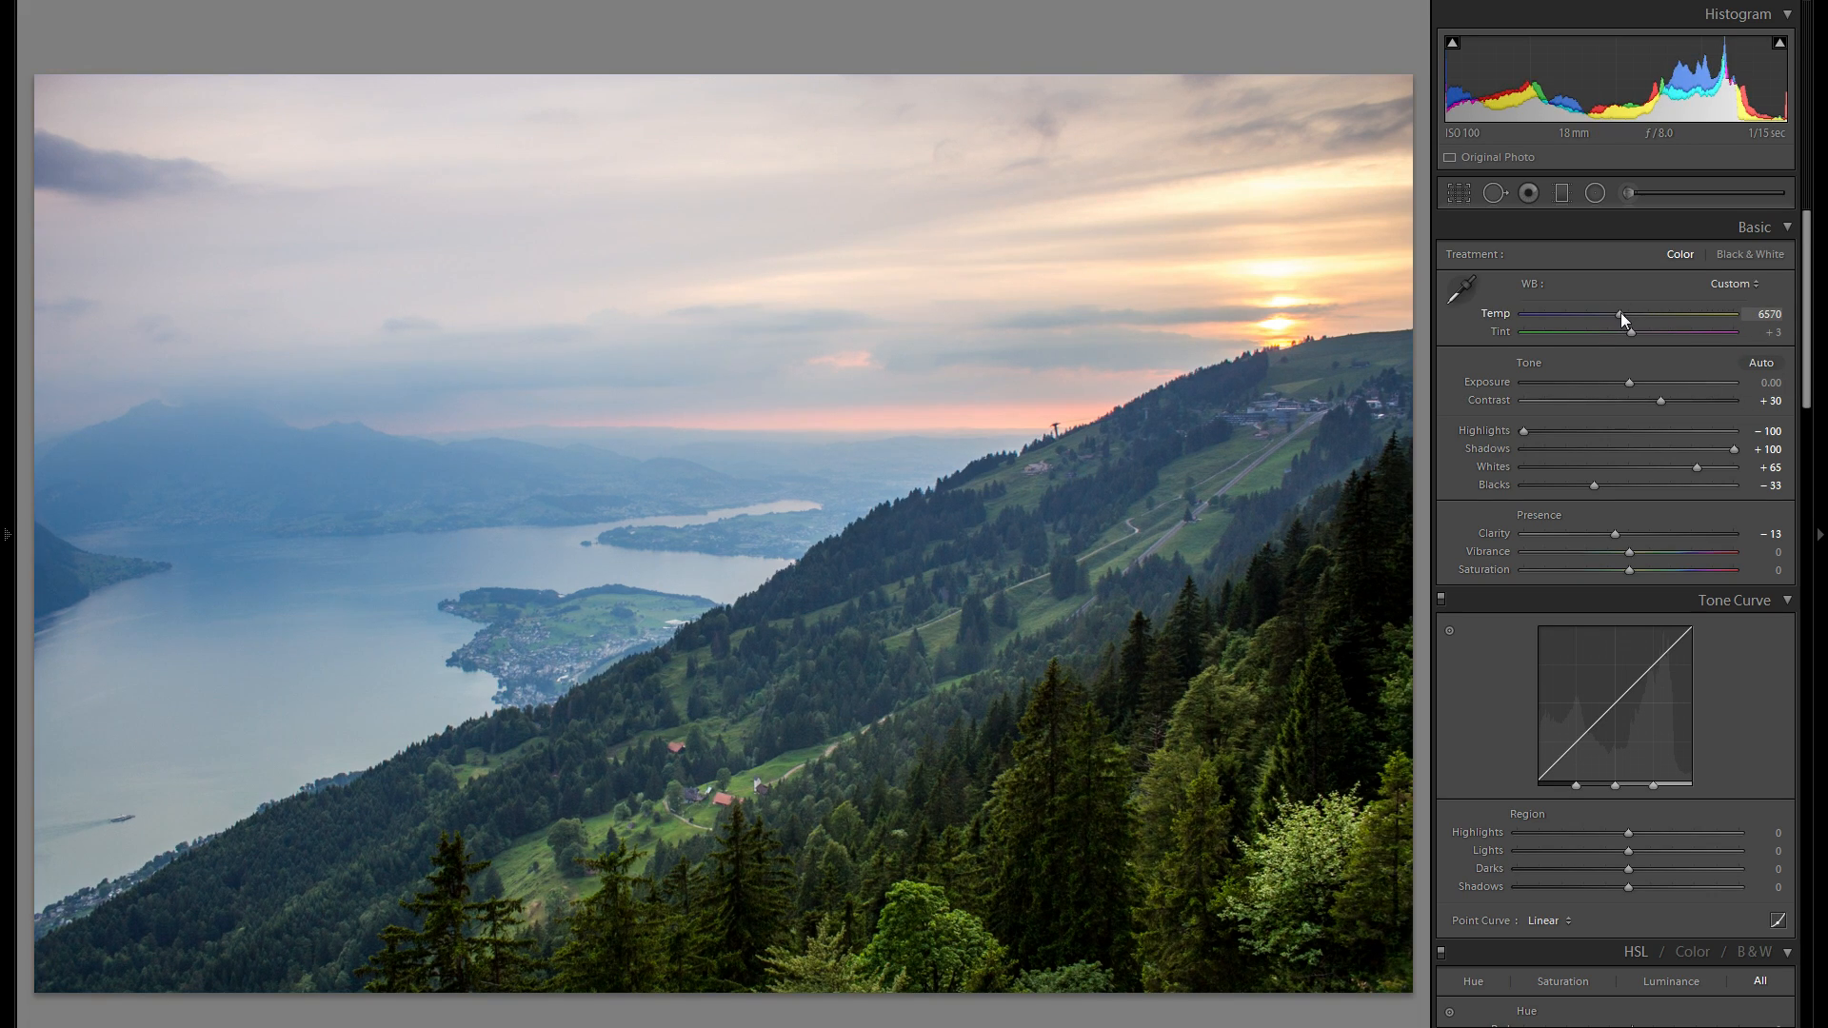
left_click_drag(1620, 312, 1629, 313)
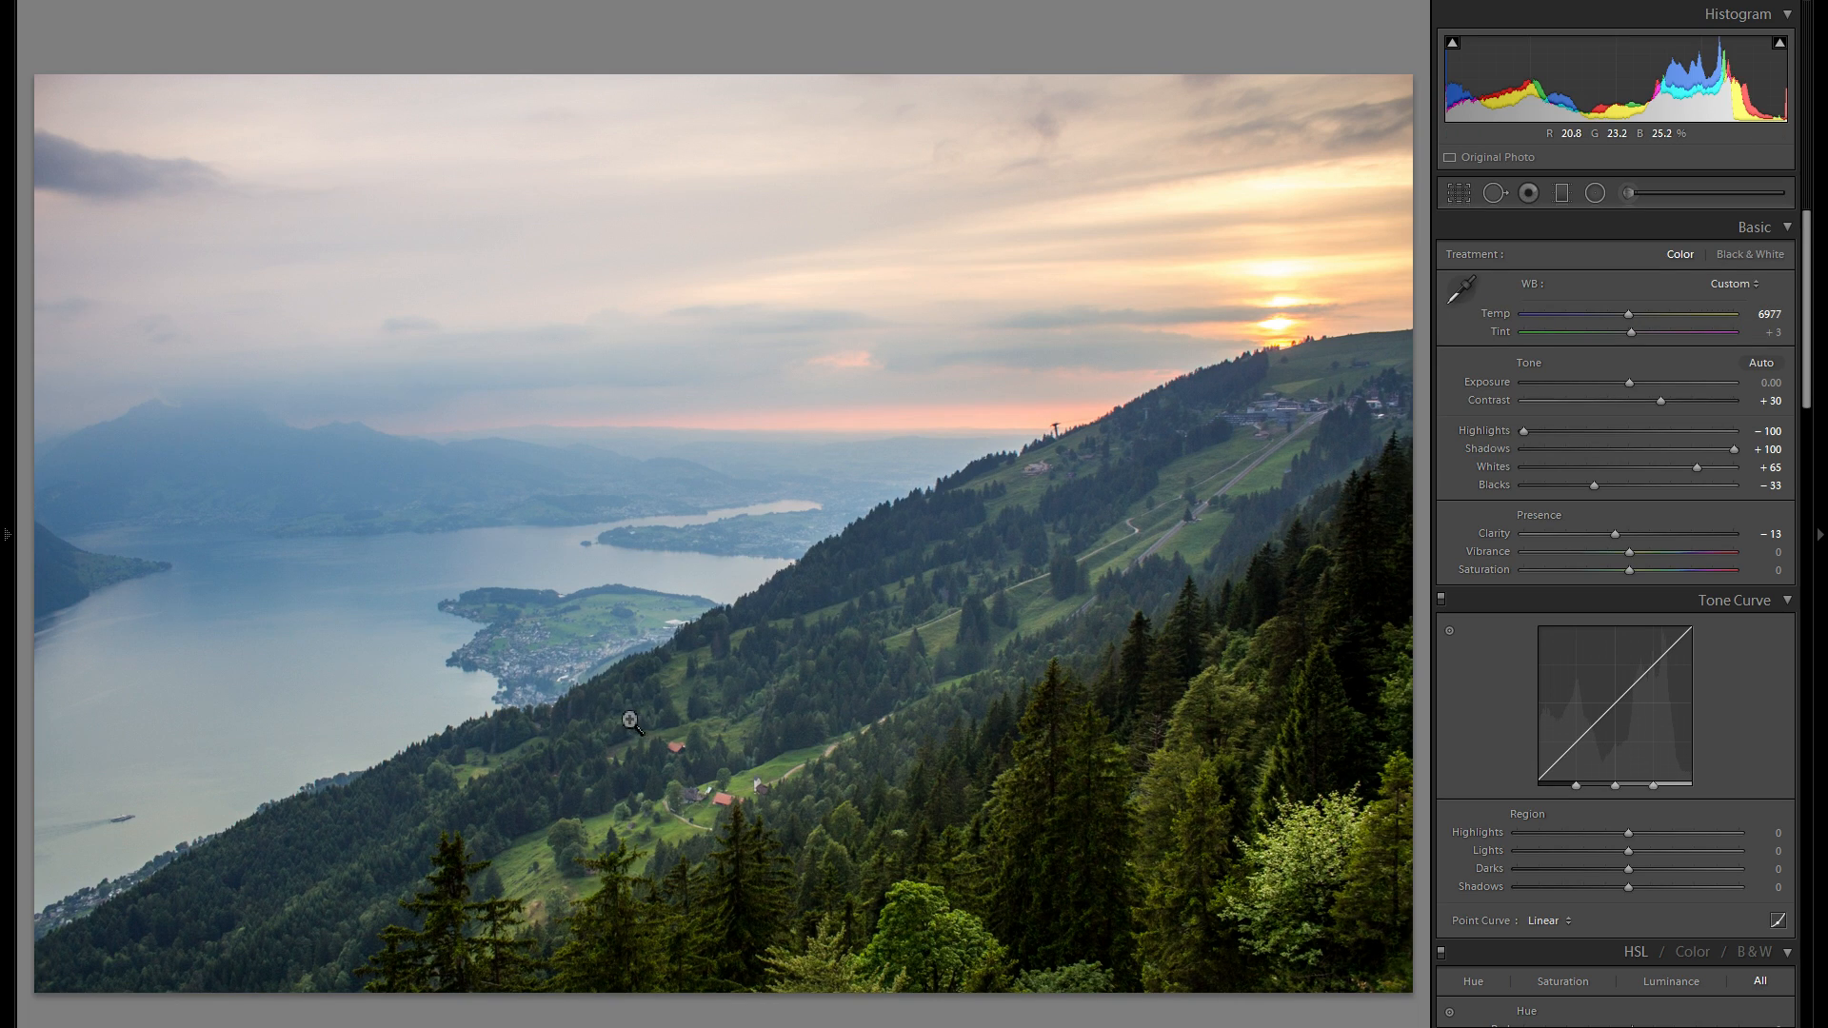
left_click(1707, 312)
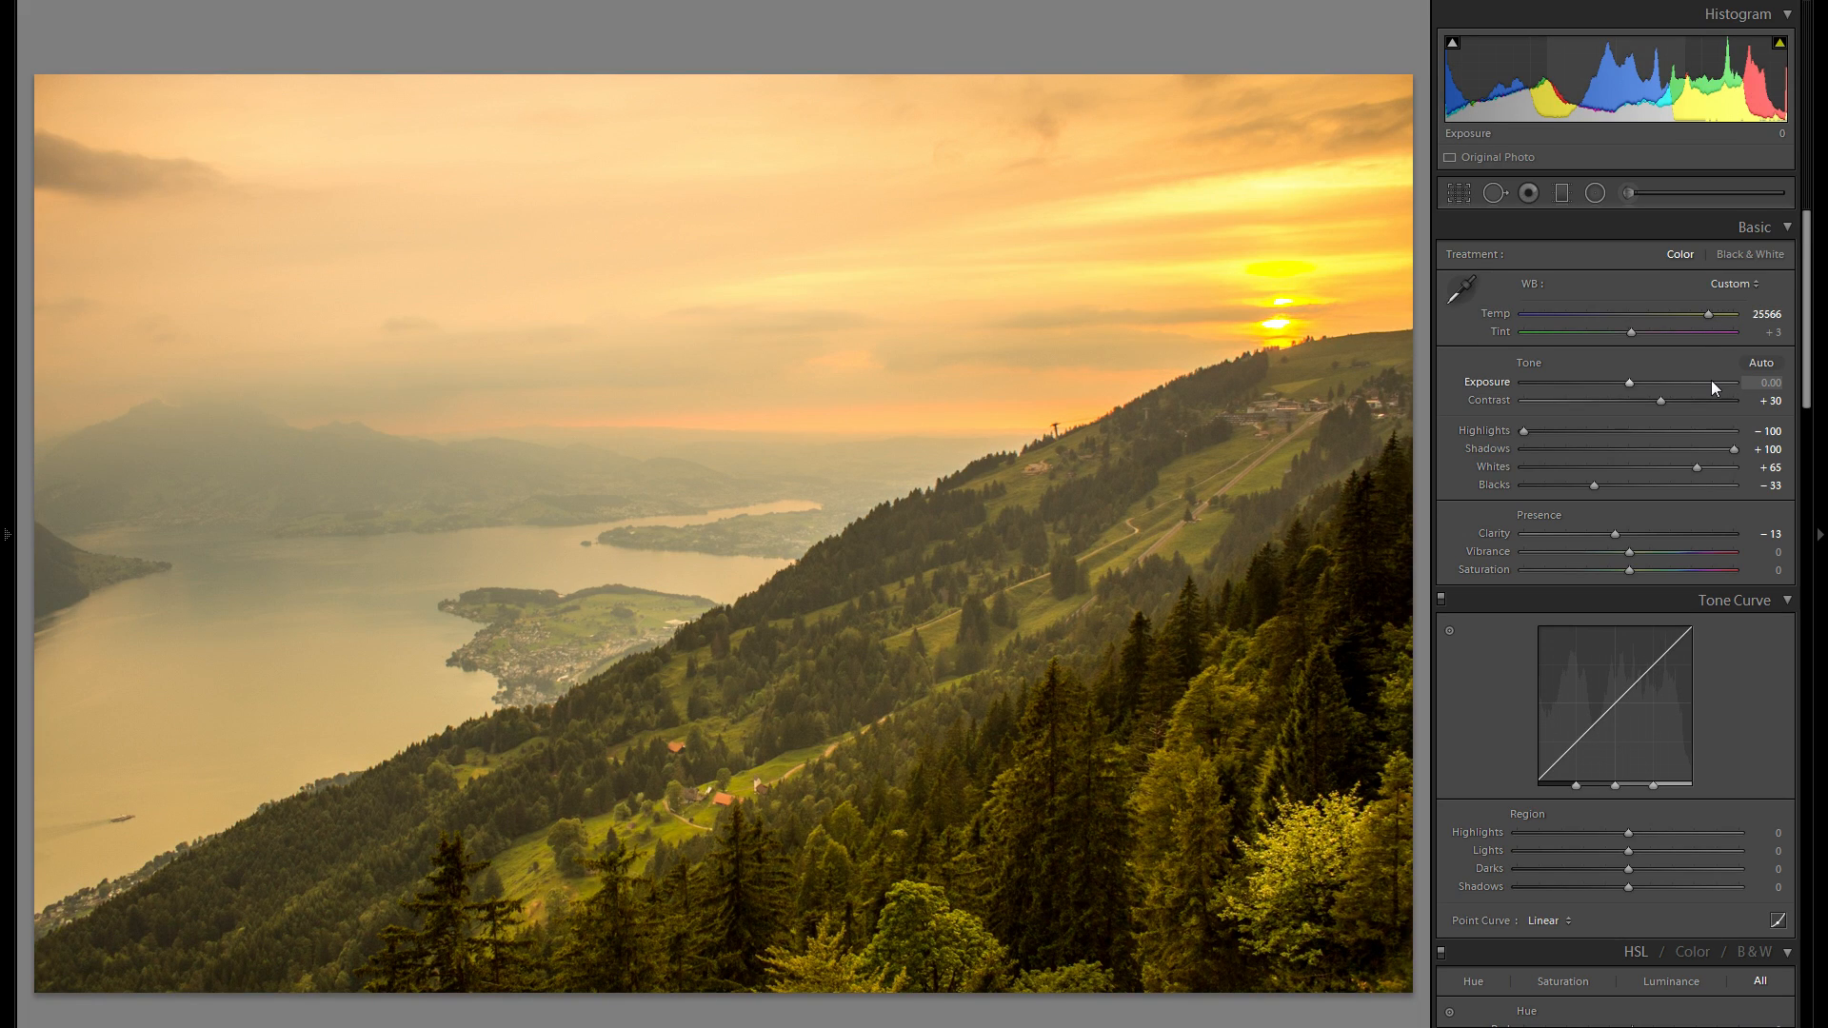
key("ctrl+z")
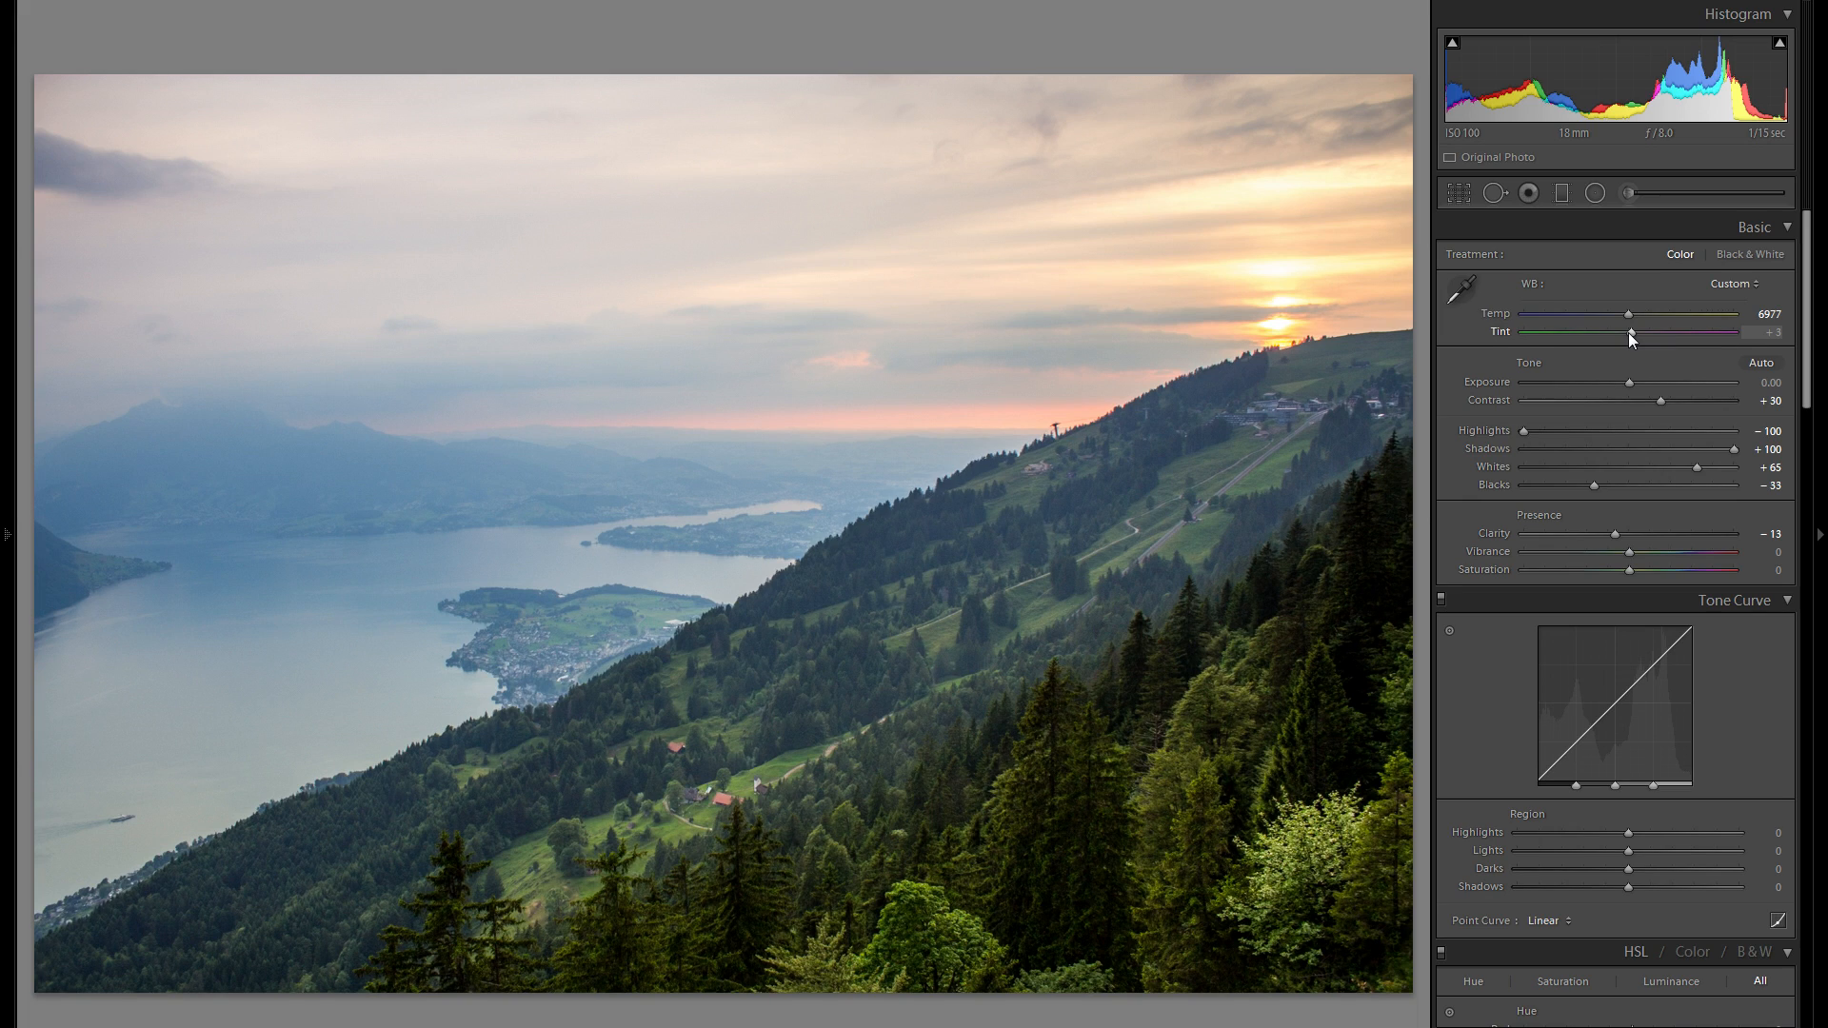
- Shift the Tint slightly towards magenta, setting it to +9
scroll(1630, 333, "up", 2)
left_click_drag(1629, 334, 1636, 334)
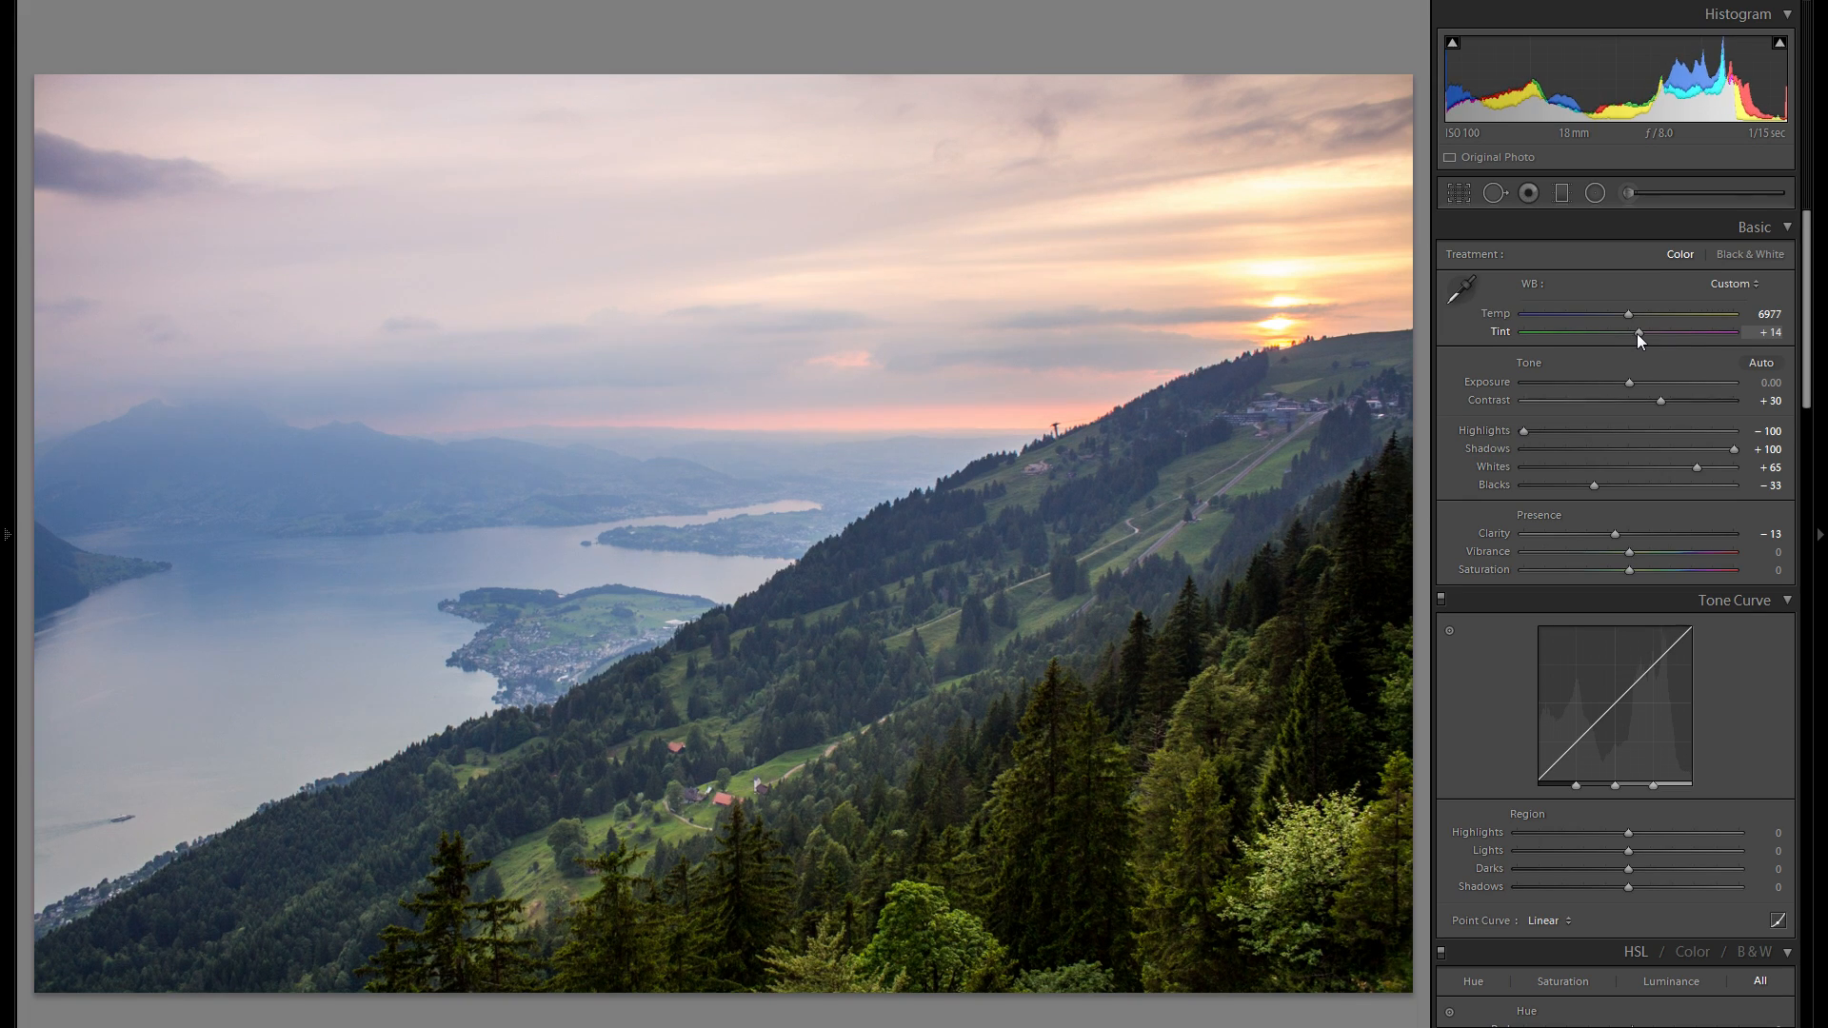
left_click_drag(1636, 333, 1632, 333)
mouse_move(1631, 334)
left_mouse_down()
mouse_move(1660, 335)
mouse_move(1633, 344)
left_mouse_up()
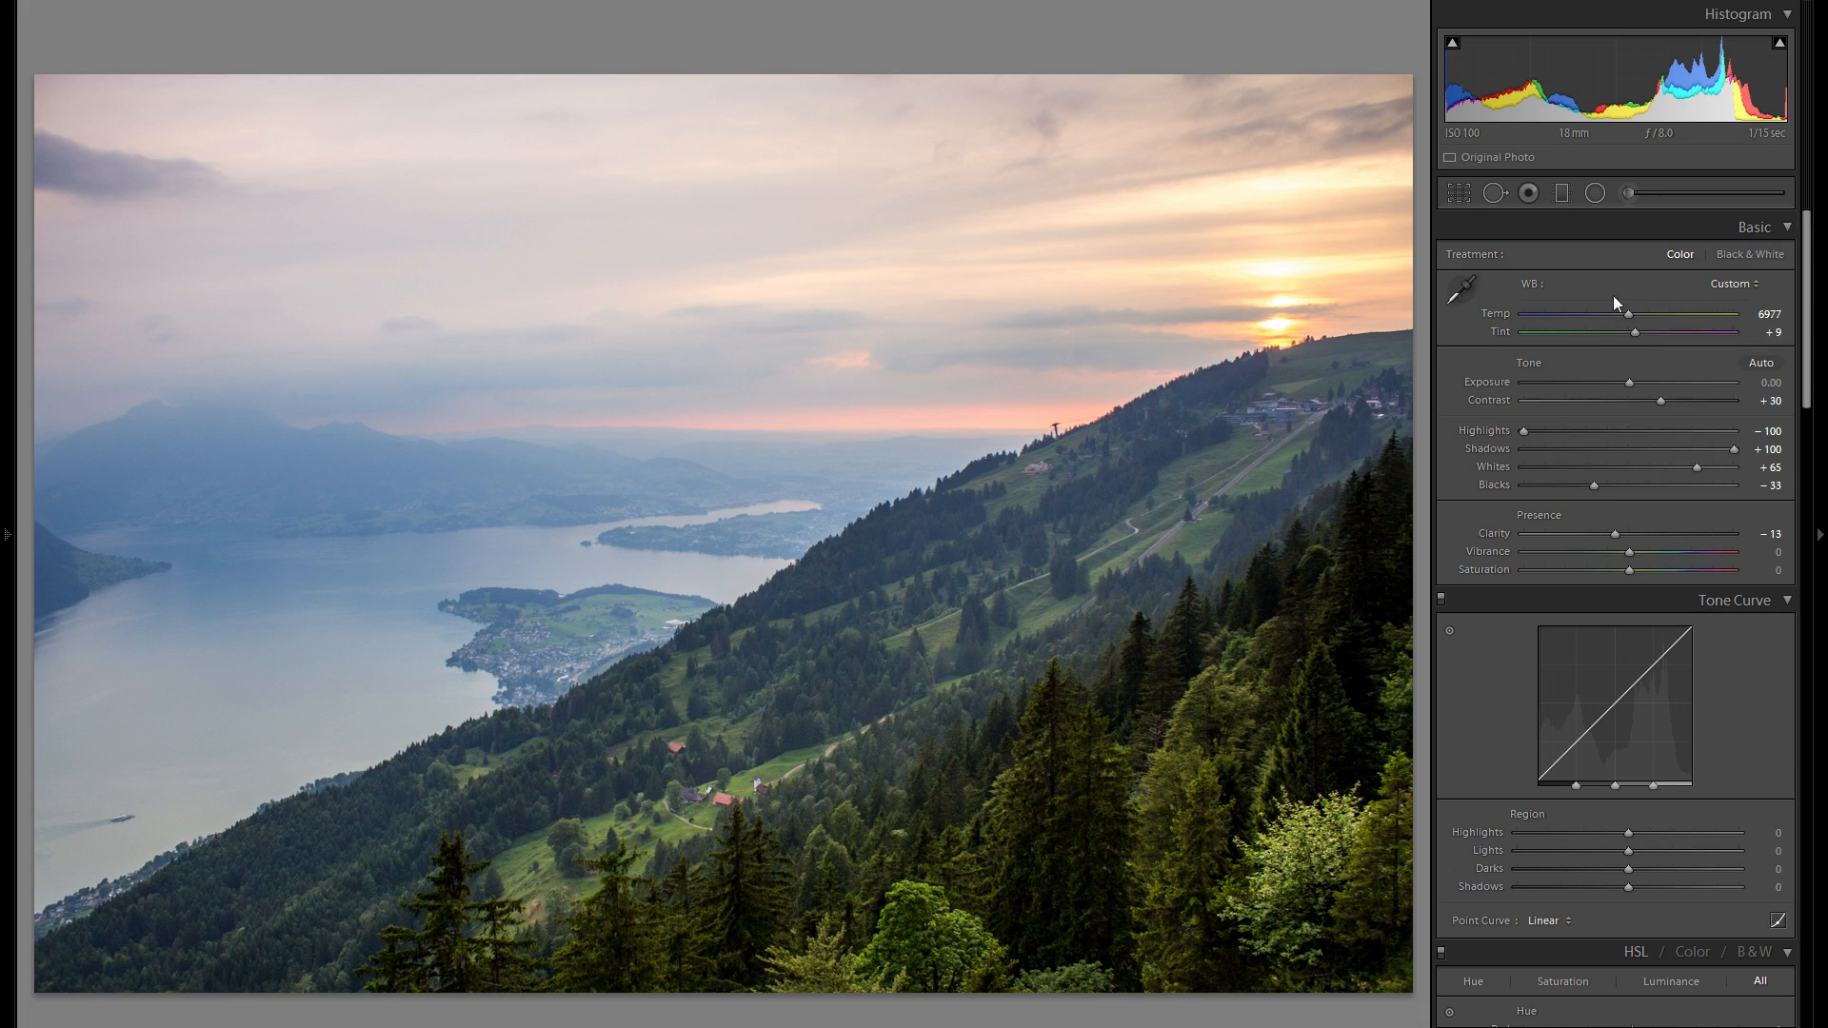
- Compare the photo before and after the edits side by side, and review the basic tone and Tone Curve settings
key("y")
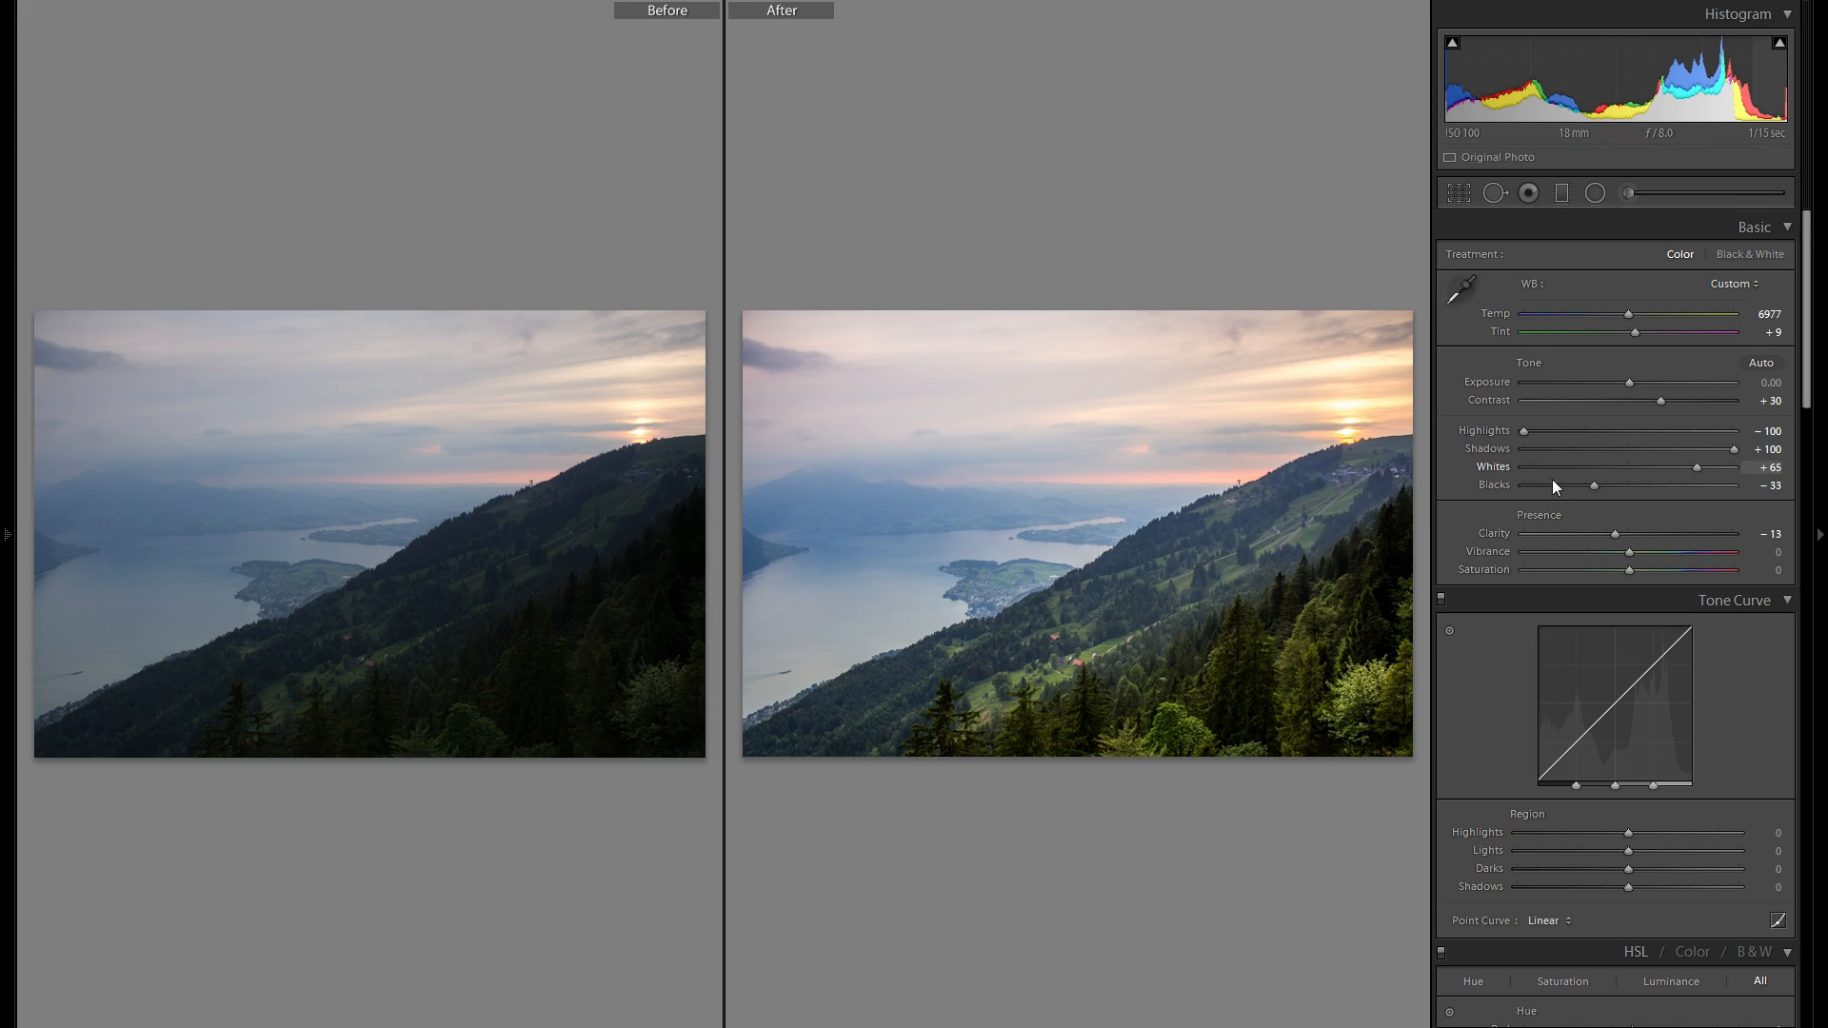
key("y")
scroll(1648, 521, "down", 3)
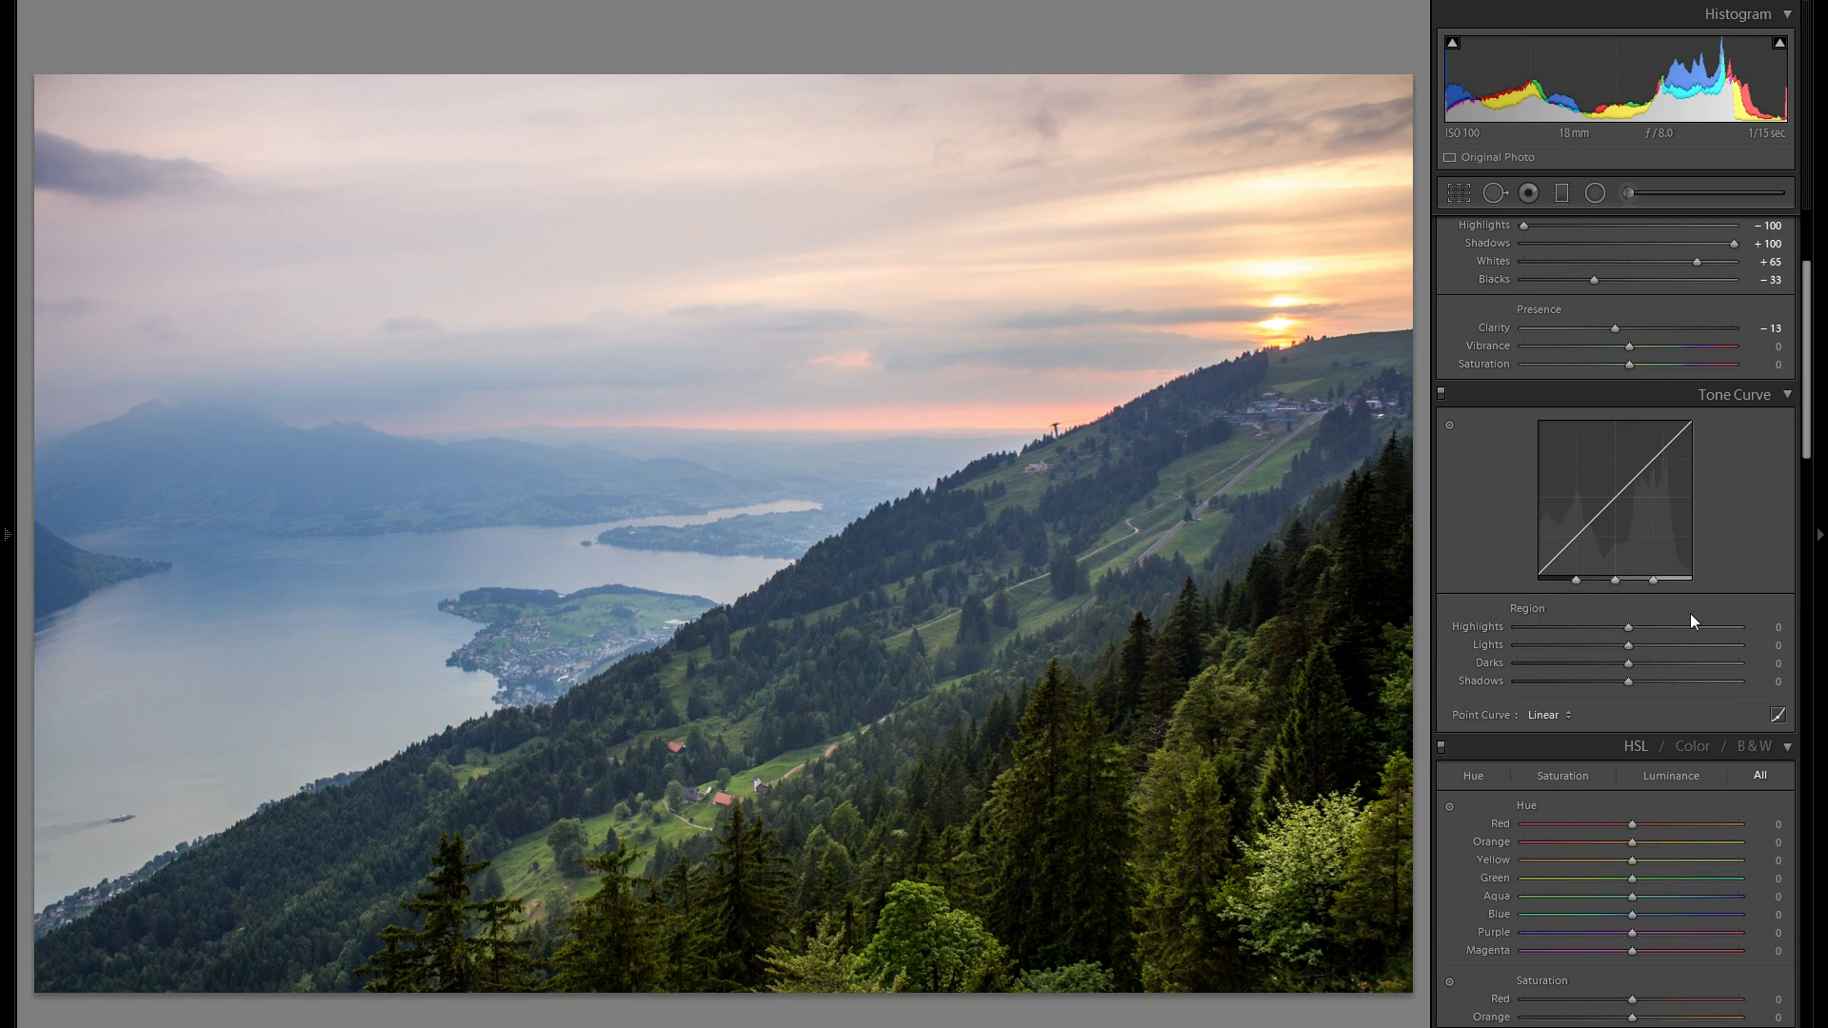
scroll(1694, 619, "up", 3)
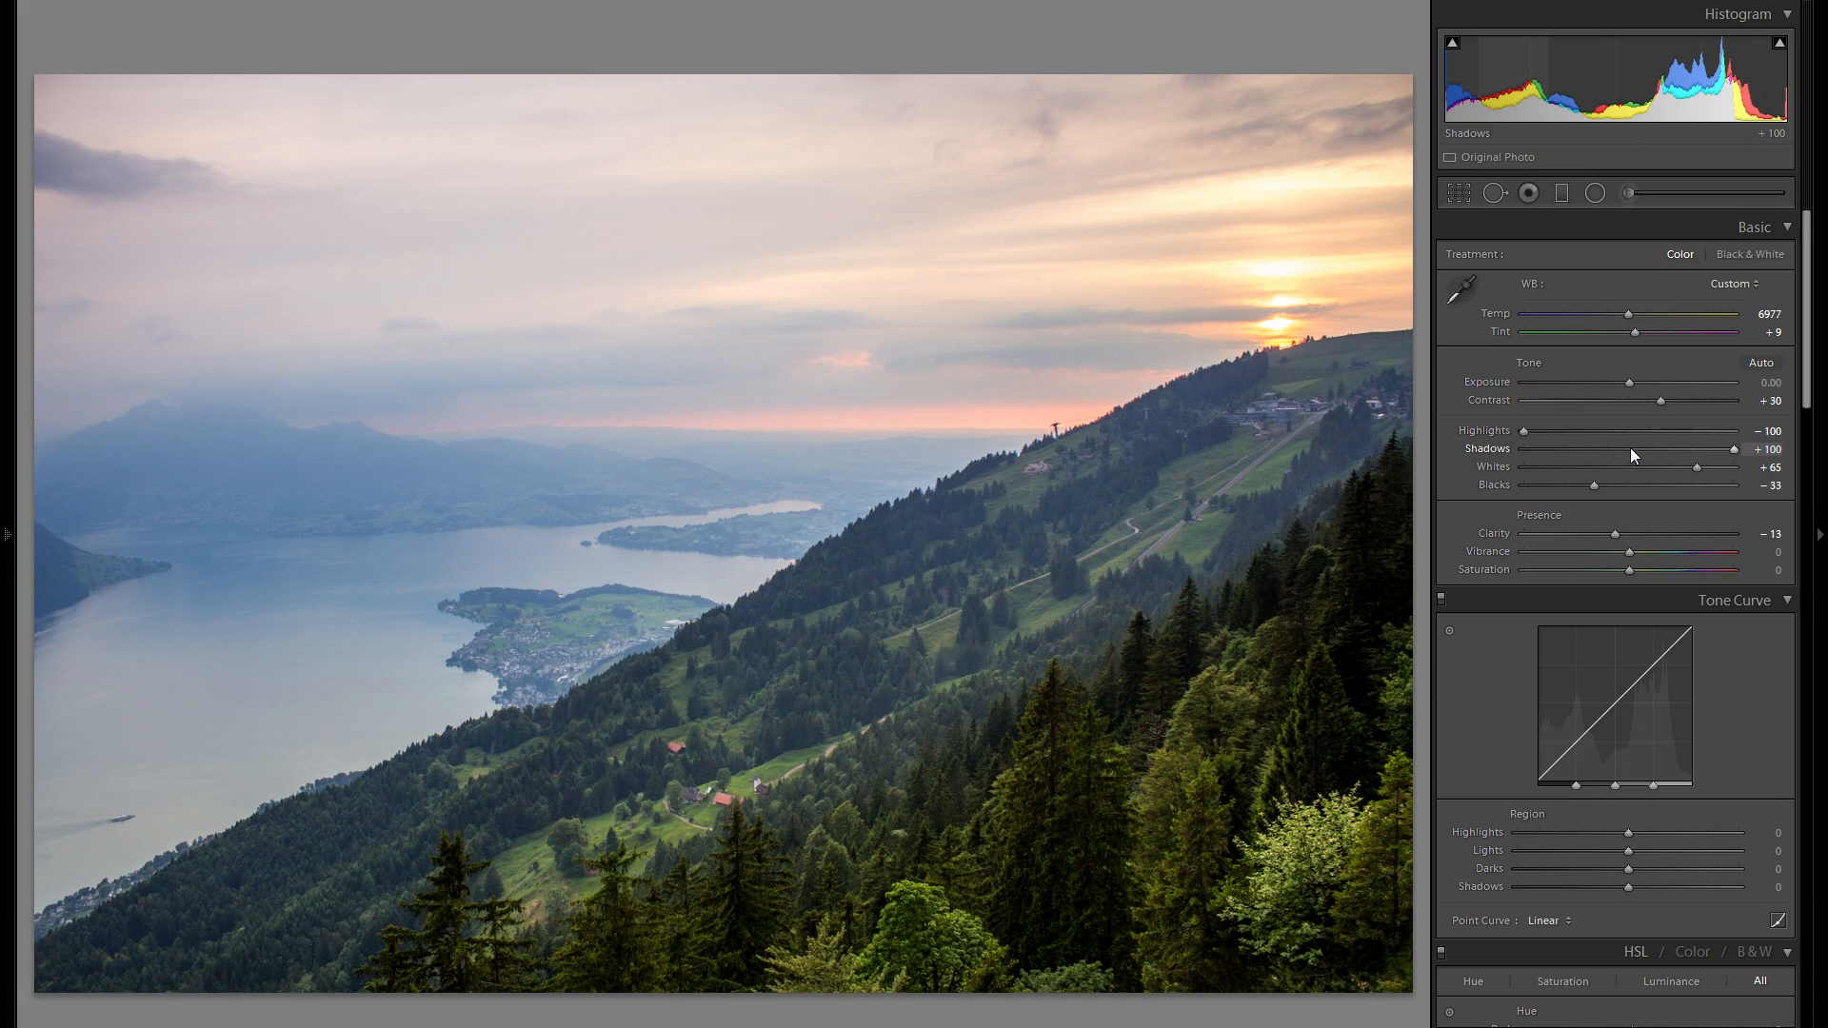
scroll(1624, 589, "down", 3)
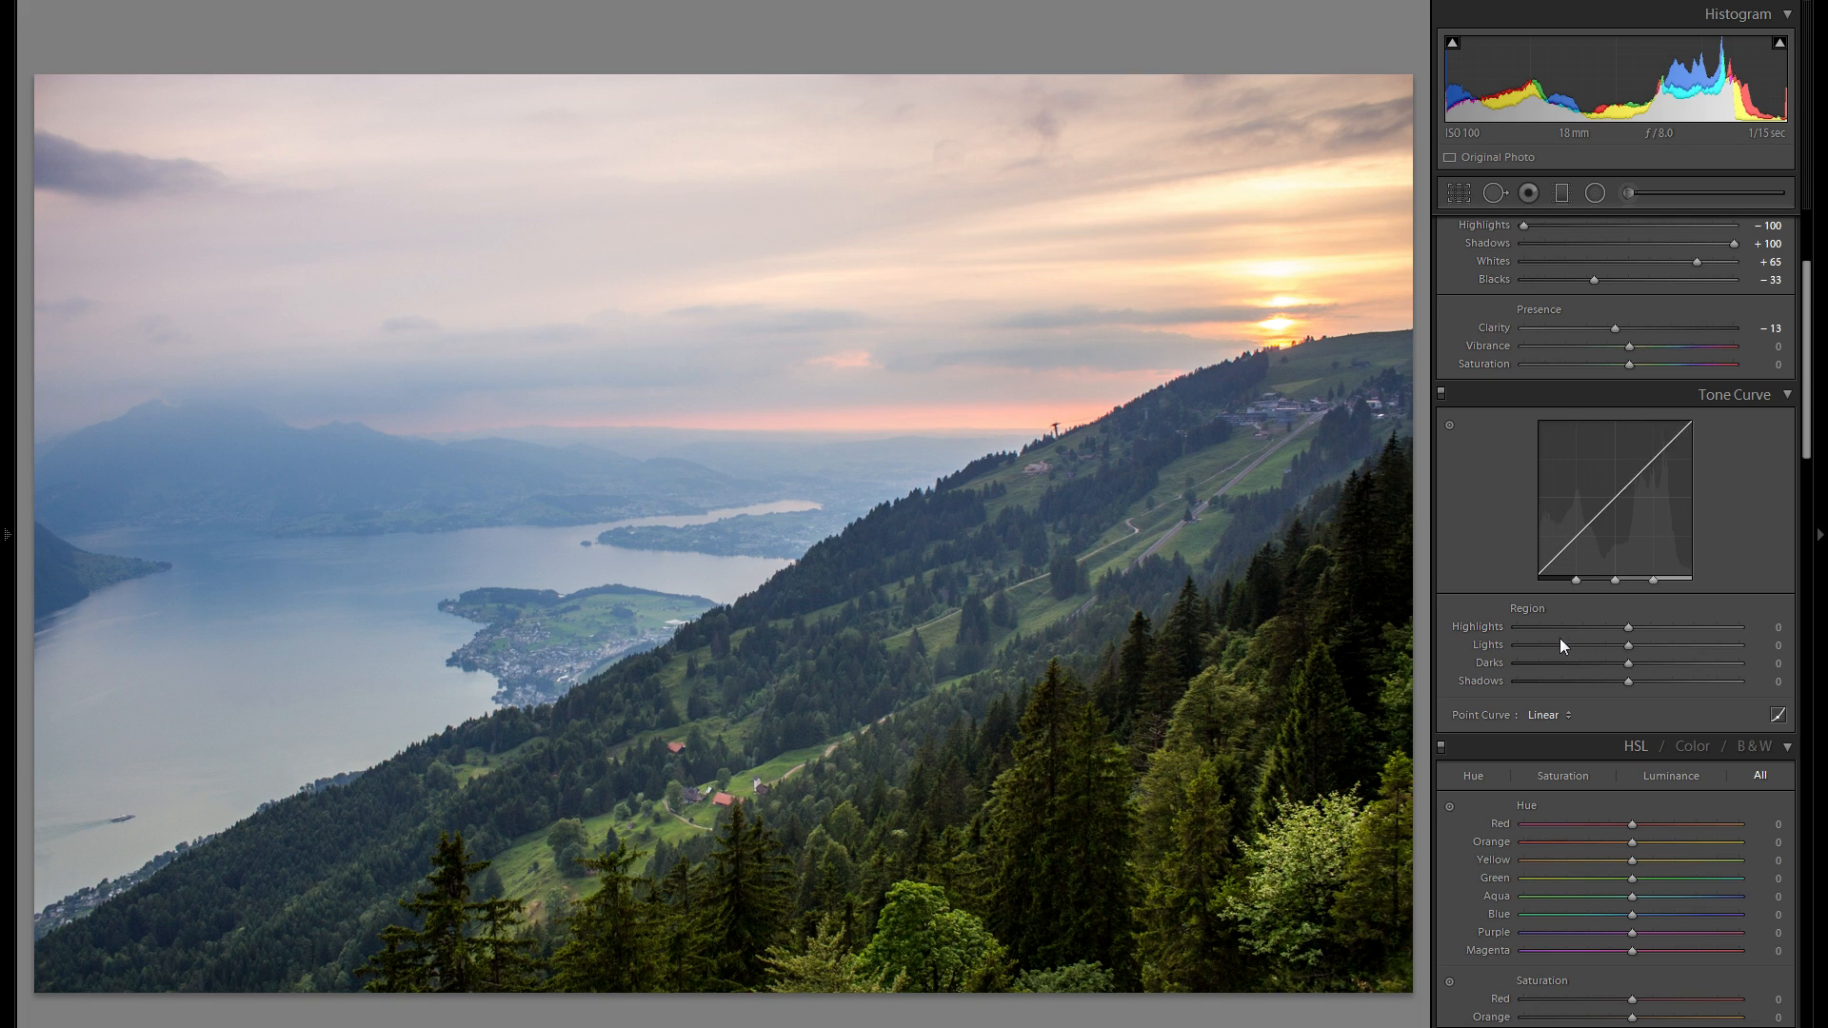
scroll(1559, 638, "up", 3)
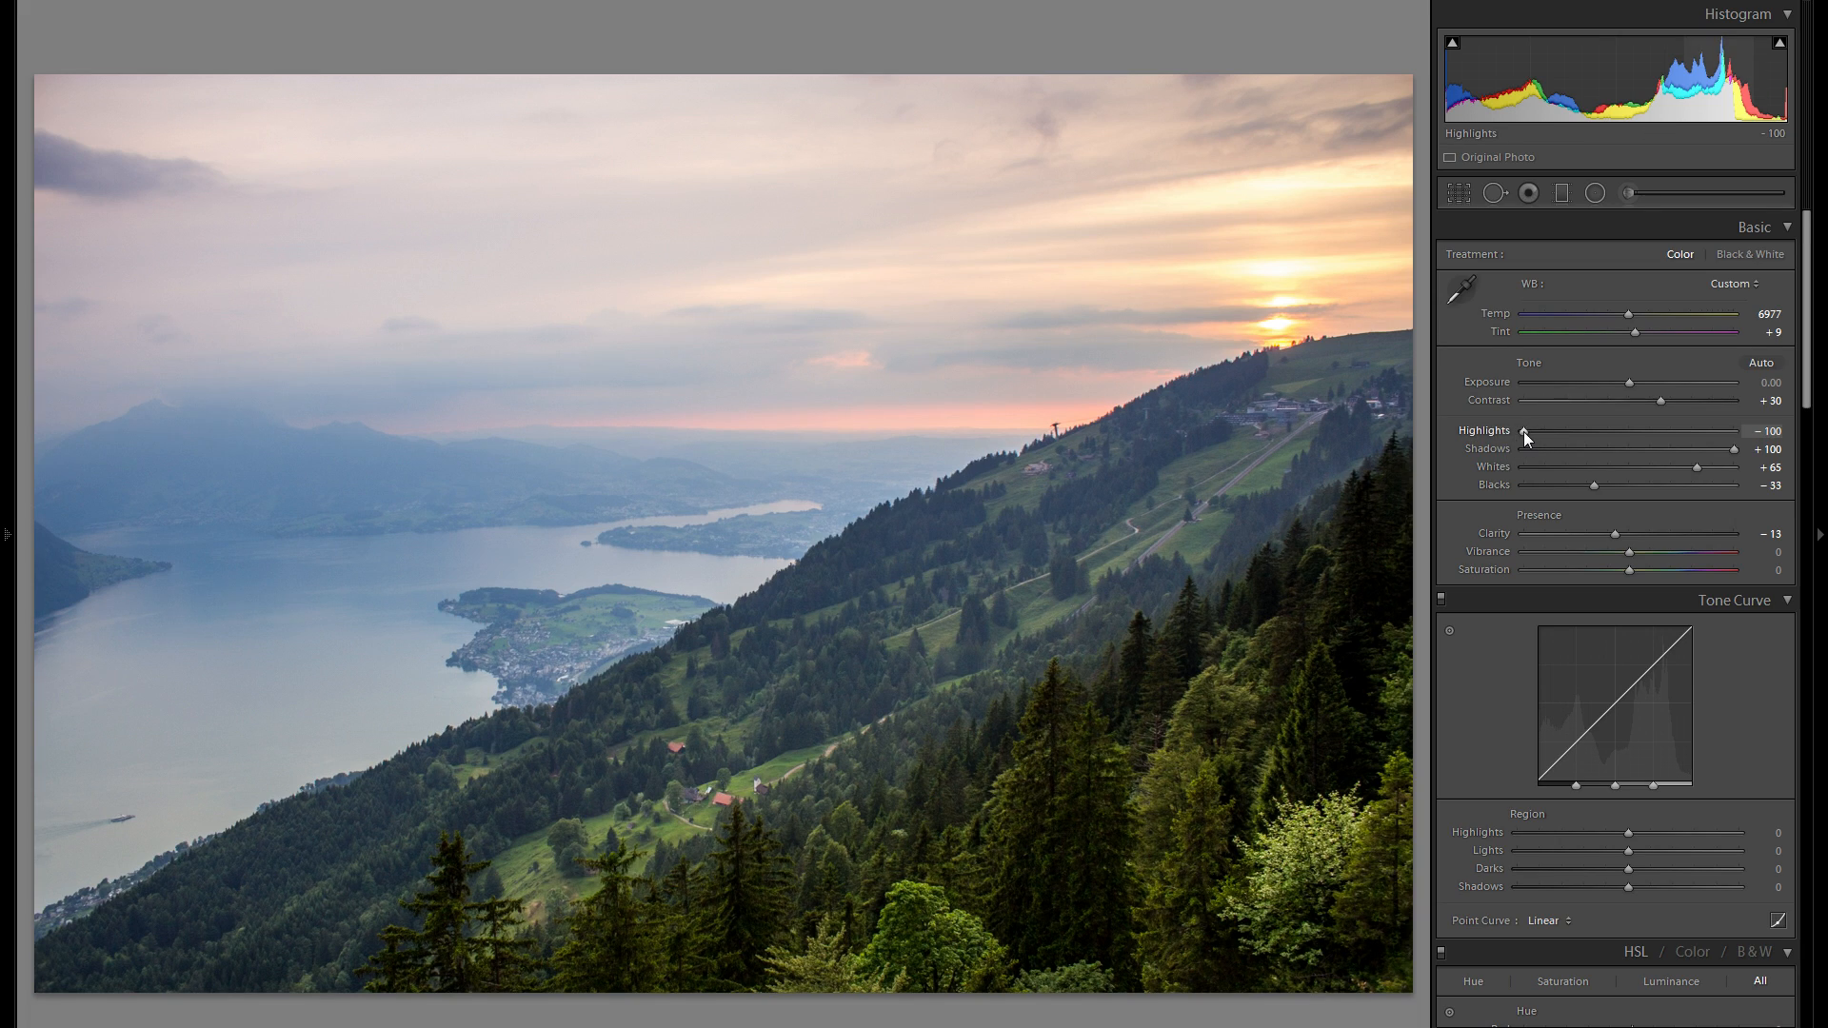
- Try the Tone Curve Highlights at +45 with the basic Highlights kept at −100, and reset the curve
left_click_drag(1523, 431, 1483, 425)
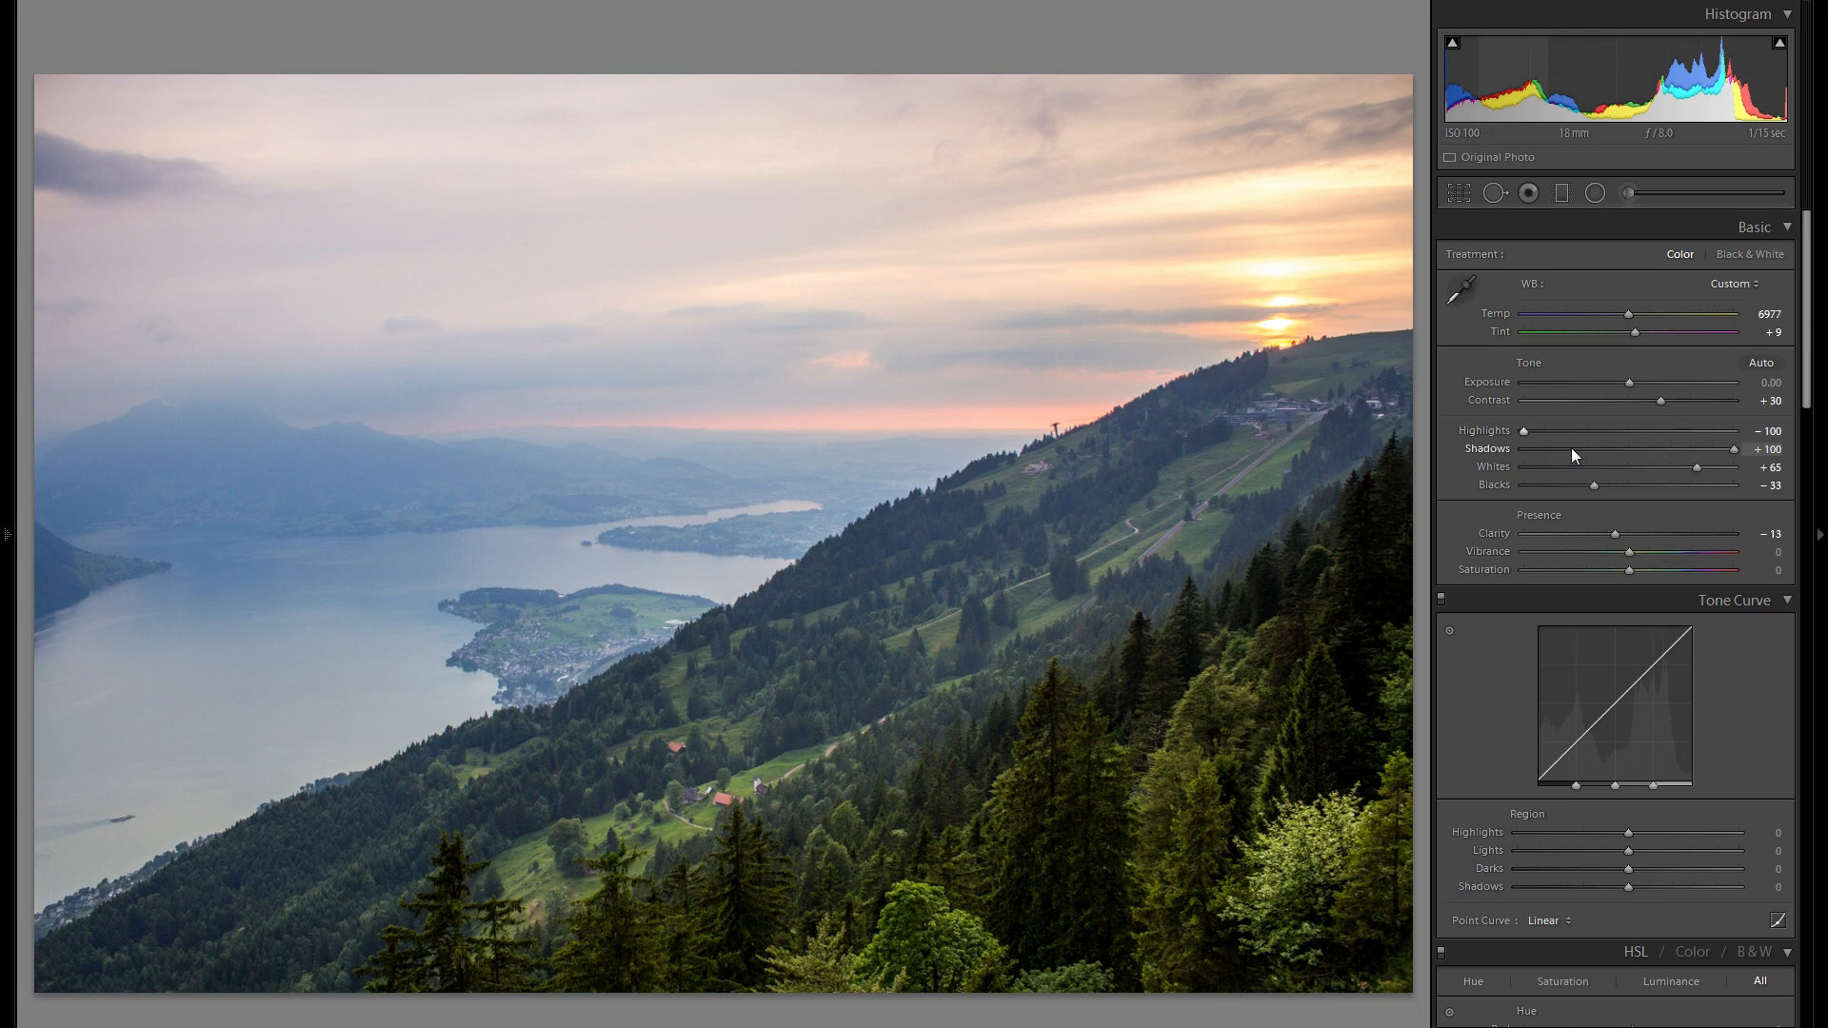
scroll(1630, 630, "down", 3)
left_click_drag(1630, 630, 1677, 630)
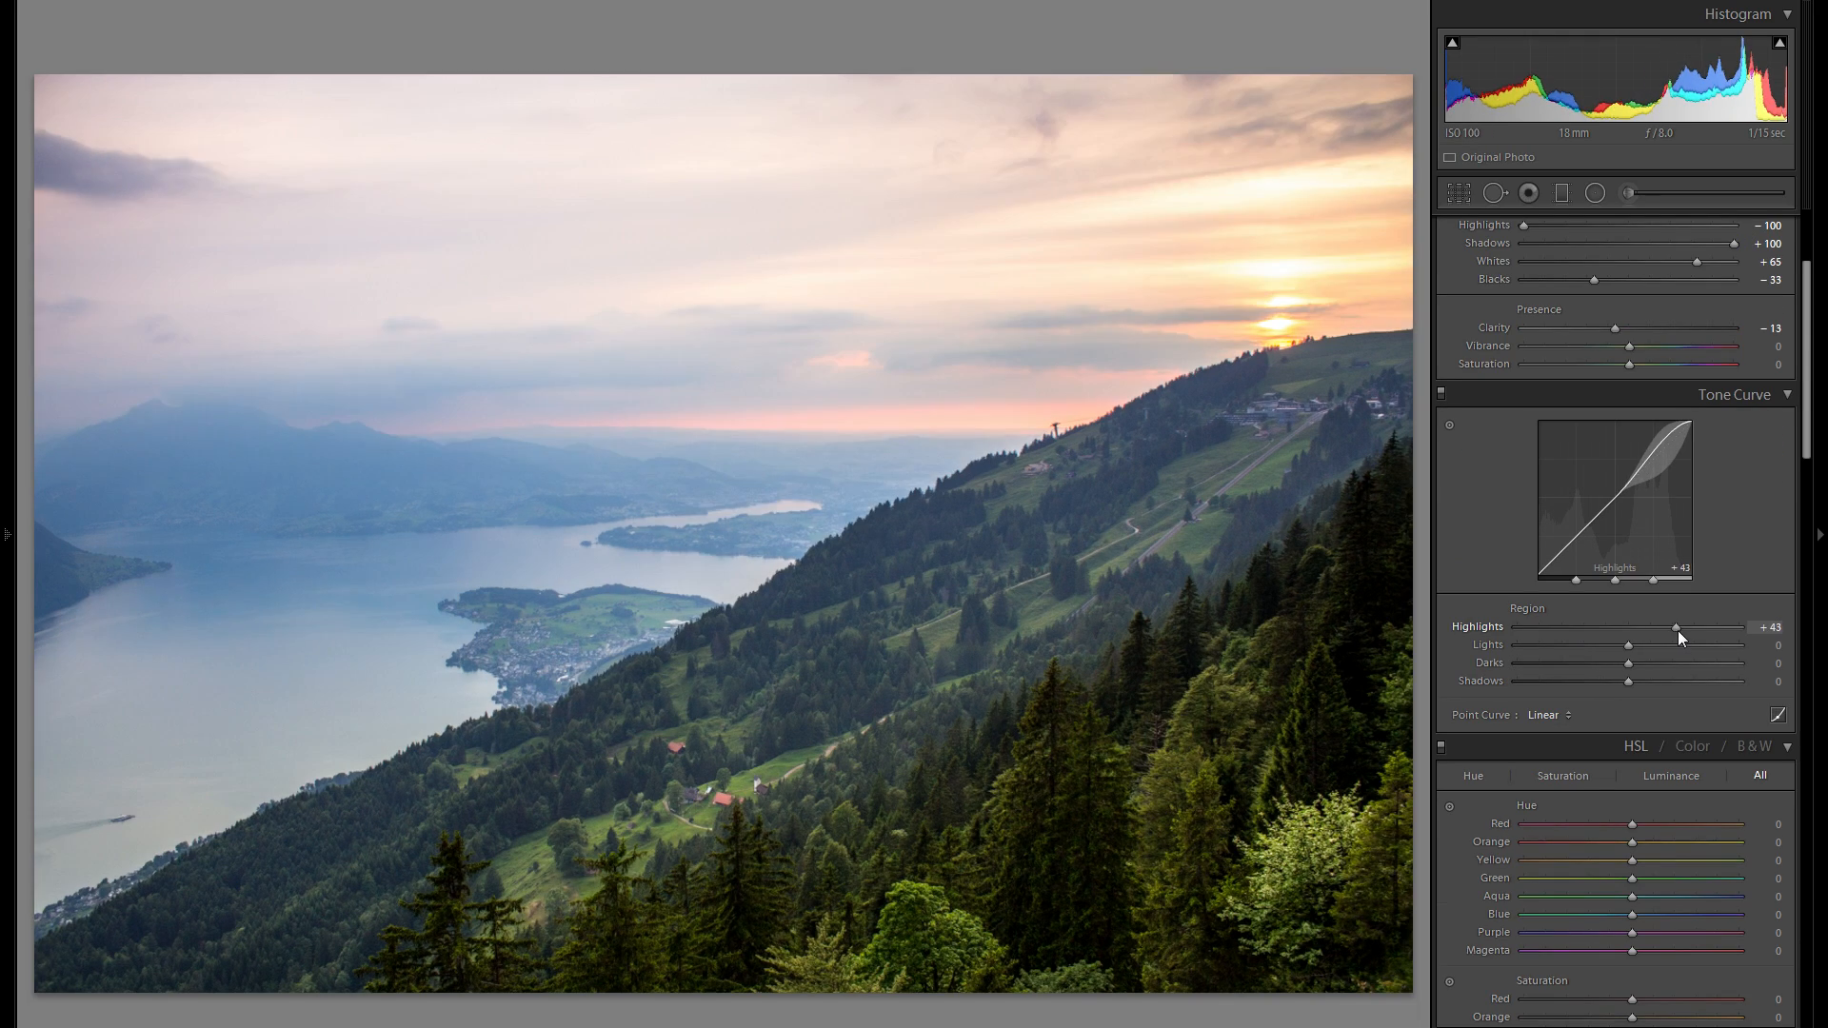
double_click(1472, 625)
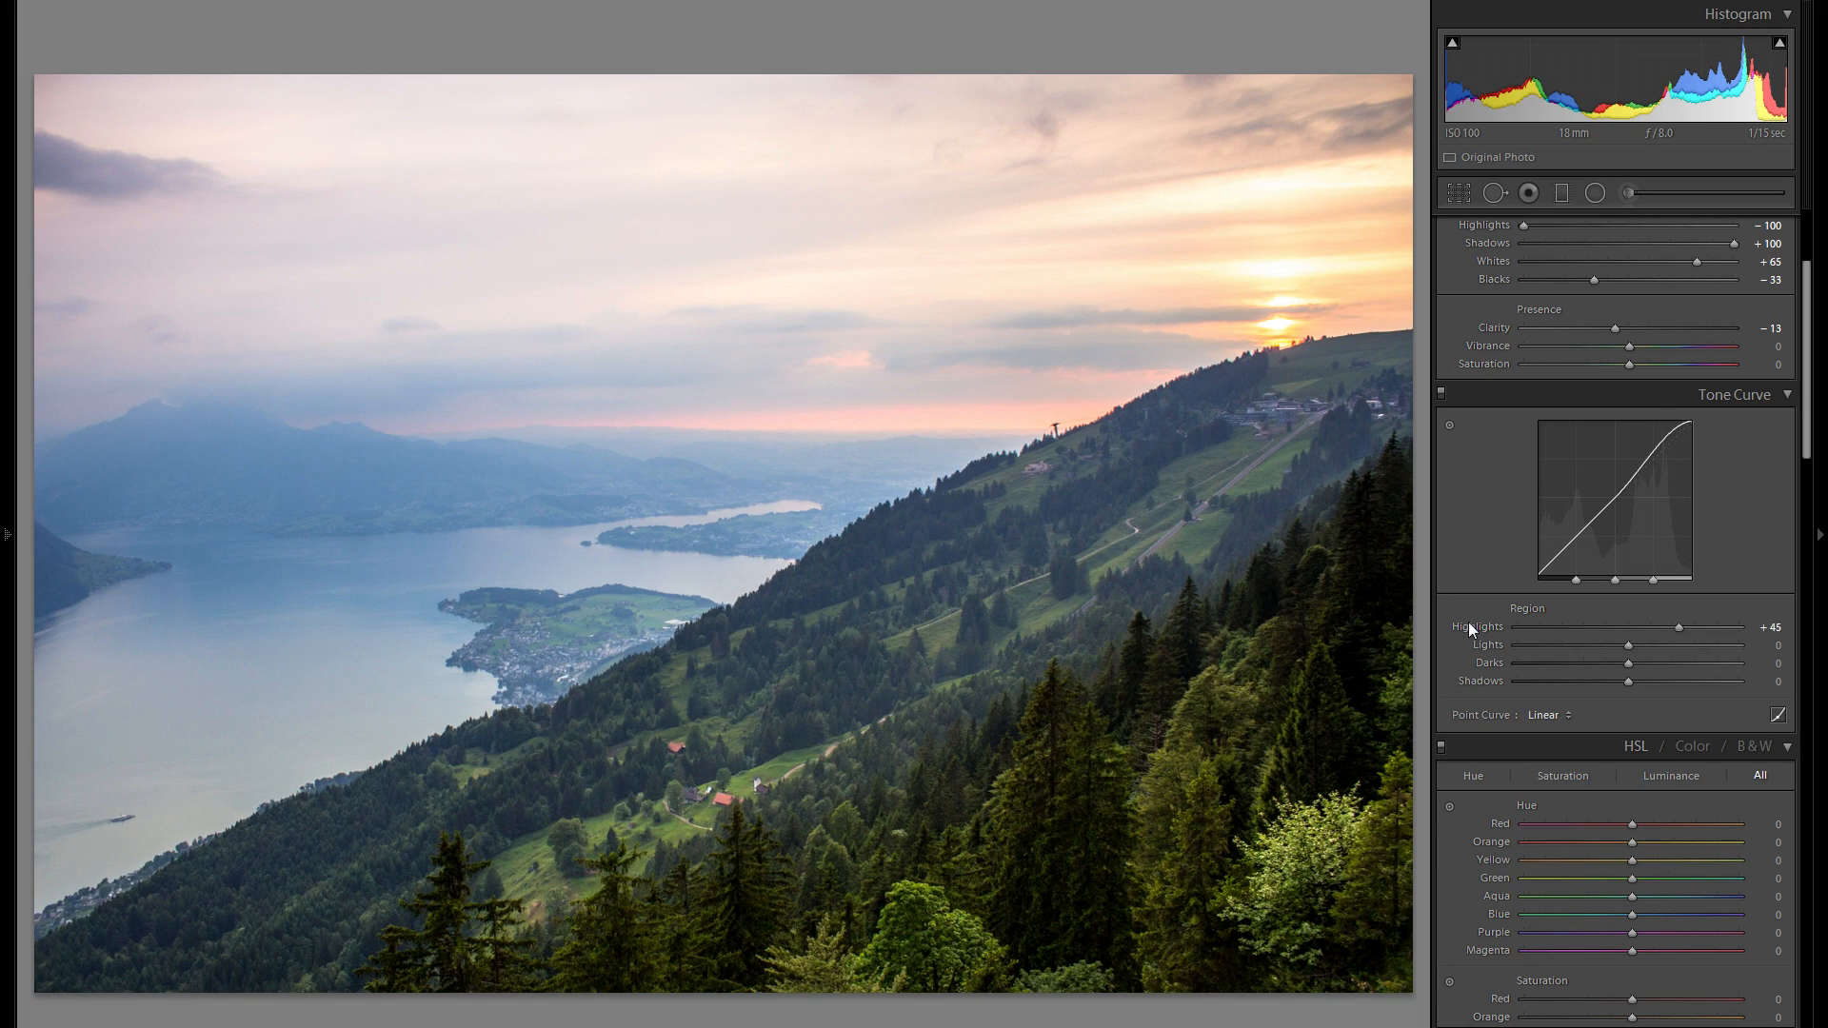
scroll(1613, 744, "up", 3)
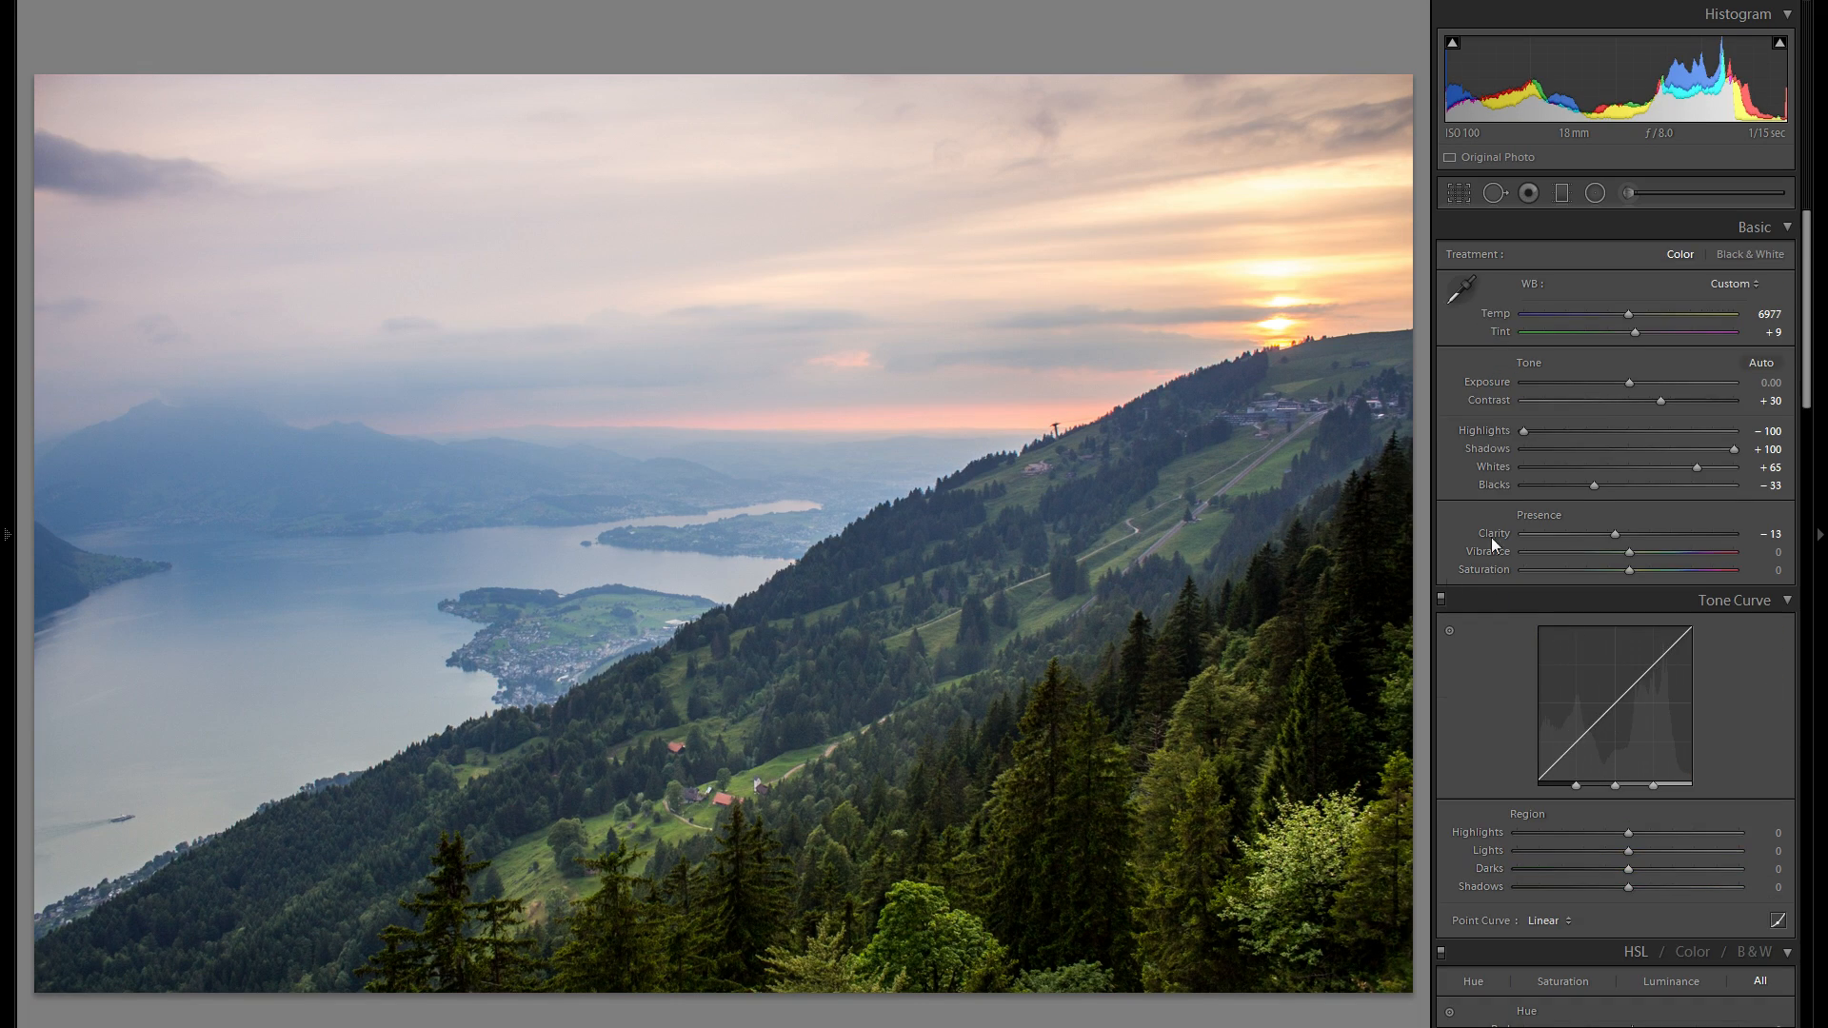
- Try moving the basic Shadows and the Tone Curve Shadows, returning them to +100 and zero
left_click(1624, 453)
left_click_drag(1624, 453, 1737, 449)
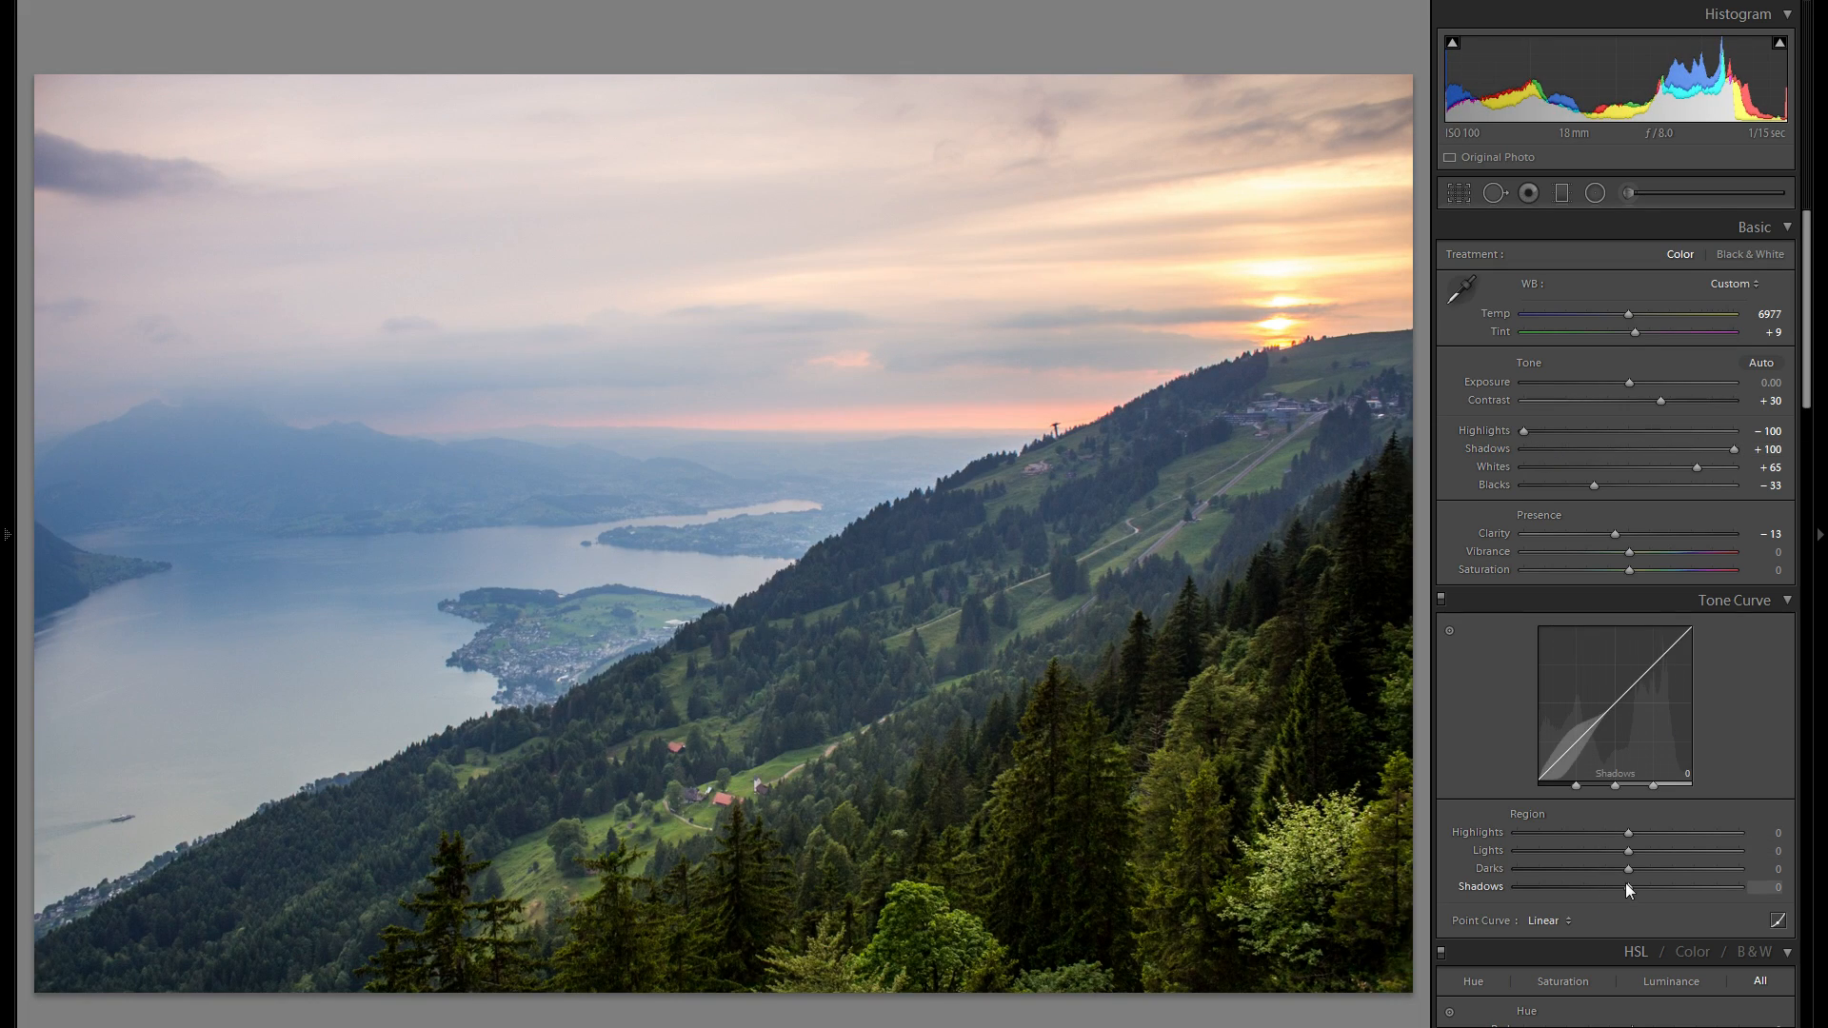
mouse_move(1626, 885)
left_mouse_down()
mouse_move(1516, 893)
mouse_move(1738, 882)
mouse_move(1625, 886)
left_mouse_up()
double_click(1474, 887)
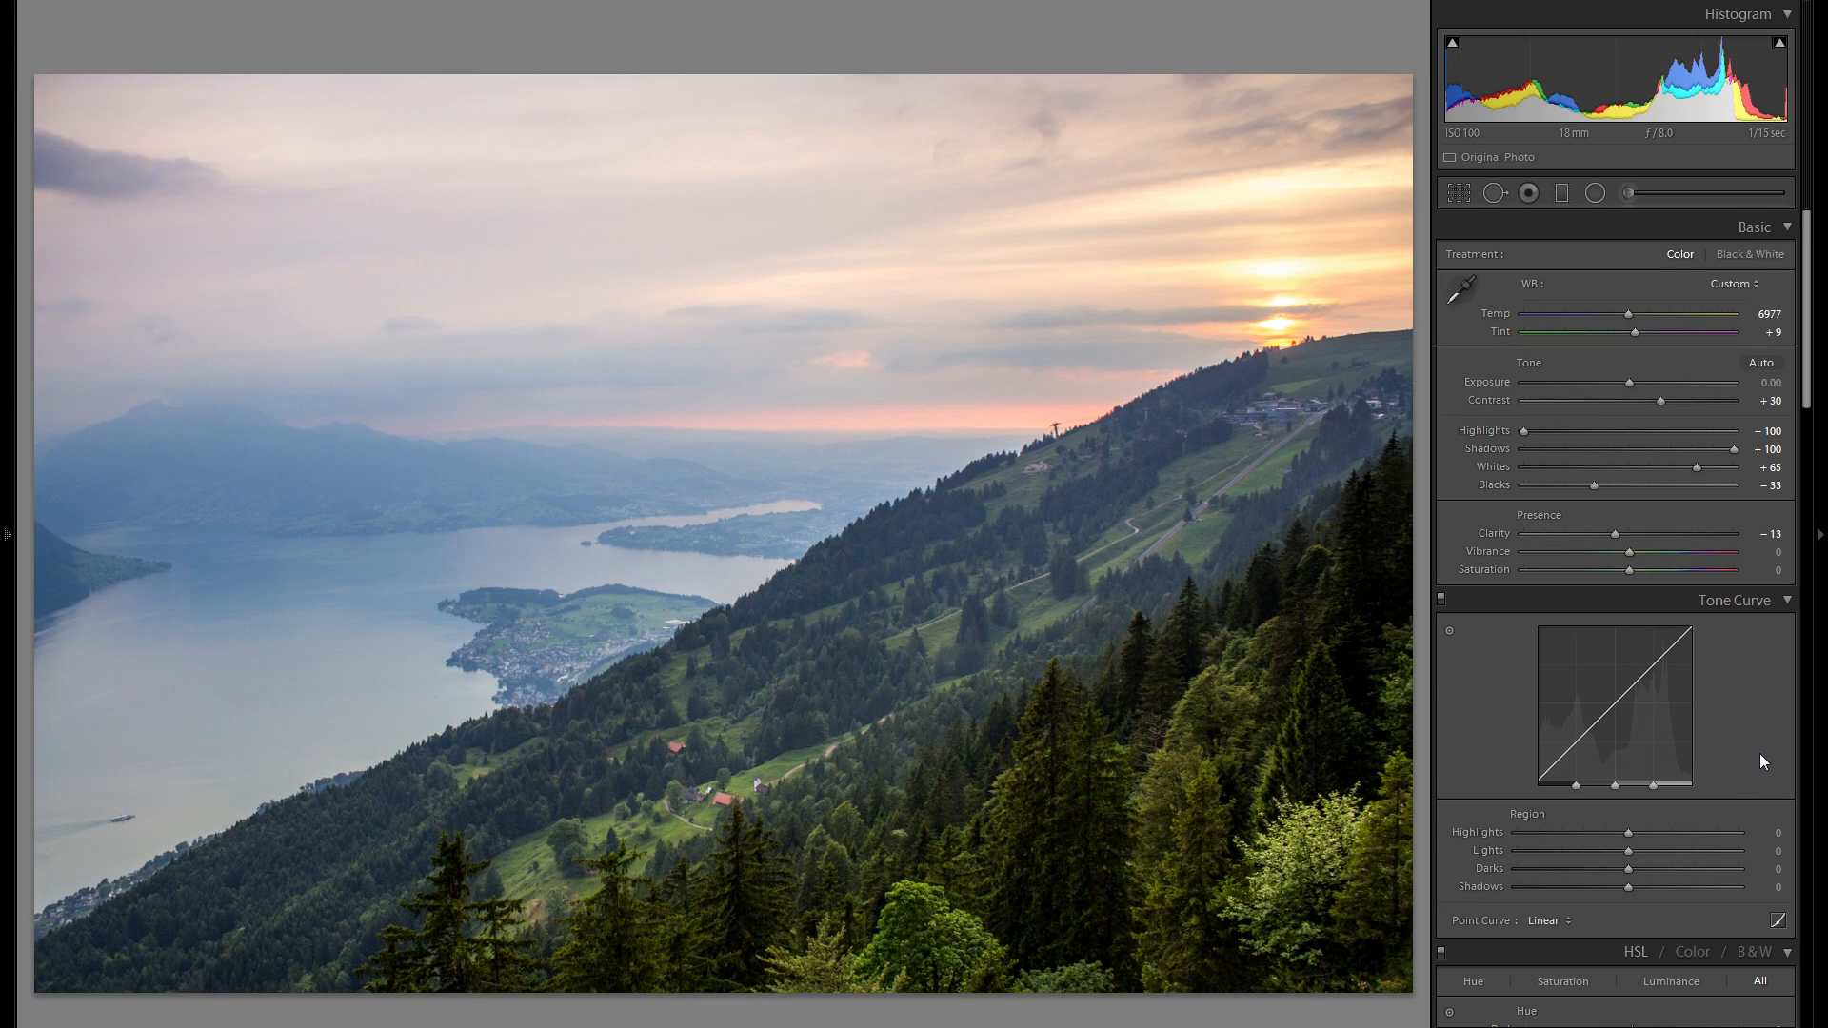
- Try the Tone Curve Highlights at +21 and +100, and settle on +22
scroll(1759, 752, "down", 3)
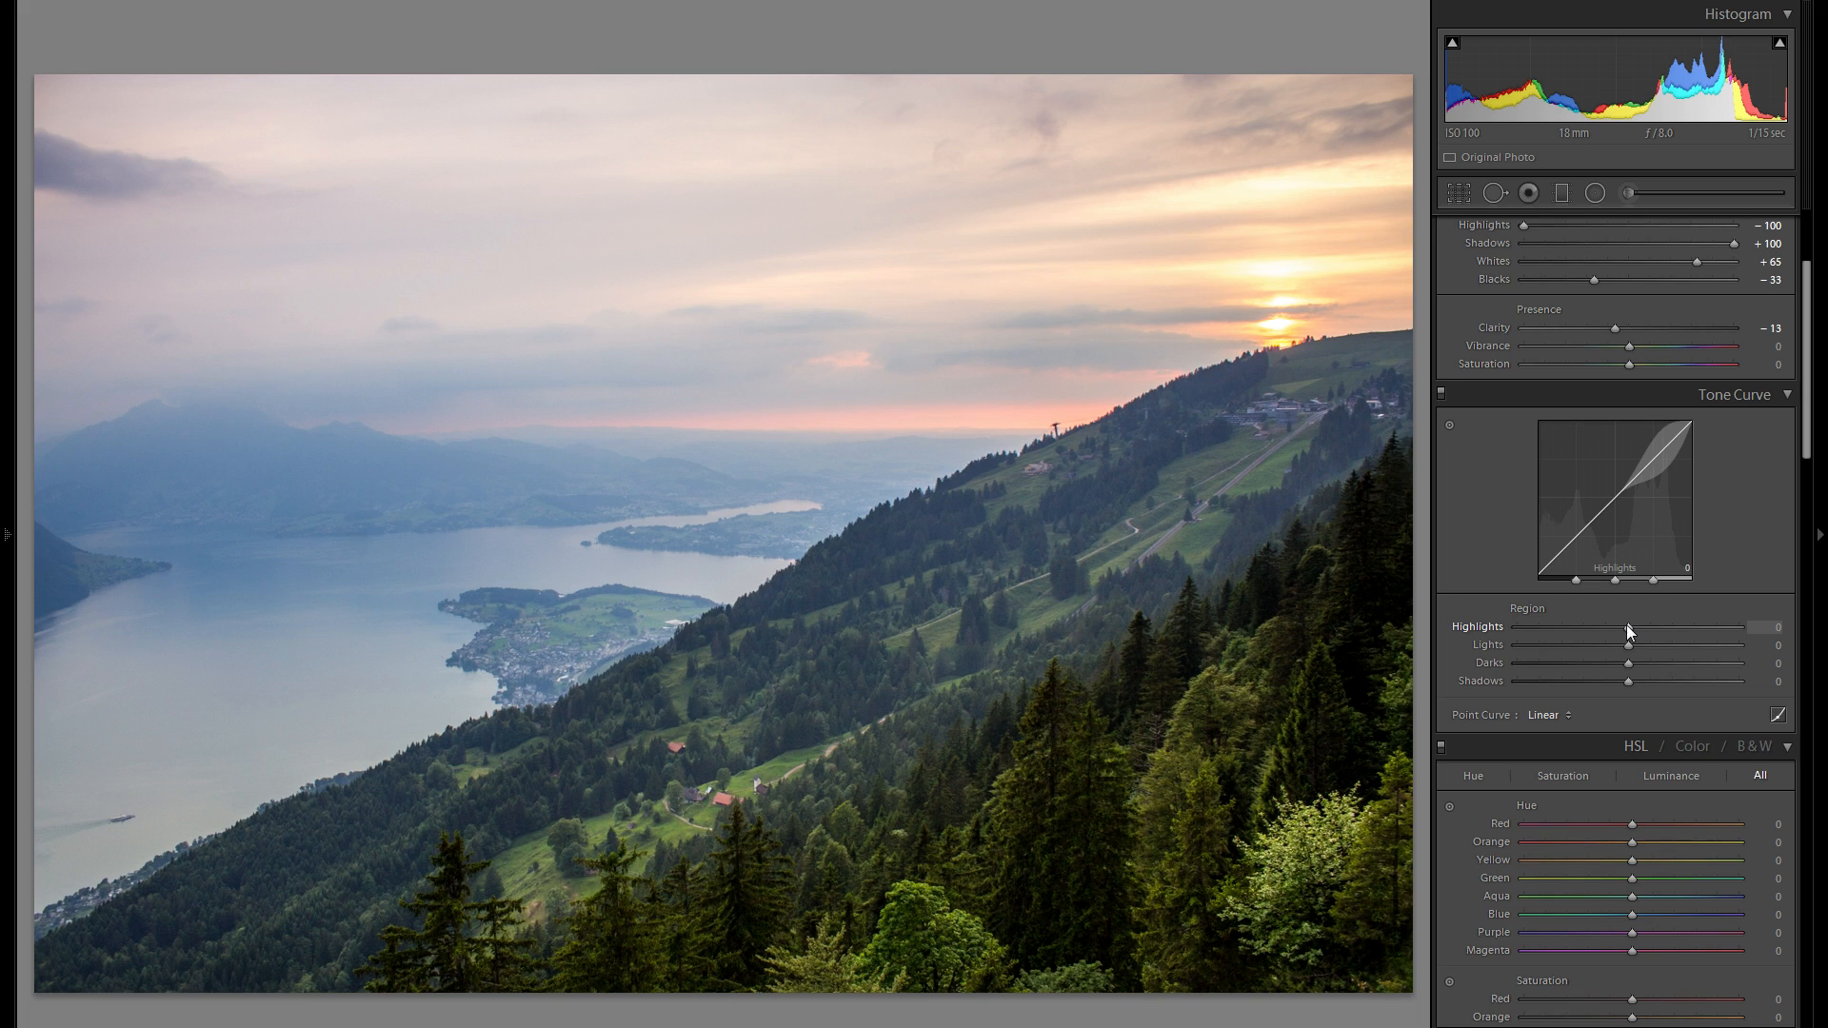
left_click_drag(1626, 625, 1652, 625)
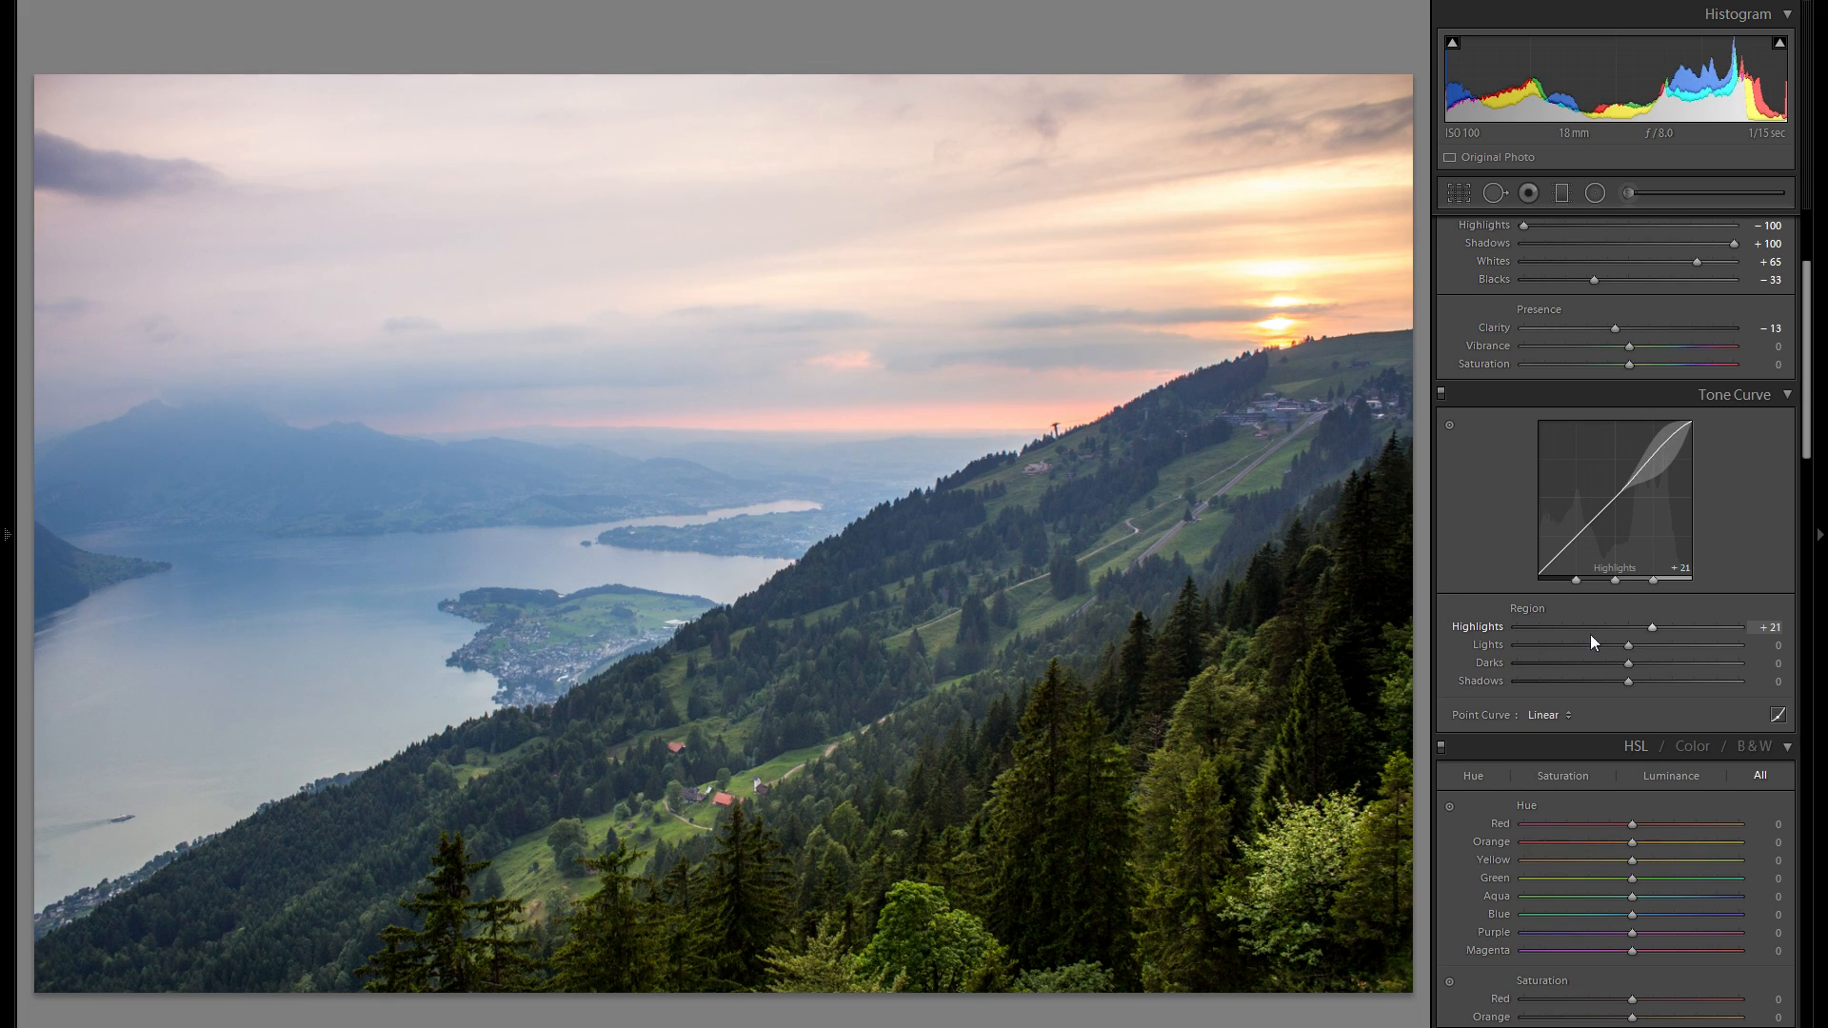
double_click(1493, 625)
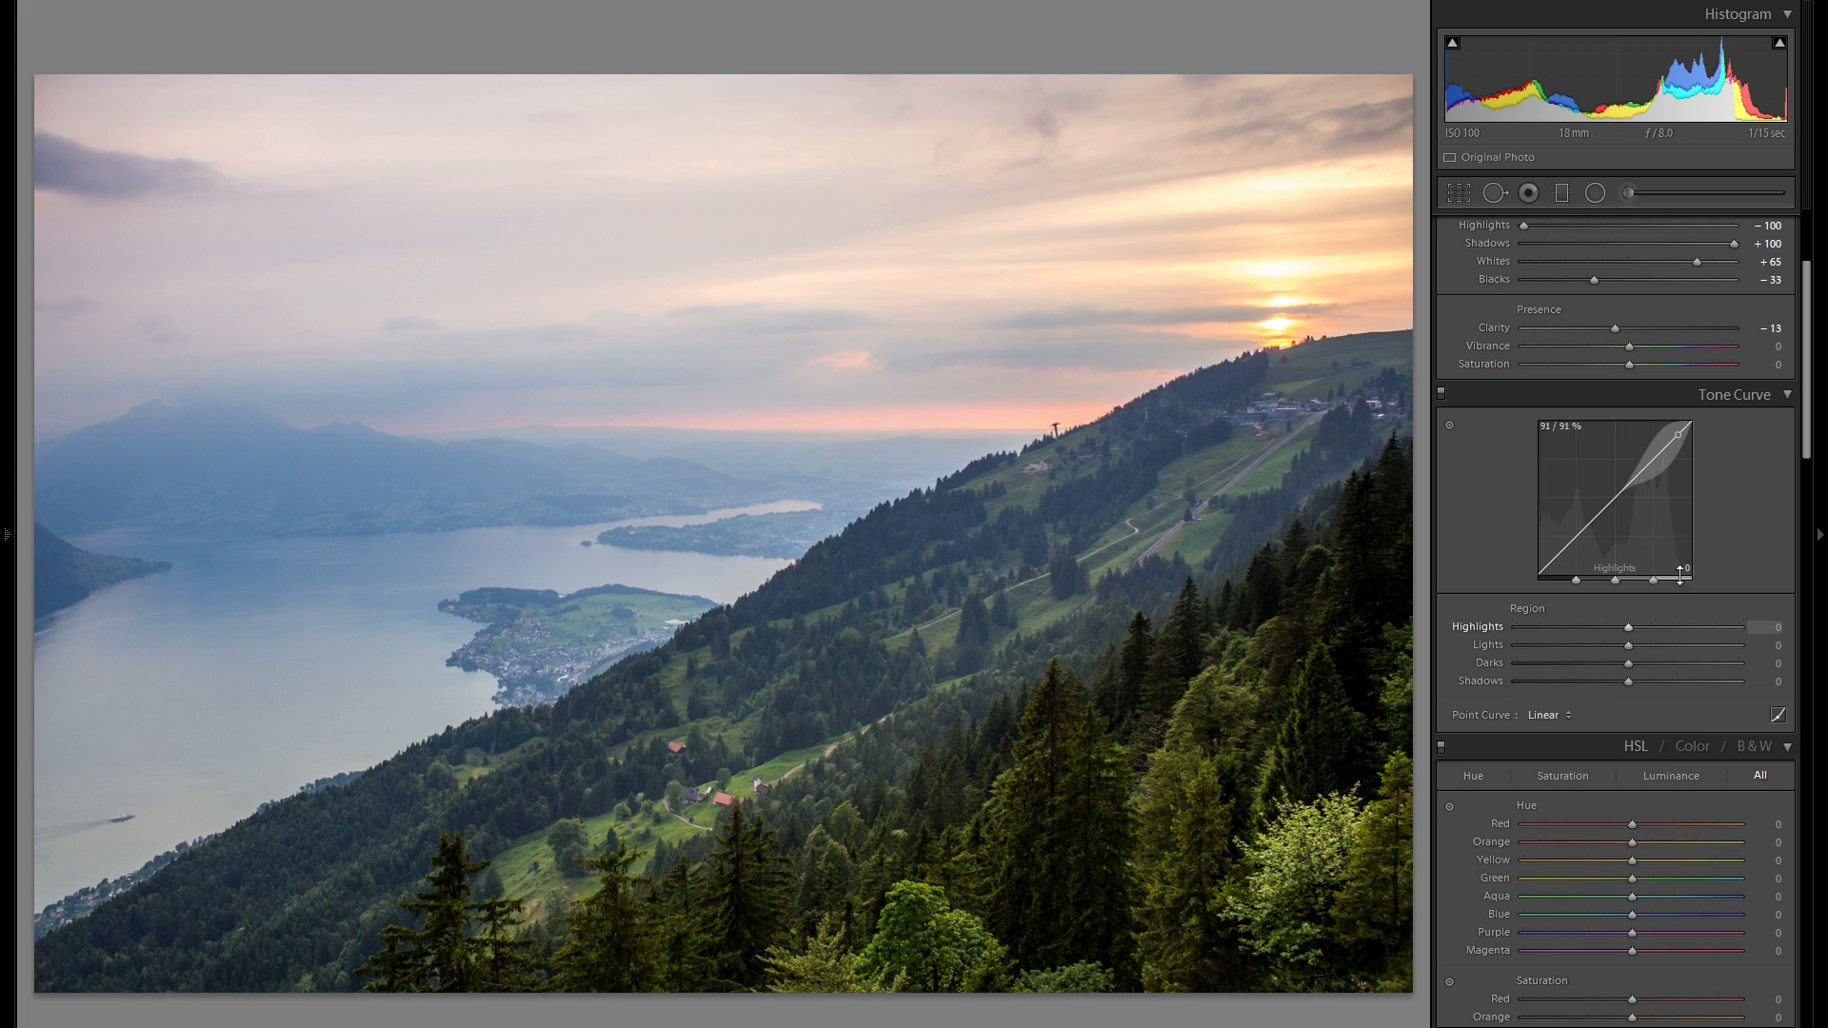
left_click_drag(1653, 624, 1774, 636)
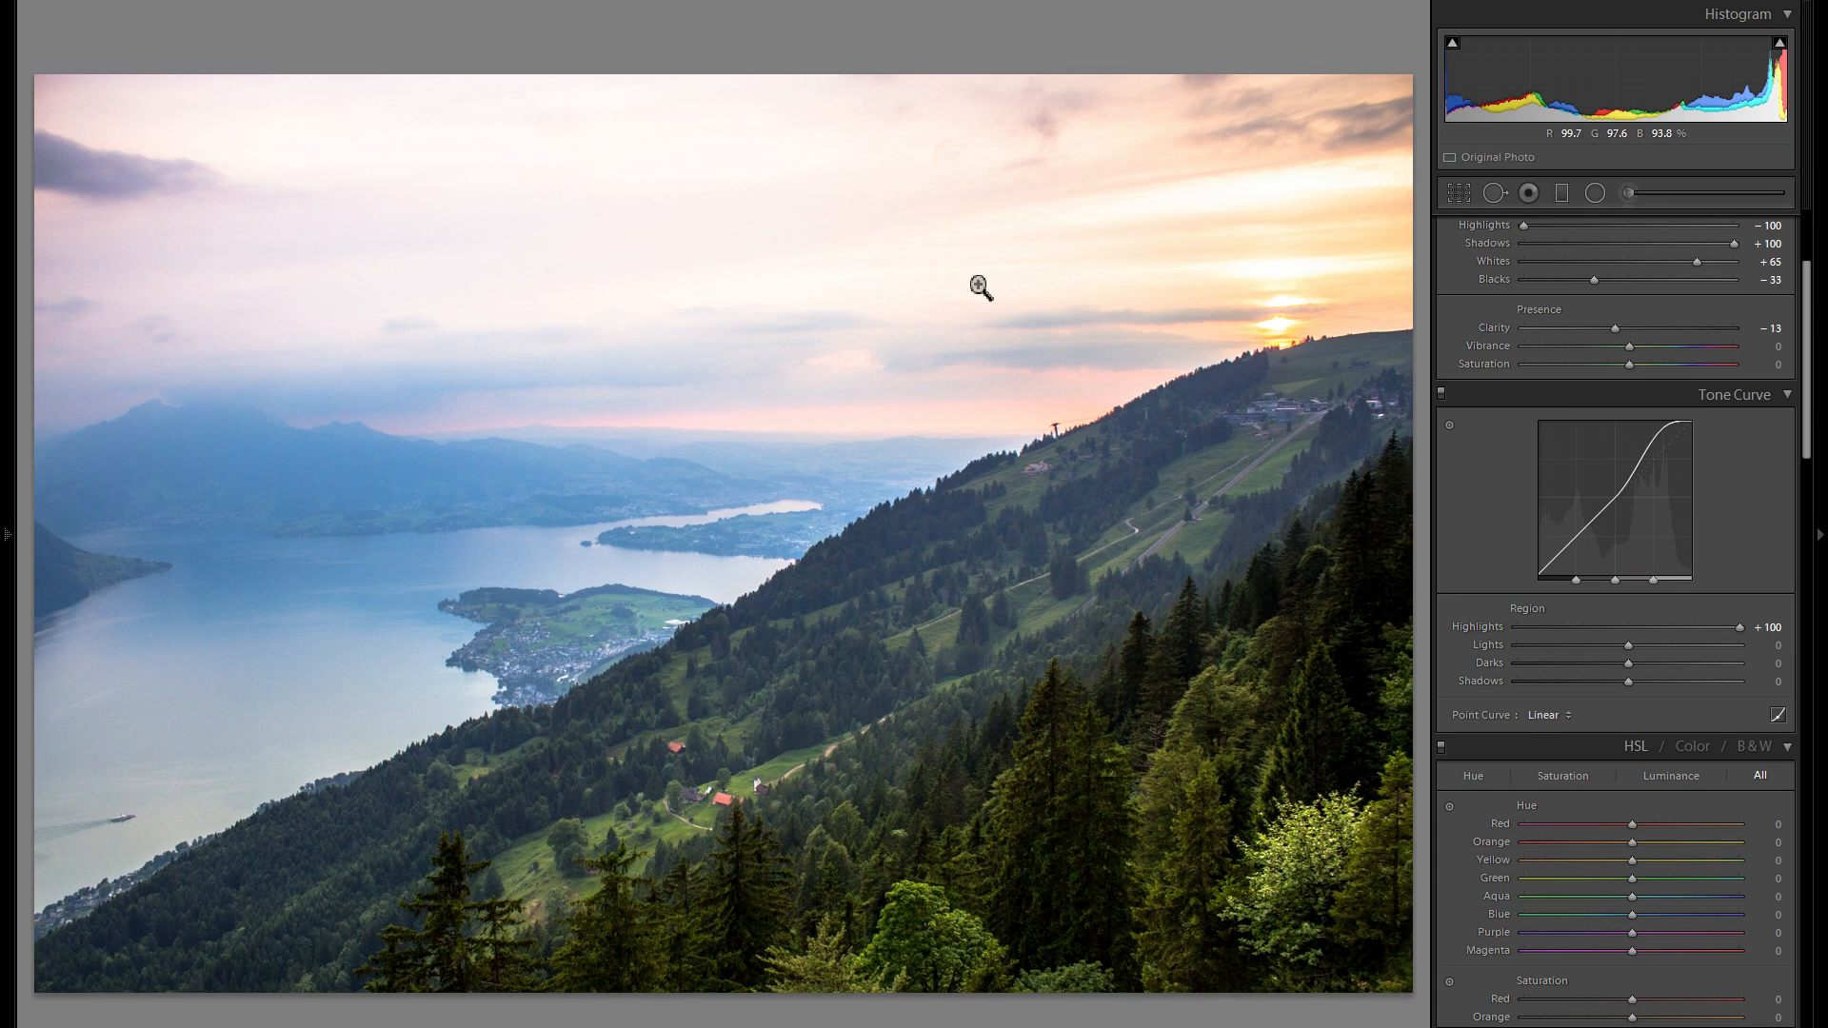
left_click(1651, 628)
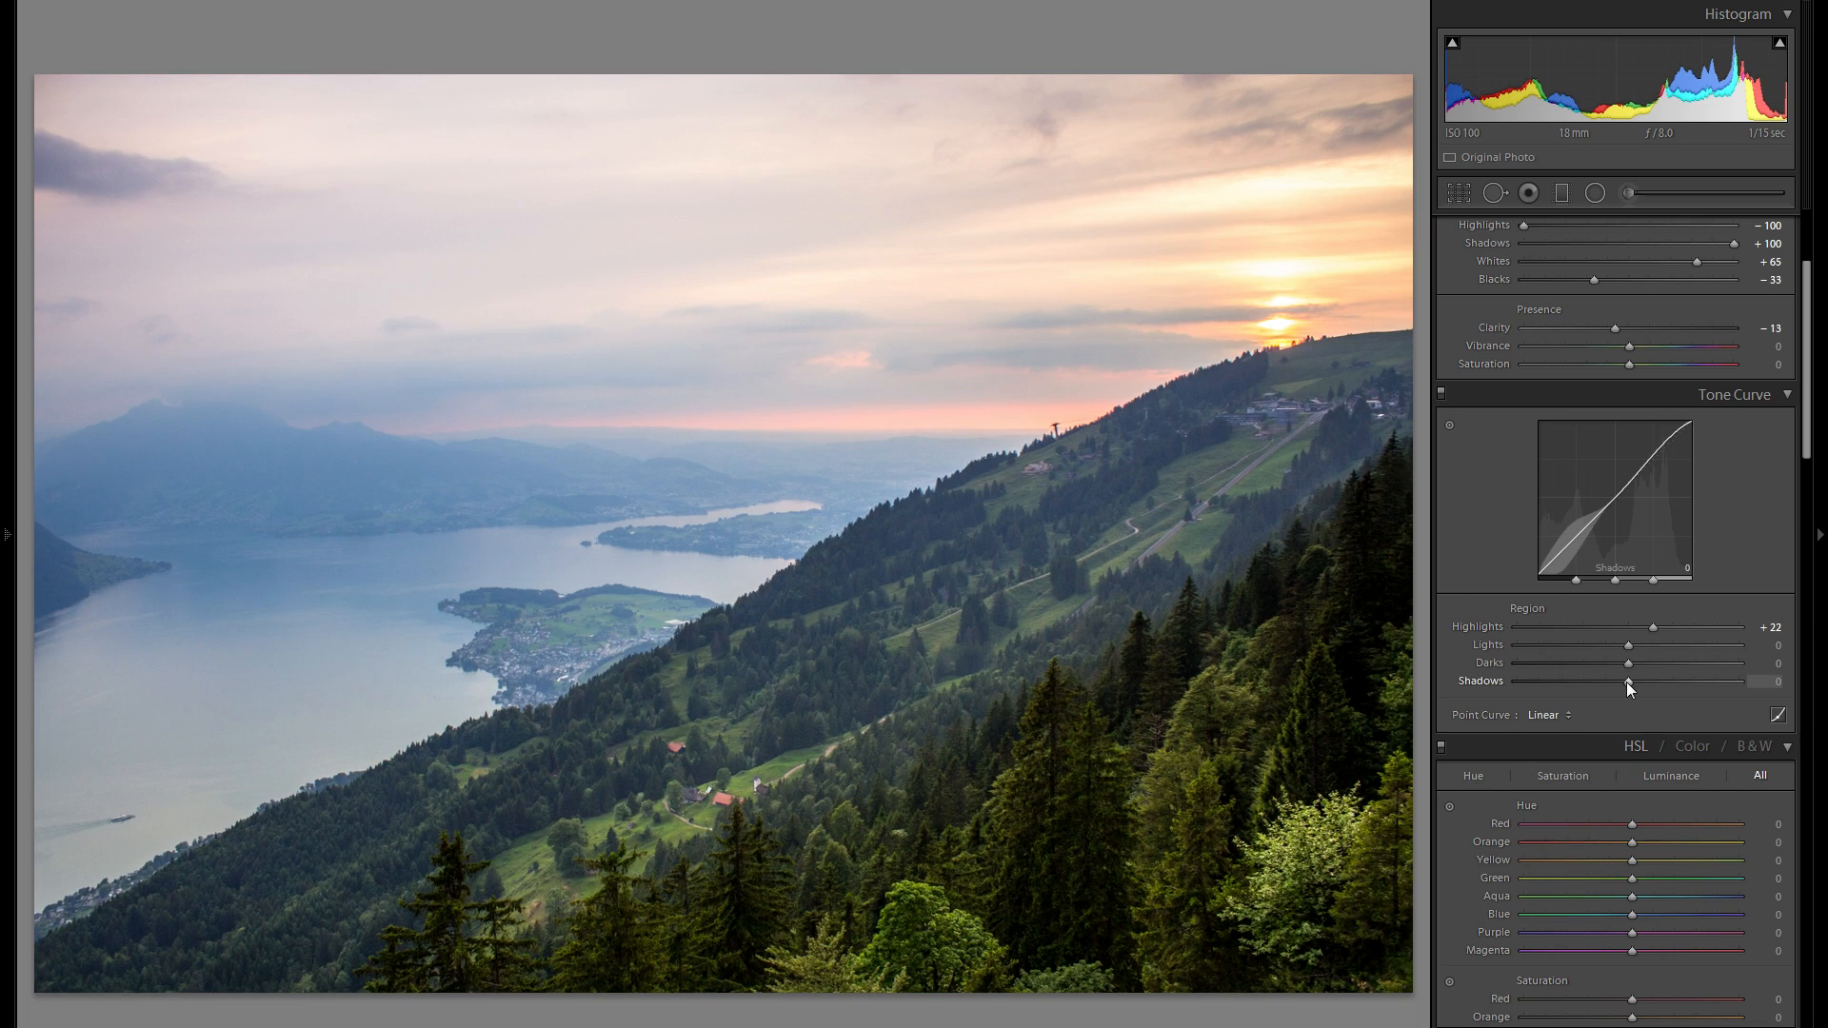
- Try the Tone Curve Shadows at −17 and +13, and settle on −12
left_click_drag(1627, 681, 1607, 687)
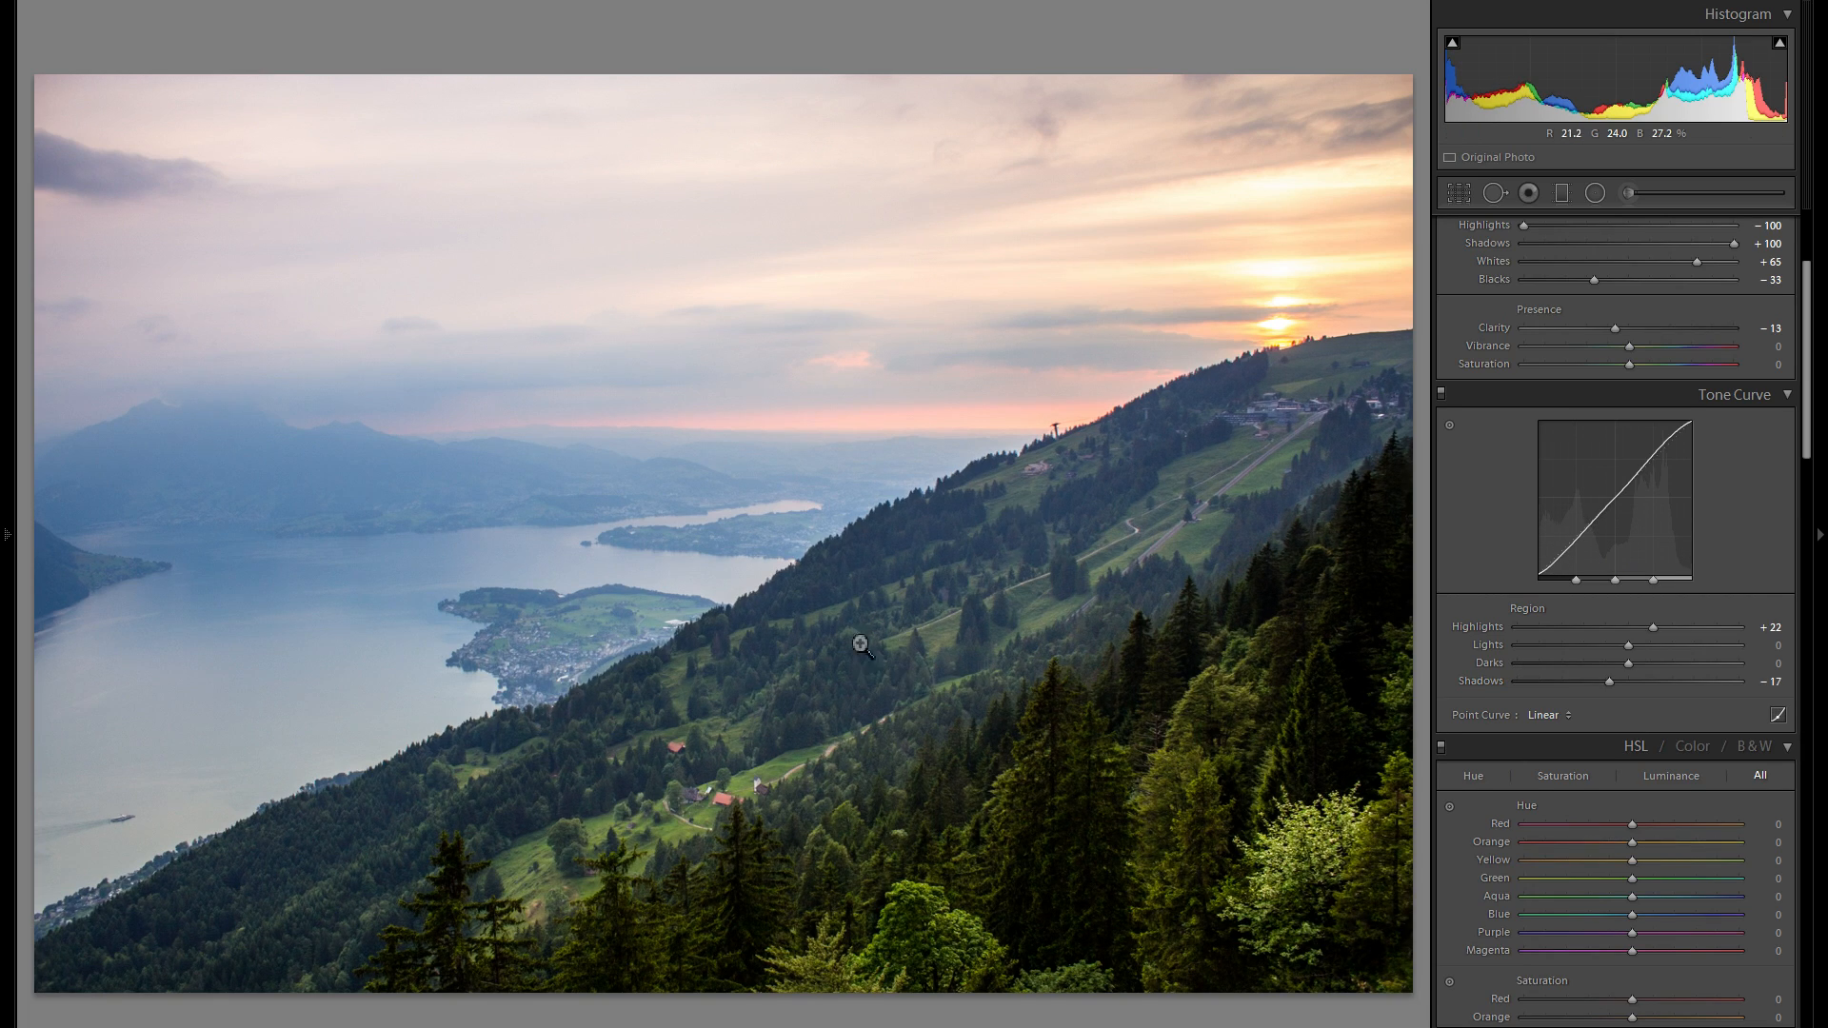
left_click_drag(1613, 681, 1647, 683)
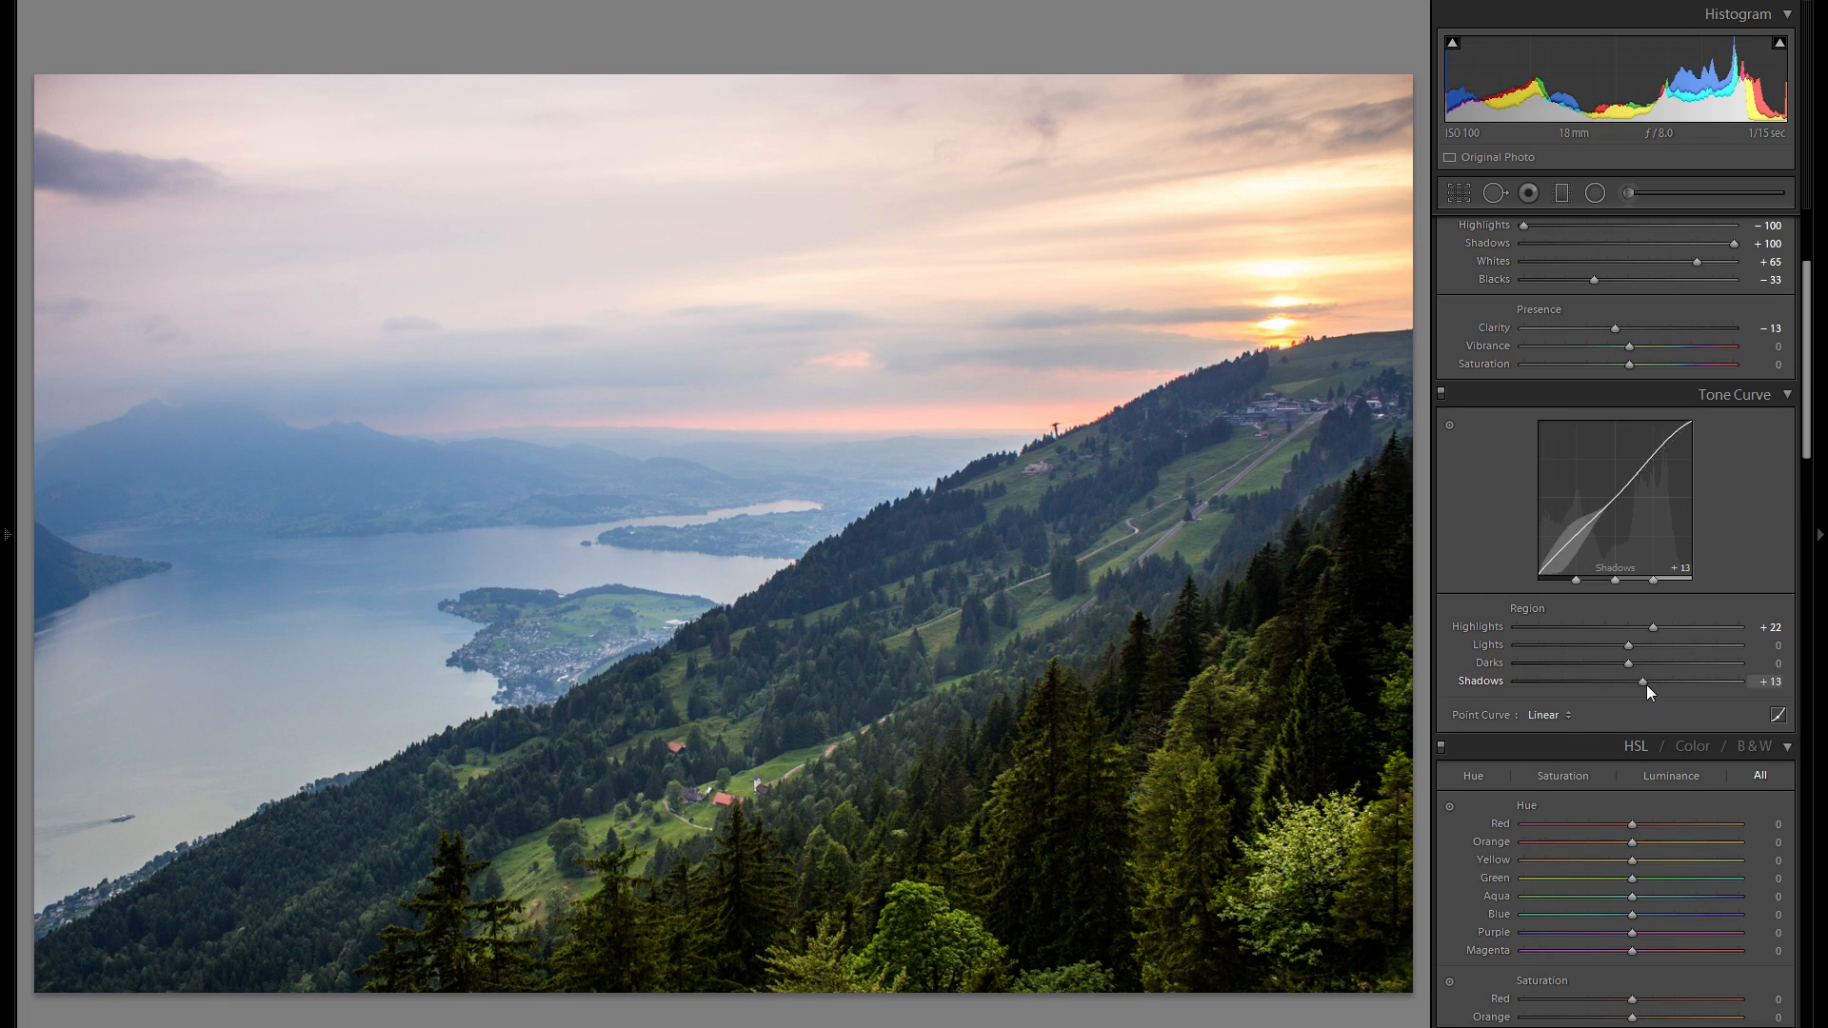
double_click(1471, 681)
left_click_drag(1630, 682, 1614, 682)
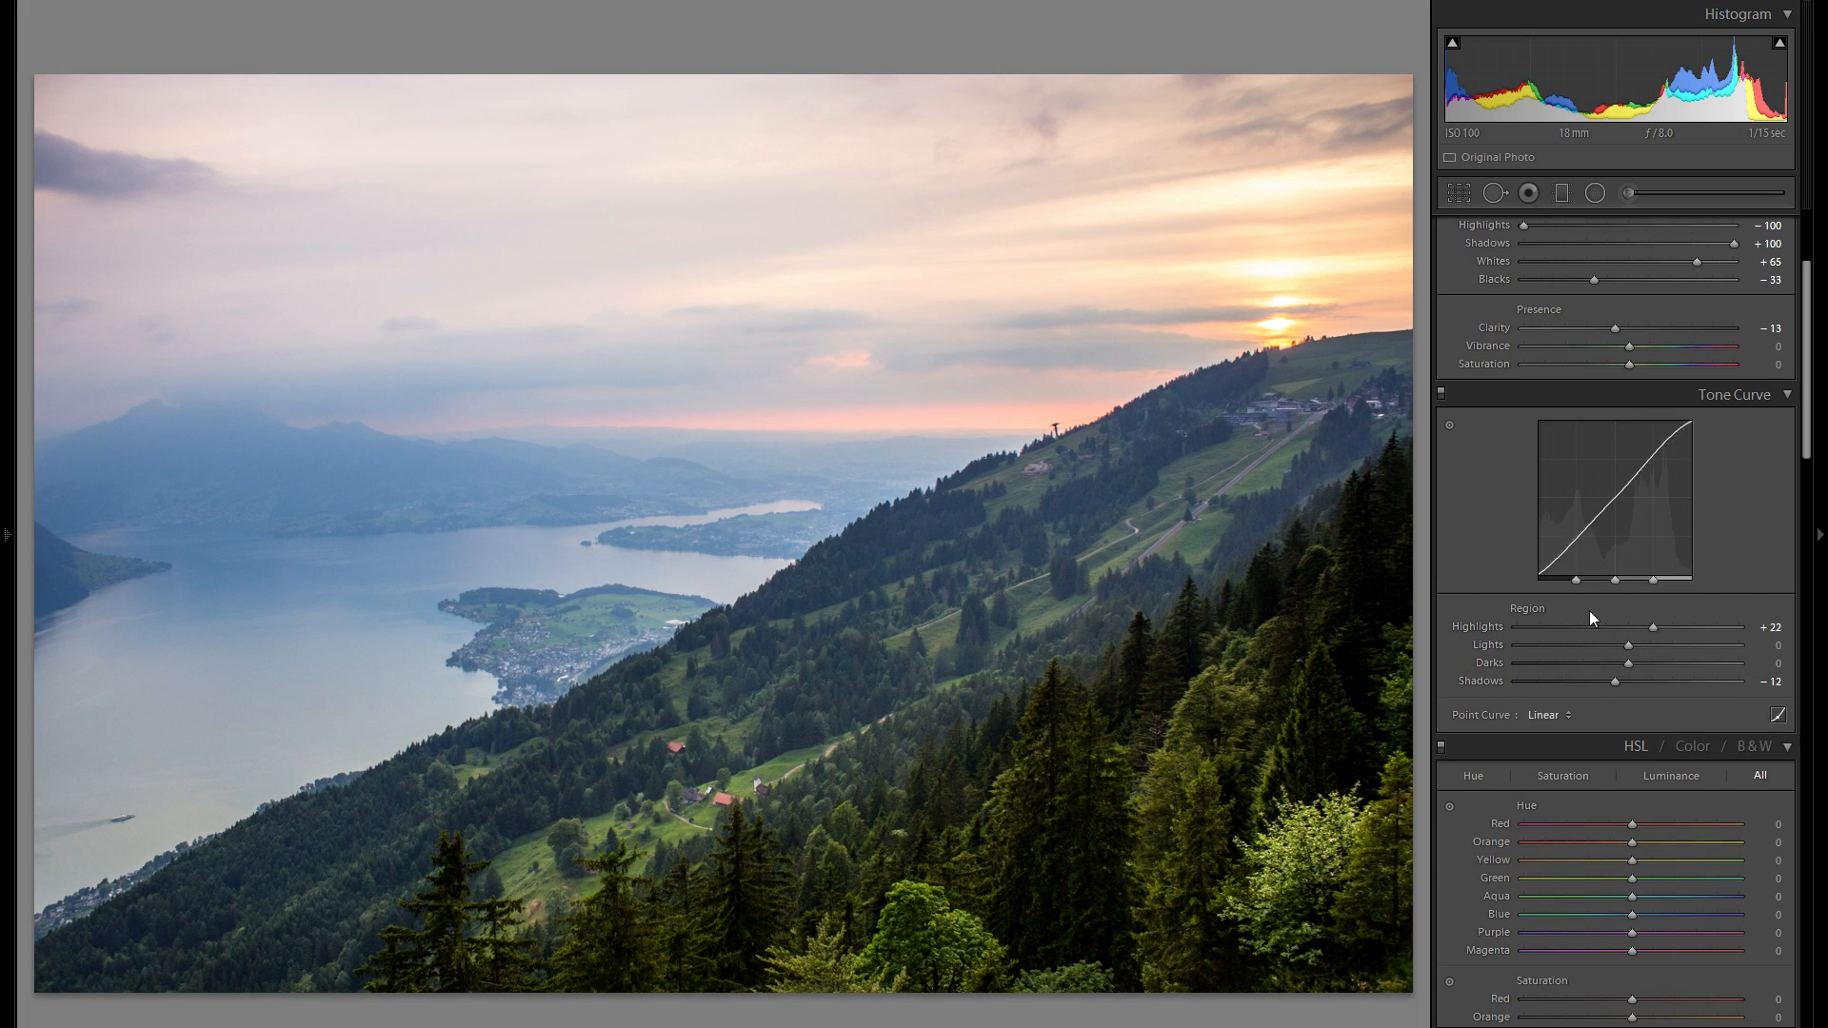
- Set the Tone Curve Lights to −13
scroll(1489, 609, "up", 3)
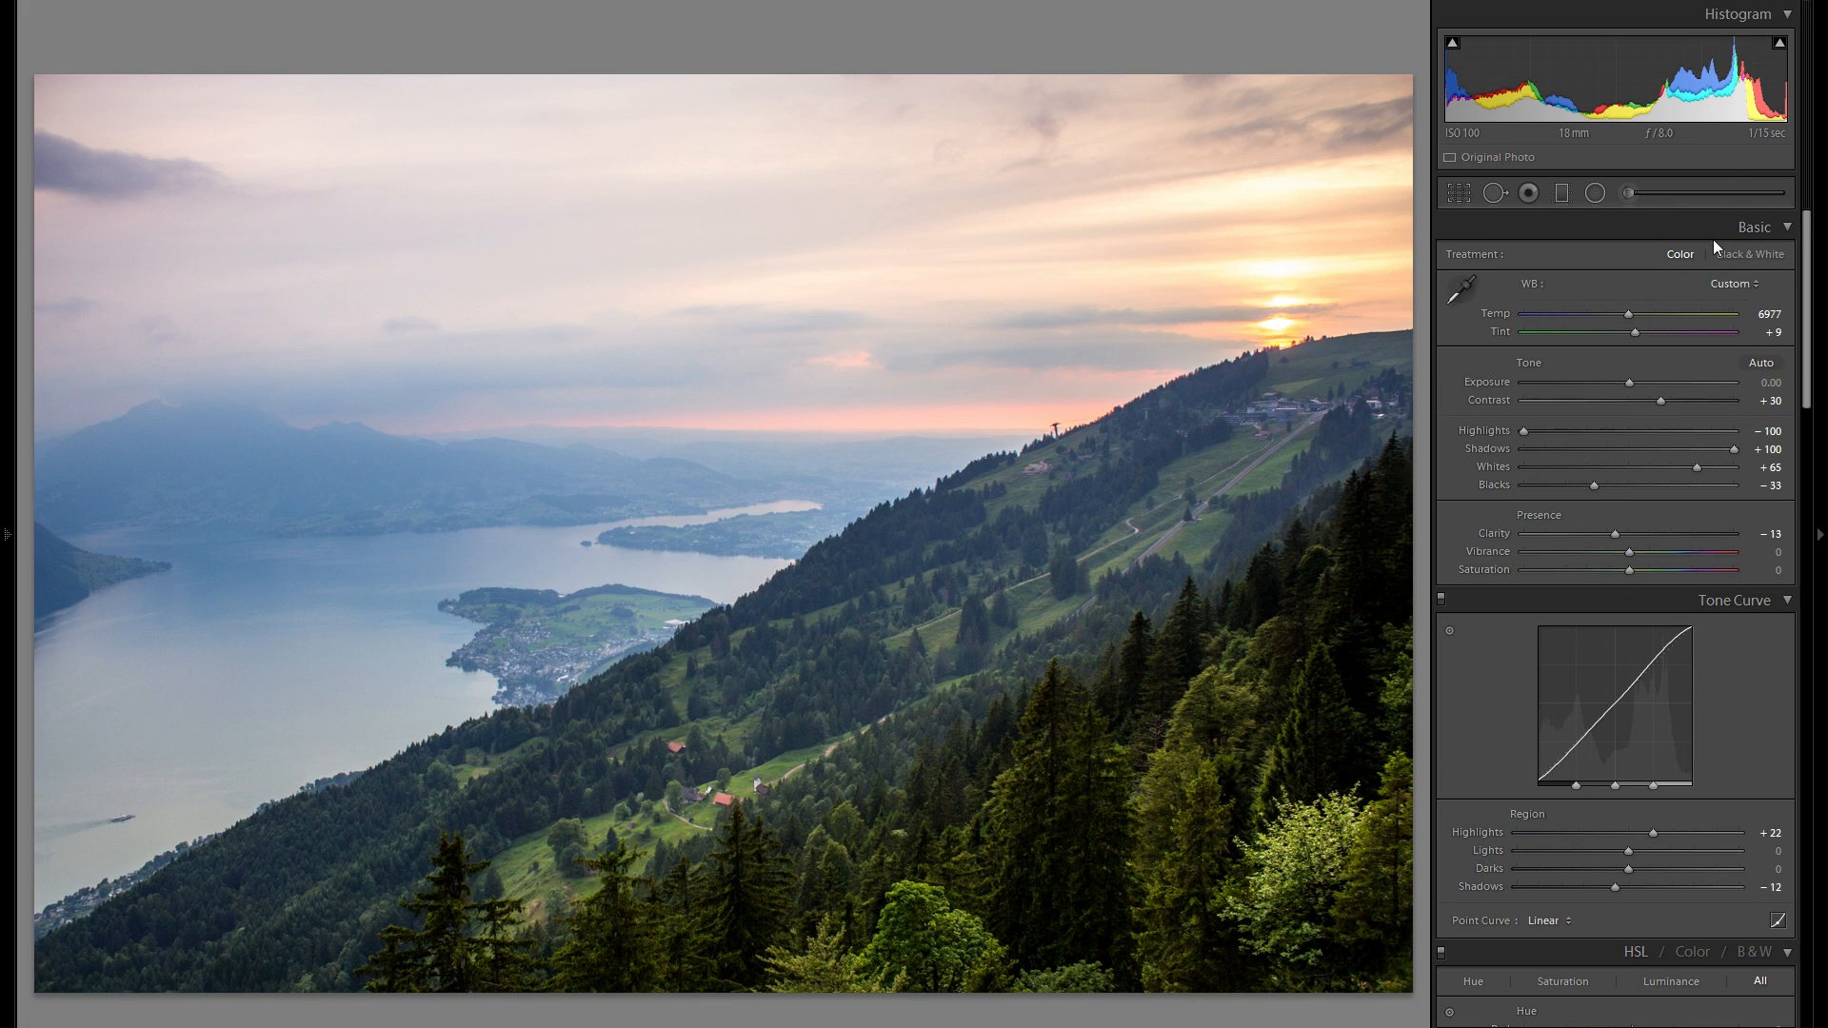
scroll(1660, 681, "down", 3)
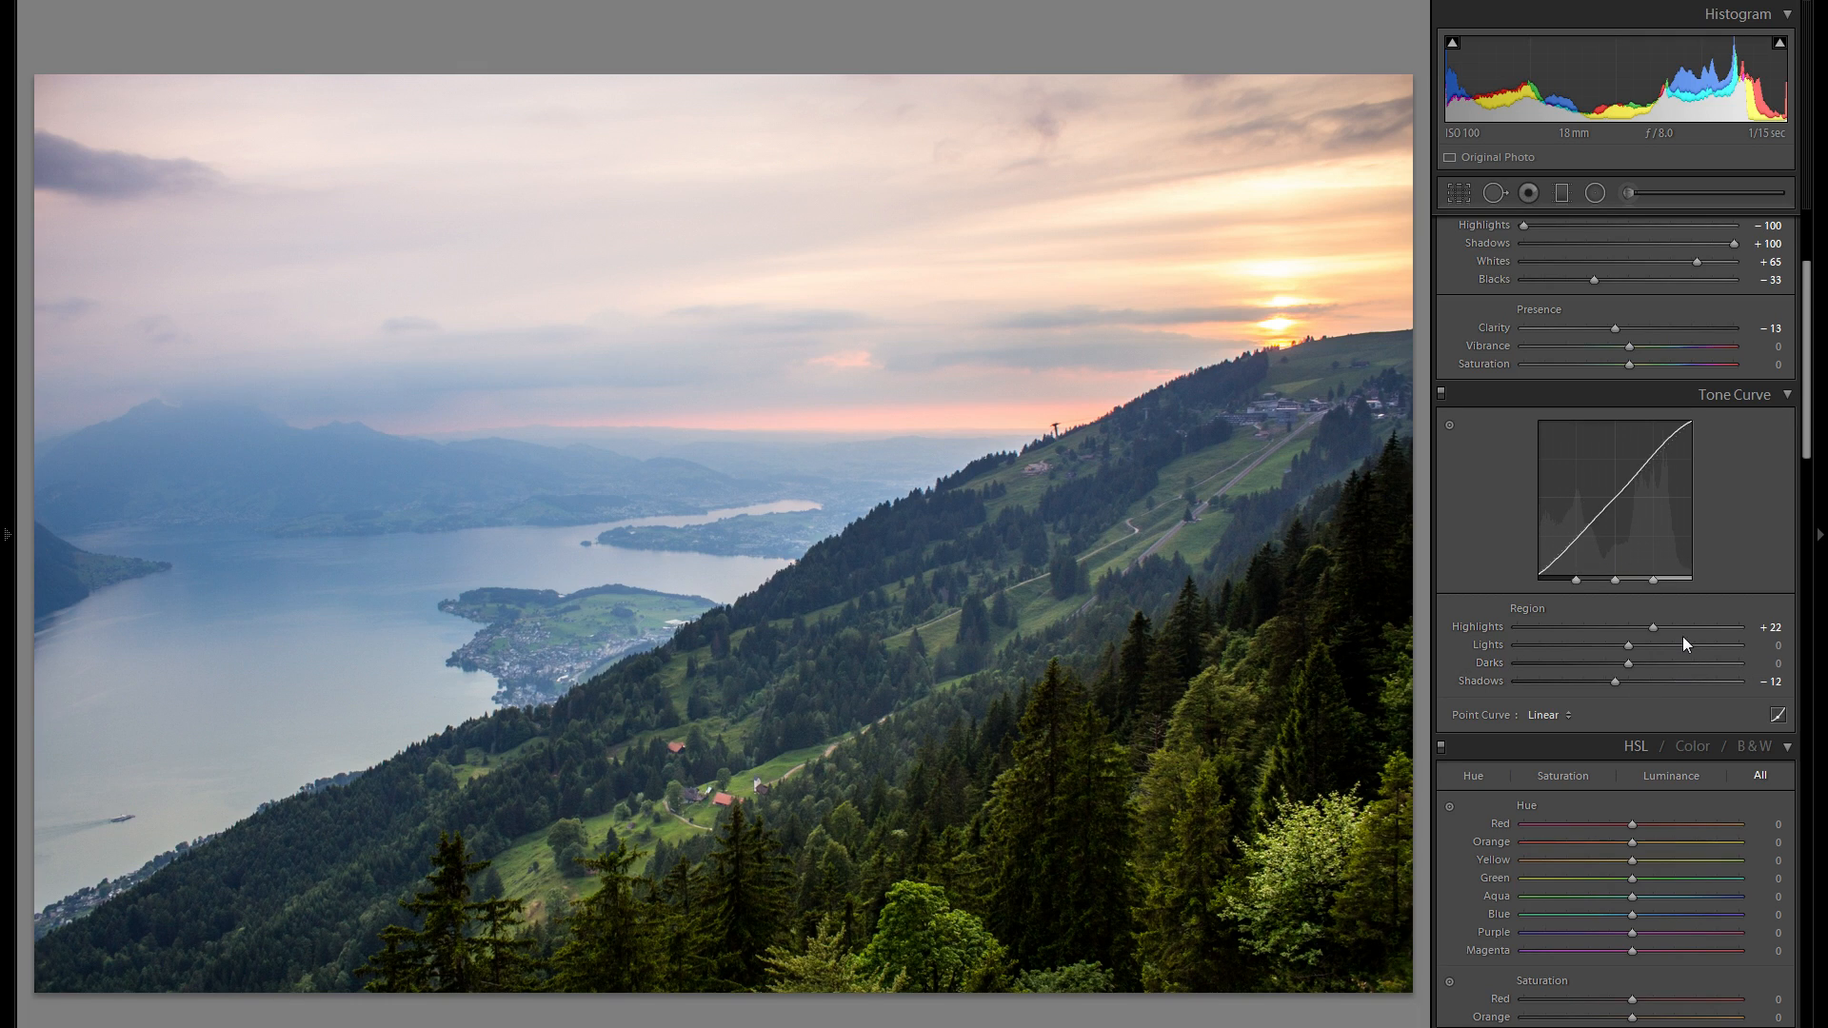
left_click(1642, 646)
mouse_move(1644, 648)
left_mouse_down()
mouse_move(1603, 641)
mouse_move(1638, 644)
mouse_move(1618, 639)
left_mouse_up()
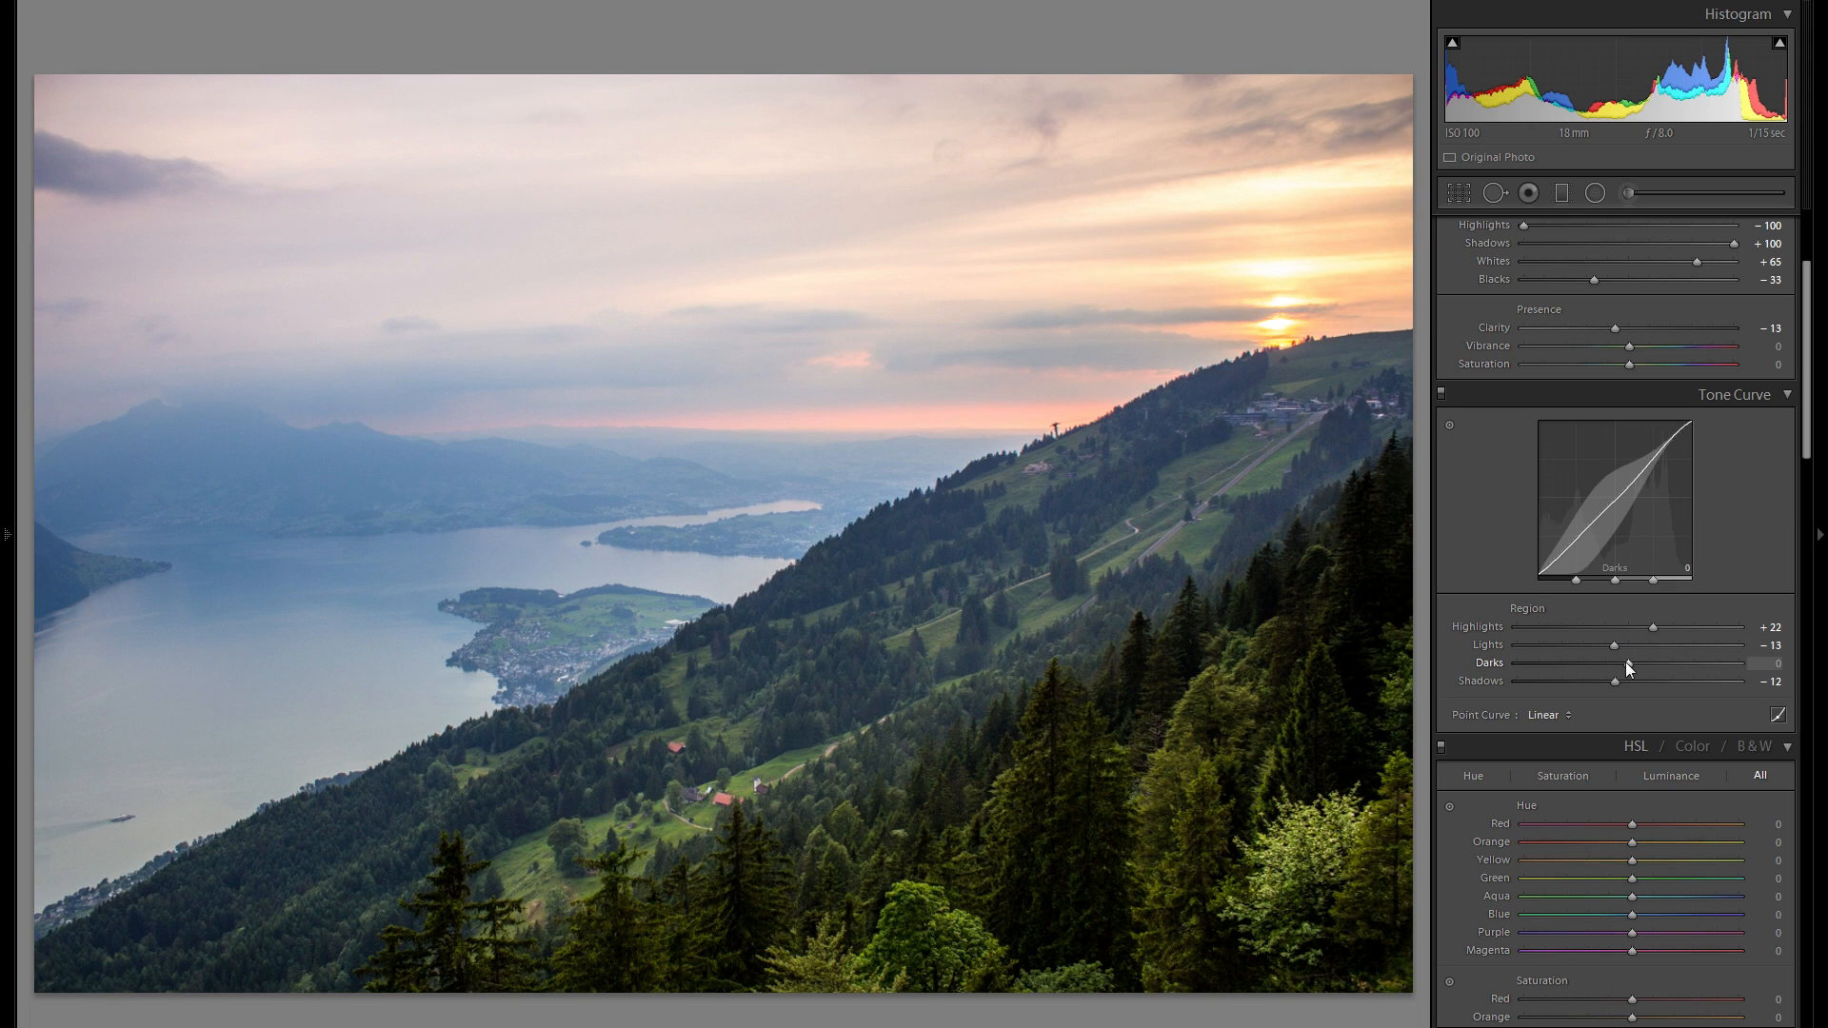
- Set the Tone Curve Darks to −13
mouse_move(1627, 662)
left_mouse_down()
mouse_move(1649, 663)
mouse_move(1514, 664)
mouse_move(1629, 665)
mouse_move(1610, 664)
left_mouse_up()
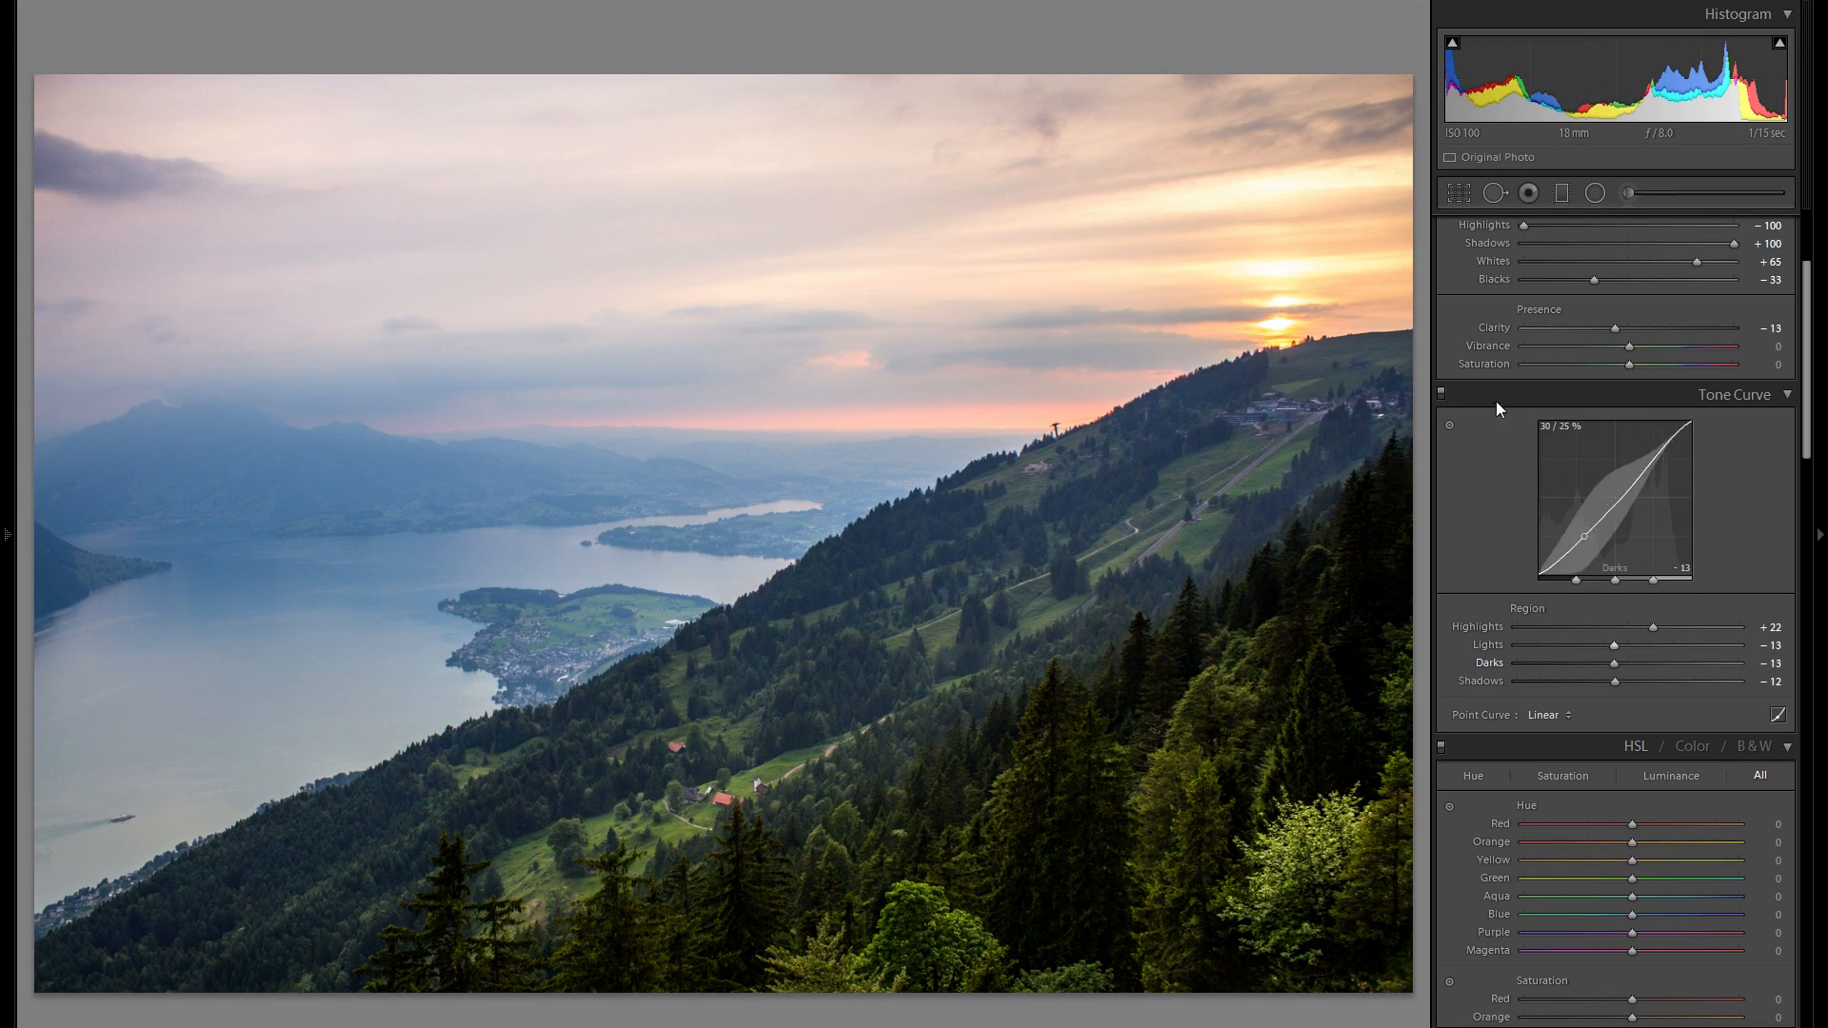
- Try the Medium Contrast and Strong Contrast point curves, and return the point curve to Linear
left_click(1555, 714)
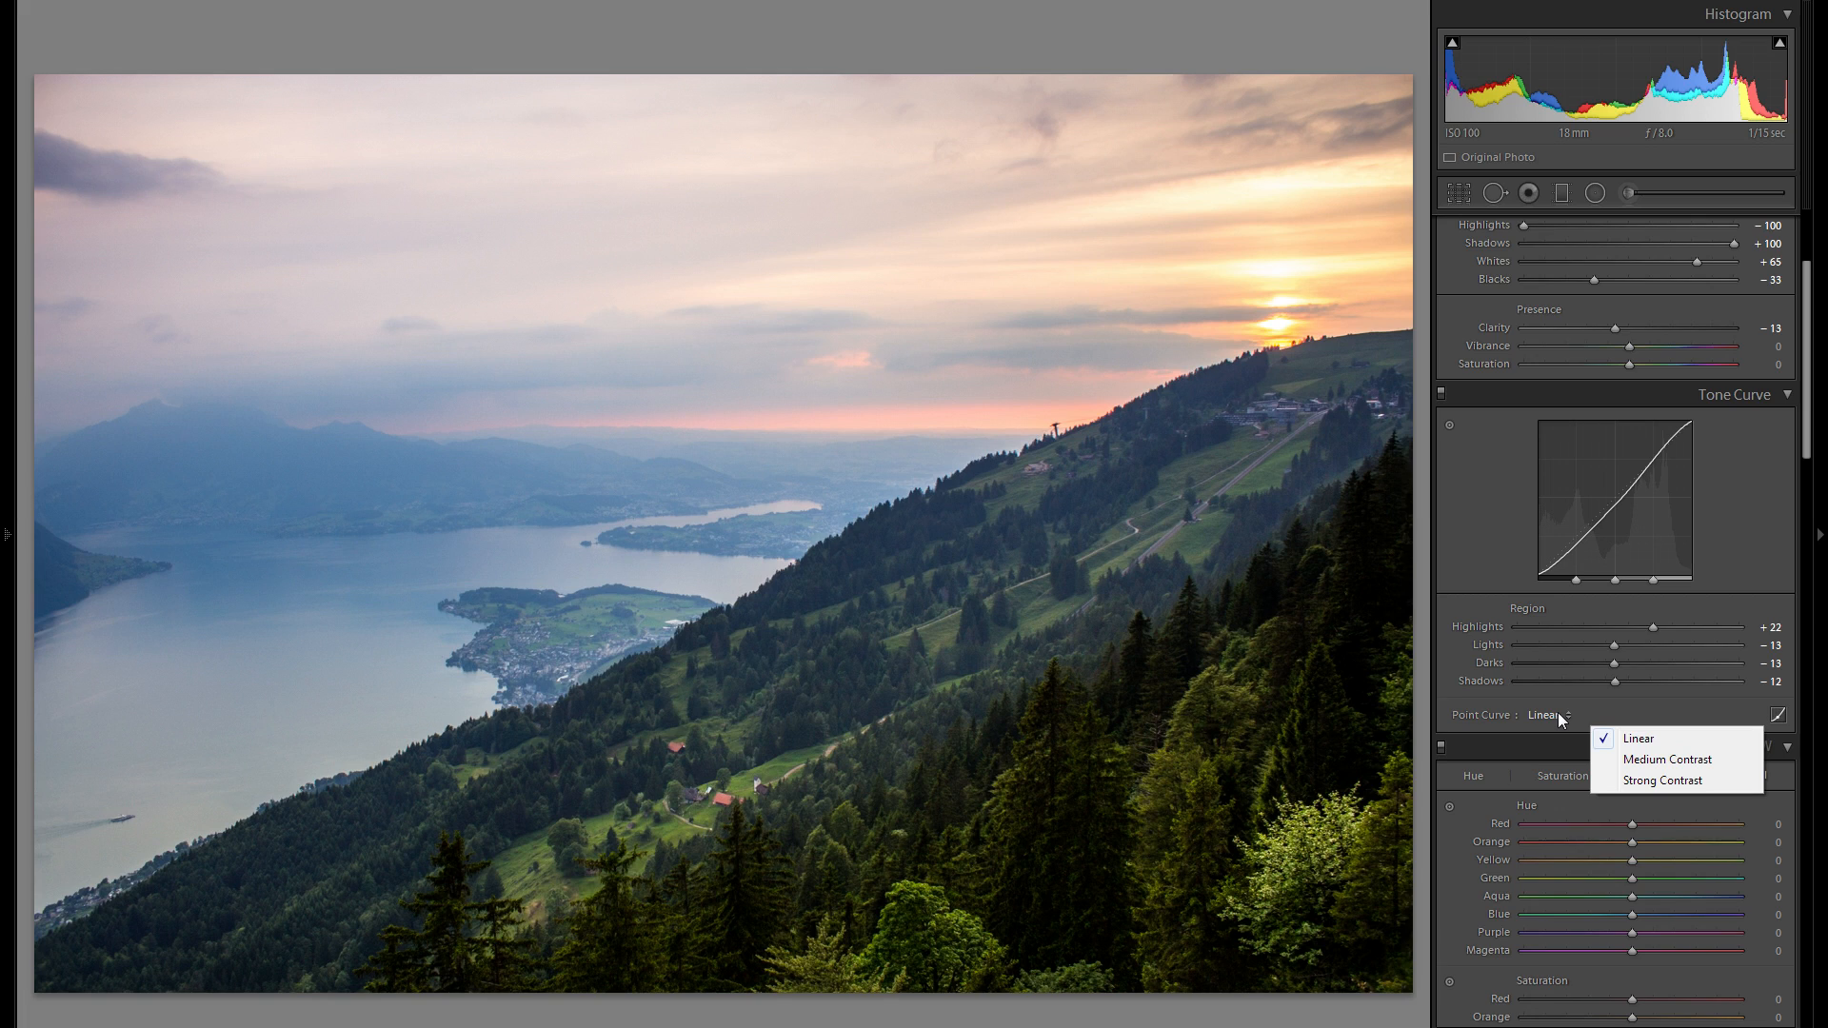
left_click(1675, 769)
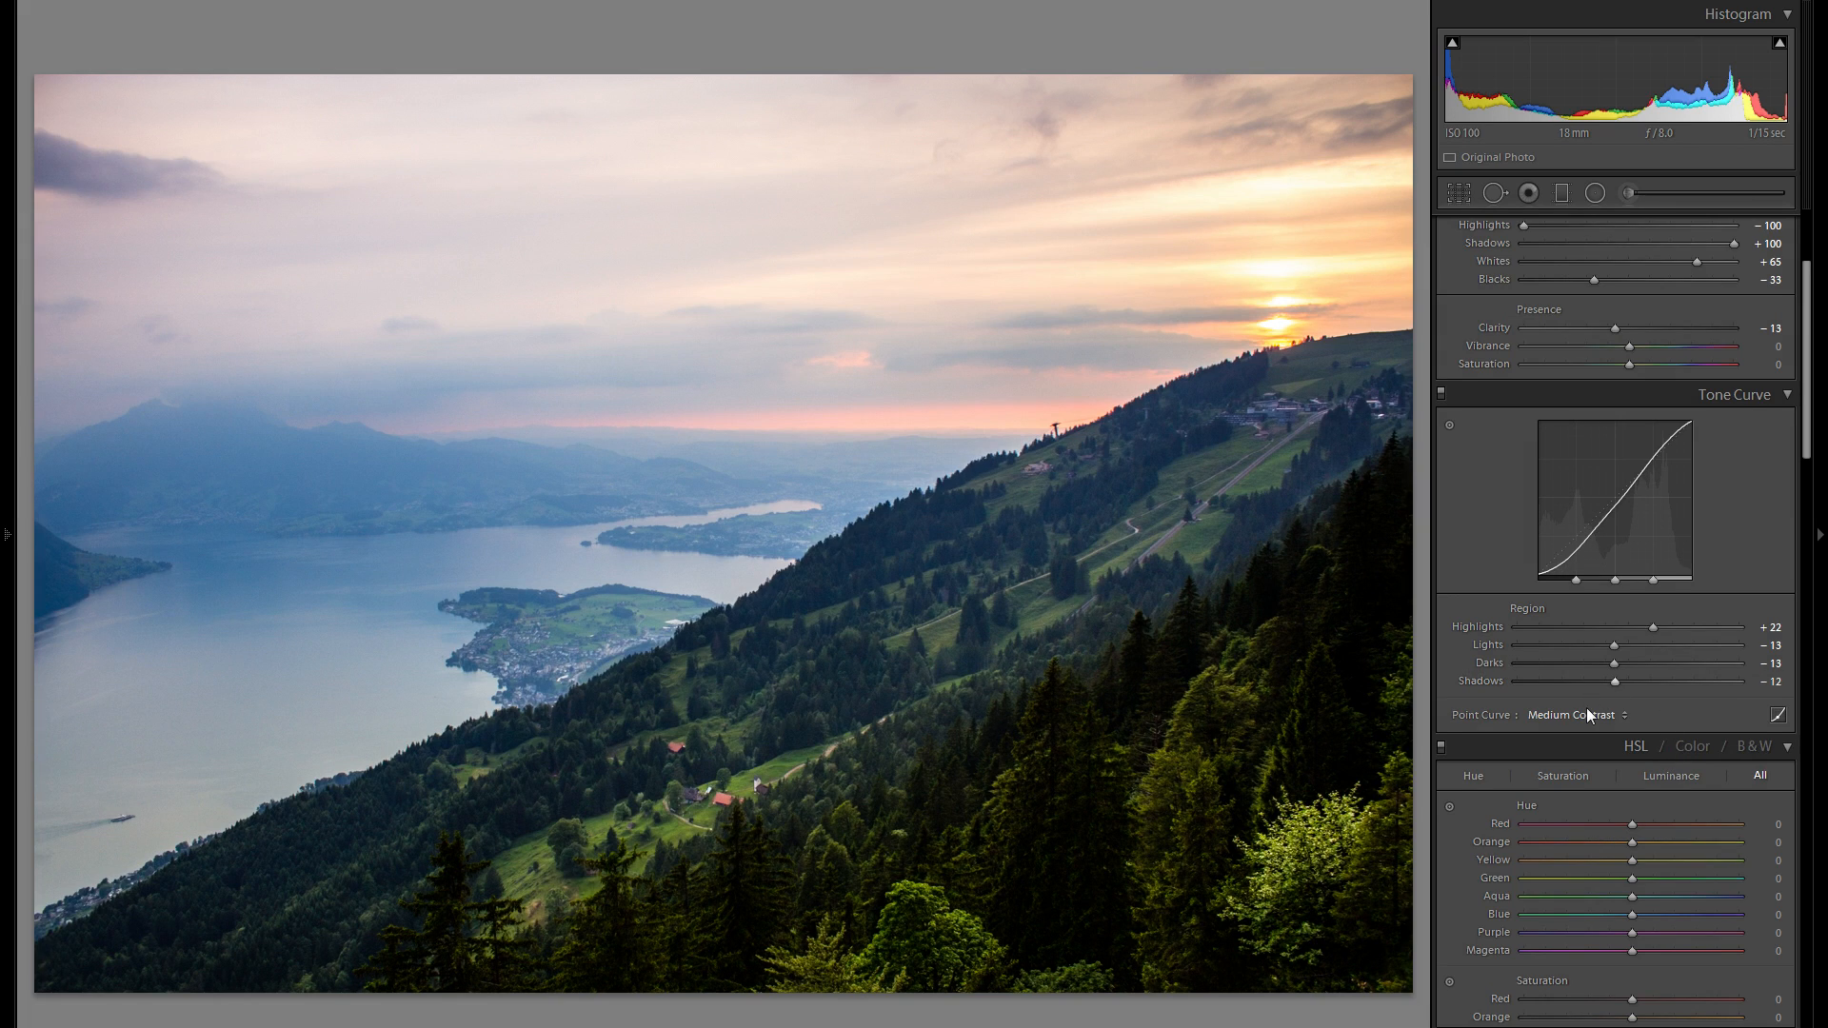
left_click(1586, 712)
left_click(1666, 775)
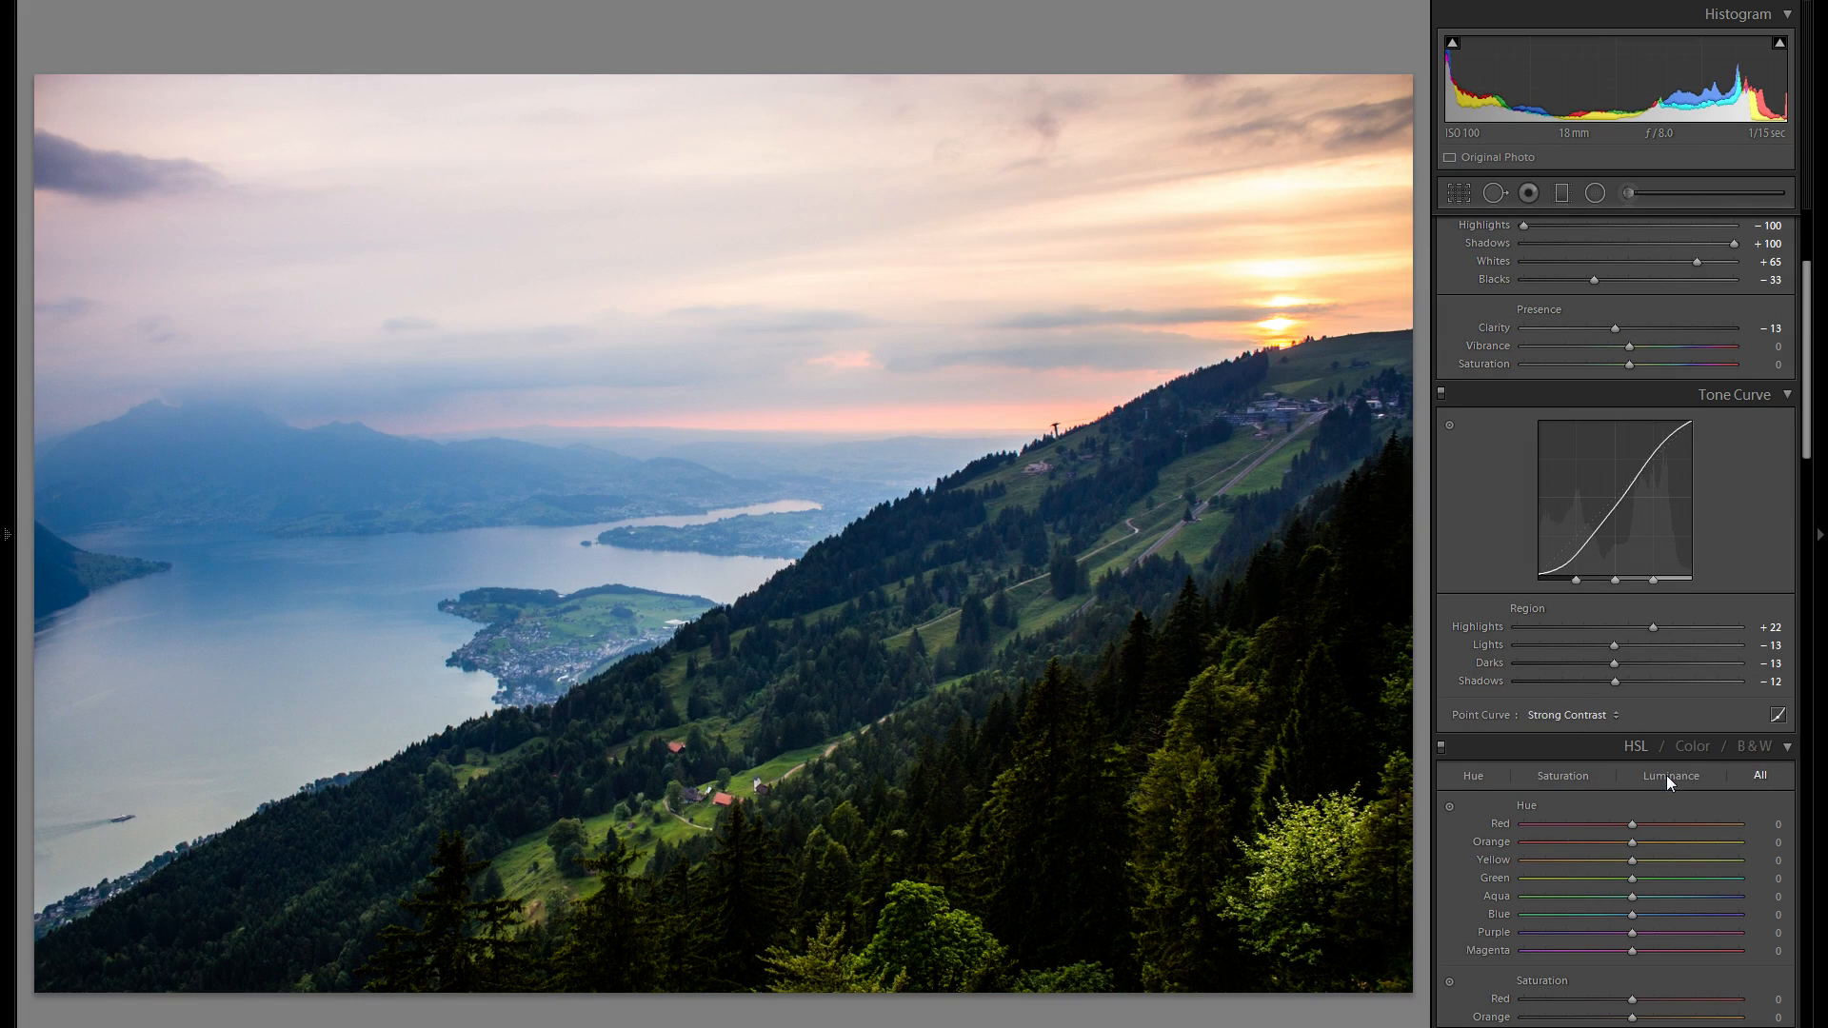
left_click(1575, 714)
left_click(1618, 735)
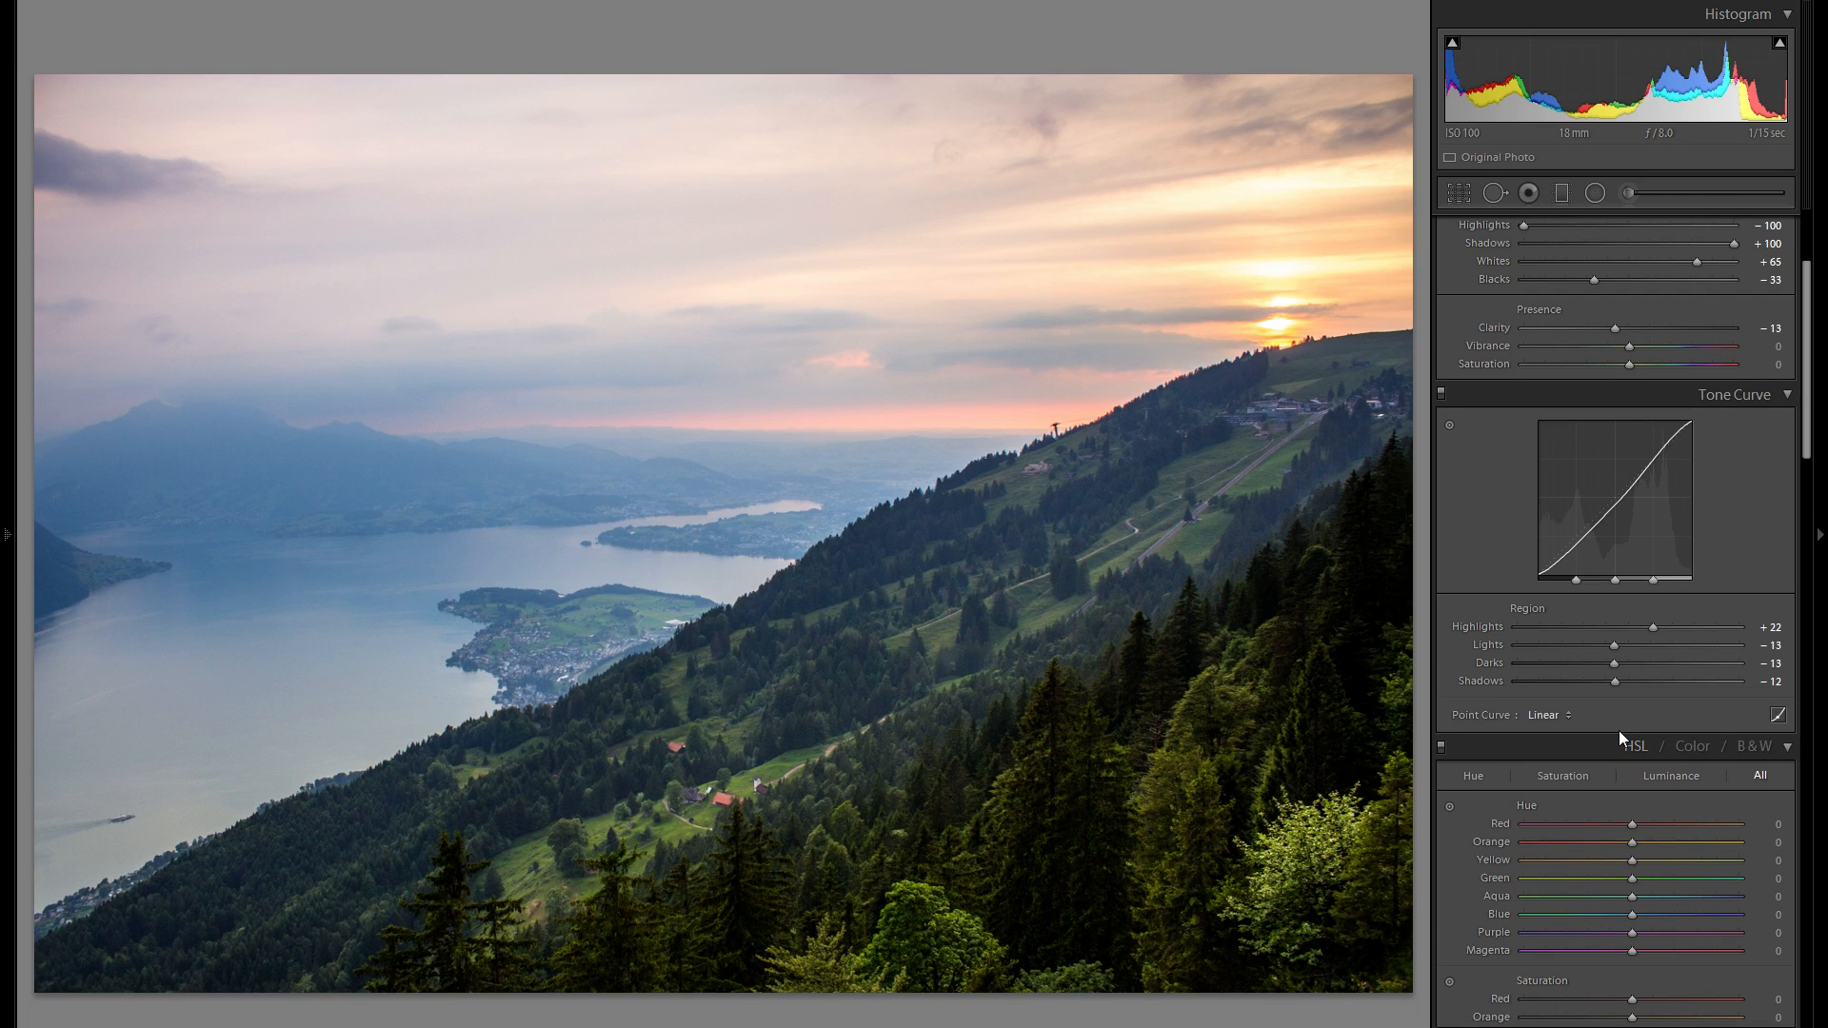
left_click(1559, 707)
left_click(1556, 715)
left_click(1561, 710)
left_click(1561, 724)
- Compare the photo with and without the Tone Curve adjustments, leaving them enabled
scroll(1567, 757, "up", 3)
left_click(1441, 600)
left_click(1441, 600)
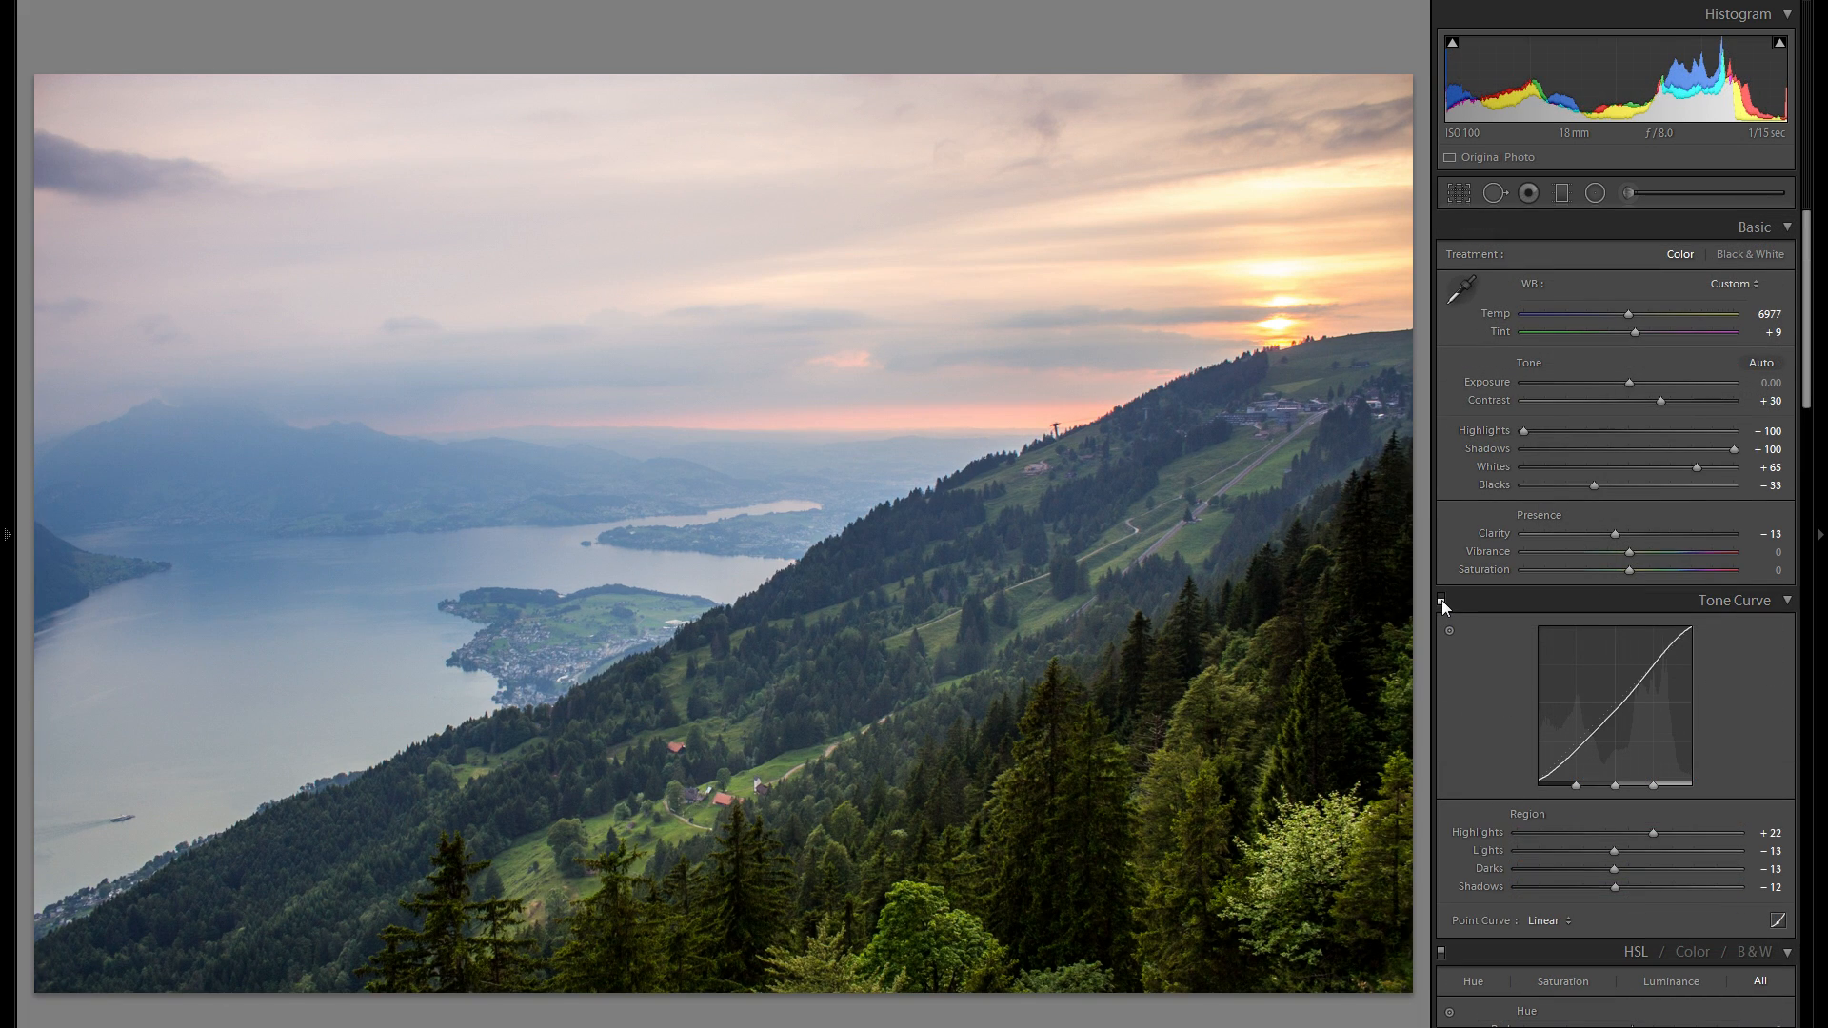
left_click(1441, 599)
left_click(1442, 600)
left_click(1441, 600)
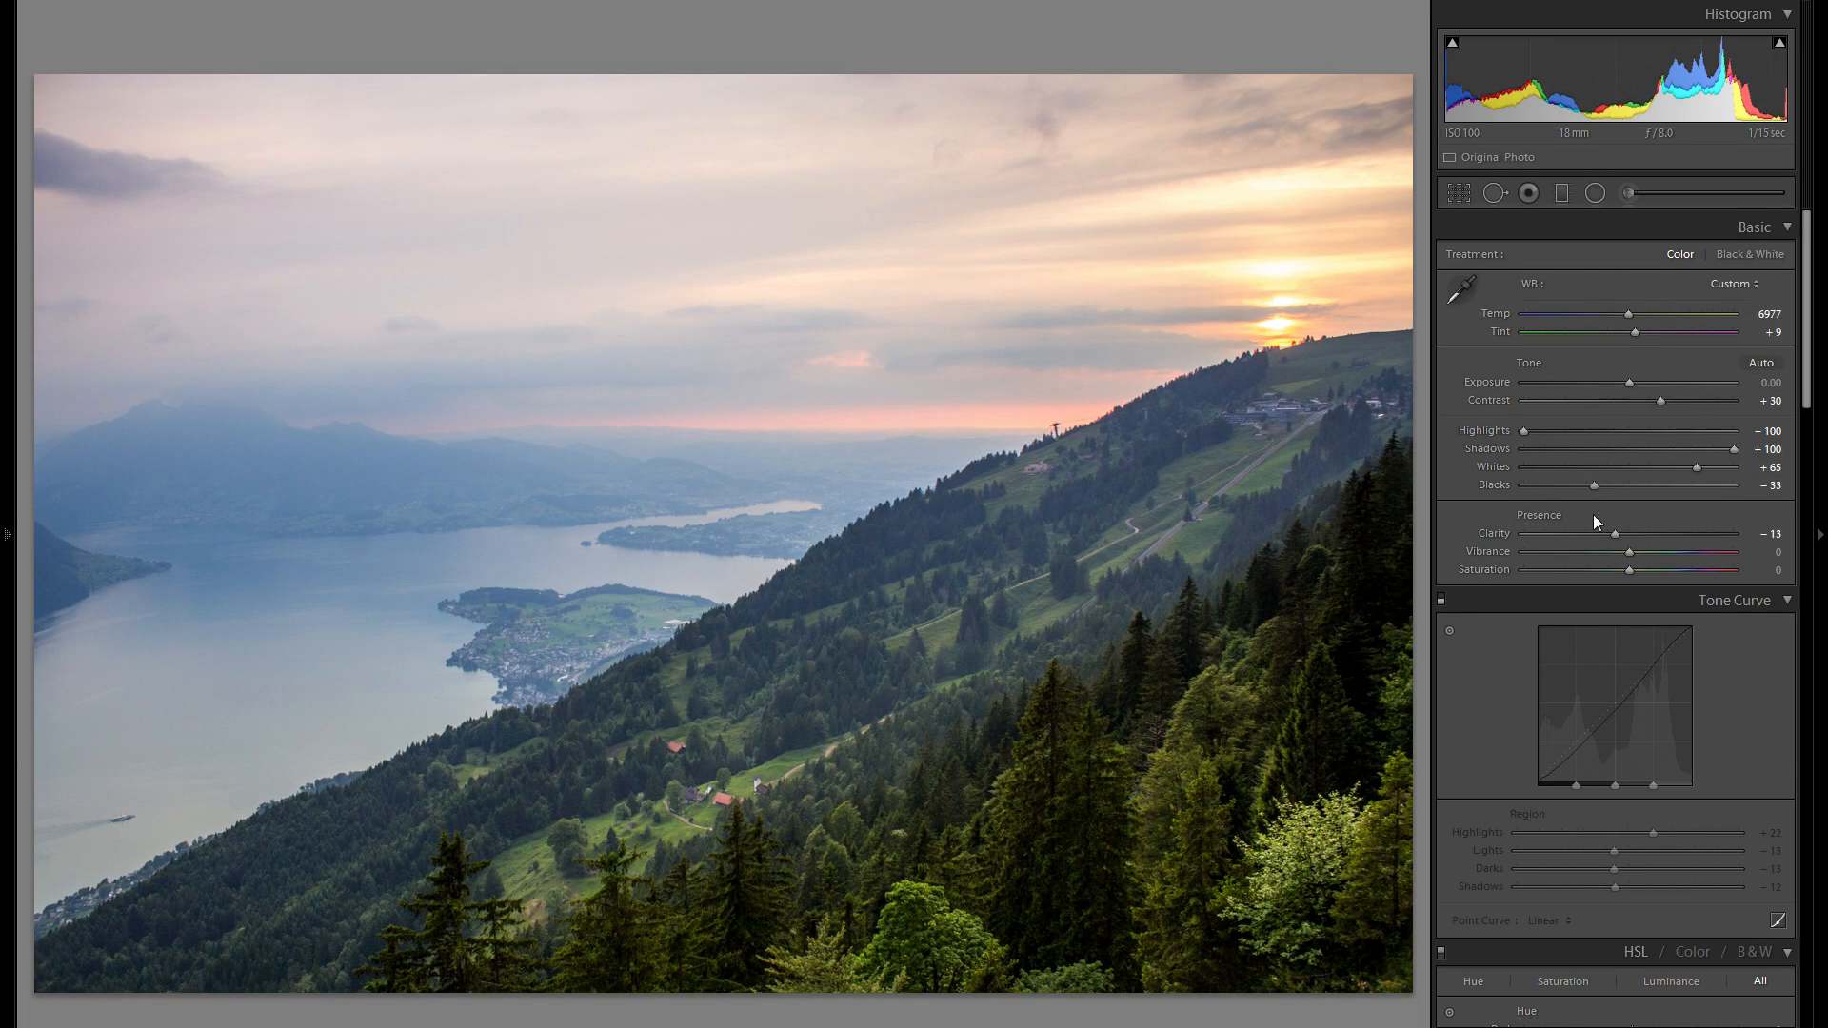
left_click(1441, 600)
left_click(1442, 598)
- Set the Tone Curve Shadows to −5
scroll(1603, 681, "down", 3)
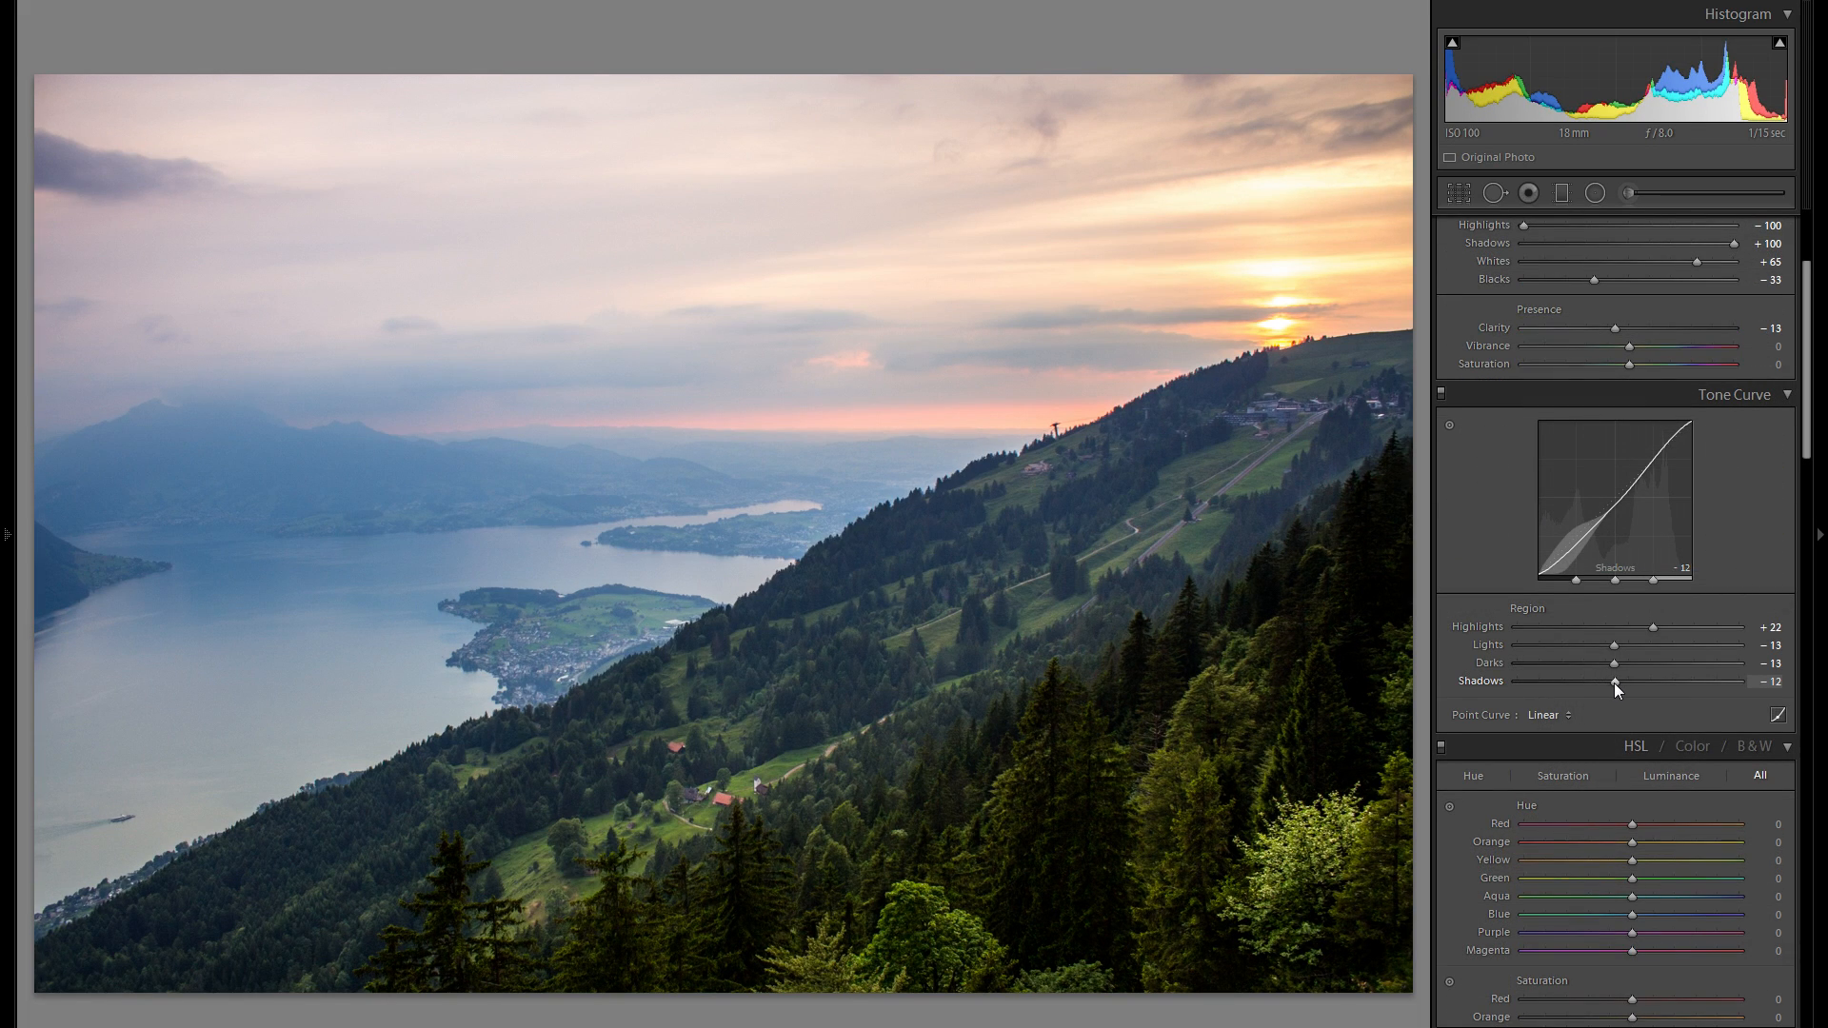
left_click_drag(1614, 682, 1622, 683)
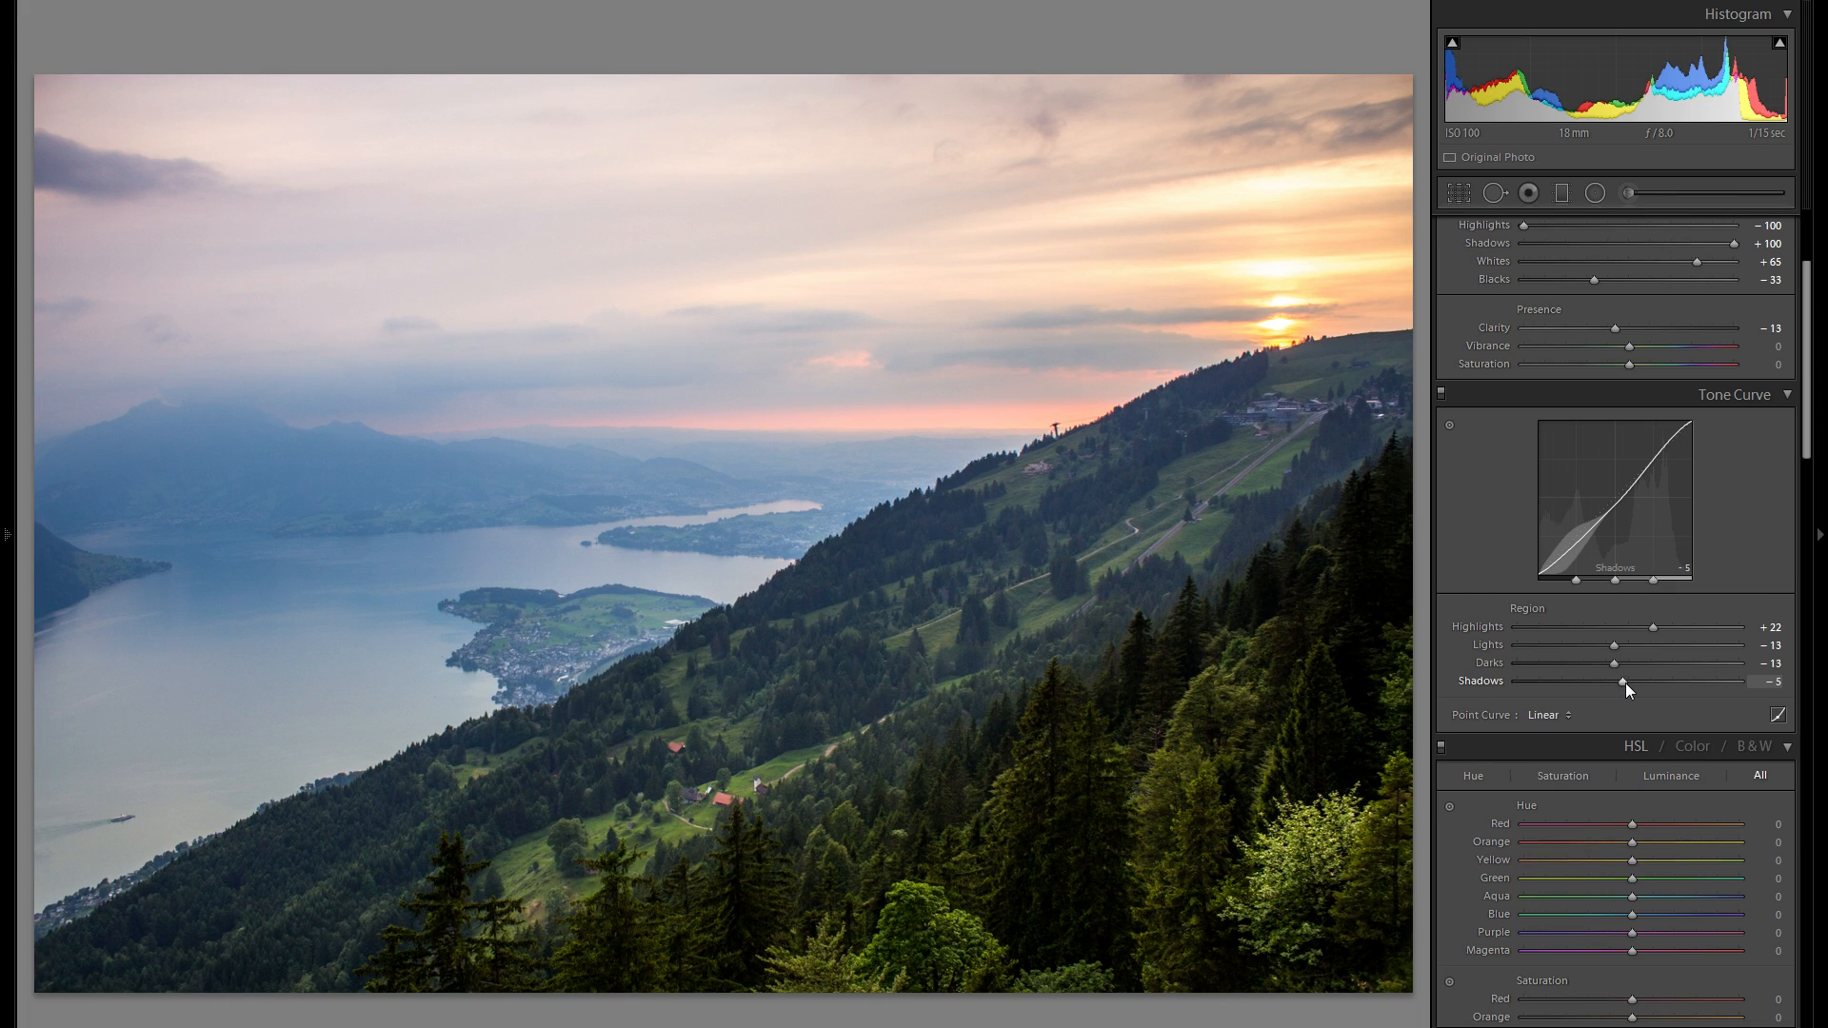
scroll(1516, 625, "down", 5)
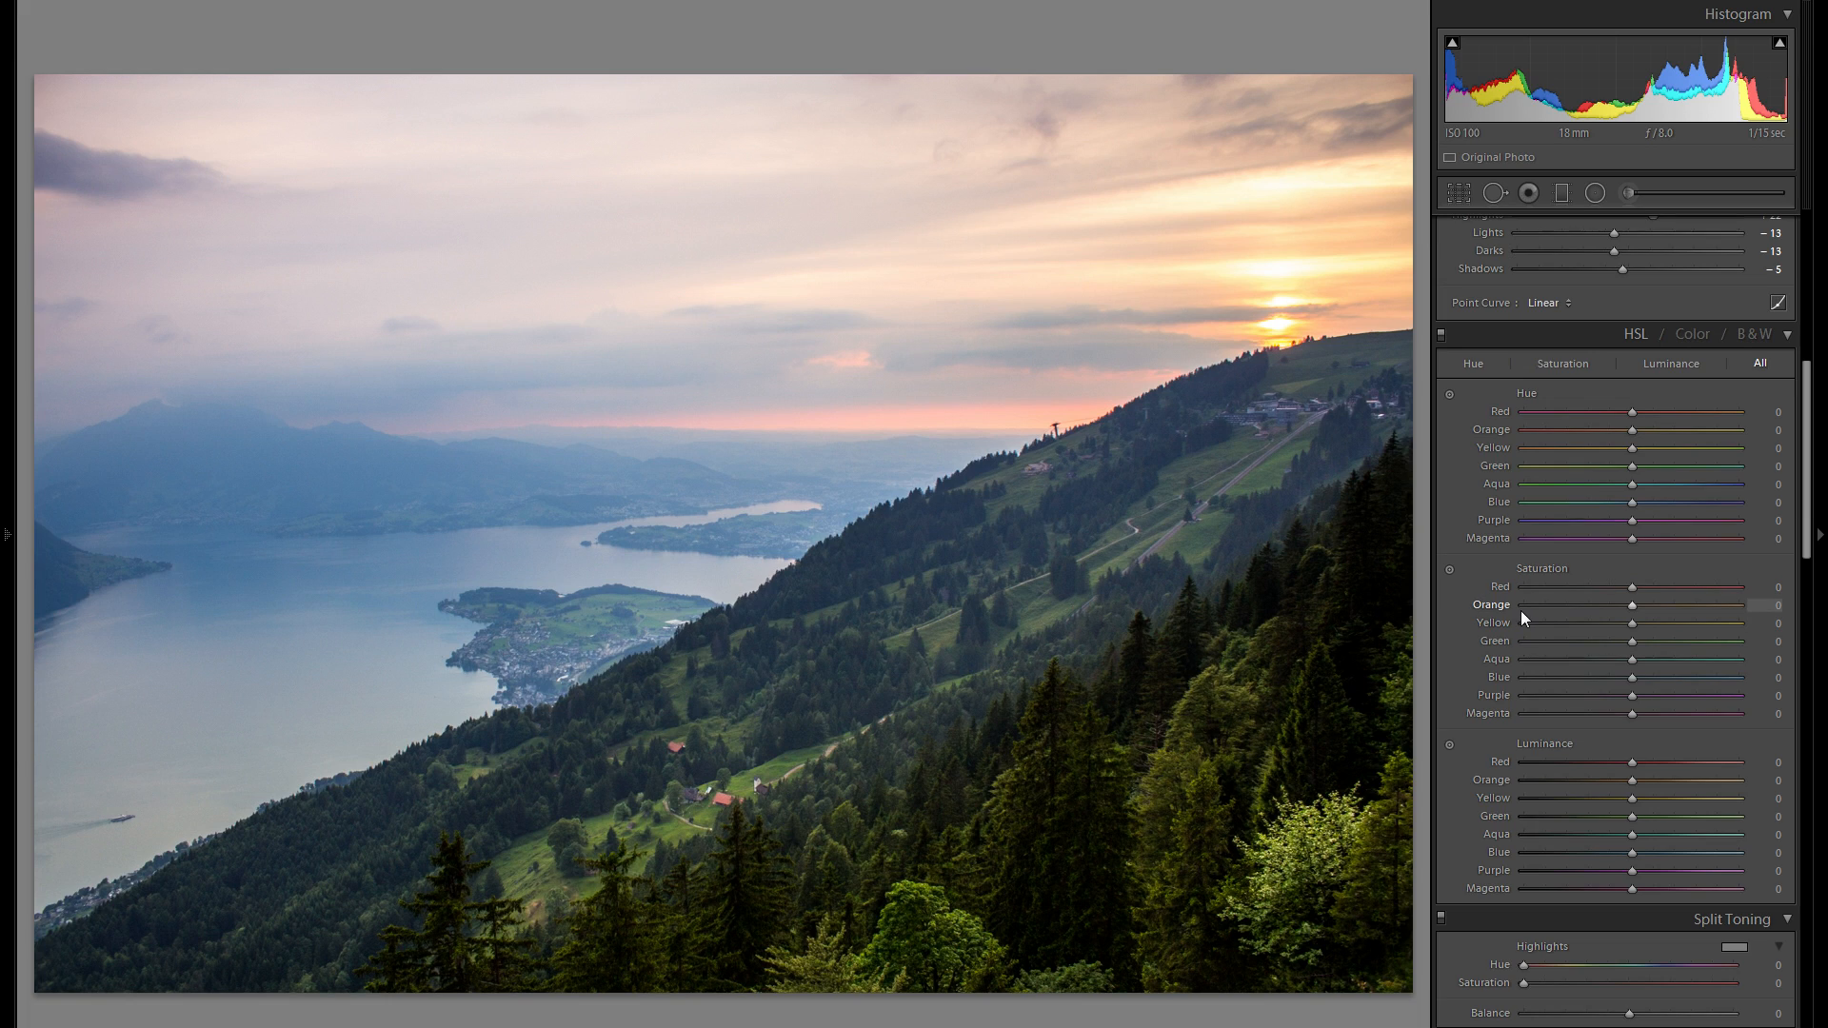
scroll(1538, 638, "up", 7)
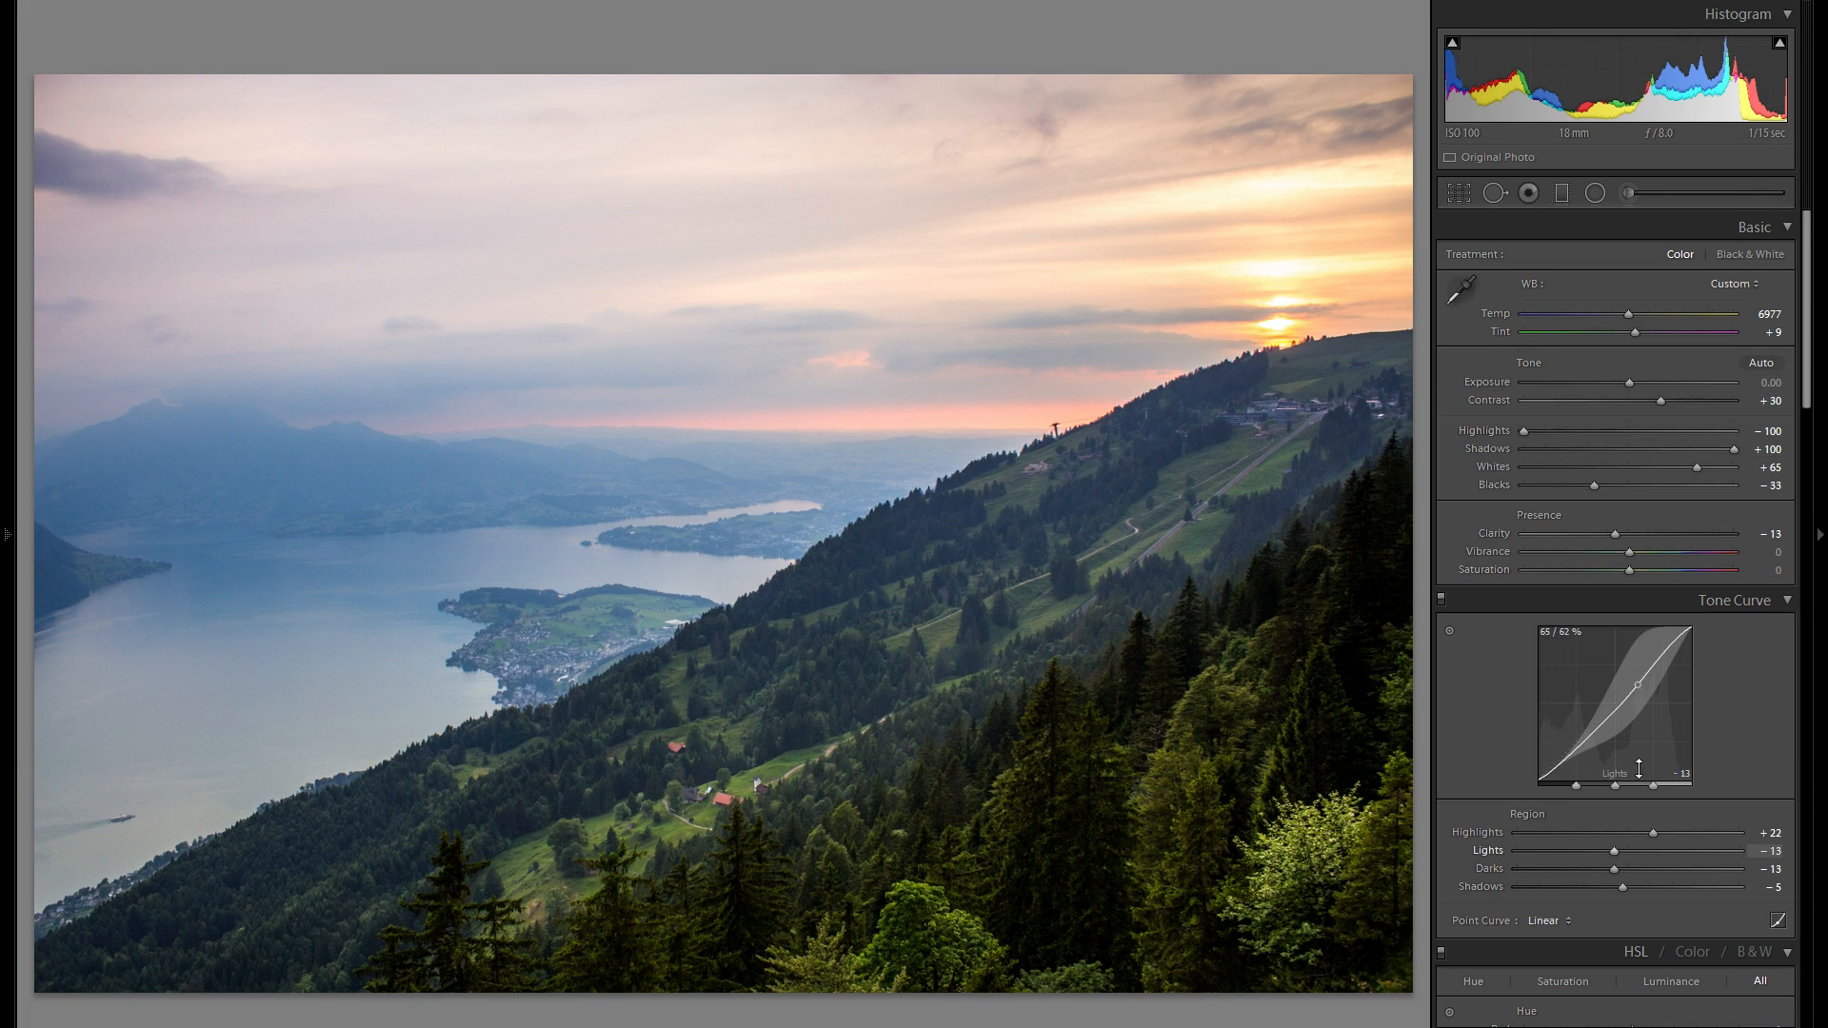
scroll(1666, 747, "down", 2)
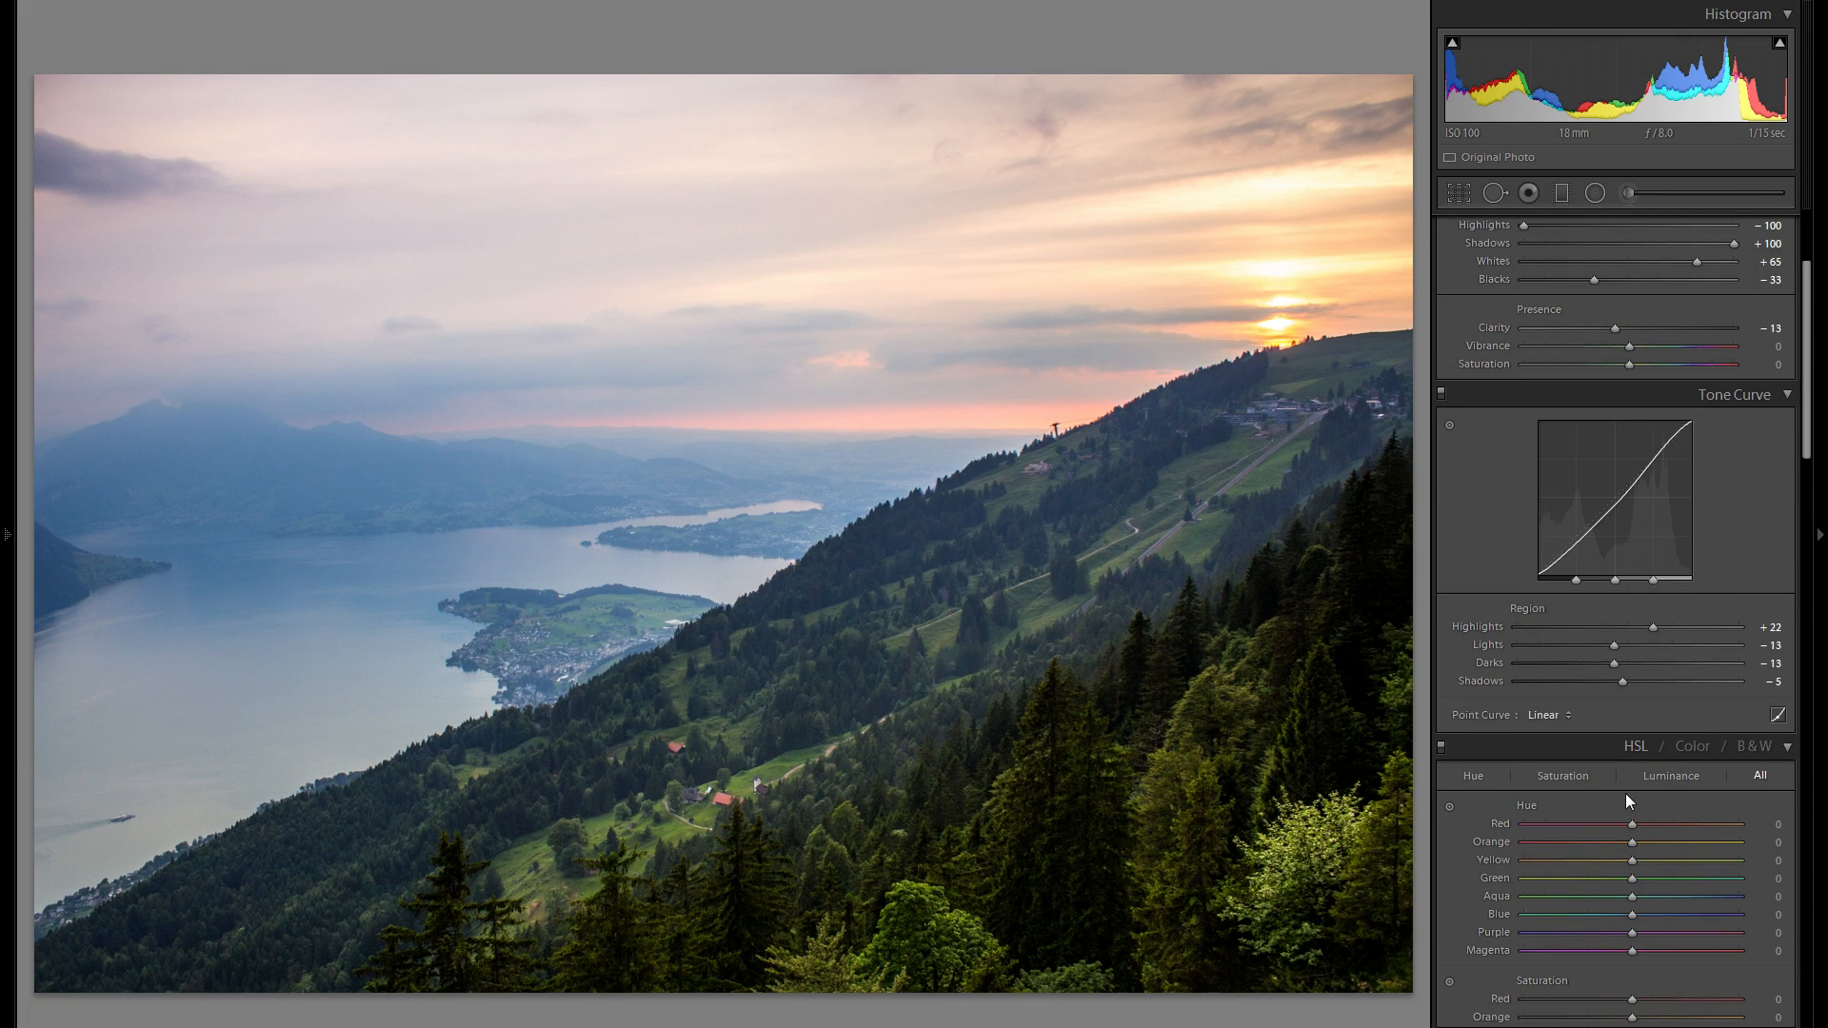
scroll(1612, 775, "up", 2)
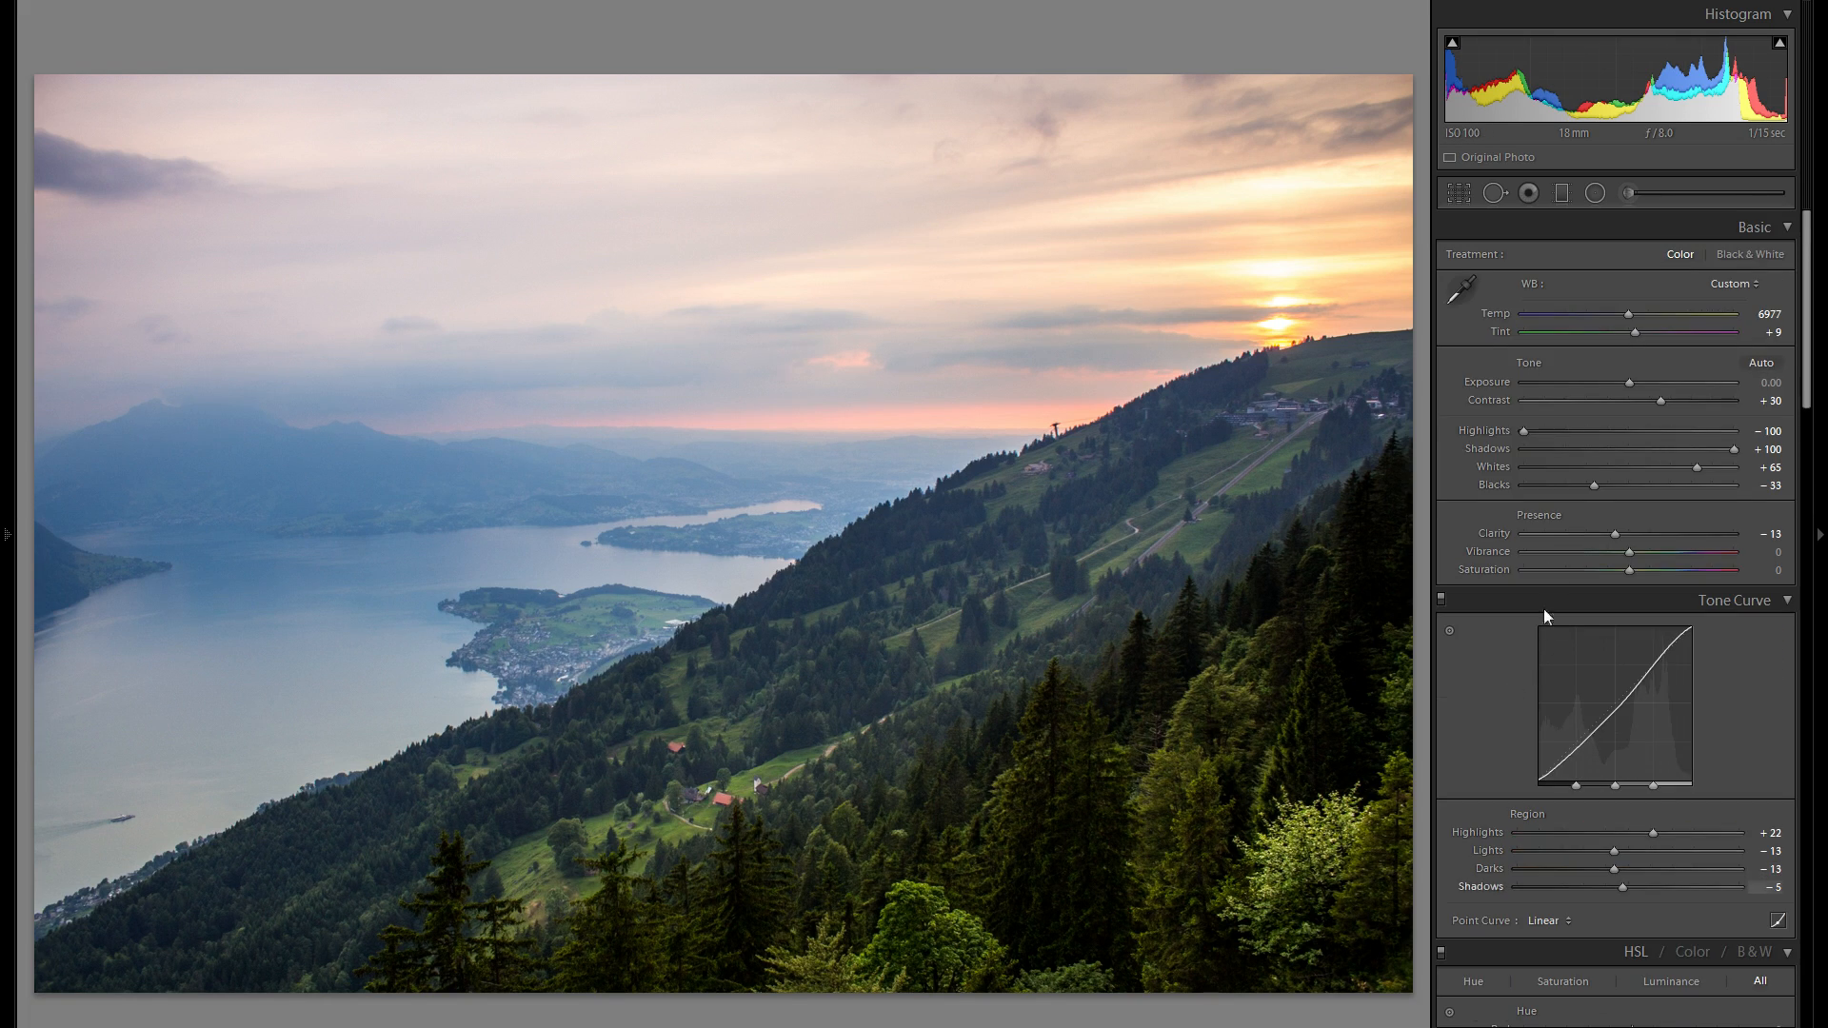
scroll(1631, 438, "down", 10)
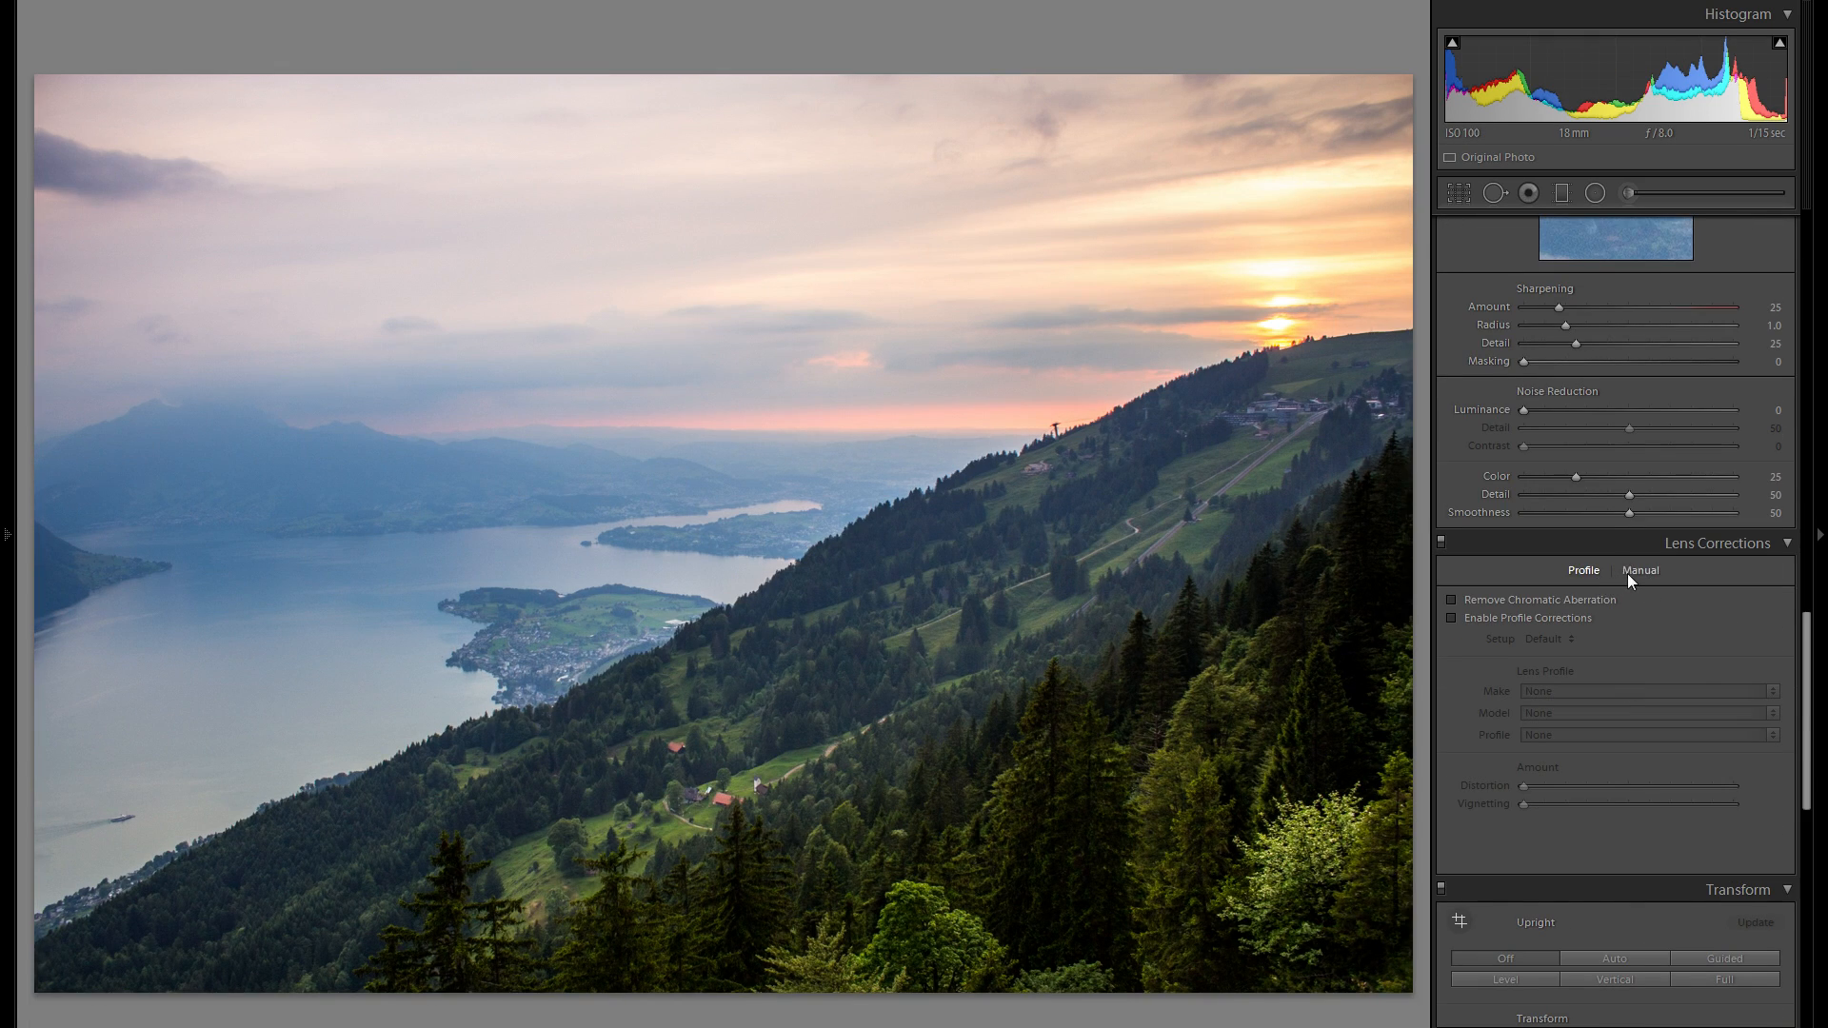
scroll(1642, 596, "up", 6)
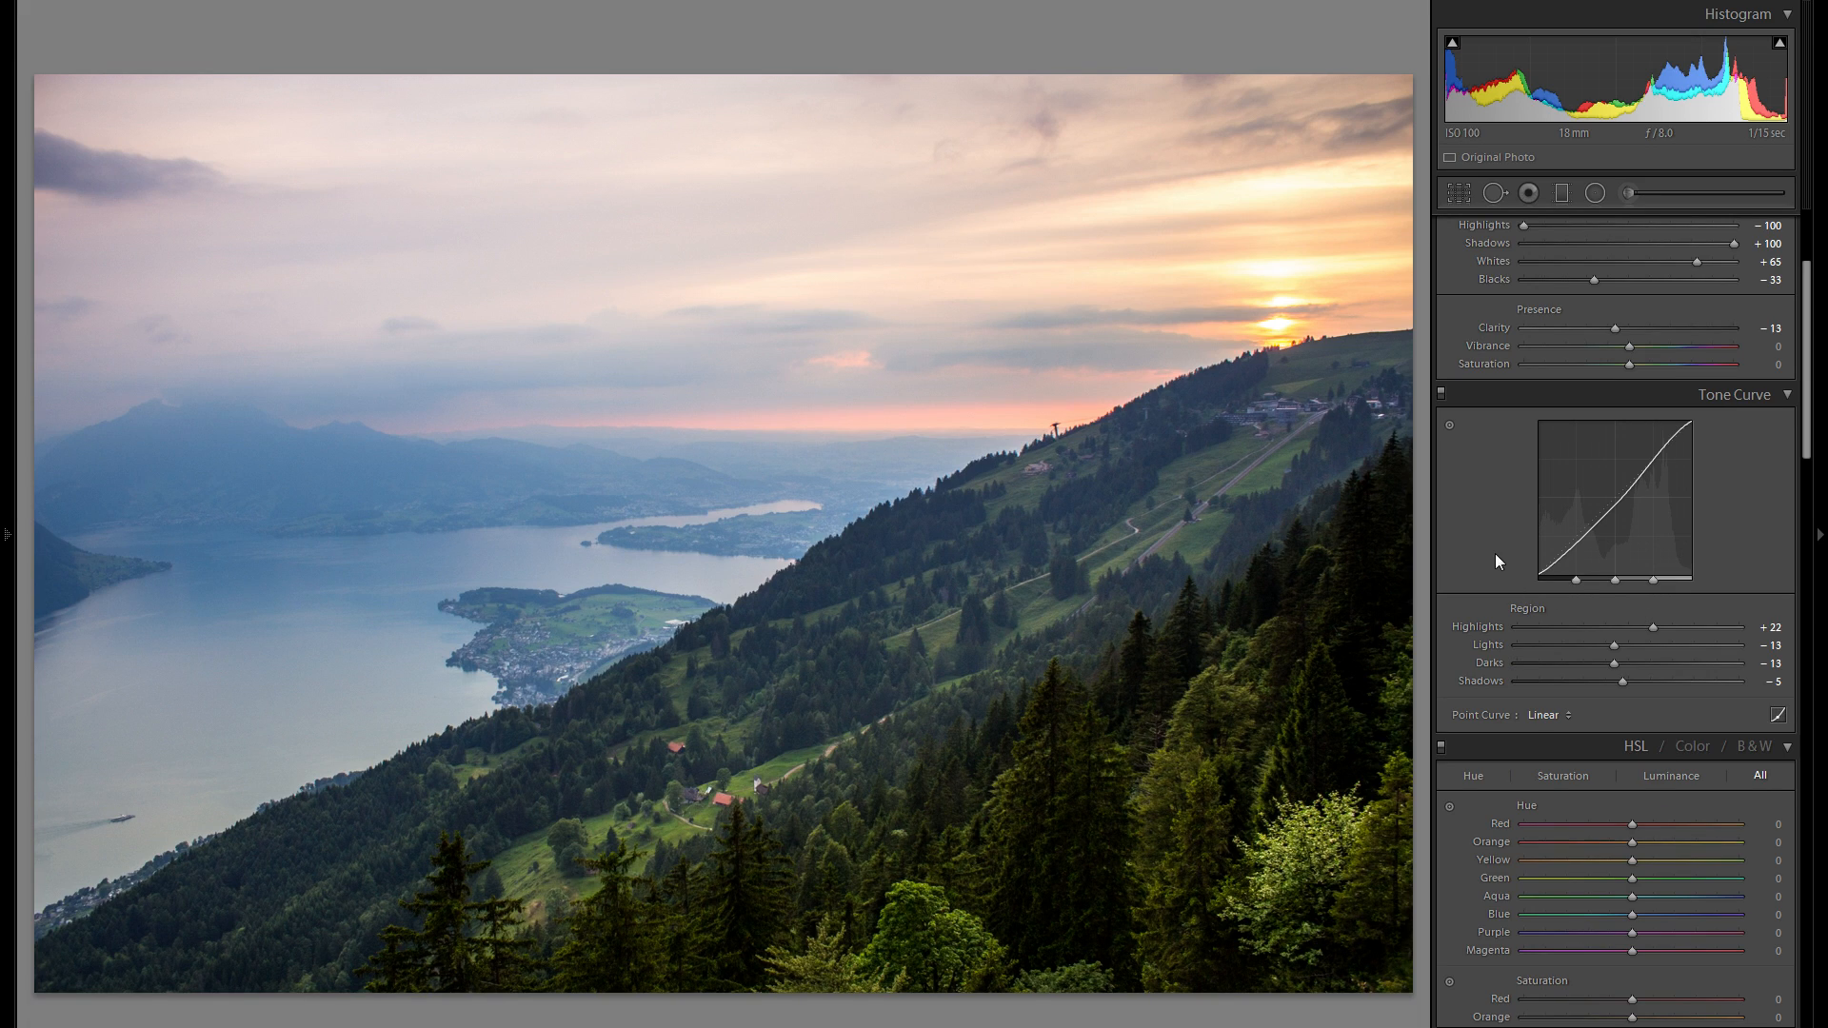
scroll(1498, 552, "up", 2)
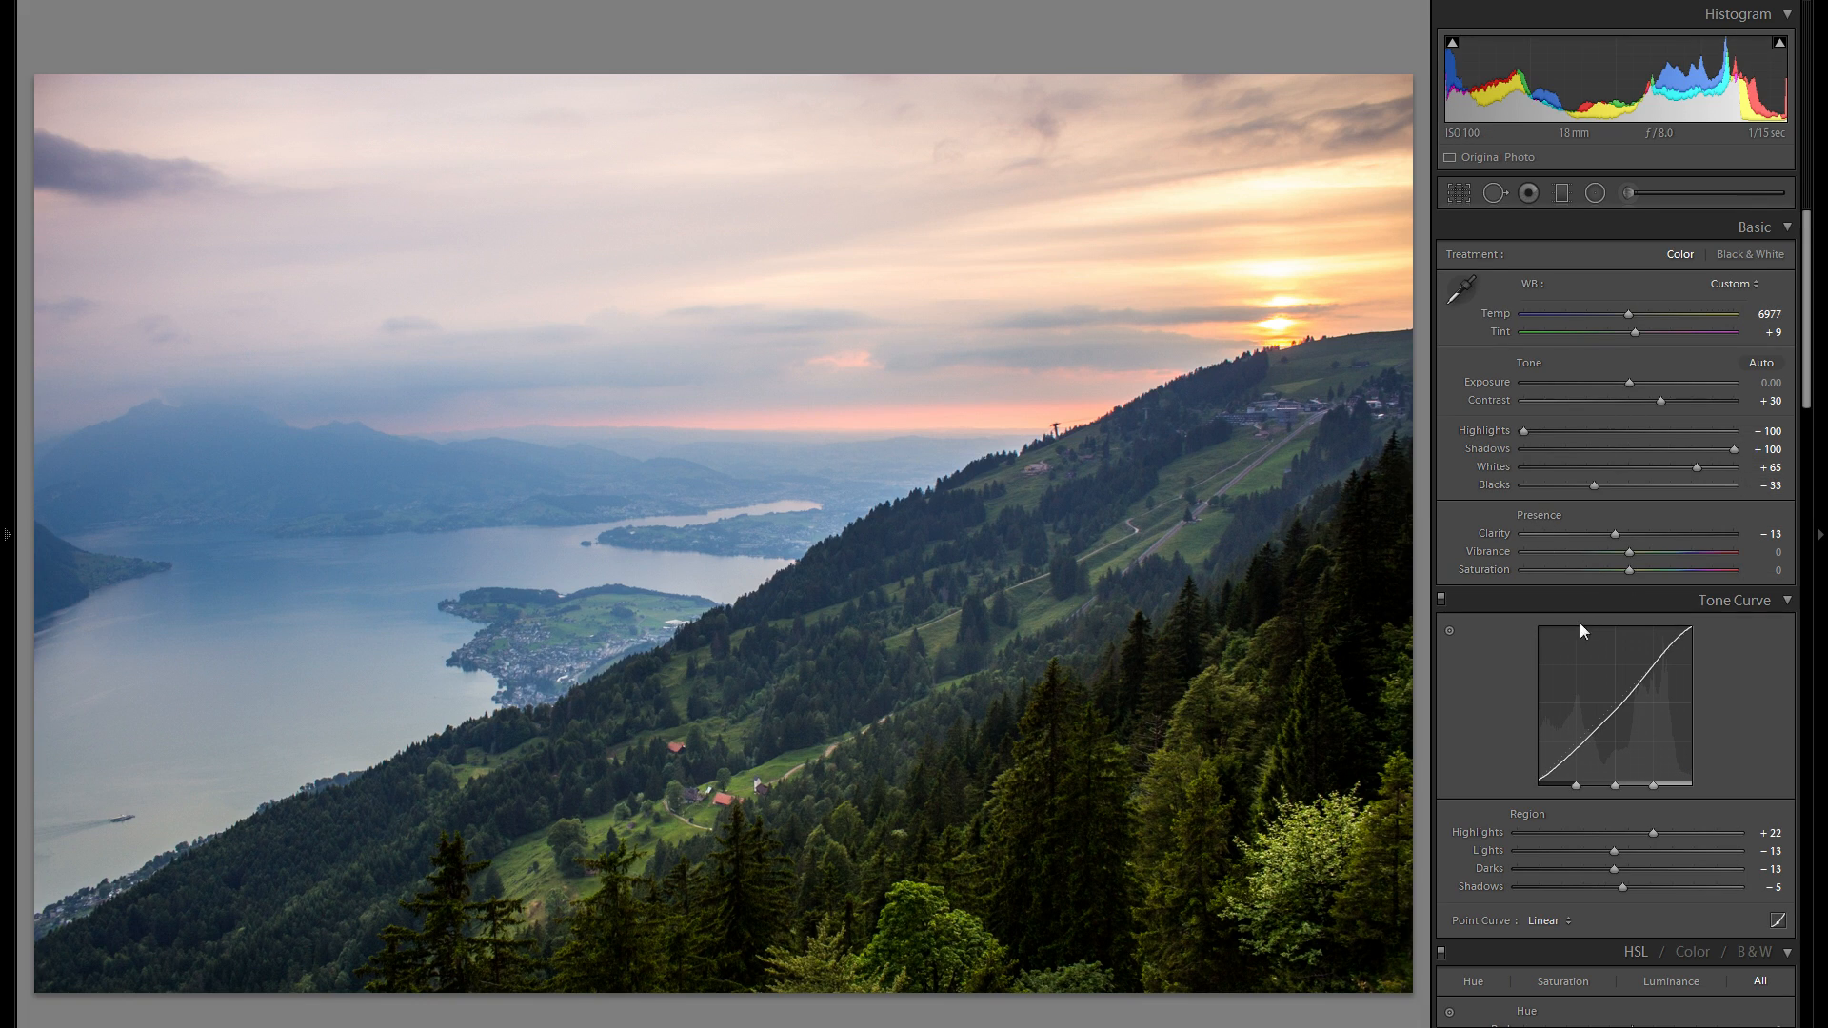
scroll(1510, 614, "down", 3)
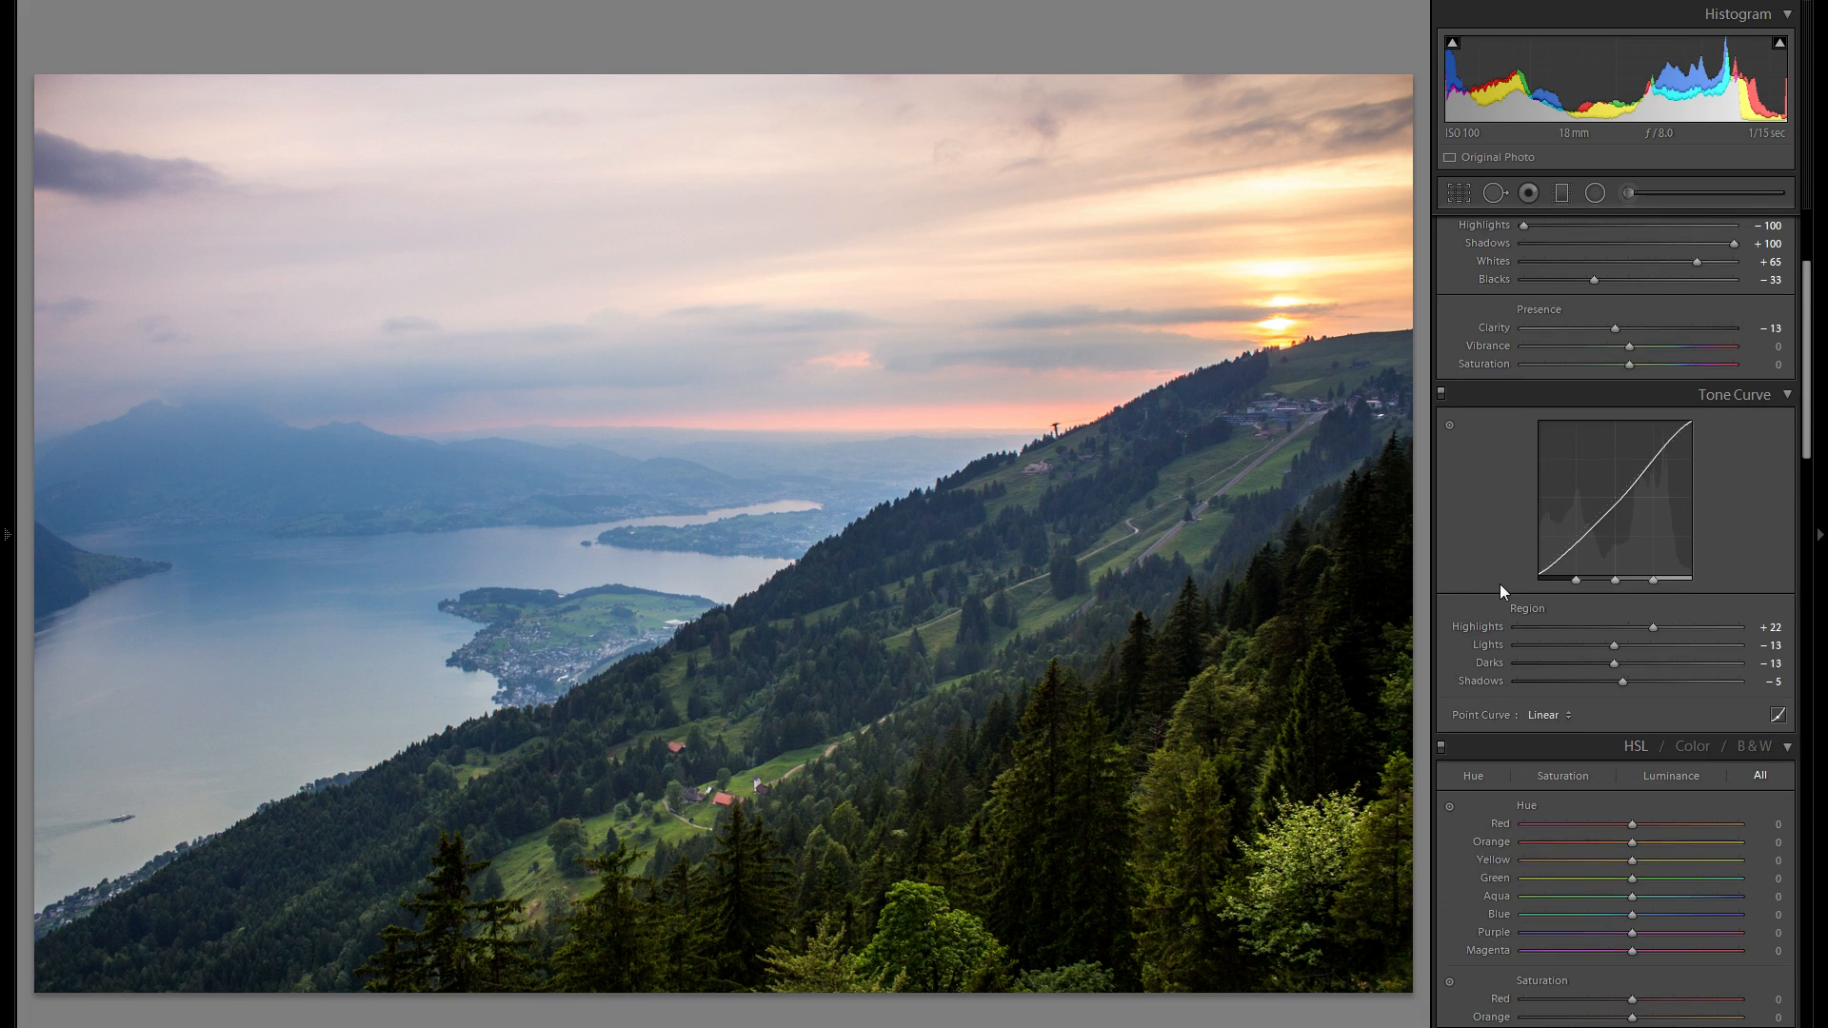
- Shift the hue of the forested slope with the Hue targeted adjustment tool, setting Green to −6 and Aqua to −14
scroll(1497, 584, "down", 3)
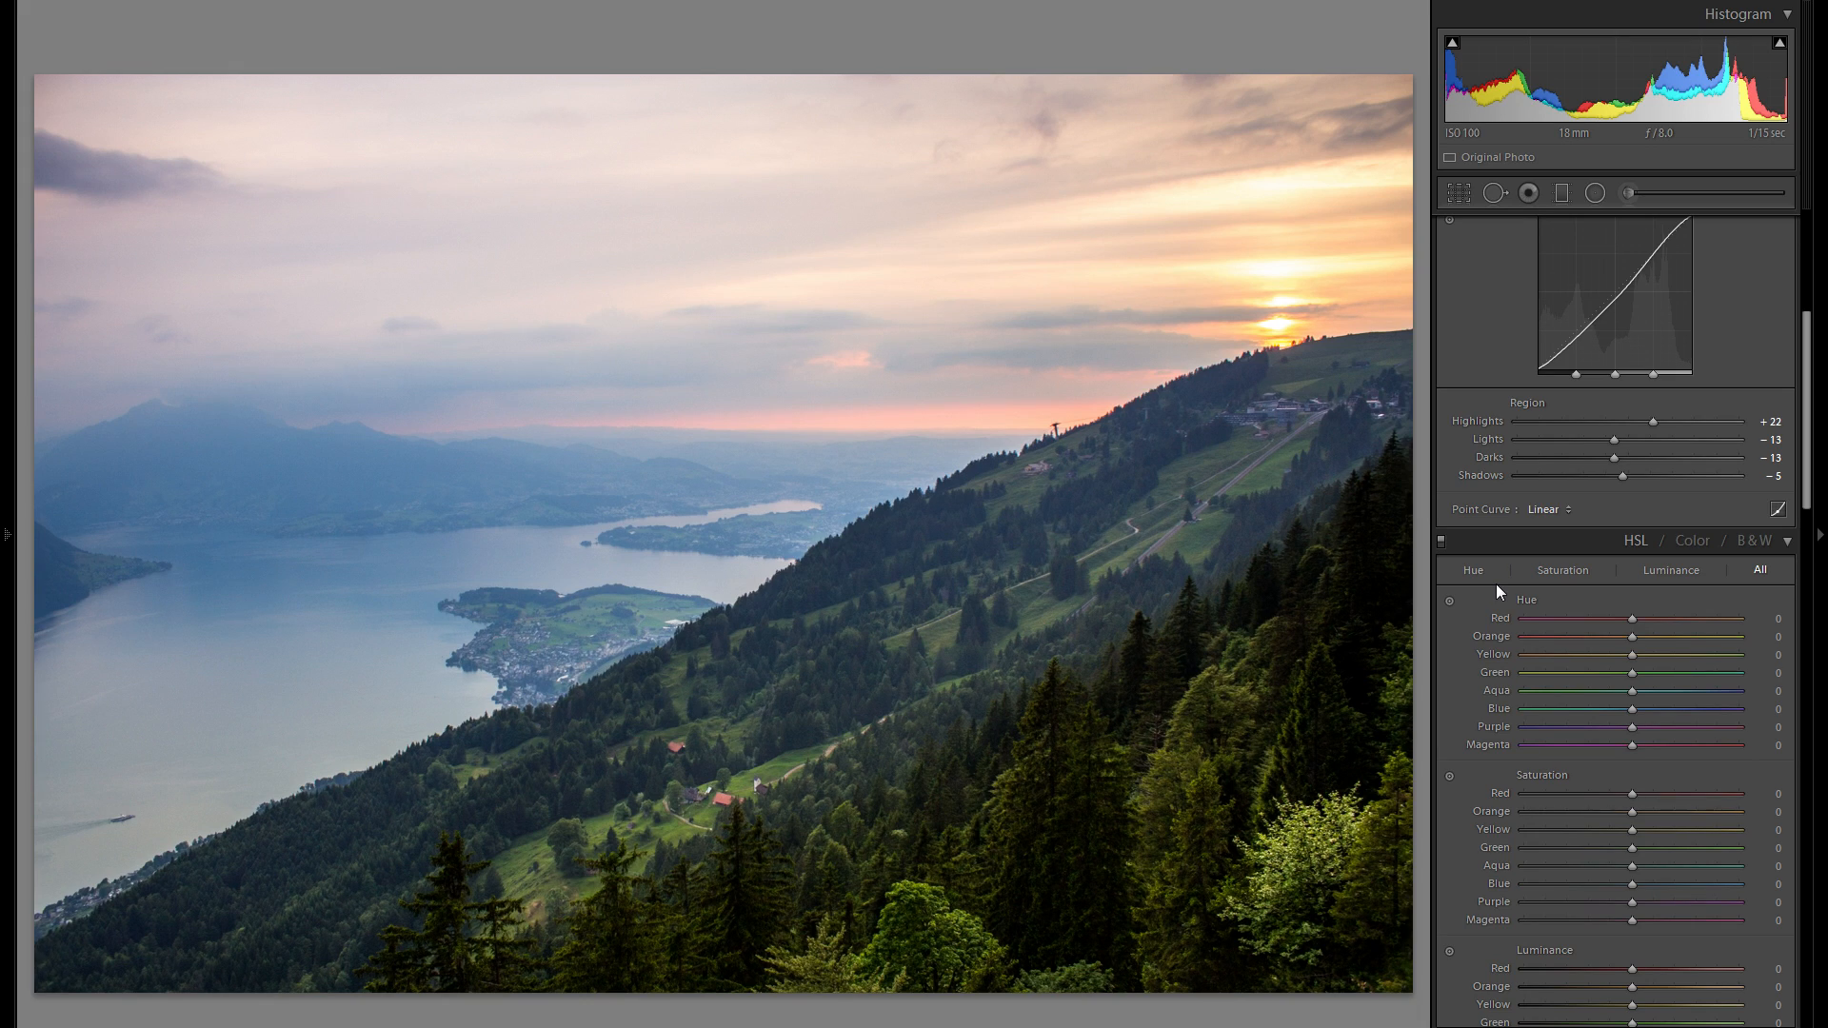
scroll(1517, 619, "down", 3)
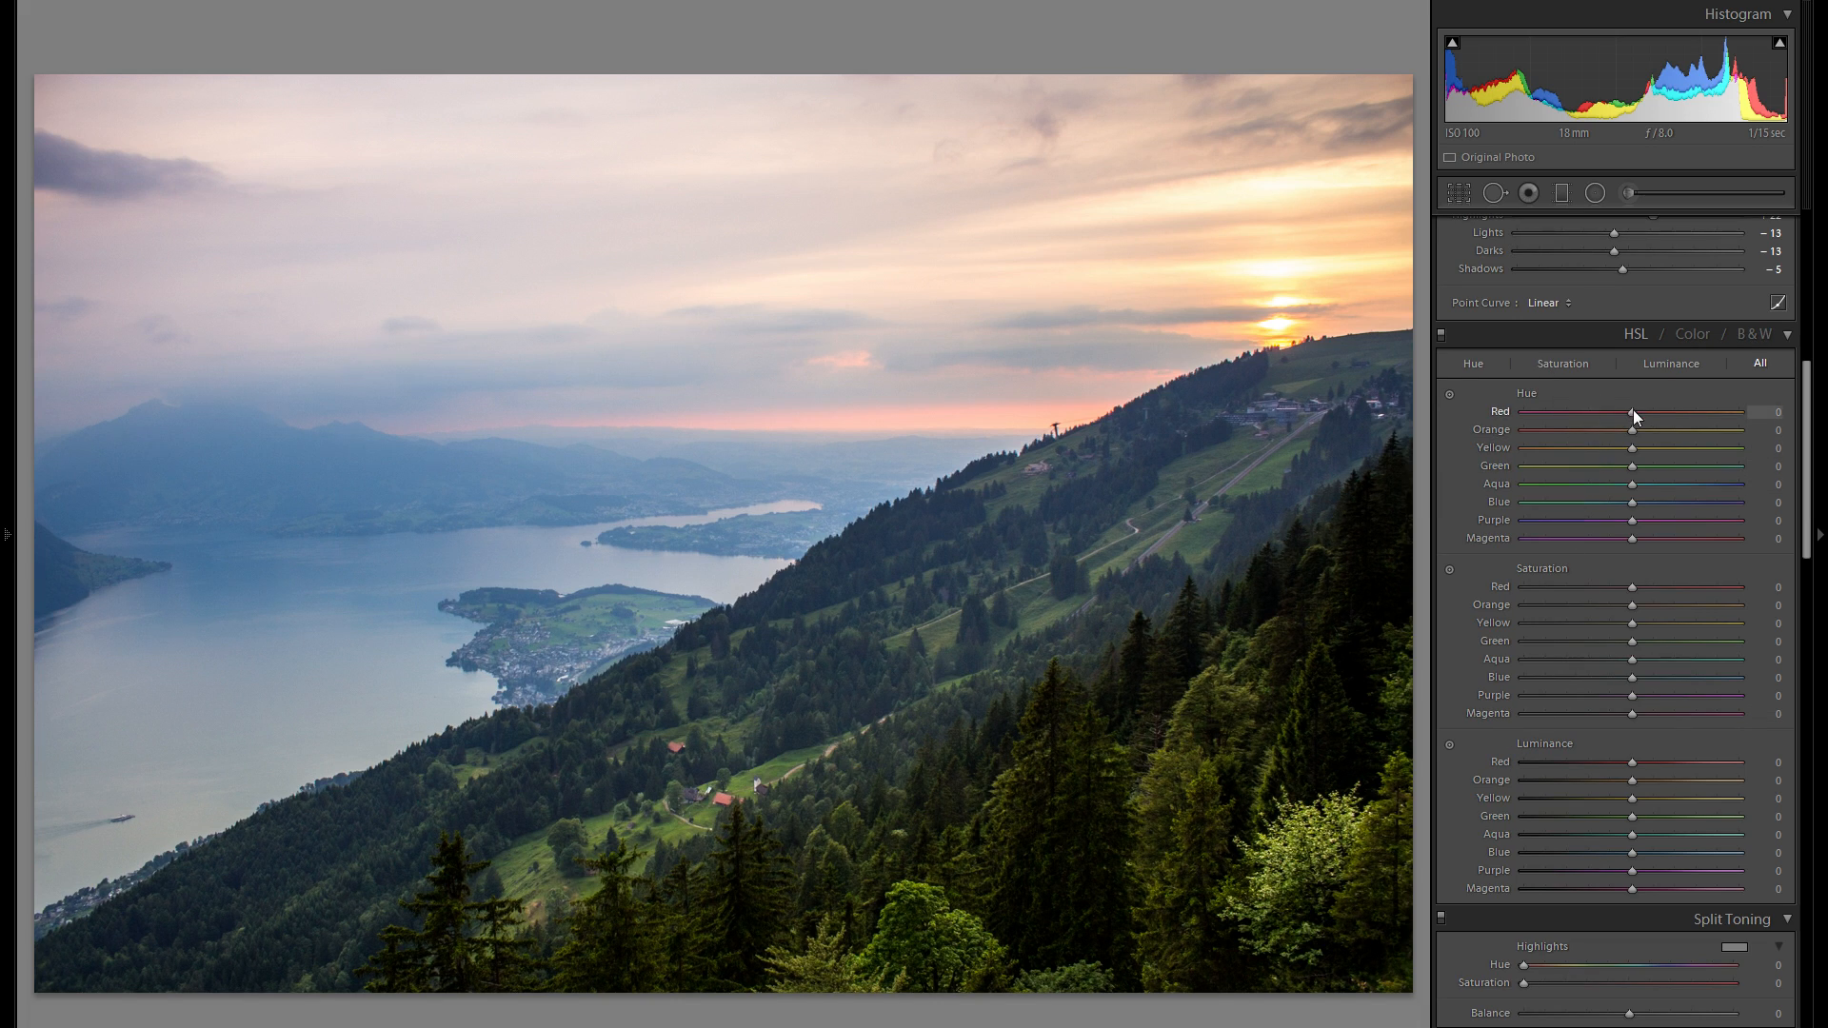
double_click(1504, 411)
left_click(1451, 394)
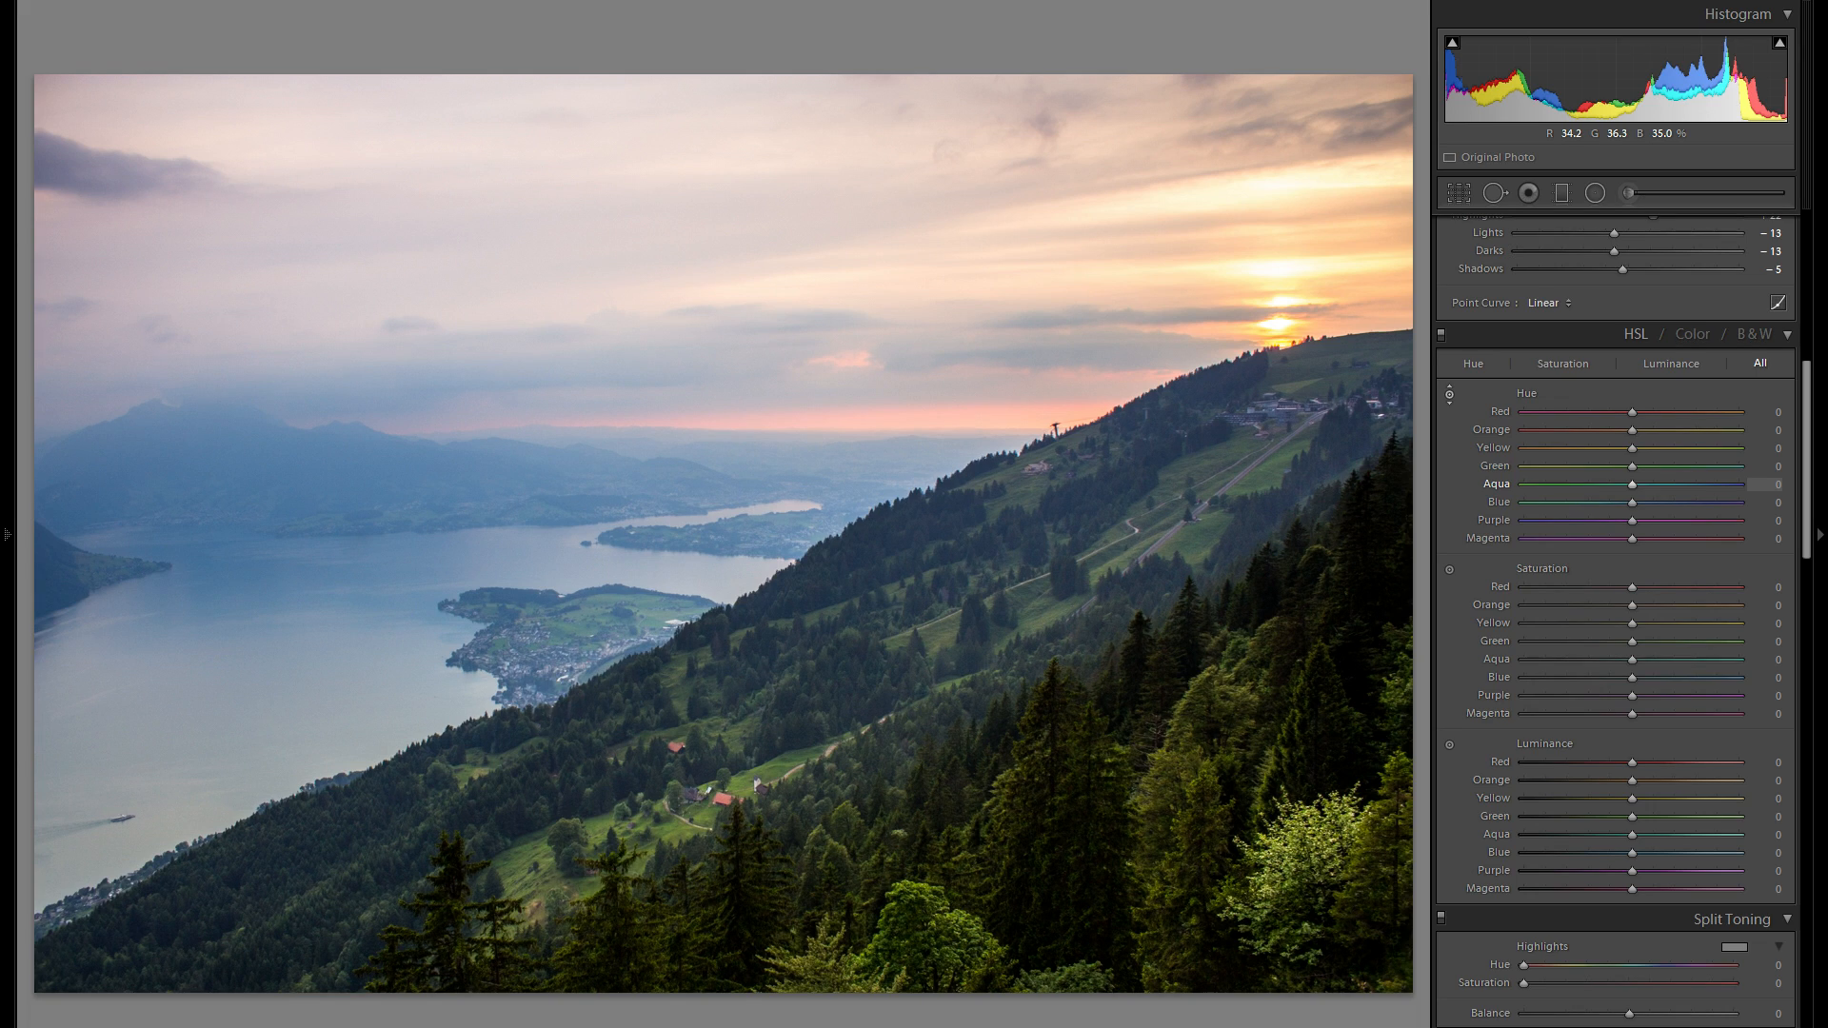
left_click_drag(914, 591, 914, 601)
left_click_drag(895, 572, 895, 524)
left_click_drag(895, 538, 895, 566)
mouse_move(432, 563)
left_mouse_down()
mouse_move(432, 610)
mouse_move(432, 538)
mouse_move(432, 563)
left_mouse_up()
- Shift the sunset sky's hue with the targeted adjustment tool, setting Red to −1, Orange to −3 and Yellow to −2
mouse_move(1261, 323)
left_mouse_down()
mouse_move(1261, 348)
mouse_move(1261, 306)
mouse_move(1261, 326)
left_mouse_up()
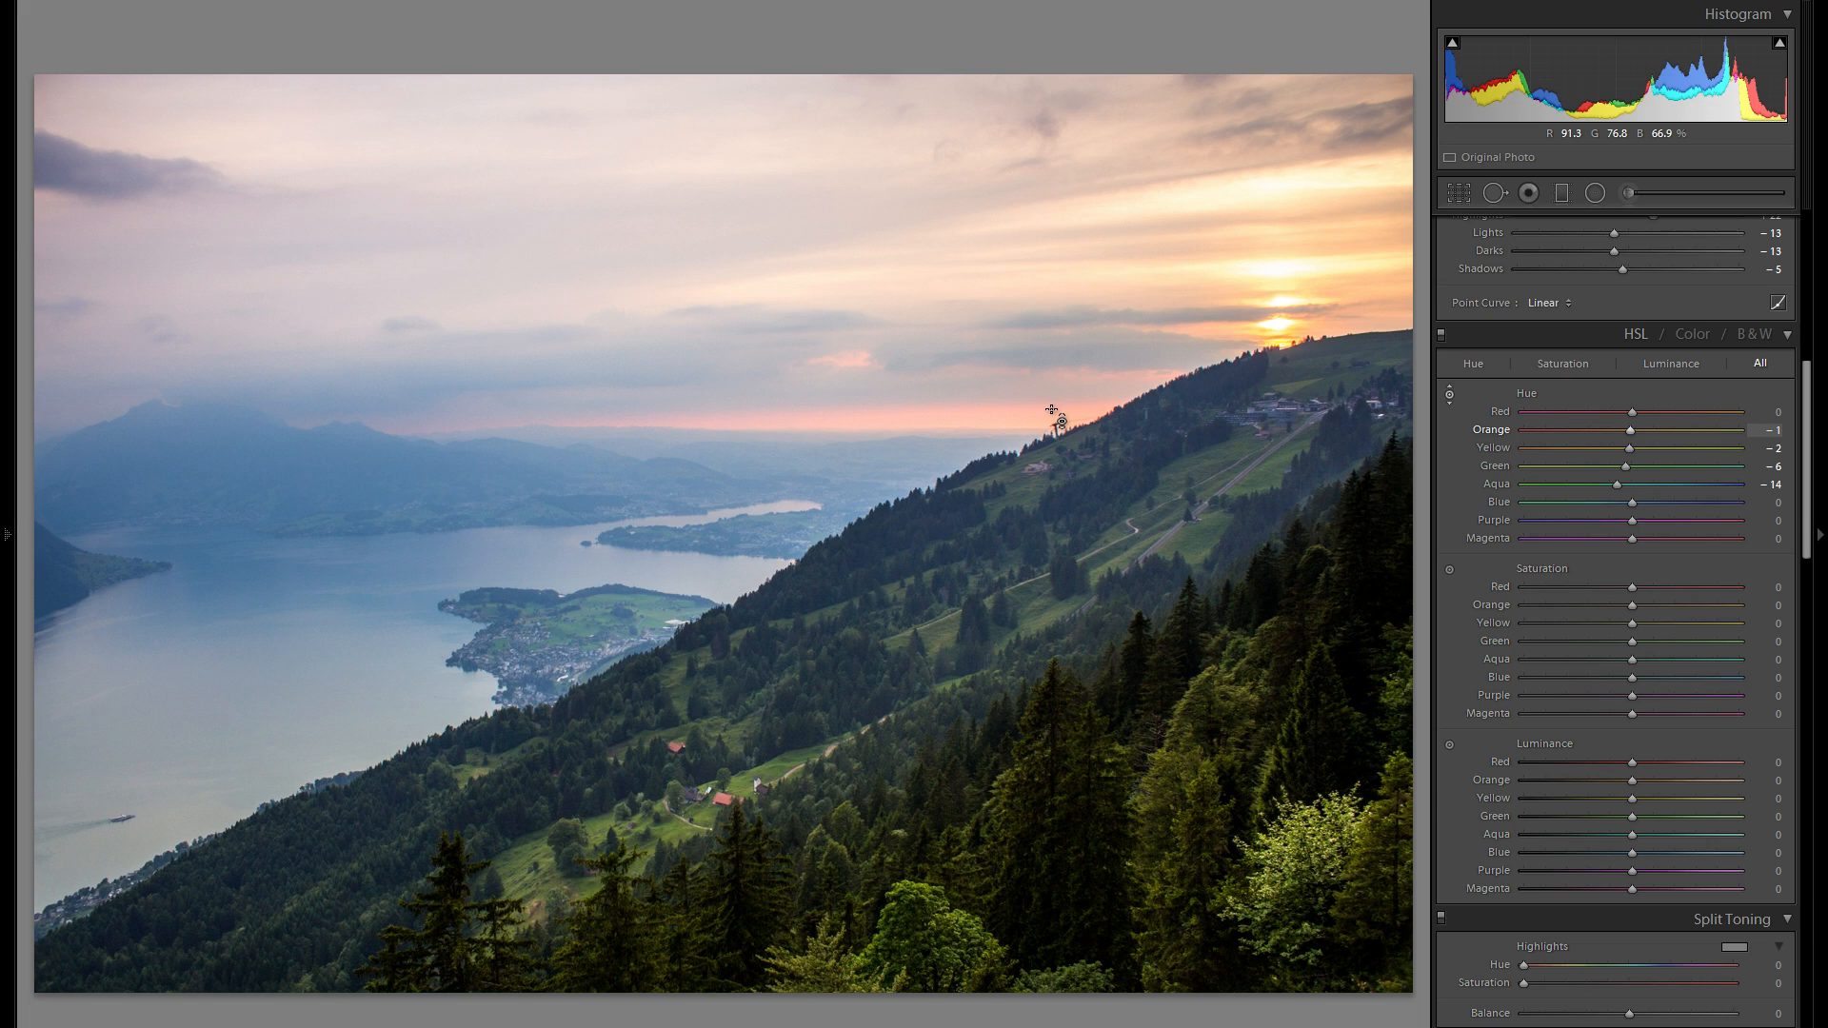
left_click_drag(996, 410, 995, 411)
left_click(1452, 393)
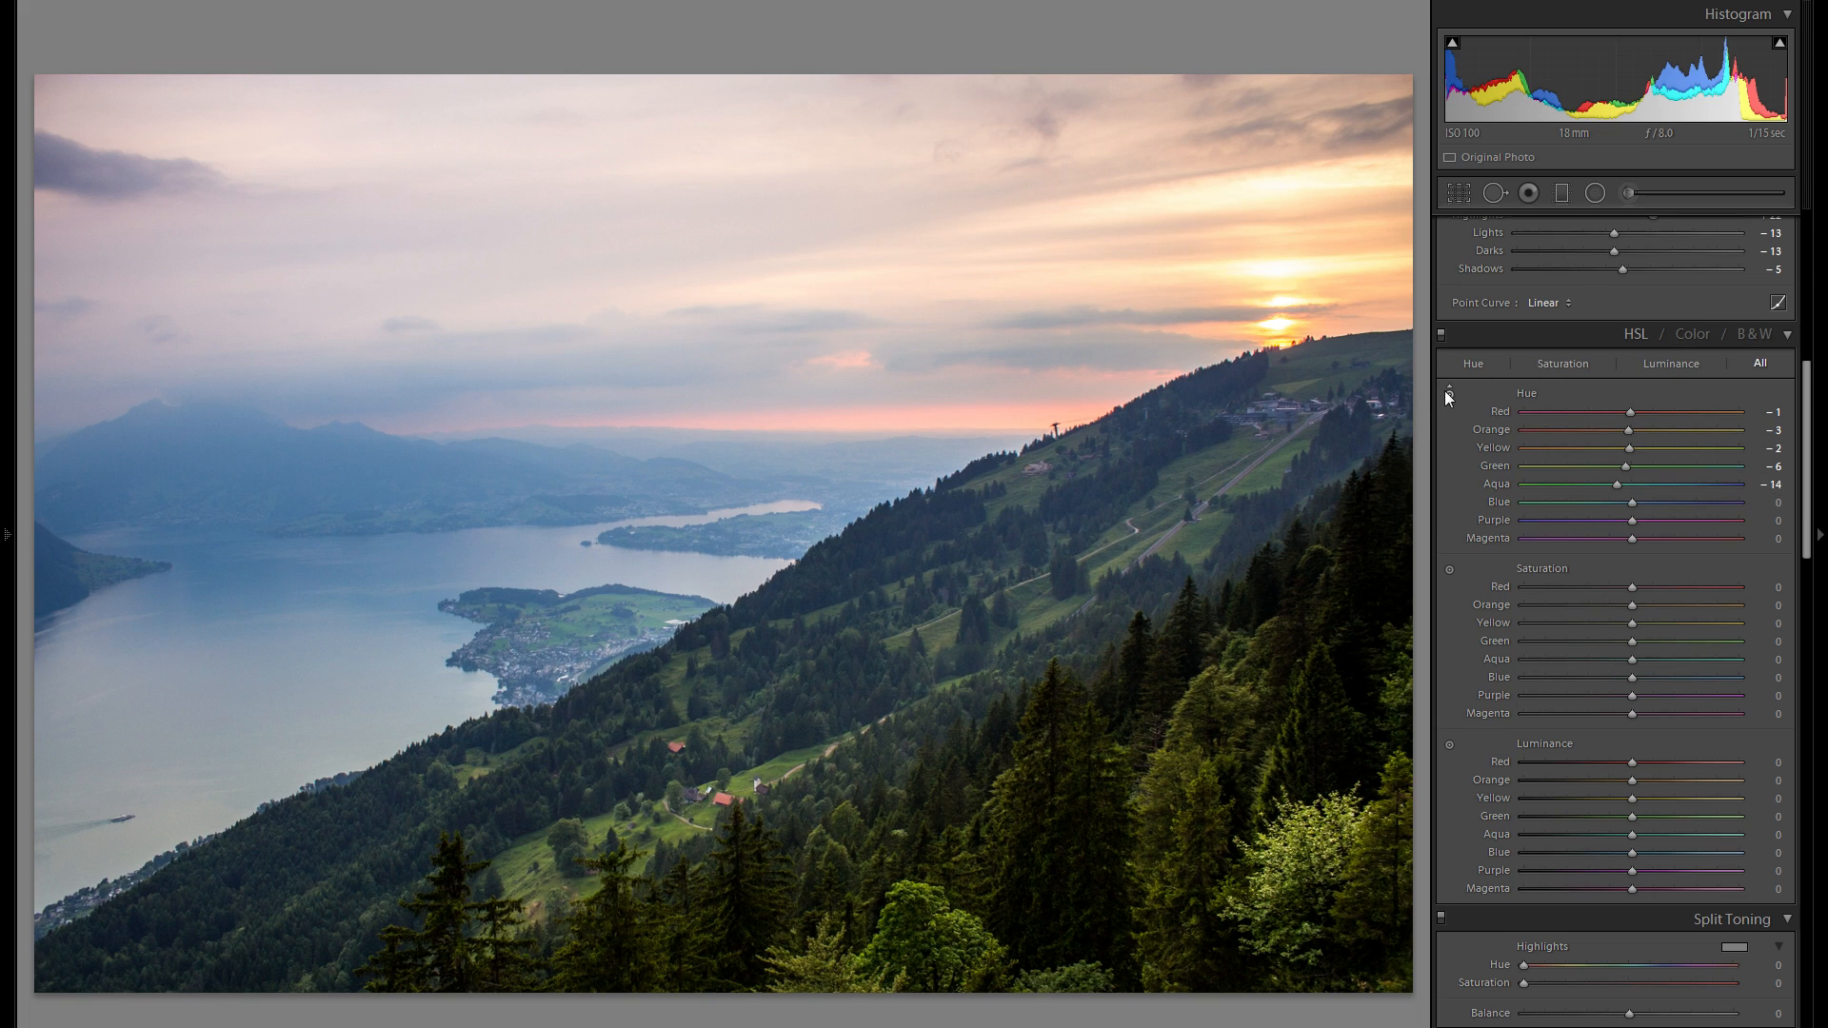
- Adjust Saturation by targeting the slope, lake and sun: Green +9, Aqua +18, Blue +7, Orange −6 and Yellow −3
left_click(1448, 569)
mouse_move(1087, 605)
left_mouse_down()
mouse_move(1088, 626)
mouse_move(1087, 569)
mouse_move(1087, 588)
left_mouse_up()
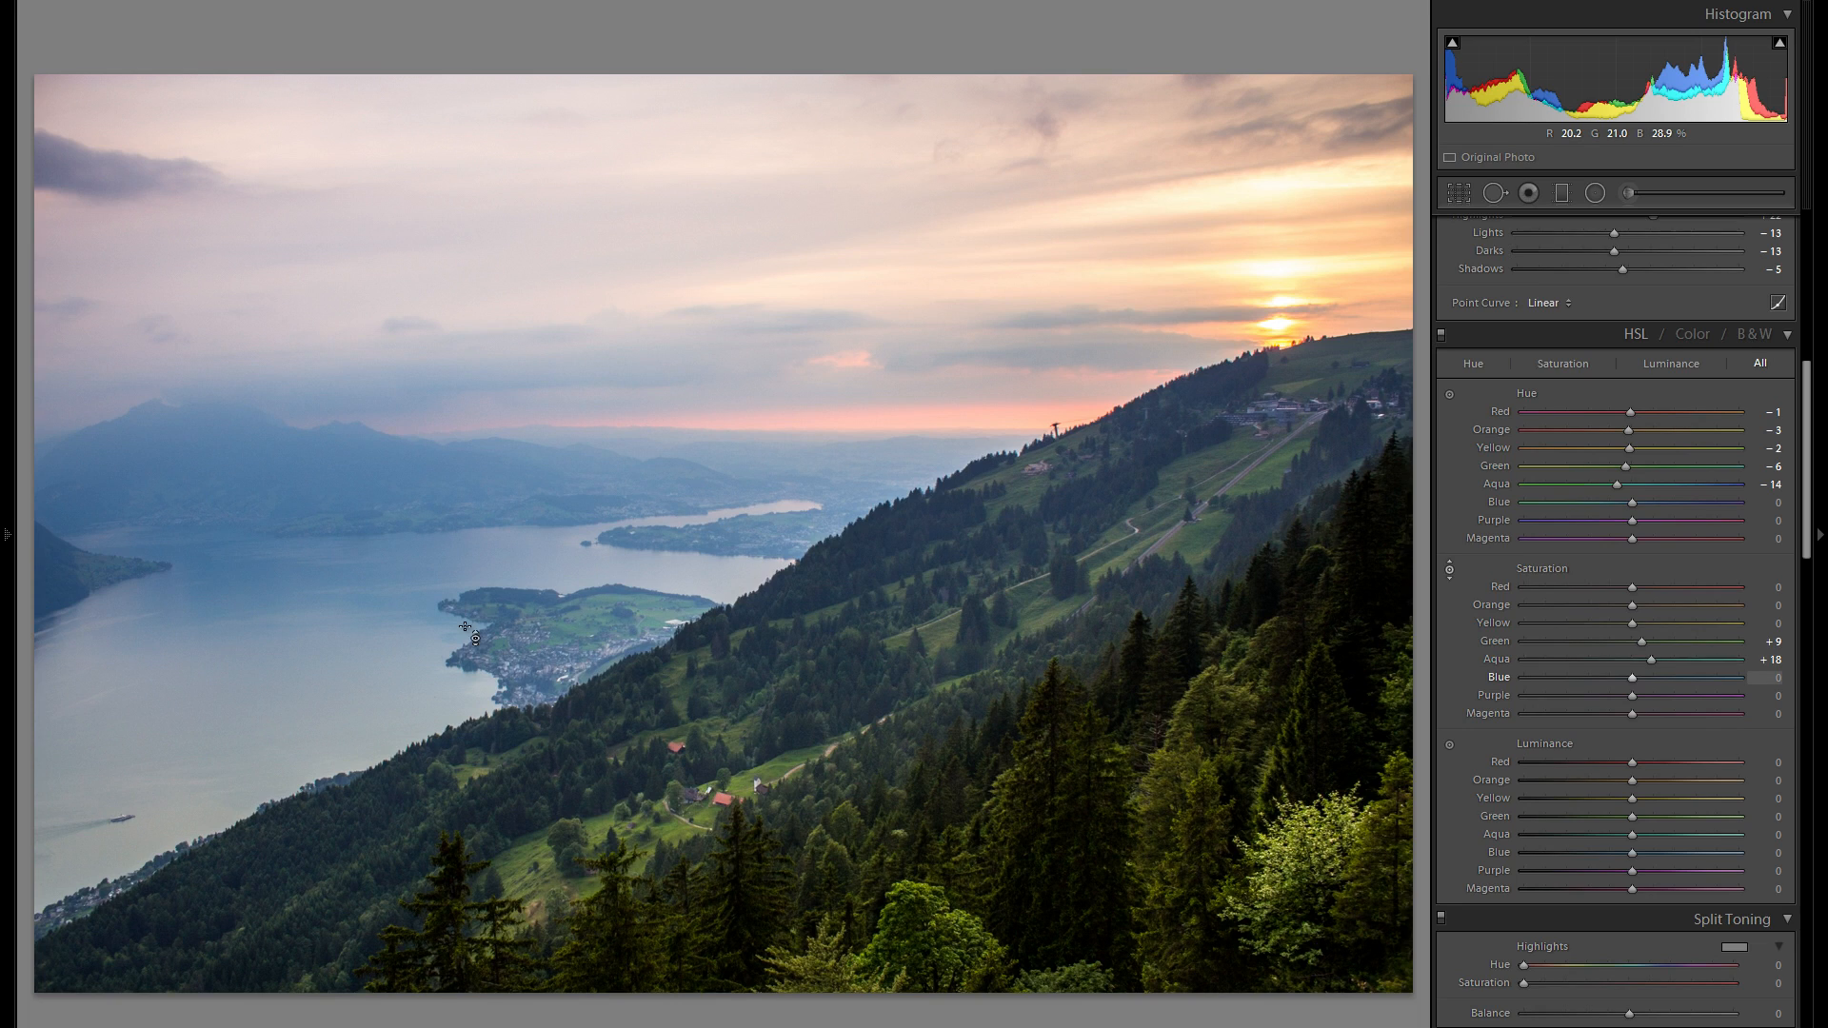
mouse_move(375, 565)
left_mouse_down()
mouse_move(375, 537)
mouse_move(375, 559)
left_mouse_up()
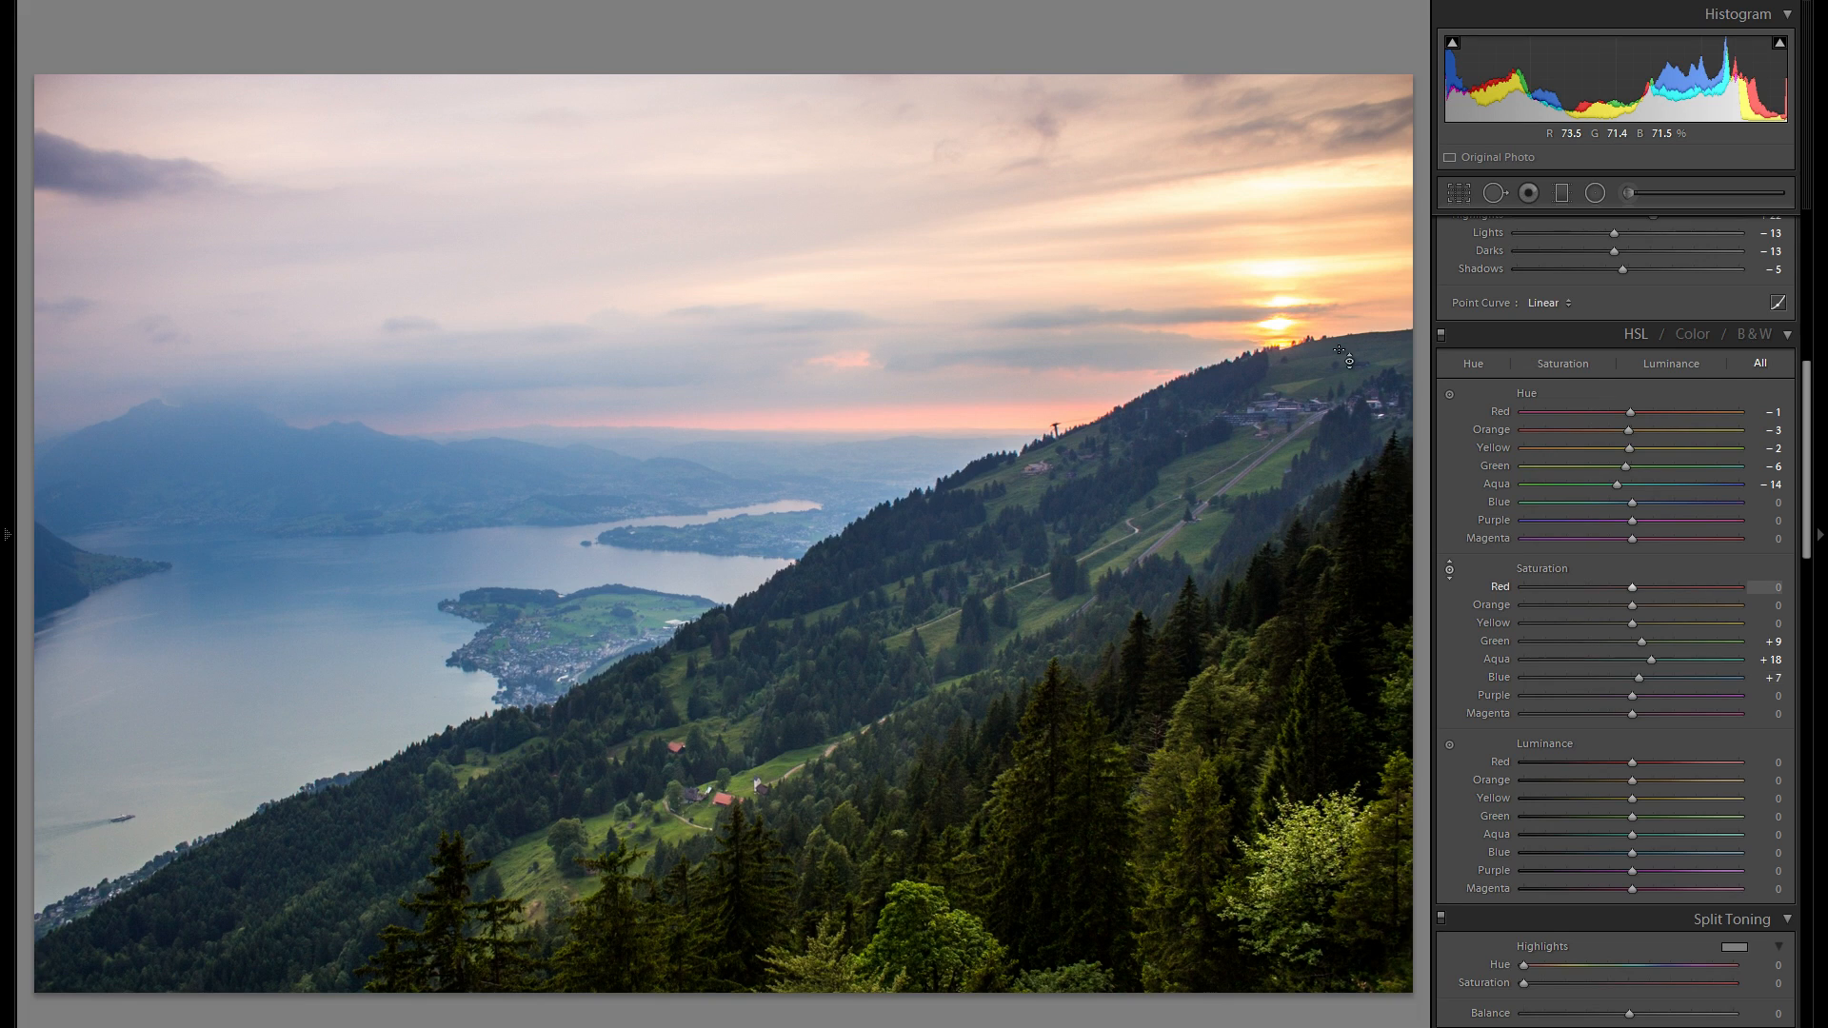
left_click_drag(1253, 337, 1253, 343)
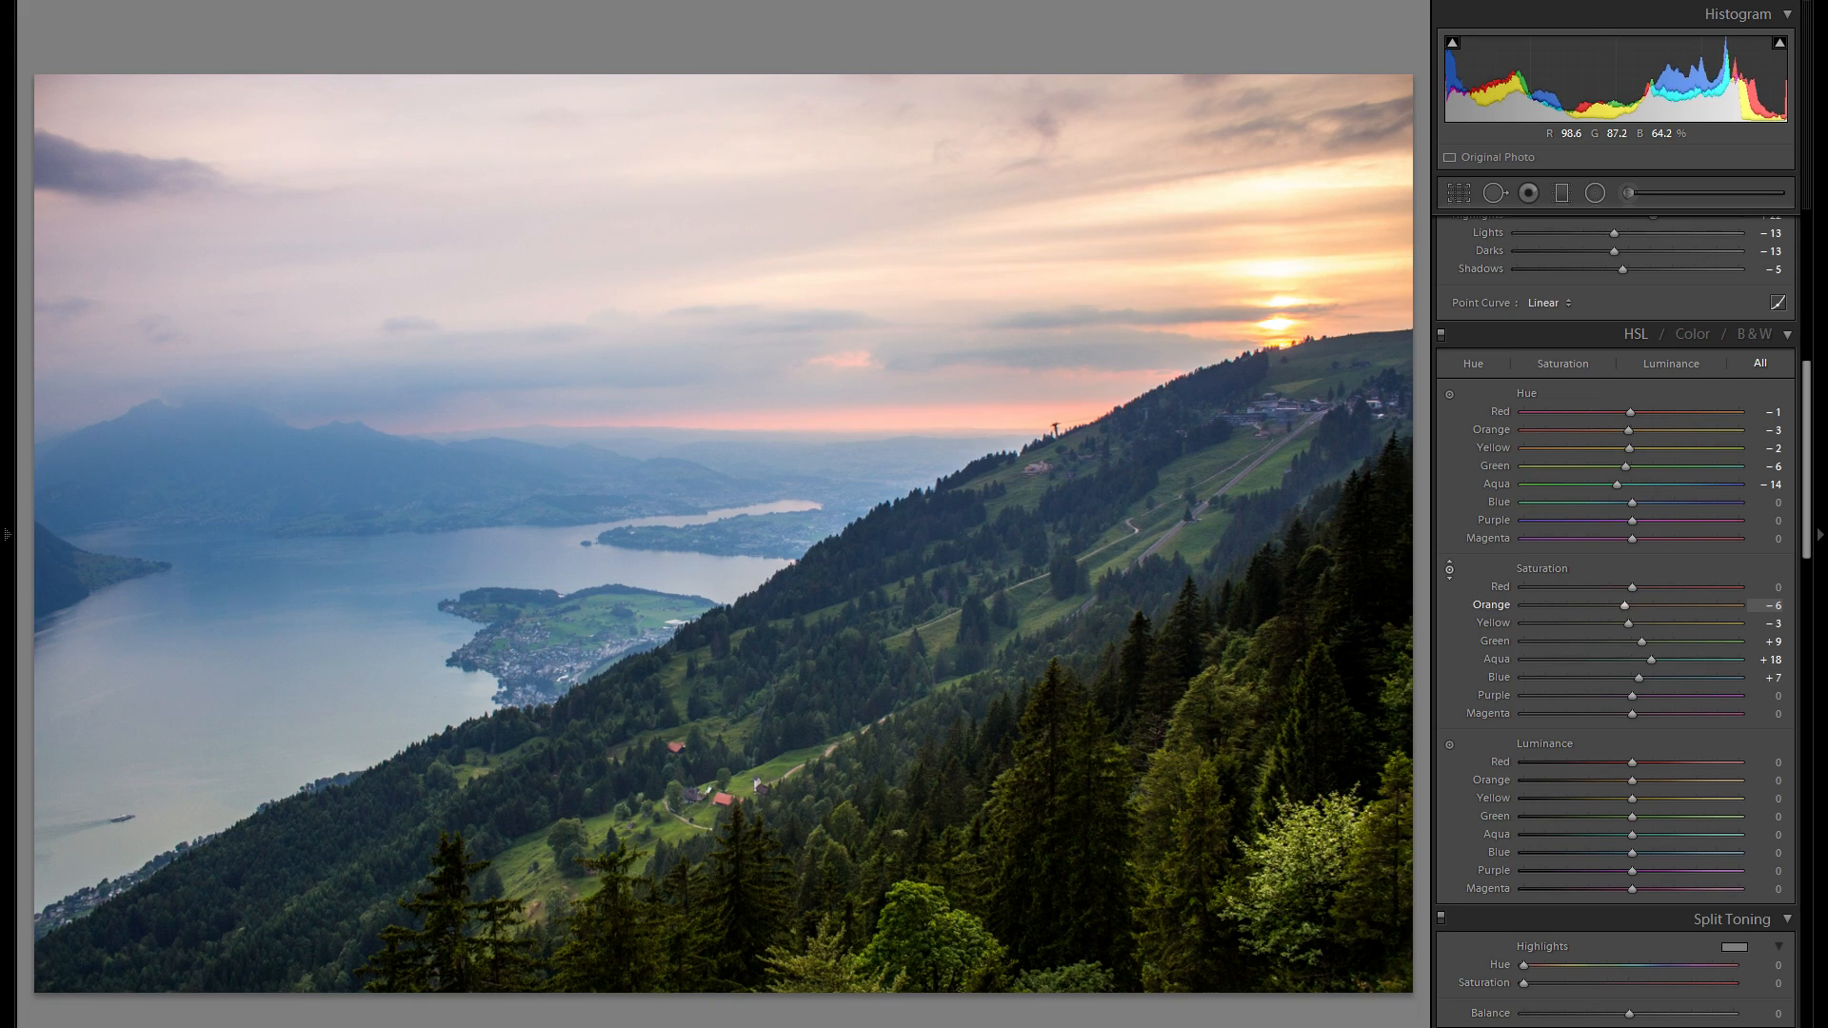
- Adjust Luminance by targeting the slope, distant haze and sun, setting Aqua to +7, Blue to +8 and Orange to +6
left_click(1449, 742)
mouse_move(1159, 520)
left_mouse_down()
mouse_move(1159, 536)
mouse_move(1159, 484)
mouse_move(1159, 531)
mouse_move(1159, 506)
left_mouse_up()
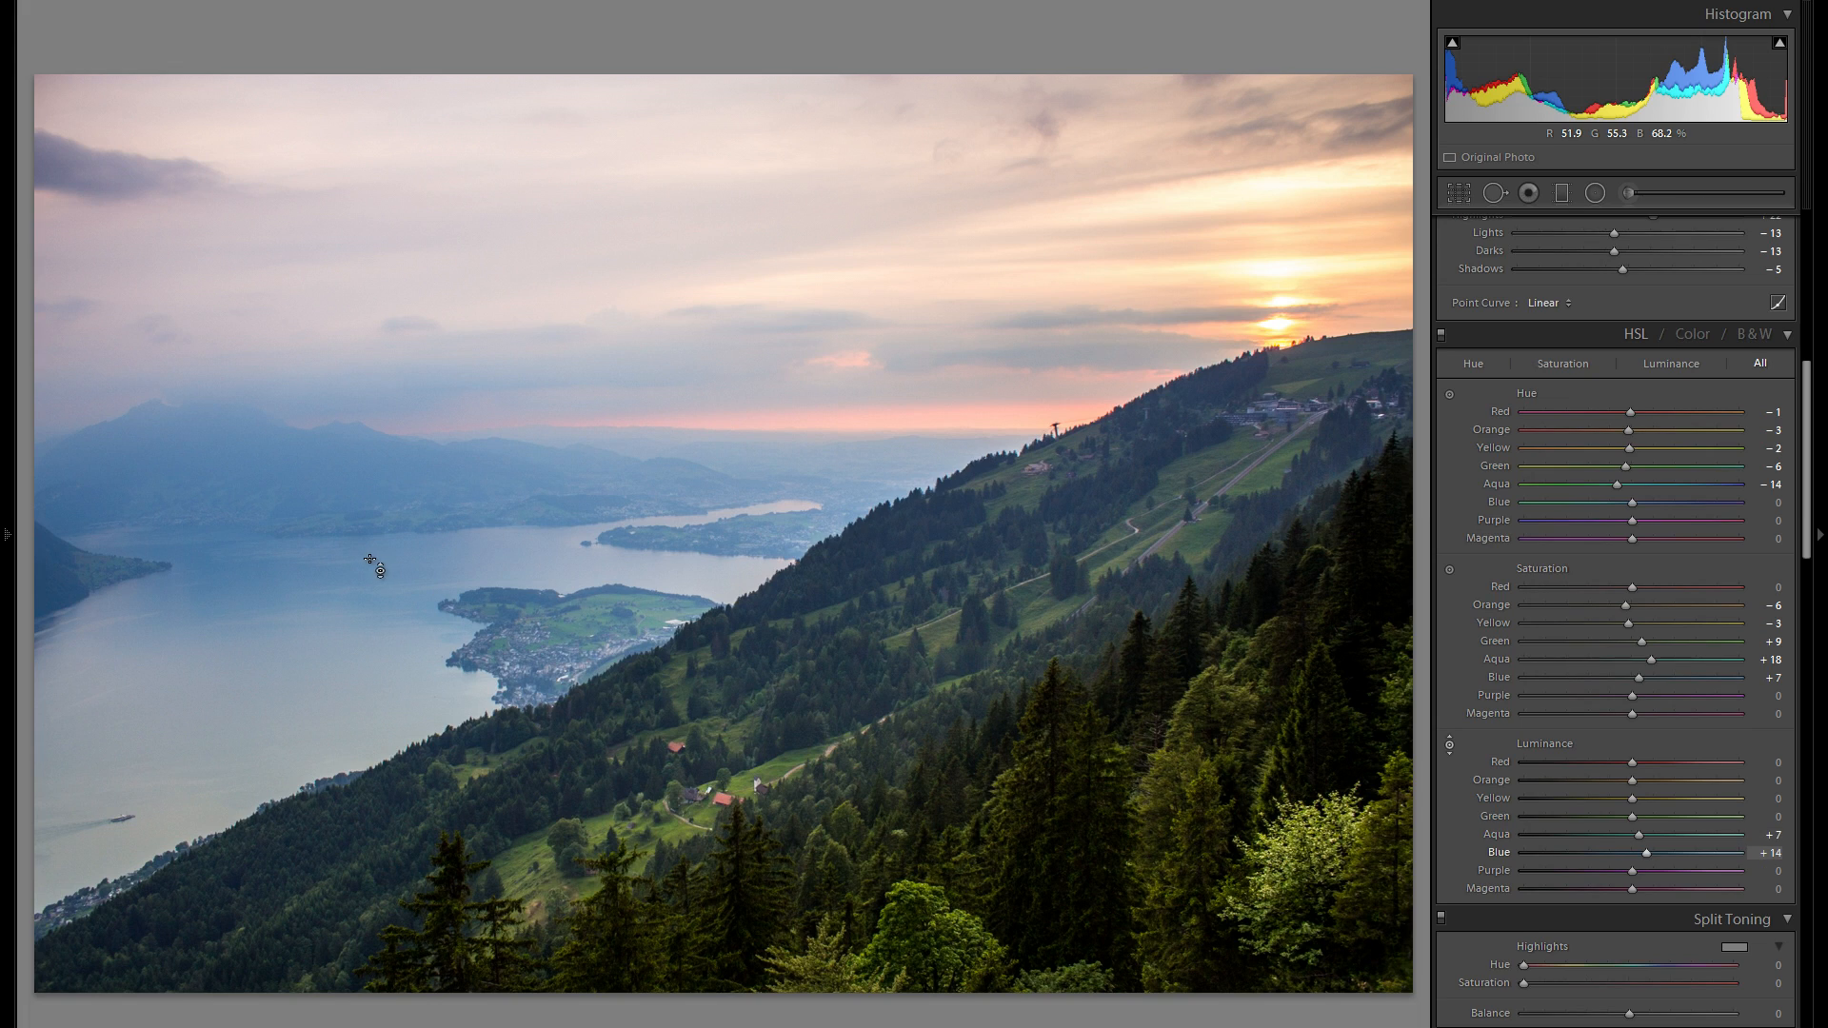
left_click_drag(571, 457, 571, 465)
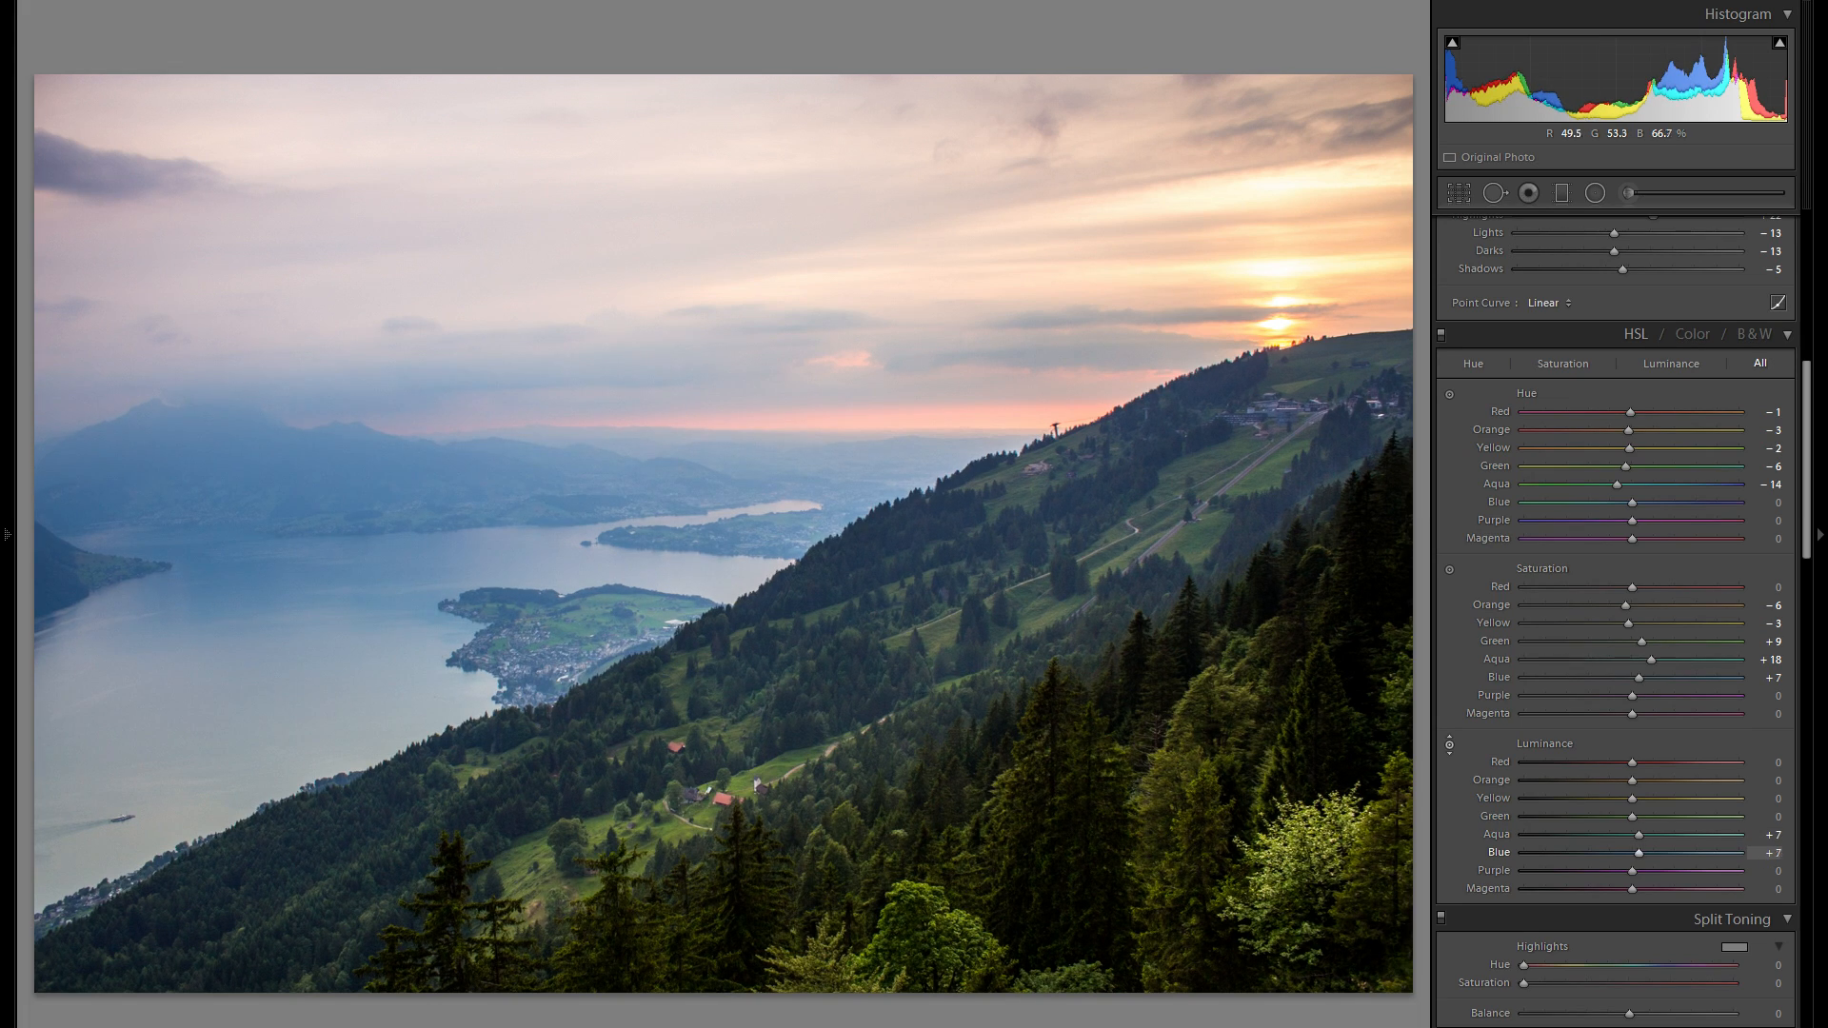
left_click_drag(1228, 328, 1228, 323)
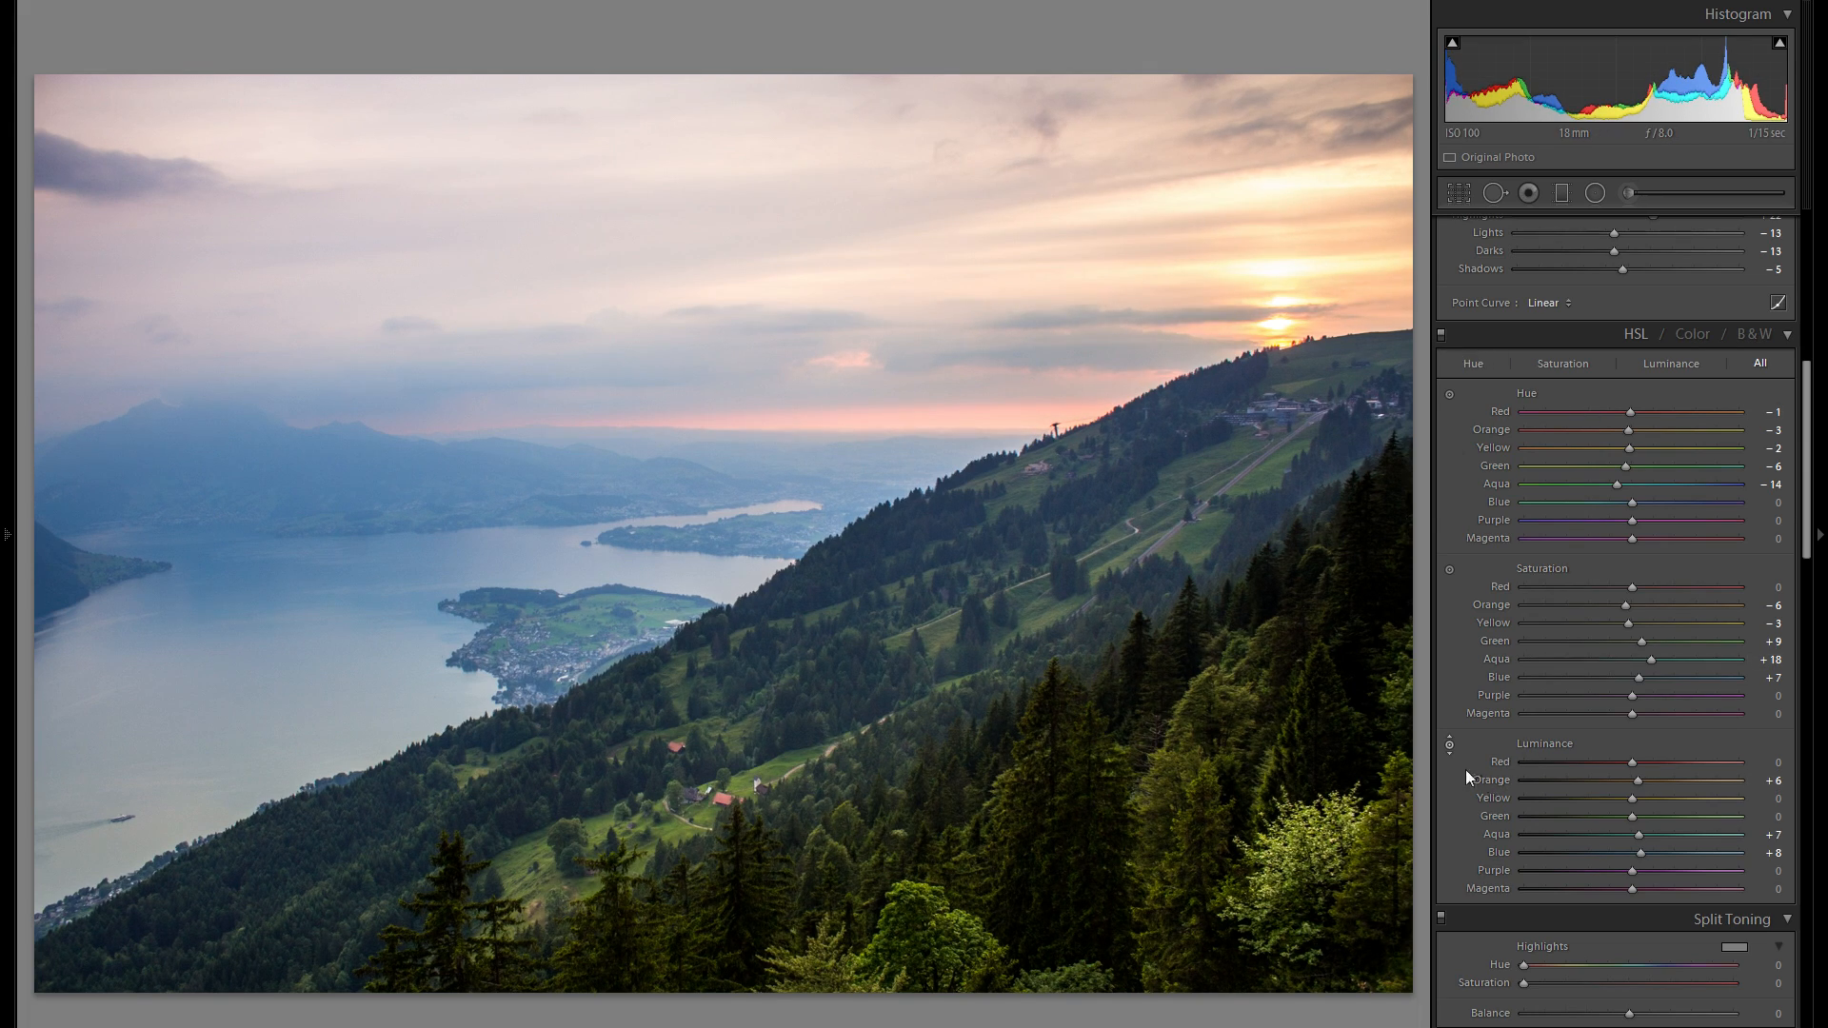
- Compare the photo with and without the HSL adjustments, and briefly inspect the lake and far shore up close
left_click(1441, 333)
left_click(1441, 333)
left_click(1442, 331)
left_click(1442, 332)
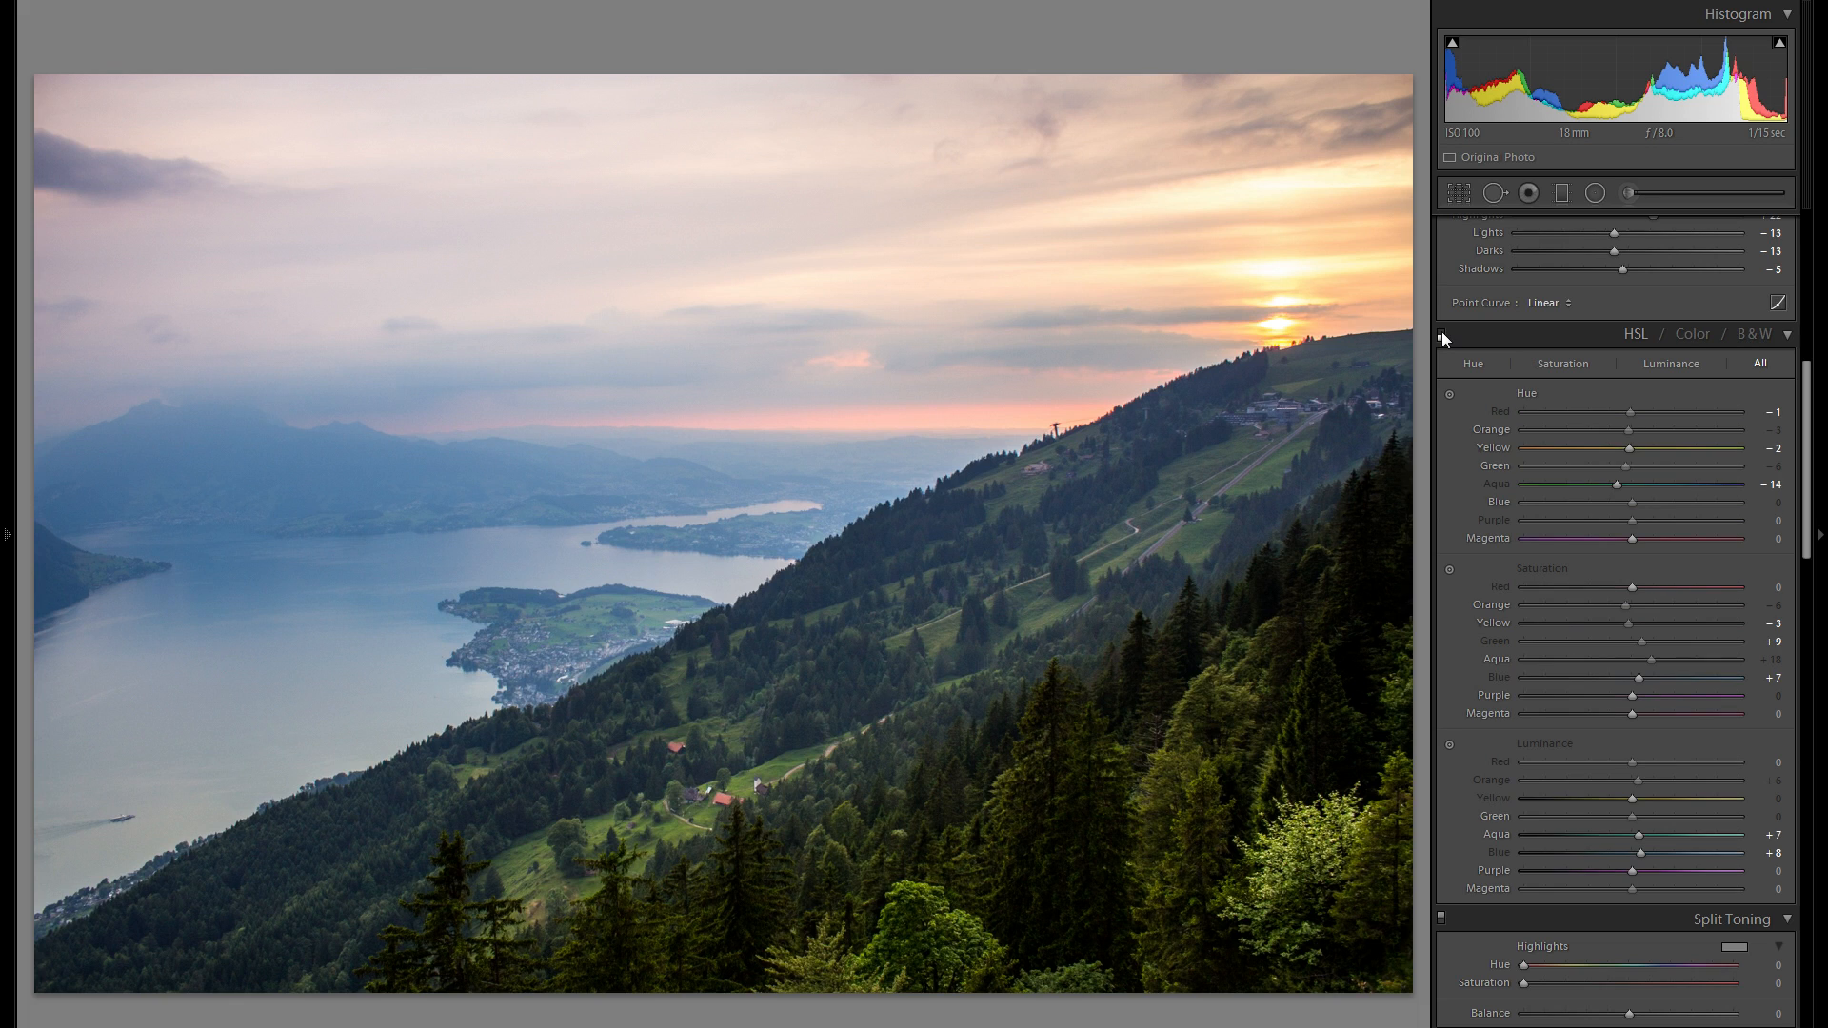
left_click(1441, 331)
left_click(1441, 332)
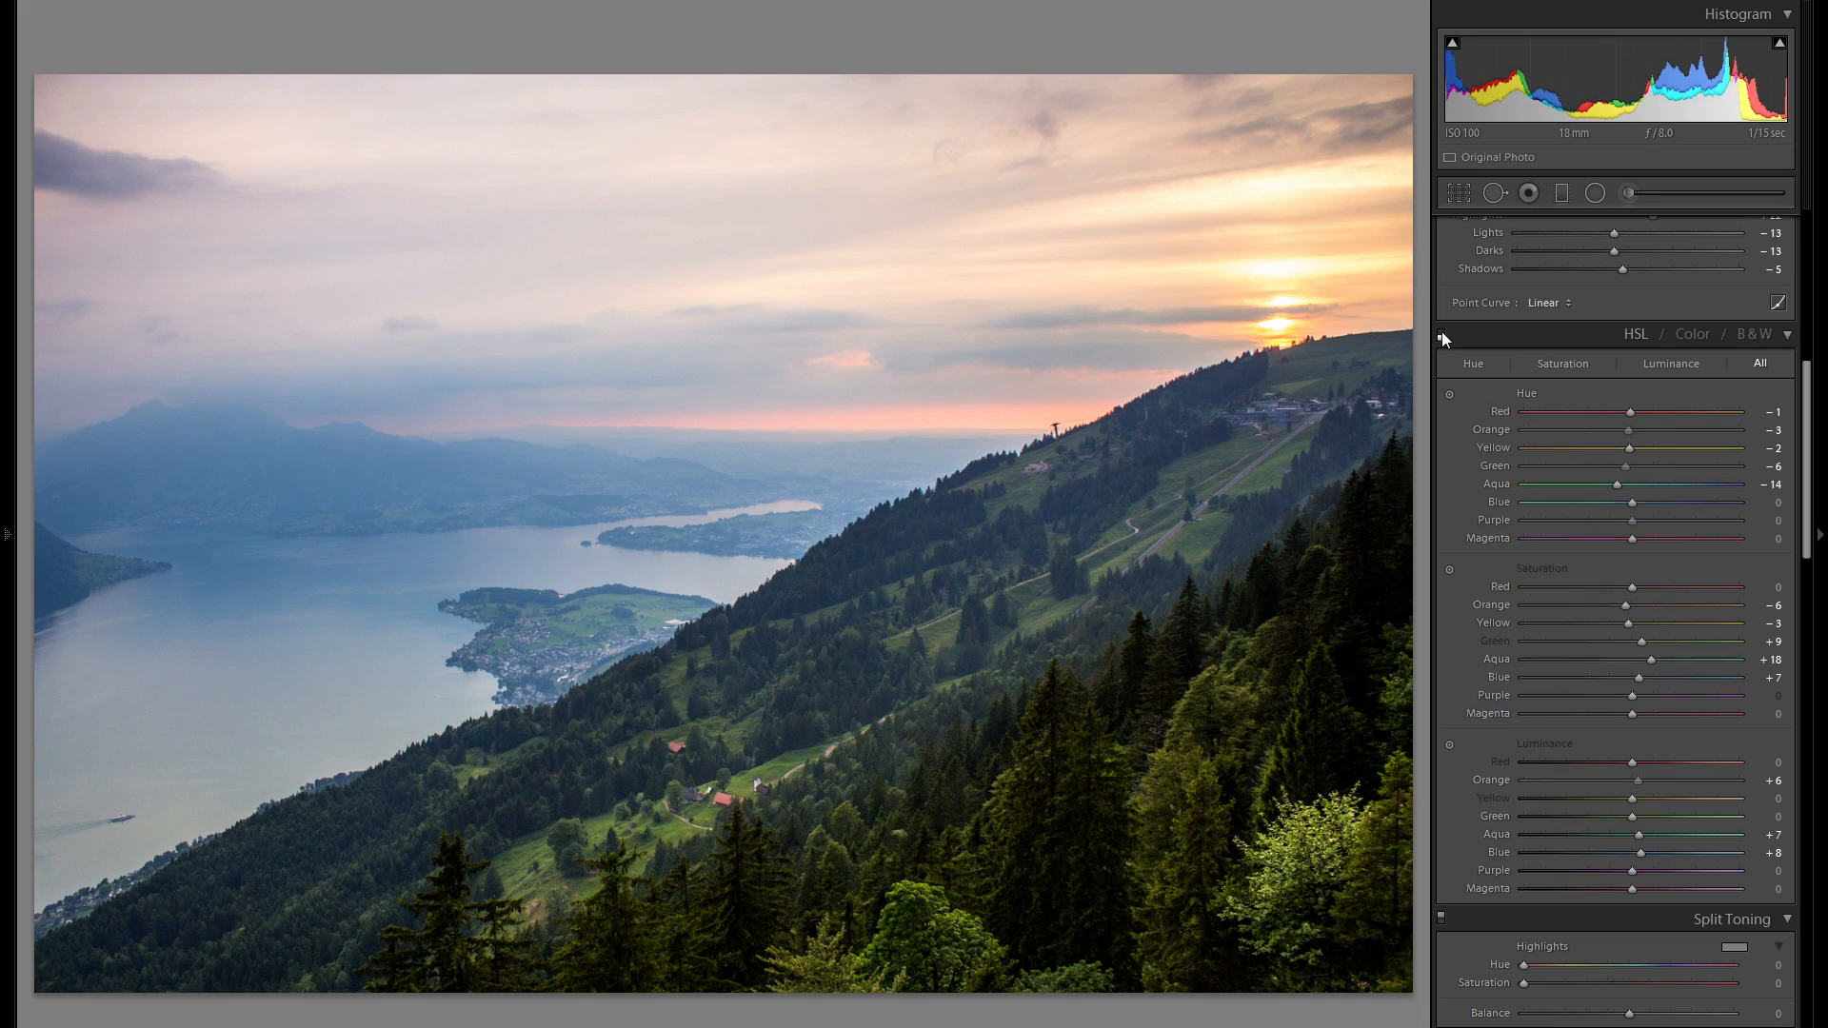
left_click(833, 614)
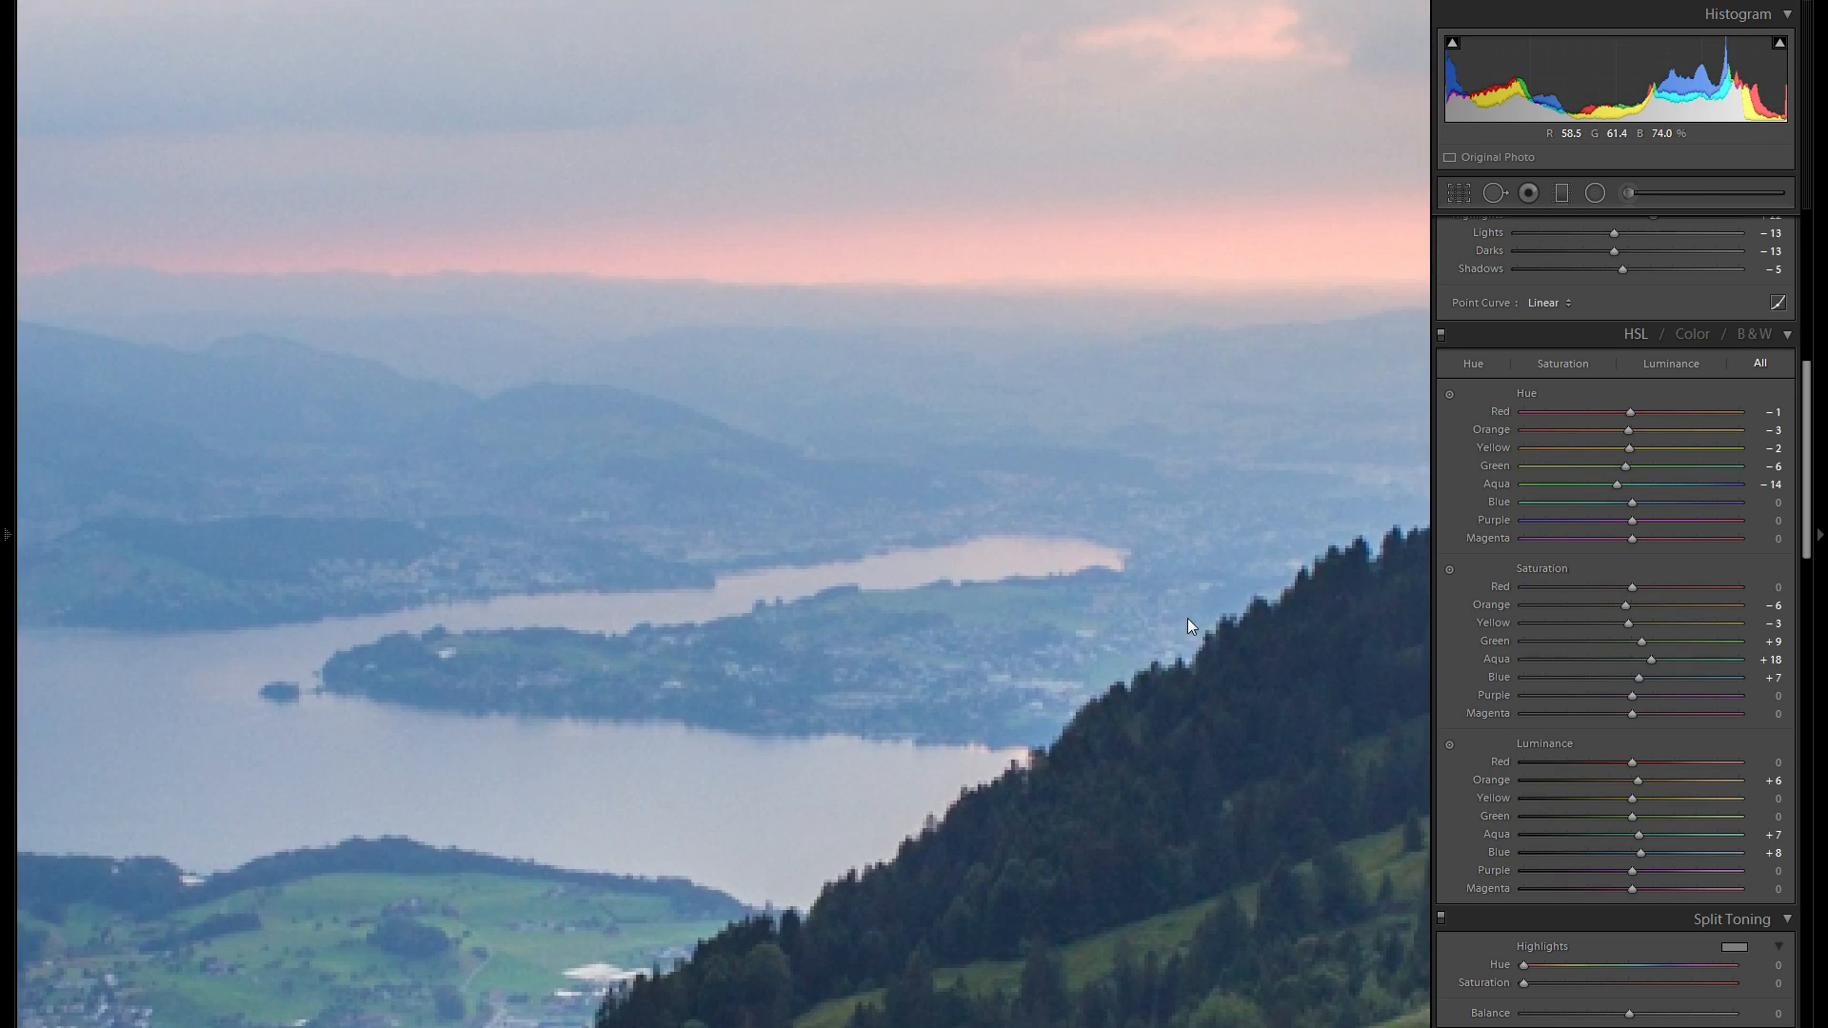
left_click(1188, 626)
left_click(1442, 334)
left_click(1442, 334)
left_click(1442, 335)
left_click(1443, 334)
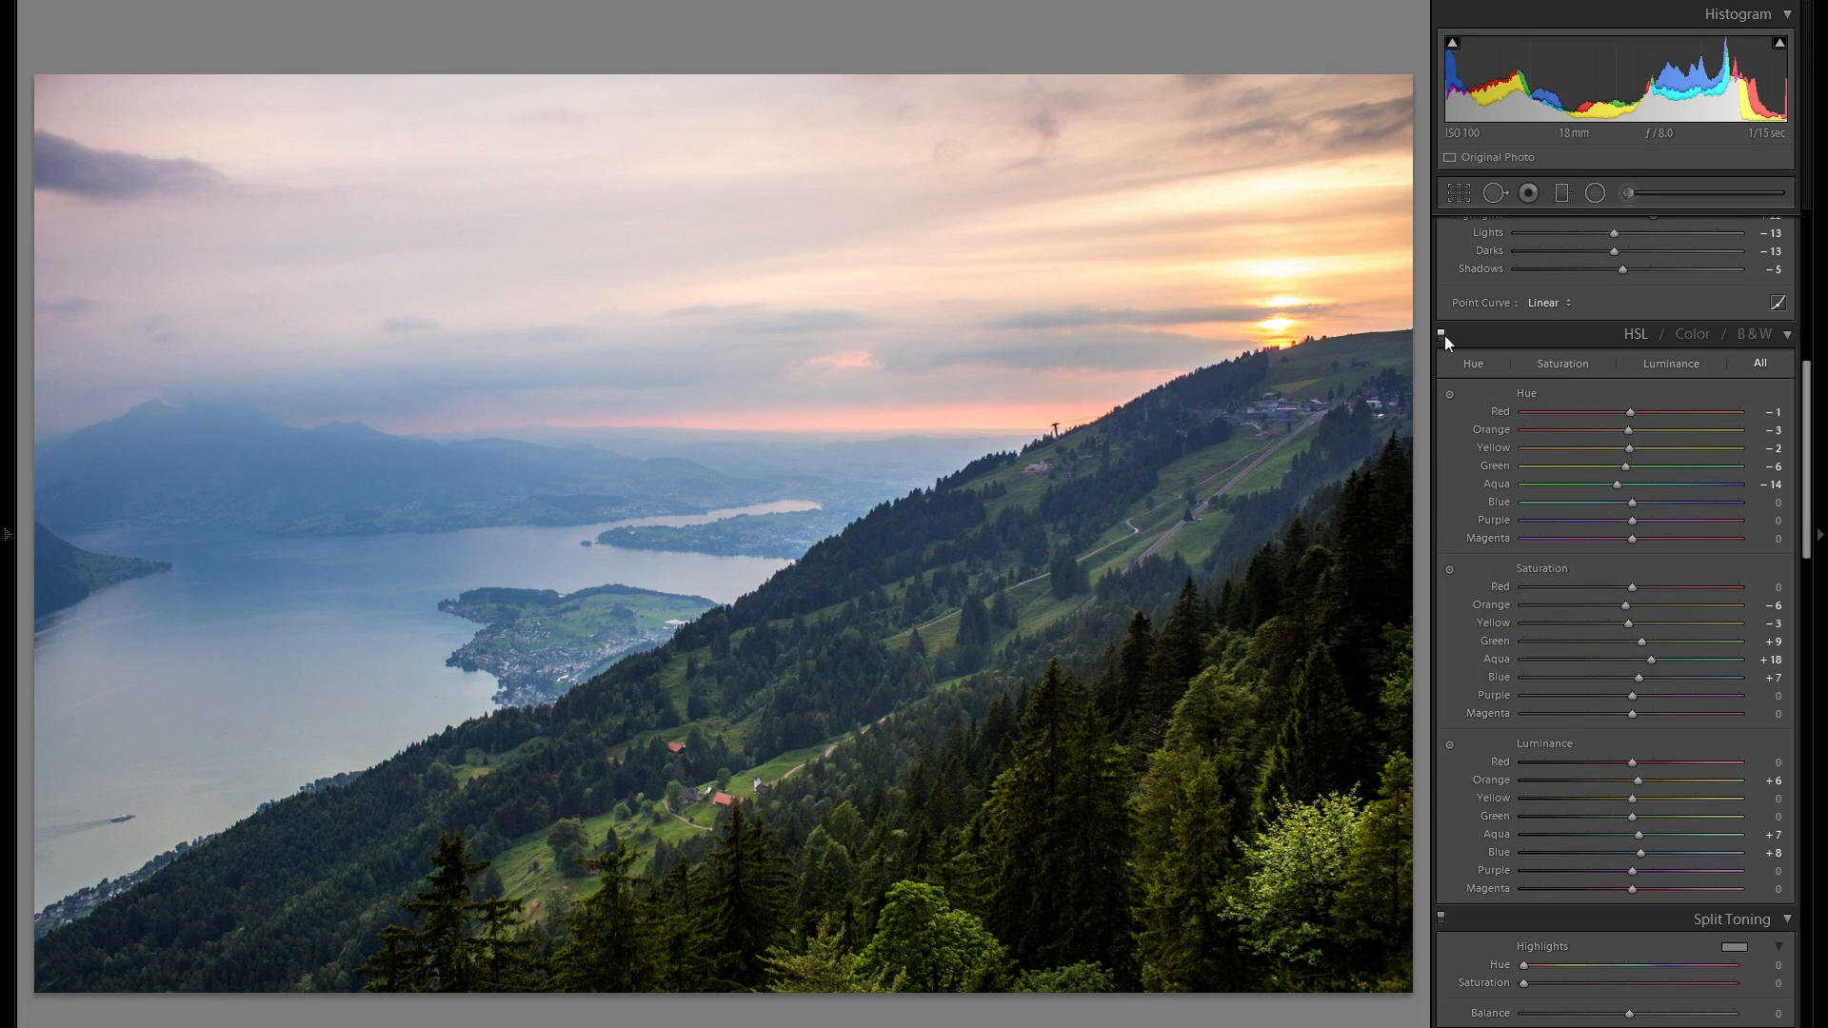
left_click(1442, 334)
- Try a warm Split Toning tint on the highlights, refining it to hue 44 and saturation 31
scroll(1586, 610, "down", 5)
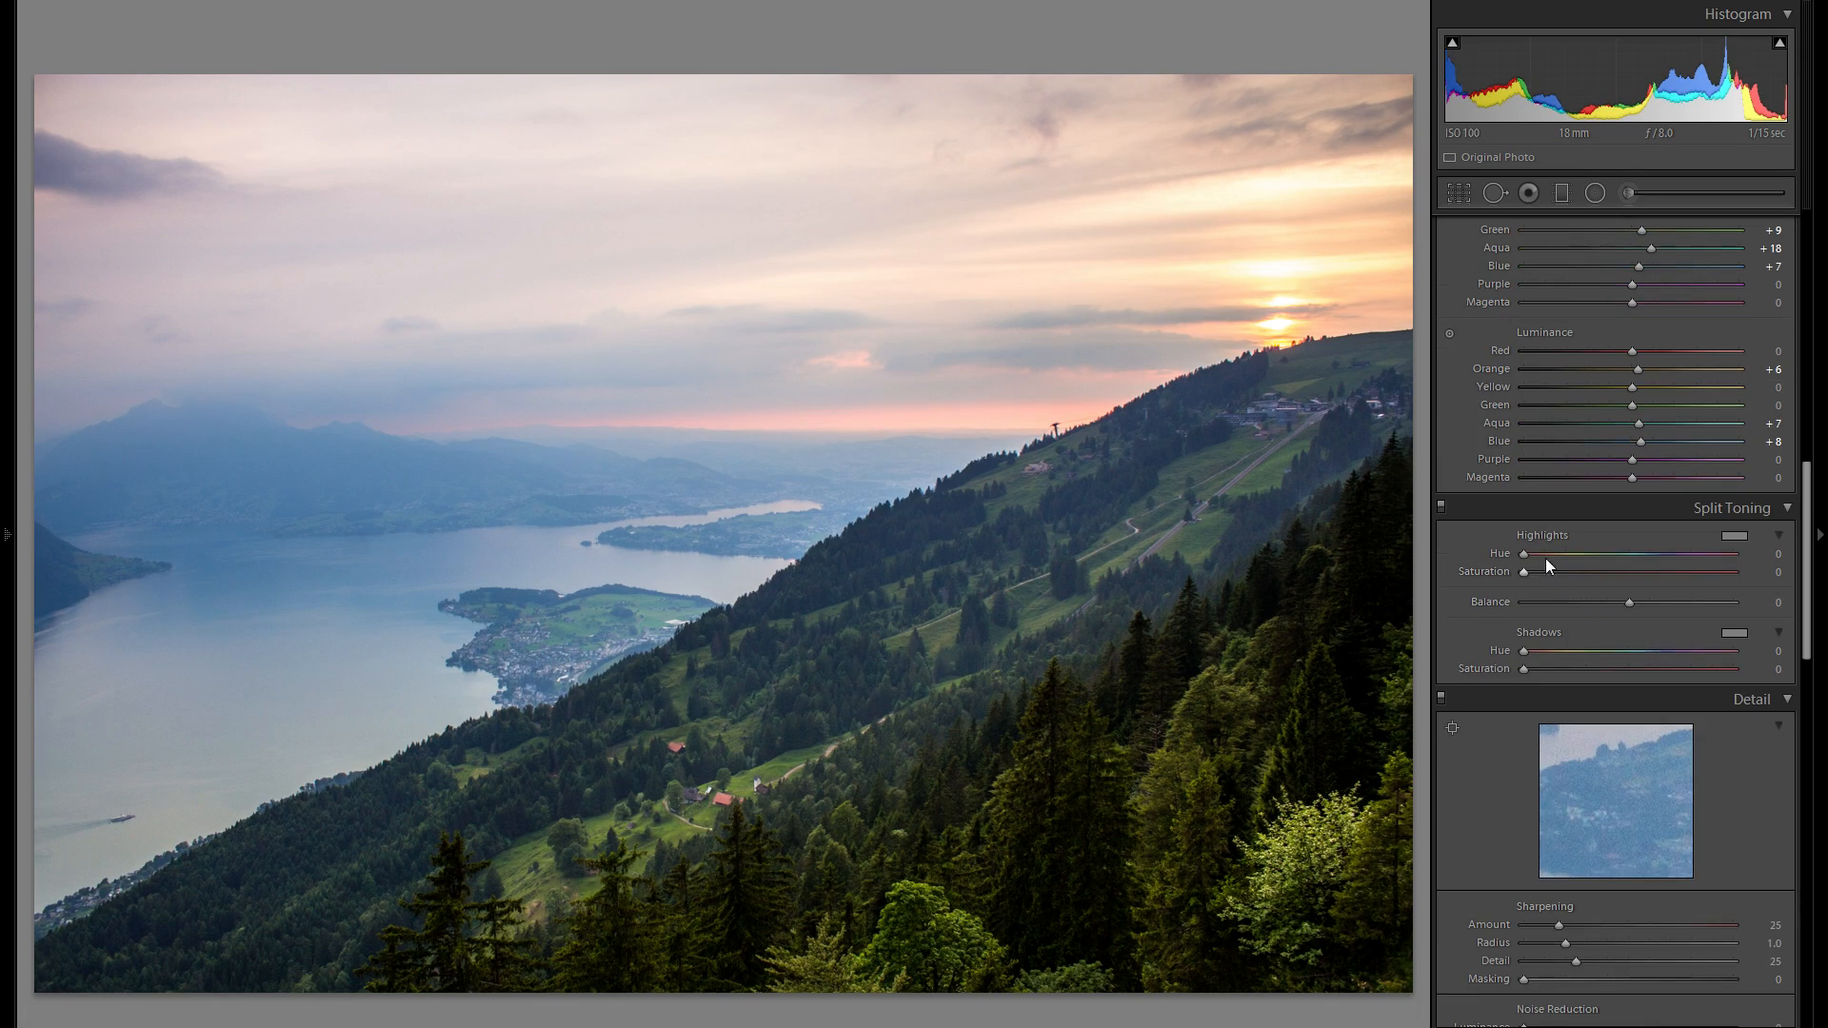
scroll(1539, 548, "down", 3)
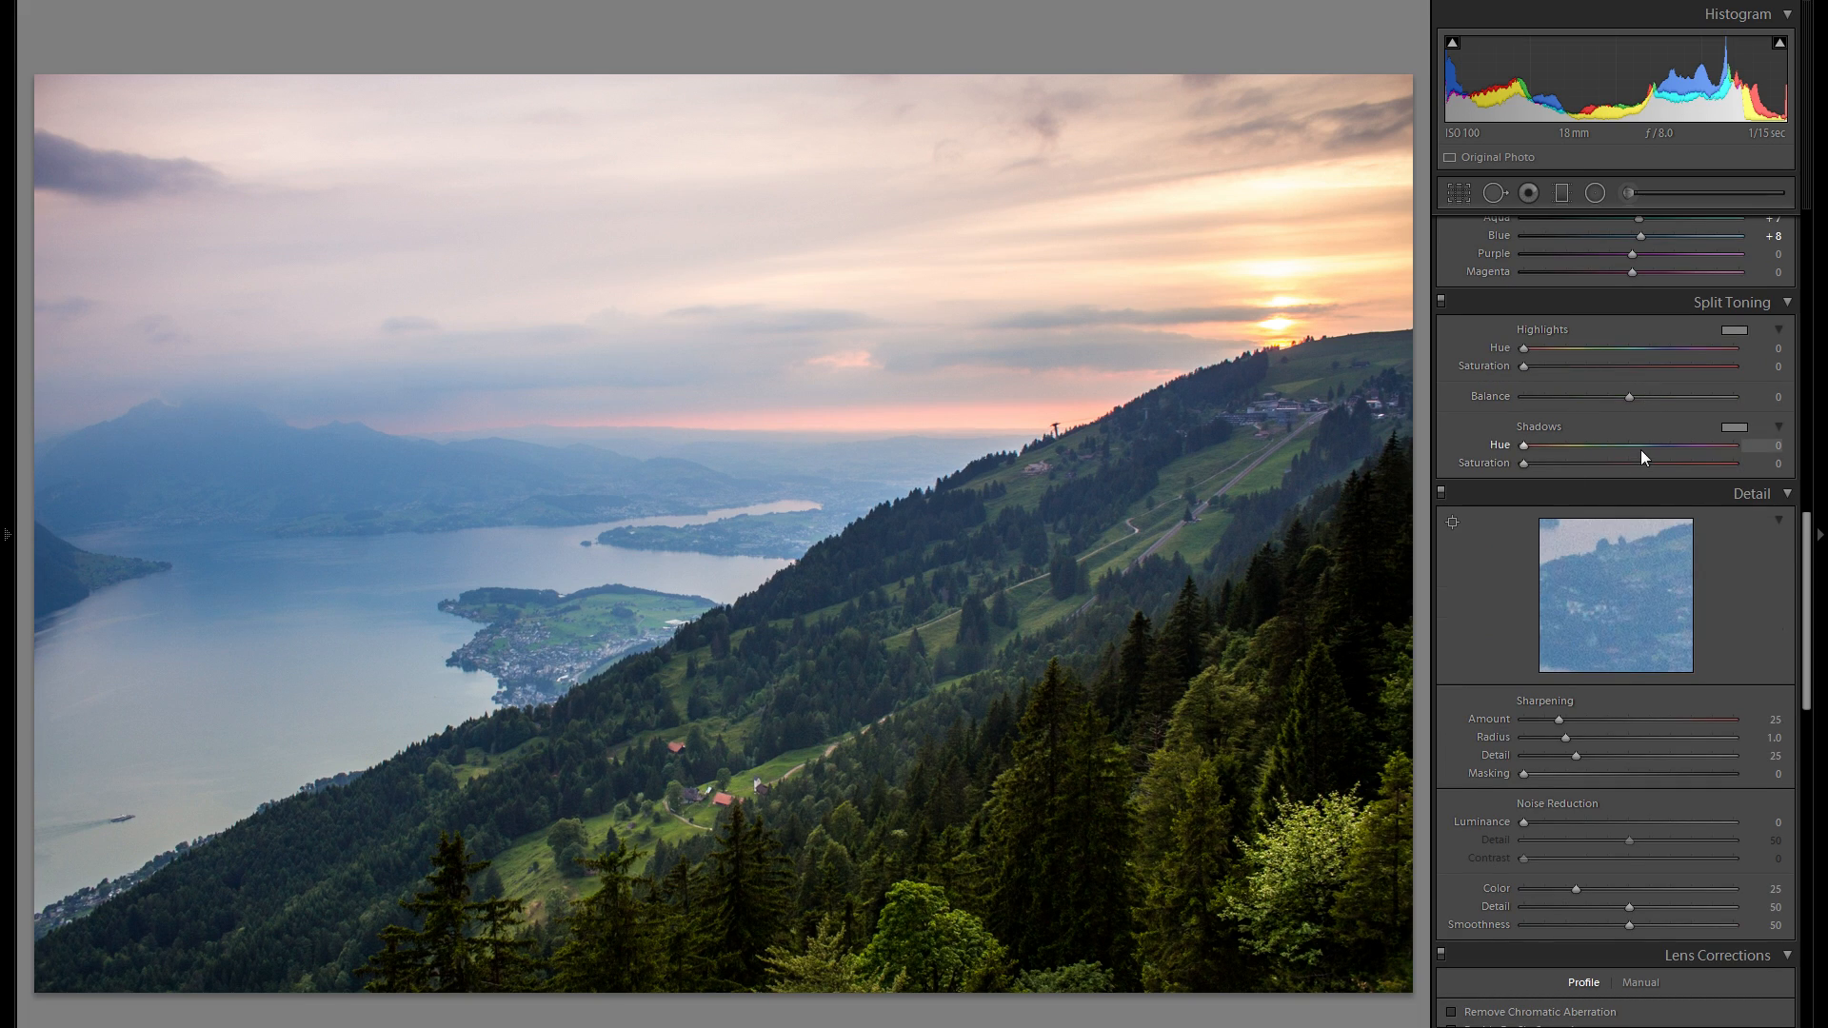
scroll(1672, 499, "up", 5)
scroll(1672, 499, "down", 3)
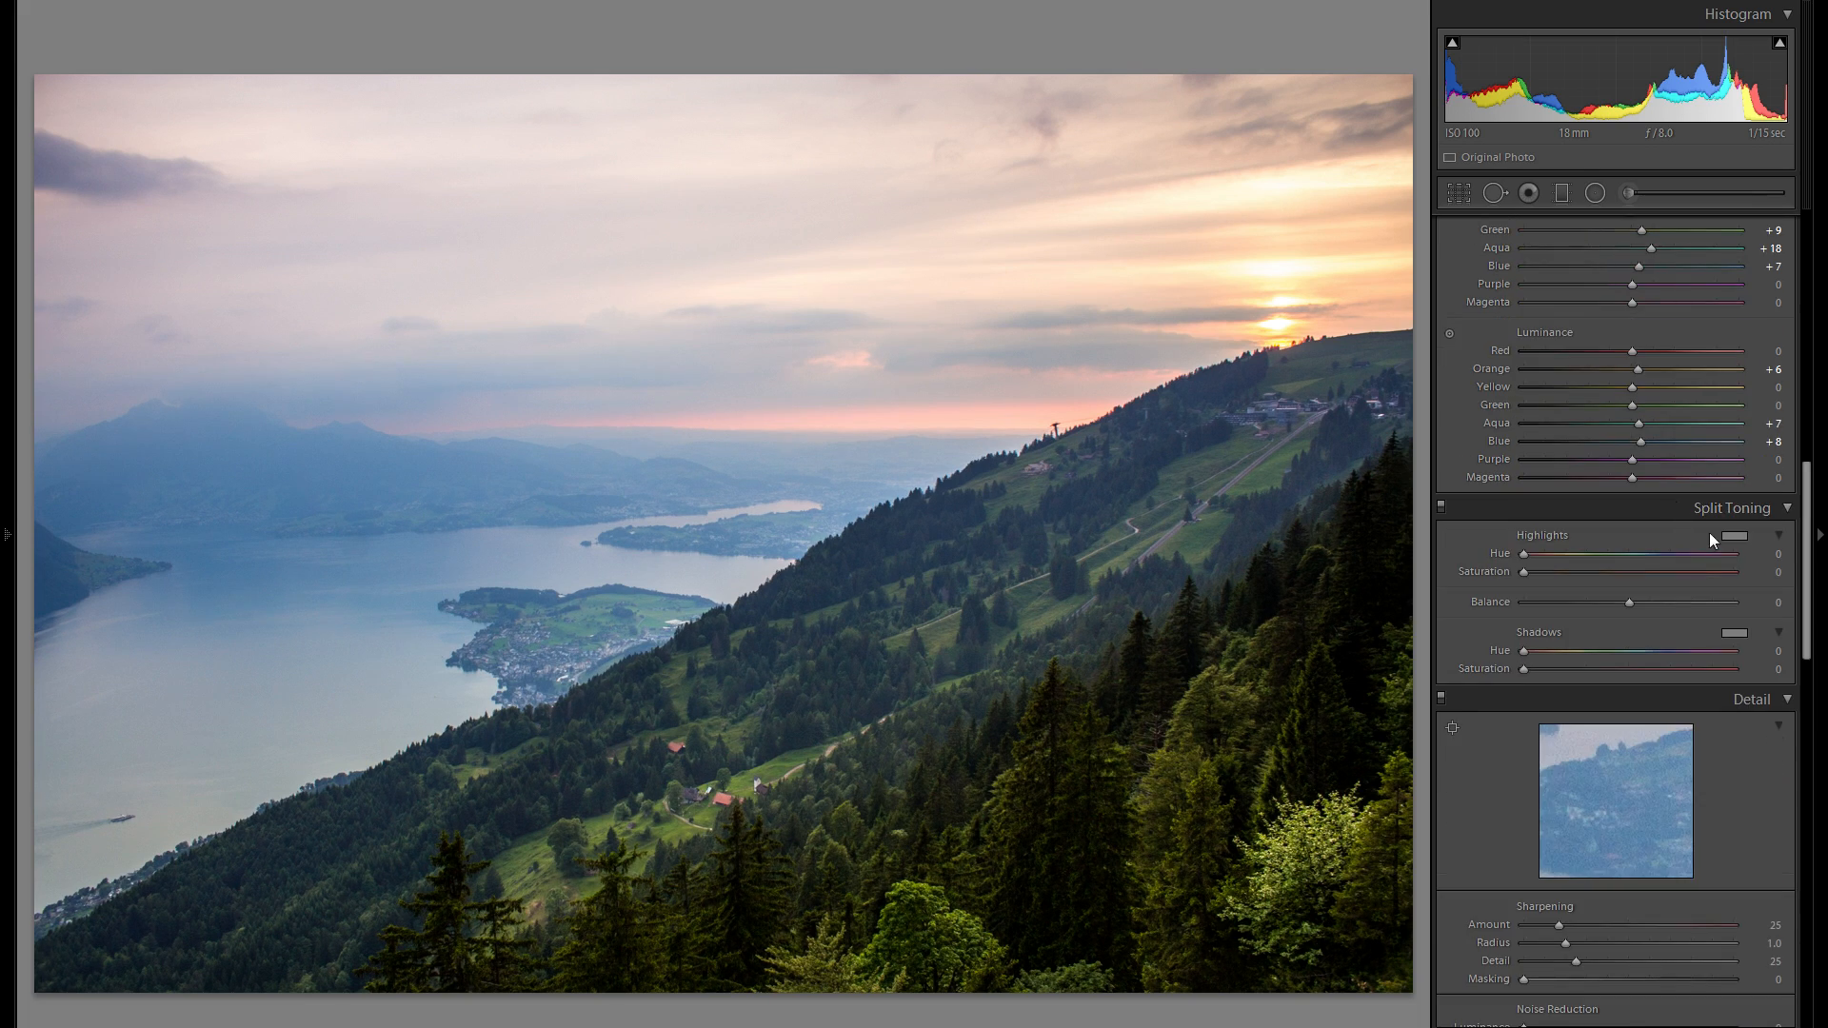
scroll(1709, 533, "down", 3)
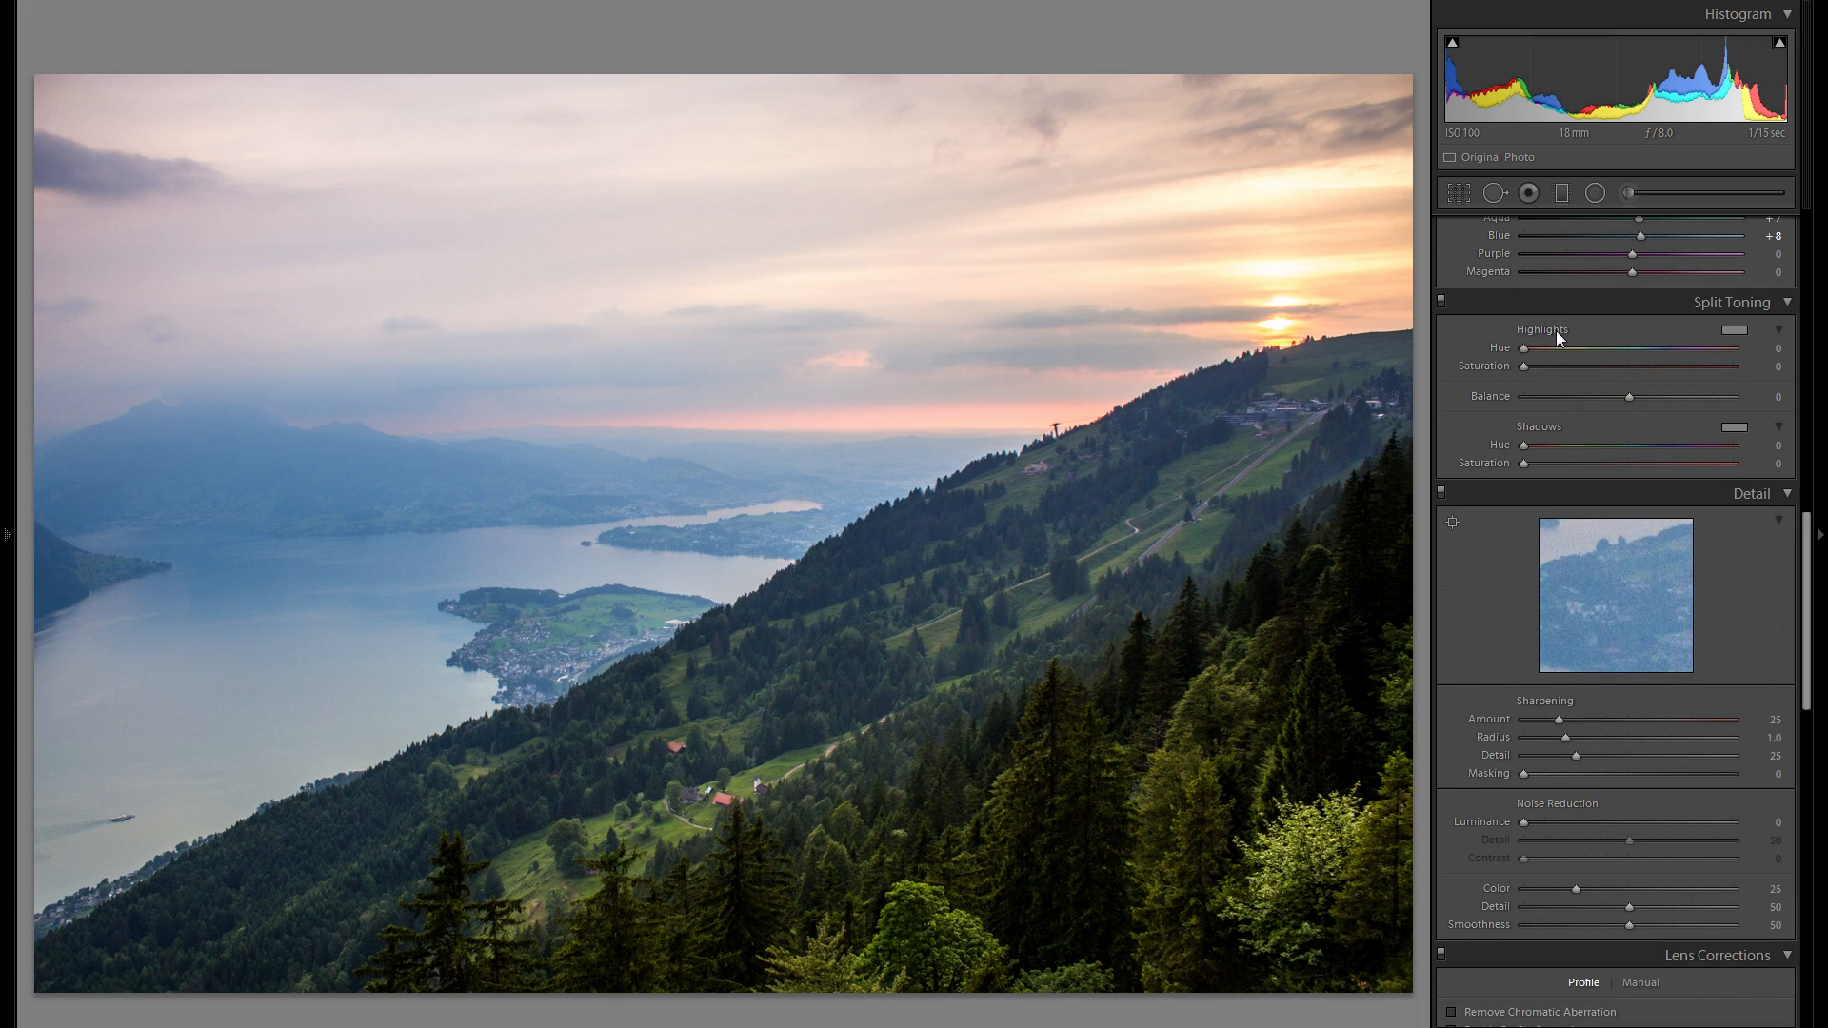
left_click(1734, 329)
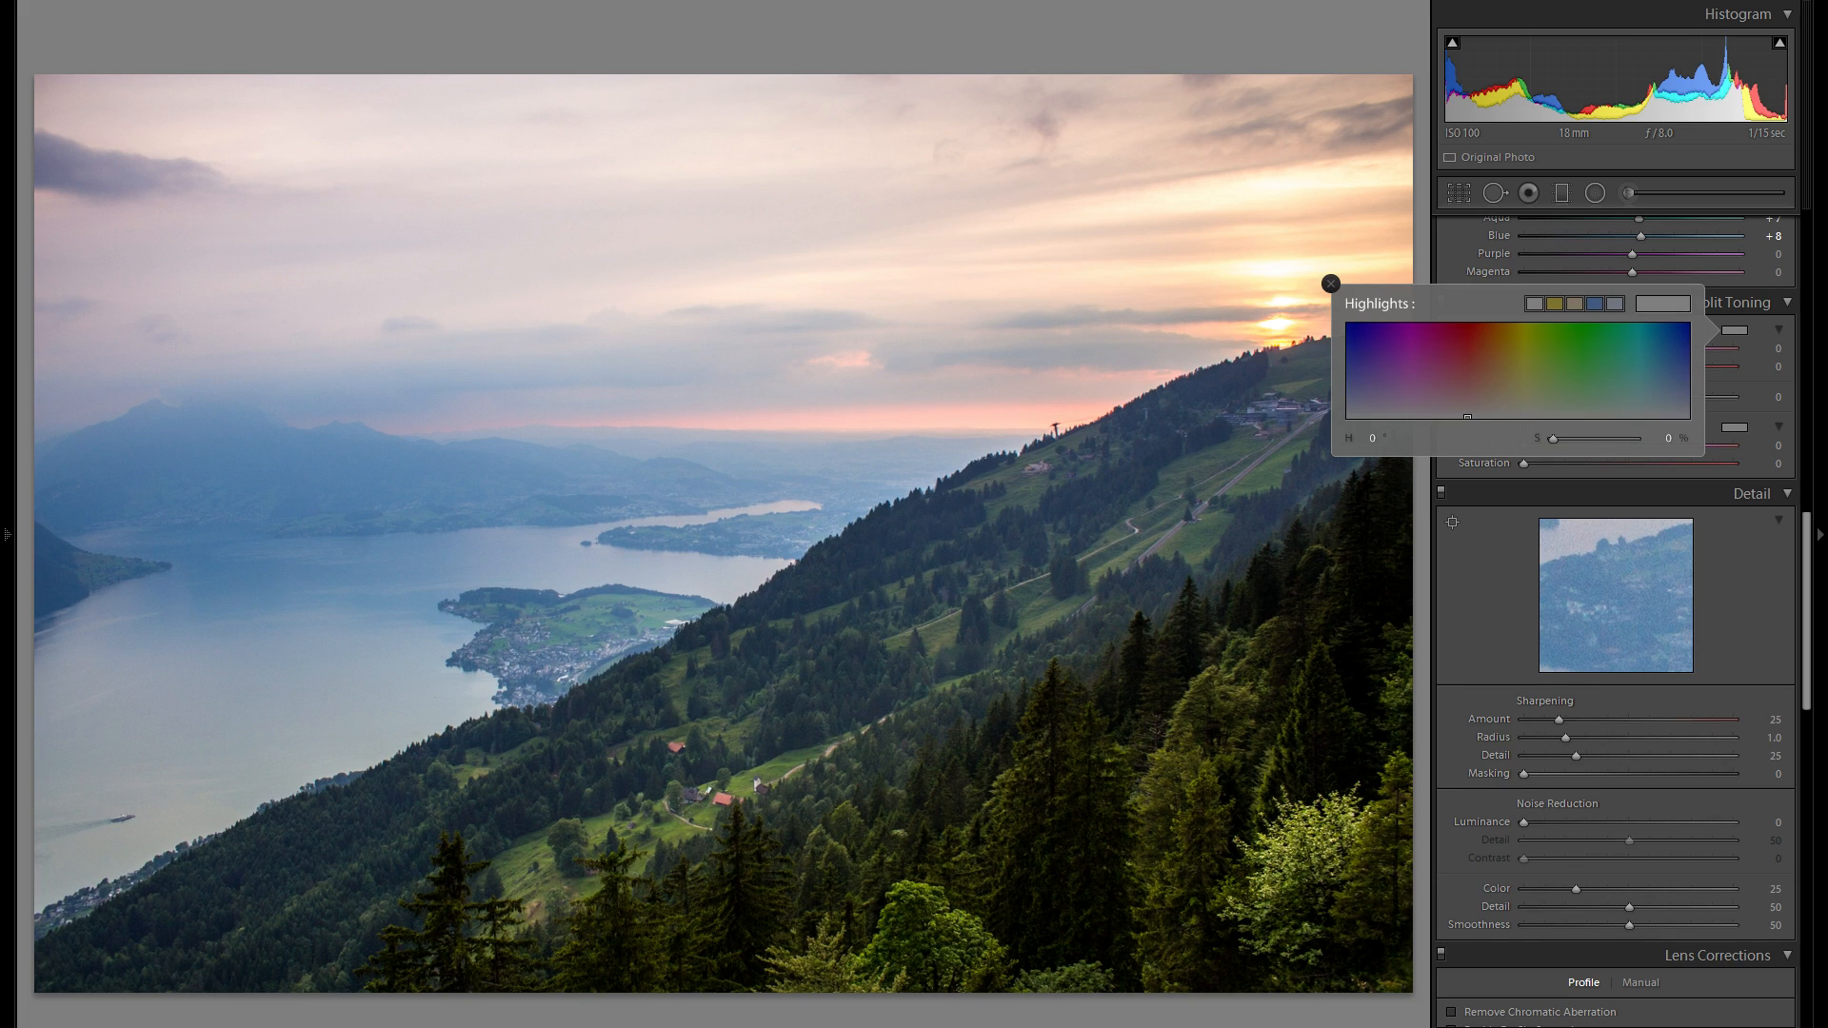
mouse_move(1475, 361)
left_mouse_down()
mouse_move(1470, 345)
mouse_move(1366, 338)
mouse_move(1513, 339)
left_mouse_up()
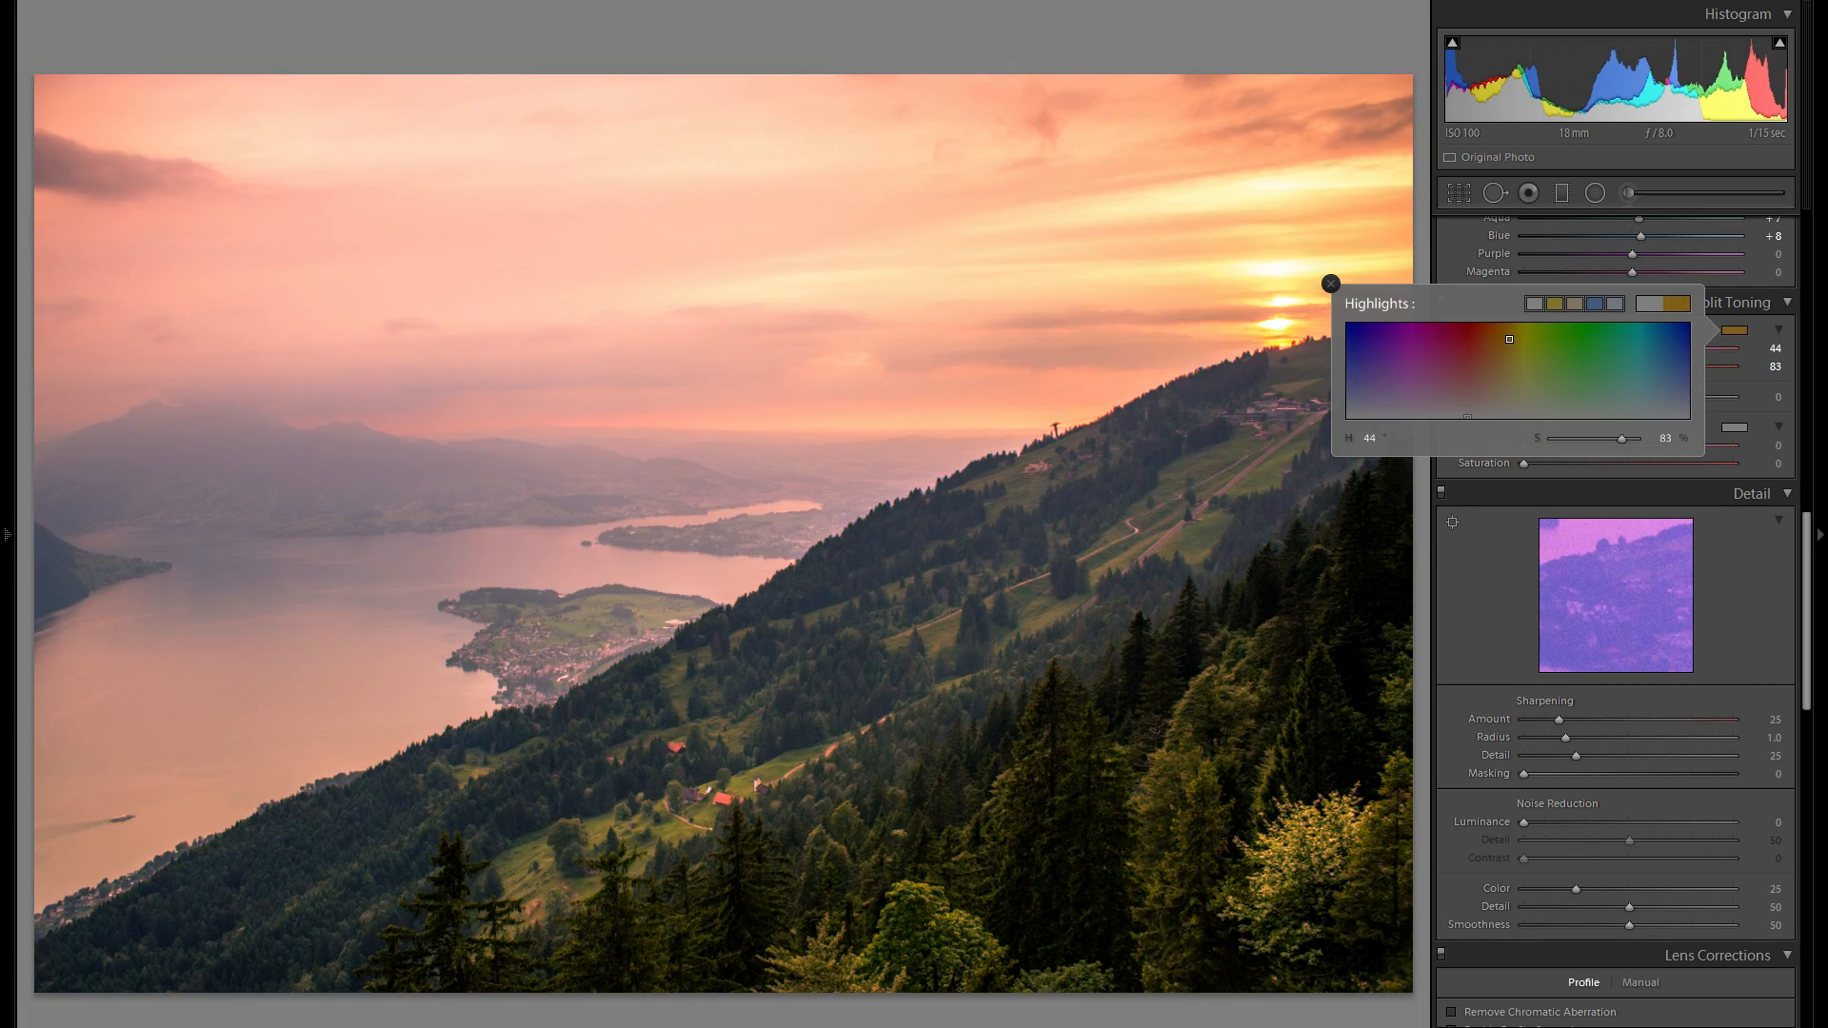
mouse_move(1513, 339)
left_mouse_down()
mouse_move(1500, 410)
mouse_move(1488, 361)
mouse_move(1689, 336)
mouse_move(1447, 333)
mouse_move(1437, 410)
mouse_move(1392, 326)
mouse_move(1382, 413)
mouse_move(1380, 377)
mouse_move(1513, 381)
left_mouse_up()
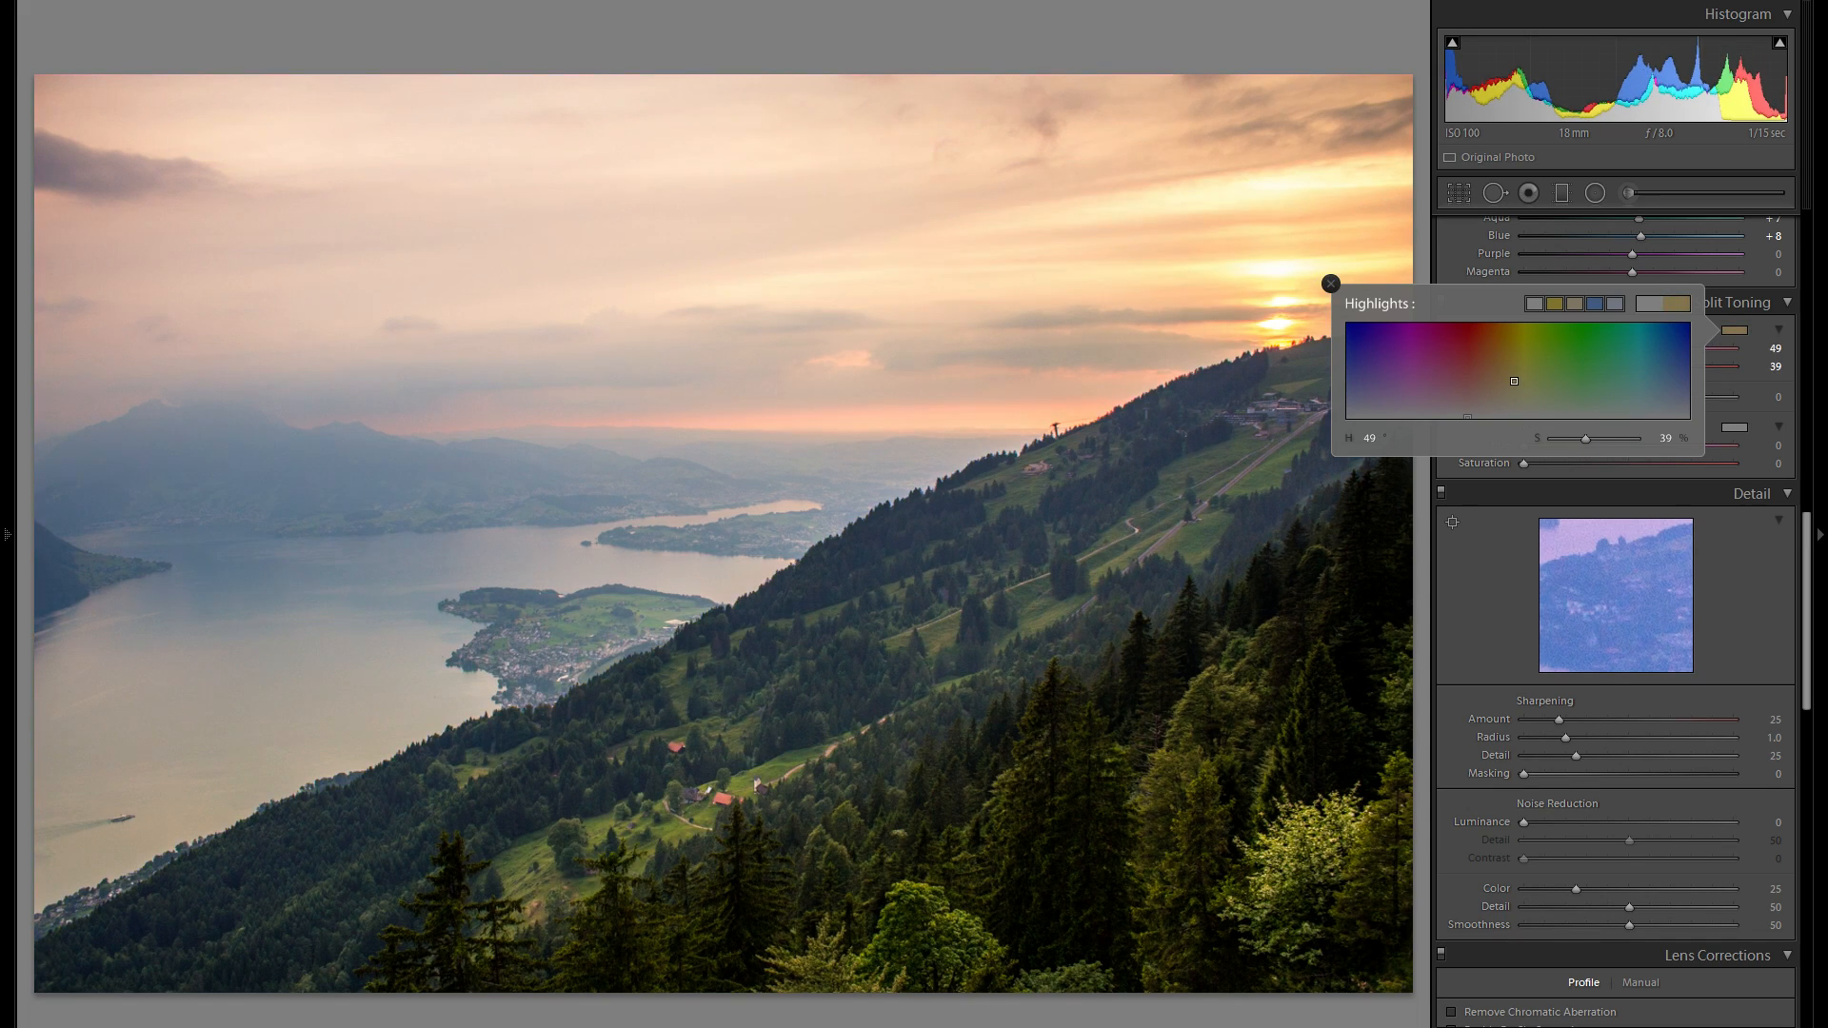
left_click_drag(1514, 381, 1509, 388)
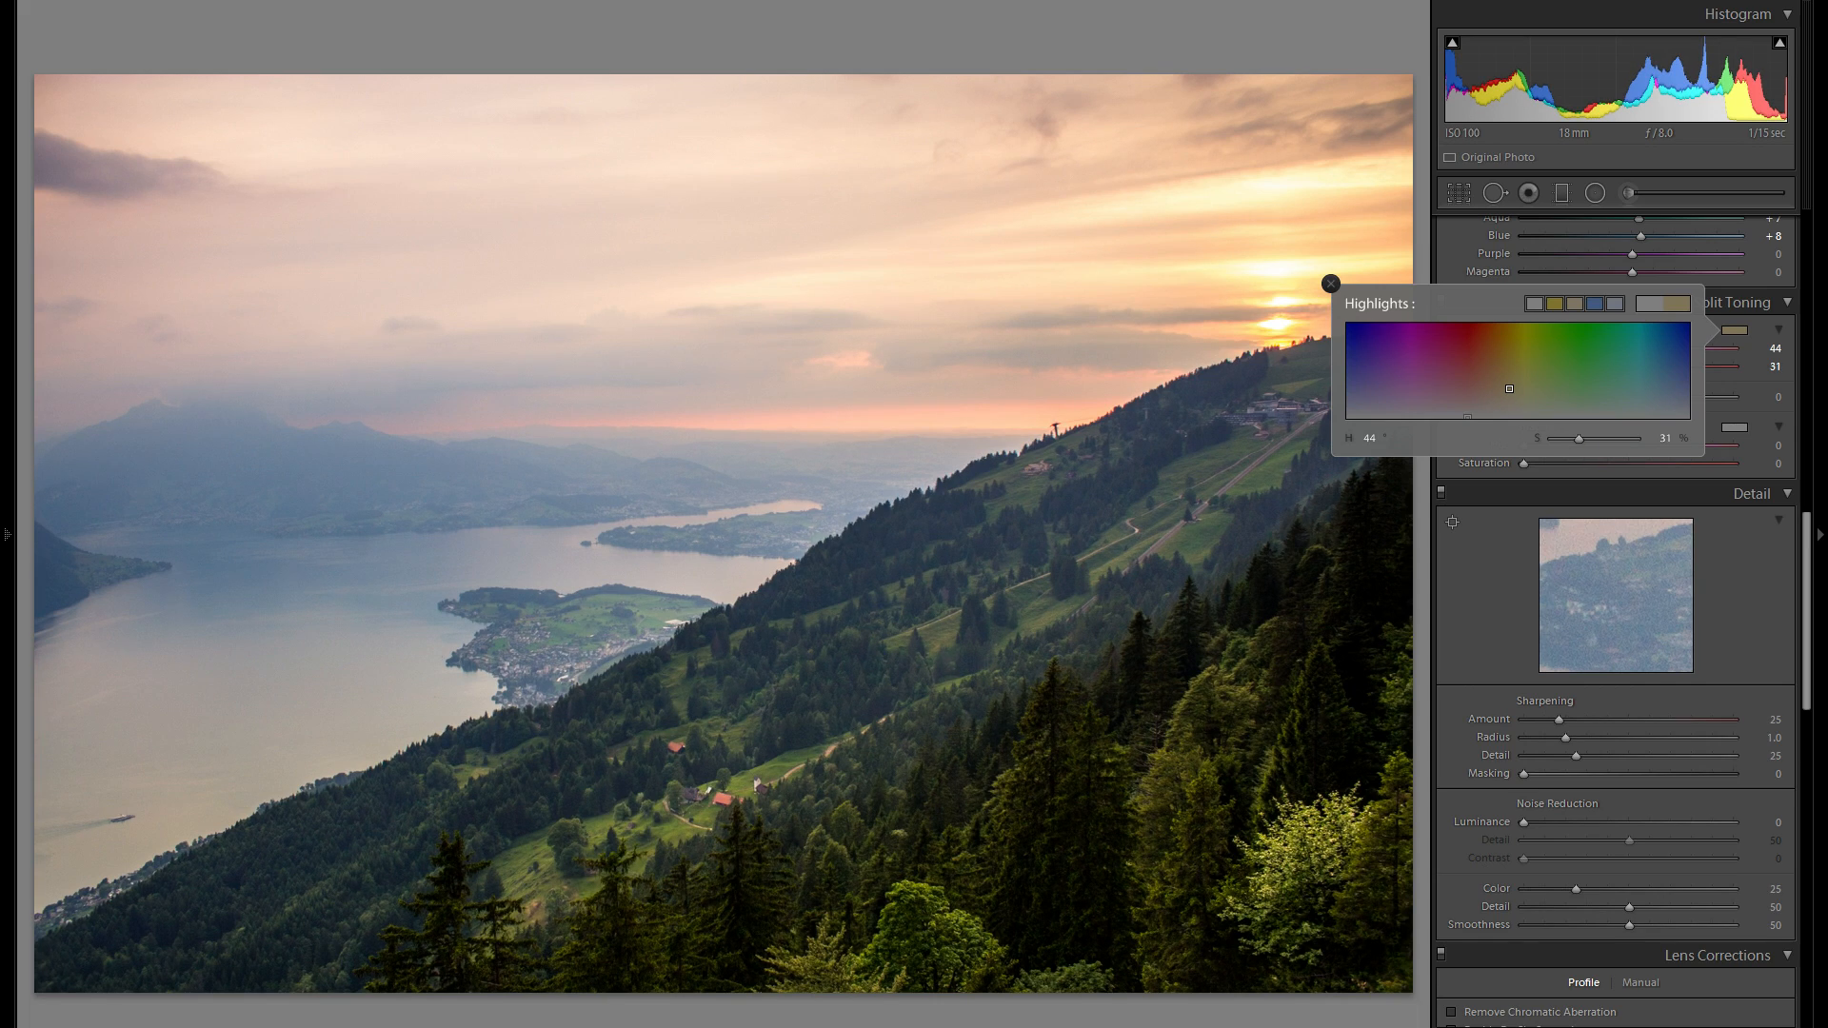
- Try purple, green and yellow highlight tints in turn: hue 288 with saturation 18, 122 with 59, and 48 with 30
left_click_drag(1509, 388, 1399, 377)
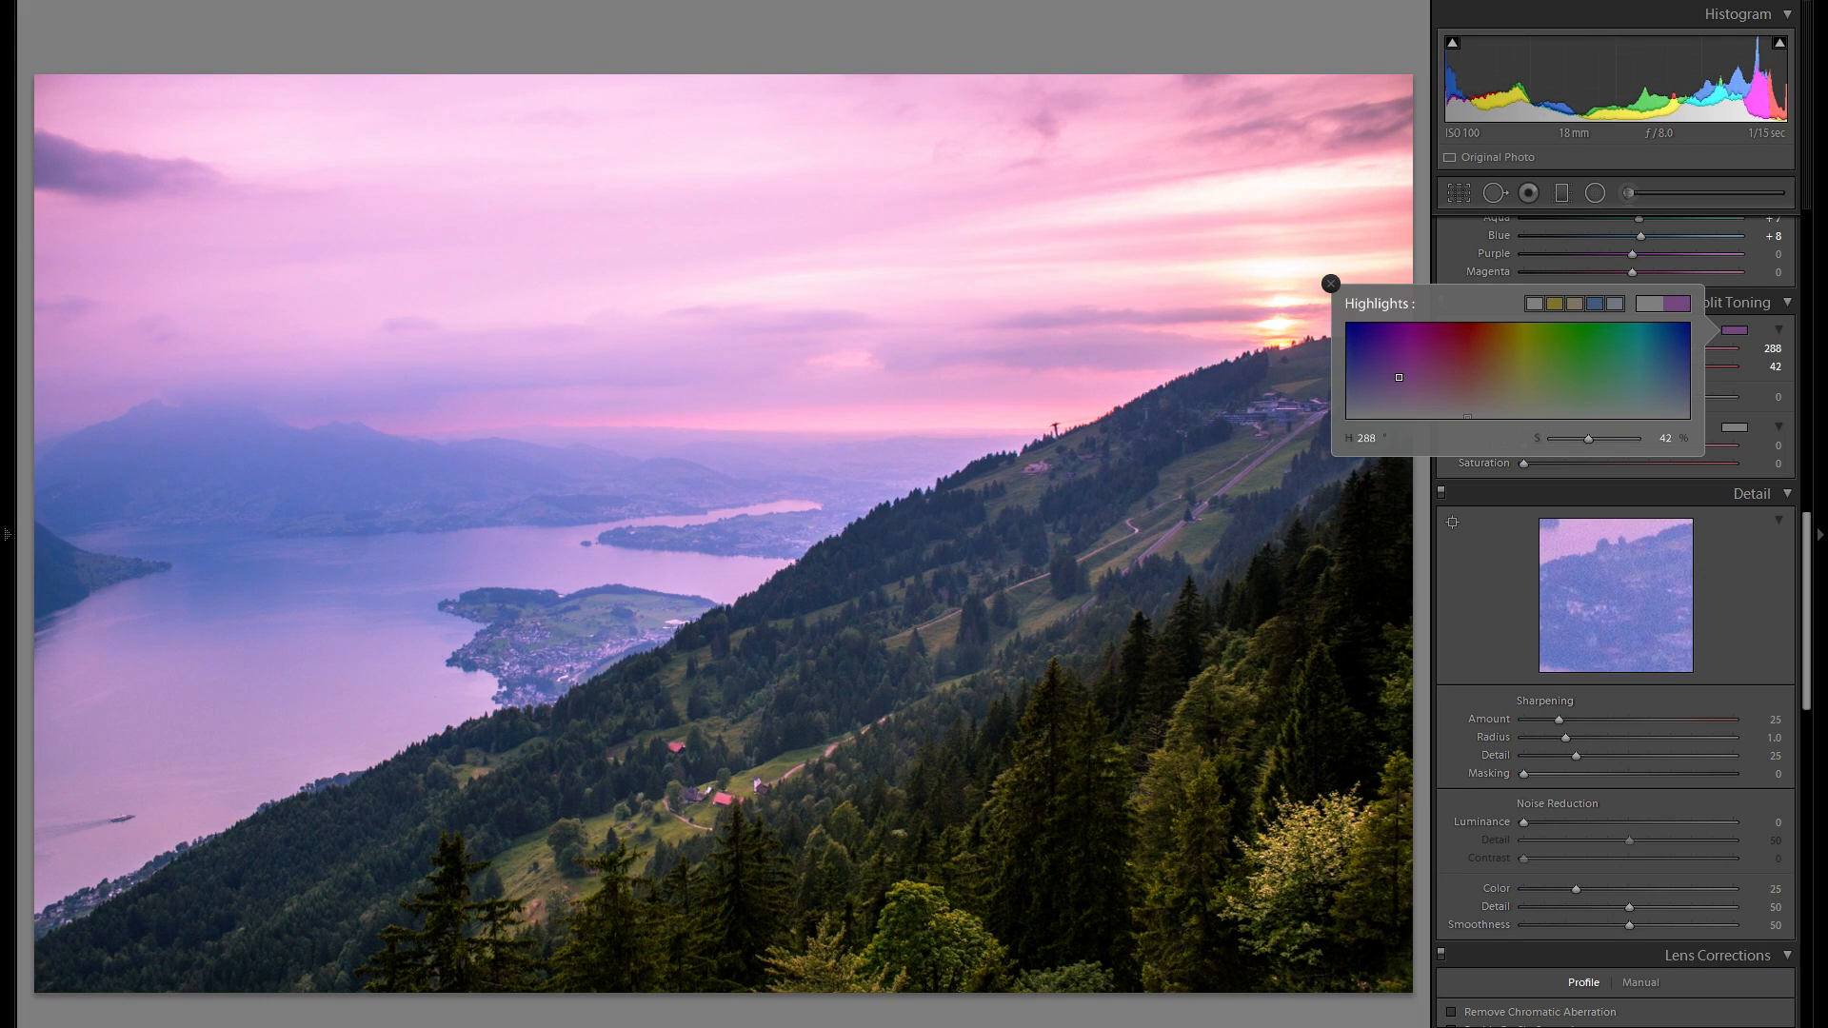
mouse_move(1399, 378)
left_mouse_down()
mouse_move(1399, 416)
mouse_move(1398, 400)
left_mouse_up()
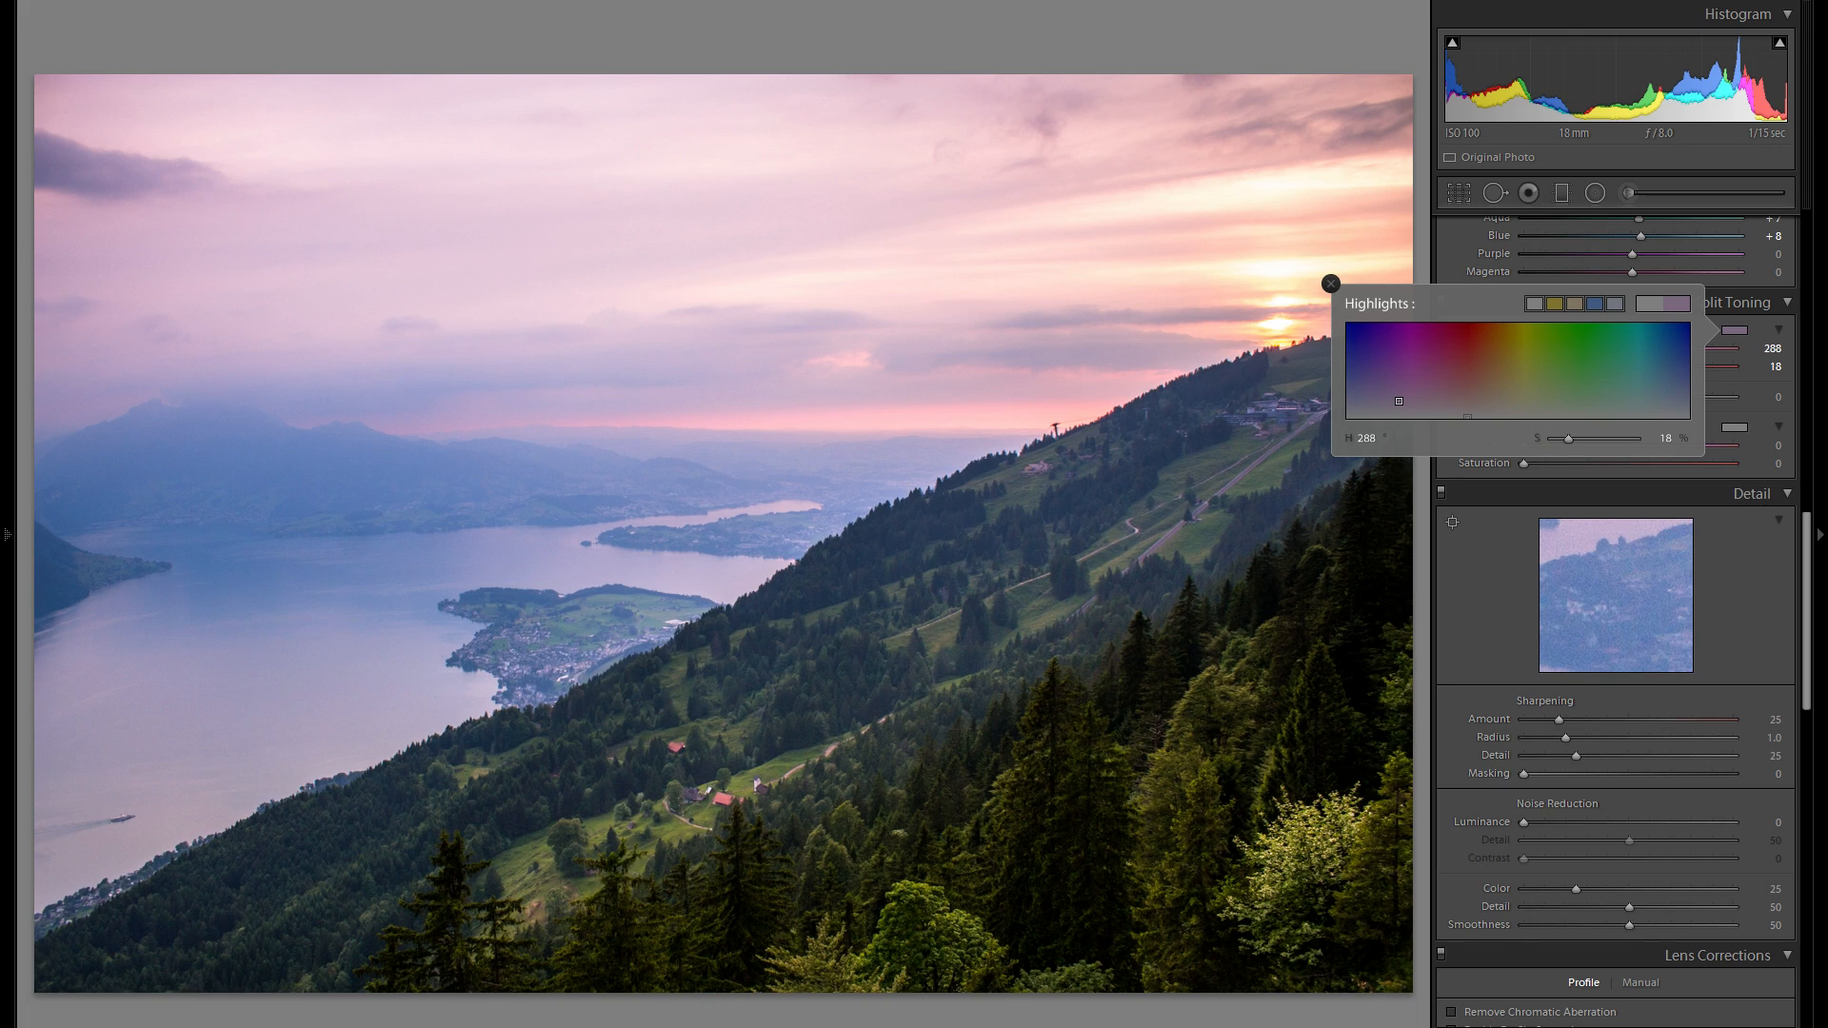
left_click_drag(1398, 401, 1583, 361)
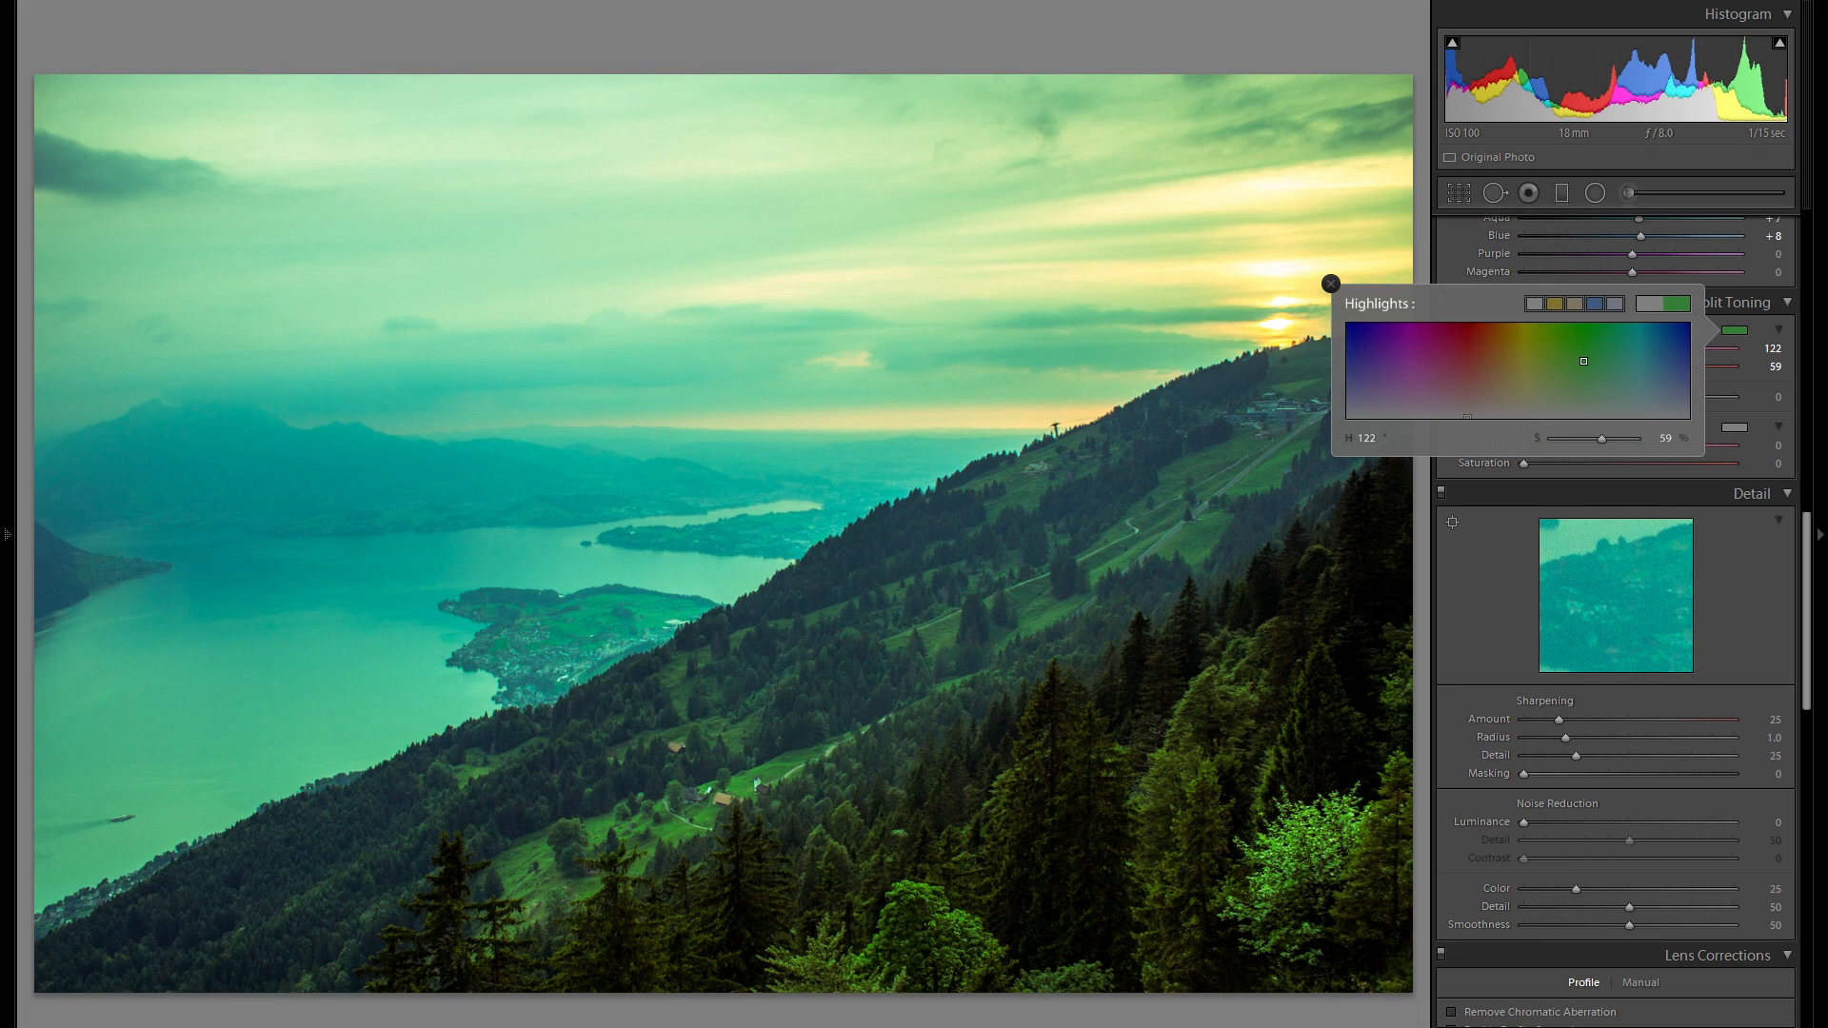
mouse_move(1583, 361)
left_mouse_down()
mouse_move(1514, 365)
mouse_move(1513, 389)
left_mouse_up()
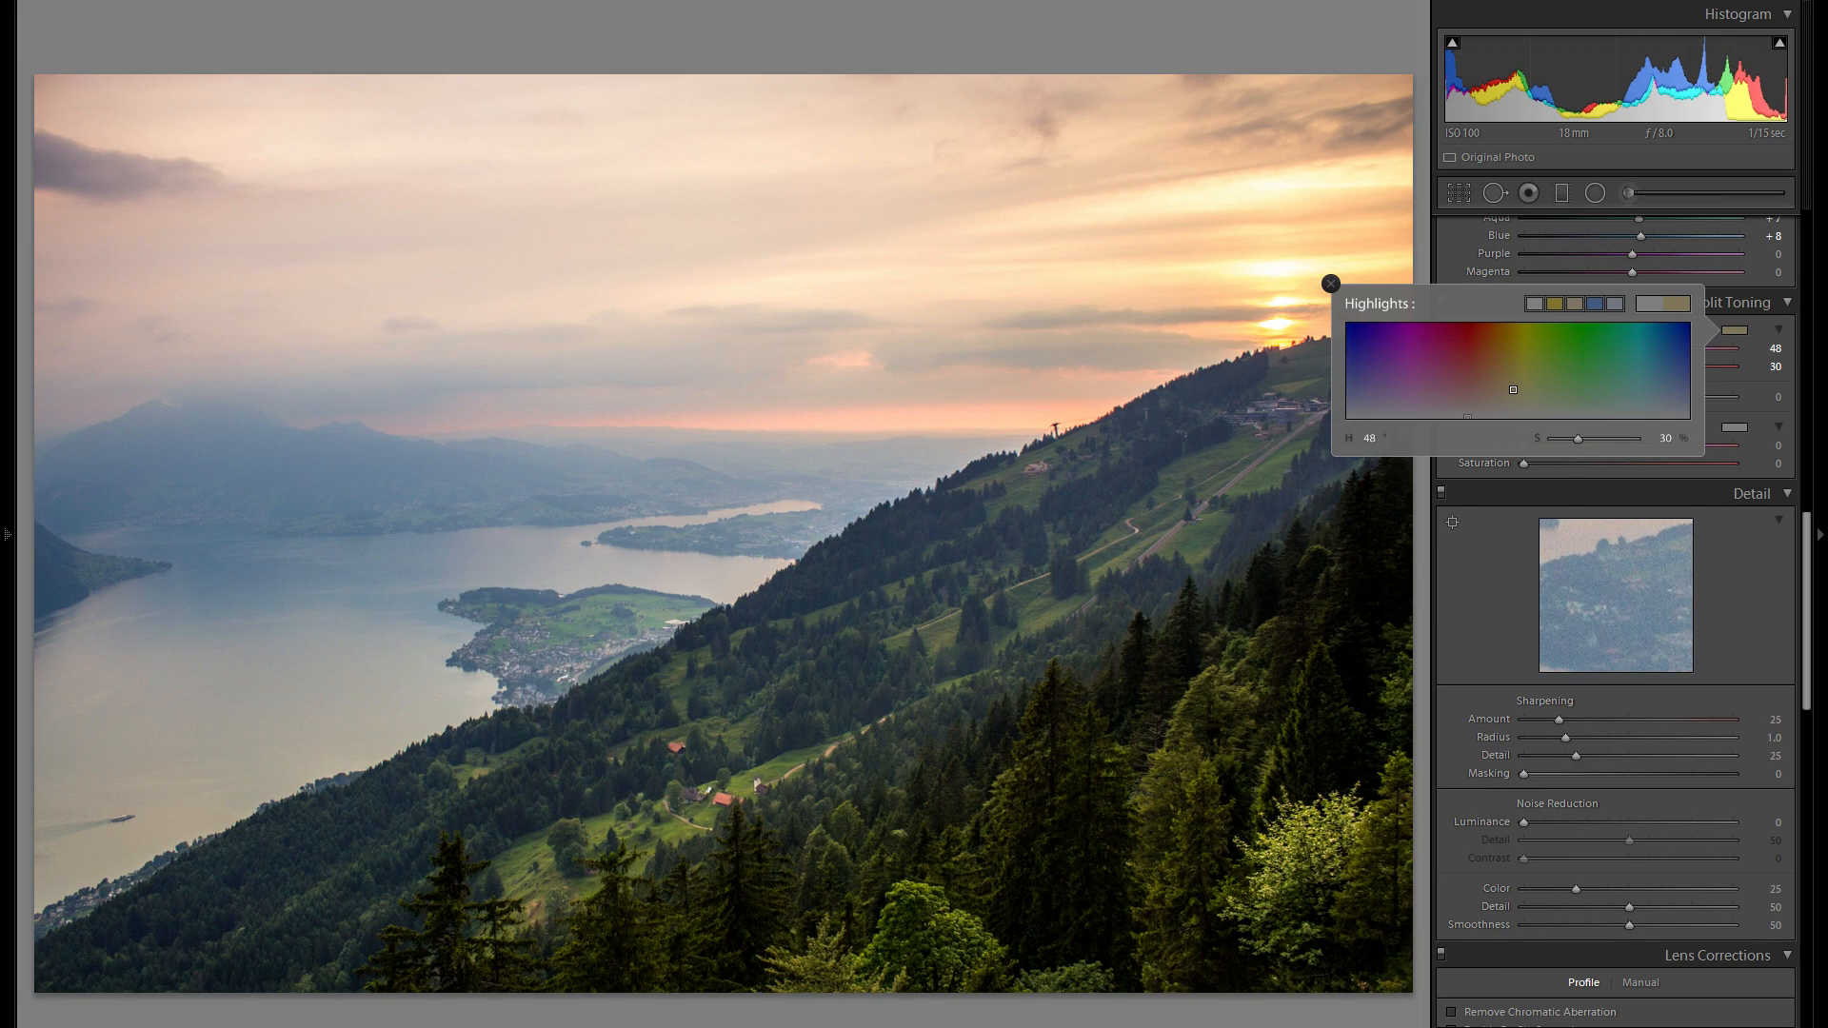
- Tint the highlights a subtle purple with hue 284 and saturation 15
left_click_drag(1511, 389, 1398, 377)
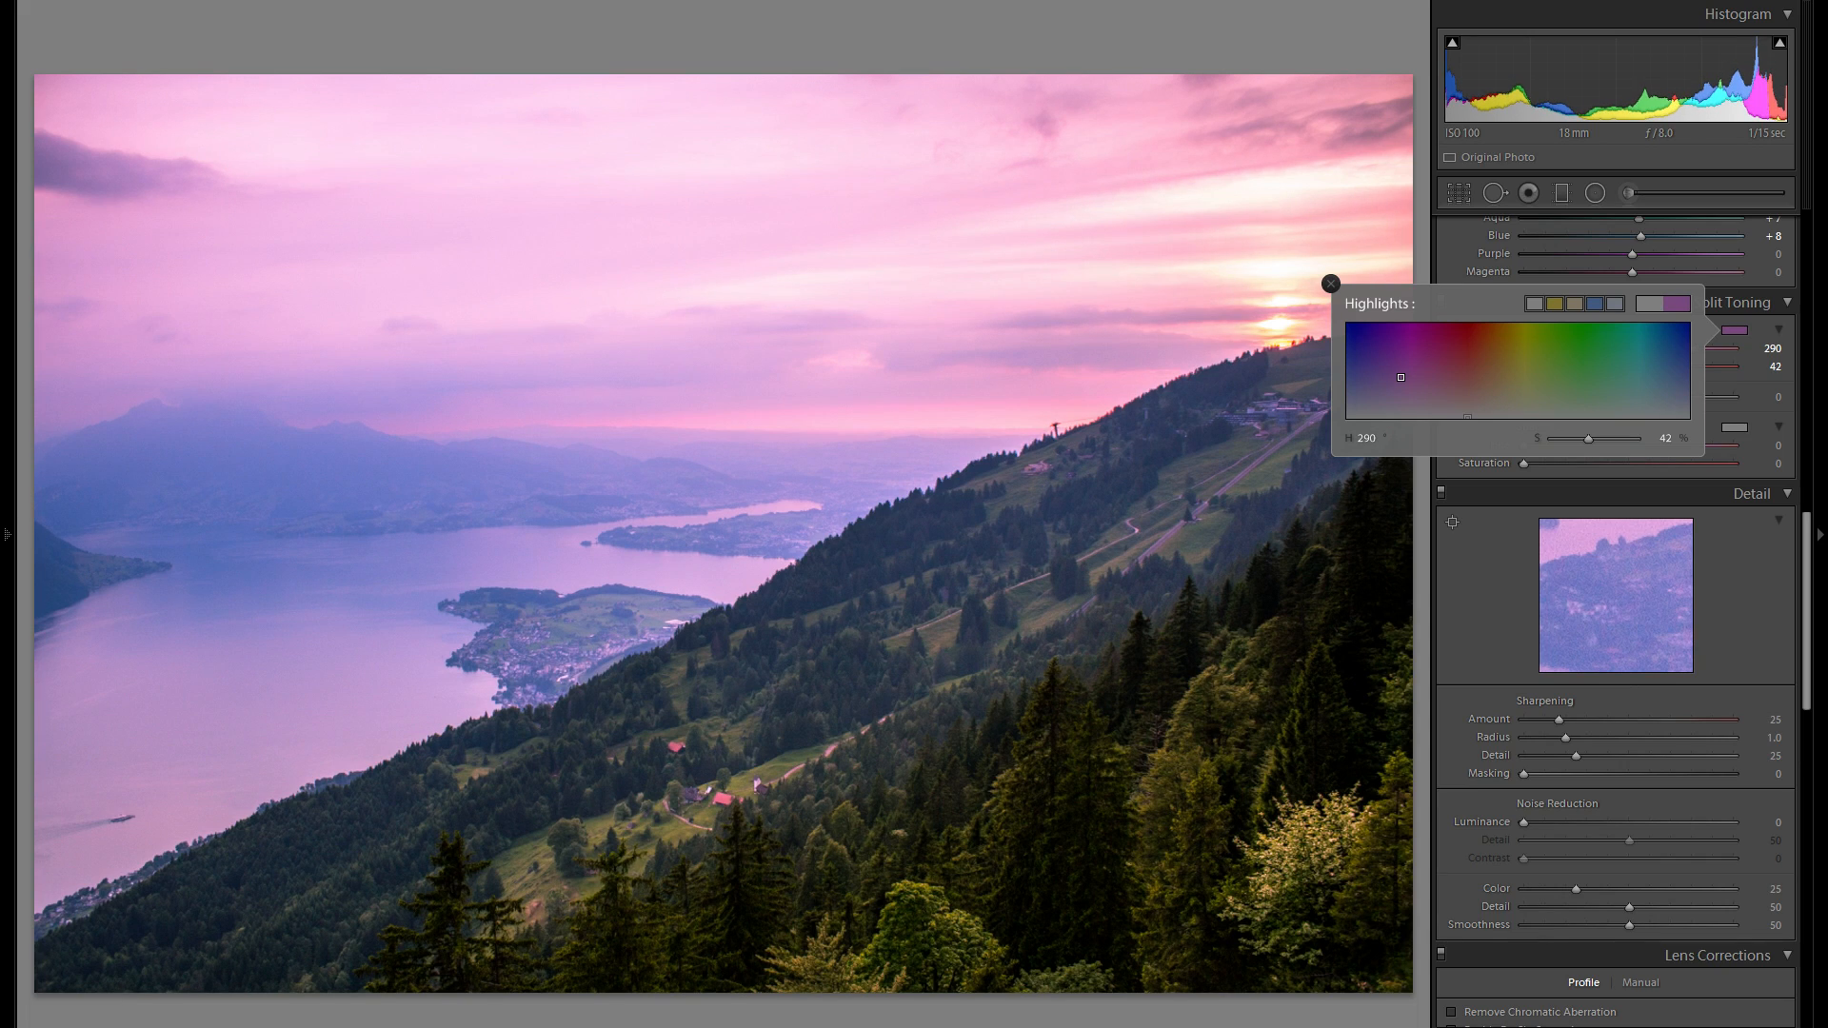
left_click_drag(1398, 377, 1395, 404)
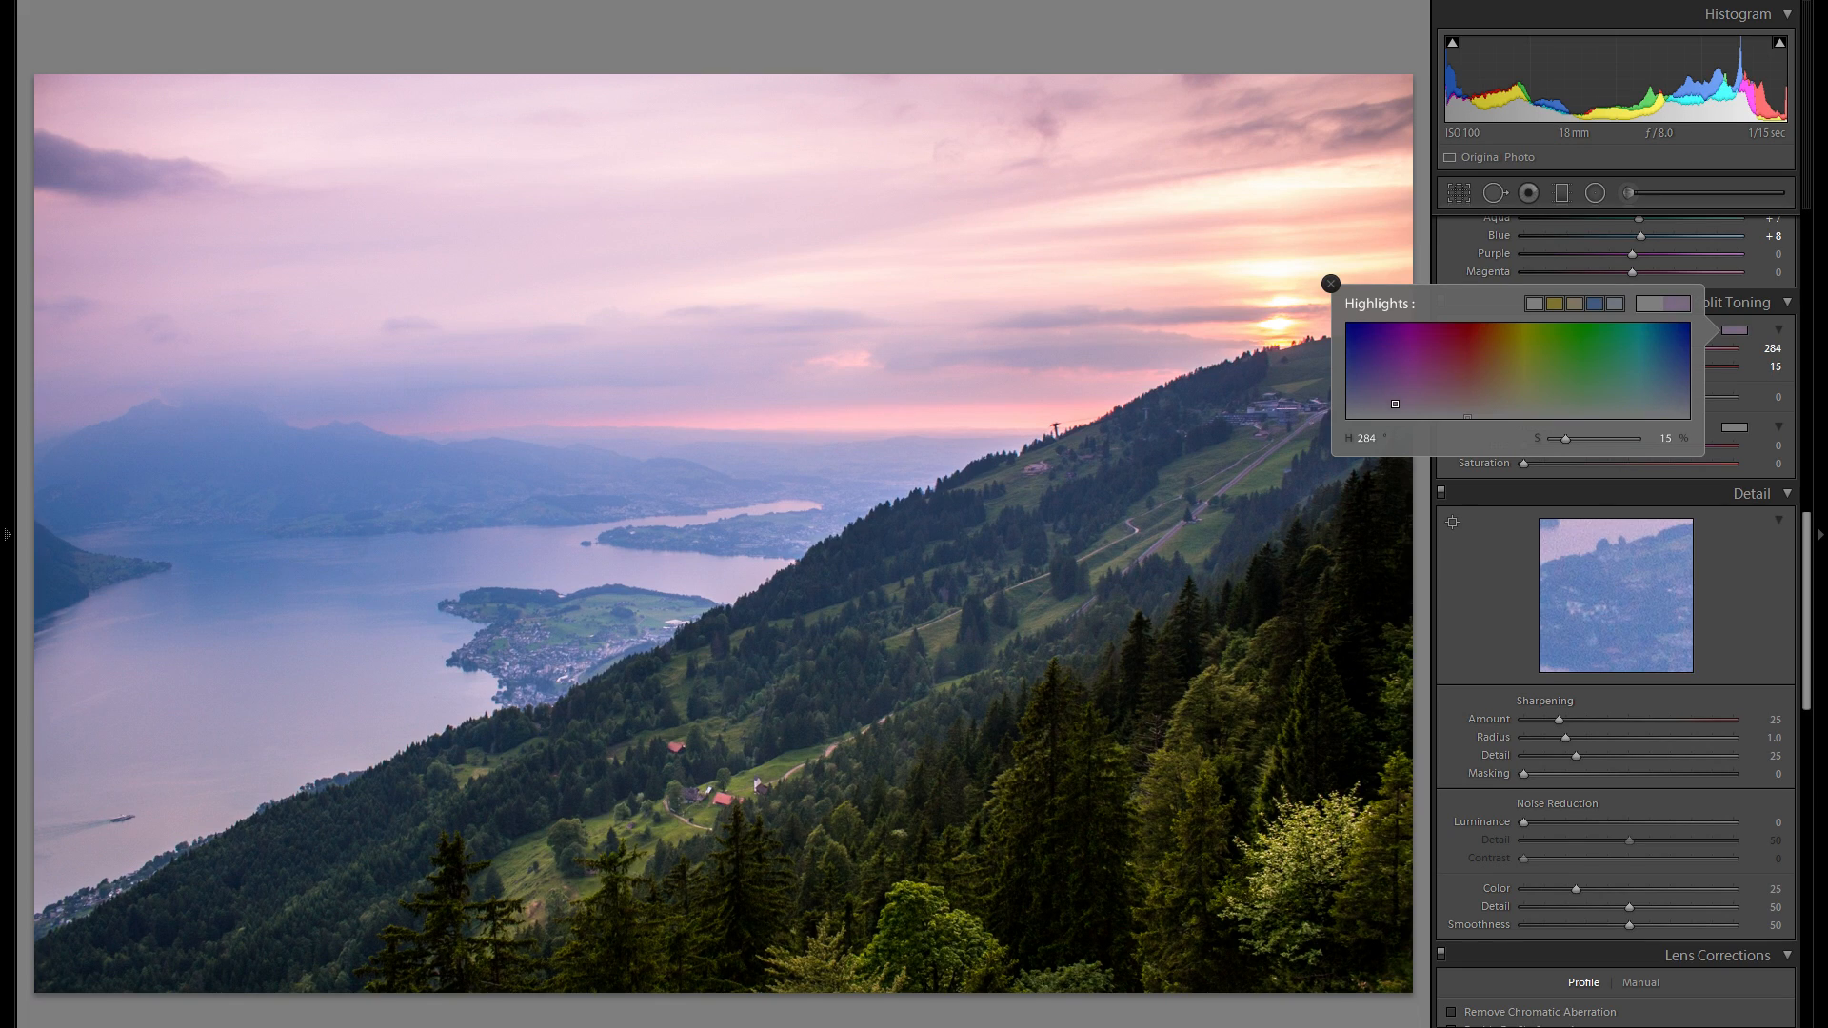
left_click(1331, 283)
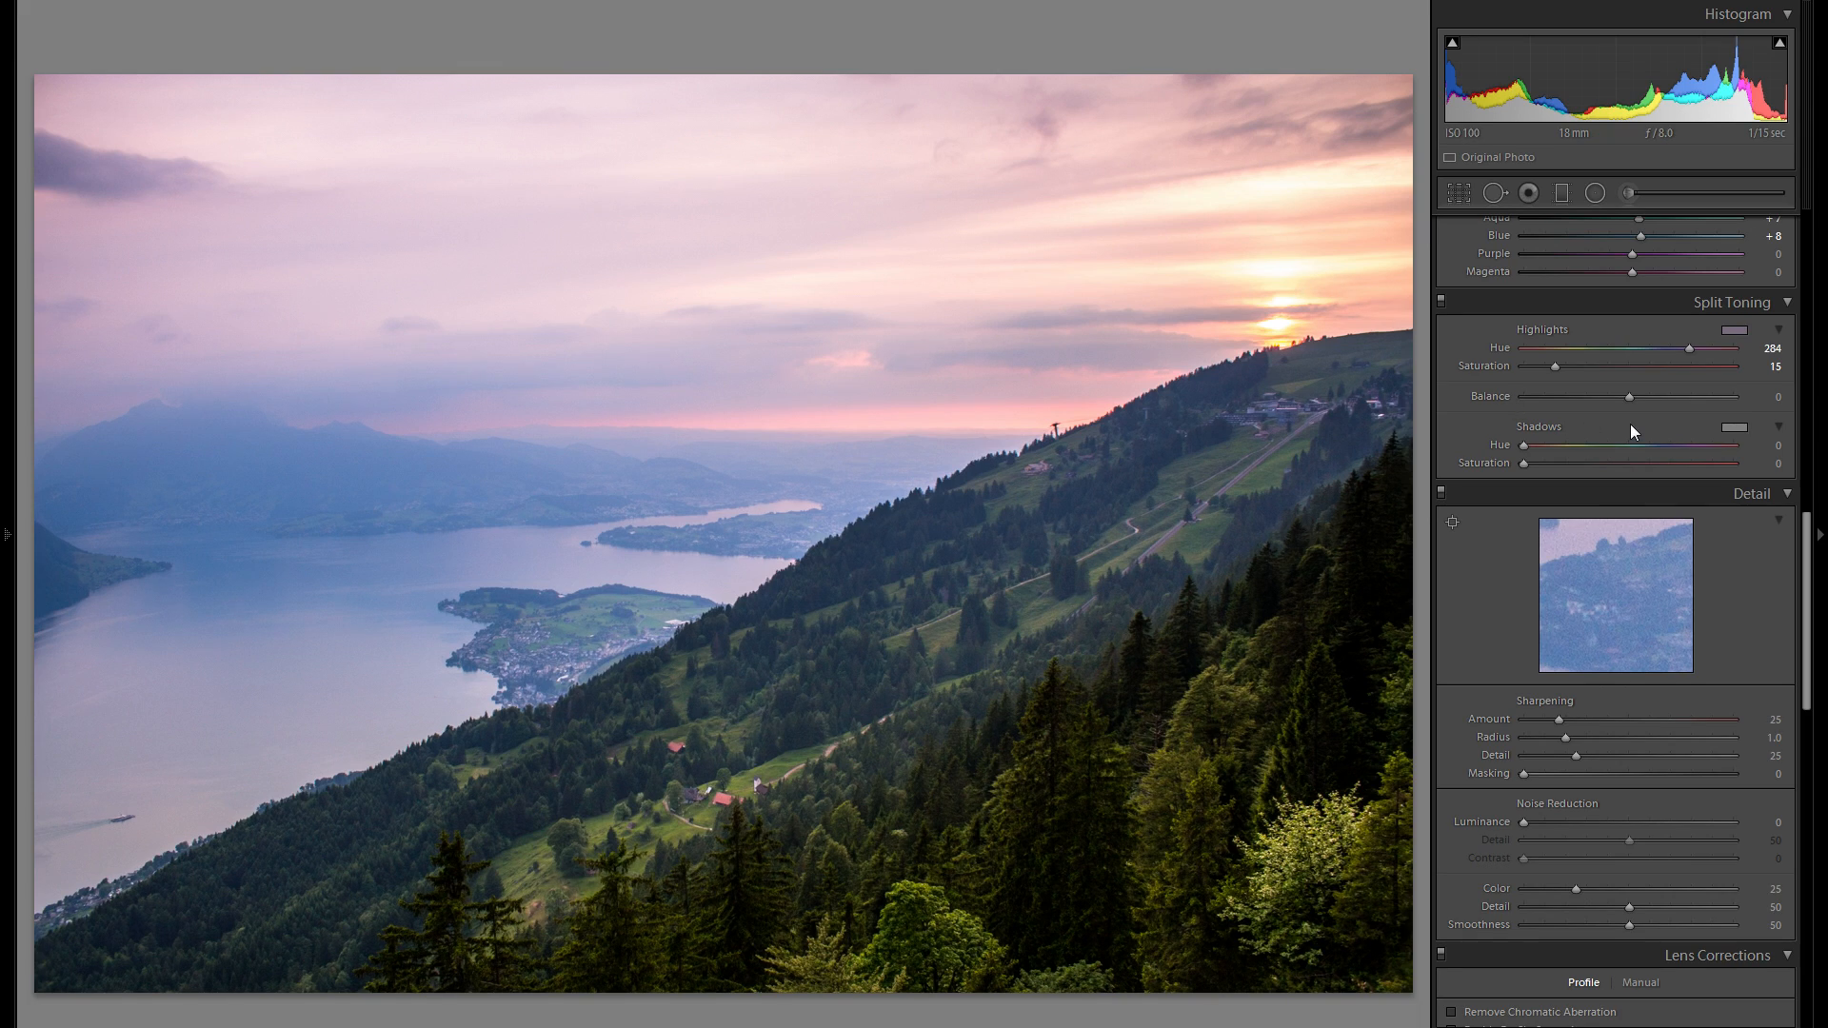
- Give the Split Toning shadows a faint warm tint with hue 33 and saturation 6
left_click(1730, 429)
mouse_move(1486, 449)
left_mouse_down()
mouse_move(1416, 442)
mouse_move(1512, 475)
mouse_move(1645, 474)
mouse_move(1498, 489)
left_mouse_up()
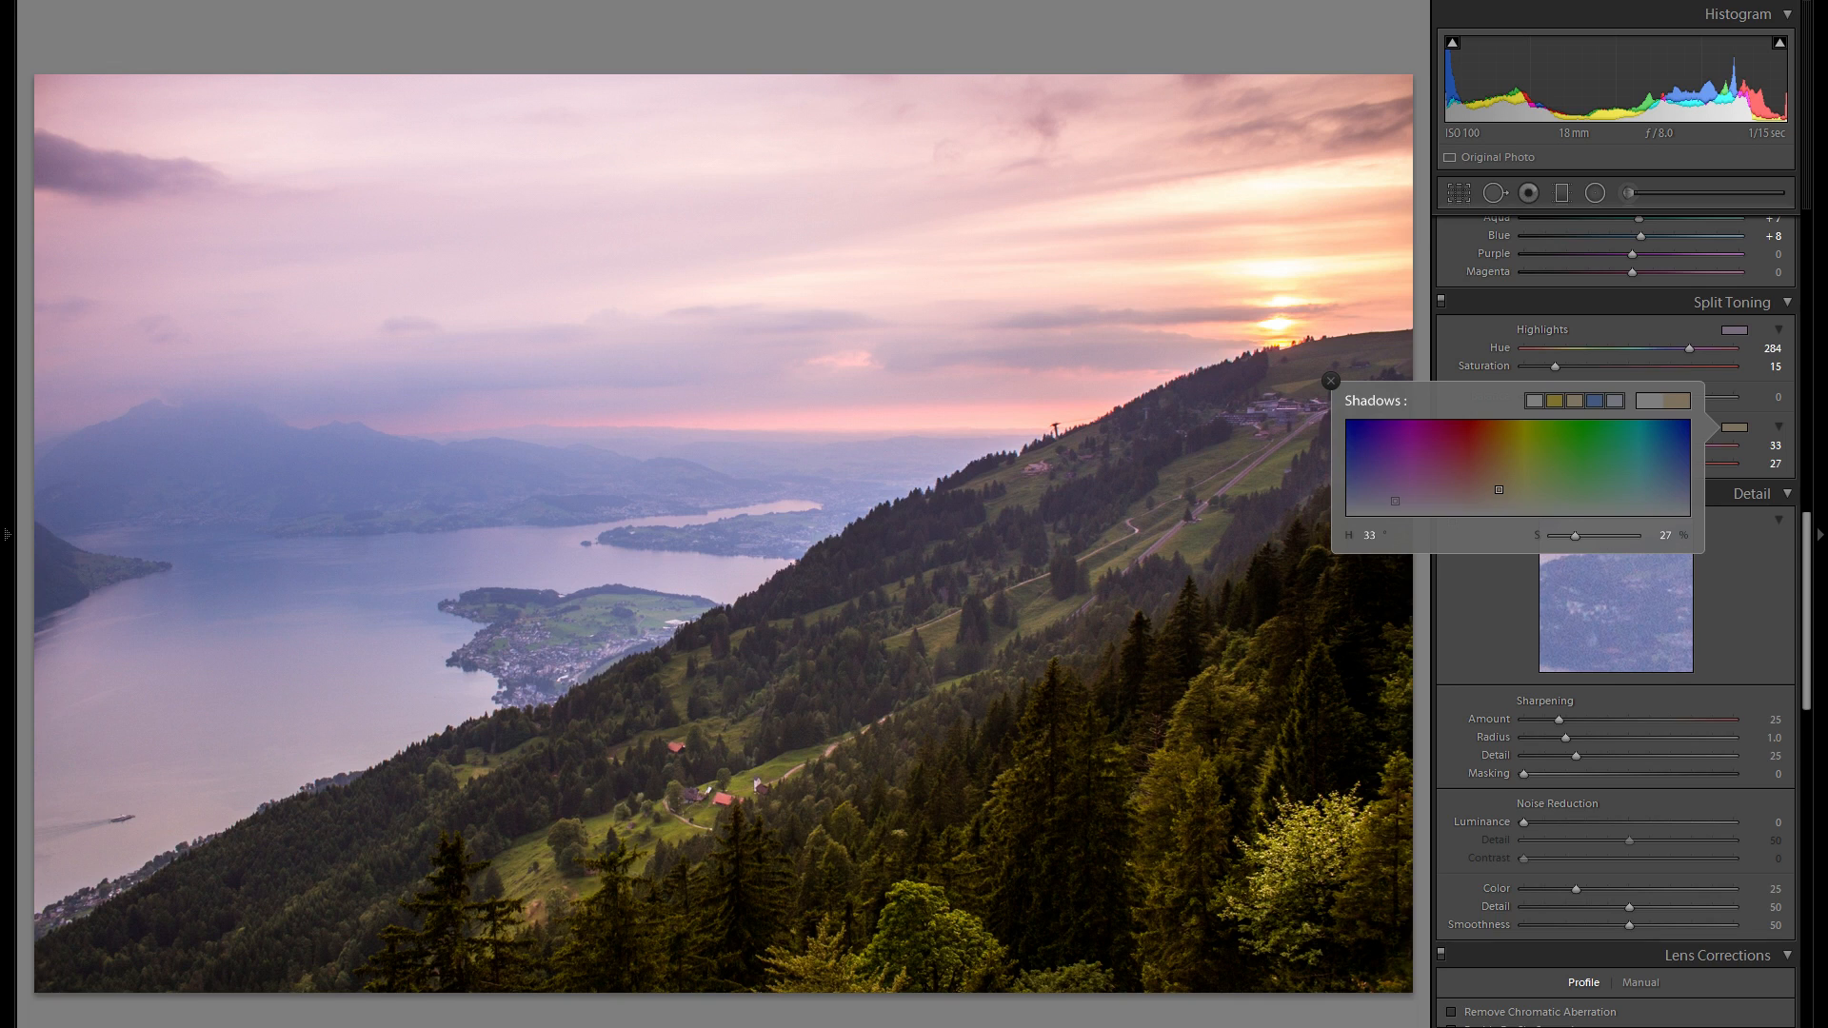
left_click_drag(1499, 489, 1498, 509)
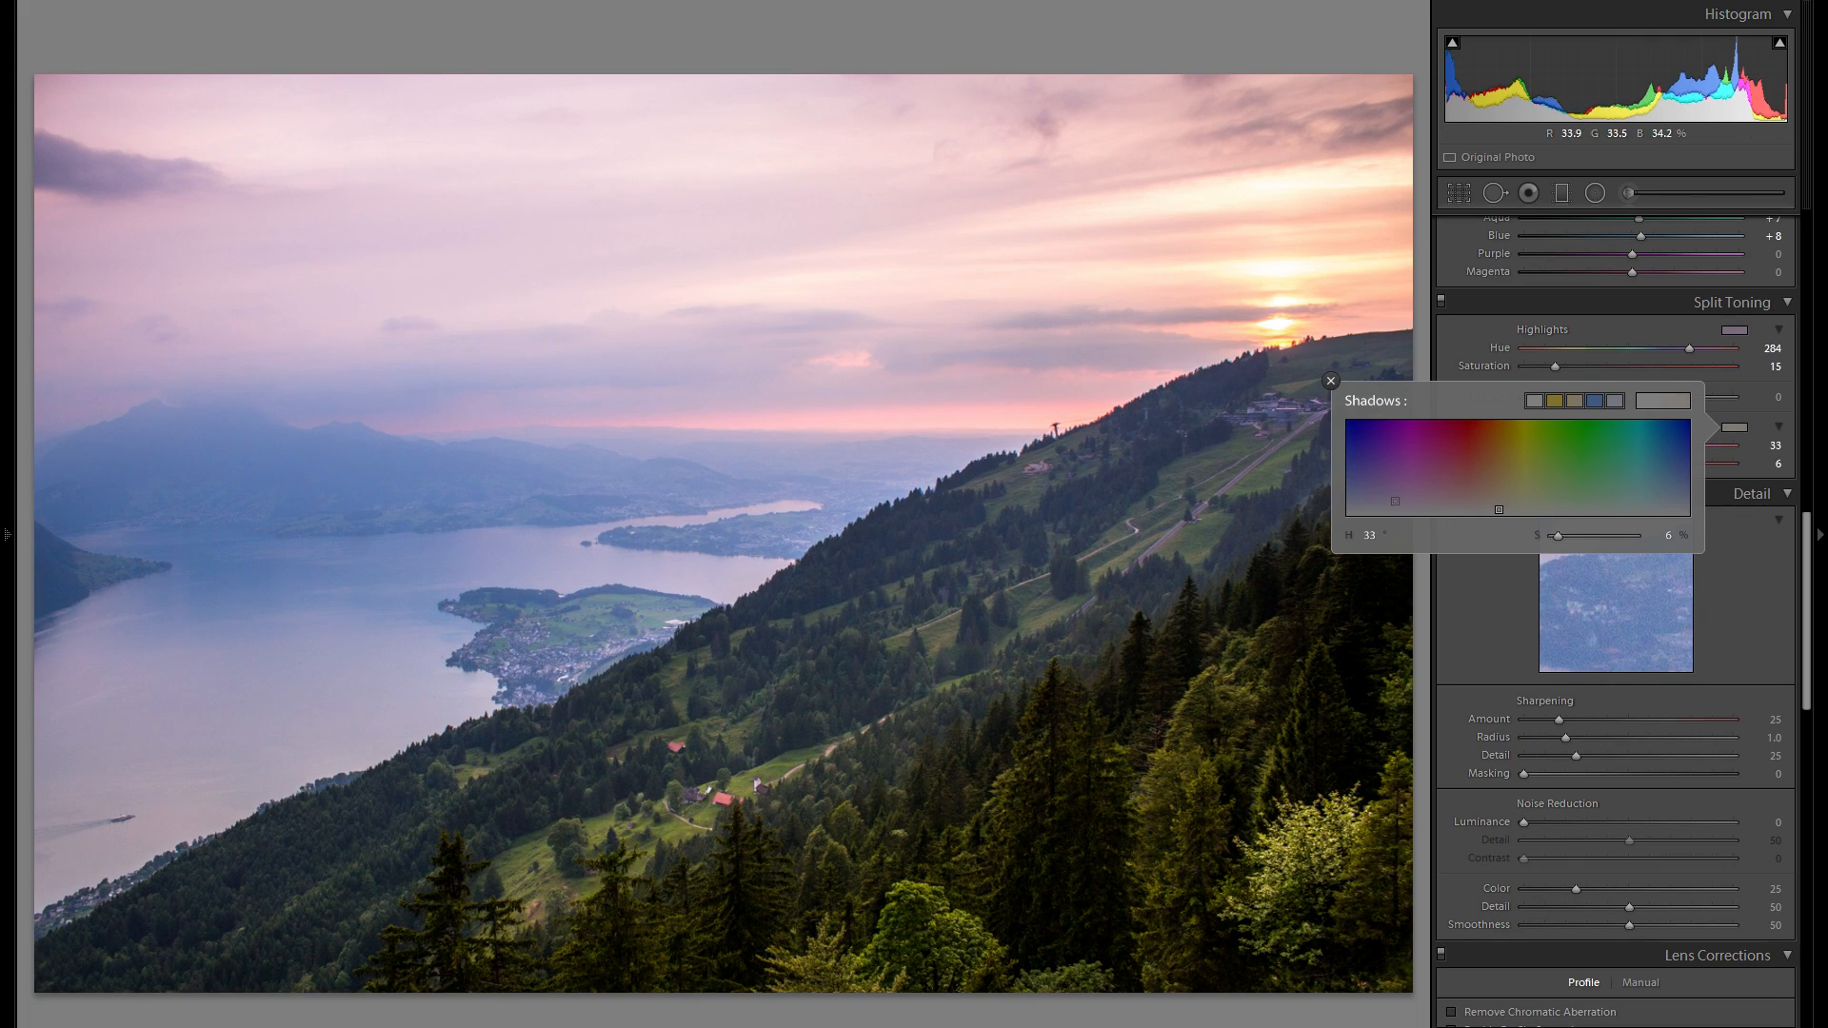
left_click(1331, 381)
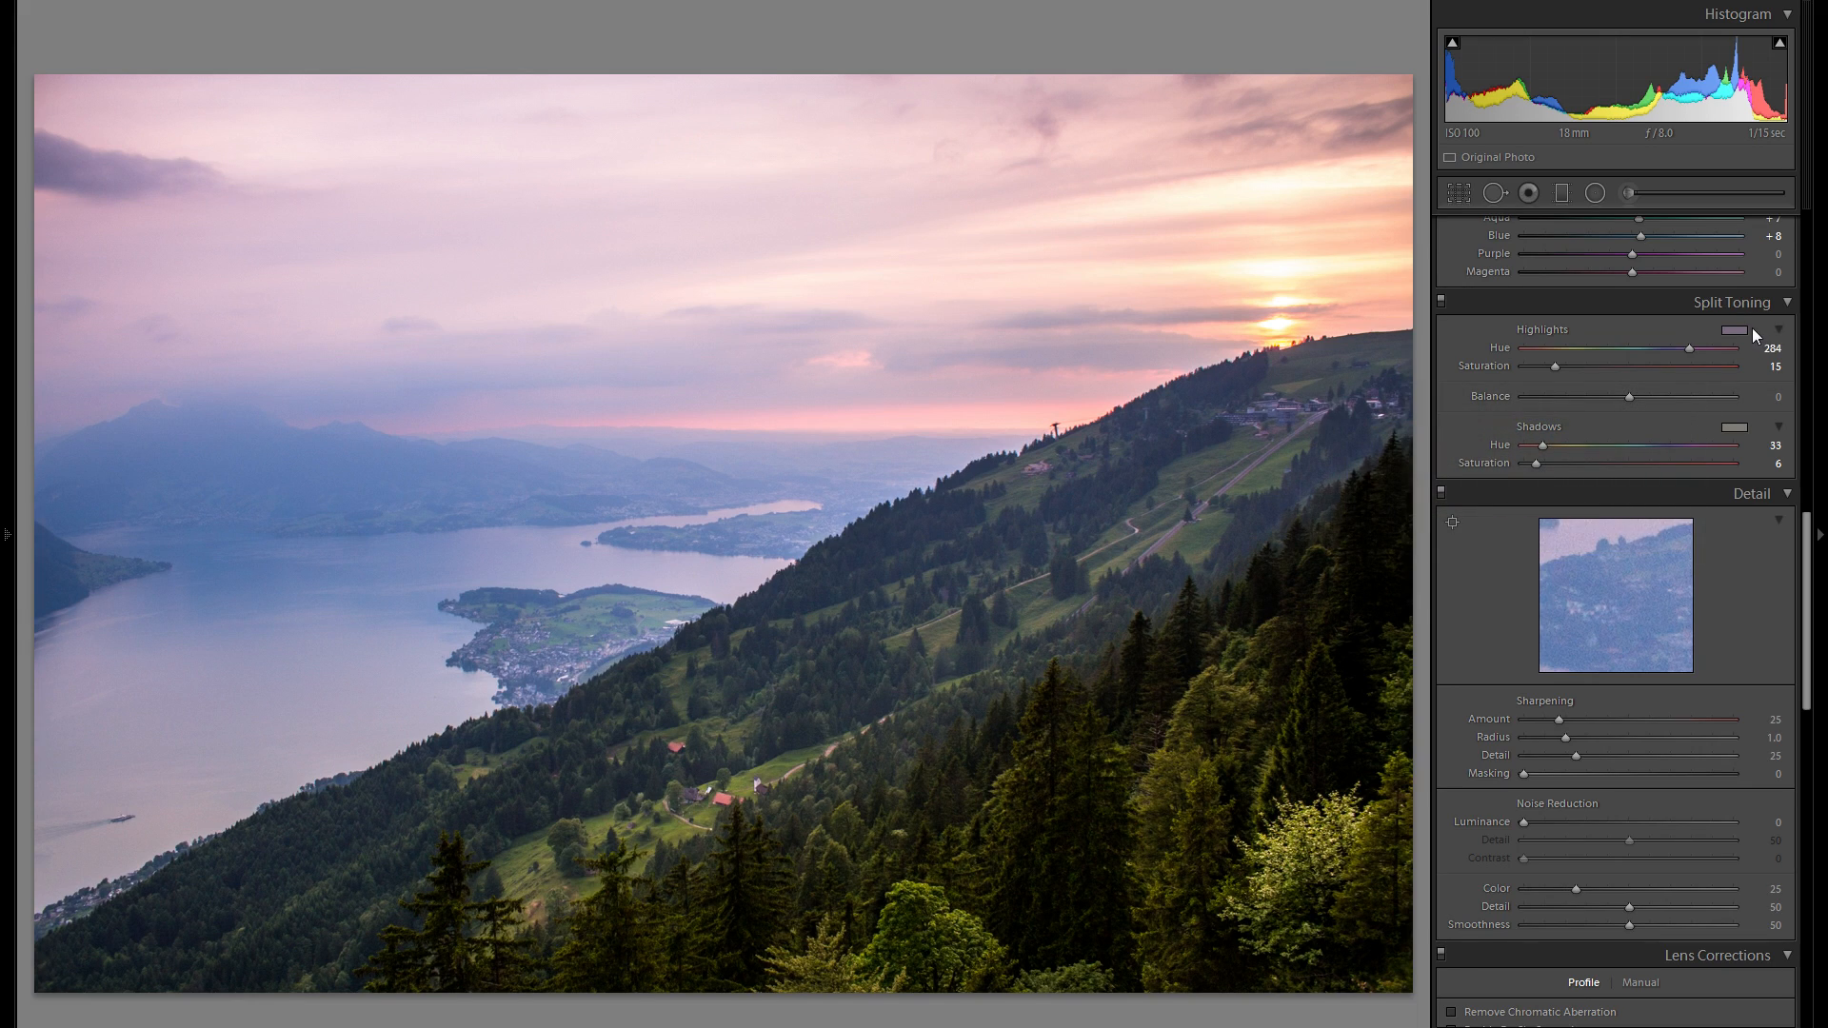
- Shift the Split Toning highlights hue to 276, keeping the tint's saturation at 15
left_click(1738, 330)
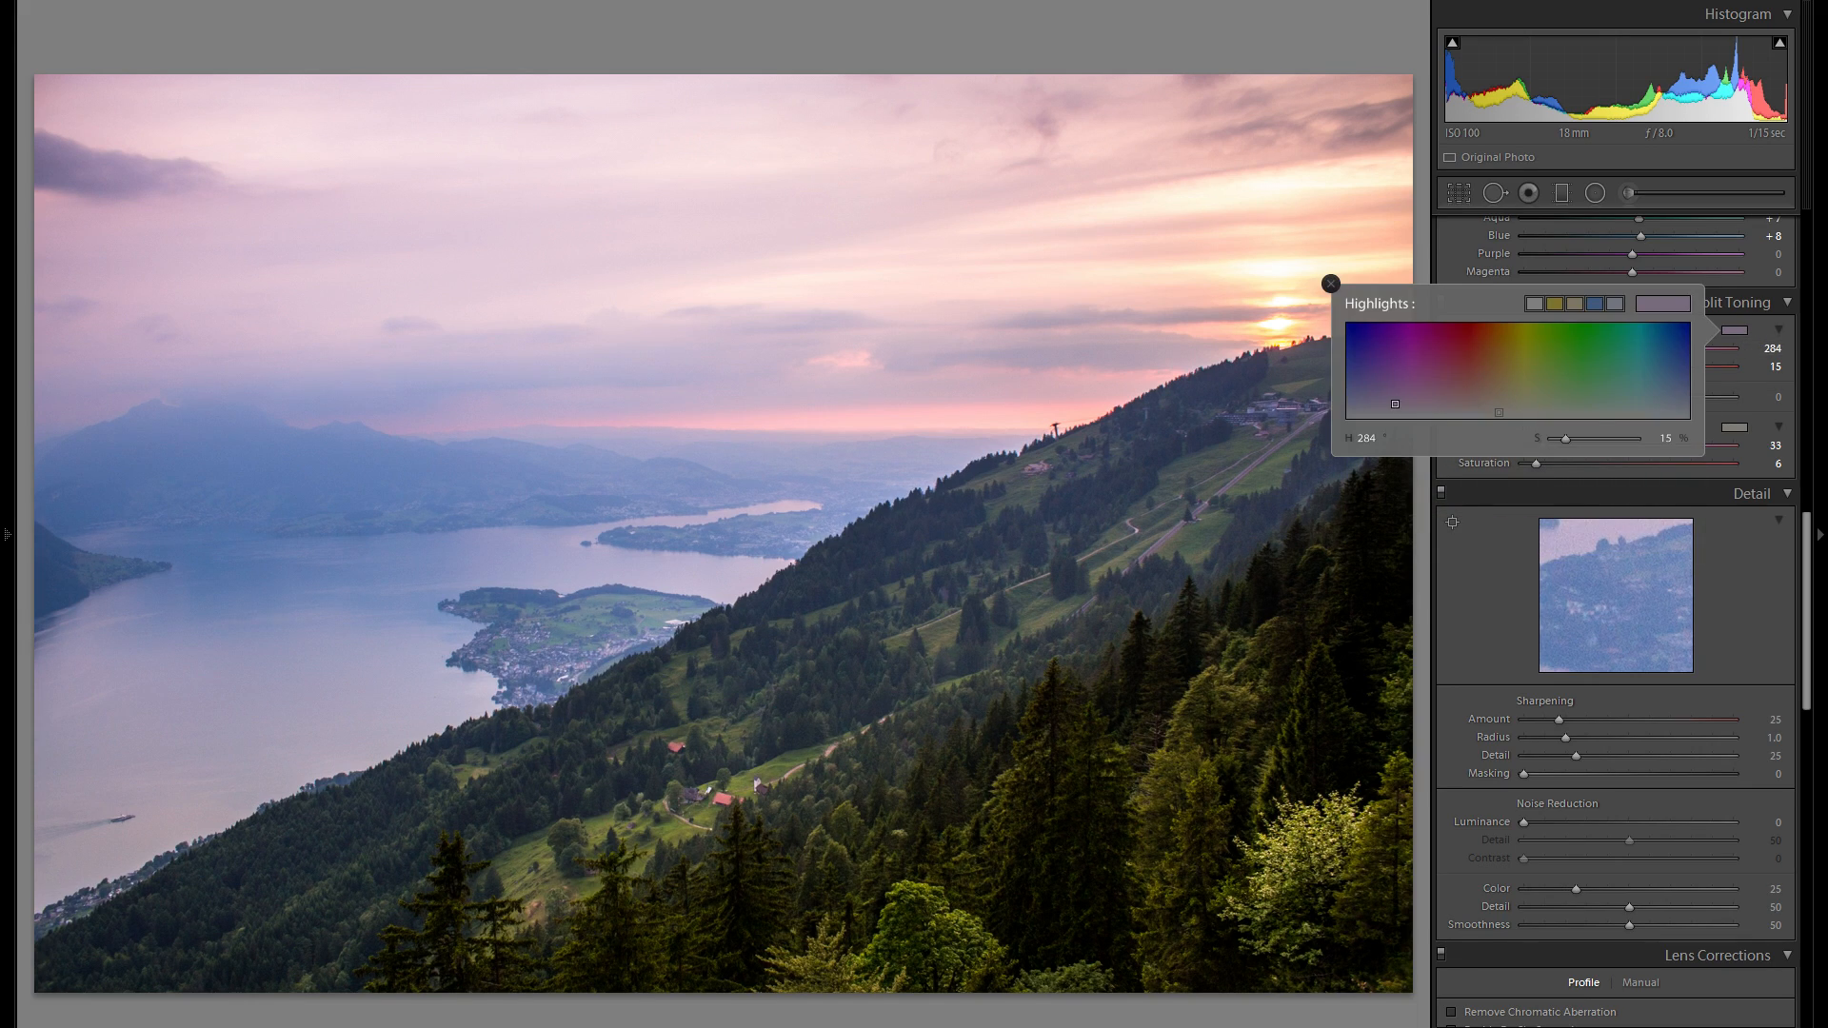
left_click_drag(1394, 404, 1387, 404)
left_click(1330, 283)
- Compare the photo with and without the Split Toning adjustments, leaving them enabled
scroll(1466, 428, "up", 3)
left_click(1440, 508)
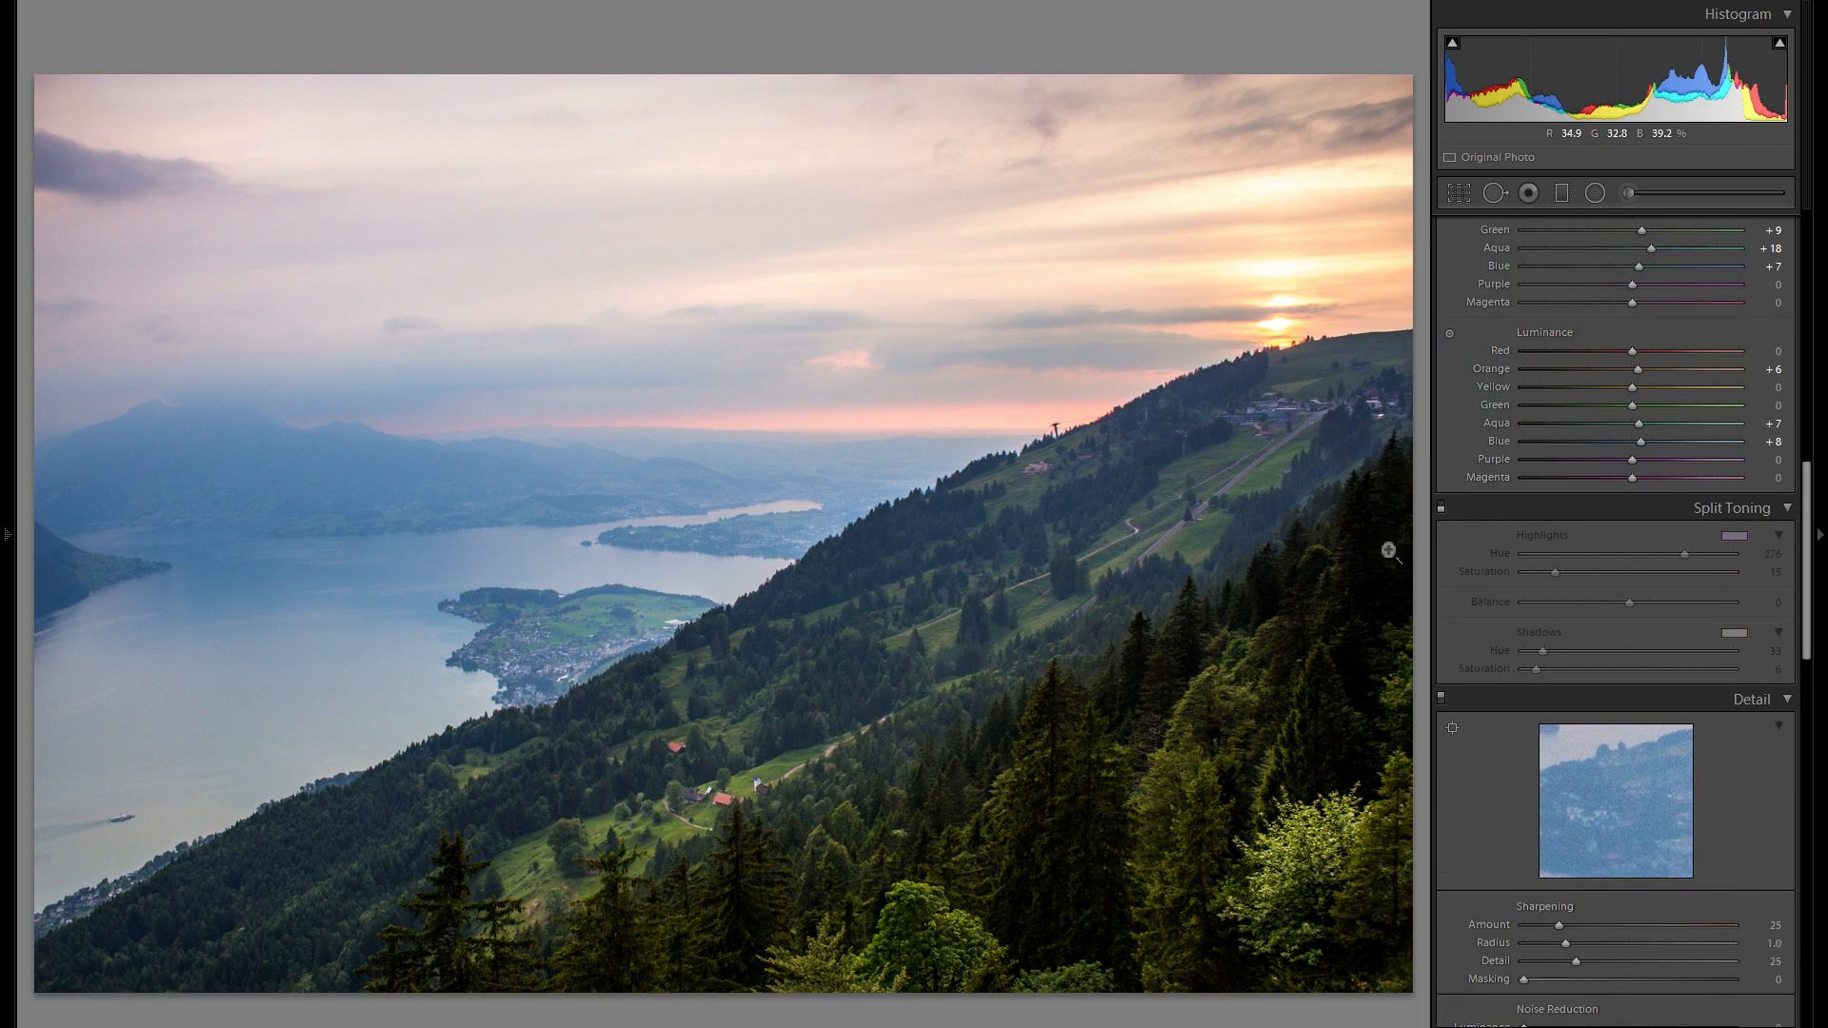
left_click(1441, 508)
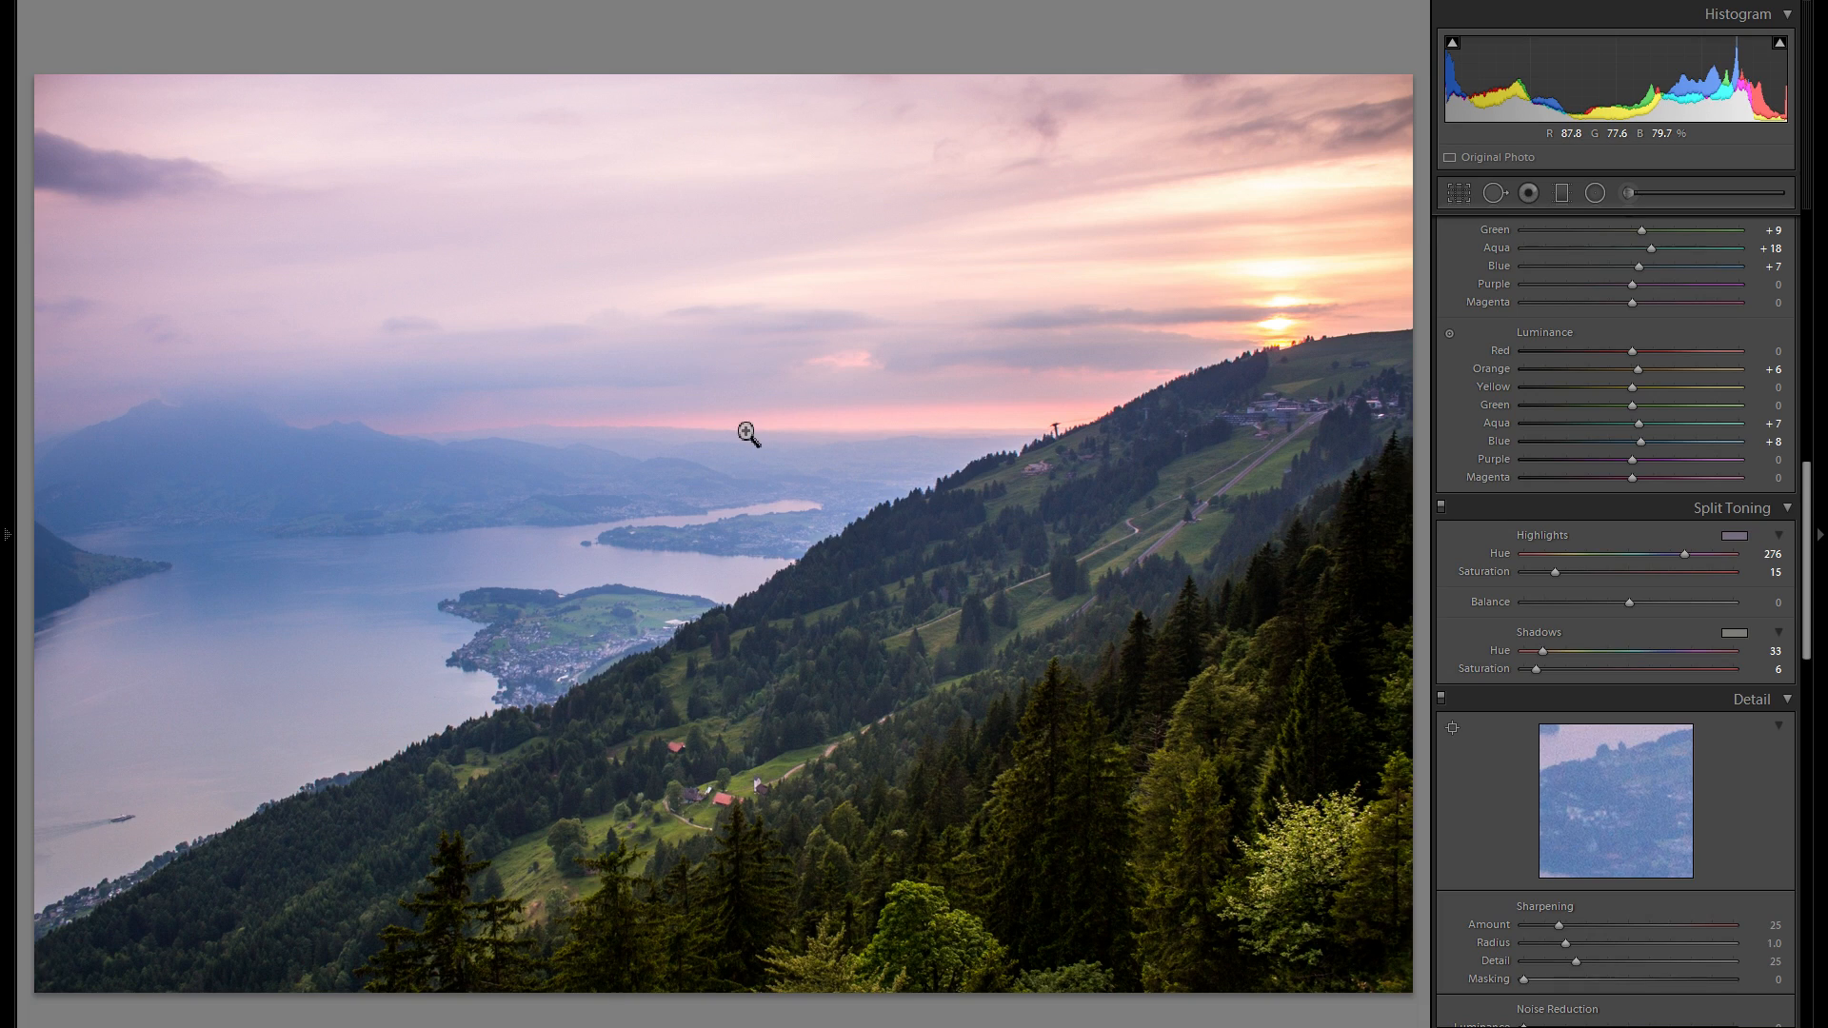
left_click(1442, 509)
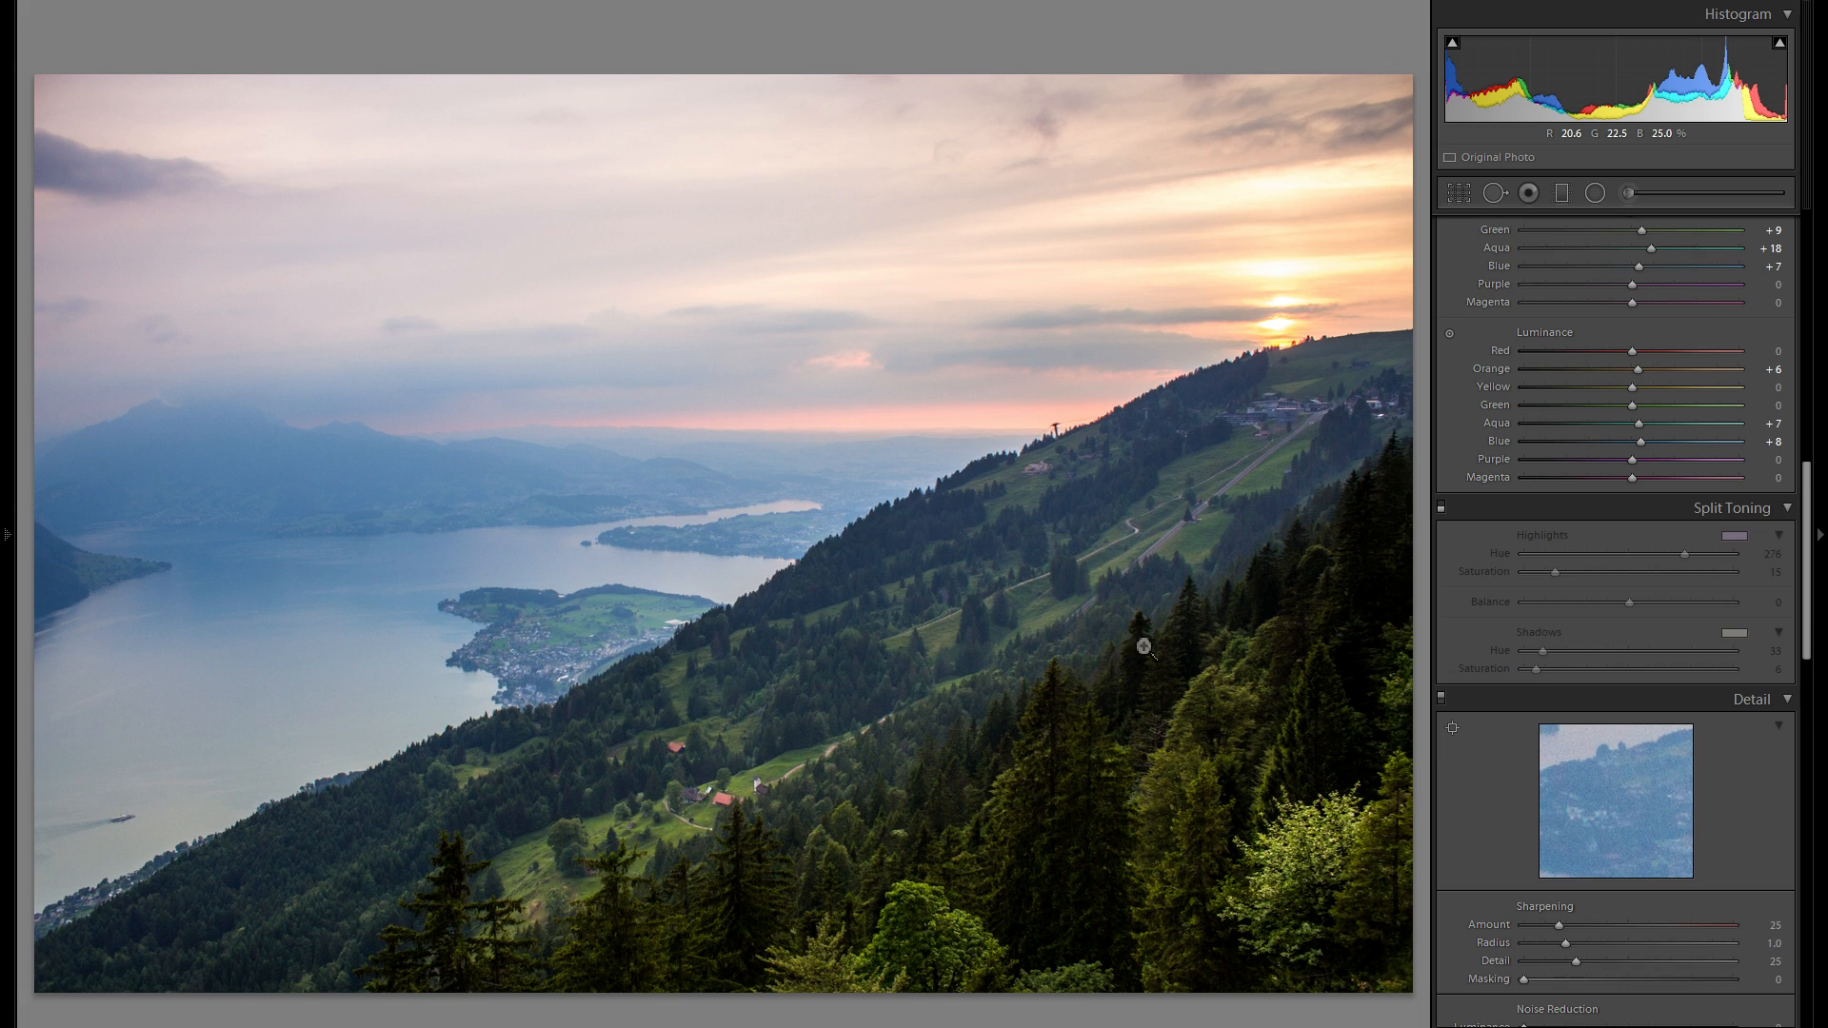
left_click(1441, 506)
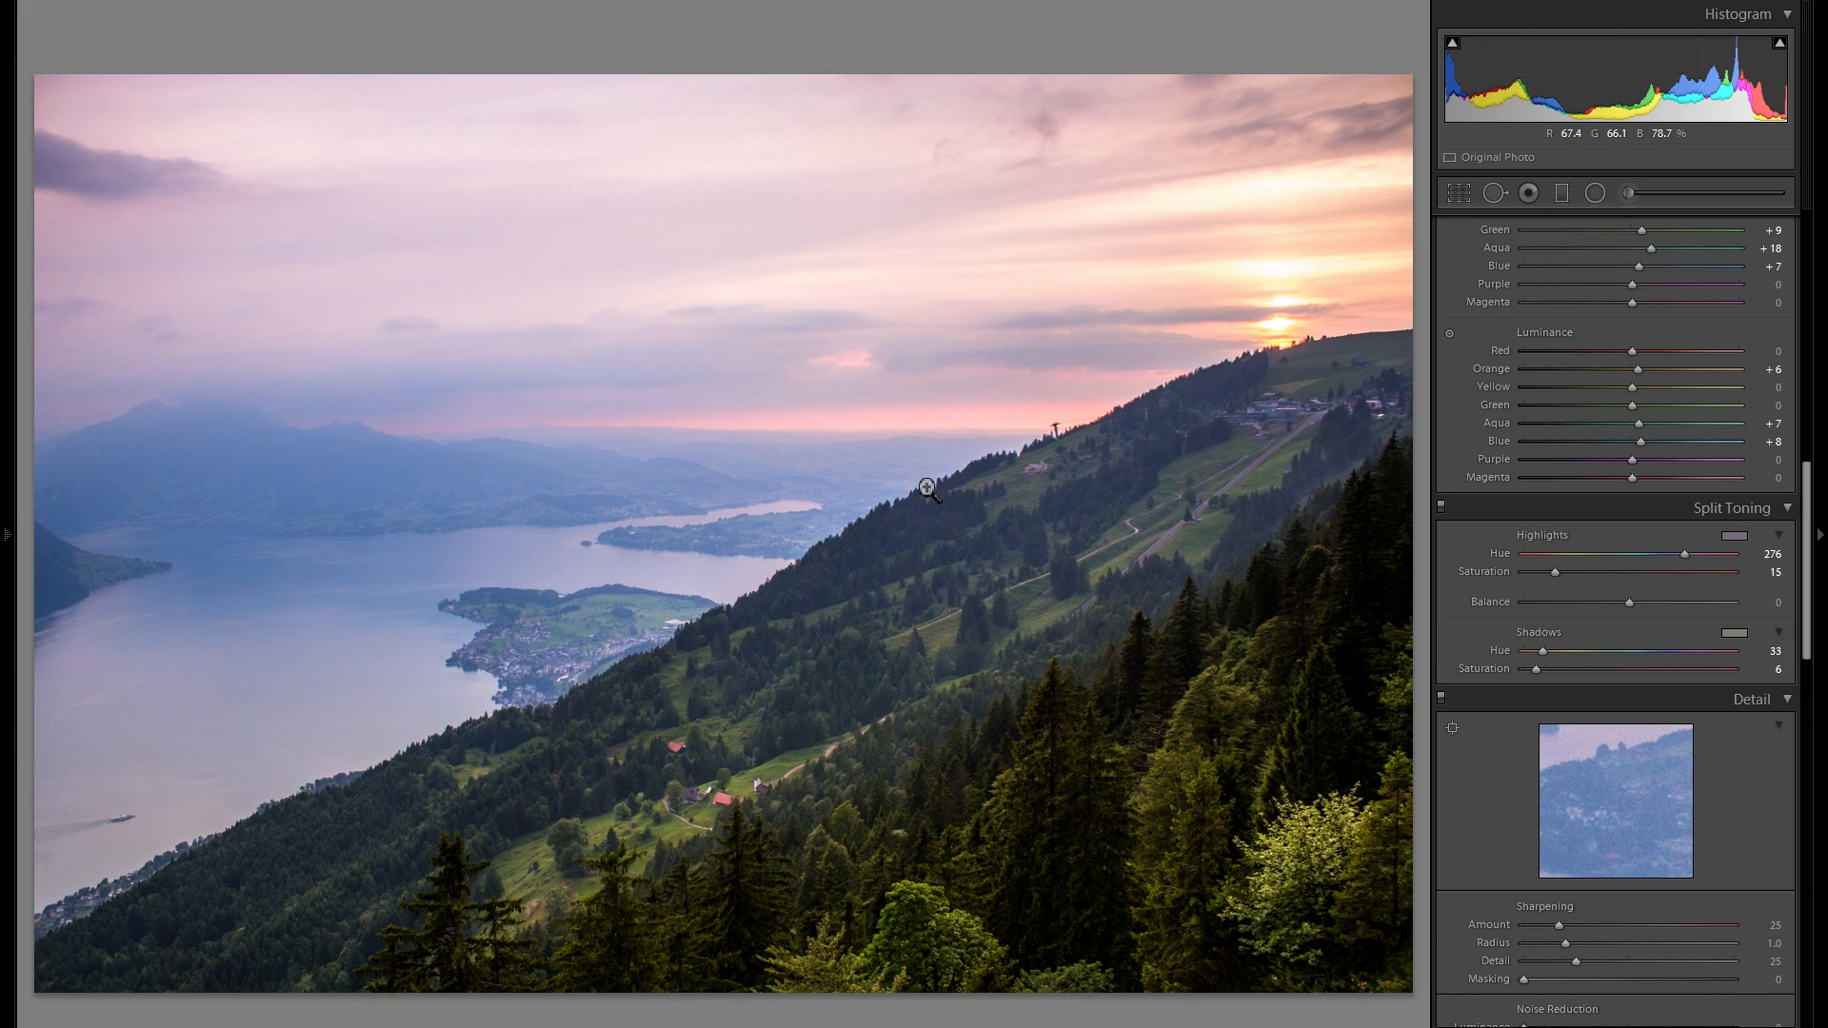
left_click(1443, 510)
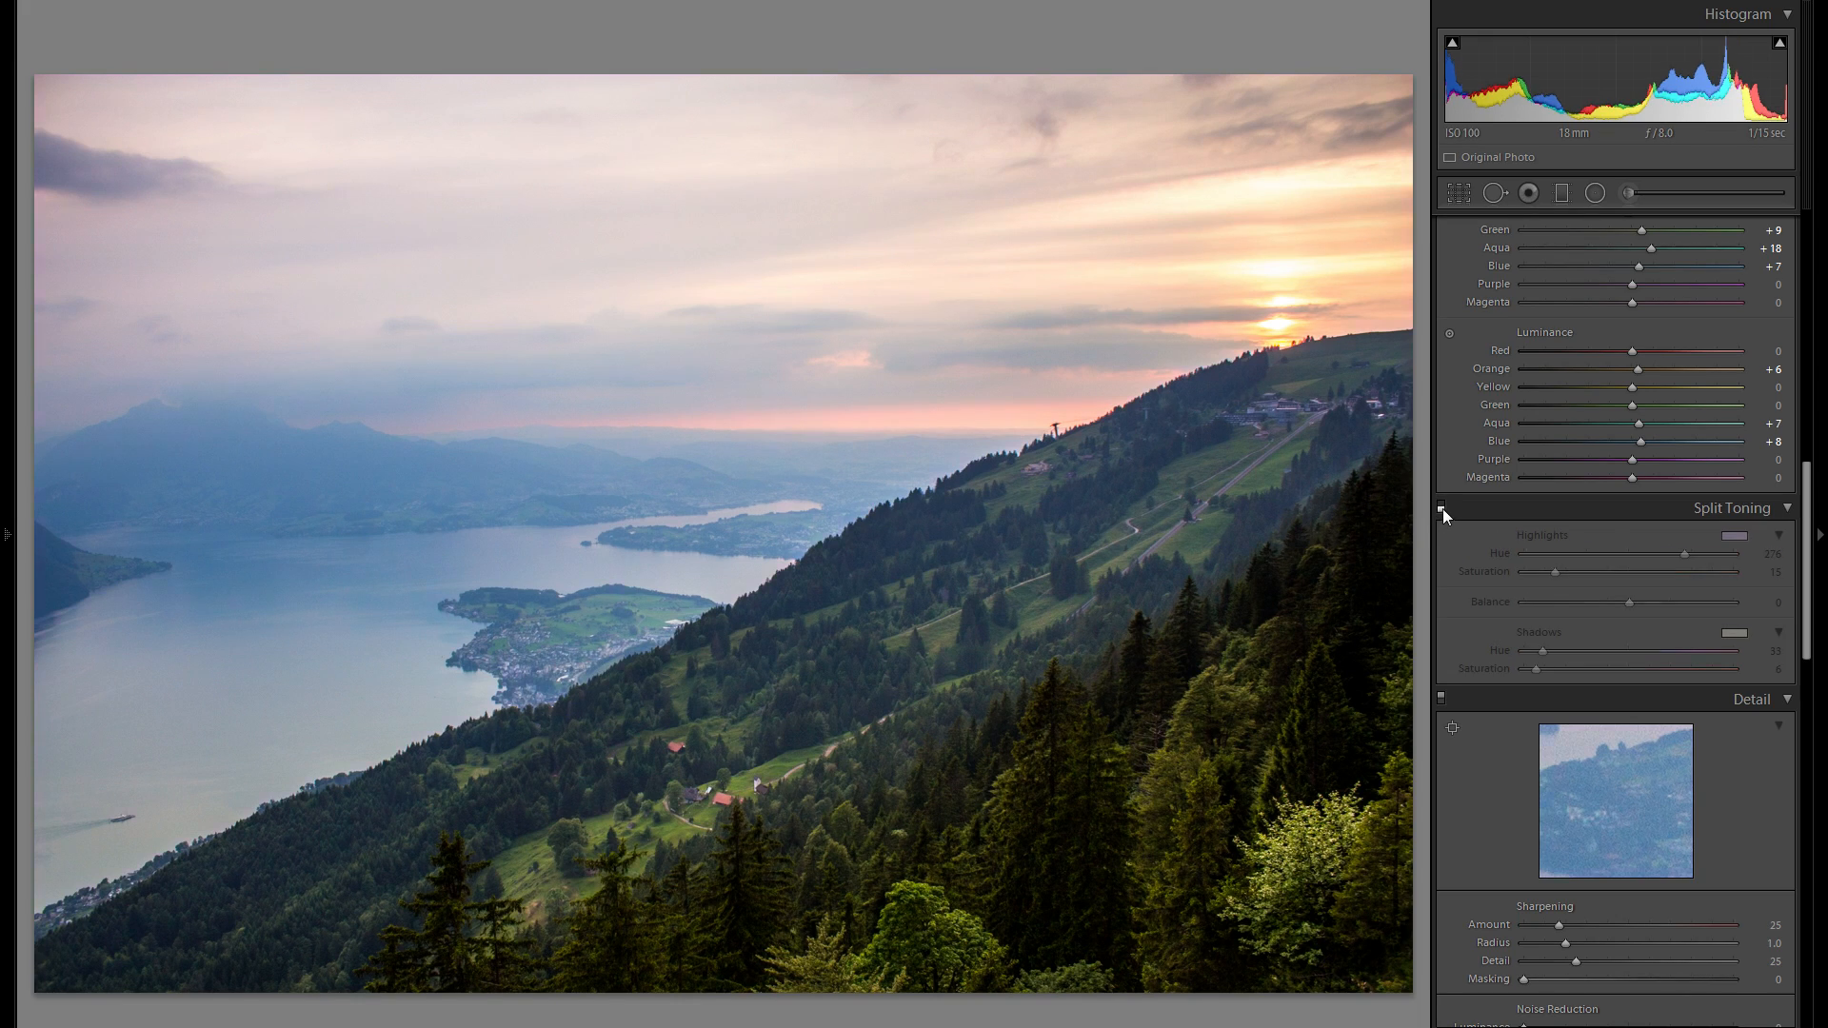
left_click(1442, 509)
- Inspect the forested slope up close for noise and review the Basic, HSL and Split Toning settings
scroll(1498, 533, "down", 5)
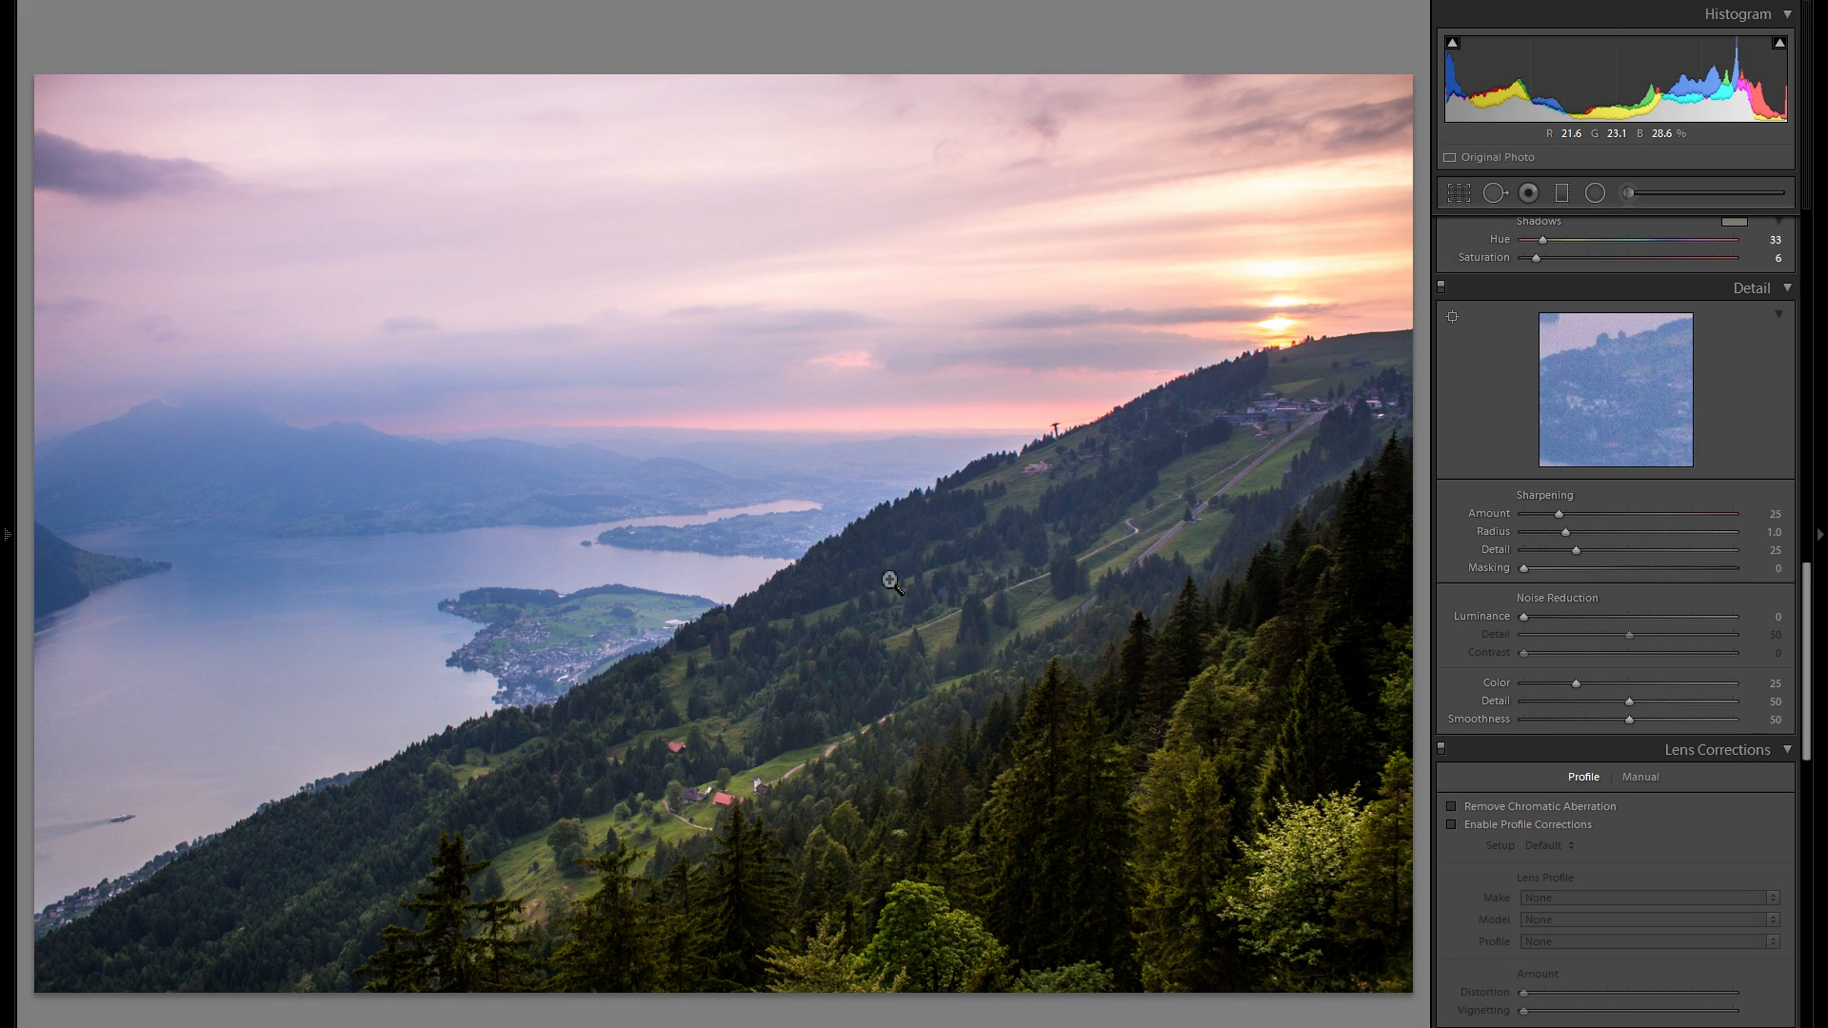
left_click(819, 561)
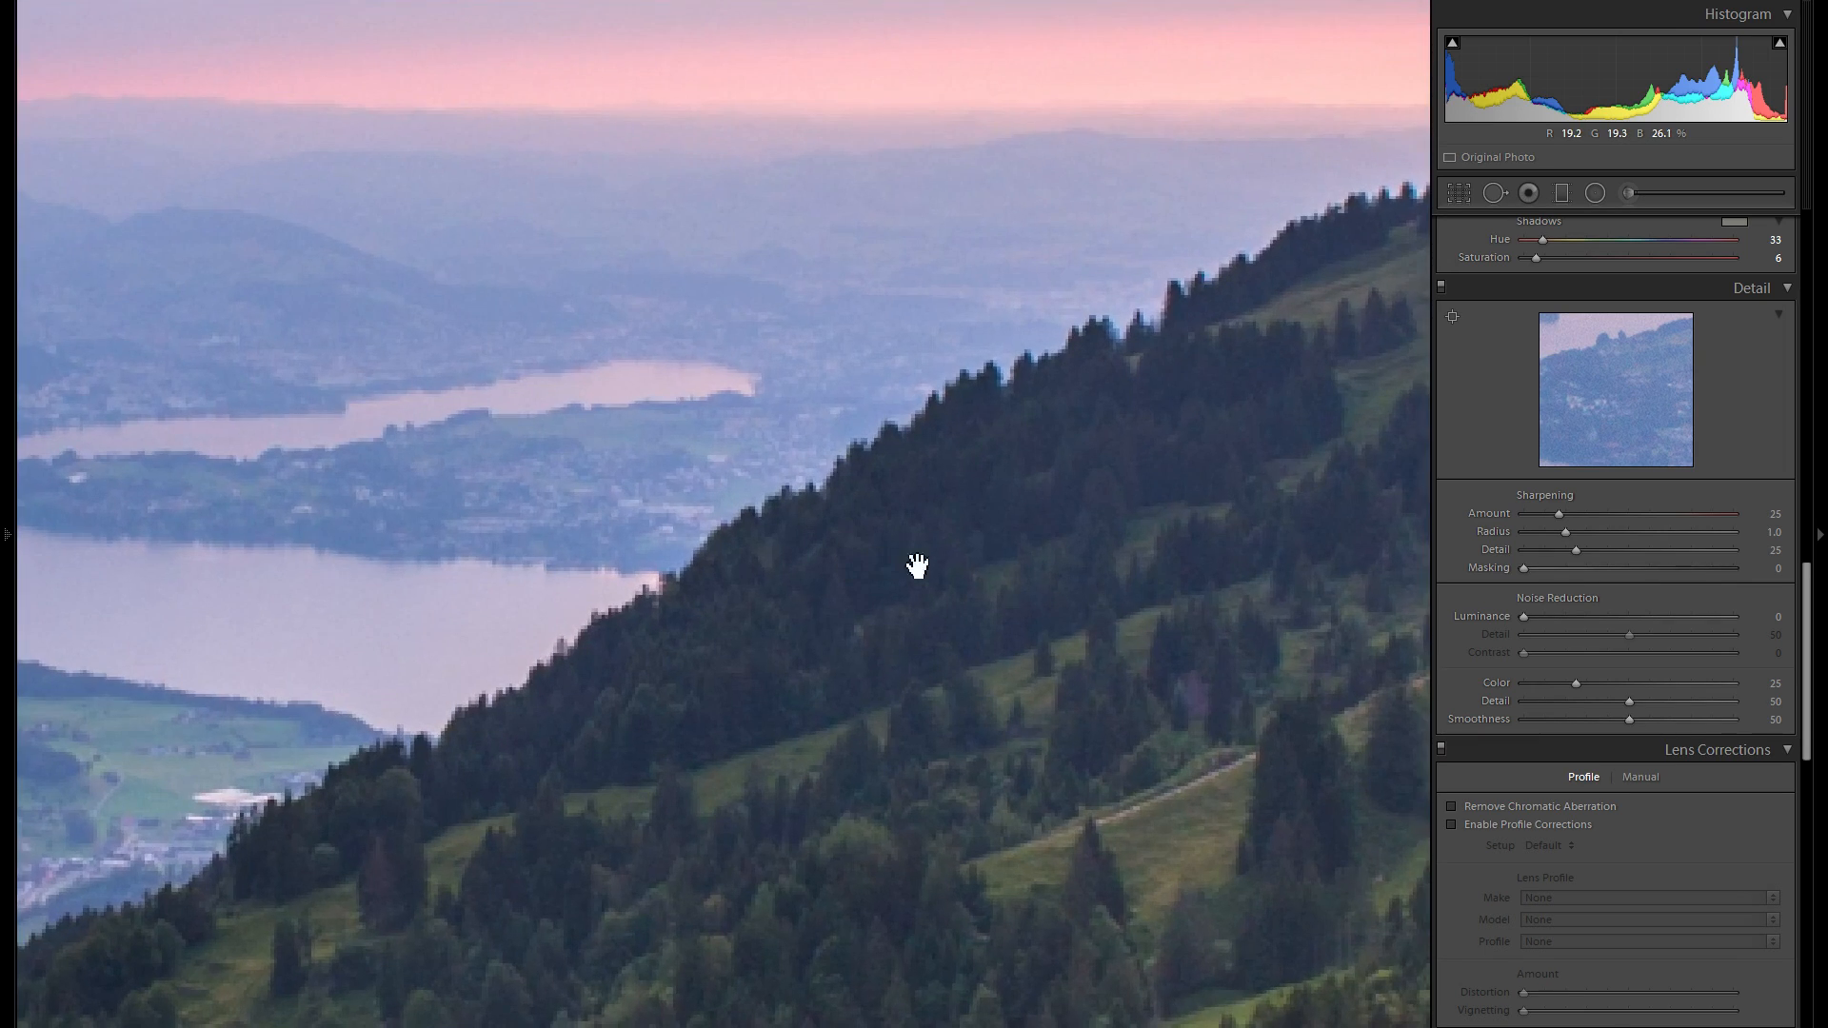
left_click_drag(1117, 747, 881, 382)
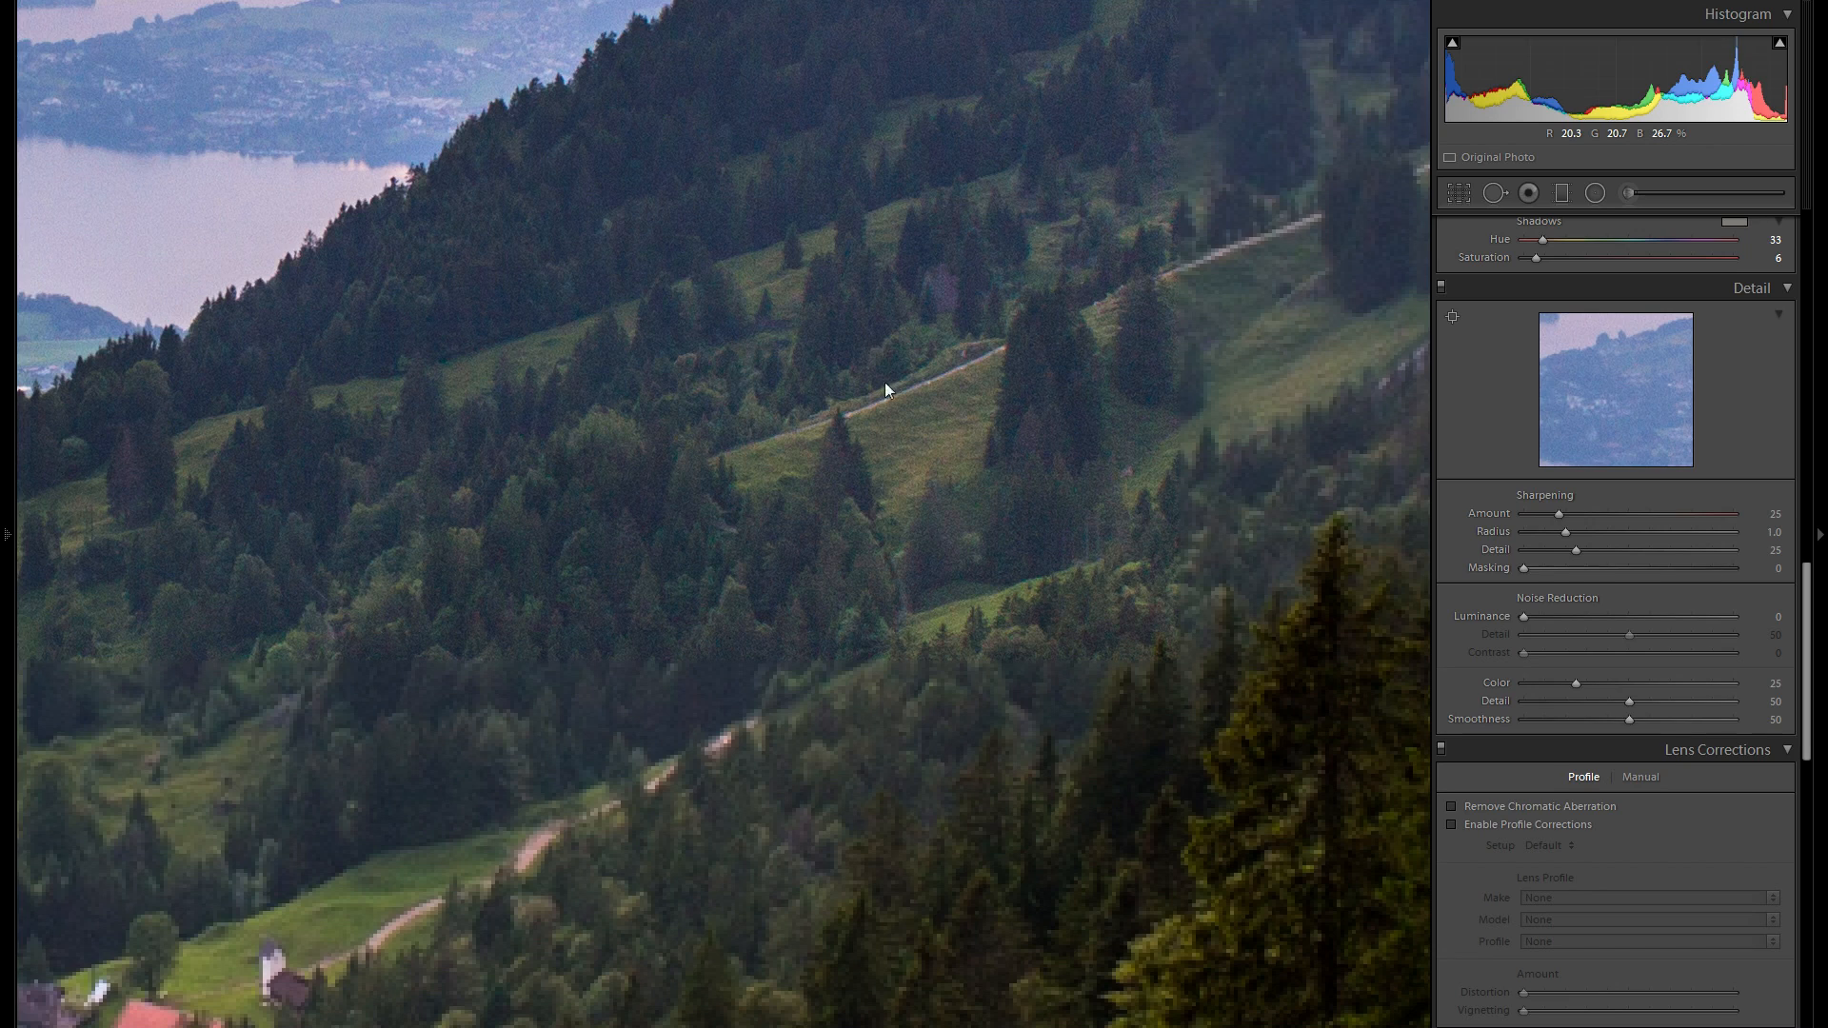
scroll(1568, 450, "up", 15)
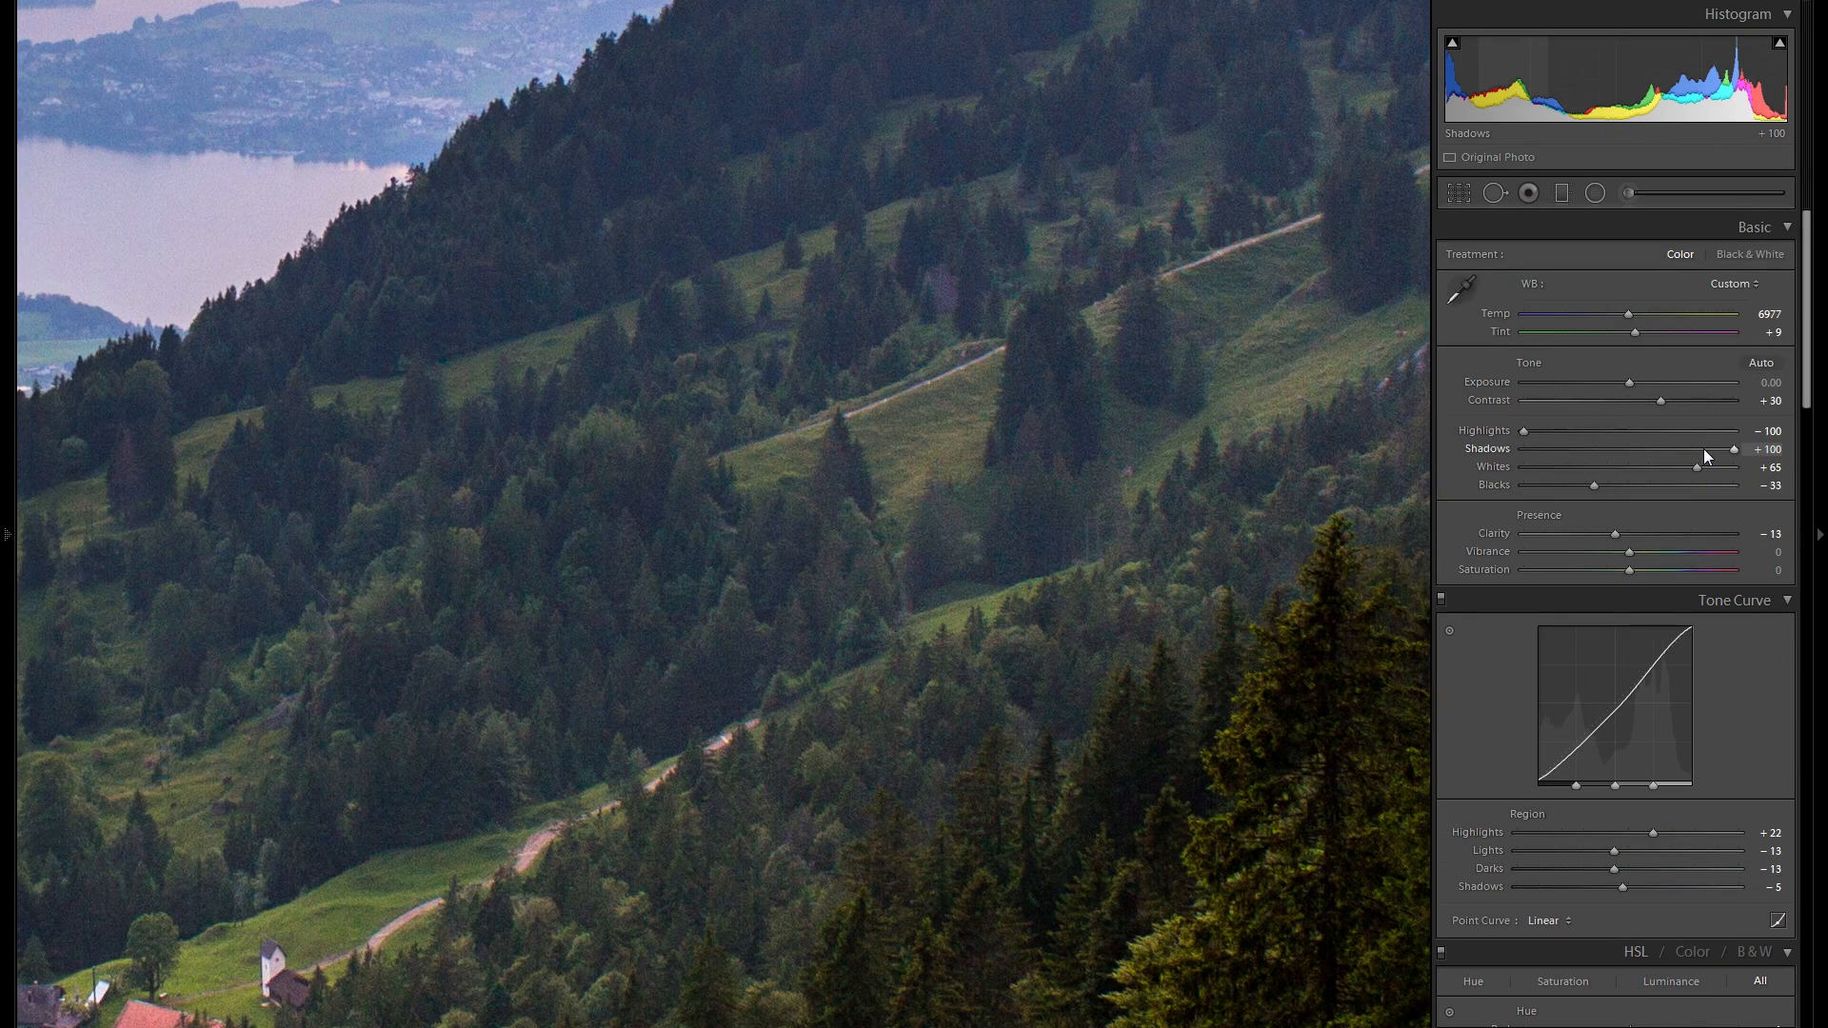
scroll(1626, 444, "down", 12)
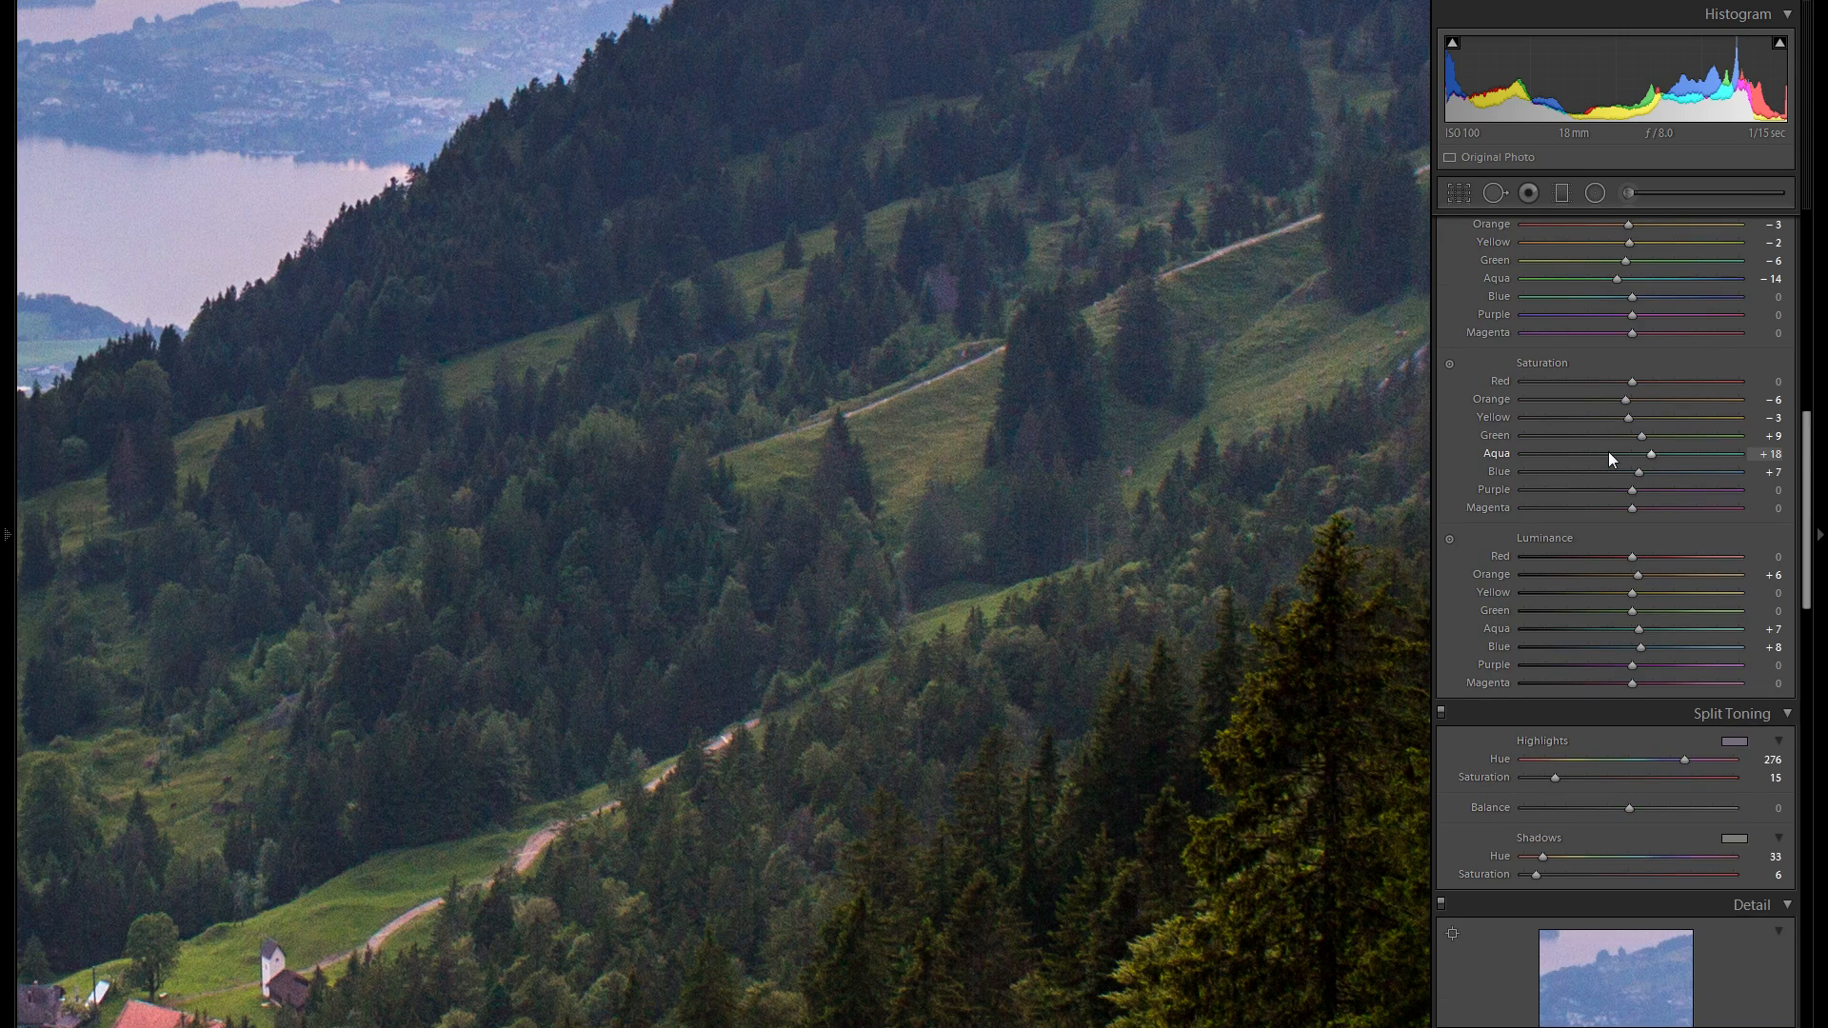
scroll(1608, 451, "down", 5)
left_click_drag(366, 552, 585, 595)
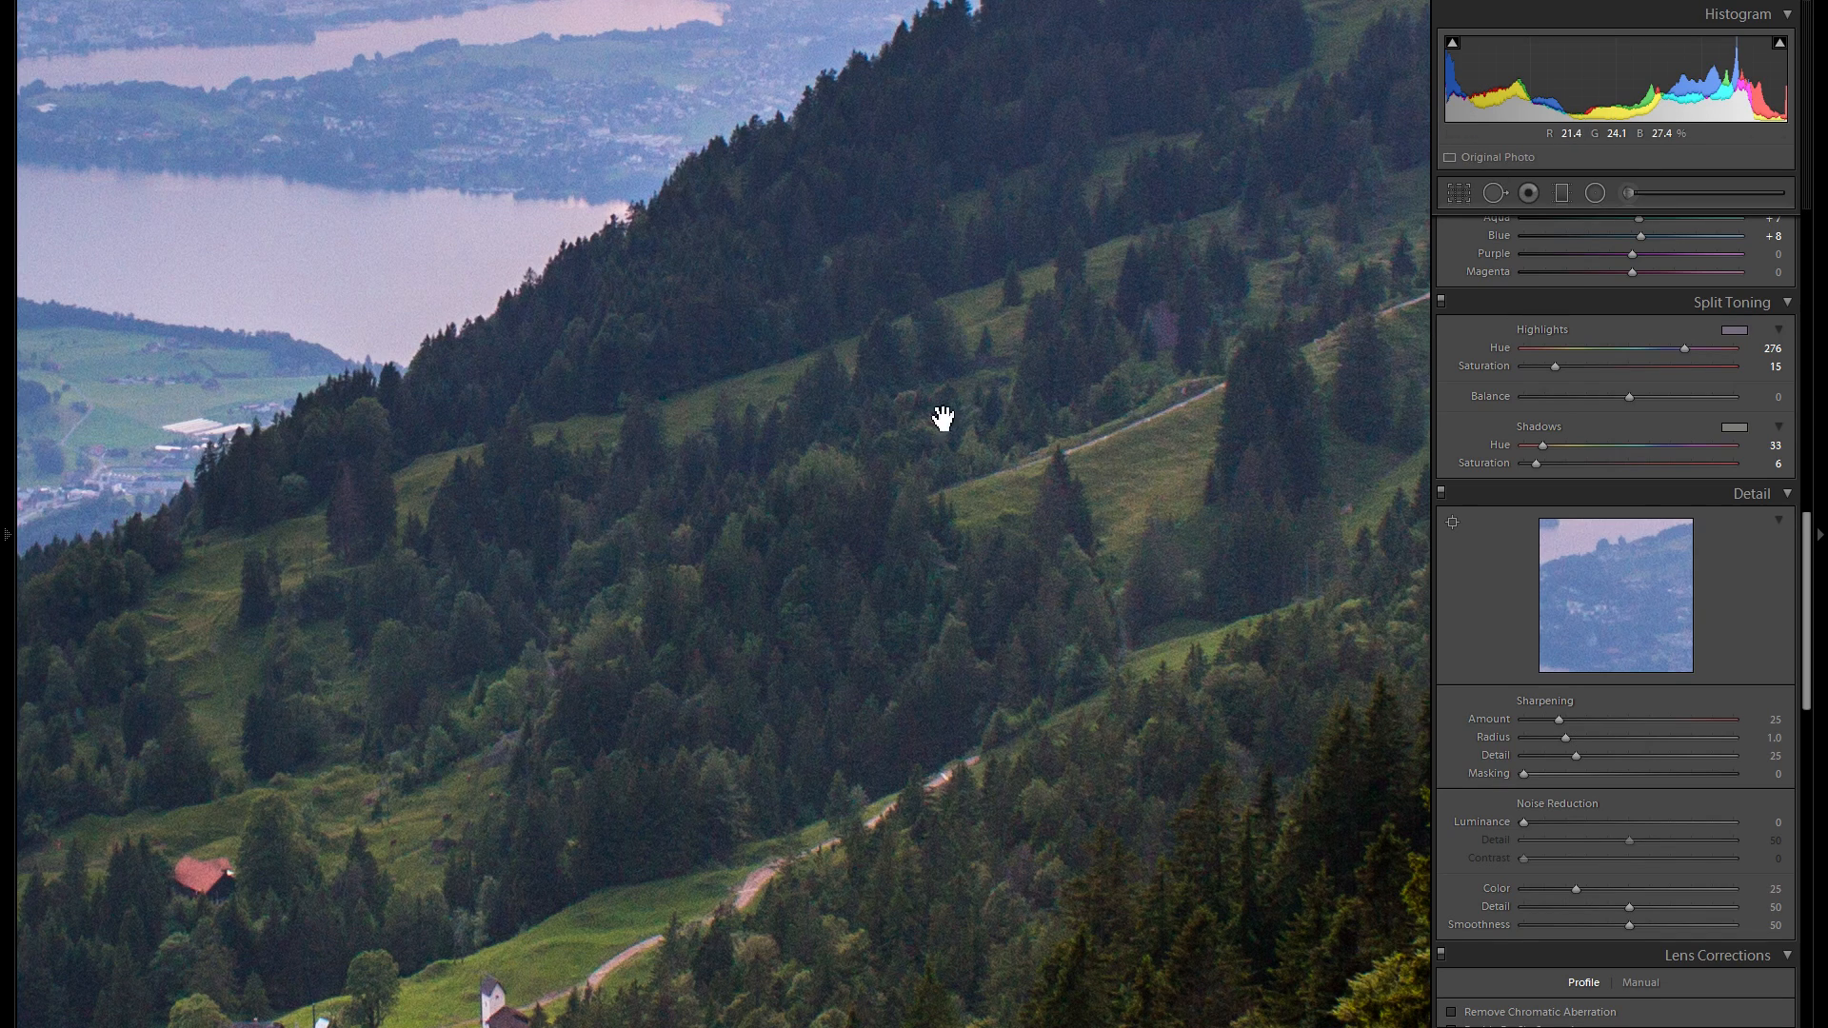
left_click(887, 438)
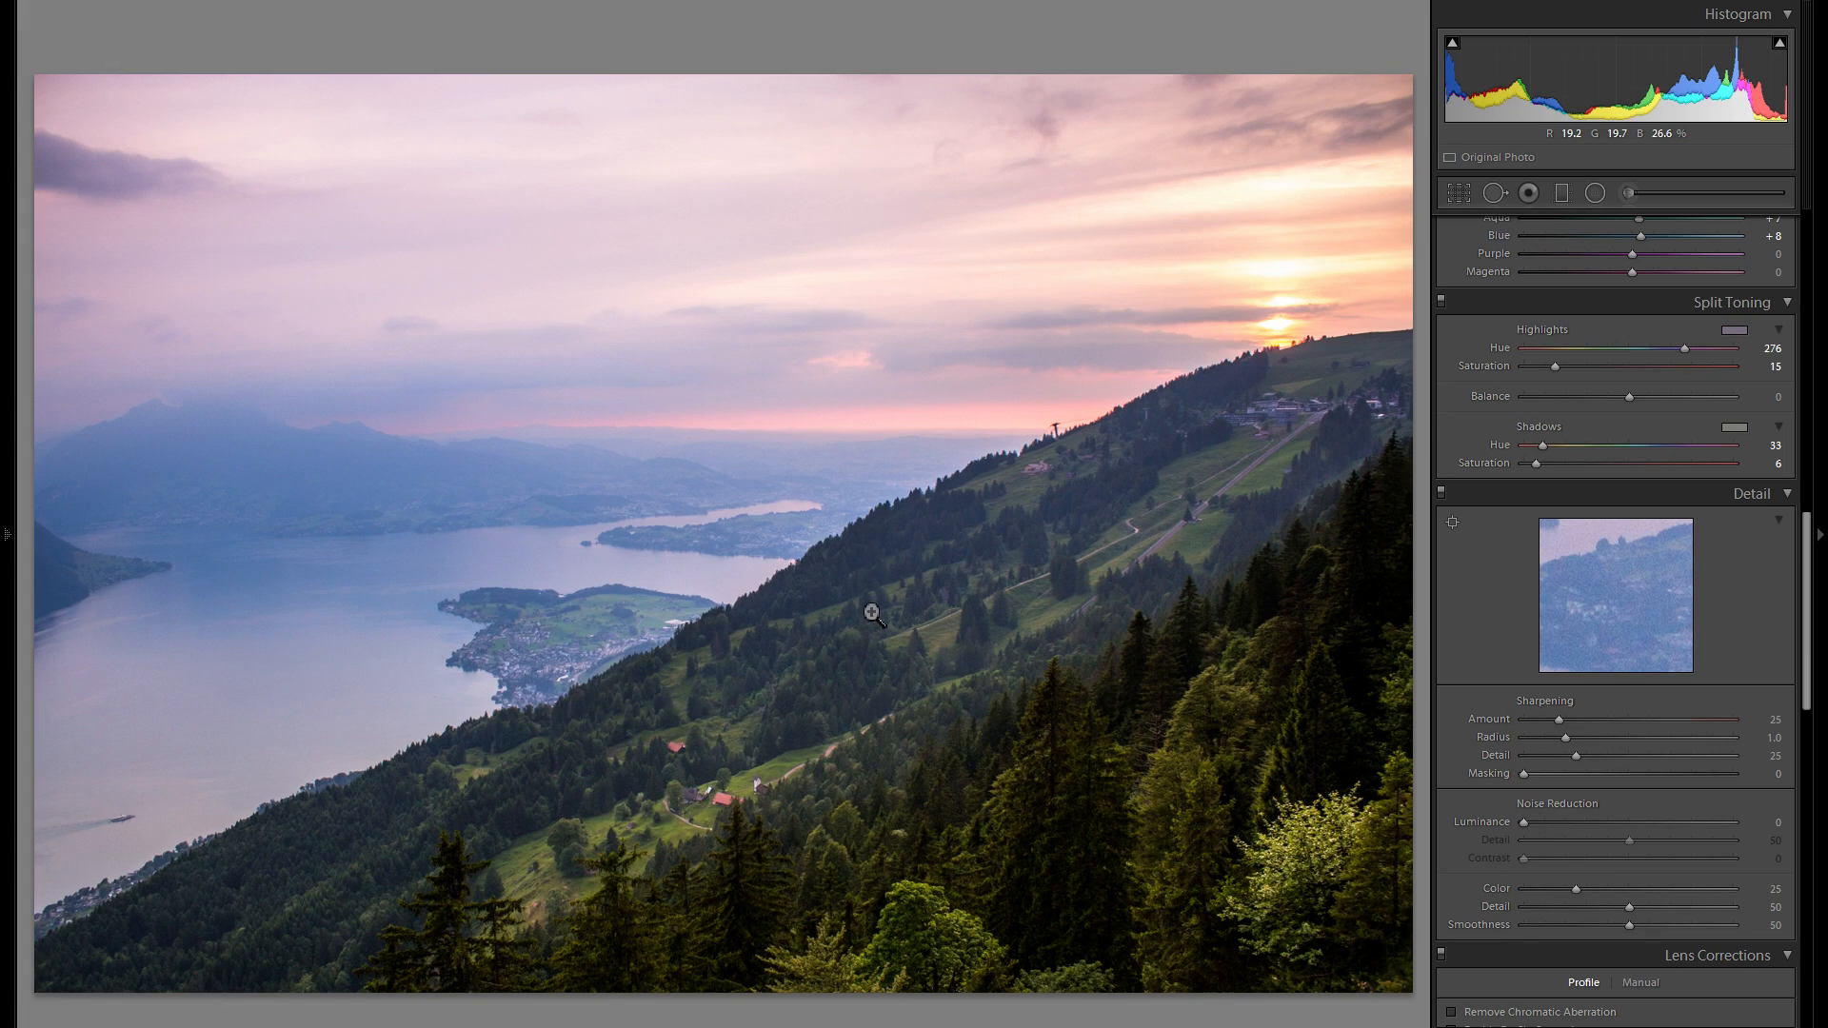
- Raise the Color noise reduction to 100 while checking the forested mountainside up close
left_click(869, 674)
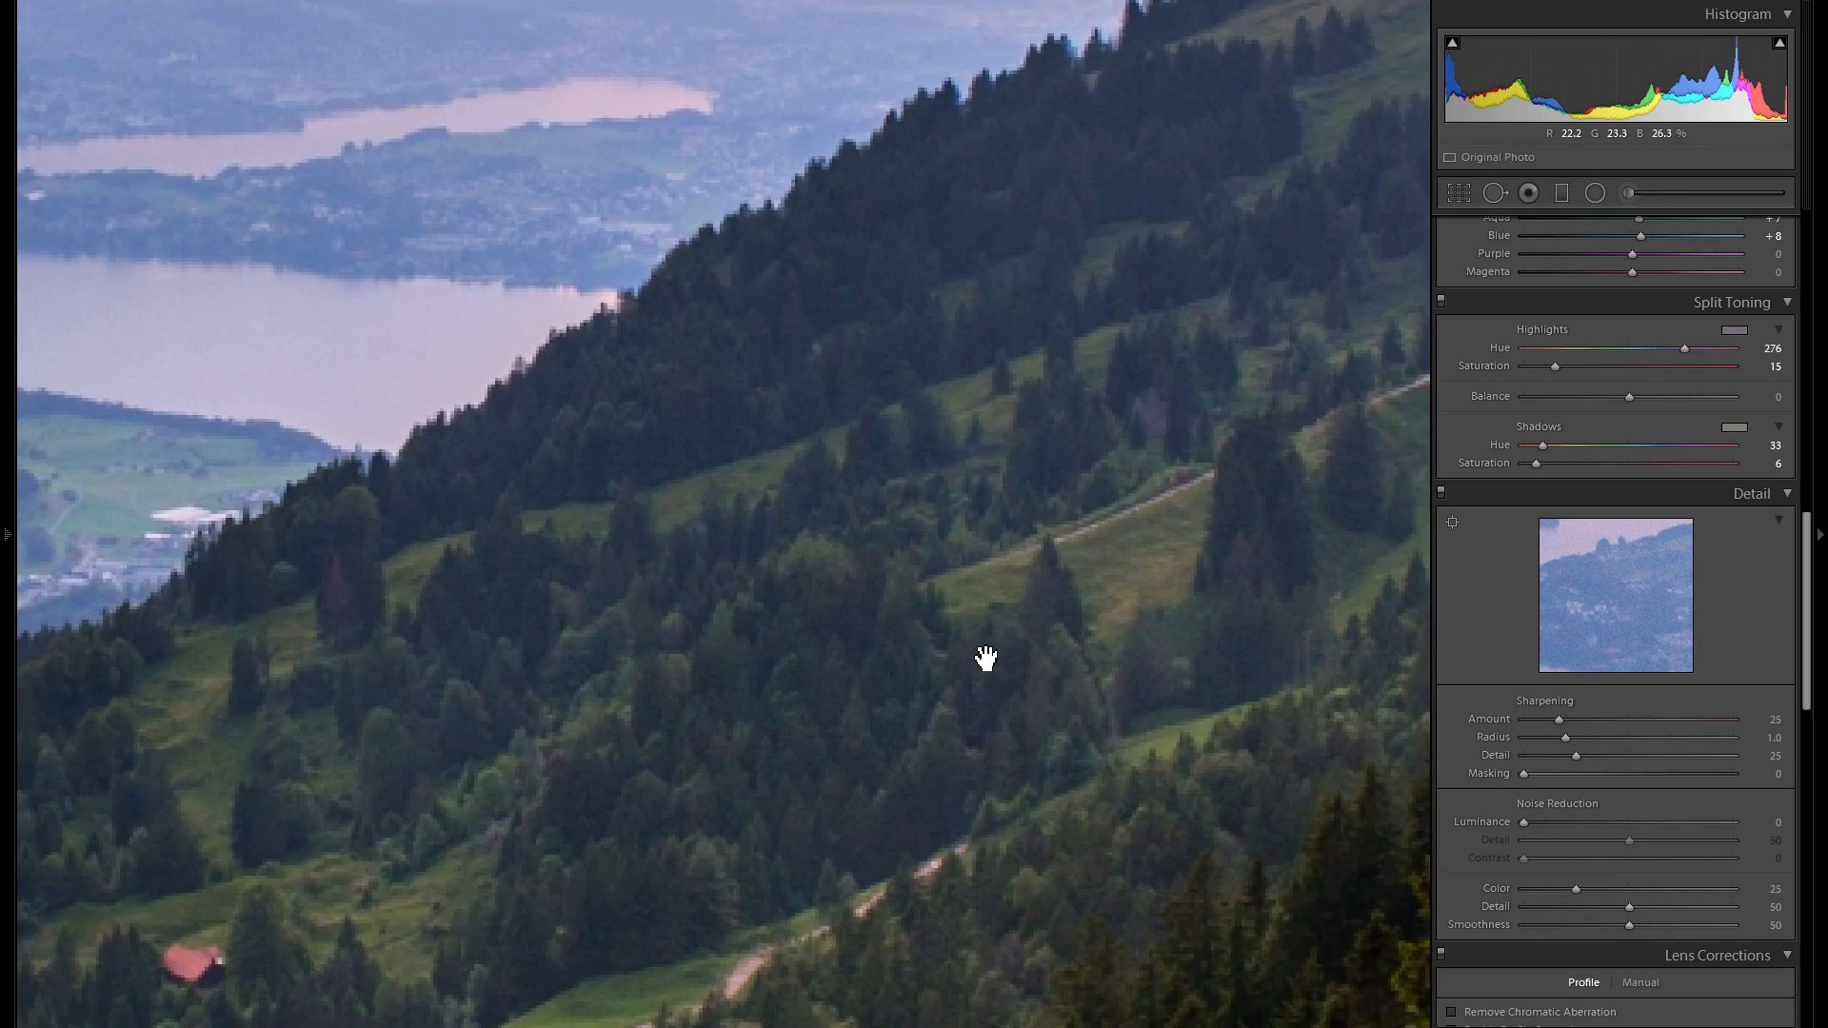
left_click_drag(979, 653, 980, 612)
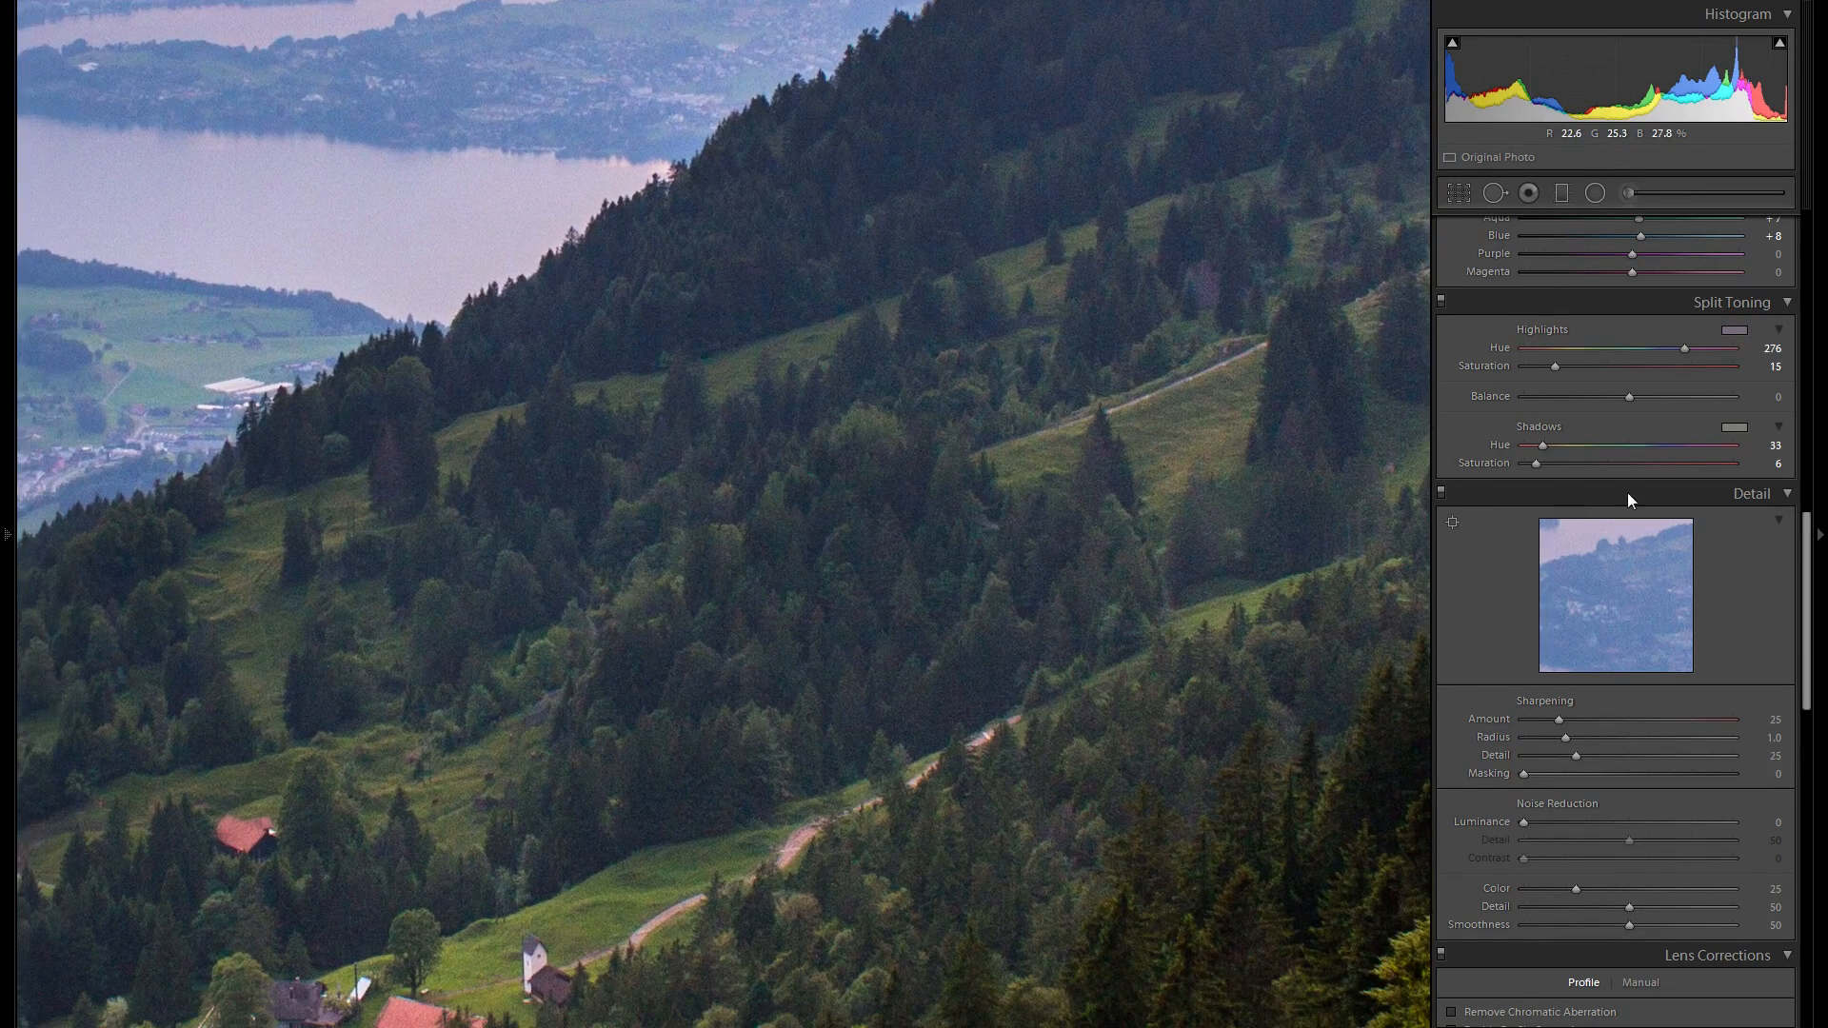
scroll(1624, 493, "down", 3)
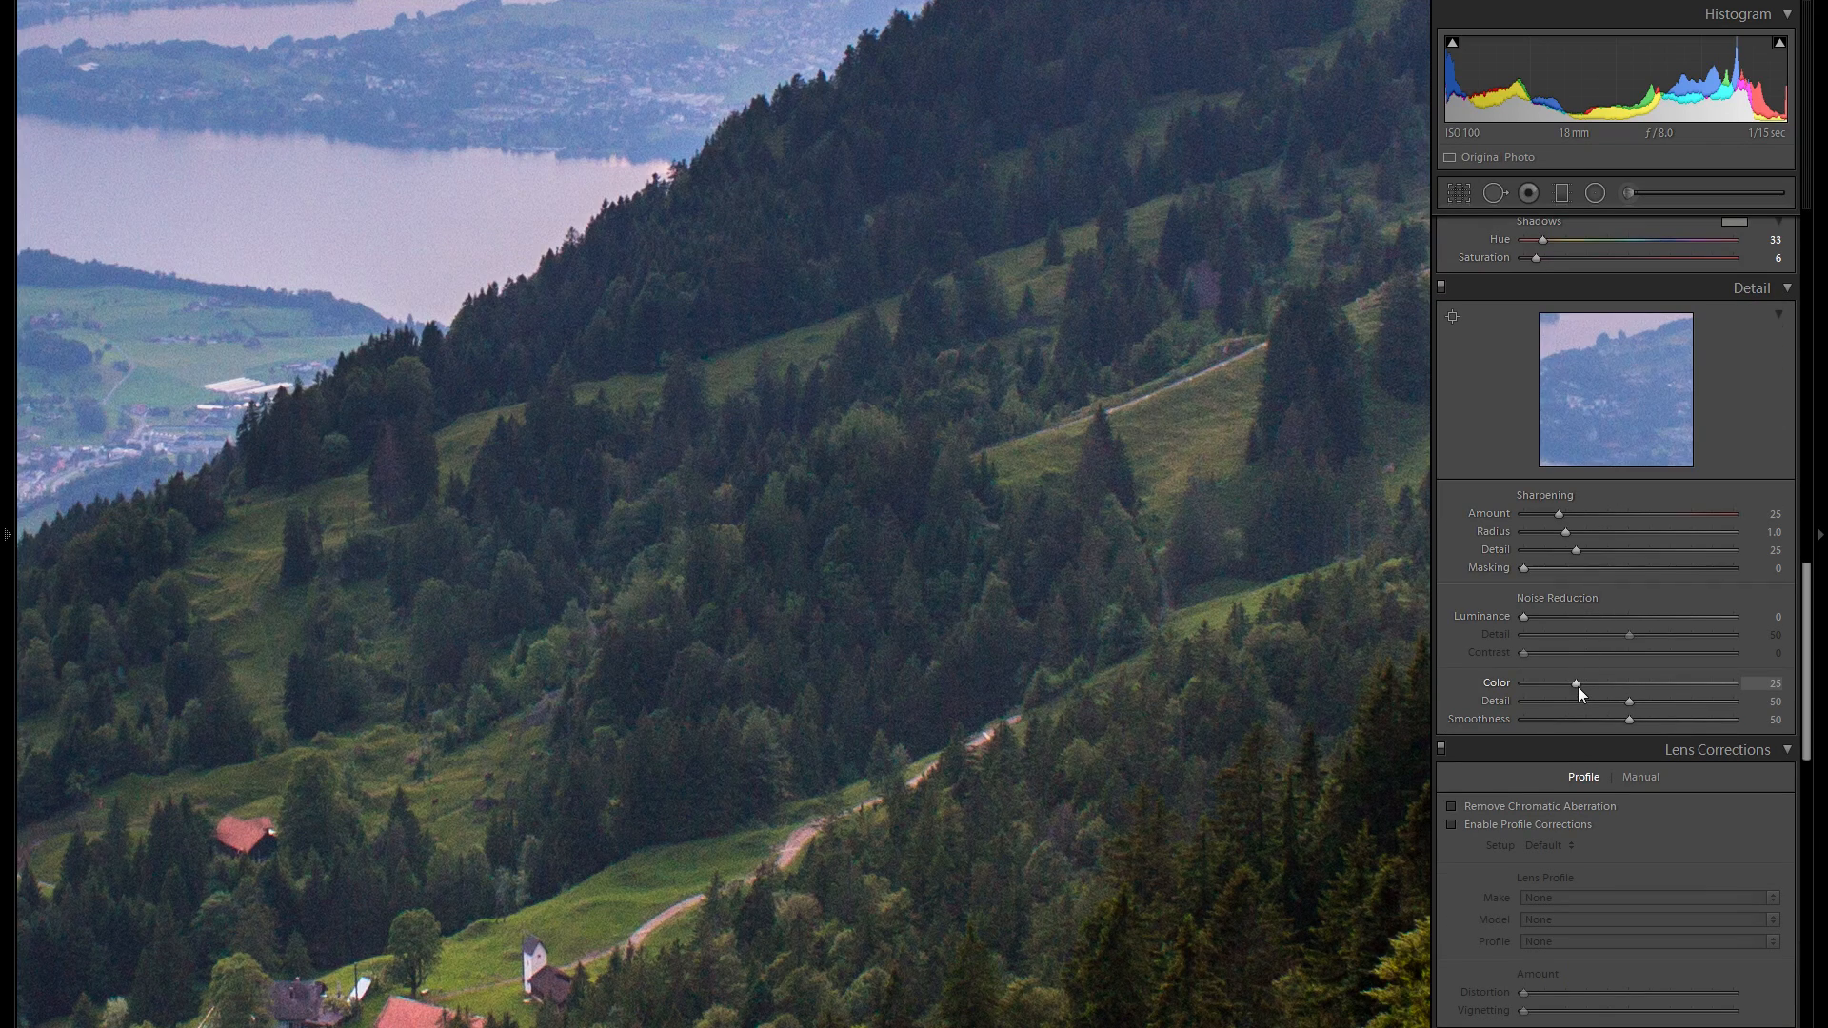
left_click_drag(1578, 683, 1595, 683)
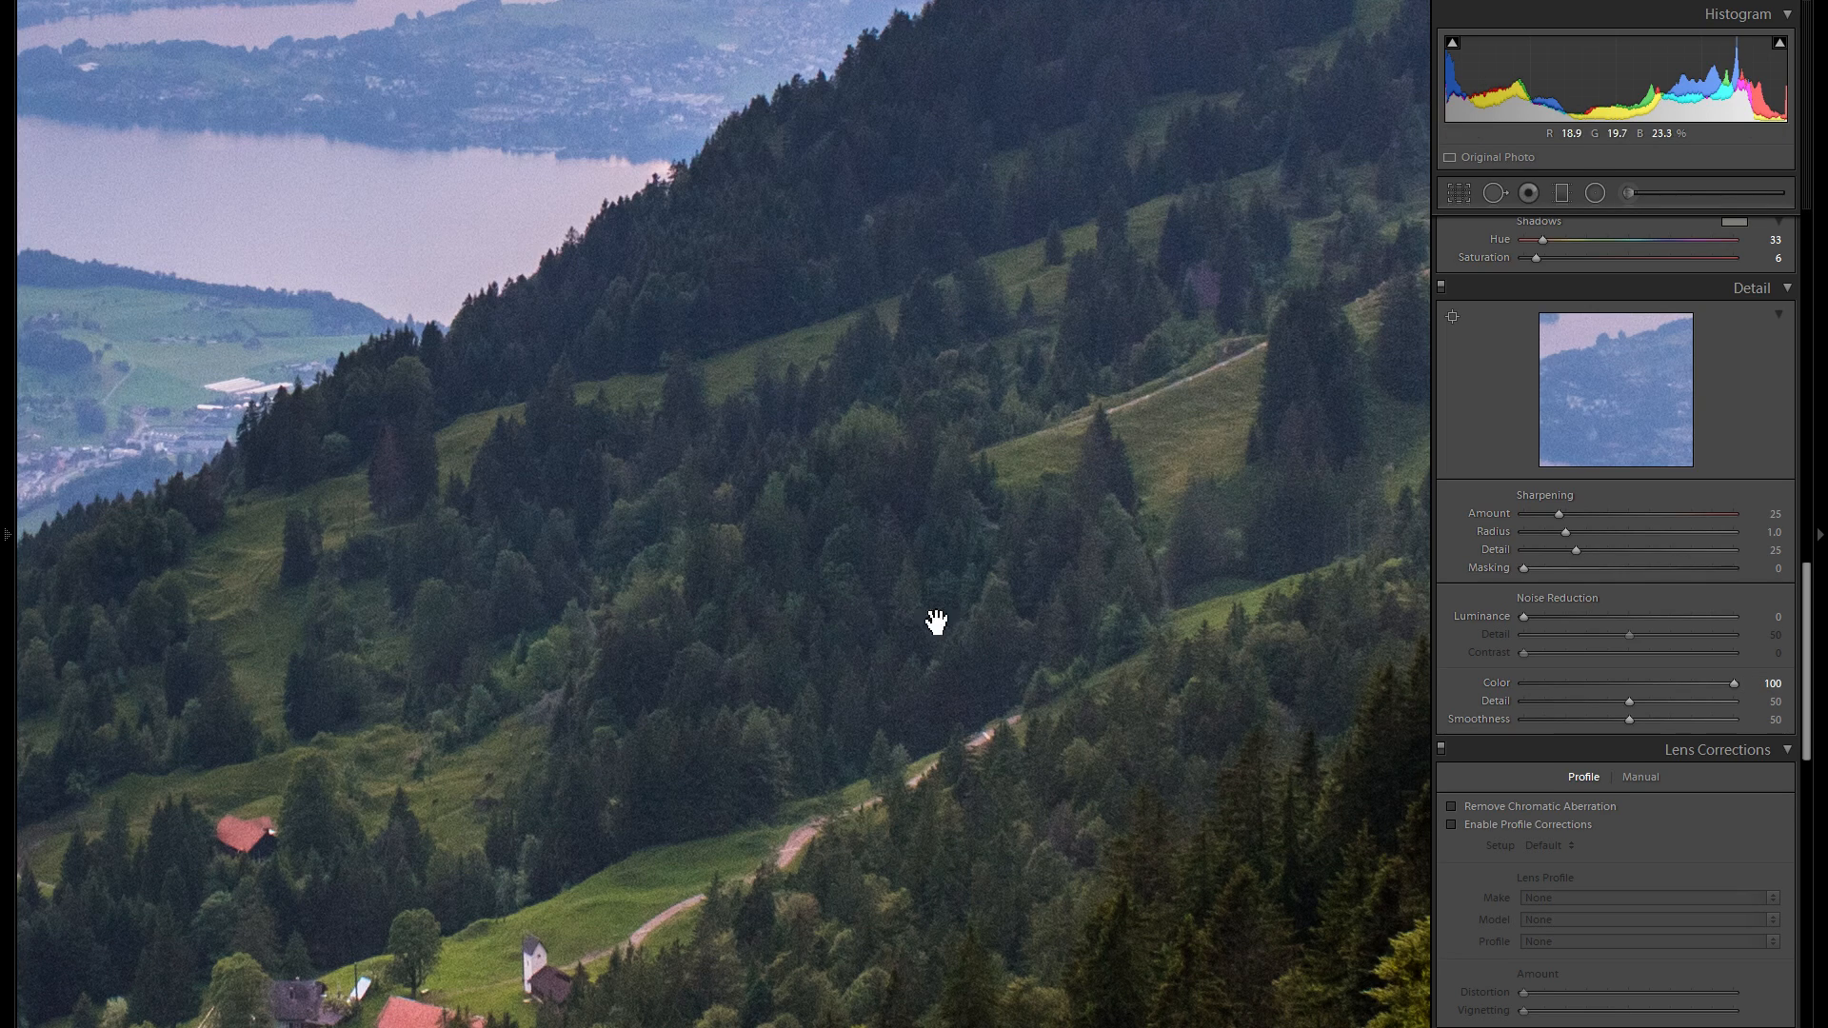
- Compare lower Color noise reduction values with 100 in close-up and full view, and return the value to 100
left_click(1577, 683)
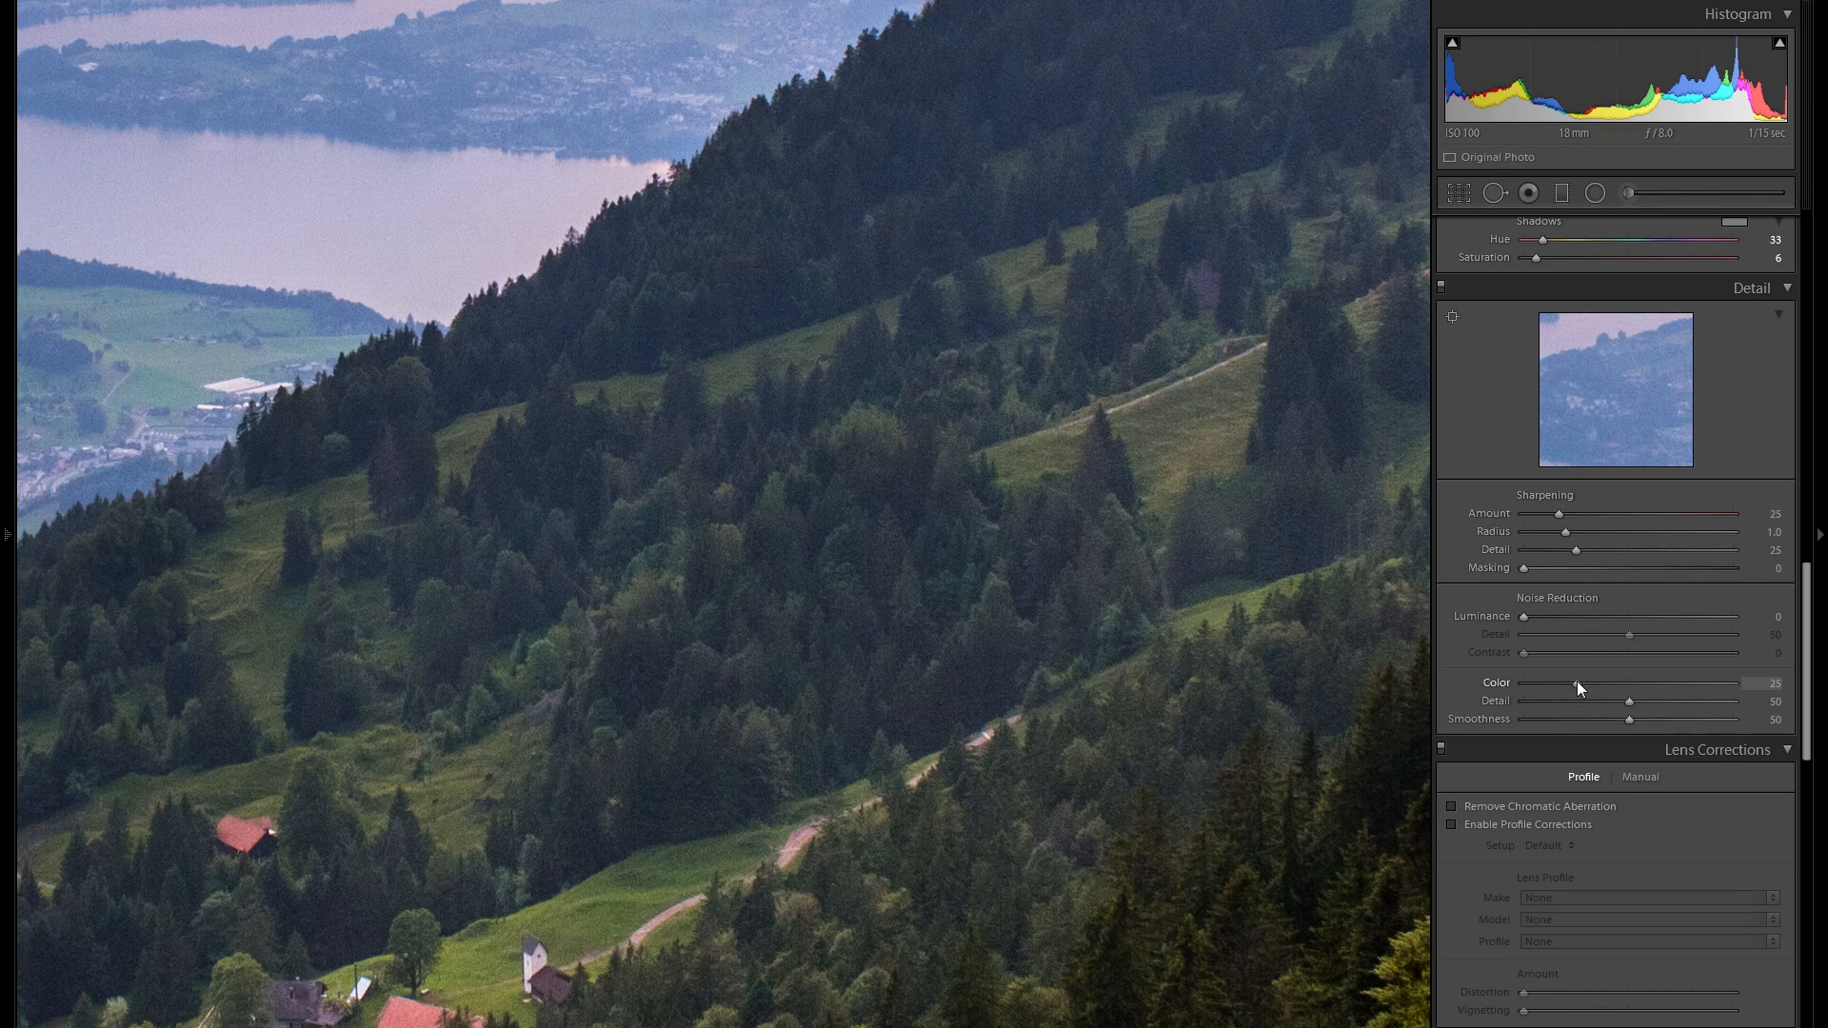
left_click_drag(1576, 682, 1578, 681)
left_click_drag(1069, 632, 1169, 596)
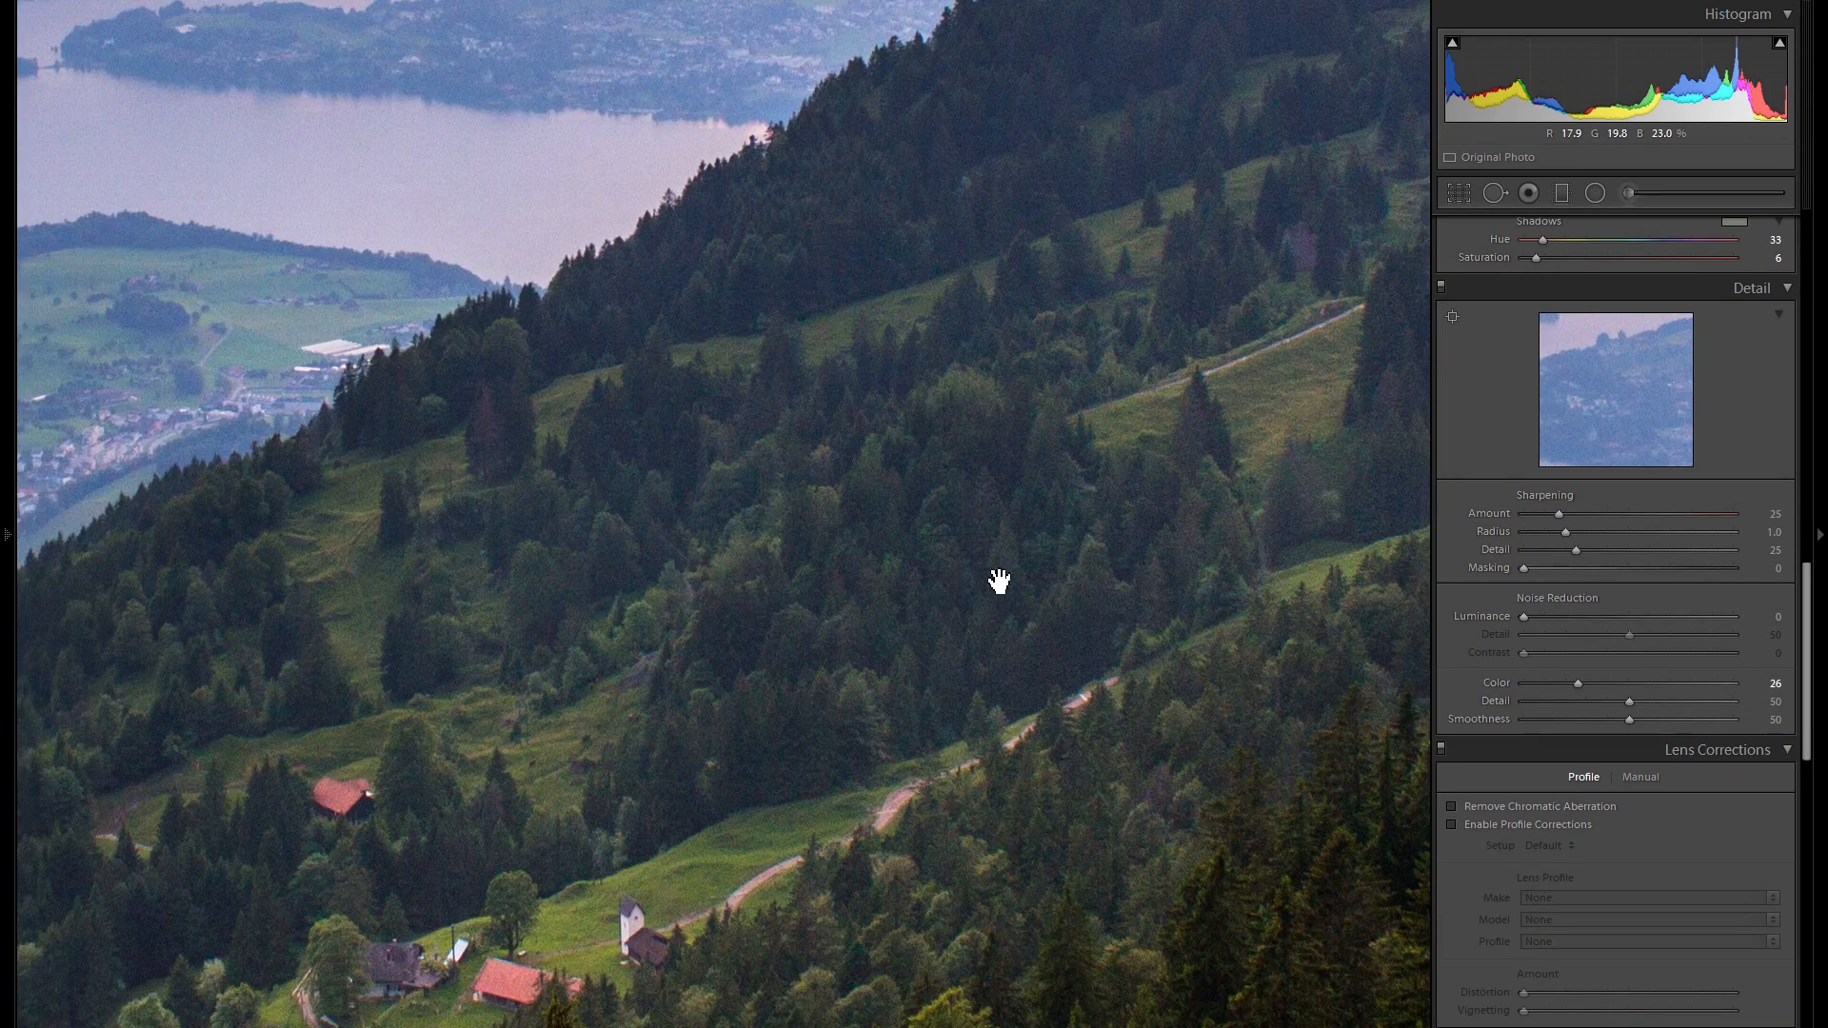
left_click_drag(1590, 688, 1717, 678)
left_click(1061, 661)
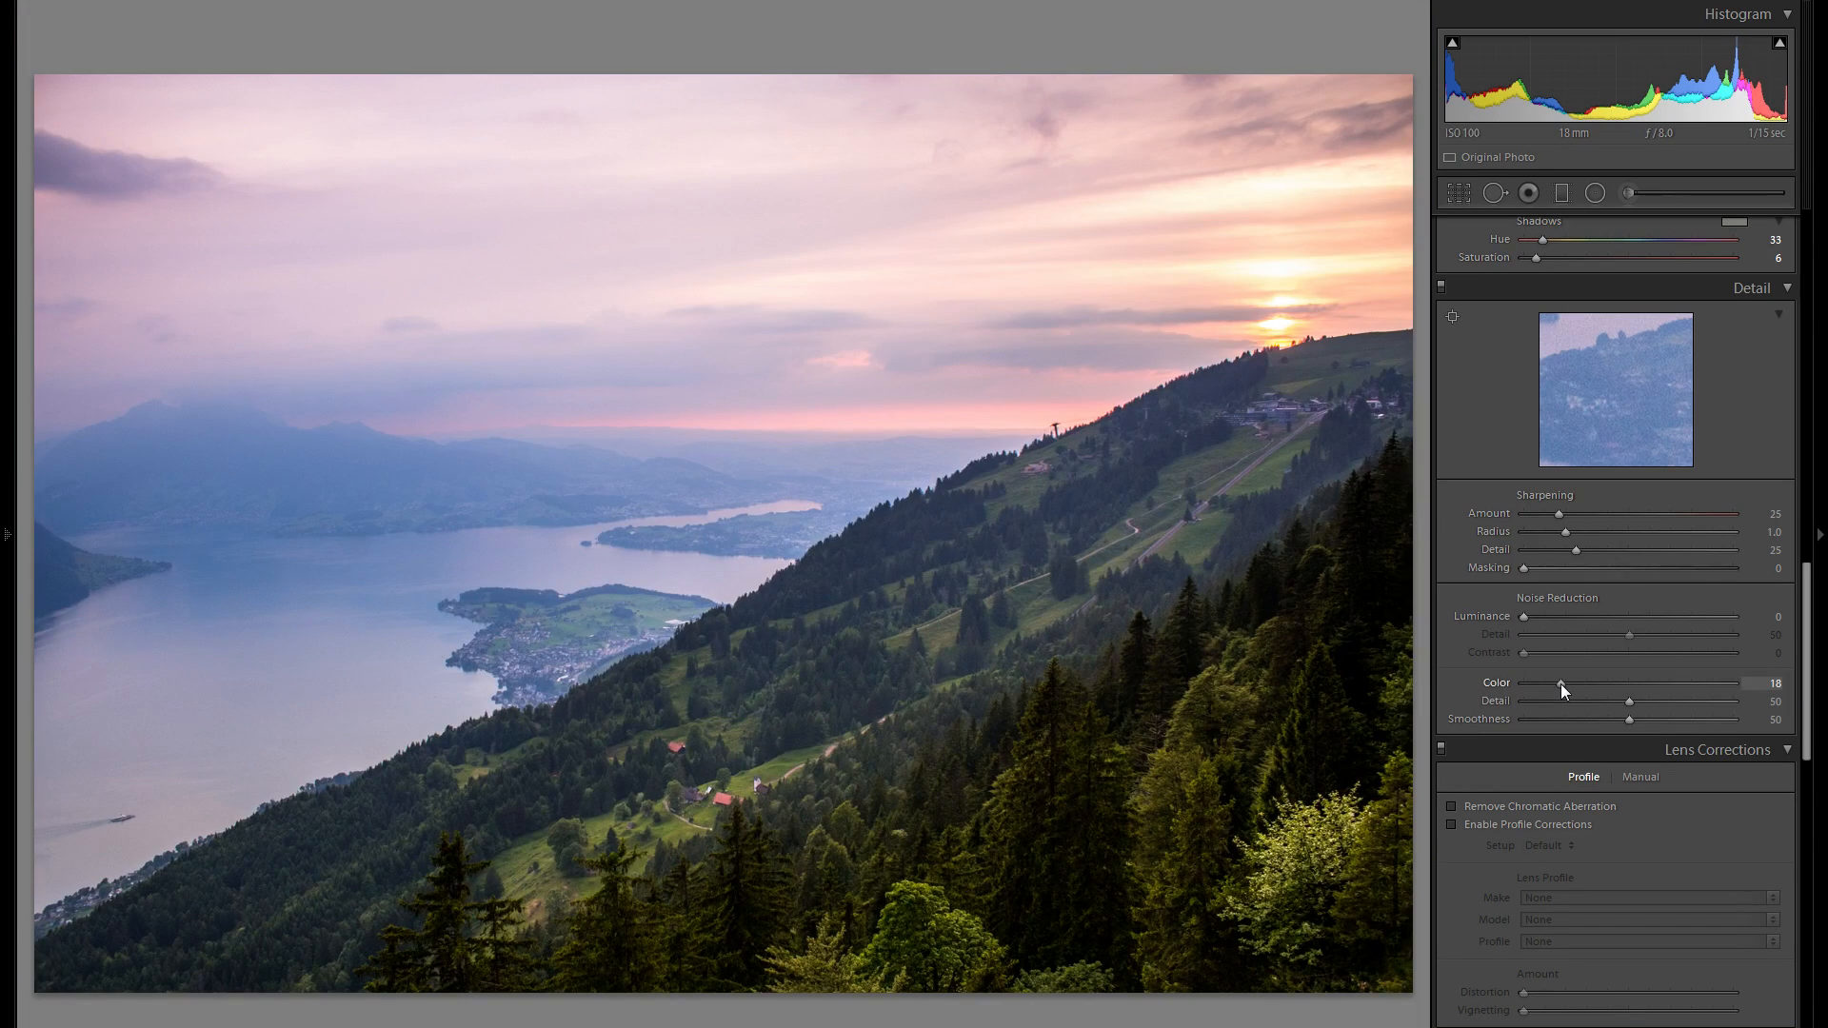
left_click_drag(1573, 683, 1733, 684)
left_click(849, 684)
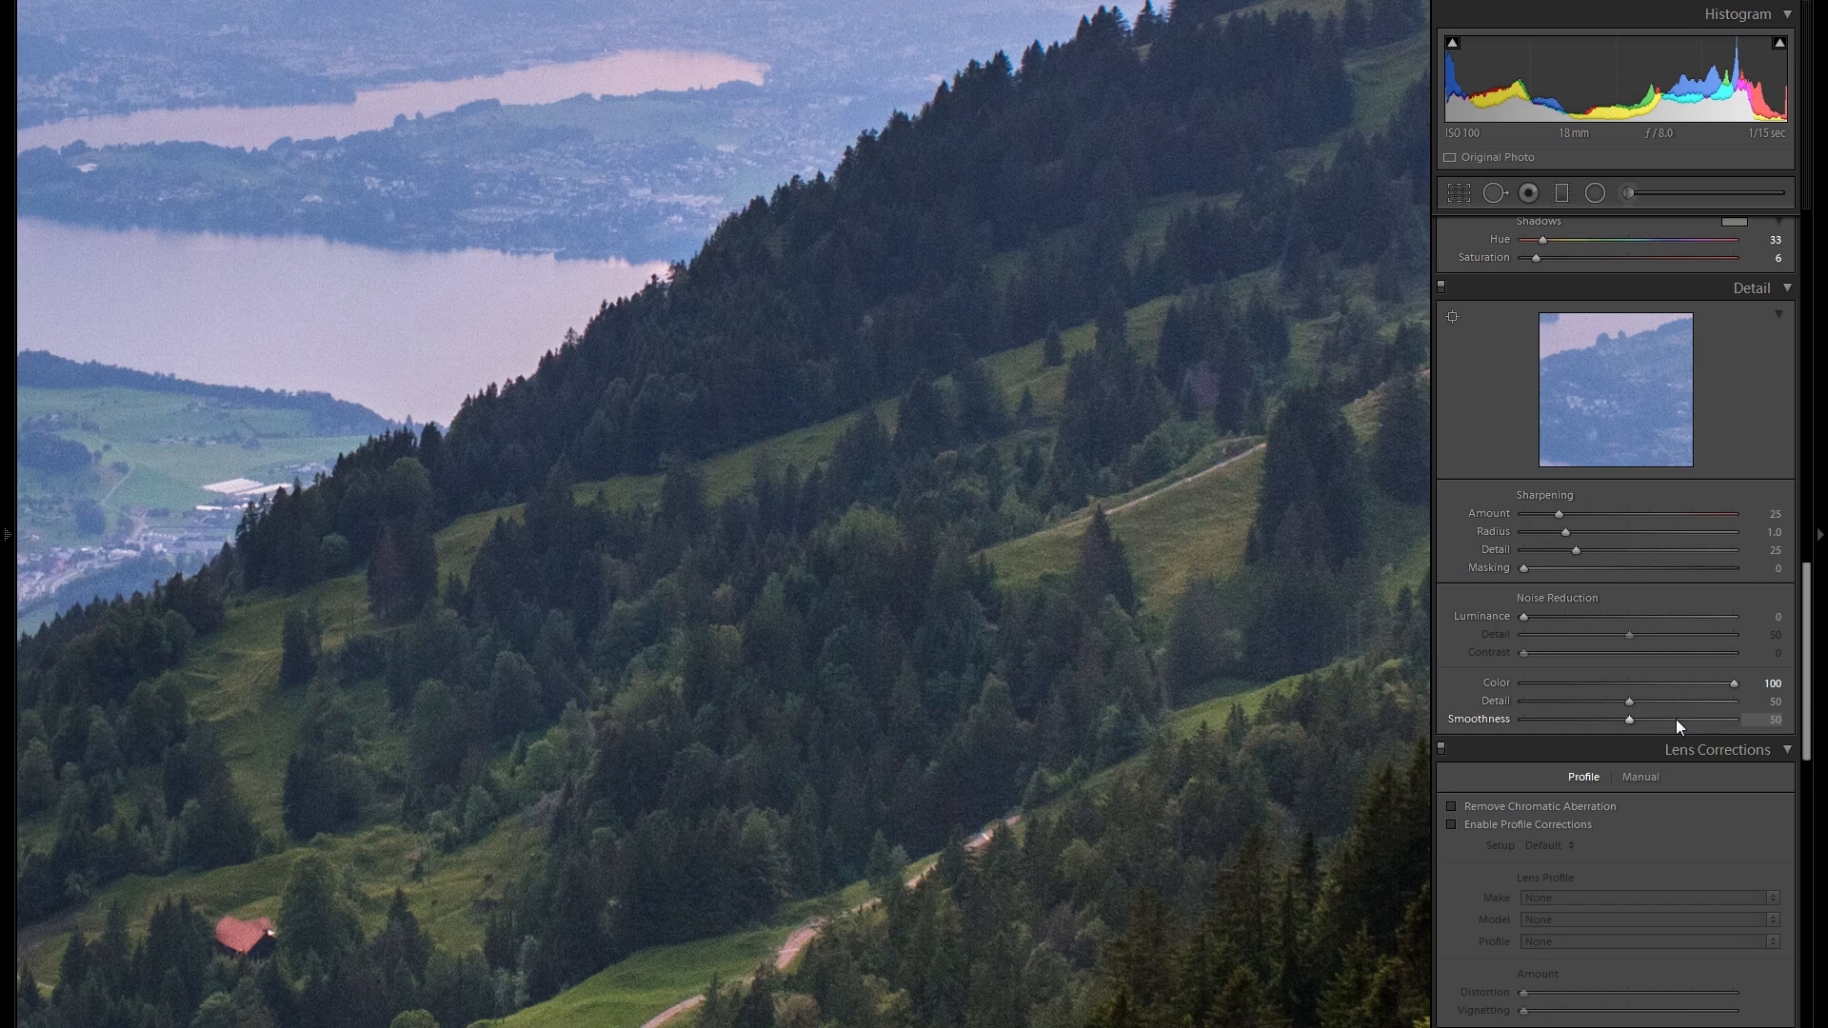
- Set the color noise reduction Smoothness to 72, comparing it with the default Color and Smoothness values
mouse_move(1674, 721)
left_mouse_down()
mouse_move(1702, 722)
mouse_move(1685, 722)
left_mouse_up()
double_click(1506, 680)
double_click(1496, 721)
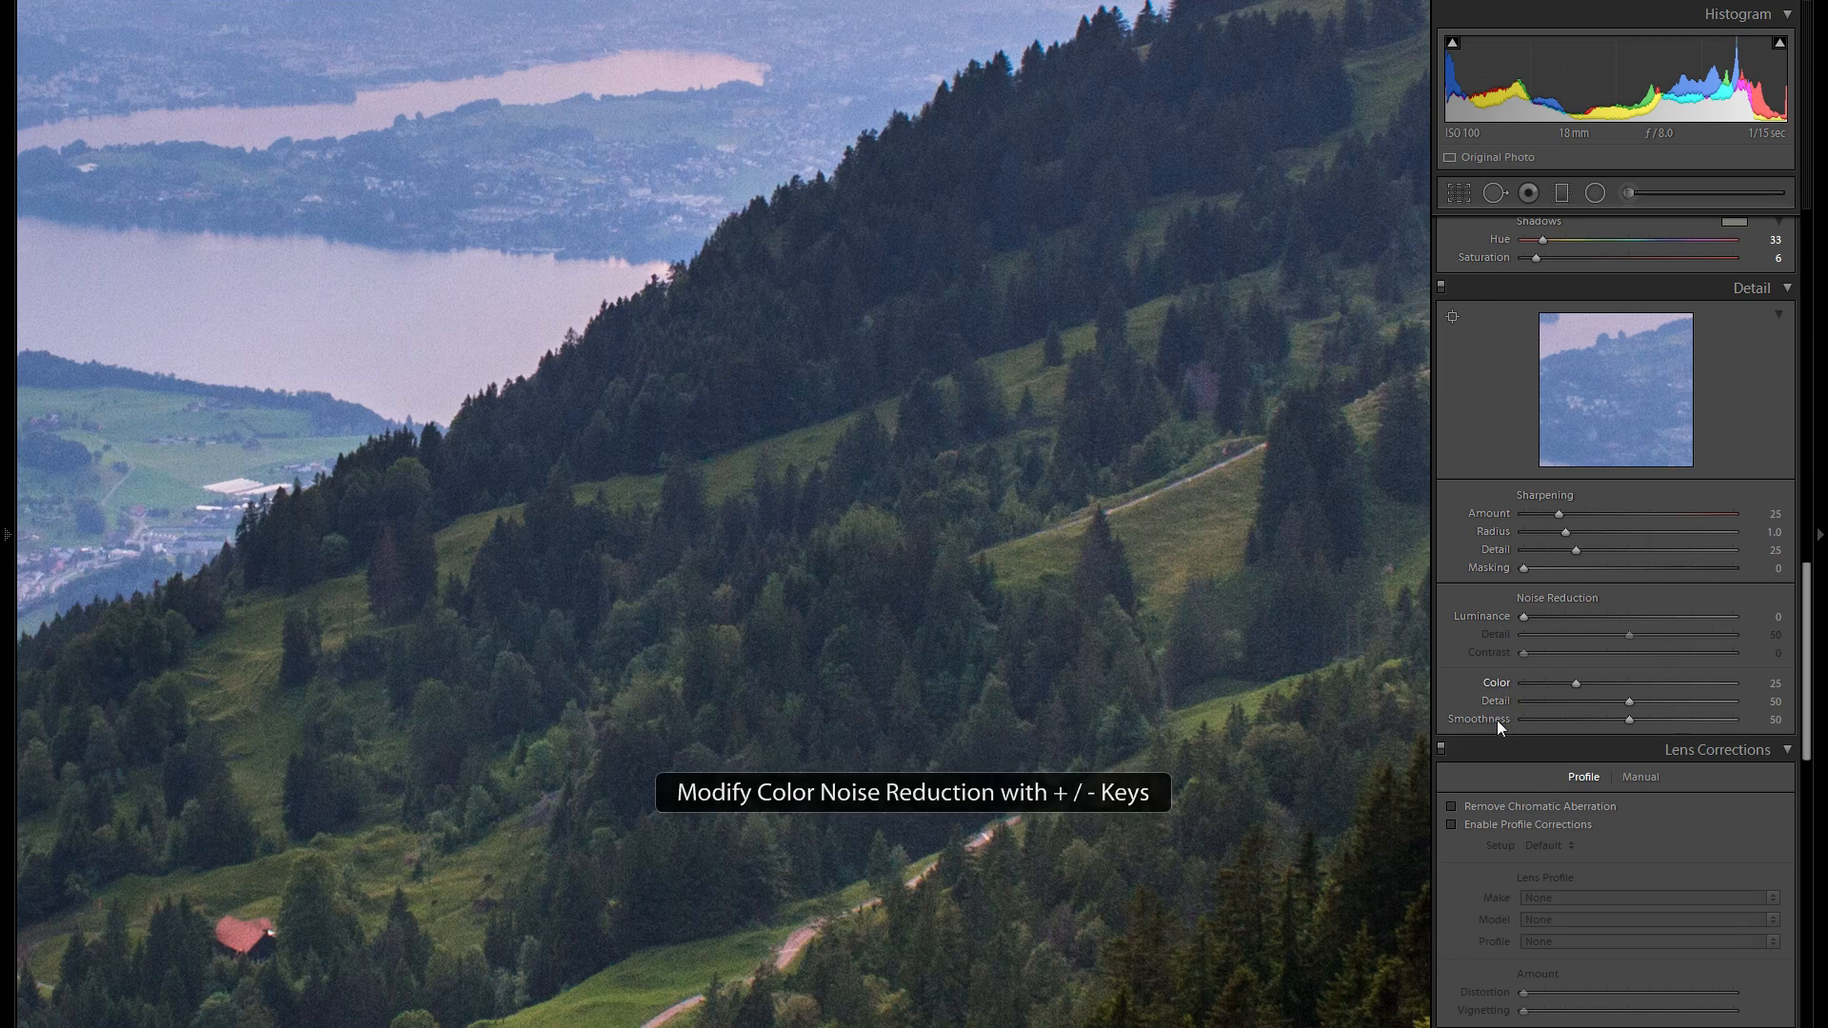
key("ctrl+z")
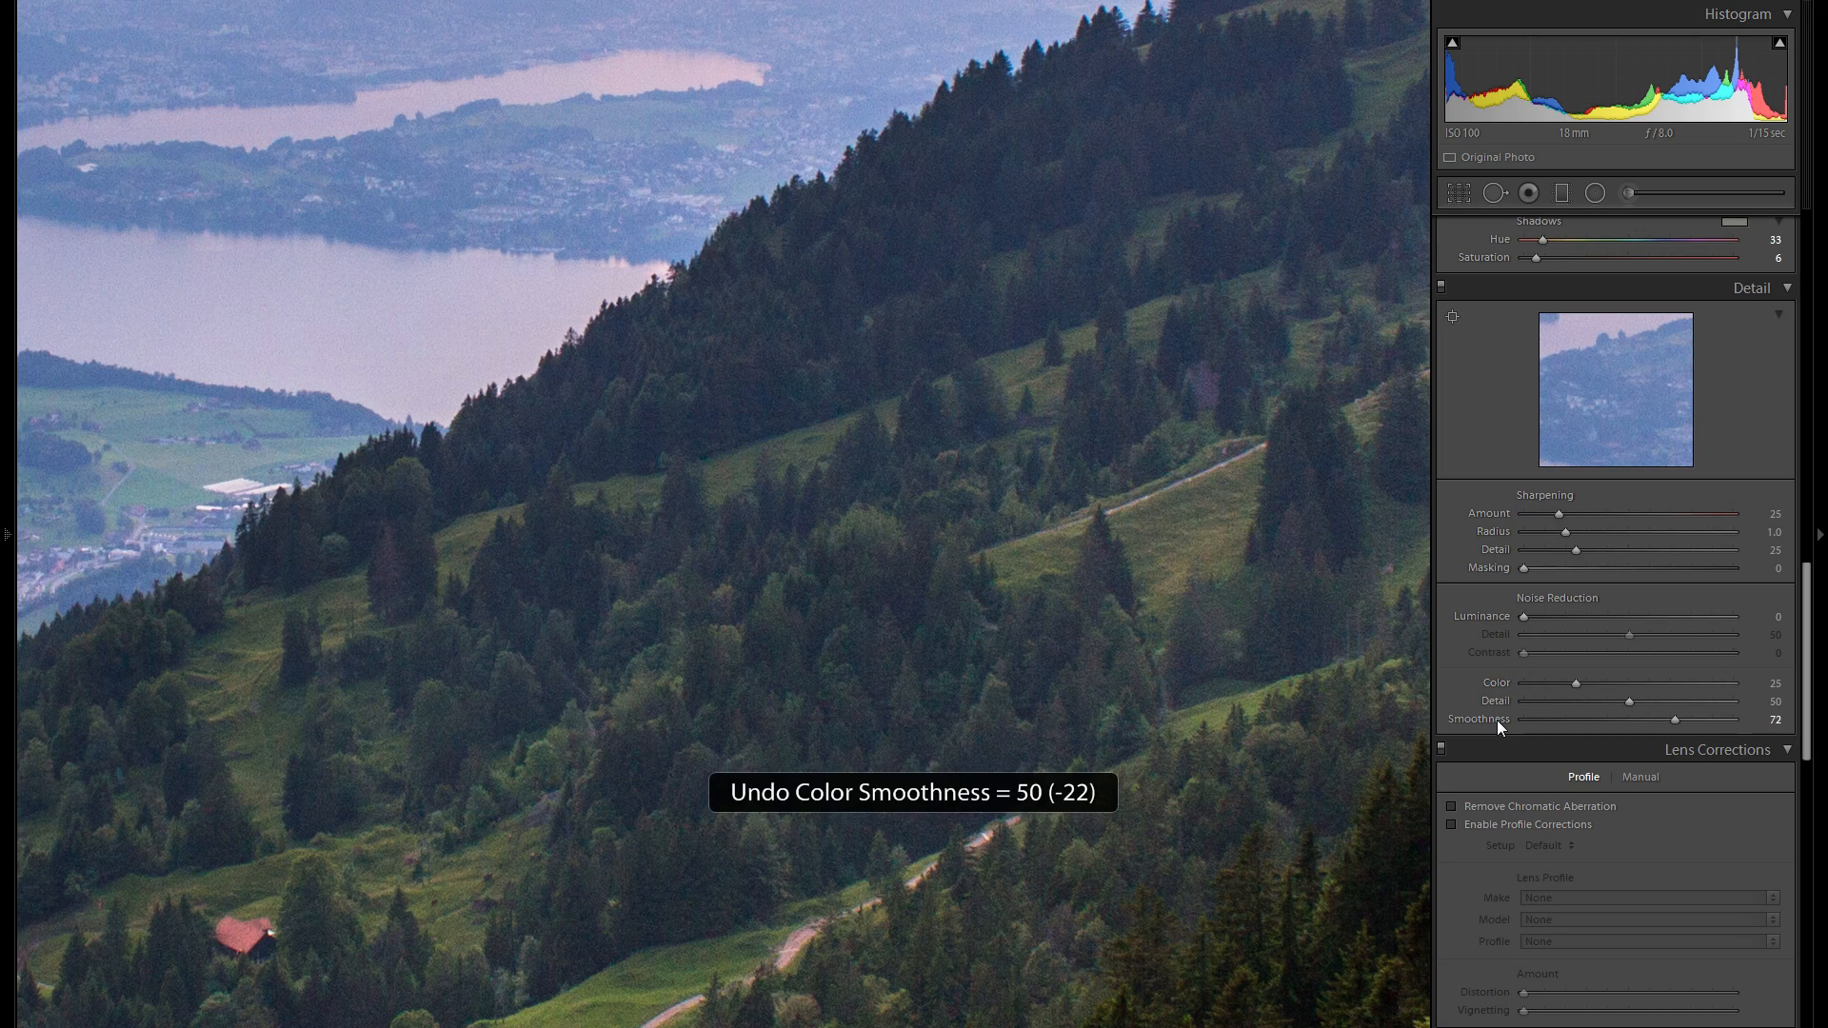
key("ctrl+z")
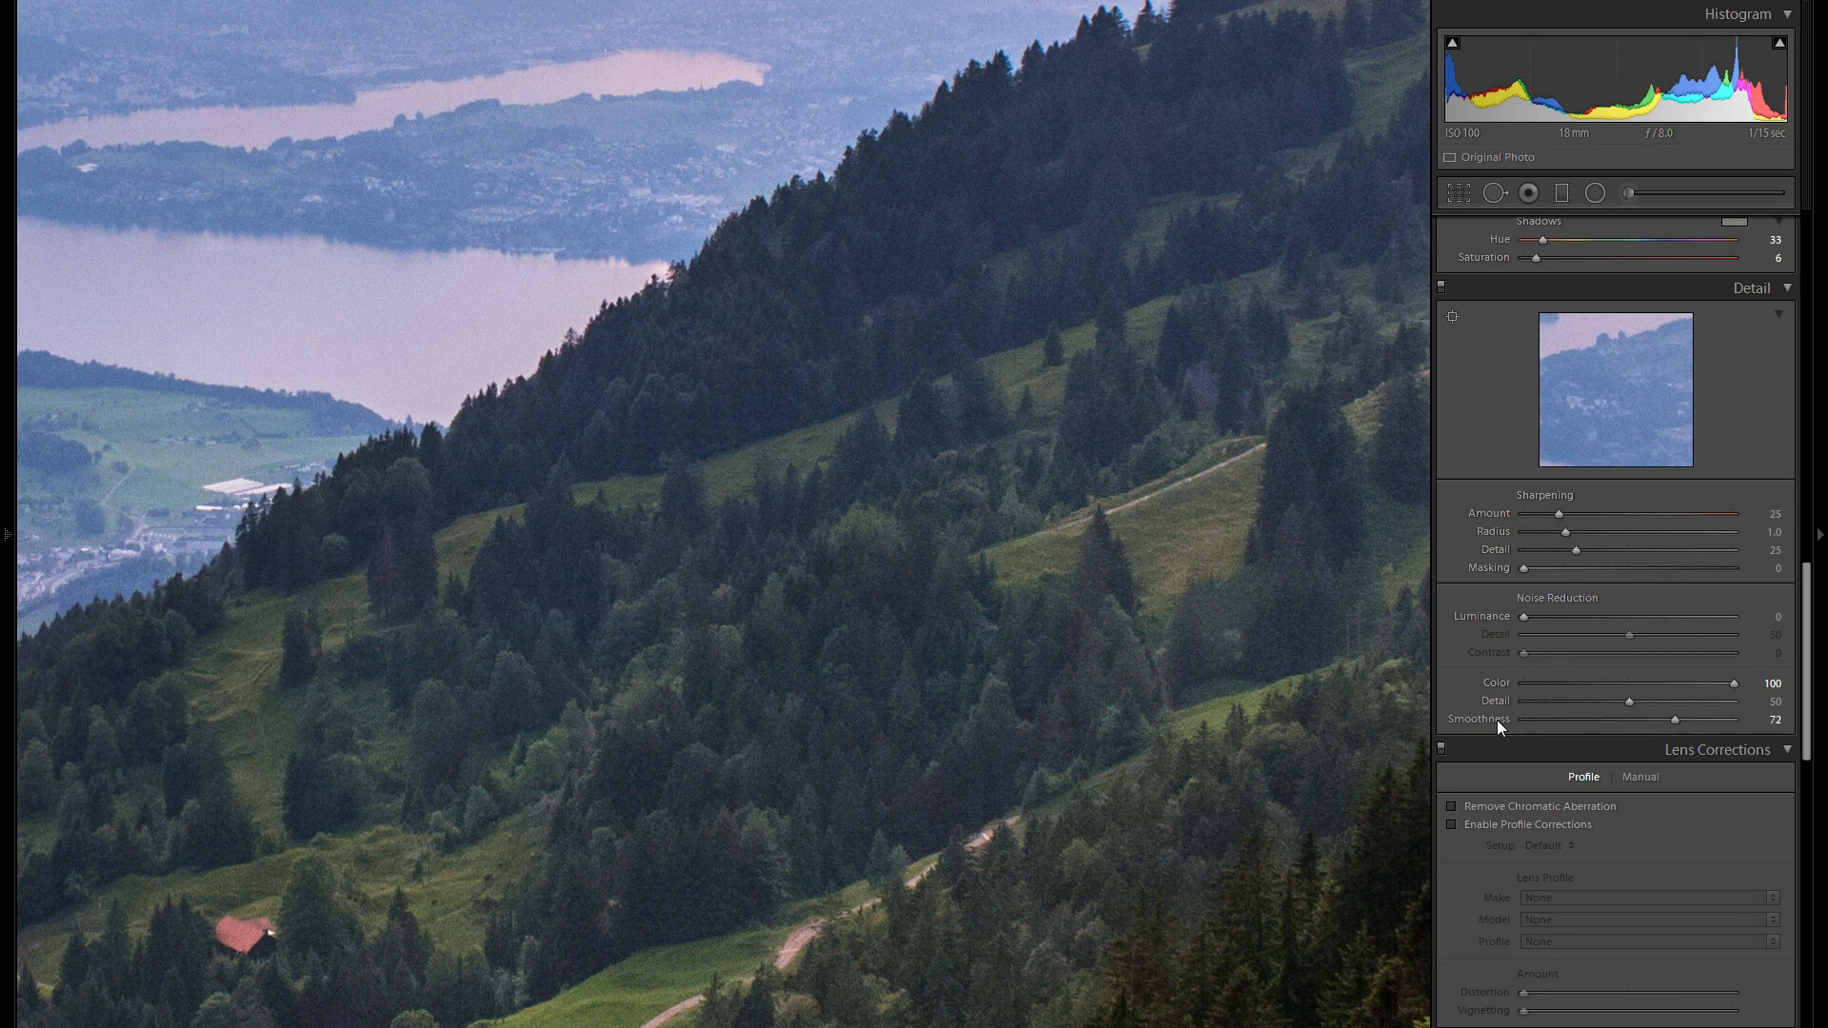
- Raise the Luminance noise reduction to 21 while checking the forested slope up close and in full view
left_click_drag(1322, 706, 1375, 559)
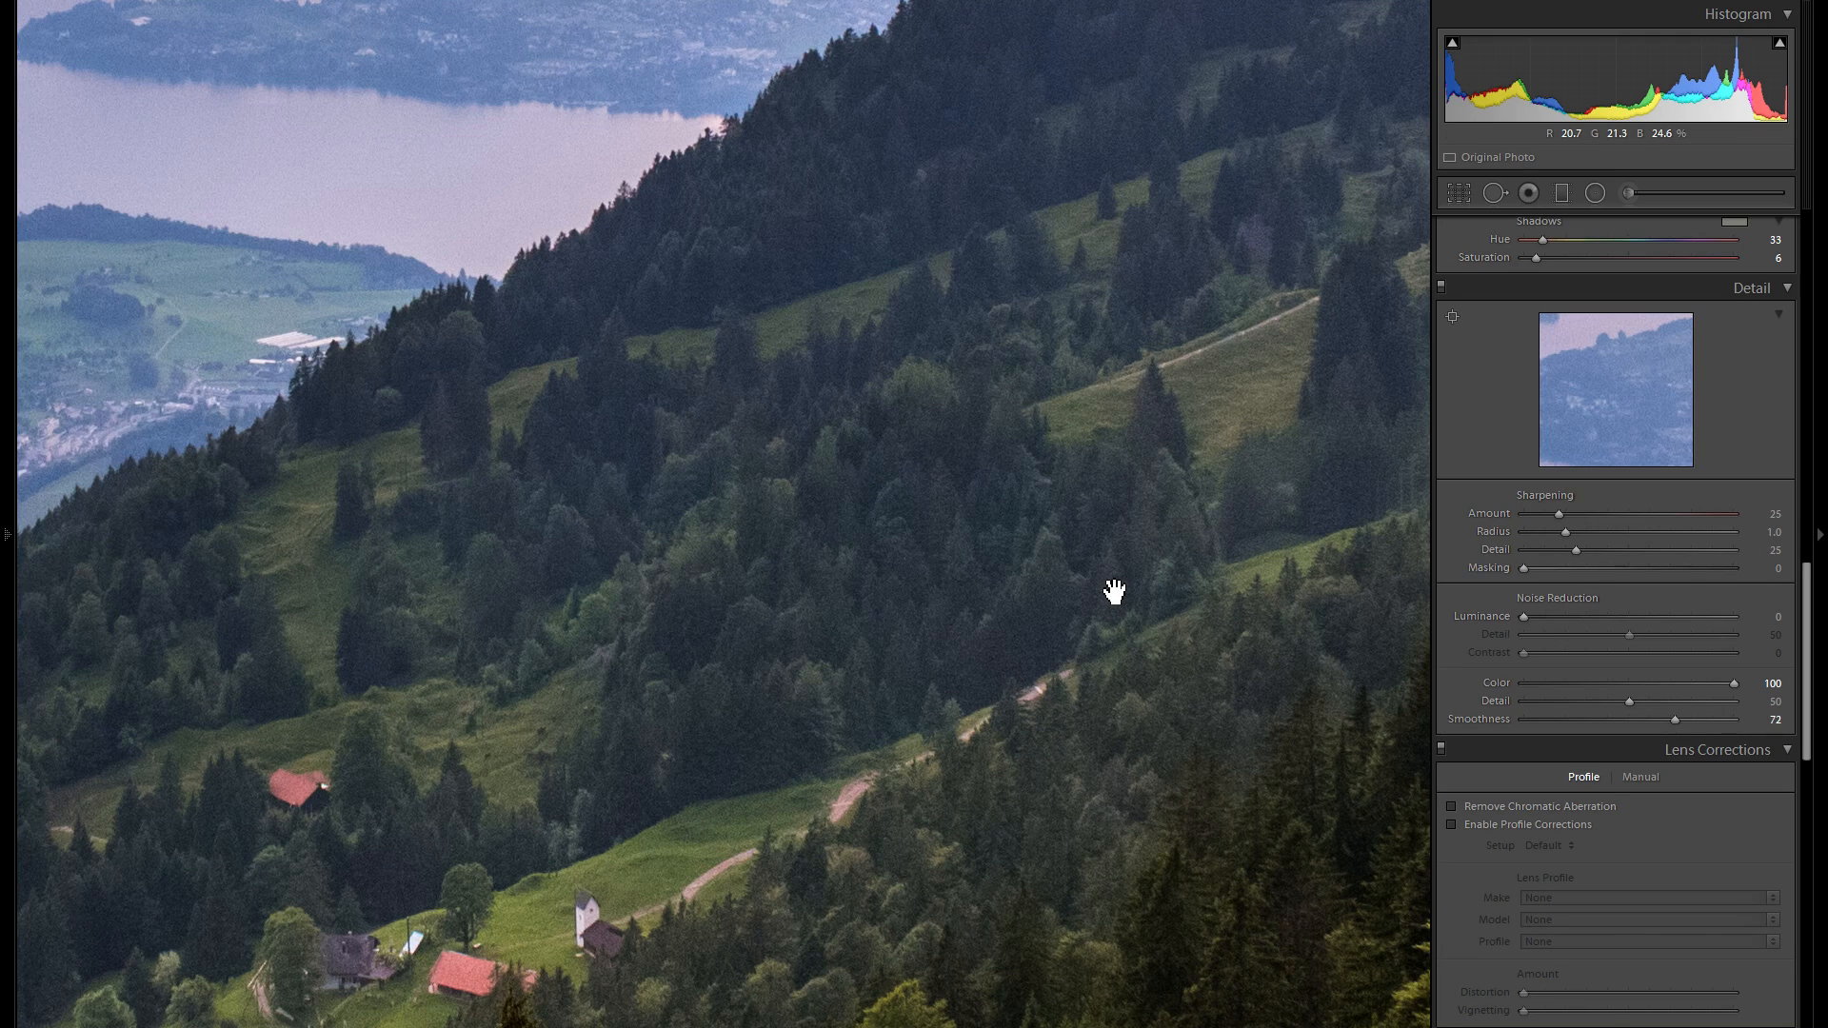
left_click_drag(1113, 592, 1100, 595)
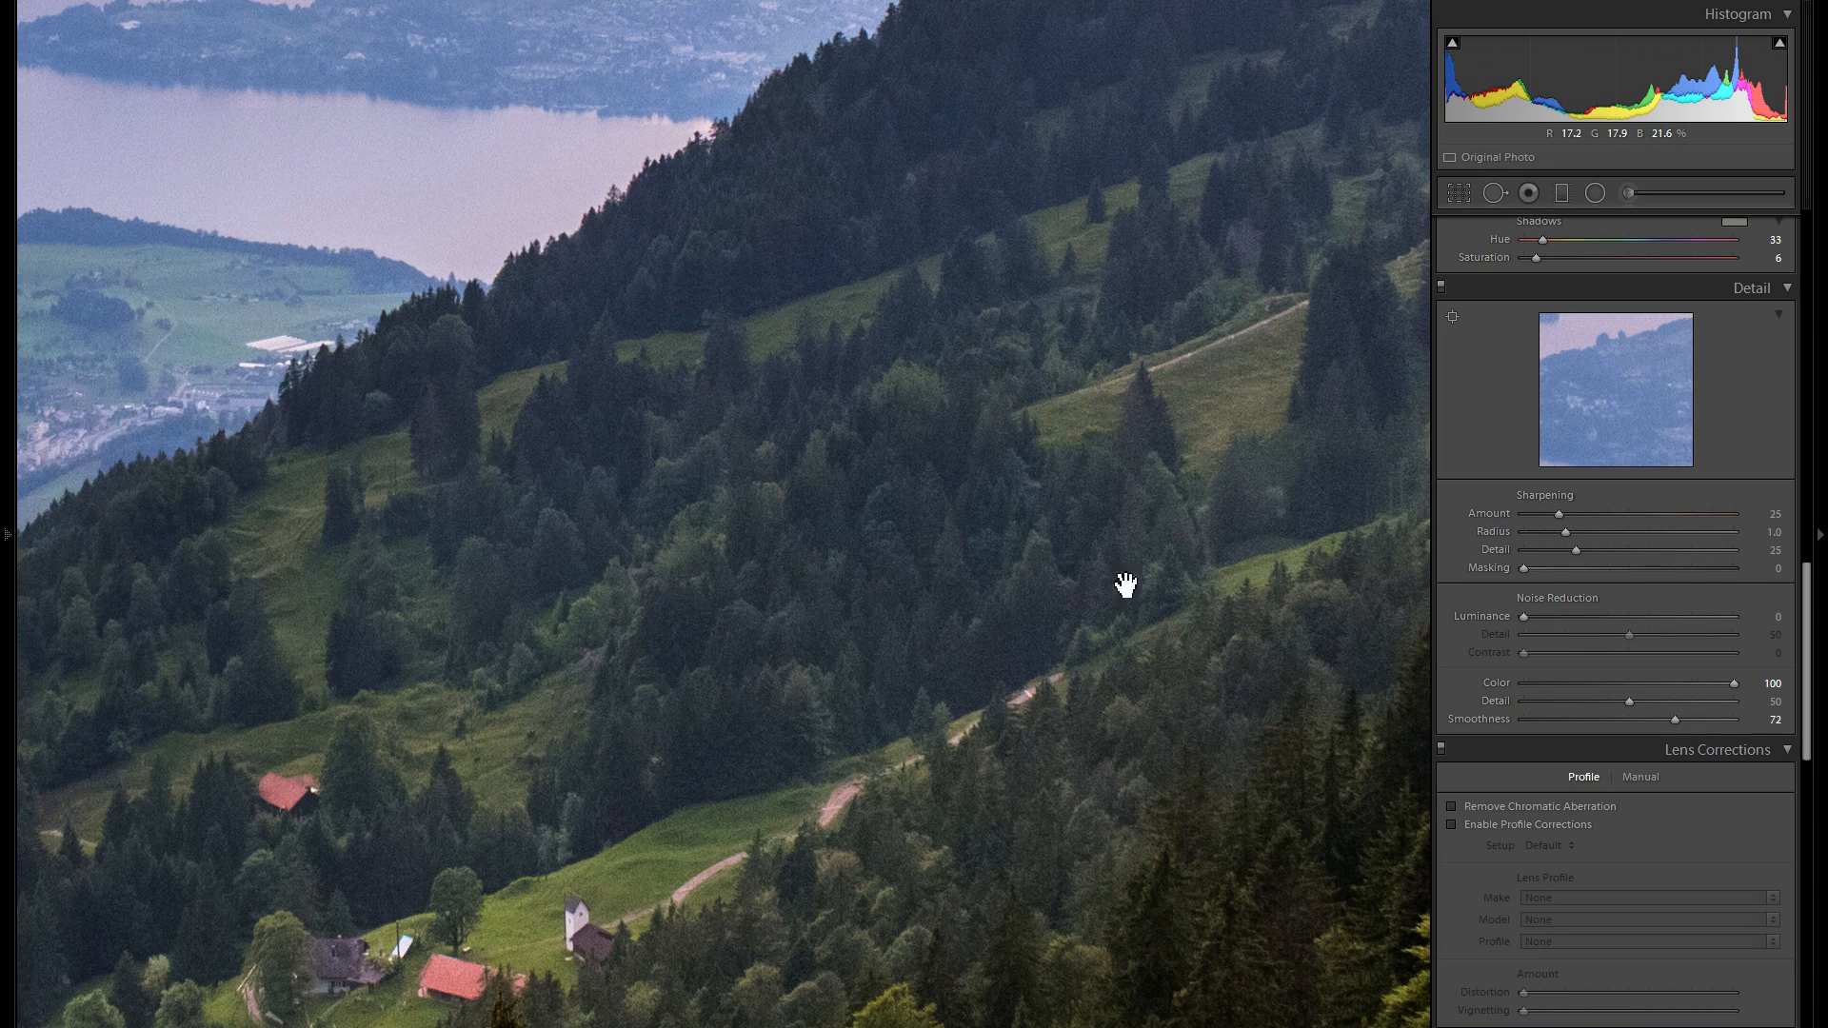
left_click(1561, 618)
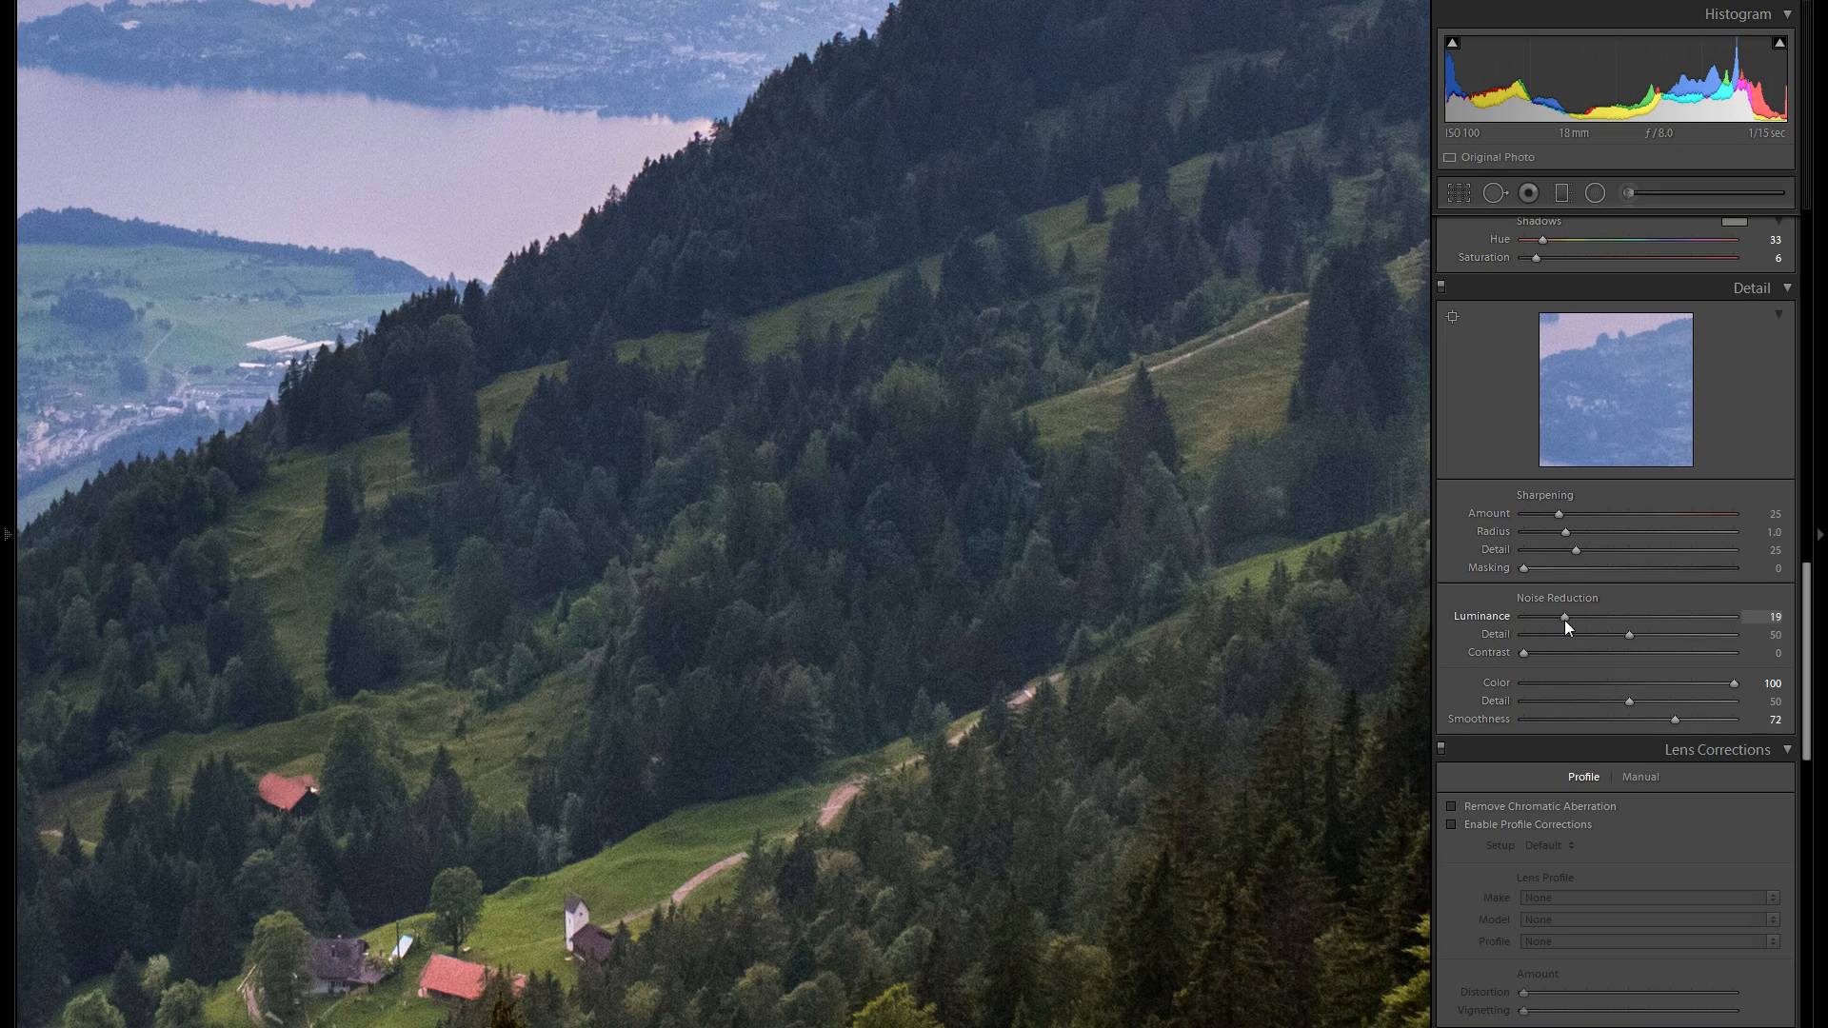
left_click_drag(1566, 621, 1570, 619)
left_click(1057, 468)
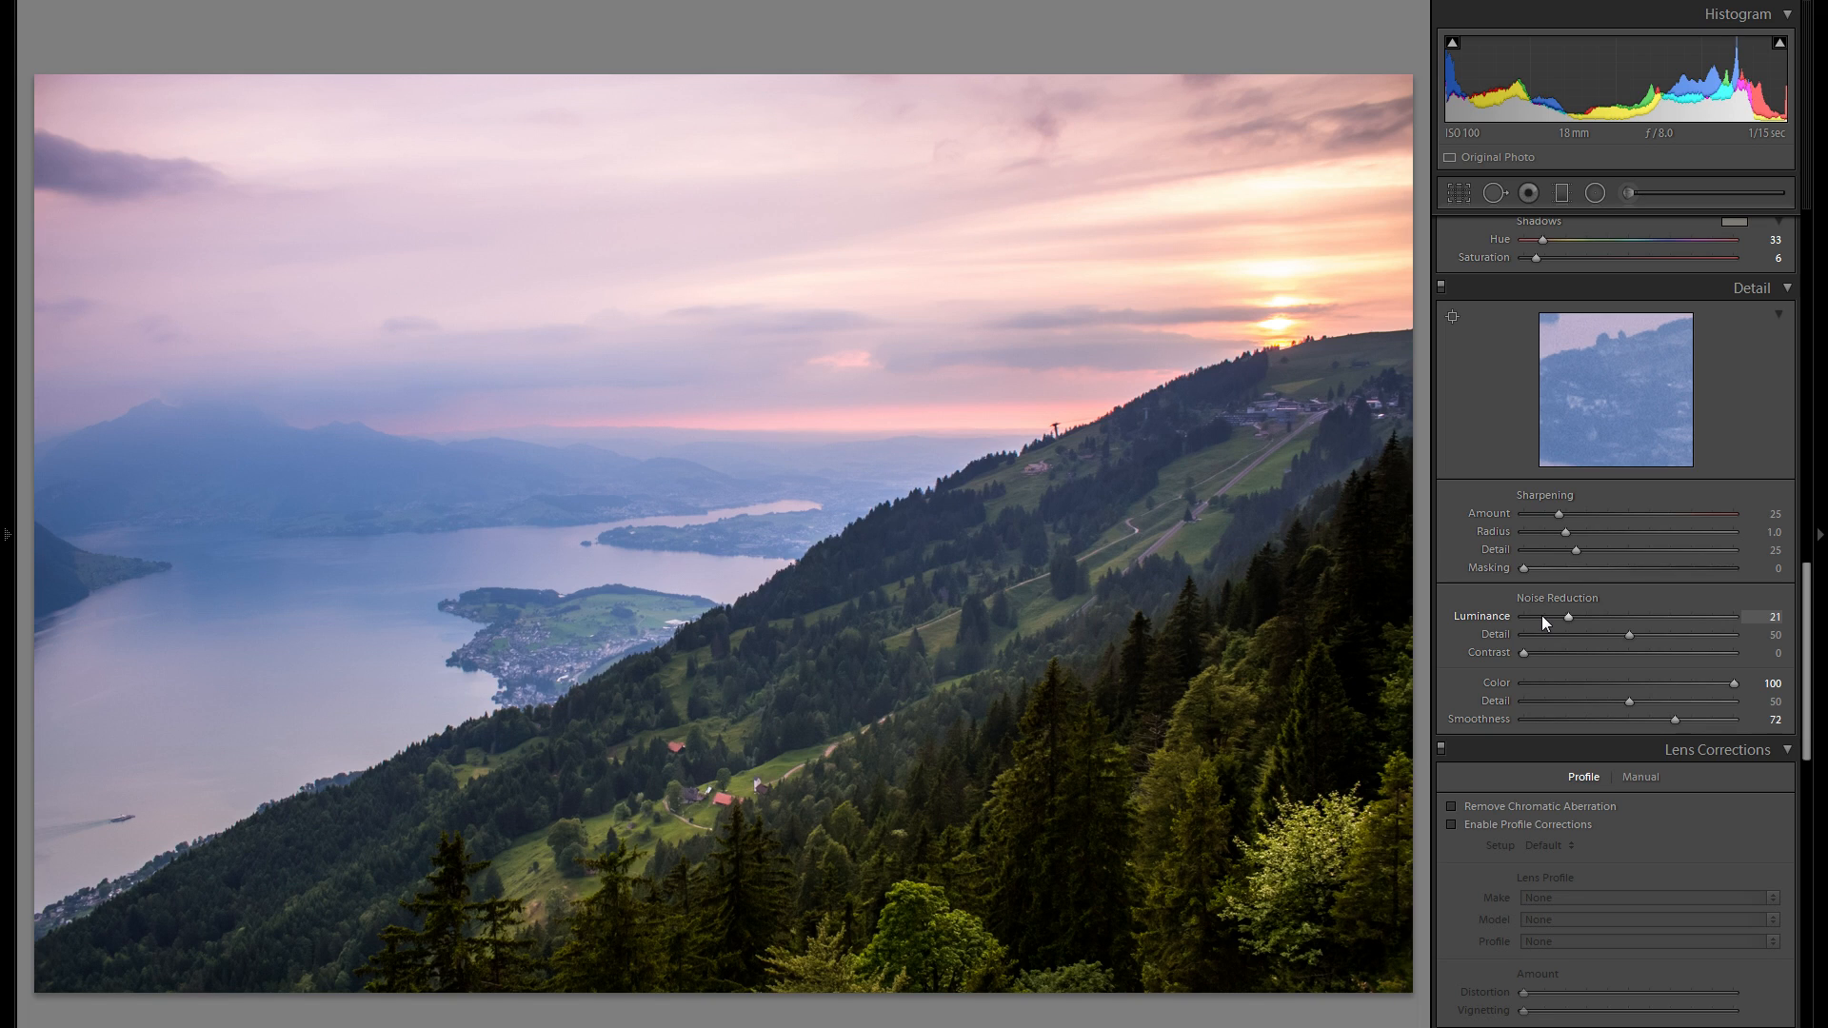
left_click(940, 634)
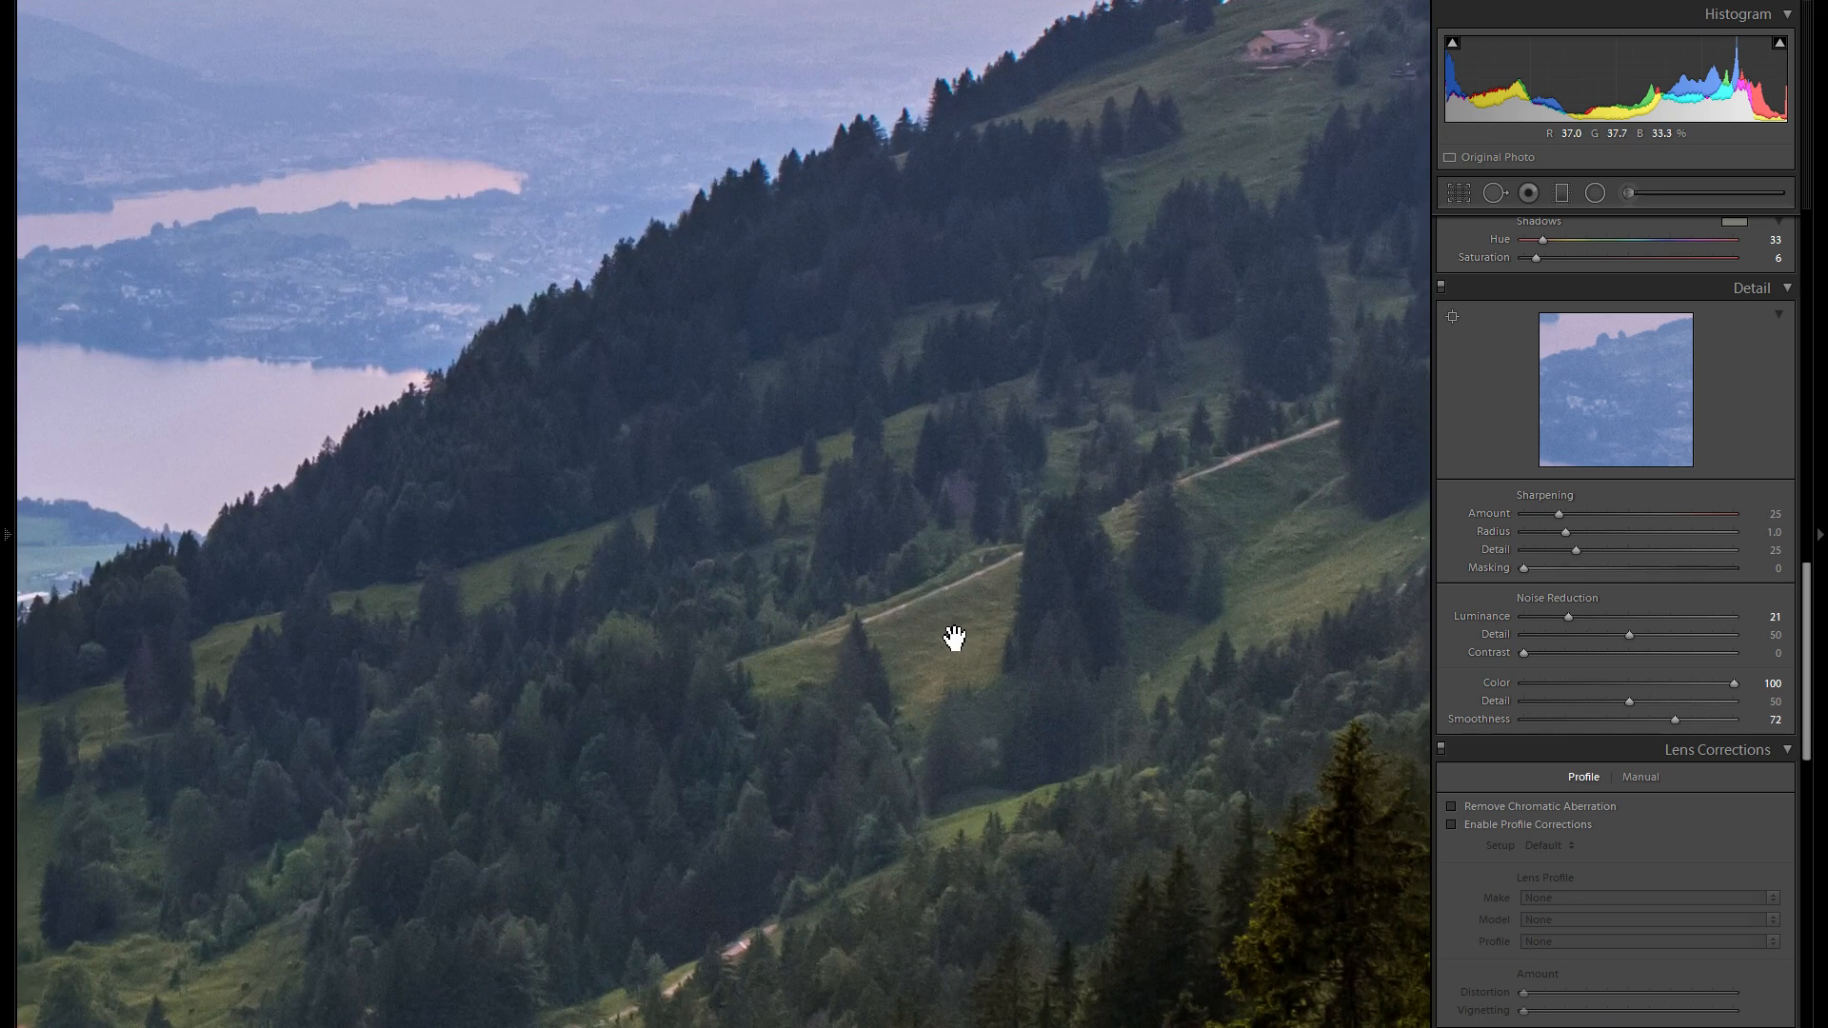
- Review the Basic, HSL and Split Toning settings and examine the mountainside up close for smoothing by the noise reduction
scroll(1448, 426, "up", 10)
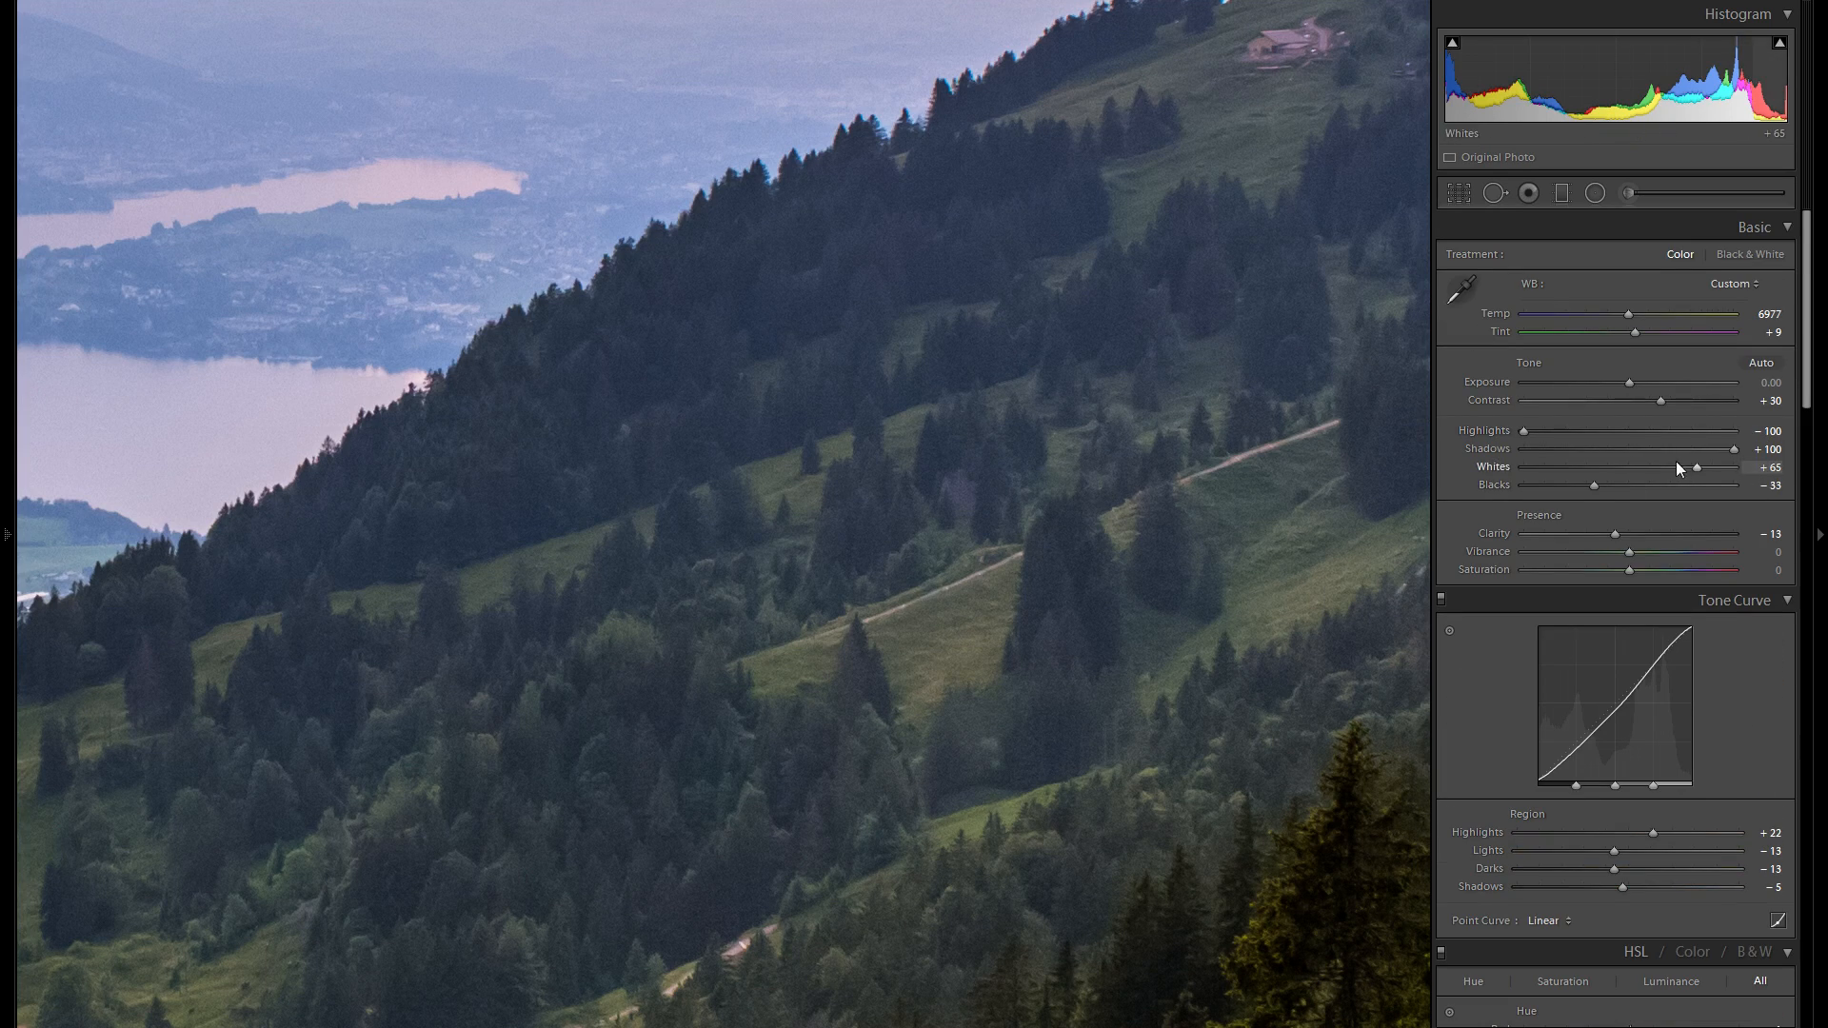
scroll(1709, 452, "down", 10)
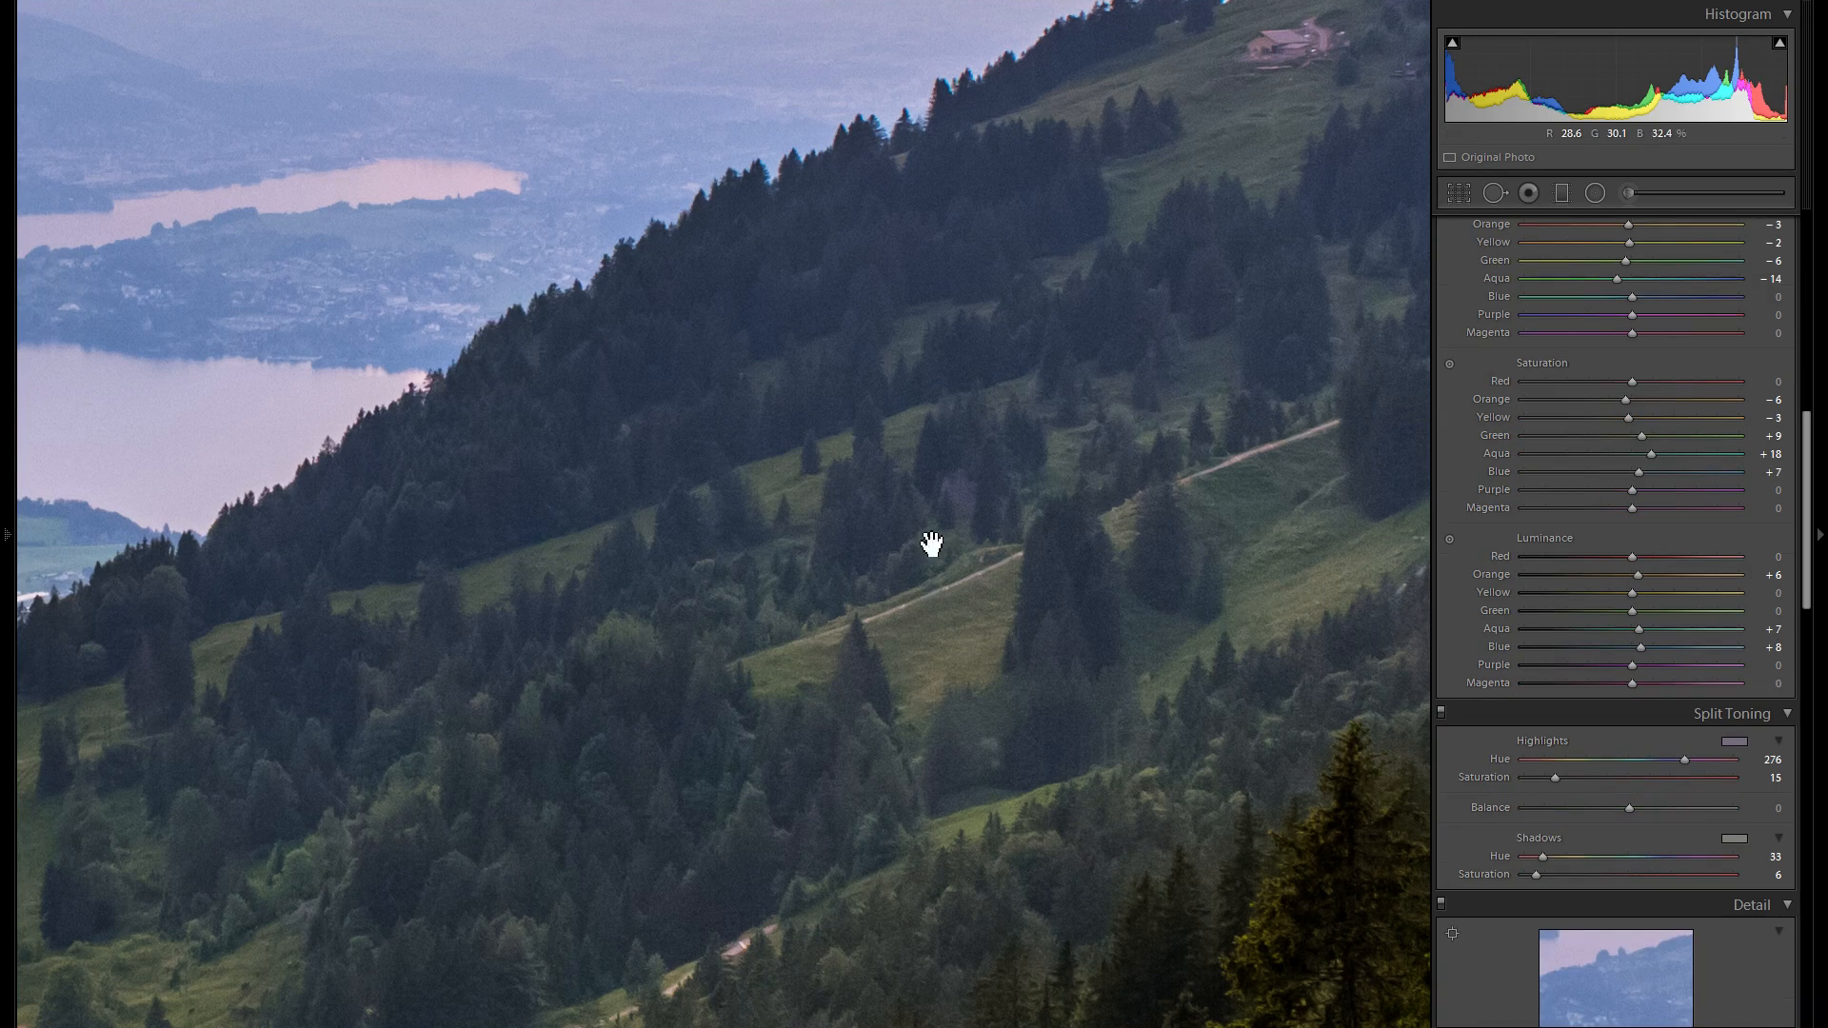
left_click(931, 542)
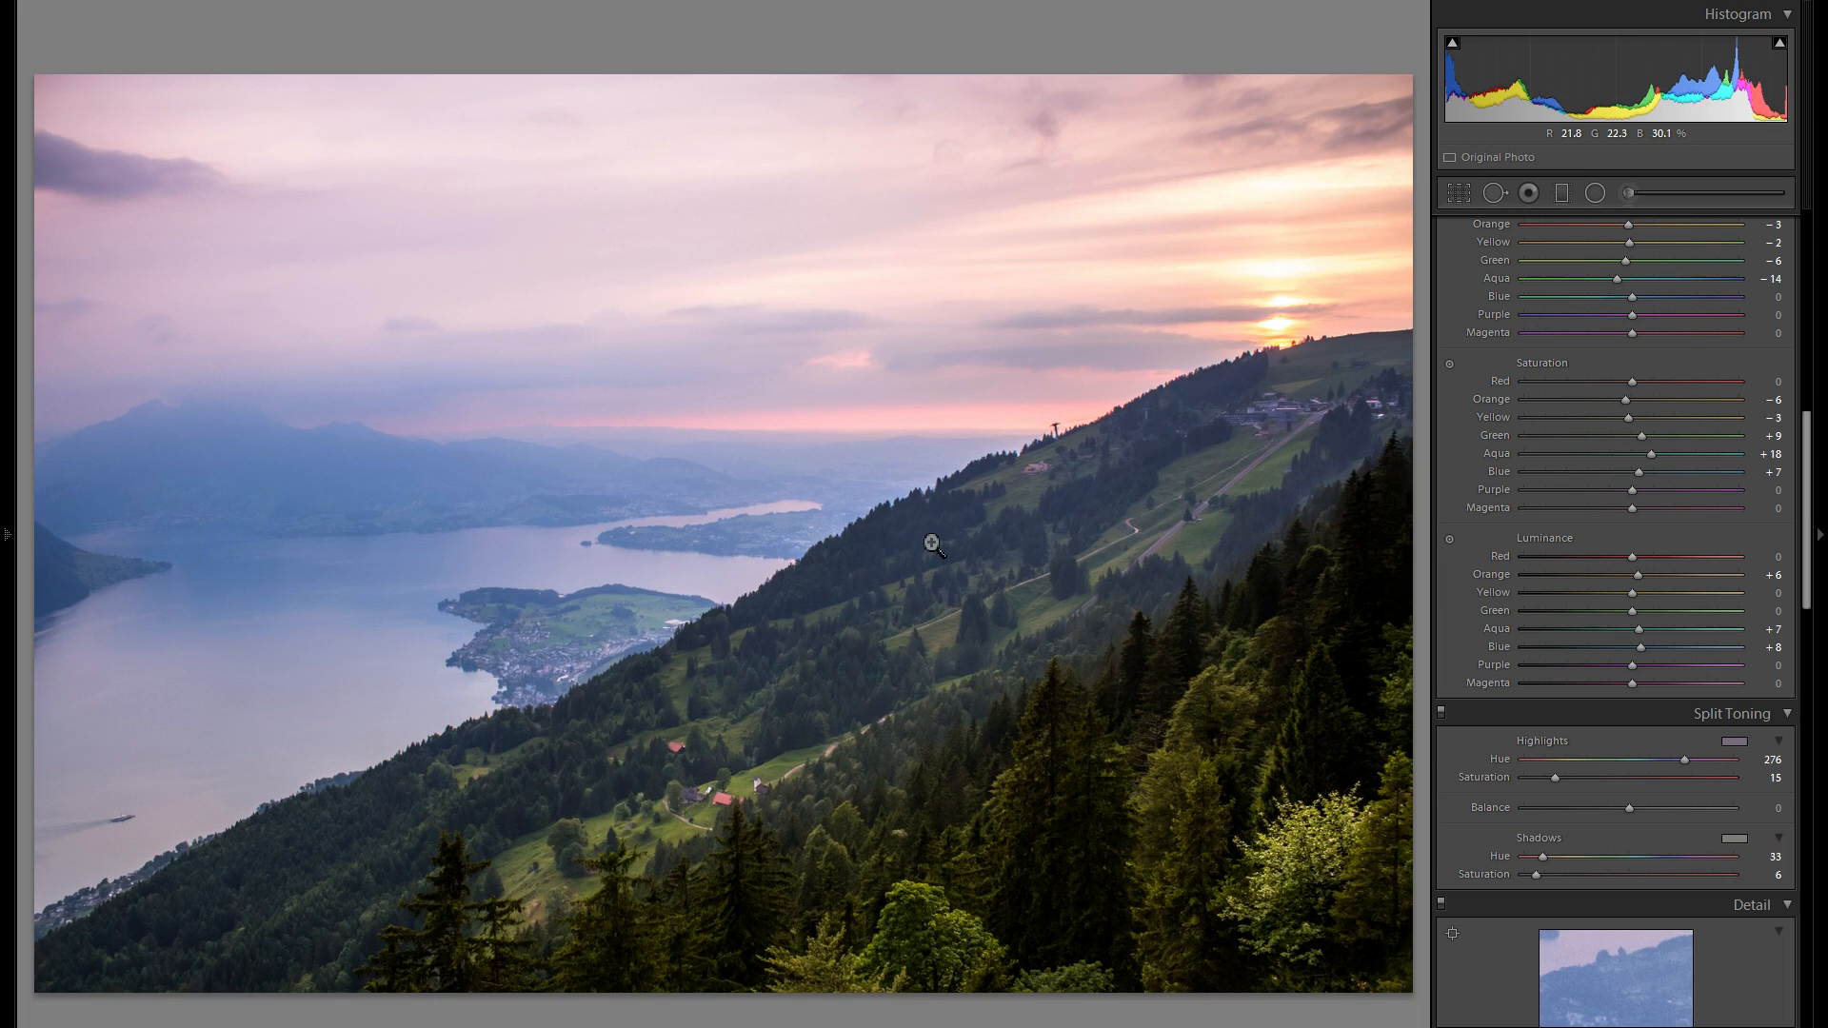
left_click(849, 699)
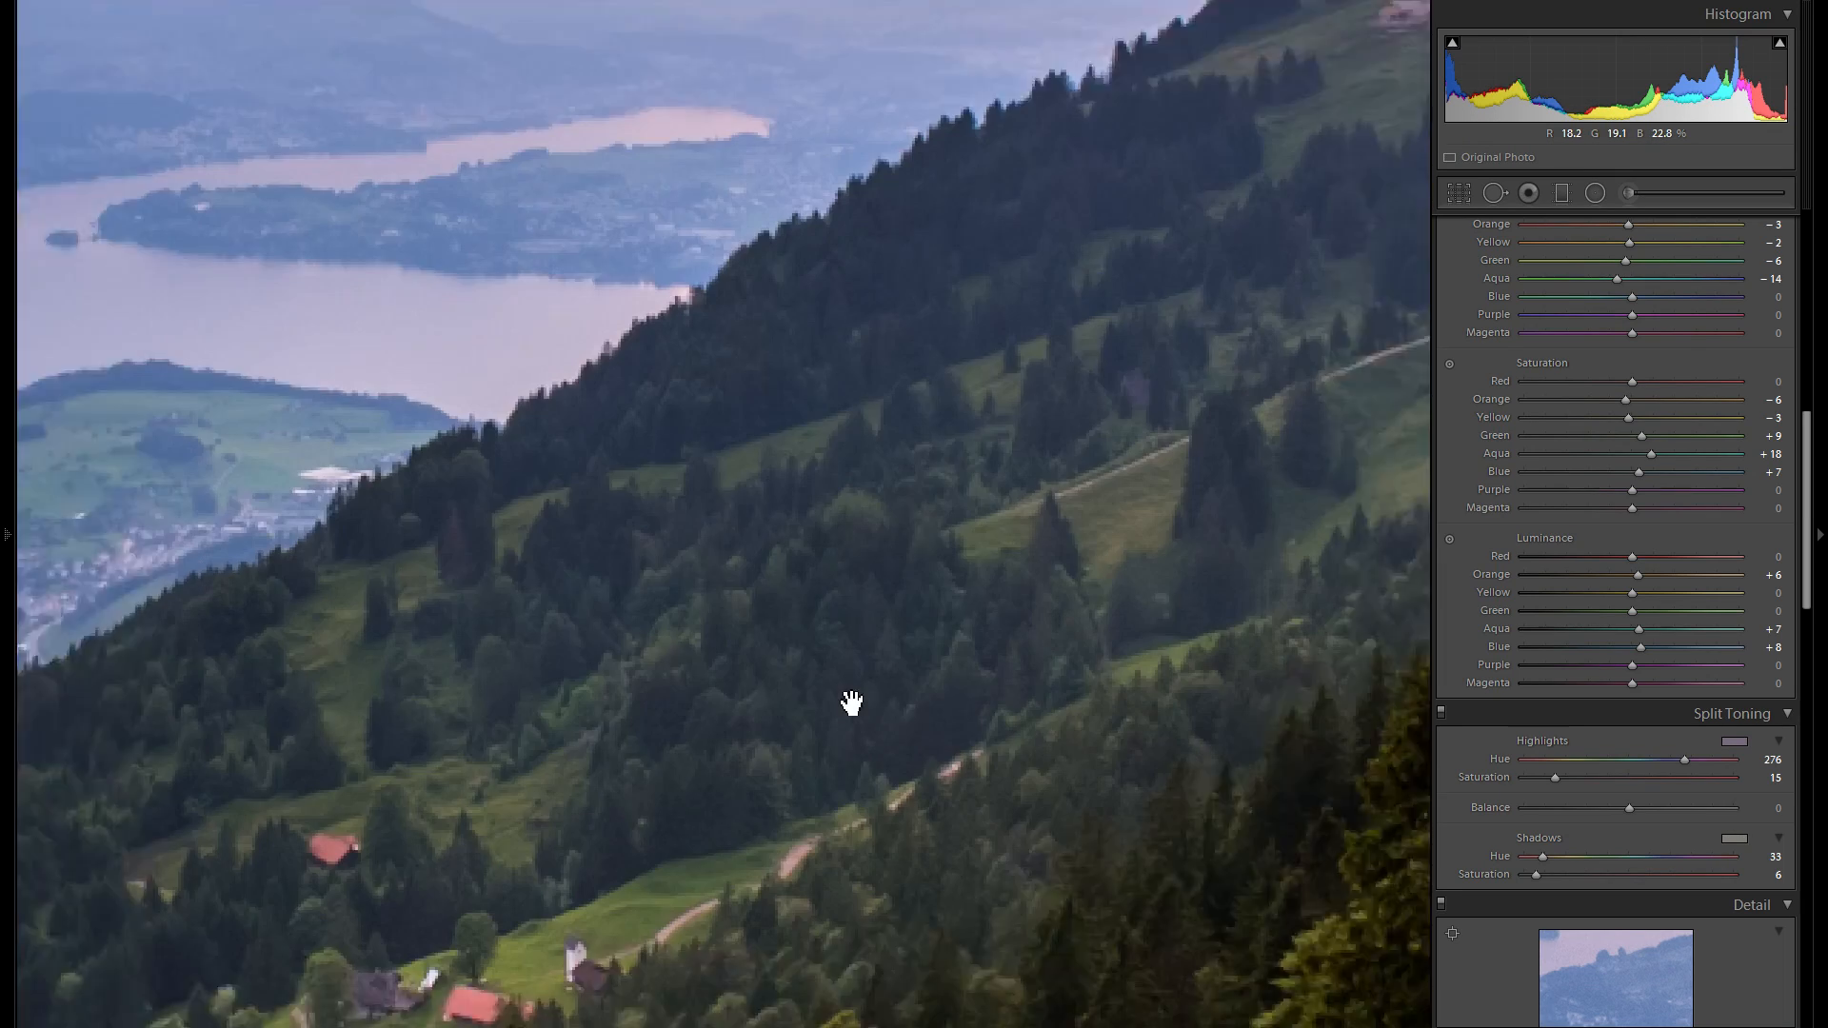
left_click_drag(929, 674, 1016, 543)
scroll(1603, 651, "down", 5)
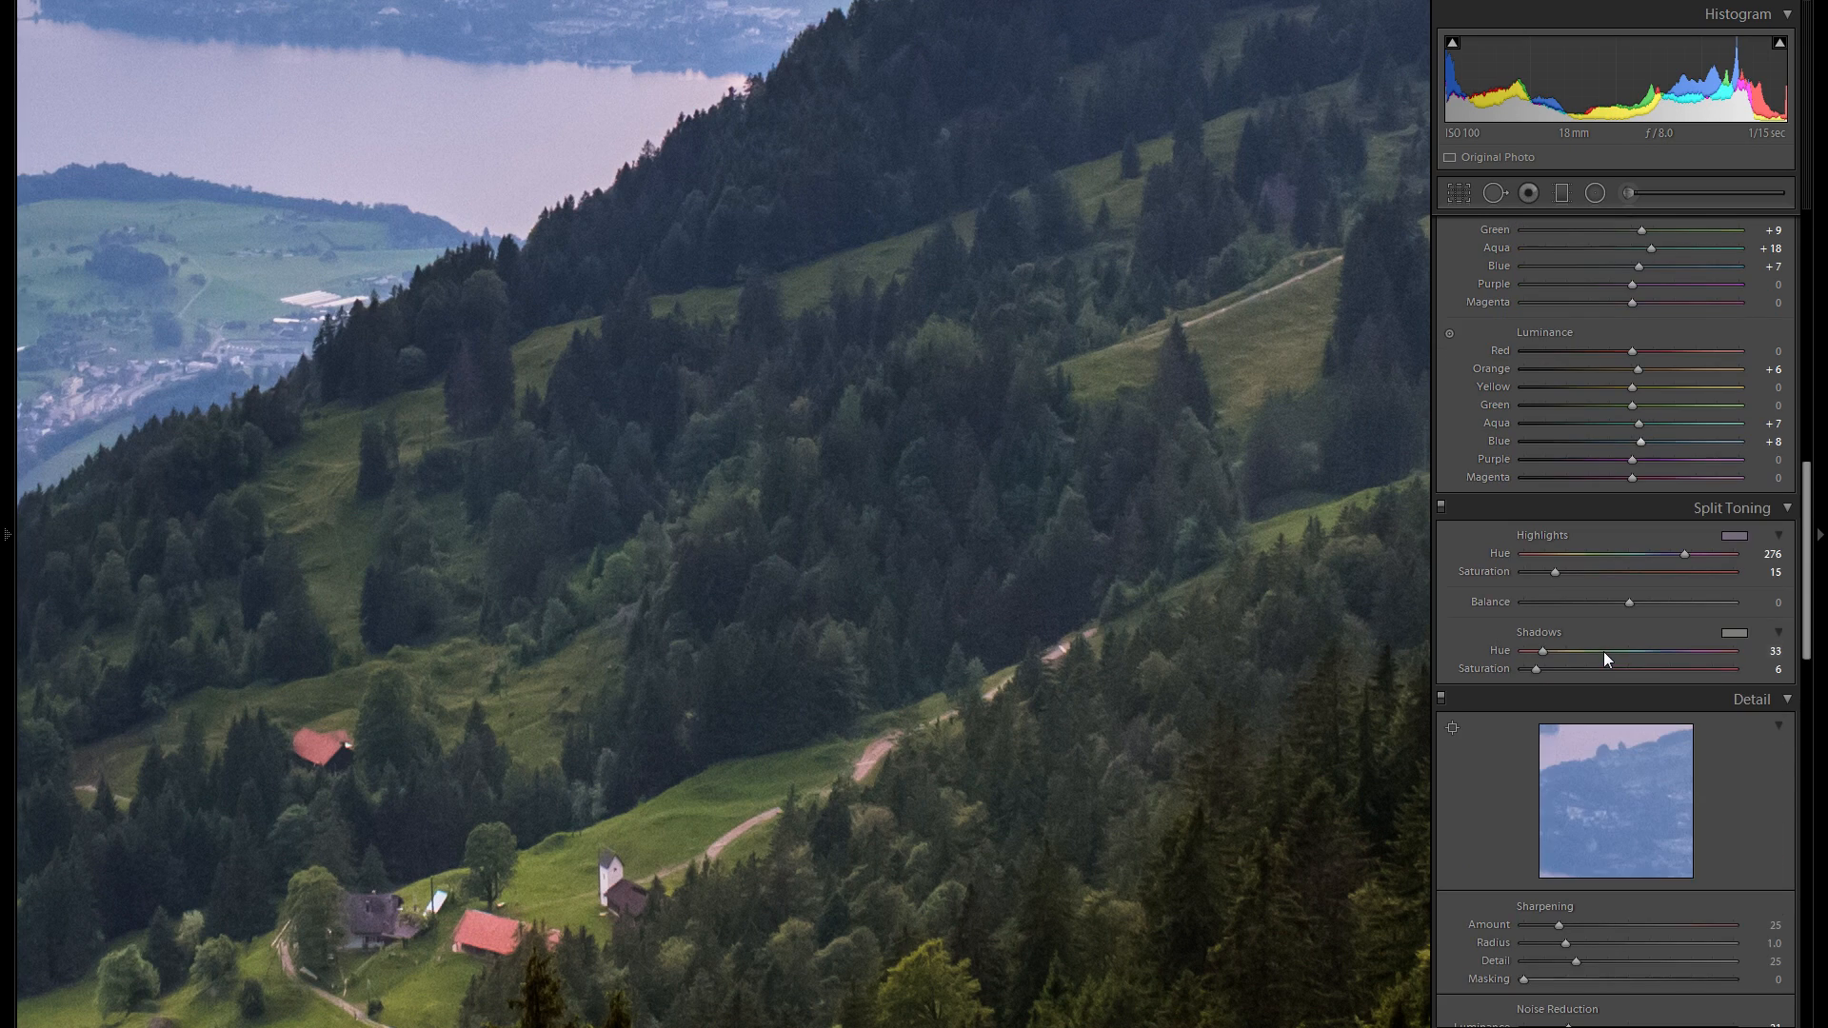
scroll(1600, 734, "down", 3)
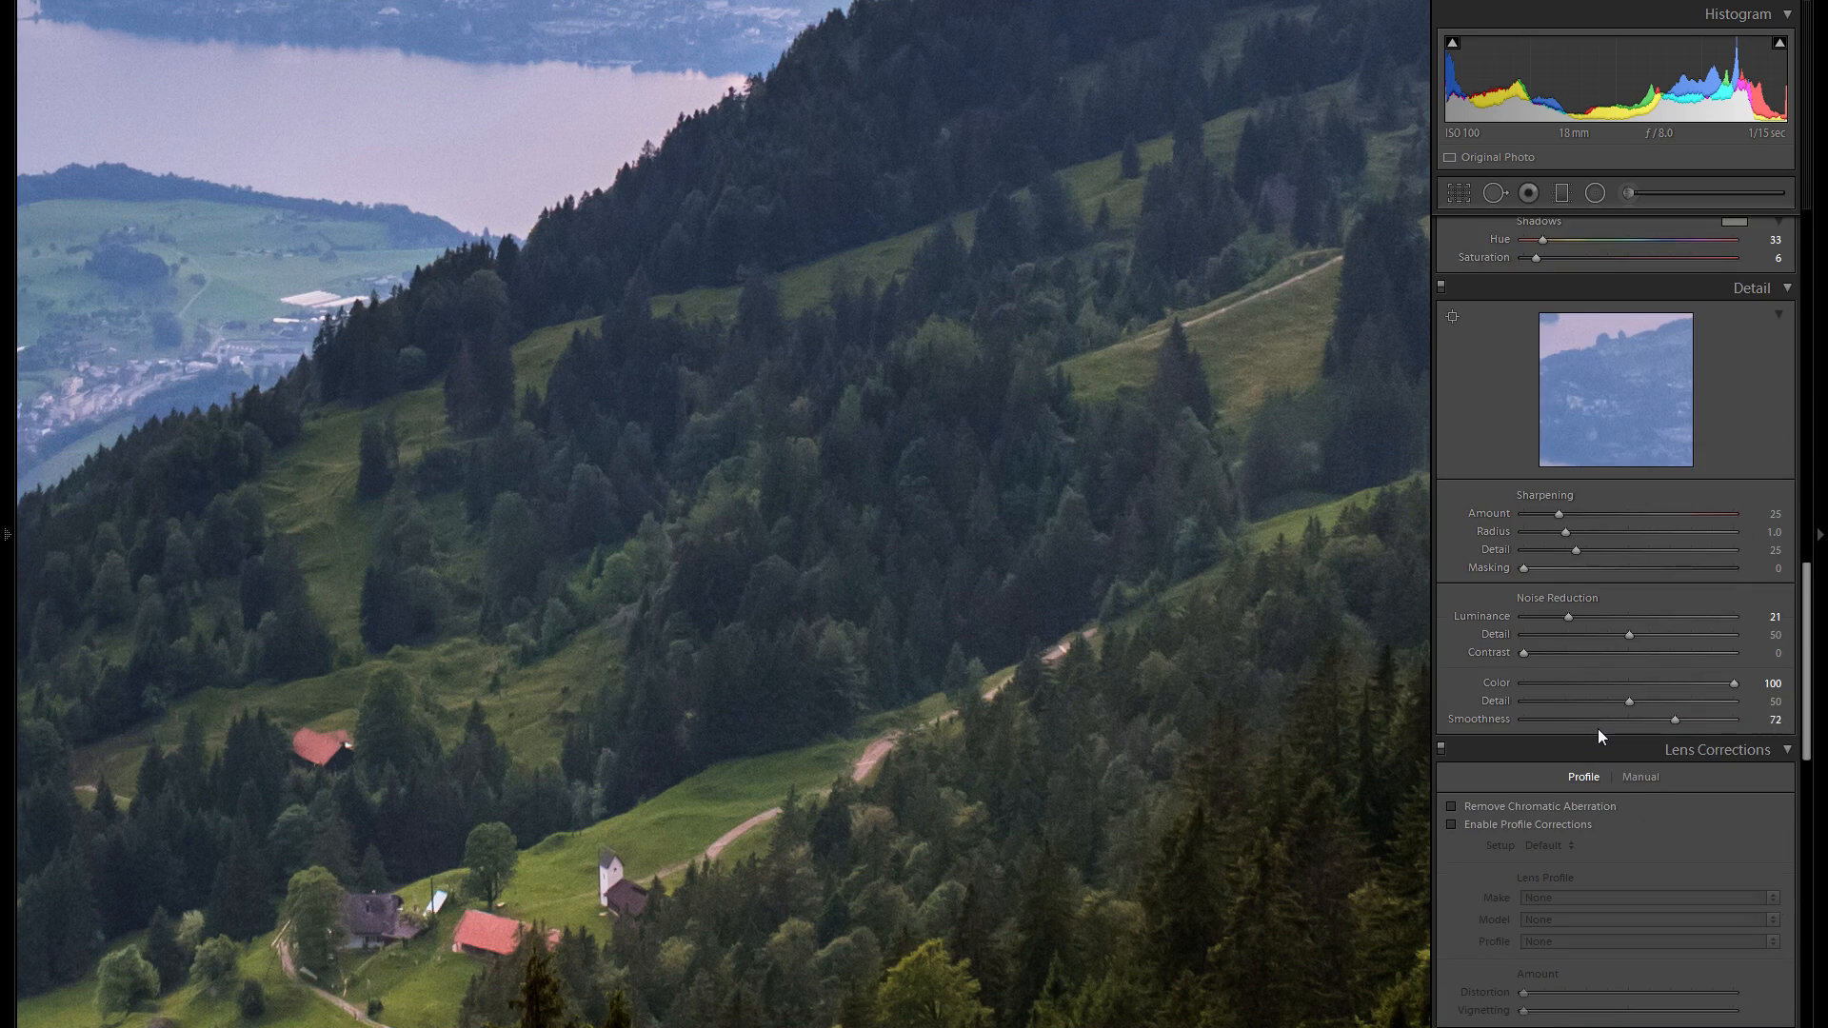
- Lower the Luminance noise reduction to 13 while reviewing the other adjustments and the close-up of the forest
left_click_drag(1567, 617, 1560, 616)
scroll(1645, 600, "up", 10)
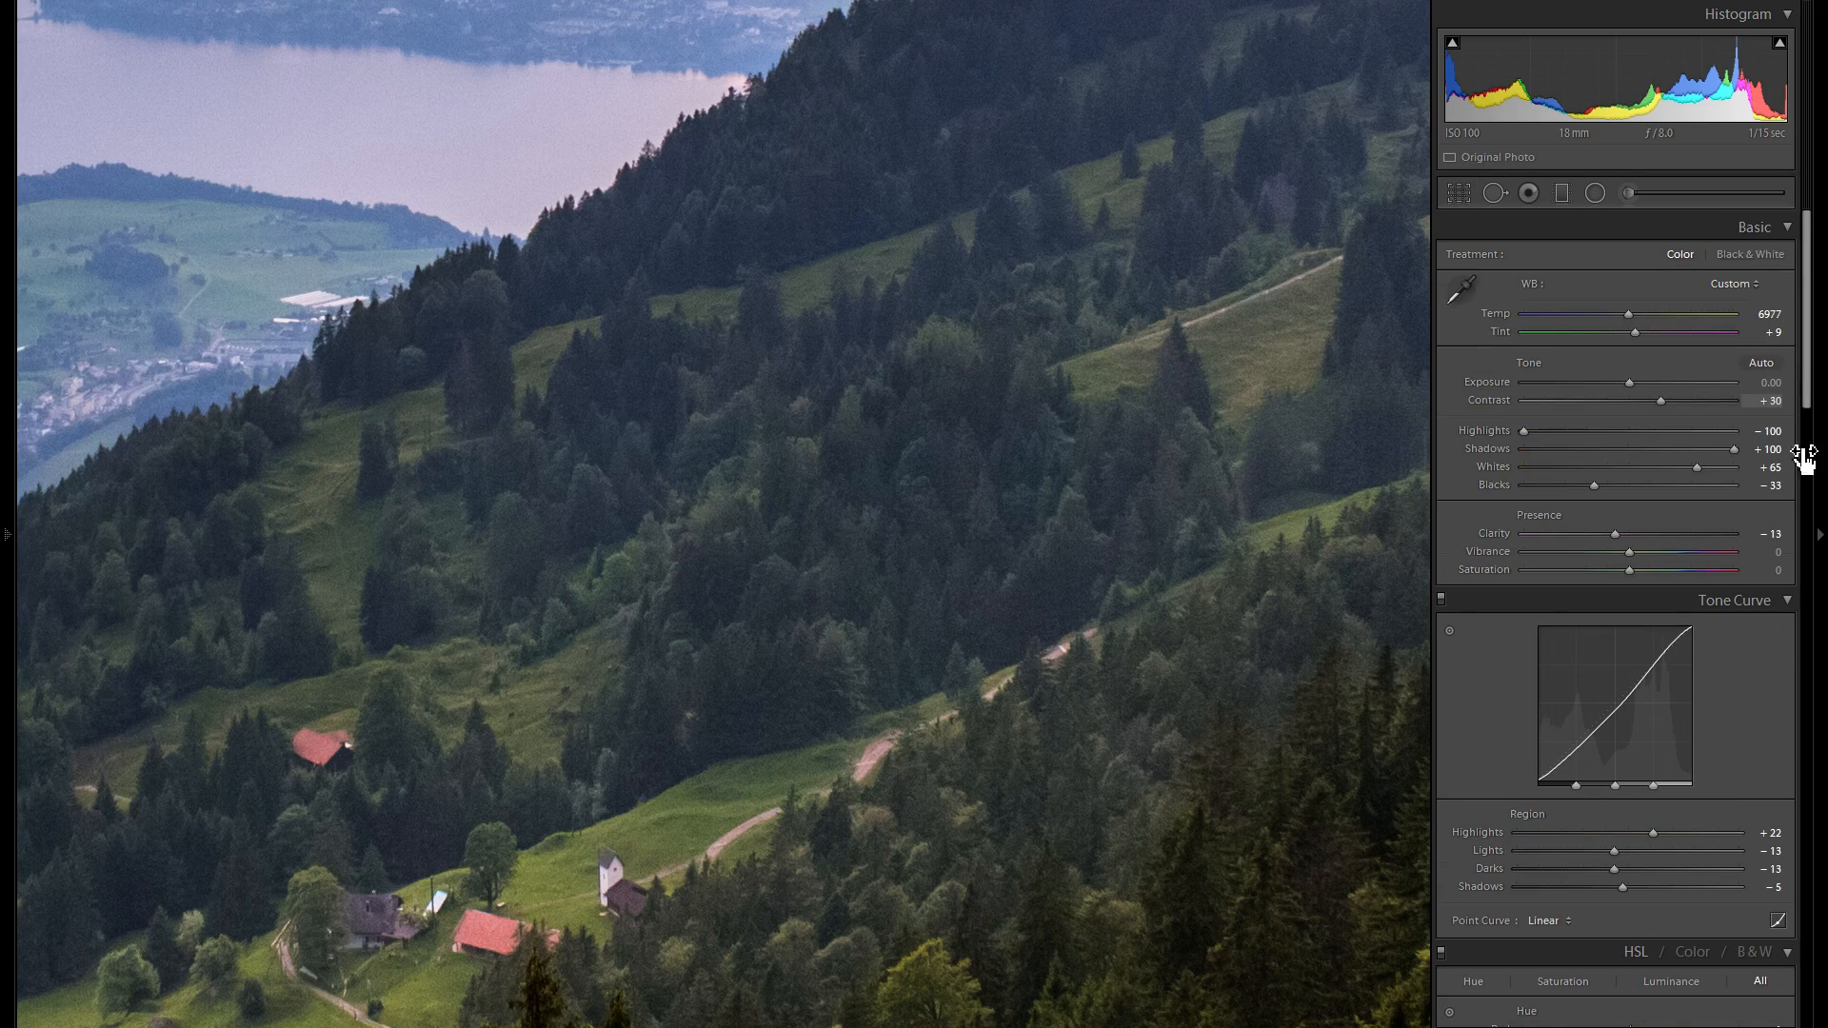
scroll(1654, 489, "down", 5)
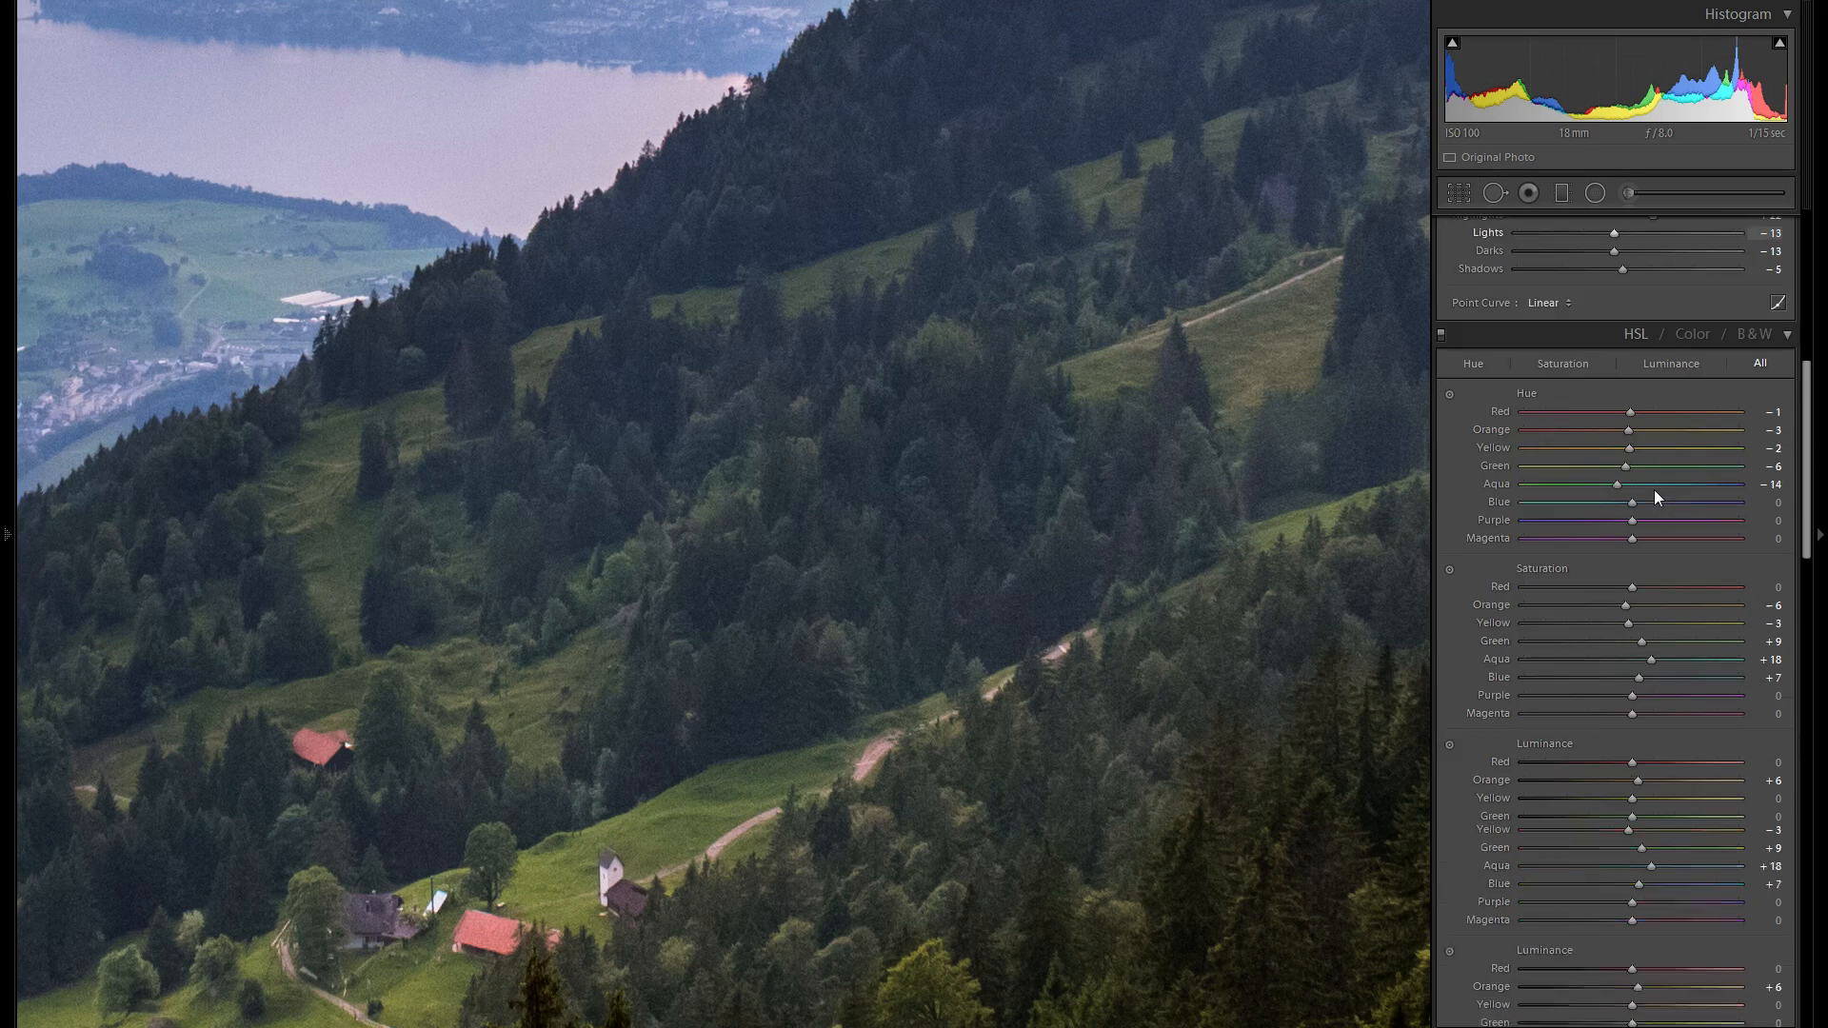
scroll(1653, 489, "down", 2)
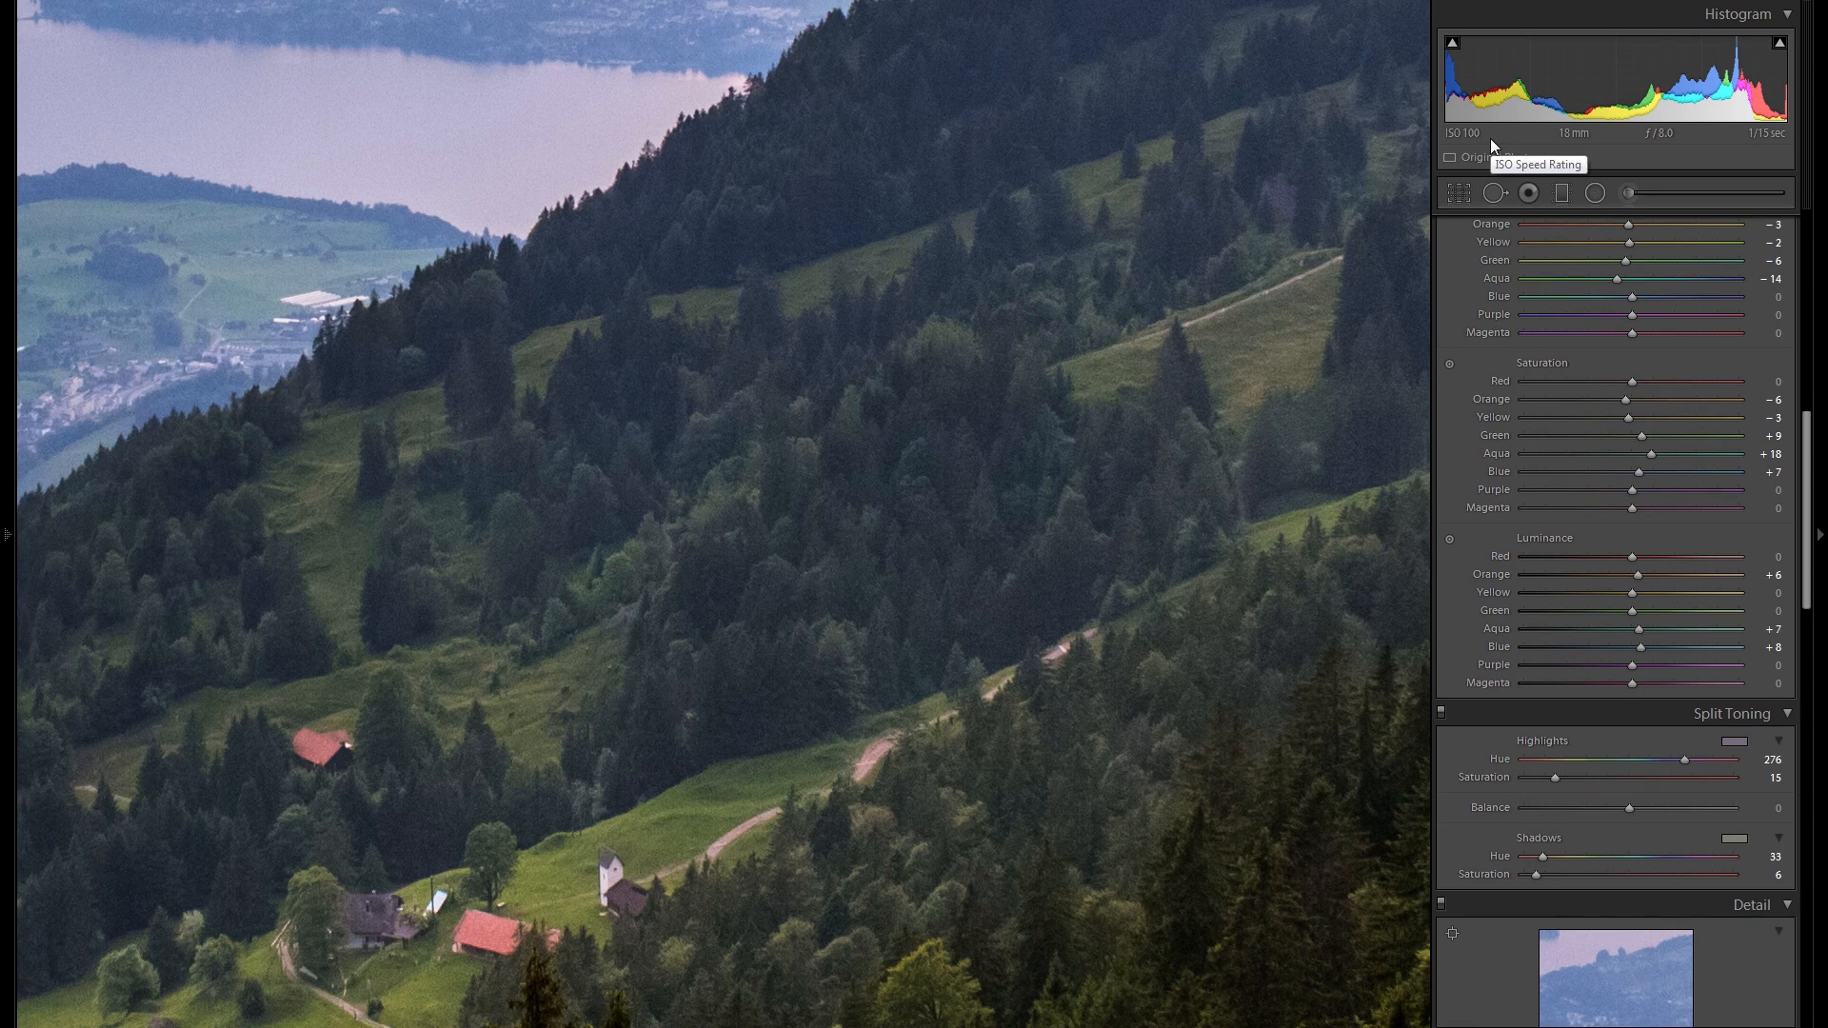
scroll(1614, 575, "down", 2)
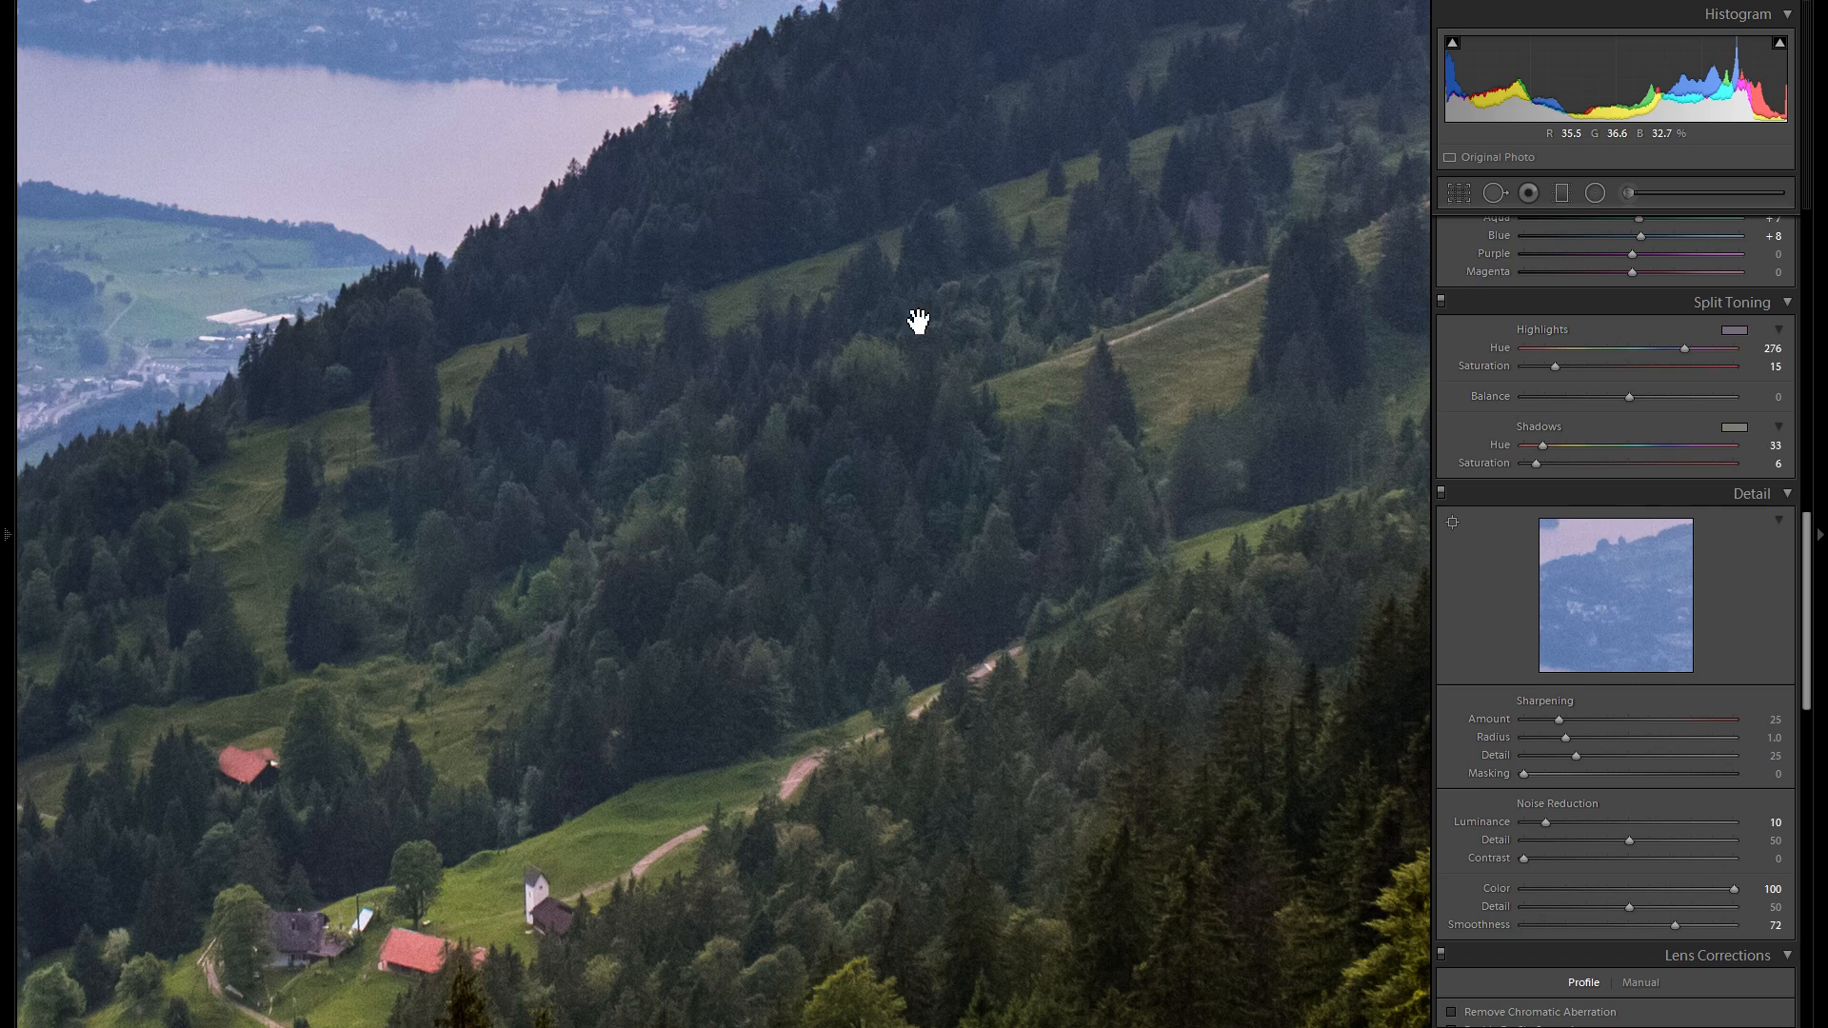
left_click_drag(1067, 585, 996, 571)
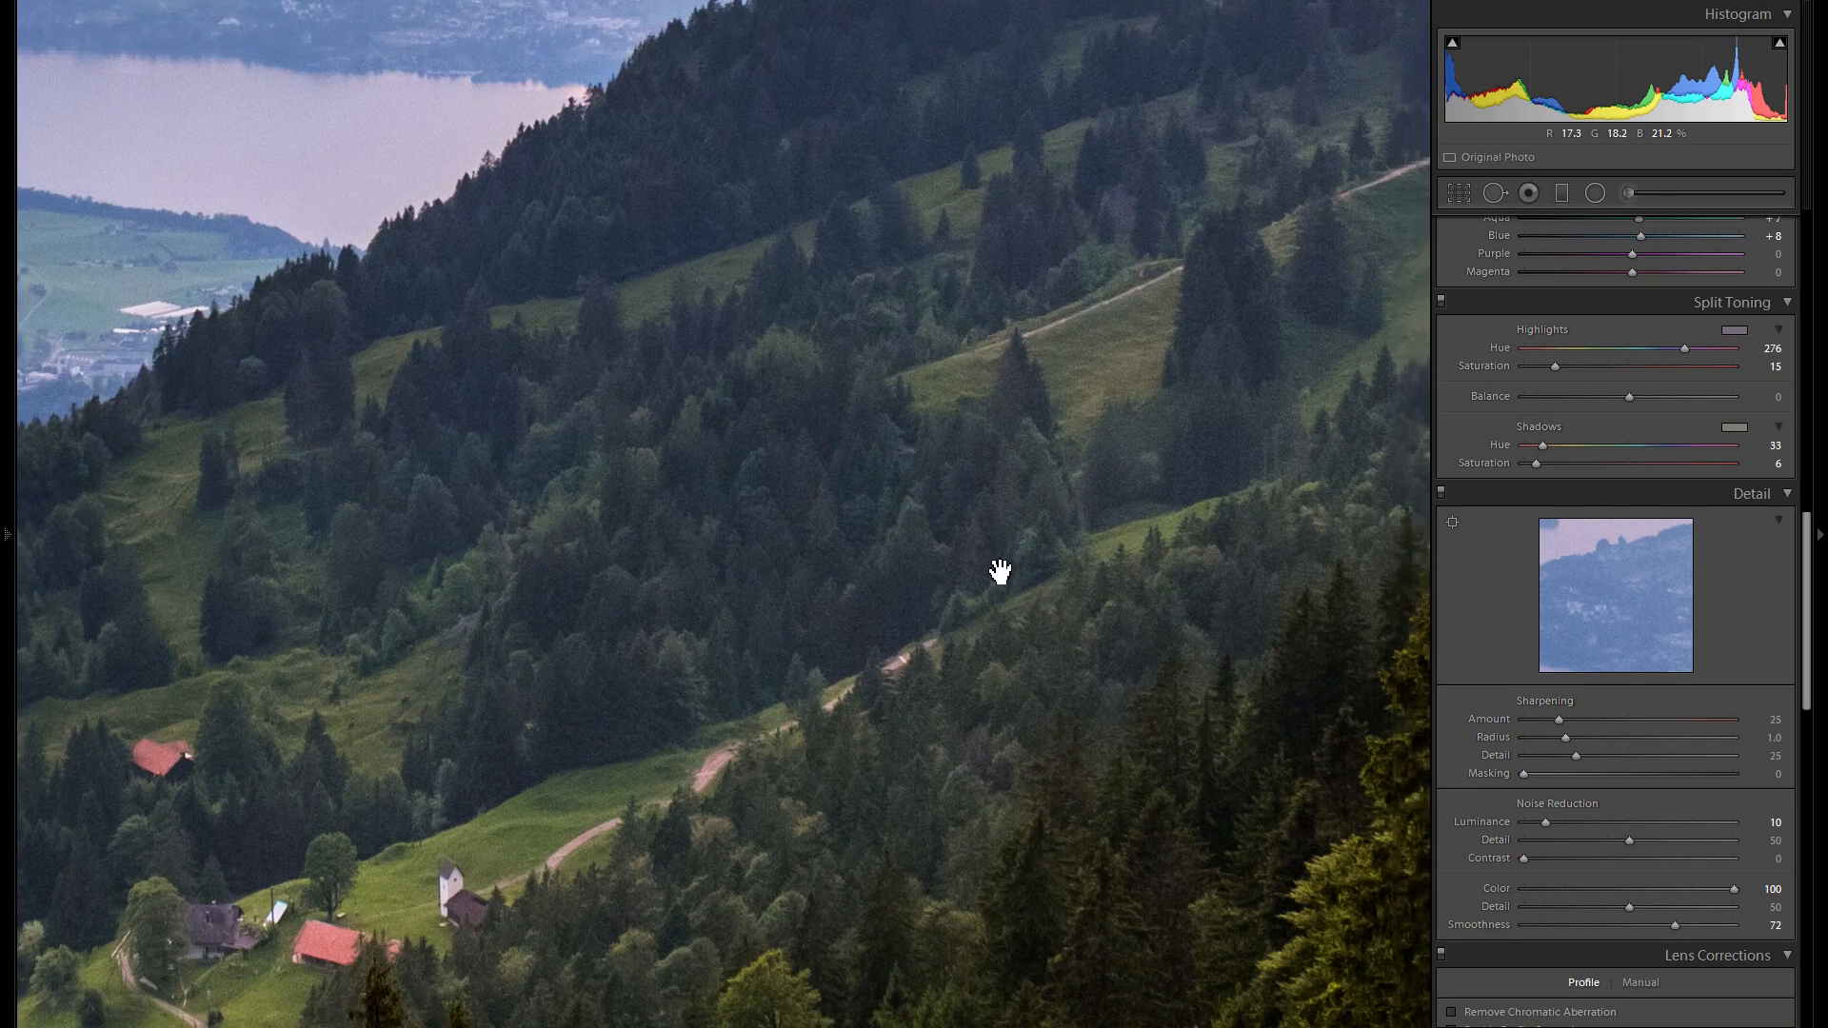
scroll(1659, 731, "down", 3)
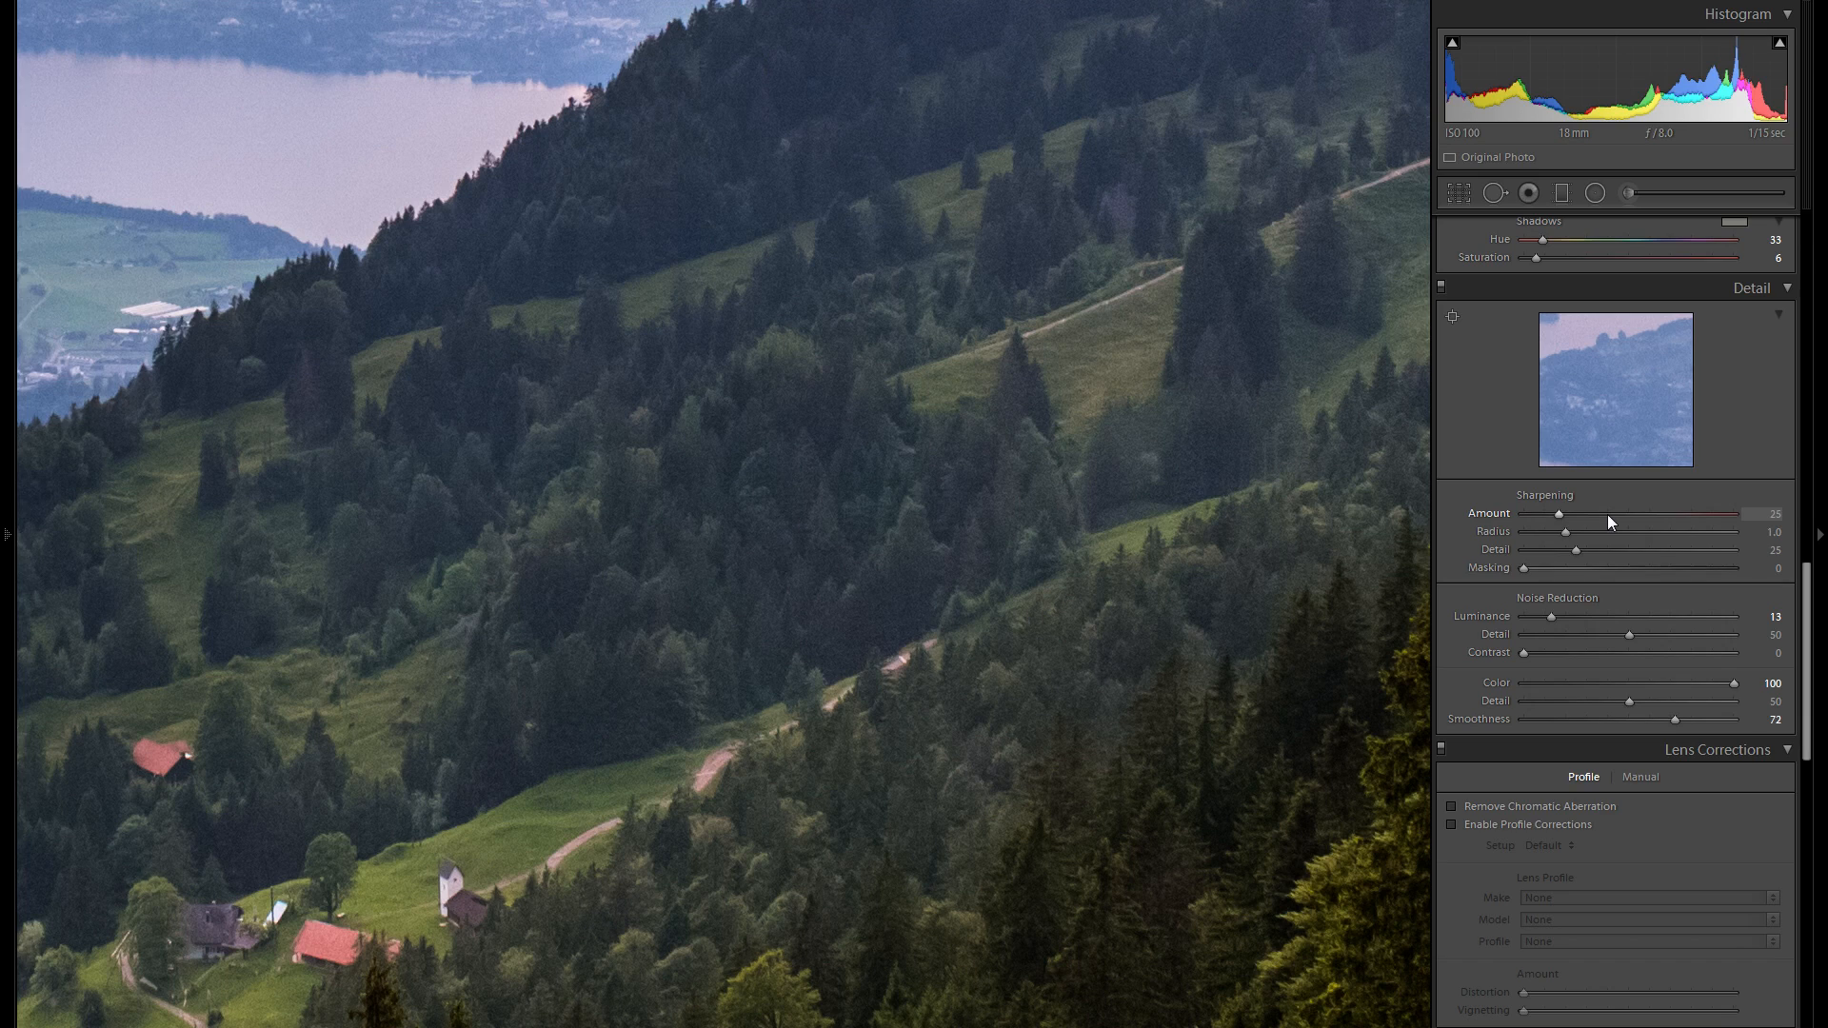
- Try a Sharpening Amount of 150 and compare it with the default amount in close-up and full view
left_click(1072, 443)
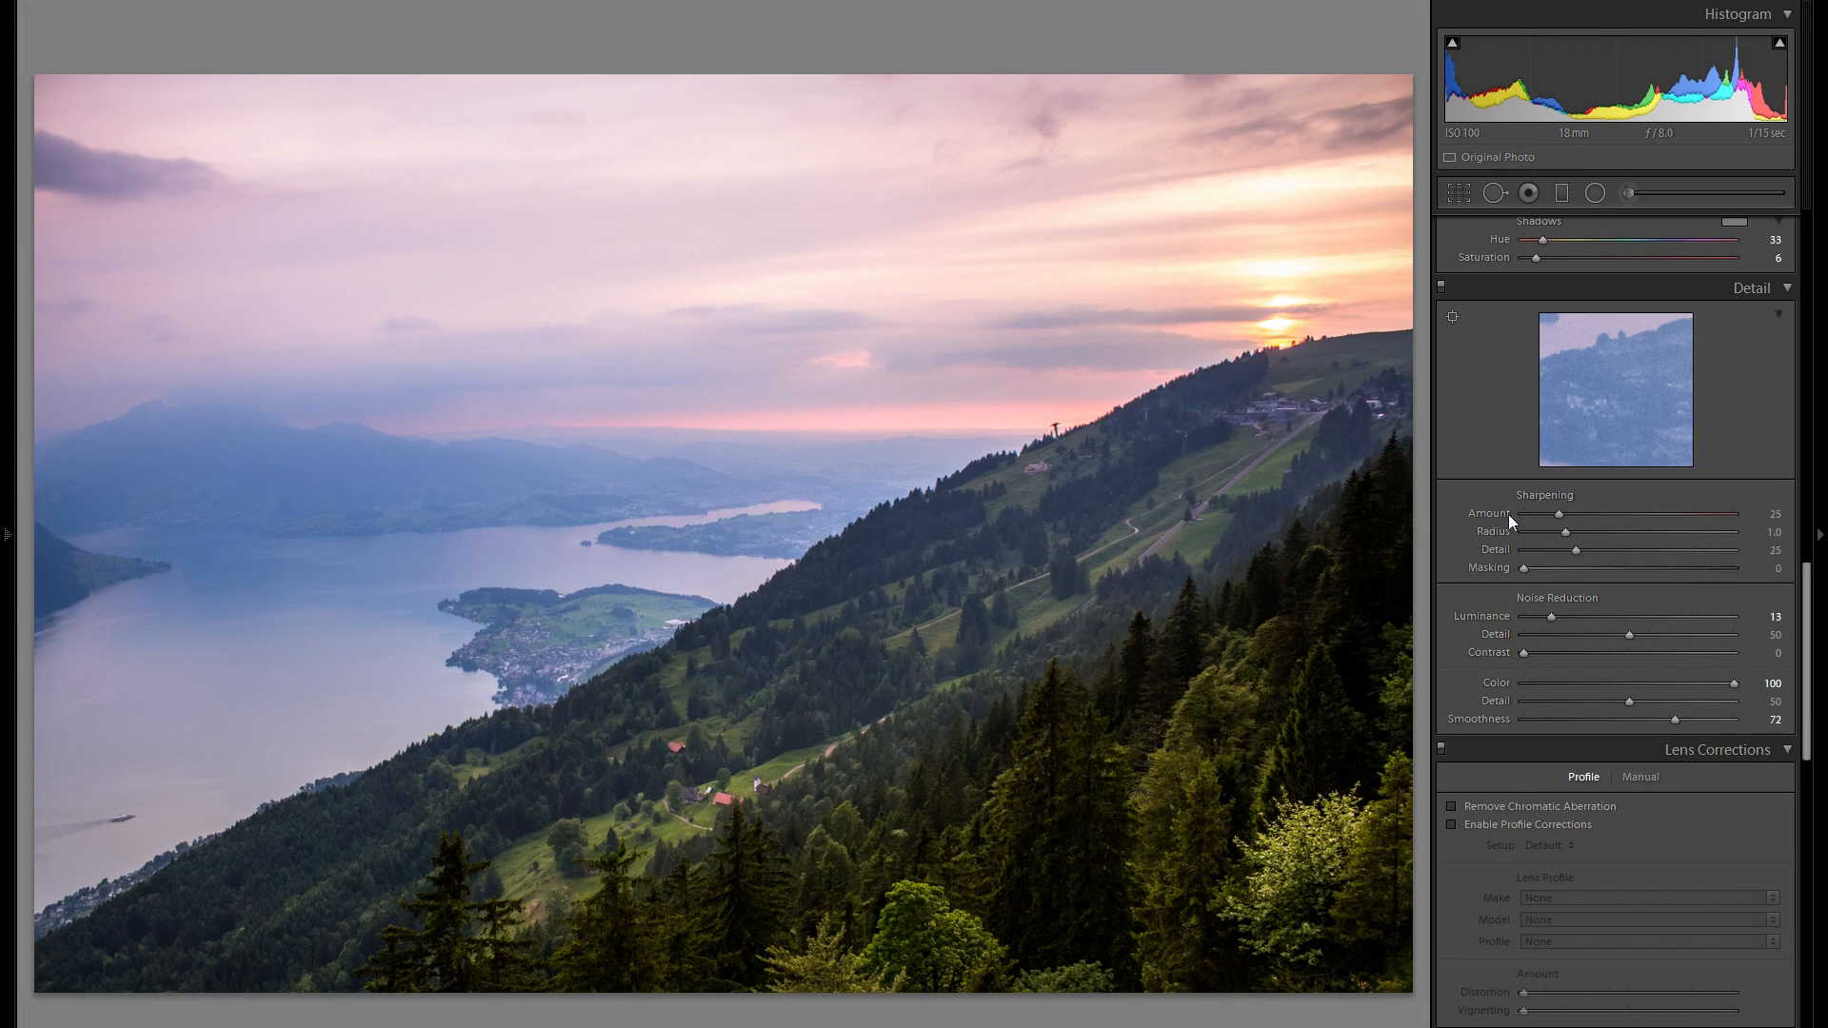
left_click_drag(1562, 514, 1810, 513)
left_click_drag(1575, 509, 1816, 530)
left_click(826, 695)
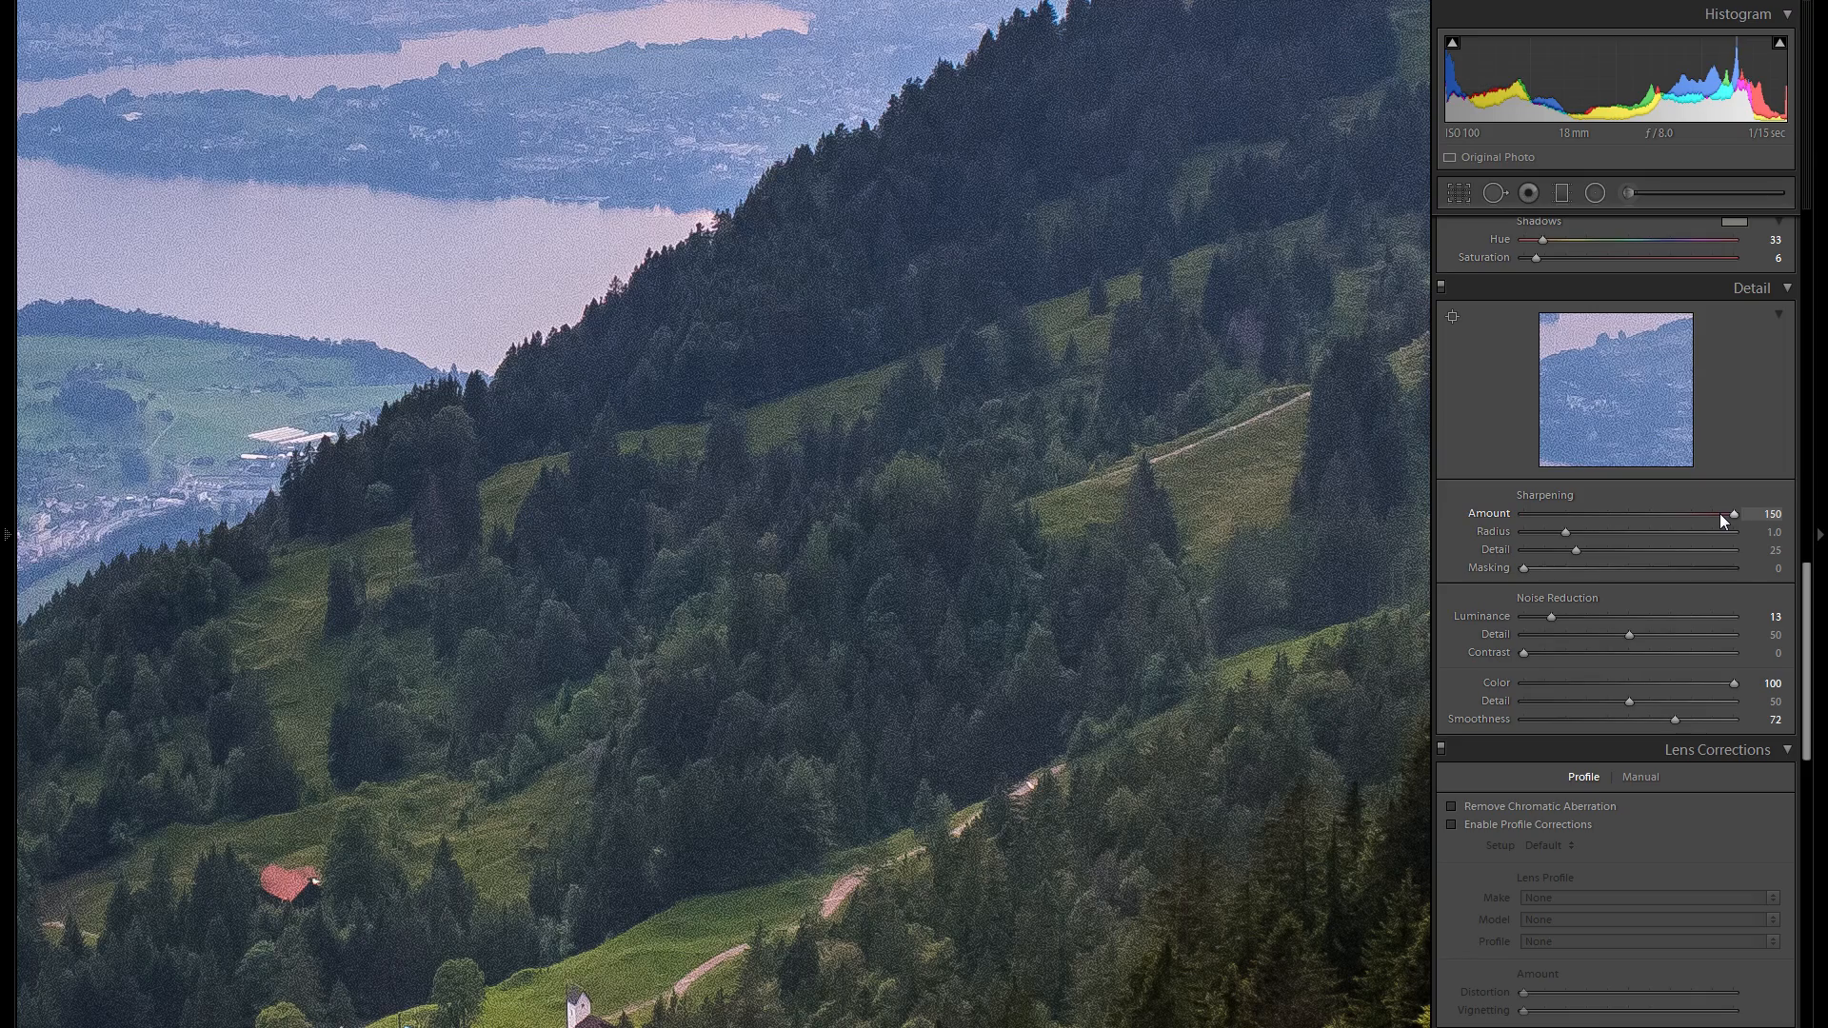
double_click(1490, 514)
left_click_drag(1560, 514, 1736, 514)
left_click(1053, 598)
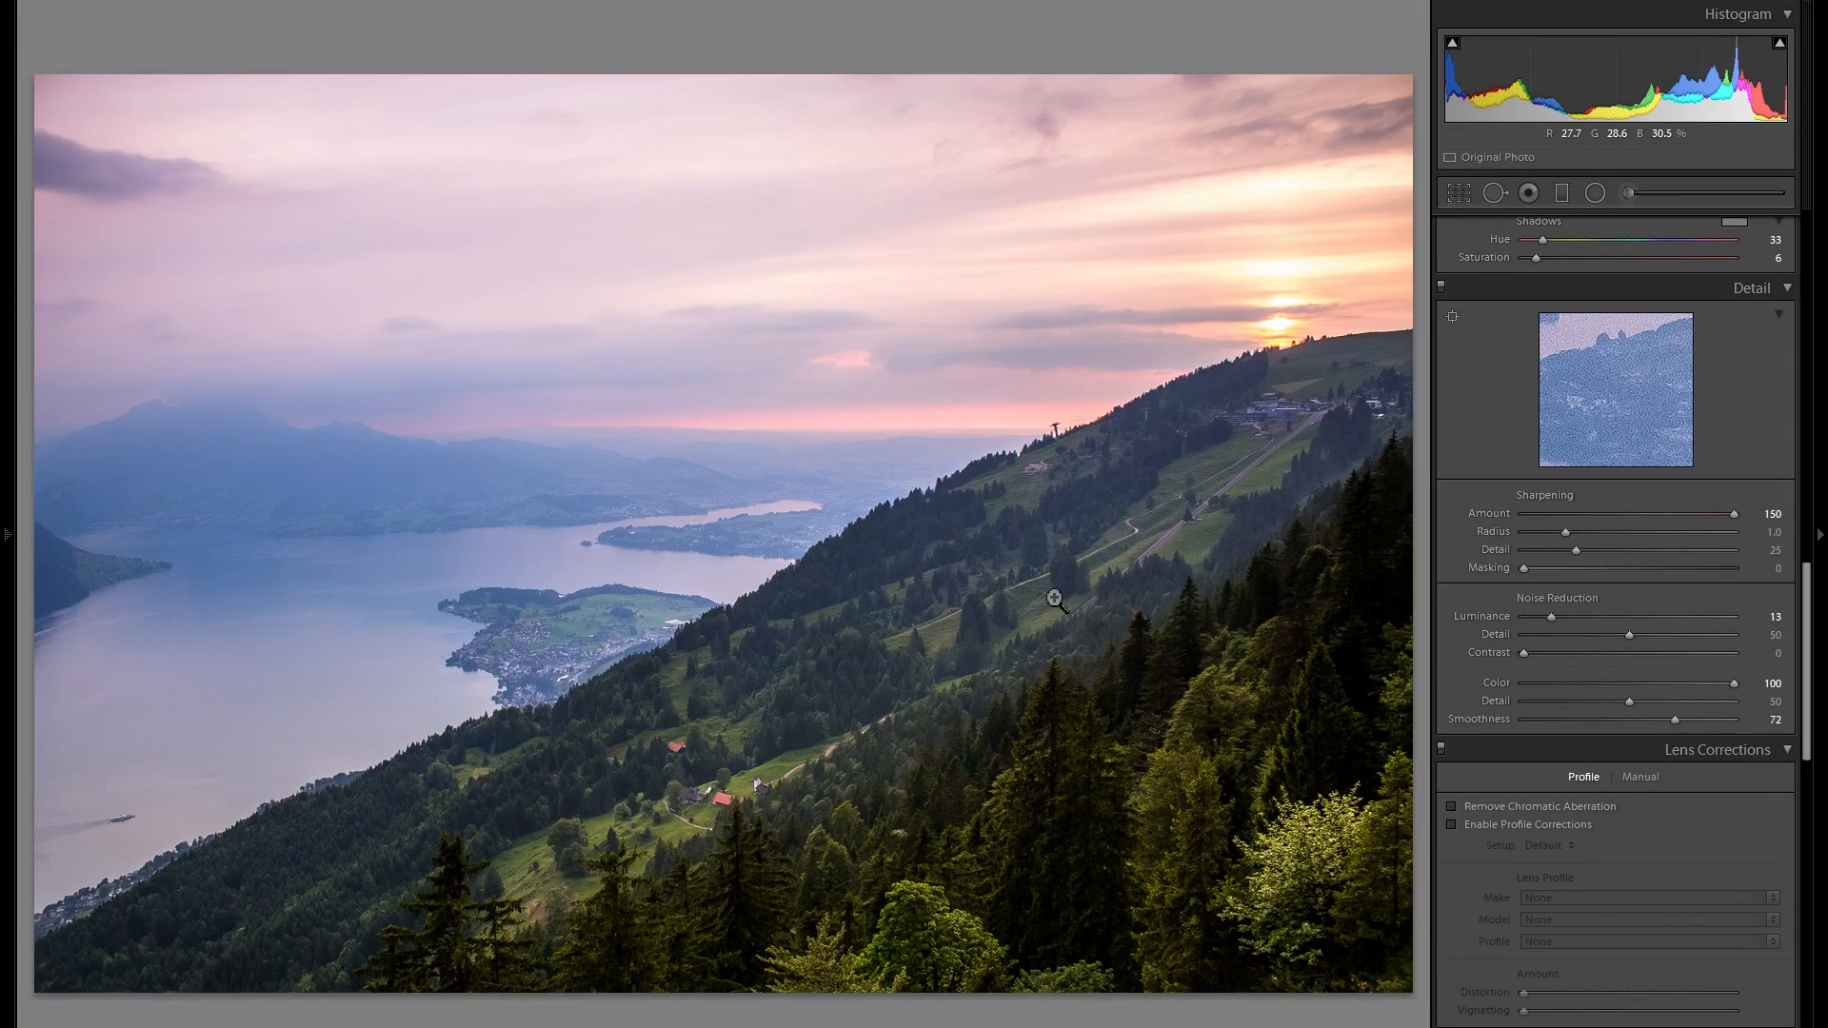
- Set the Sharpening Amount to 60 while checking the forested slope up close
left_click(839, 673)
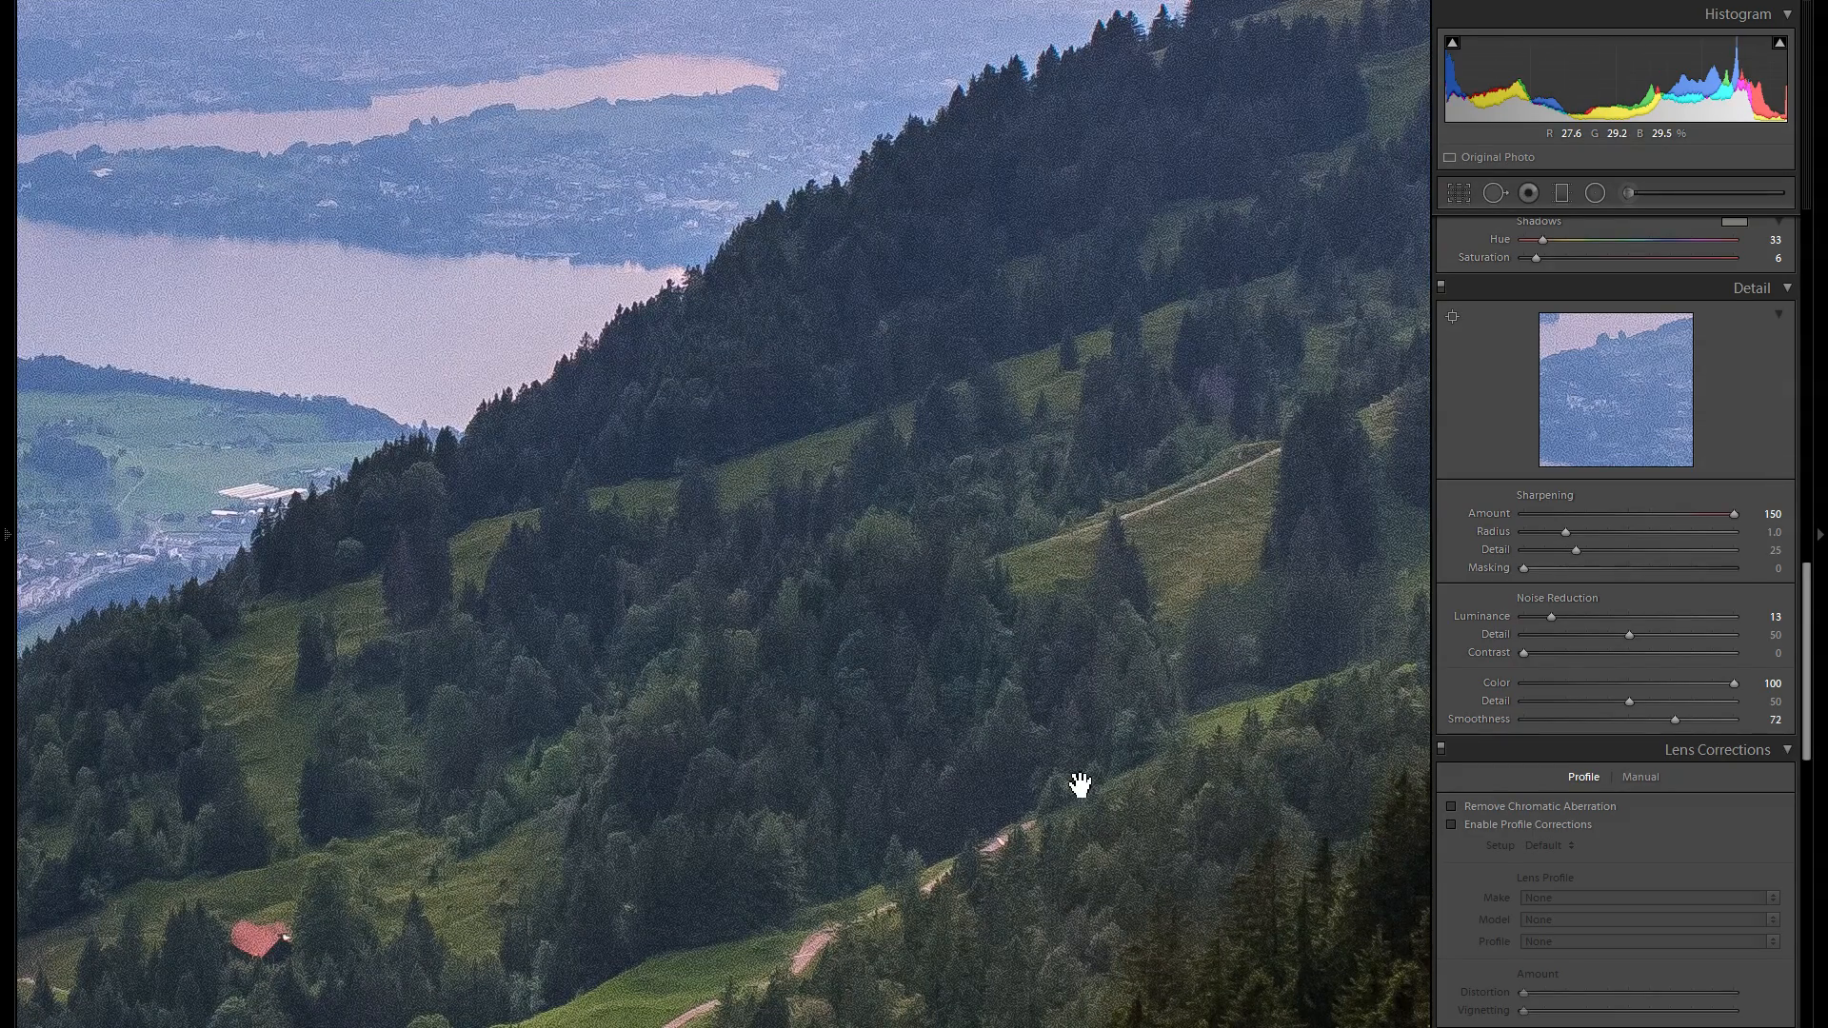
left_click_drag(1523, 518, 1598, 522)
left_click(987, 583)
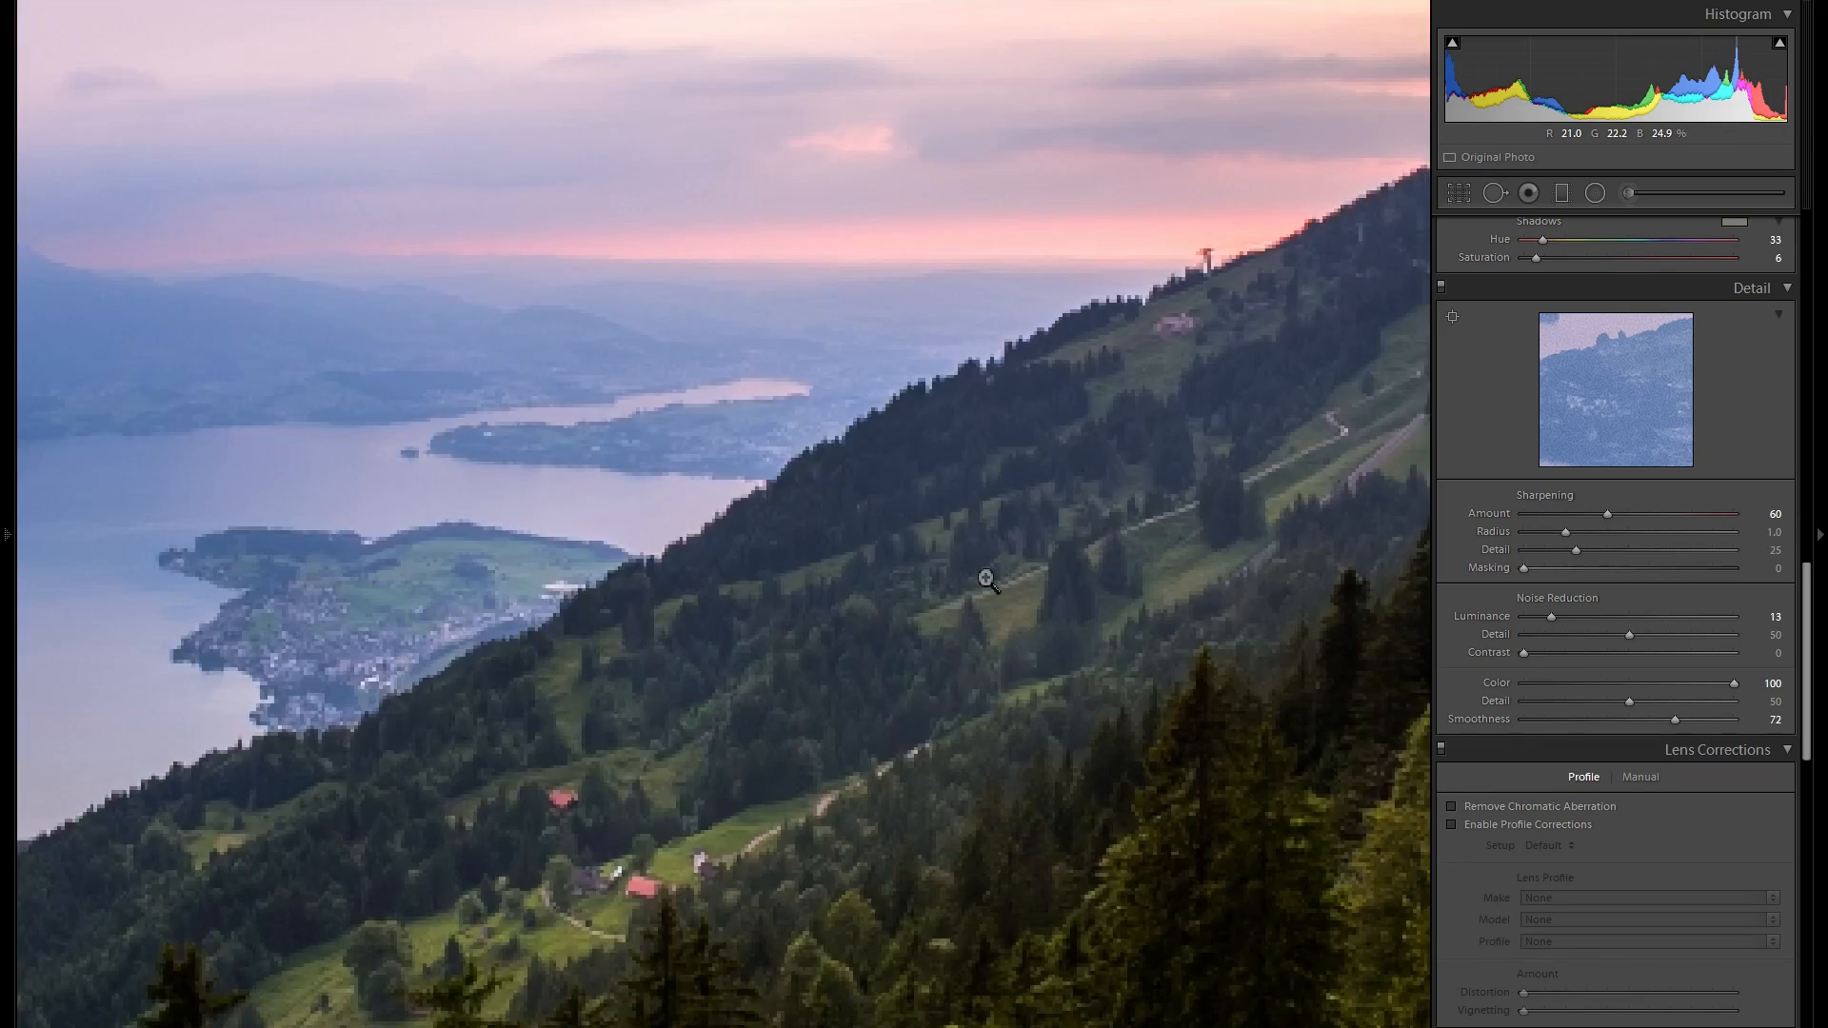
- Set the Sharpening Masking to 36 using the mask preview, and compare the photo with and without the Detail adjustments
left_click_drag(1525, 568, 1571, 569)
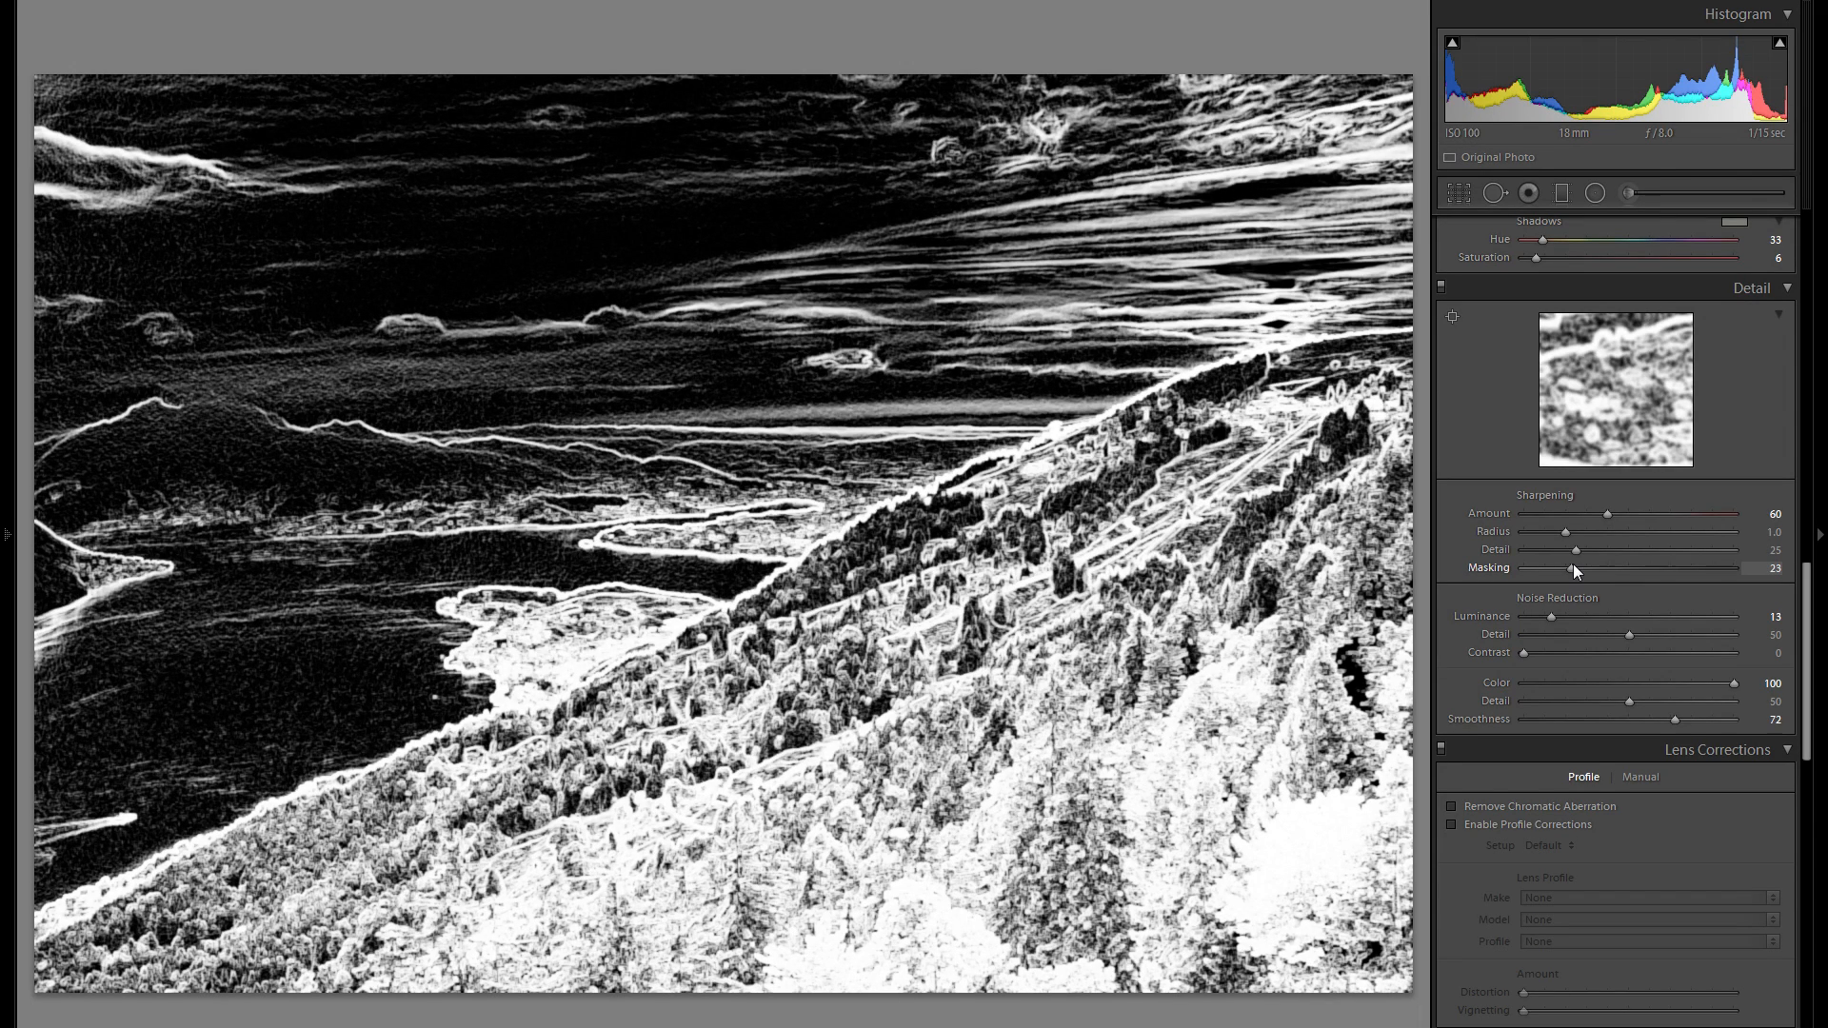
left_click_drag(1576, 565, 1634, 562)
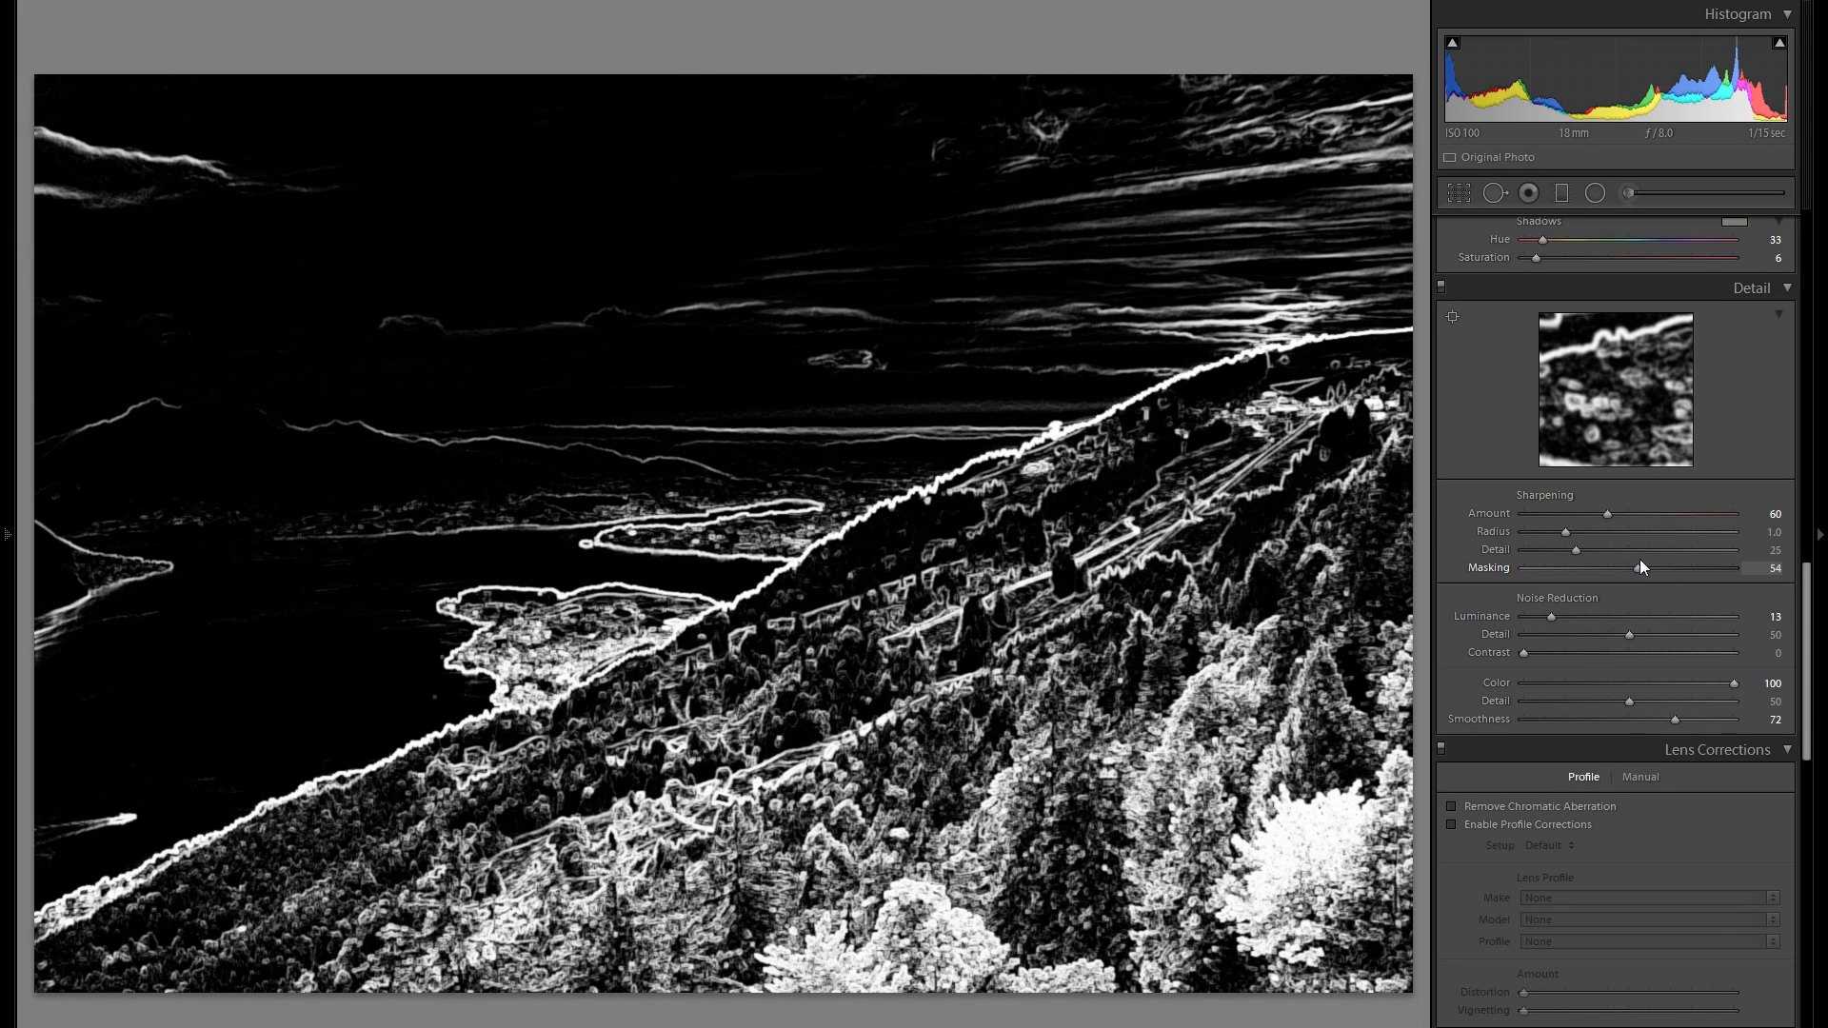
left_click_drag(1639, 561, 1632, 561)
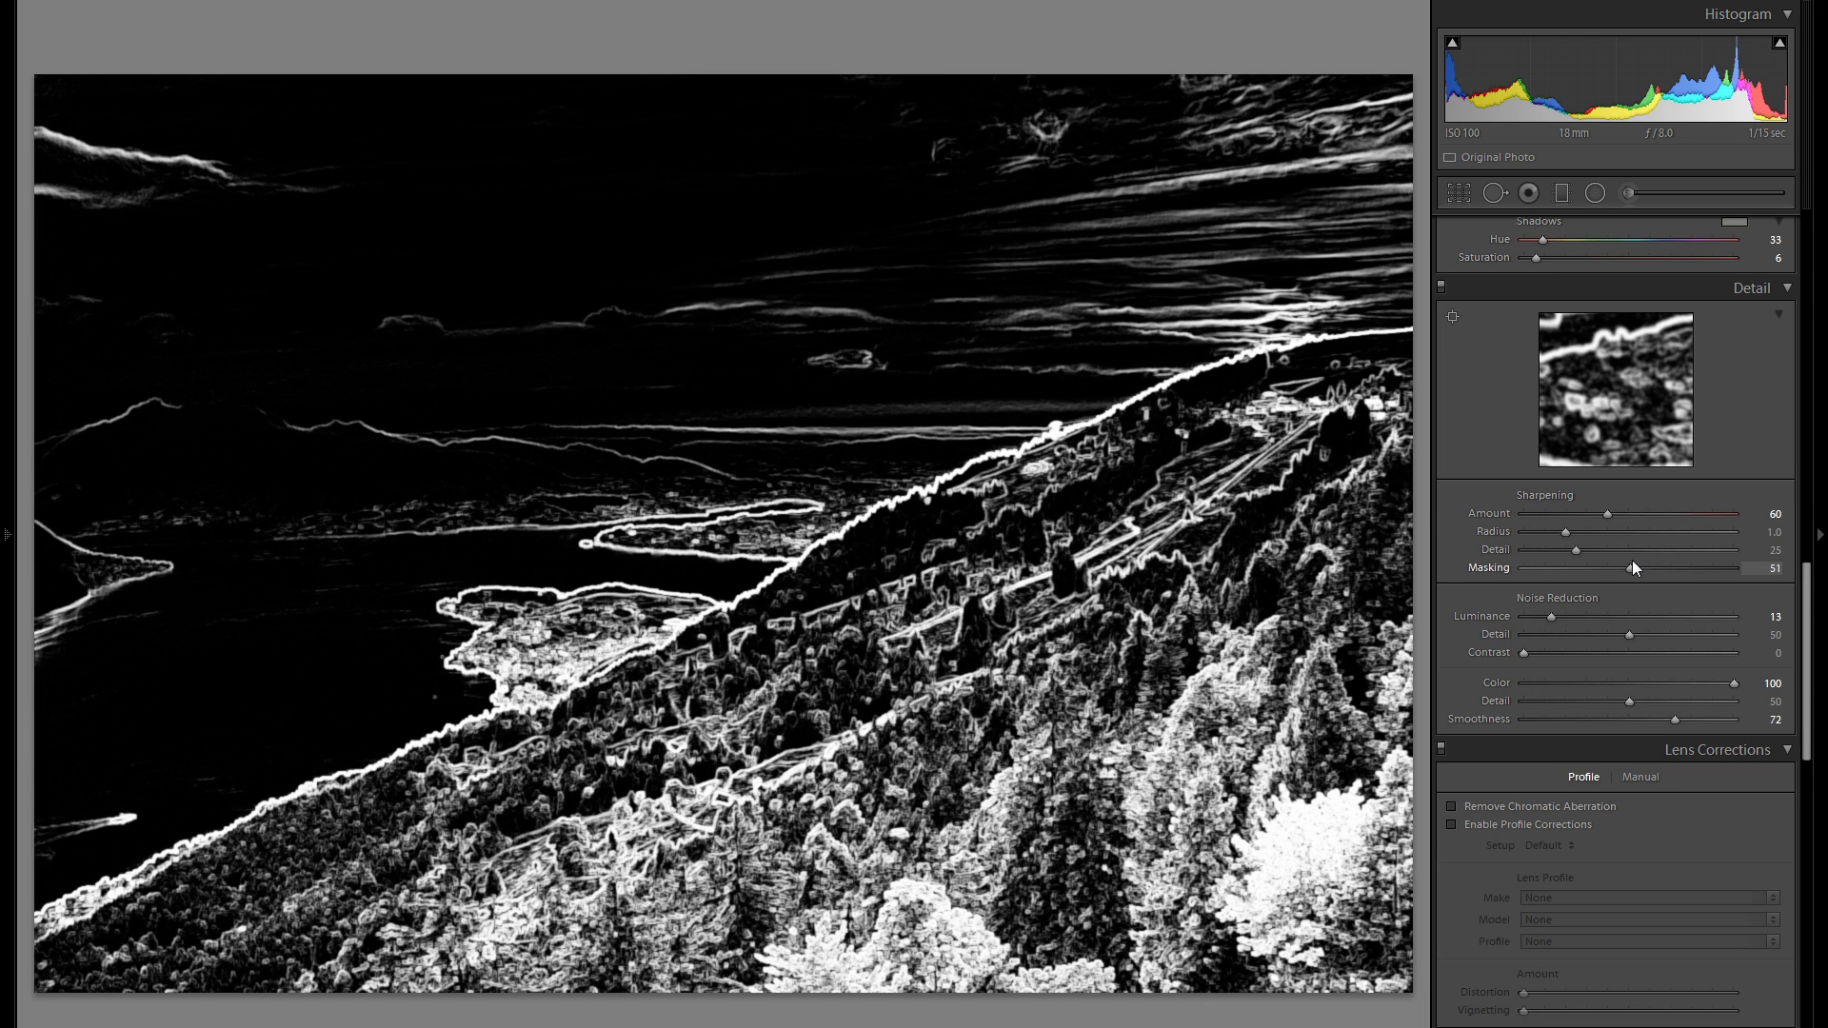
mouse_move(1631, 562)
left_mouse_down()
mouse_move(1654, 562)
mouse_move(1531, 567)
mouse_move(1619, 567)
mouse_move(1601, 566)
left_mouse_up()
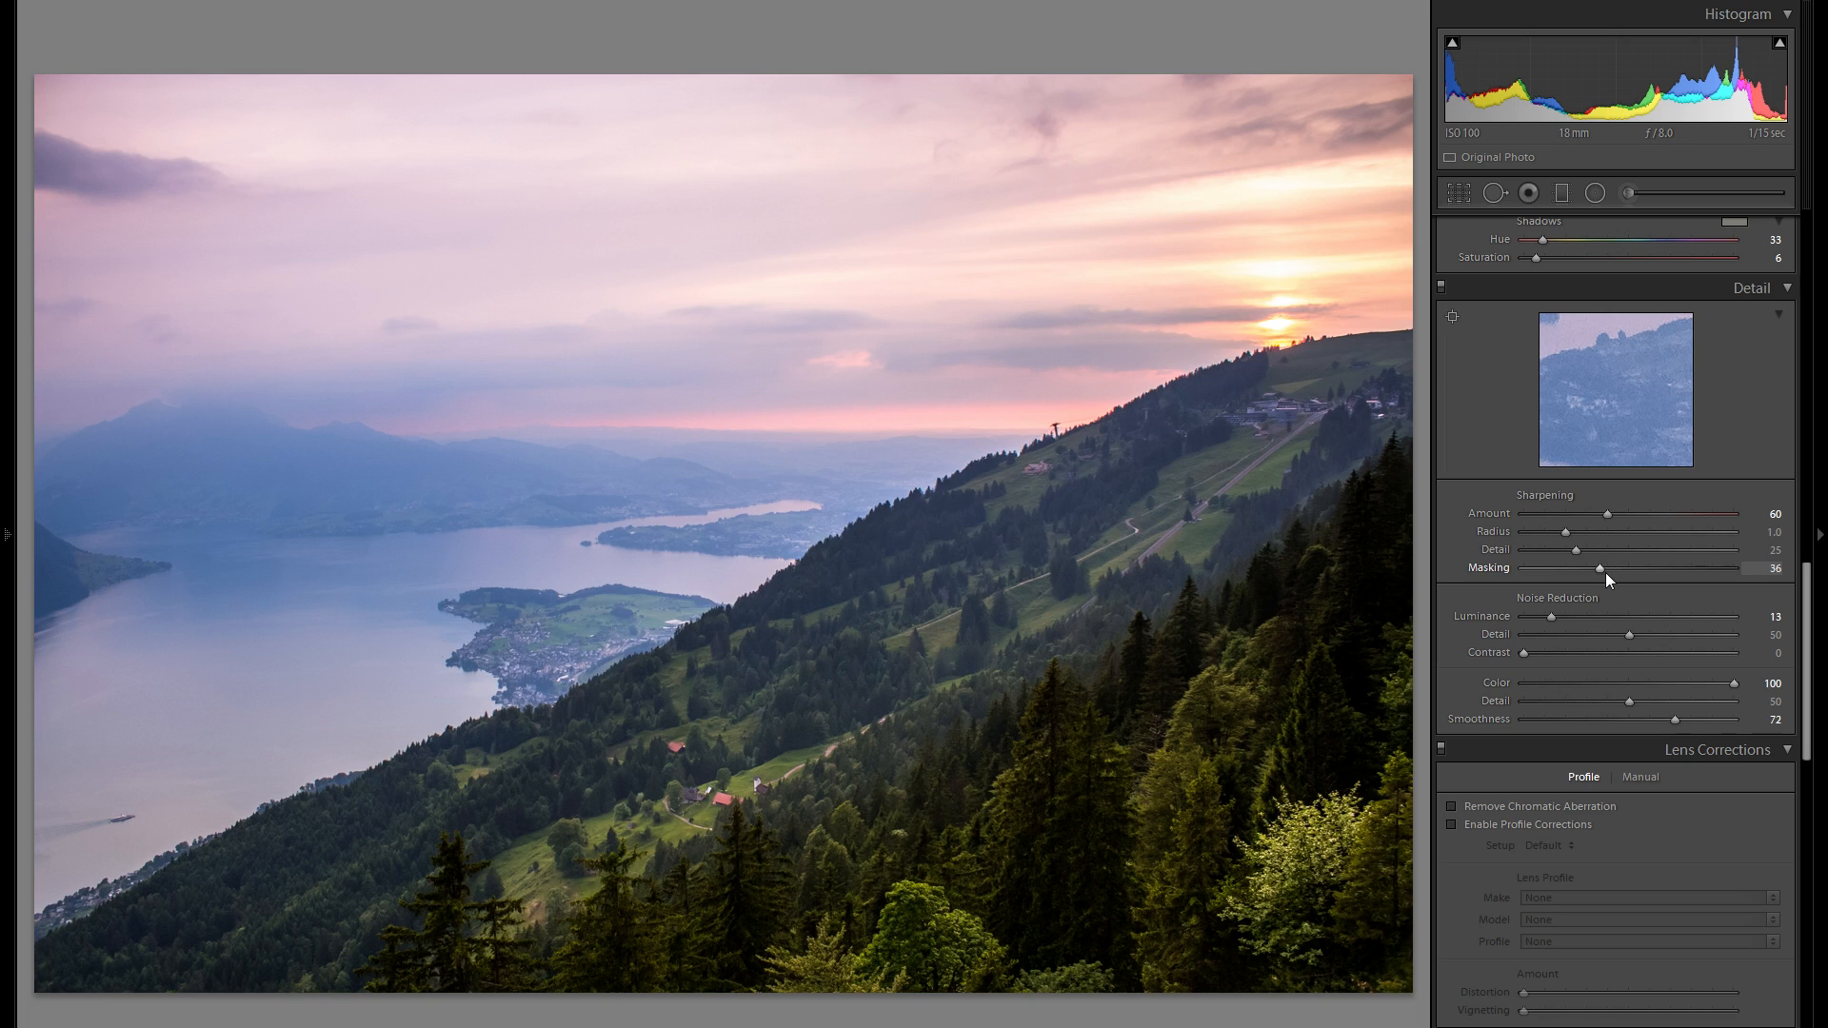
left_click(1442, 288)
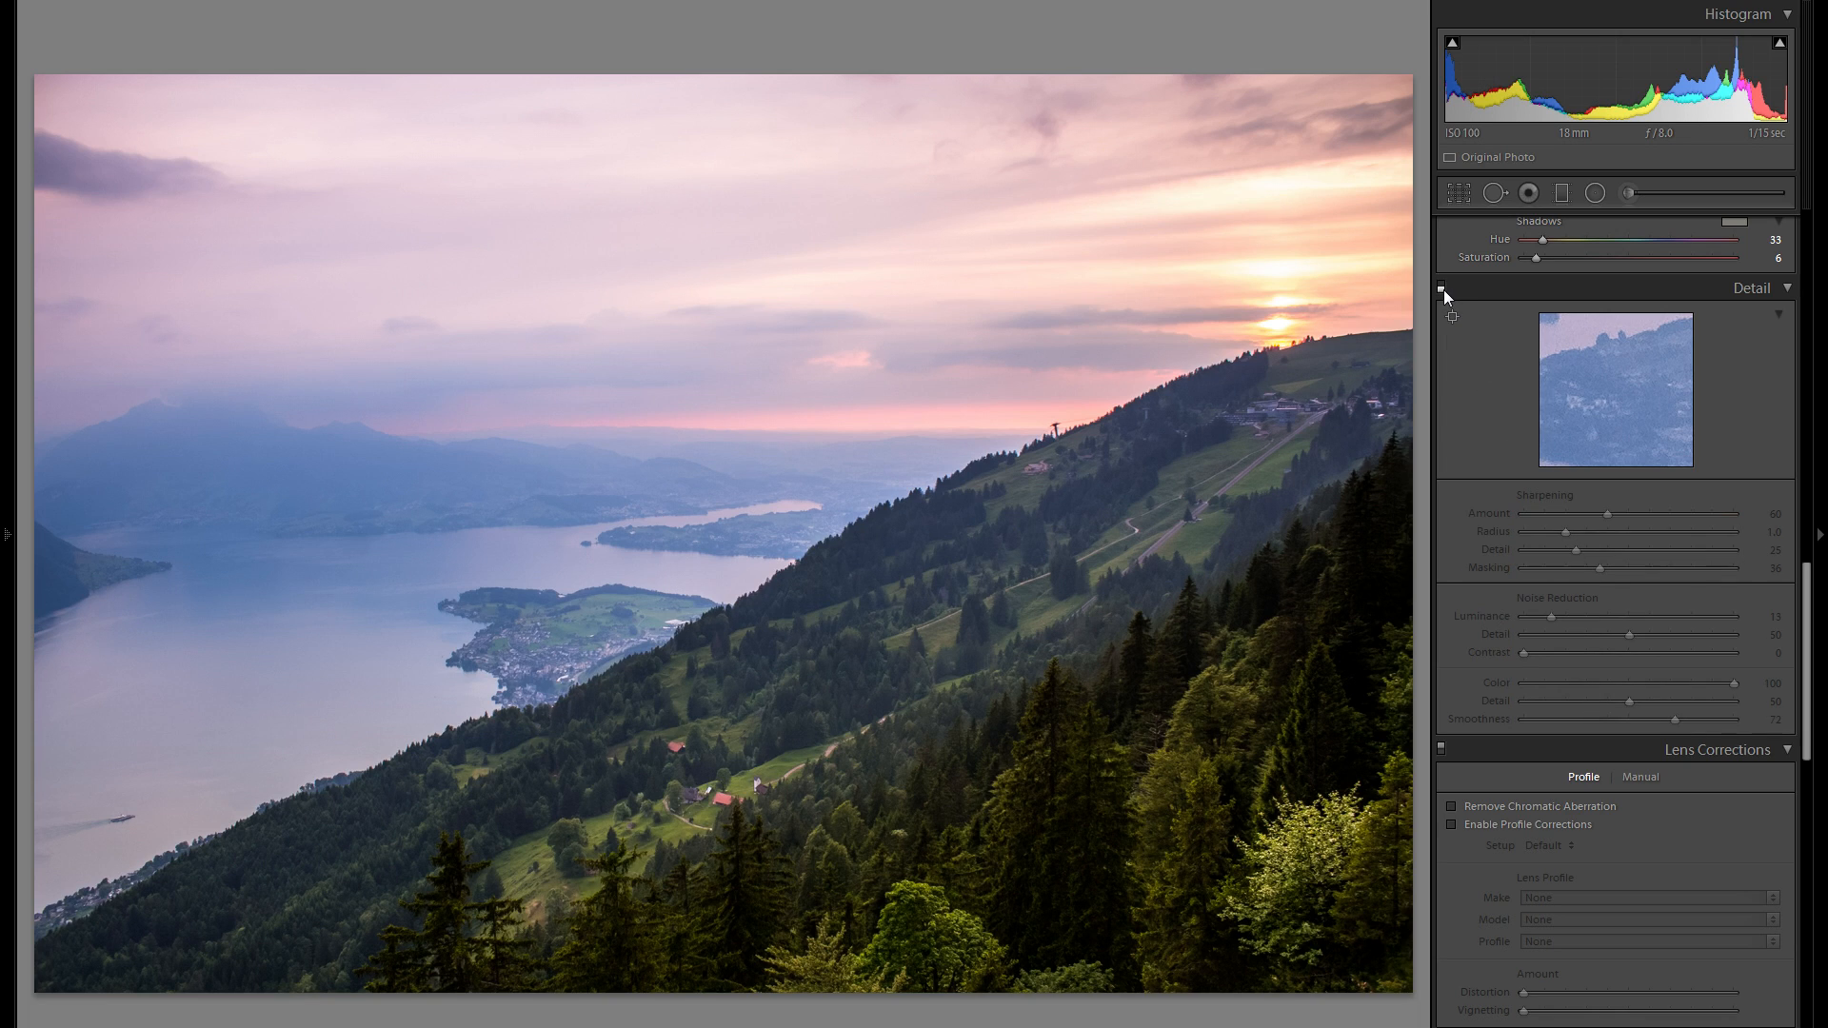
left_click(1442, 290)
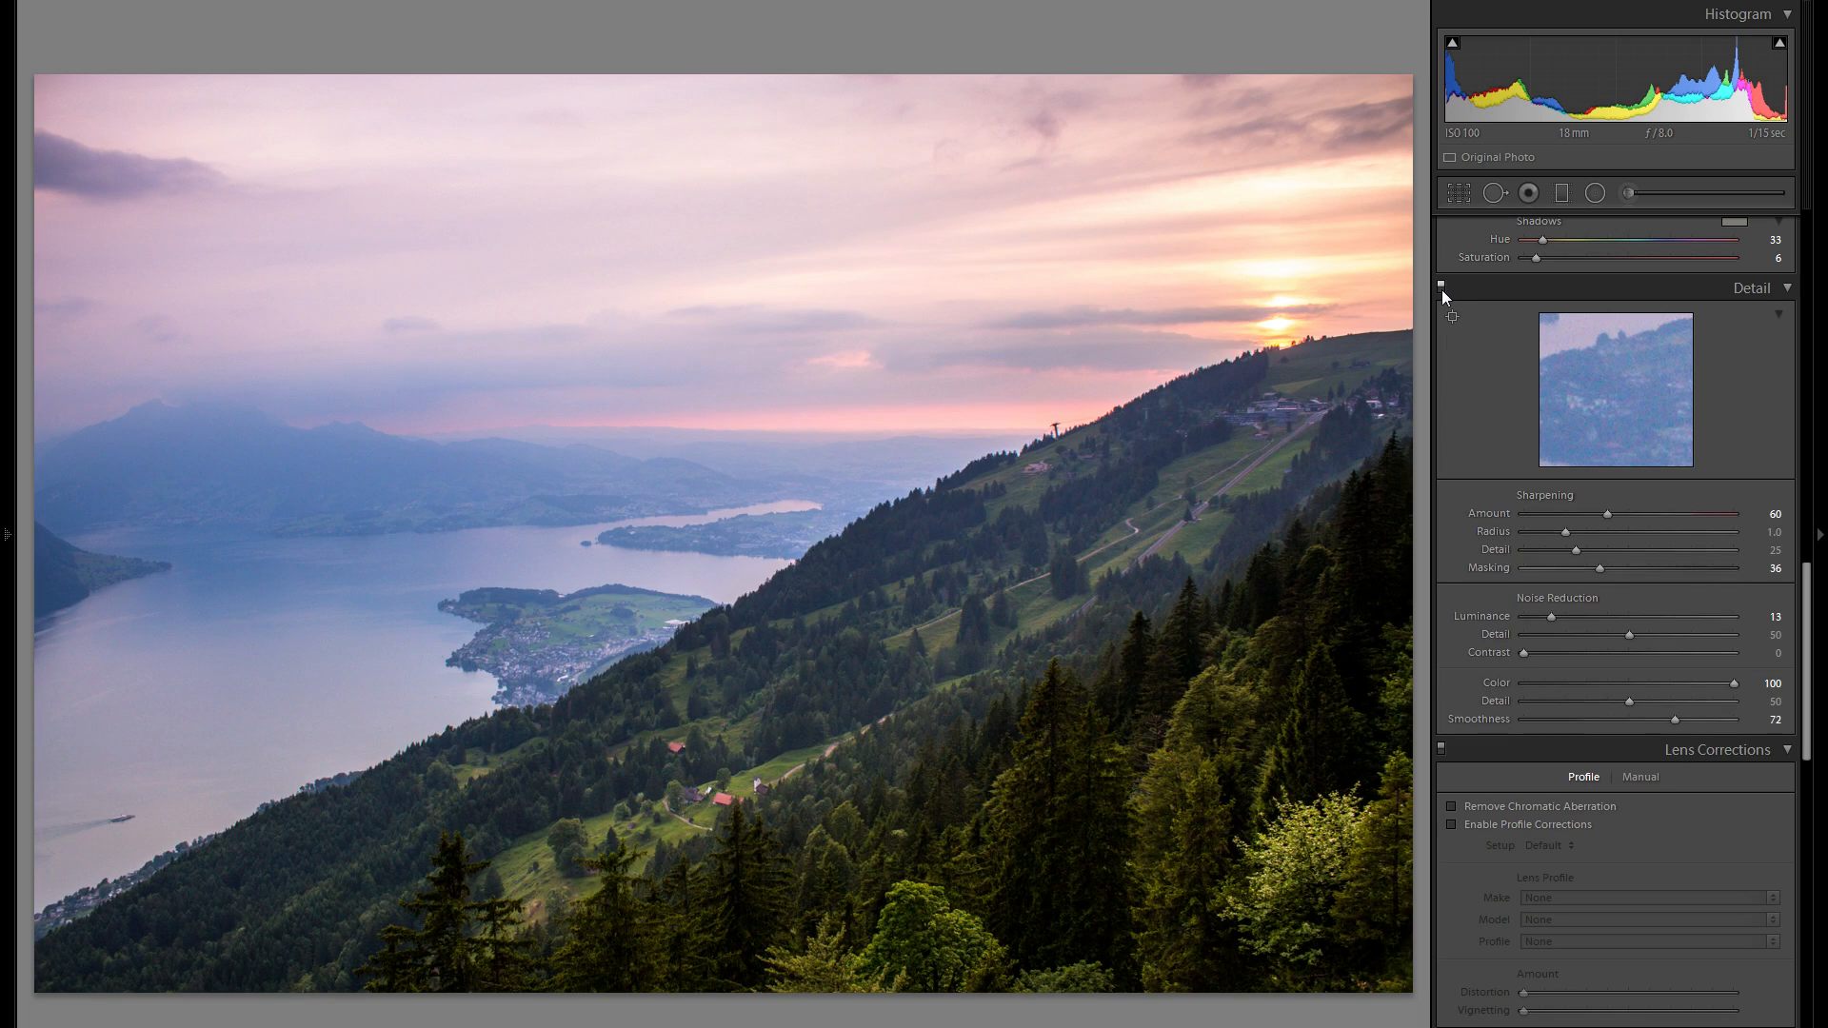
- Compare the forested slope close-up with and without the Detail adjustments, and undo the Color noise reduction reset
left_click(876, 620)
left_click_drag(934, 757, 988, 535)
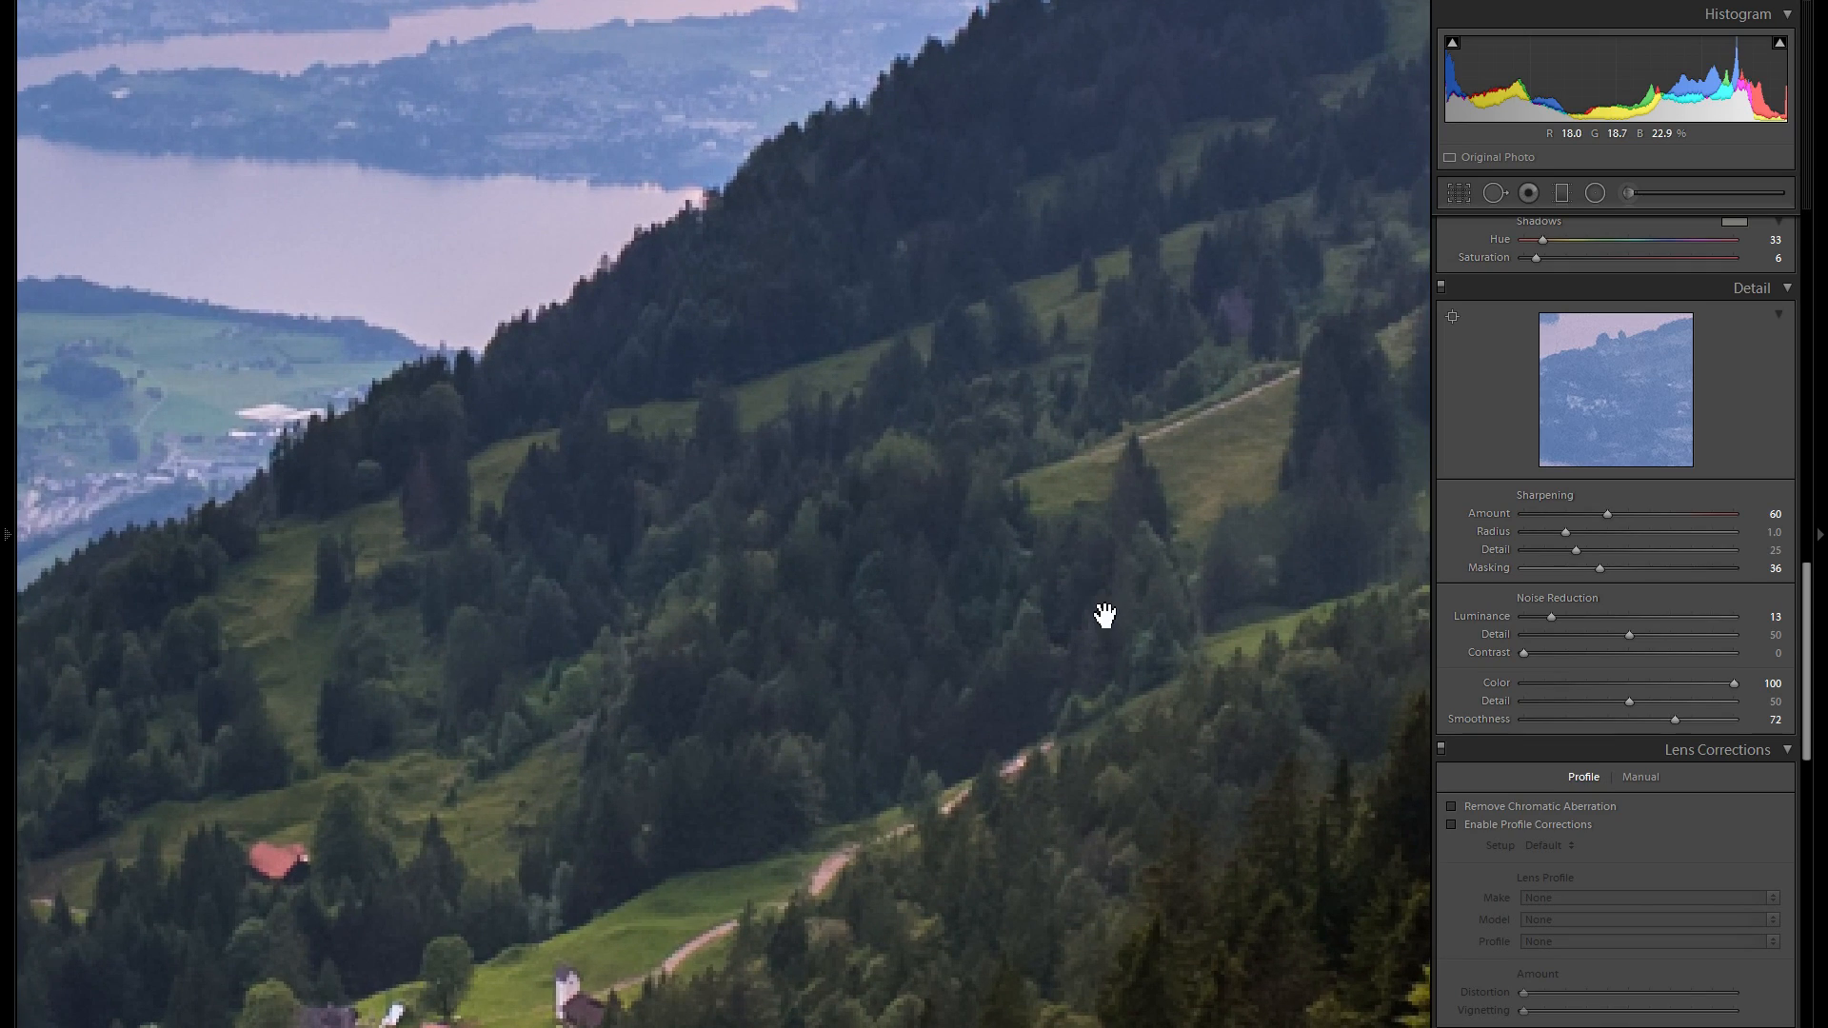
left_click(1442, 288)
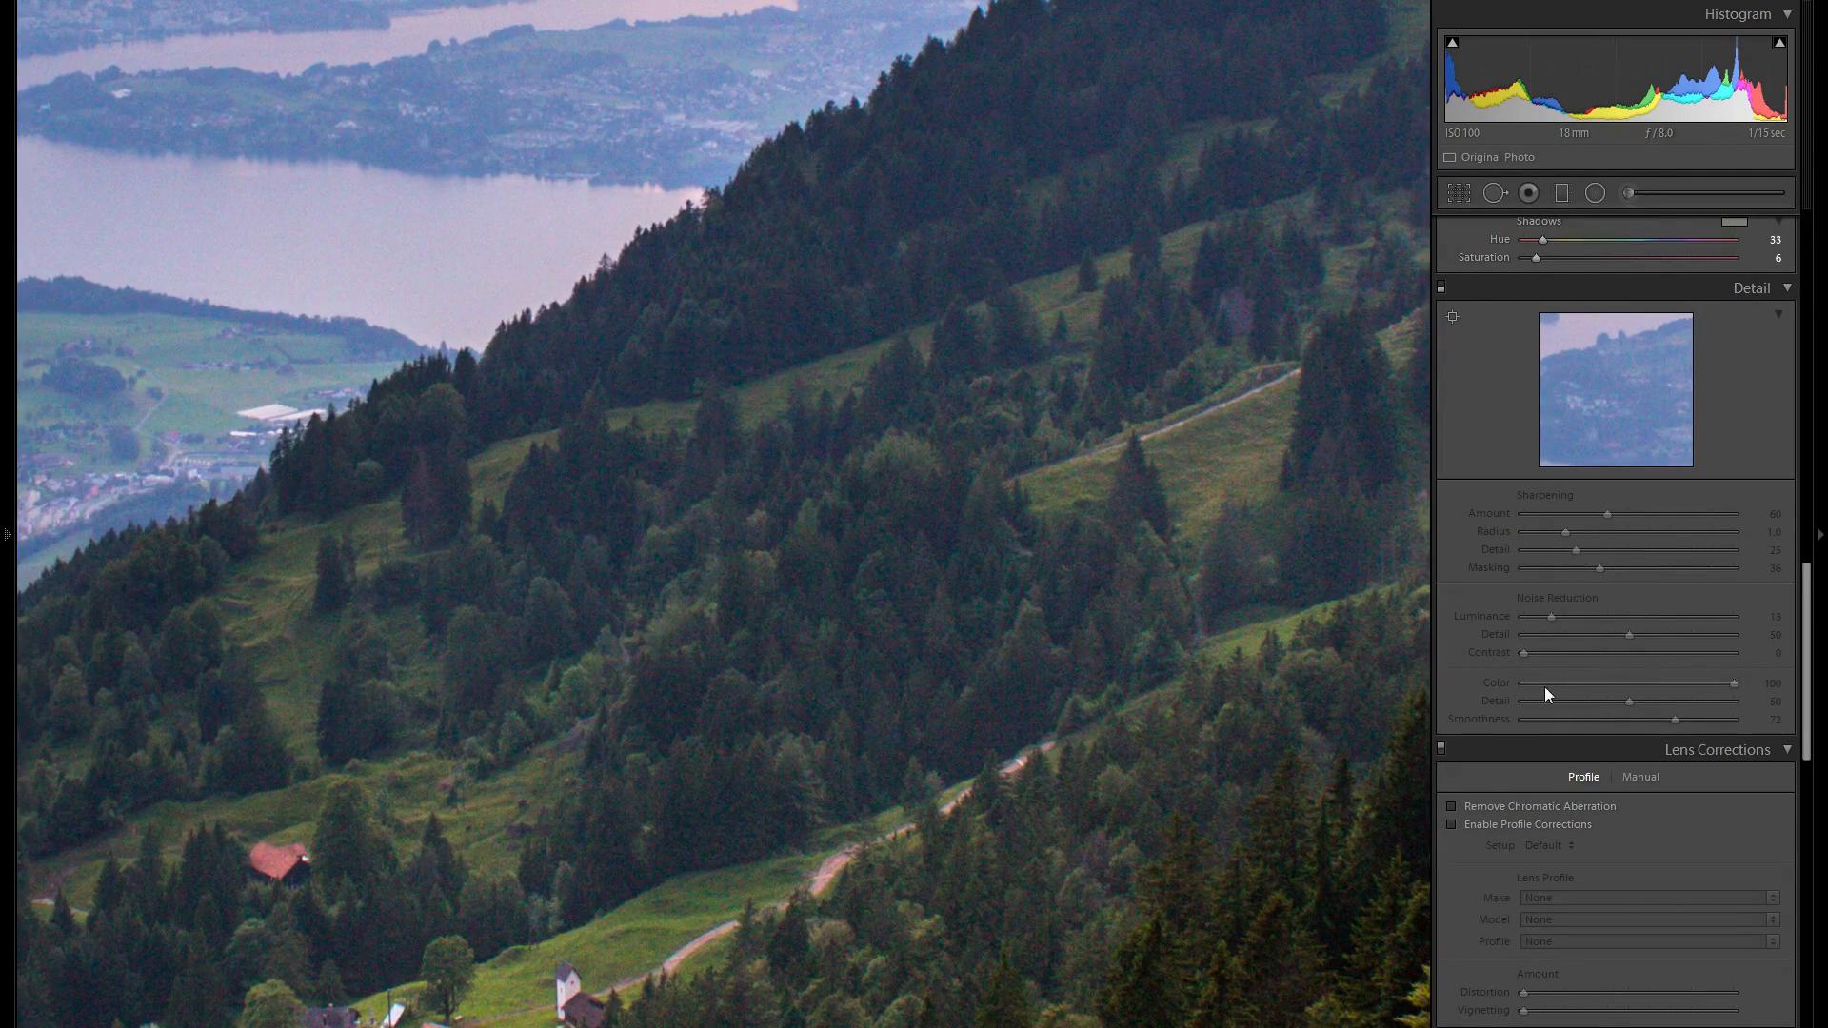
left_click(1442, 288)
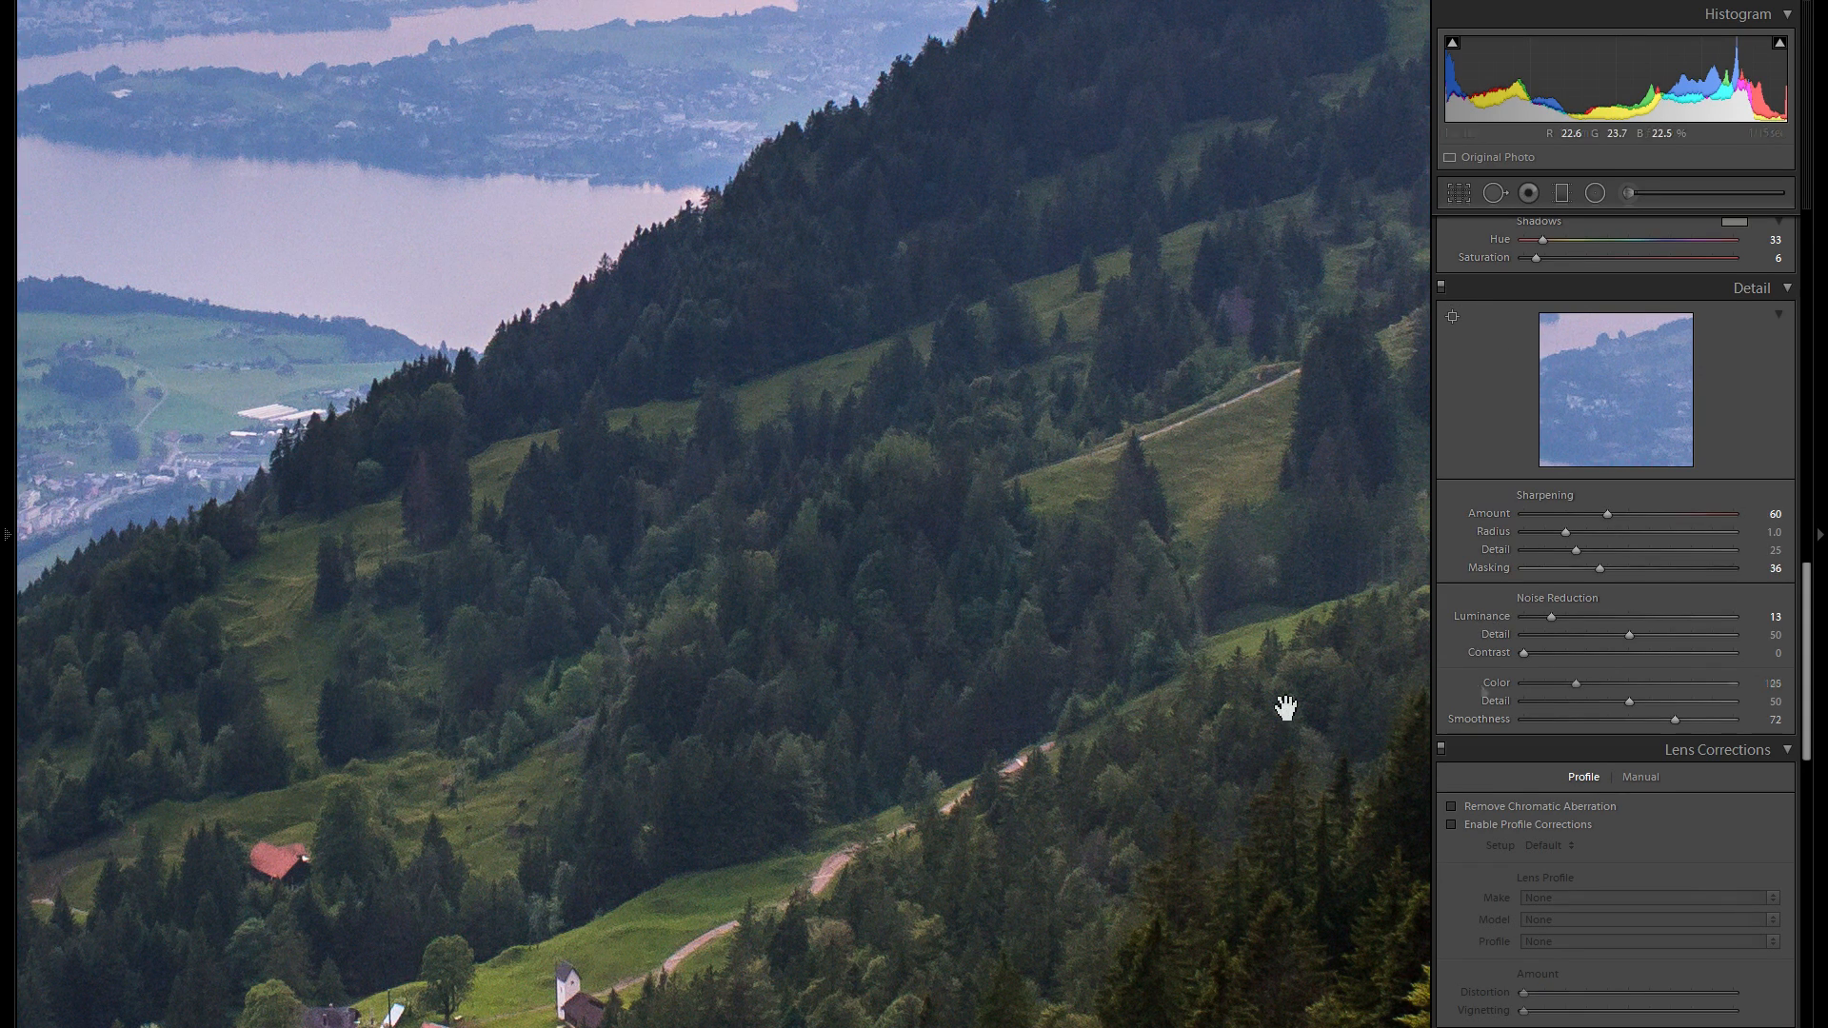
key("ctrl+z")
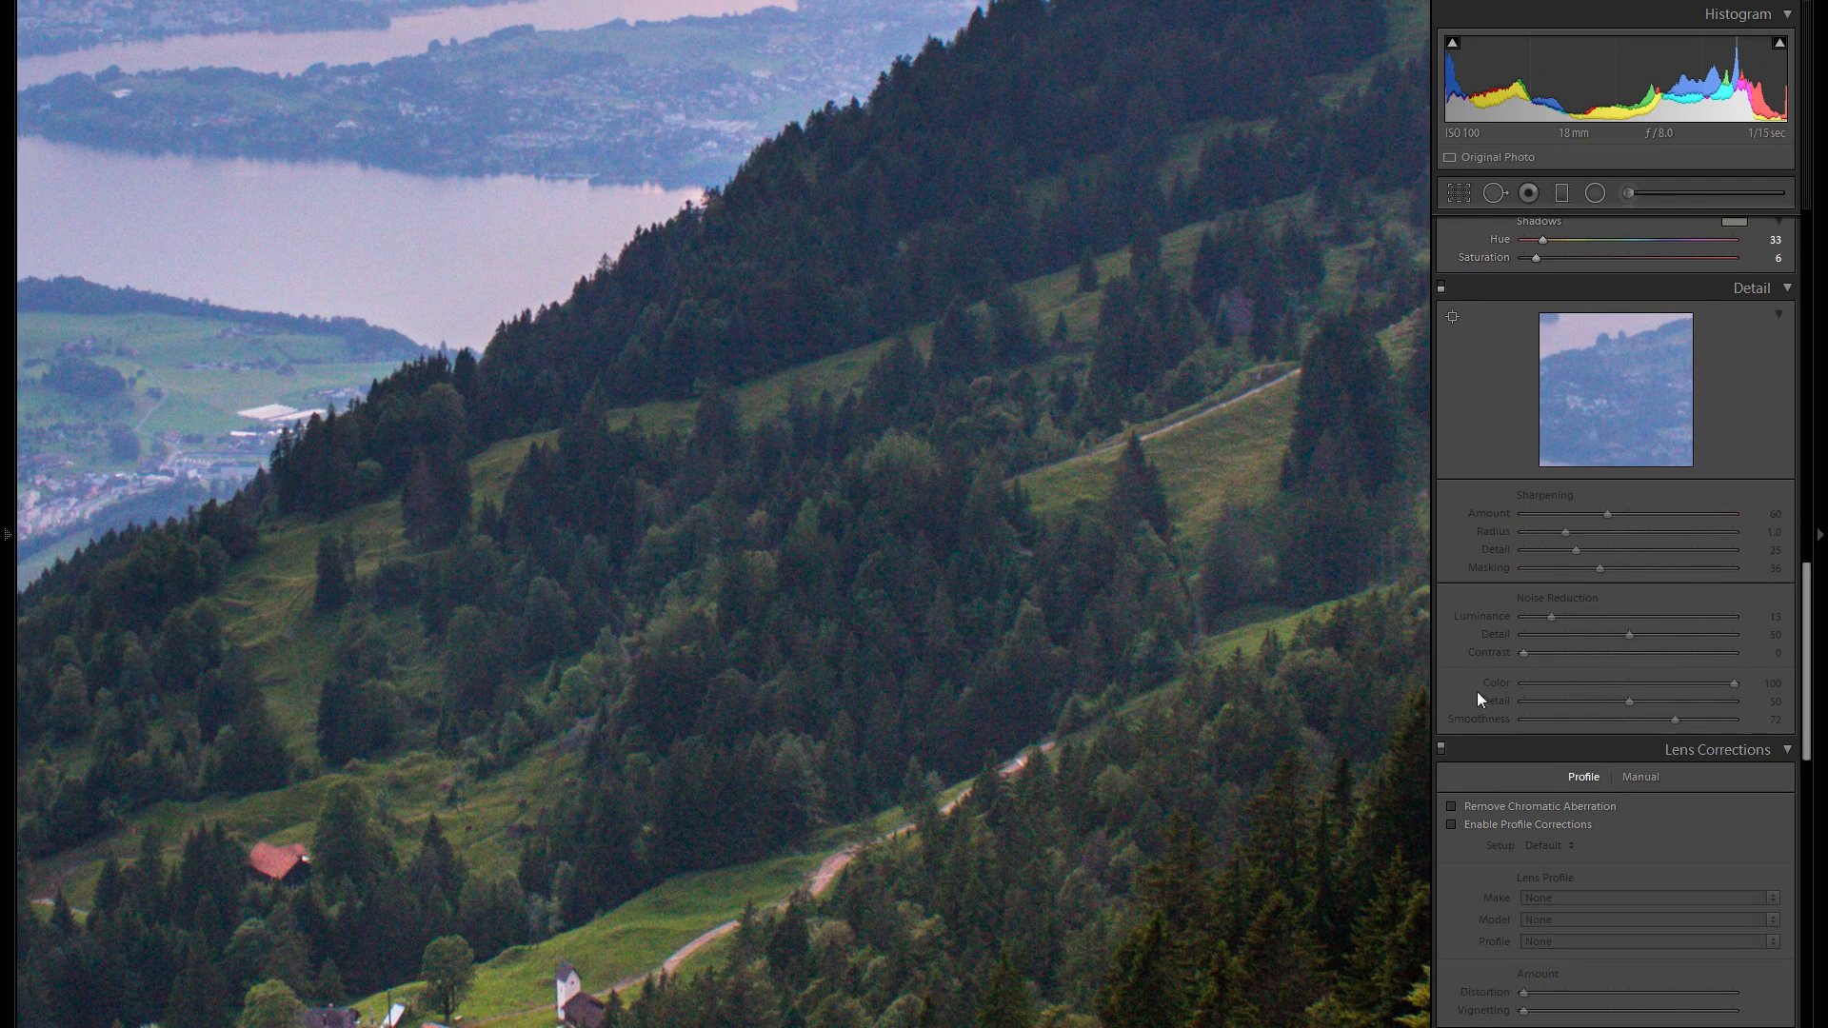
left_click(1441, 287)
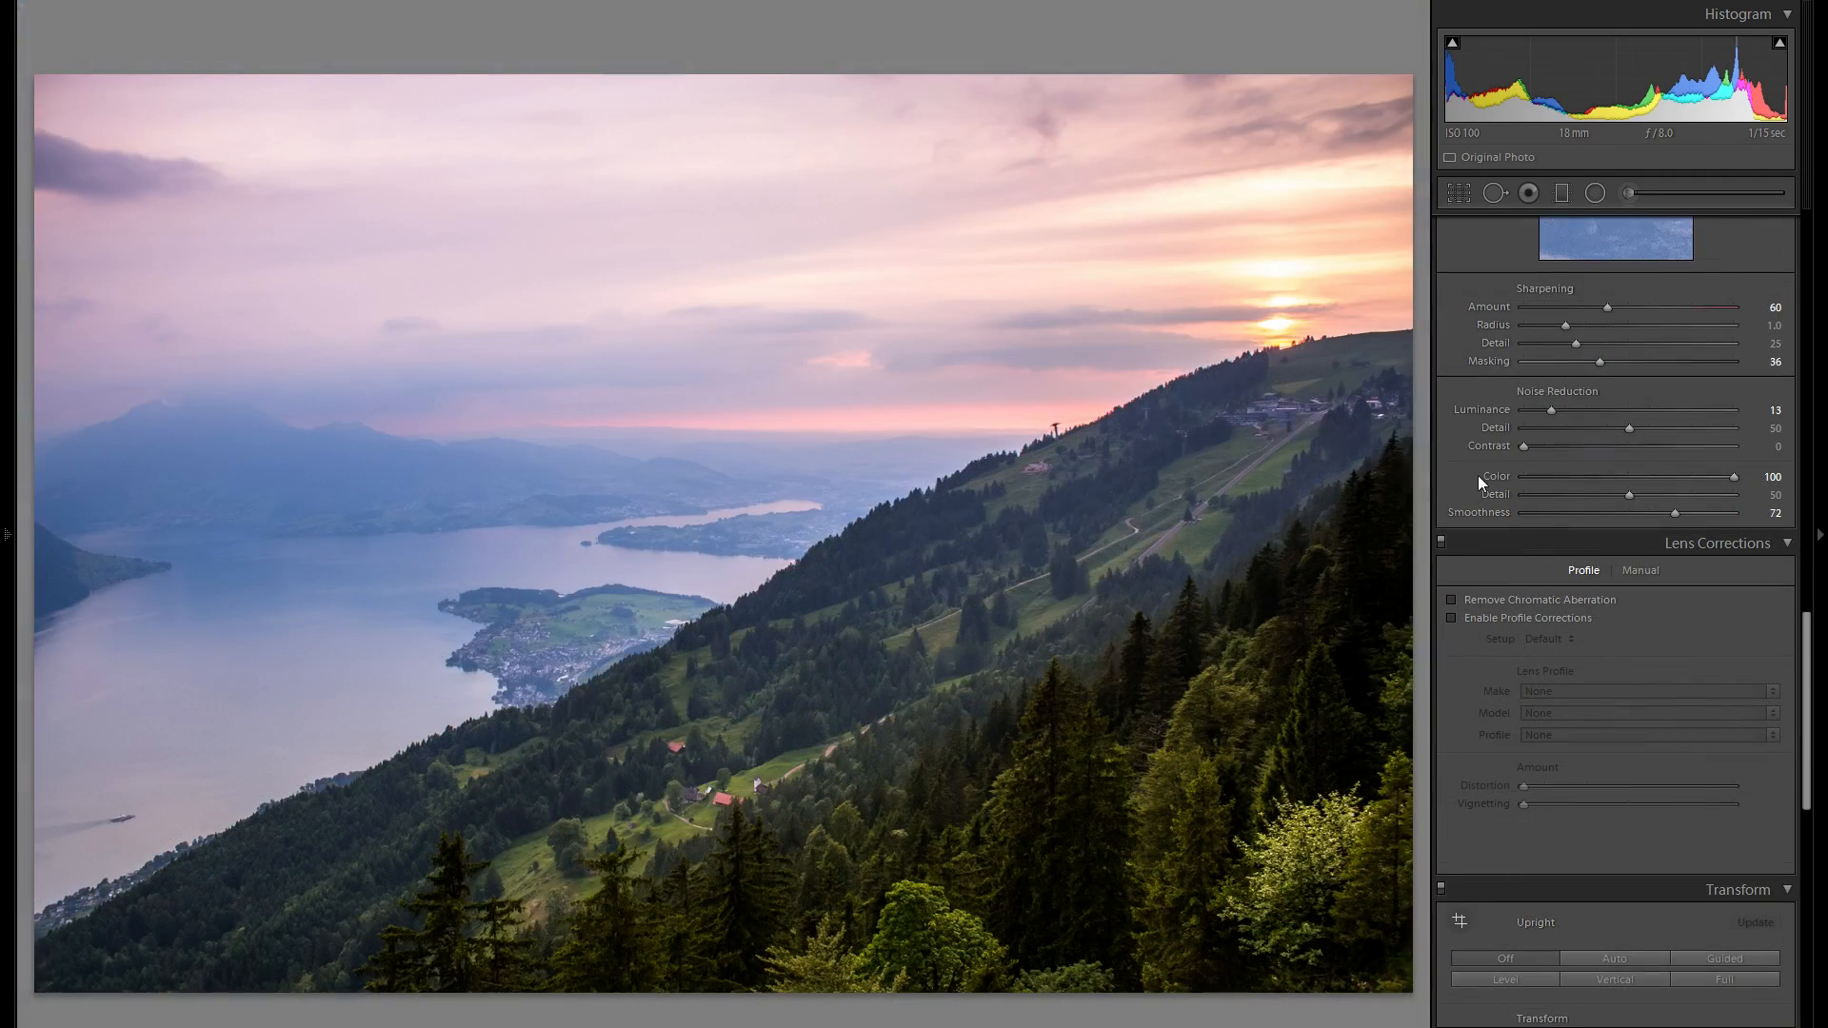
- Turn on Remove Chromatic Aberration in the Lens Corrections
scroll(1477, 481, "down", 3)
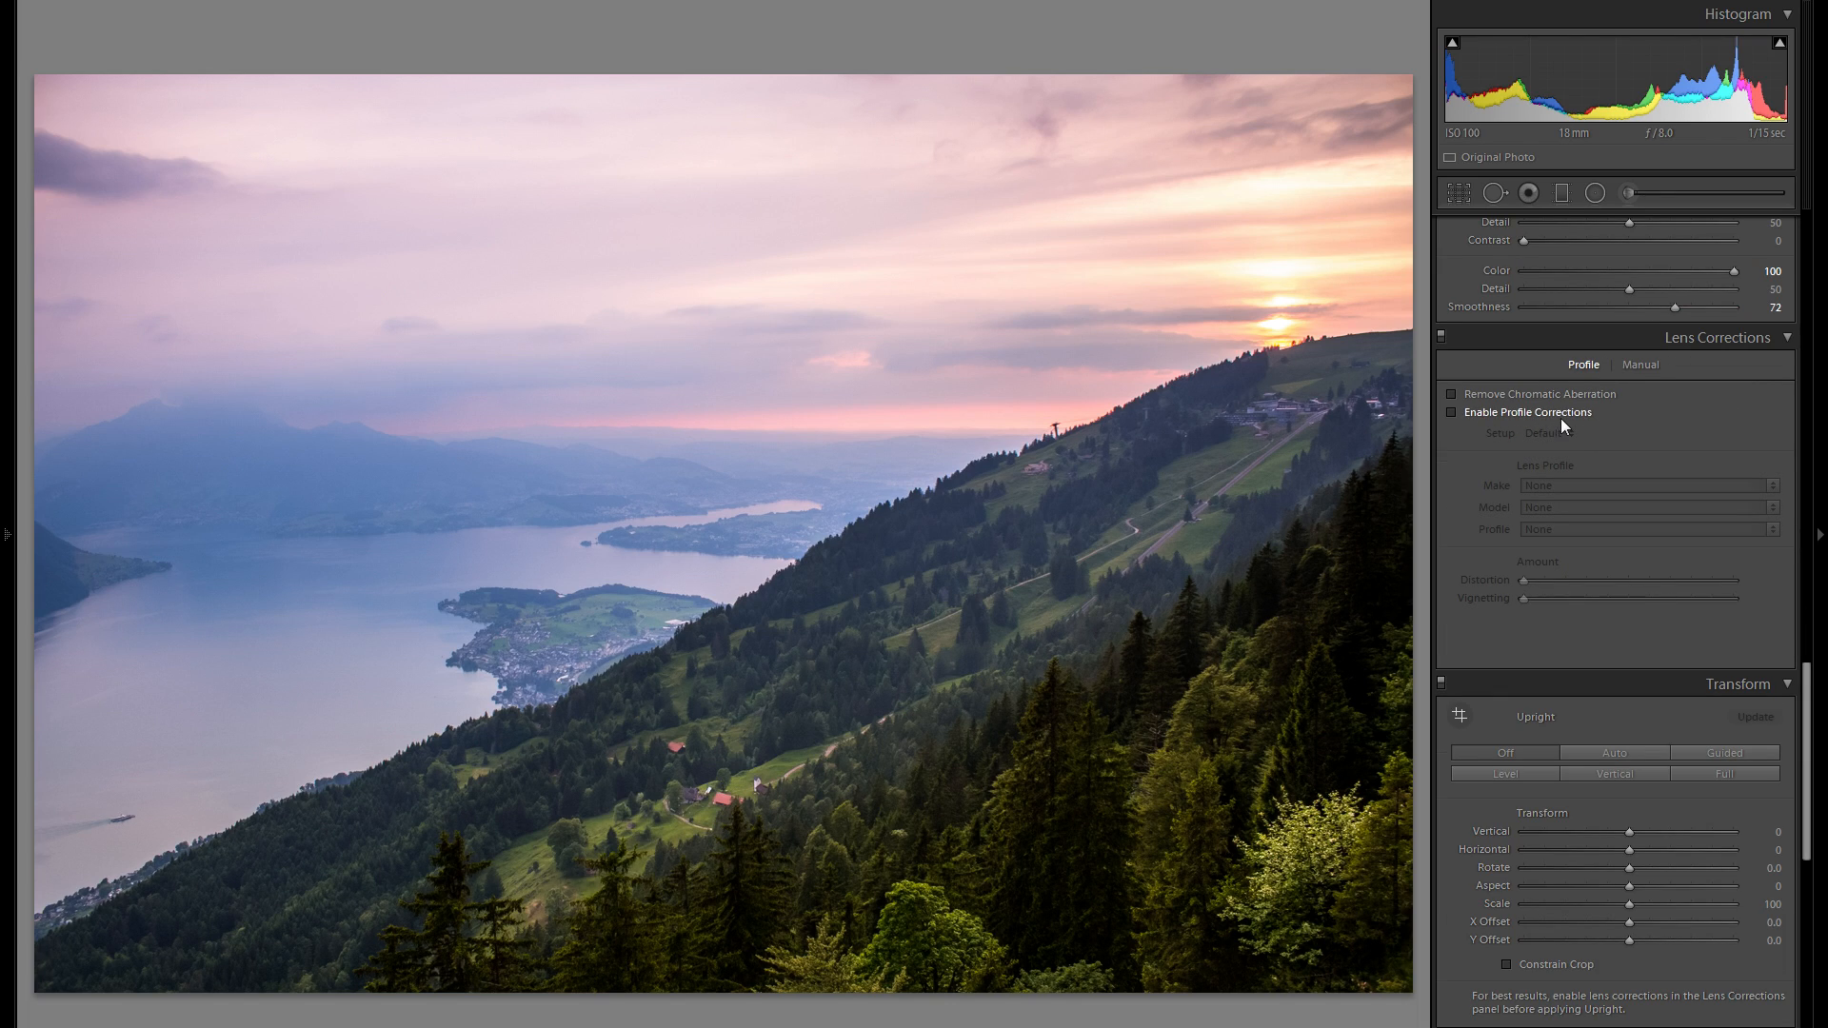
scroll(1580, 427, "down", 9)
scroll(1580, 474, "up", 6)
scroll(1578, 482, "up", 3)
left_click(1480, 393)
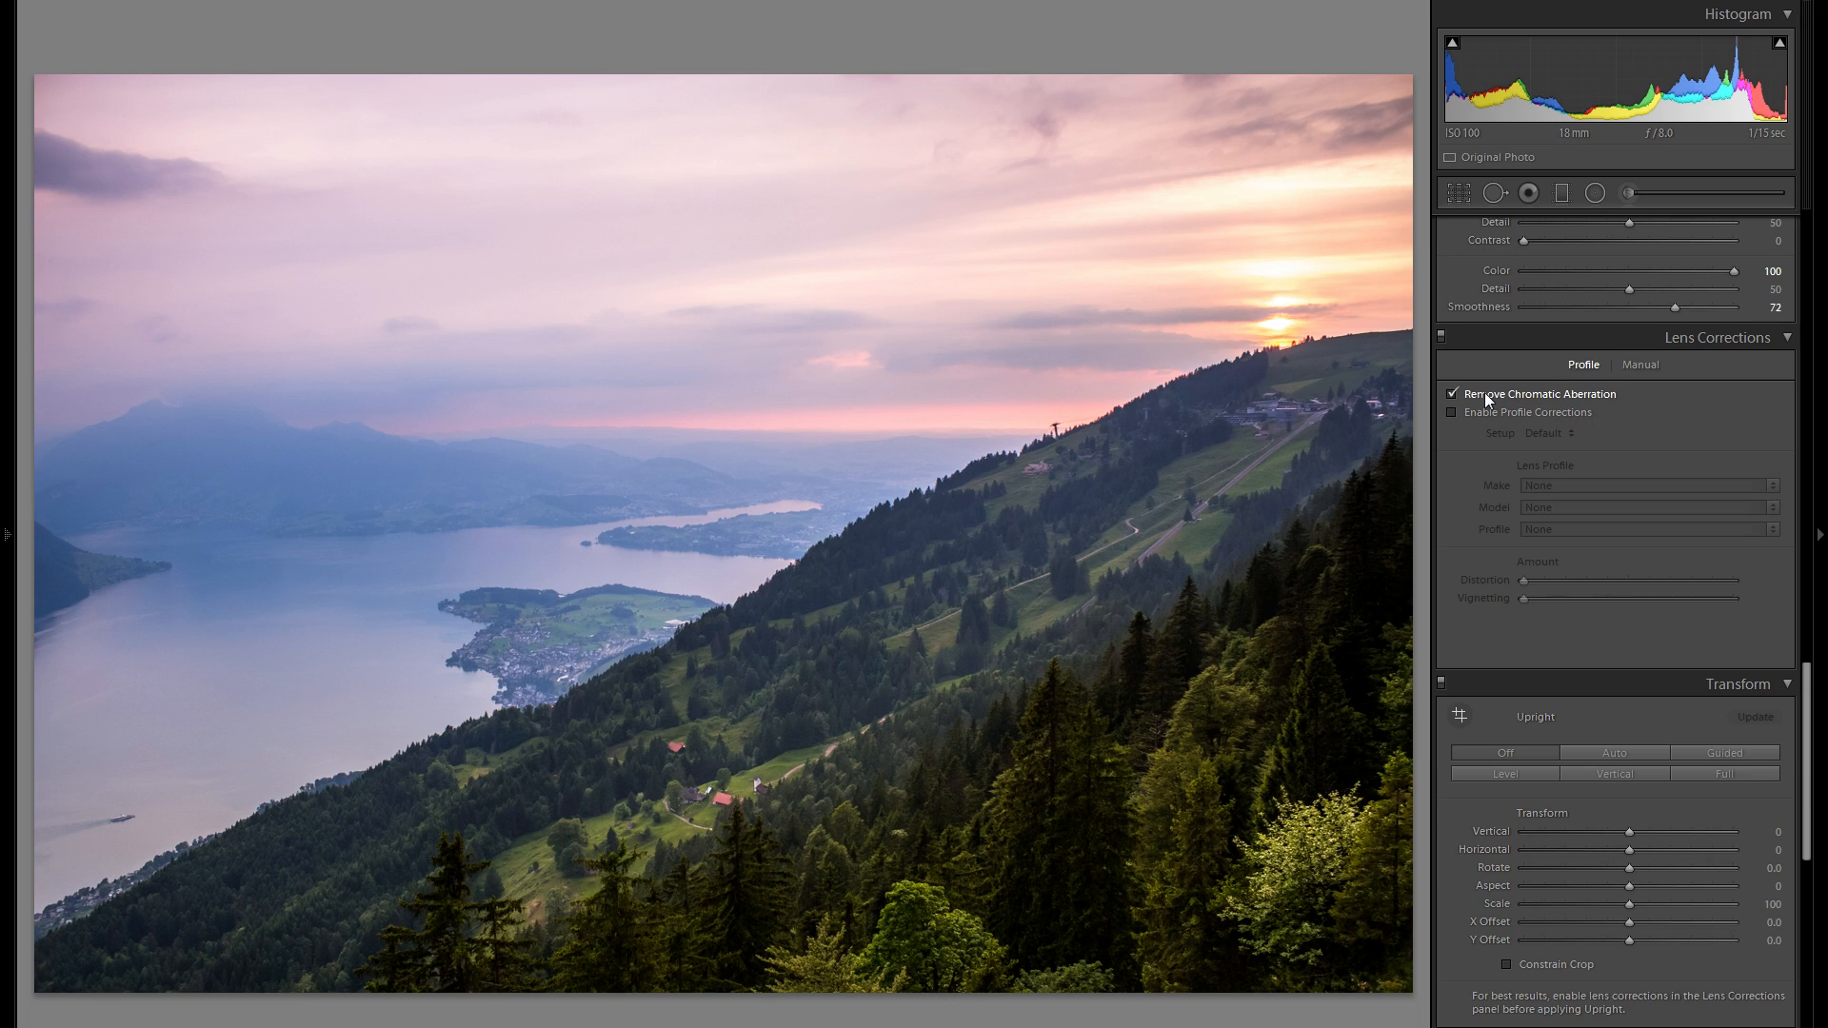
- Inspect the ridge beside the sun for colour fringing up close and review the manual Defringe settings
left_click(1295, 358)
left_click_drag(1297, 368, 1254, 387)
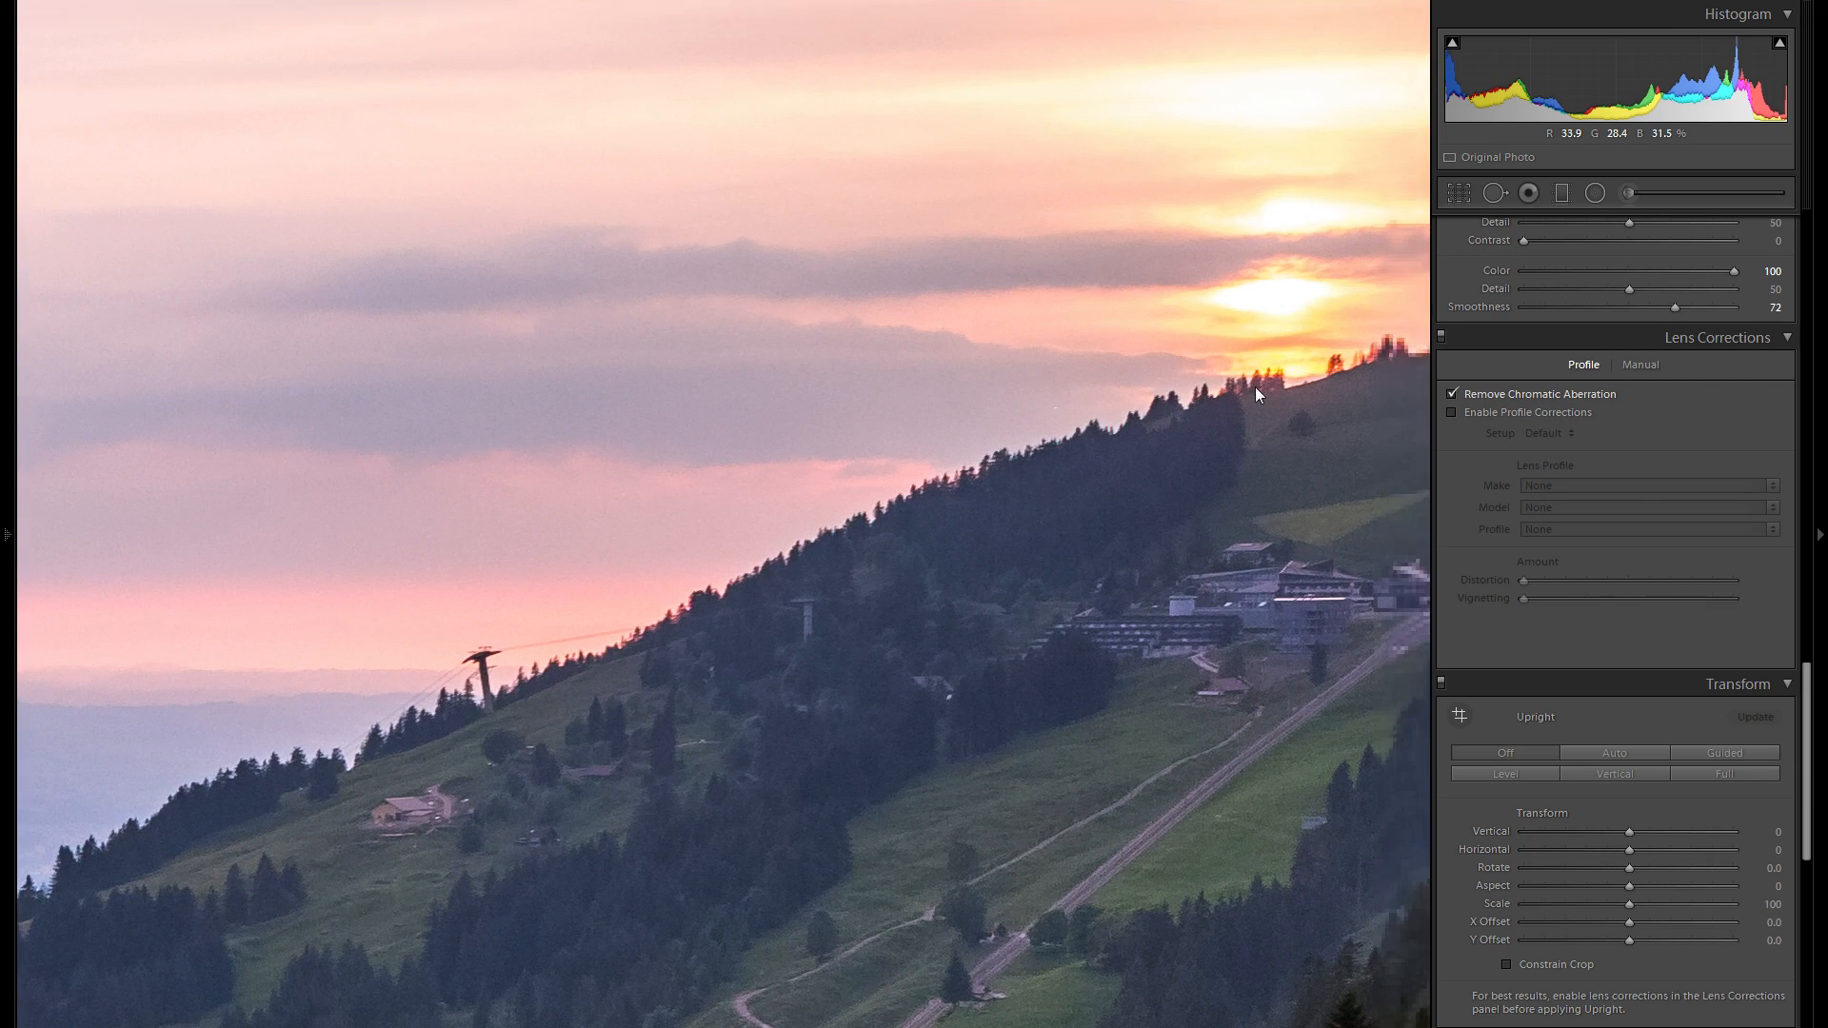
left_click_drag(1321, 389, 1276, 388)
left_click(1472, 392)
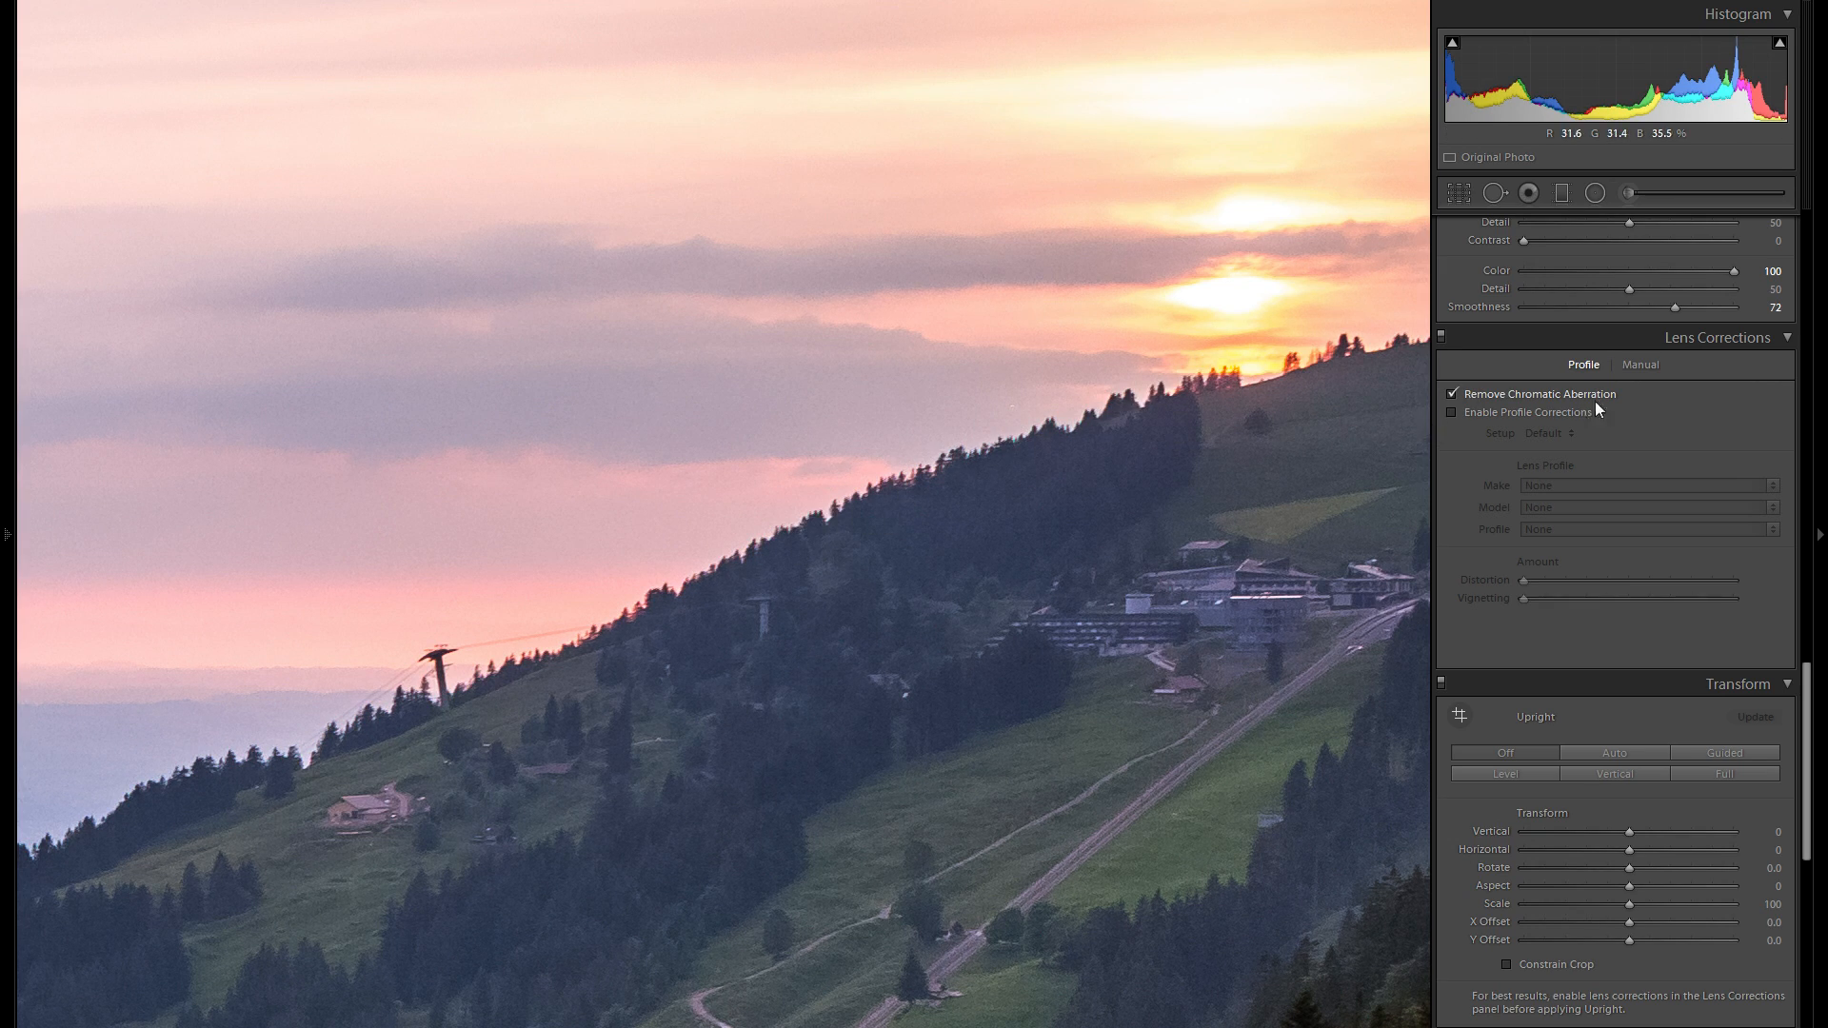
left_click(1637, 364)
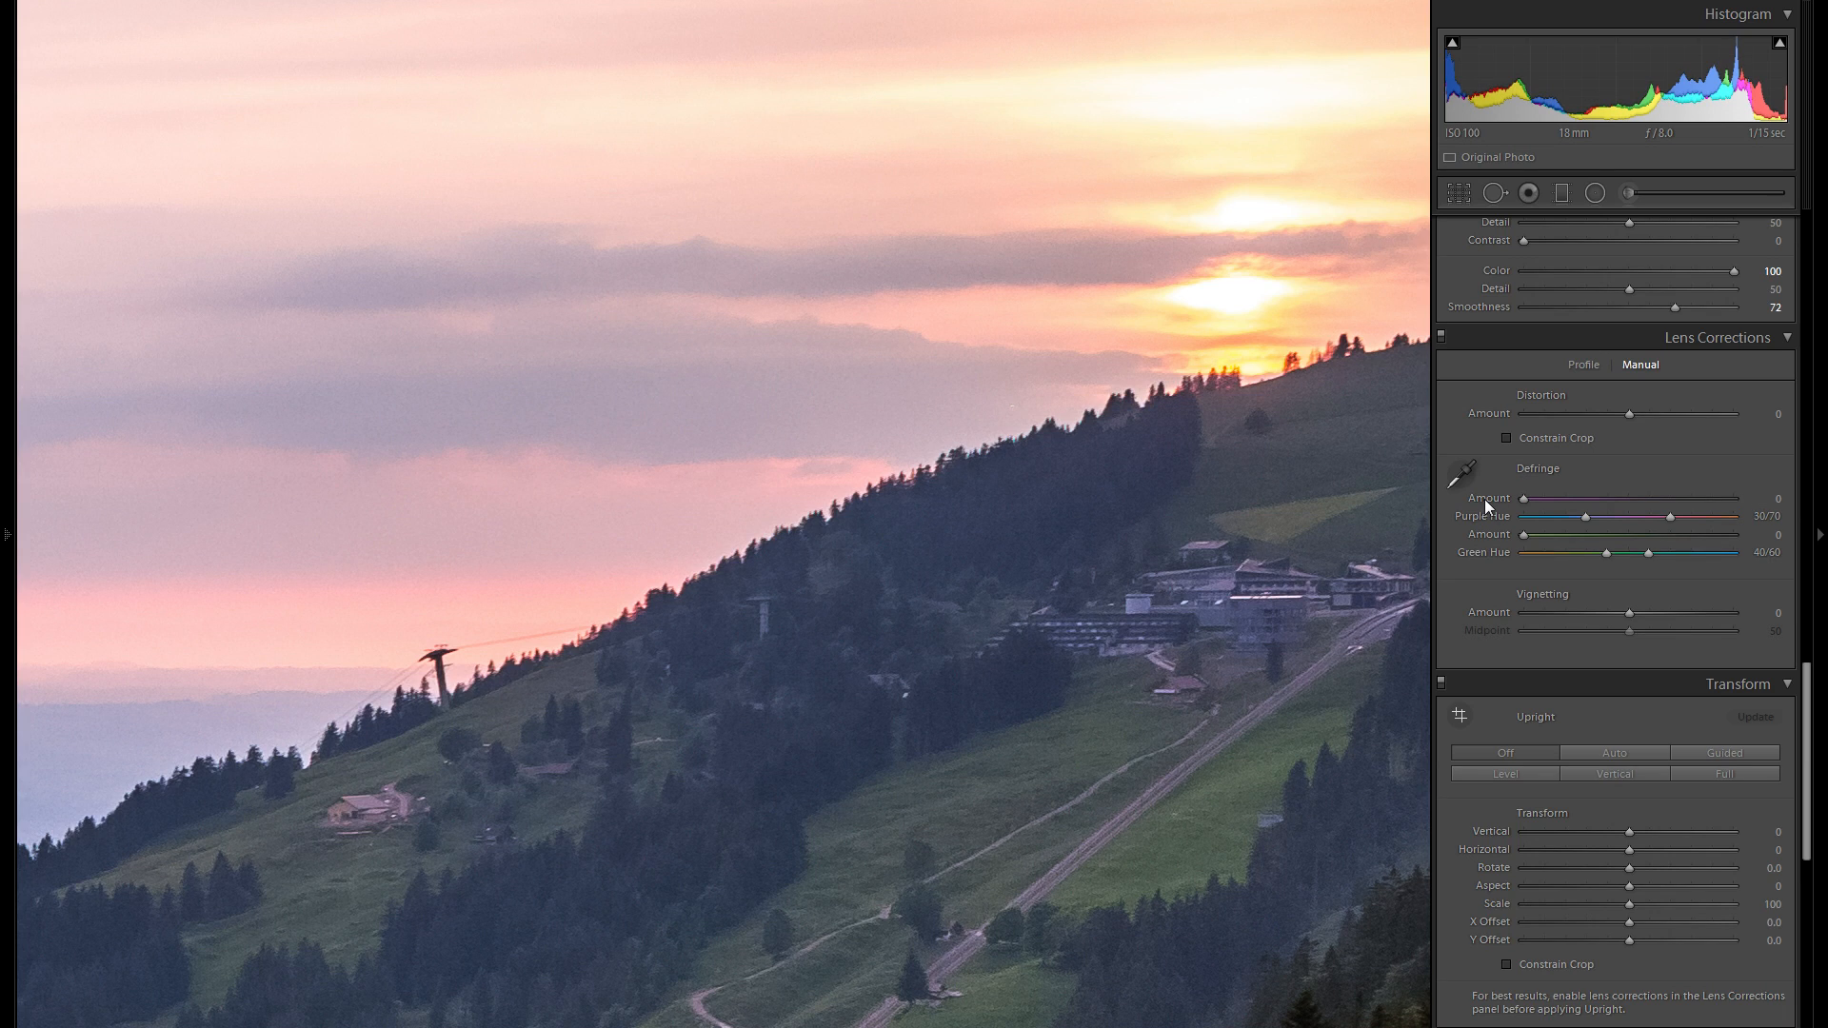
left_click(1584, 365)
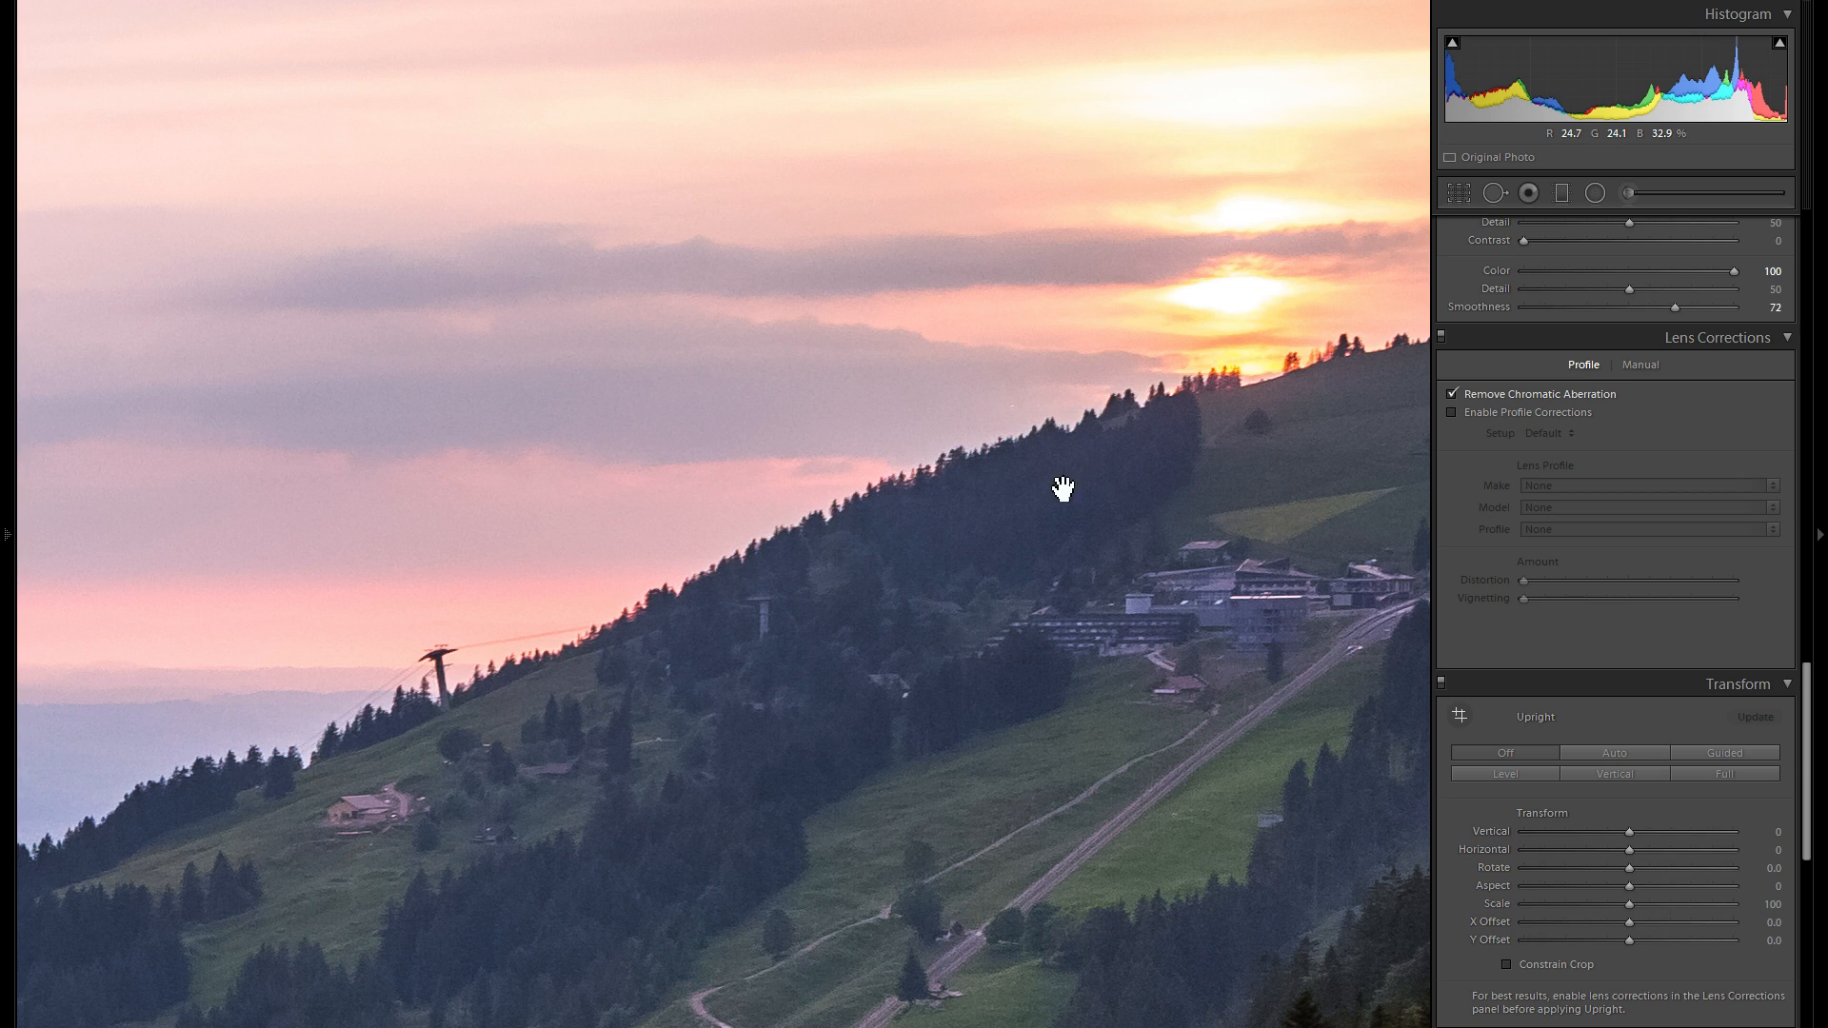
left_click(1024, 502)
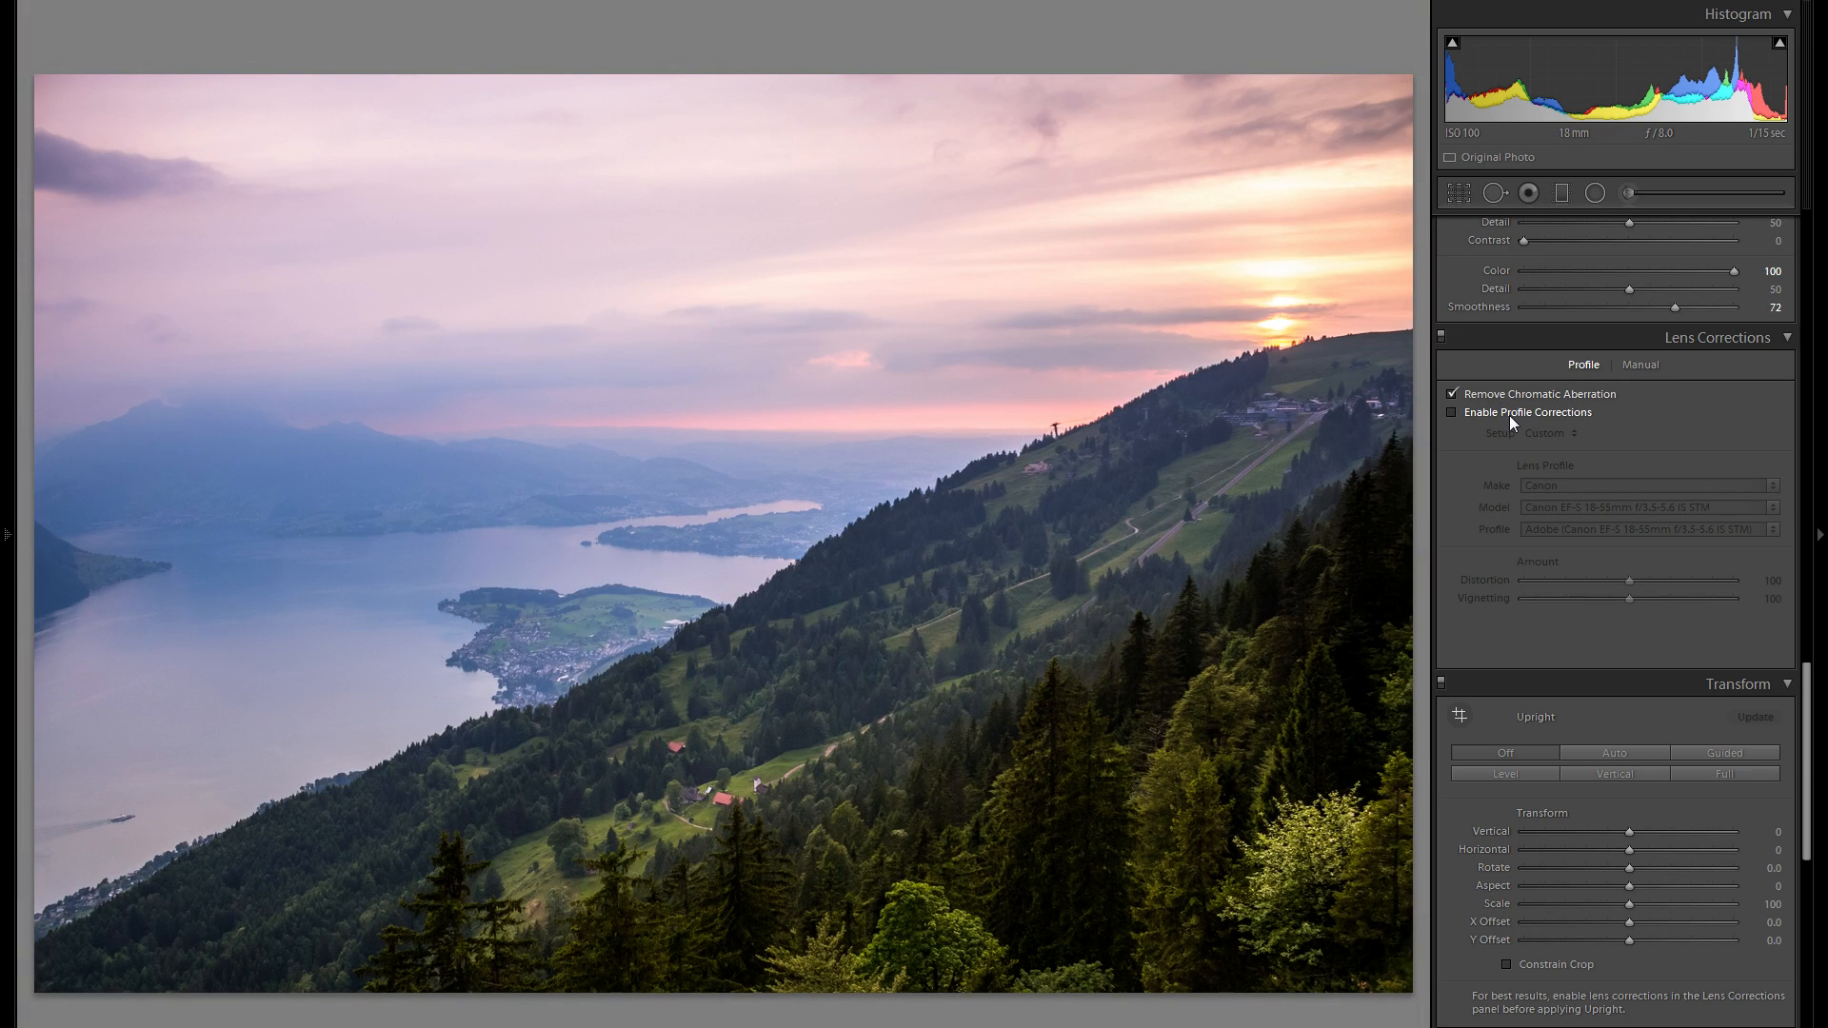
- Enable Profile Corrections with the Canon EF-S 18-55mm f/3.5-5.6 IS STM profile, comparing the photo with and without them
left_click(1510, 415)
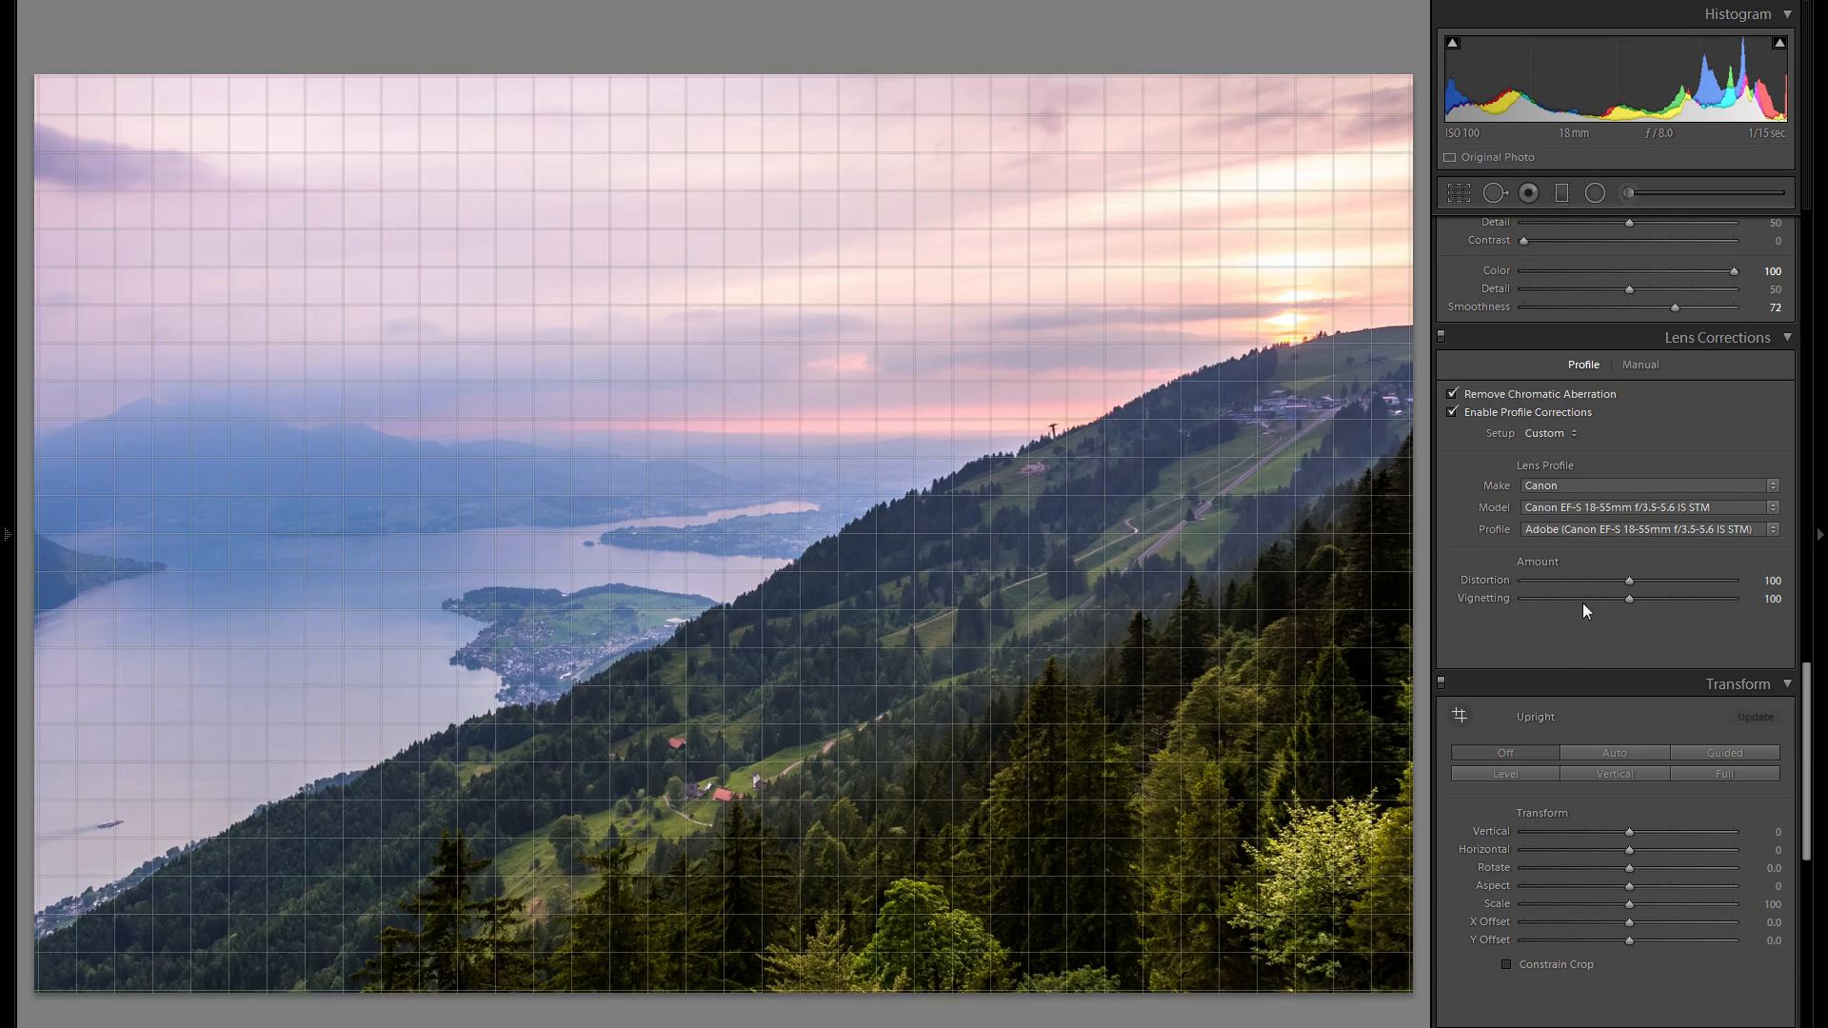
left_click(1495, 417)
left_click(1487, 412)
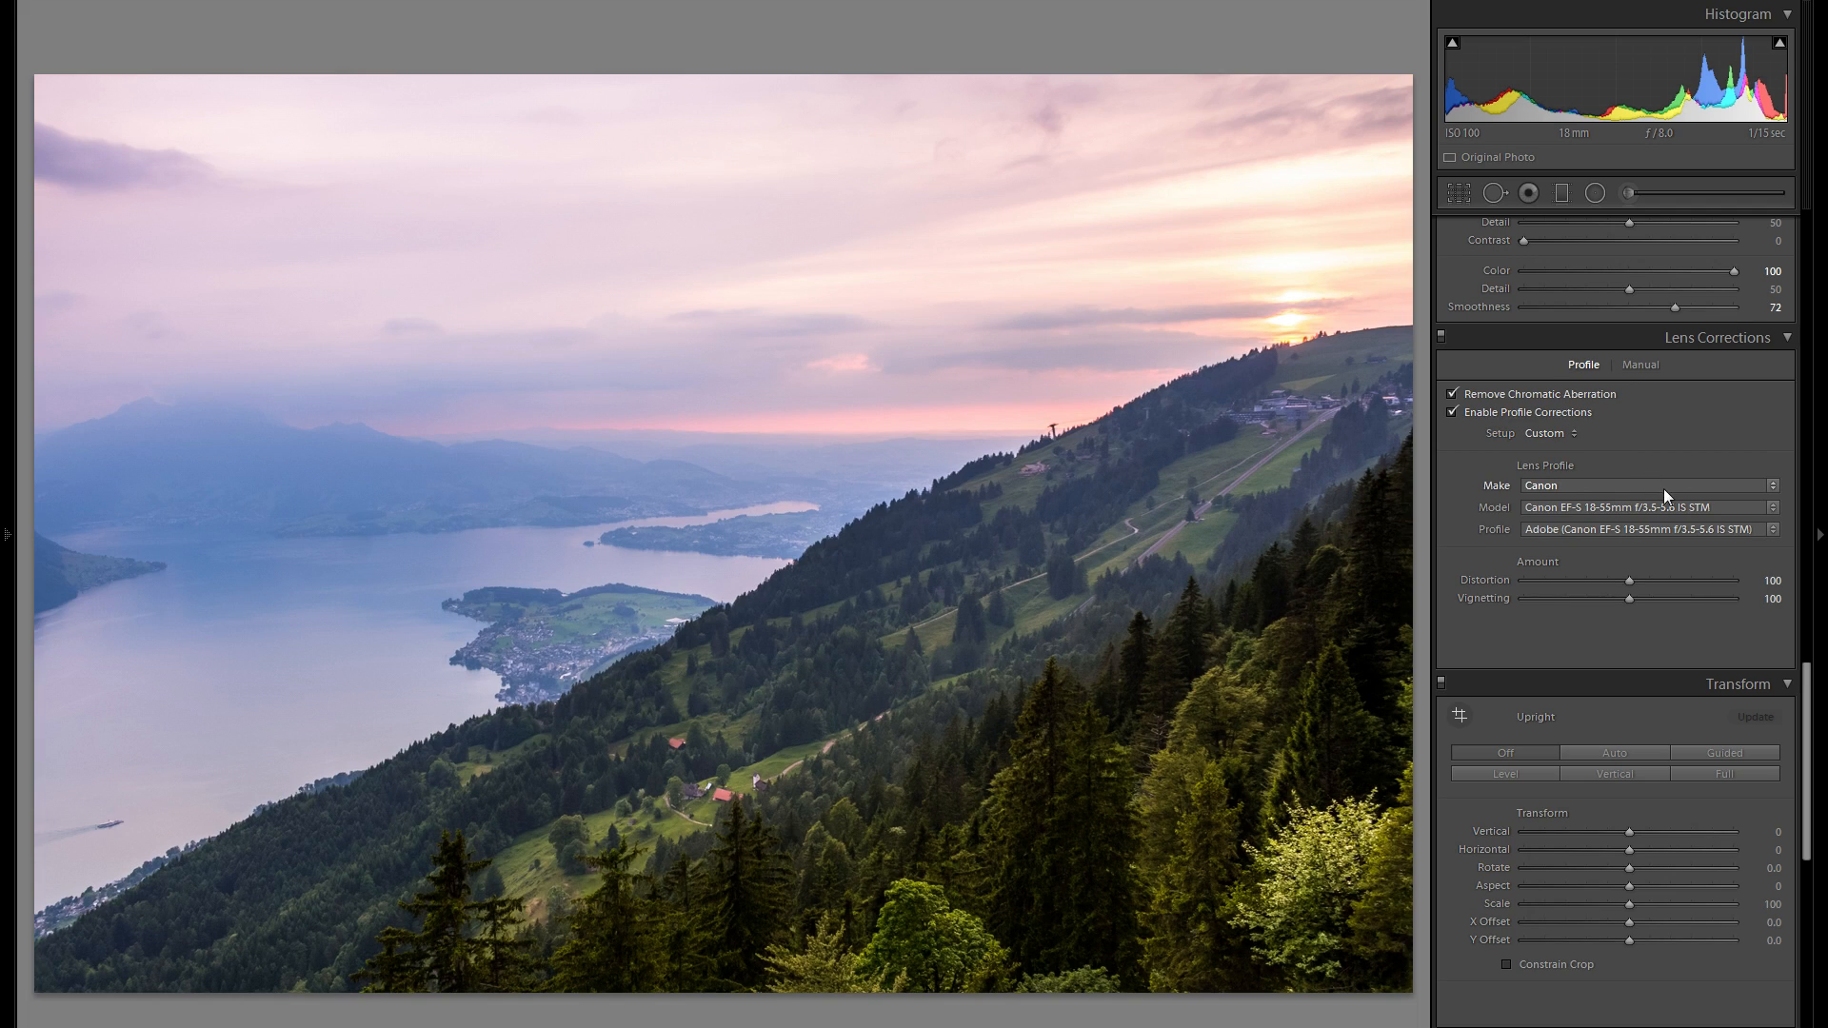
- Try the Auto and Guided Upright corrections in Transform, and switch Upright back off
scroll(1648, 466, "down", 3)
scroll(1643, 463, "down", 3)
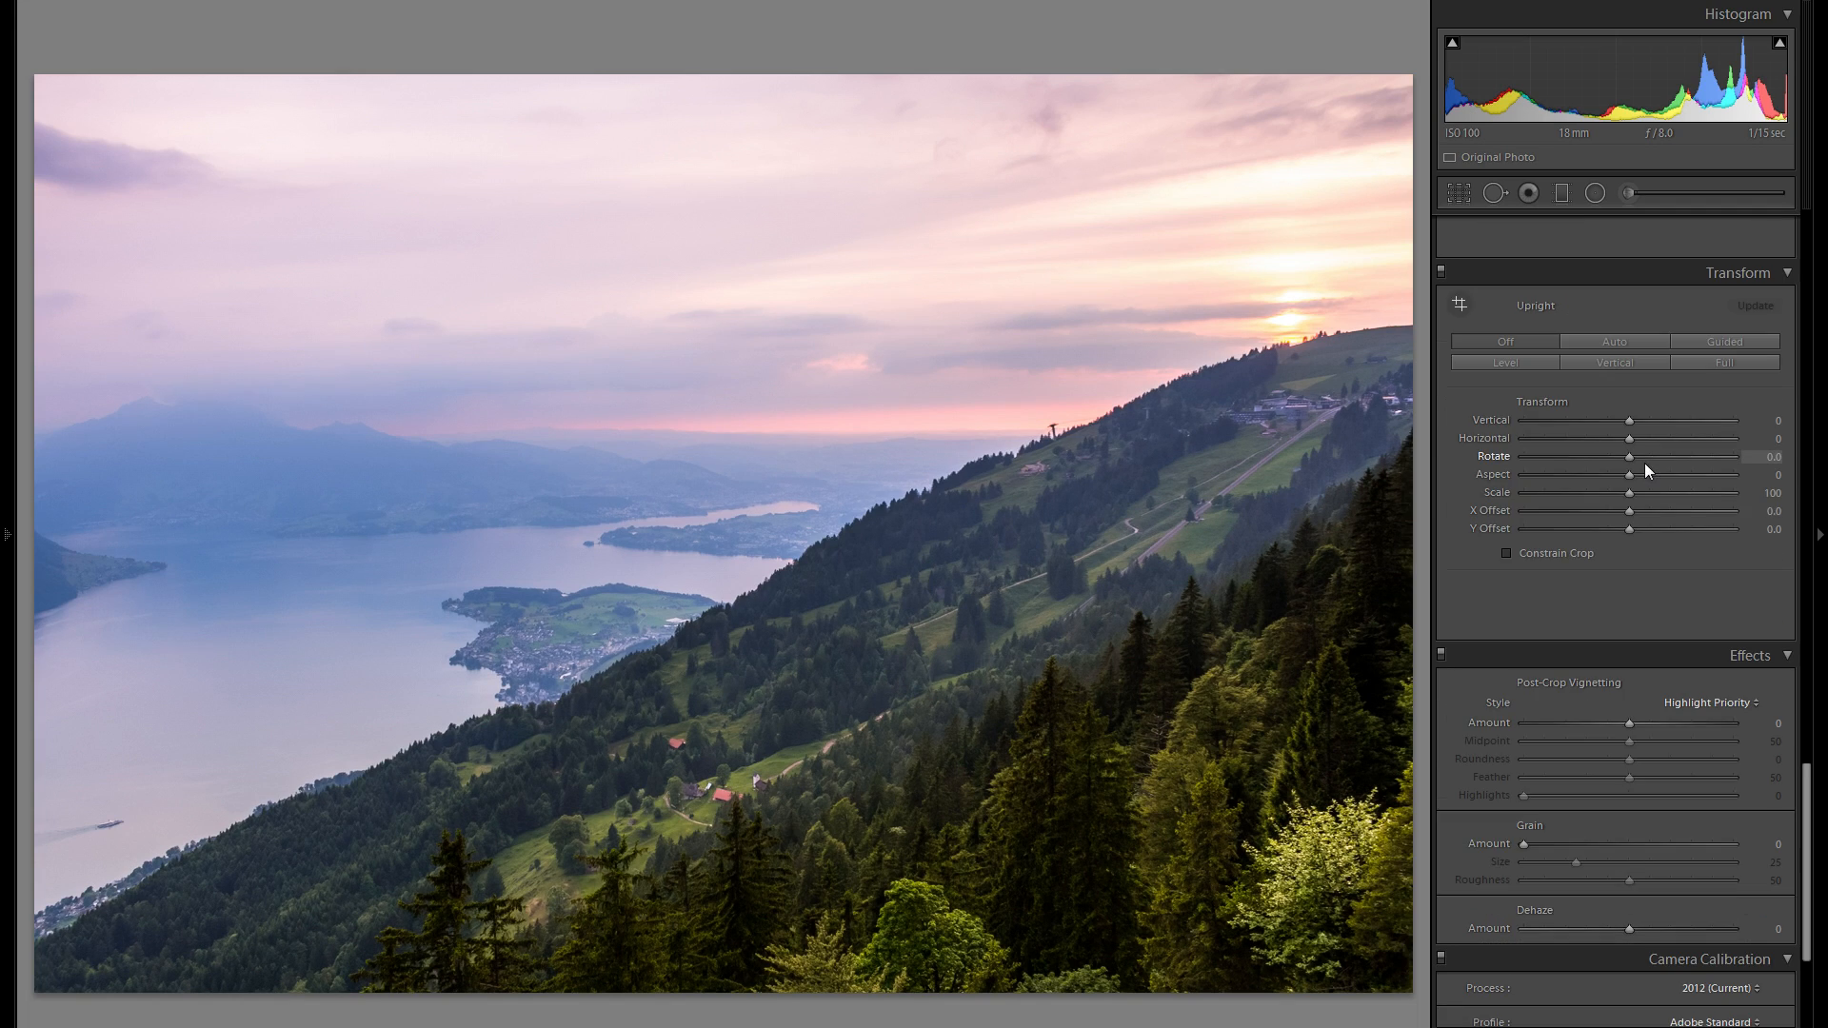
left_click(1592, 345)
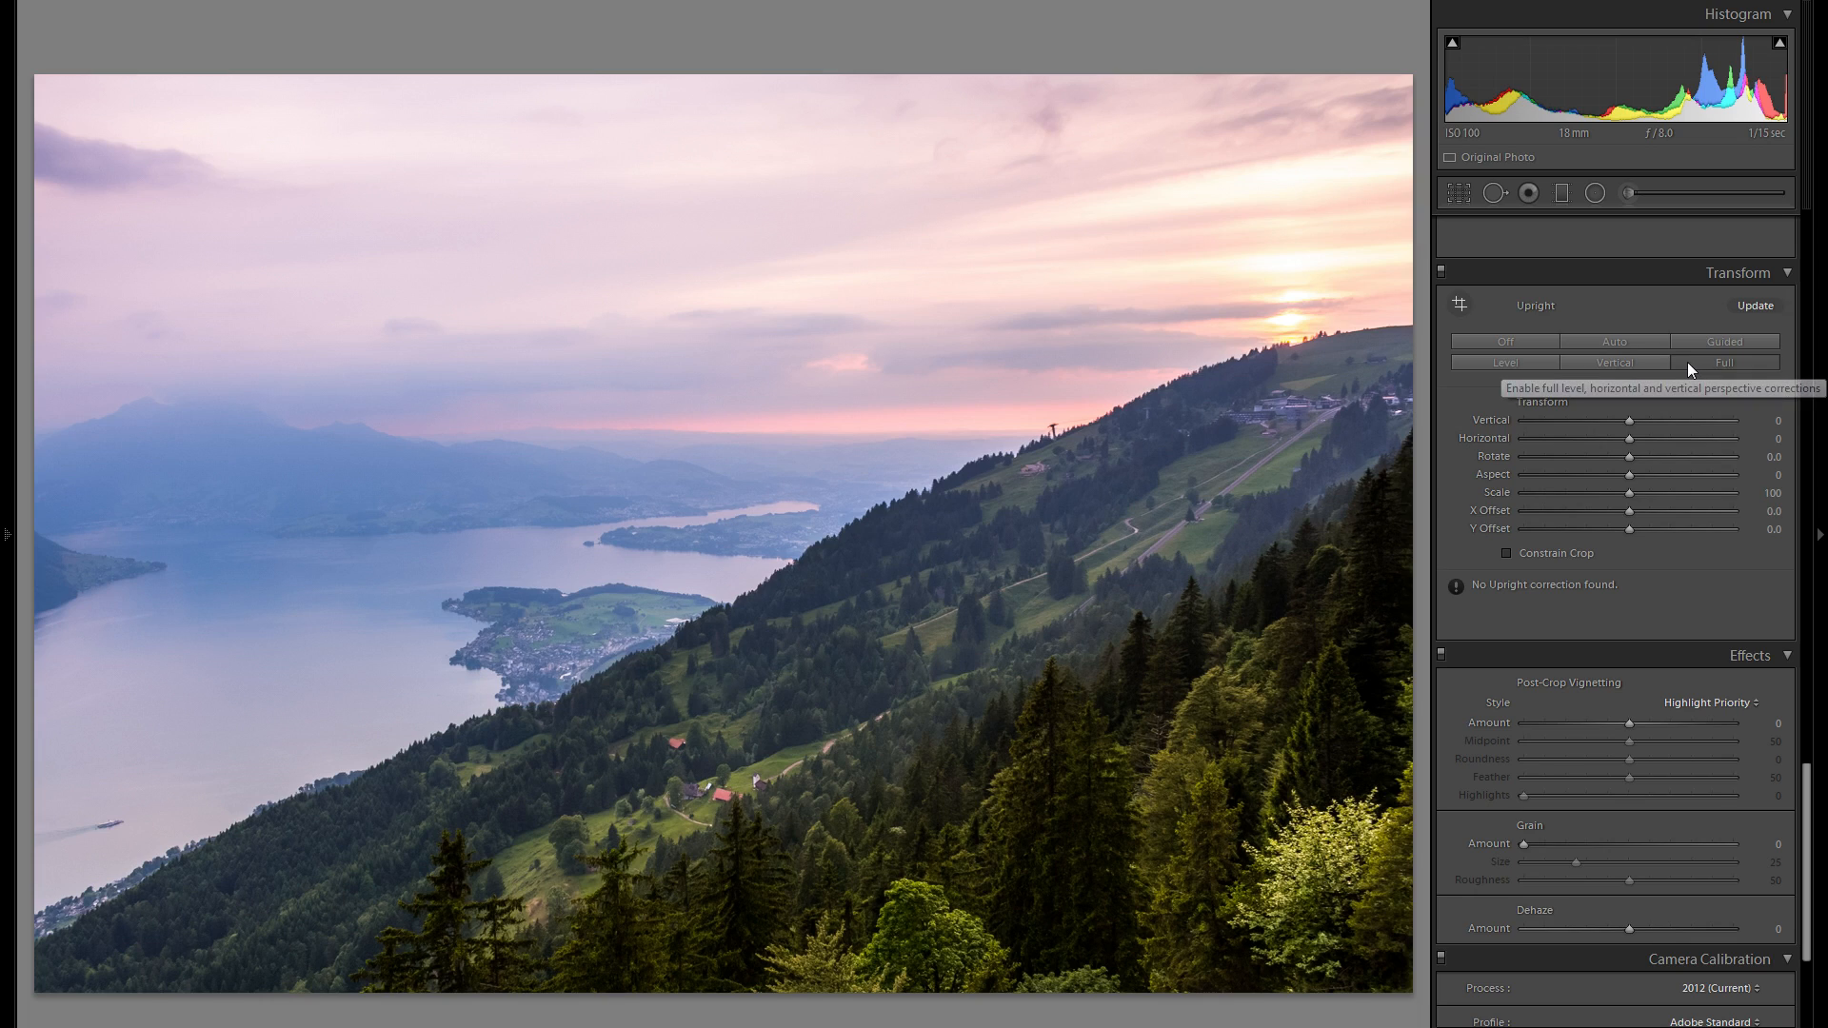
left_click(1506, 339)
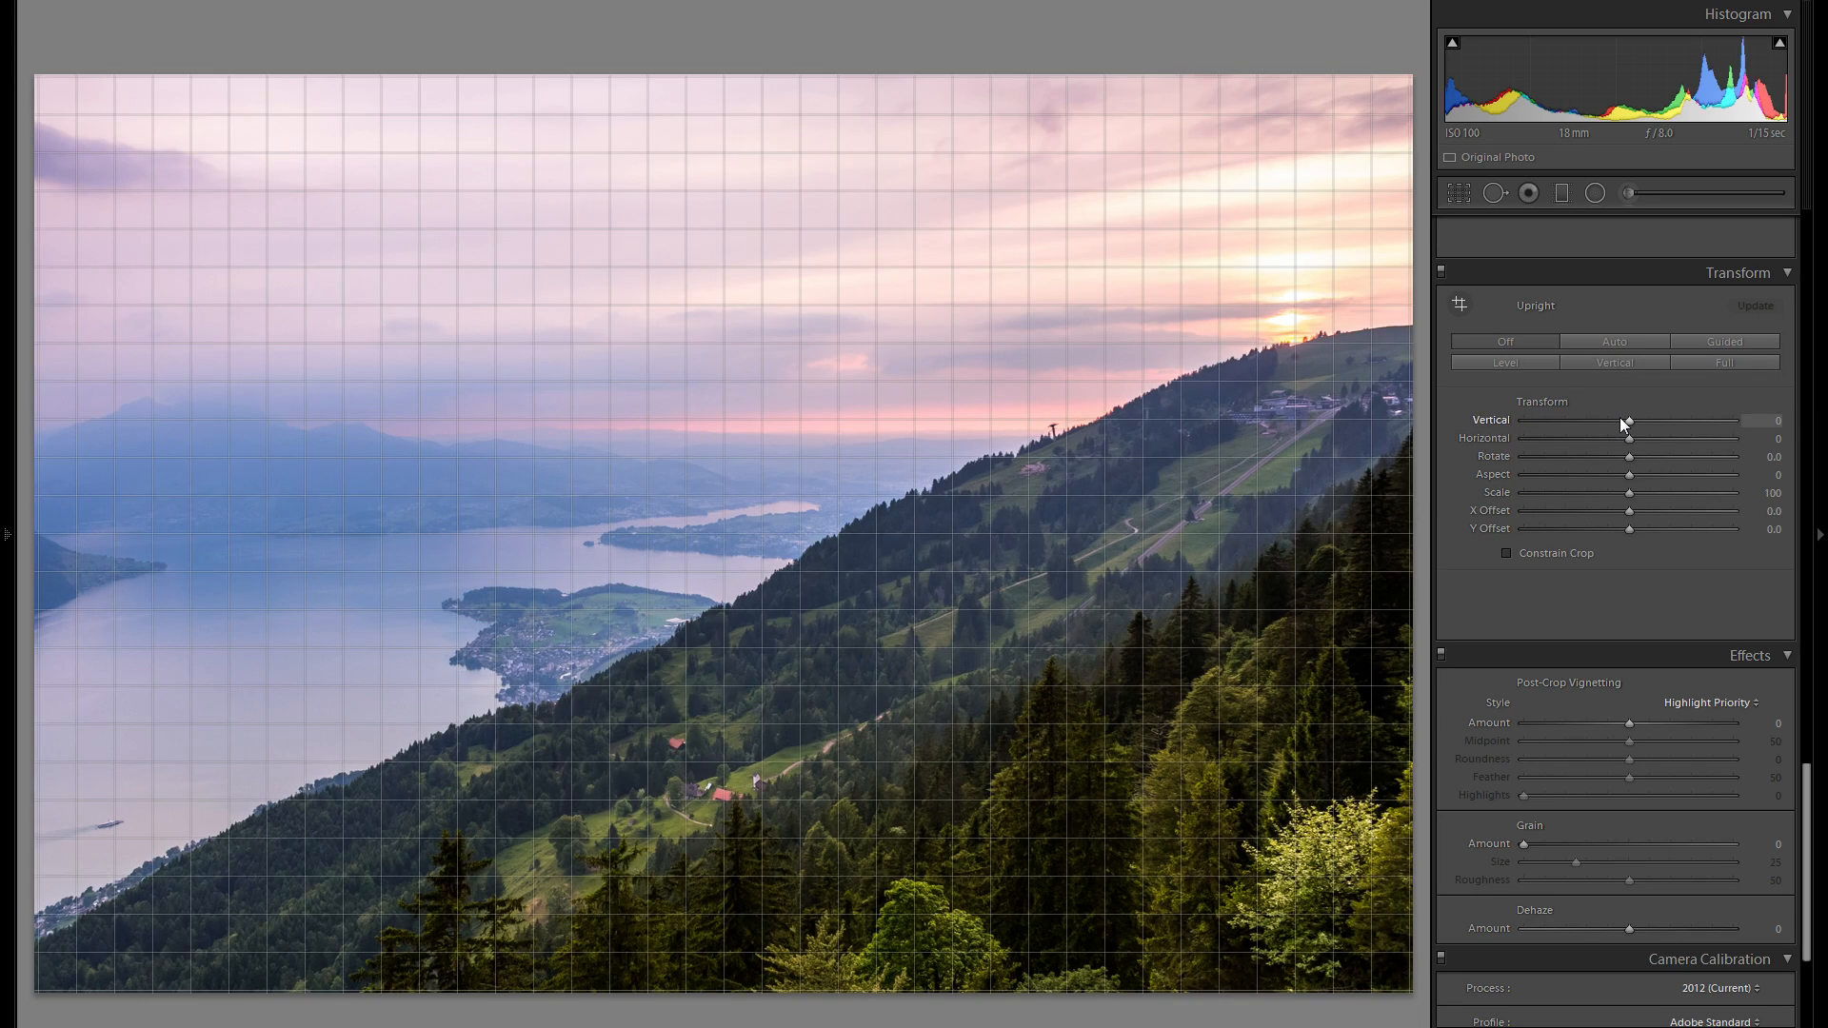
left_click(1700, 342)
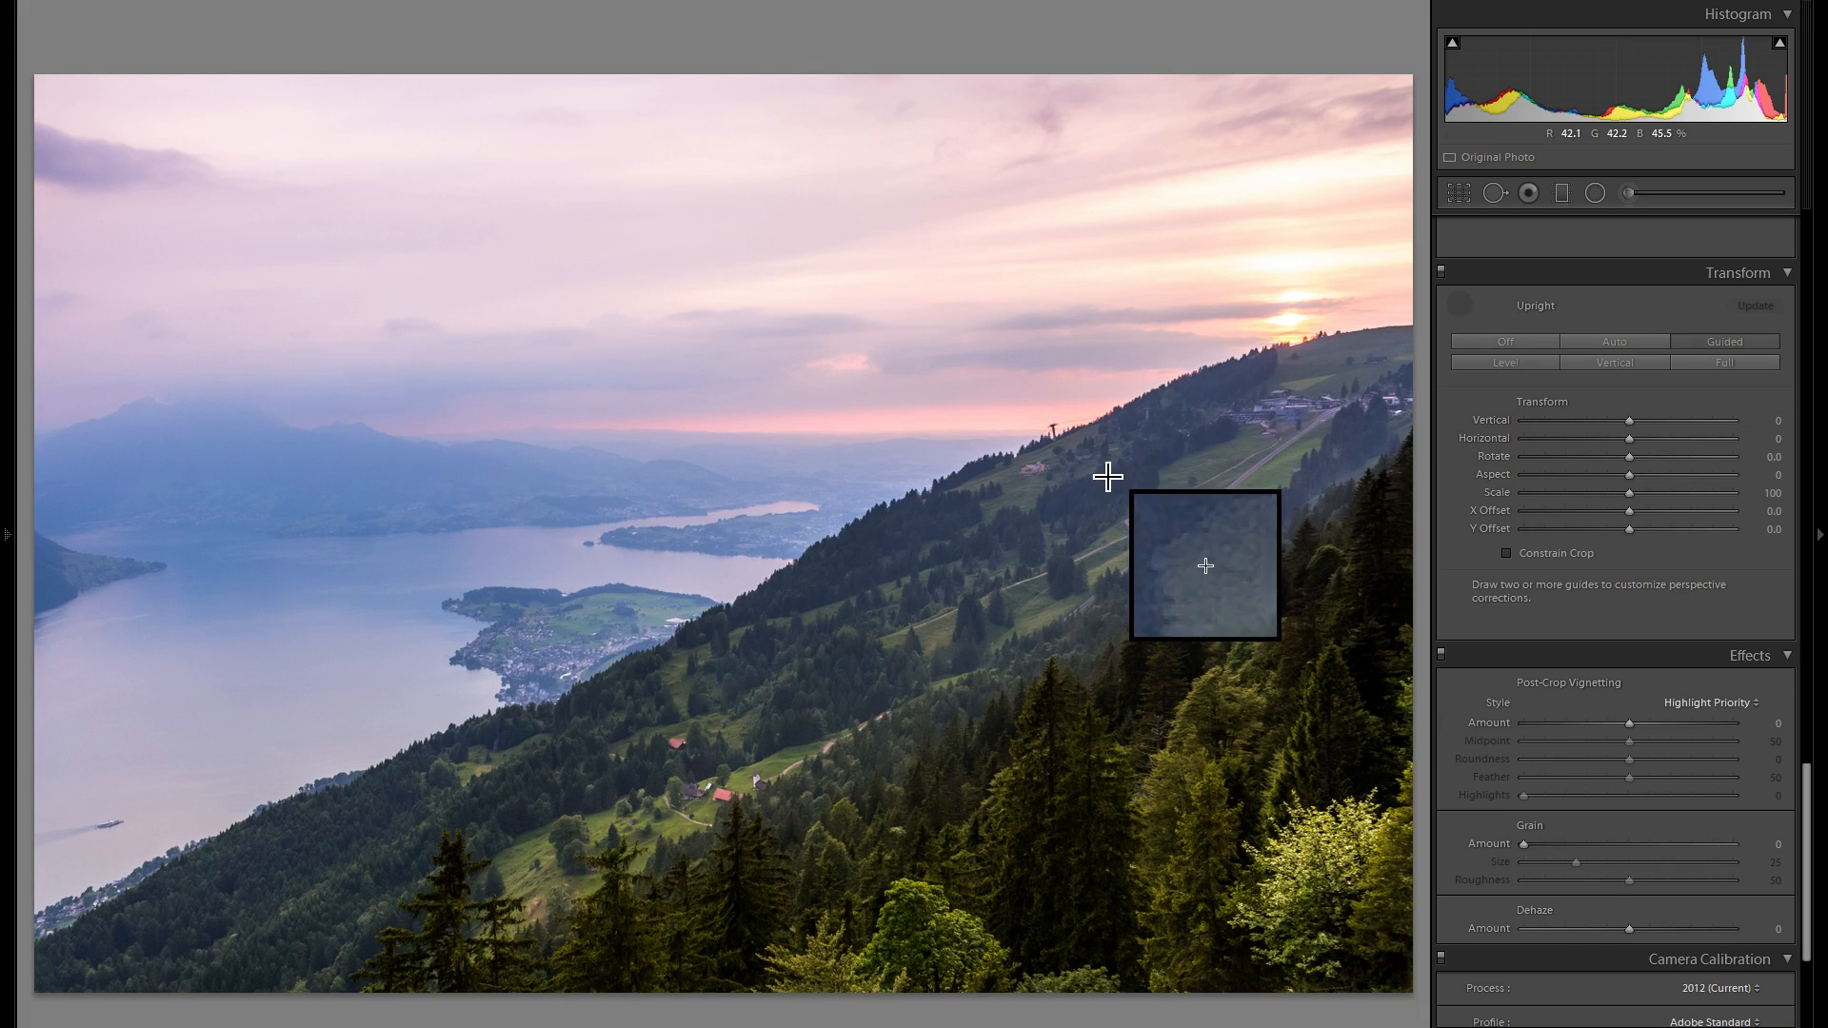
left_click(1459, 305)
left_click(1505, 345)
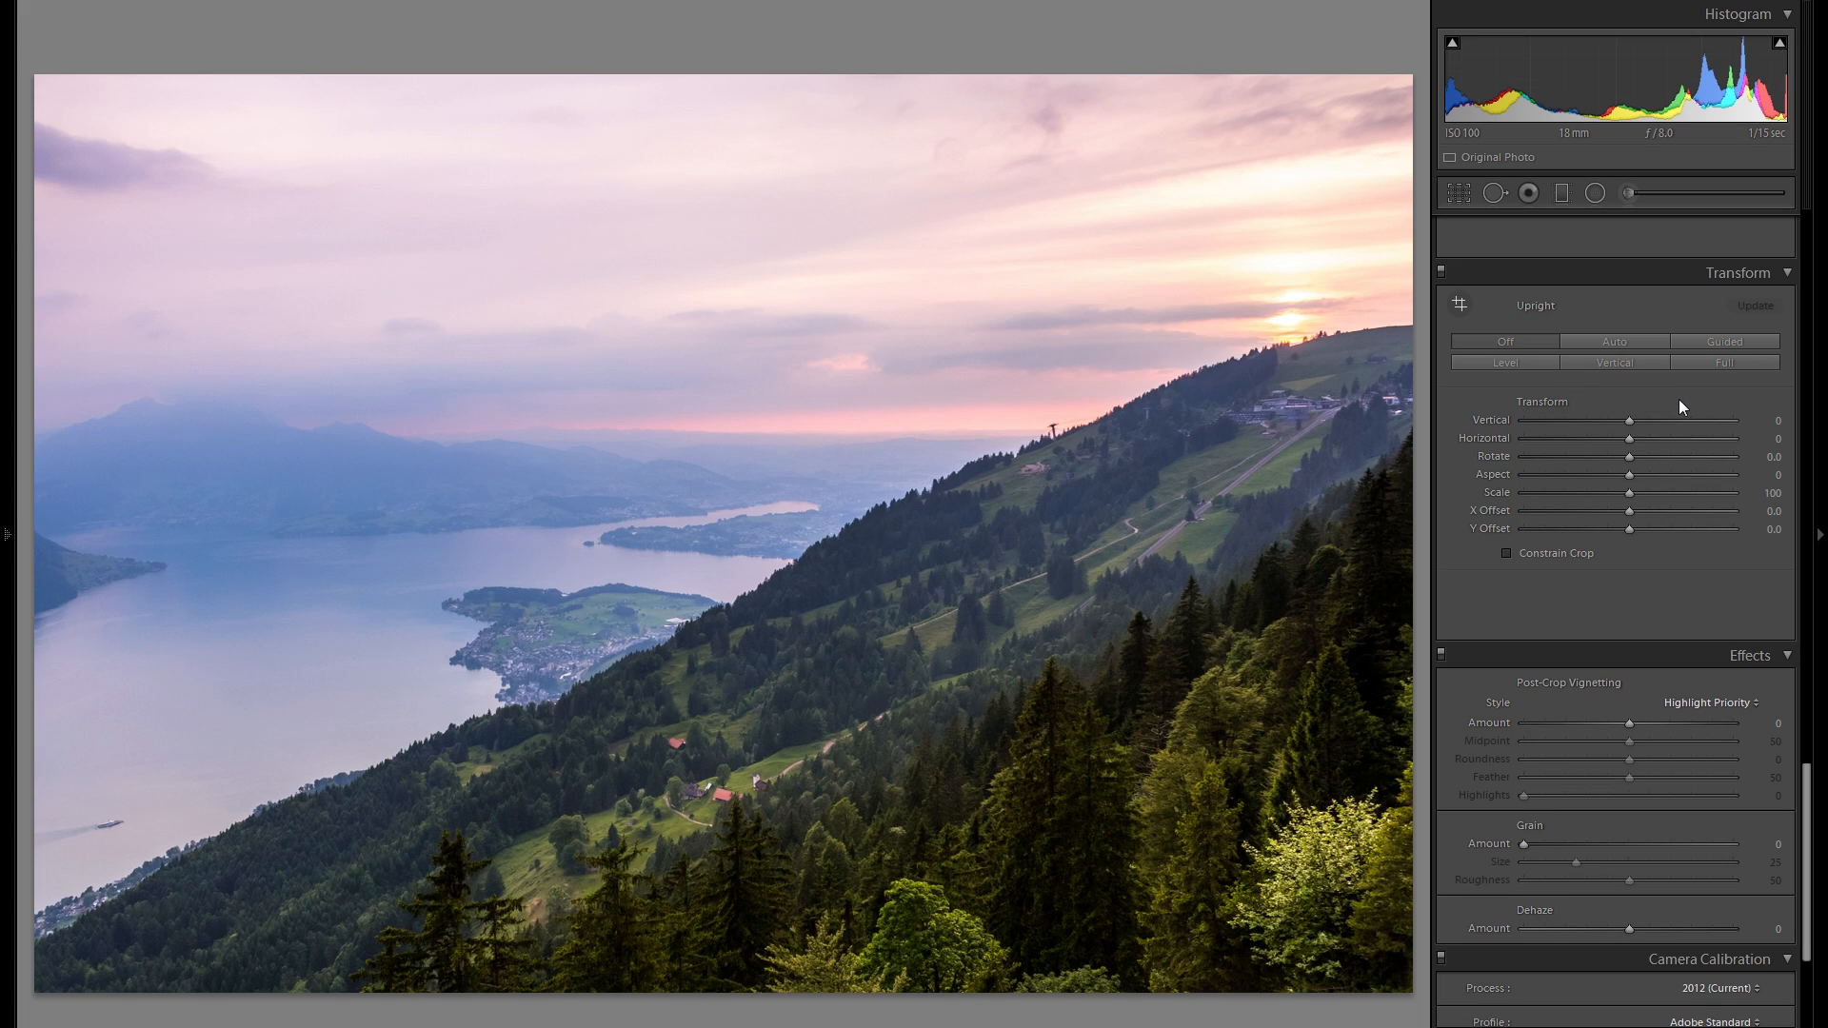
- Try a lens profile Vignetting amount of 0 and reset it to its default
scroll(1675, 400, "down", 3)
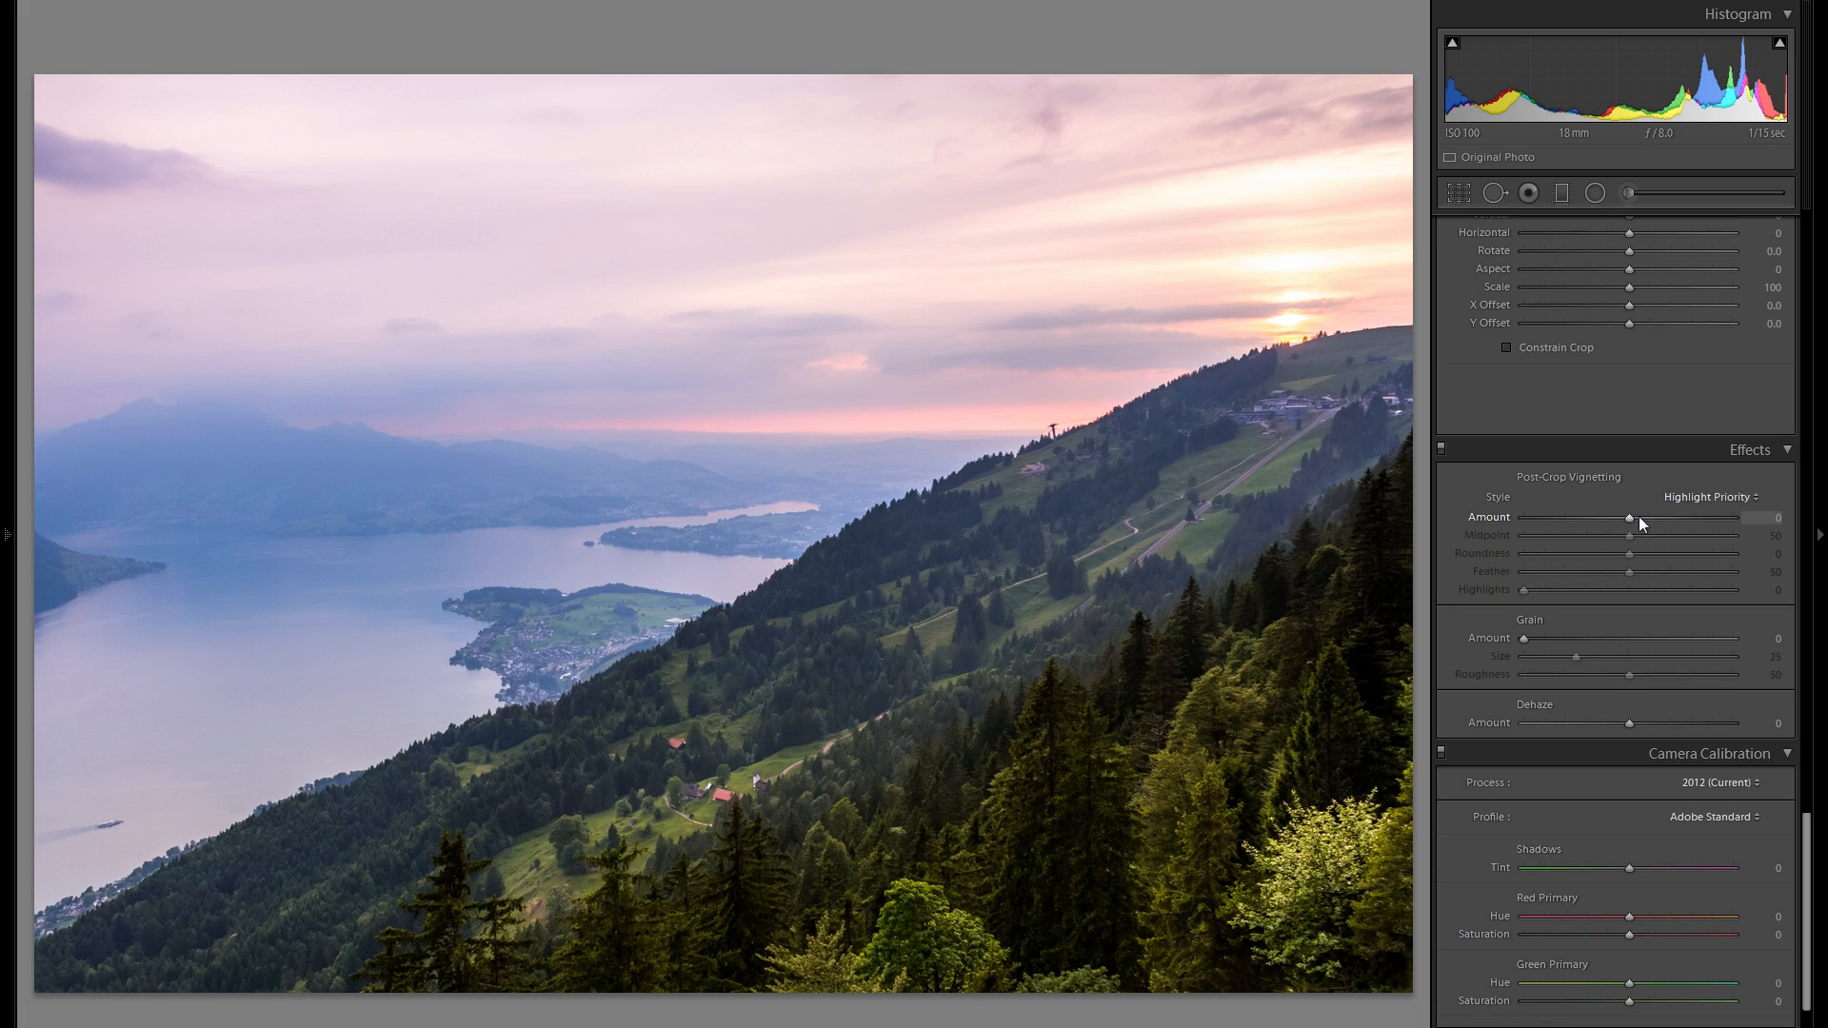
scroll(1630, 516, "down", 2)
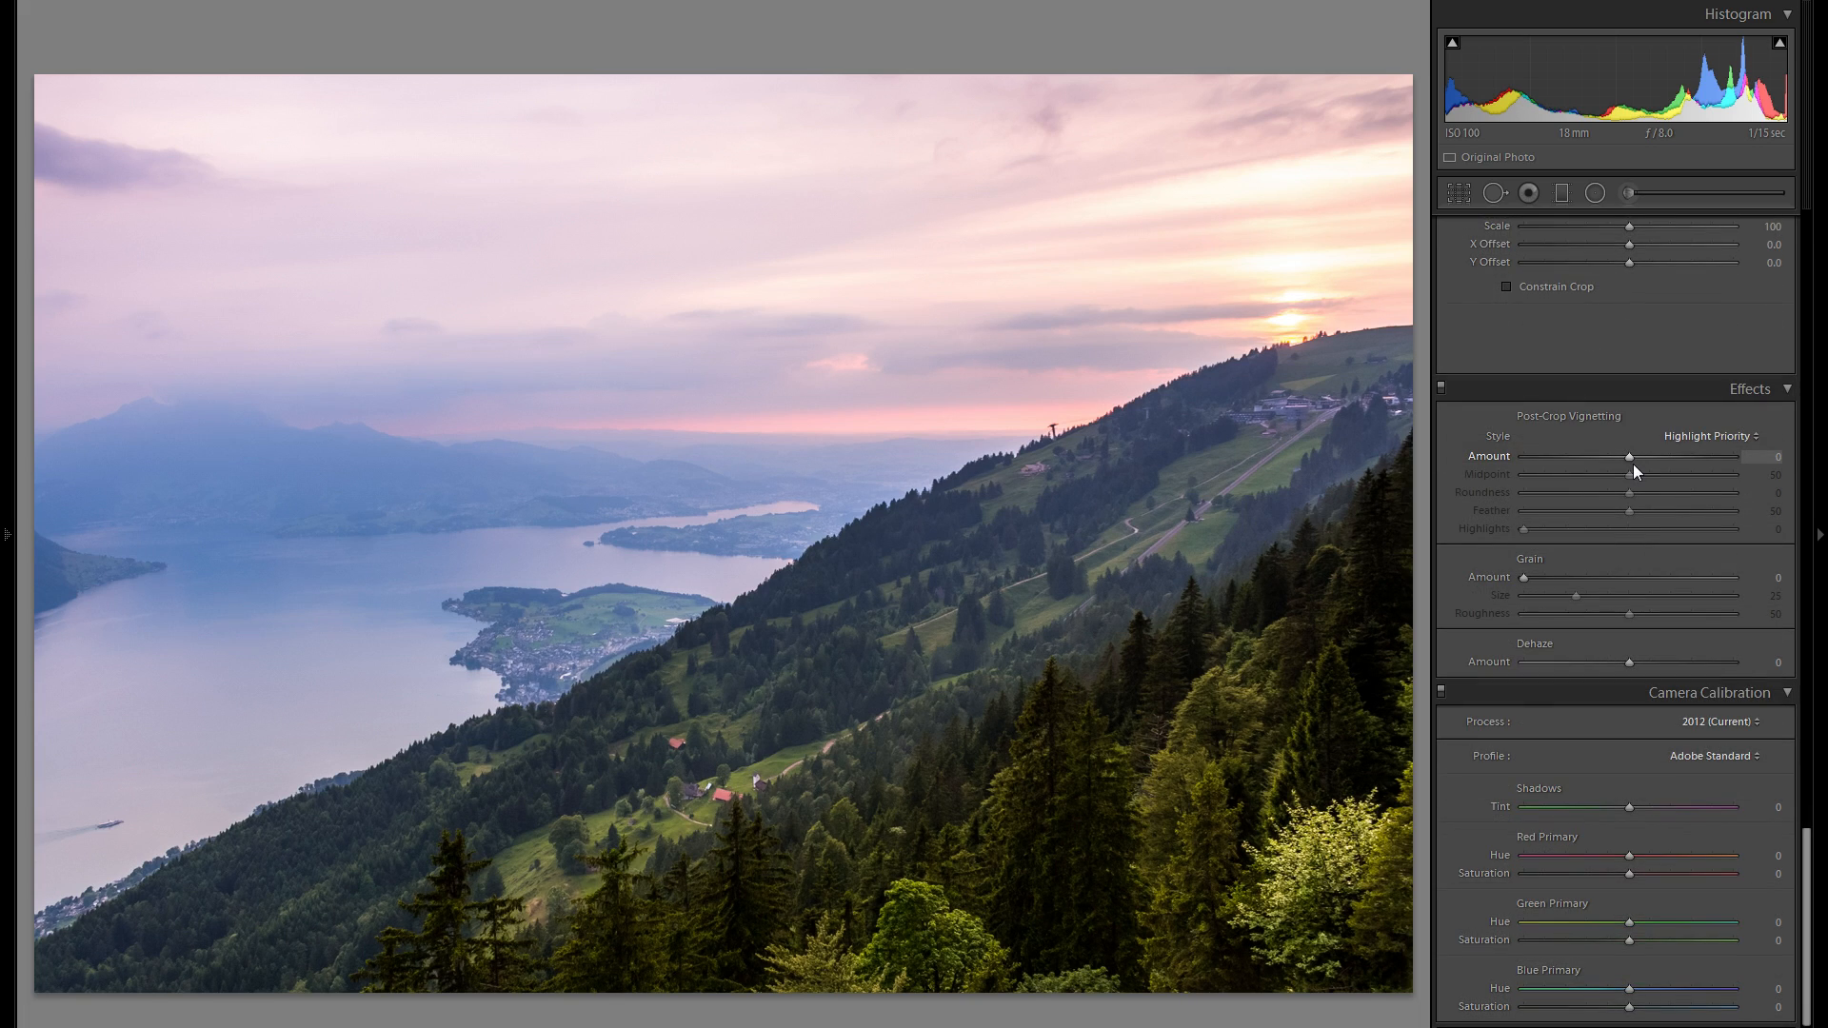
scroll(1631, 465, "up", 20)
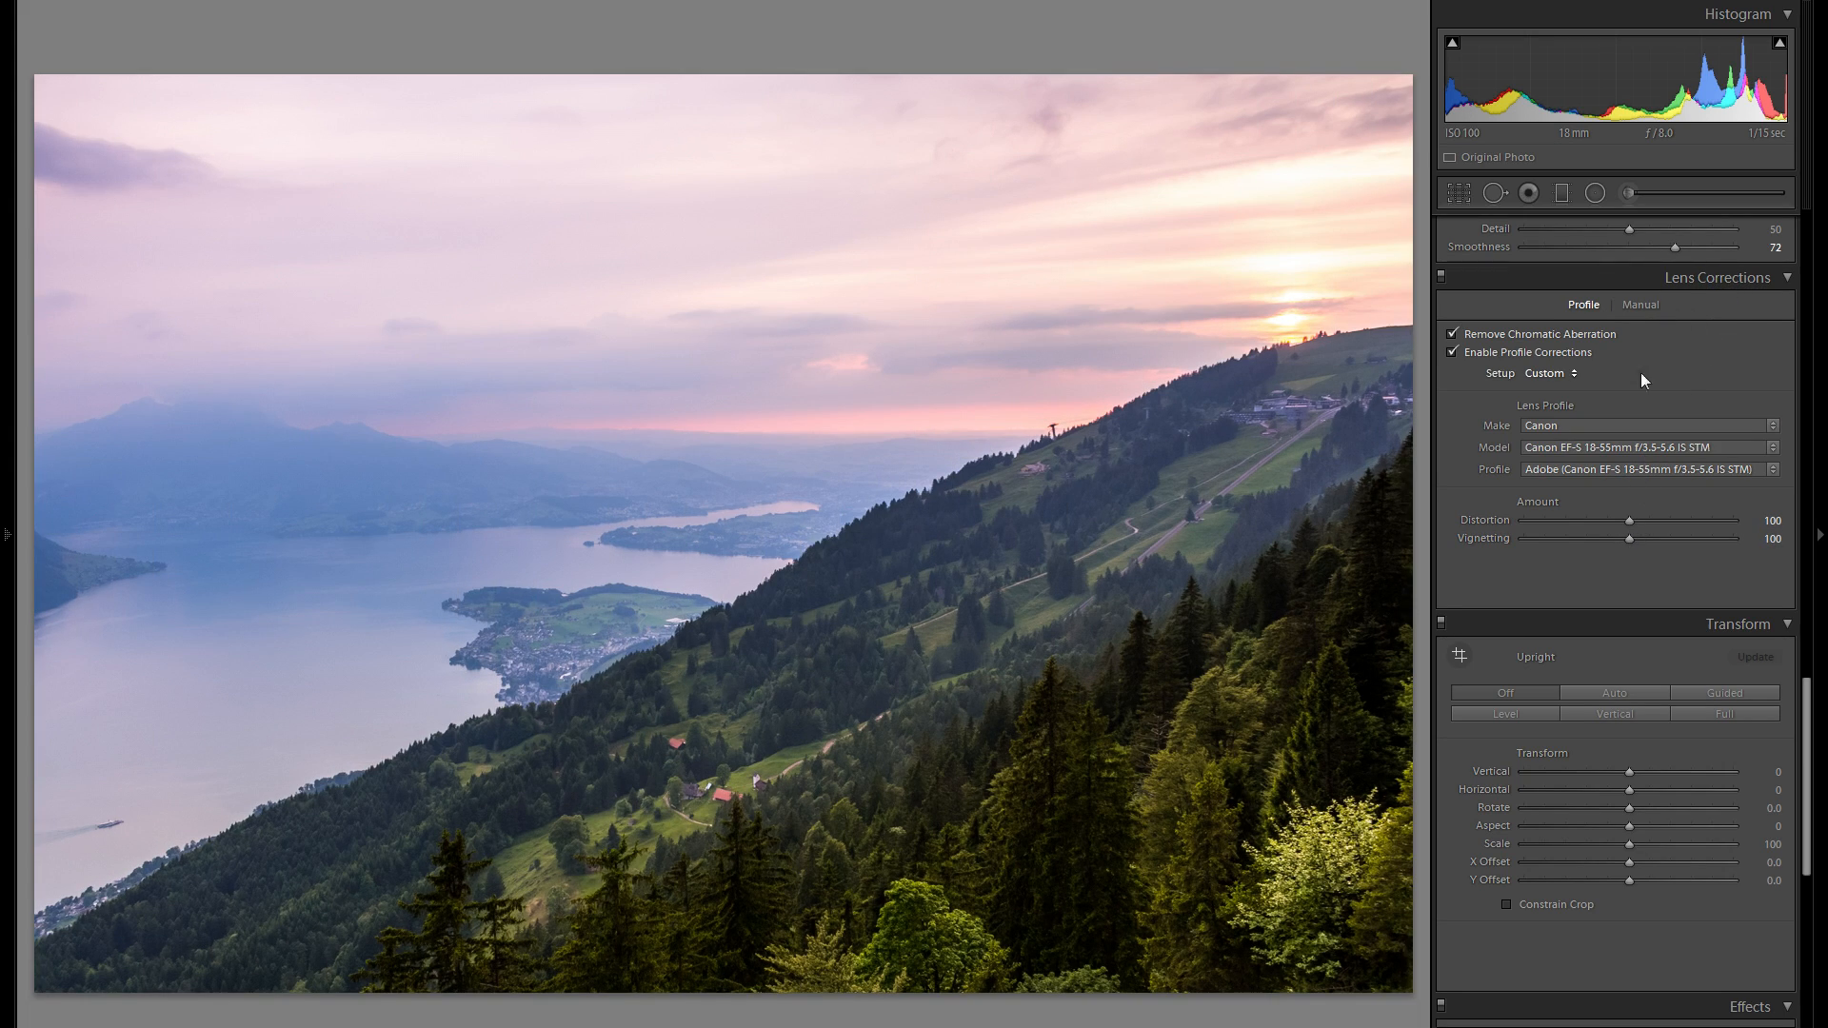
left_click_drag(1606, 538, 1514, 534)
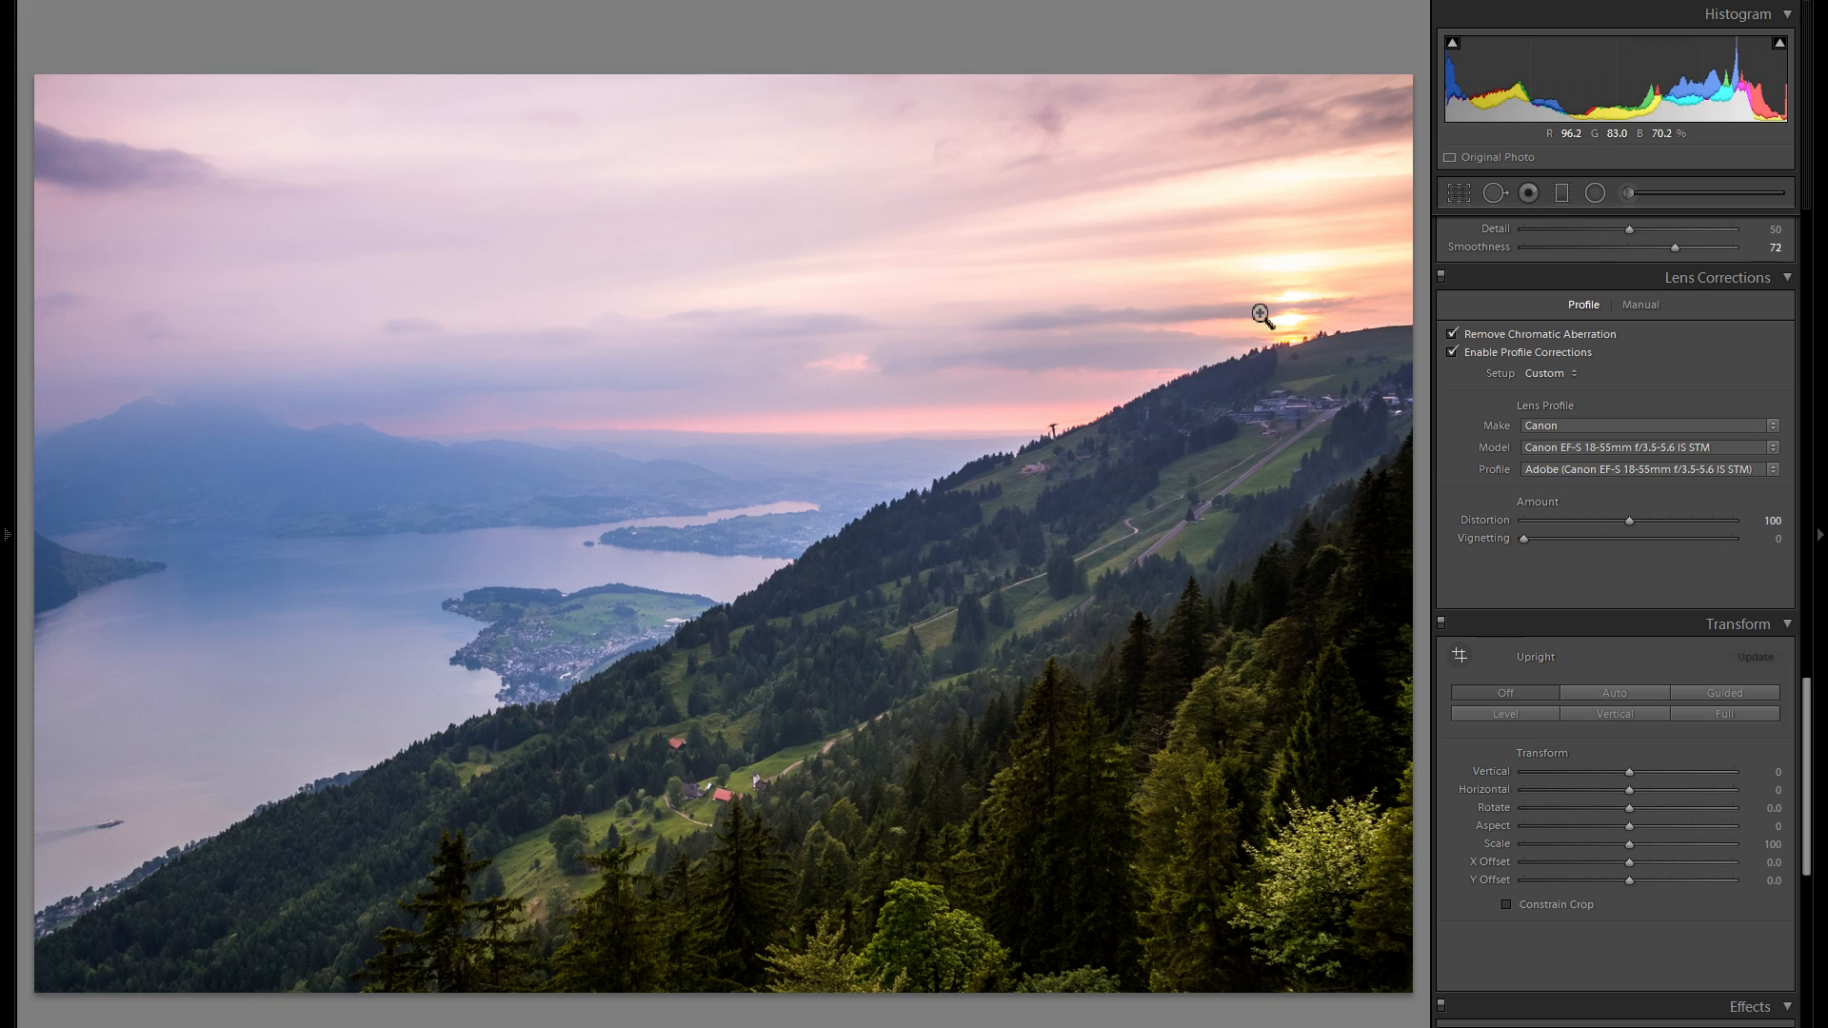
double_click(1494, 538)
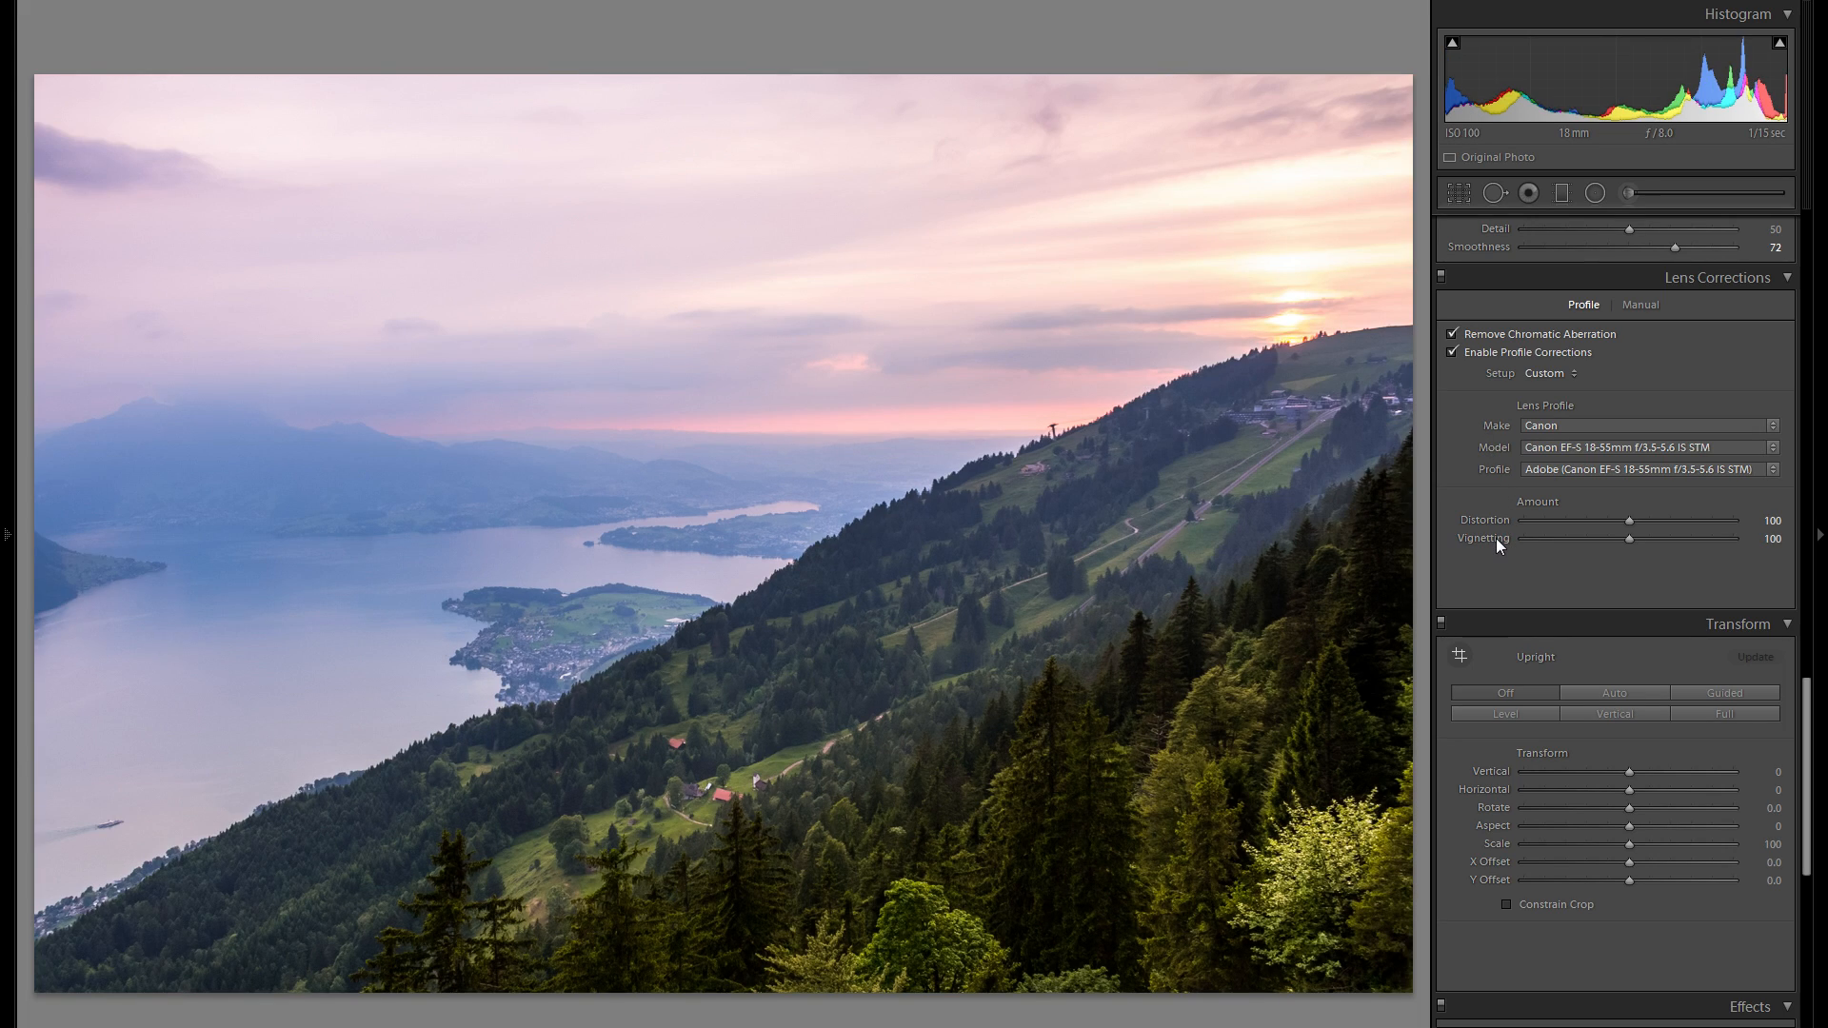
- Set the Post-Crop Vignetting to Amount -100, Midpoint 0 and Feather 85
scroll(1649, 525, "down", 3)
scroll(1643, 522, "down", 6)
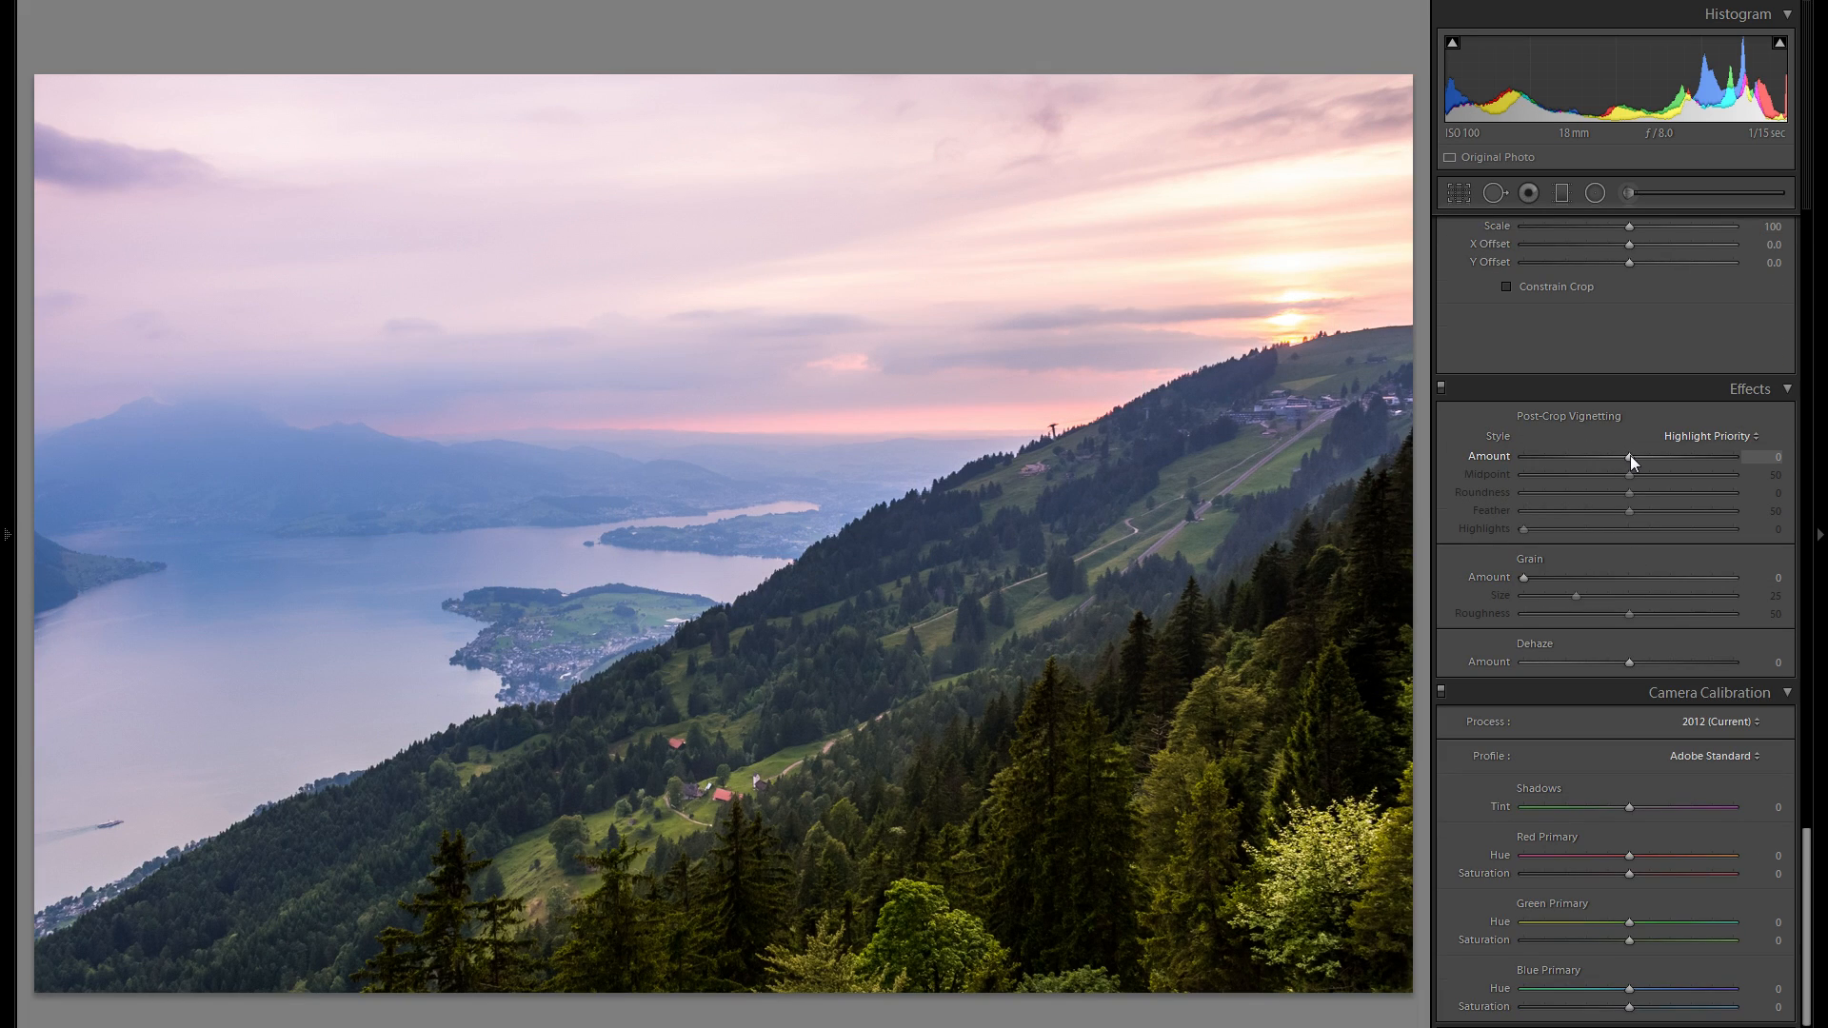
left_click_drag(1630, 455, 1487, 465)
double_click(1601, 458)
mouse_move(1603, 457)
left_mouse_down()
mouse_move(1494, 459)
mouse_move(1626, 471)
left_mouse_up()
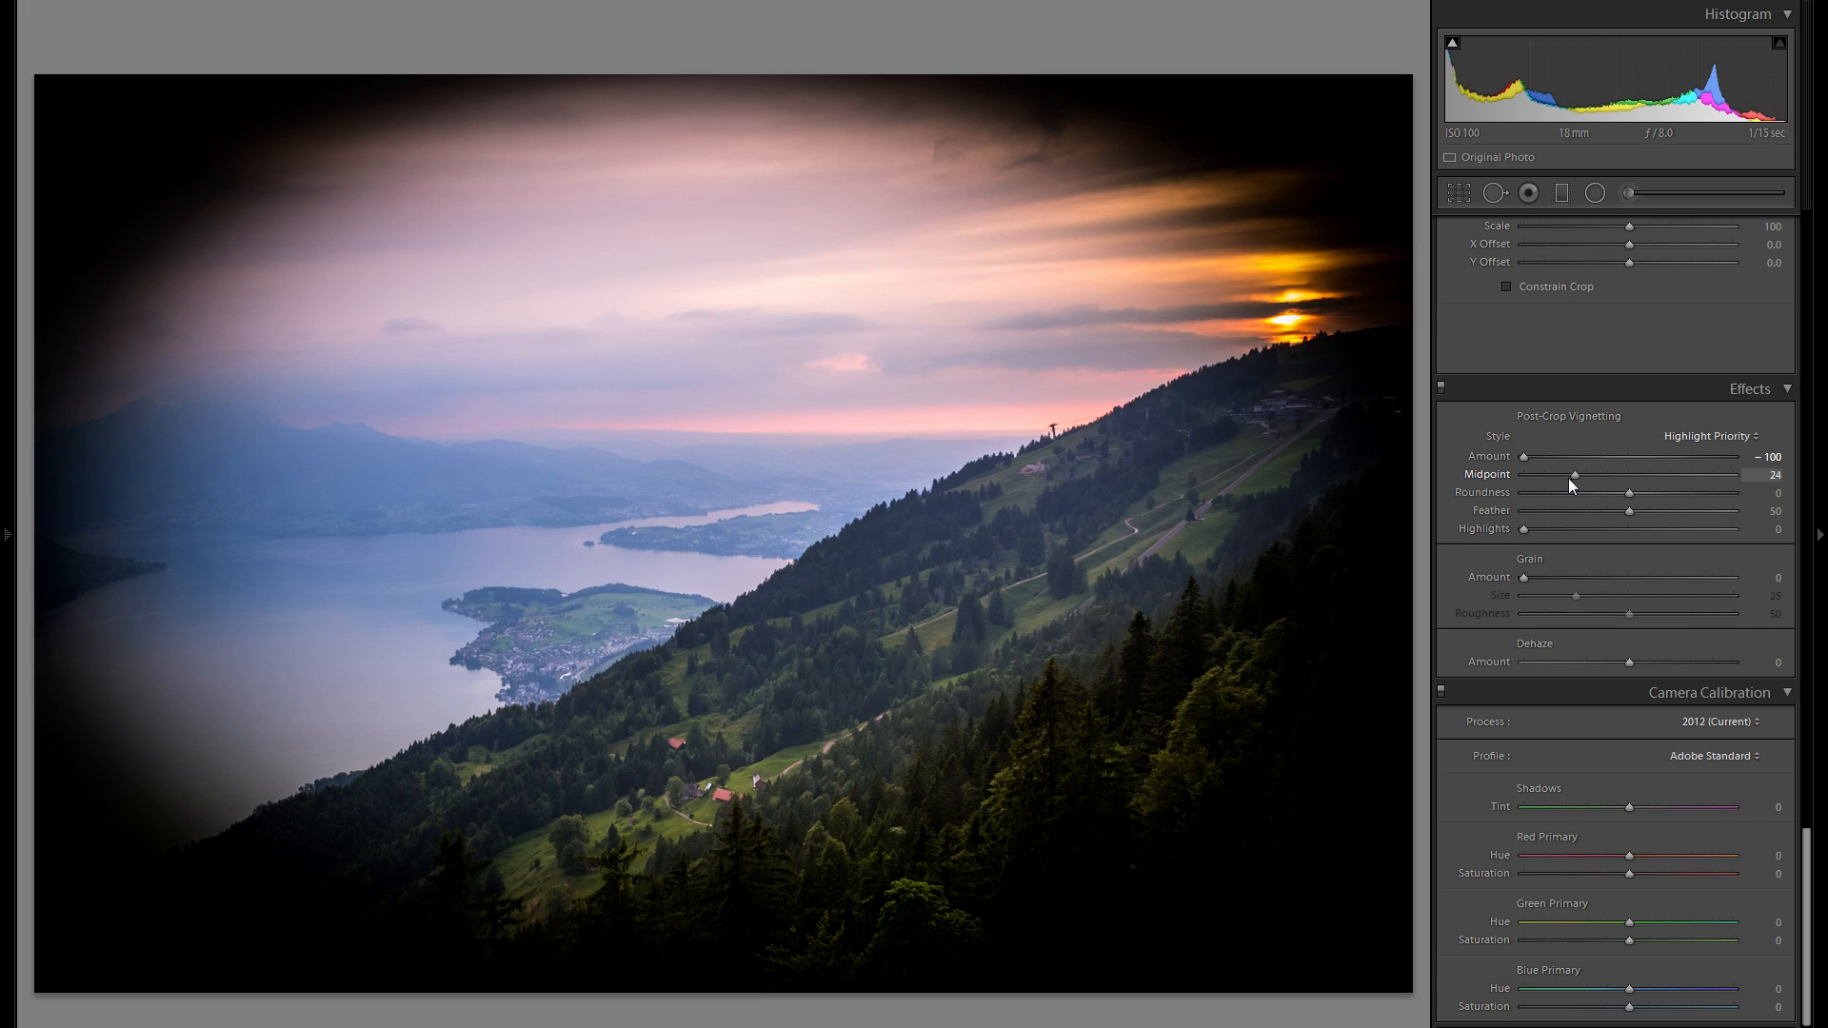
left_click_drag(1567, 478, 1511, 474)
left_click_drag(1628, 511, 1702, 511)
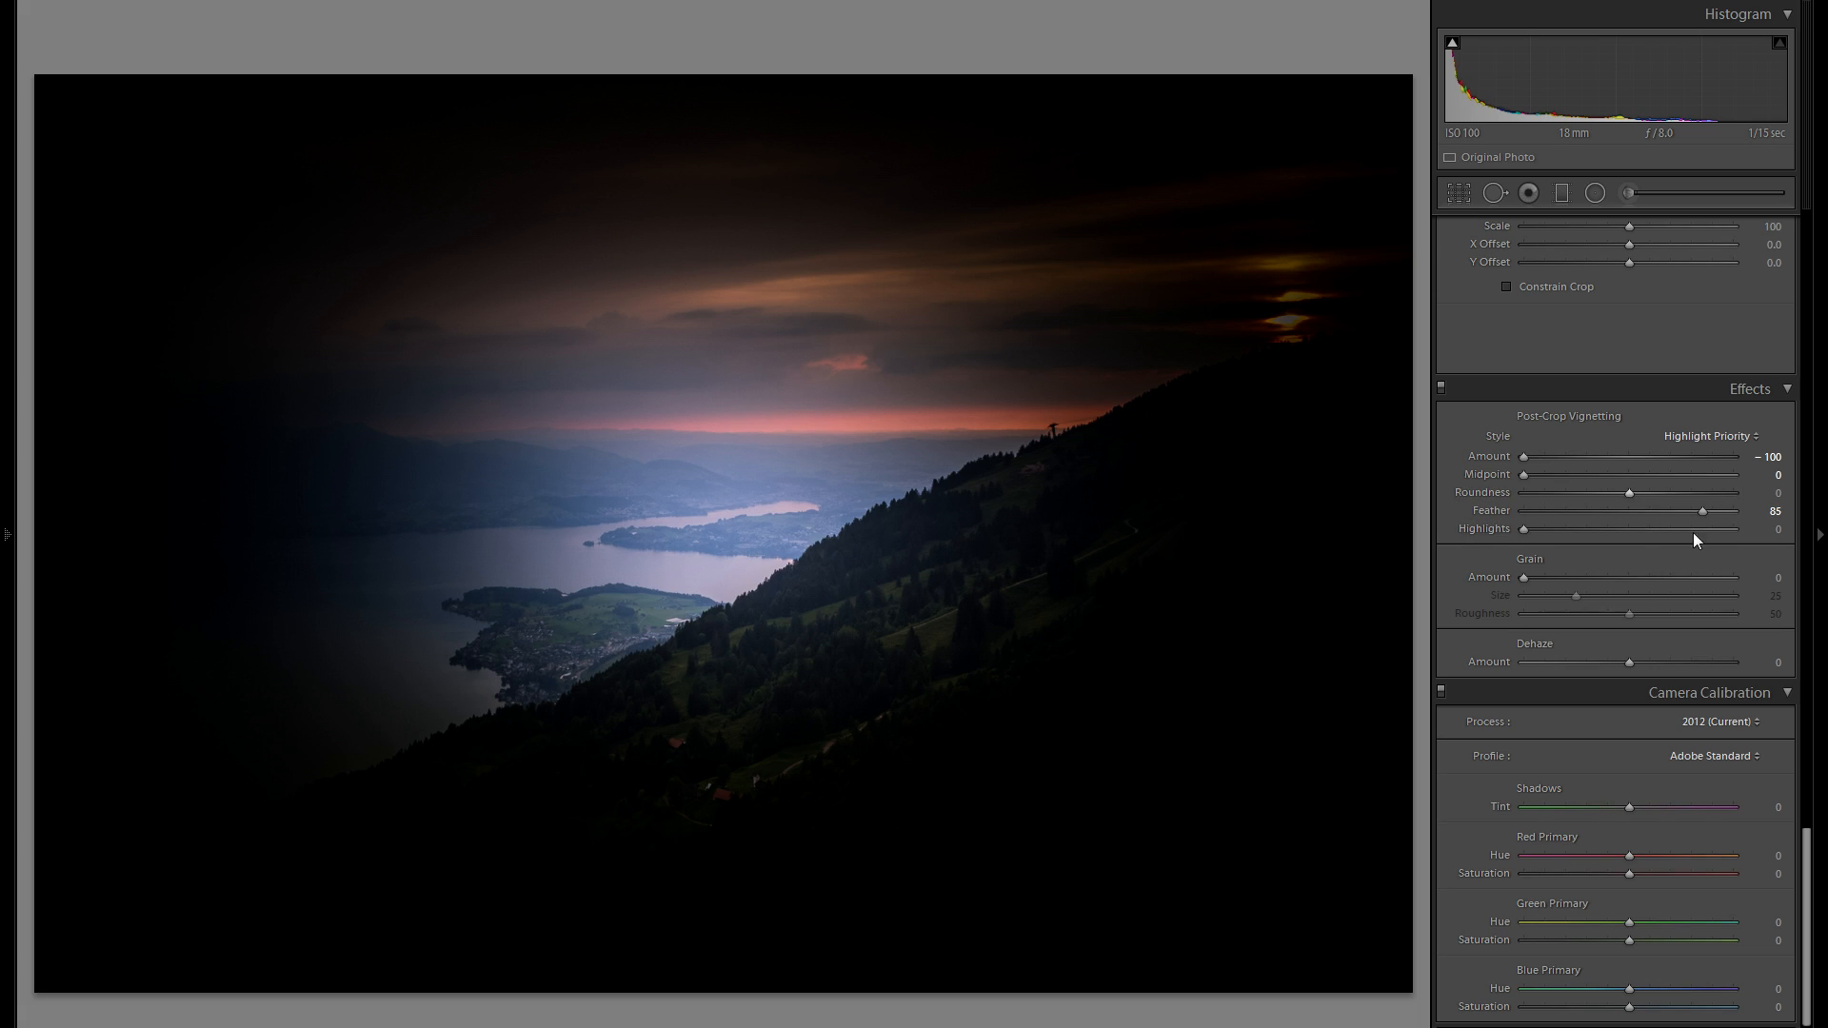
- Reduce the Post-Crop Vignetting Amount to -10, testing stronger amounts for comparison
left_click(1596, 457)
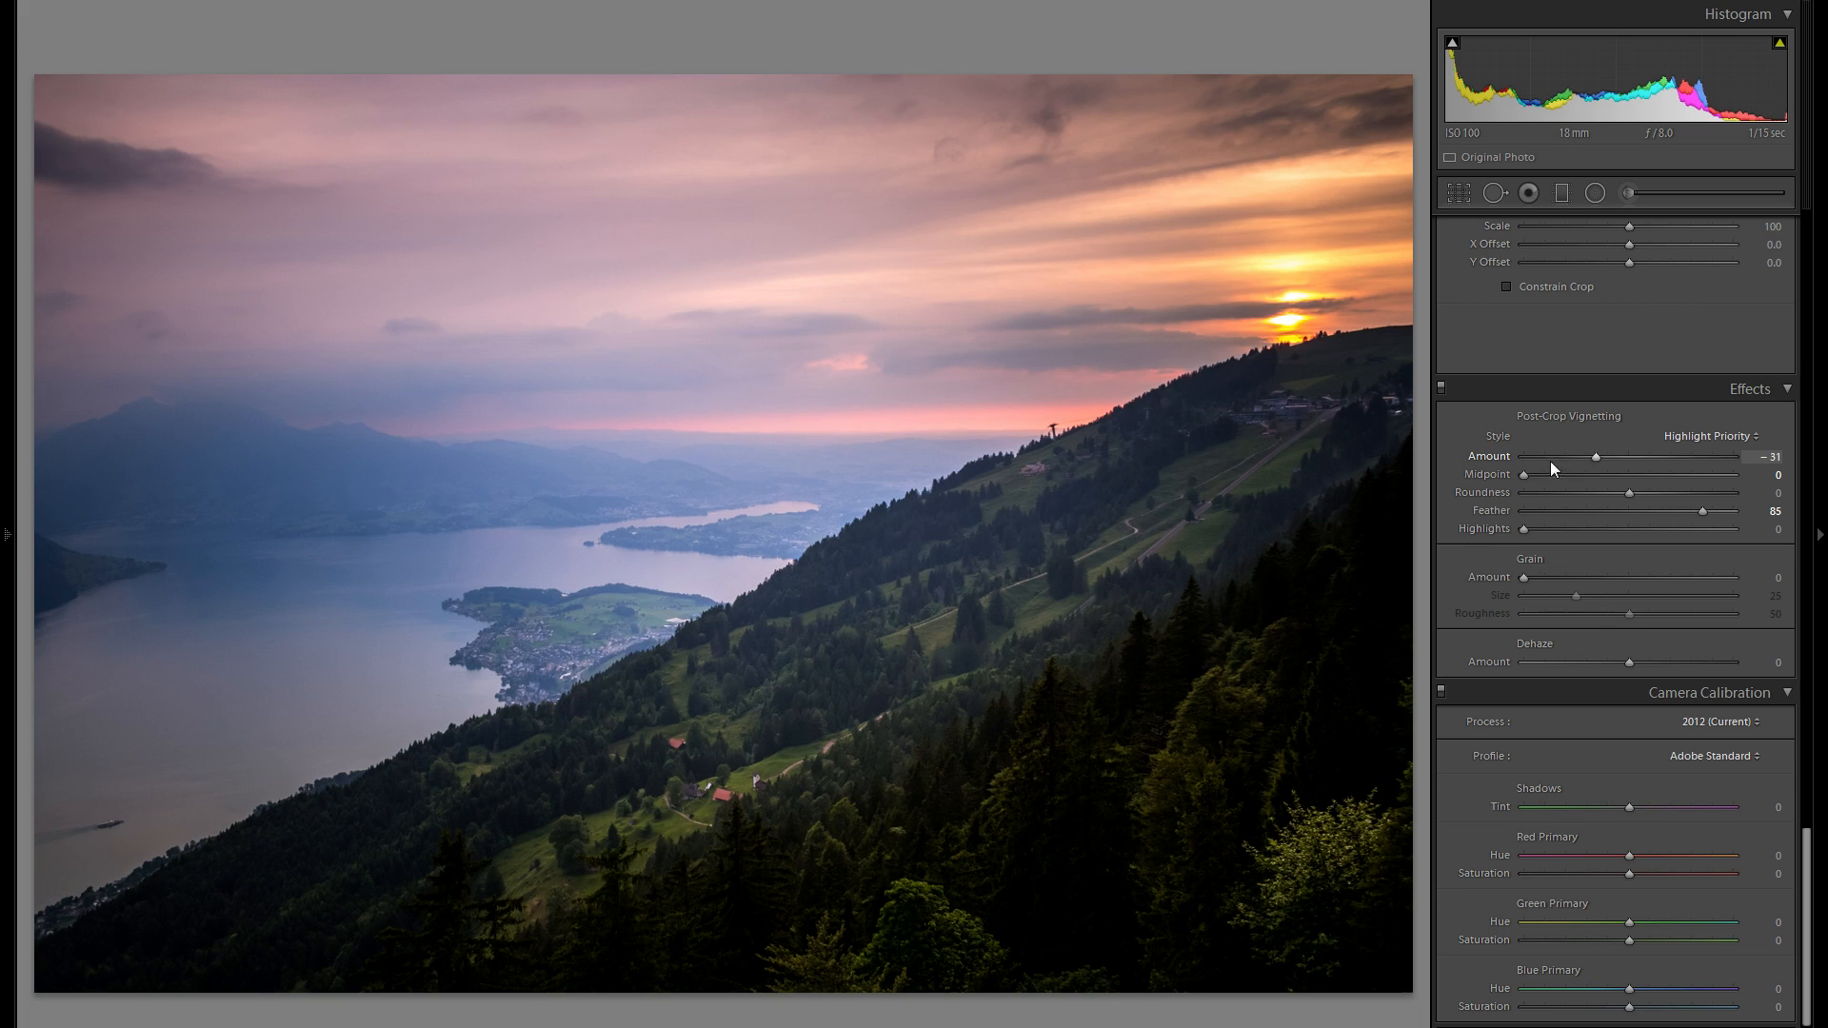
double_click(1499, 457)
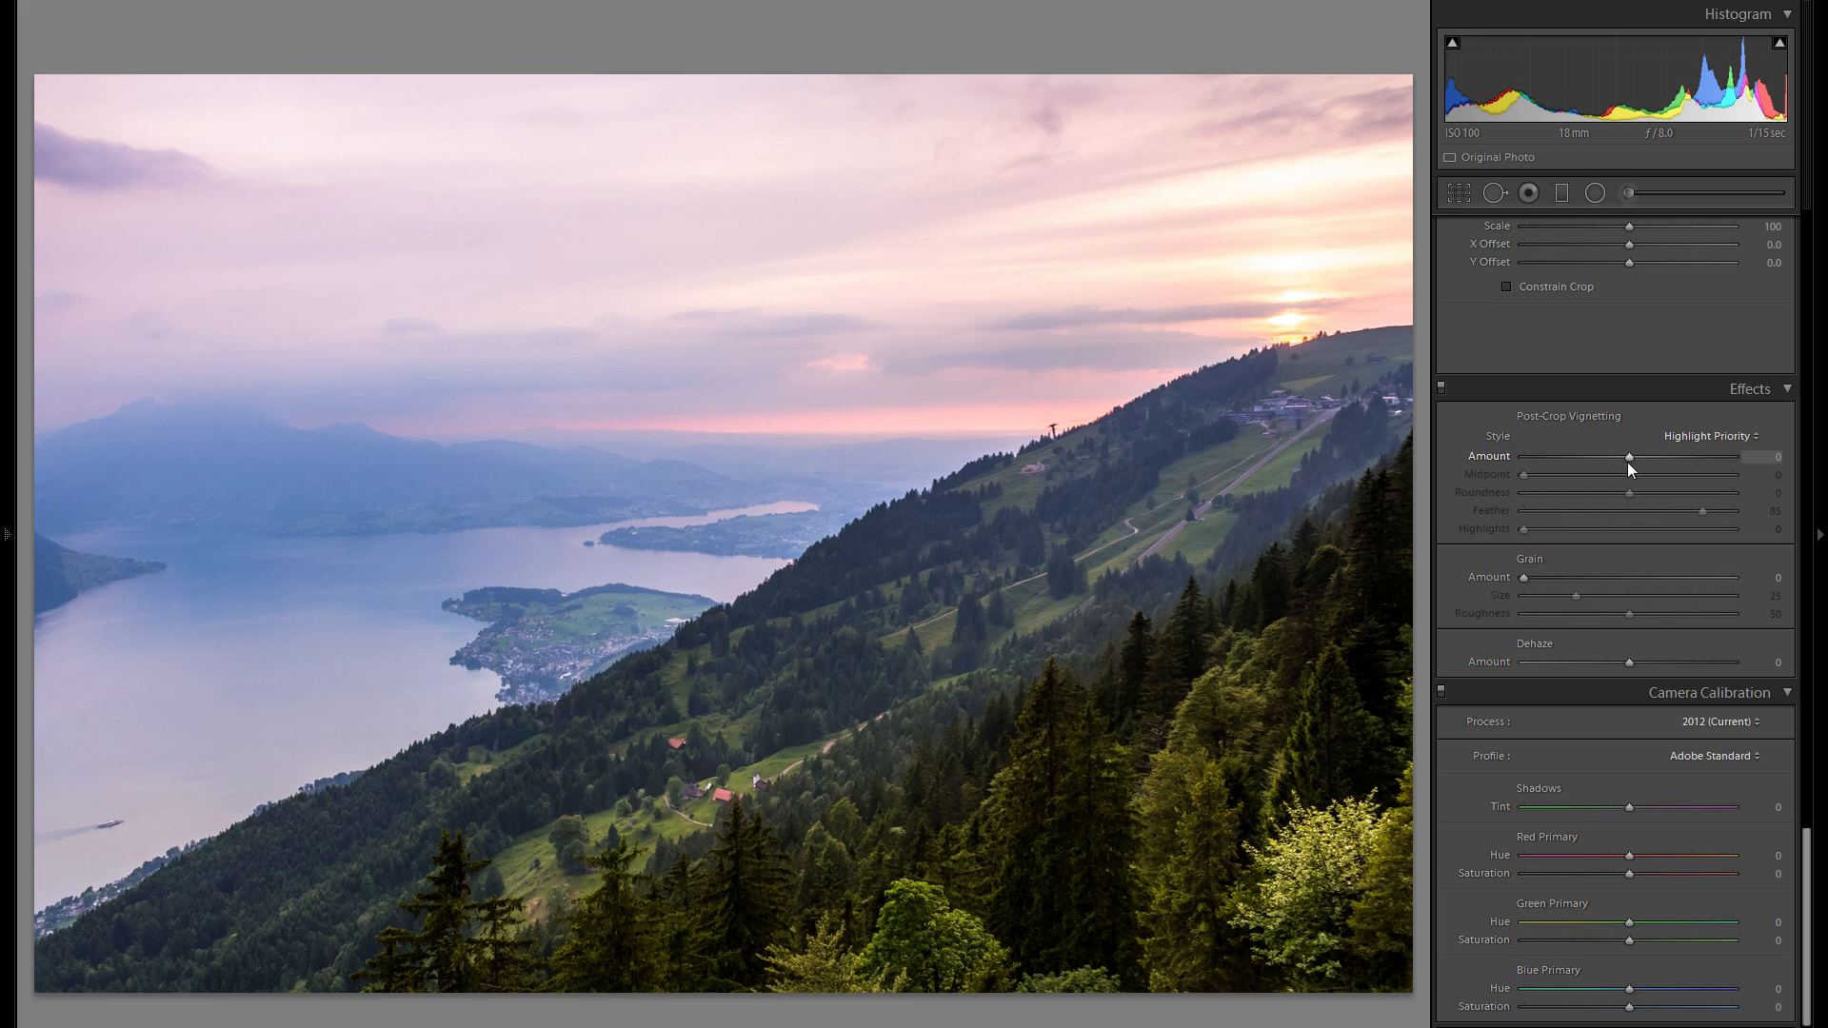
left_click_drag(1629, 458, 1616, 457)
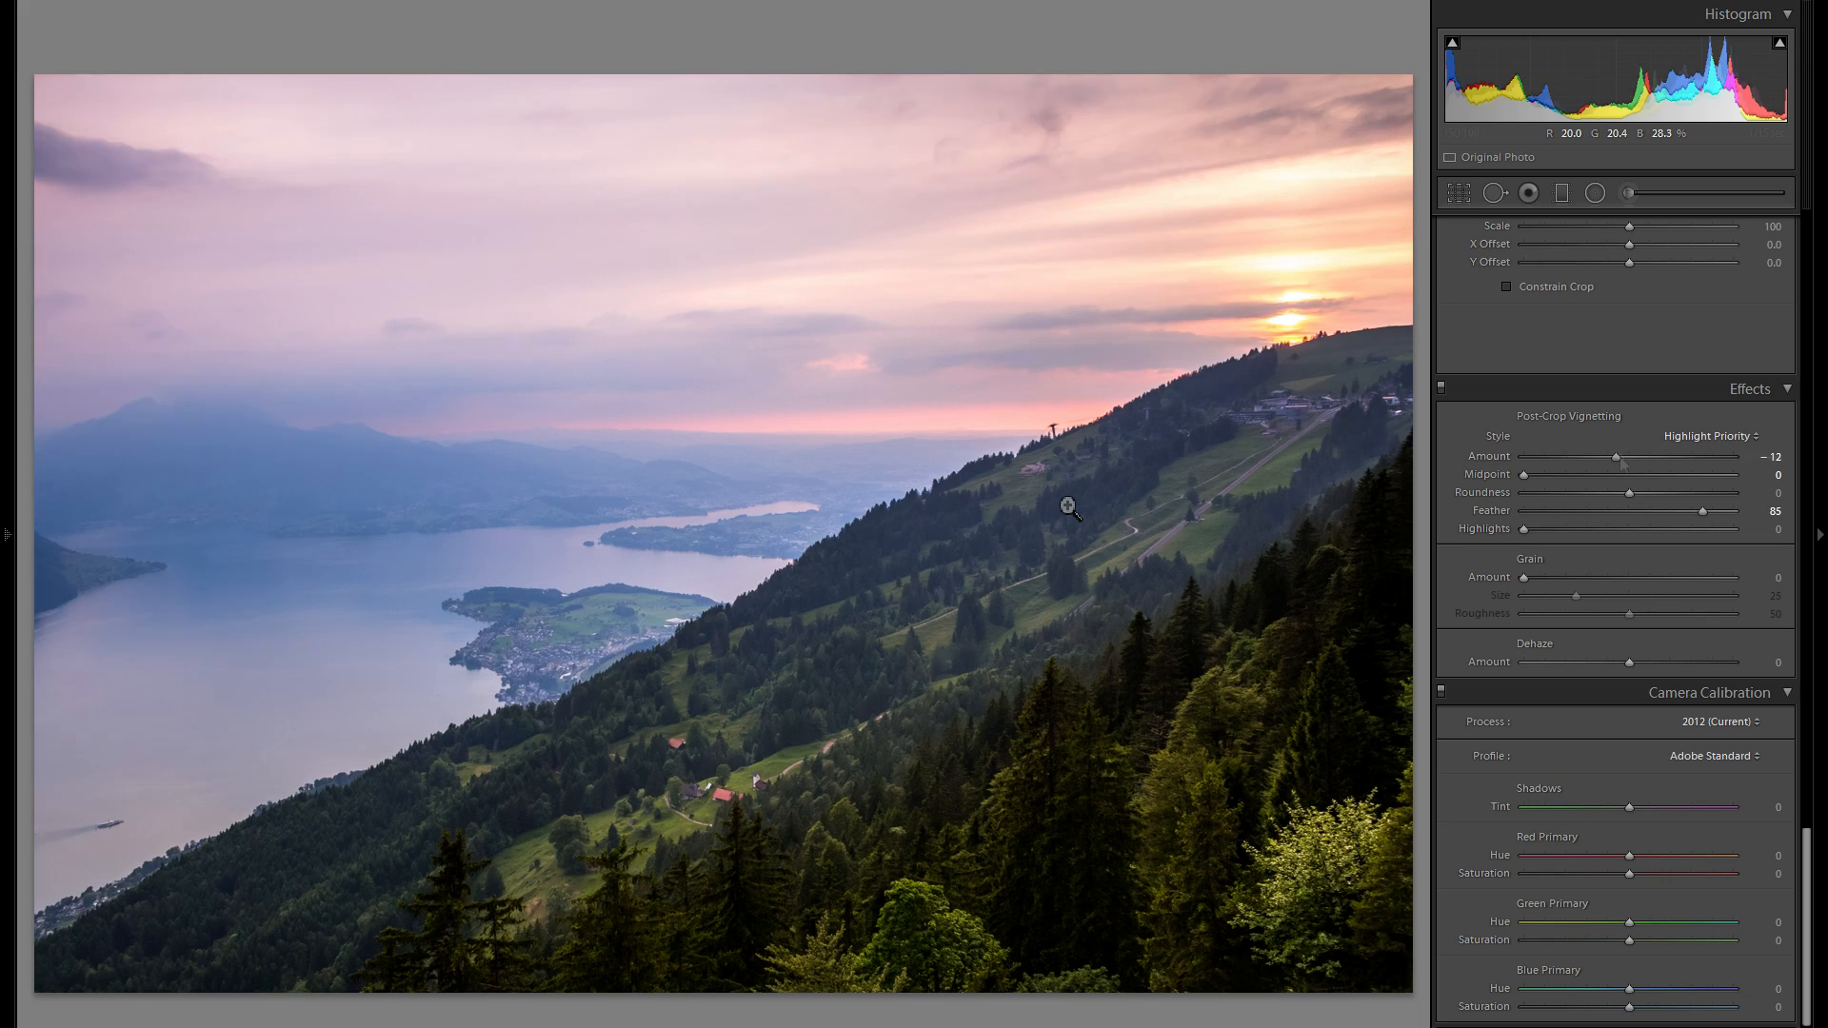
left_click_drag(1618, 455, 1622, 459)
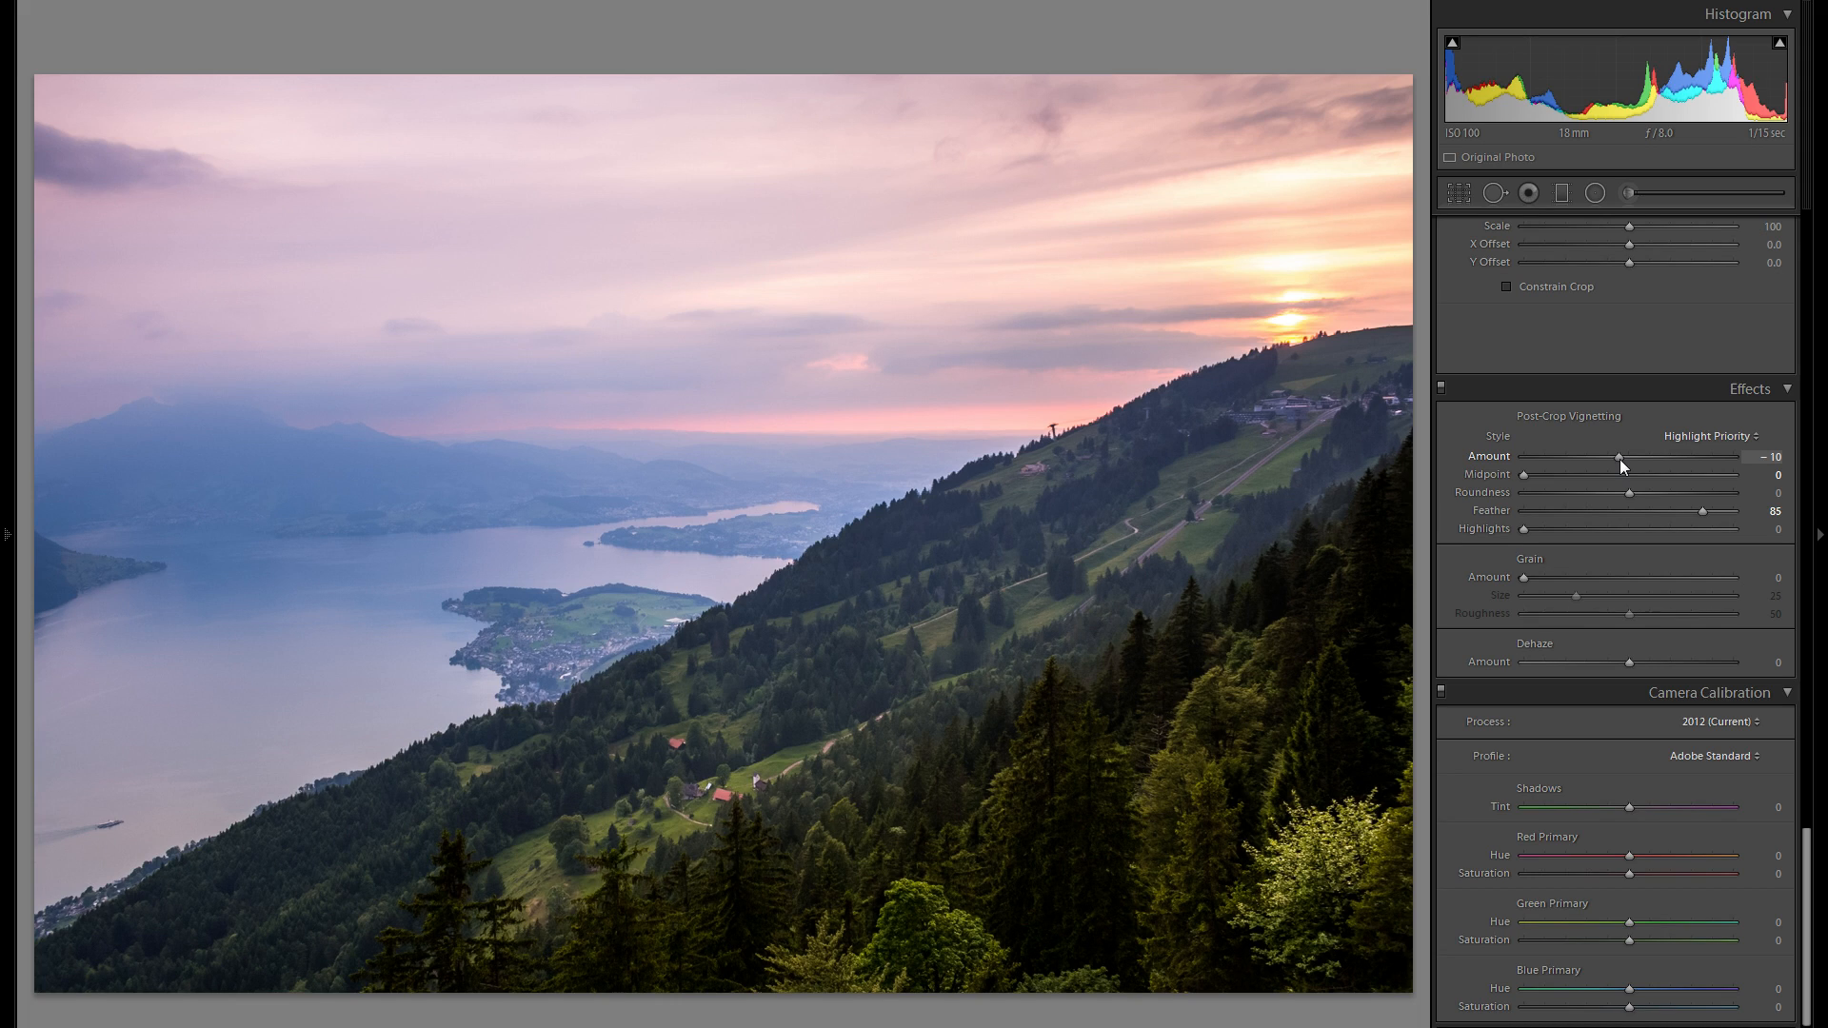
left_click_drag(1619, 459, 1572, 454)
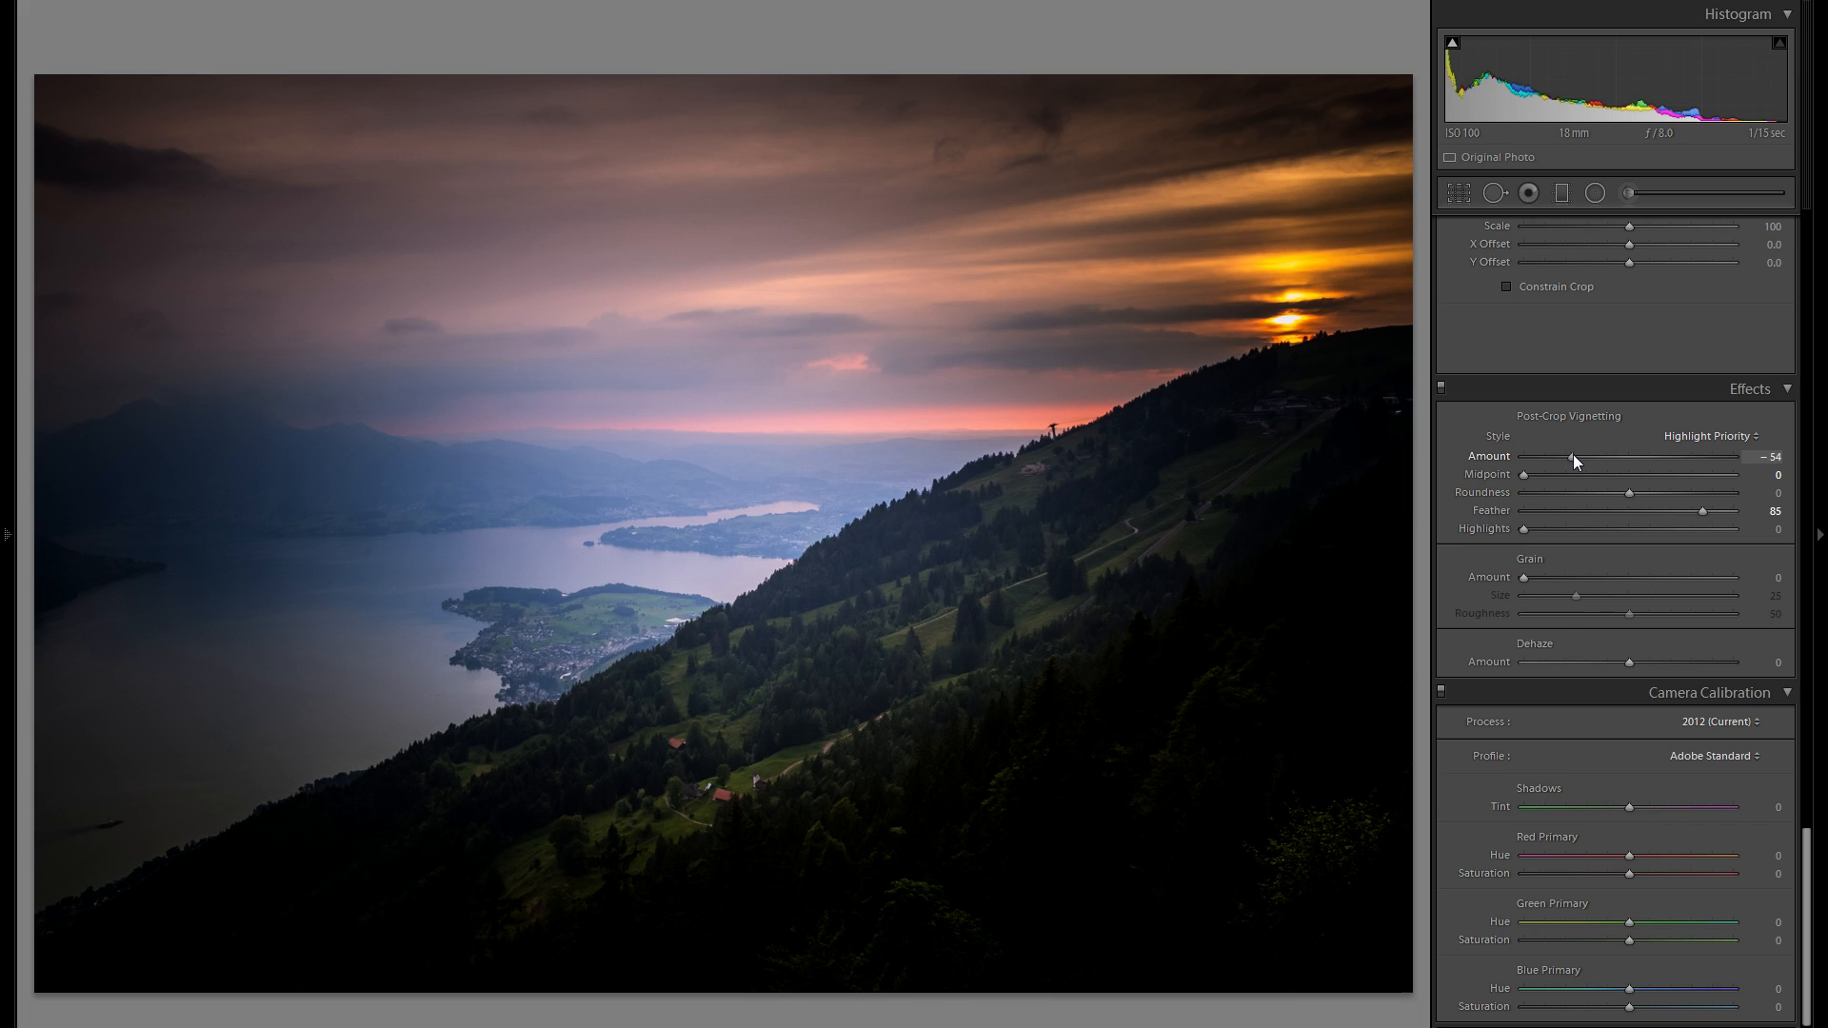
left_click_drag(1603, 458, 1618, 459)
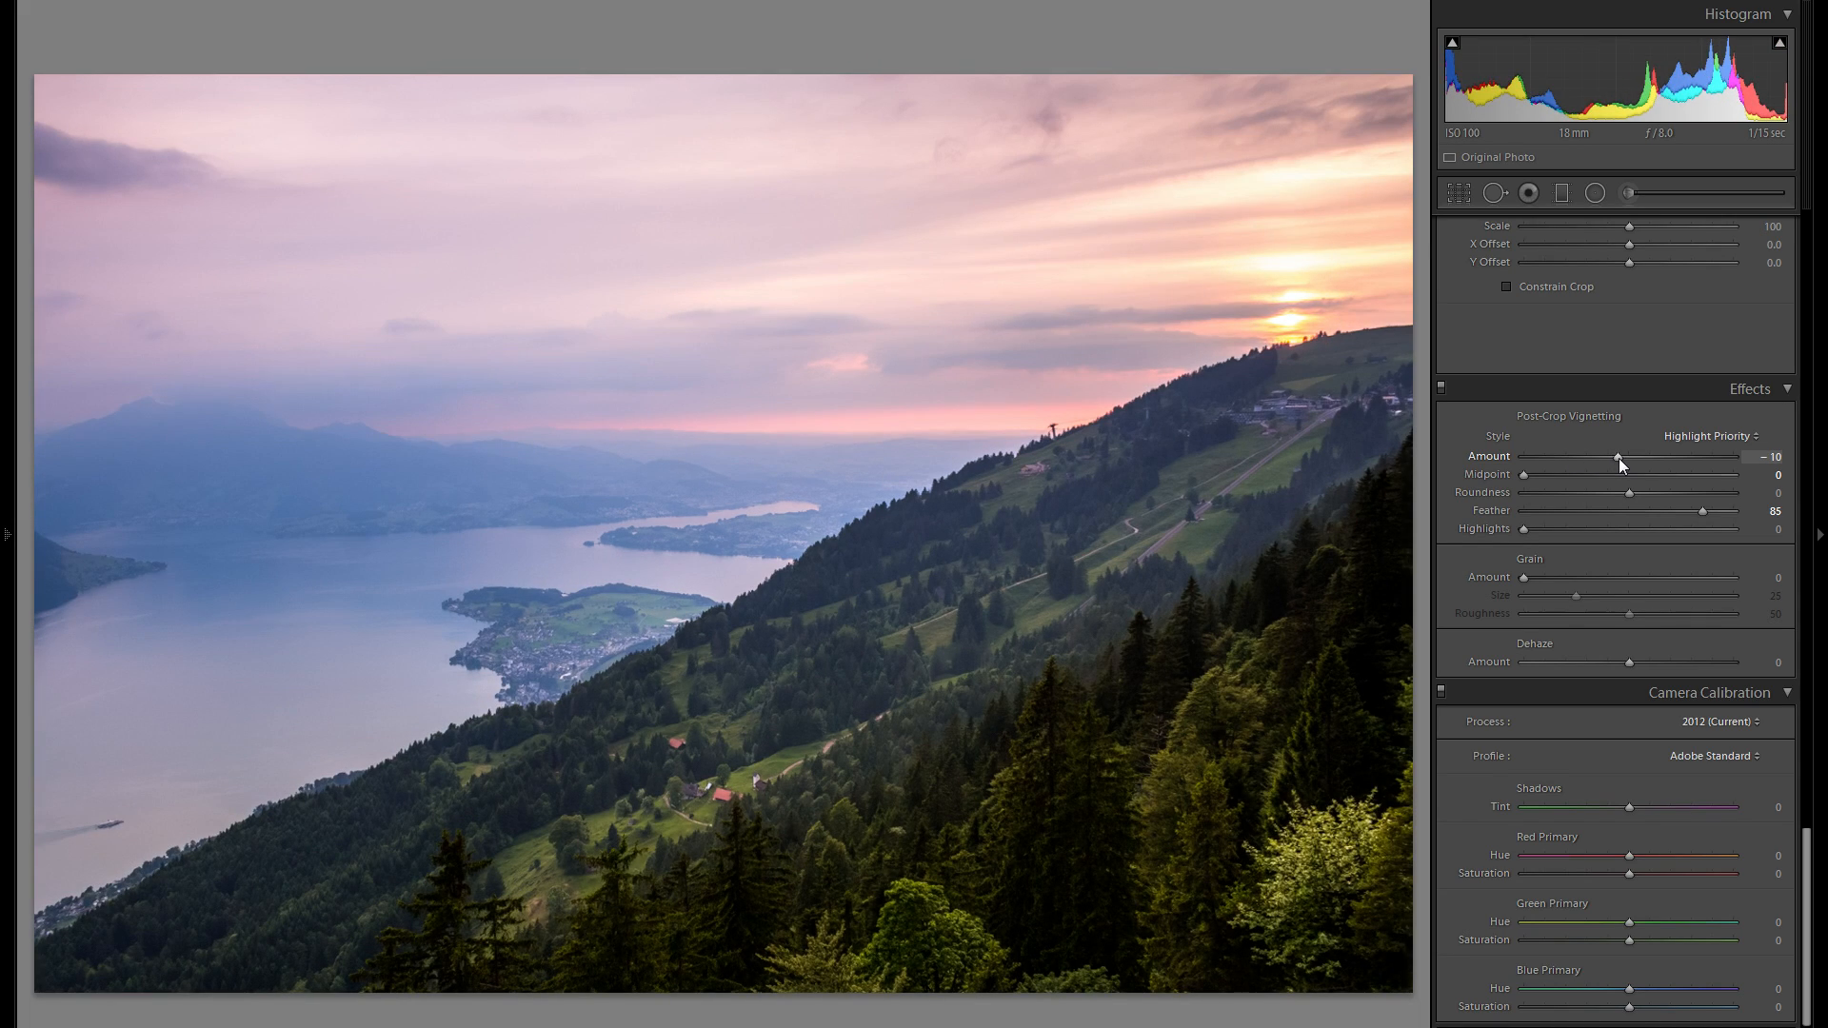
- Compare the photo with and without the Effects adjustments
left_click(1441, 386)
left_click(1441, 387)
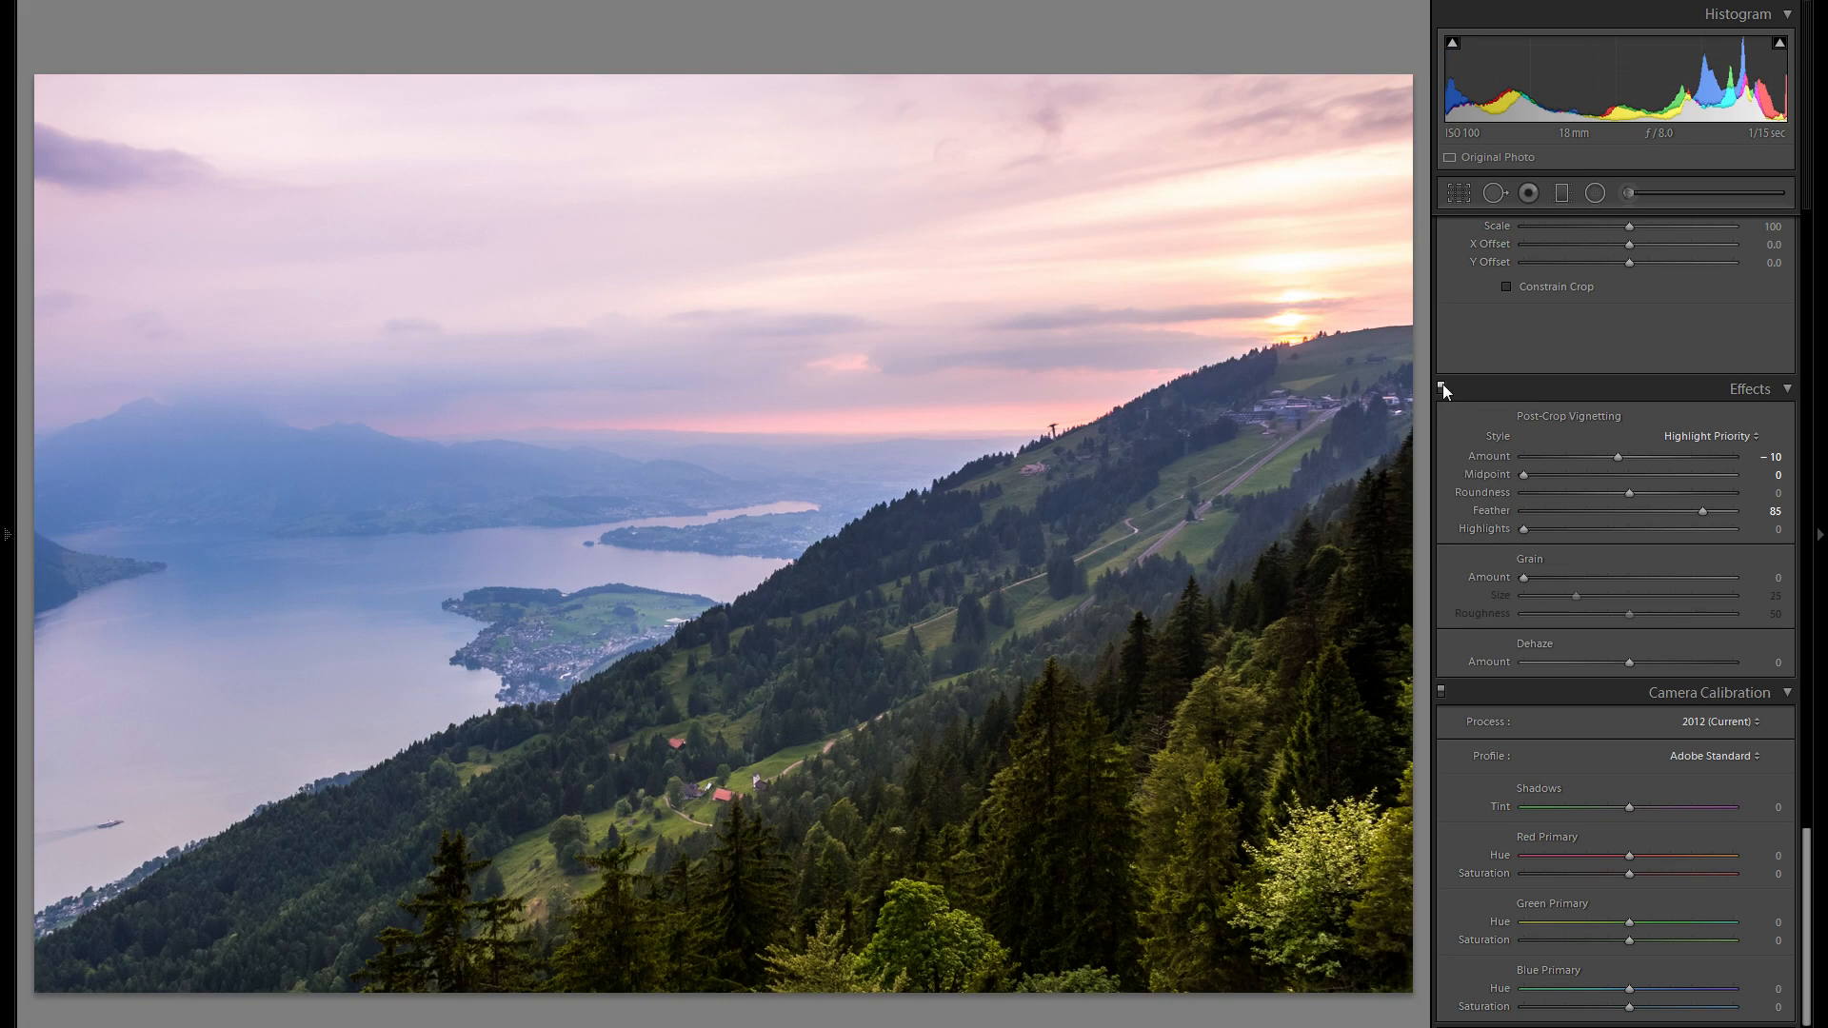
left_click(1441, 387)
left_click(1441, 386)
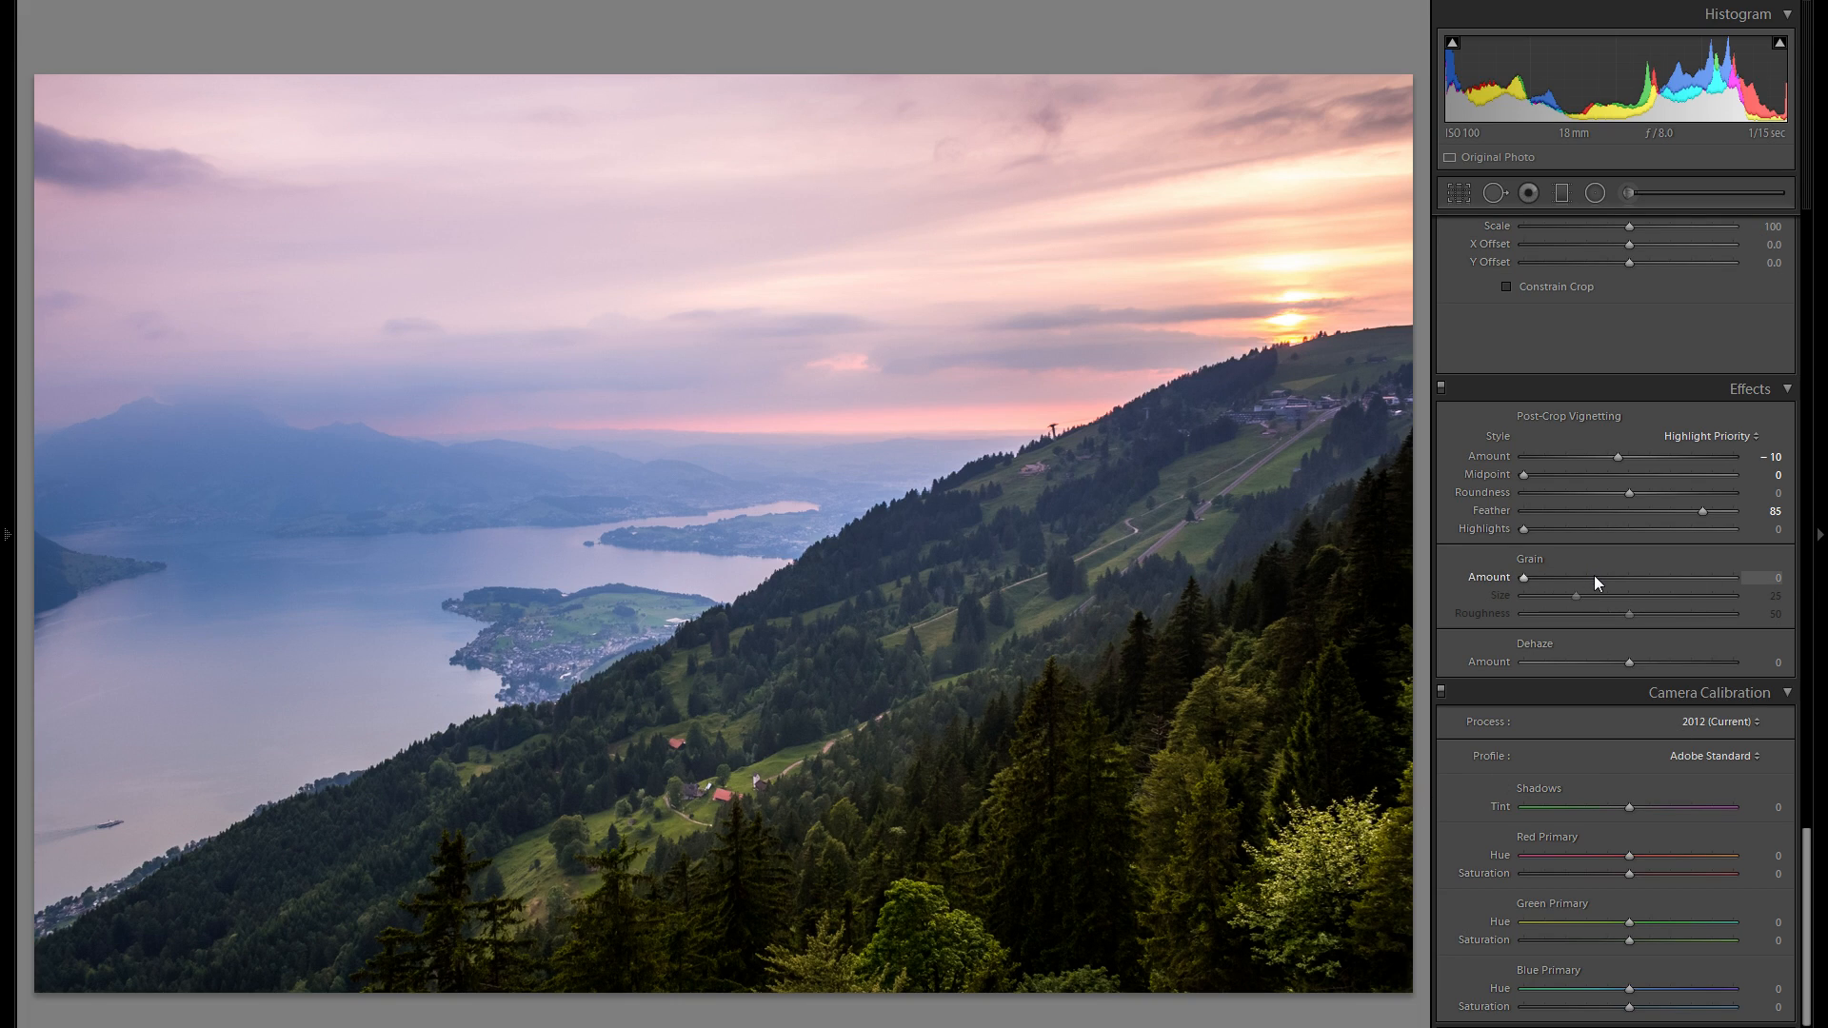
- Try out the Grain Amount and a Dehaze Amount of -8, then return both to 0
left_click_drag(1588, 583, 1799, 574)
double_click(1489, 577)
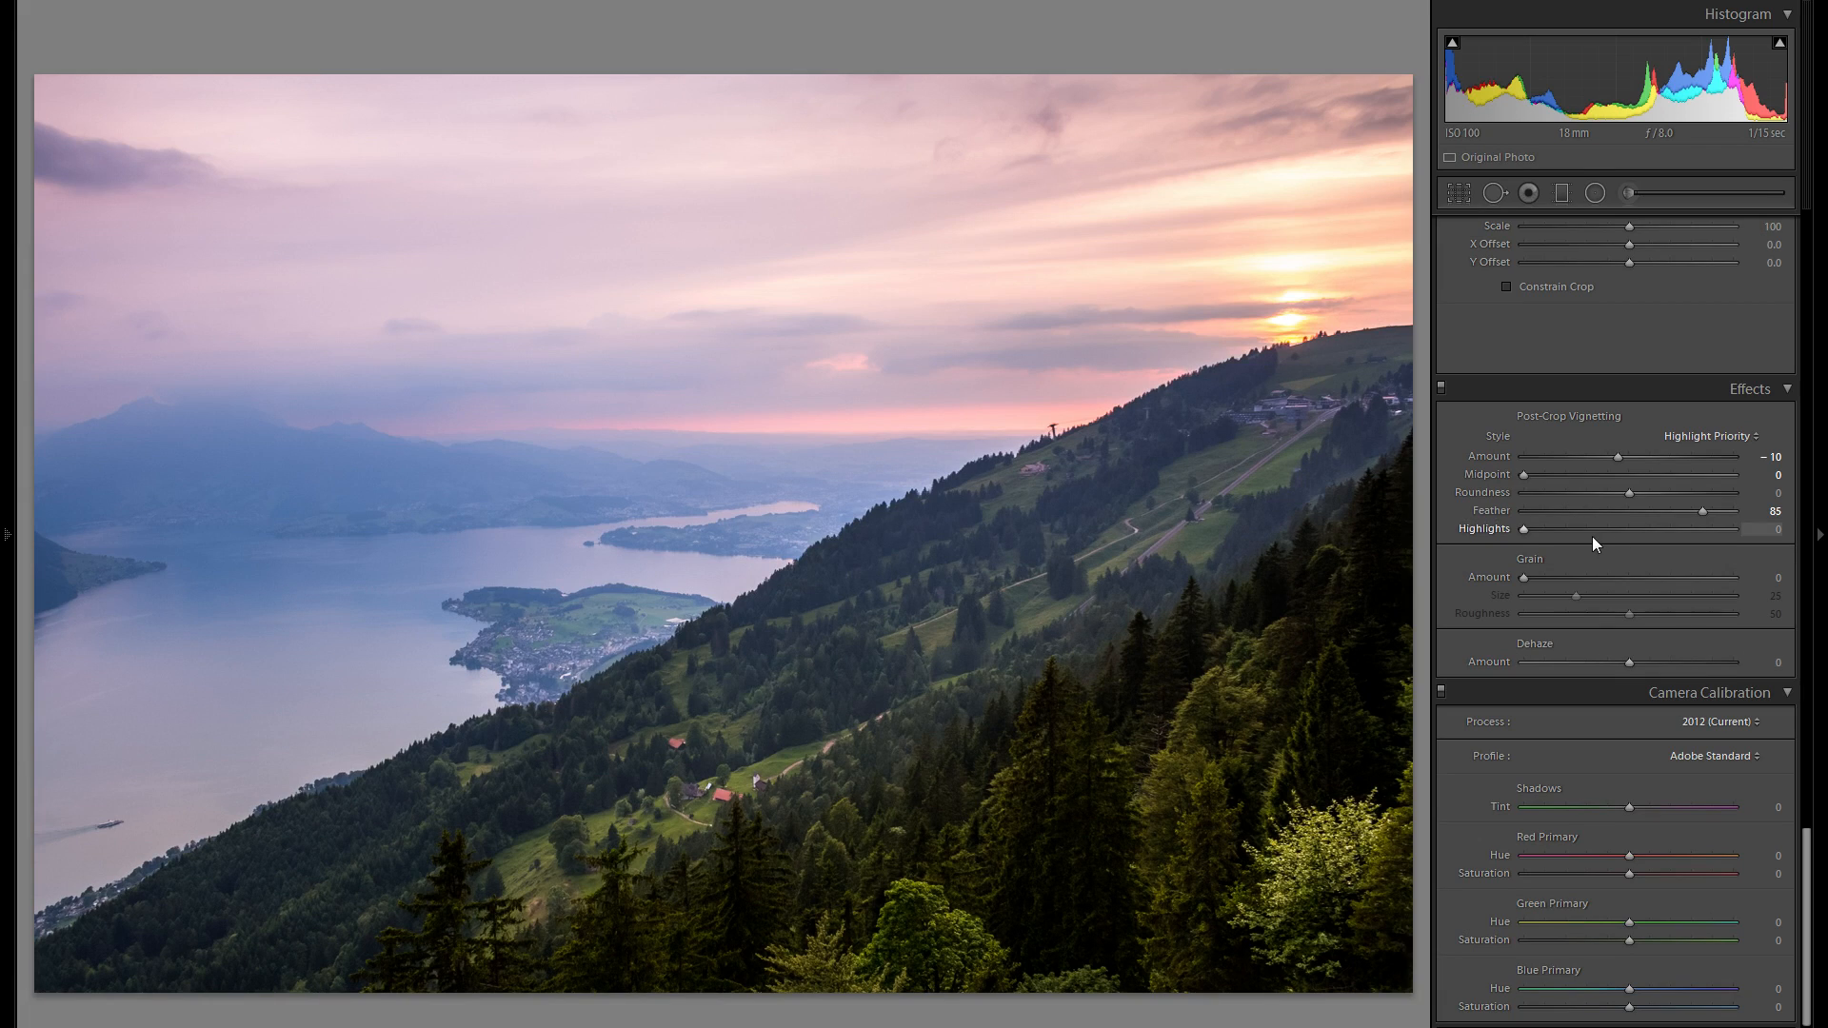
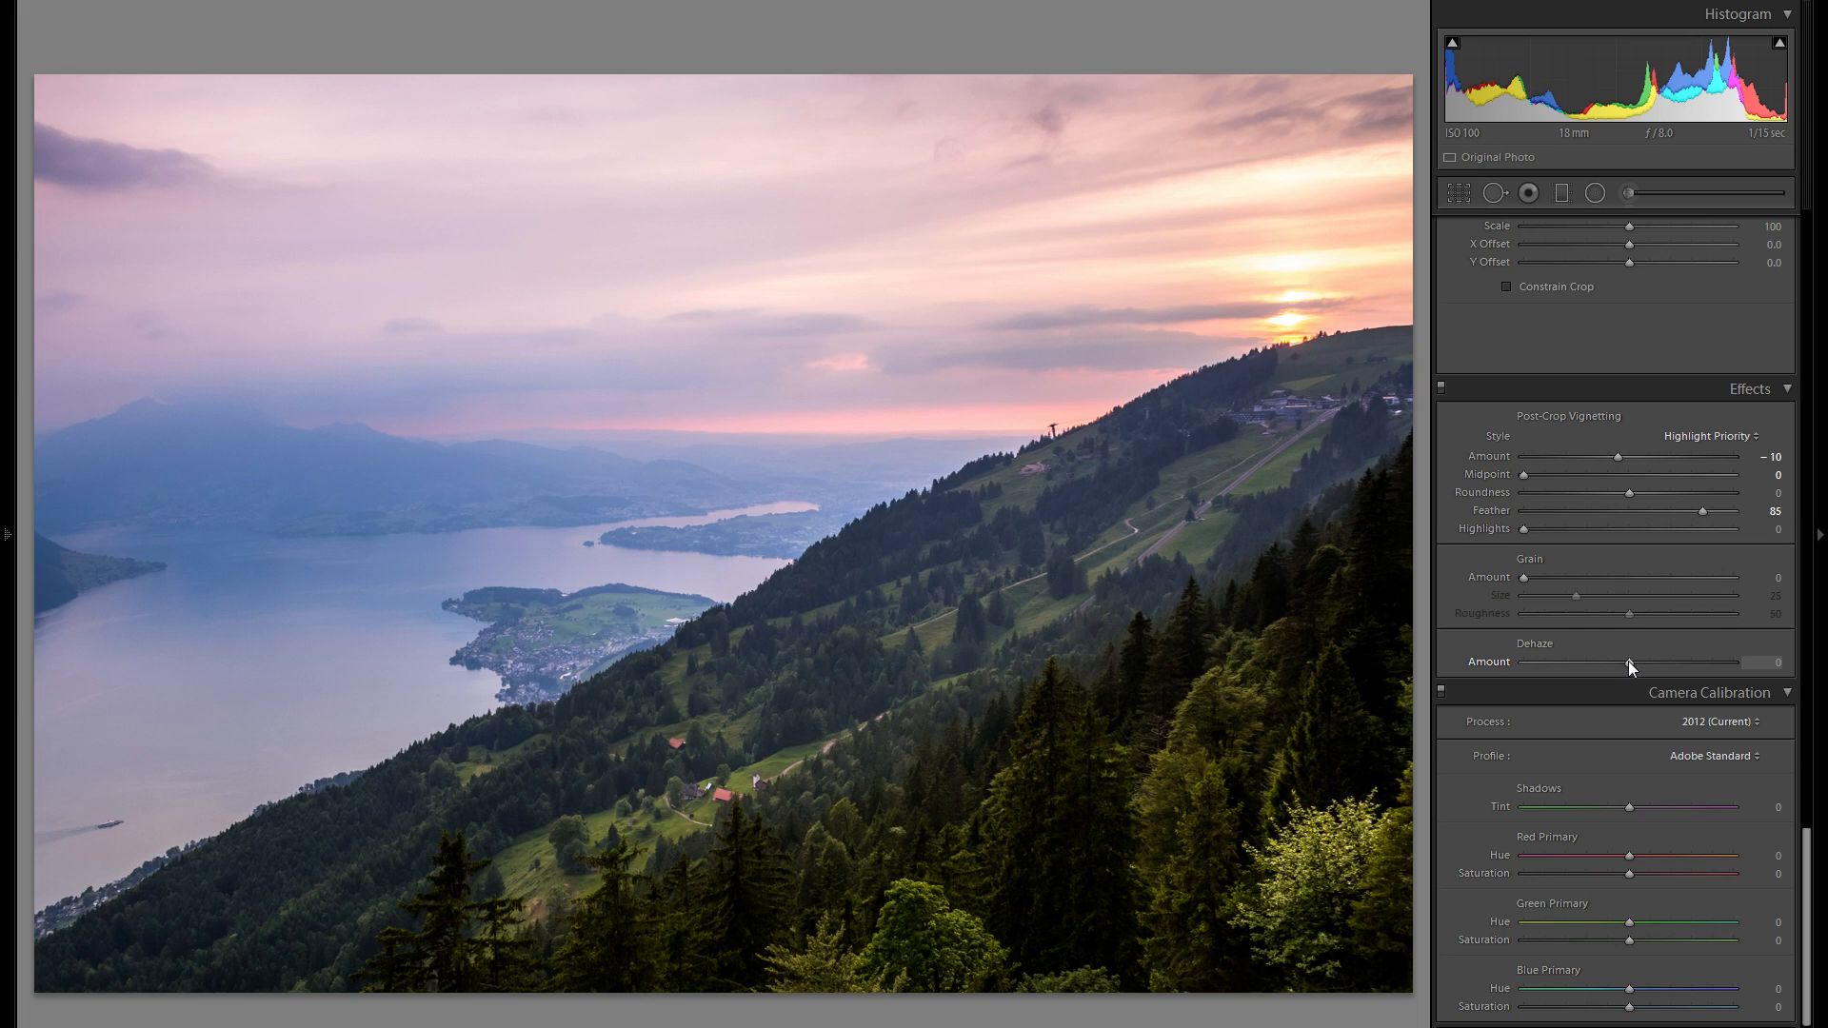
left_click_drag(1627, 671, 1619, 665)
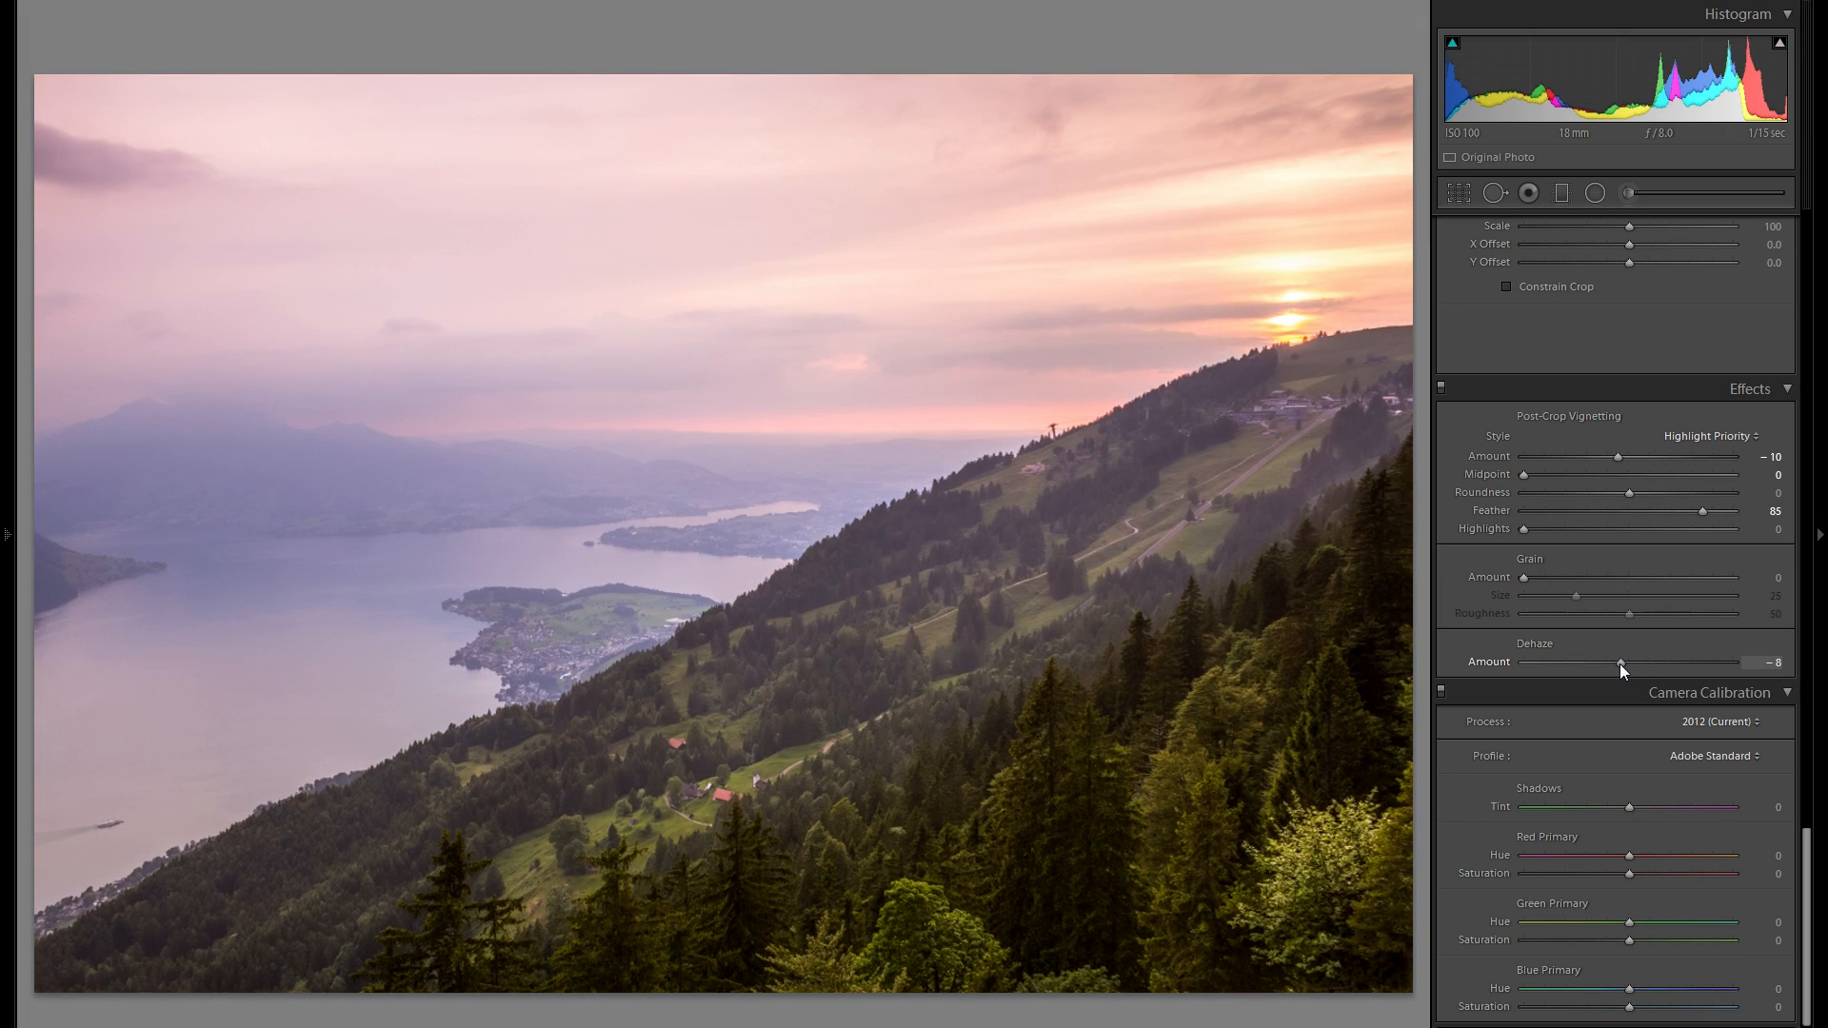
left_click_drag(1618, 665, 1626, 663)
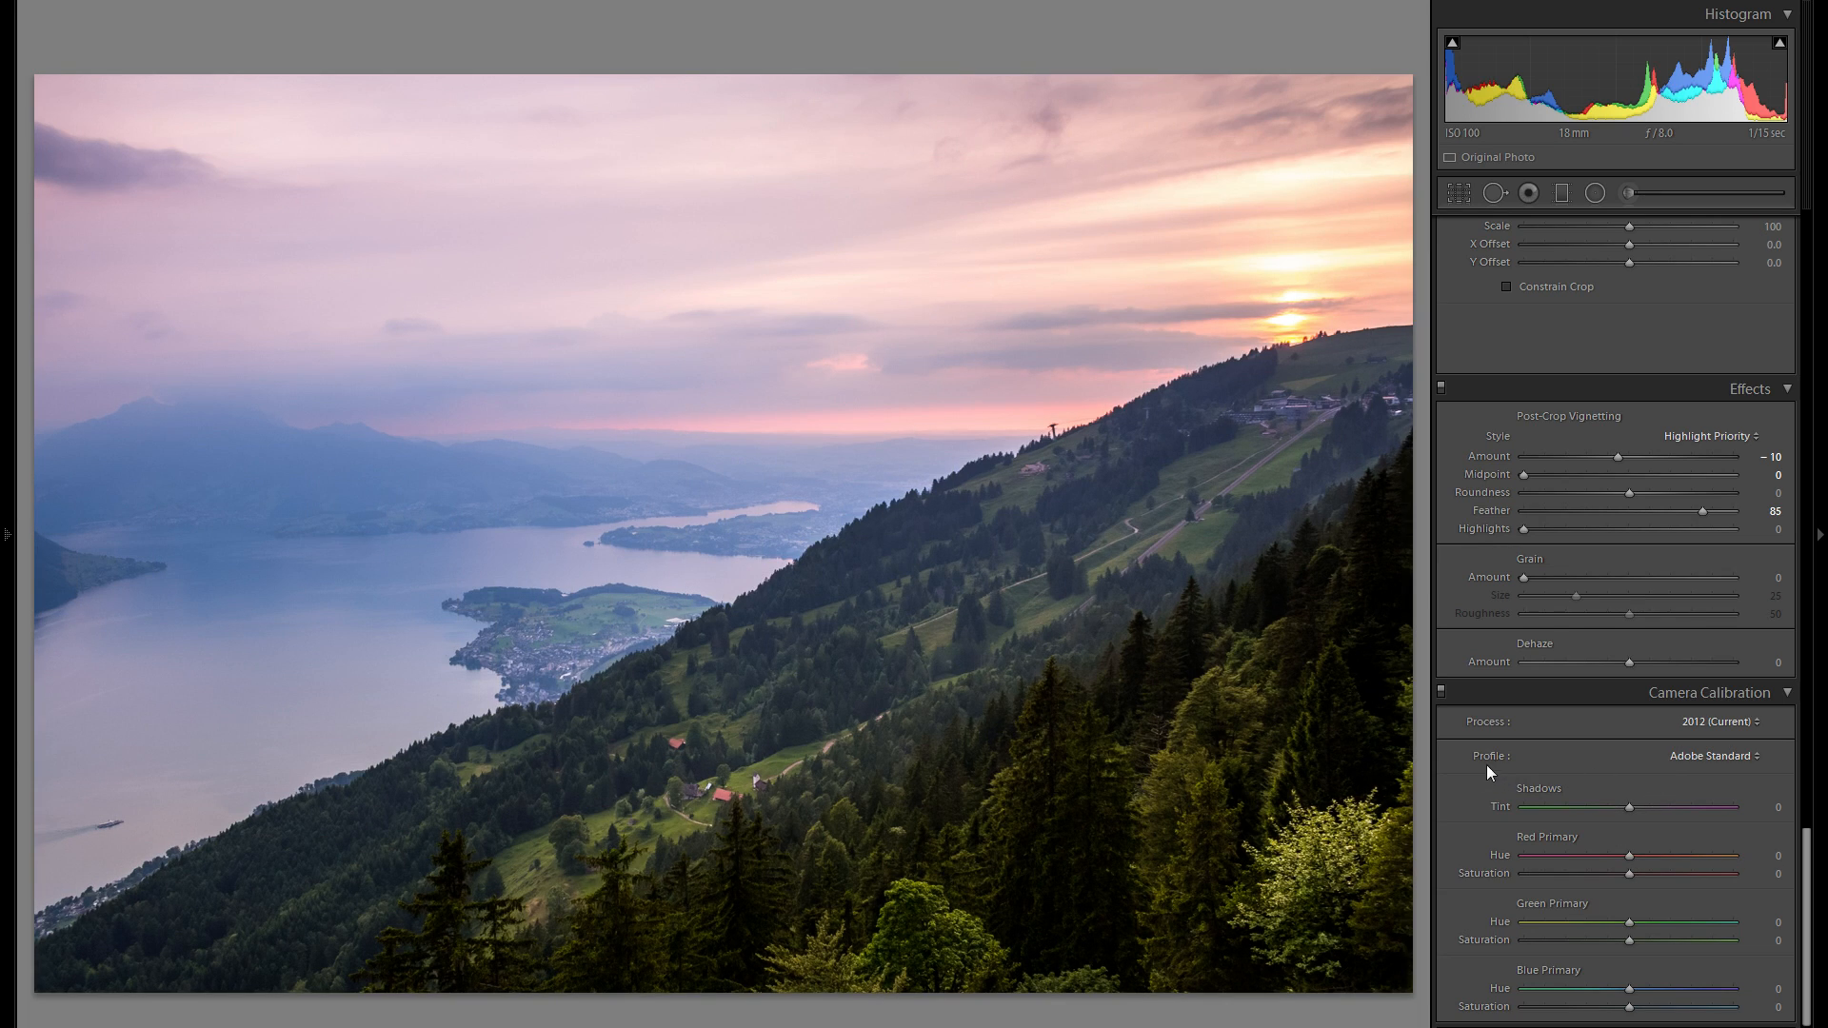
- Try the Camera Faithful, Landscape, Neutral, Portrait and Standard calibration profiles in turn, then return to Adobe Standard
left_click(1681, 759)
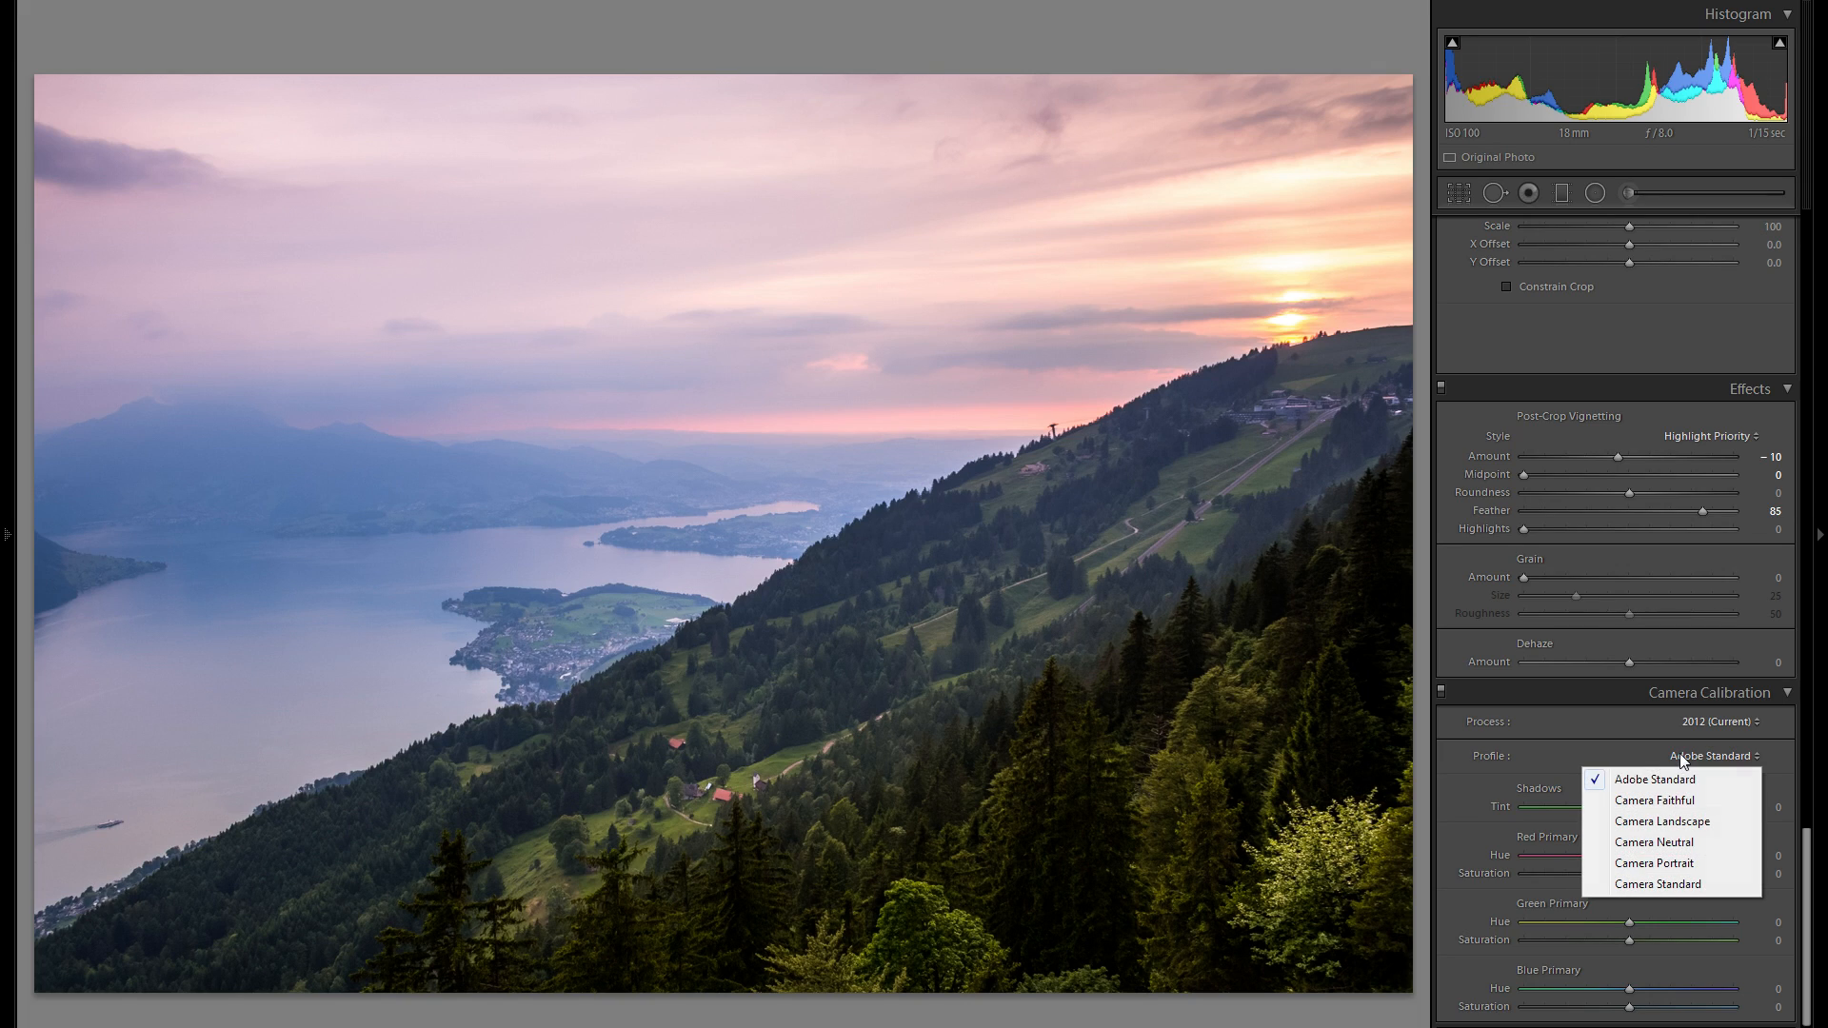
left_click(1705, 806)
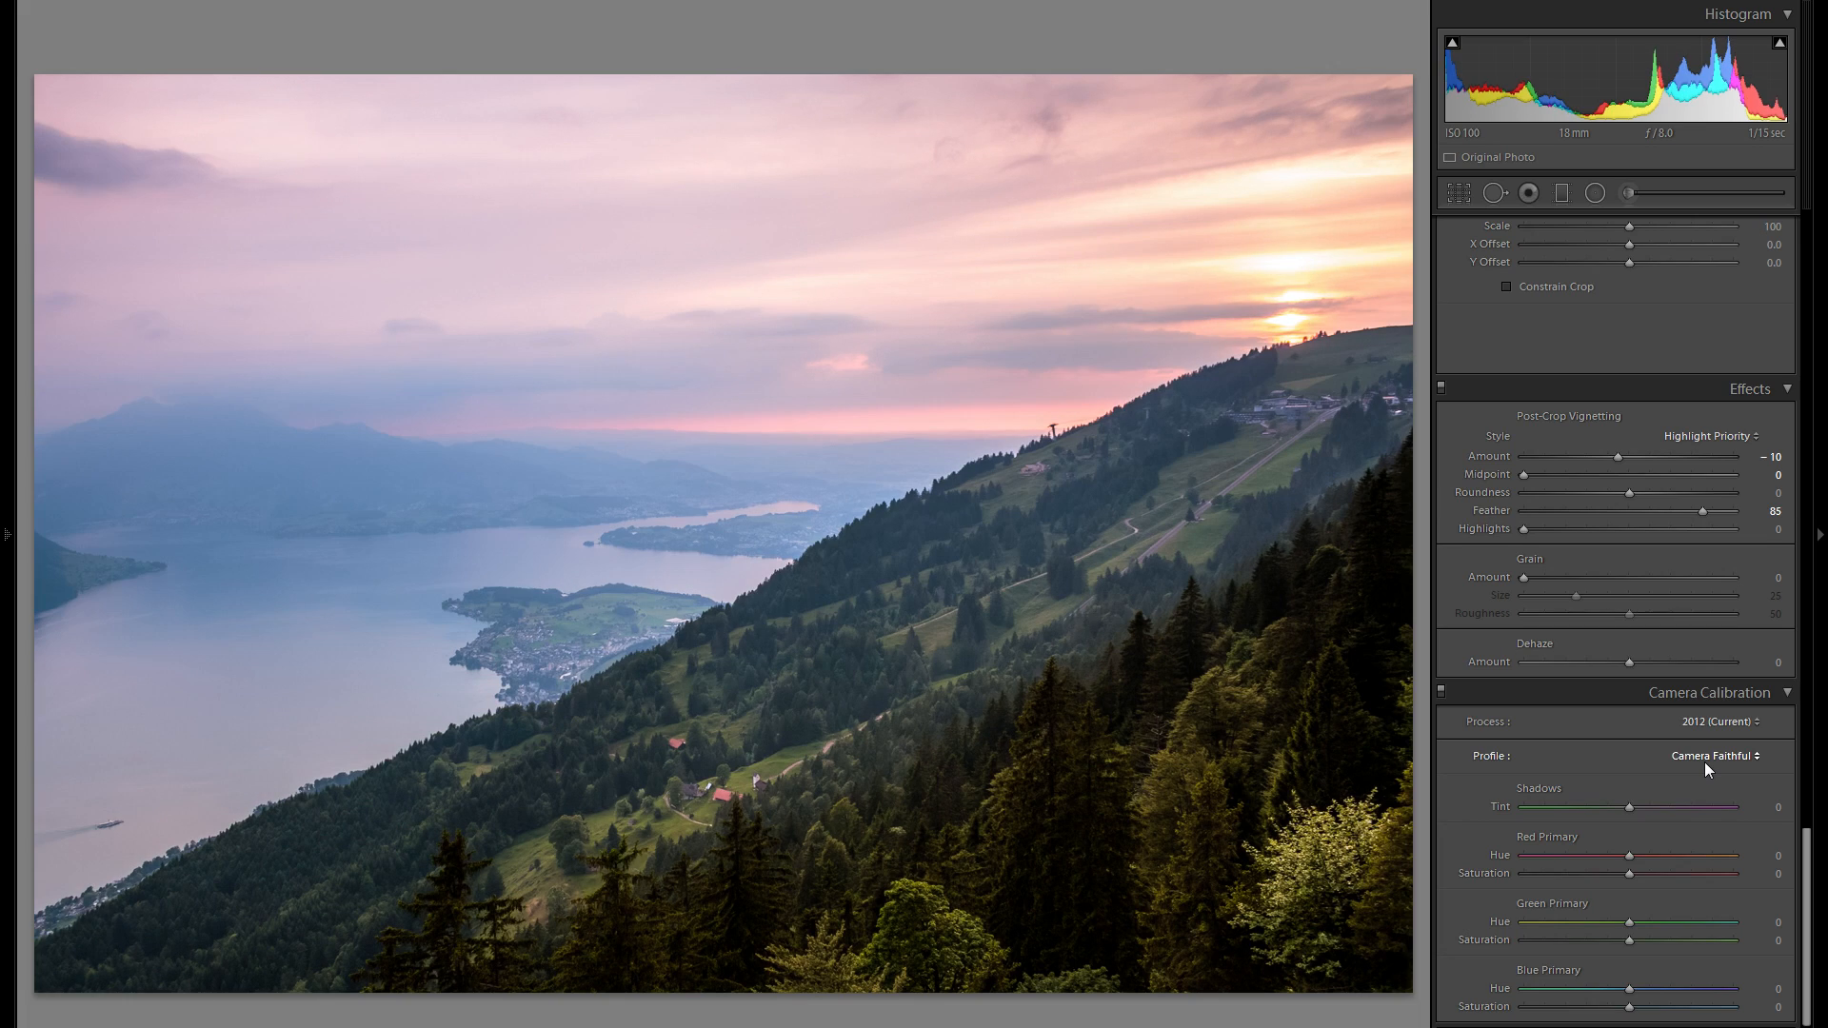
left_click(1704, 762)
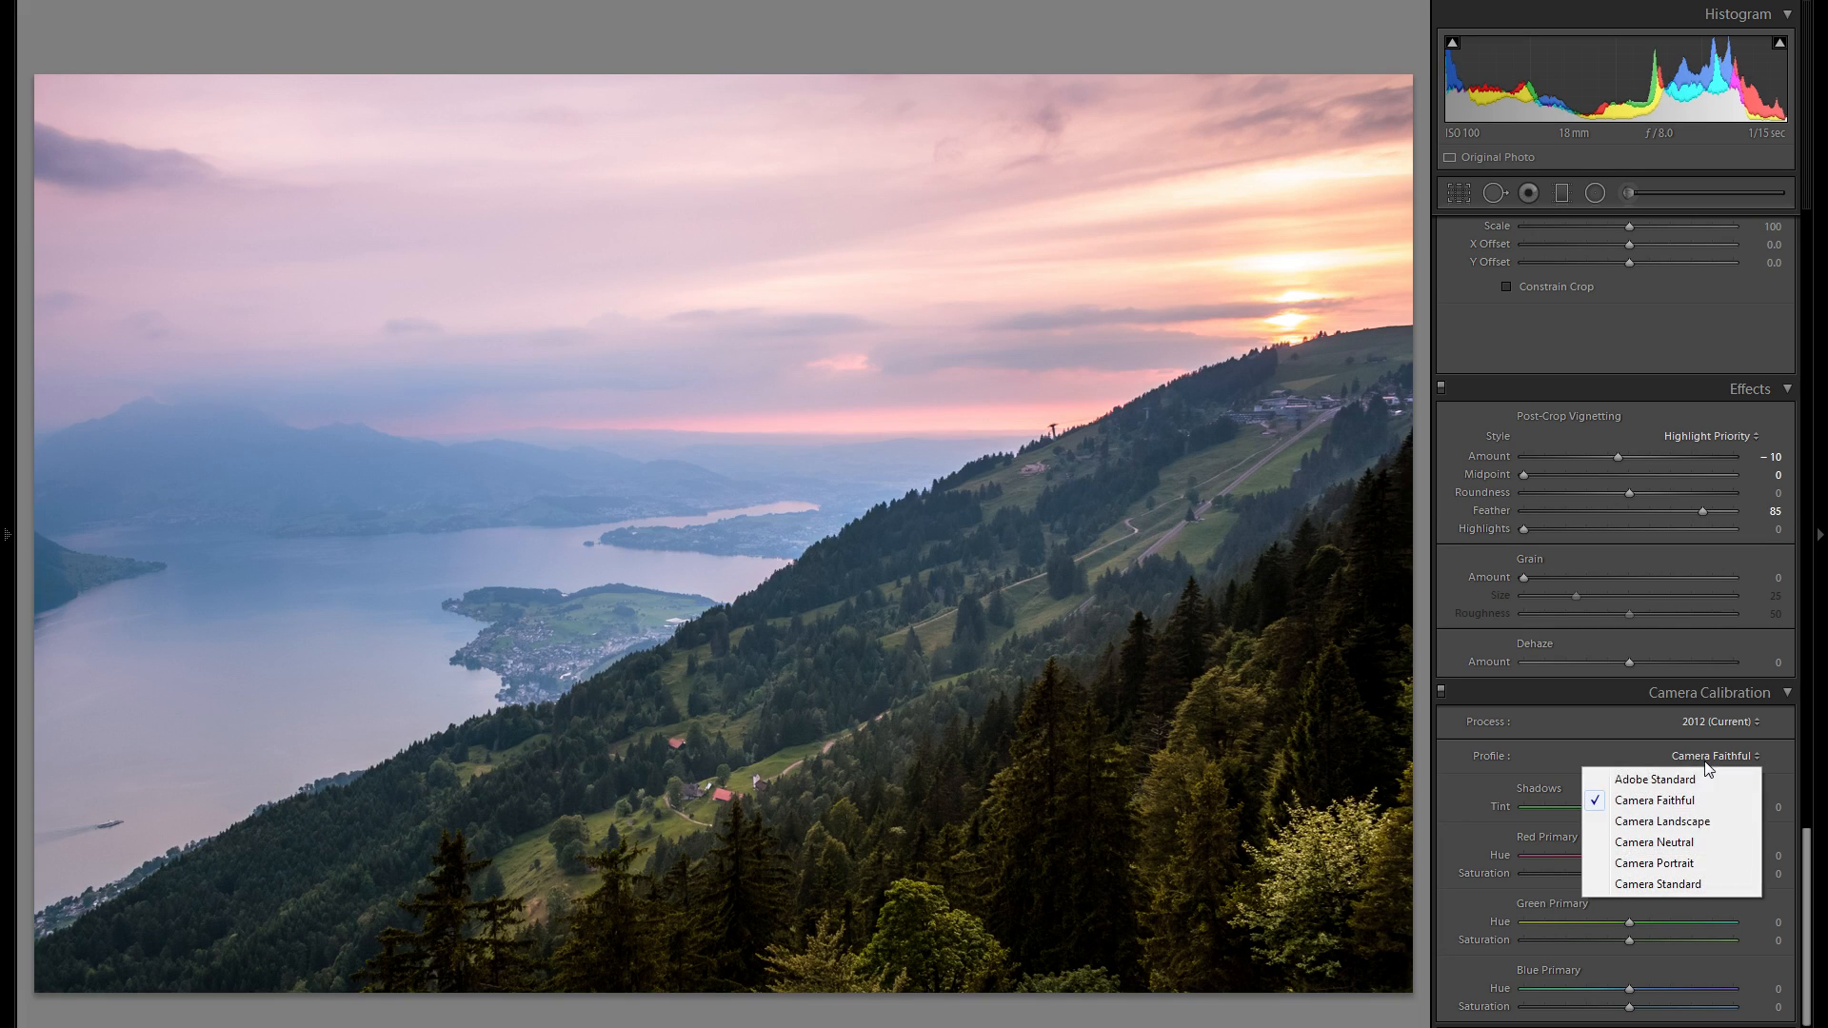
left_click(1699, 823)
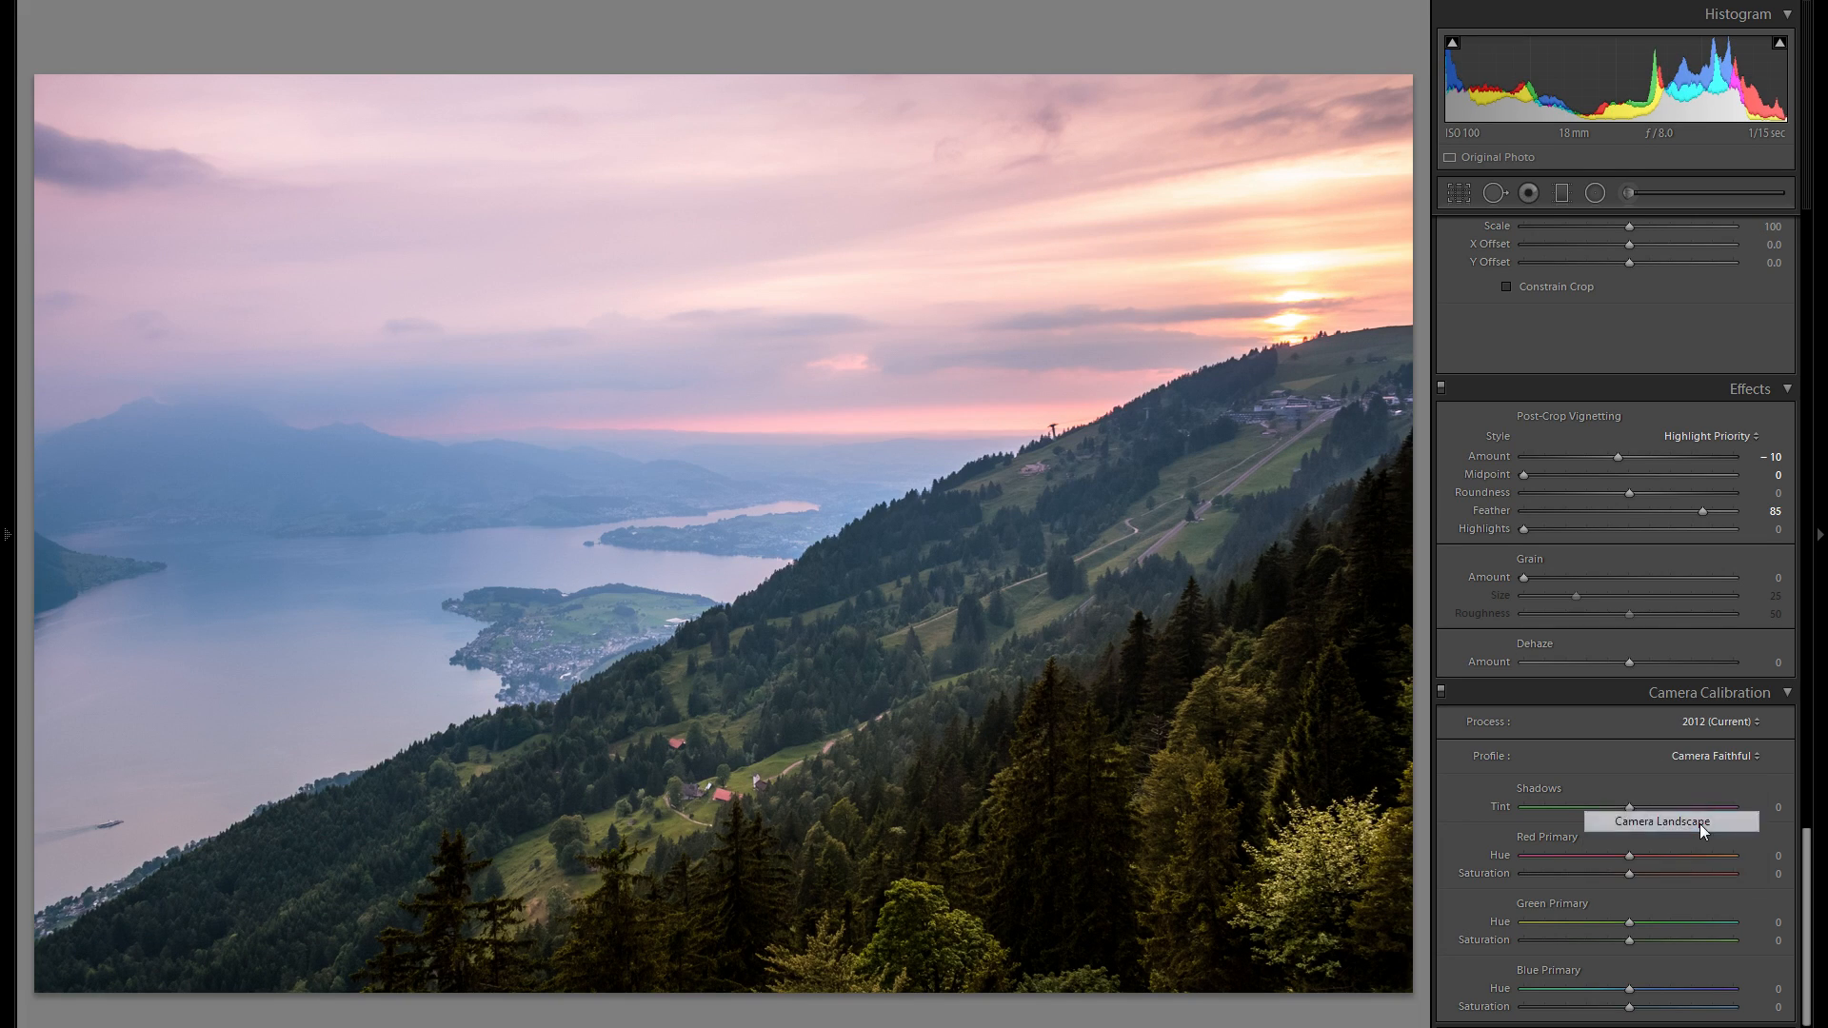
left_click(1683, 752)
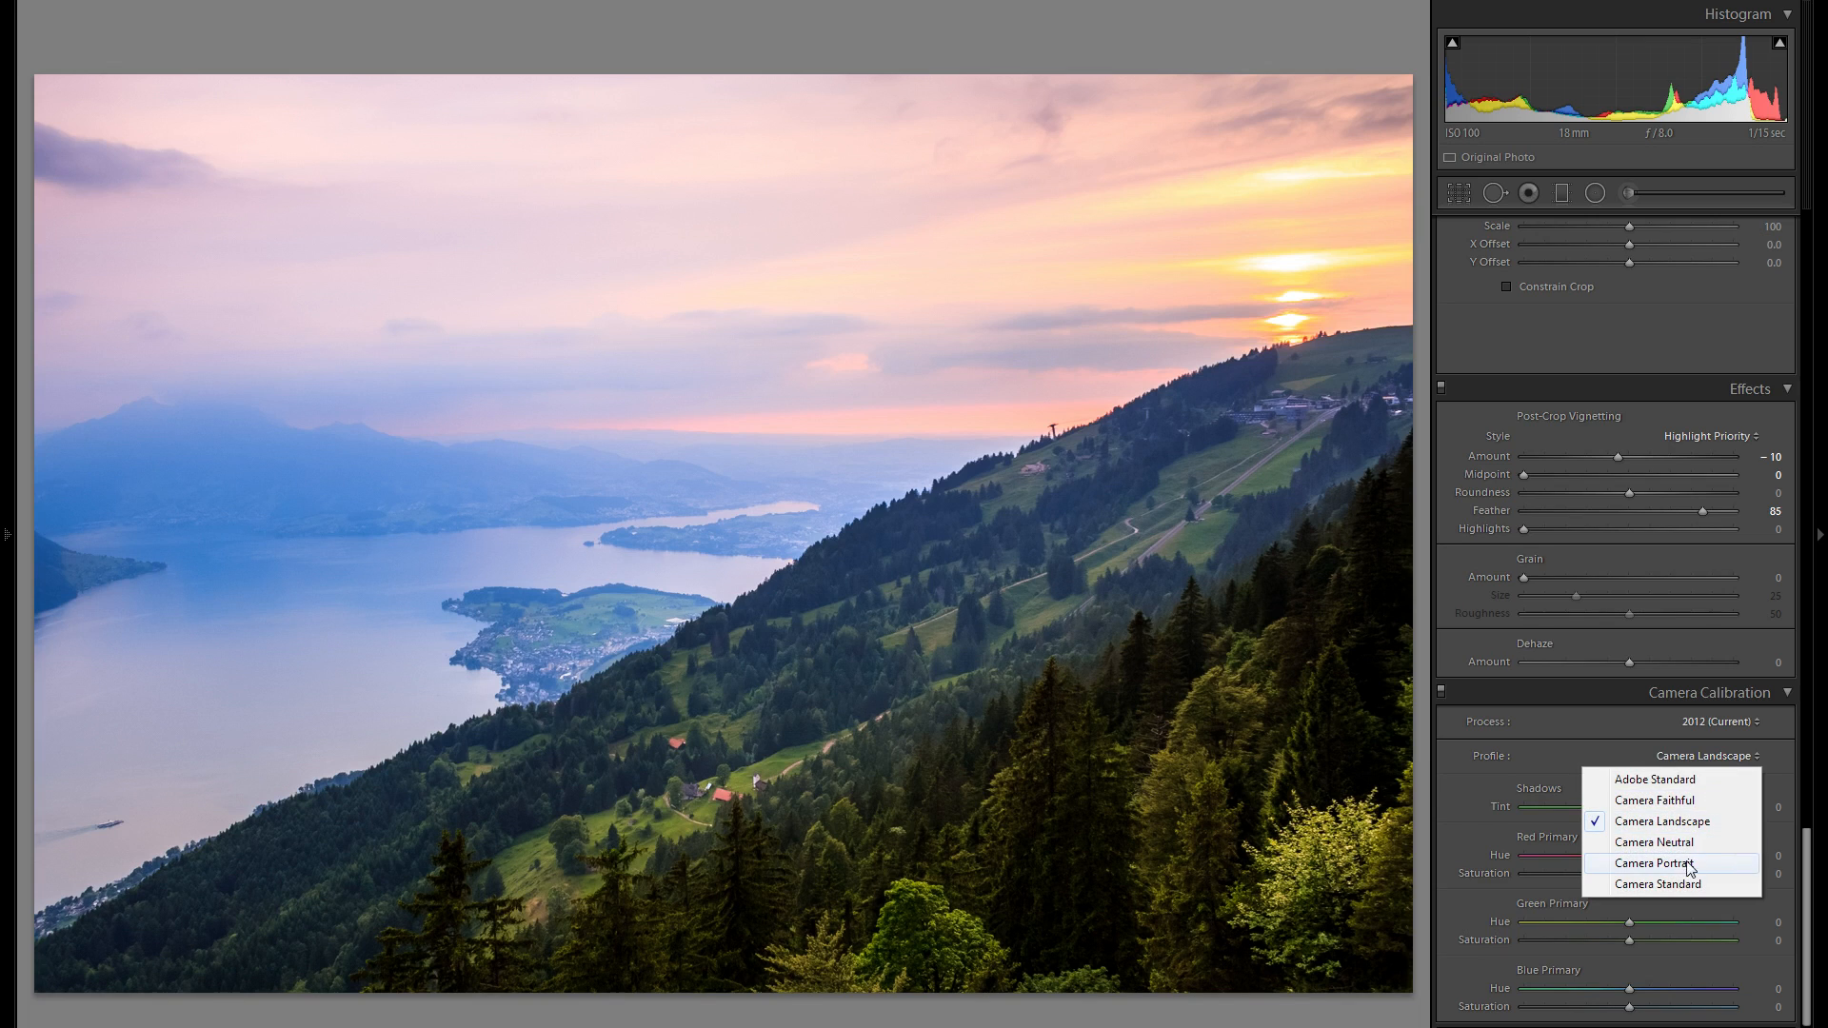
left_click(1685, 846)
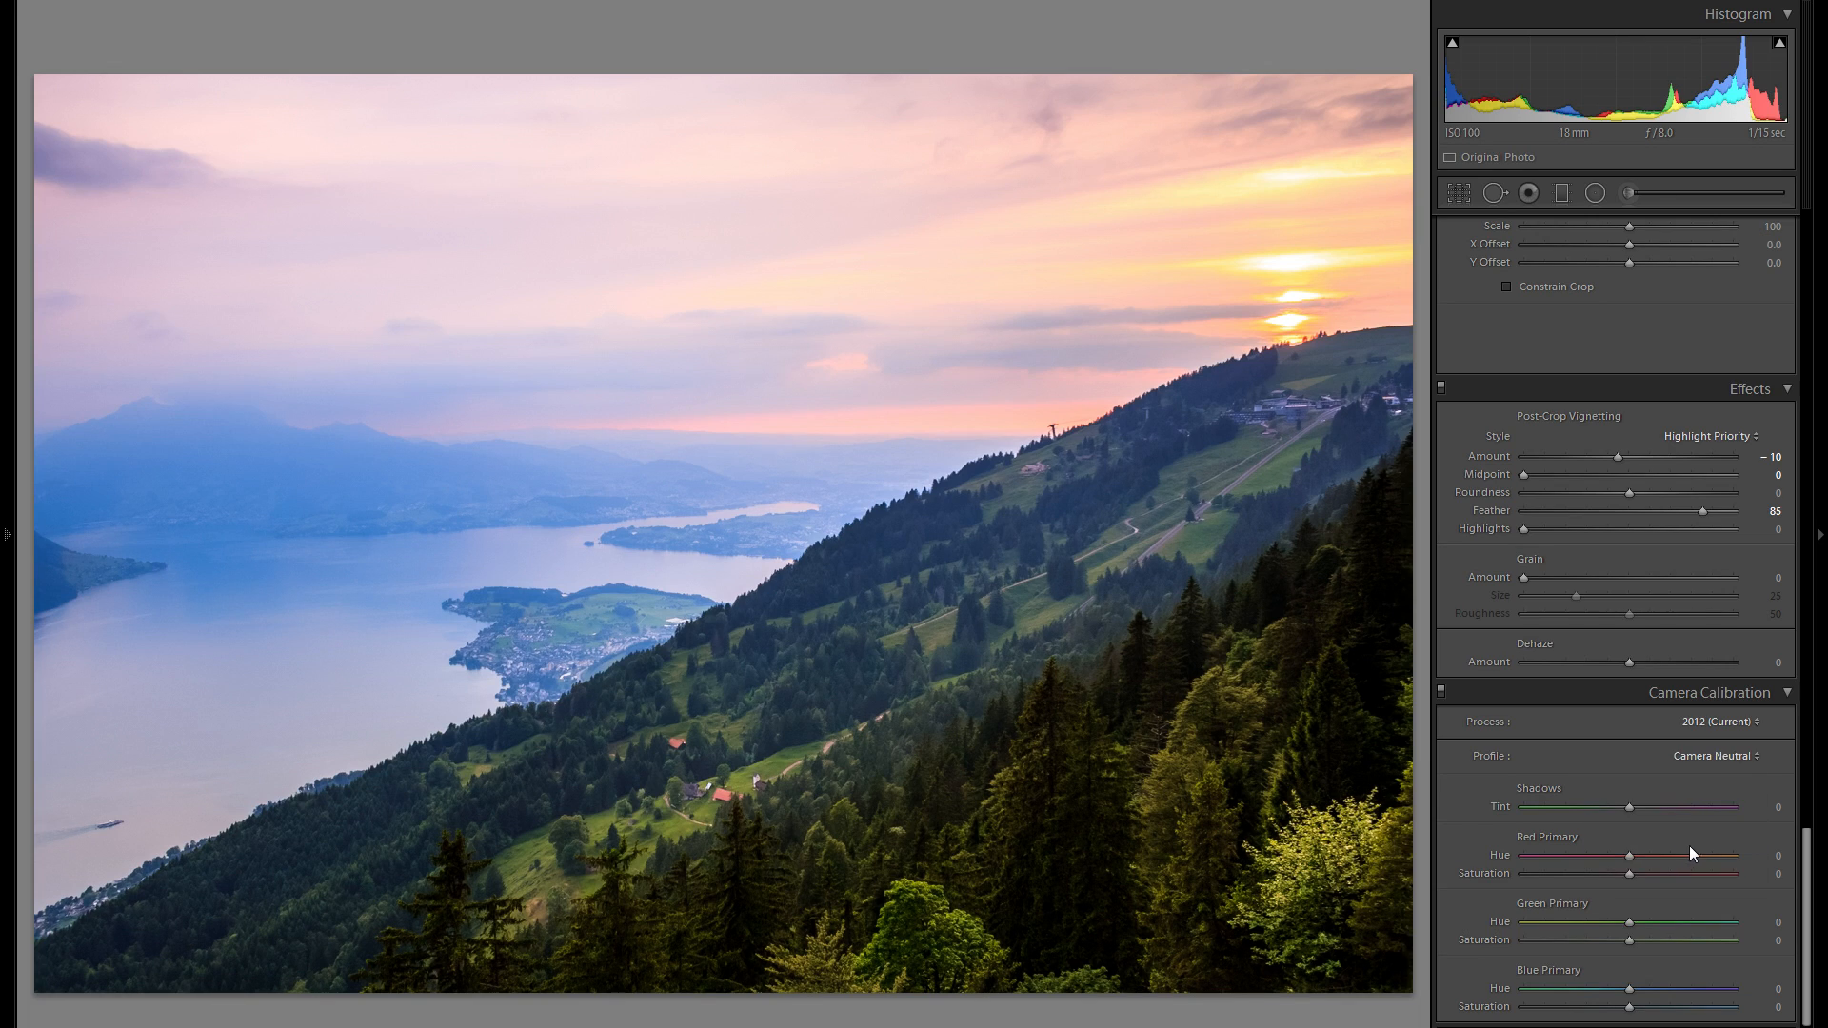
left_click(1680, 756)
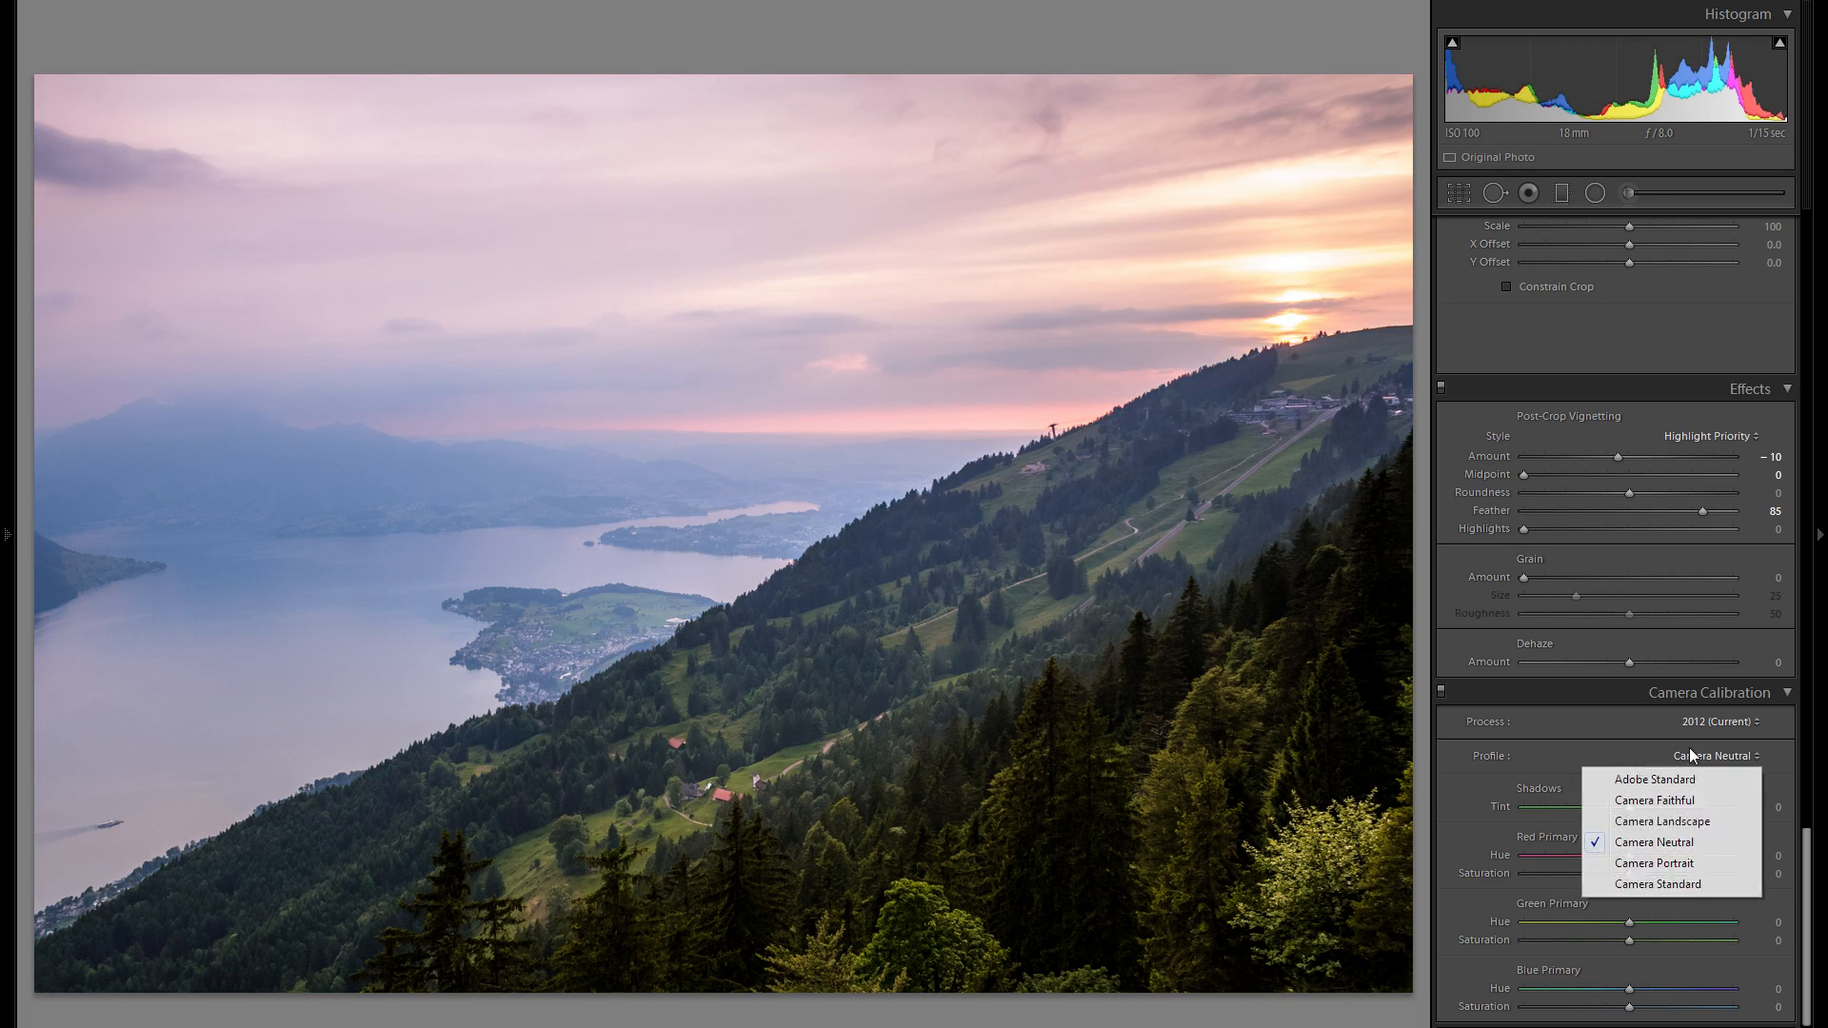
left_click(1664, 865)
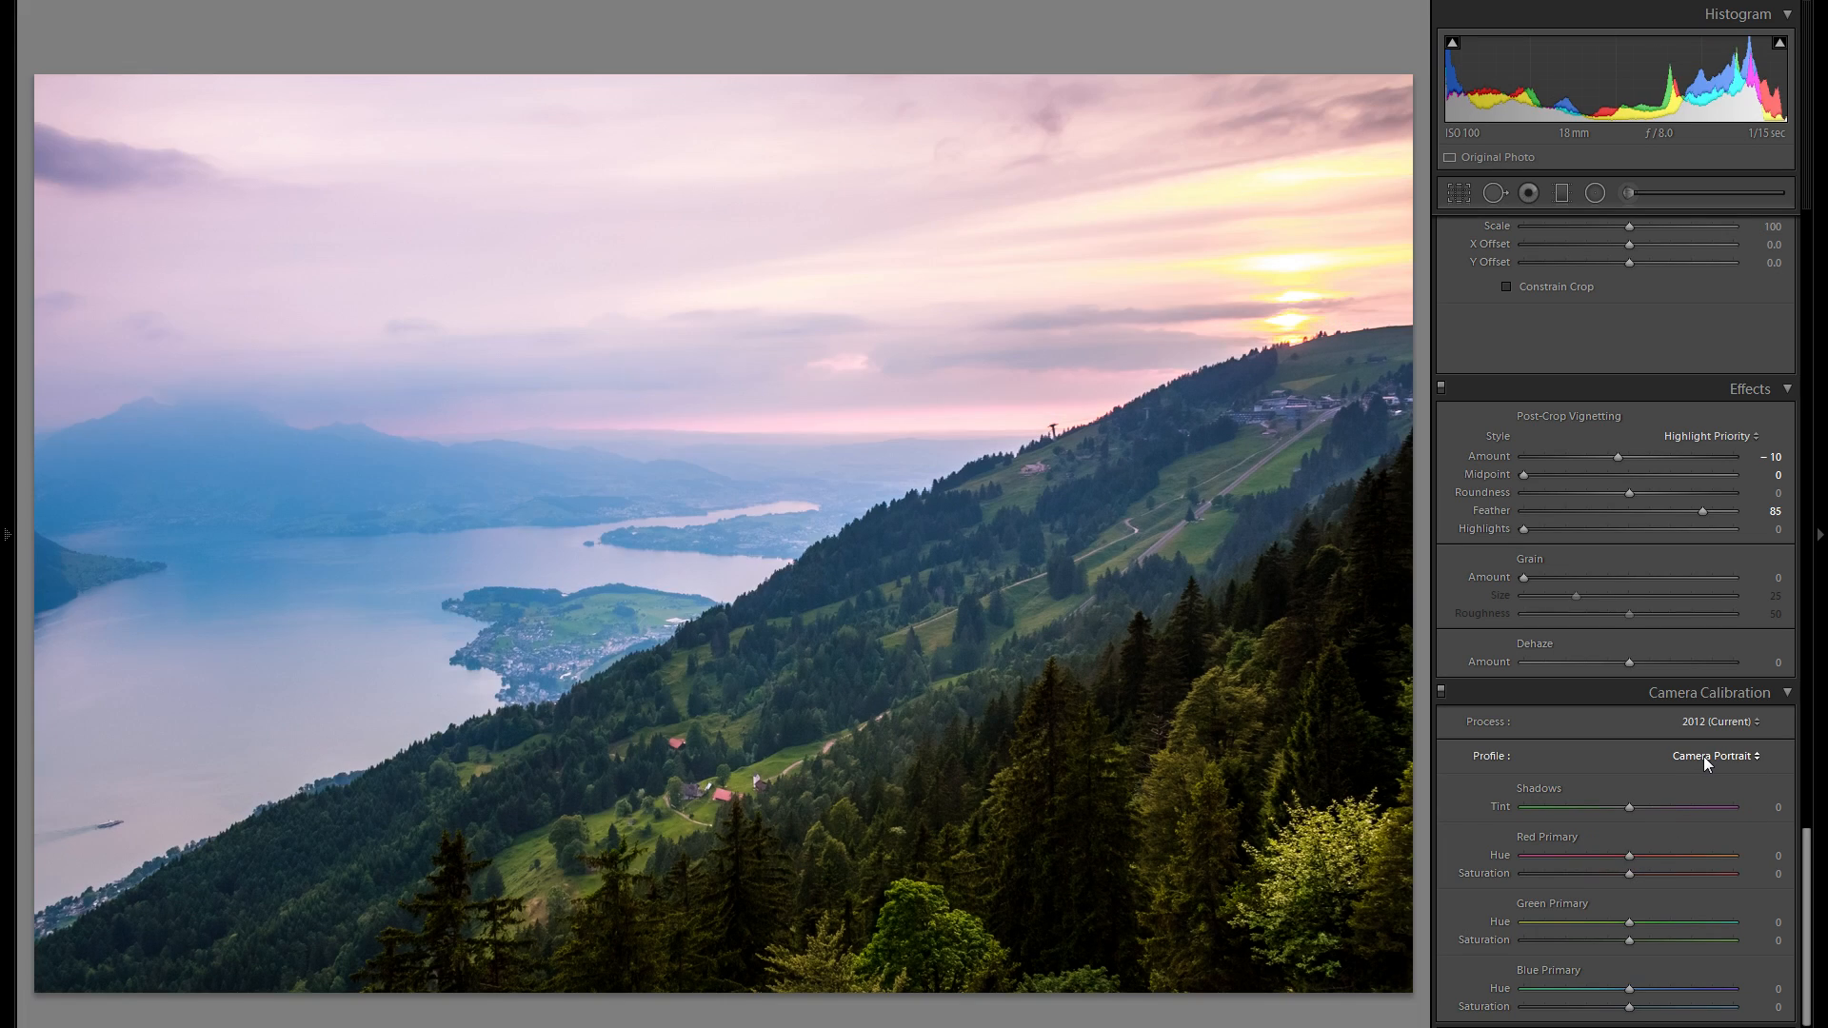
left_click(1704, 755)
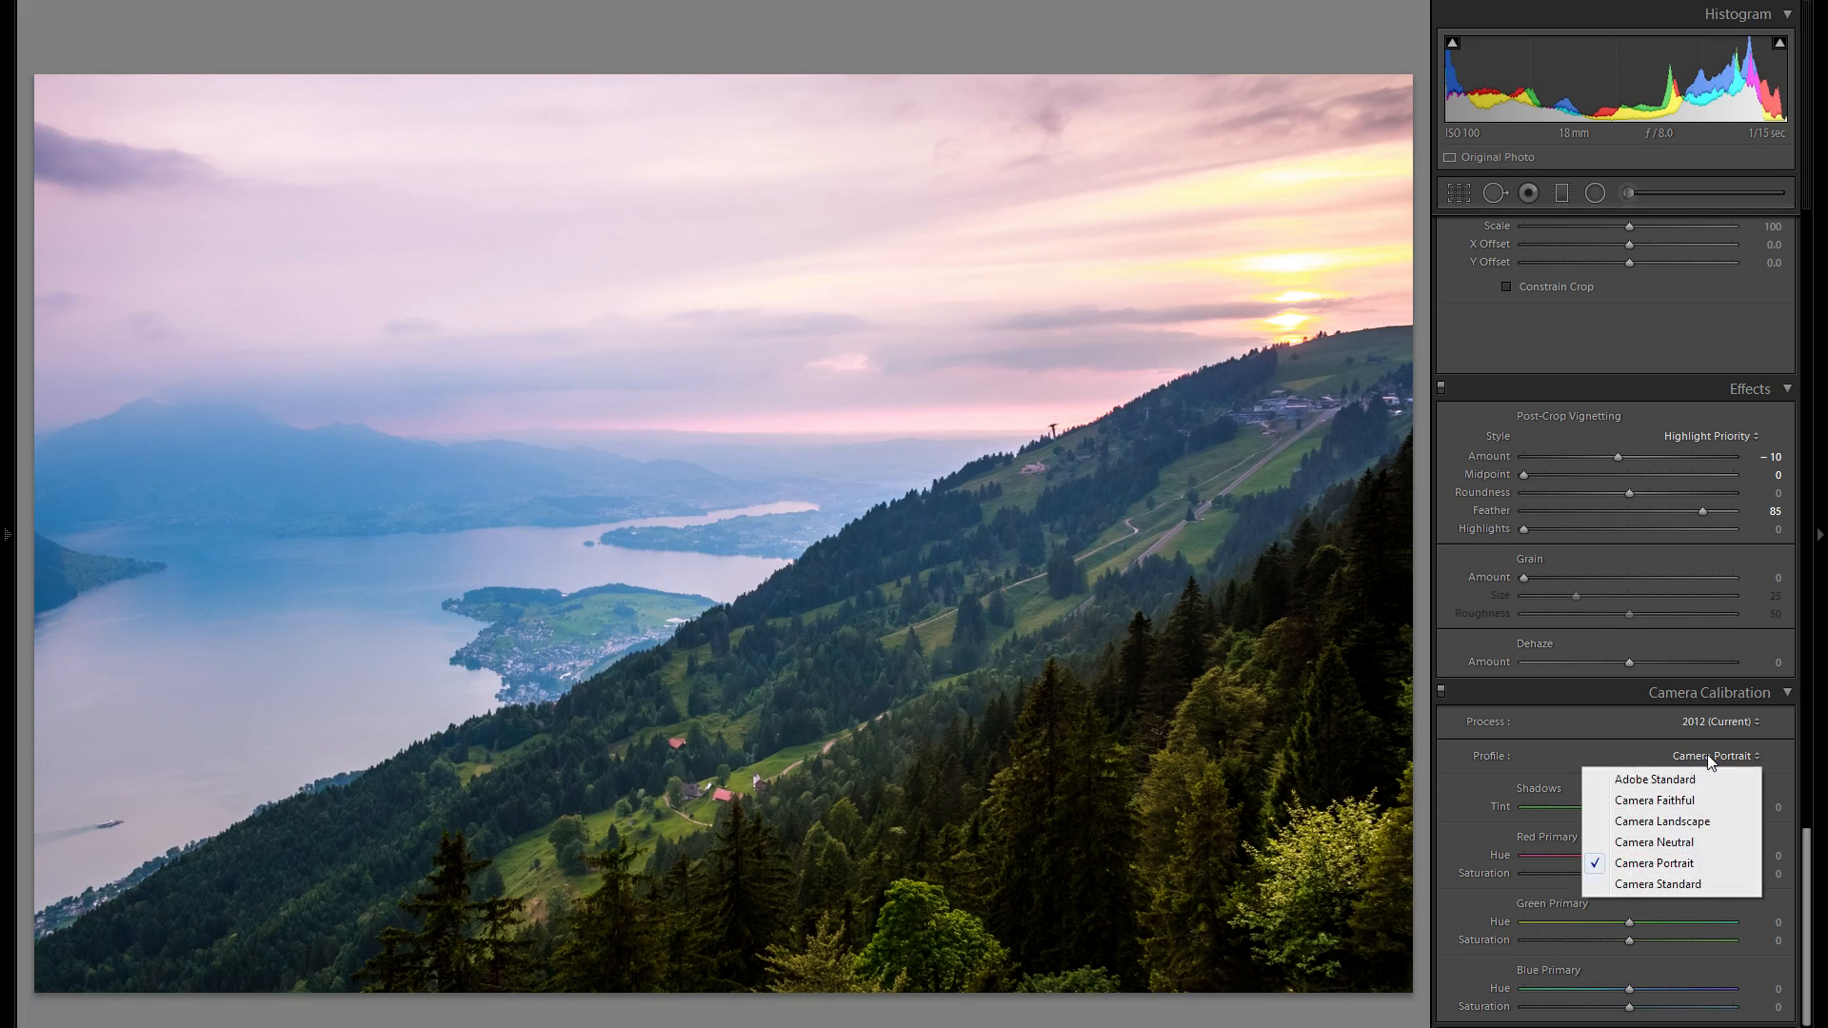
left_click(1652, 884)
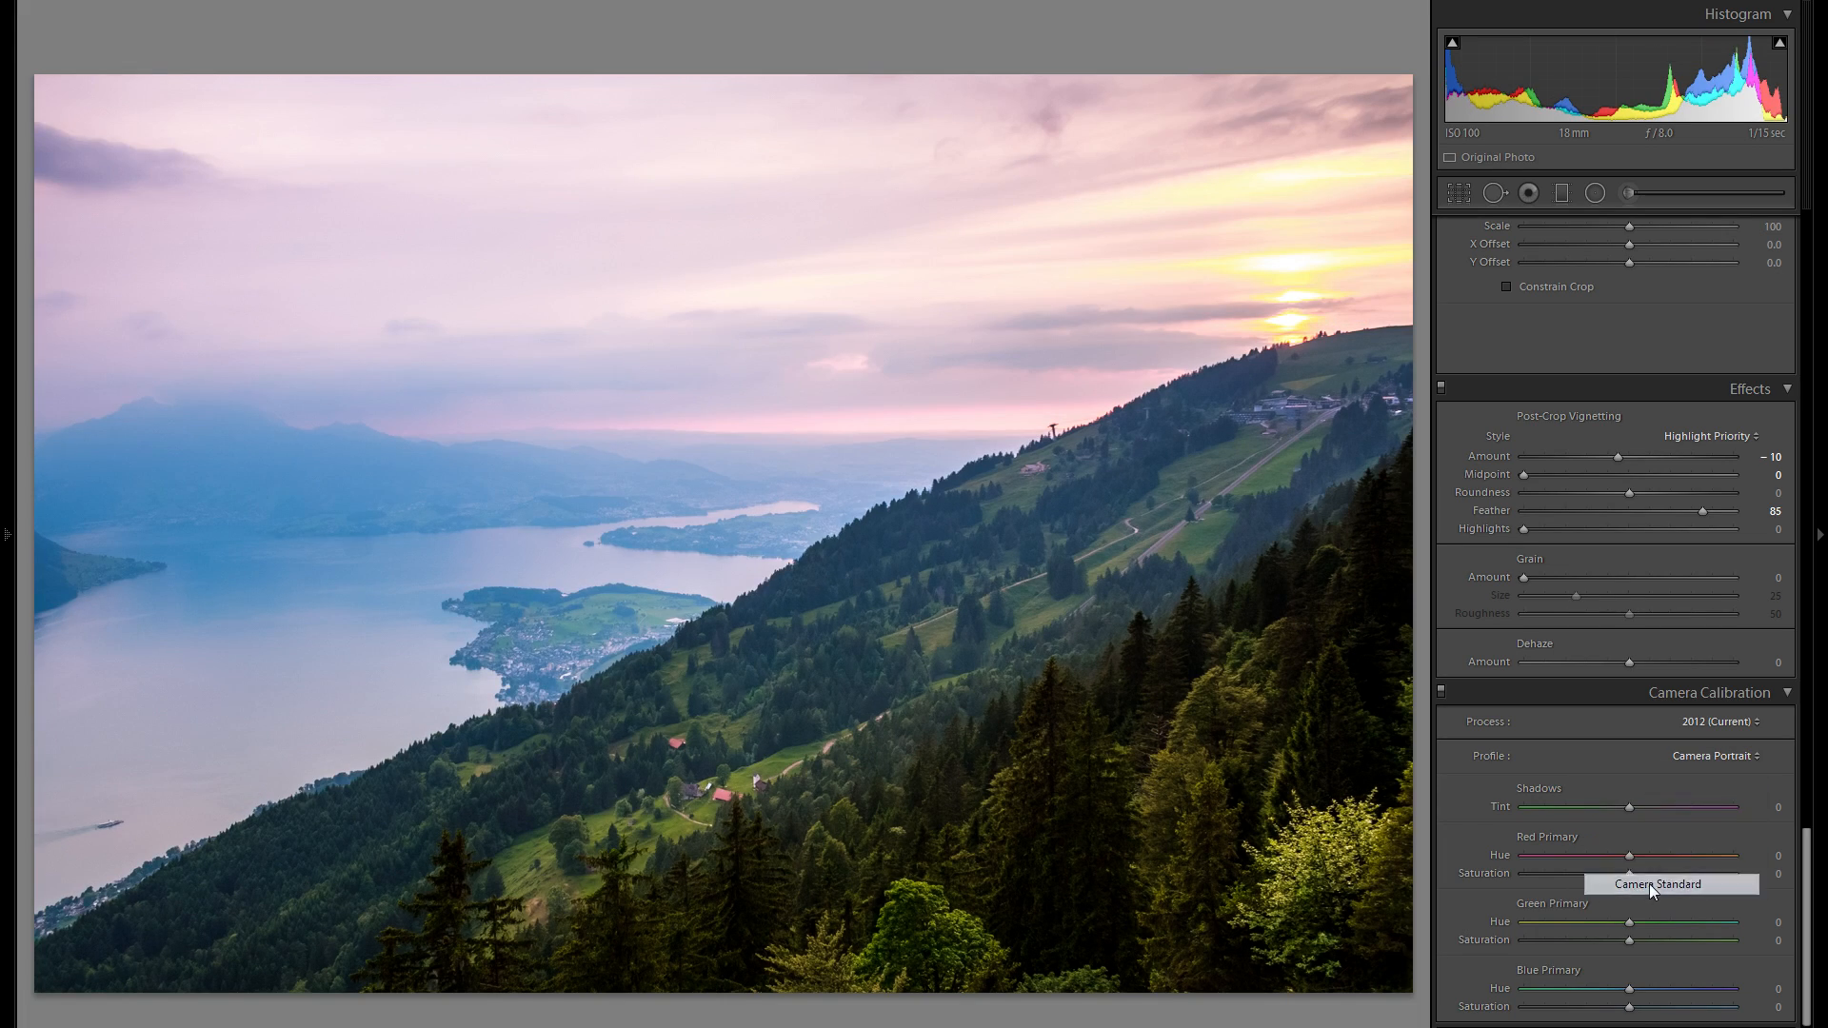
left_click(1721, 745)
left_click(1694, 780)
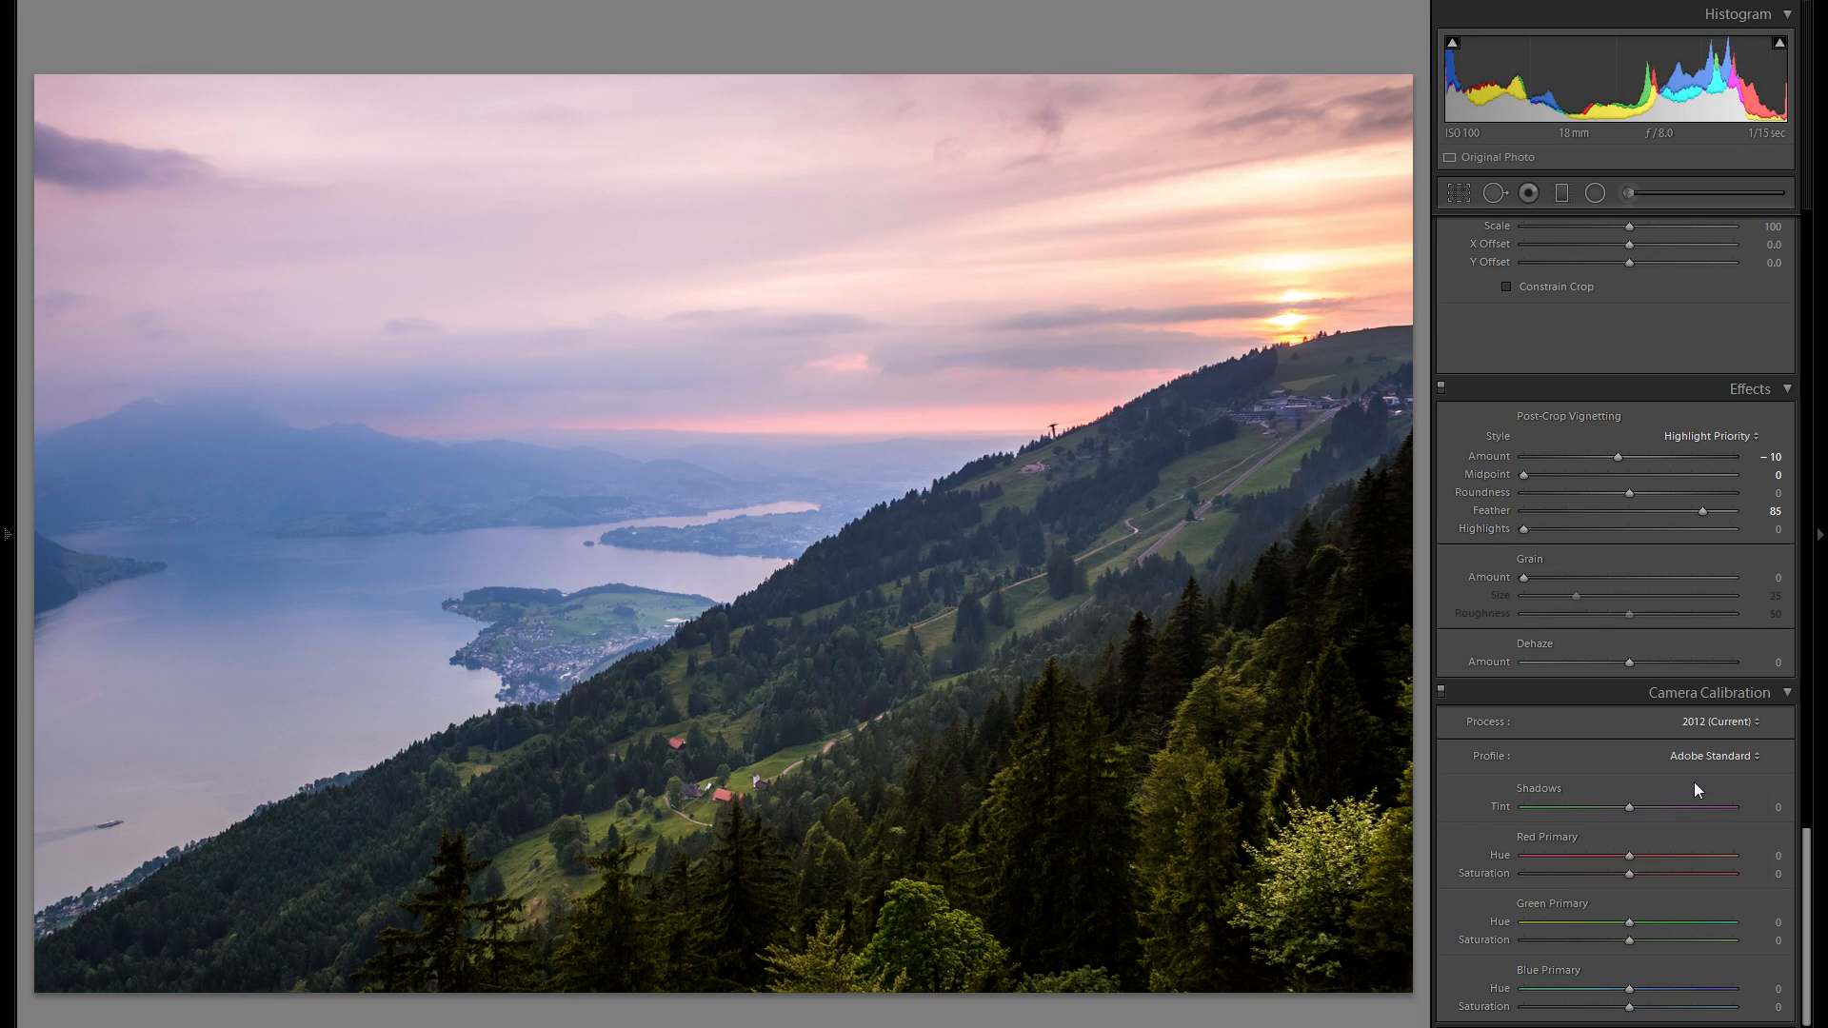
- Compare the Camera Standard and Camera Neutral profiles once more and restore the Adobe Standard profile
left_click(1695, 783)
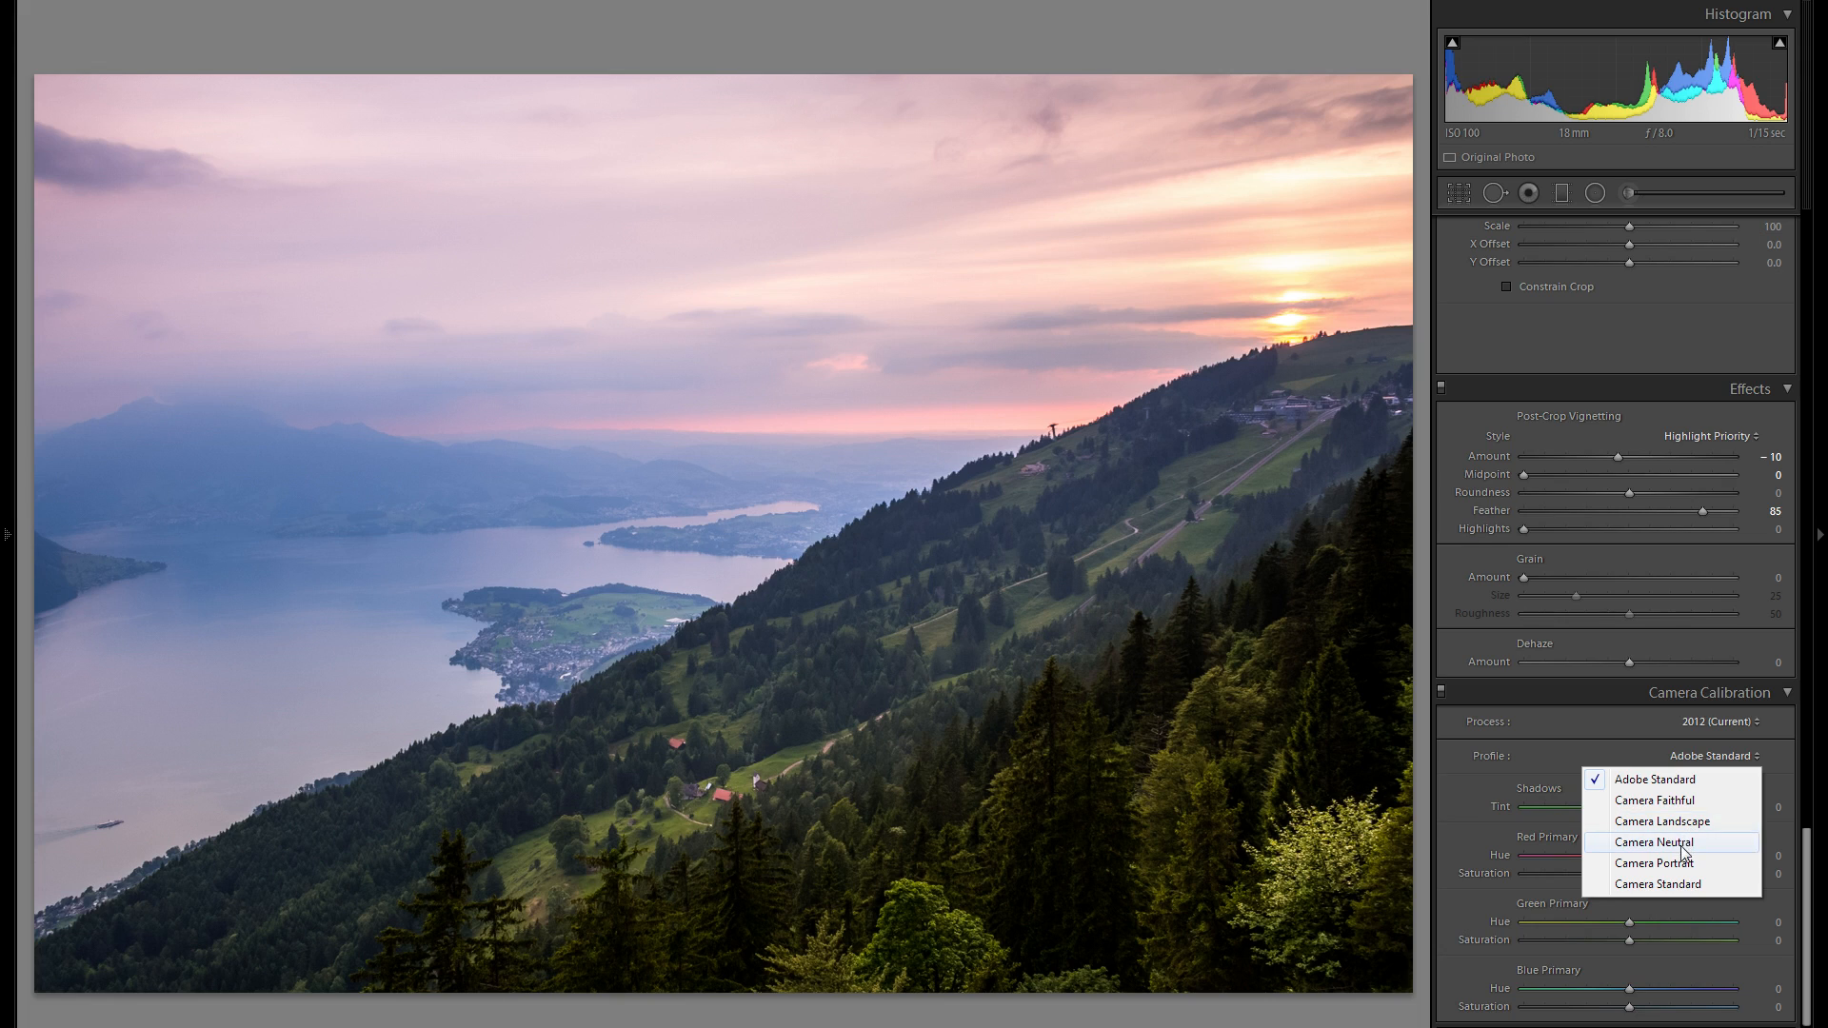
left_click(1678, 885)
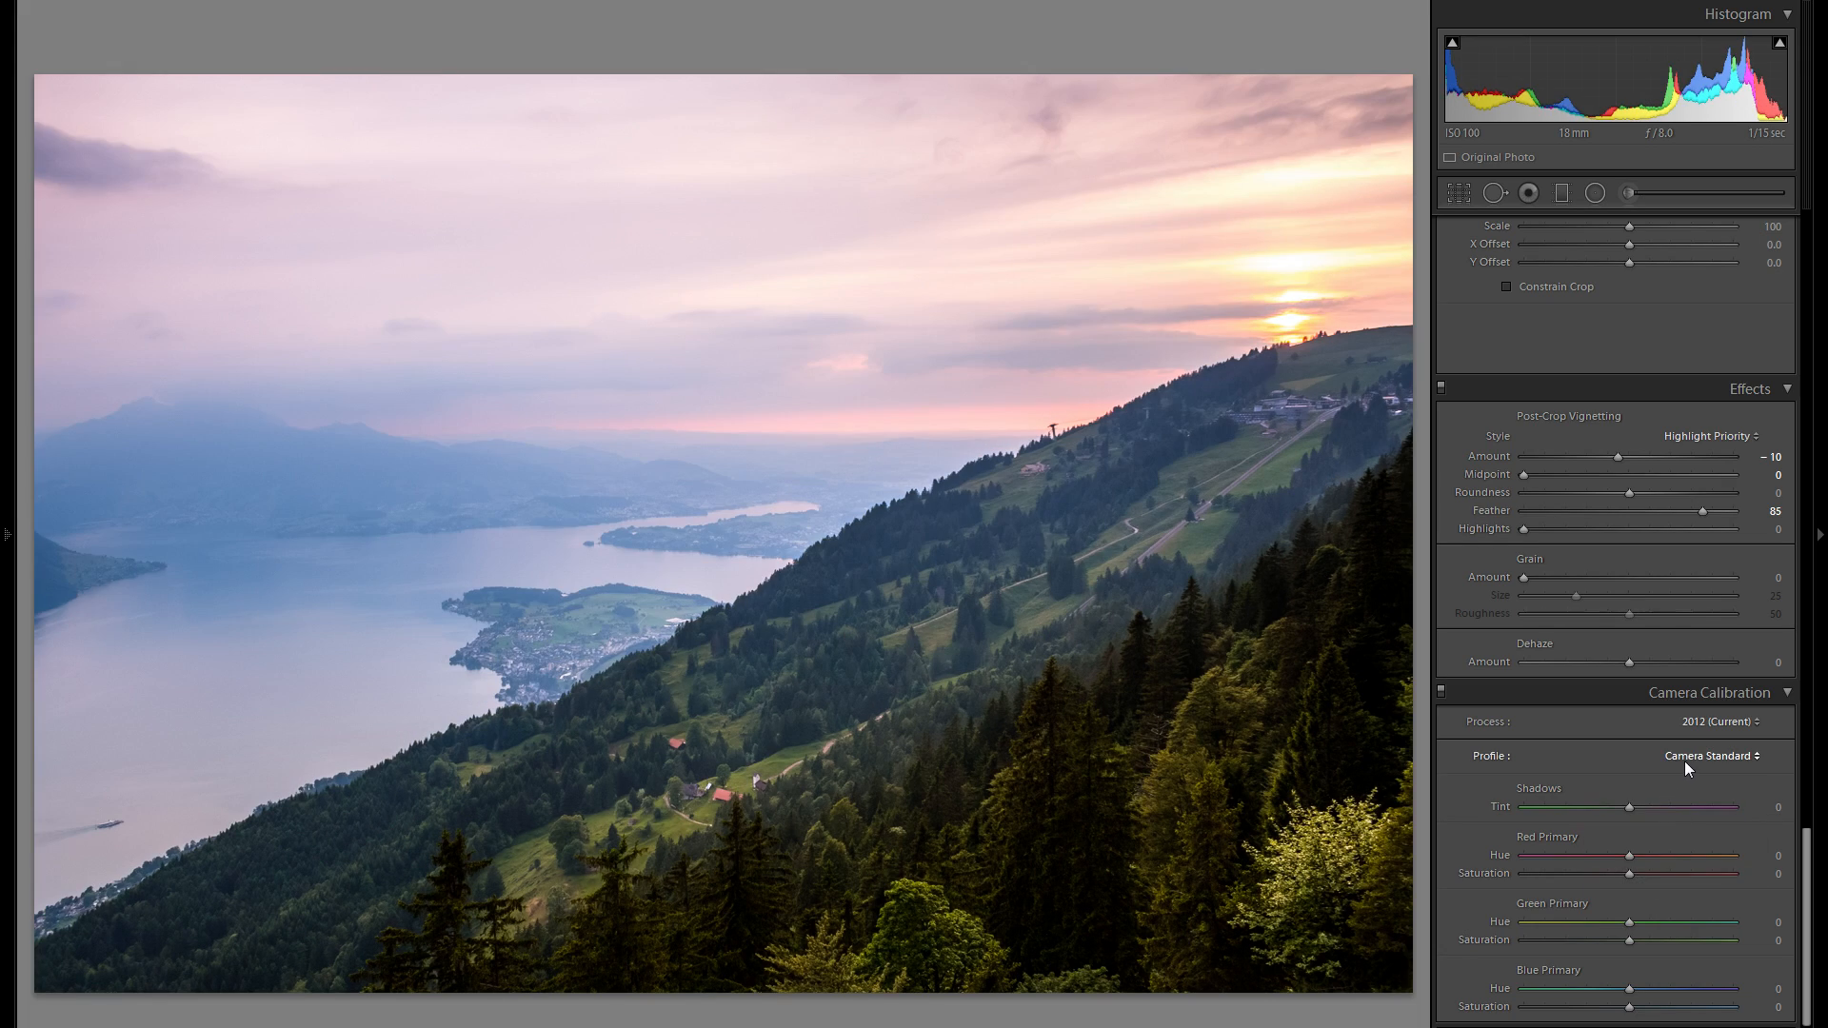
left_click(1683, 759)
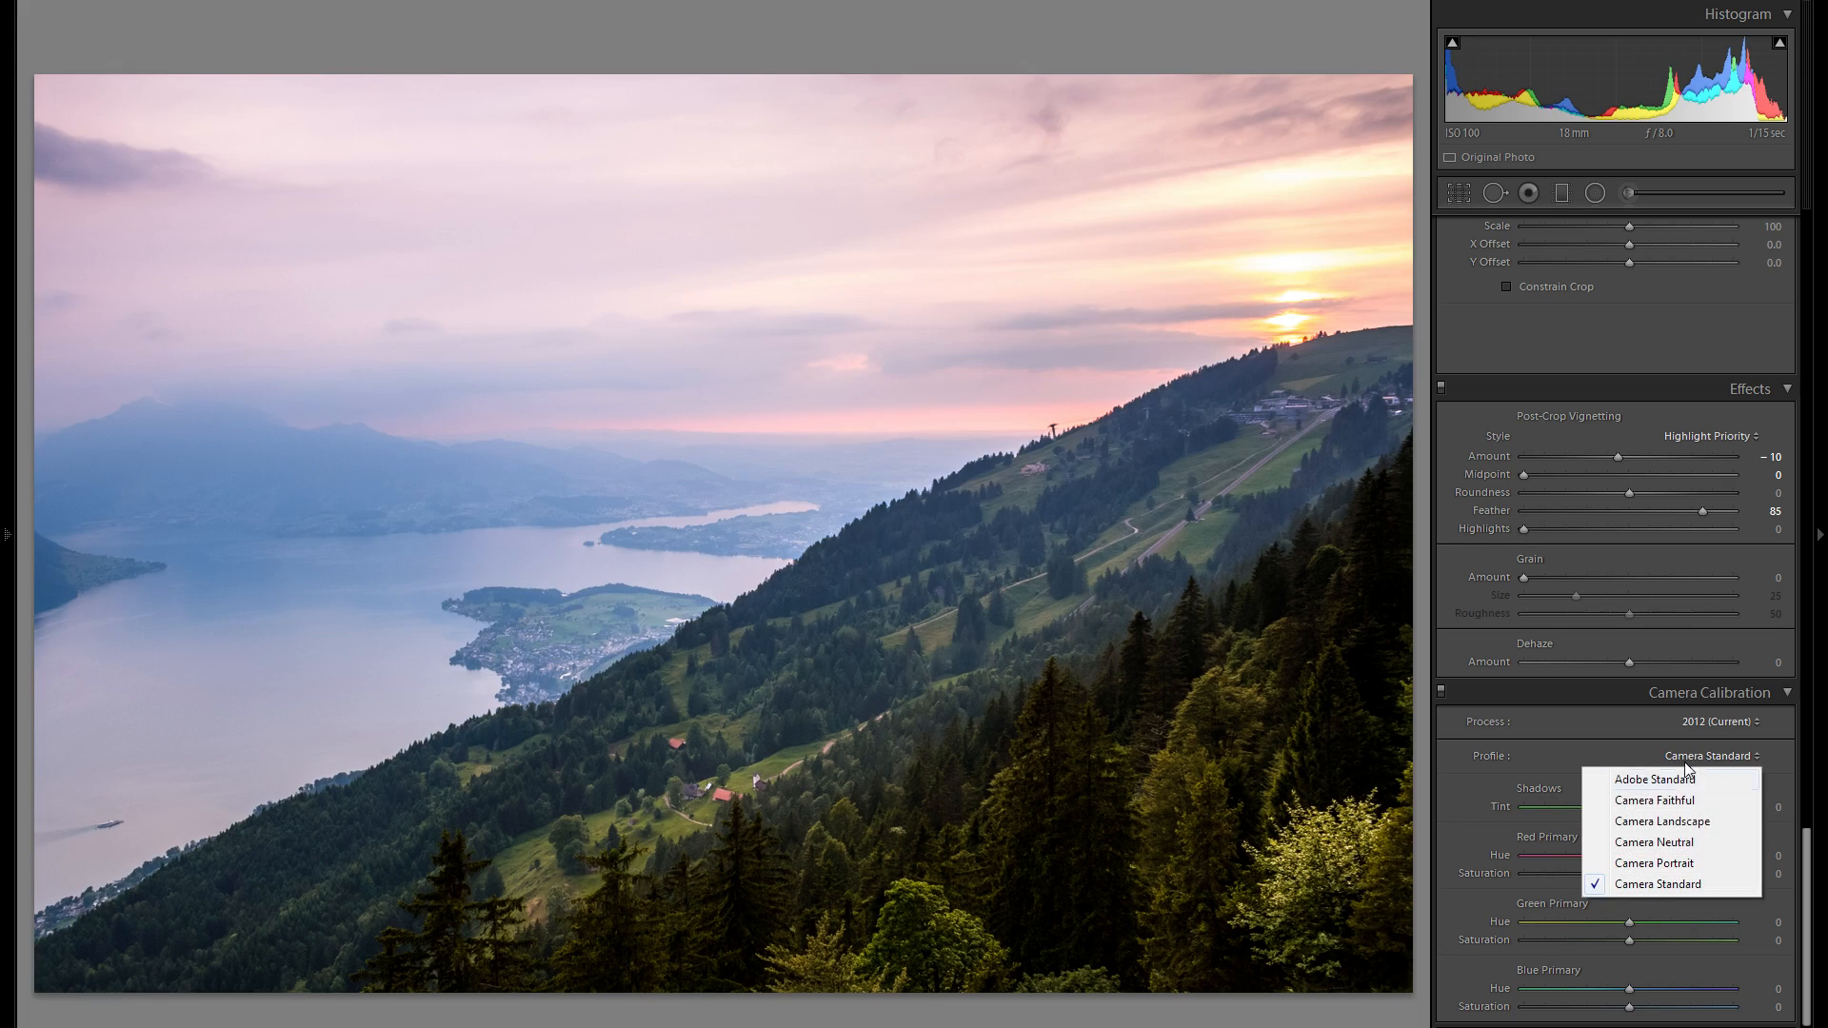
left_click(1678, 843)
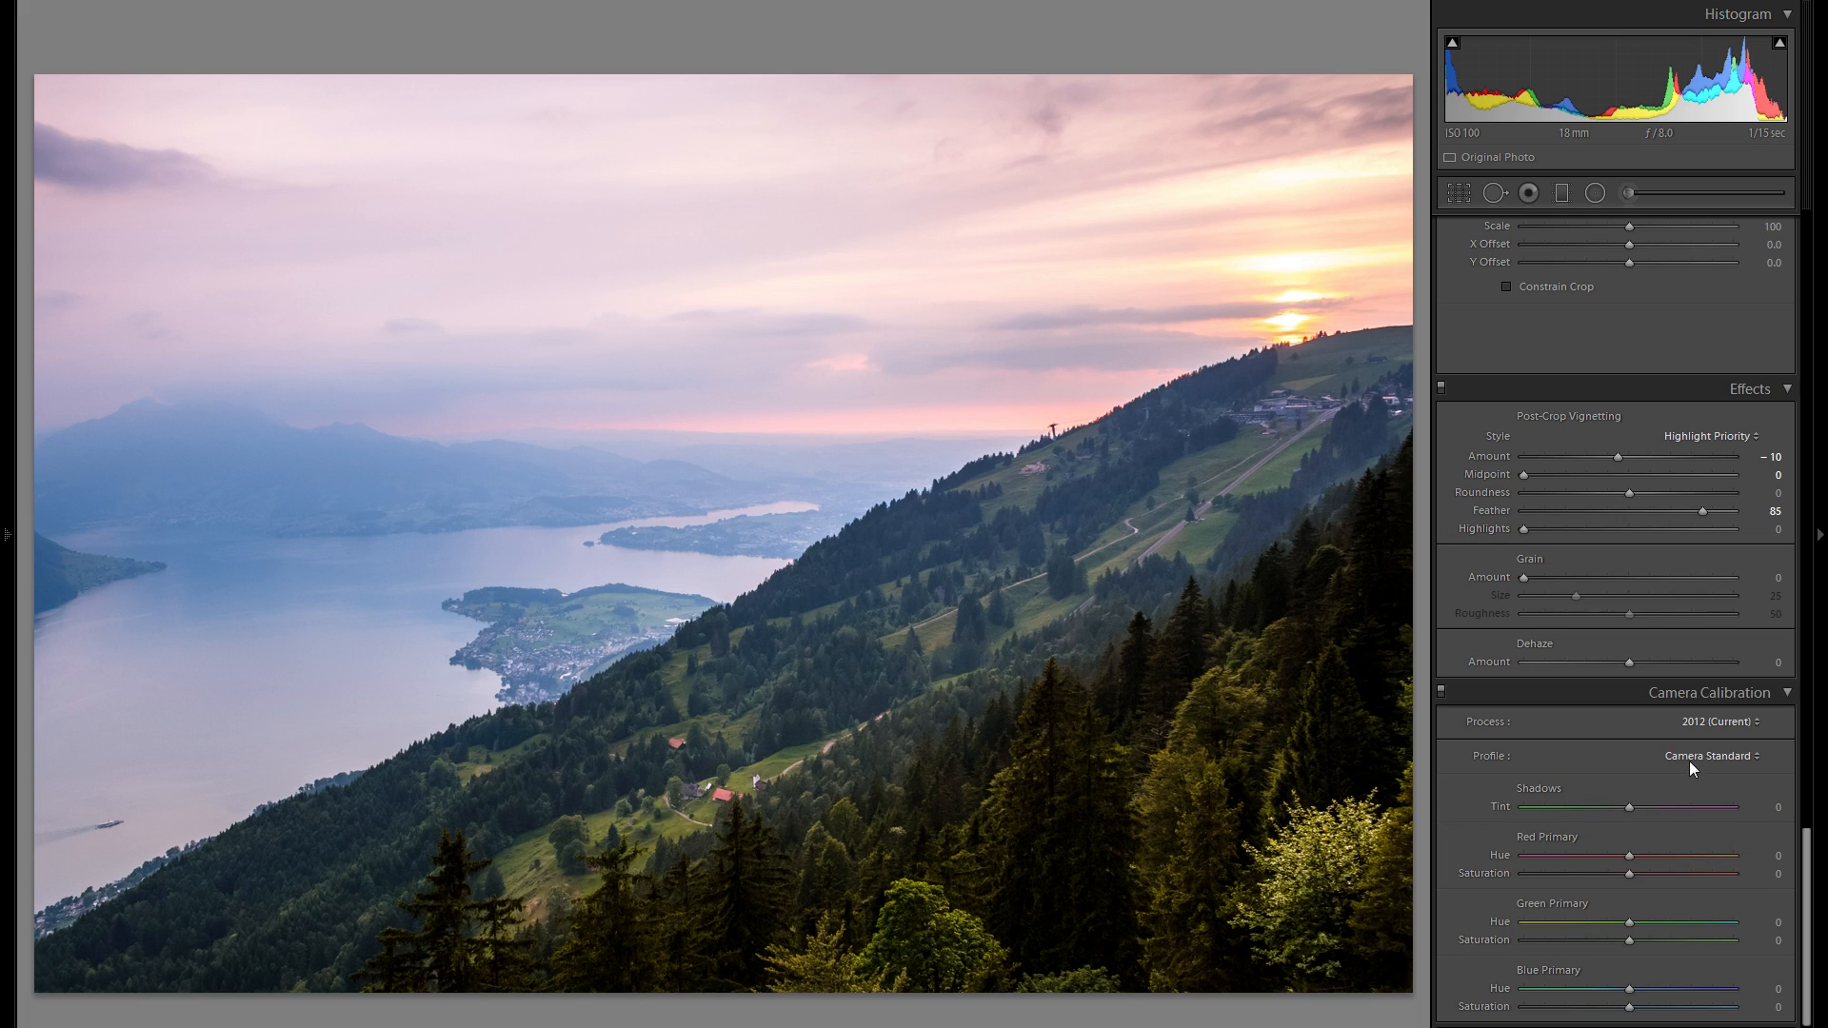
left_click(1688, 757)
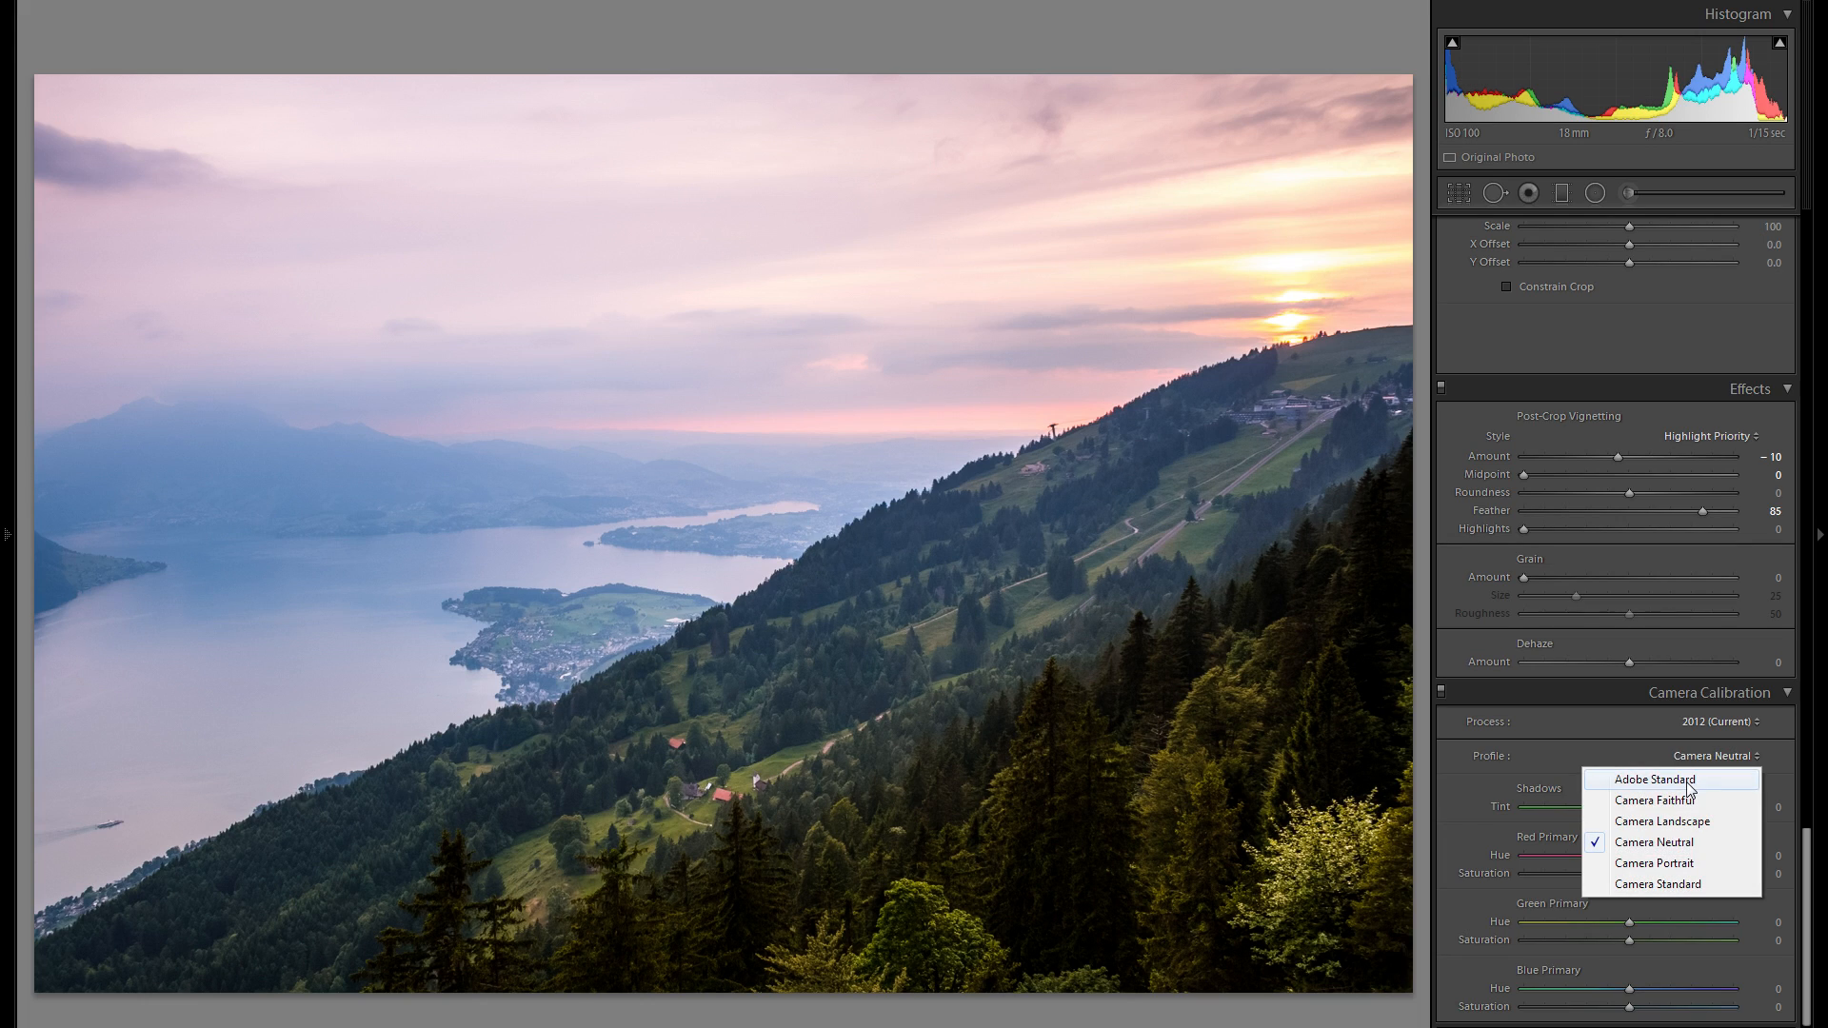
left_click(1688, 781)
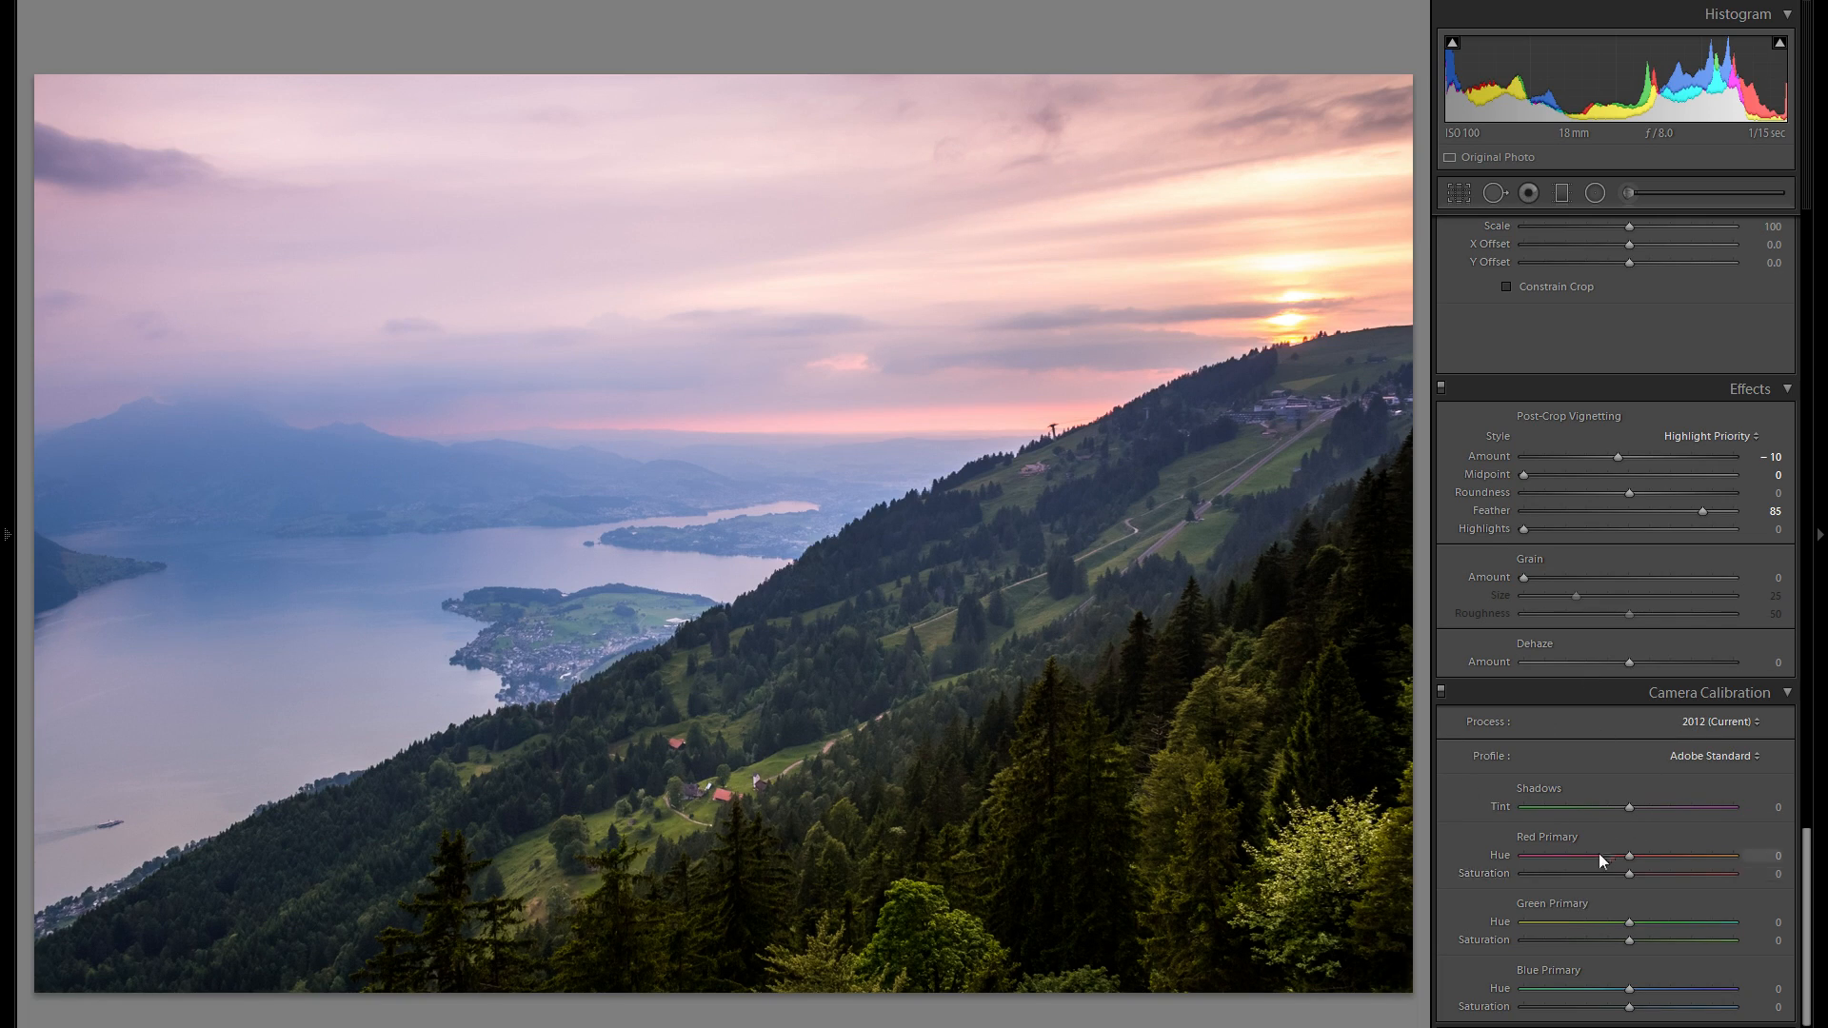
- Try a Blue Primary Hue of -76 in Camera Calibration and reset it to 0
left_click(1548, 989)
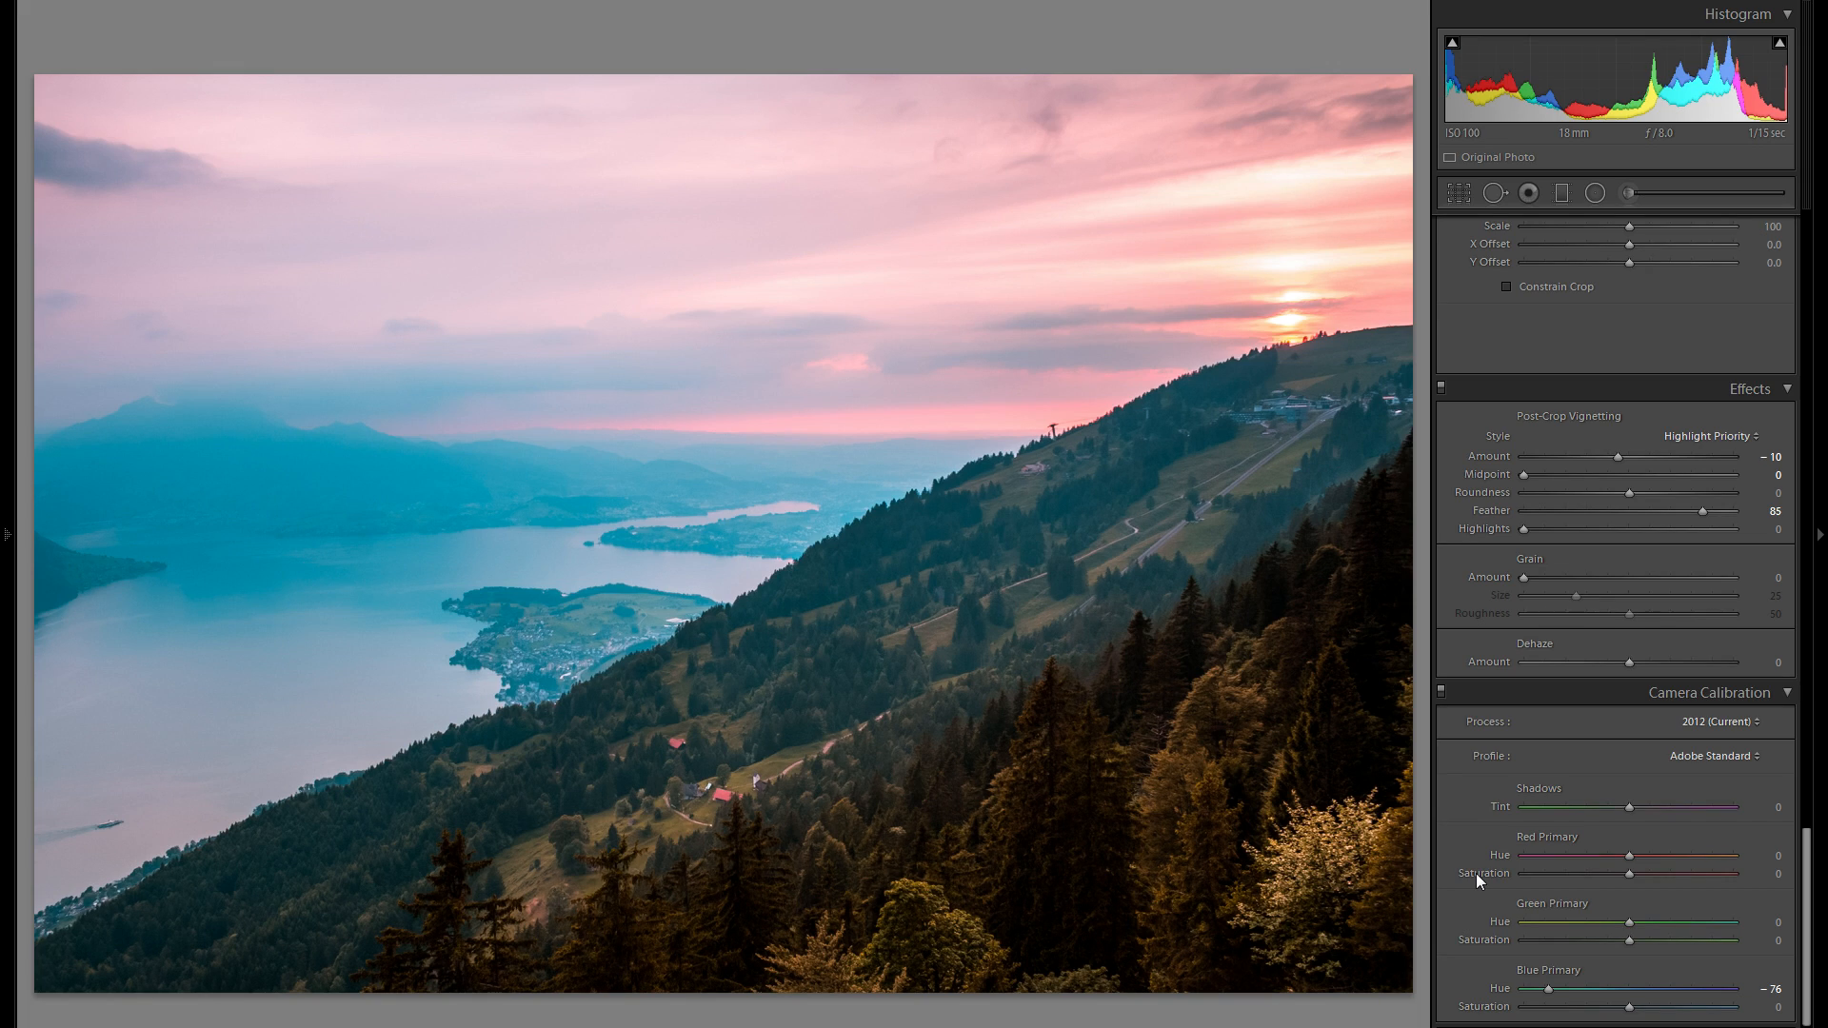
double_click(1504, 990)
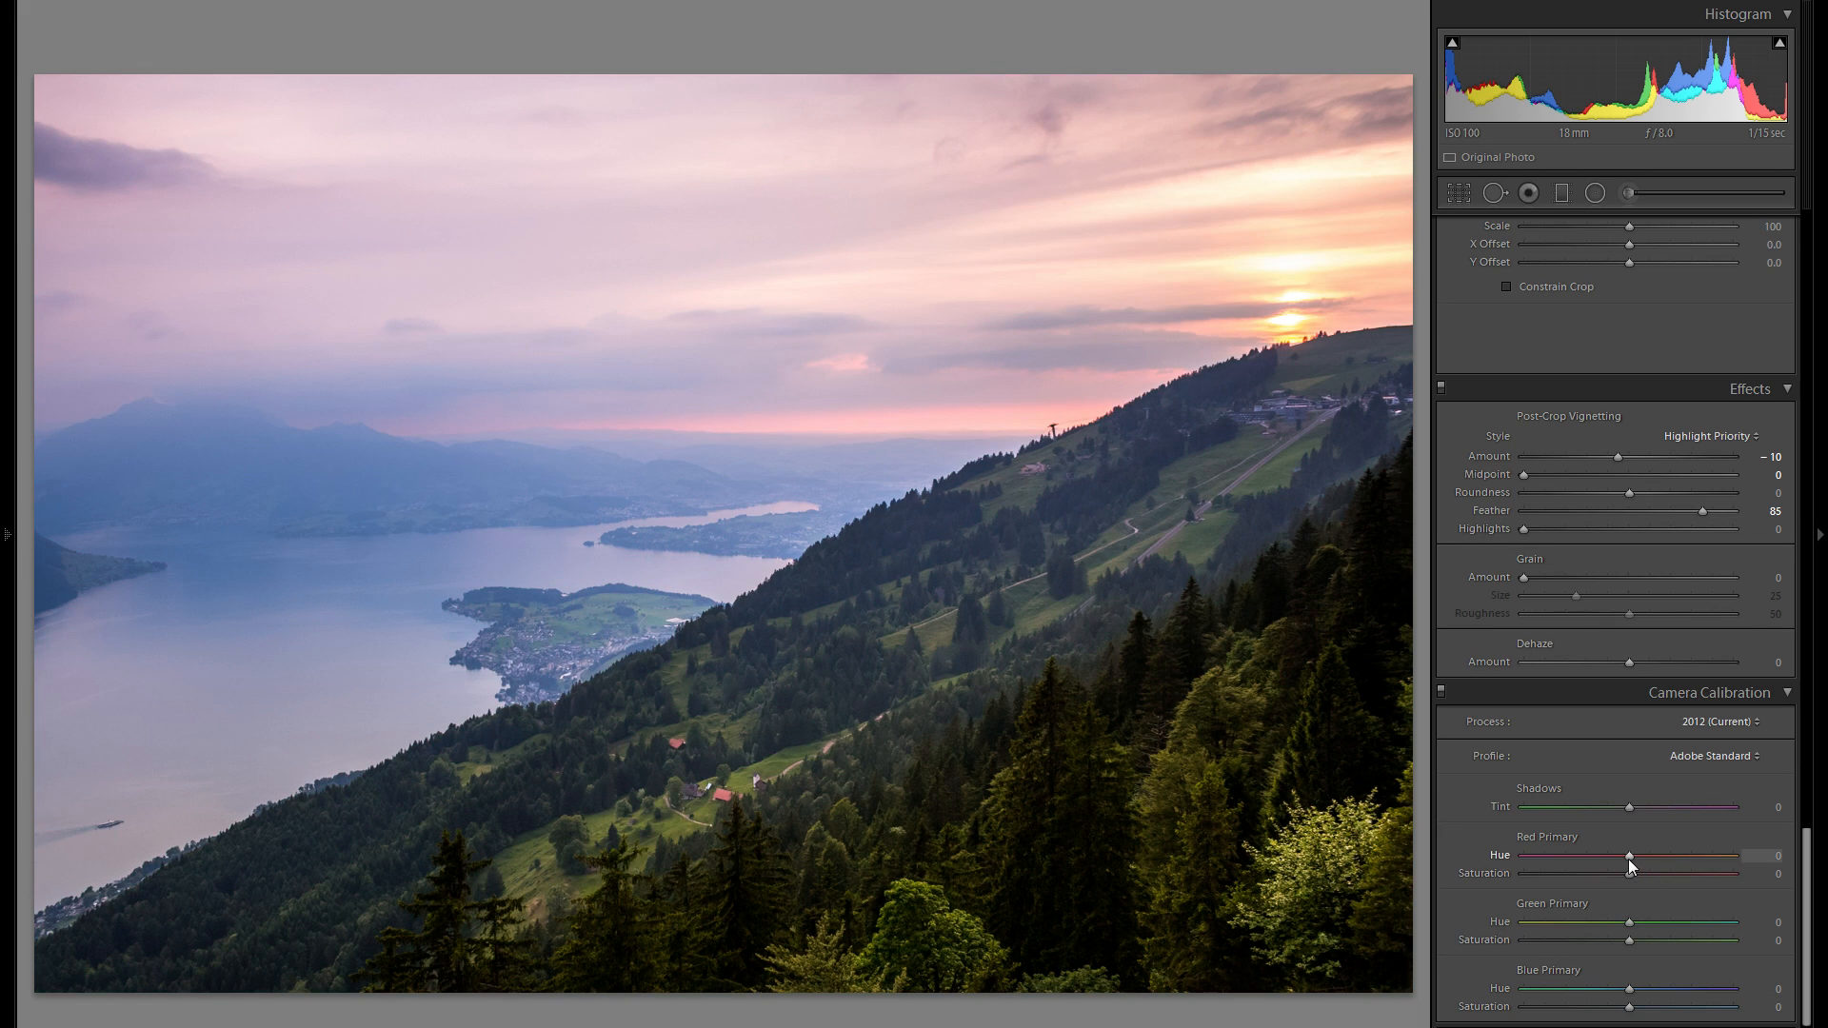
- Try a Red Primary Hue of +10 with Saturation +13 and a Green Primary Hue of +43
left_click_drag(1609, 858, 1637, 855)
mouse_move(1632, 876)
left_mouse_down()
mouse_move(1616, 876)
mouse_move(1660, 878)
left_mouse_up()
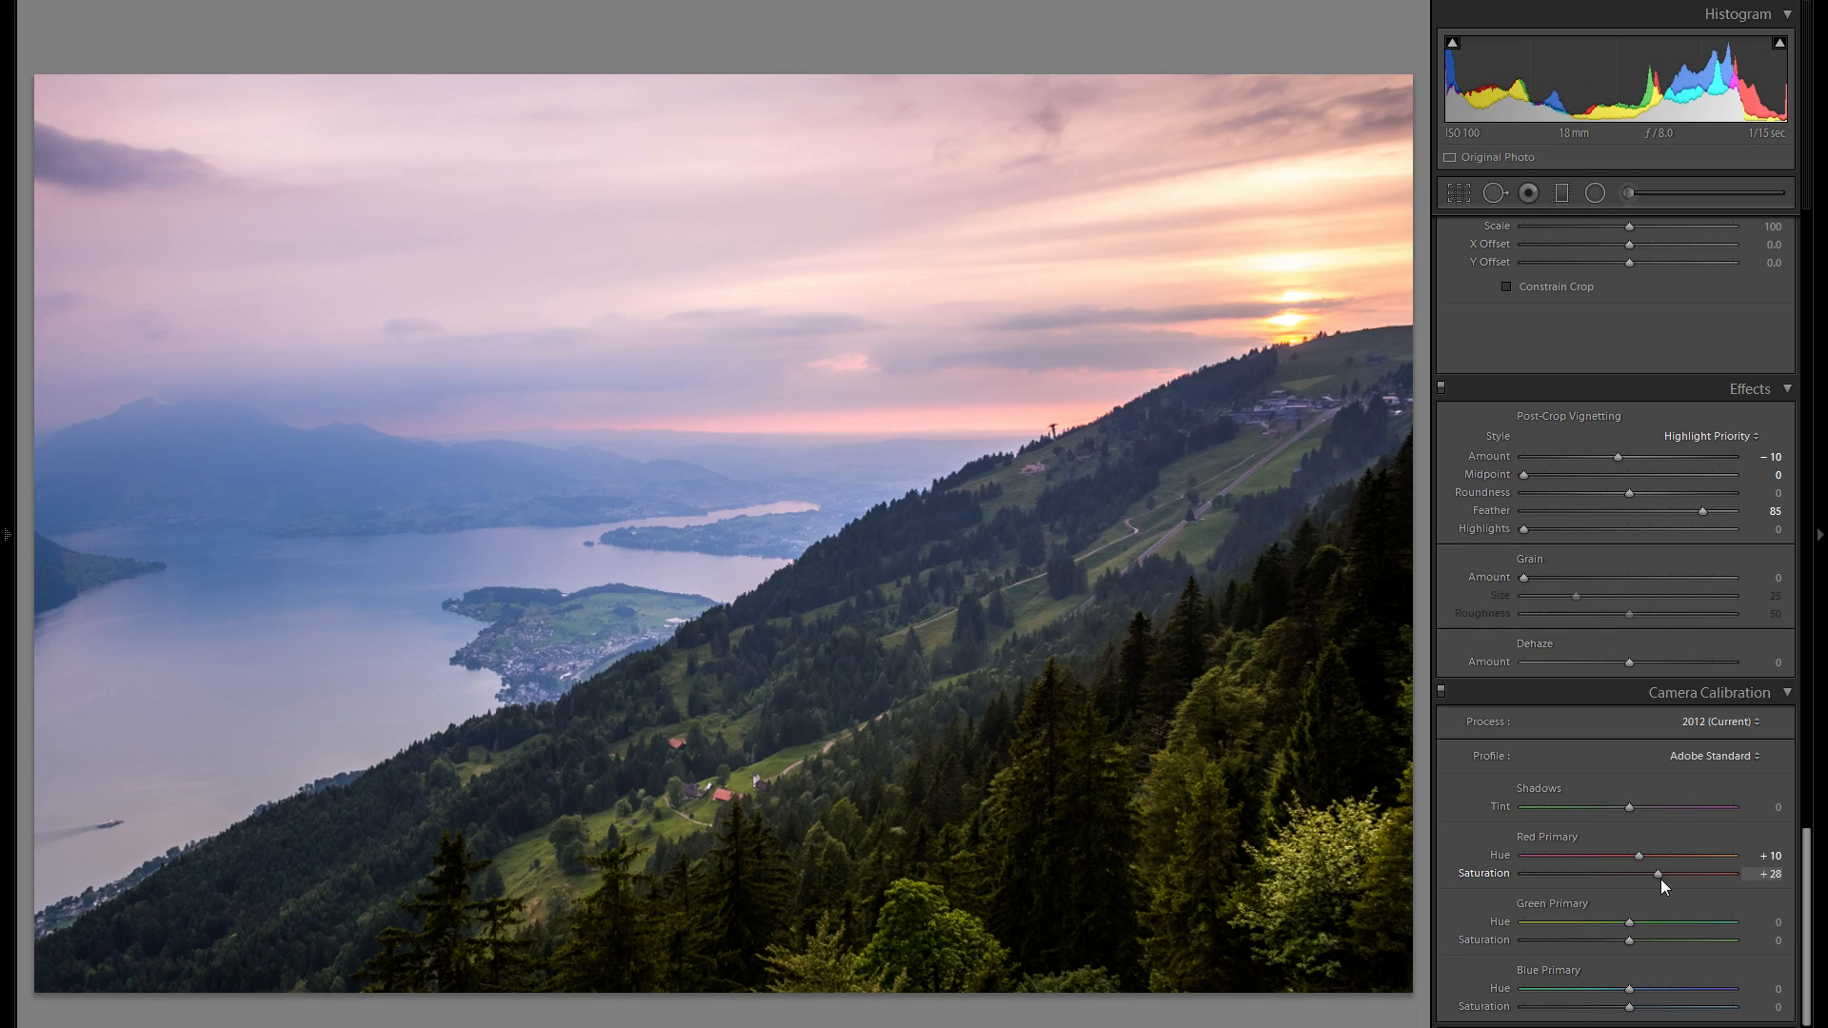
left_click_drag(1660, 878, 1603, 922)
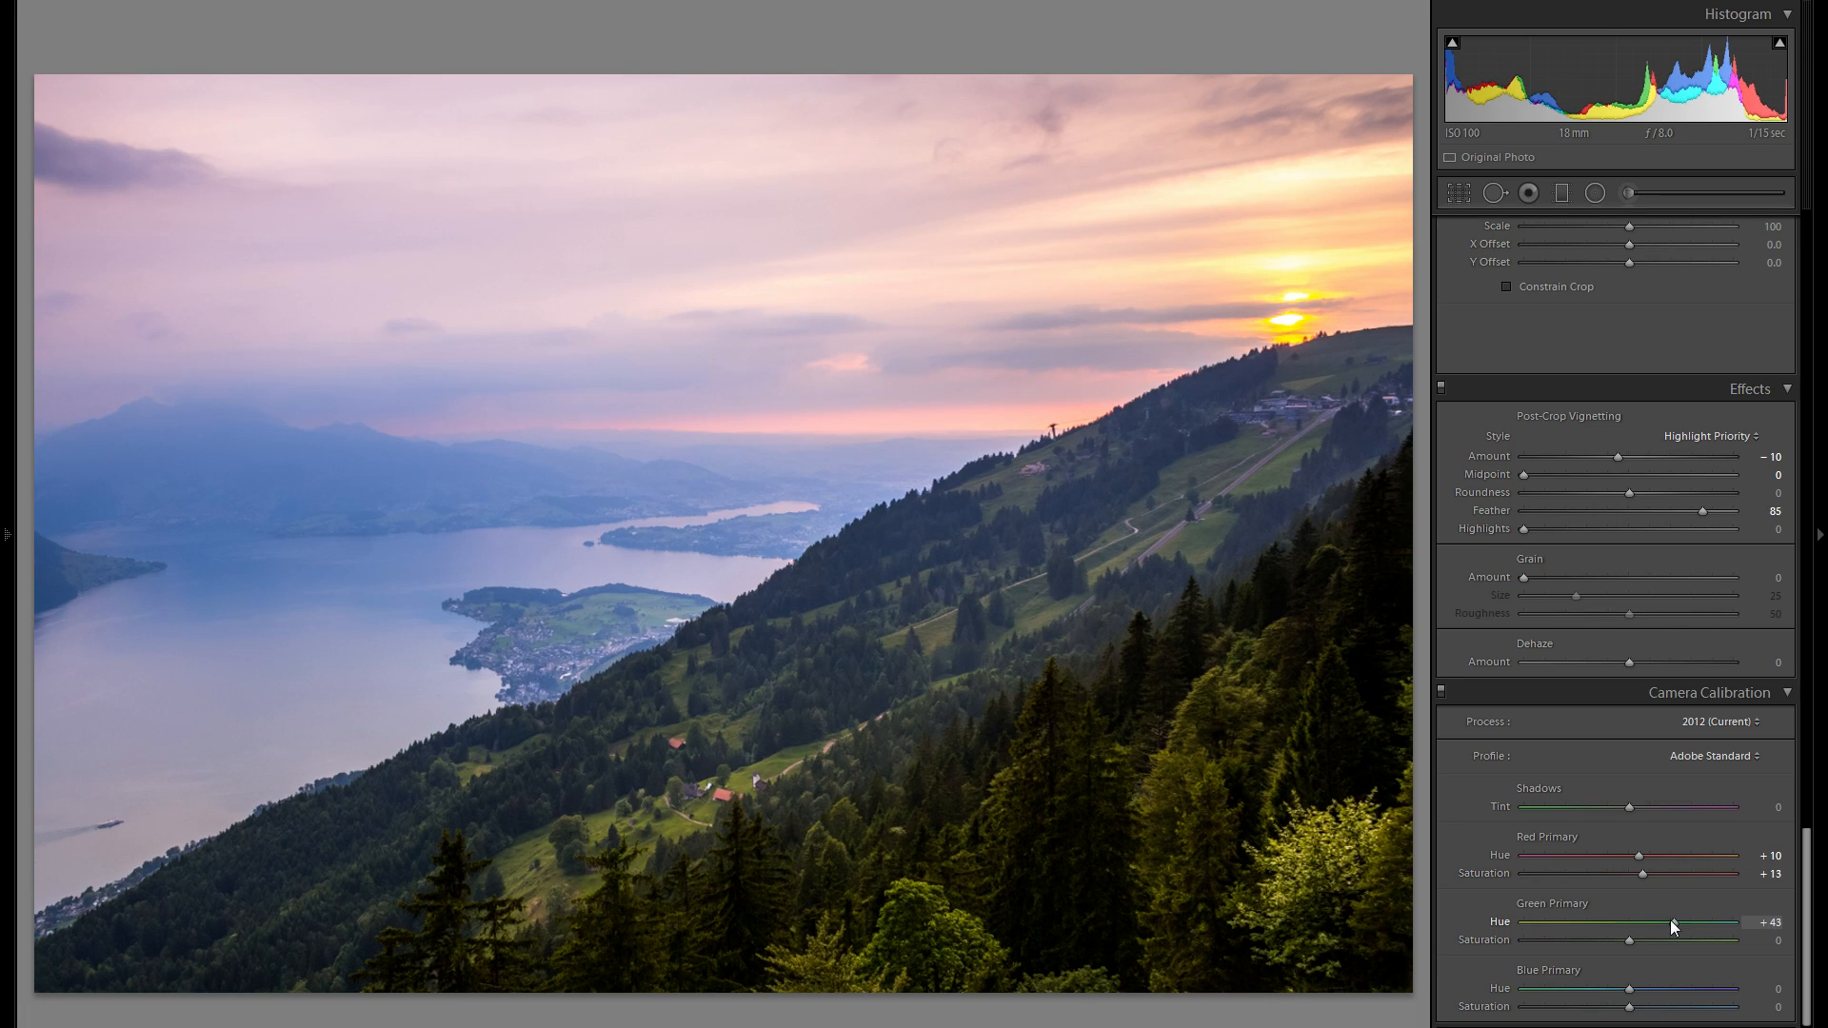
- Set the Green Primary Hue to -9 and its Saturation to -6, testing a Saturation of +19 for comparison
left_click(1612, 928)
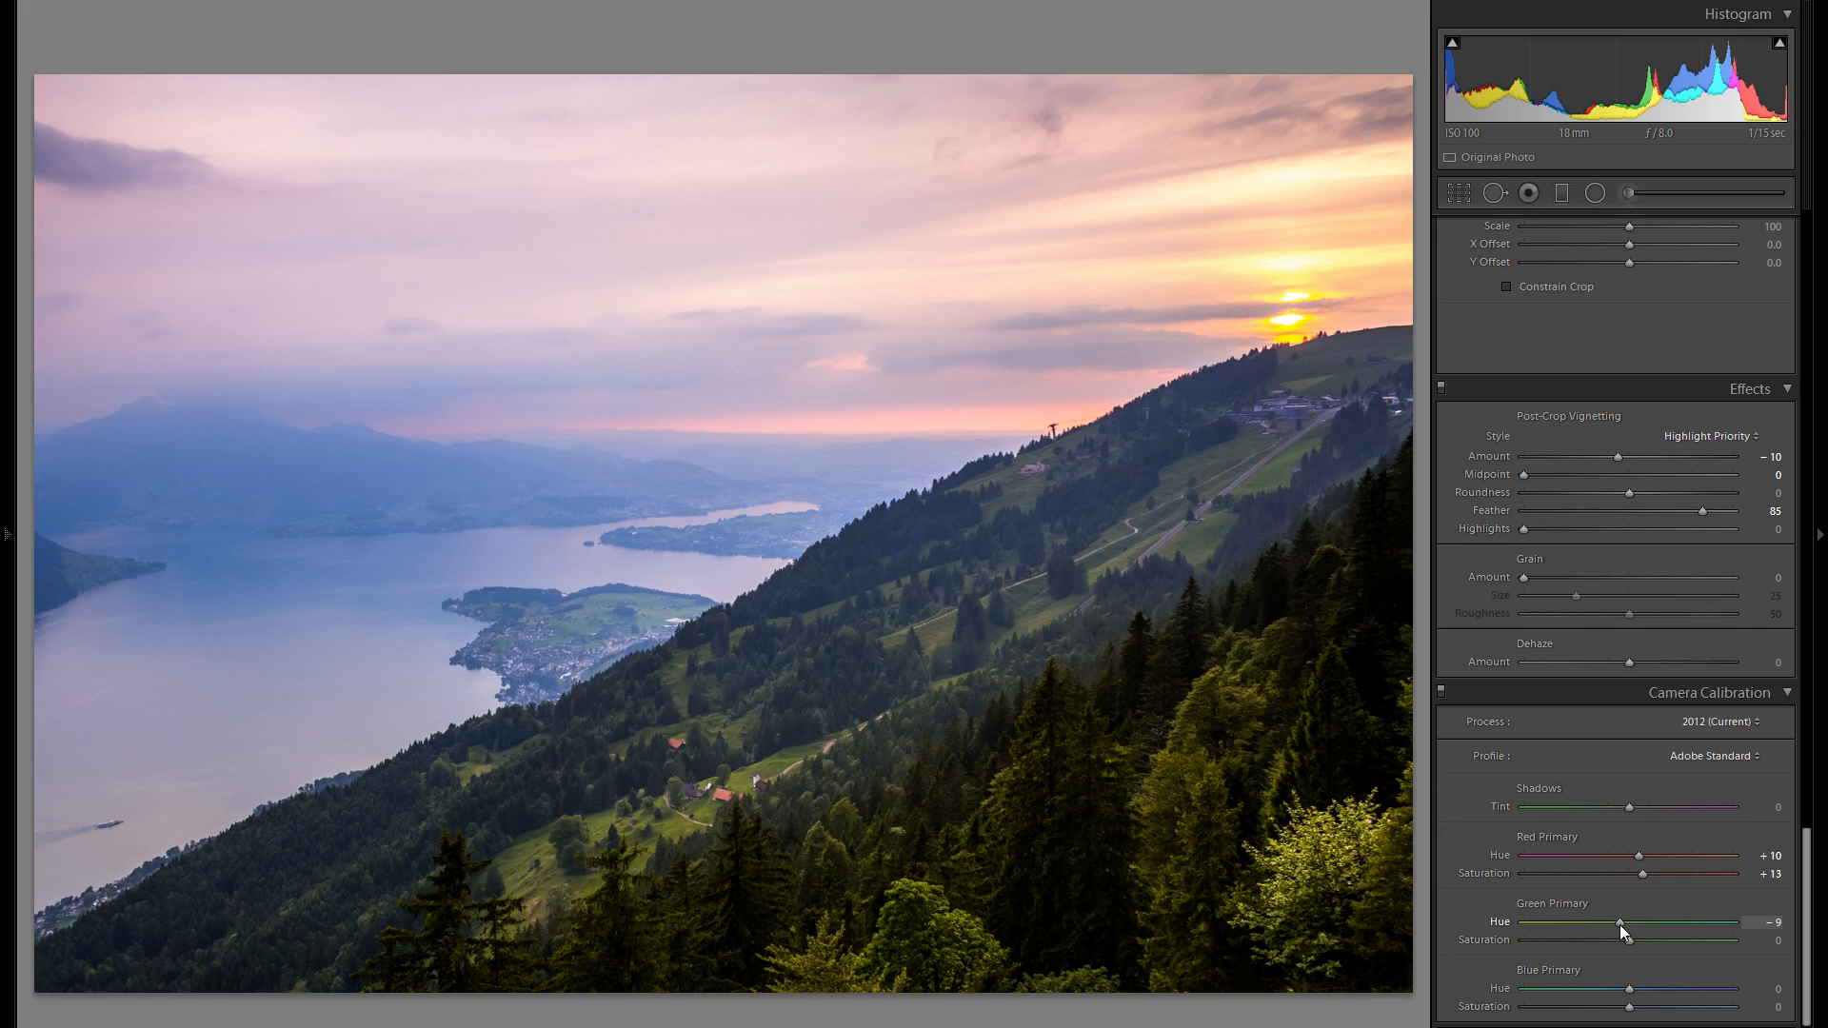
left_click_drag(1624, 939, 1642, 940)
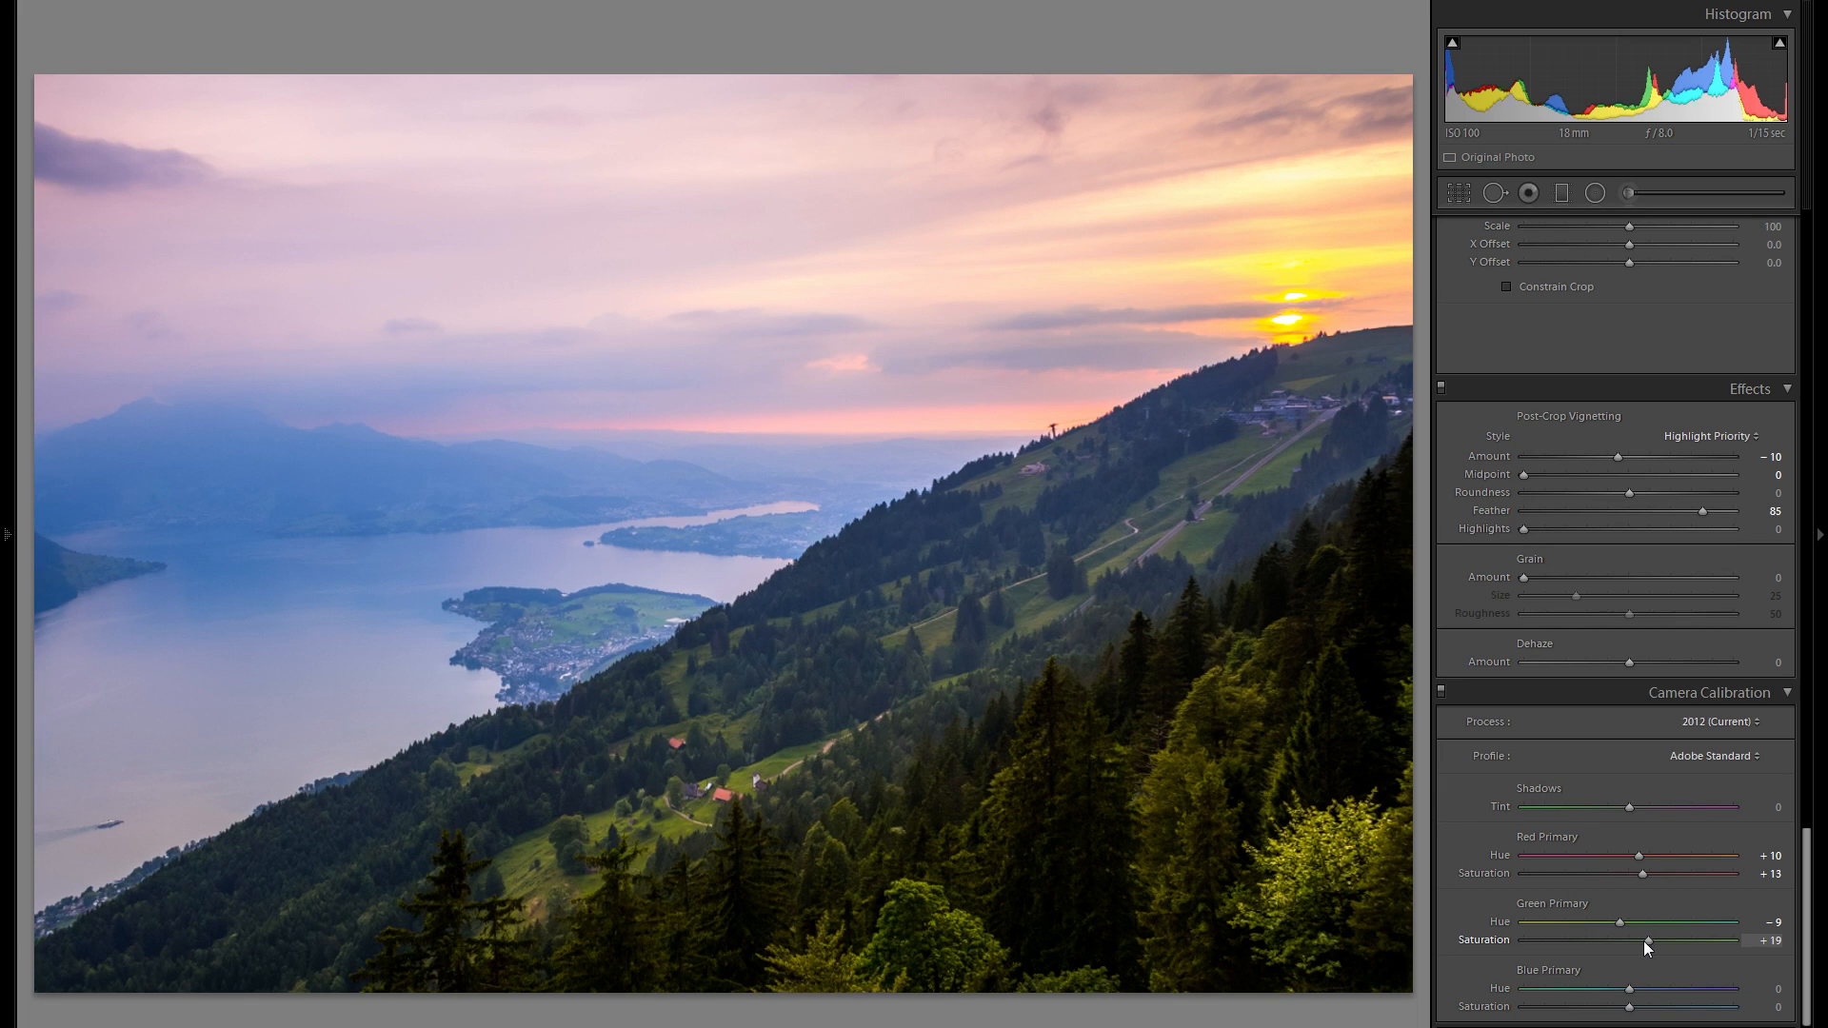
left_click_drag(1648, 941, 1623, 940)
- Set the Red Primary Hue and Saturation to -19 each and the Blue Primary Hue to +35
left_click_drag(1639, 854, 1620, 855)
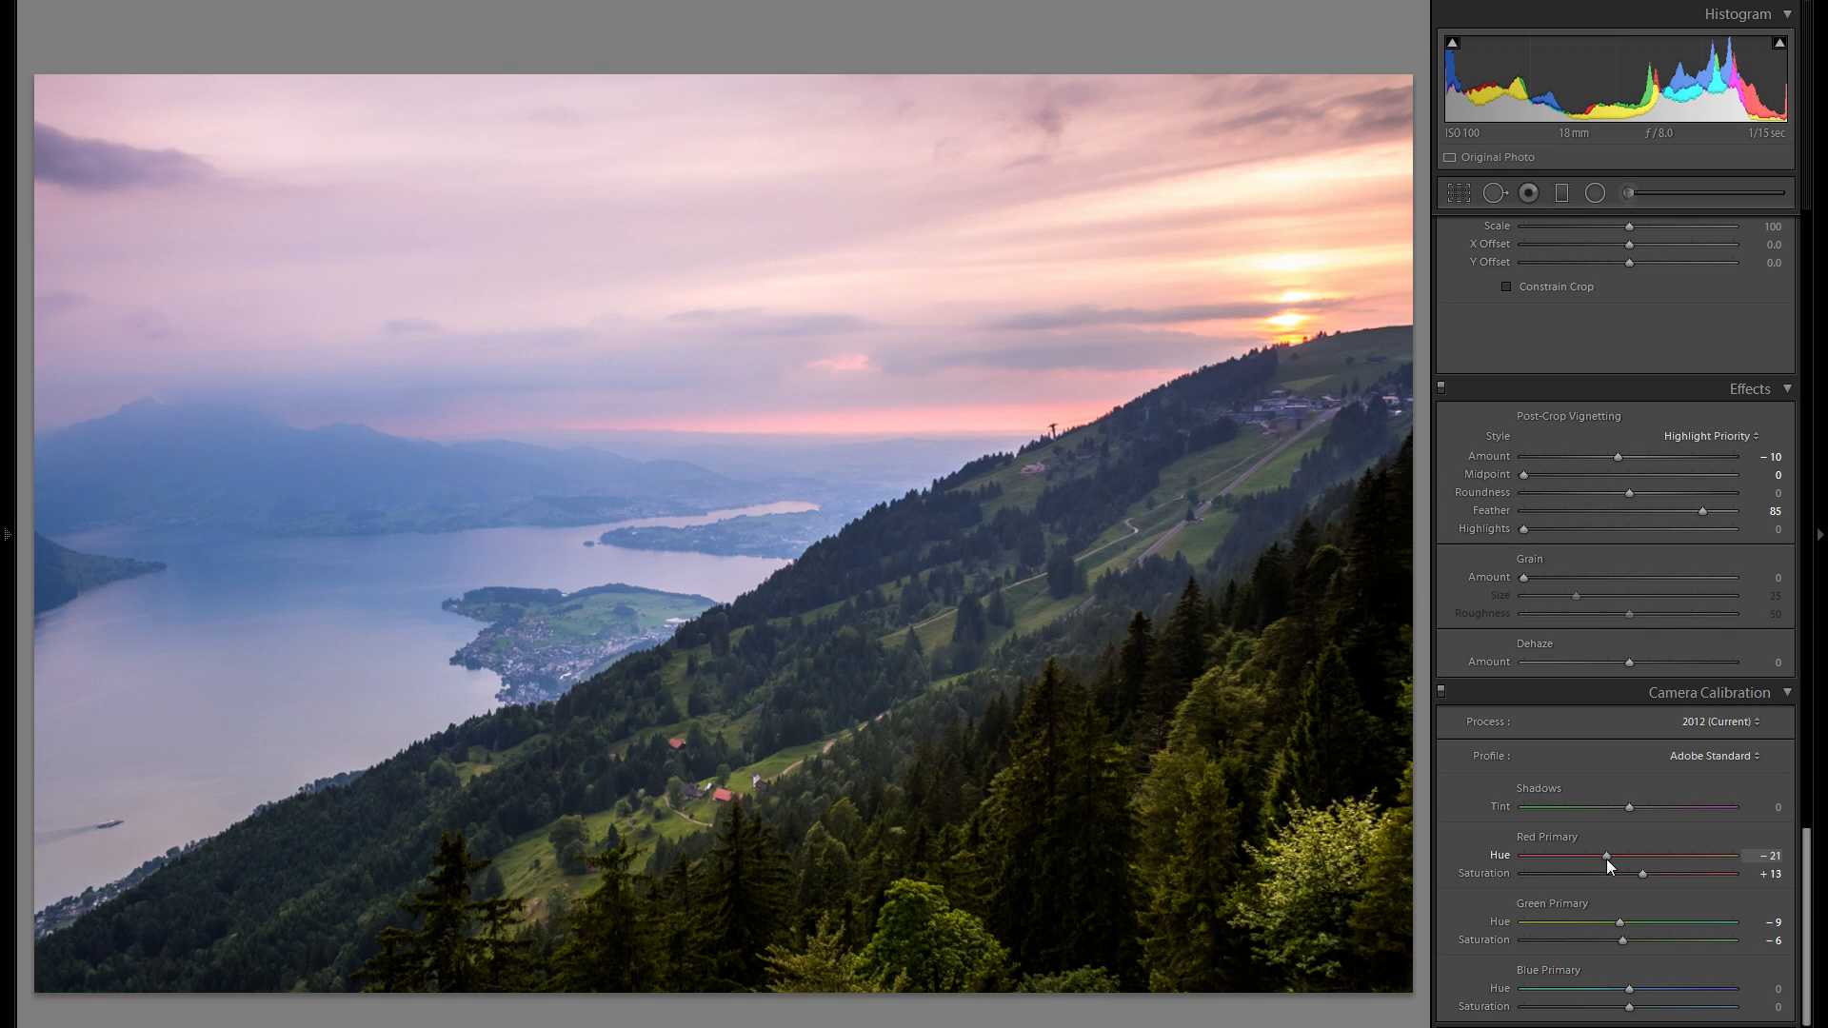
left_click_drag(1607, 859, 1609, 860)
left_click(1609, 870)
left_click_drag(1611, 981, 1671, 984)
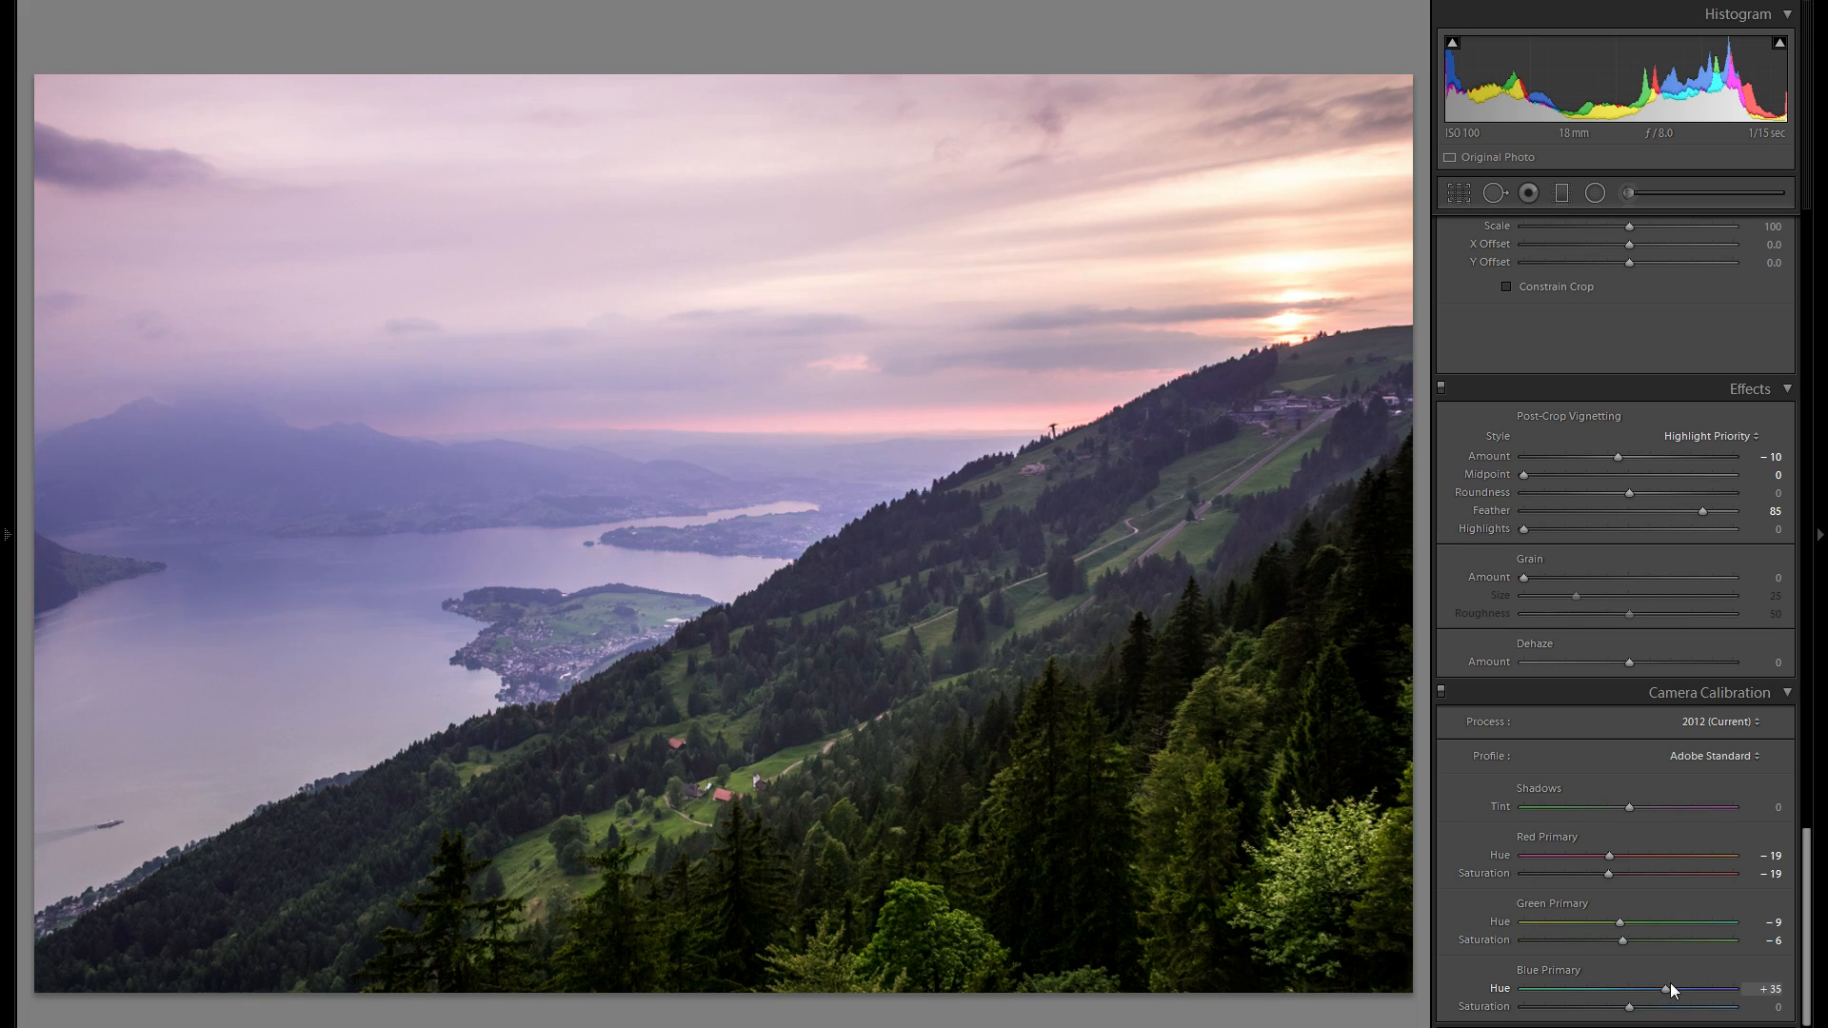
- Set the Blue Primary Hue to −6 and Saturation to +16, and compare the photo without the camera calibration
left_click_drag(1616, 984, 1615, 984)
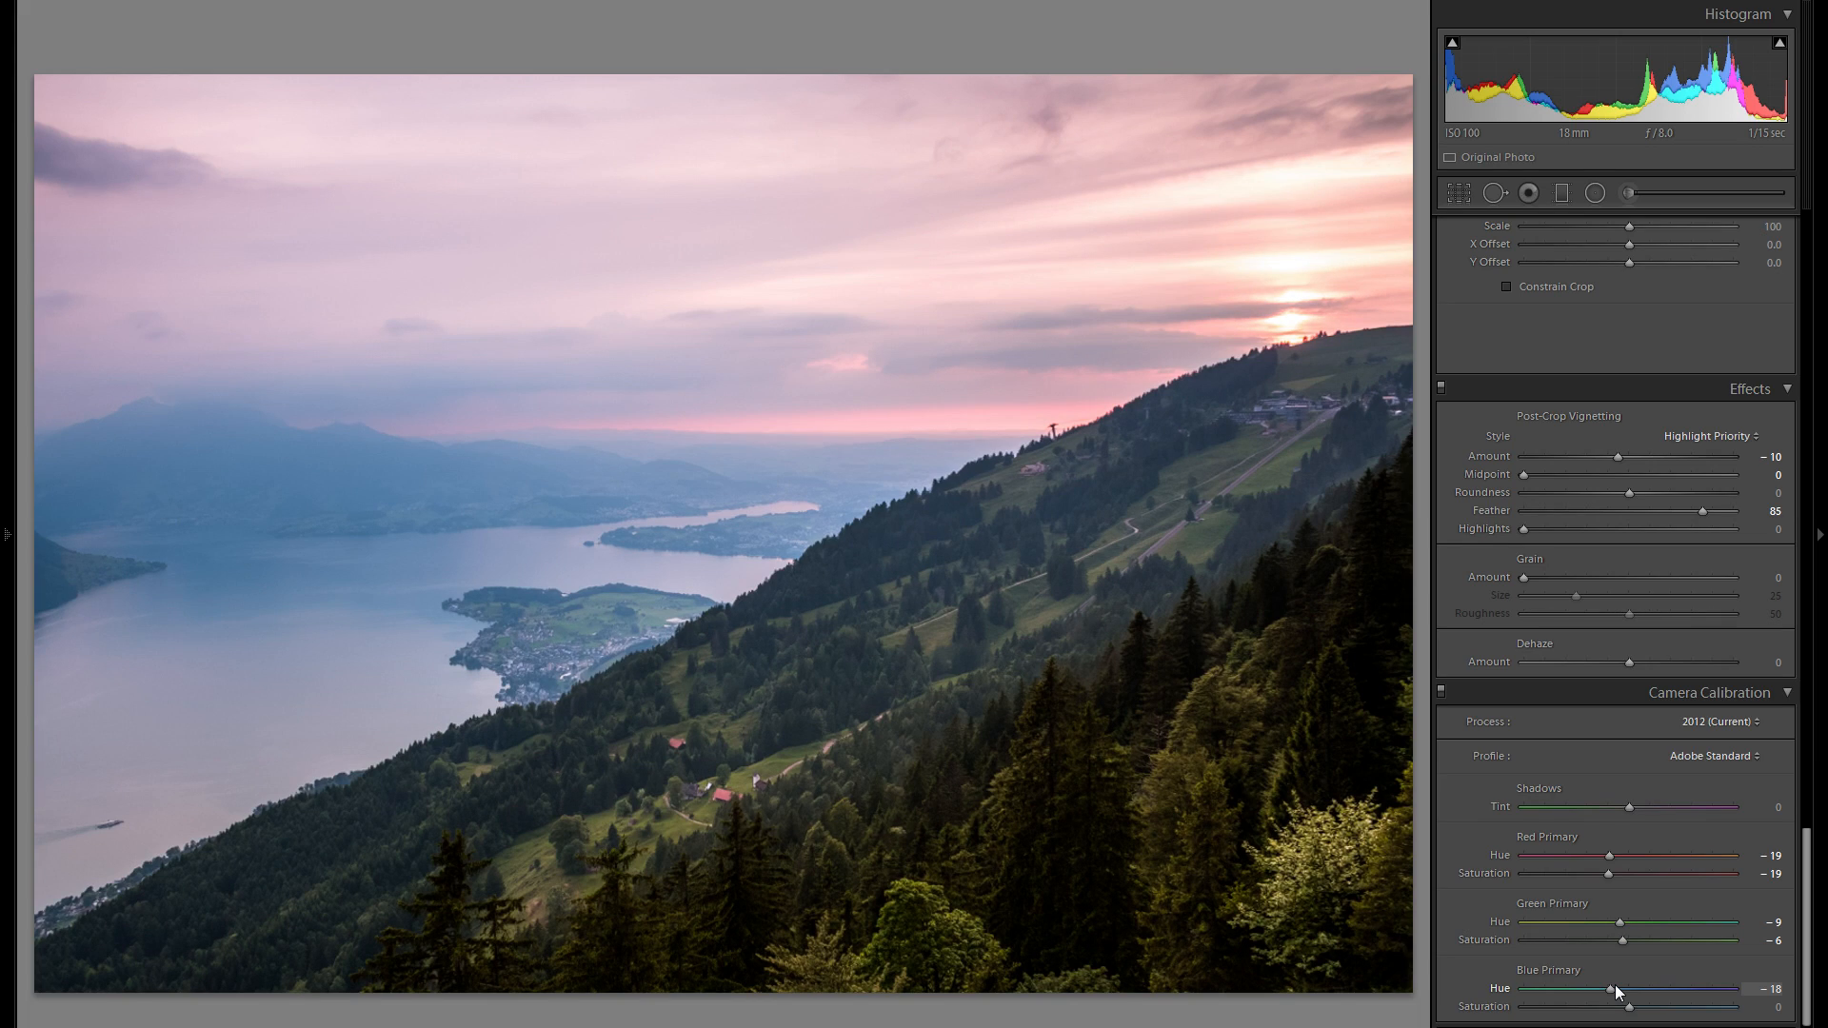
left_click_drag(1625, 987, 1651, 1007)
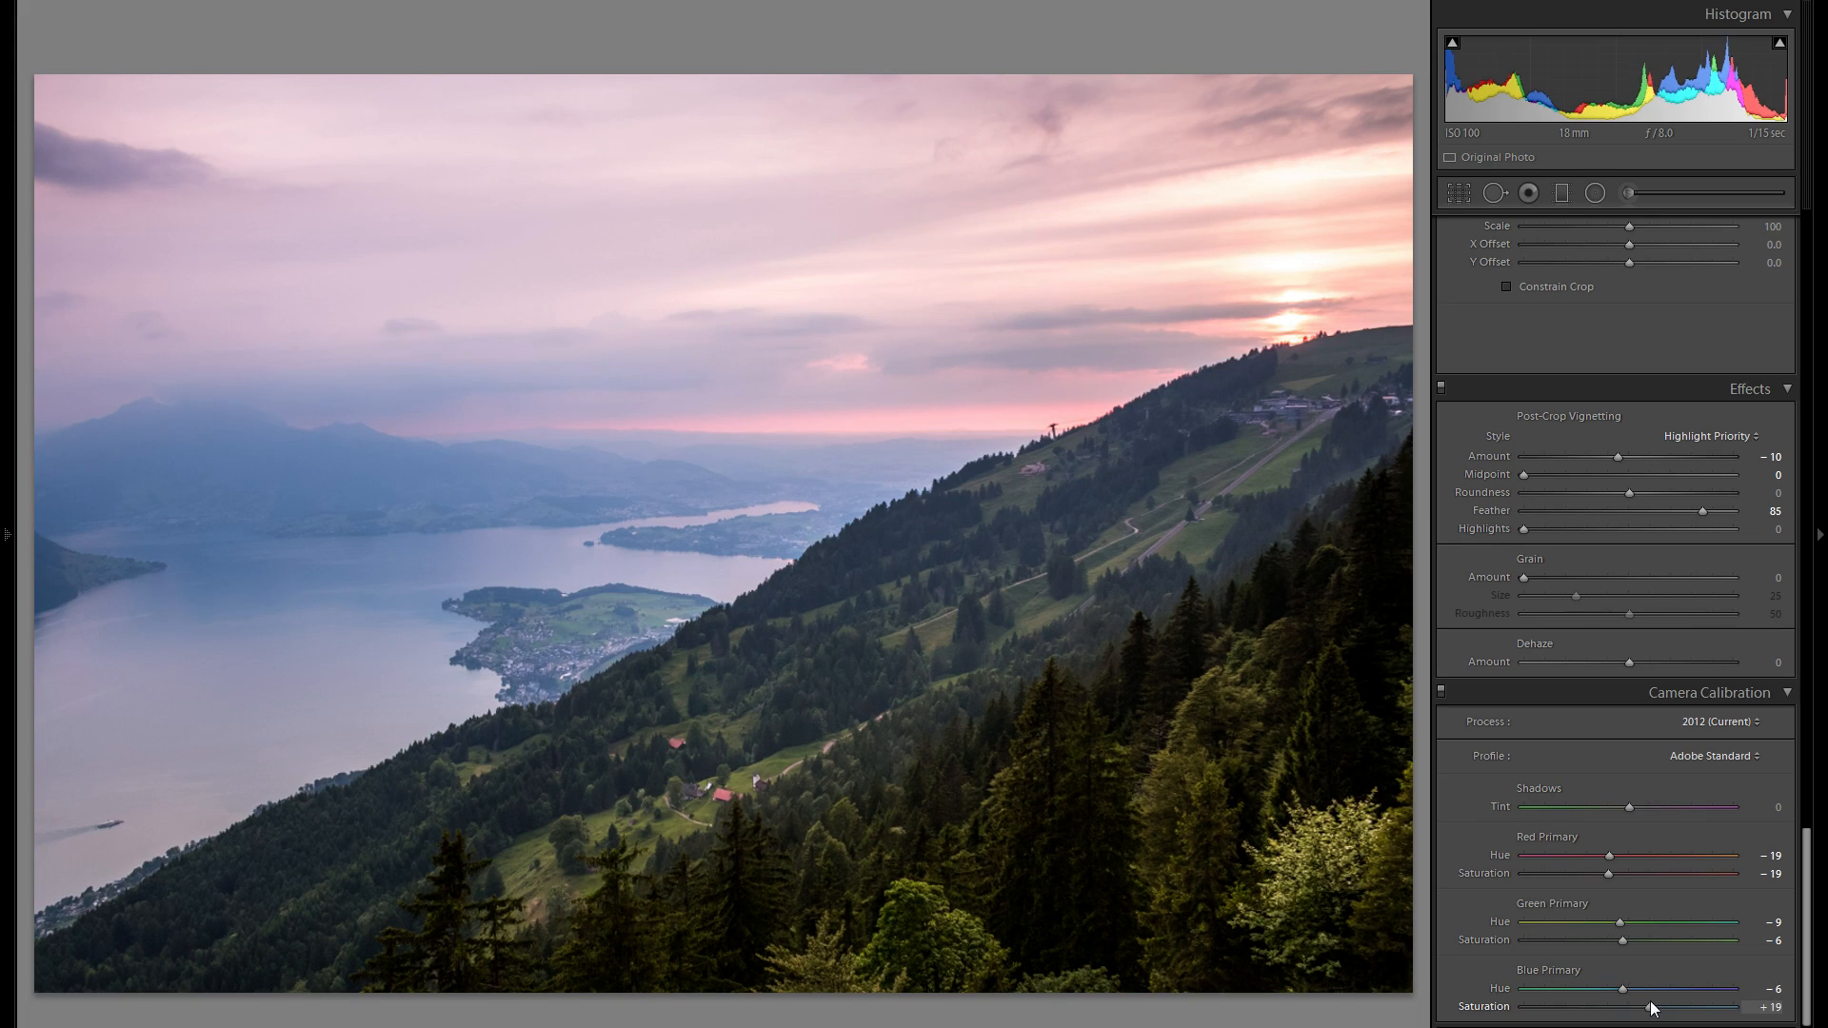
left_click_drag(1651, 1007, 1645, 1007)
left_click(1441, 692)
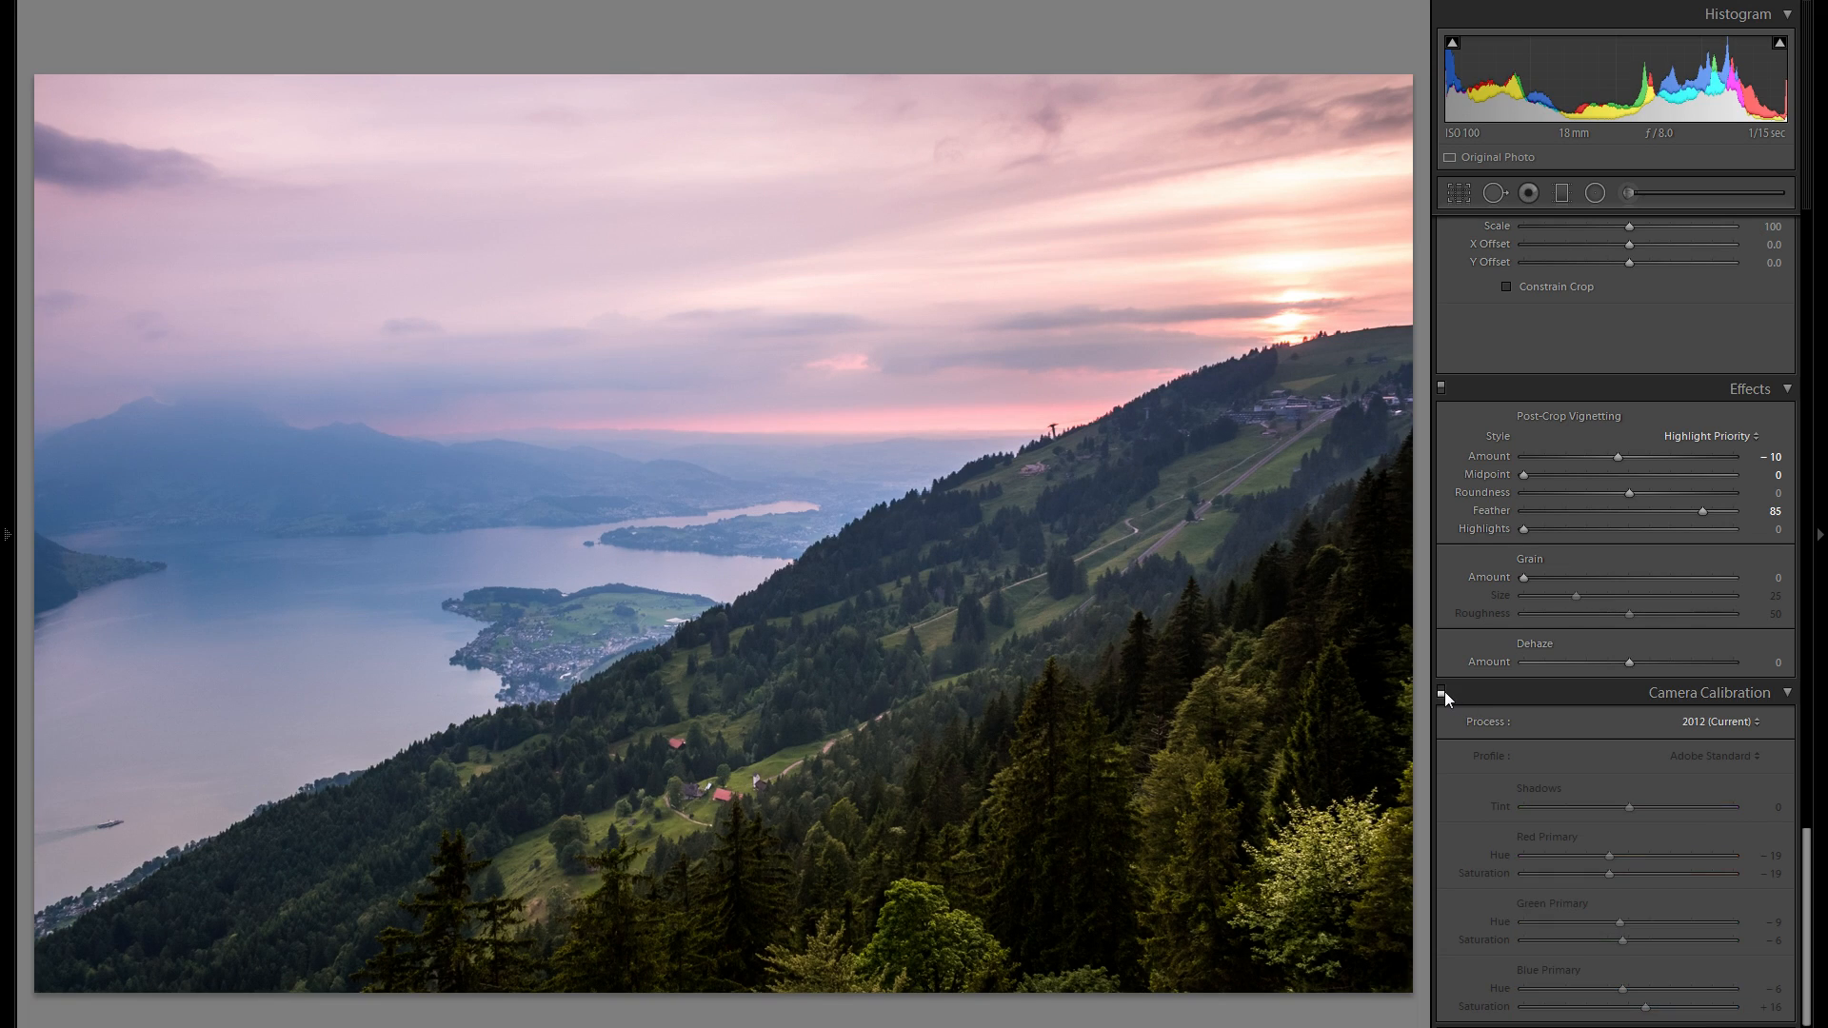
left_click(1442, 692)
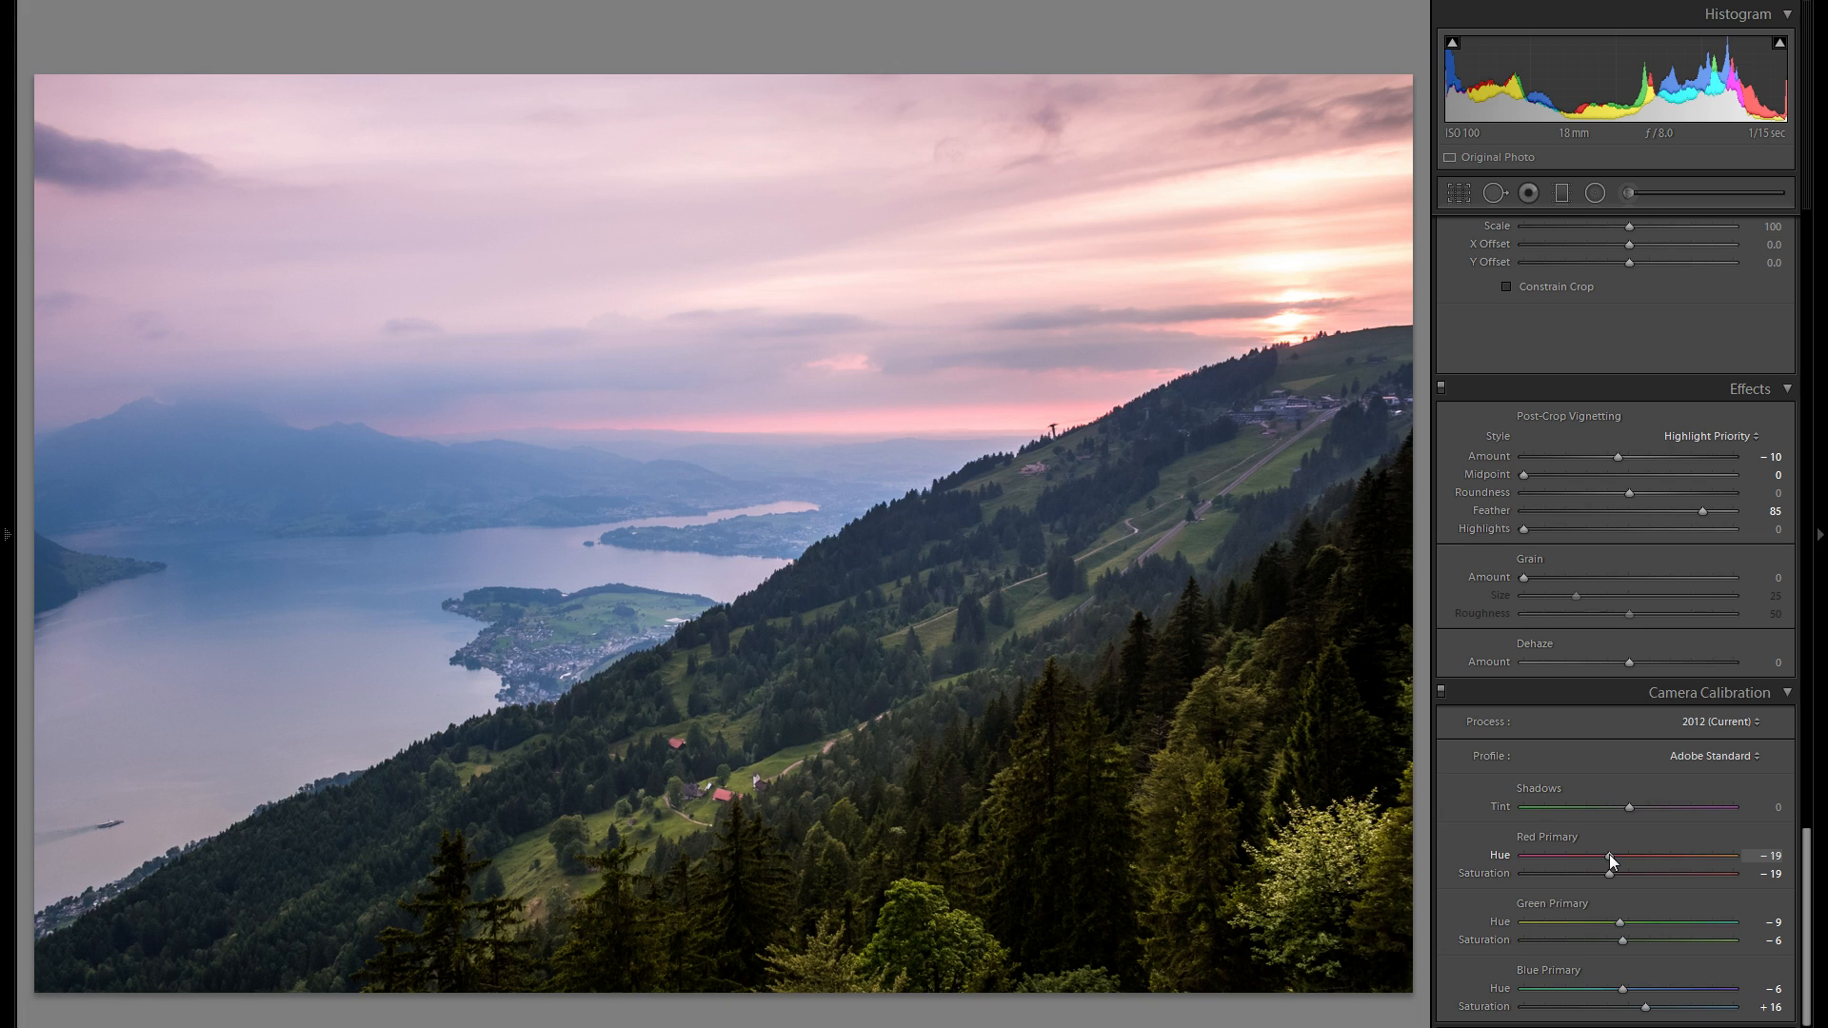
- Reset the Red Primary Hue and Saturation of the camera calibration to 0
left_click_drag(1615, 854, 1619, 854)
double_click(1618, 854)
double_click(1488, 872)
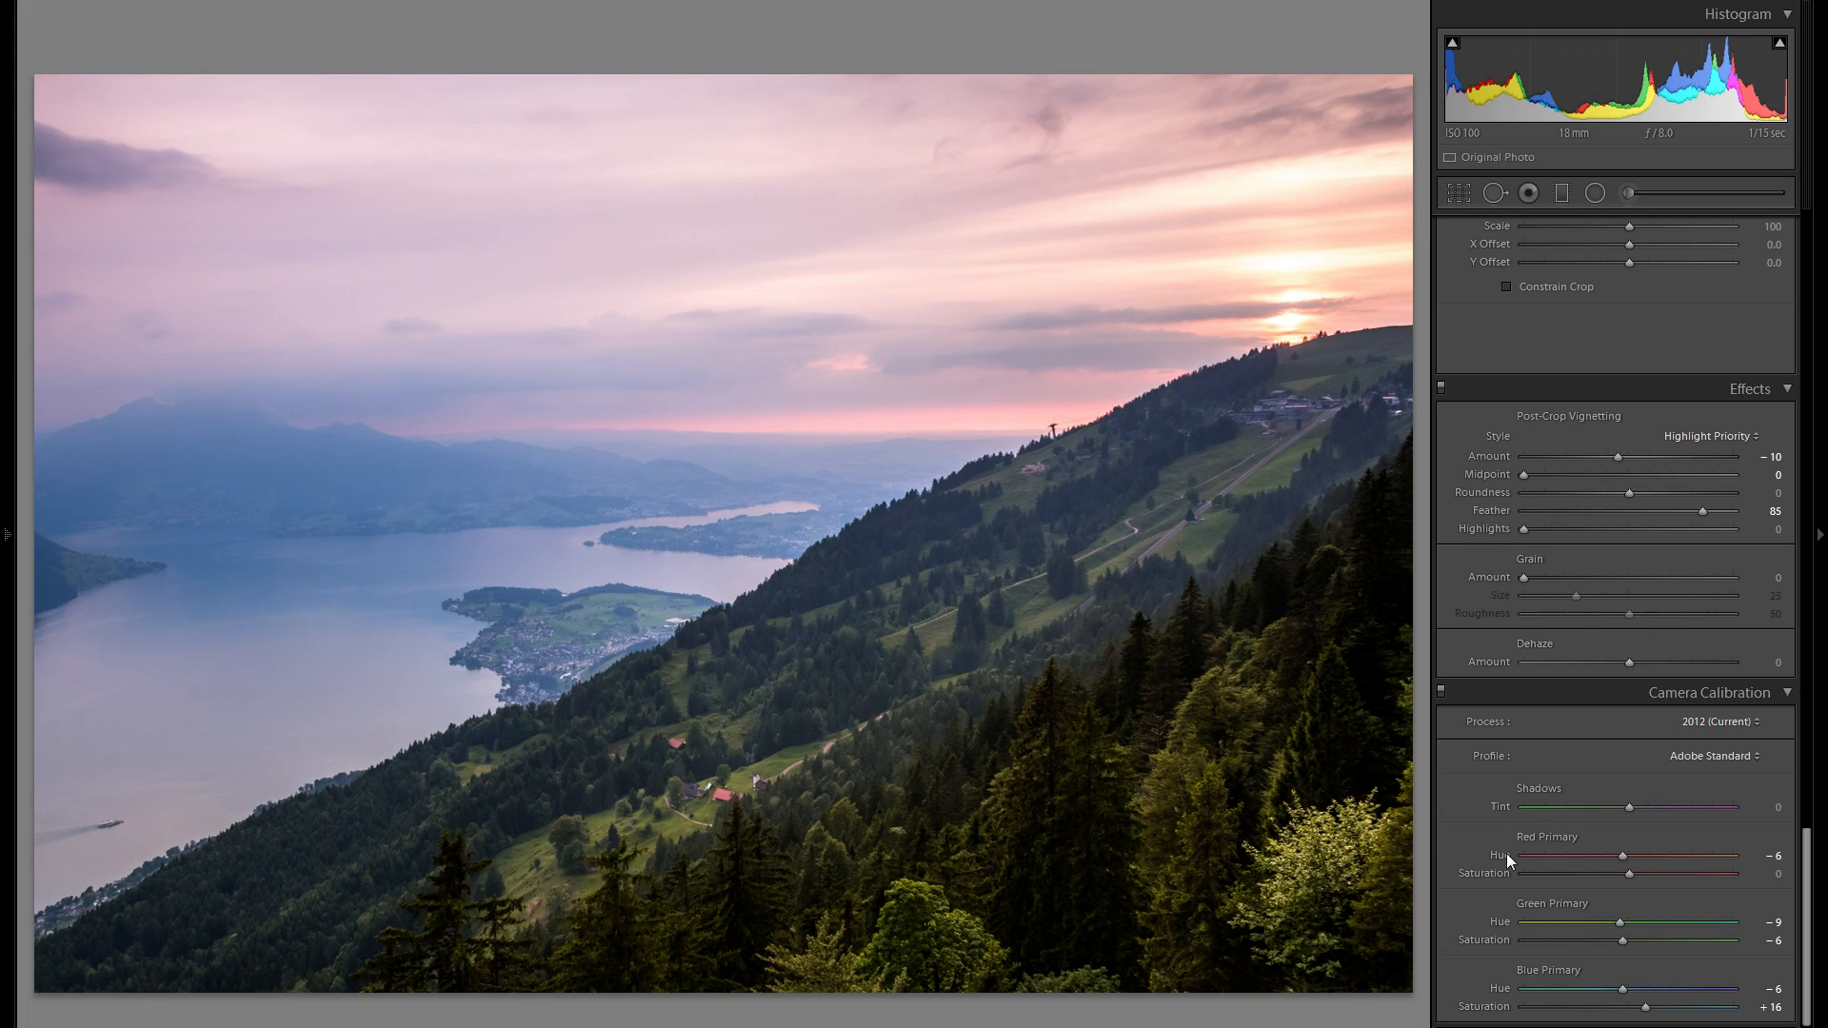
key("comma")
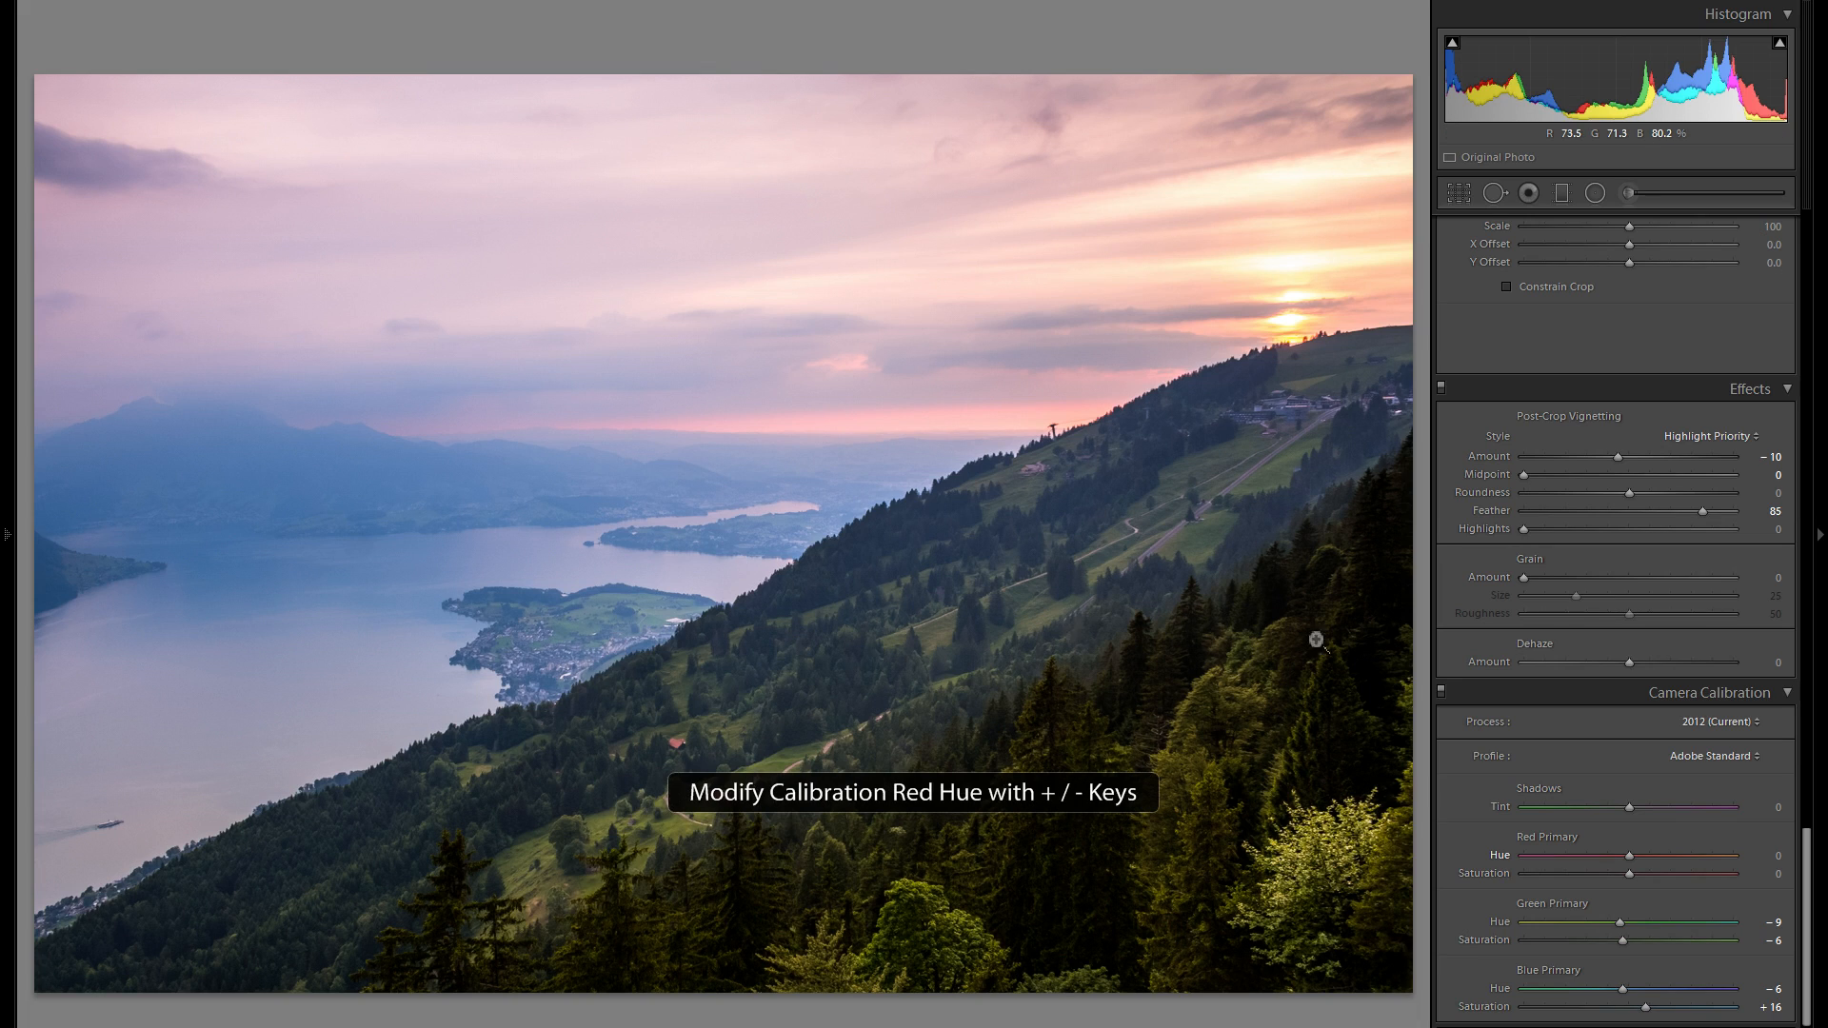
- Compare the photo with the camera calibration adjustments switched off and on
left_click(752, 552)
left_click(1442, 692)
left_click(1441, 691)
left_click(961, 610)
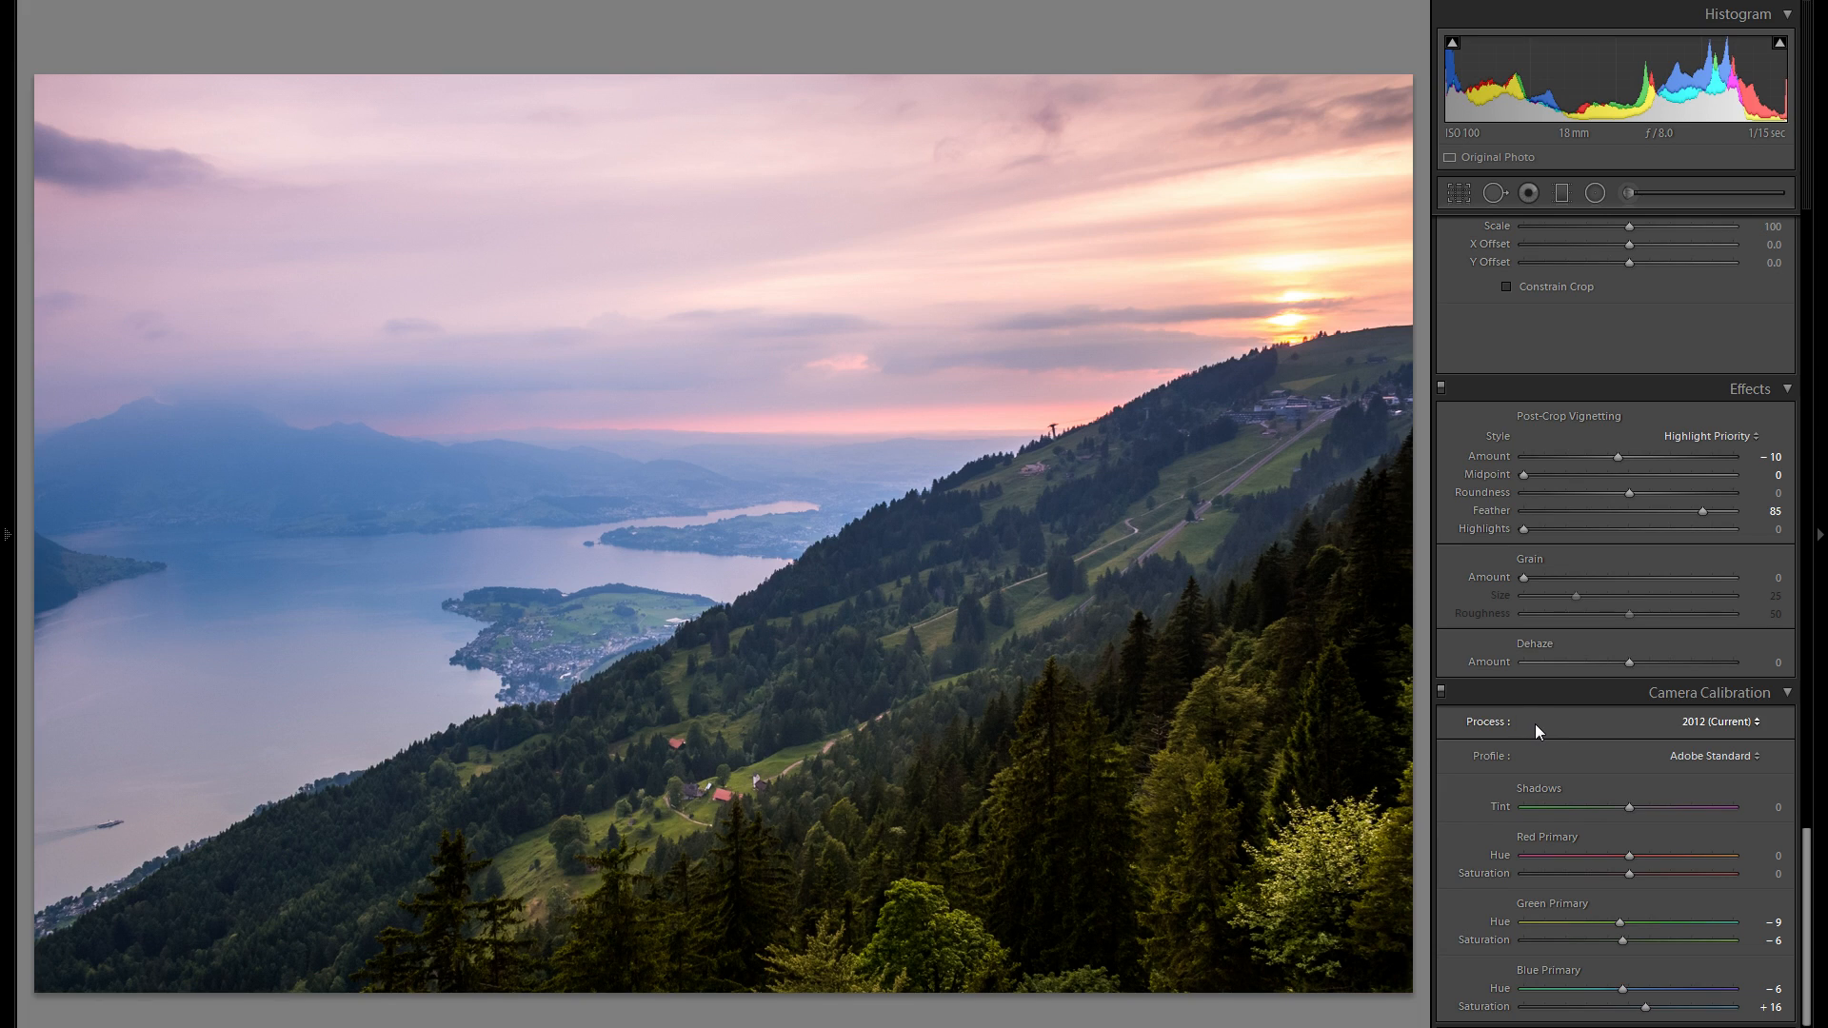
left_click(1442, 690)
left_click(1442, 690)
- Set Vibrance to +17 and Saturation to +2, and compare the edited photo with its before version
scroll(1580, 775, "up", 5)
scroll(1578, 769, "up", 10)
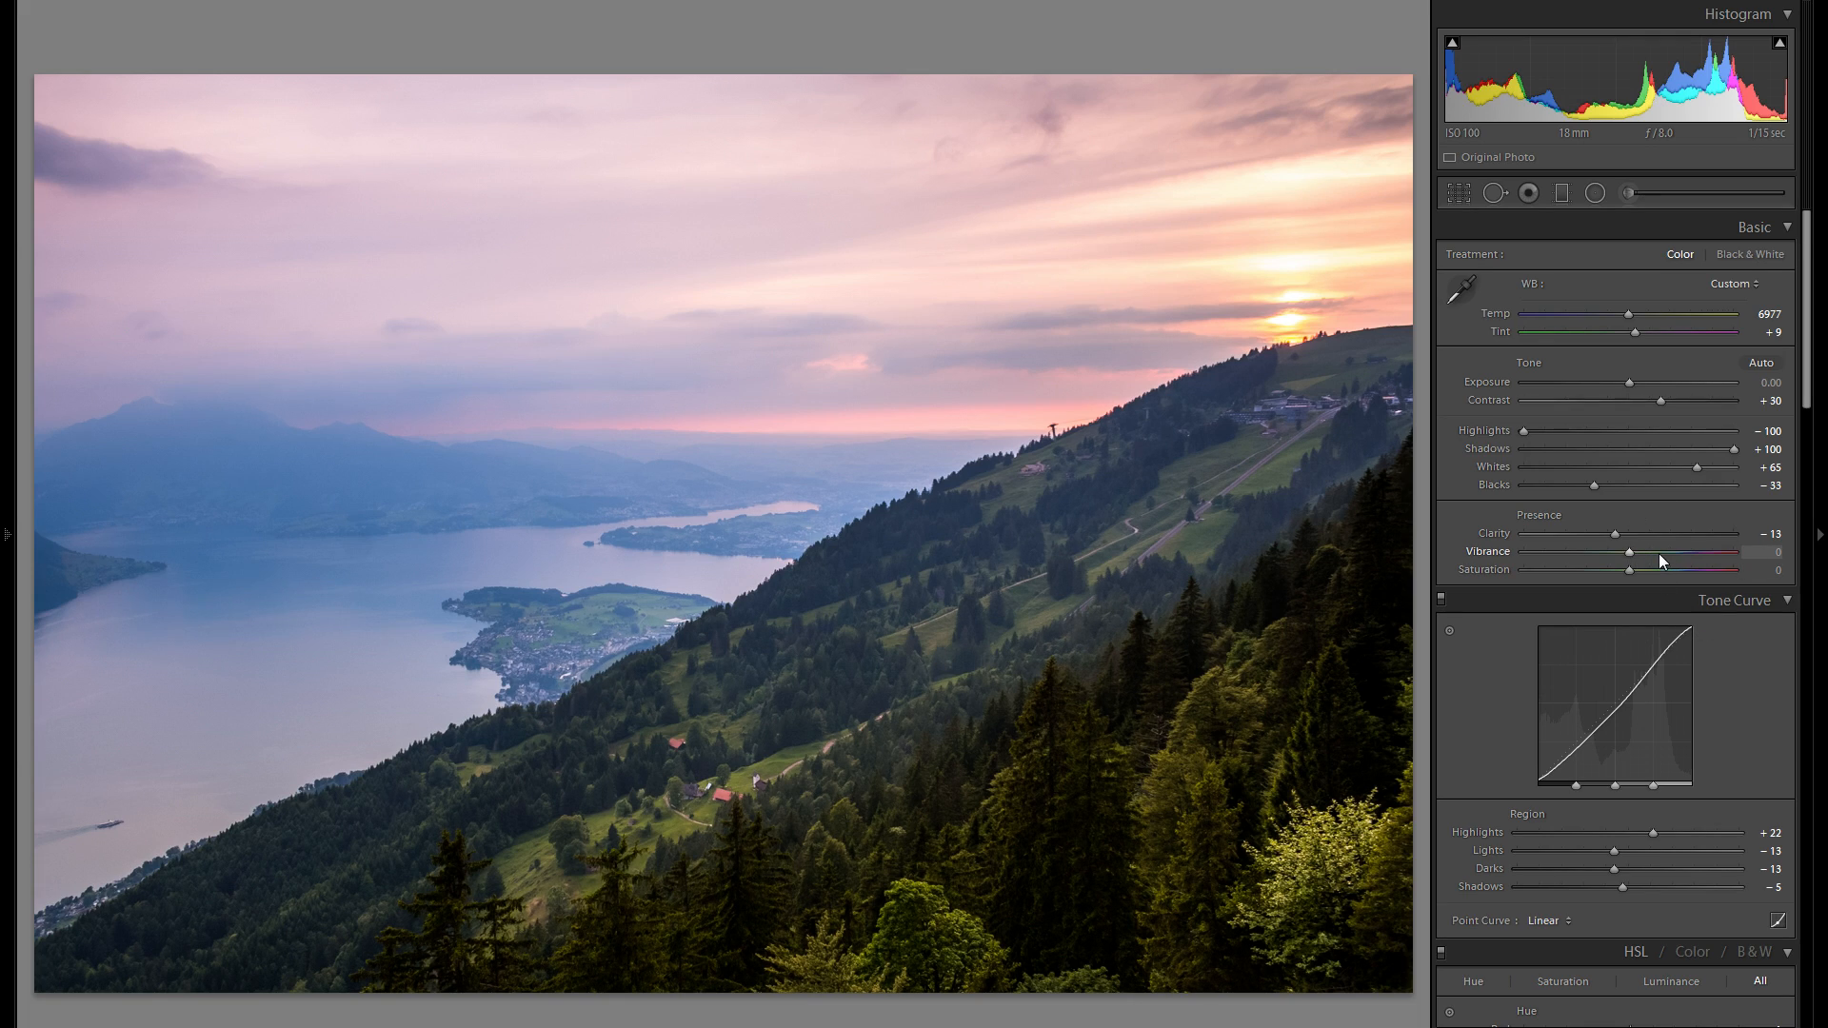
mouse_move(1658, 552)
left_mouse_down()
mouse_move(1626, 539)
mouse_move(1646, 549)
left_mouse_up()
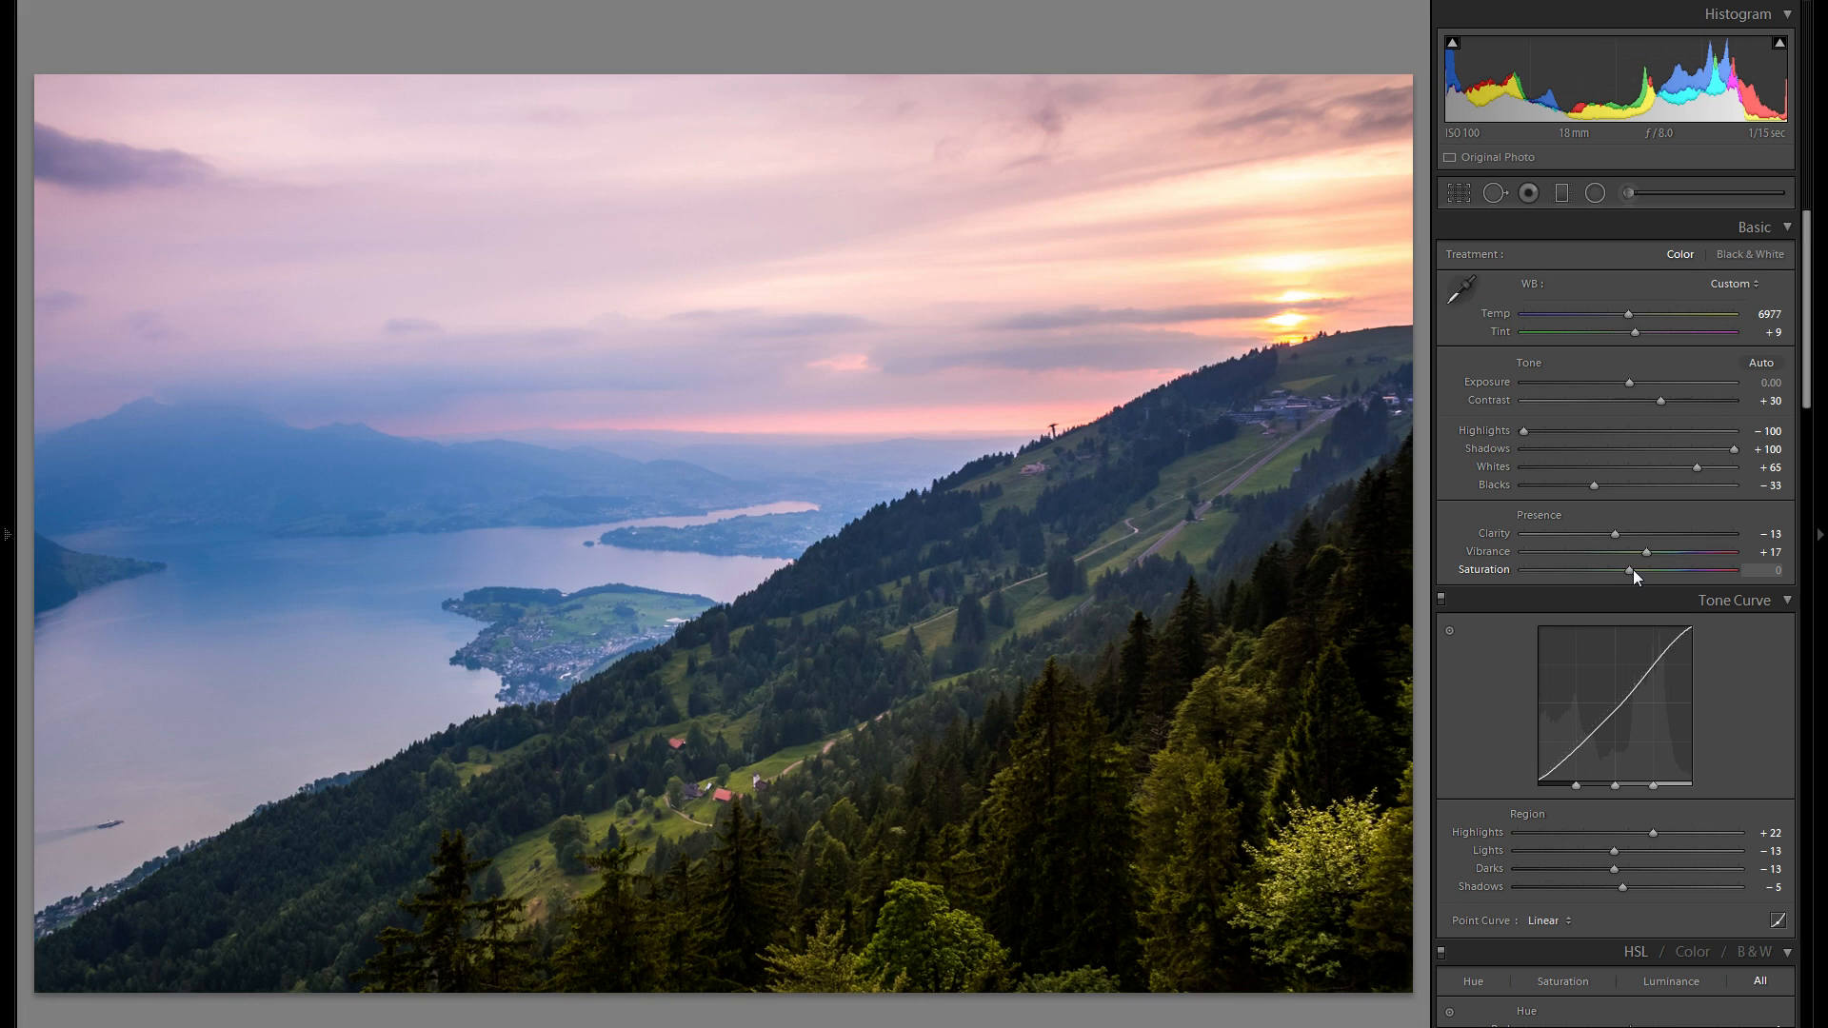
left_click_drag(1636, 570, 1638, 569)
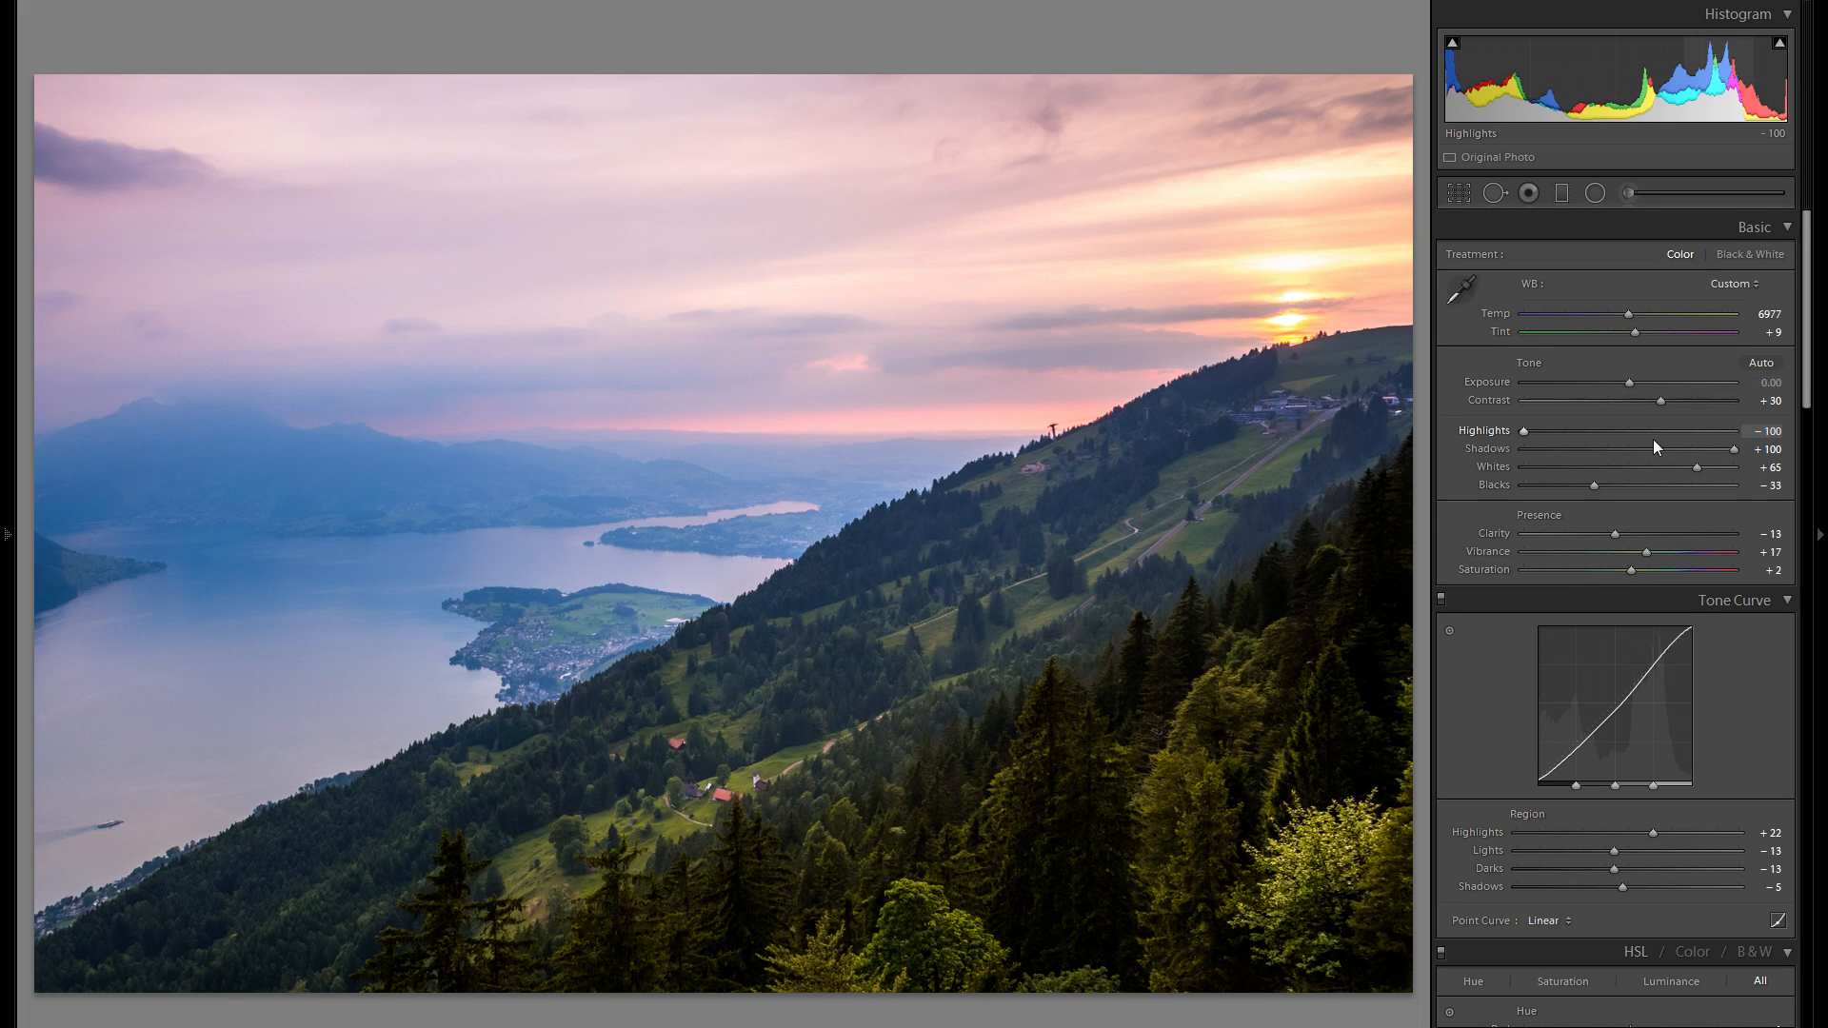
key("y")
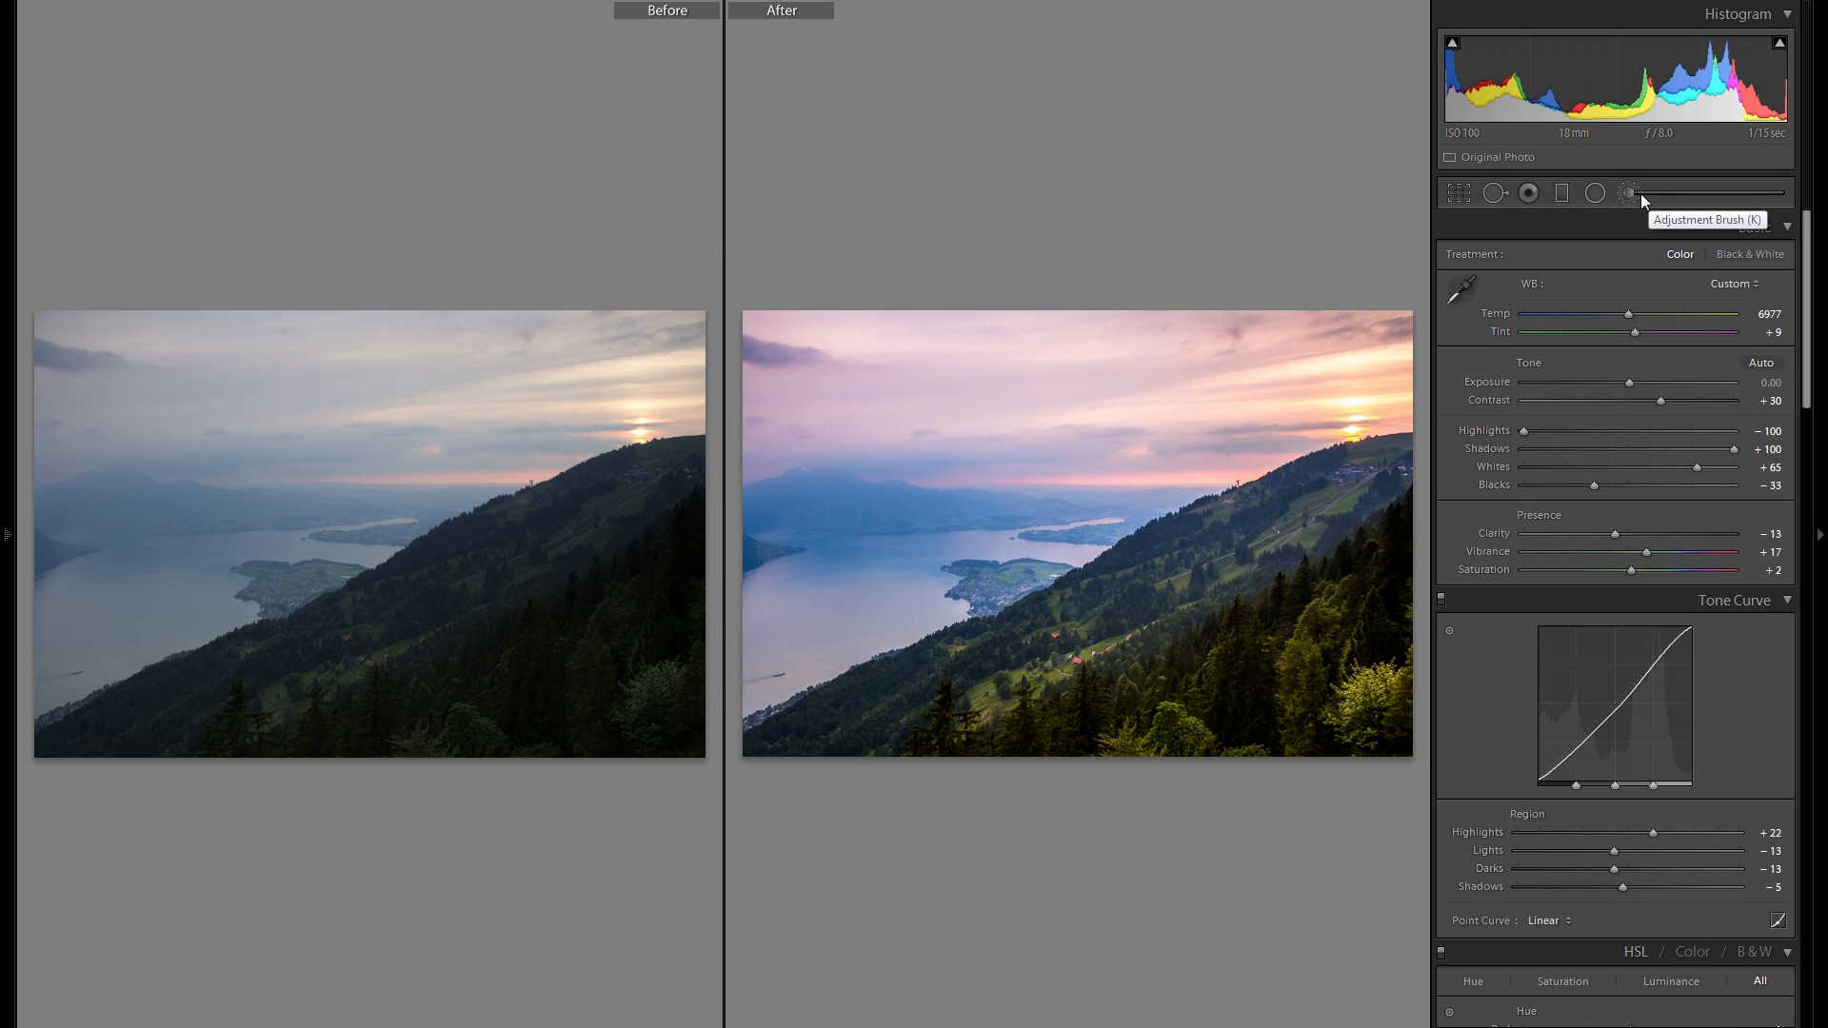
key("y")
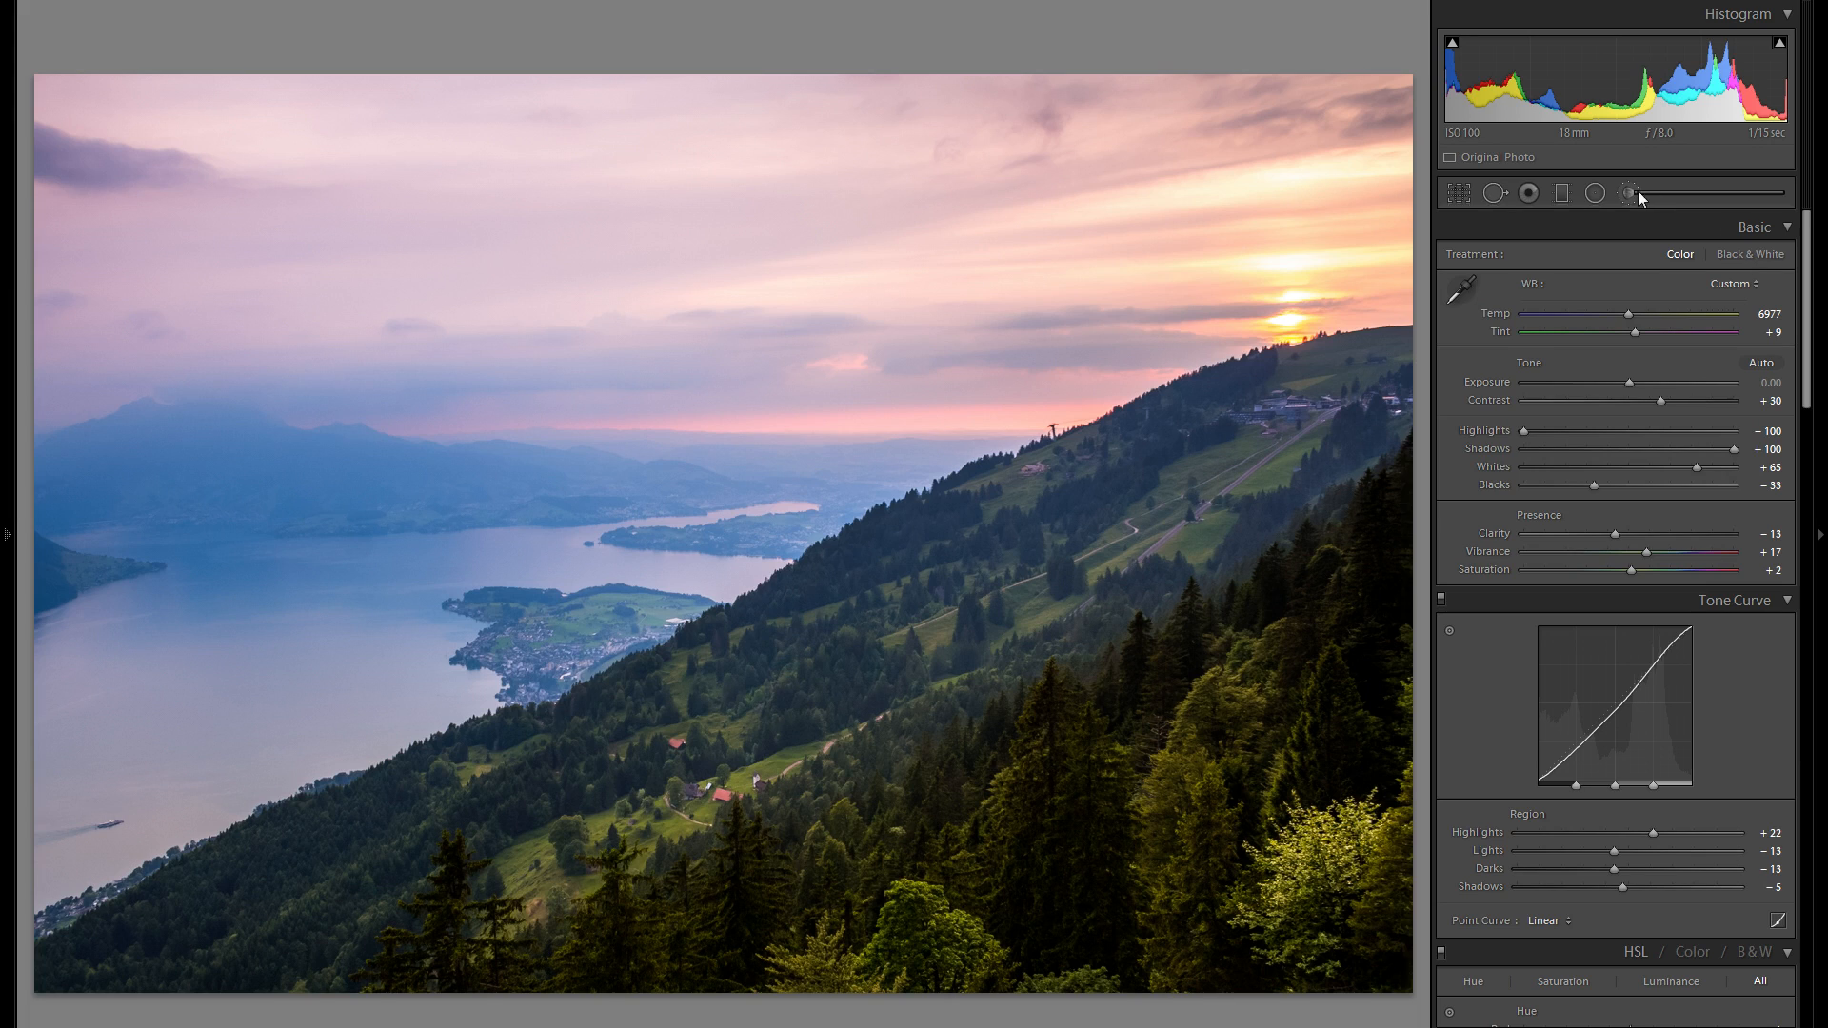
- Try rotating the crop to −1.13 degrees, undo it together with the last Saturation change, and leave cropping
left_click(1472, 194)
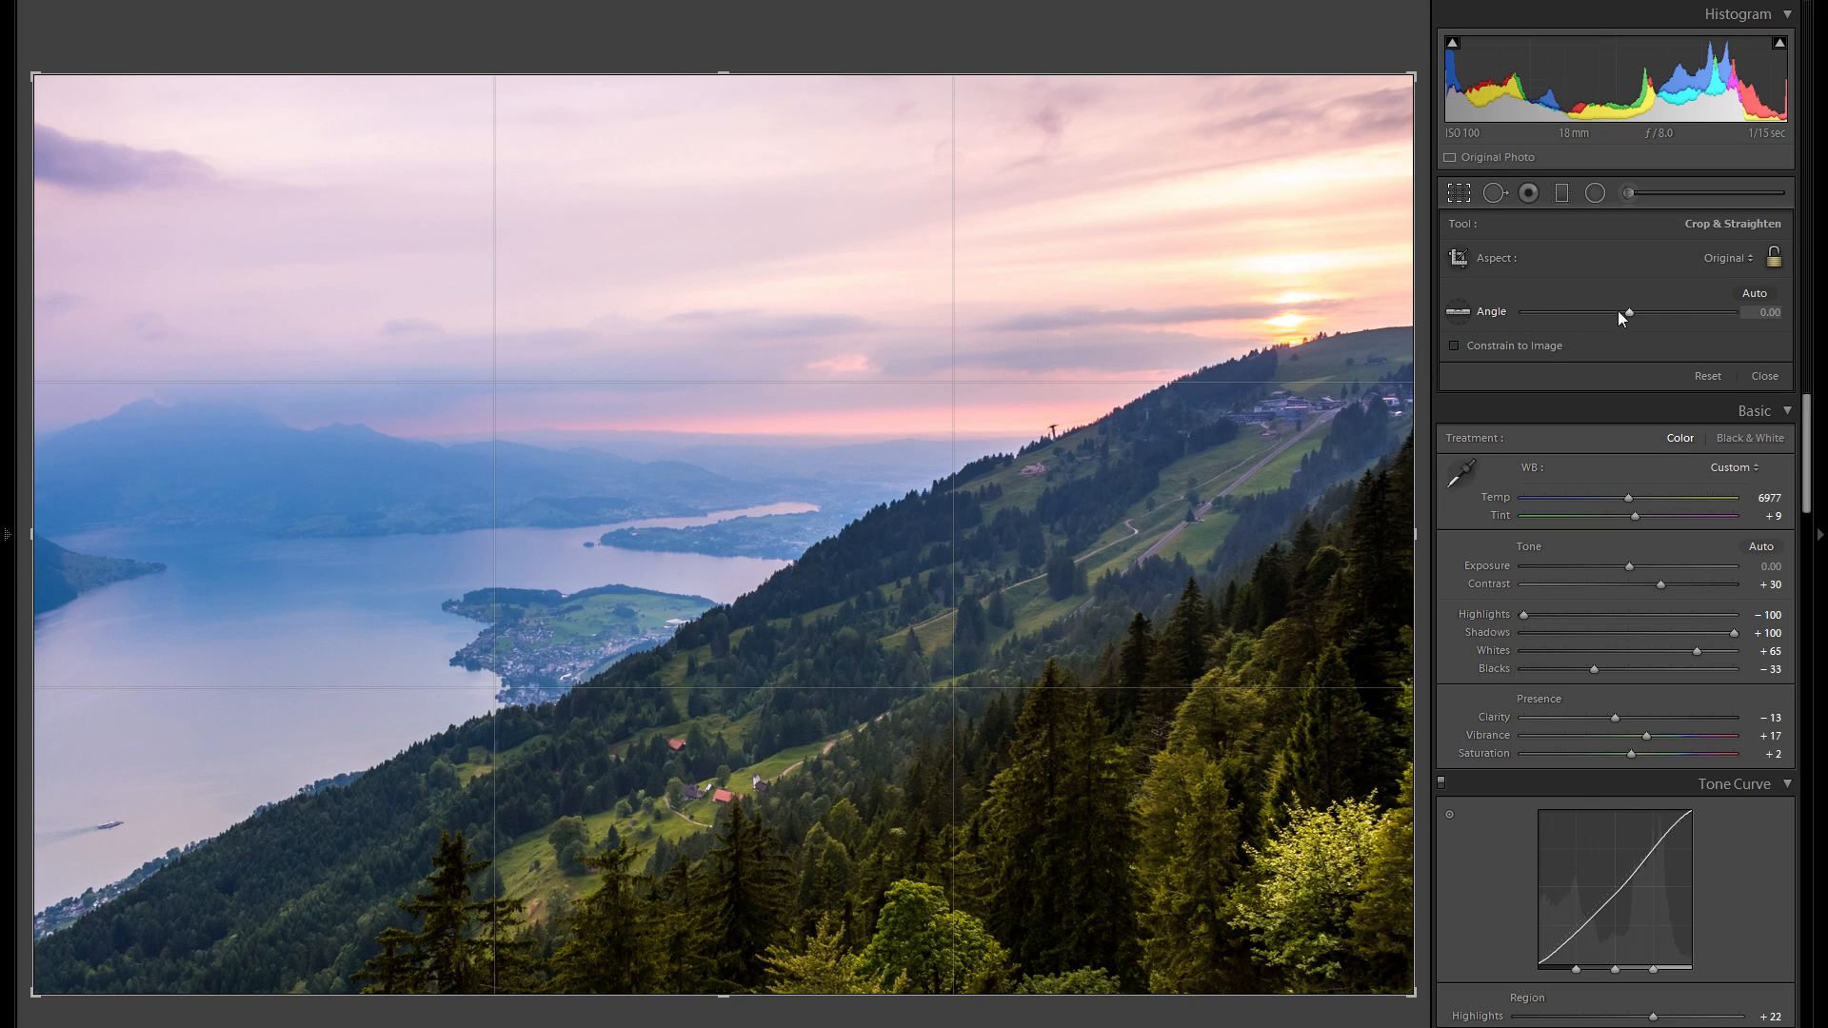
mouse_move(1422, 369)
left_mouse_down()
mouse_move(1423, 390)
mouse_move(1415, 355)
left_mouse_up()
key("ctrl+z")
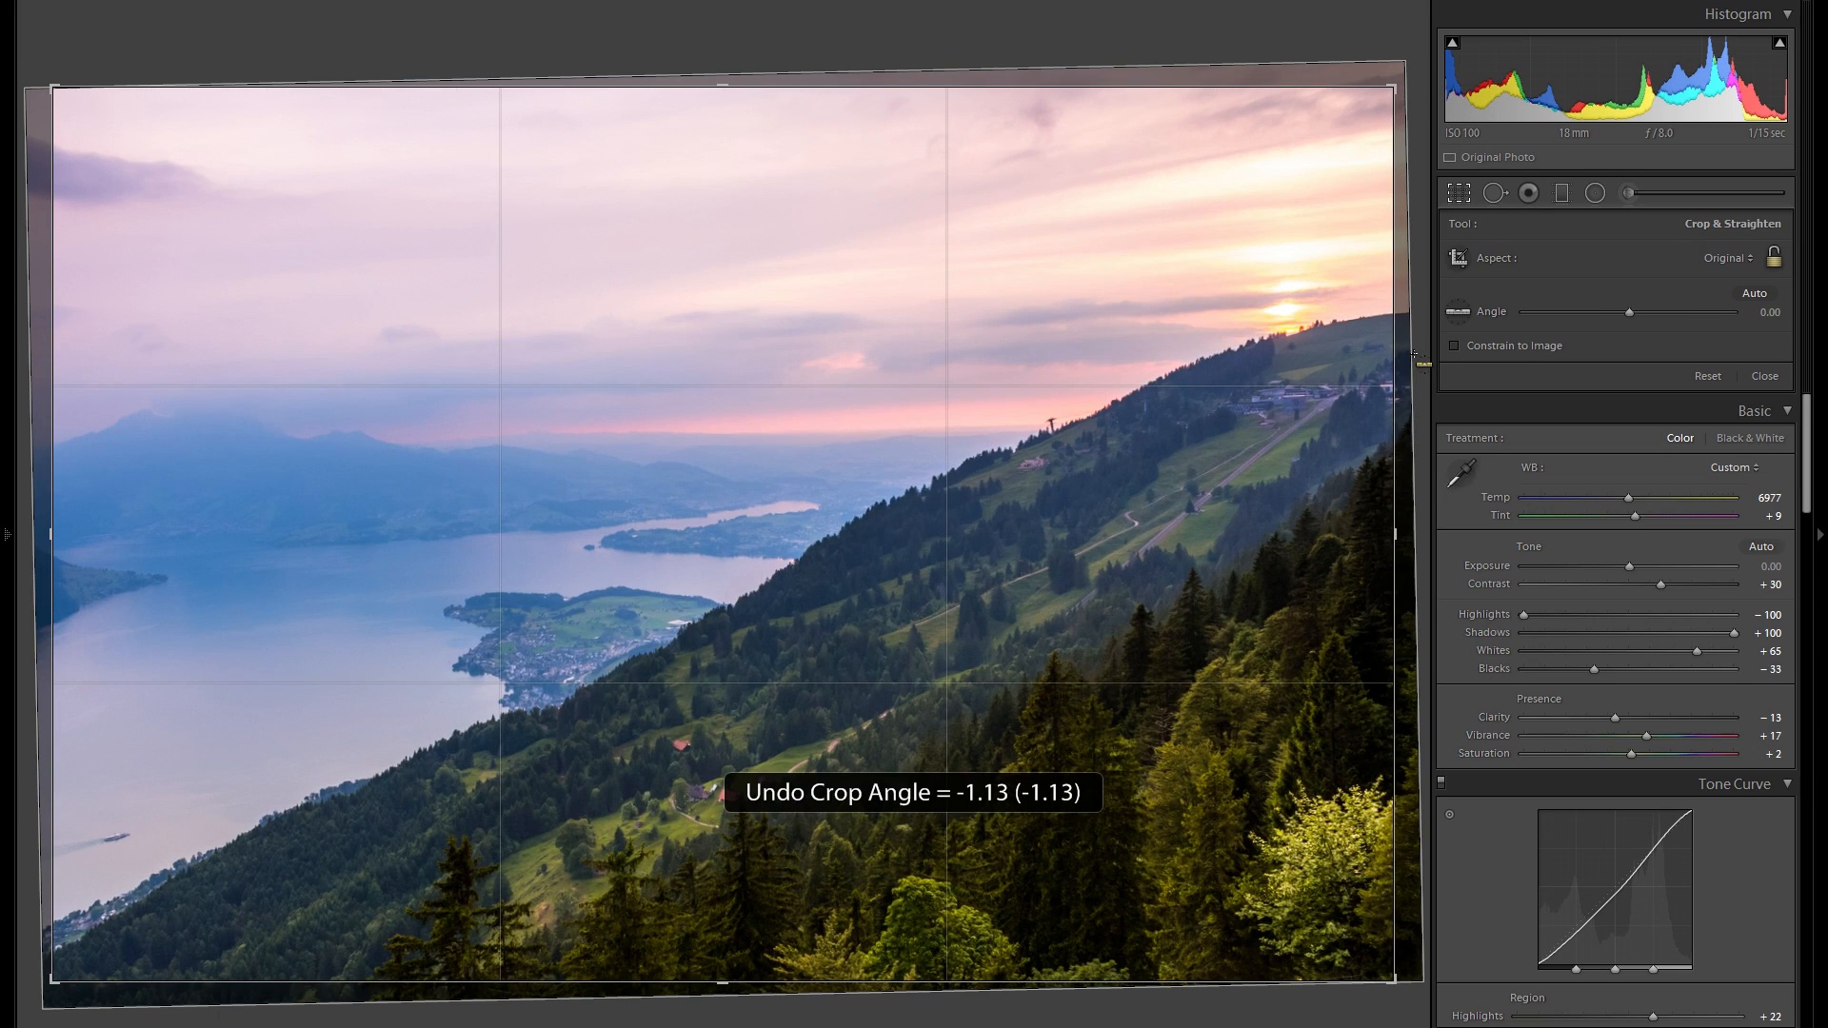
key("ctrl+z")
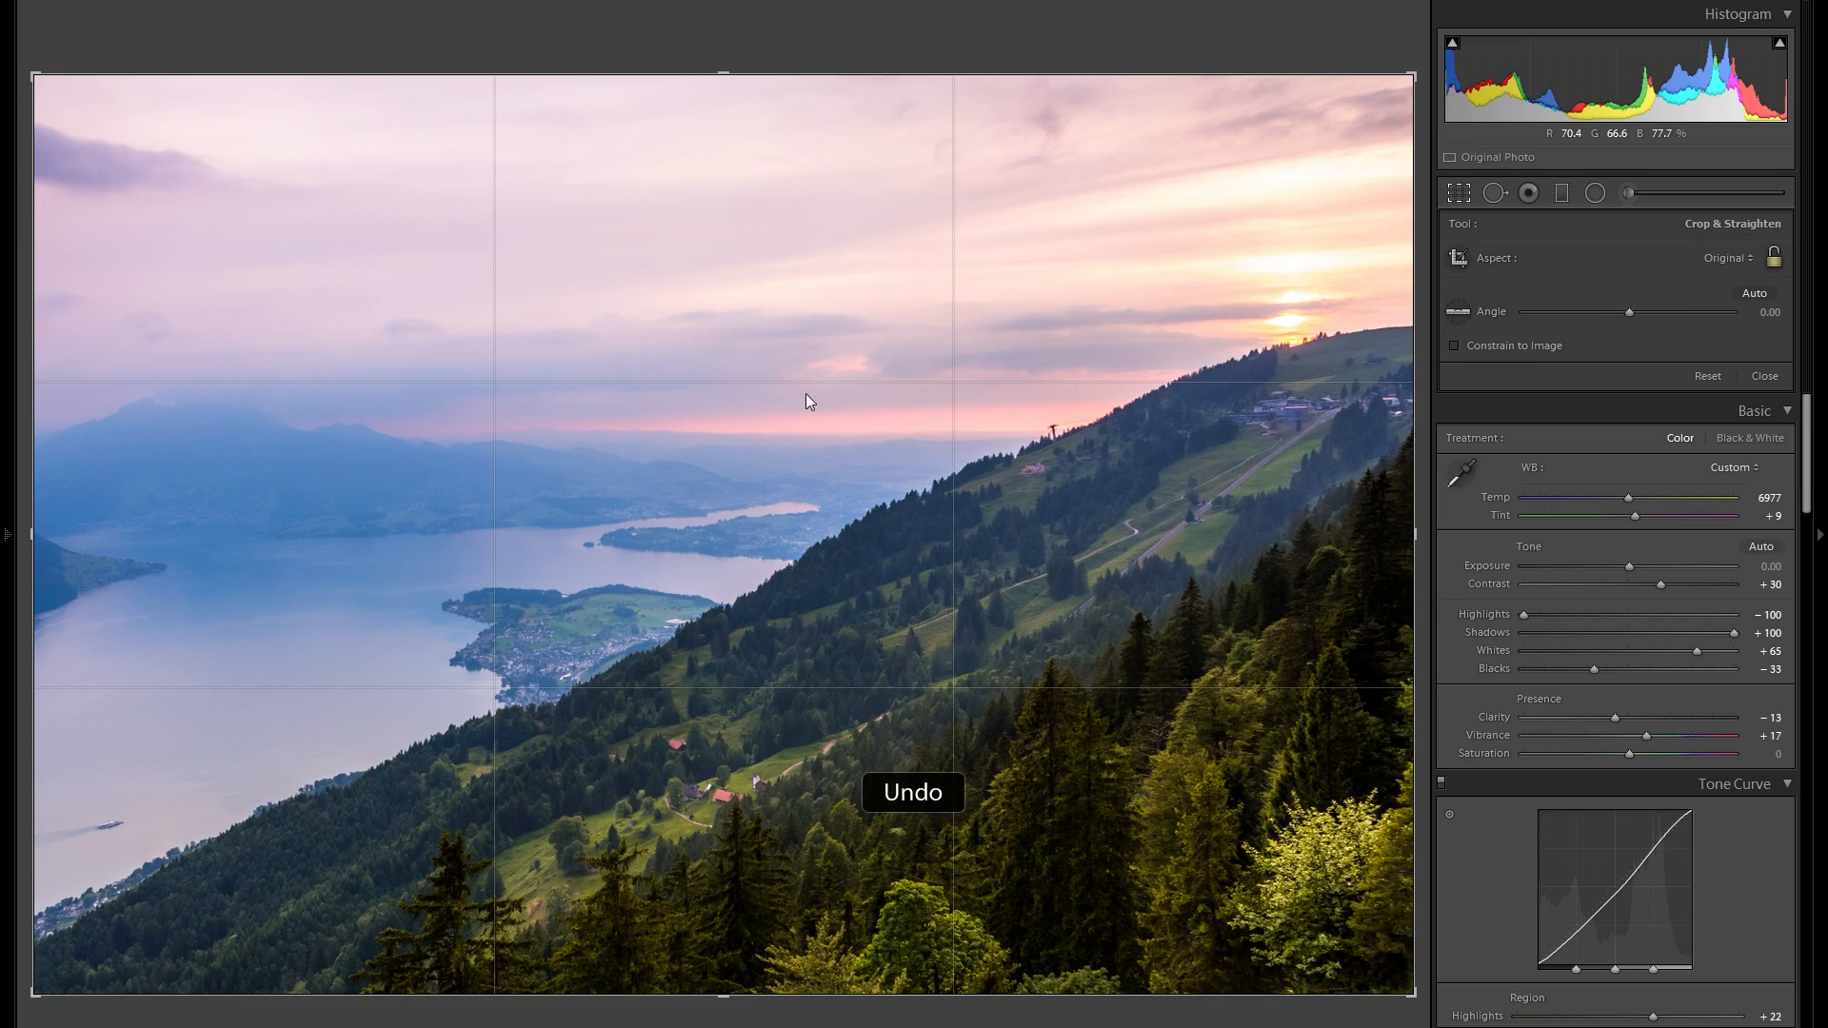
left_click(1461, 194)
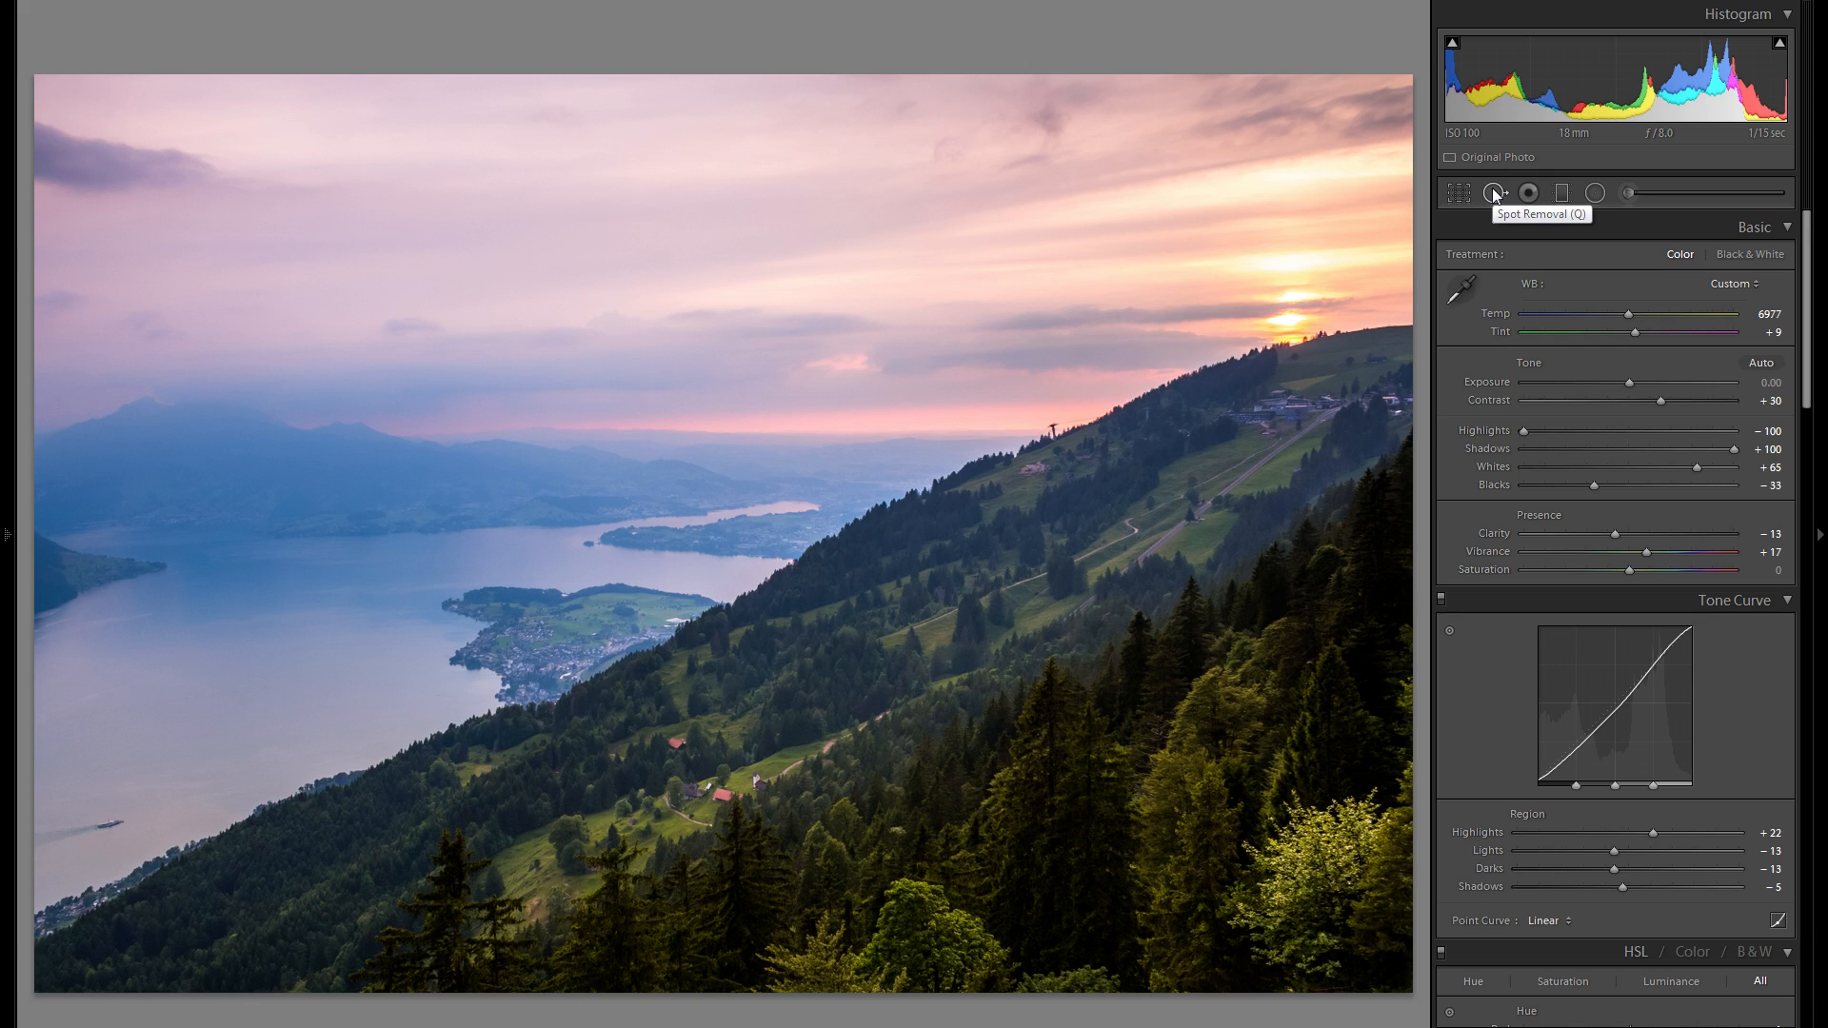
- Zoom into the photo and examine the sky, mountains and lake for spots
left_click(319, 287)
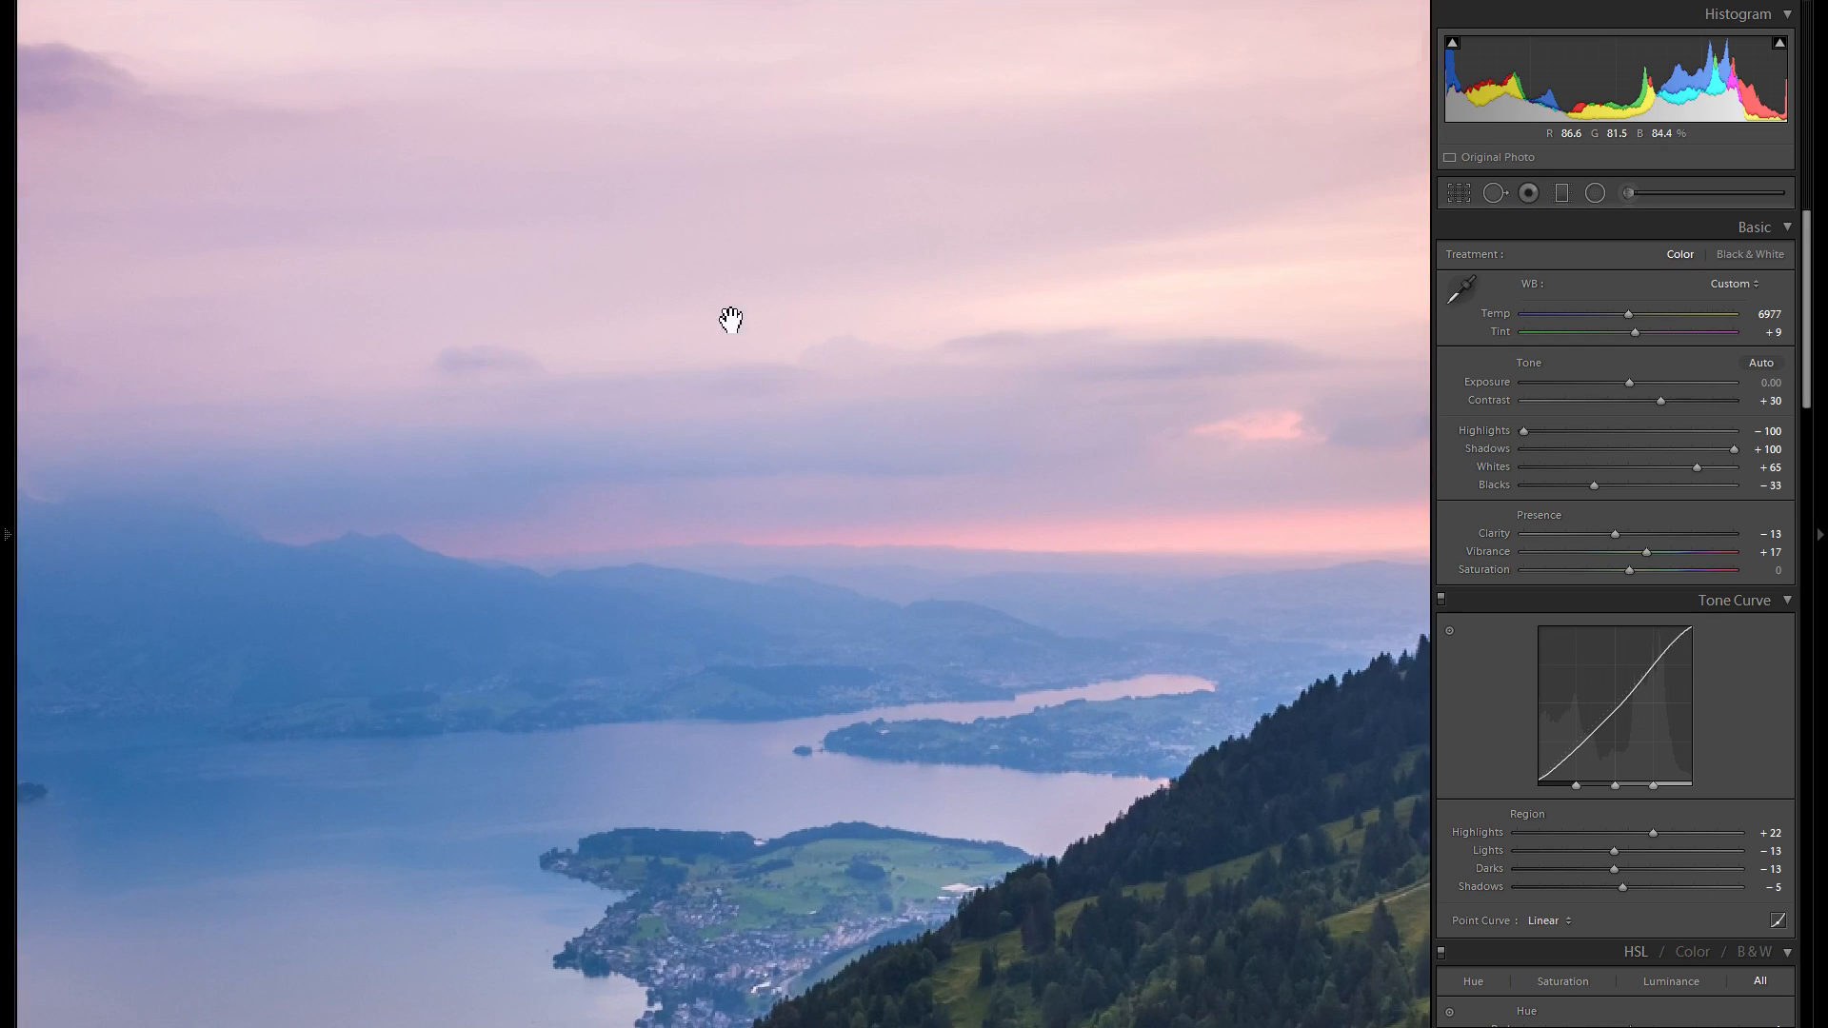
left_click_drag(1105, 298, 470, 523)
left_click_drag(790, 503, 874, 369)
left_click_drag(590, 625, 1376, 296)
left_click_drag(768, 466, 1001, 439)
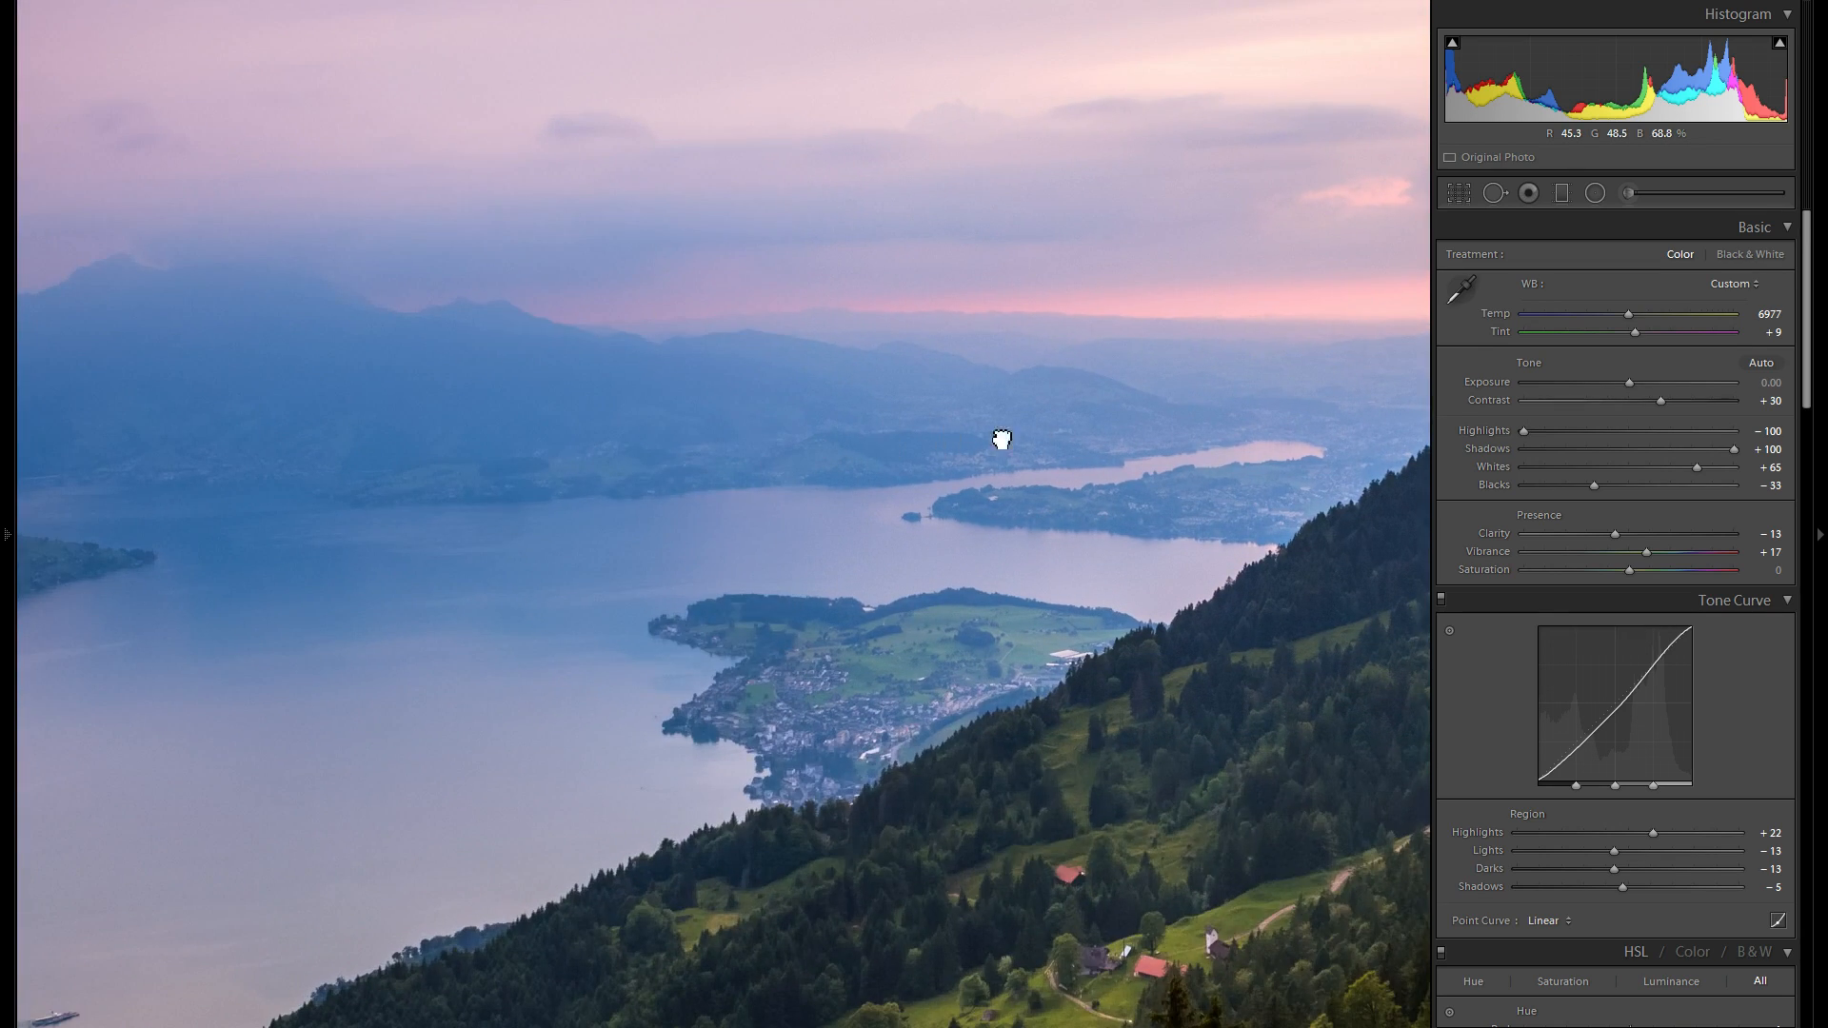
left_click(1082, 436)
- Try to heal the small island in the lake using Spot Removal with size 53 and feather 43, and delete the correction
left_click(1495, 193)
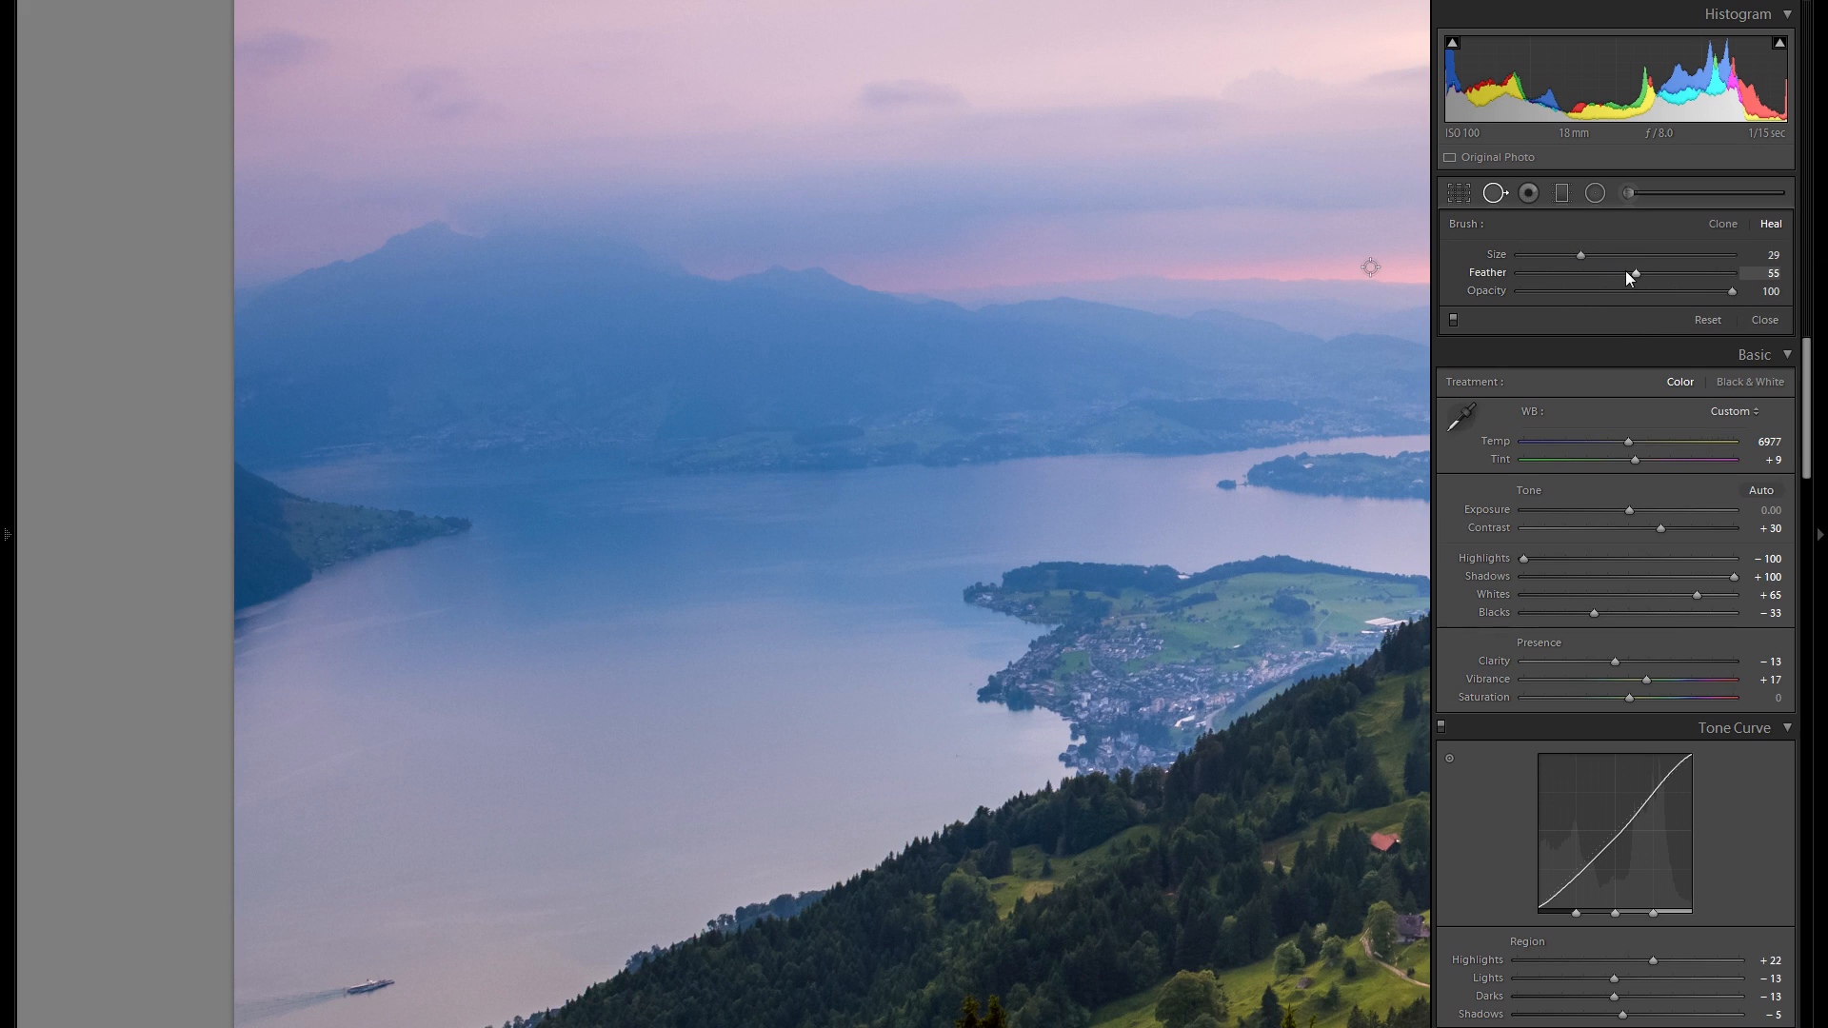
scroll(1205, 504, "up", 10)
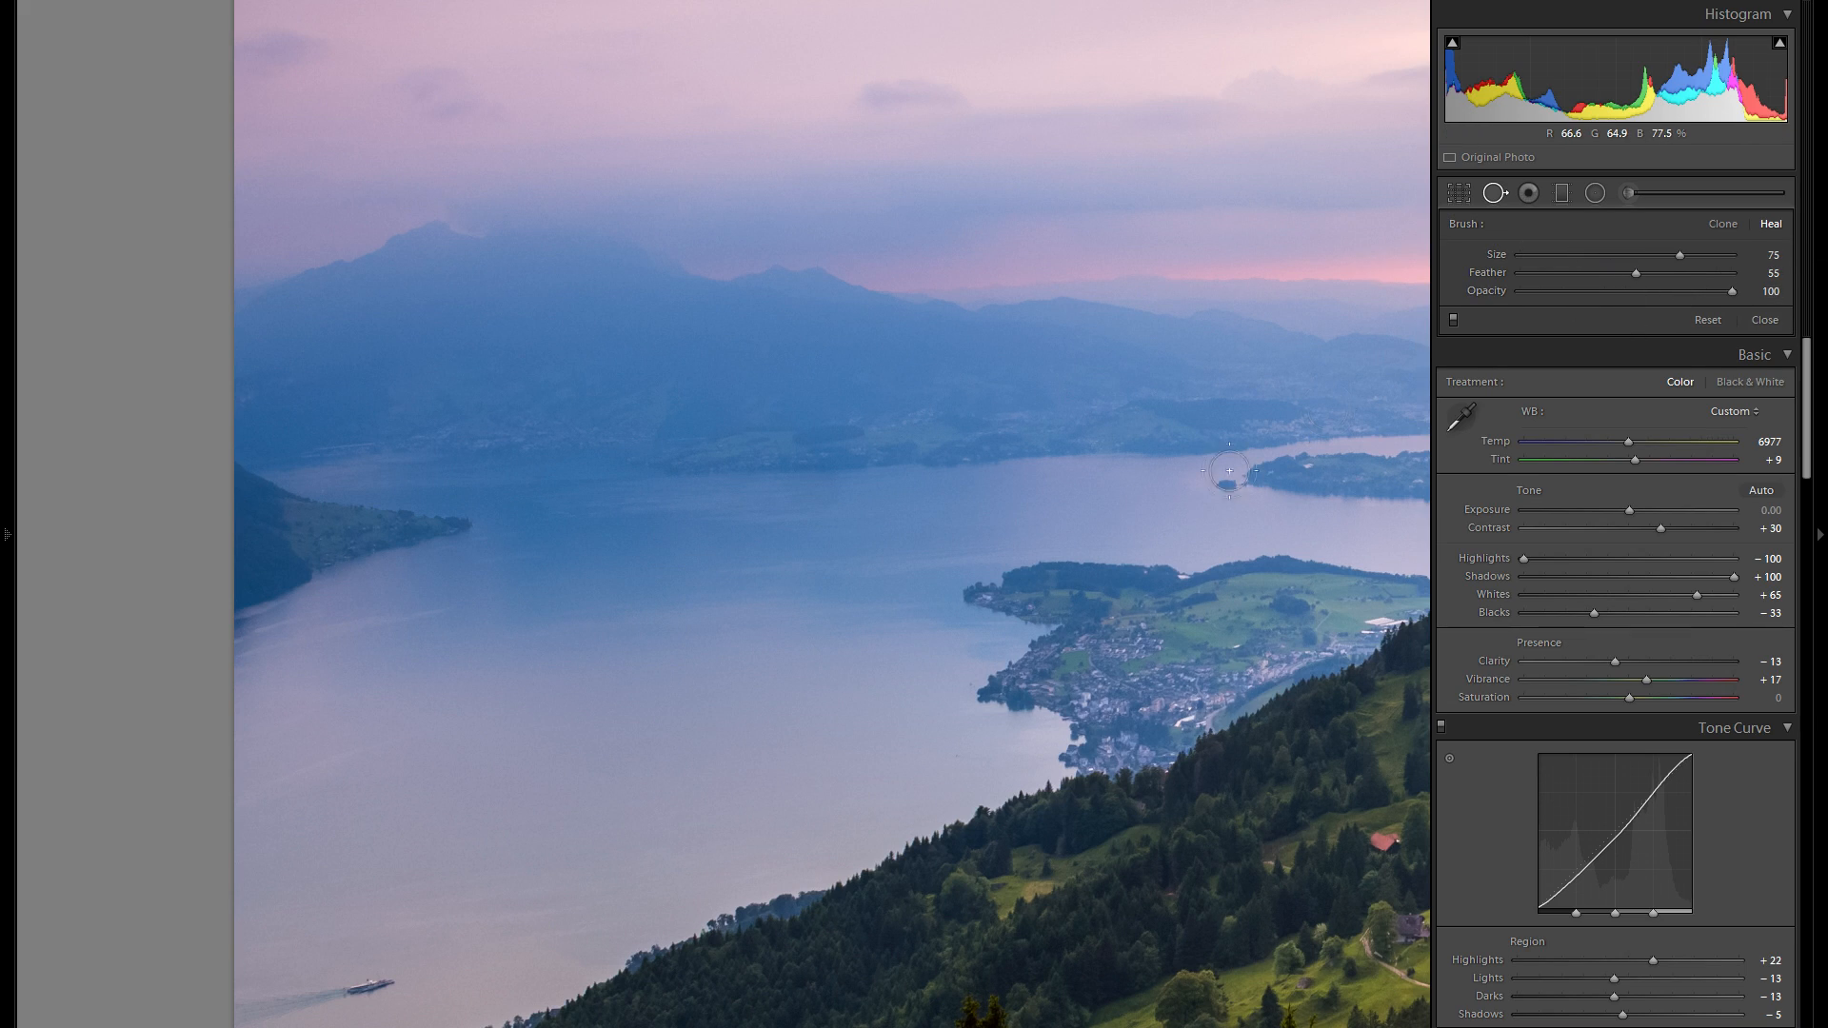
left_click(1710, 291)
left_click_drag(1636, 274, 1601, 277)
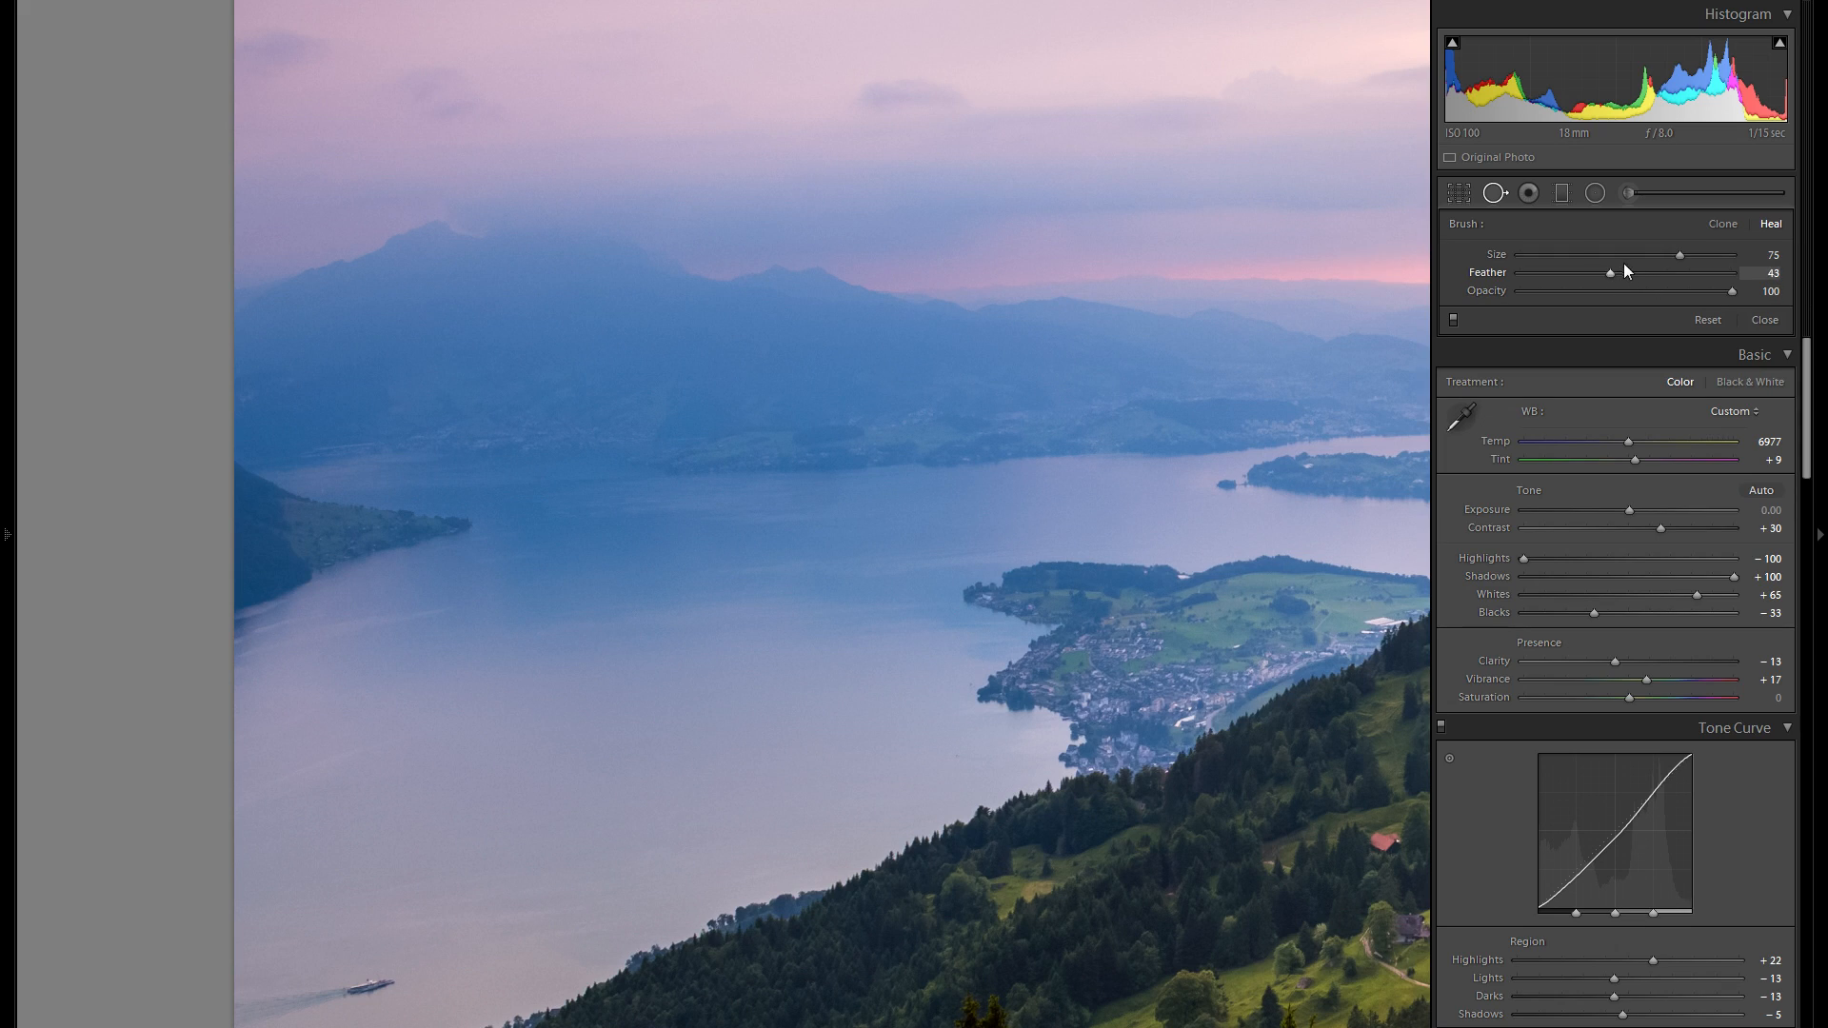
left_click(1641, 255)
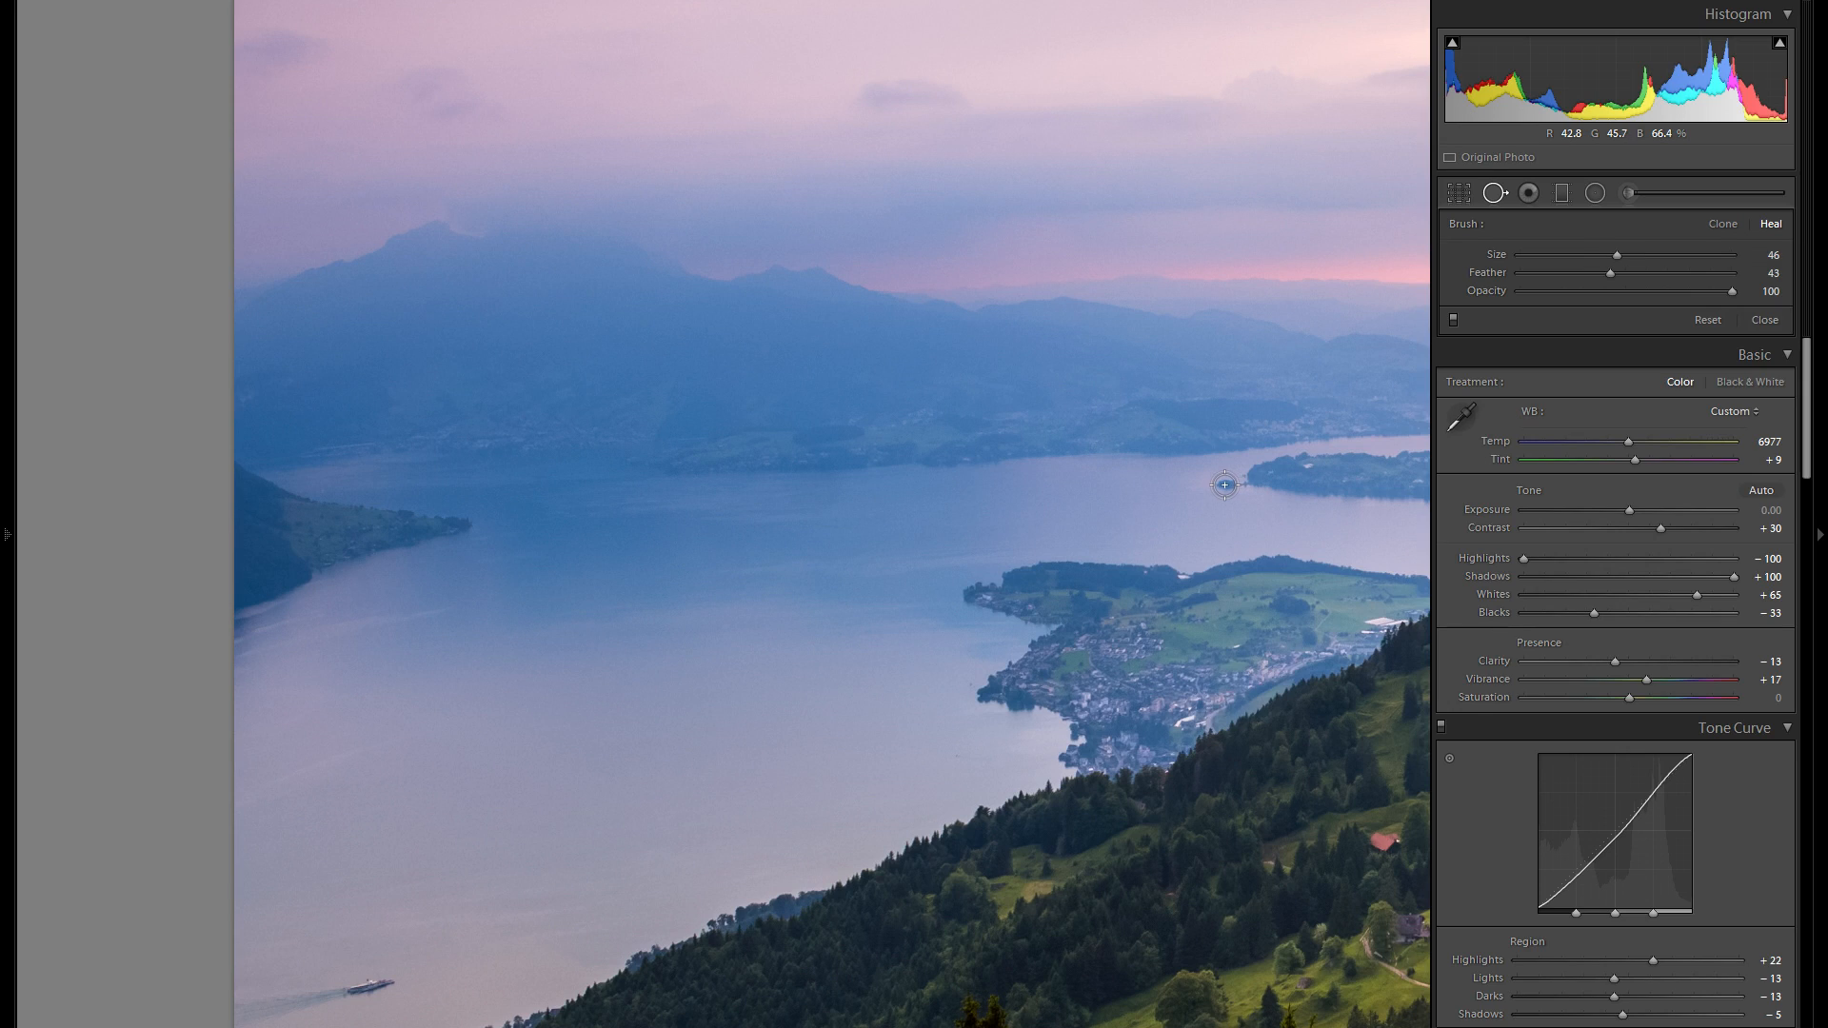
left_click(1224, 485)
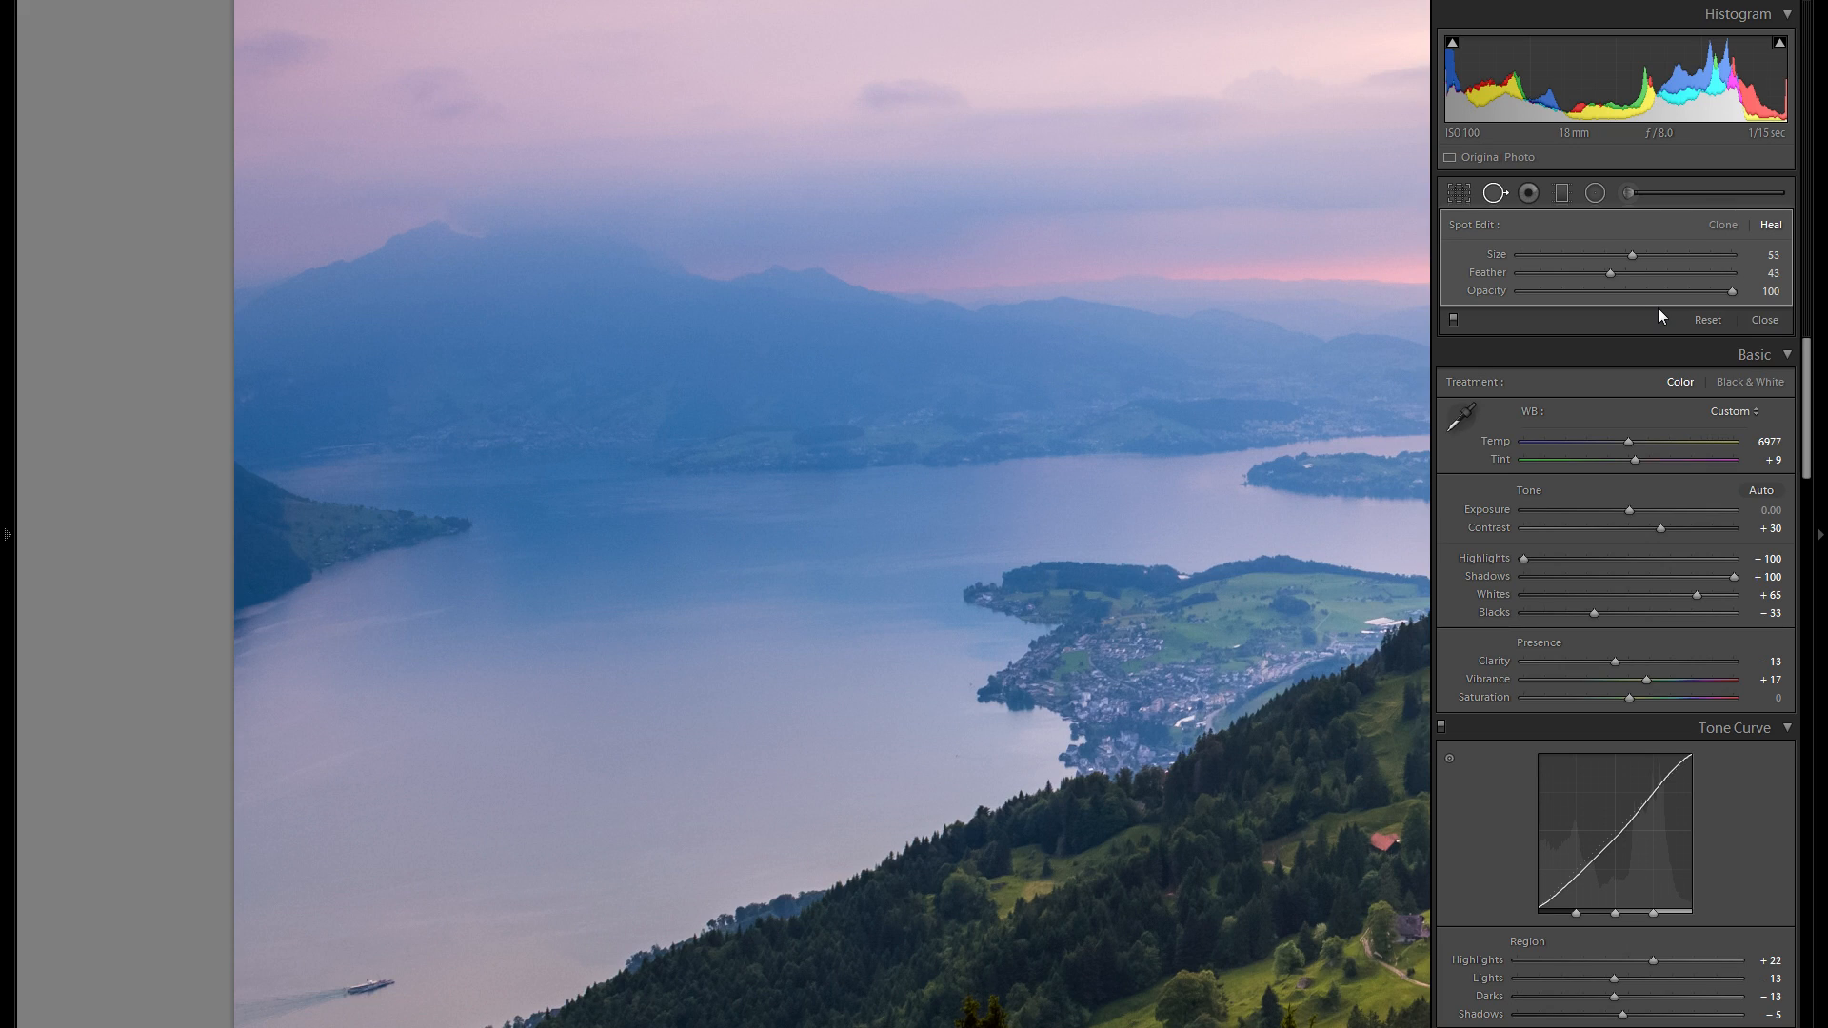
right_click(1225, 485)
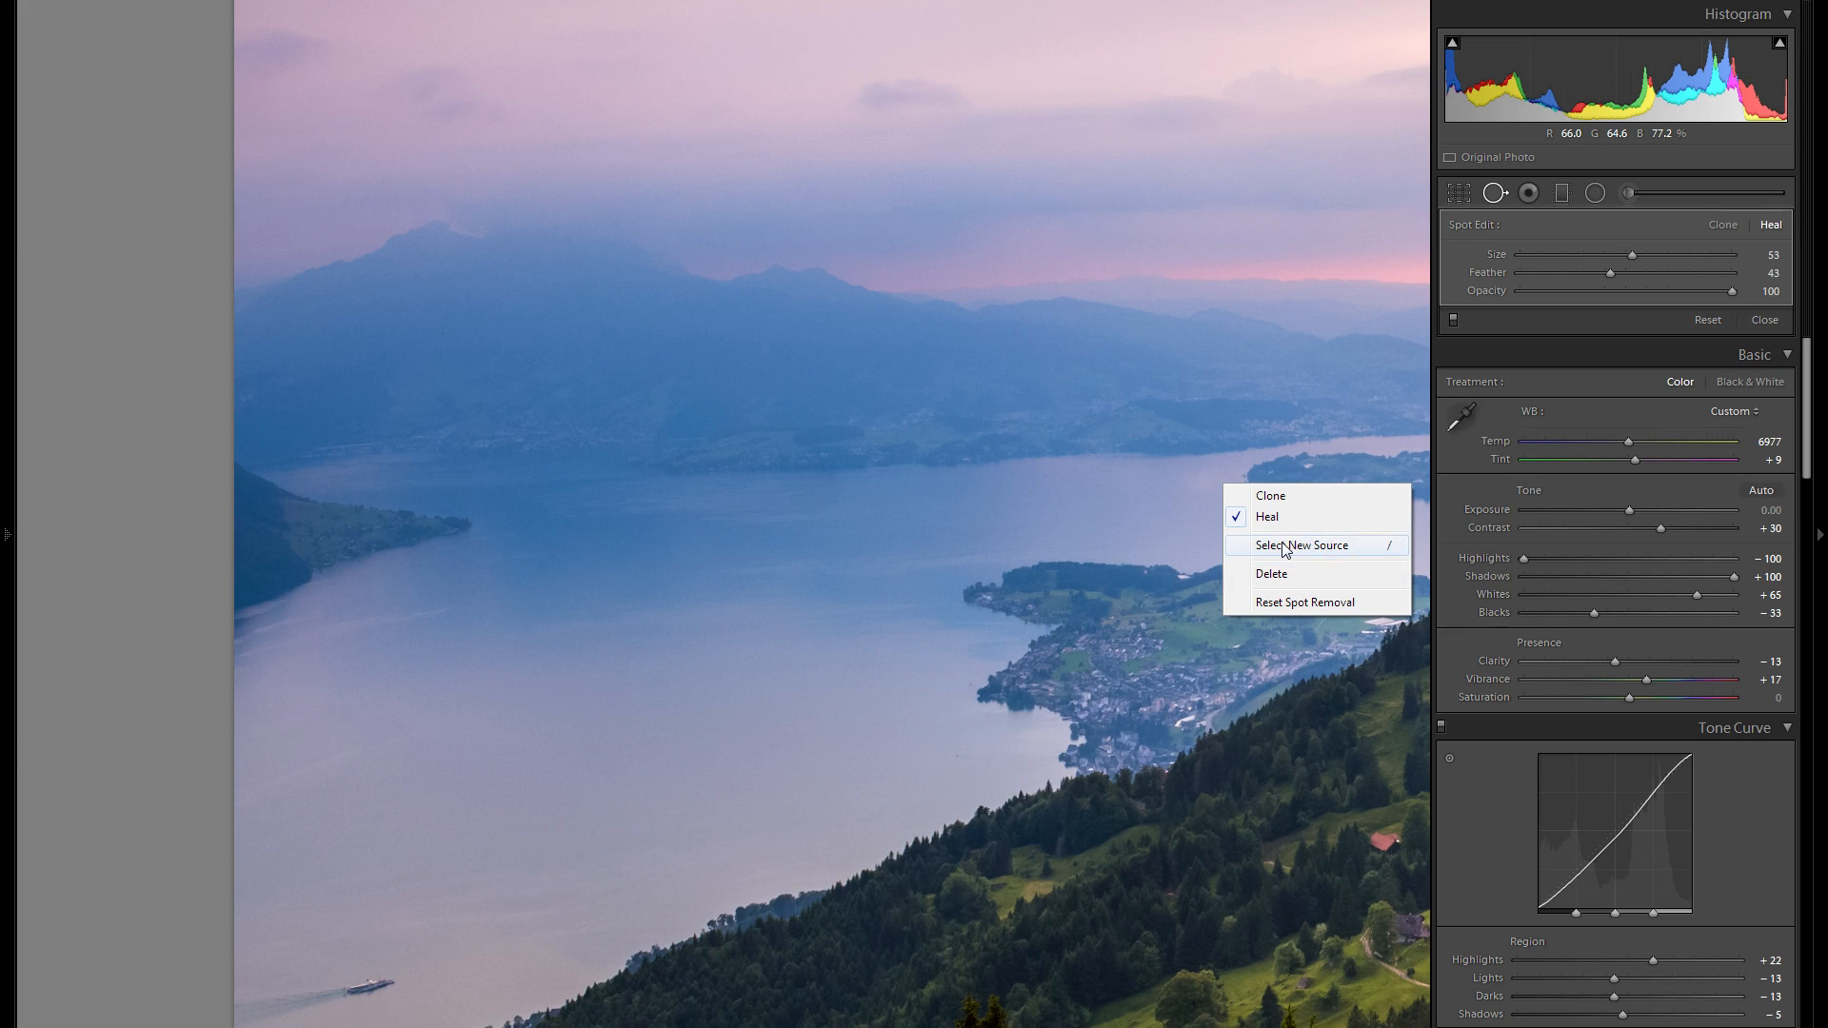
left_click(1299, 574)
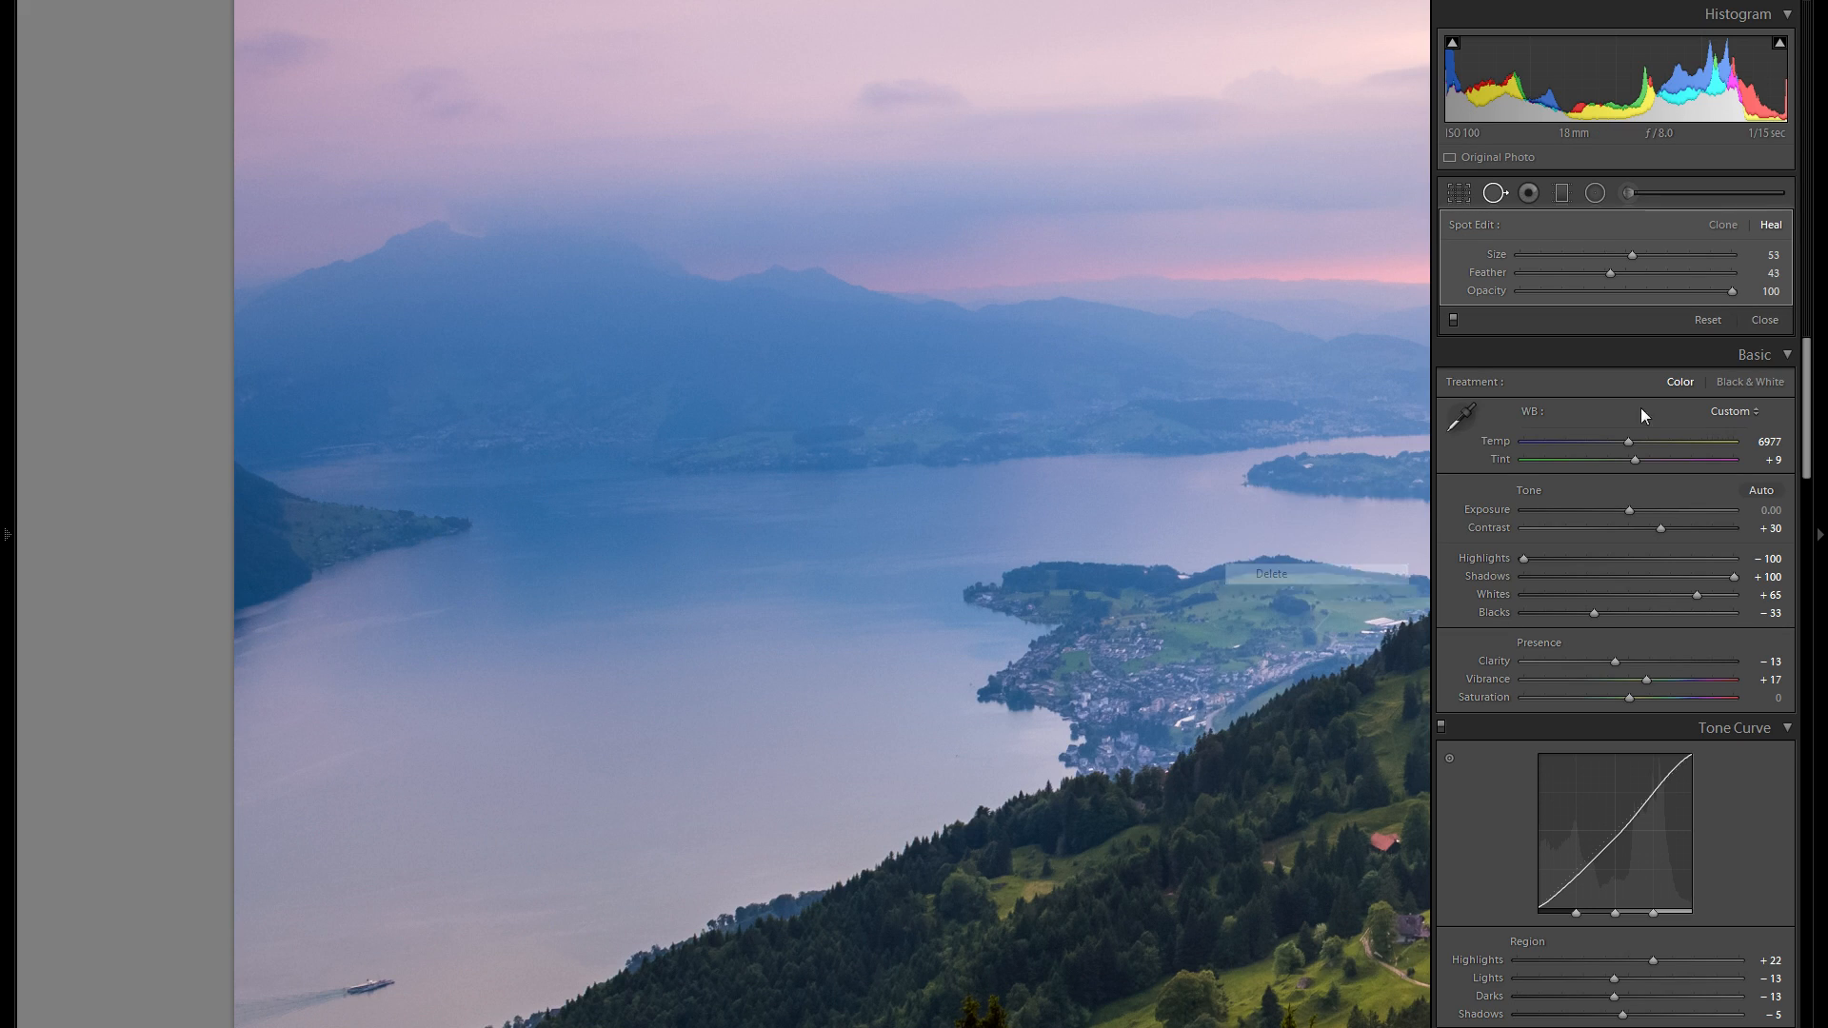
- Place a nearly horizontal Graduated Filter with its Temp reset to 0 and centre it on the horizon above the lake
left_click(1529, 194)
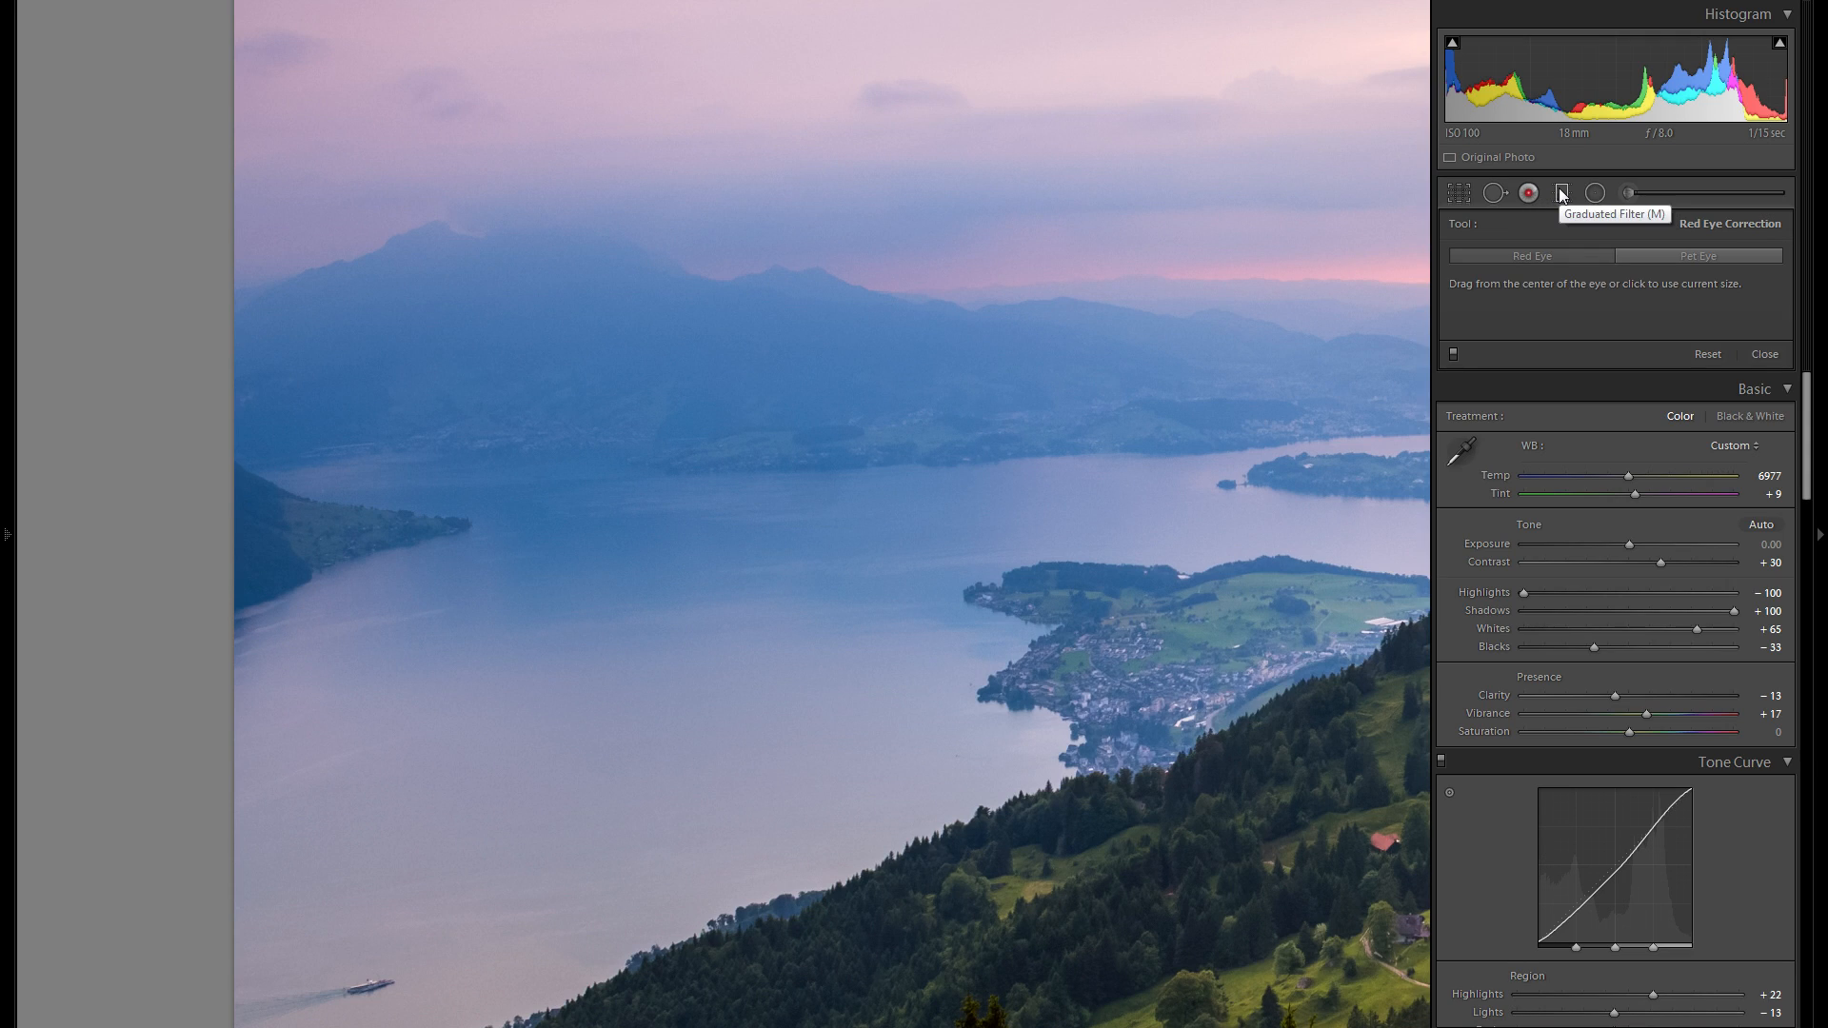
left_click(1561, 194)
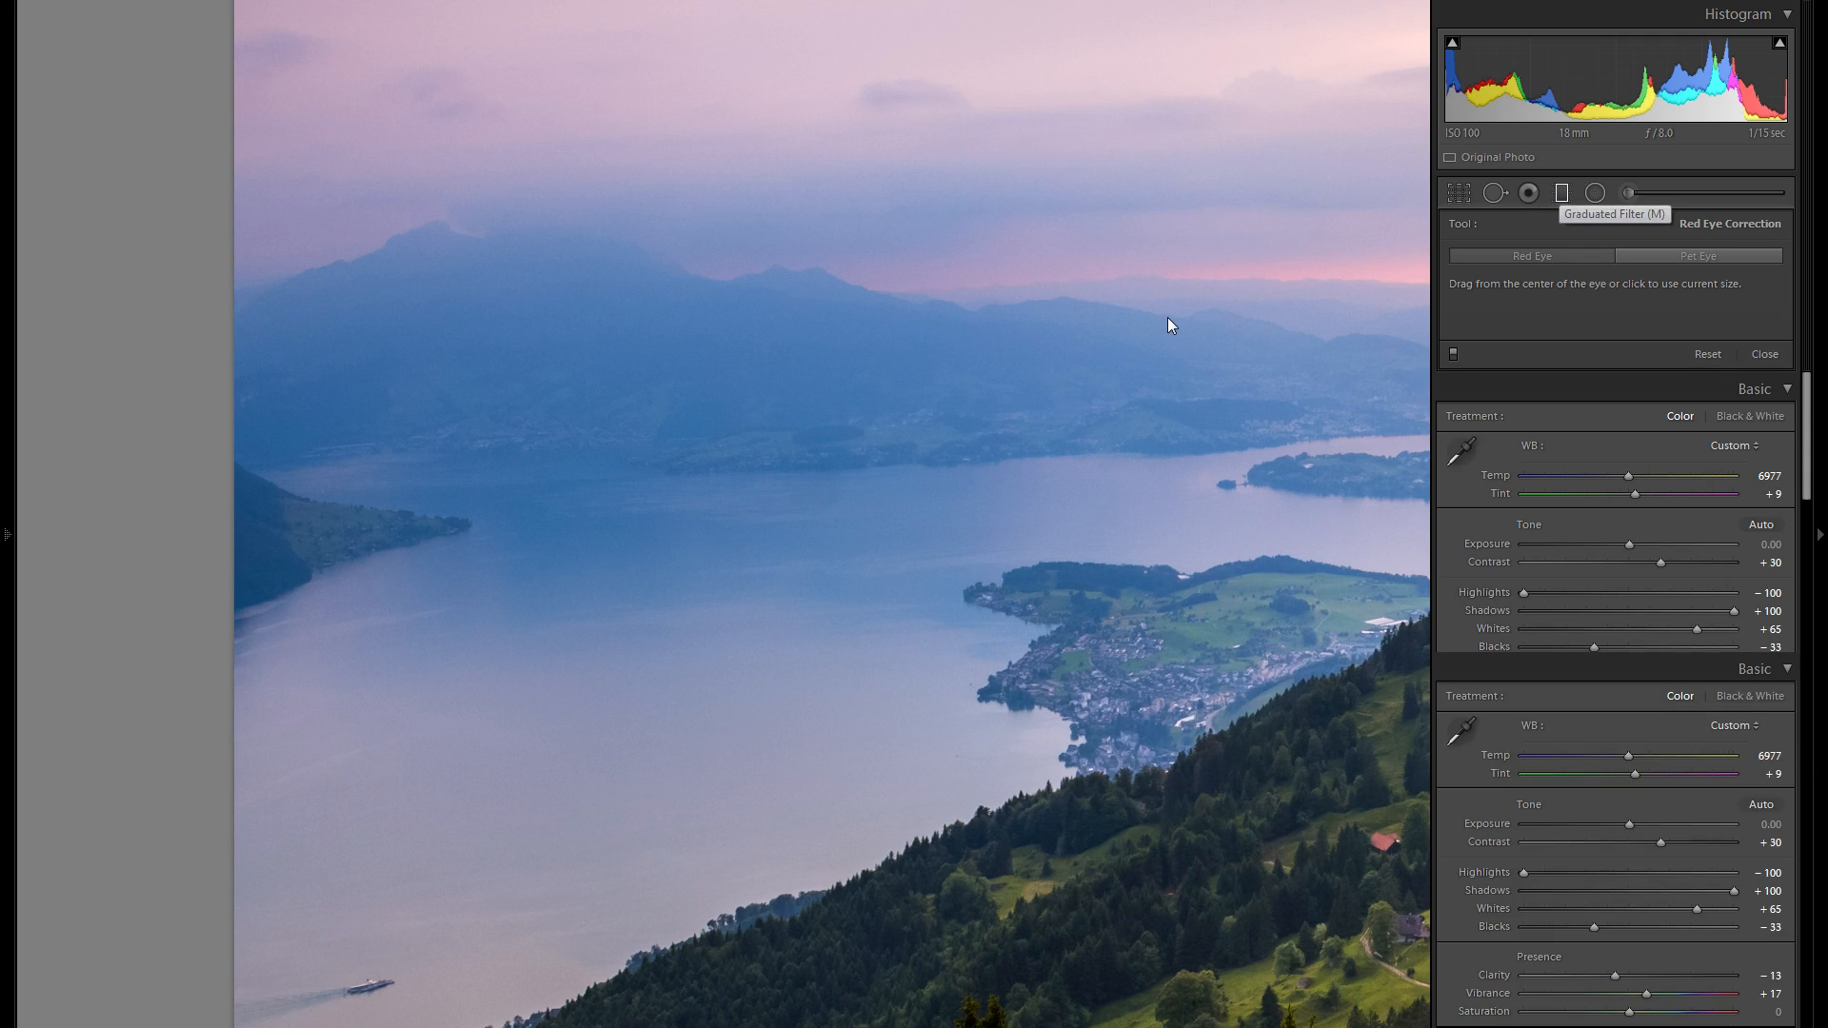
left_click(1170, 322)
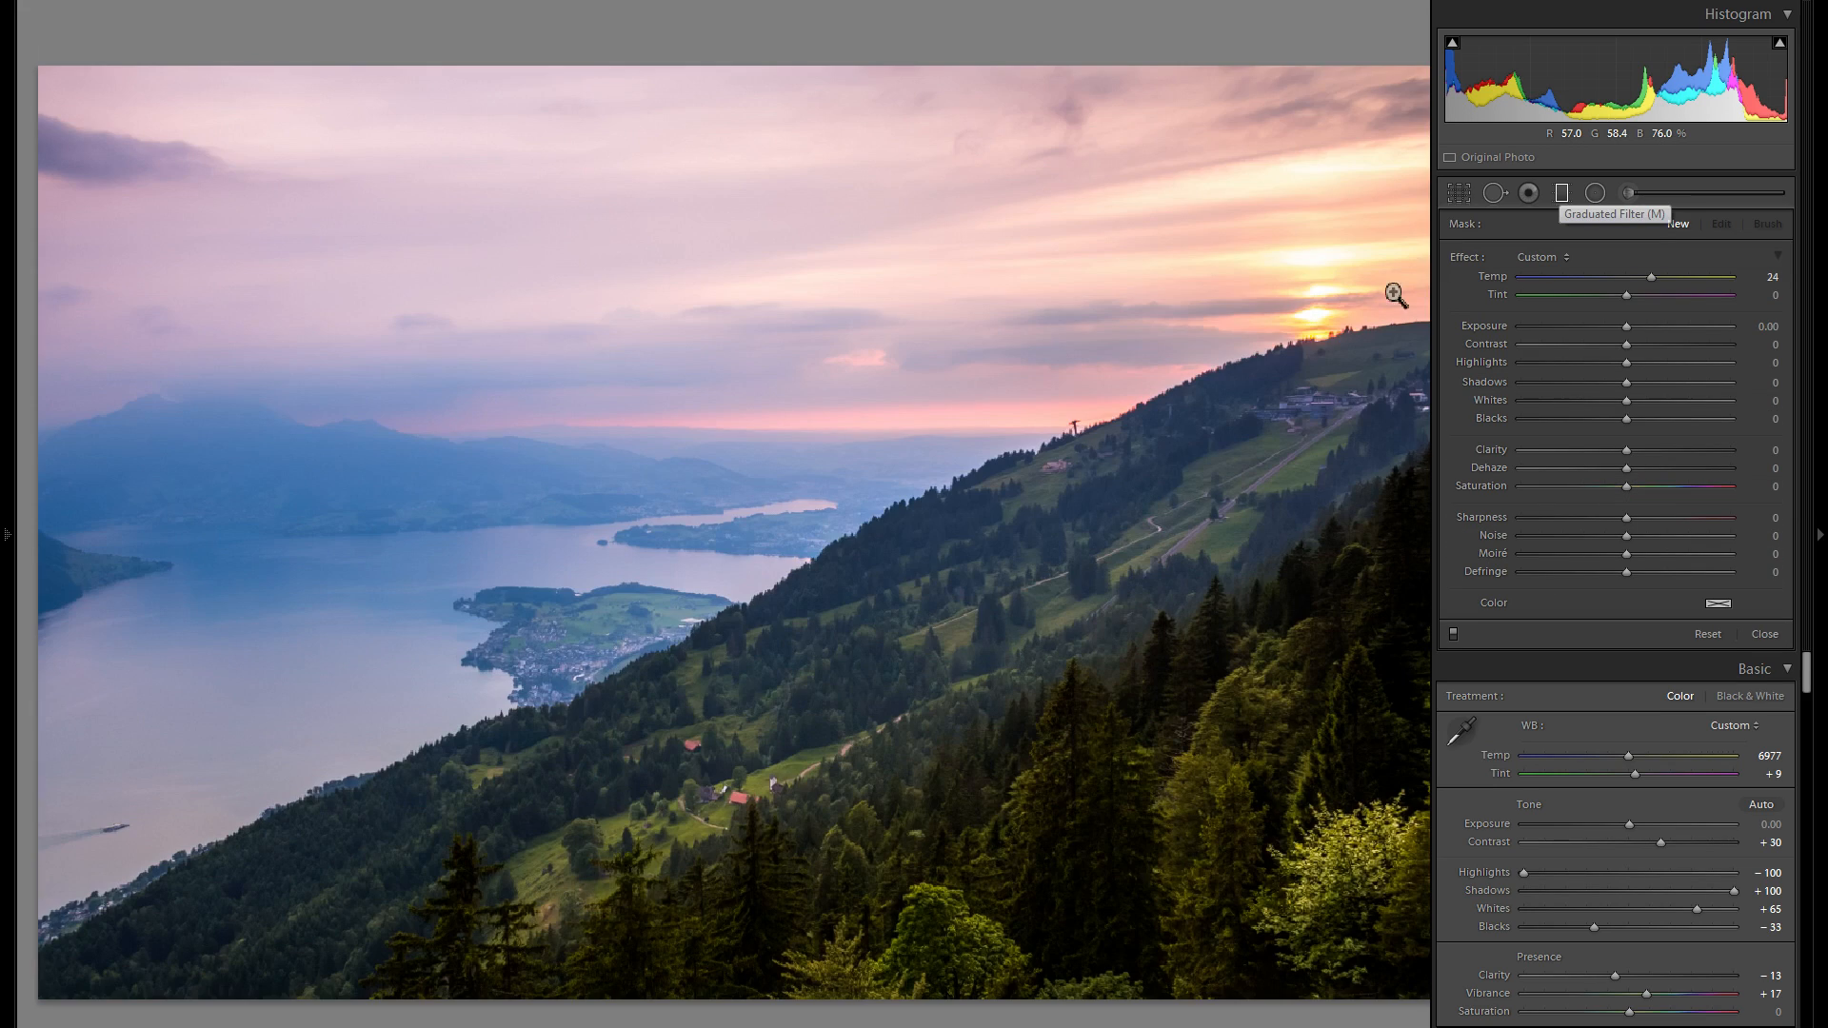
double_click(1492, 277)
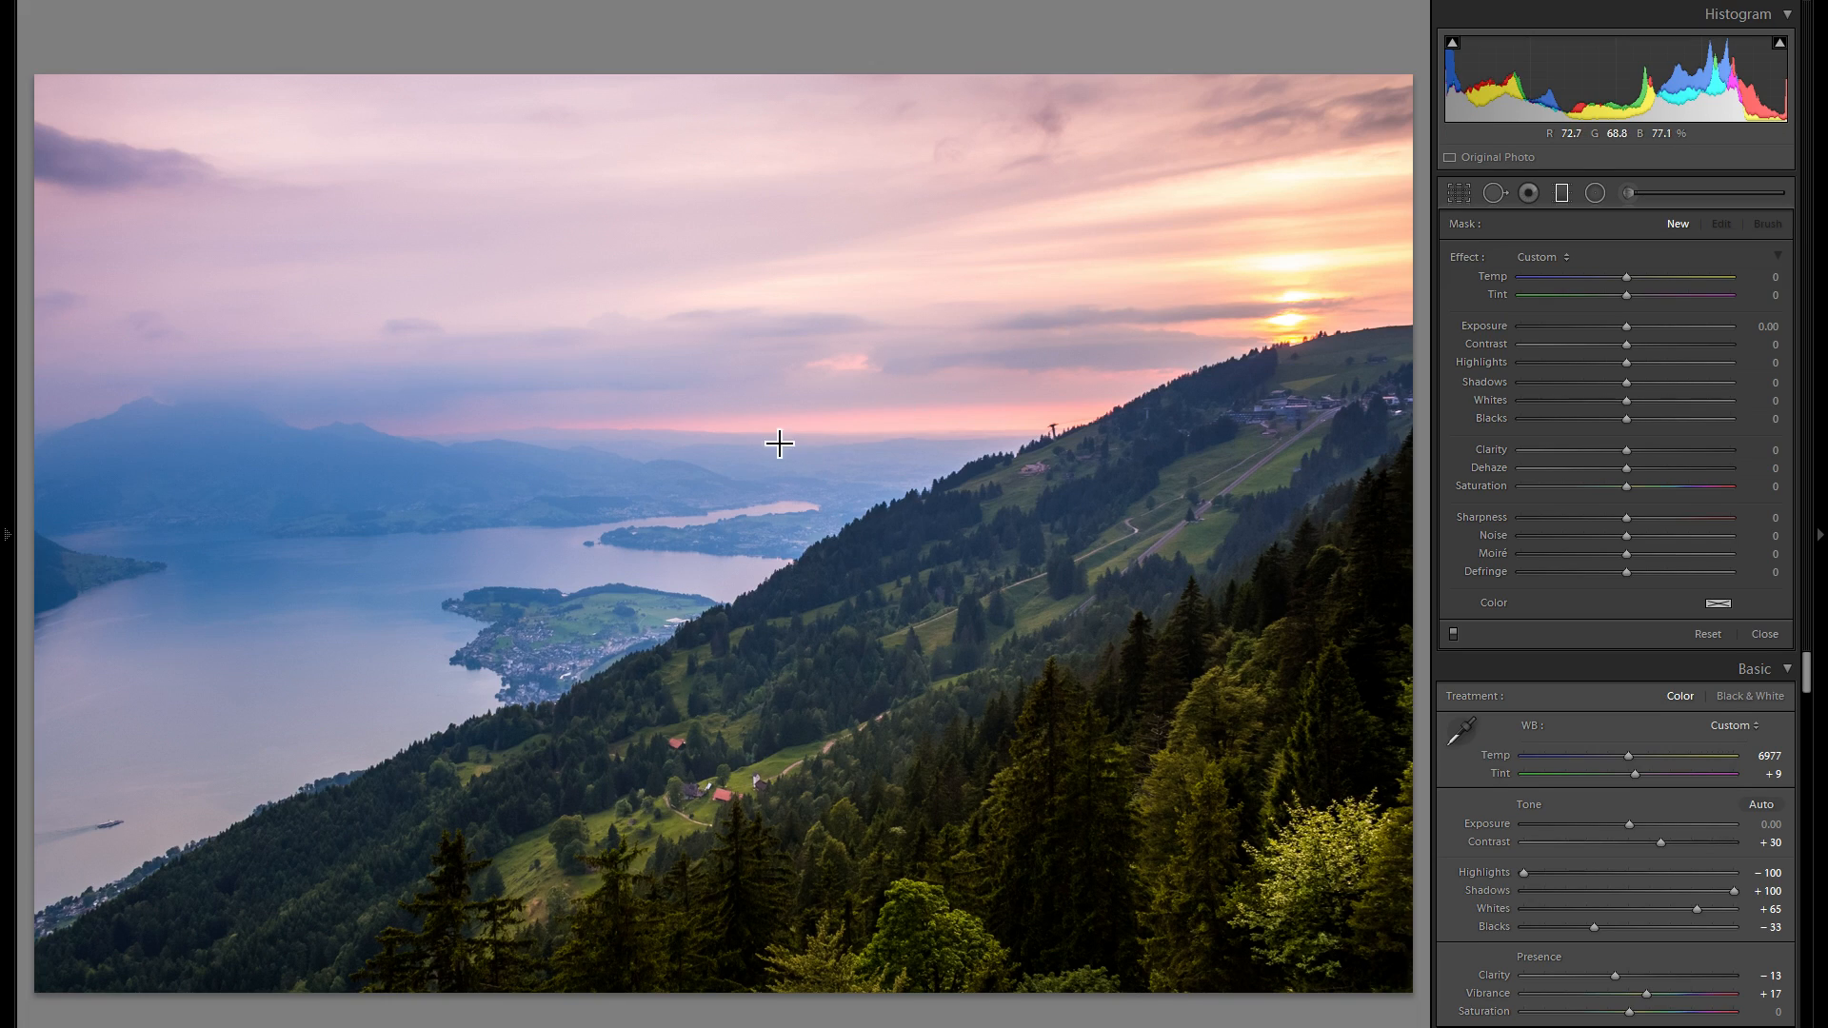
left_click_drag(640, 401, 637, 600)
left_click_drag(634, 490, 635, 443)
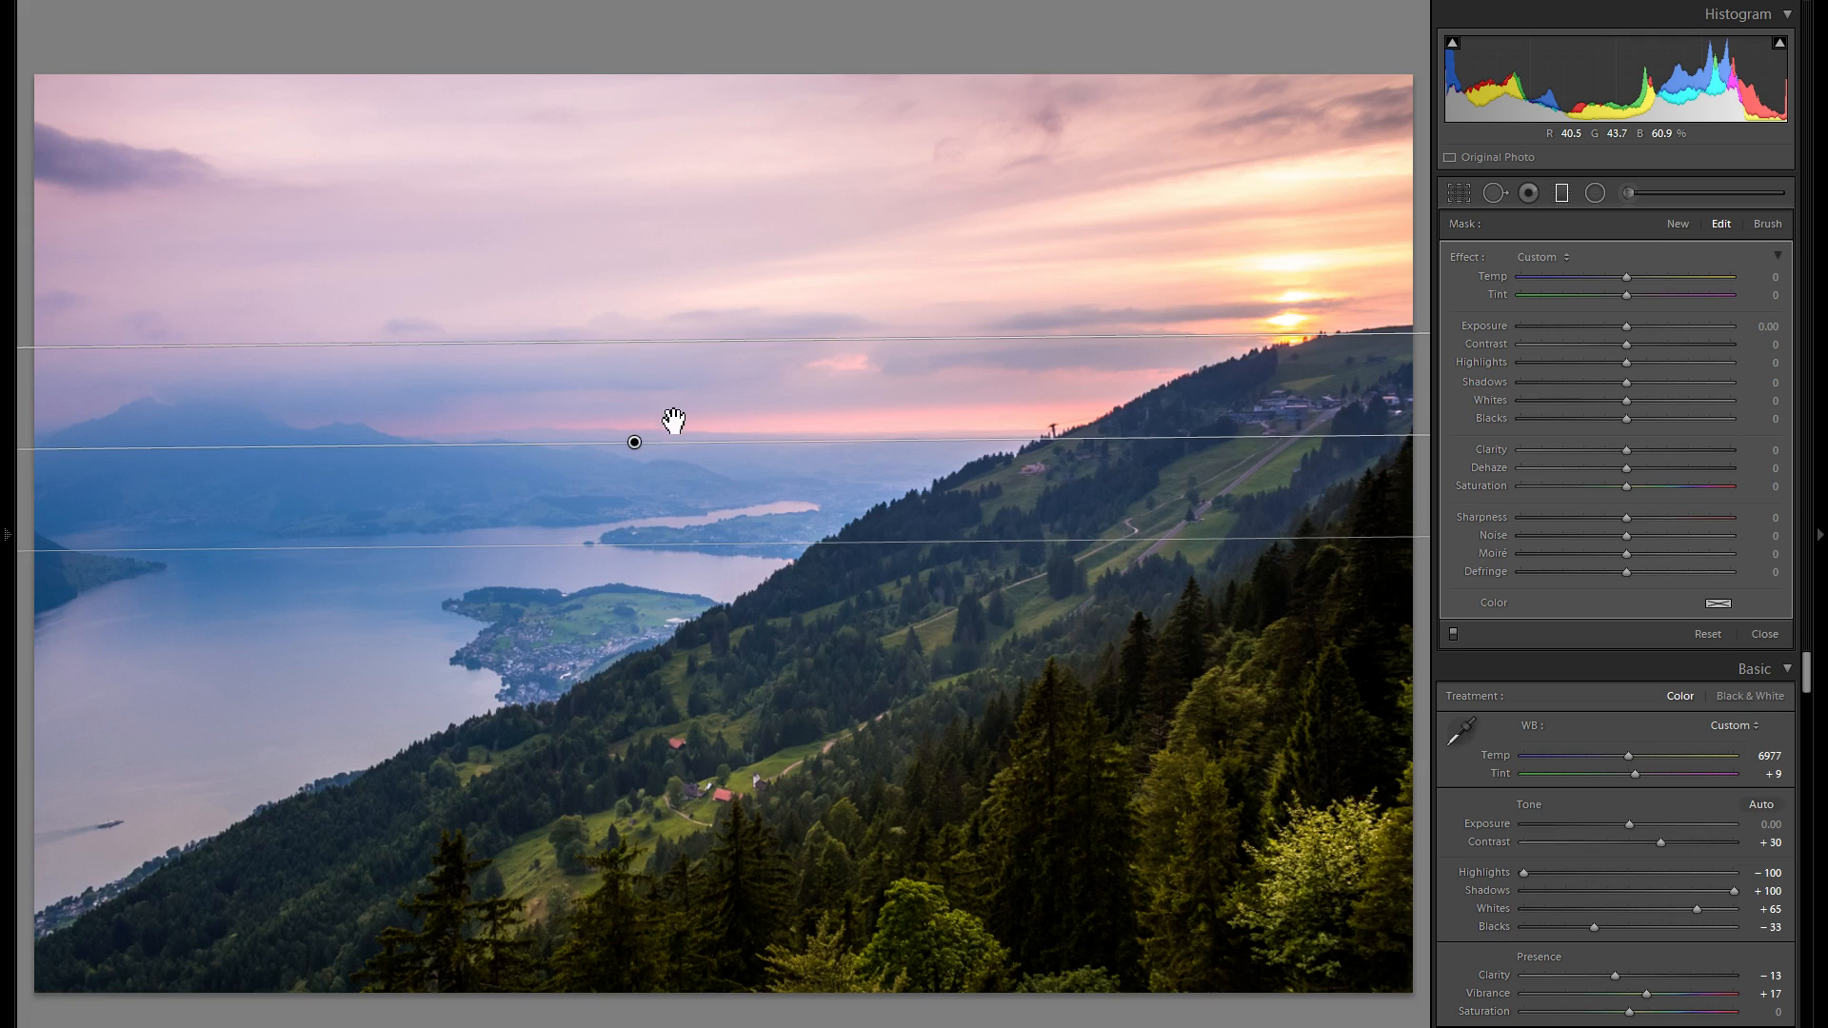
- Try Exposure −2.48 on the graduated filter with a wide and a narrow transition, reset Exposure to 0 and widen the transition again
left_click(1561, 326)
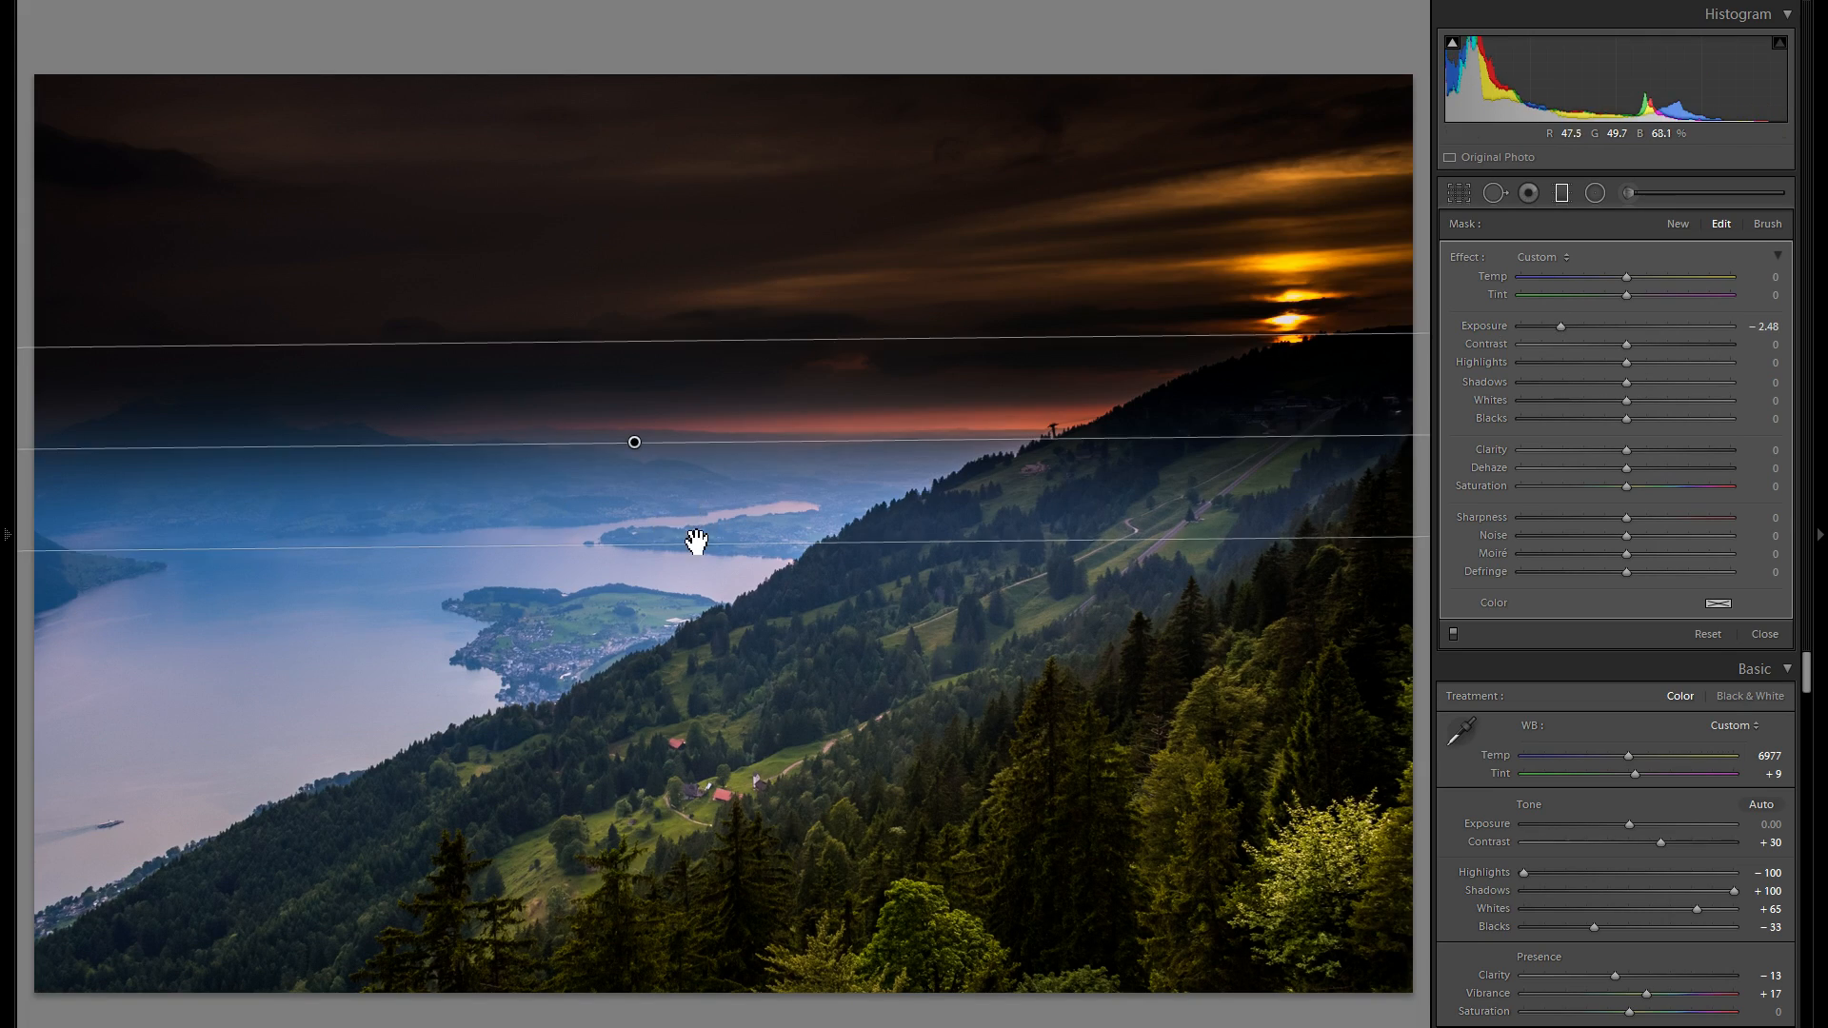
left_click_drag(640, 549, 632, 848)
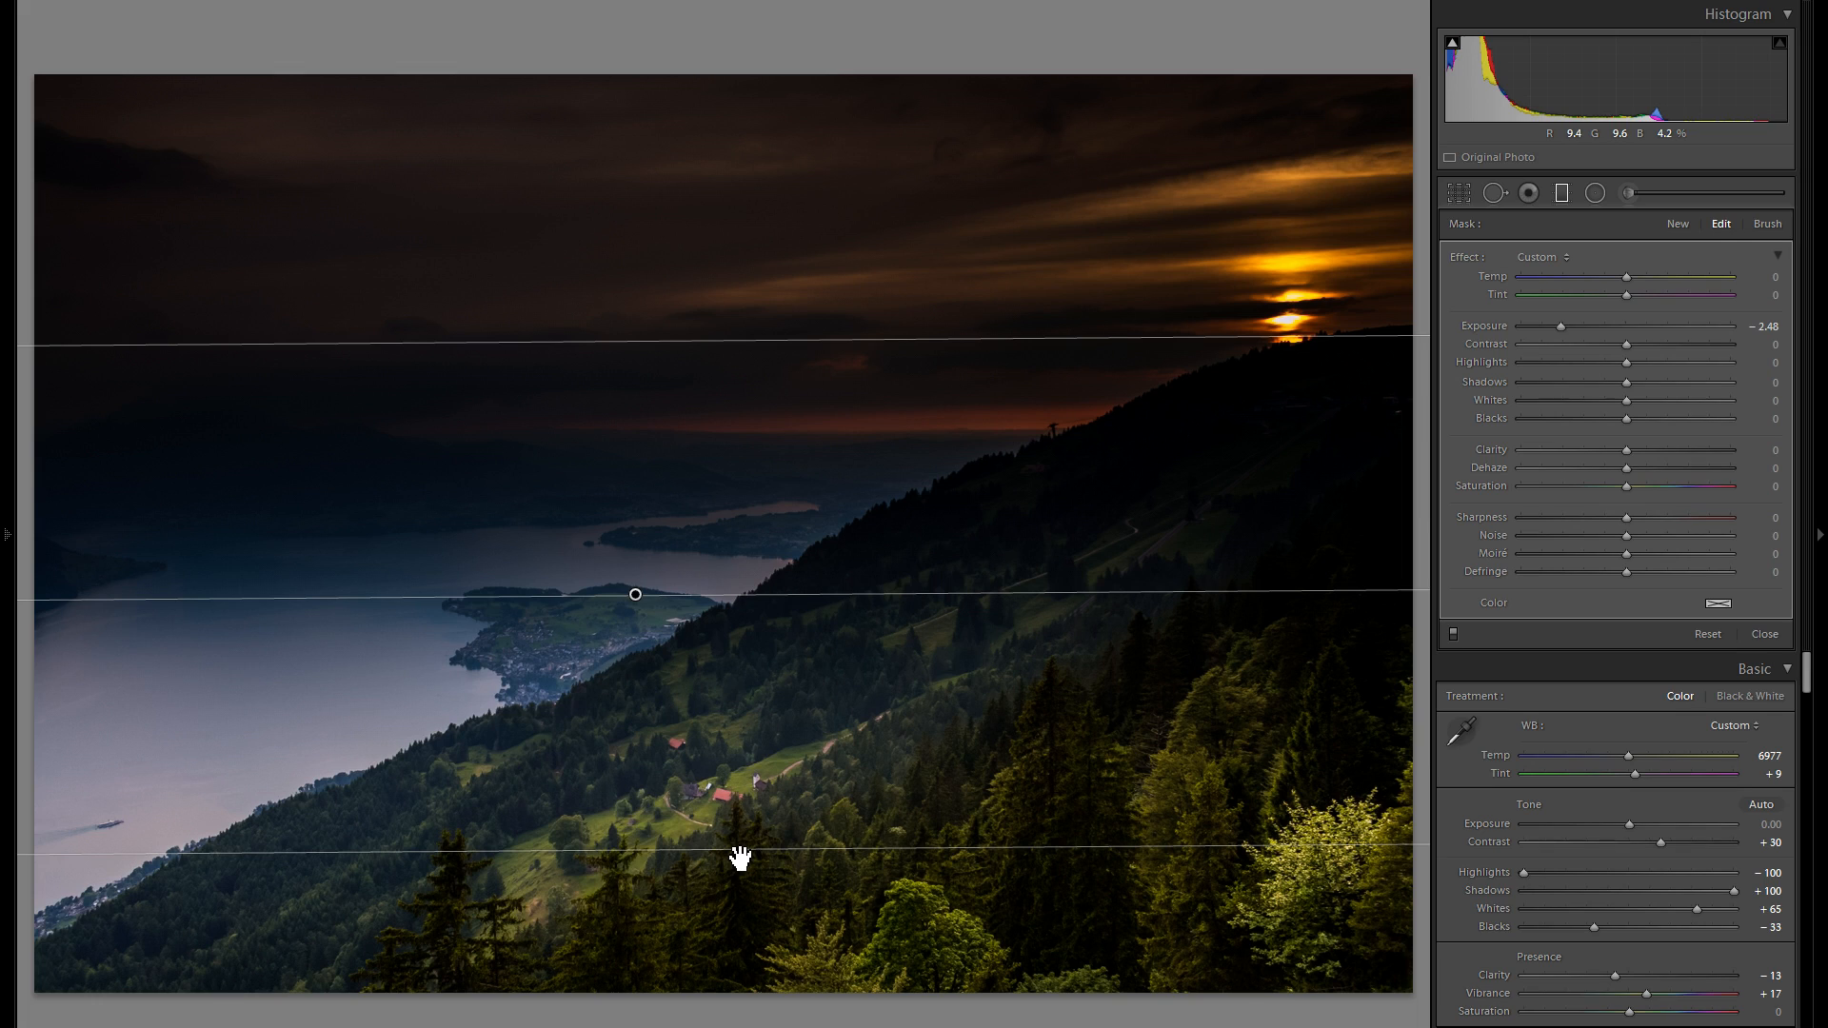
left_click_drag(740, 857, 770, 405)
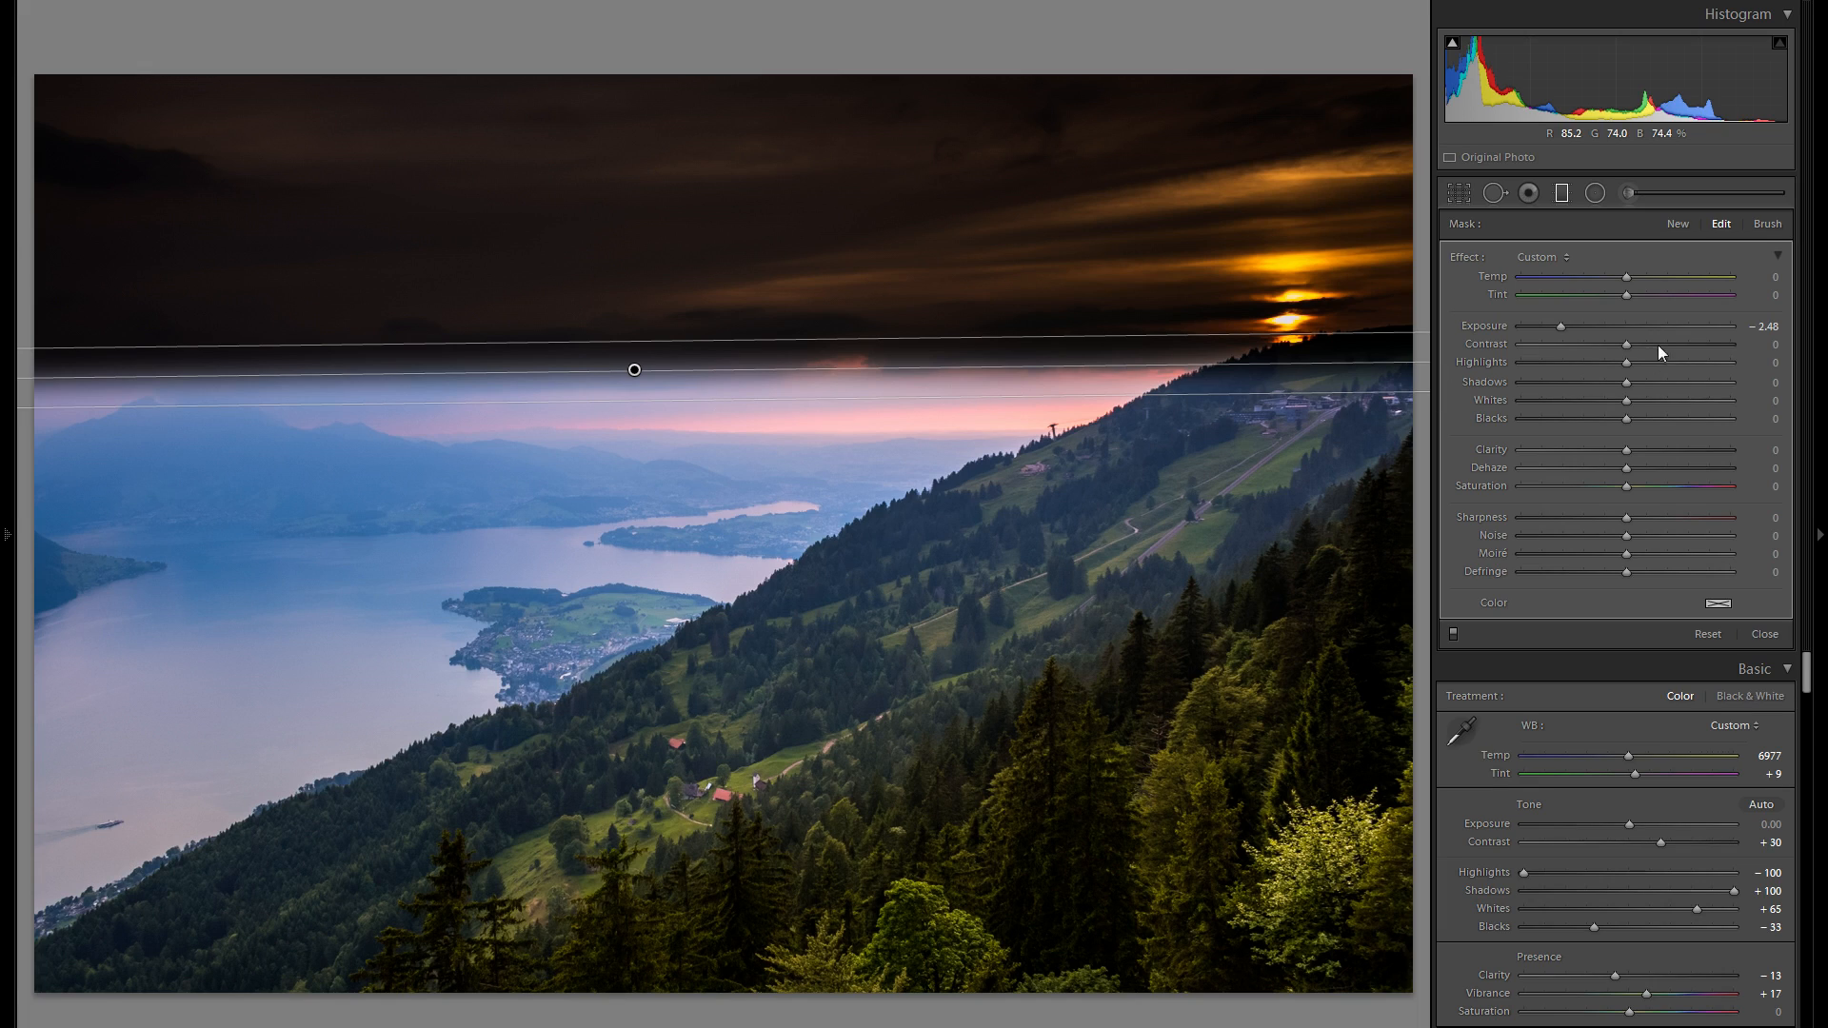
double_click(1500, 328)
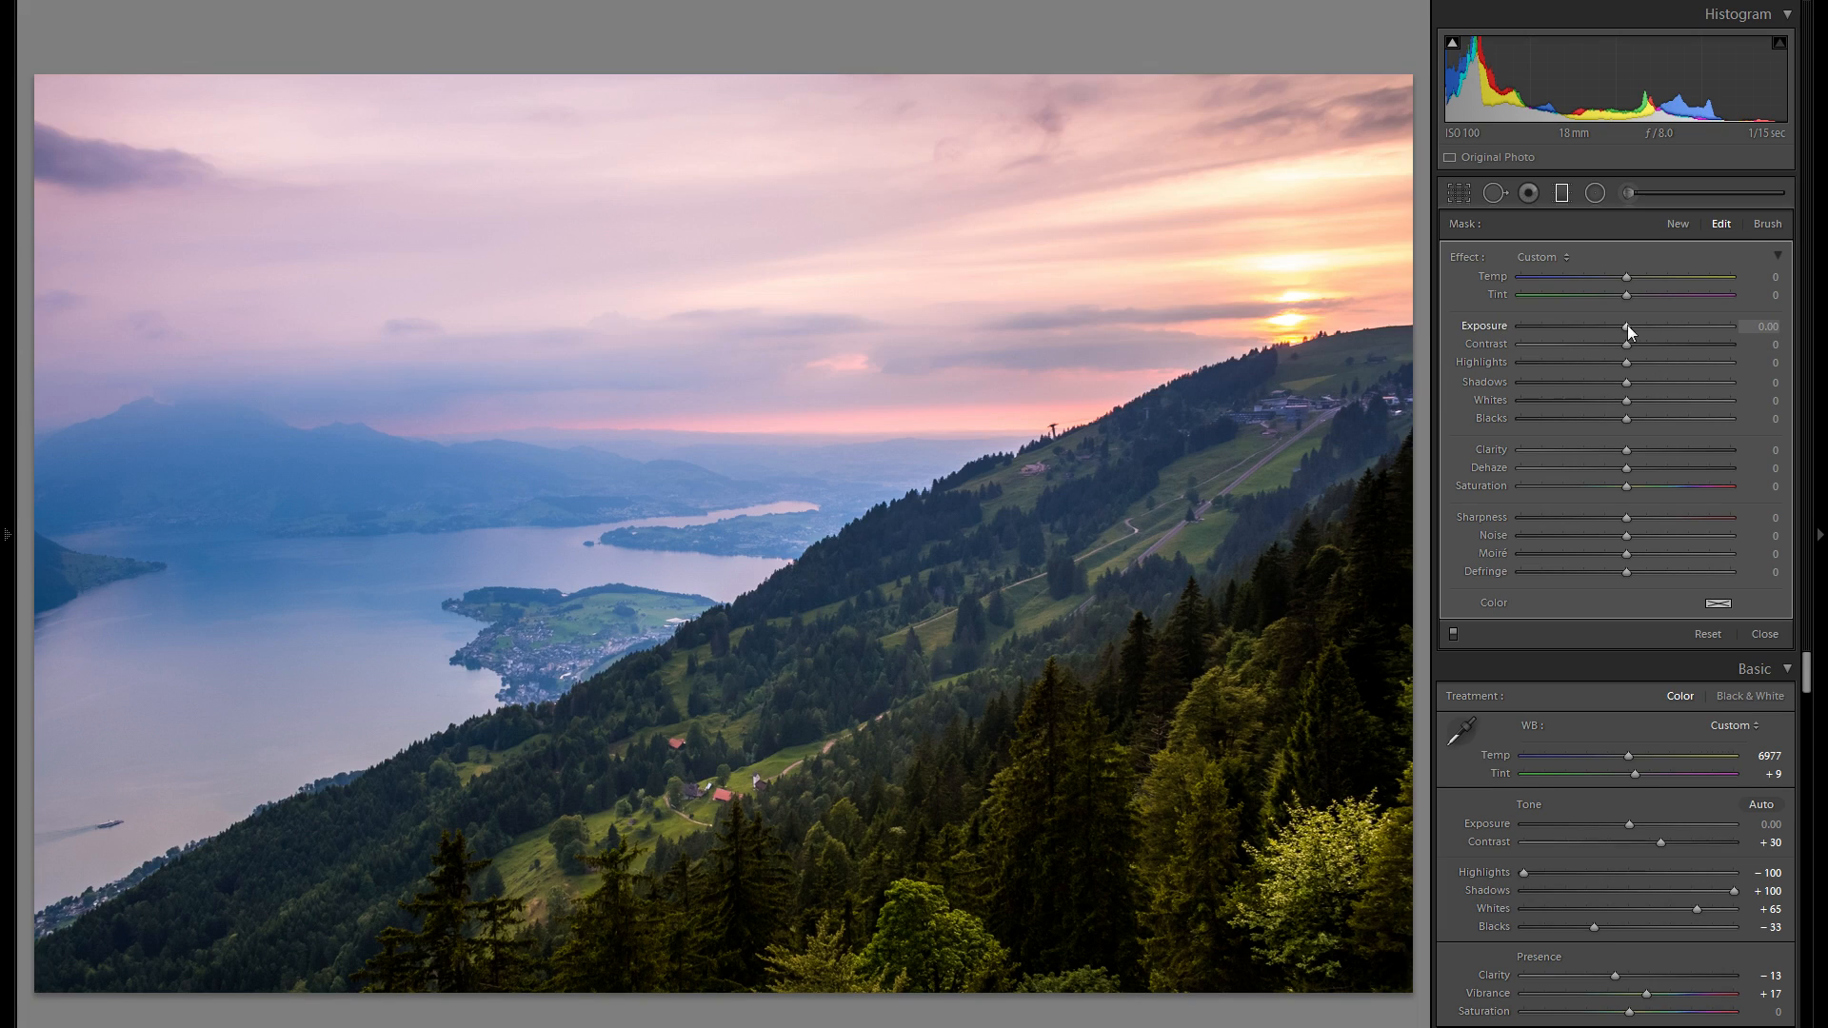
left_click_drag(796, 407, 771, 519)
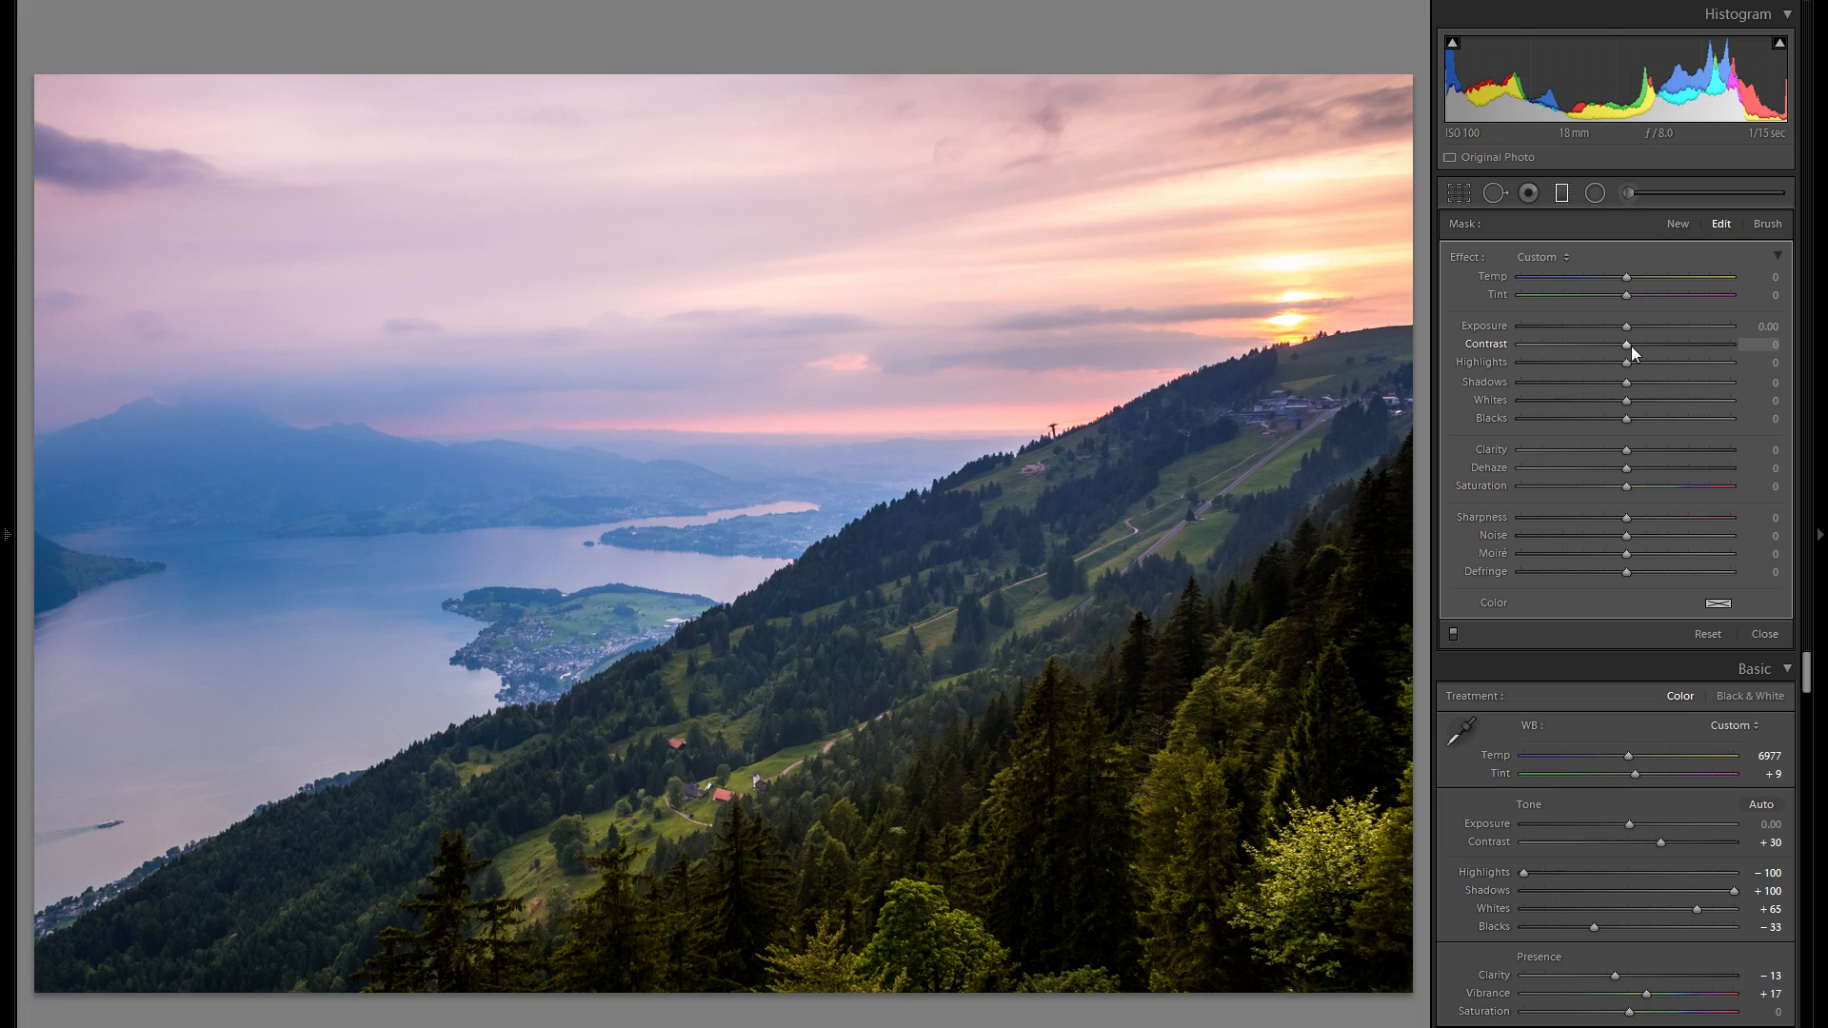
- Try Contrast 71 and 41 on the horizon graduated filter, set its Exposure to −0.31 and reset Contrast to 0
left_click_drag(1684, 347, 1691, 345)
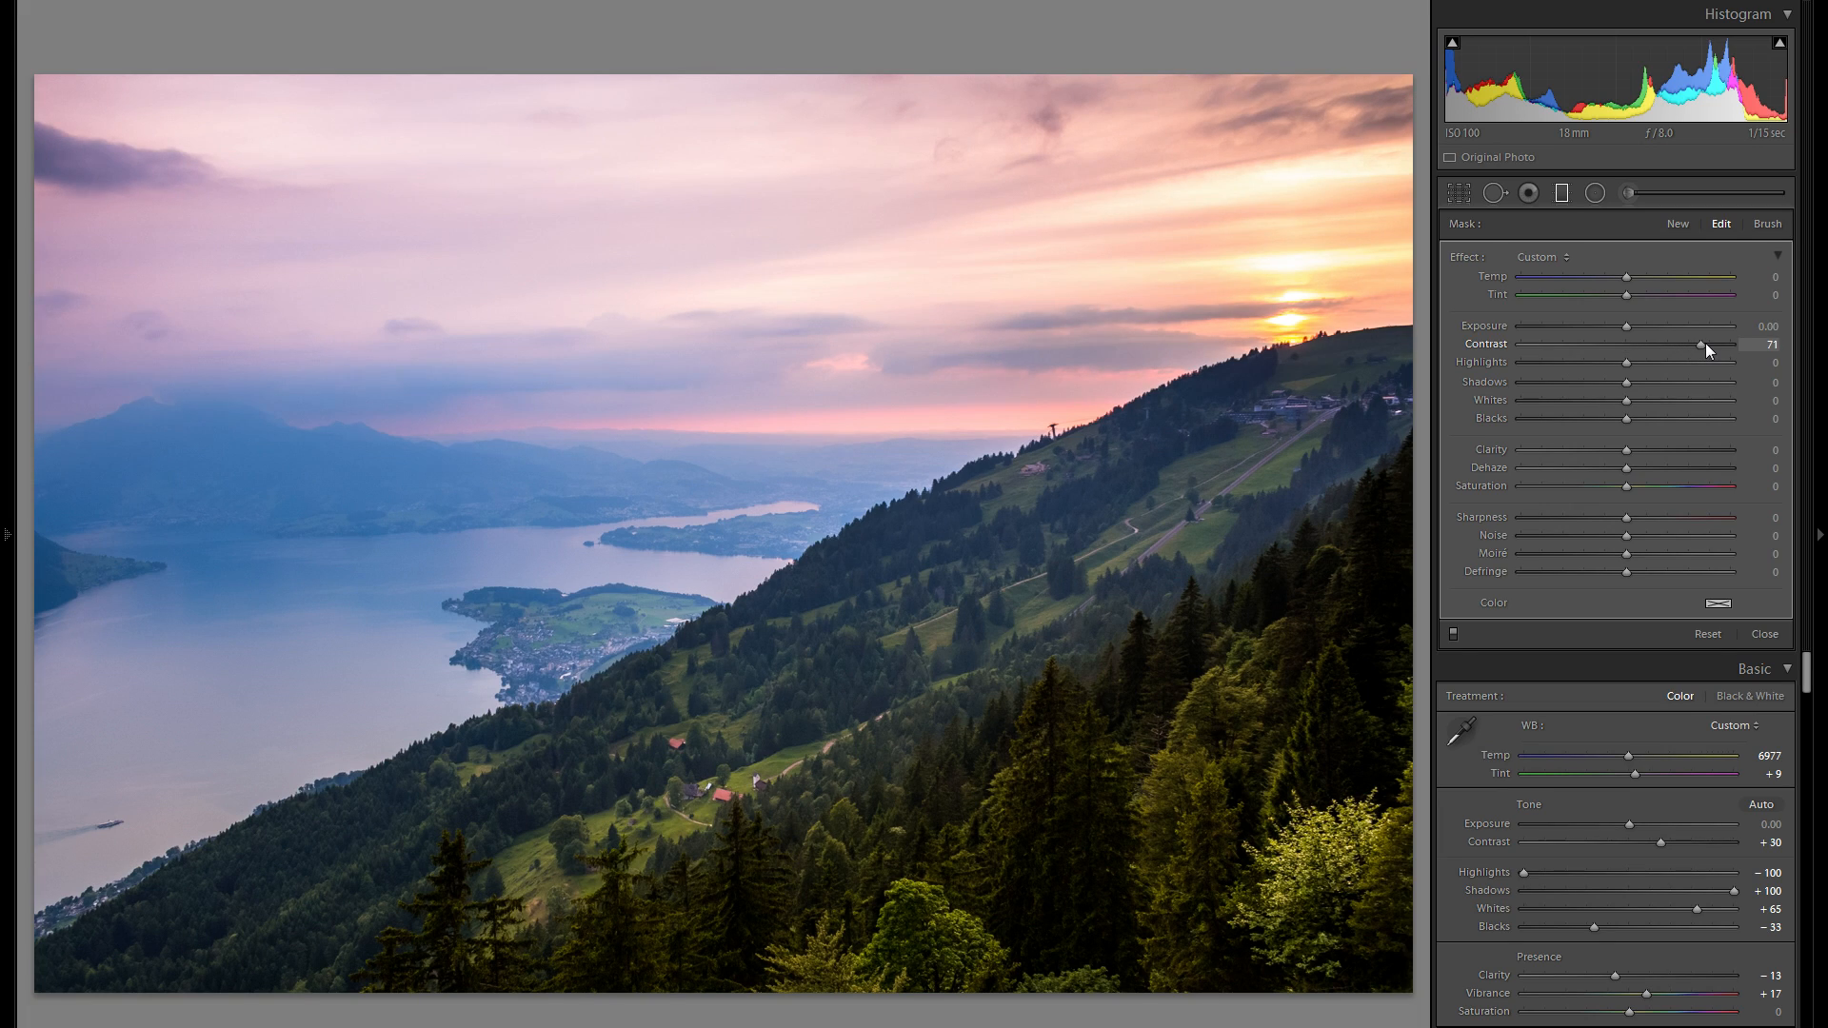
left_click_drag(1629, 326, 1608, 325)
double_click(1489, 324)
mouse_move(1601, 326)
left_mouse_down()
mouse_move(1639, 325)
mouse_move(1616, 326)
left_mouse_up()
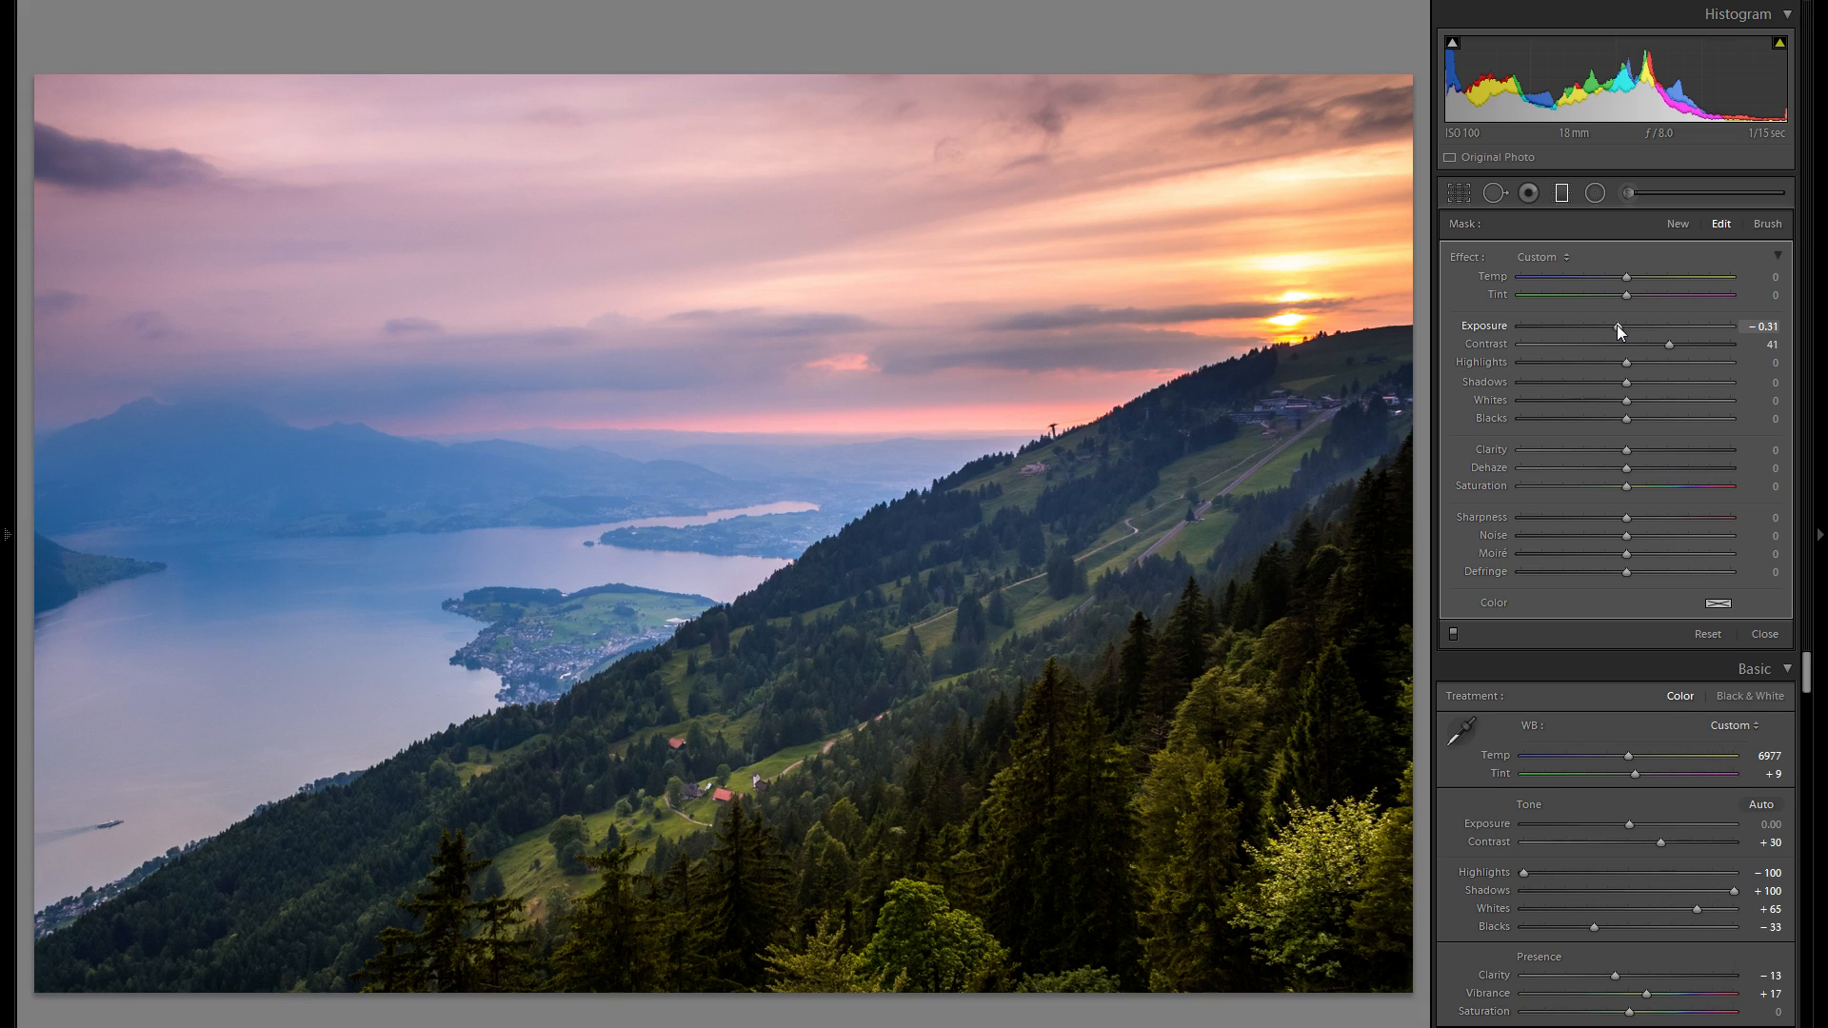
double_click(1485, 344)
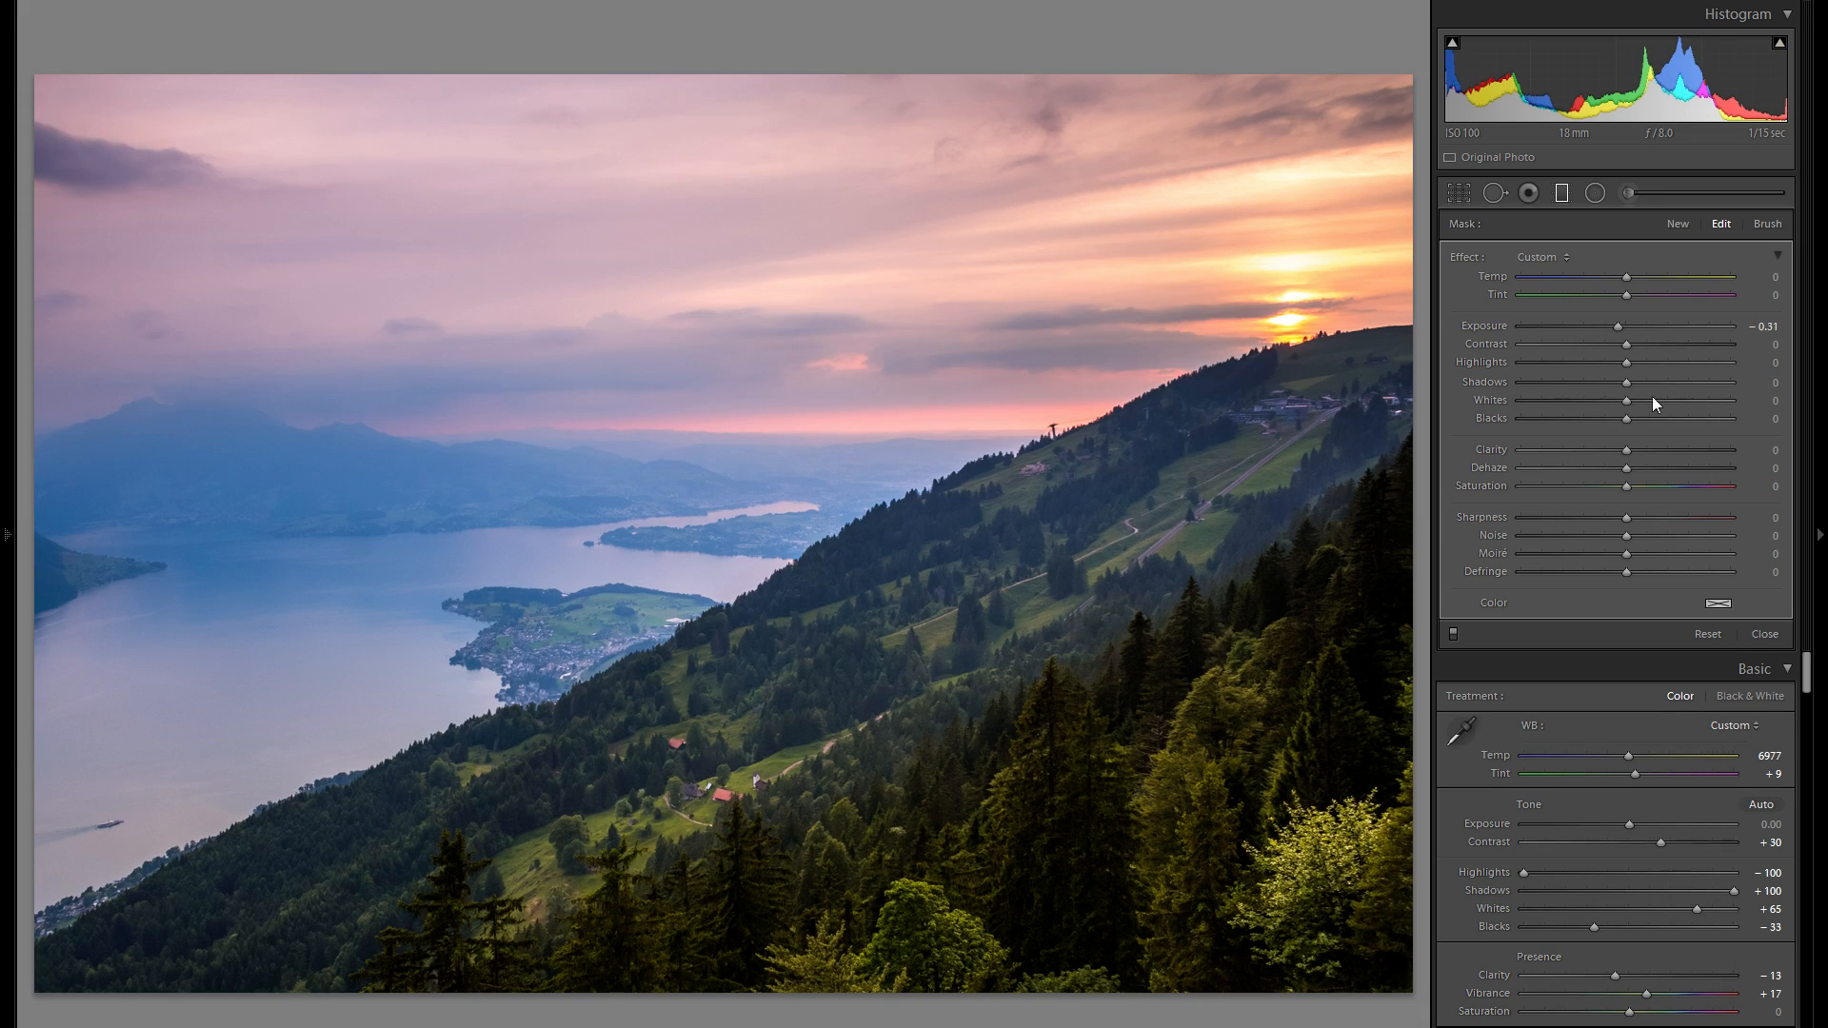
- Set the horizon filter's Whites to 44, Shadows to 54 and Contrast to −19, and compare the photo with and without the filter
left_click_drag(1689, 403, 1668, 403)
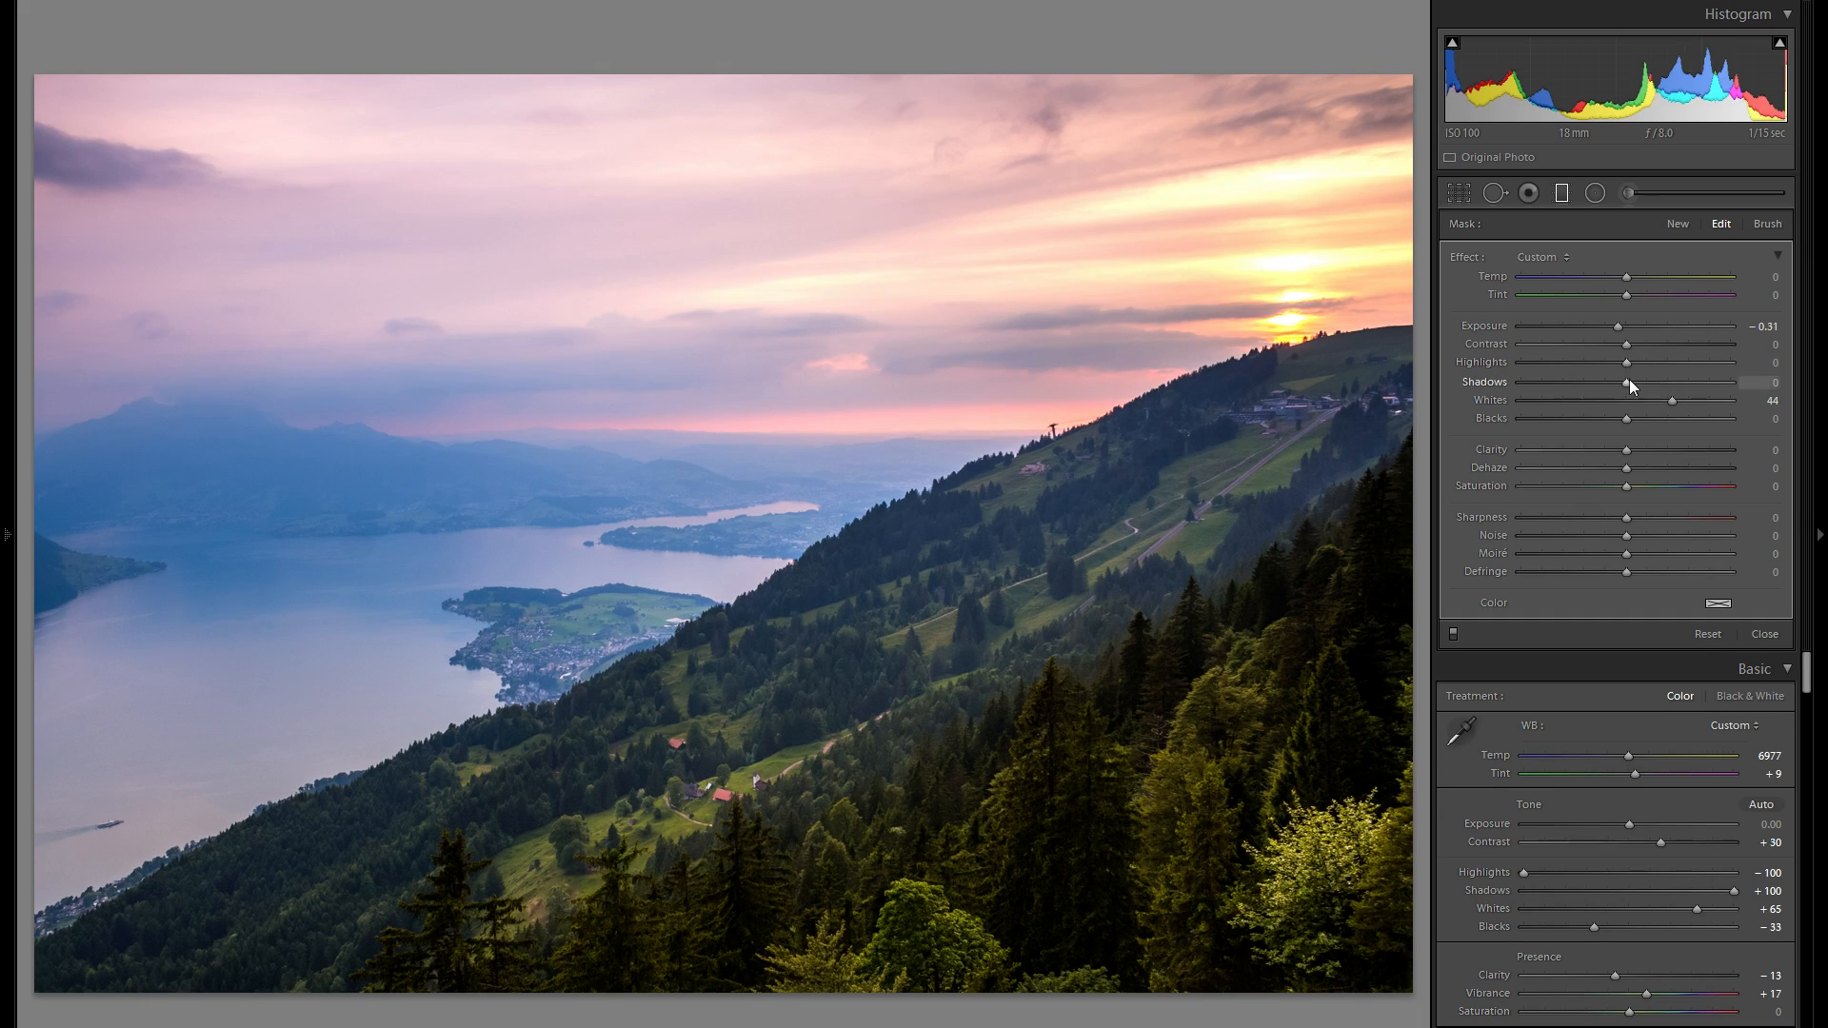
left_click_drag(1675, 382, 1682, 382)
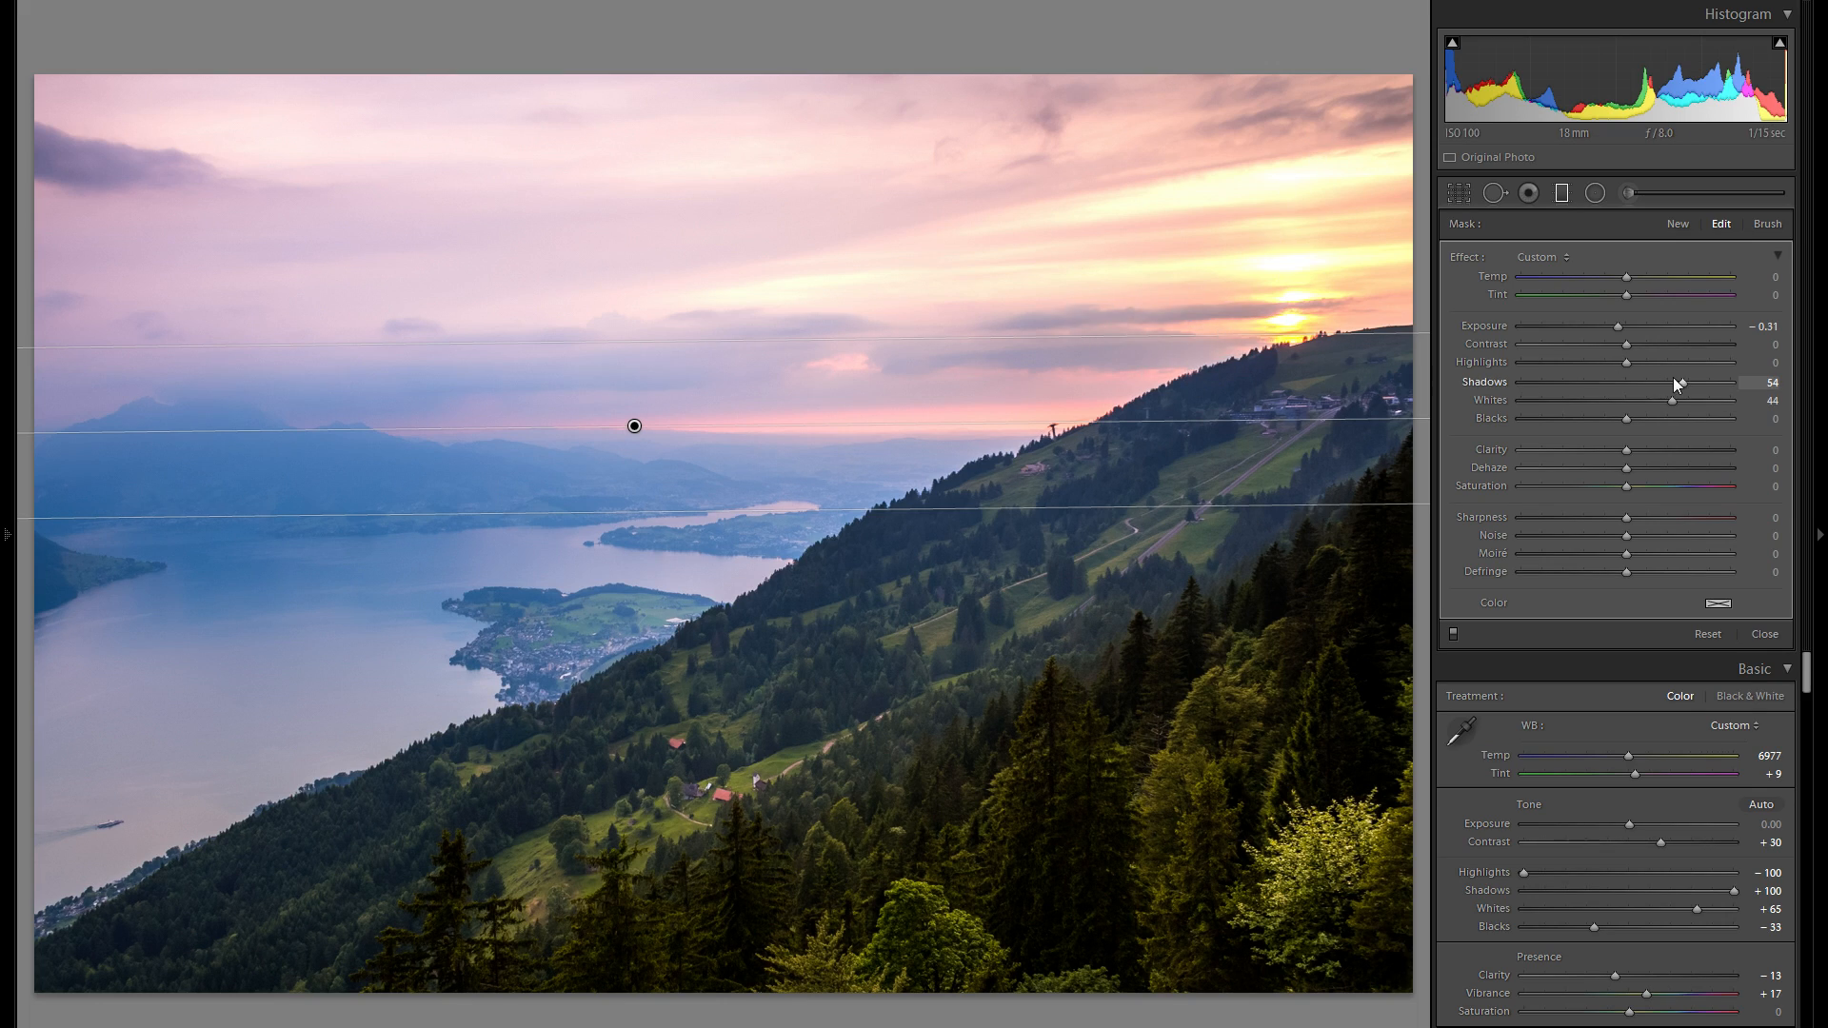
left_click_drag(1624, 337, 1685, 355)
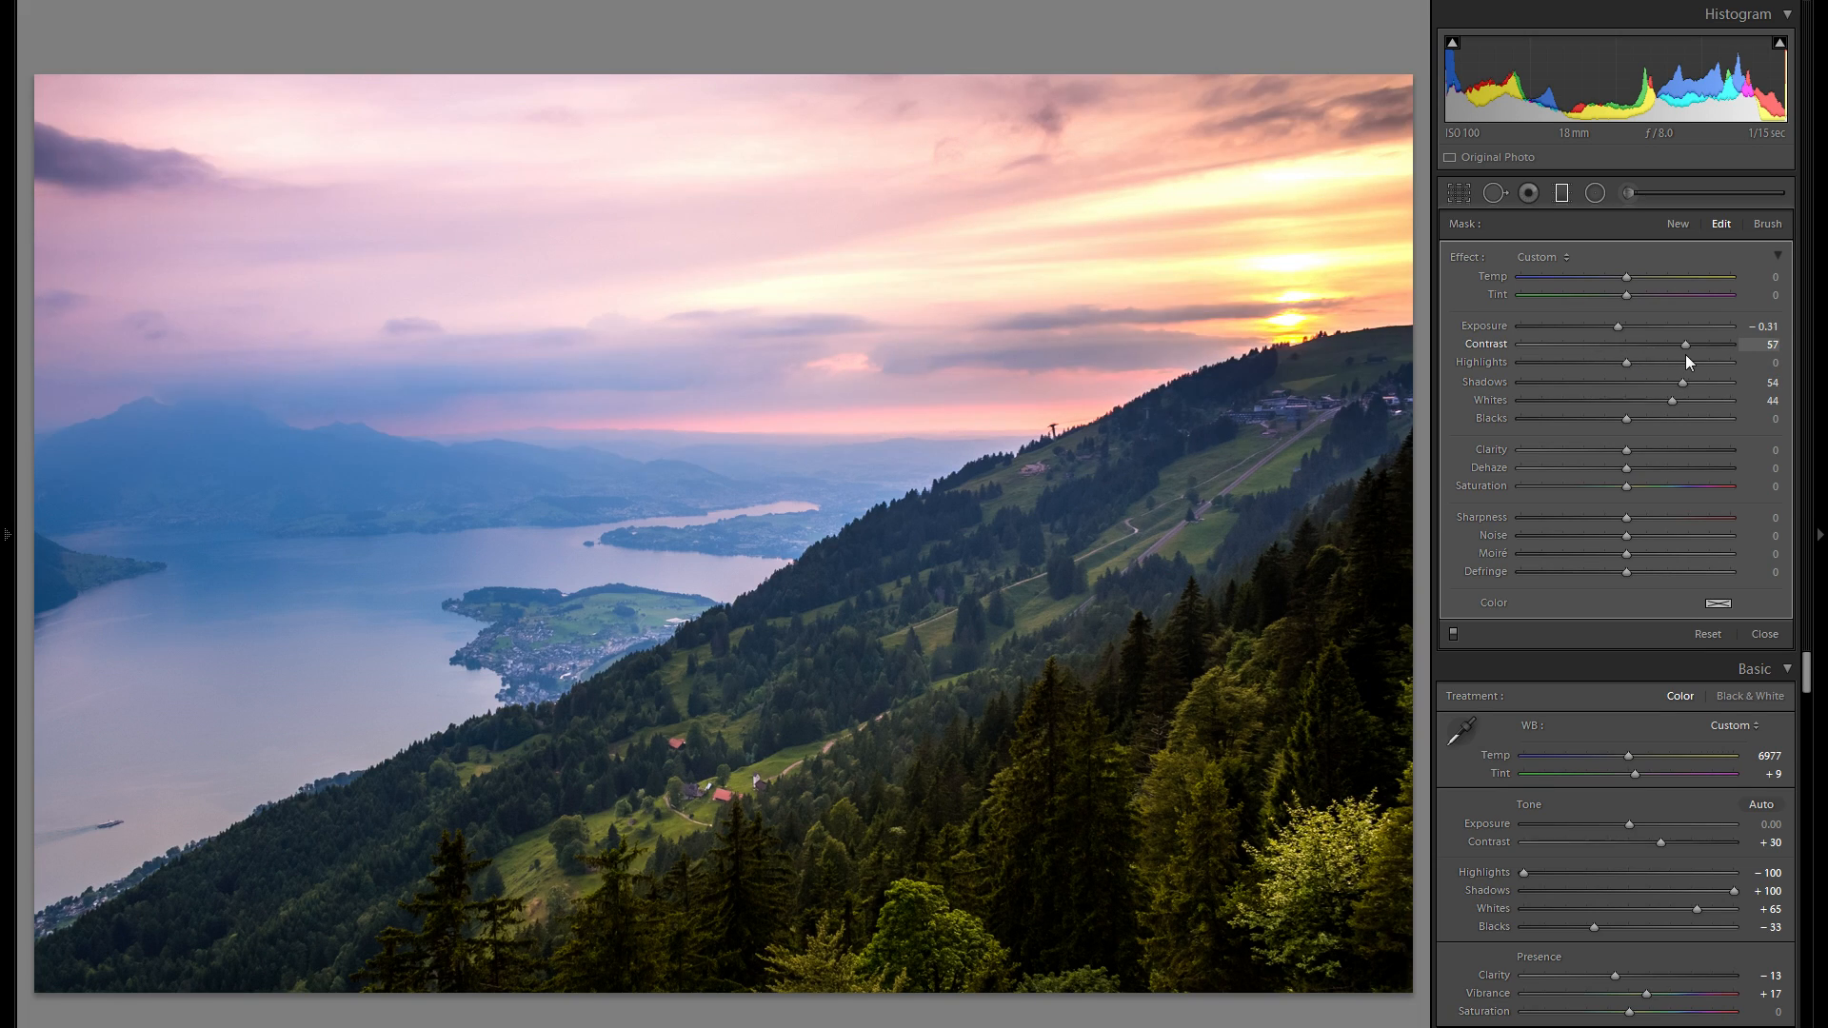
double_click(1487, 343)
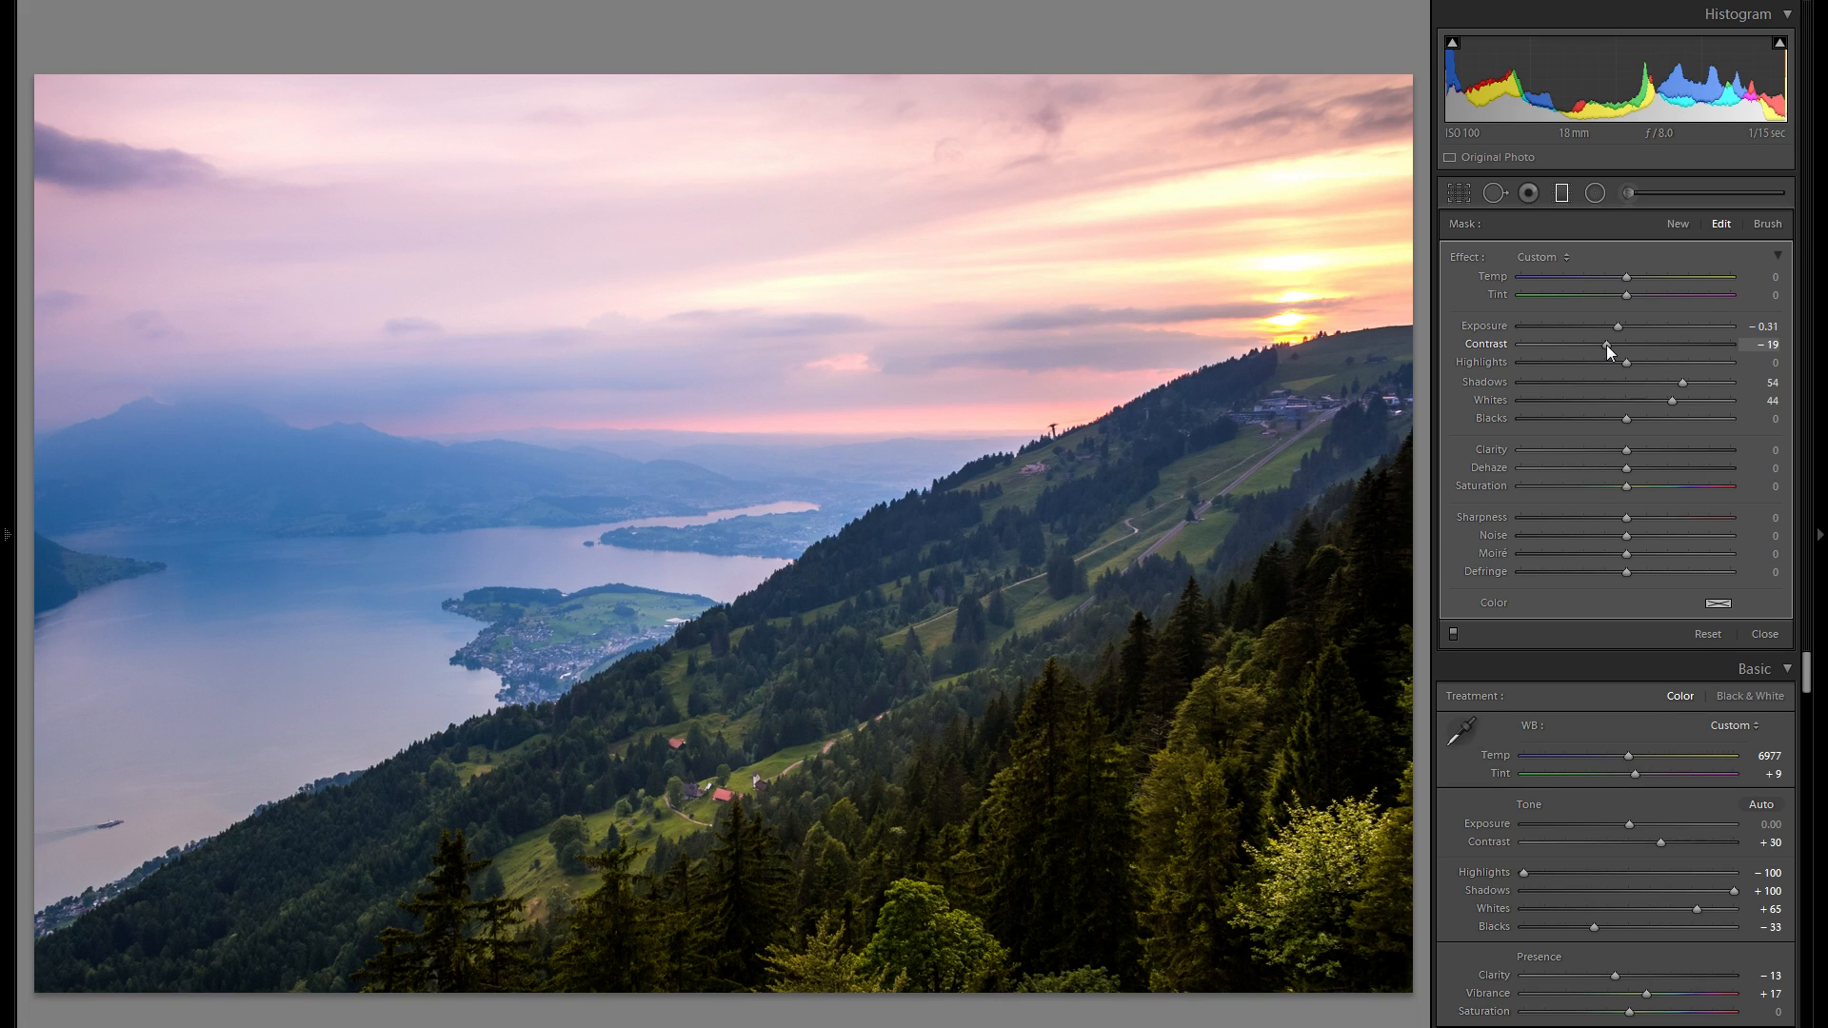
left_click(1455, 636)
left_click(1455, 636)
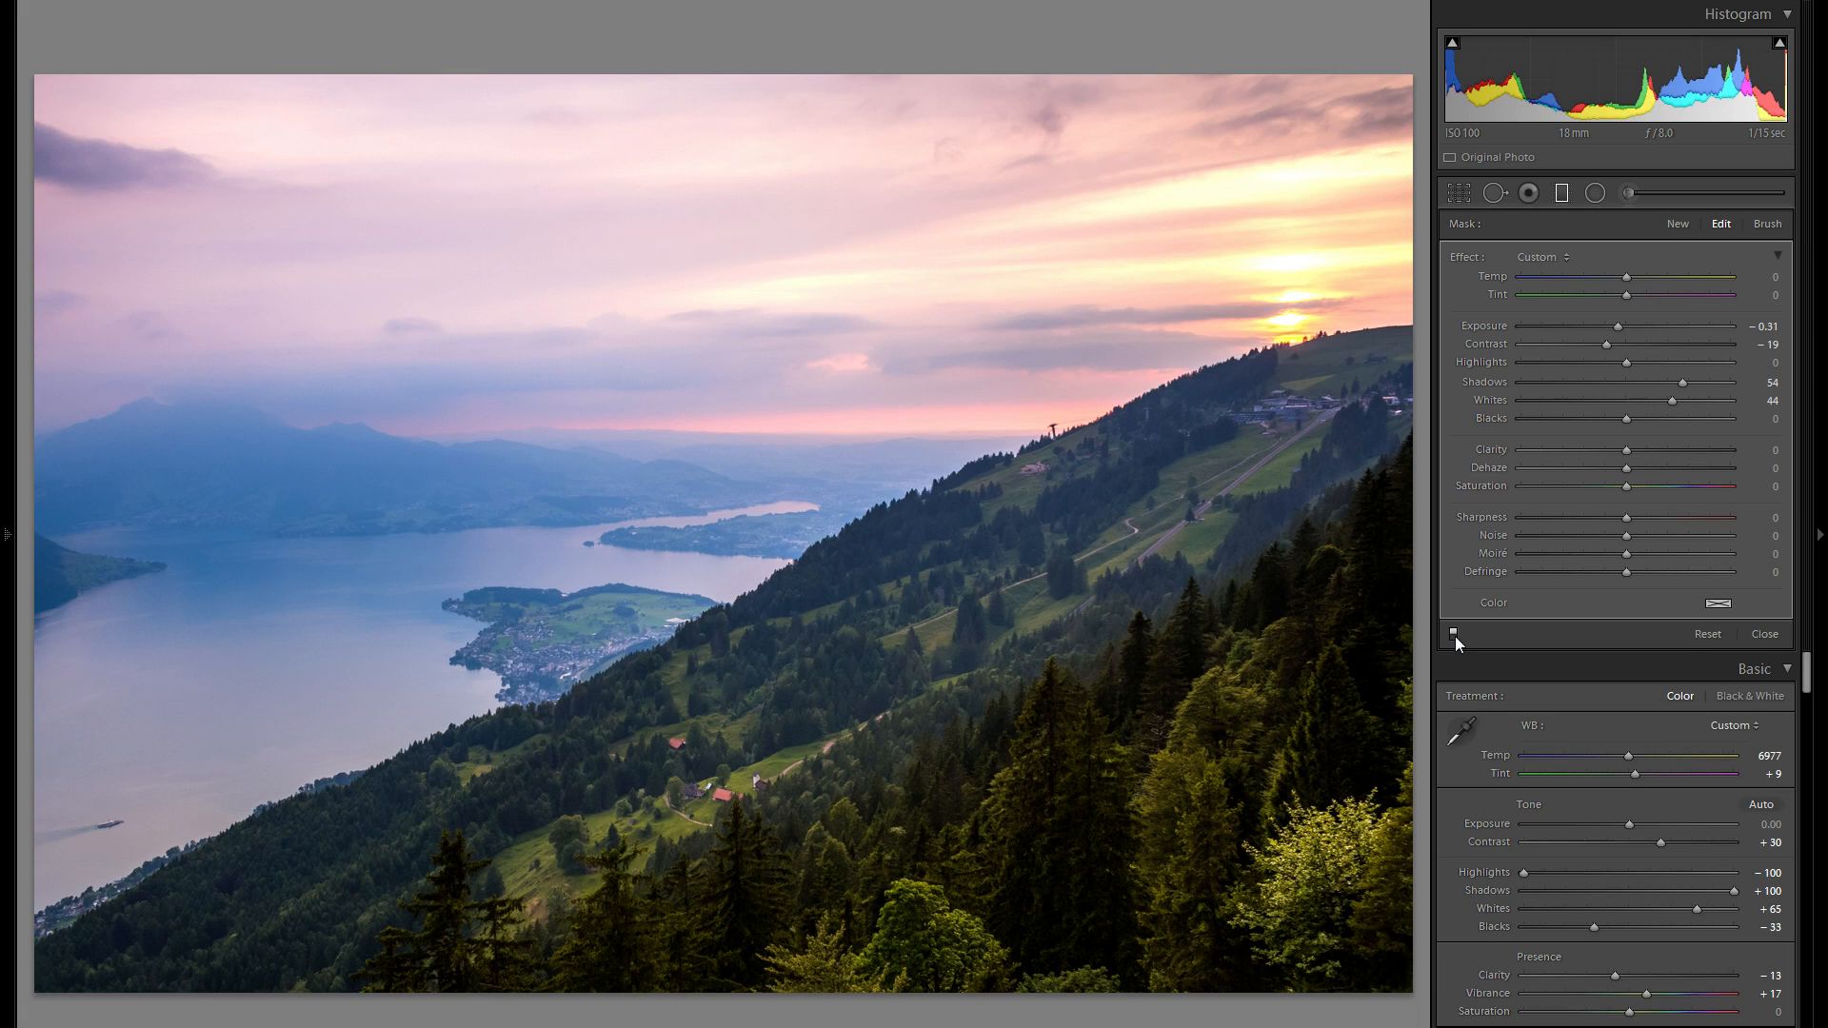
left_click(1454, 636)
left_click(1455, 636)
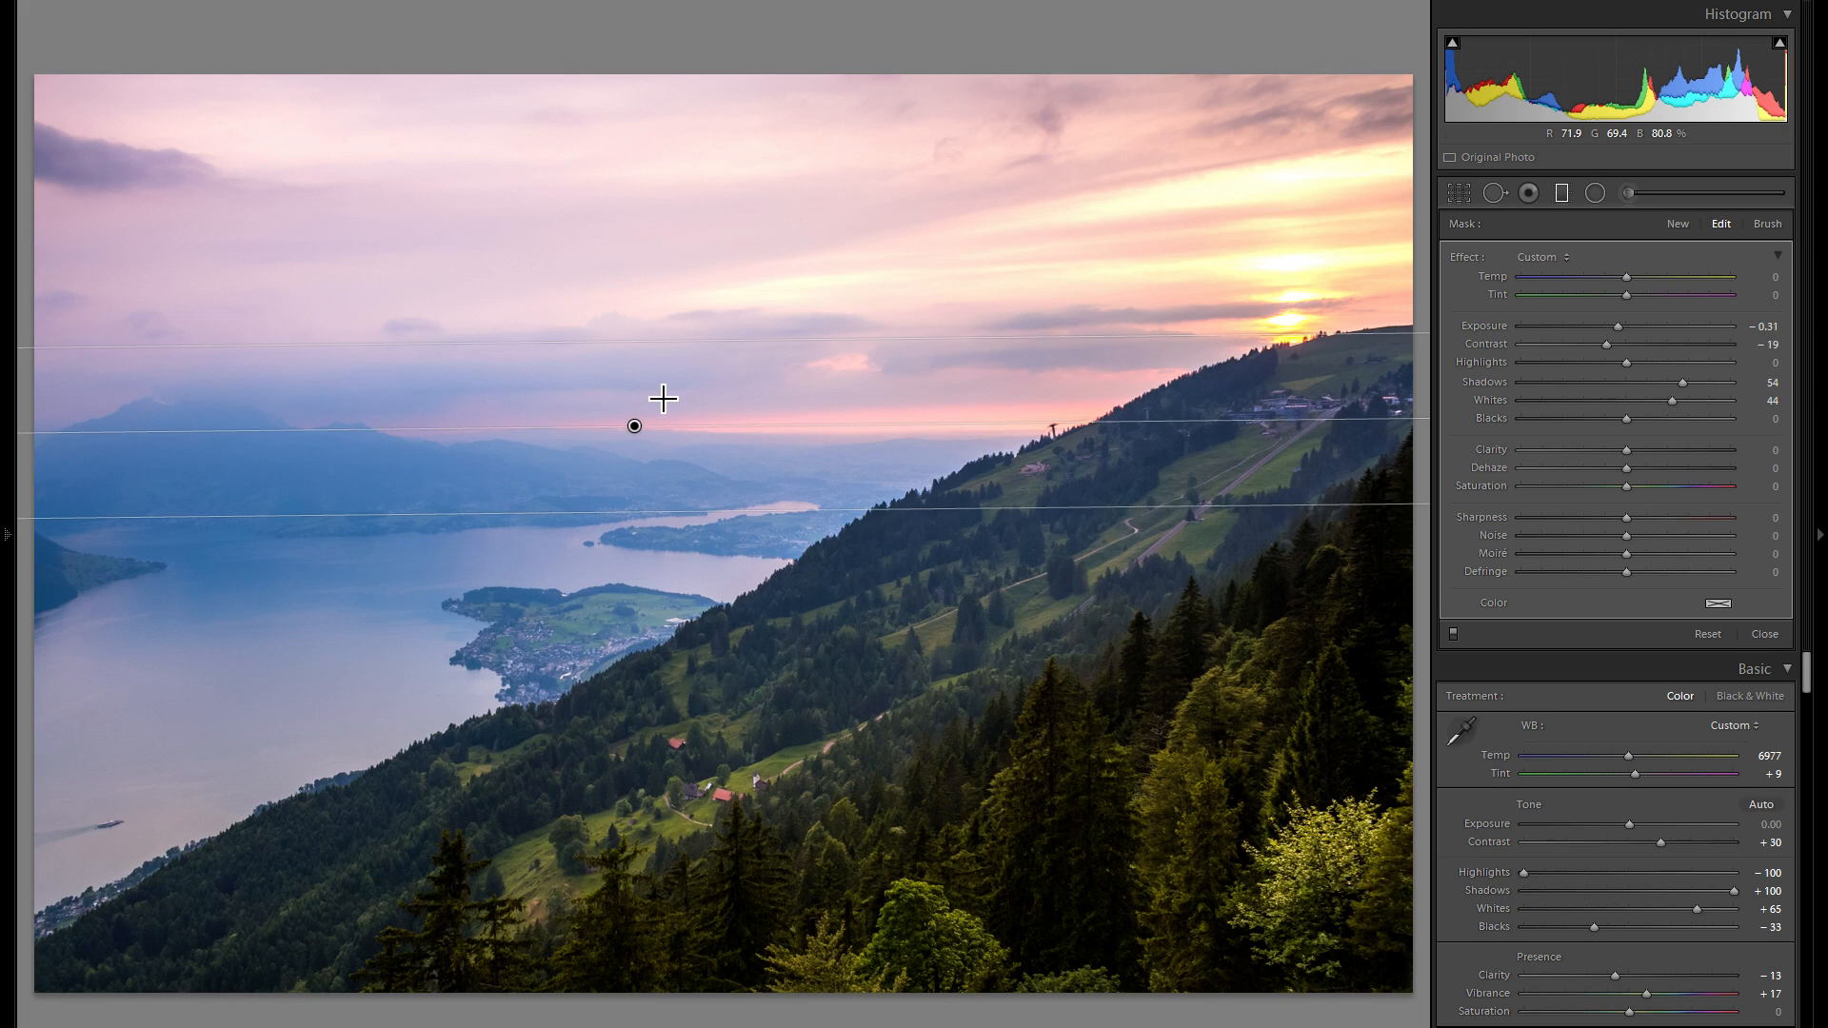
- Add a second graduated filter with a wide transition across the upper sky, tilted slightly upward toward the sun
left_click(1676, 224)
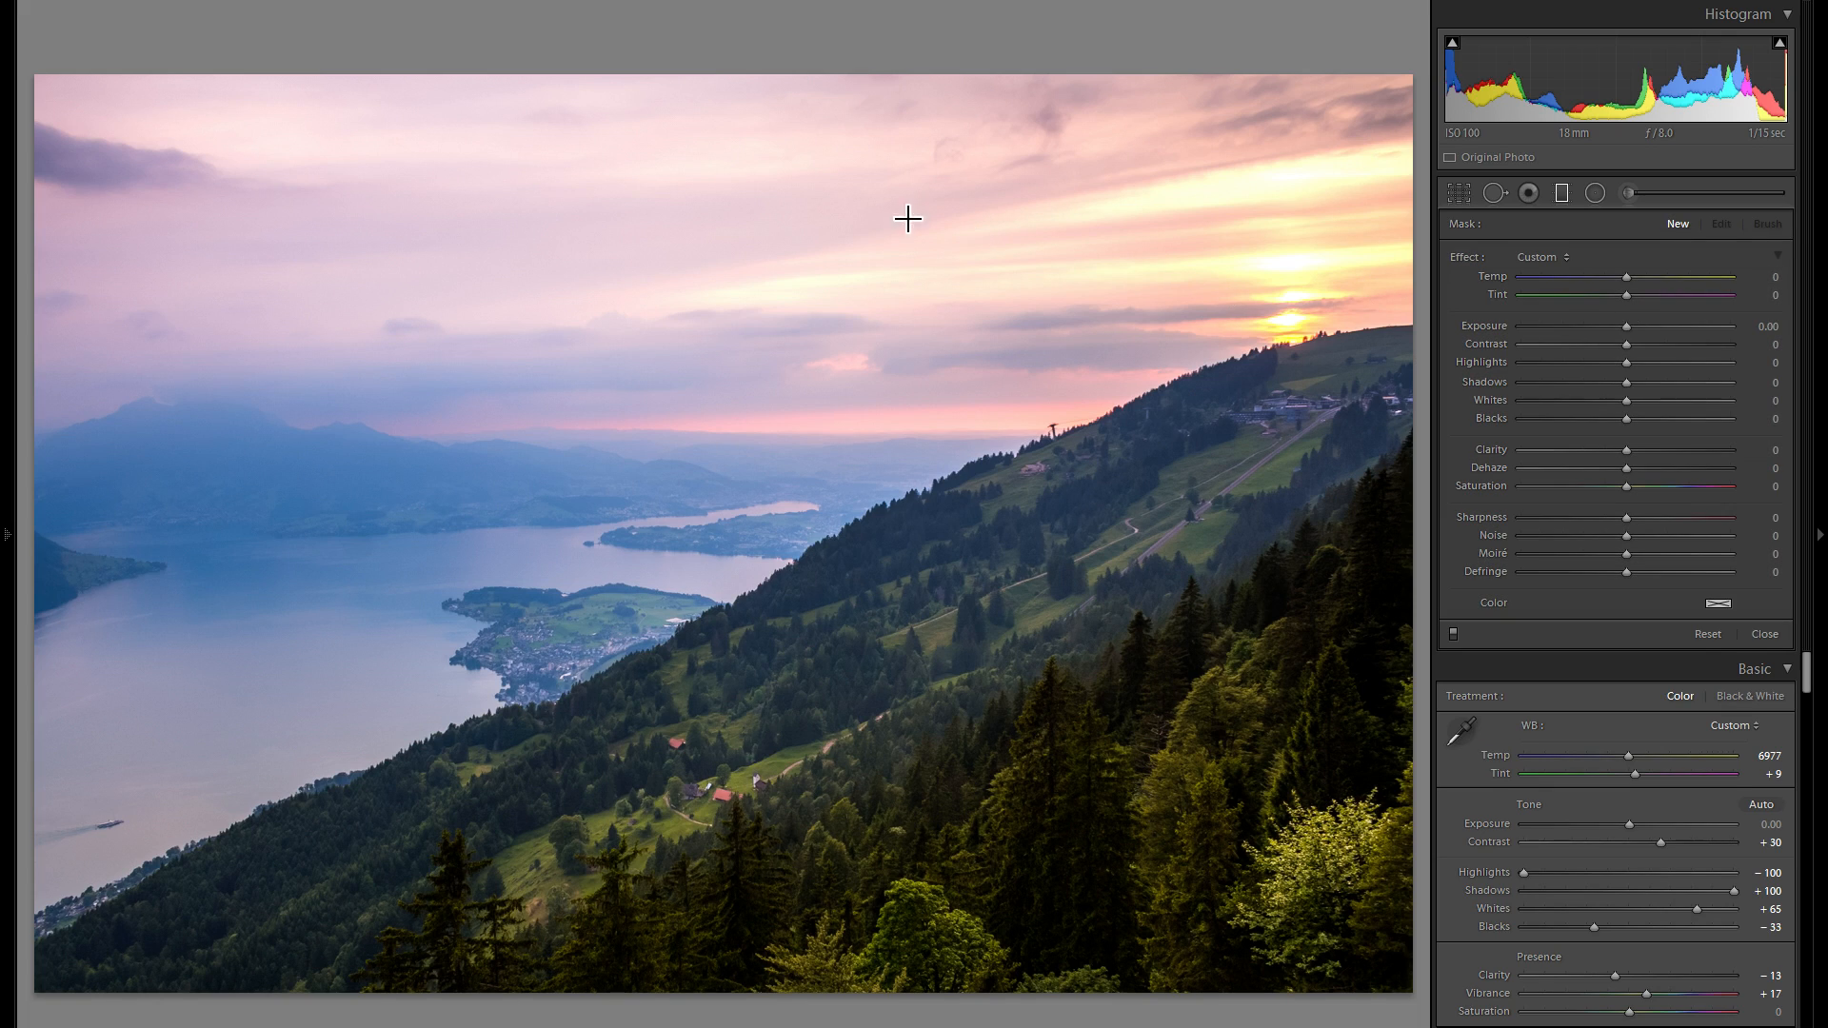
left_click_drag(617, 121, 602, 362)
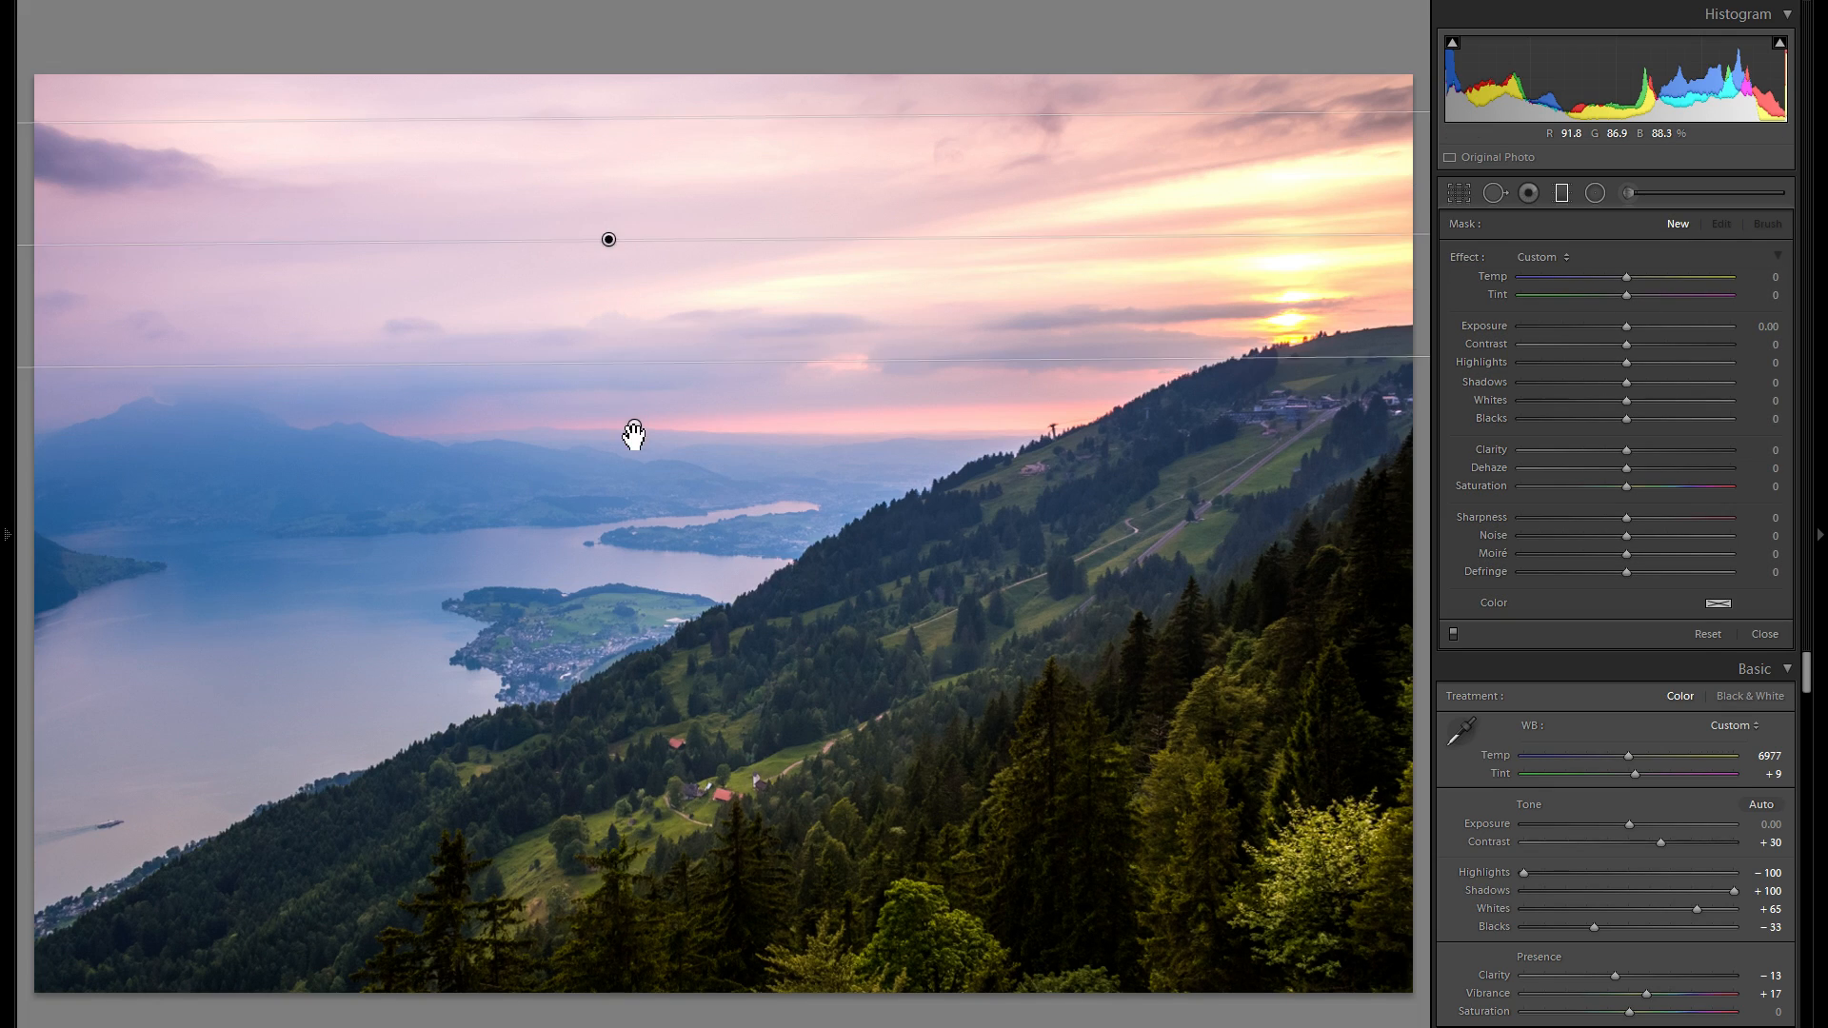
left_click_drag(633, 435, 632, 470)
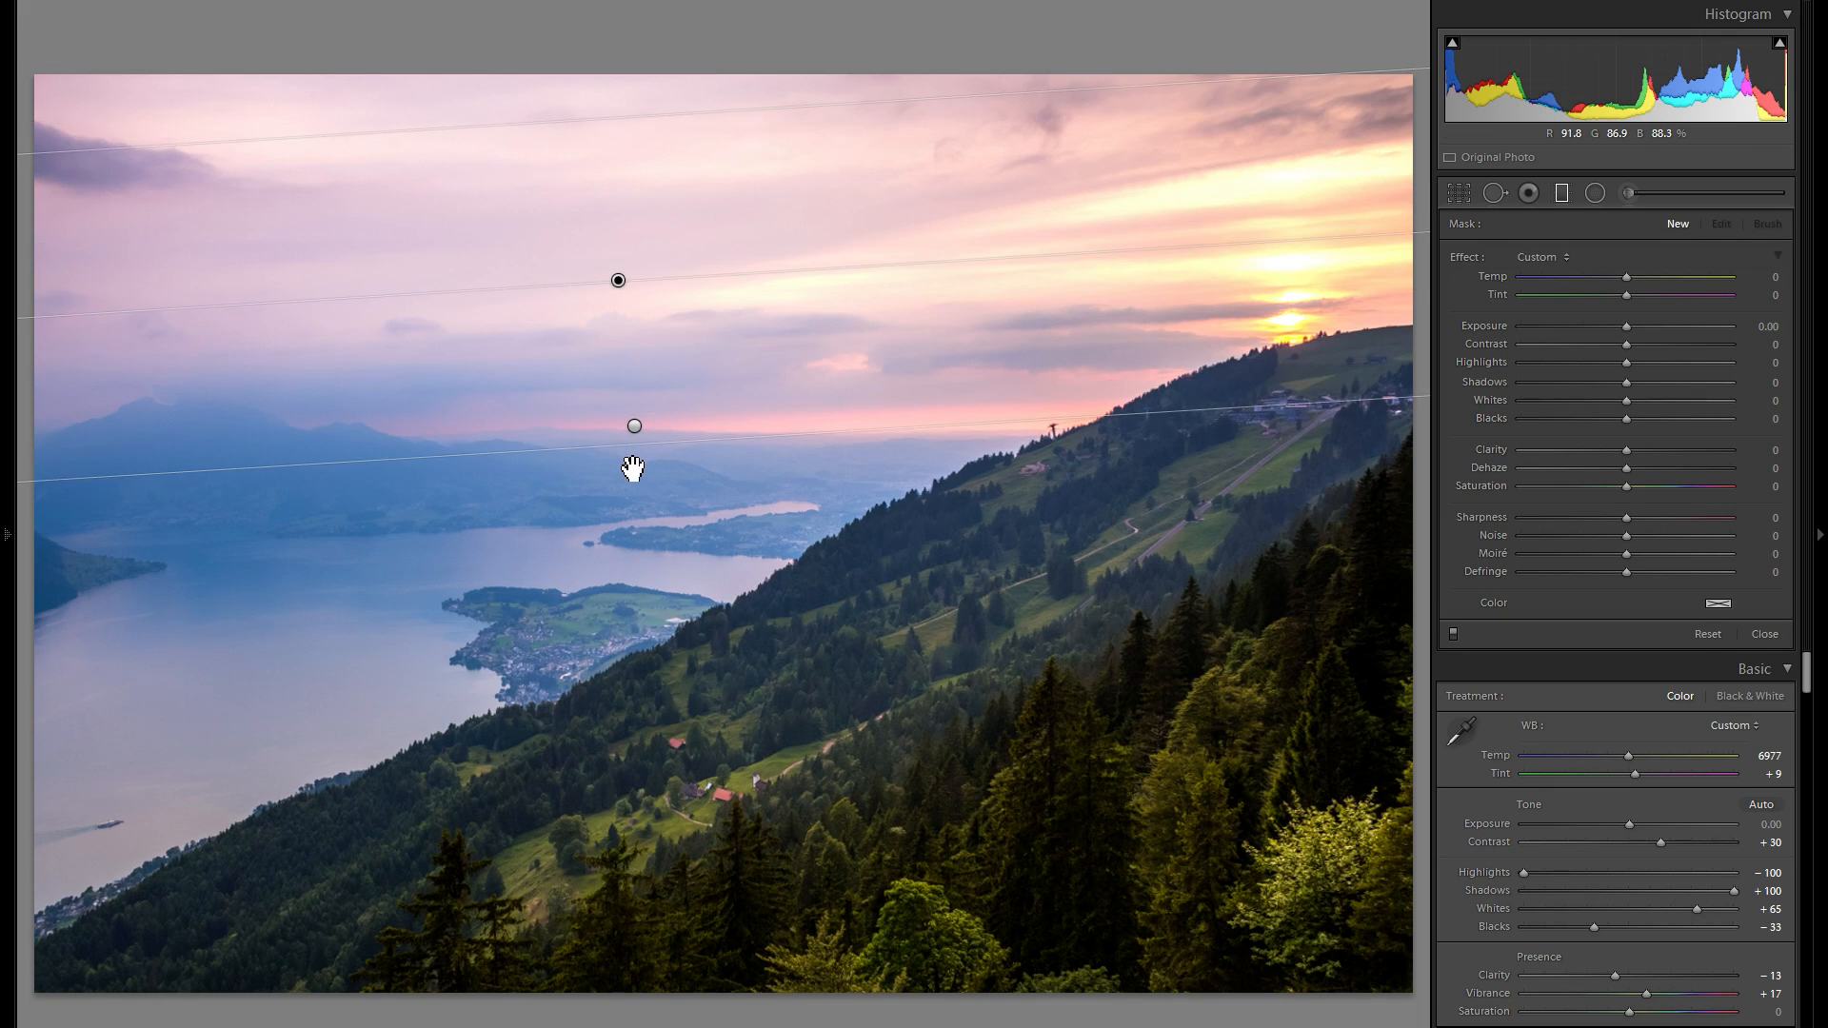
left_click(634, 297)
left_click_drag(623, 295, 621, 213)
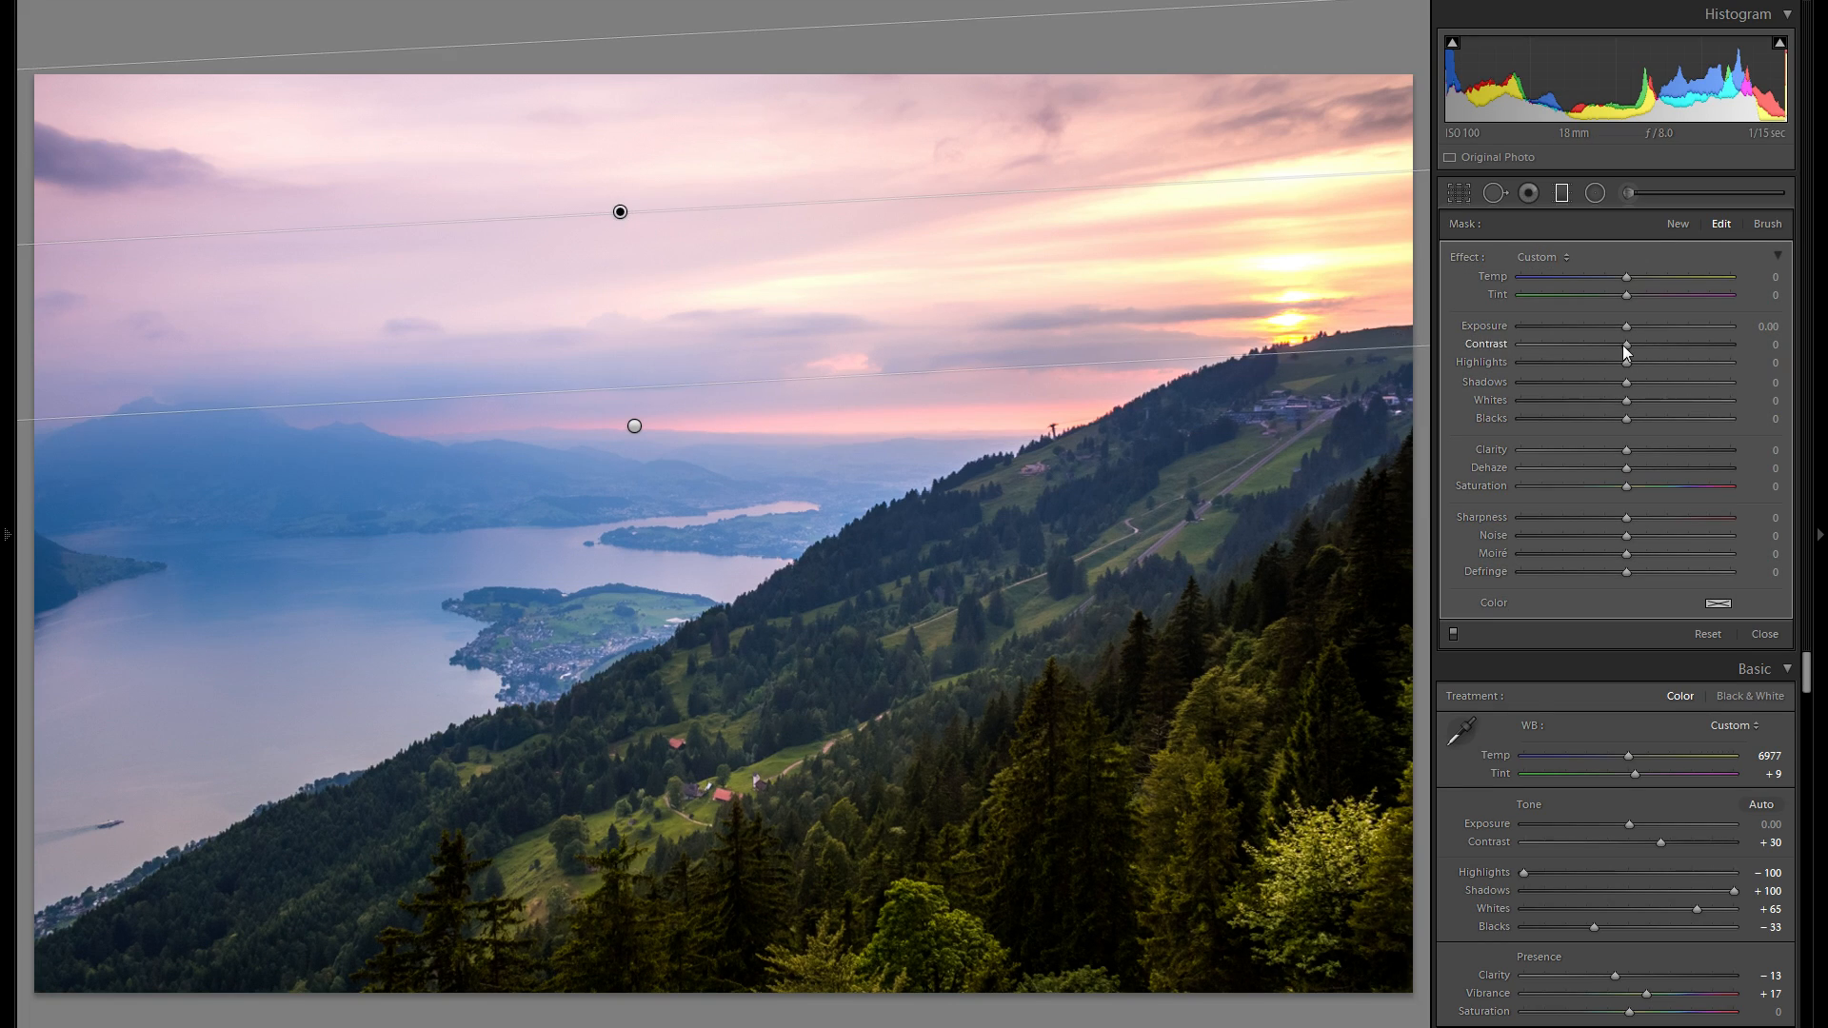
- Set the upper sky filter's Exposure to −0.34 and compare the photo with and without the graduated filters
left_click_drag(1624, 326, 1614, 328)
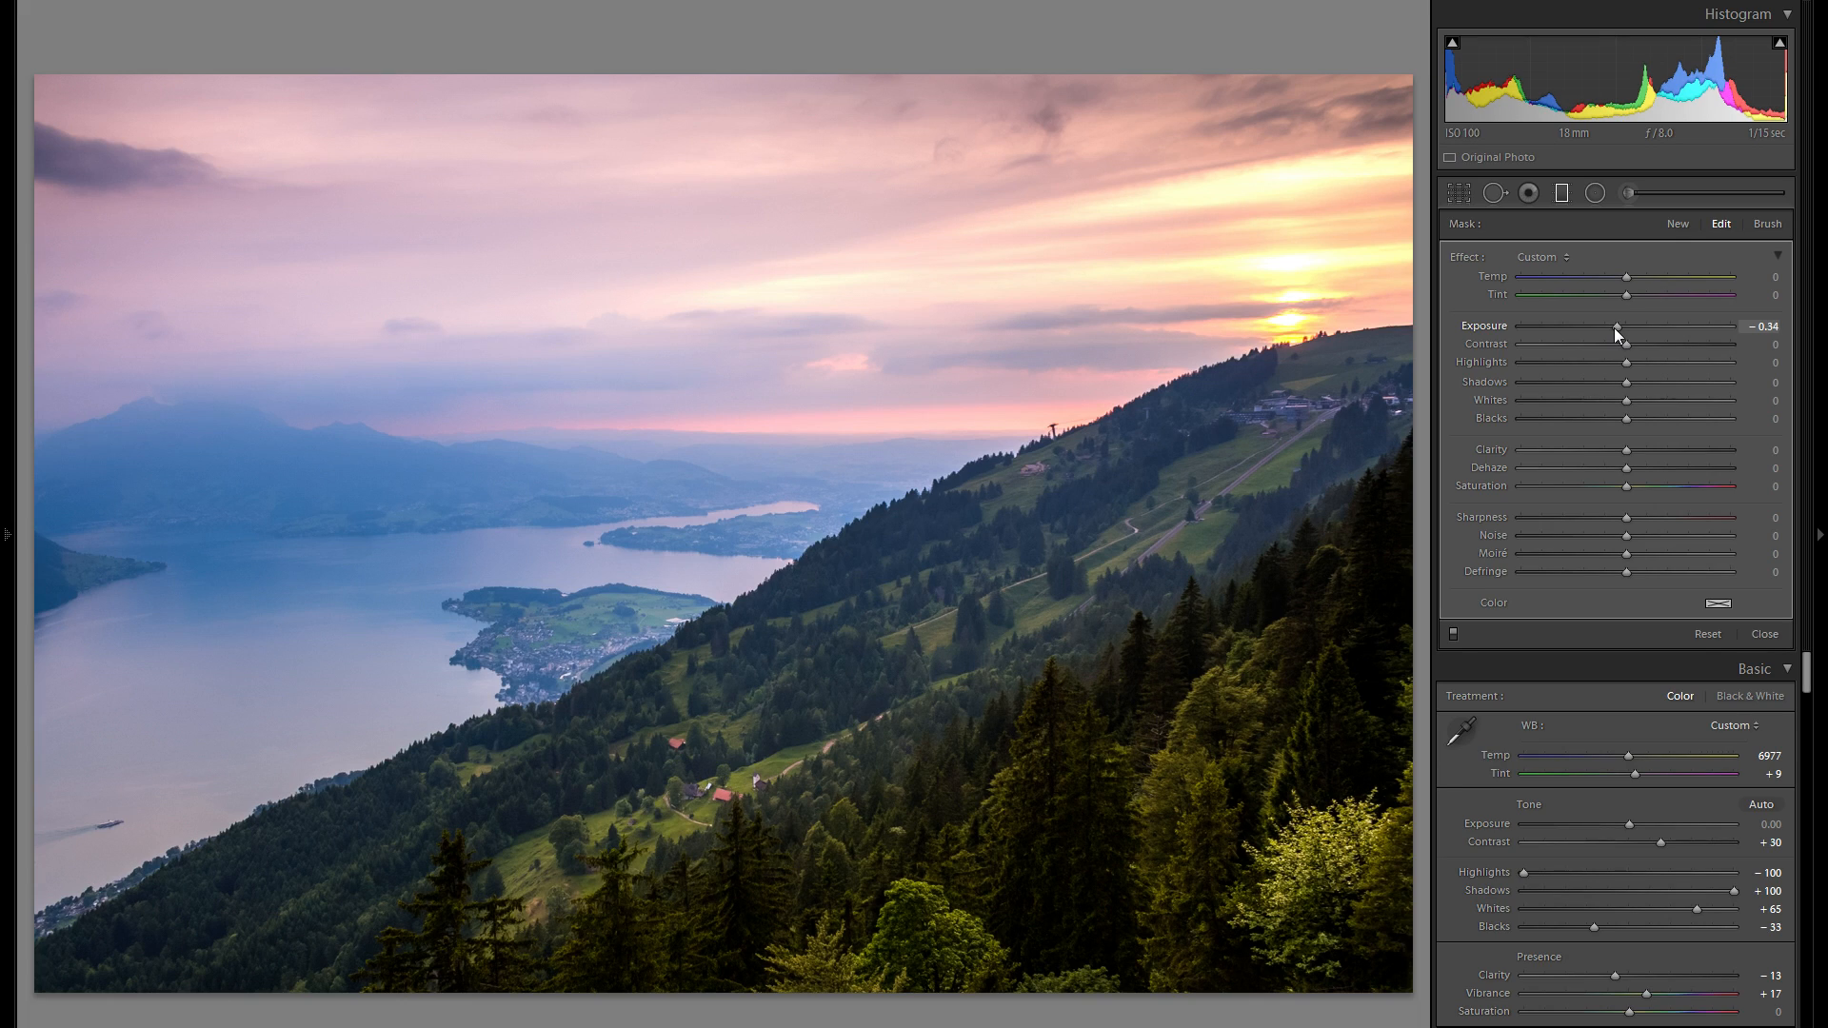
left_click(1451, 634)
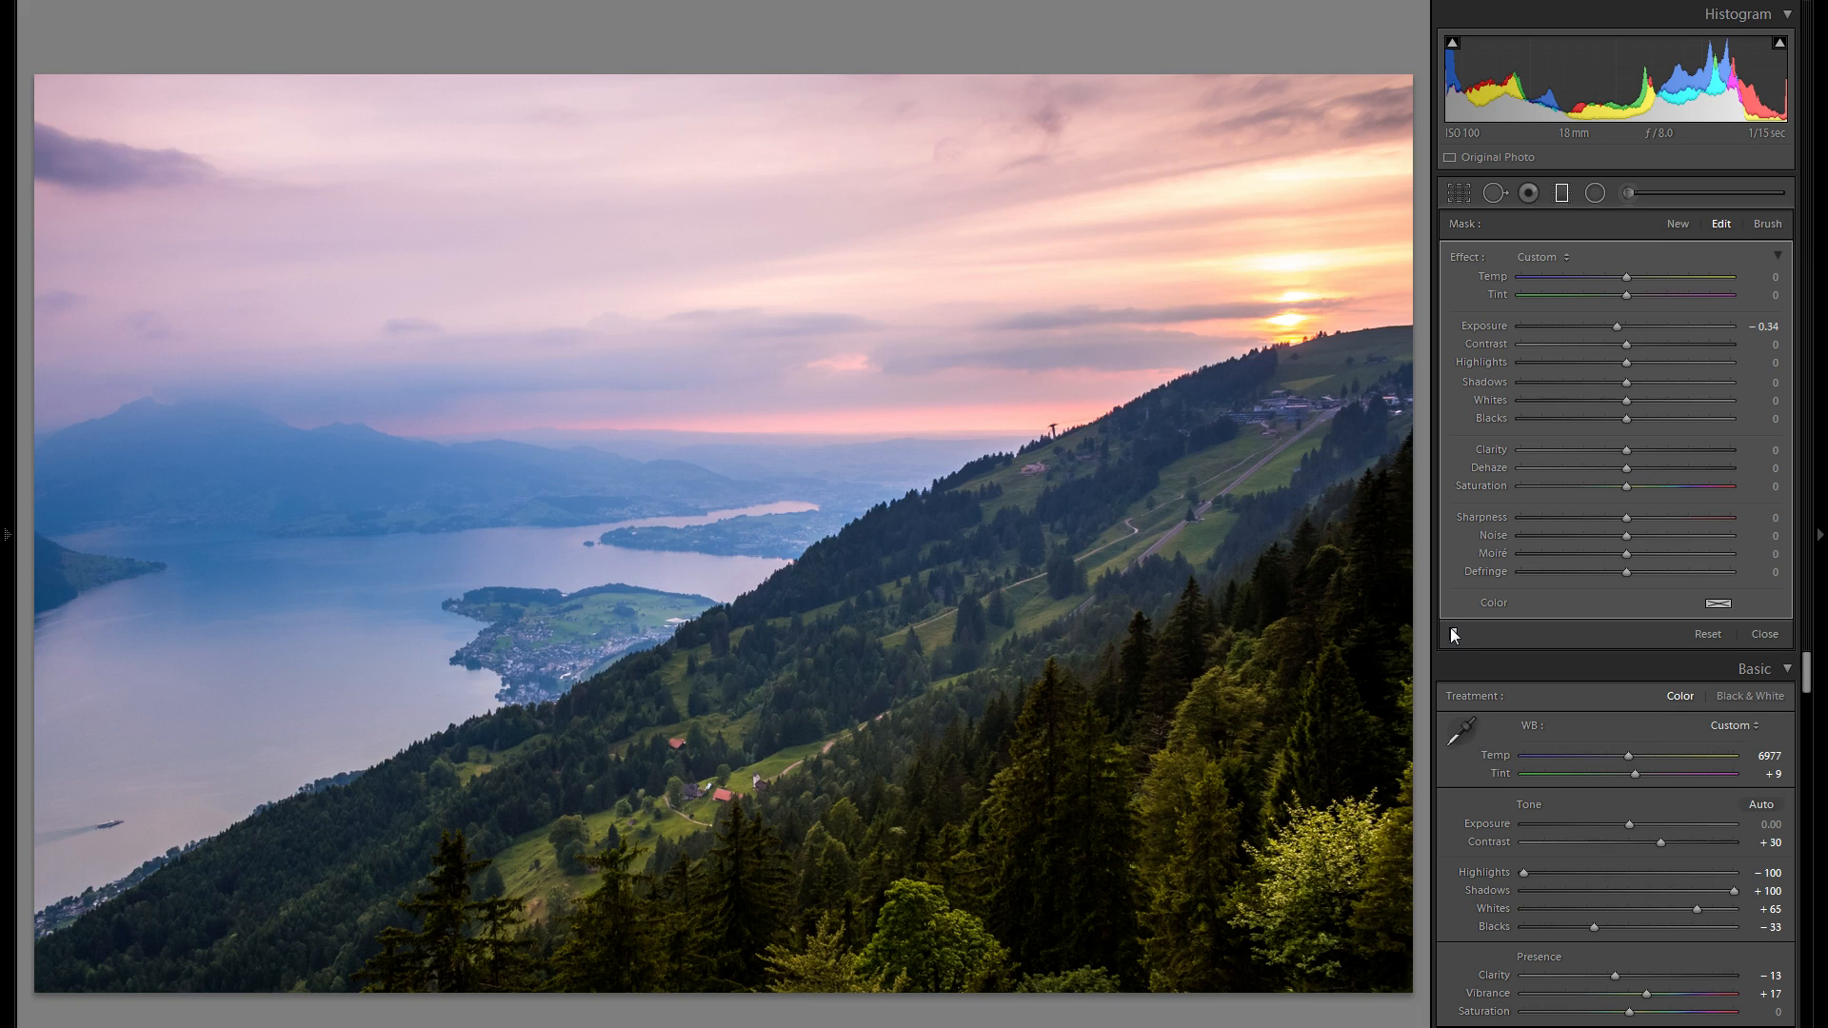
left_click(1452, 634)
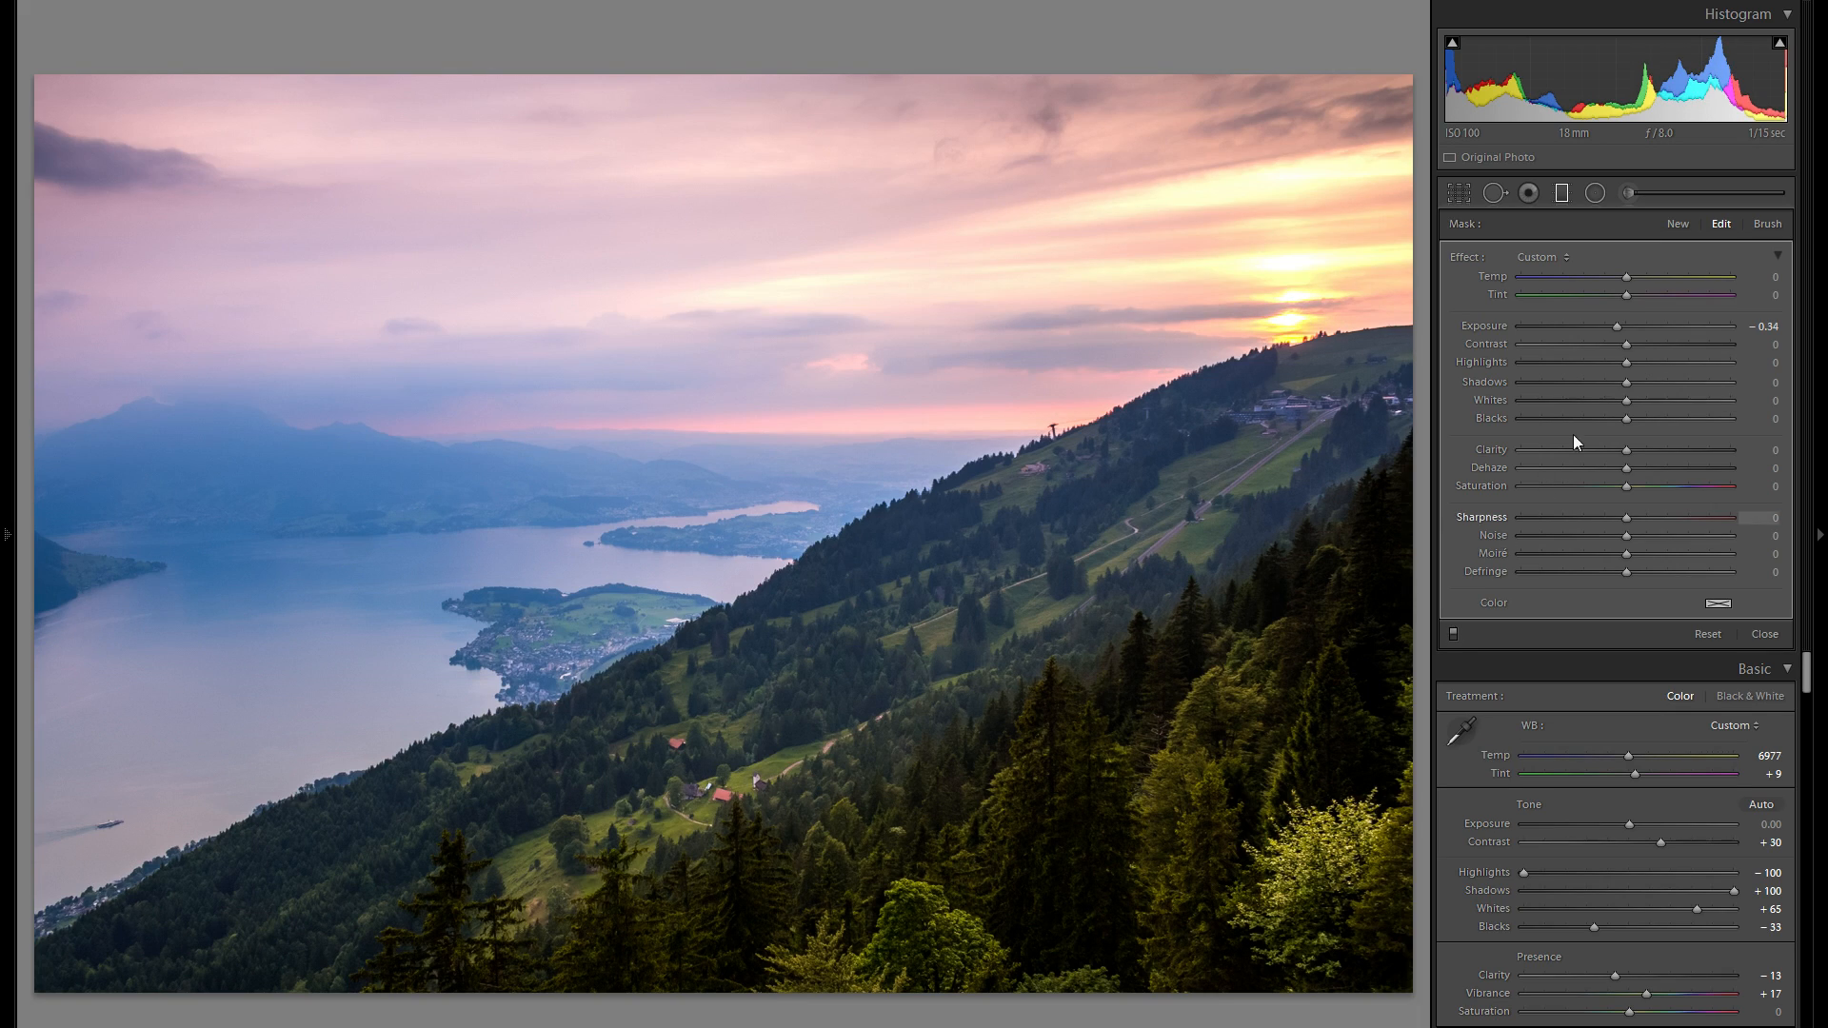
- Add a third graduated filter over the forest foreground, set its Exposure to −0.31, and shift it lower on the slope
left_click(1676, 224)
left_click_drag(619, 640, 613, 943)
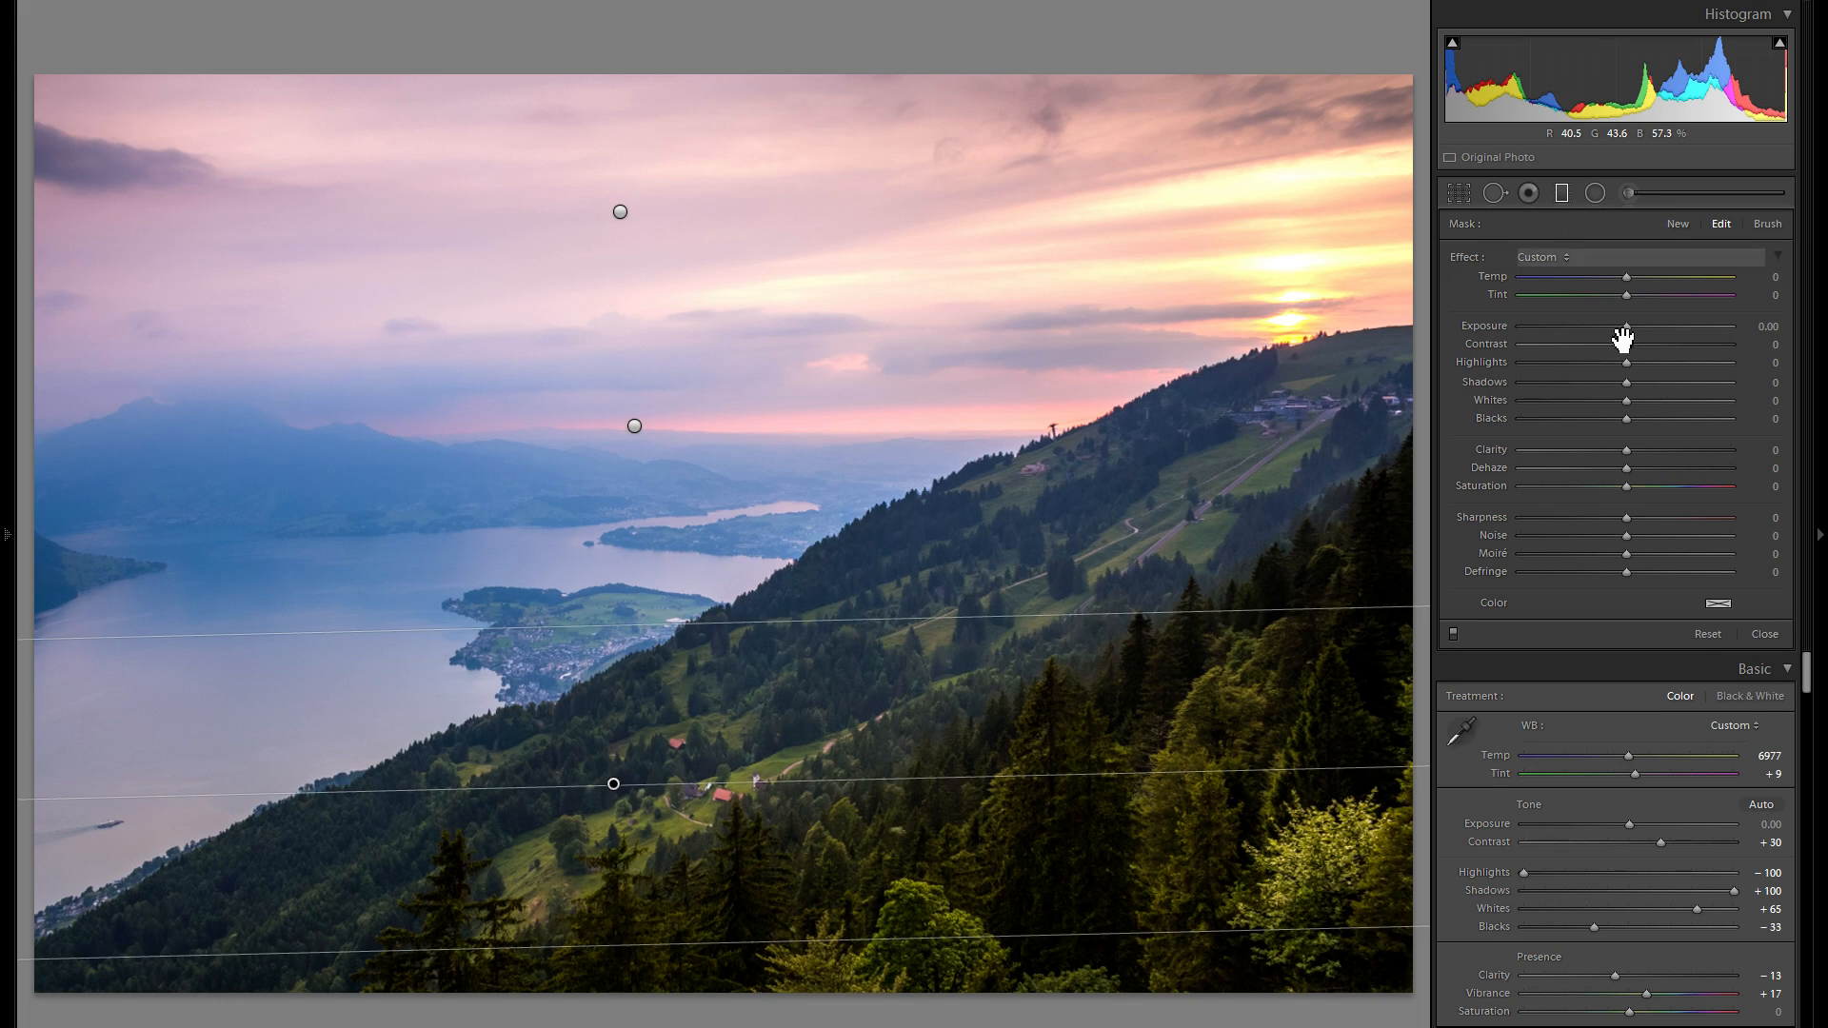
left_click_drag(1624, 328, 1617, 326)
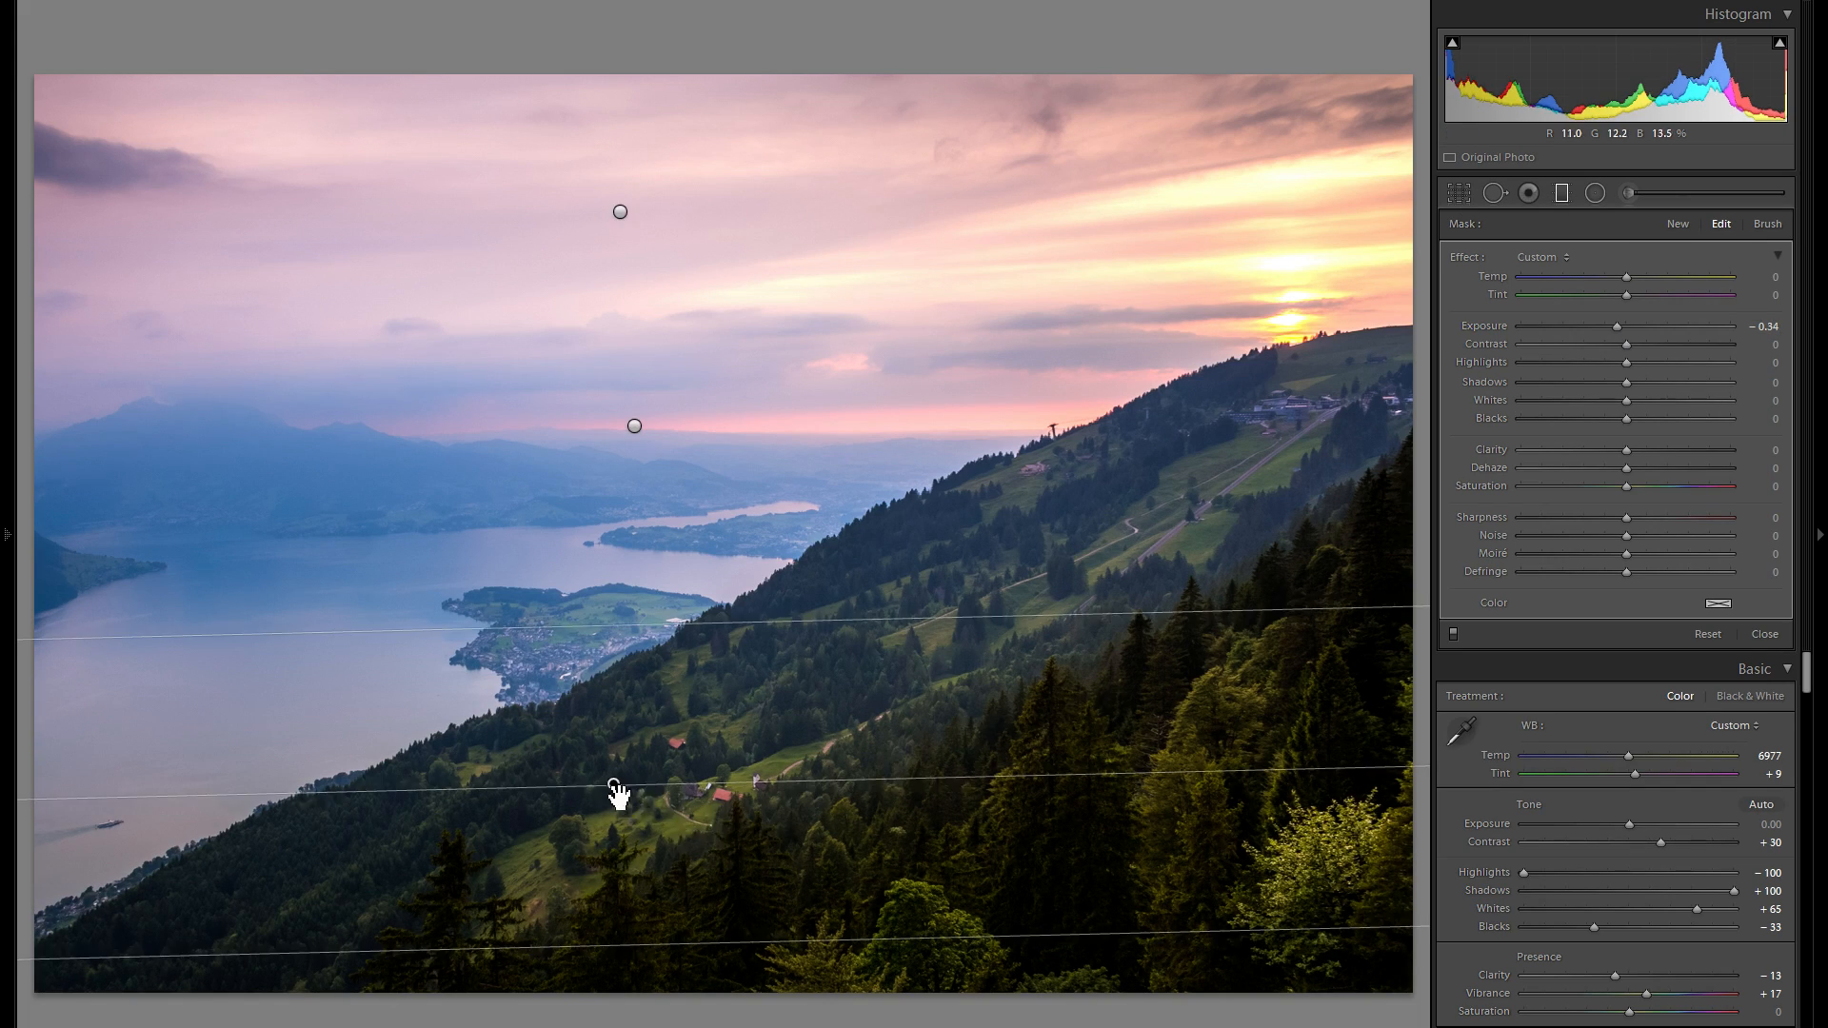
left_click_drag(613, 795, 615, 834)
left_click_drag(989, 815, 1019, 769)
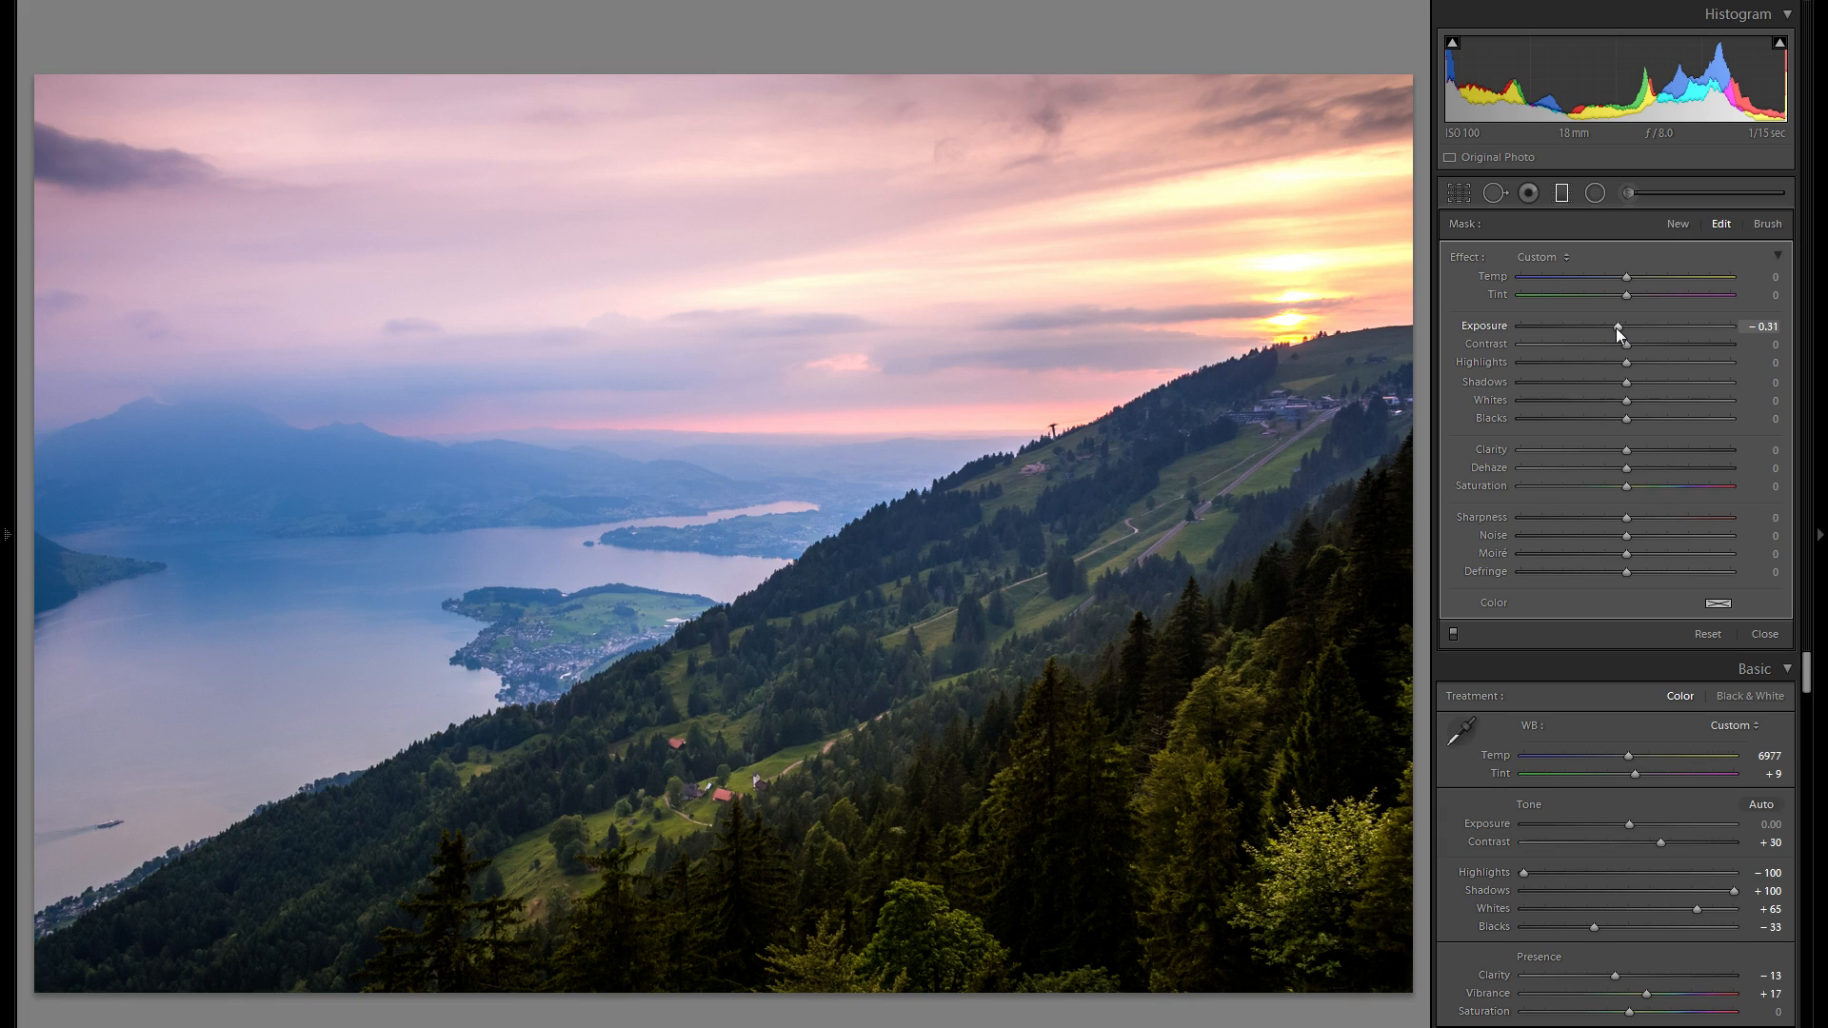
key("Return")
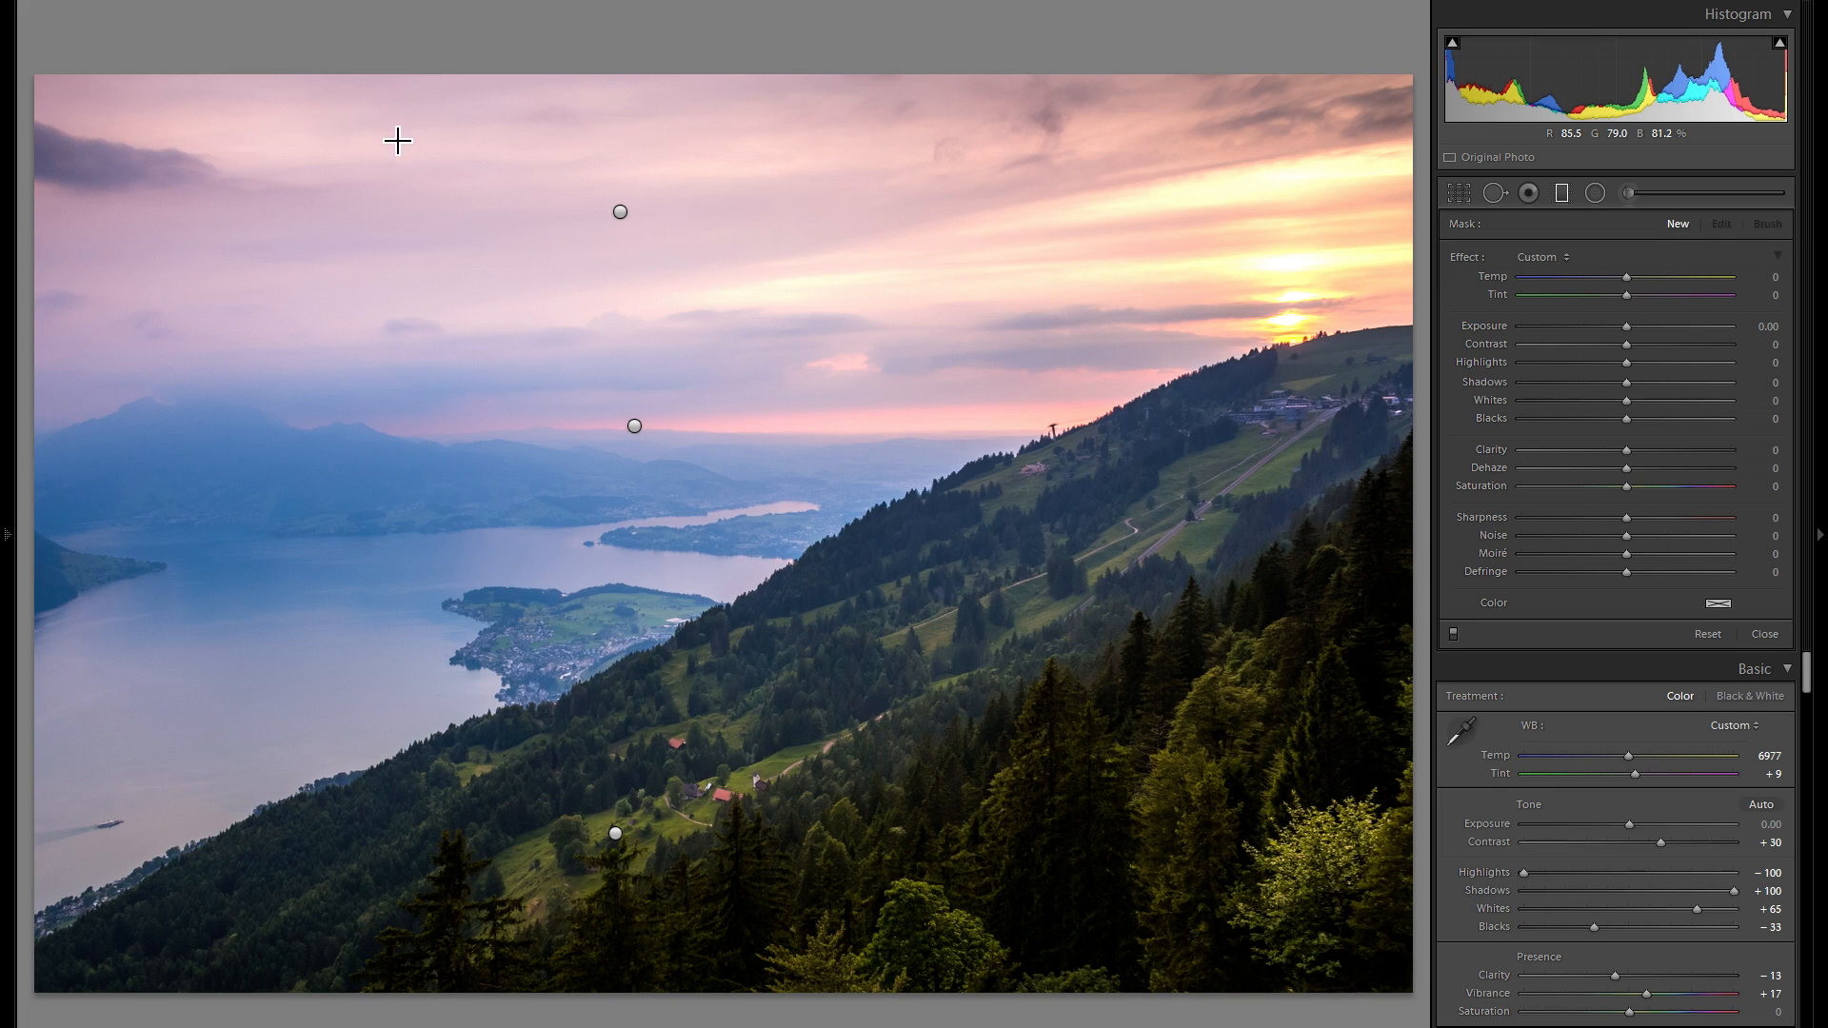
- Add a graduated filter running diagonally across the sky and distant mountains on the photo's upper left, and adjust its angle and centre
left_click_drag(416, 151, 544, 491)
mouse_move(477, 314)
left_mouse_down()
mouse_move(450, 240)
mouse_move(467, 318)
left_mouse_up()
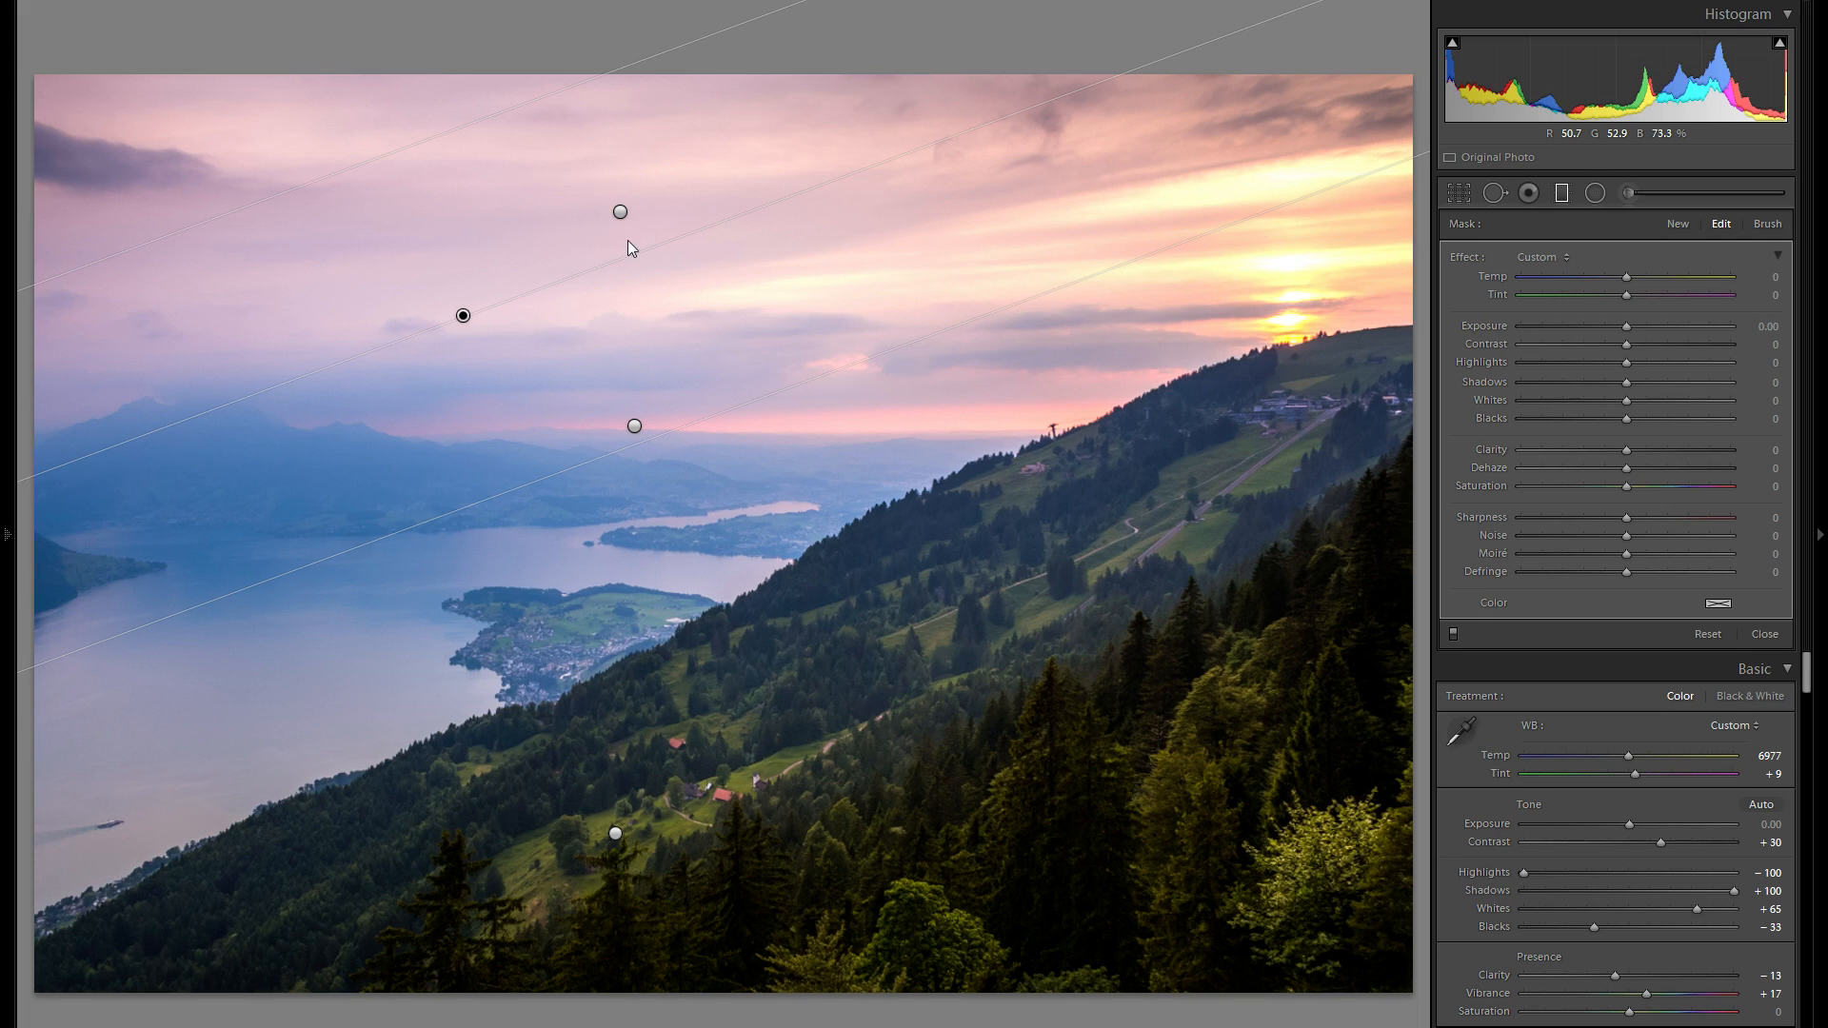
left_click_drag(676, 211, 673, 214)
left_click_drag(473, 325, 445, 307)
- Tint the diagonal sky filter blue with hue 204 and saturation 39, set its Tint to −8, and fine-tune its position
left_click(1716, 604)
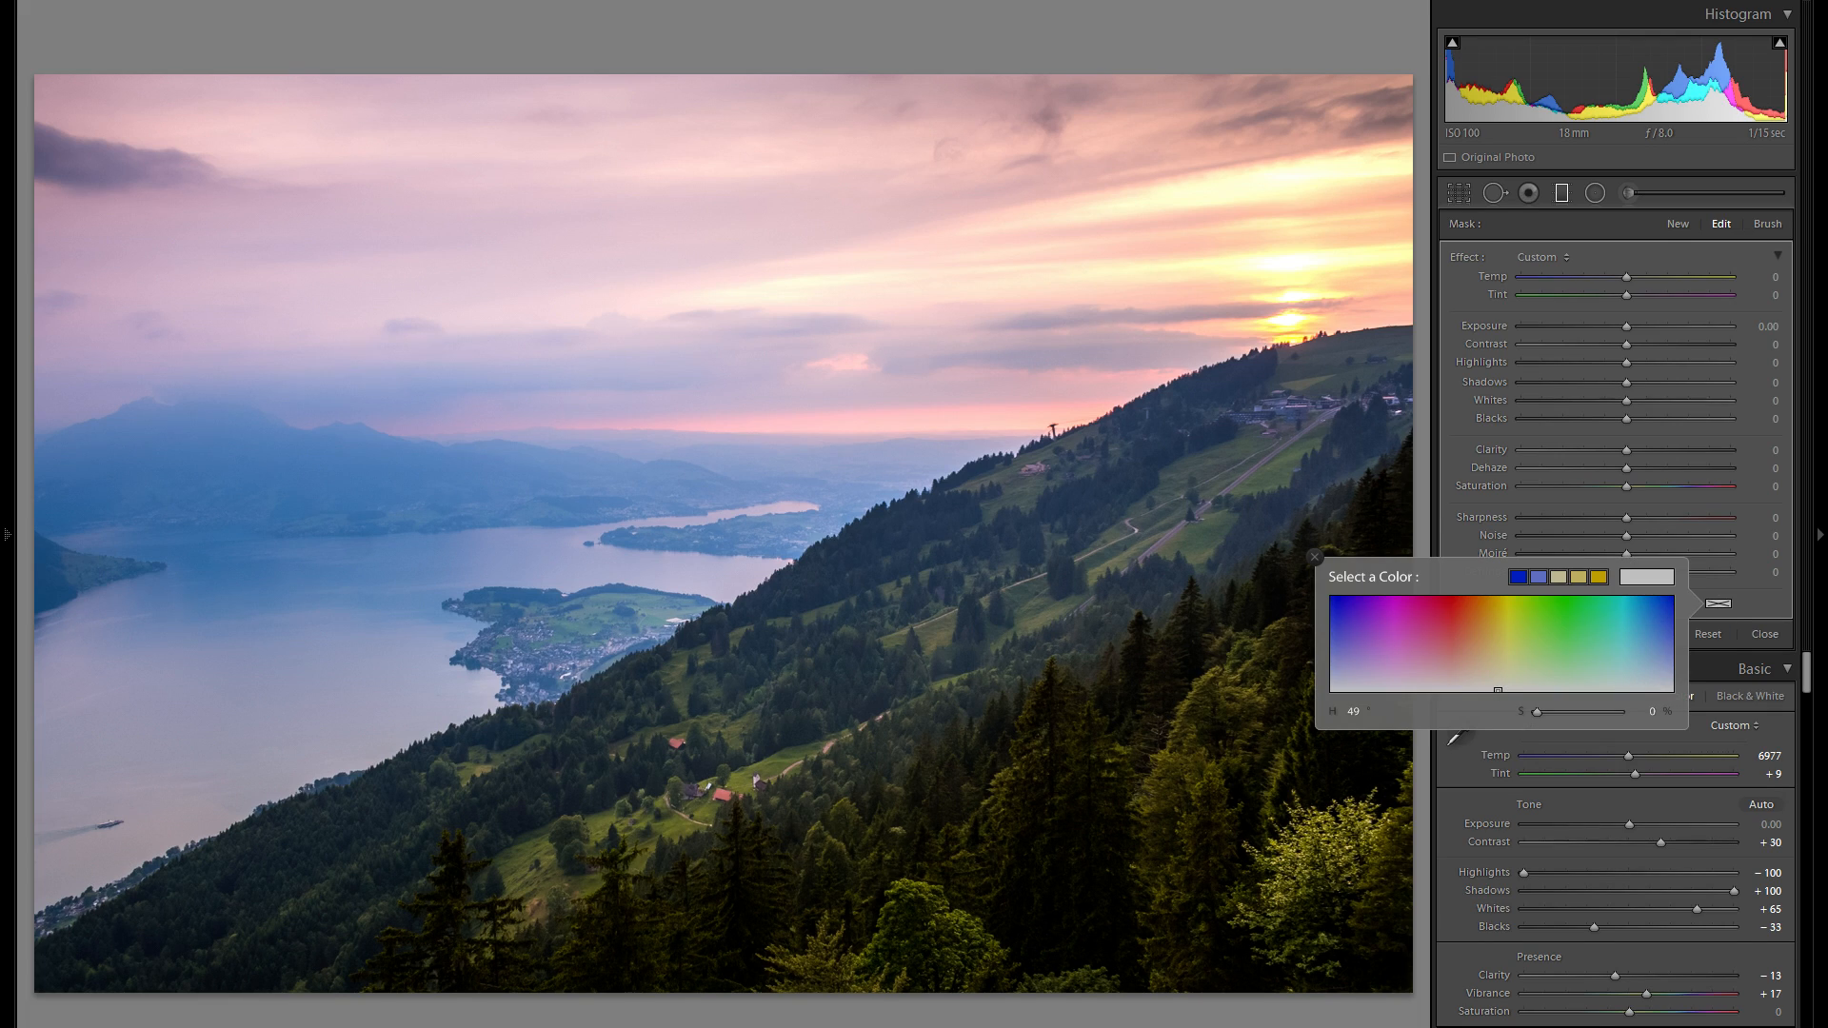
left_click_drag(1481, 658, 1331, 648)
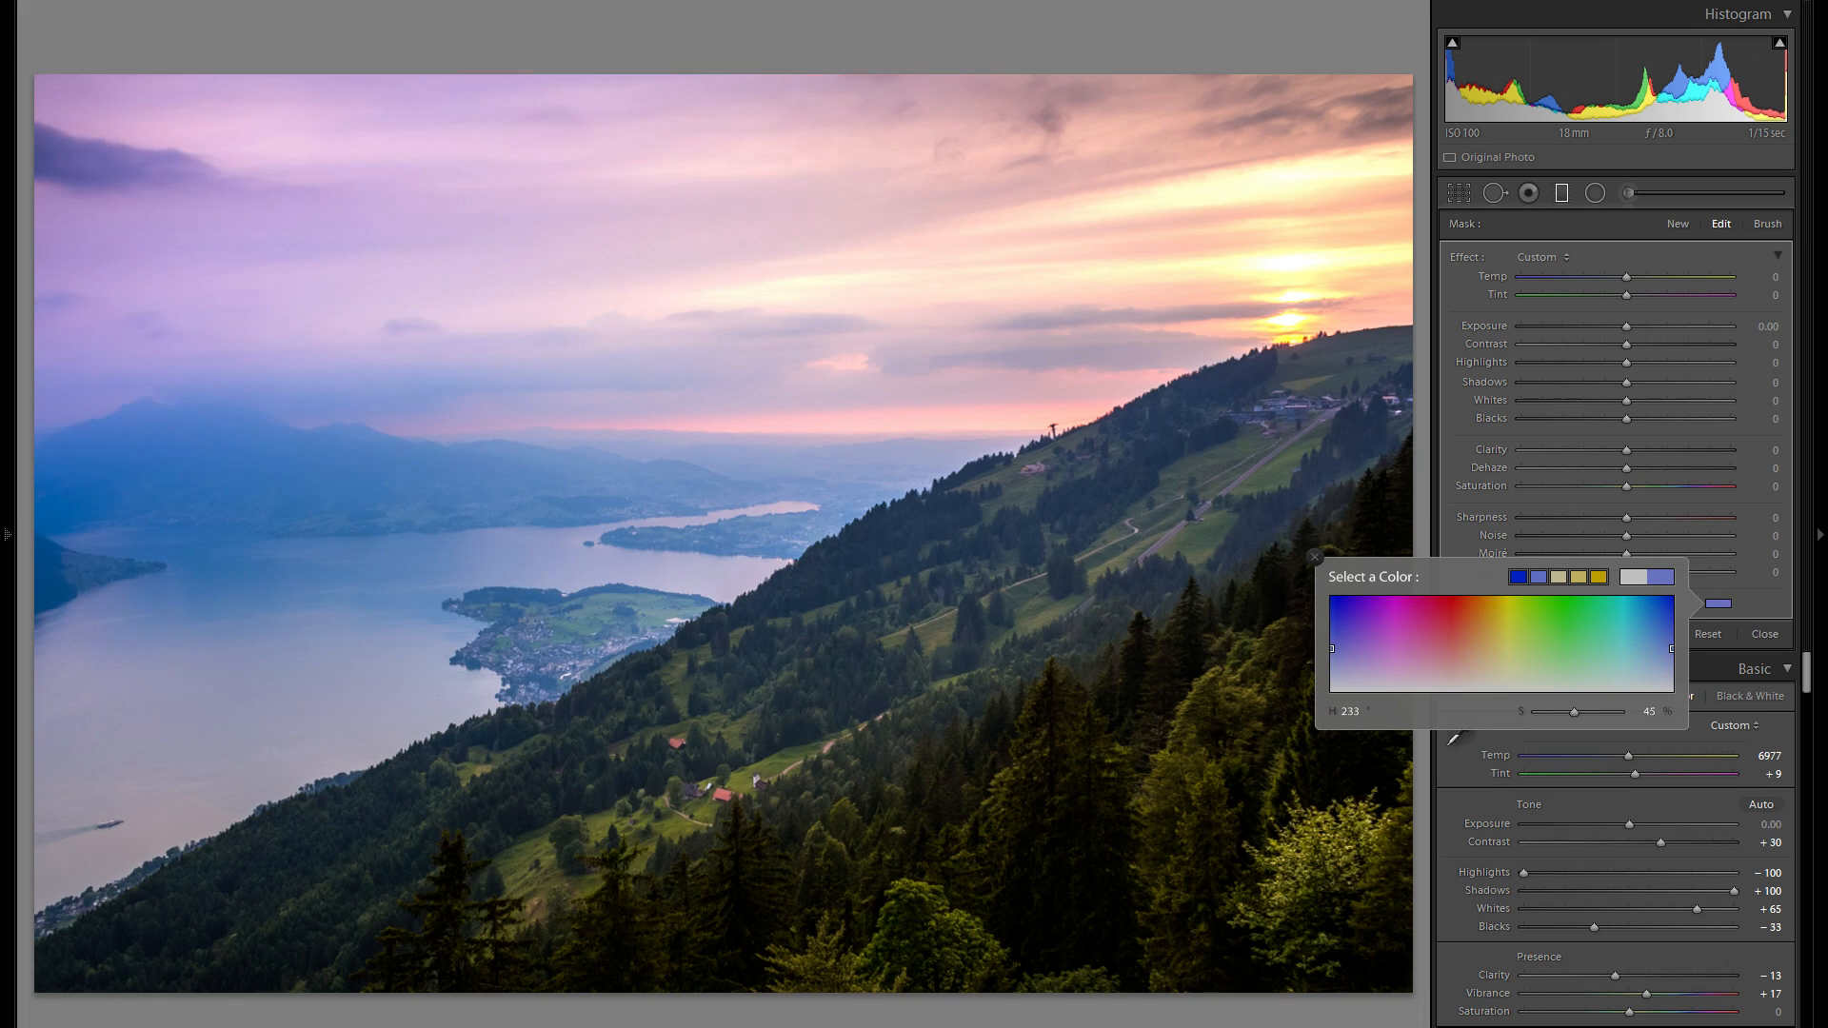
mouse_move(1583, 641)
left_mouse_down()
mouse_move(1661, 641)
mouse_move(1644, 638)
left_mouse_up()
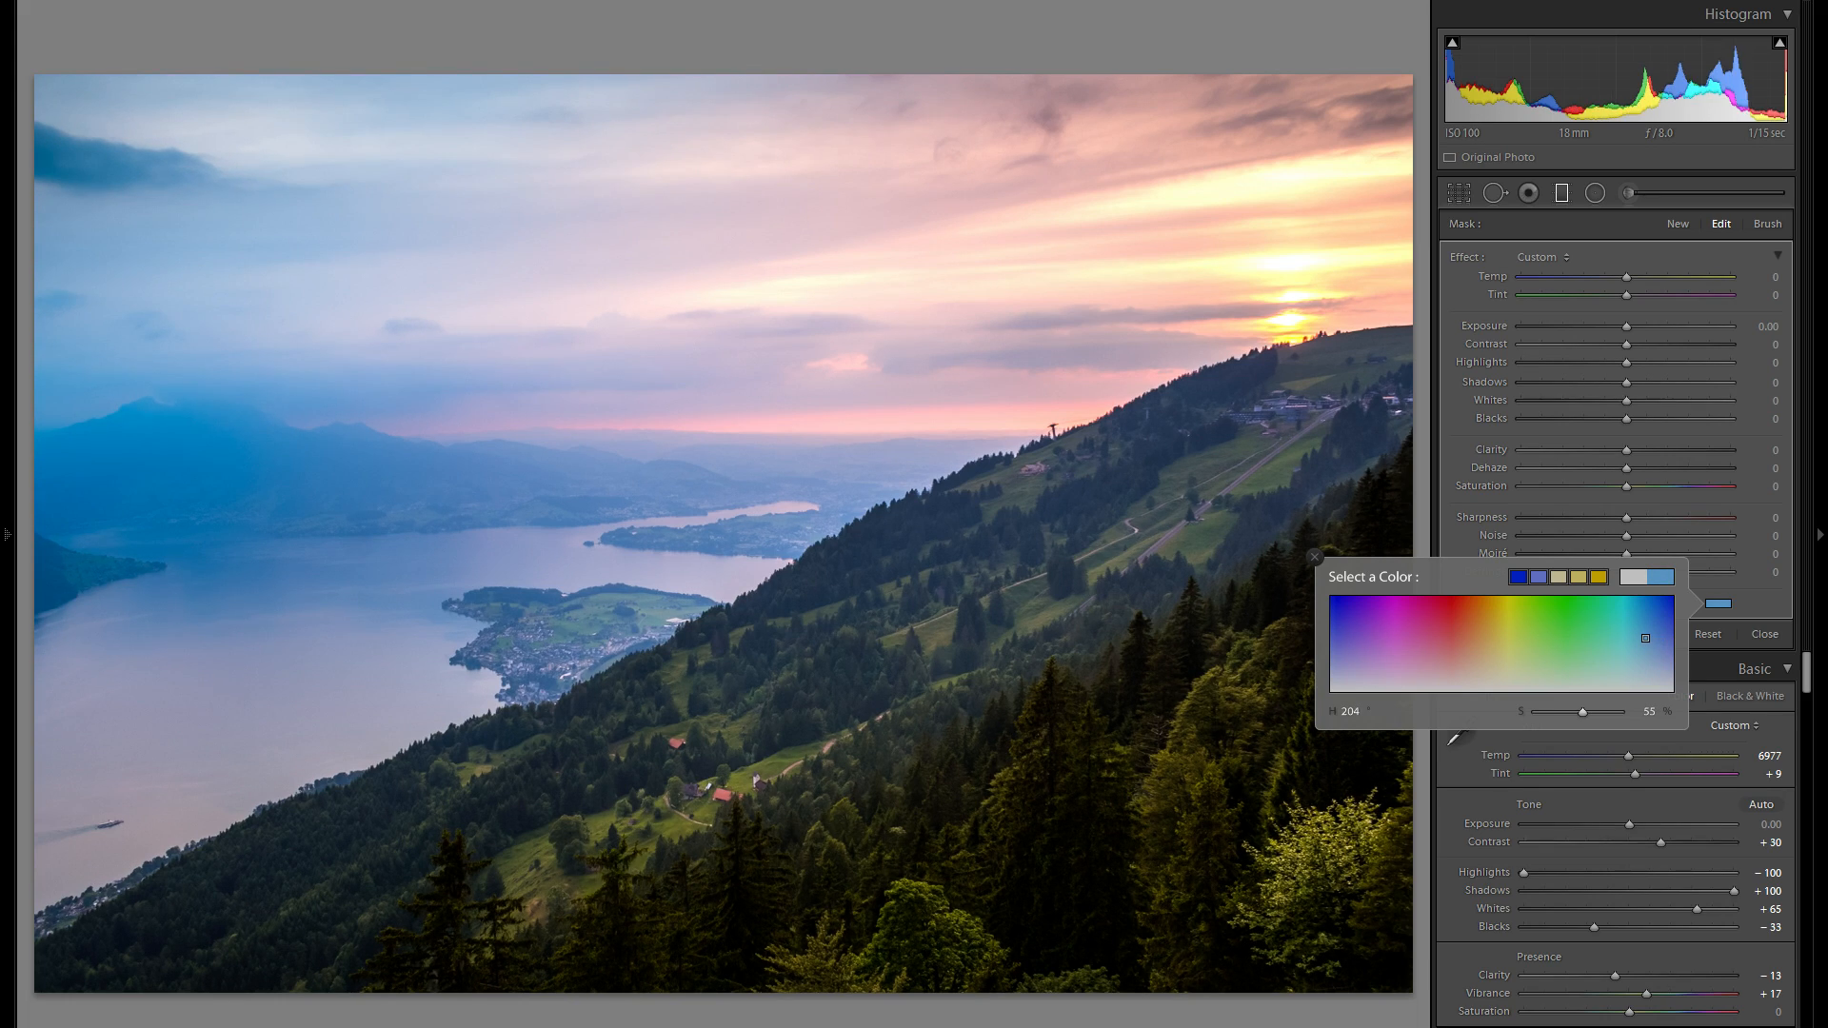
left_click_drag(1645, 637, 1644, 655)
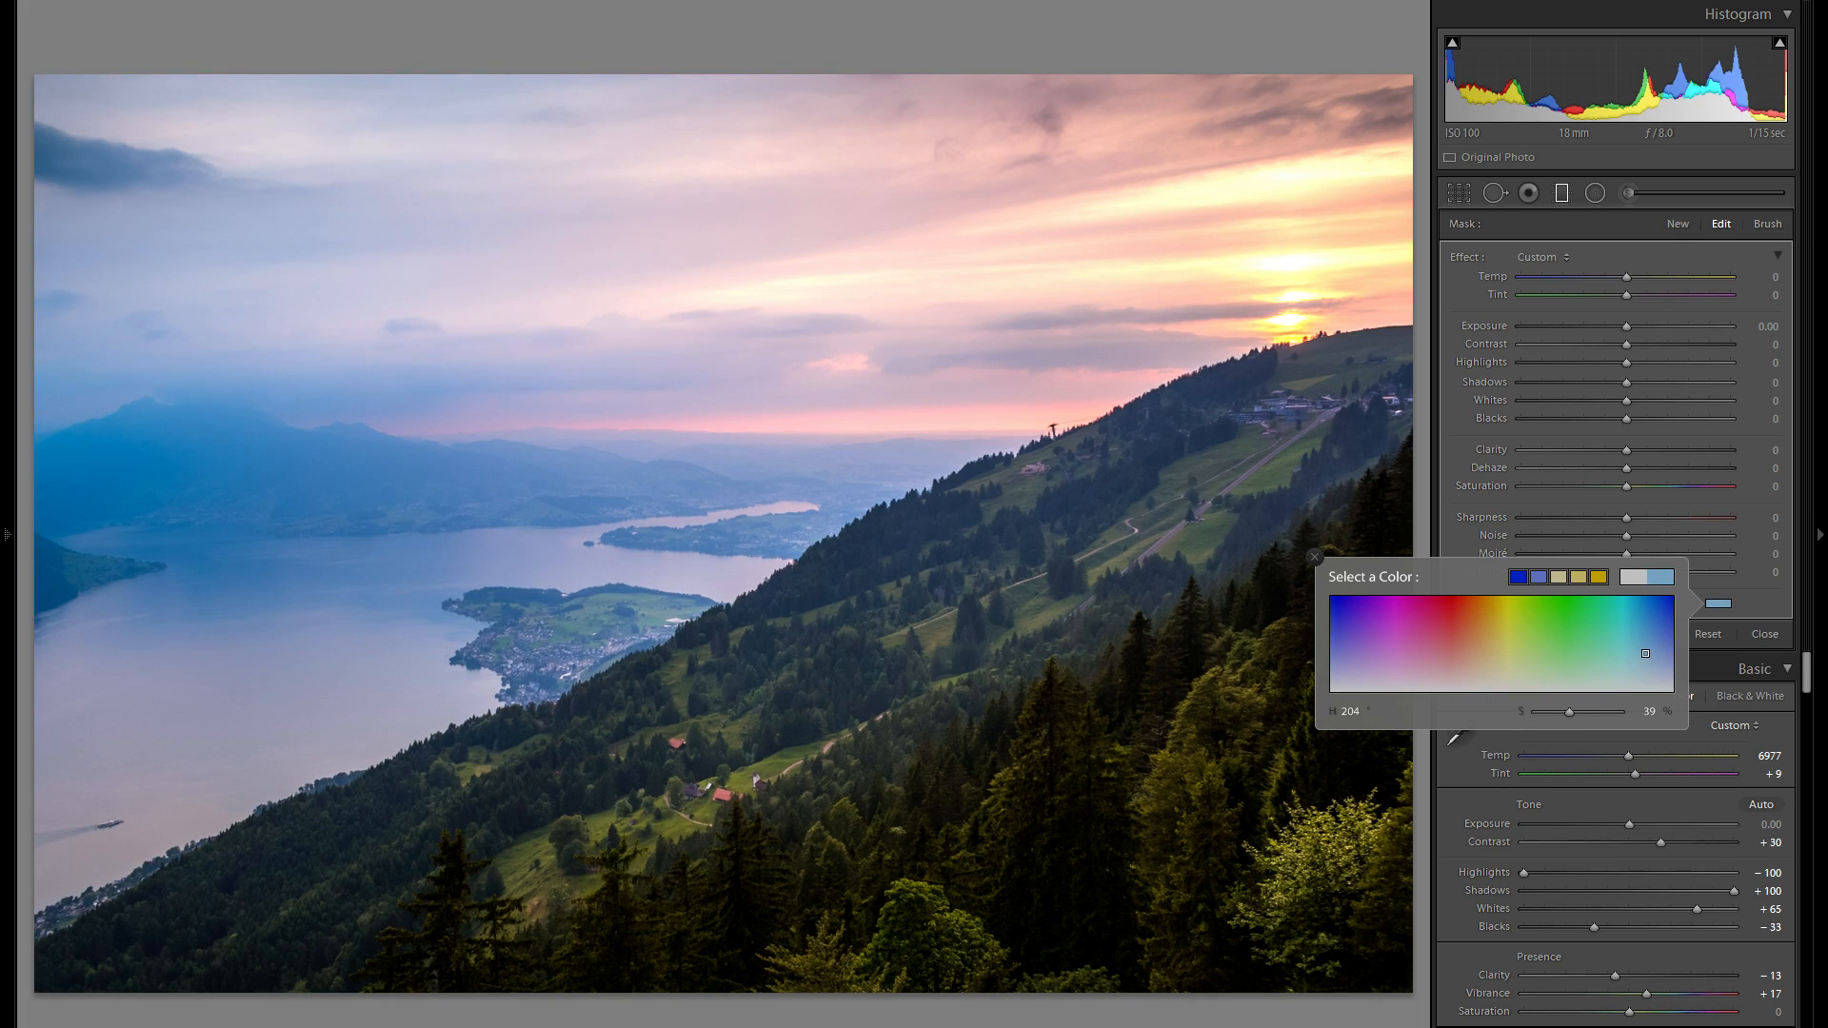
left_click(1315, 556)
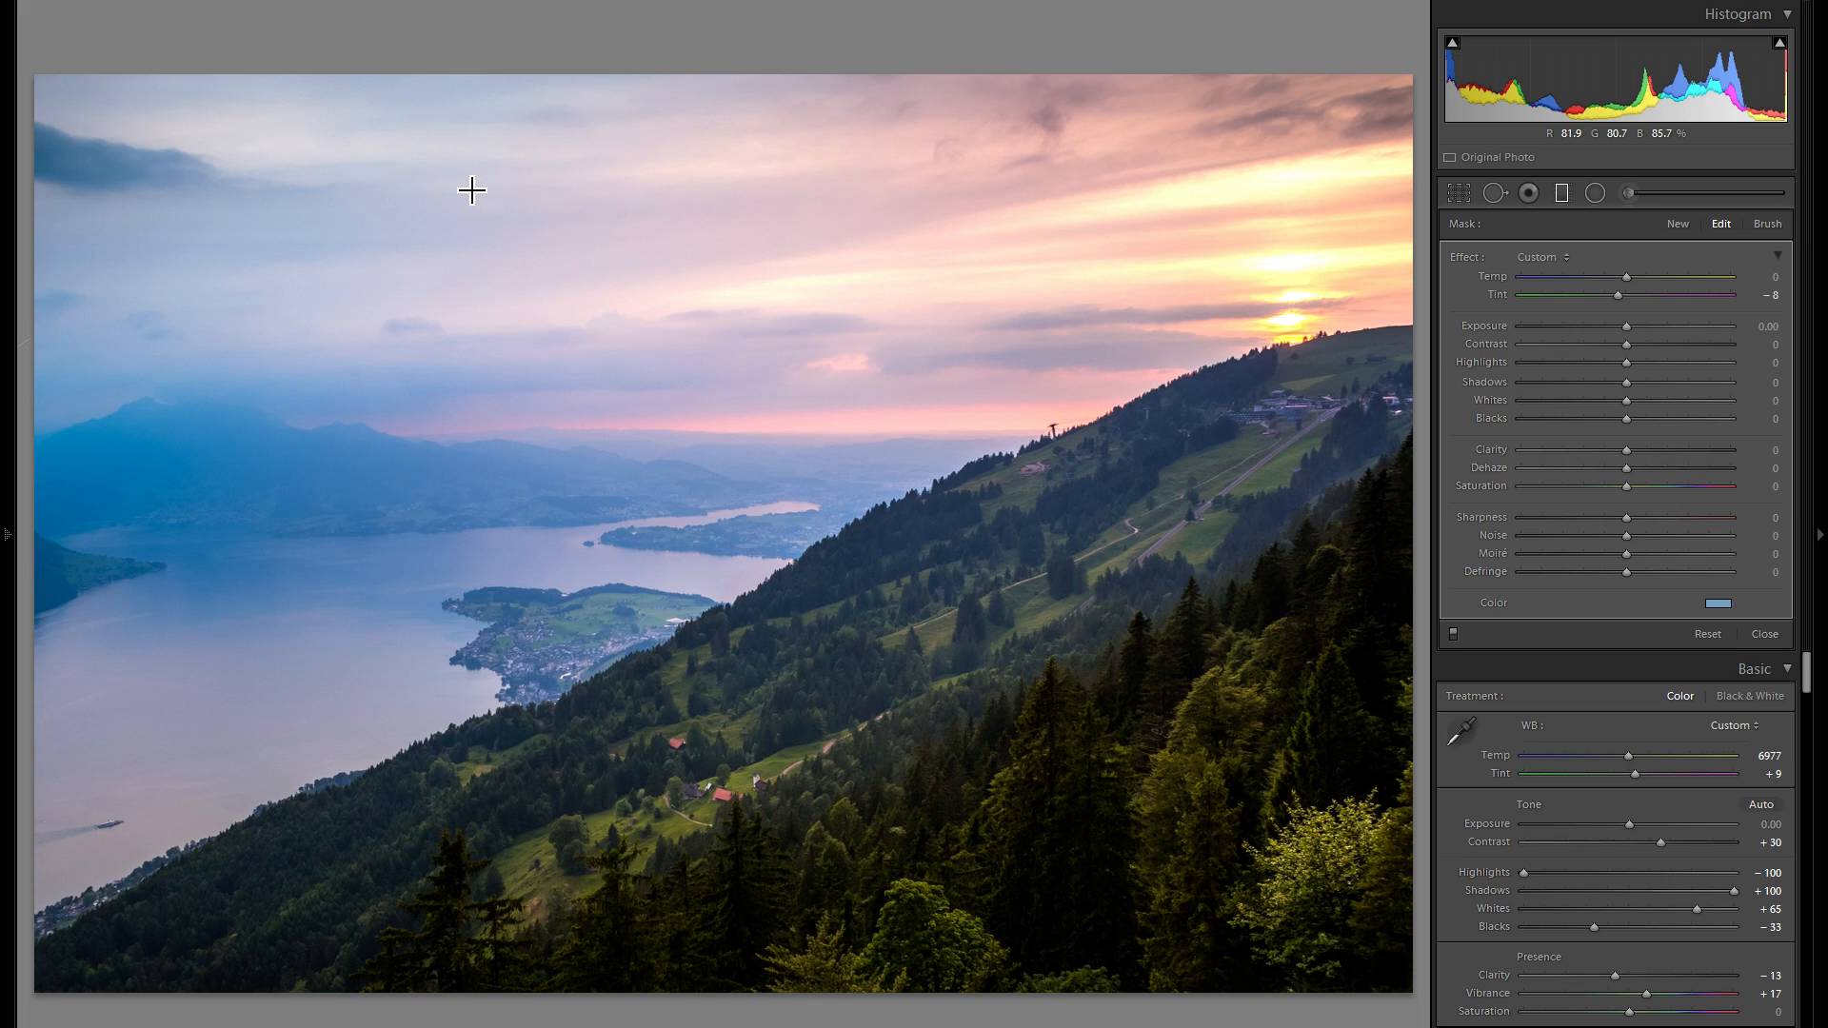
left_click_drag(592, 221, 630, 233)
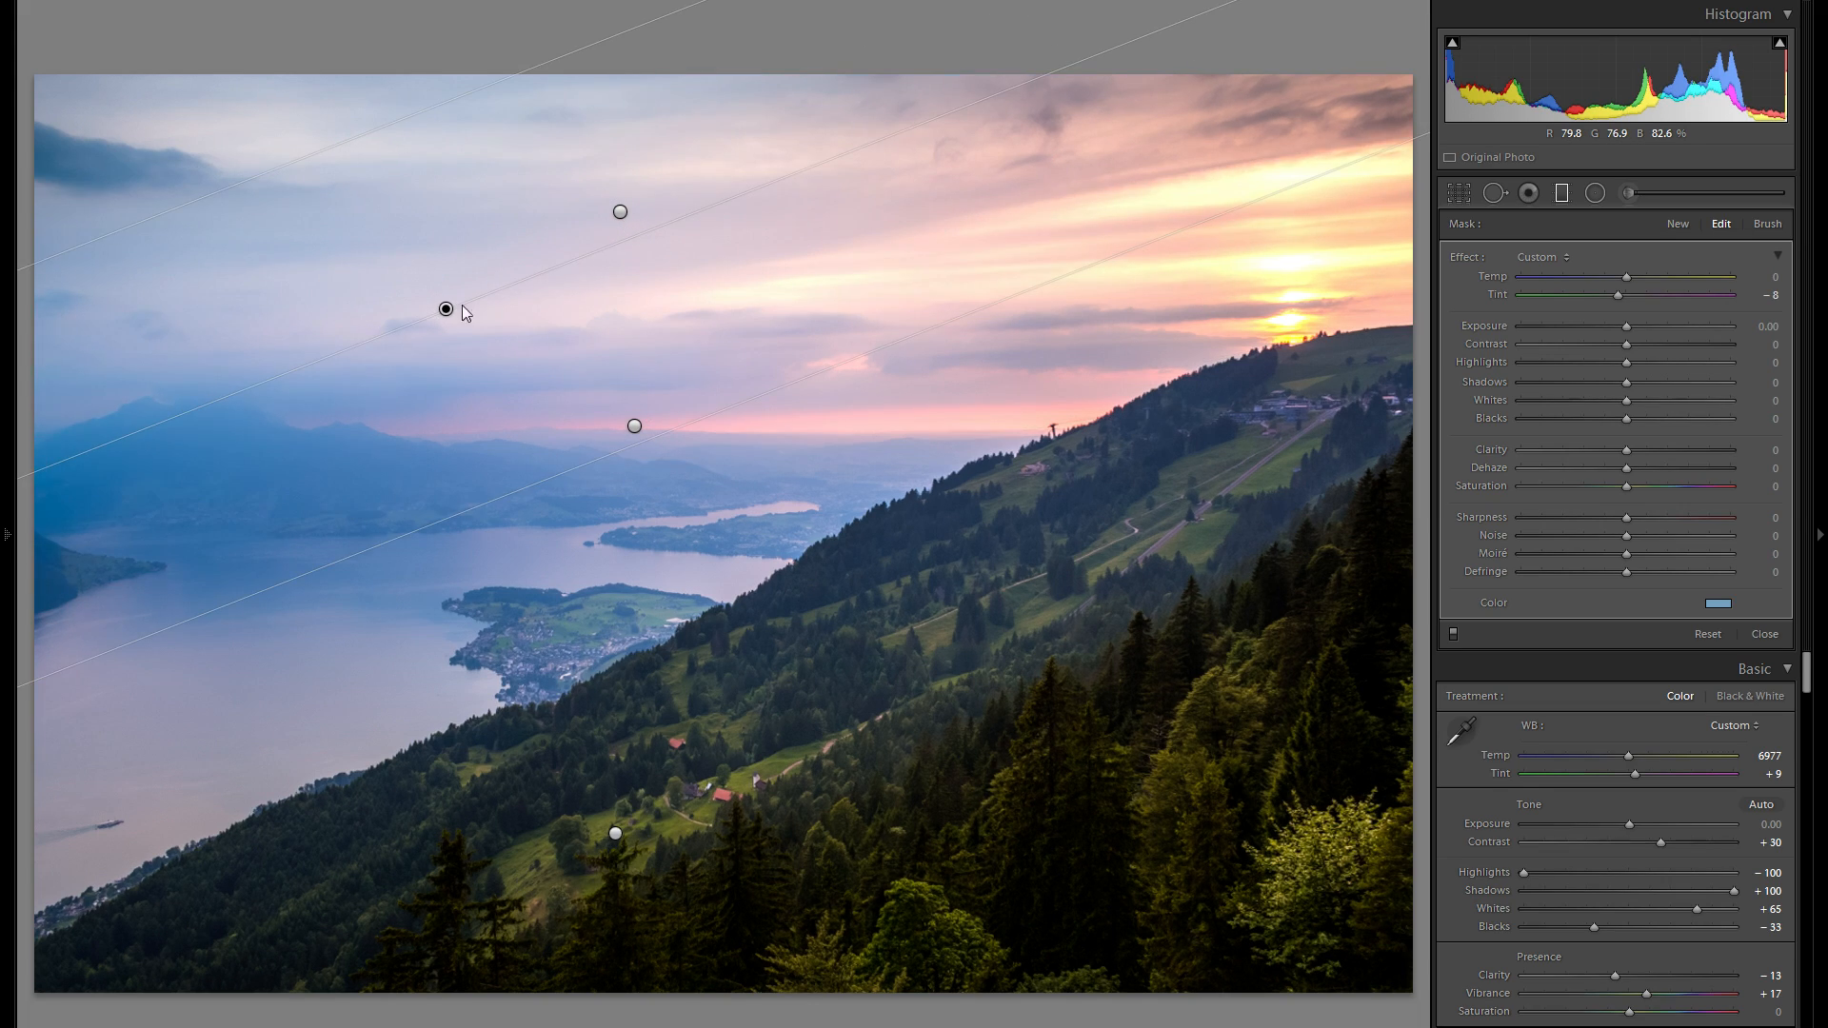
mouse_move(448, 309)
left_mouse_down()
mouse_move(419, 264)
mouse_move(447, 314)
left_mouse_up()
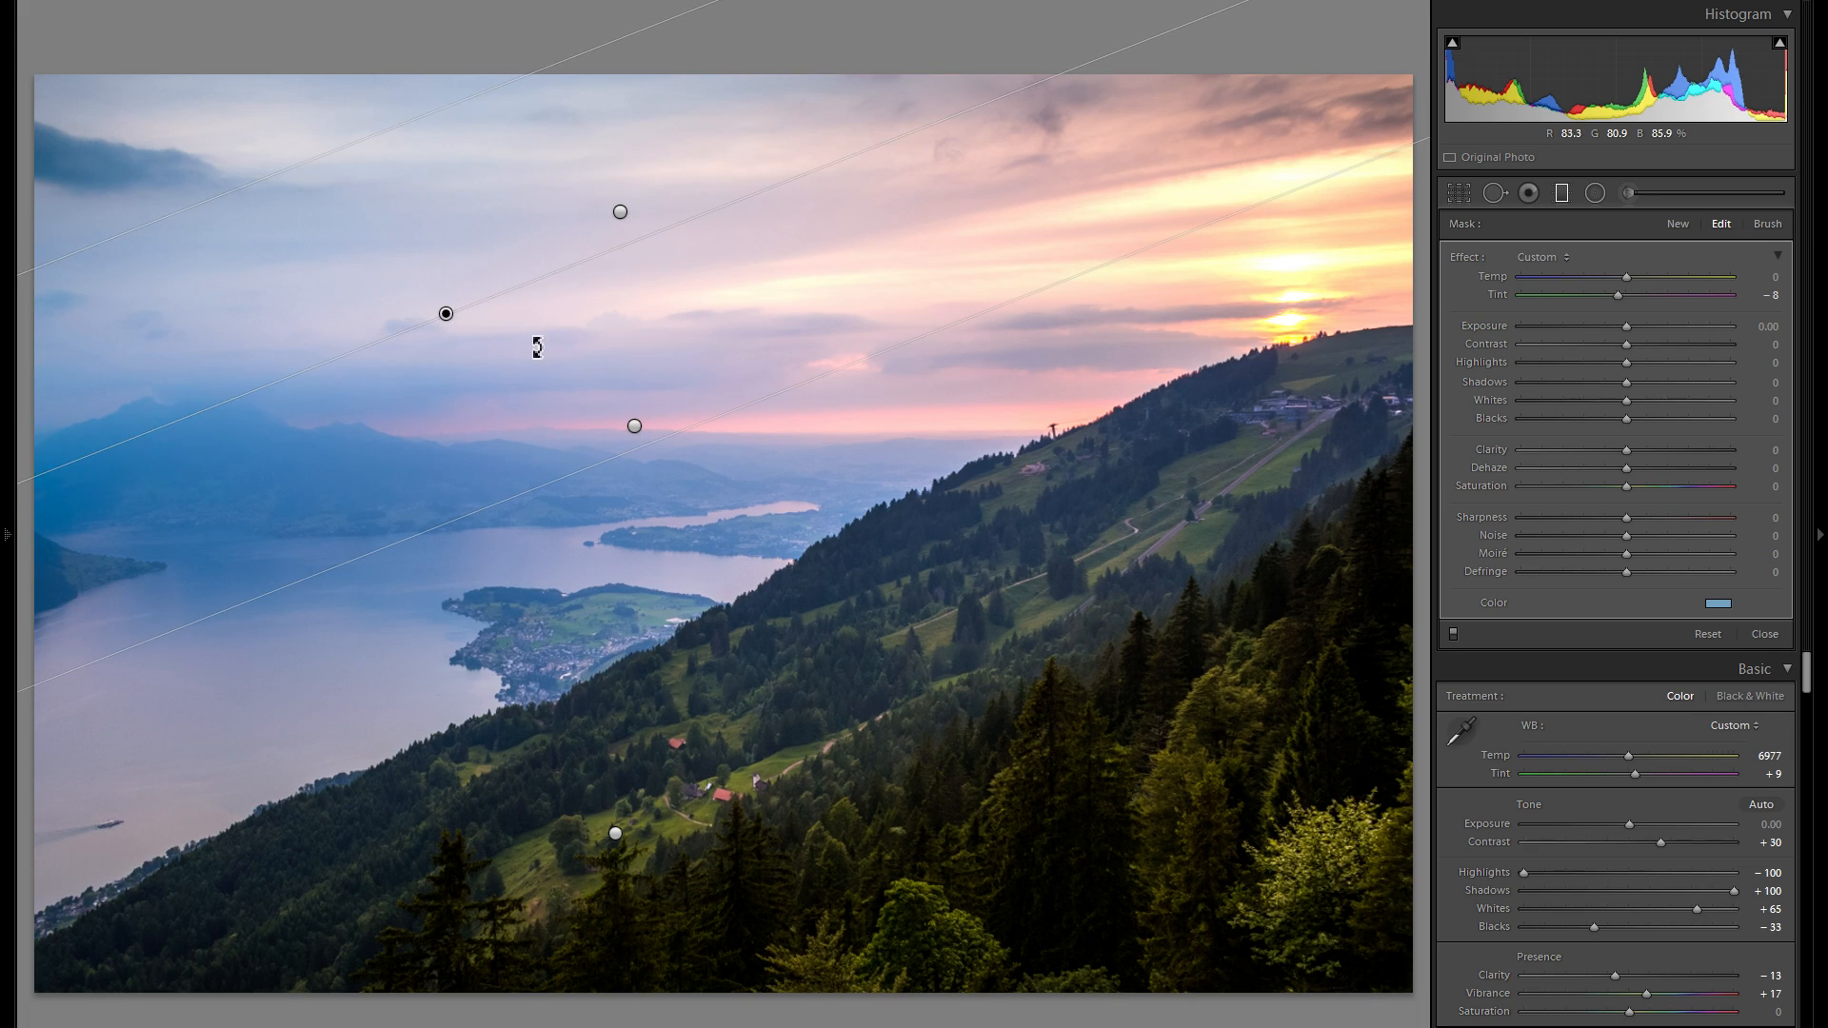
- Add another graduated filter running diagonally over the lake and trees in the photo's lower-left corner
left_click(1679, 225)
left_click(1562, 194)
left_click(1562, 194)
left_click_drag(469, 965, 430, 877)
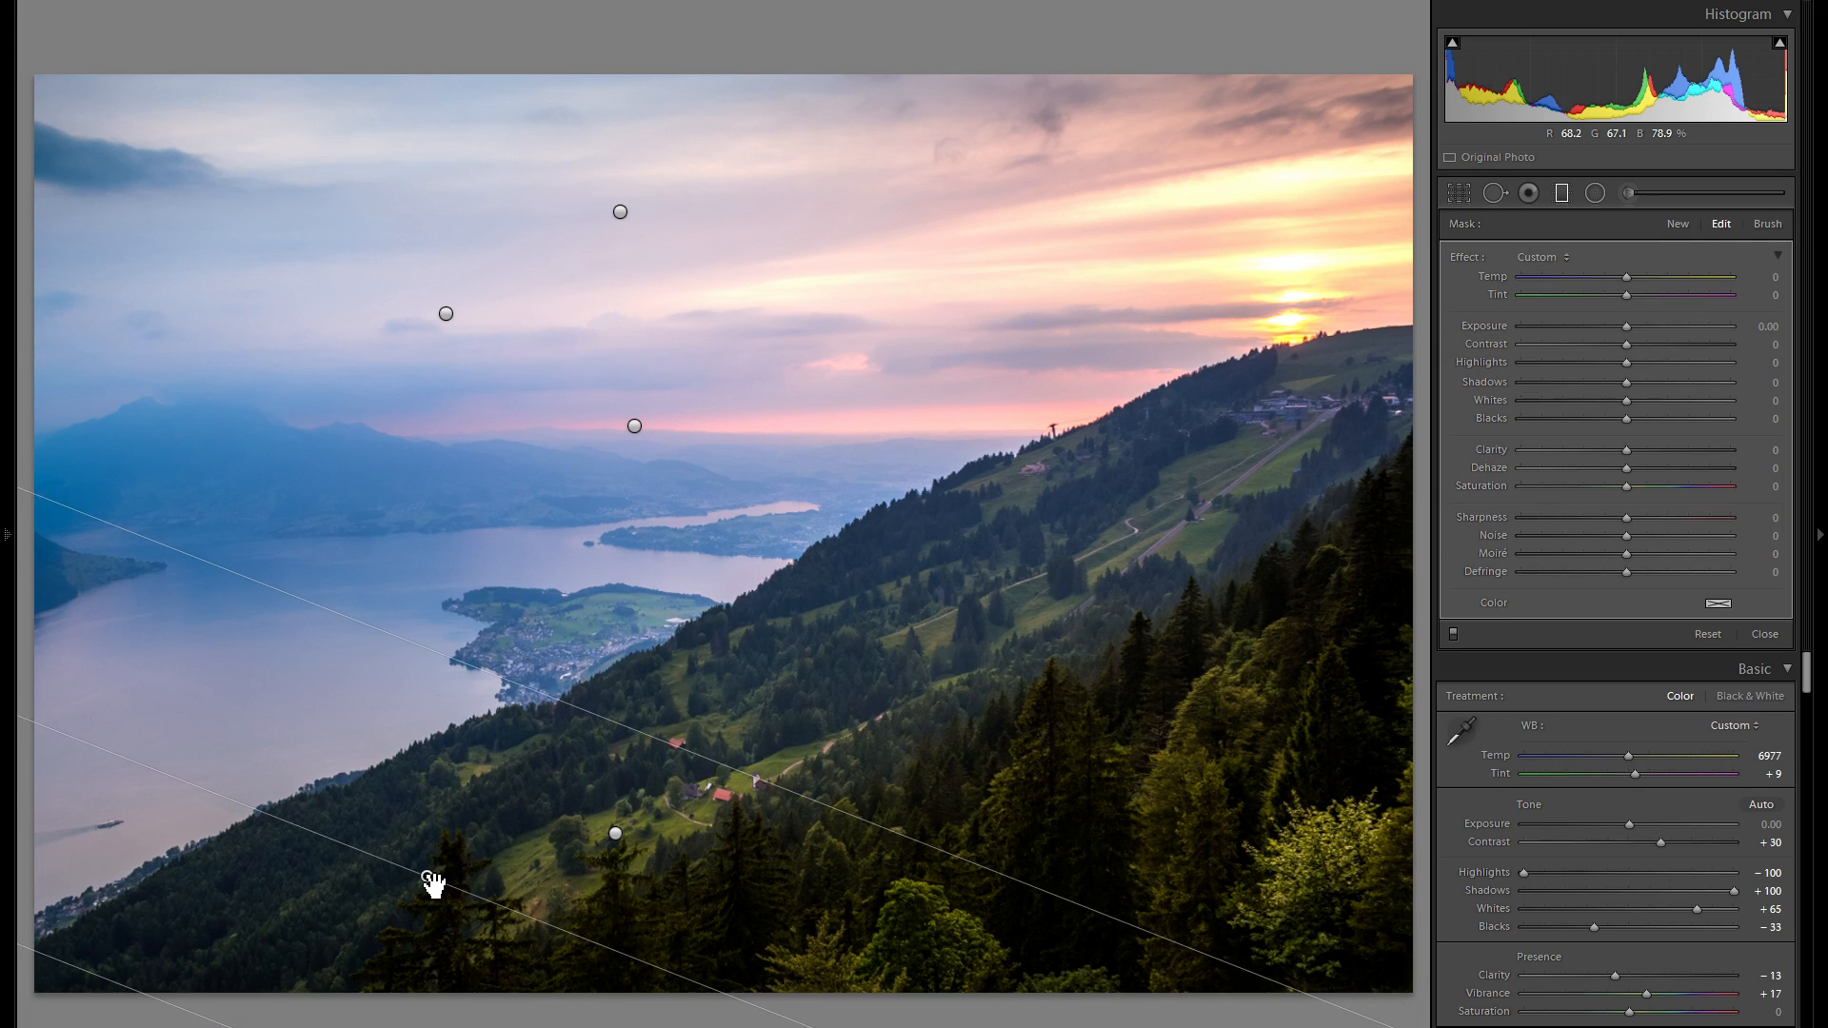
- Tint the lower-left filter violet with hue 250 and saturation 26, and compare the photo with and without all graduated filters
left_click(1716, 604)
left_click_drag(1357, 655, 1348, 661)
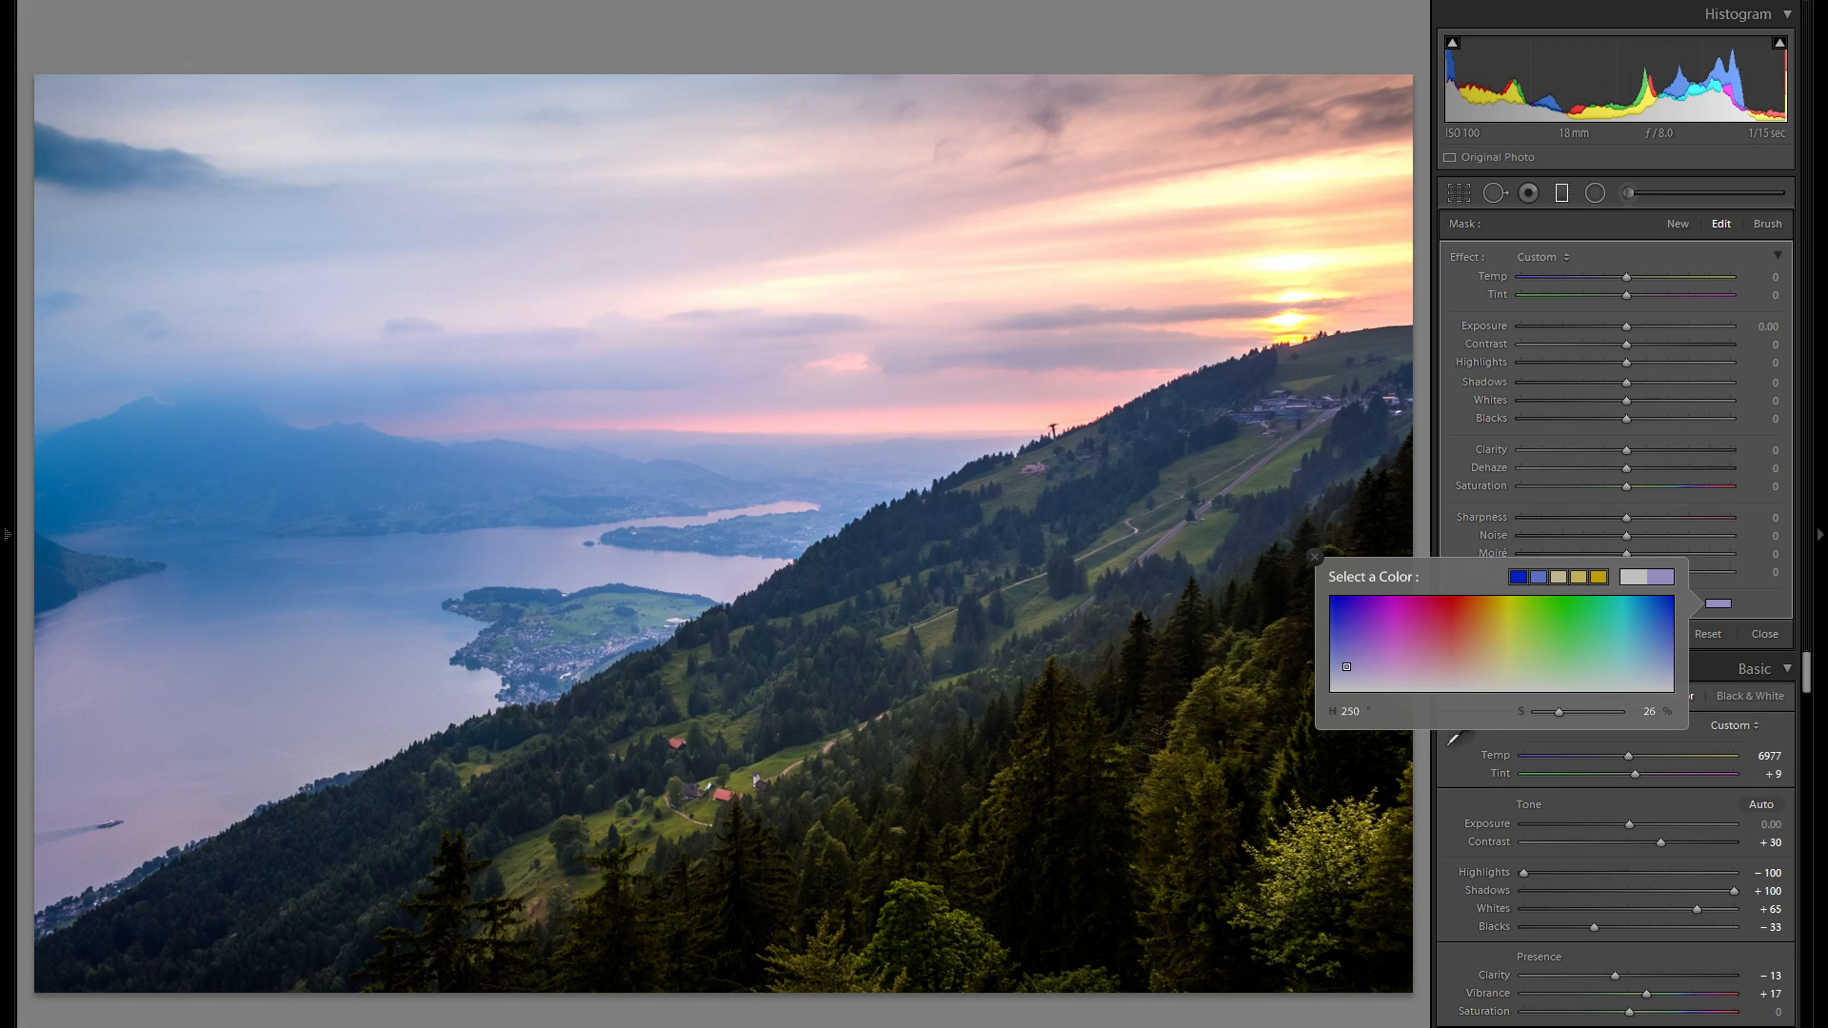
left_click(1314, 557)
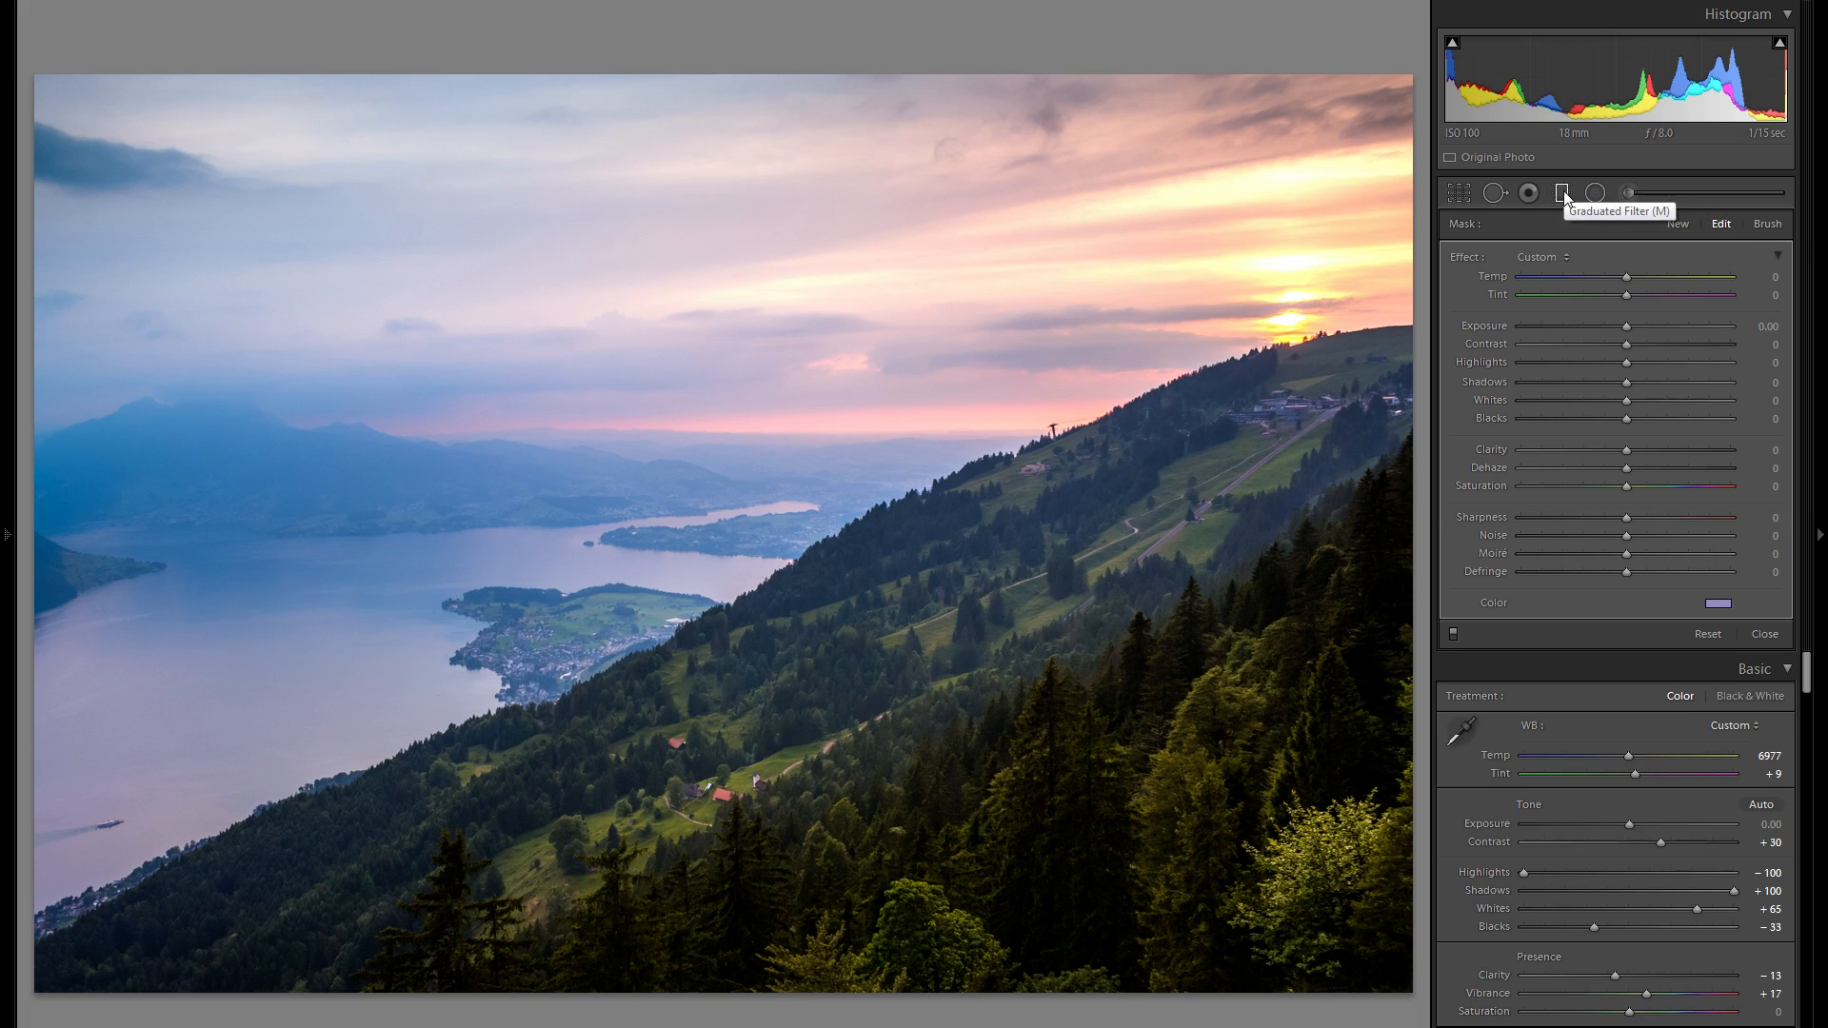
left_click(1453, 634)
left_click(1453, 634)
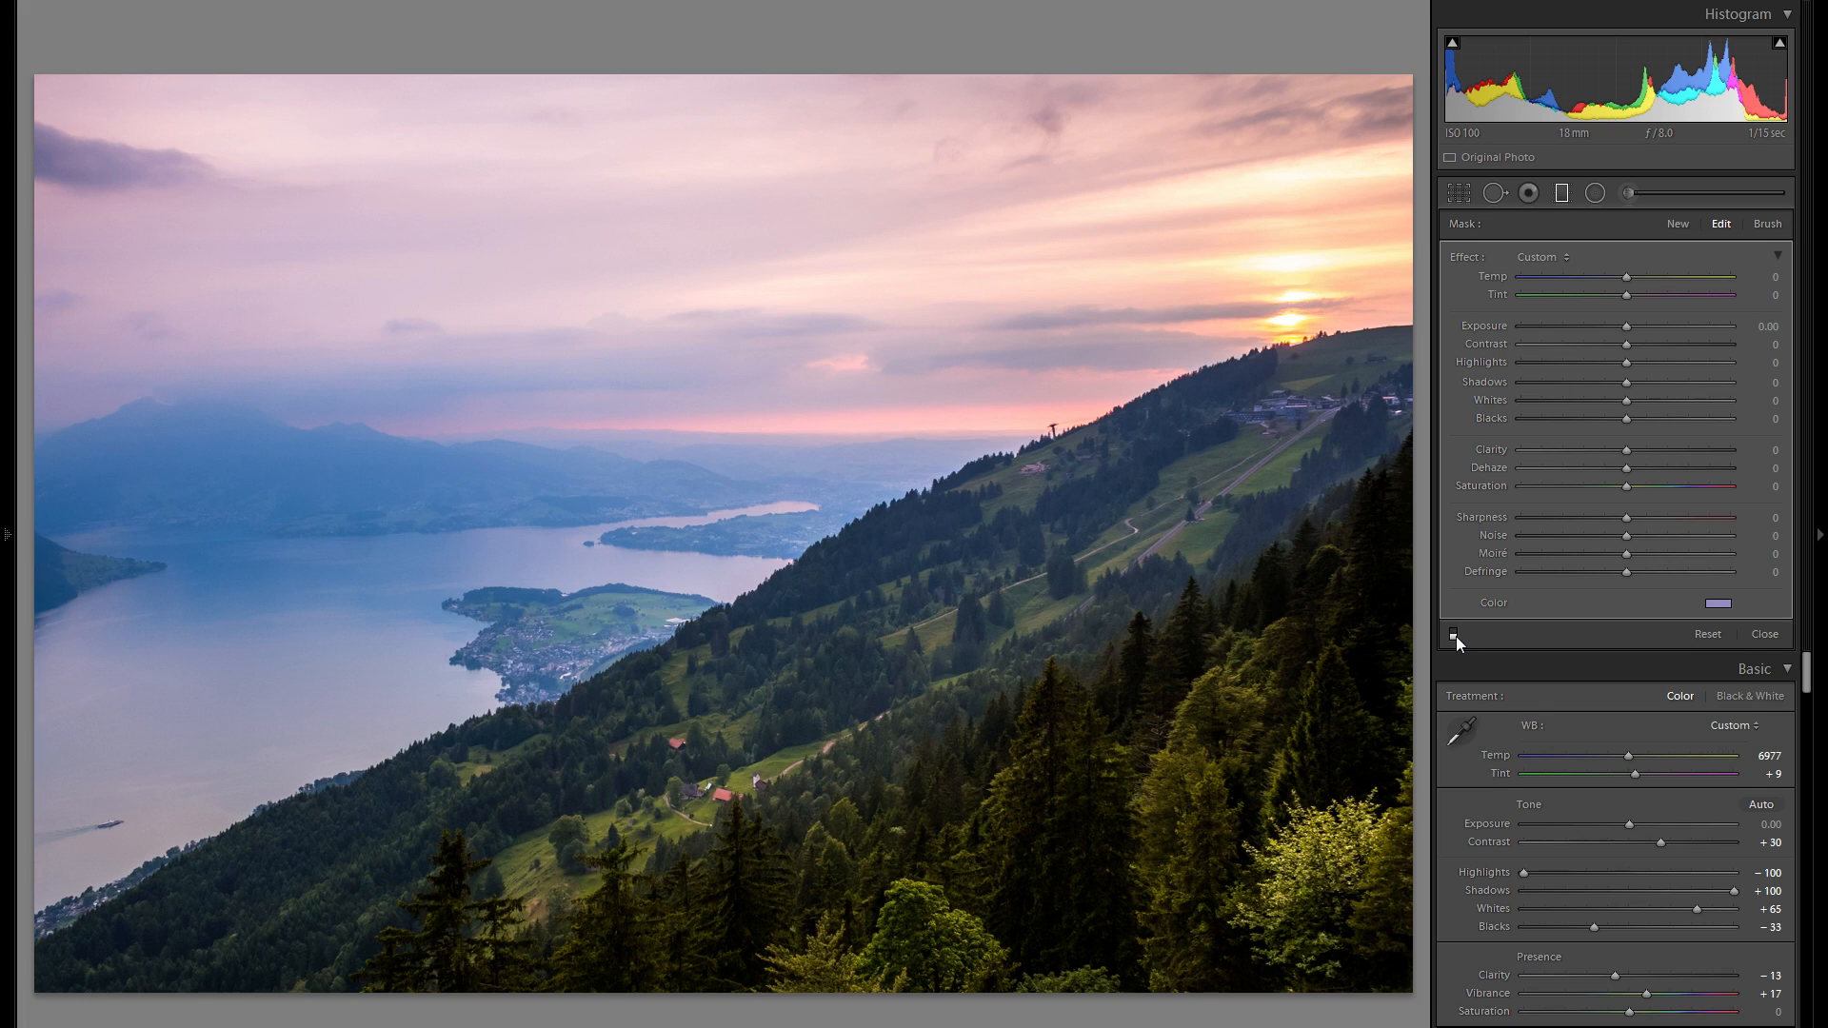
left_click(1453, 634)
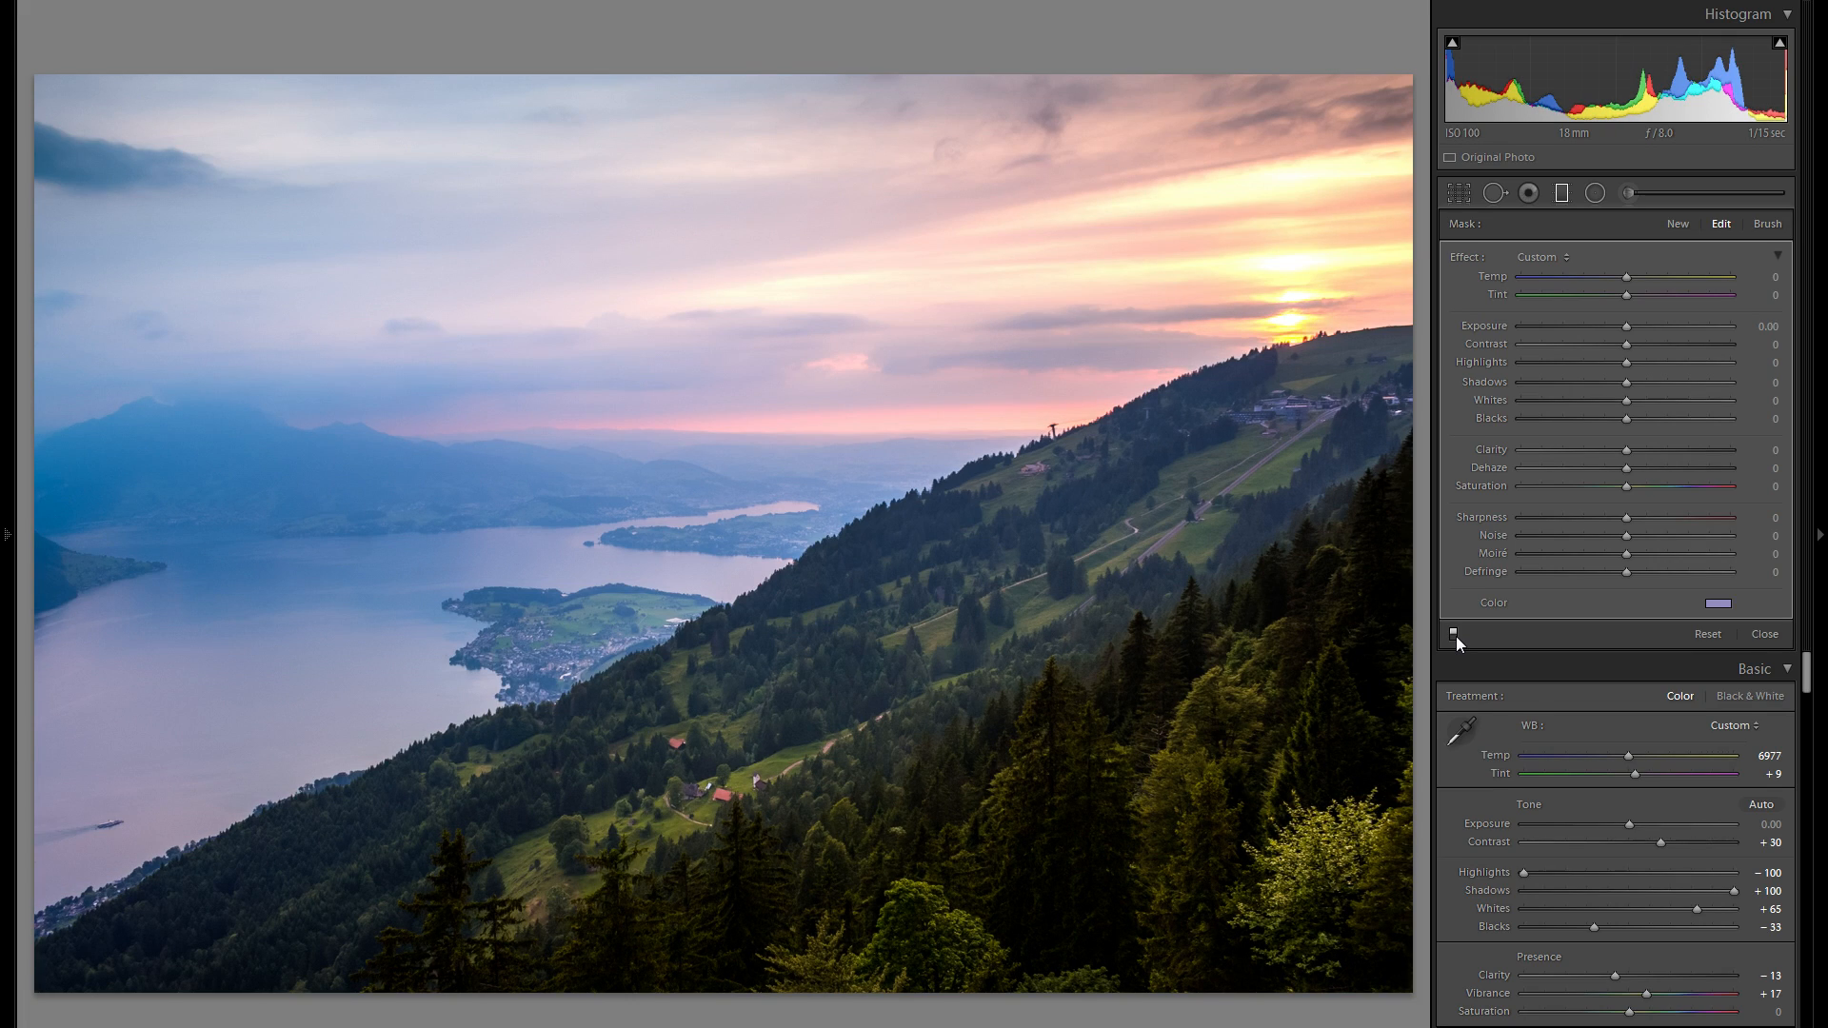
left_click(1454, 634)
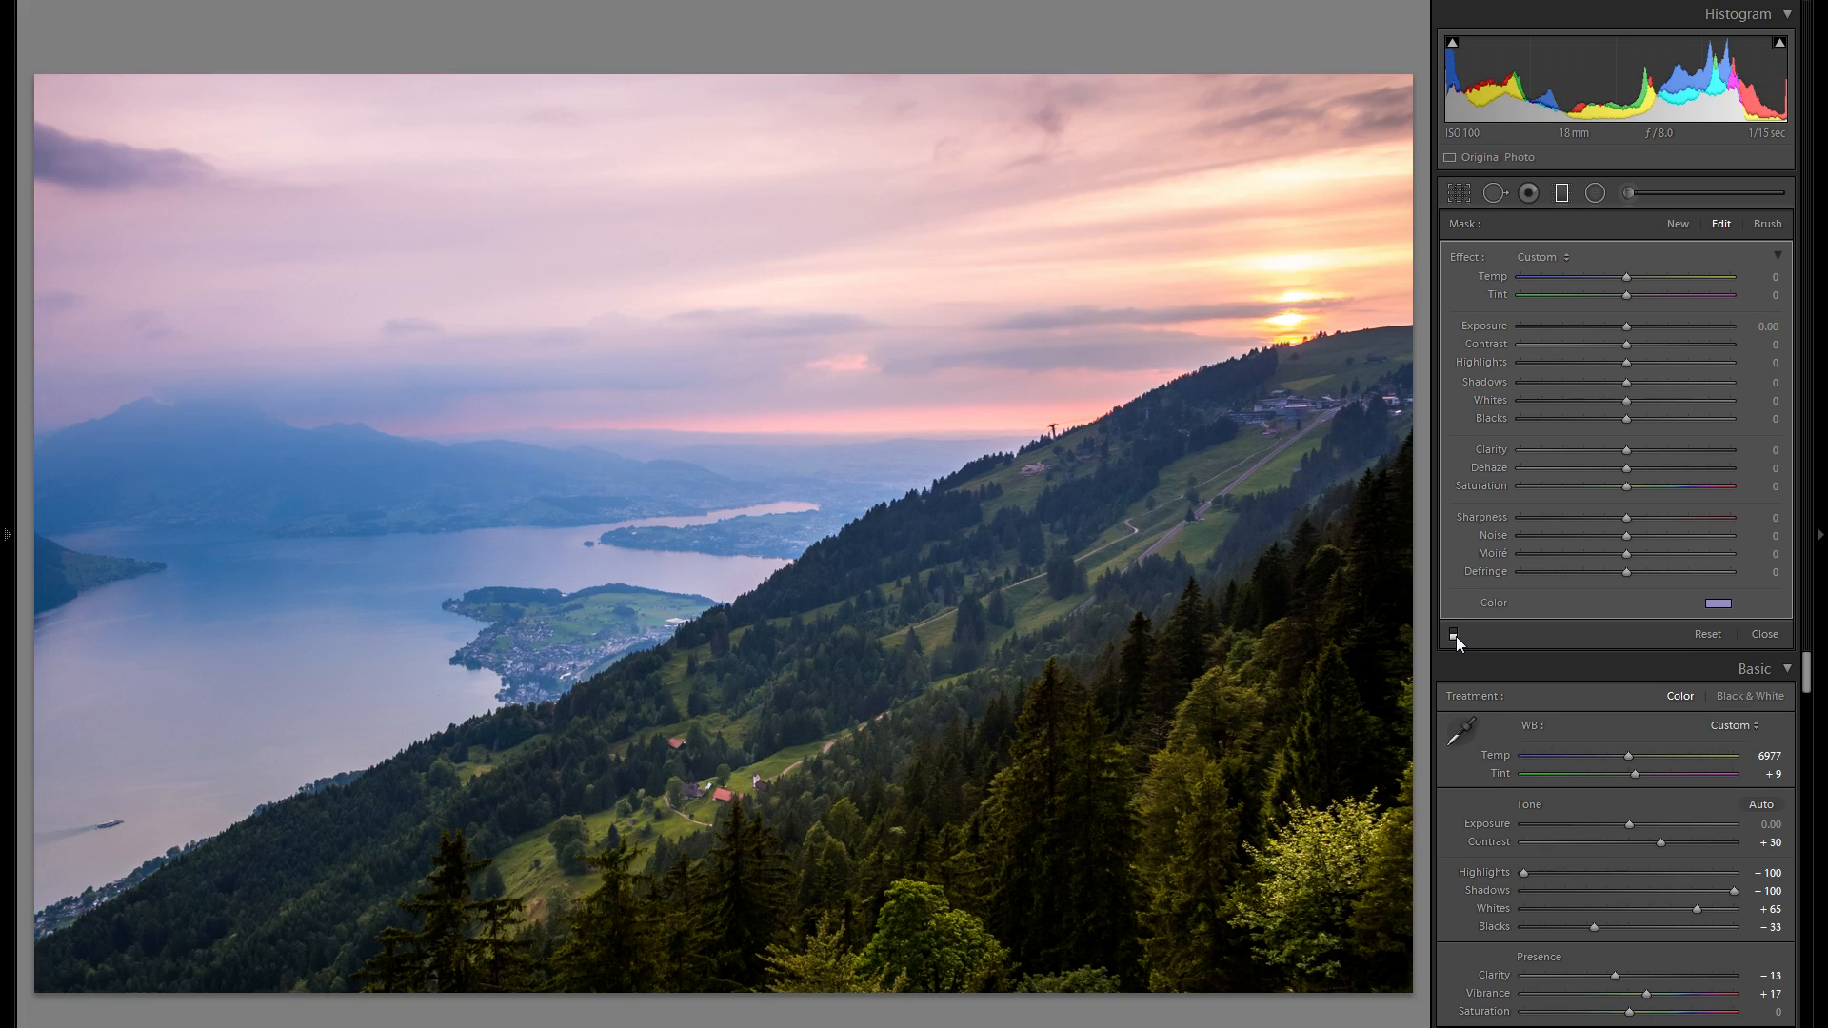
left_click(1453, 635)
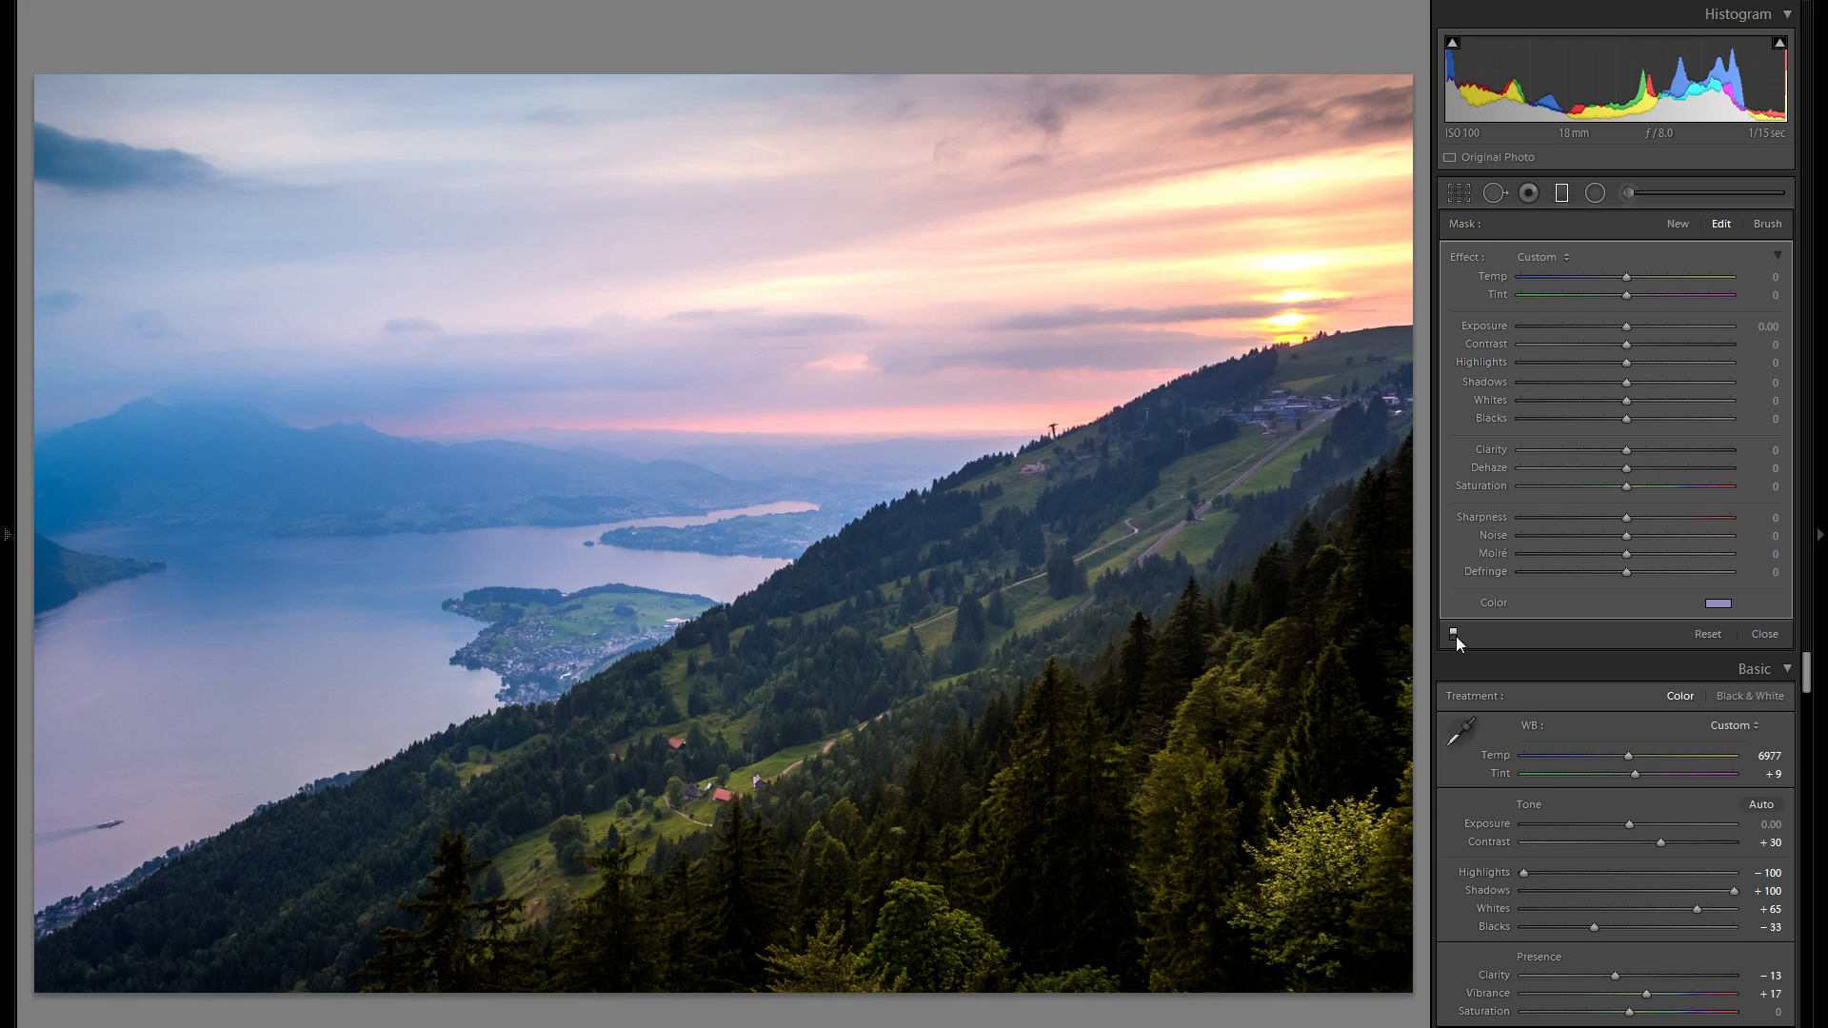
- Toggle all graduated filters off and on to compare the photo with and without their effect
left_click(1454, 635)
left_click(1454, 635)
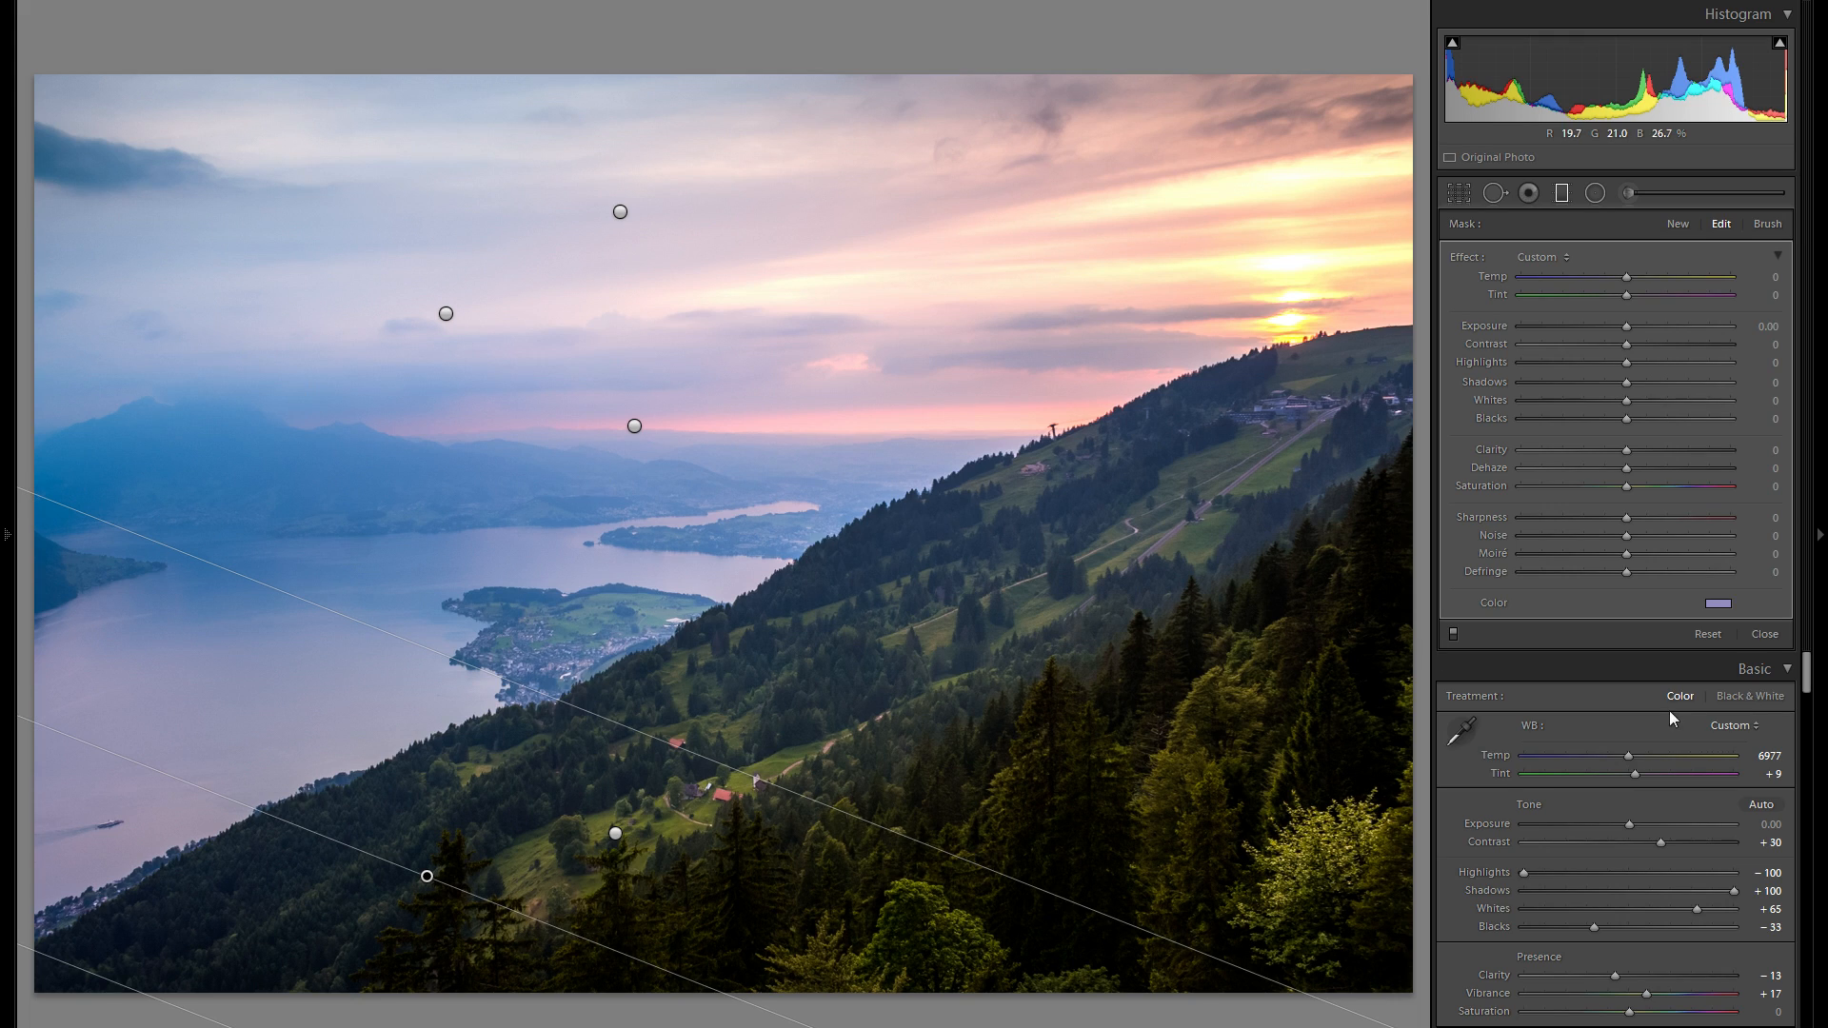
left_click(1454, 634)
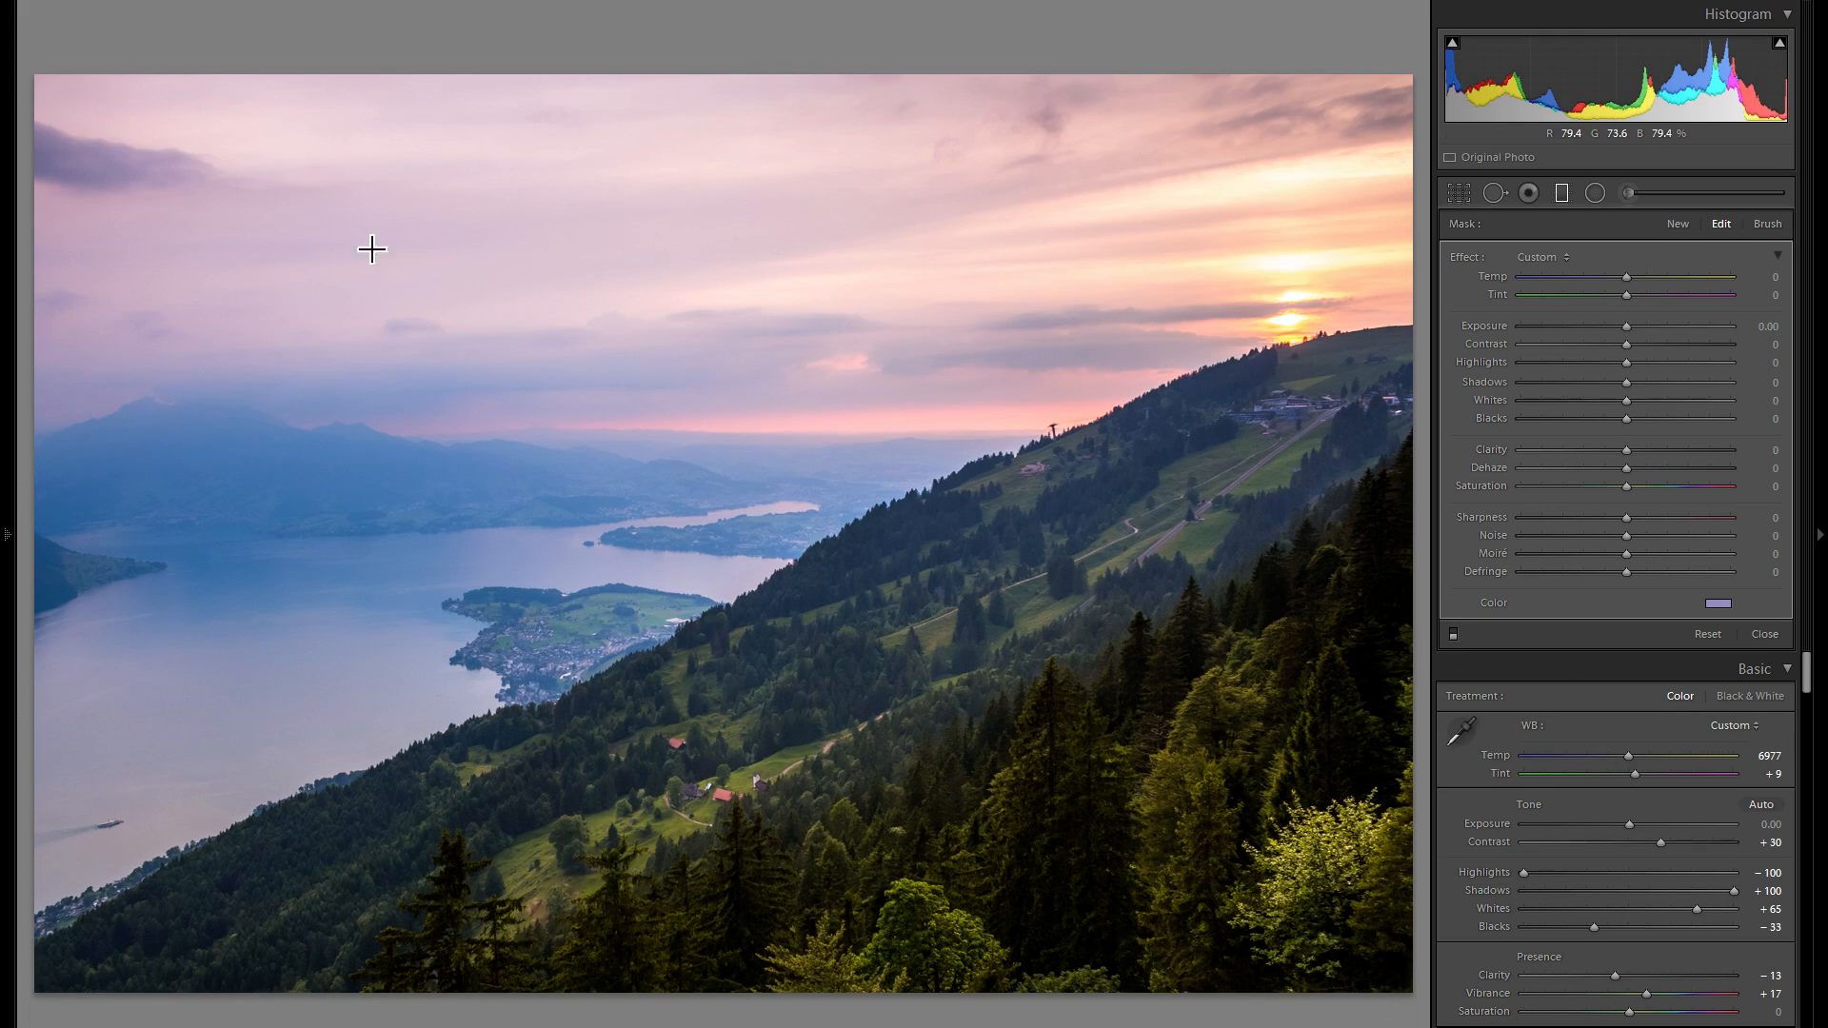
left_click(1454, 632)
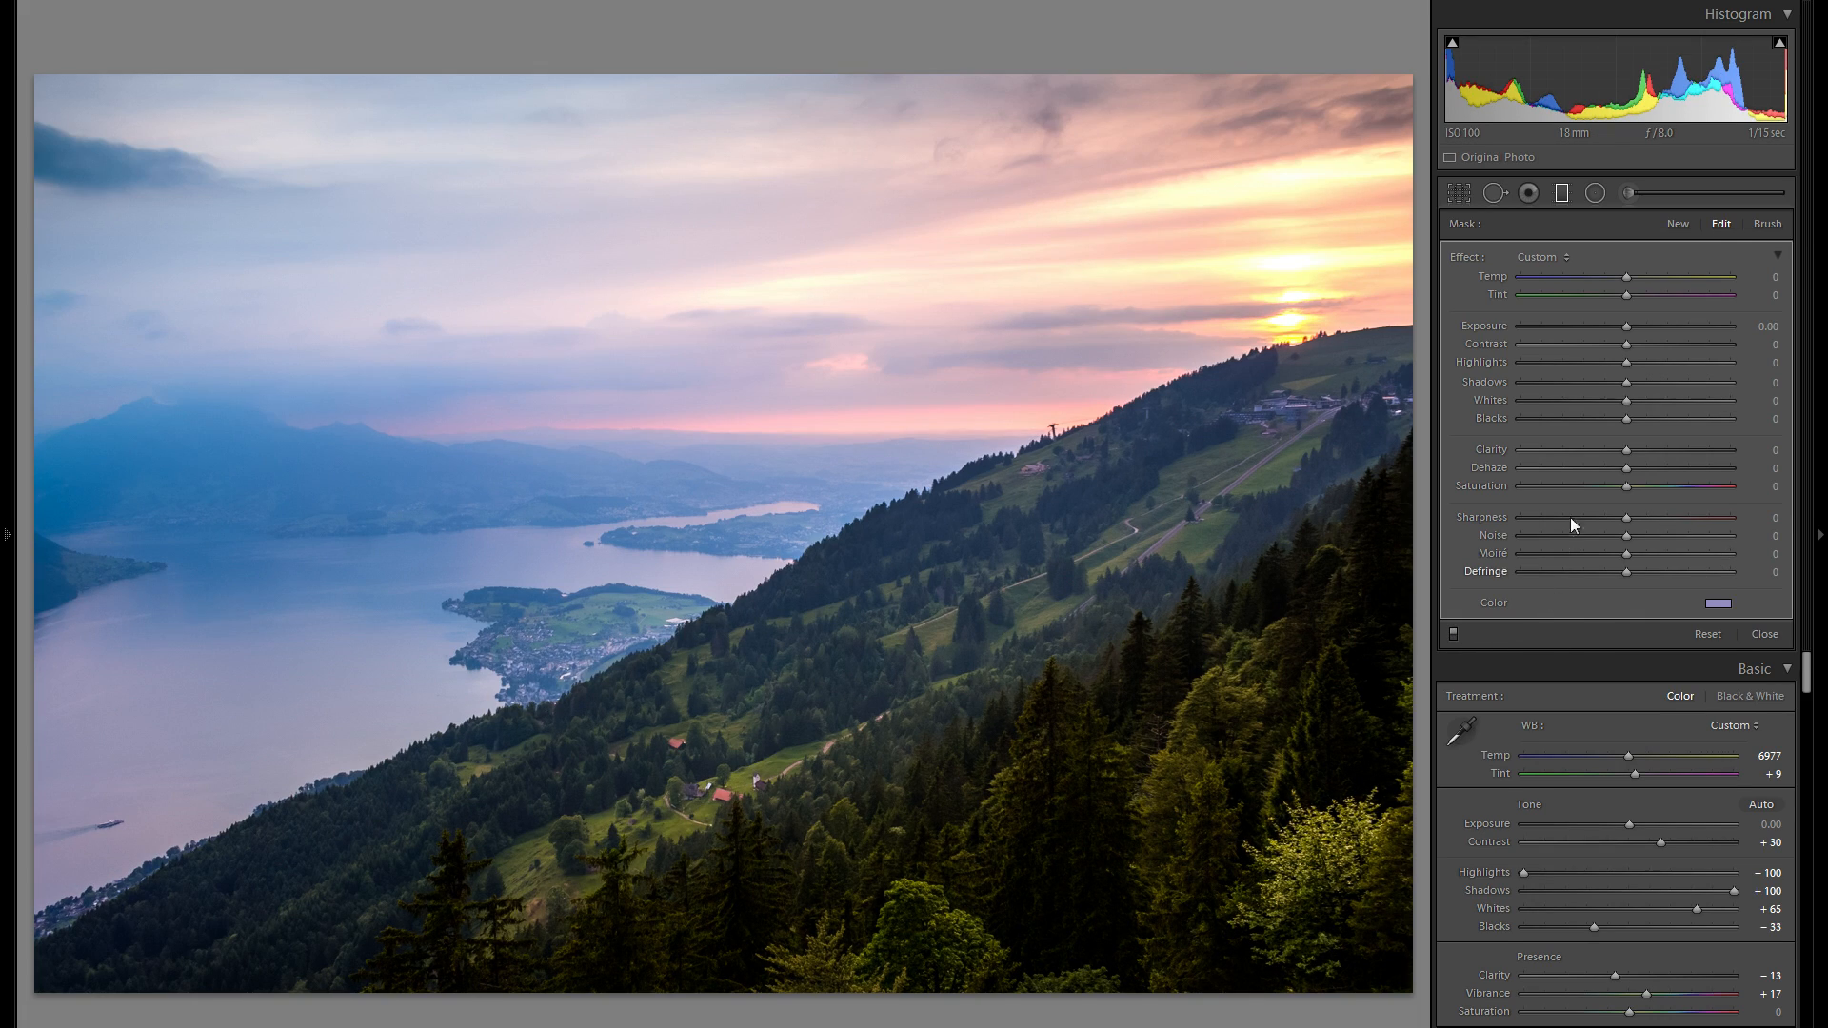
- Paint a new Adjustment Brush mask of size 17 and feather 100 across the clouds in the photo's upper-right corner
left_click(1637, 186)
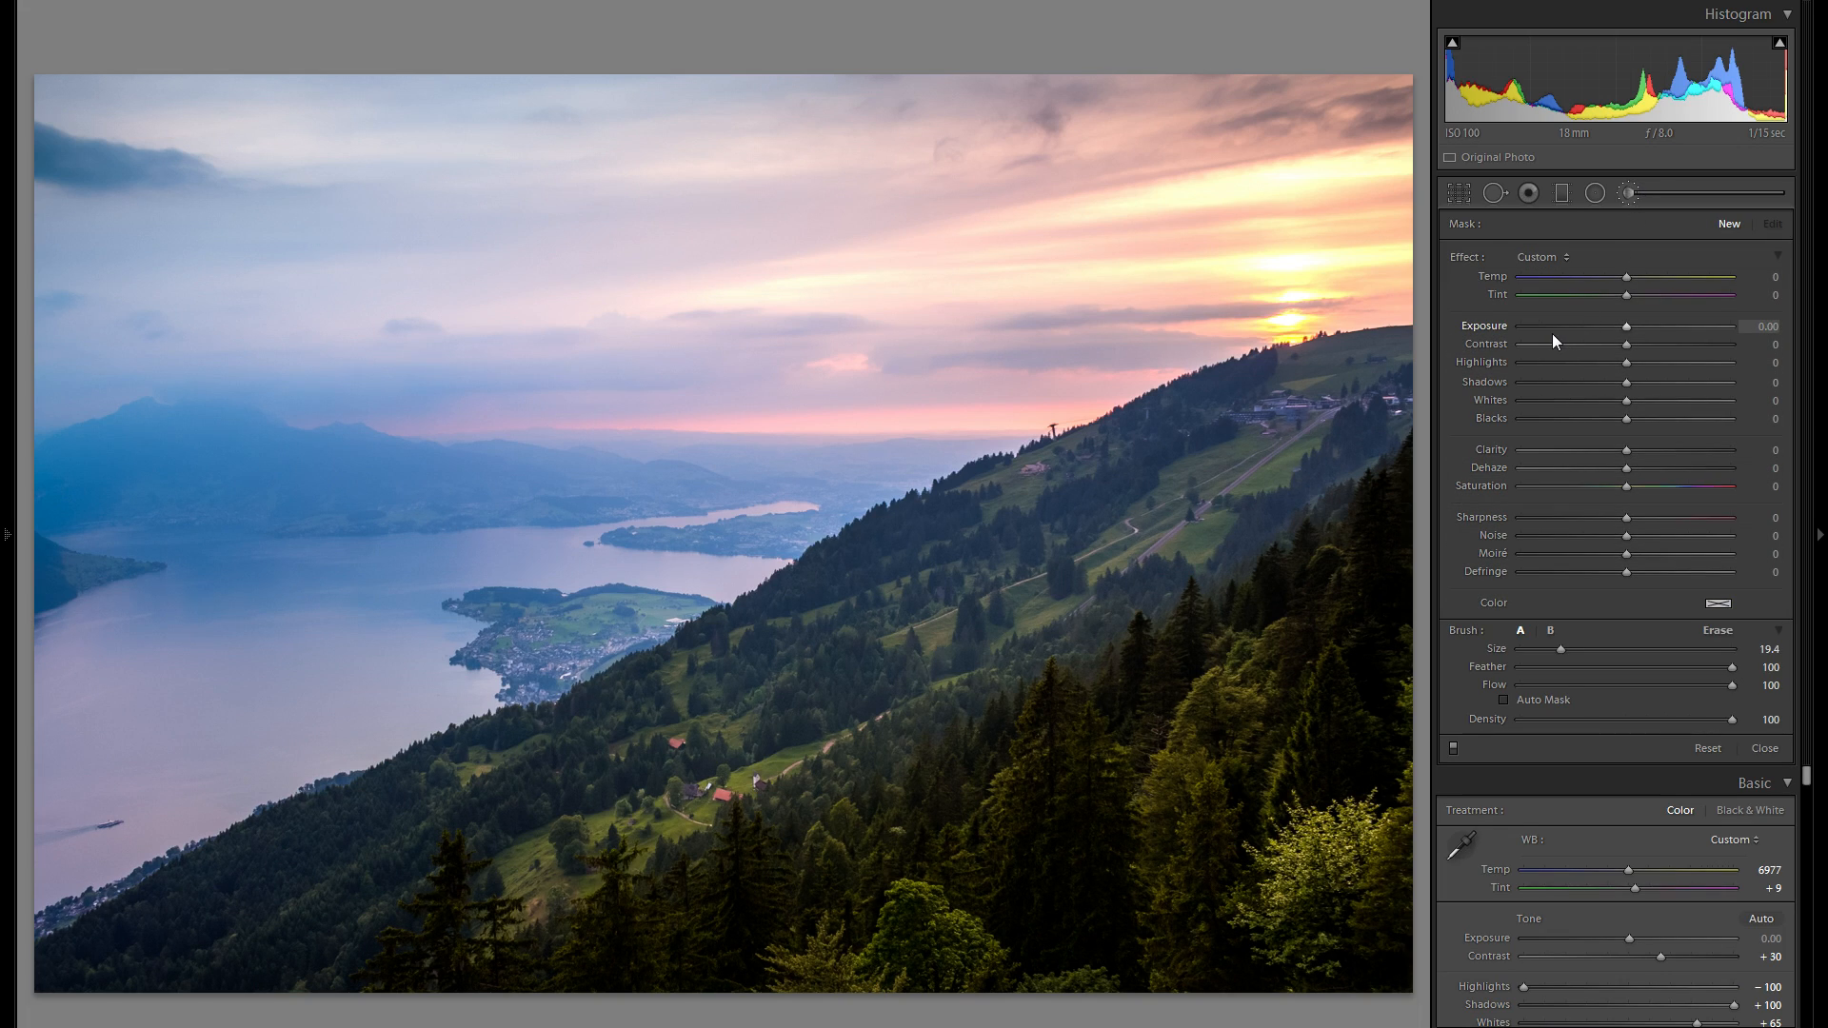
scroll(856, 219, "up", 2)
left_click_drag(1624, 327, 1614, 328)
scroll(971, 642, "down", 2)
scroll(972, 642, "up", 1)
scroll(971, 642, "up", 4)
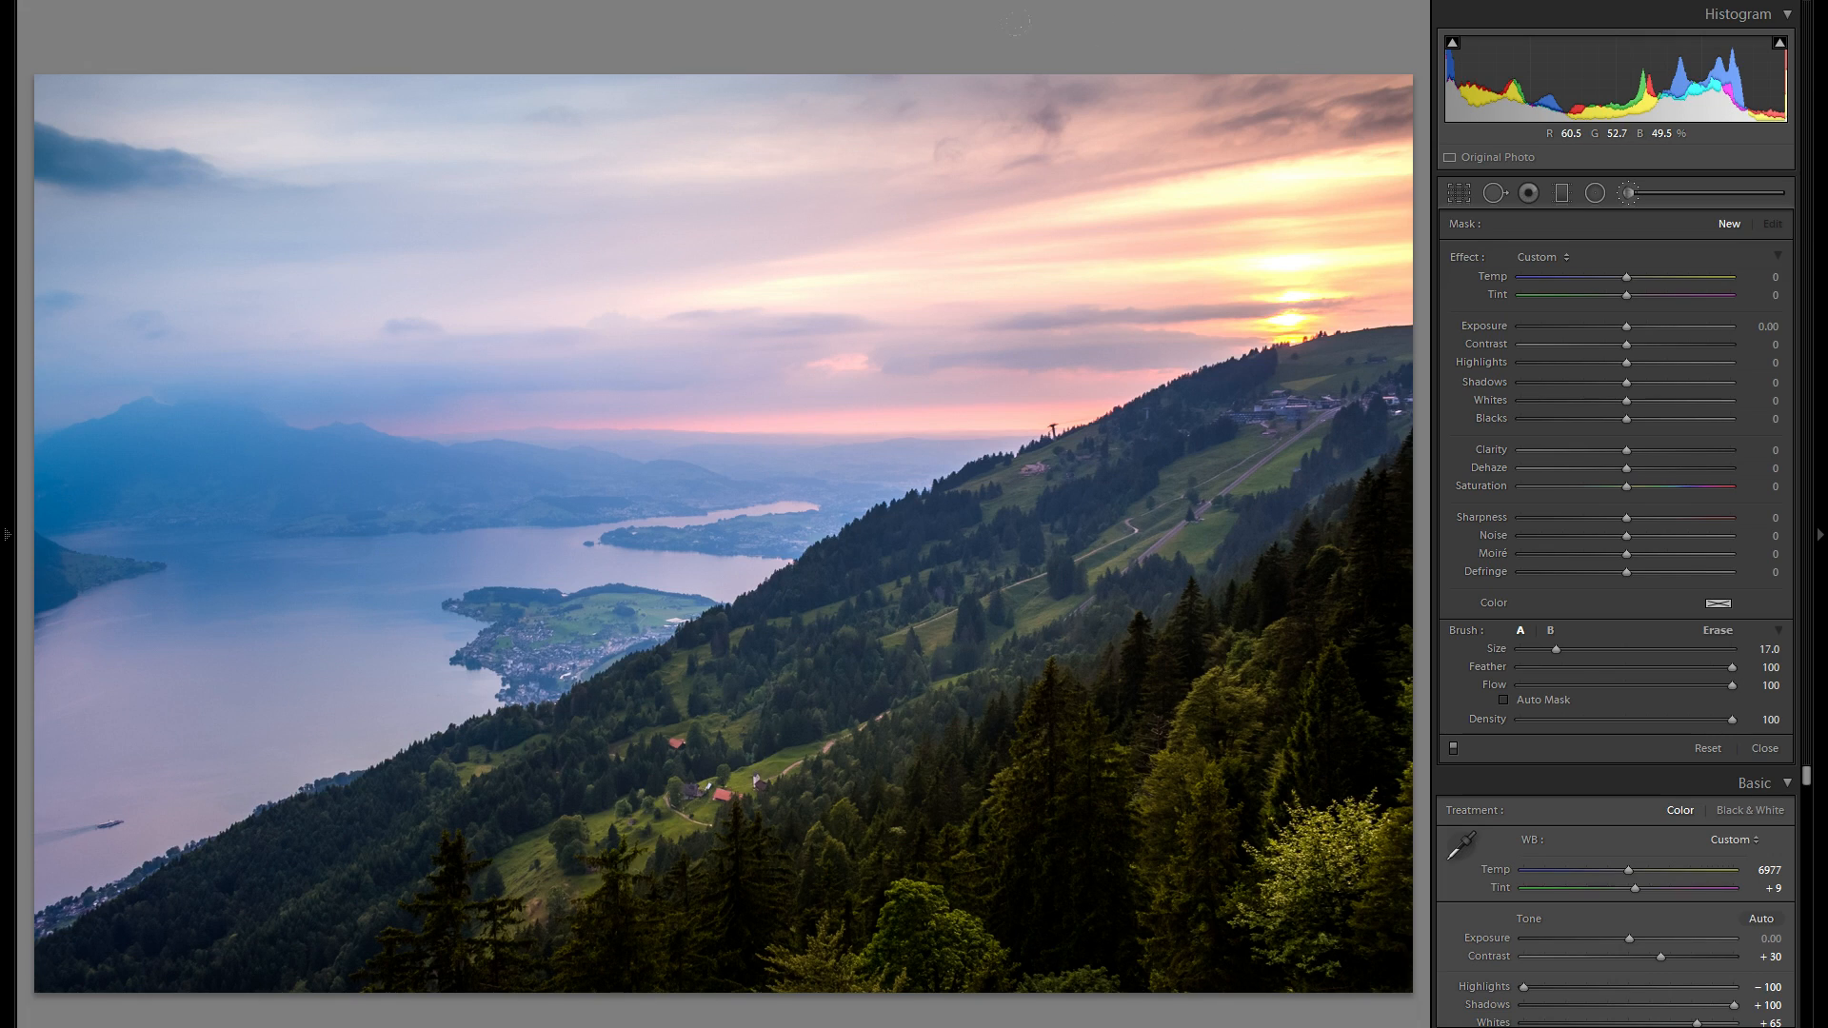
left_click_drag(1362, 132, 957, 114)
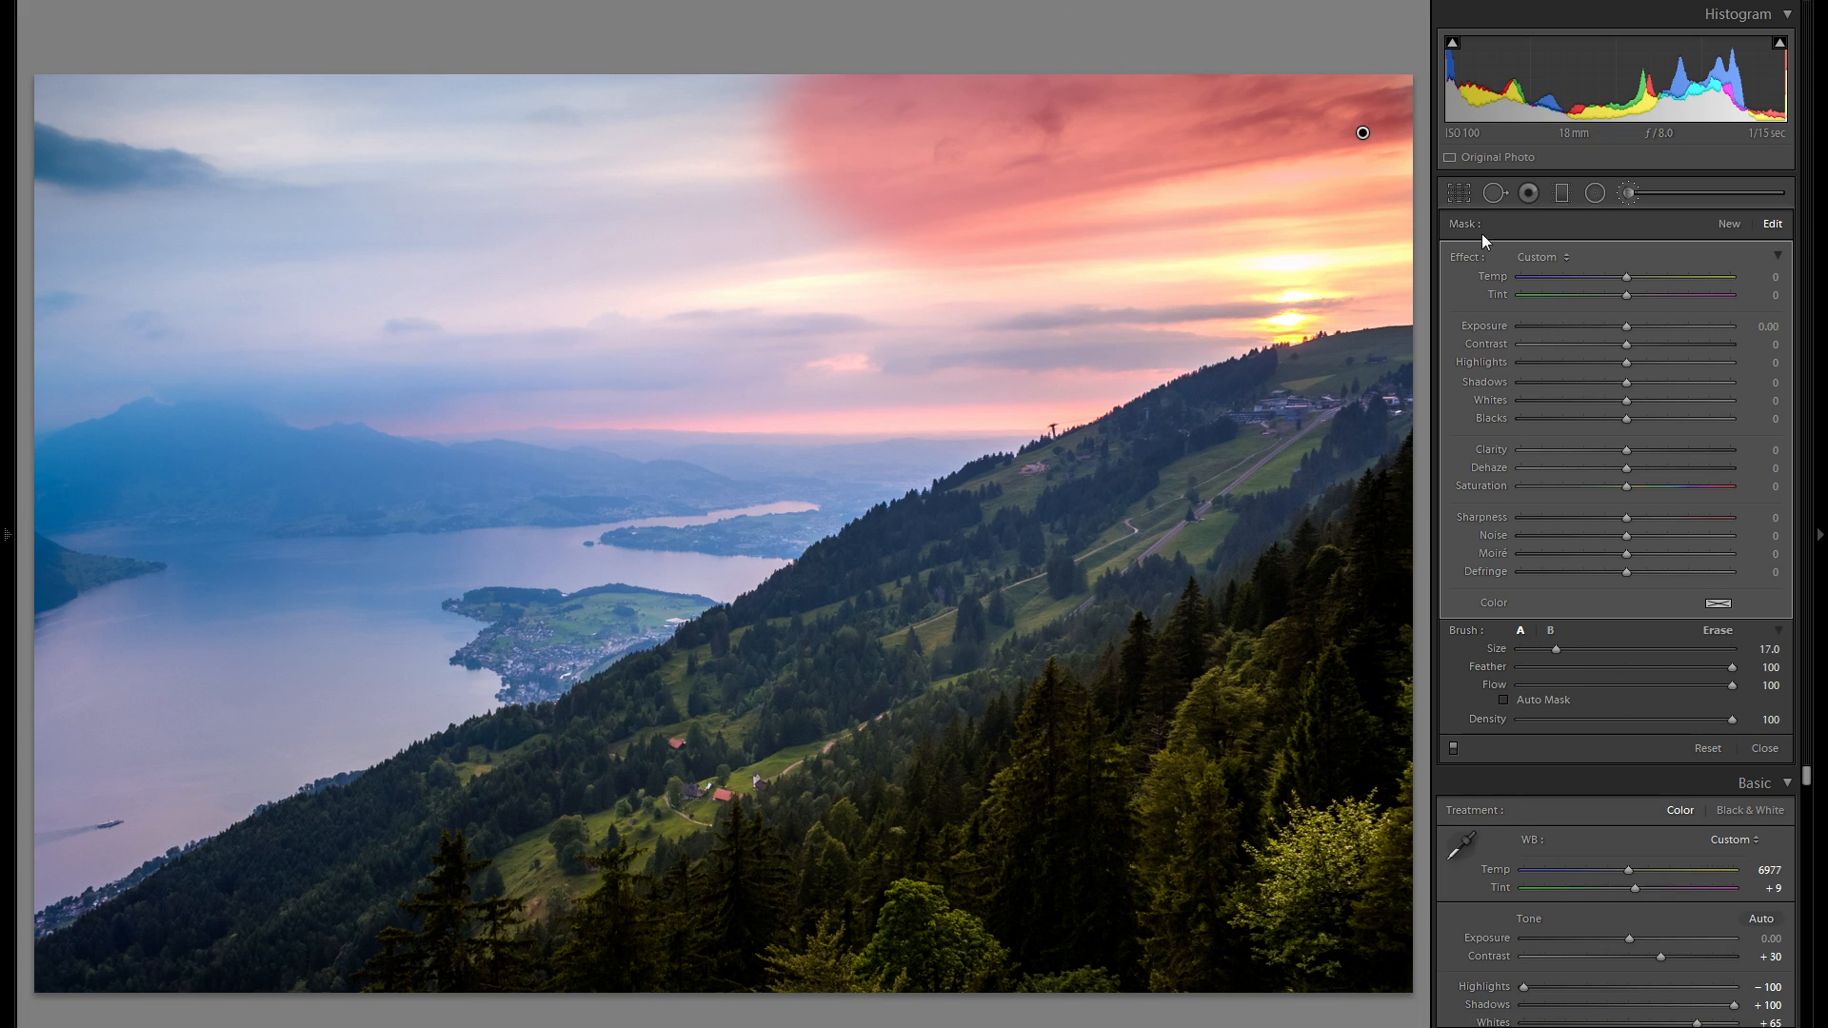
key("o")
- Tint the brushed upper-right clouds pink with hue 349 and saturation 5
left_click(1718, 601)
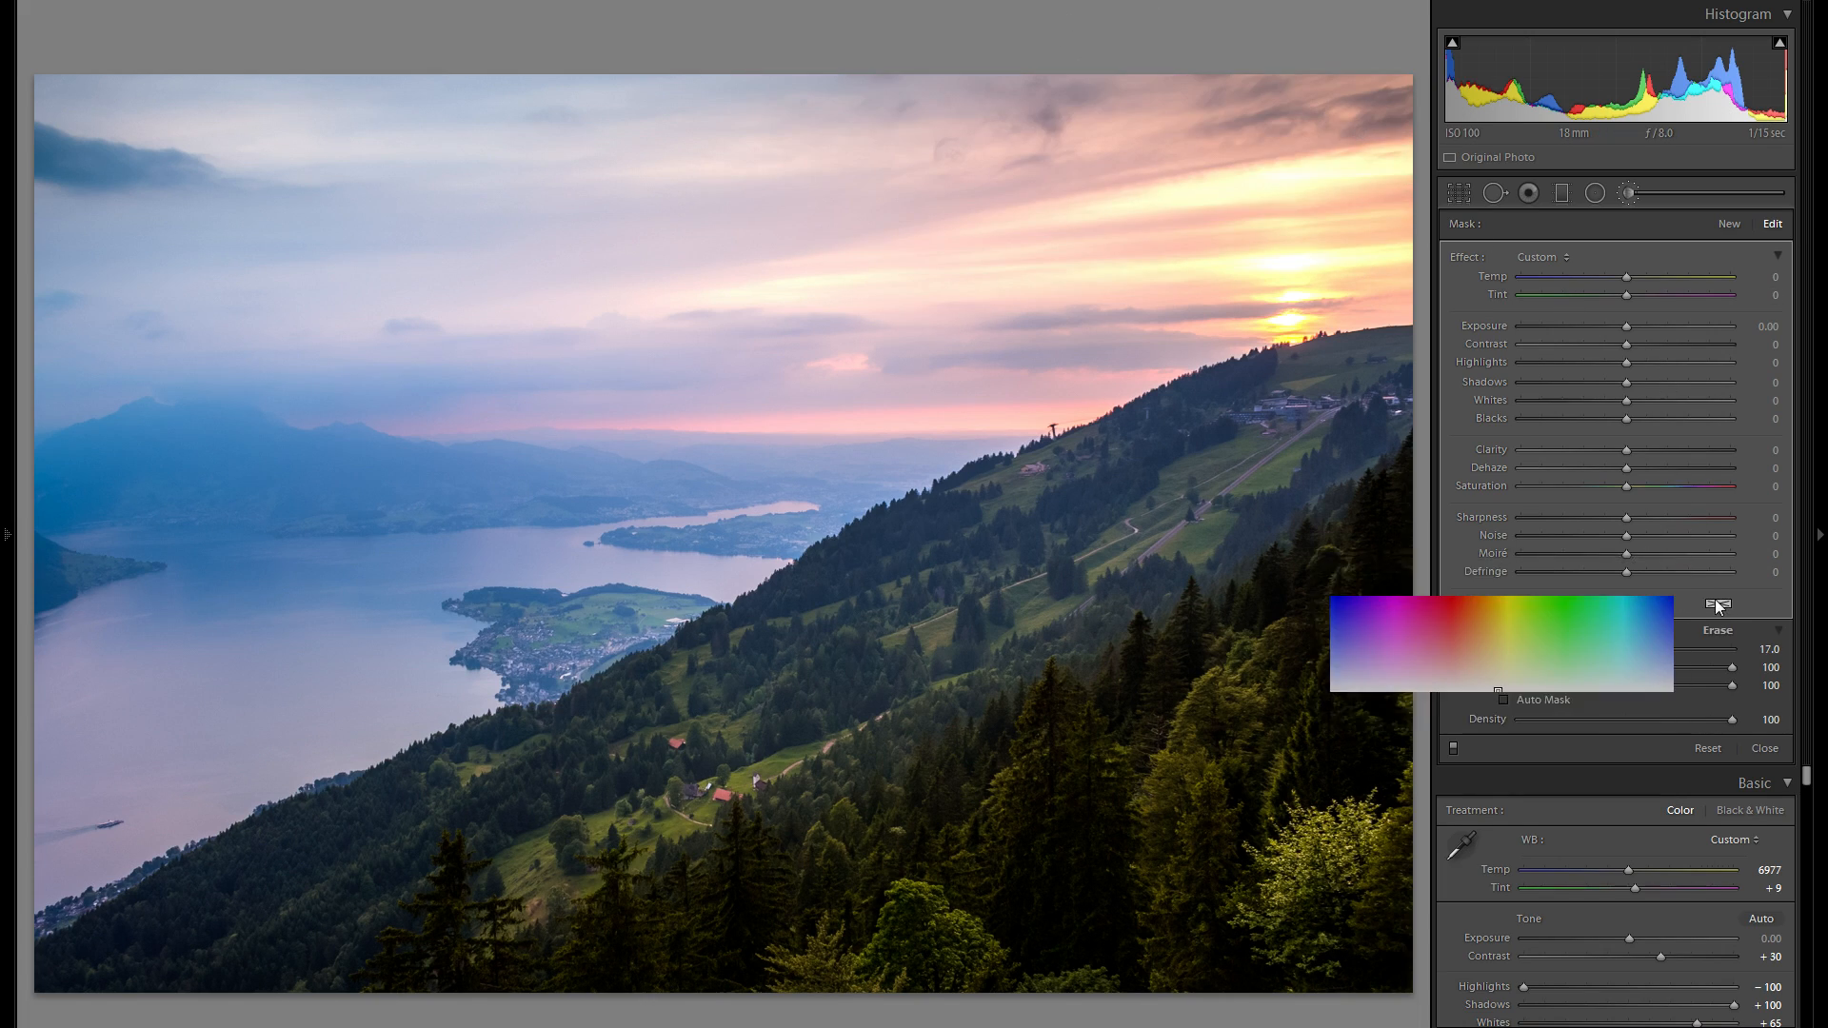
mouse_move(1645, 641)
left_mouse_down()
mouse_move(1663, 646)
mouse_move(1359, 662)
mouse_move(1572, 654)
mouse_move(1440, 646)
mouse_move(1440, 687)
left_mouse_up()
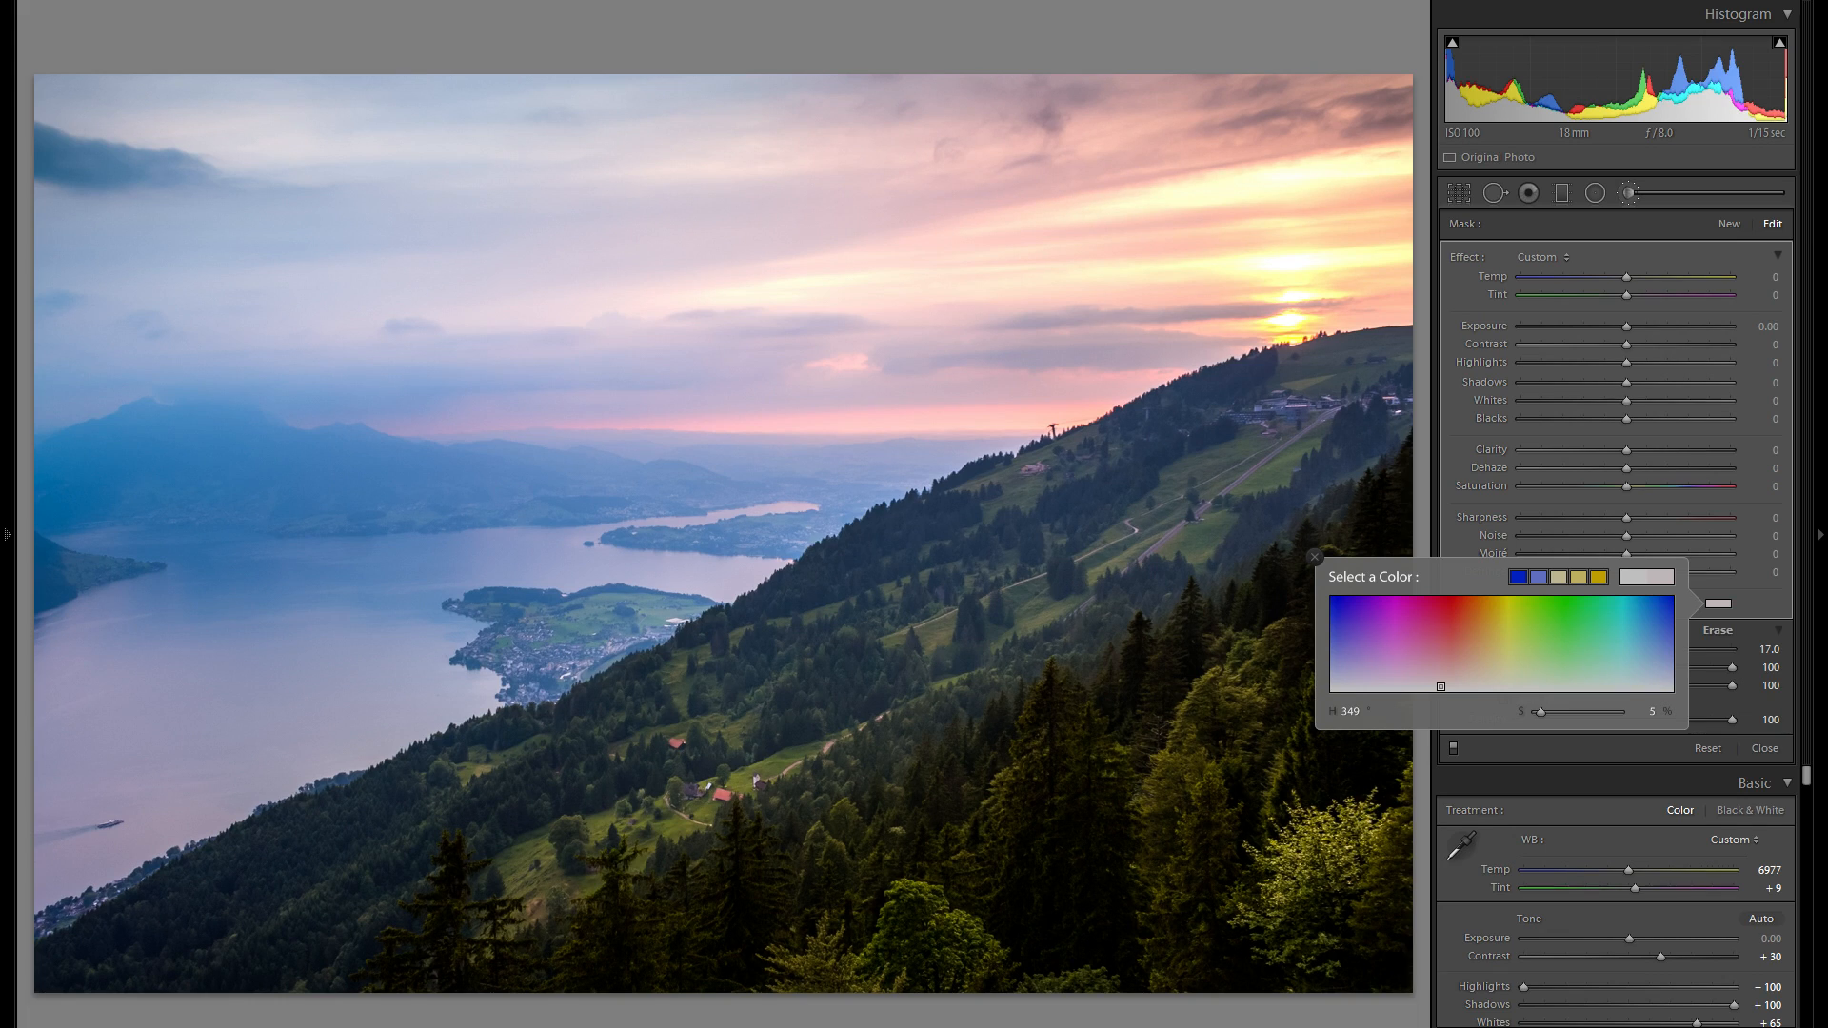
left_click(1314, 557)
- Try a separate size 12 brush adjustment over the horizon above the lake, tinted blue with hue 233 and saturation 12
left_click(1724, 222)
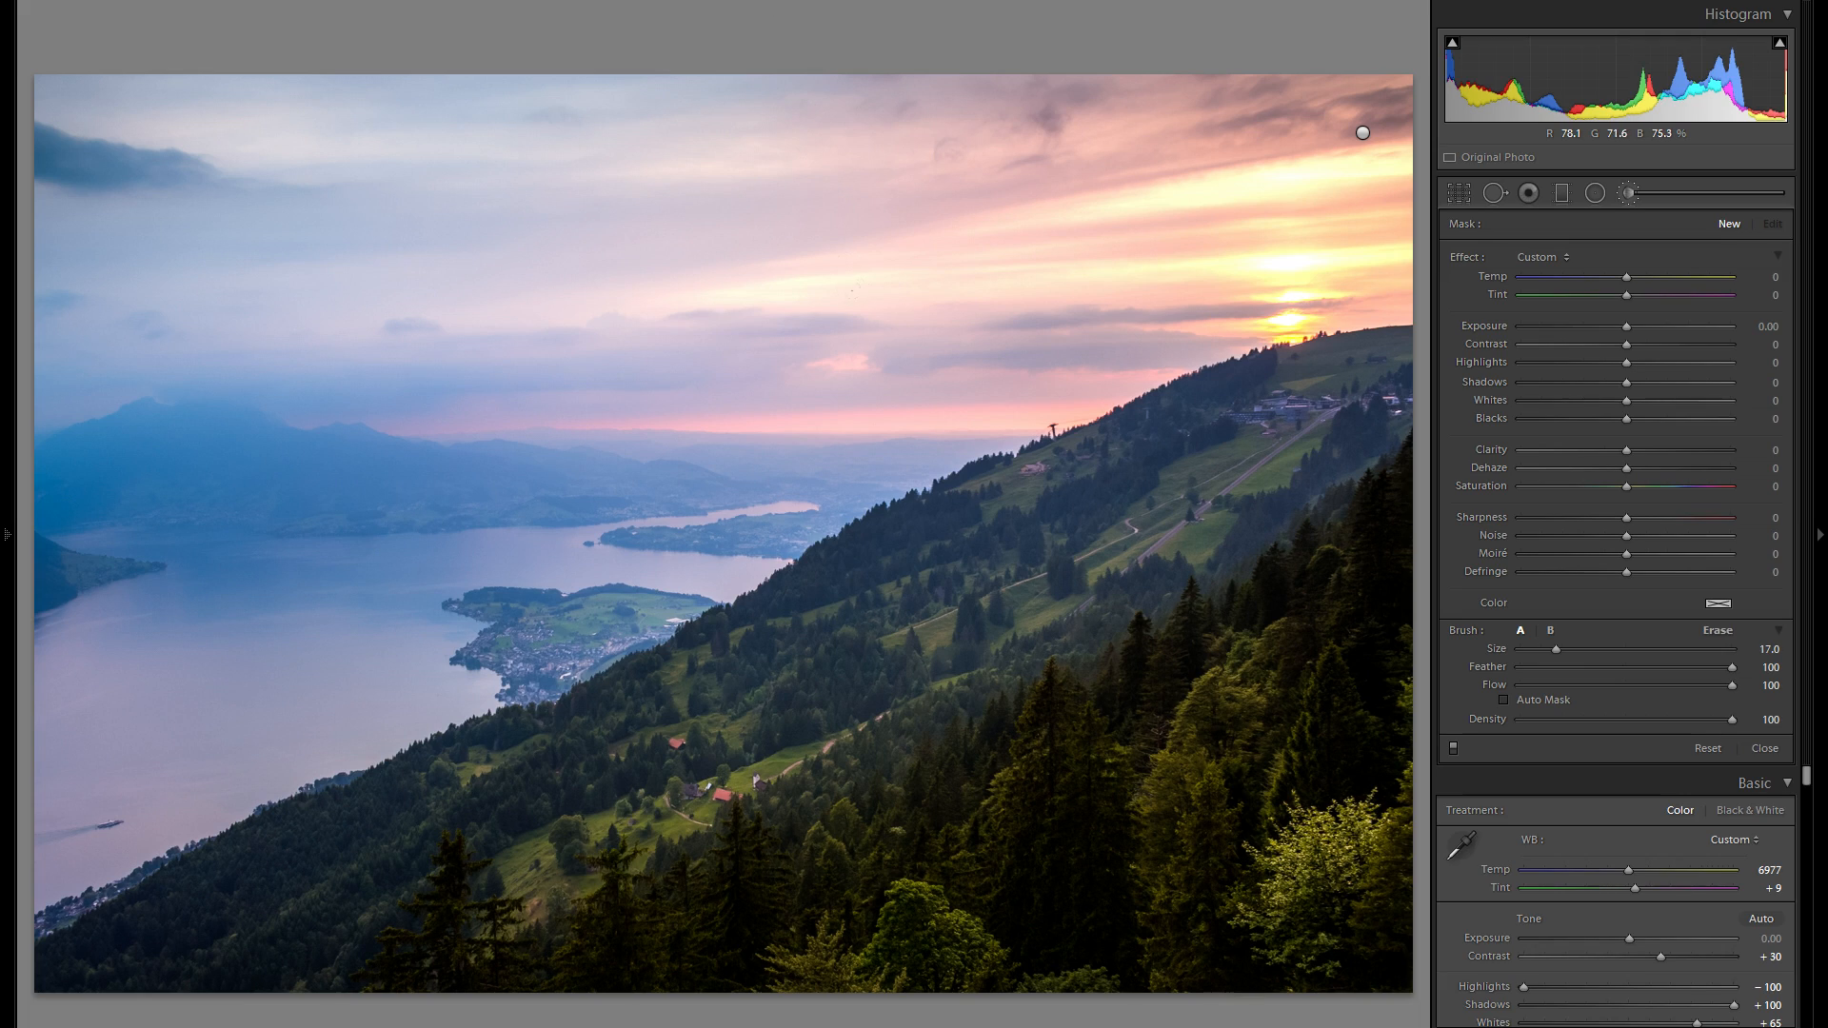
scroll(920, 343, "down", 4)
left_click(1708, 602)
left_click(1651, 643)
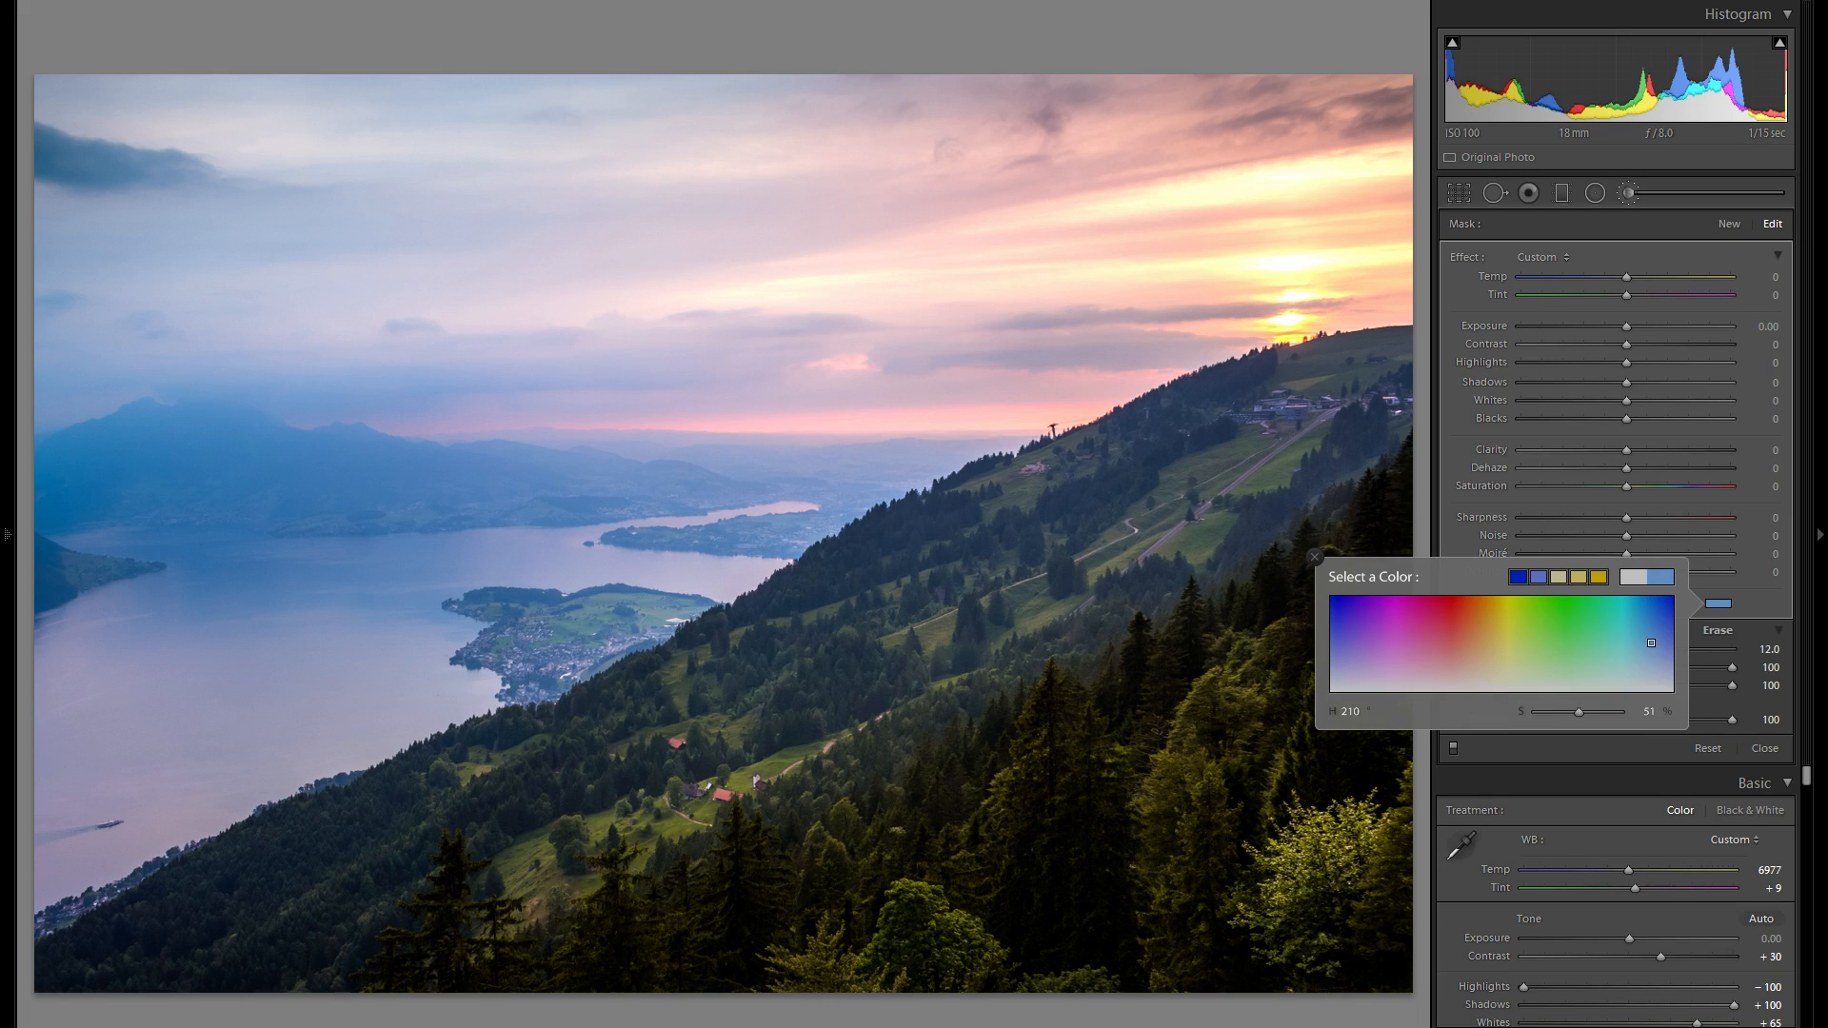
left_click(1338, 642)
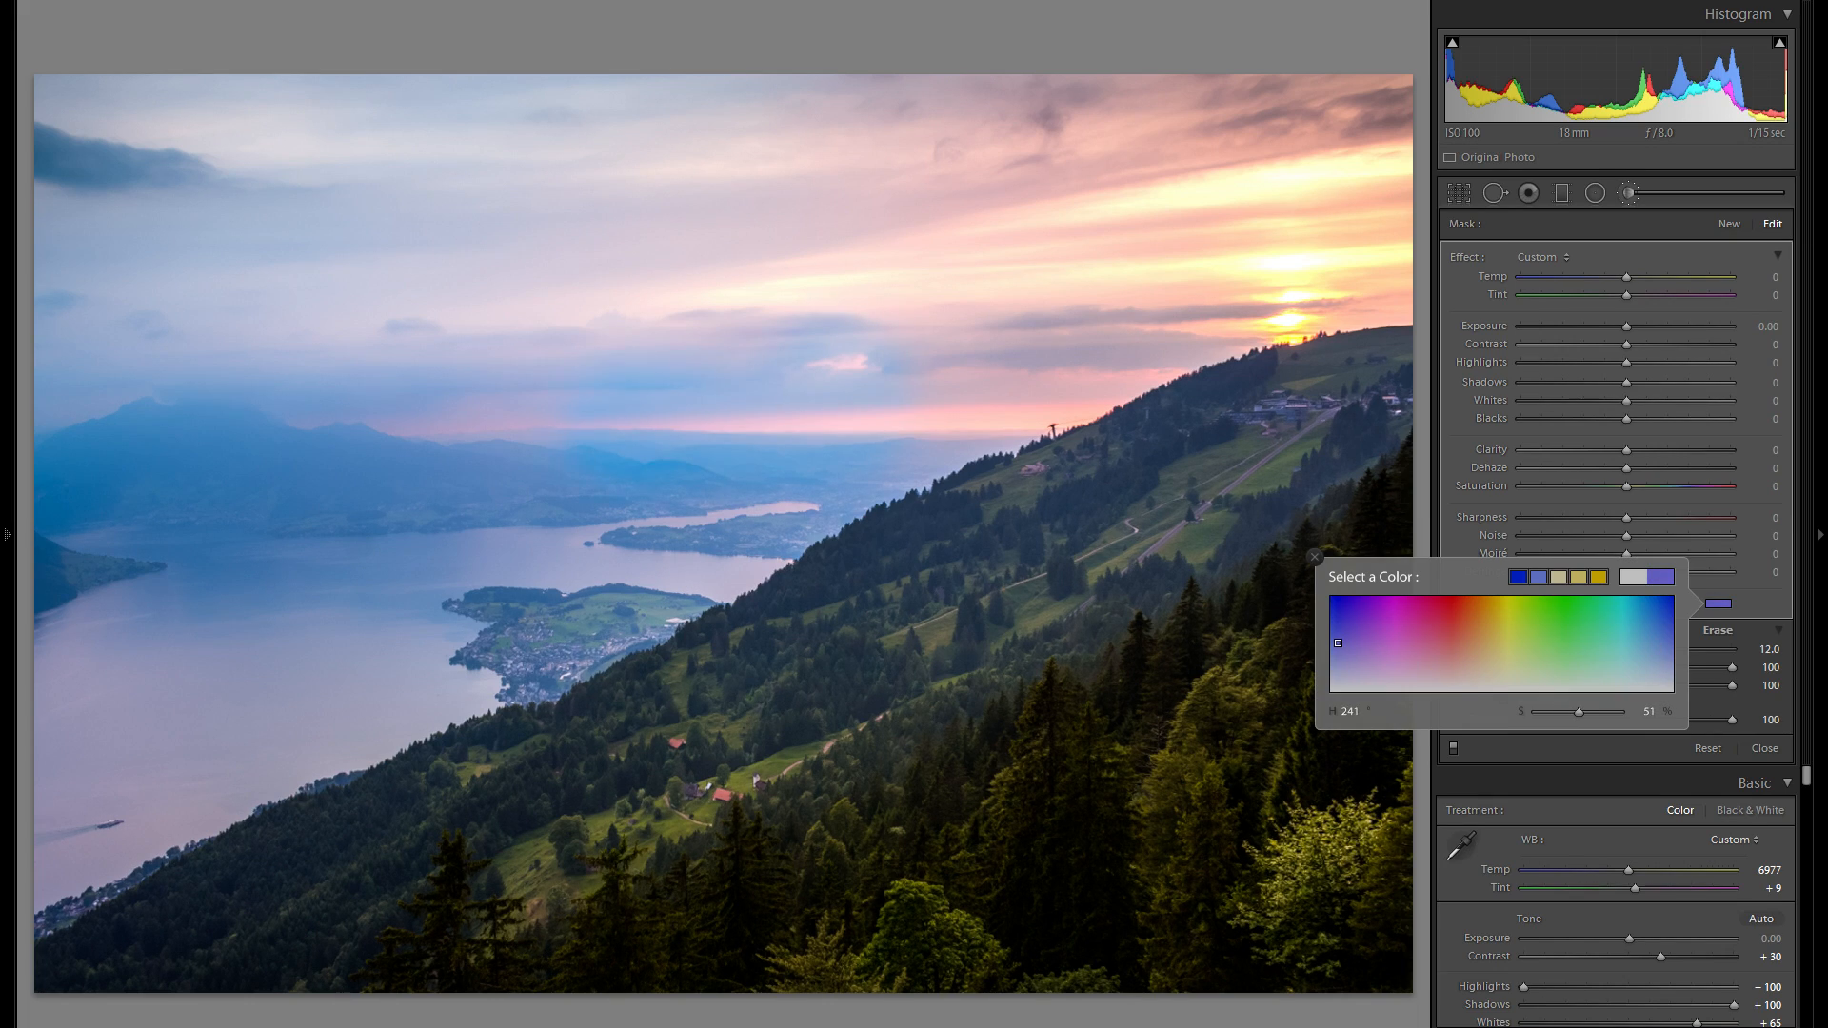
left_click_drag(1335, 643, 1331, 677)
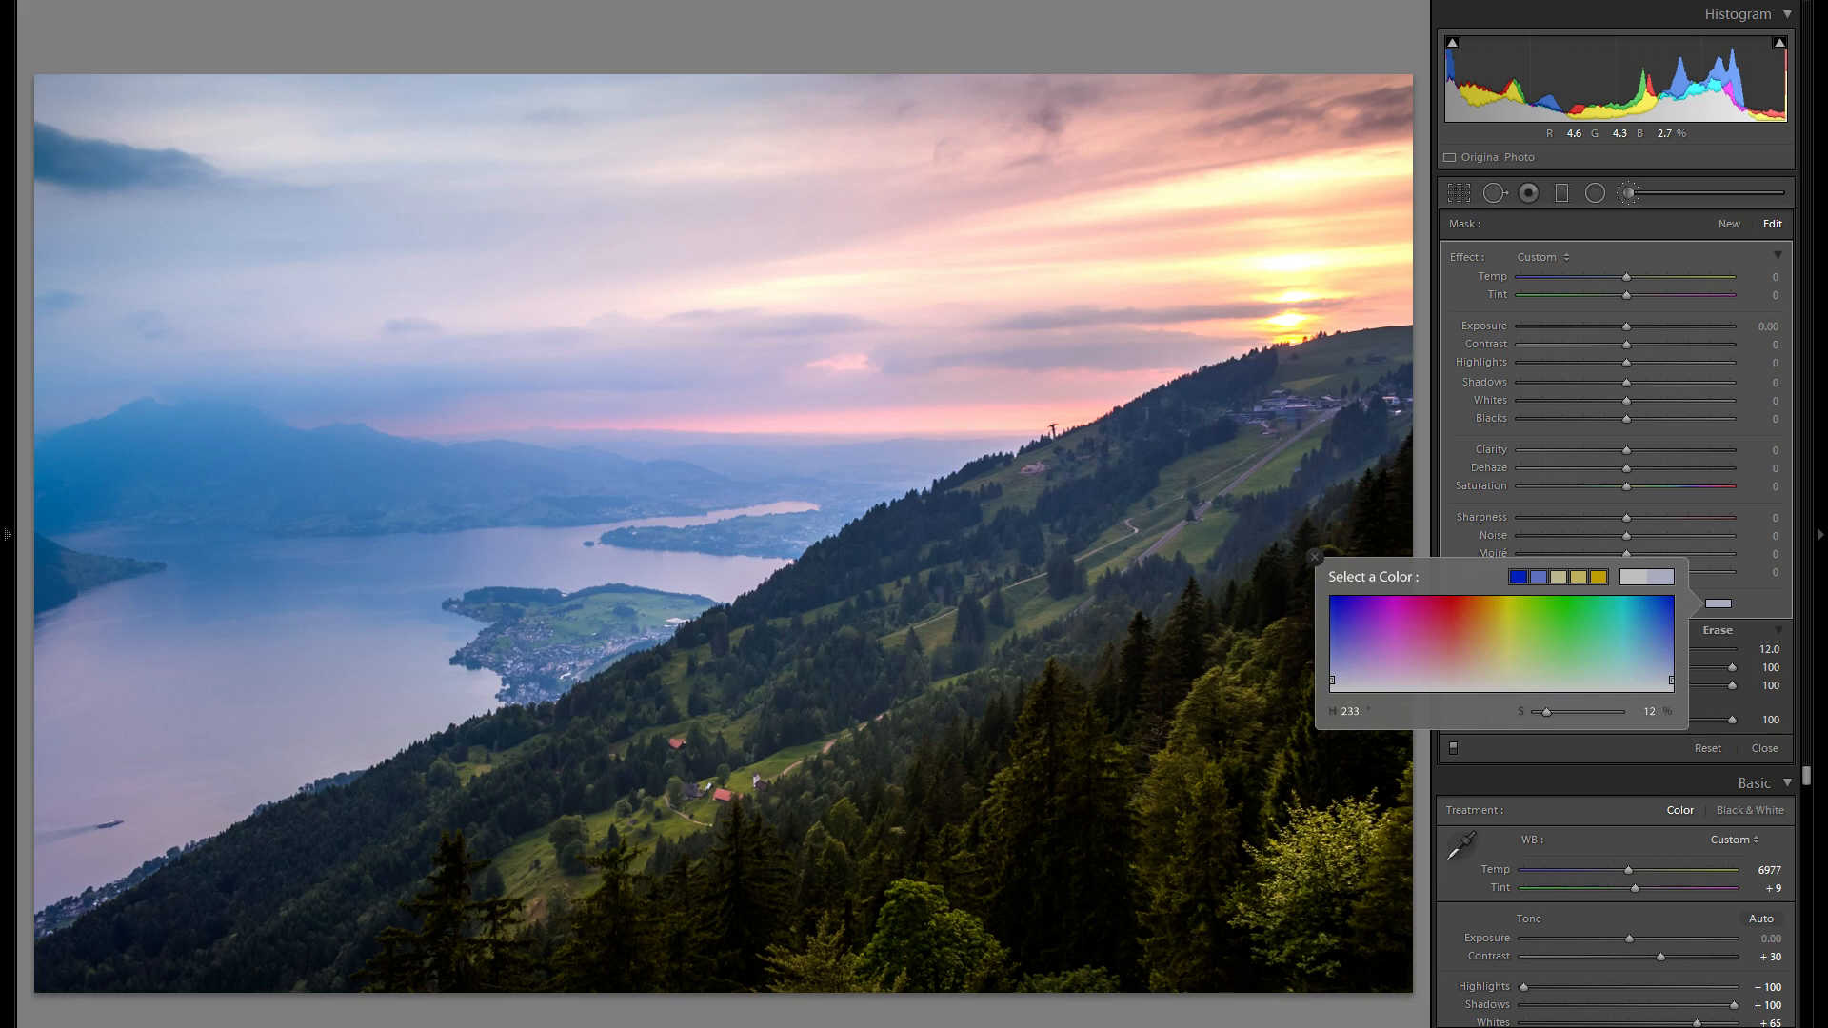
left_click(1315, 557)
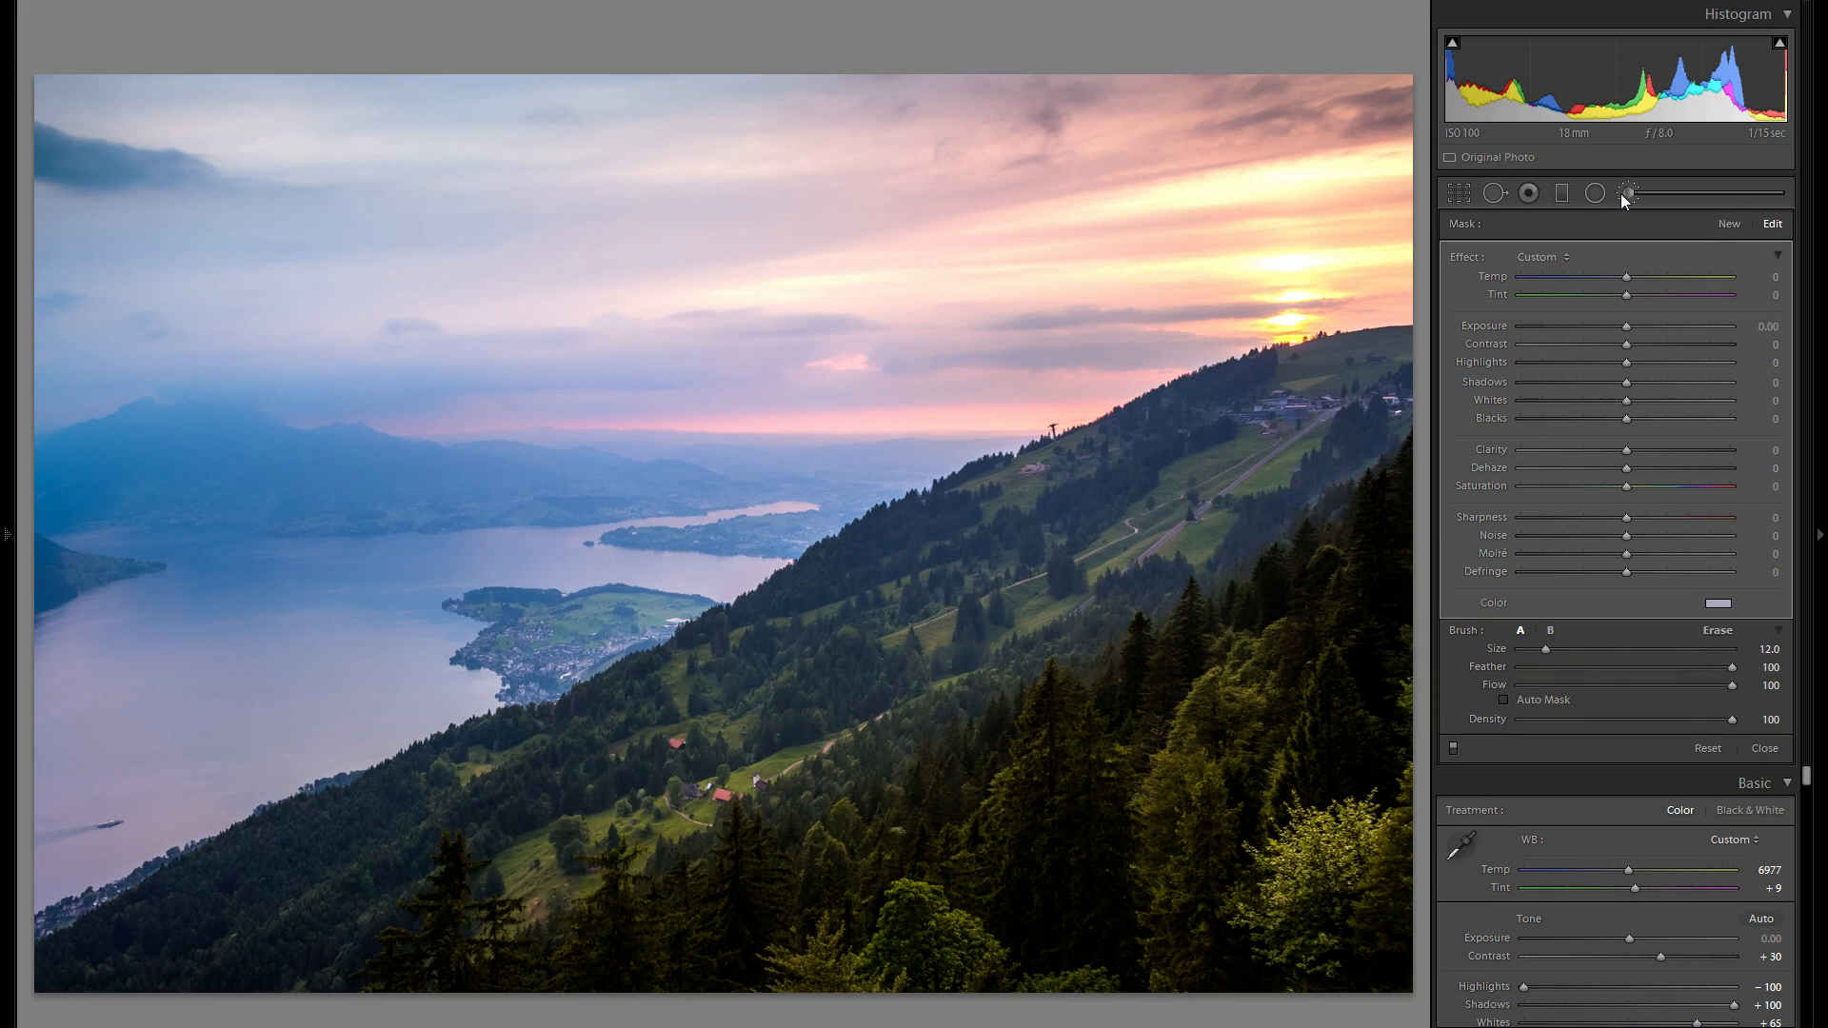
key("Delete")
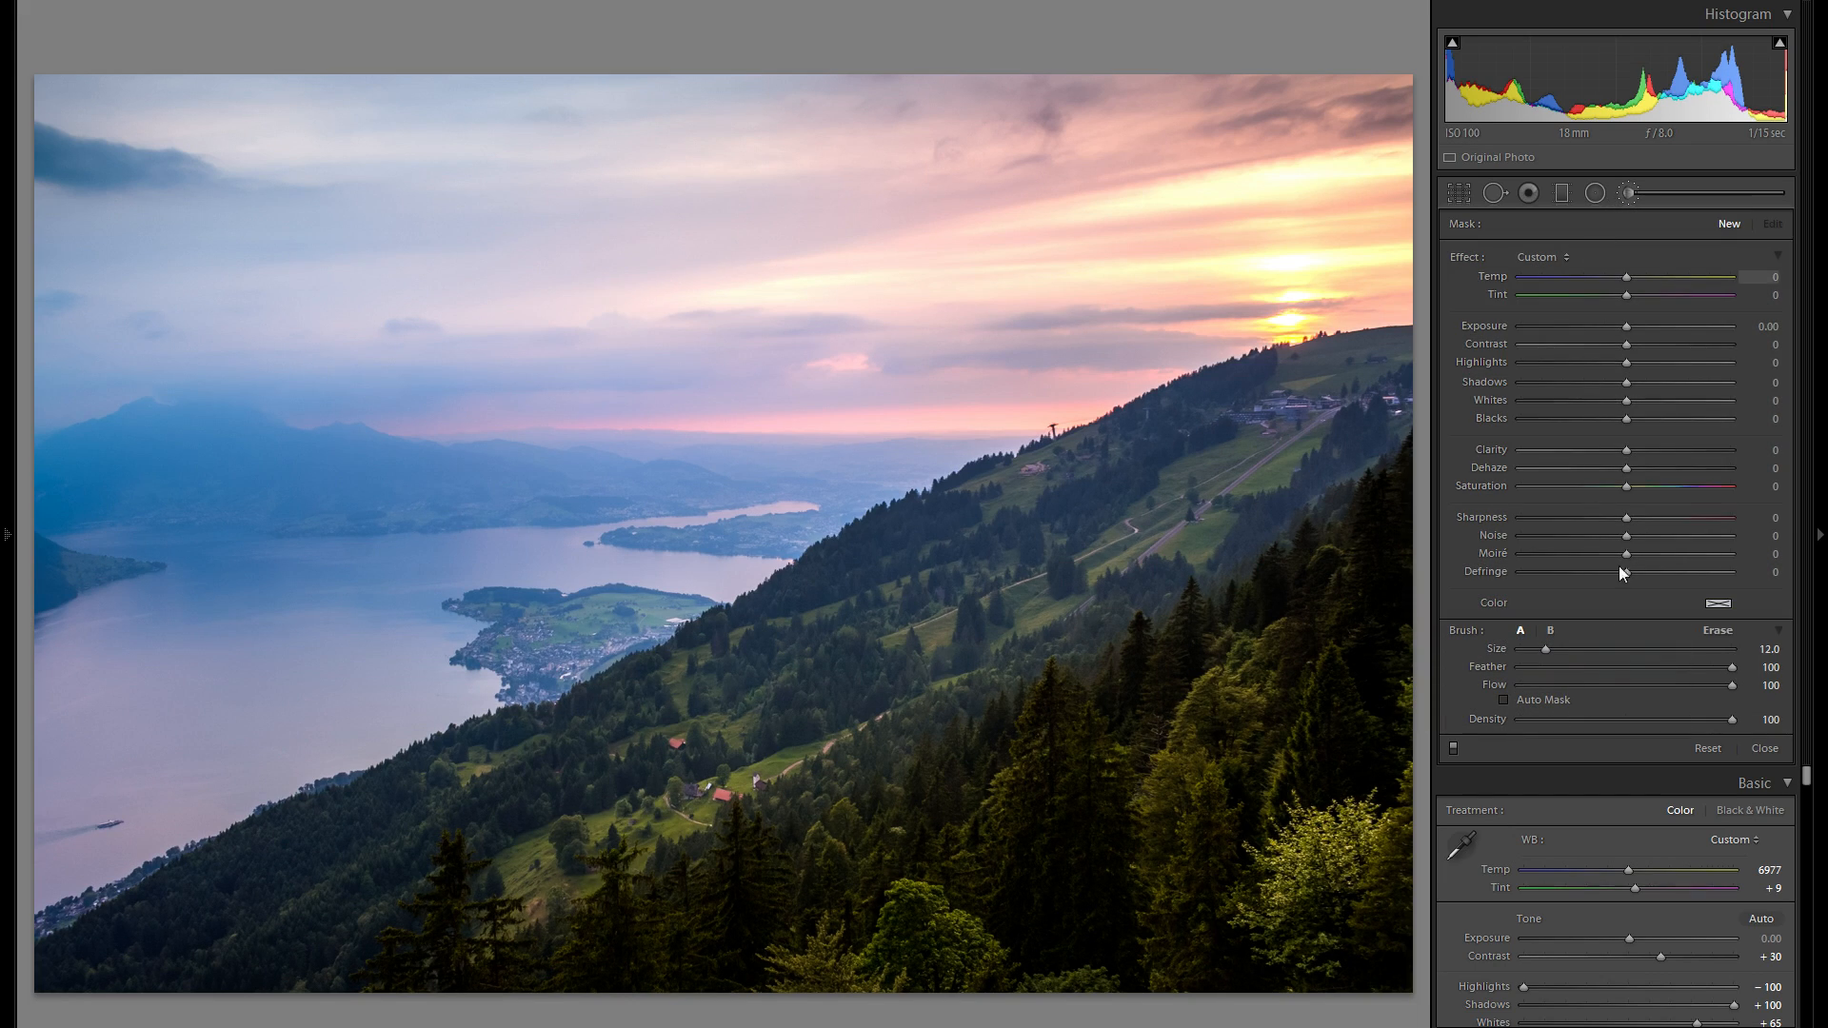
- Paint a new size 9 brush mask over the village peninsula in the lake and warm it with Temp 17
scroll(724, 361, "down", 1)
scroll(463, 576, "down", 2)
left_click(1101, 492)
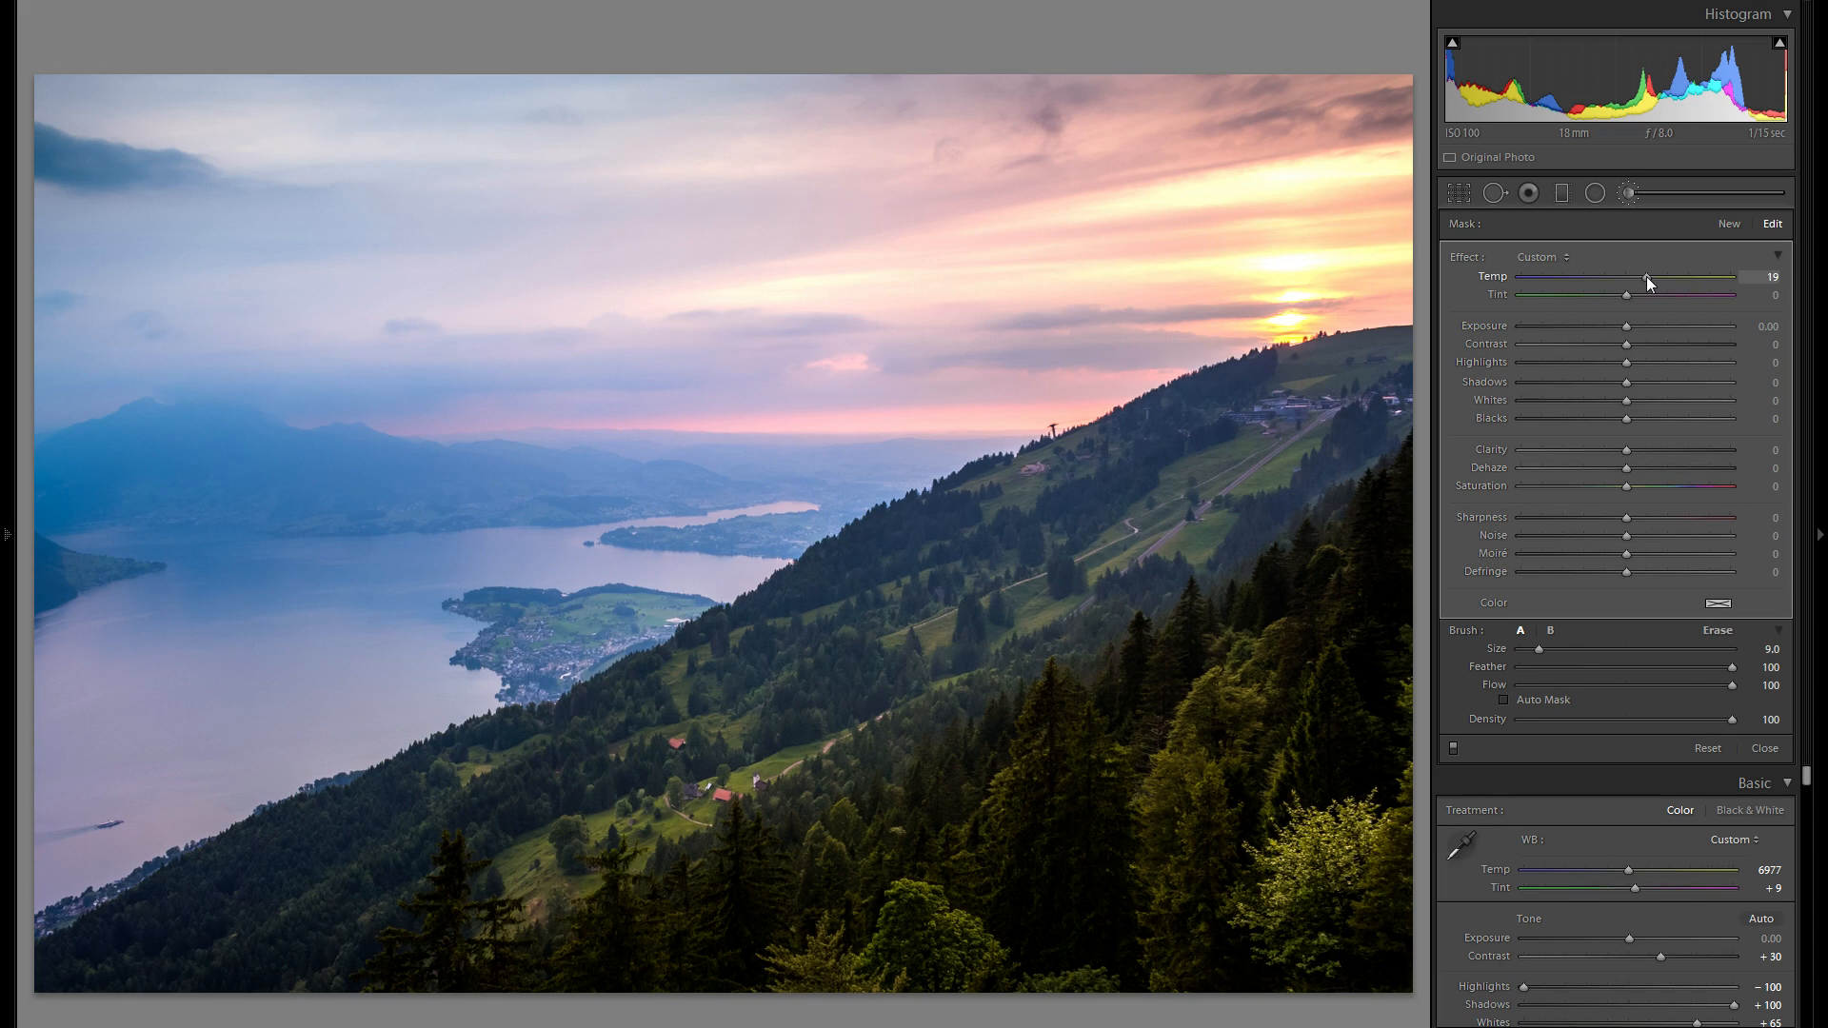
mouse_move(1647, 276)
left_mouse_down()
mouse_move(1664, 277)
mouse_move(1643, 278)
left_mouse_up()
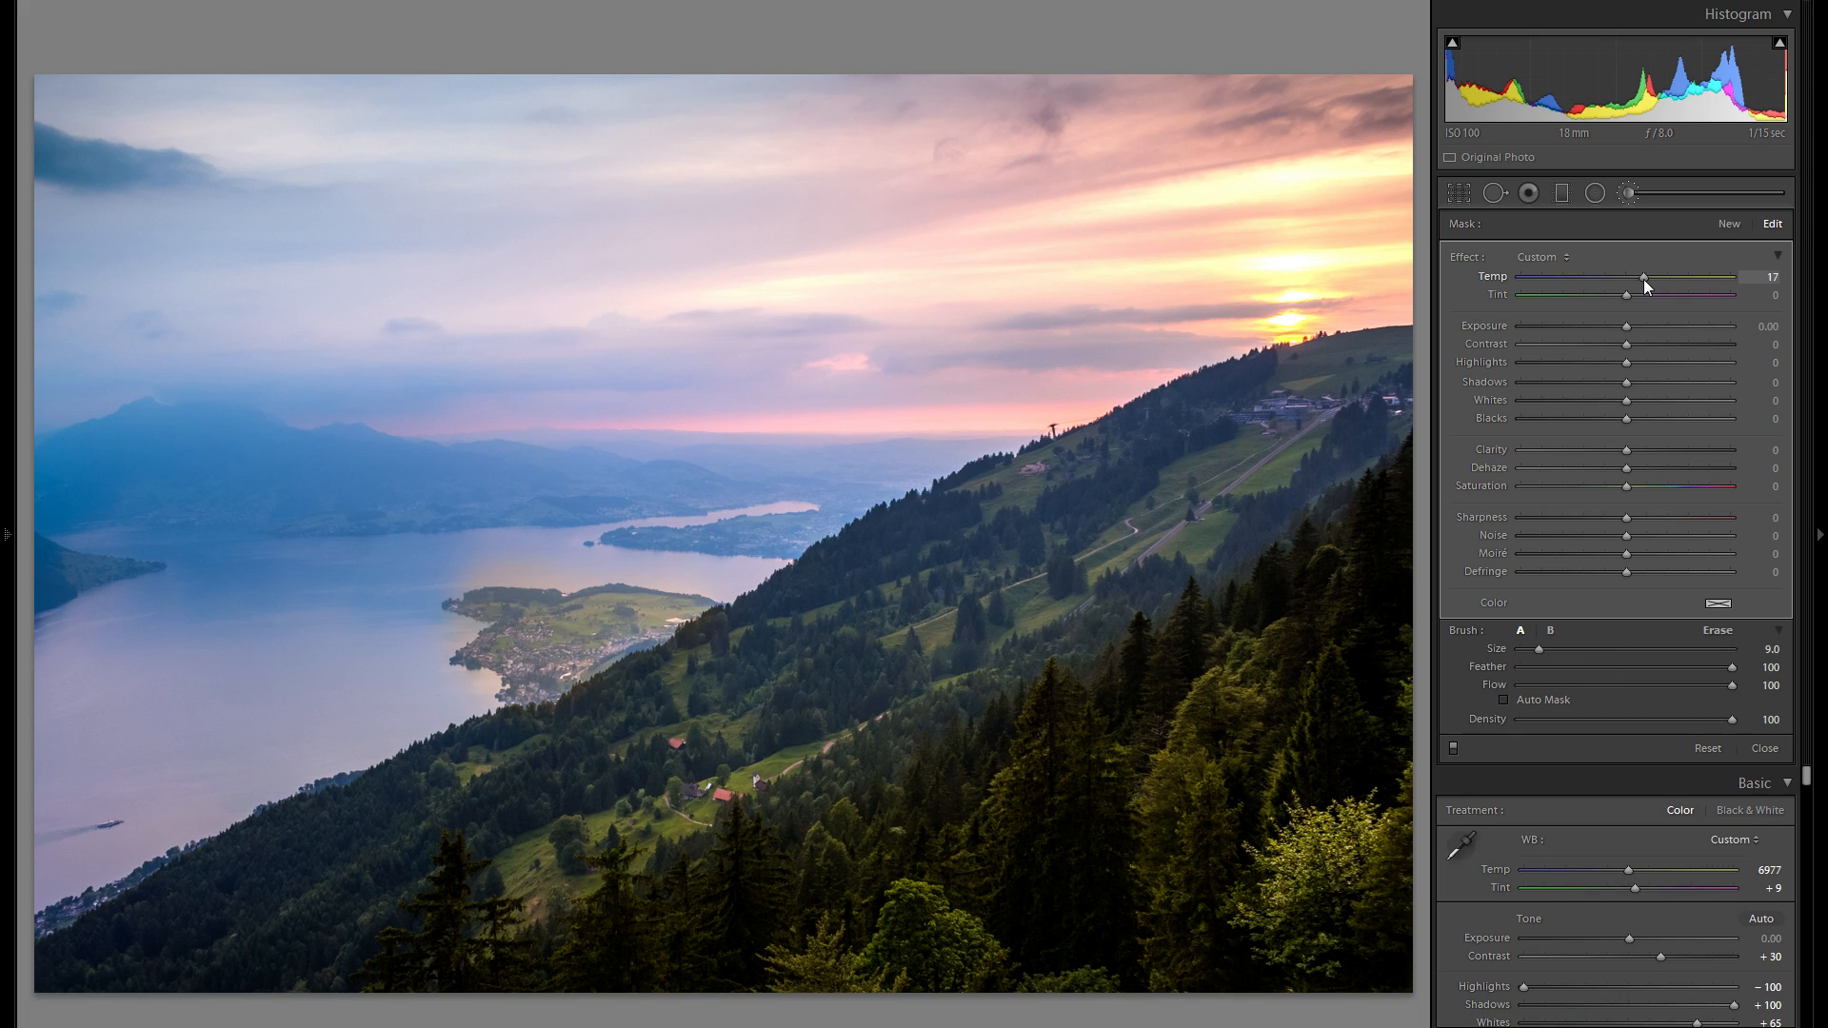
- Erase the peninsula mask's spill from the water and wooded slope with a size 4 eraser, and set its Temp to 8
key("alt")
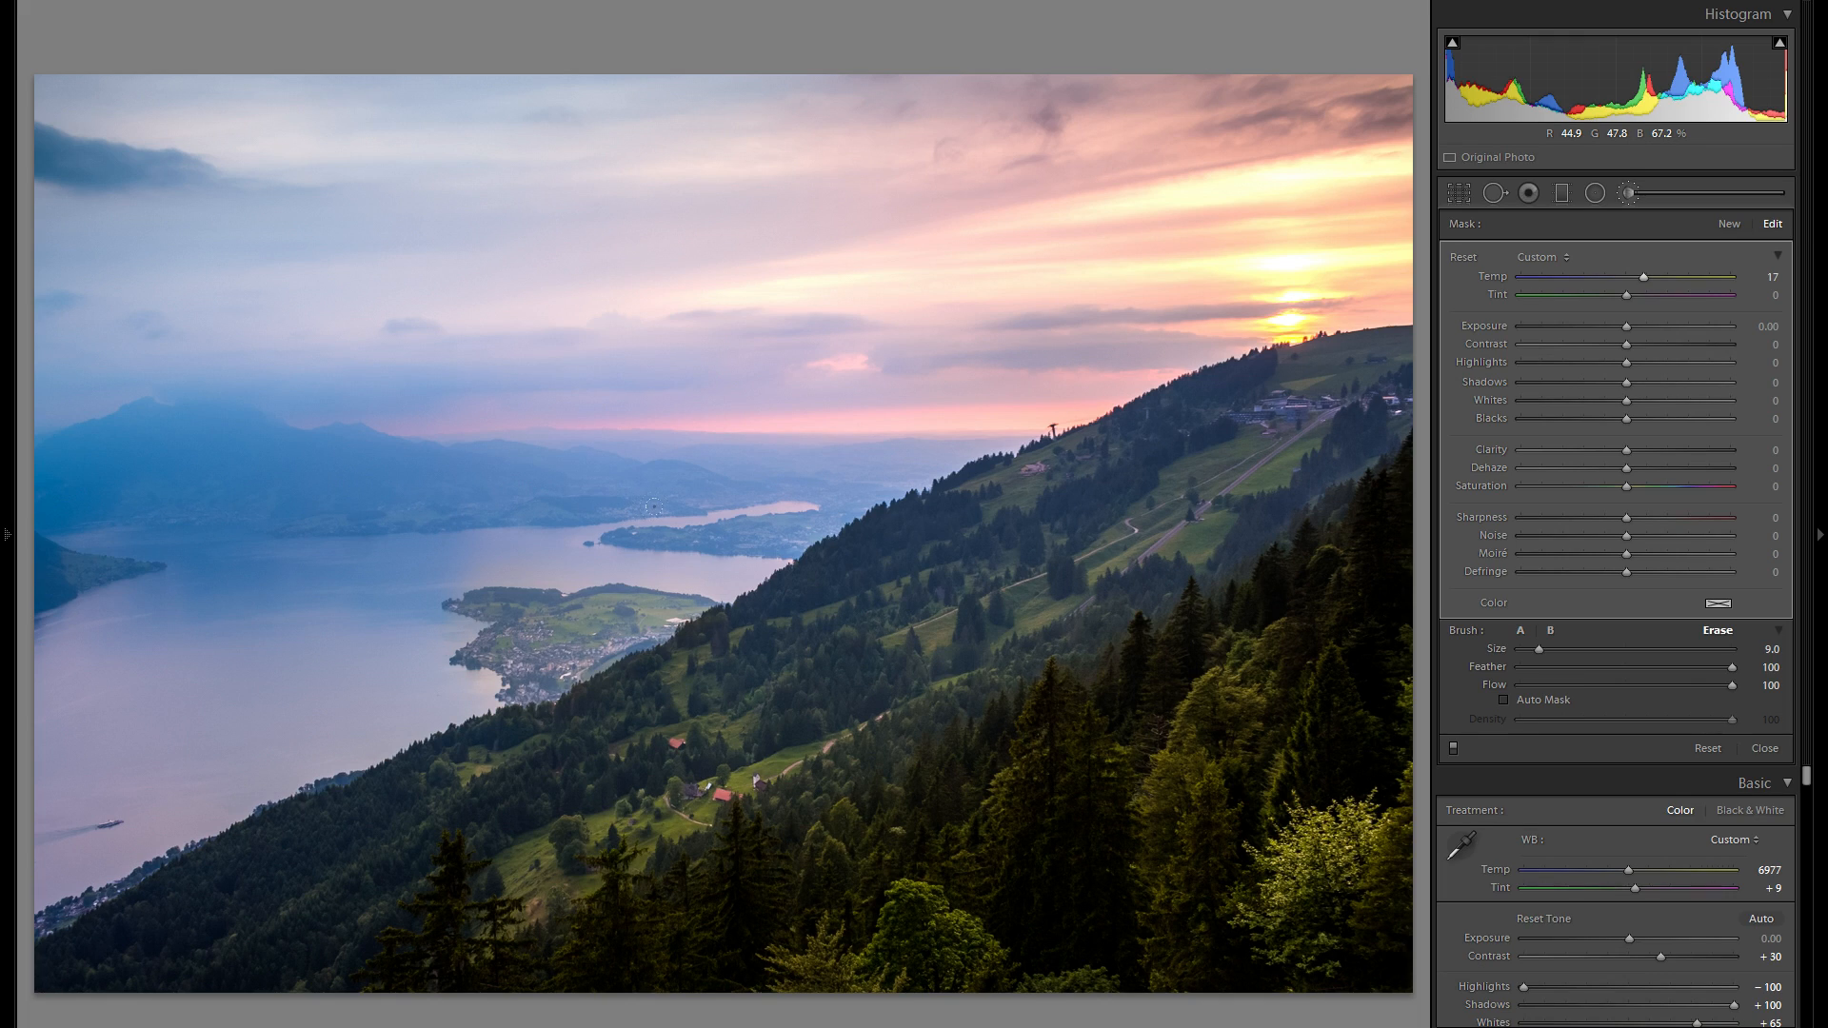
key("o")
left_click_drag(719, 573, 448, 562)
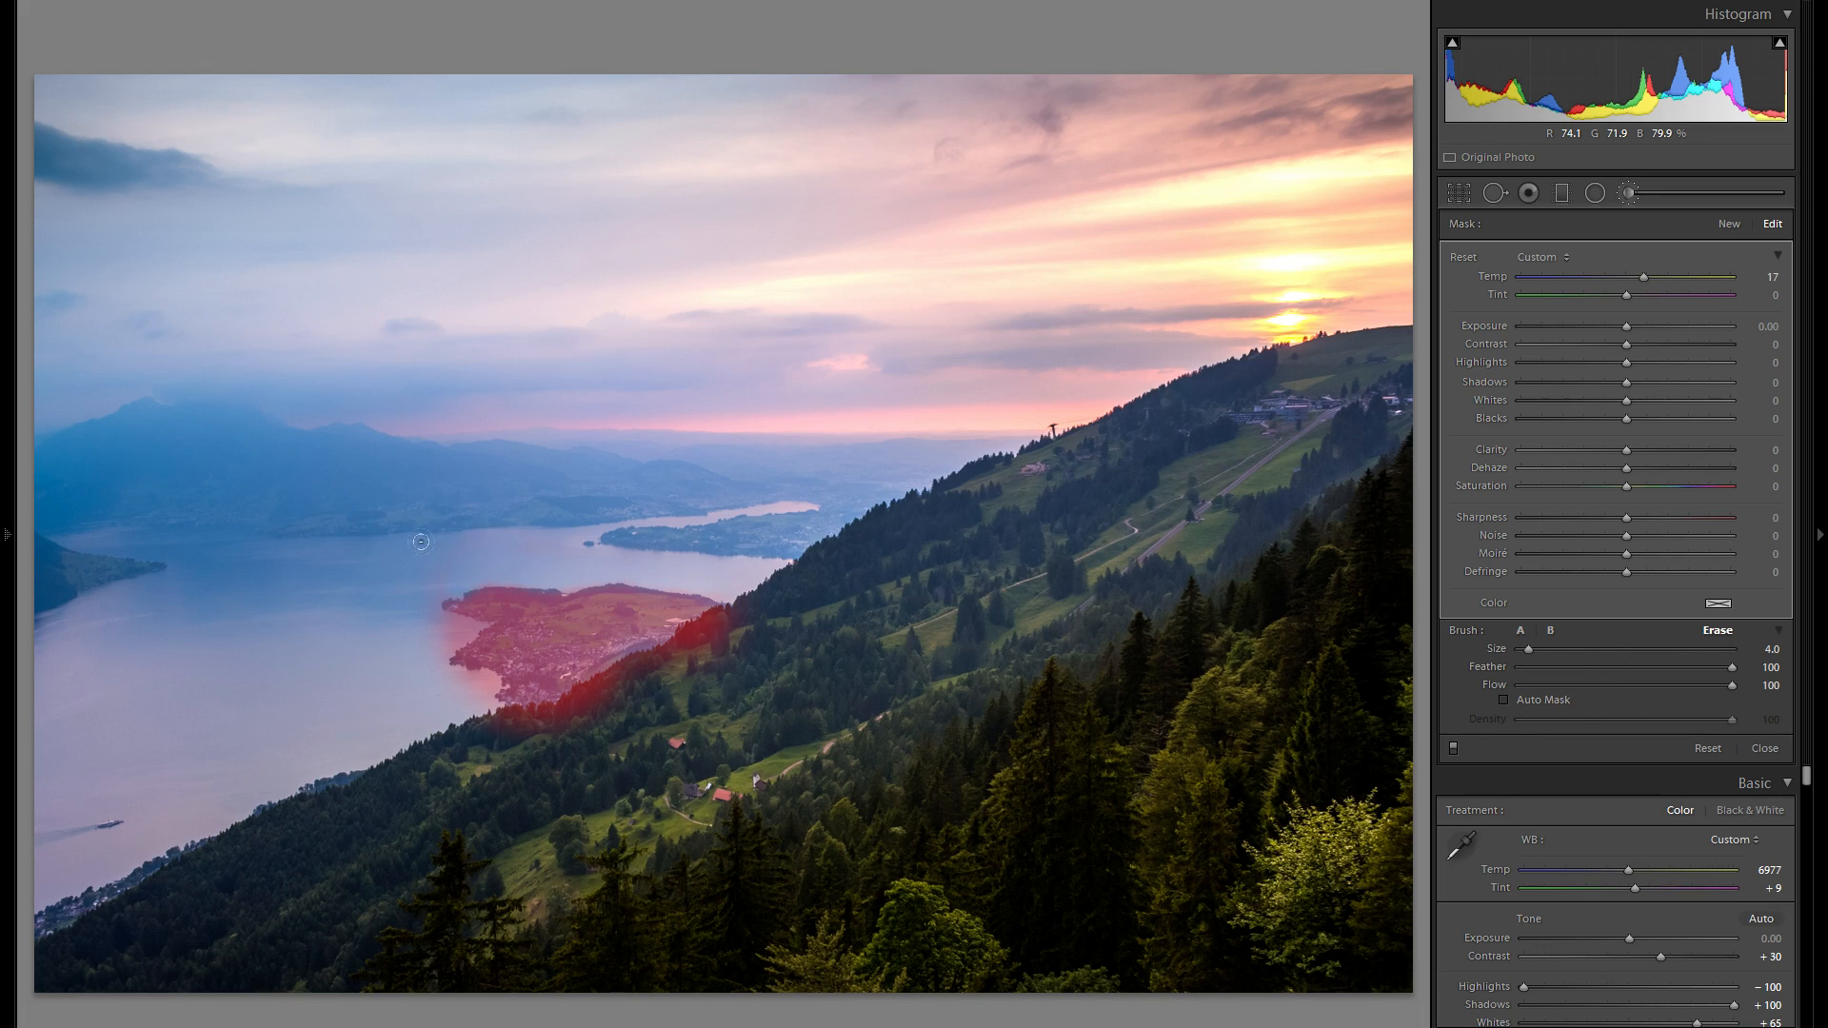
mouse_move(426, 580)
left_mouse_down()
mouse_move(436, 672)
mouse_move(475, 691)
mouse_move(428, 643)
mouse_move(430, 618)
mouse_move(496, 723)
mouse_move(687, 635)
mouse_move(716, 600)
mouse_move(701, 632)
mouse_move(690, 621)
mouse_move(600, 692)
left_mouse_up()
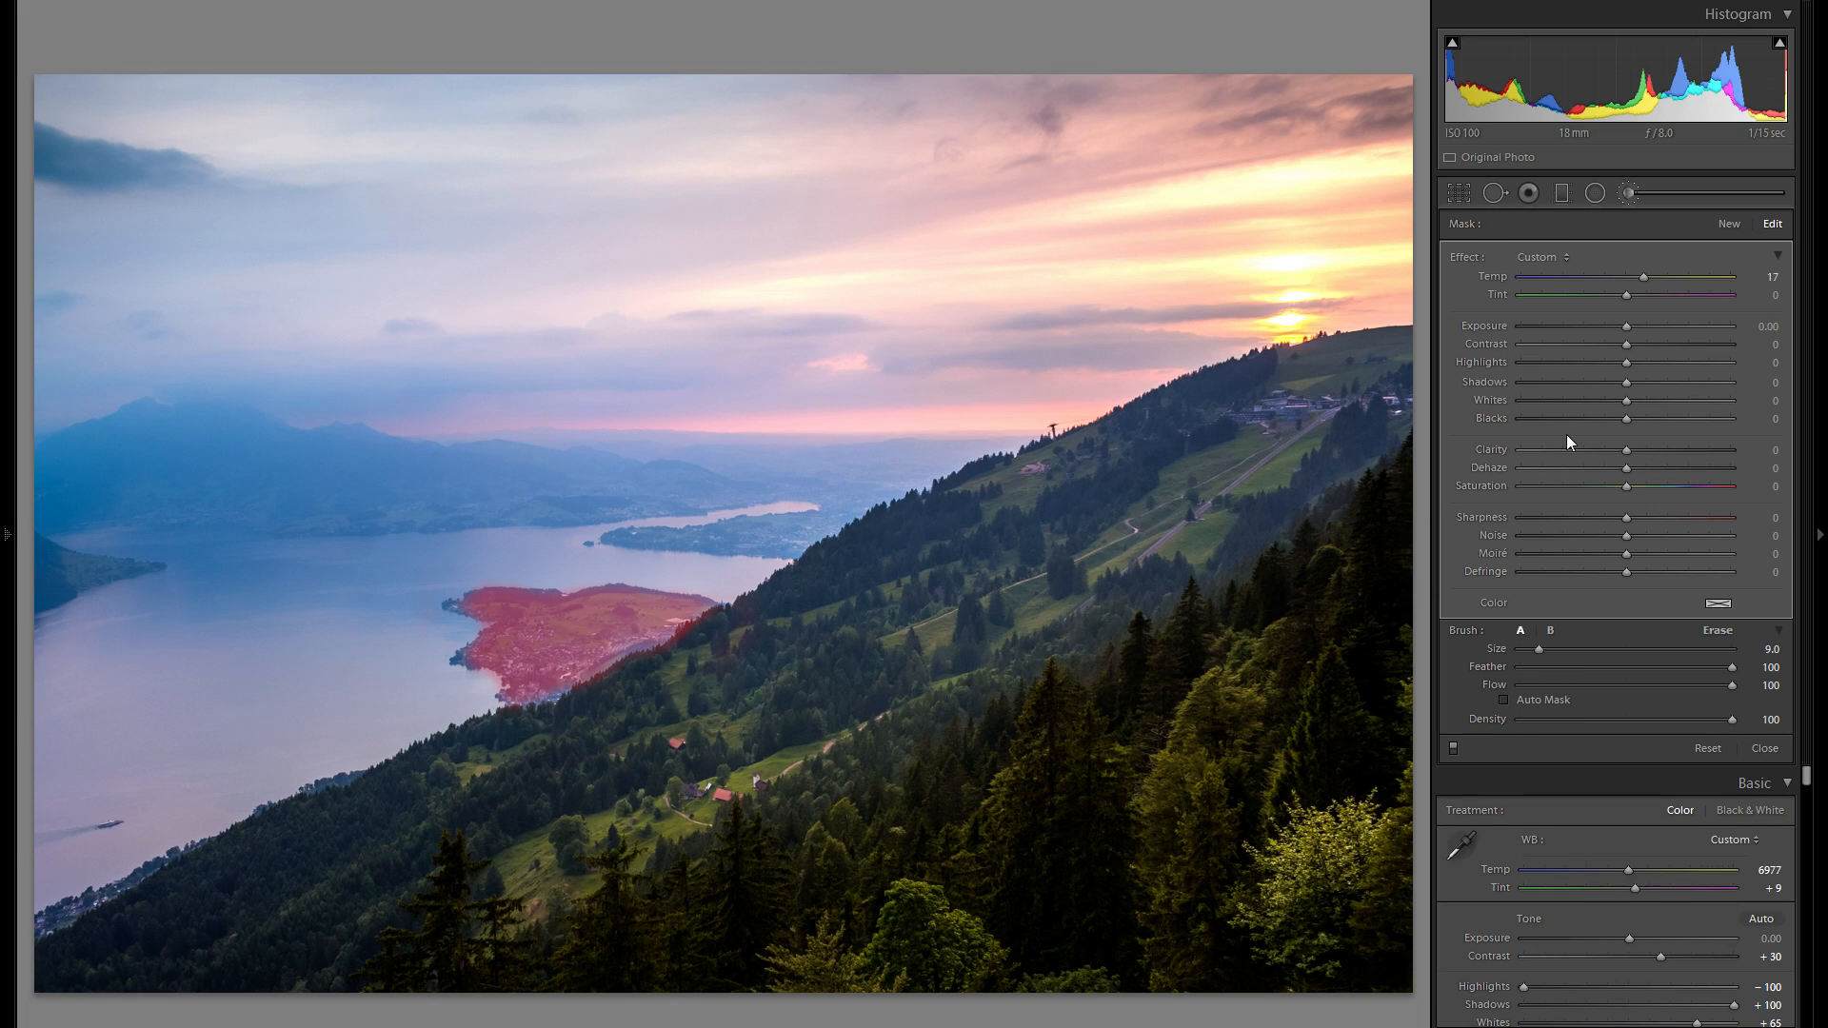
key("o")
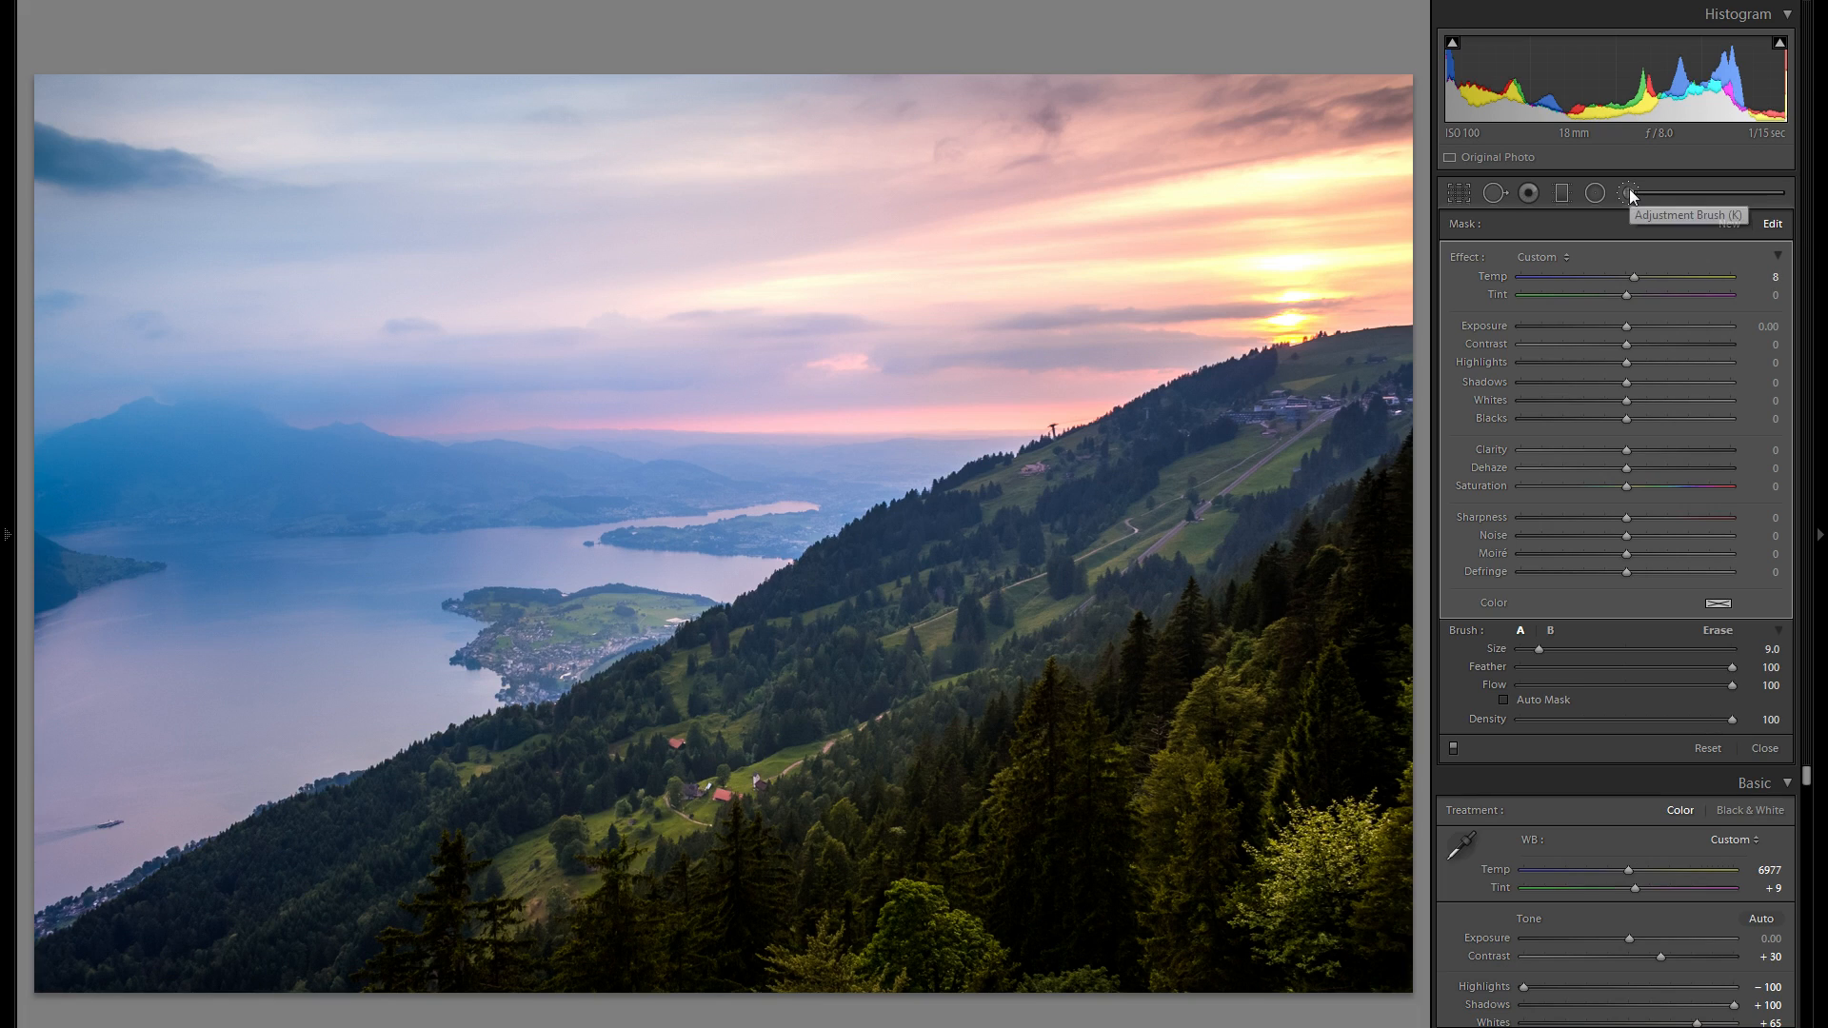
left_click(1455, 748)
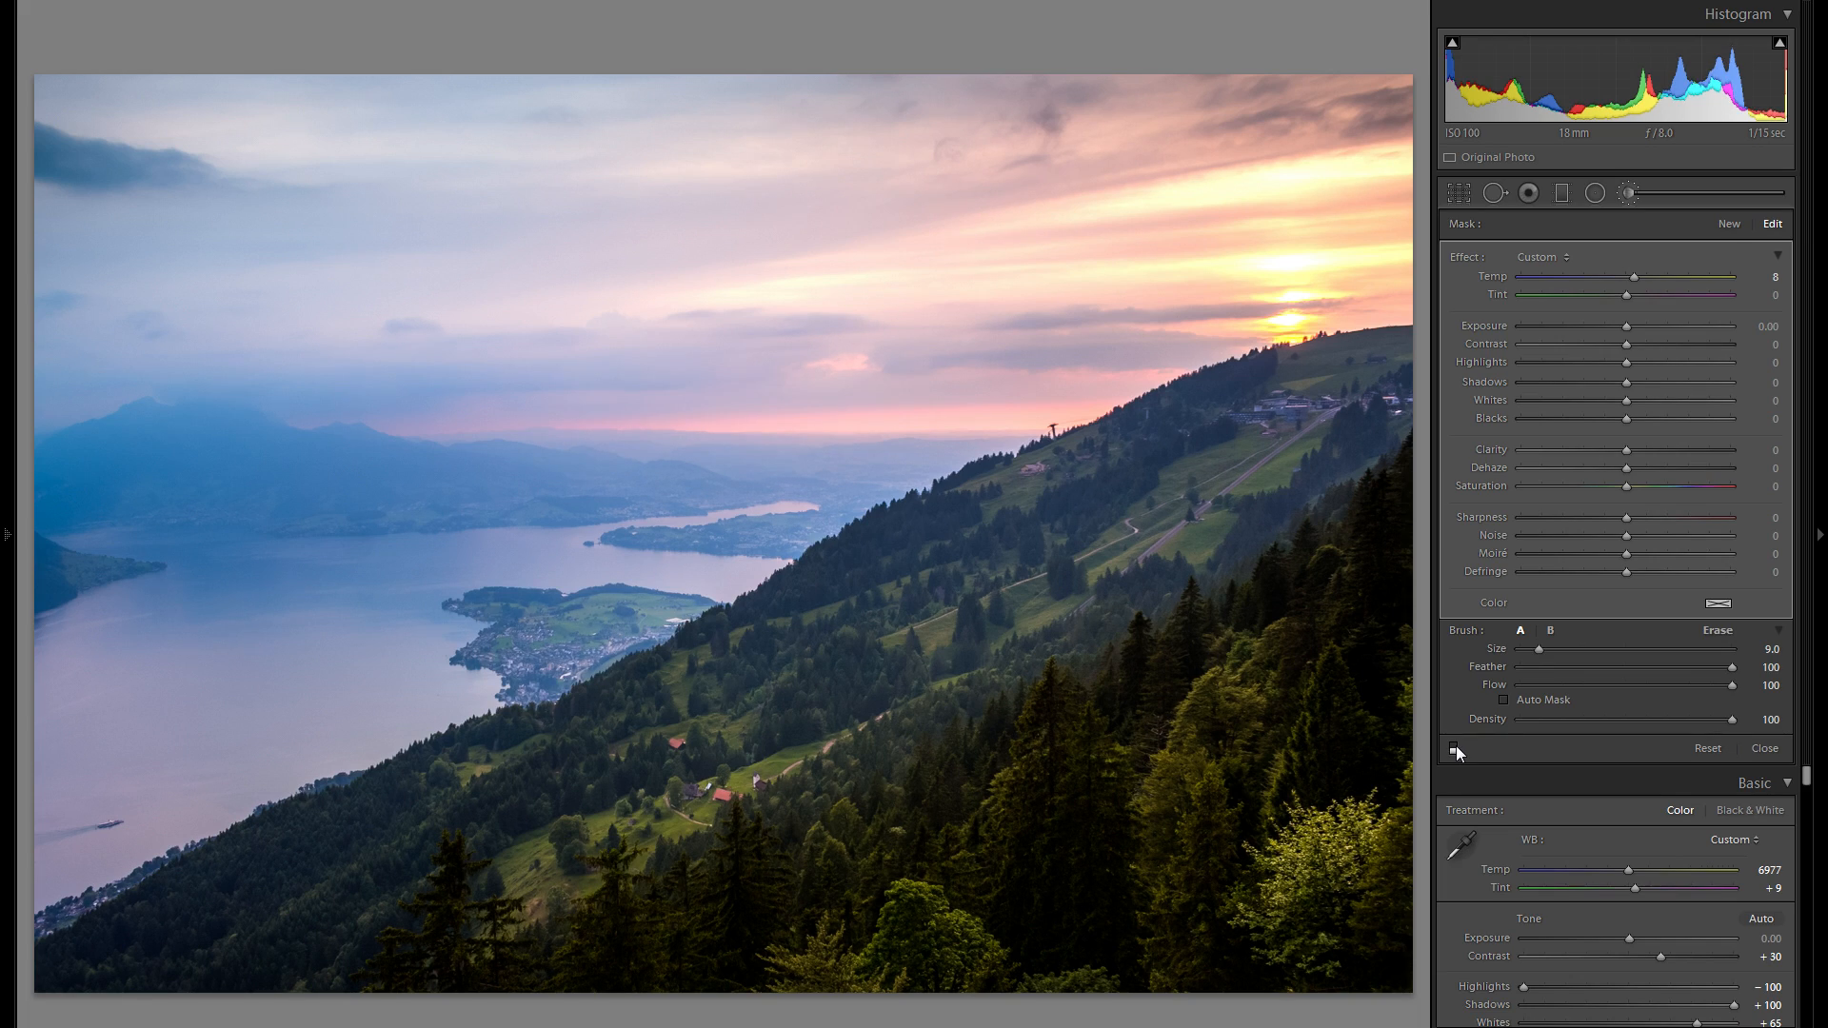
left_click(1627, 198)
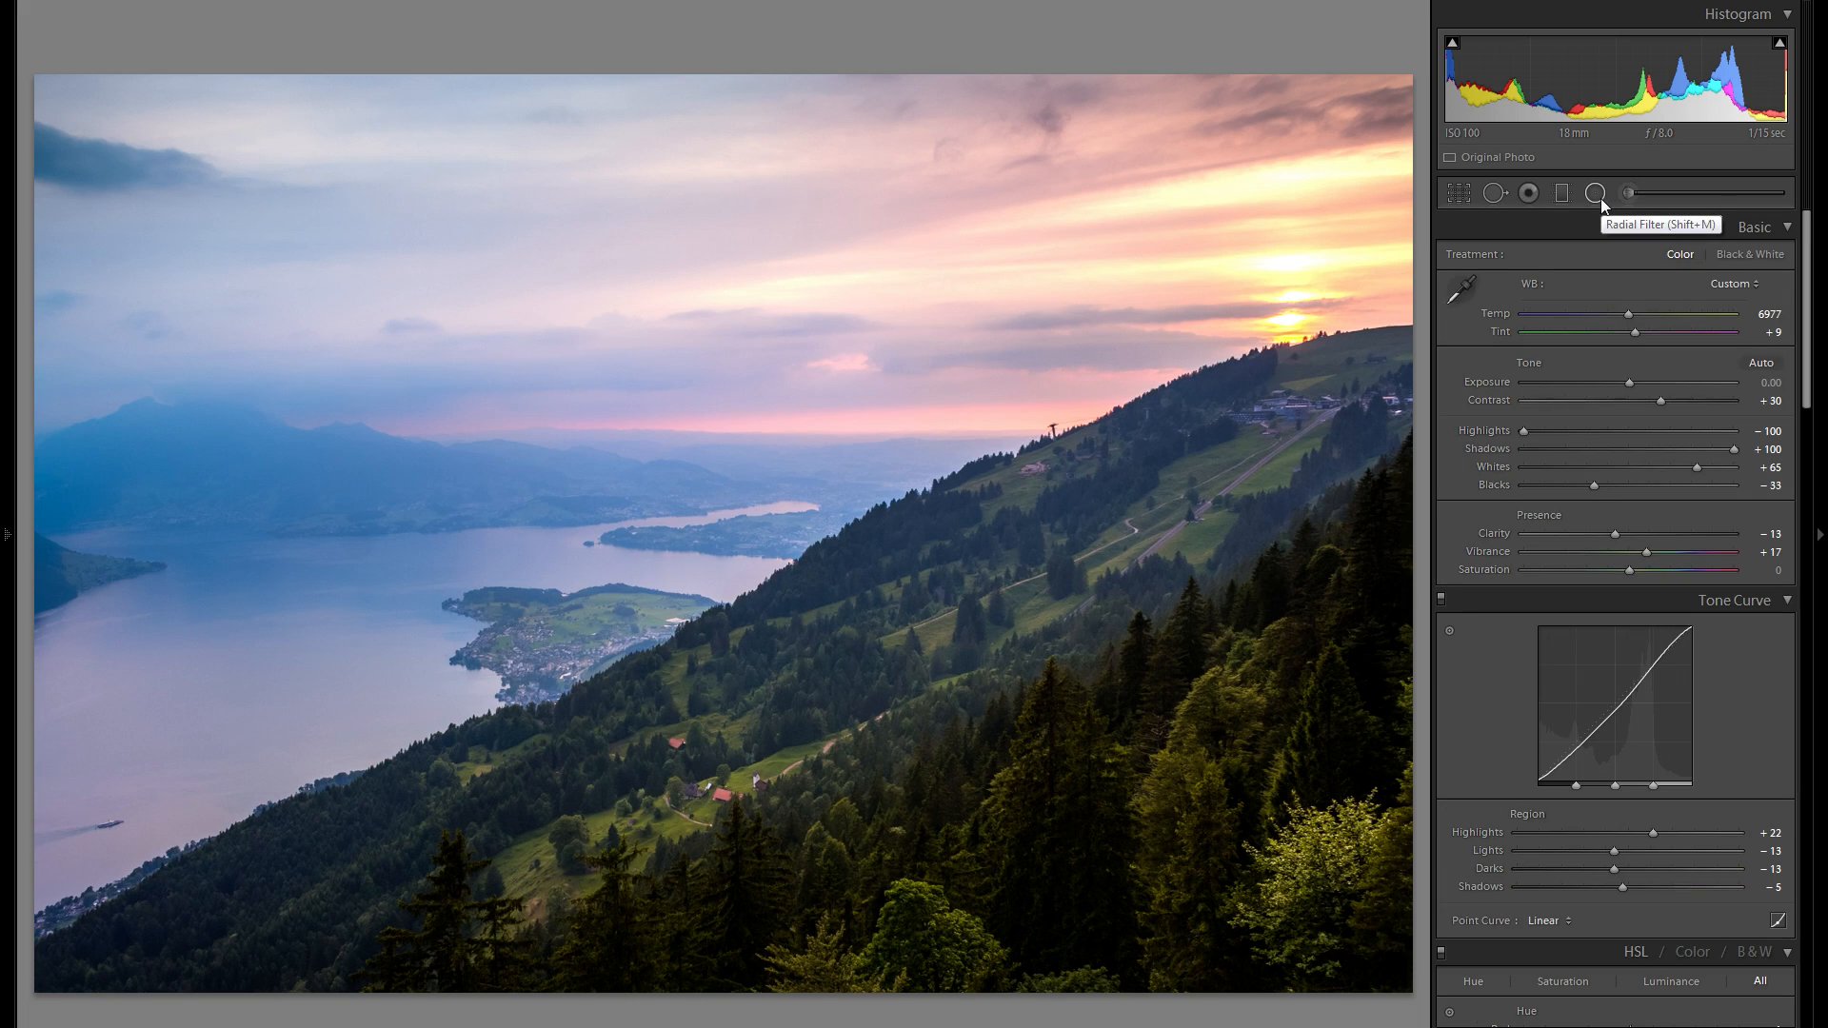
- Add a radial filter in the photo's centre with Exposure 2.19 and Feather 100, and move it down over the hillside
left_click(1599, 197)
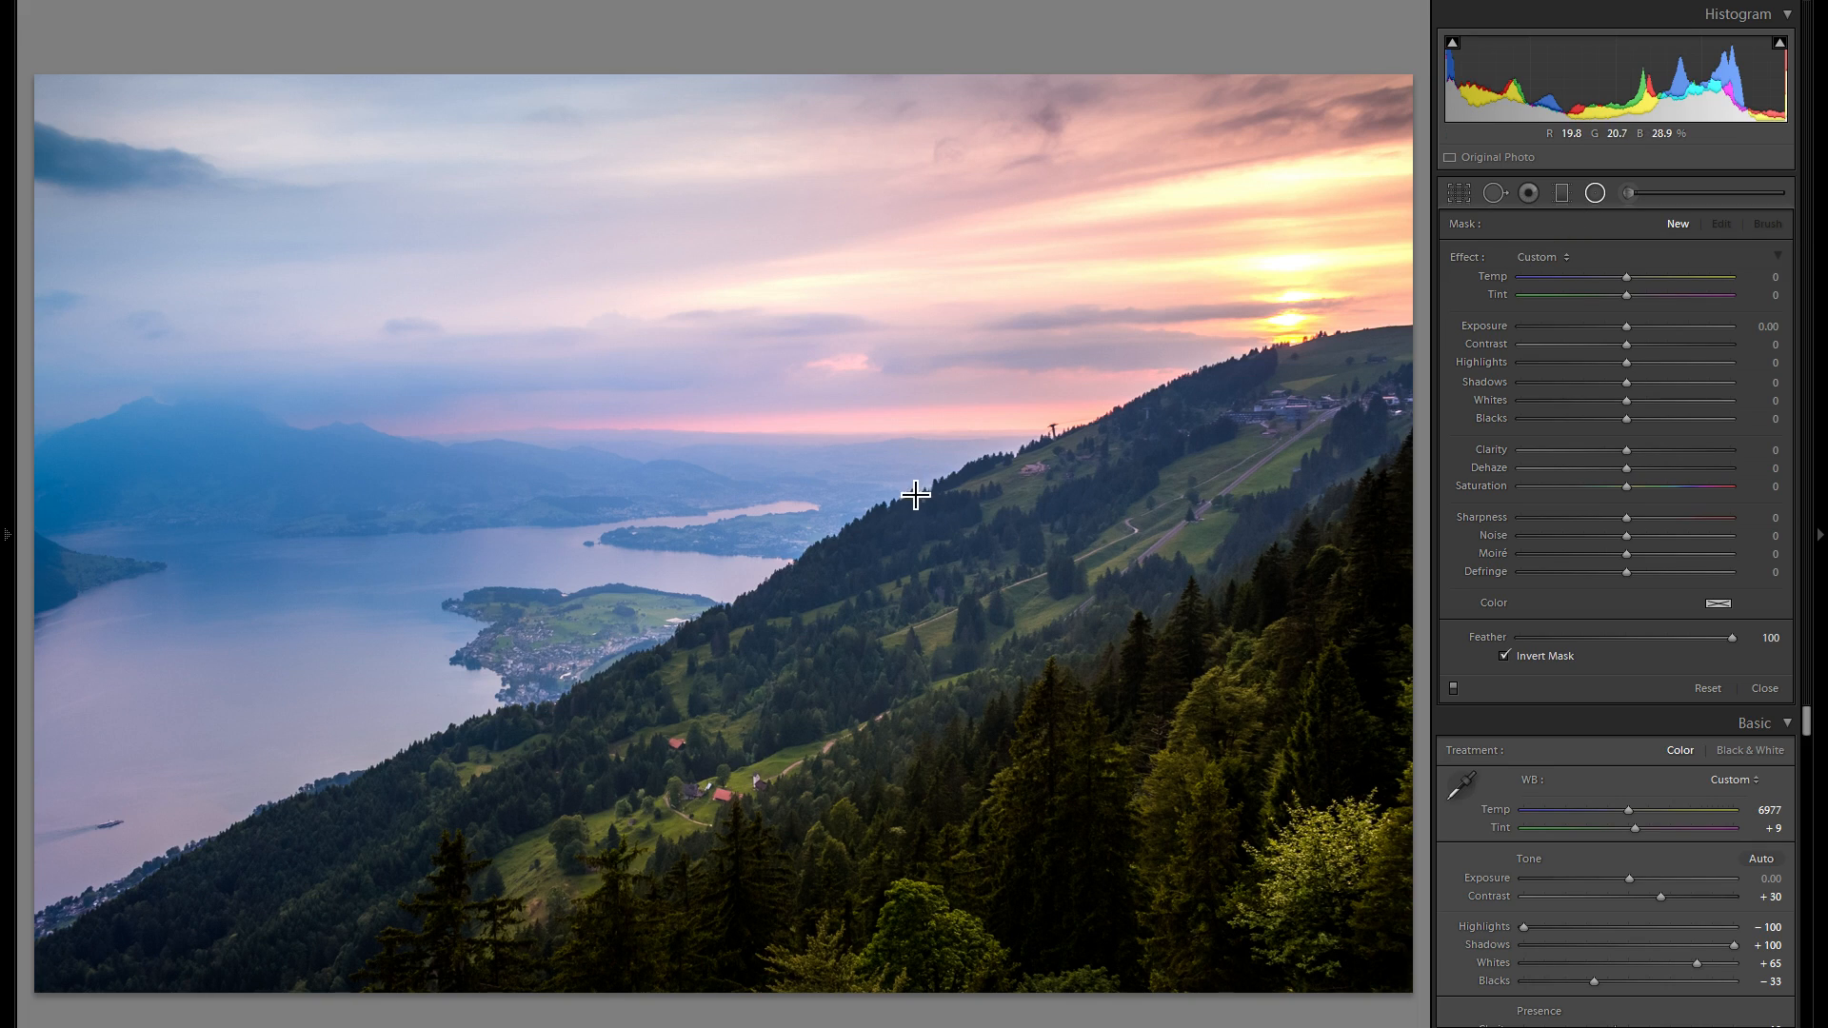
left_click_drag(946, 490, 1187, 694)
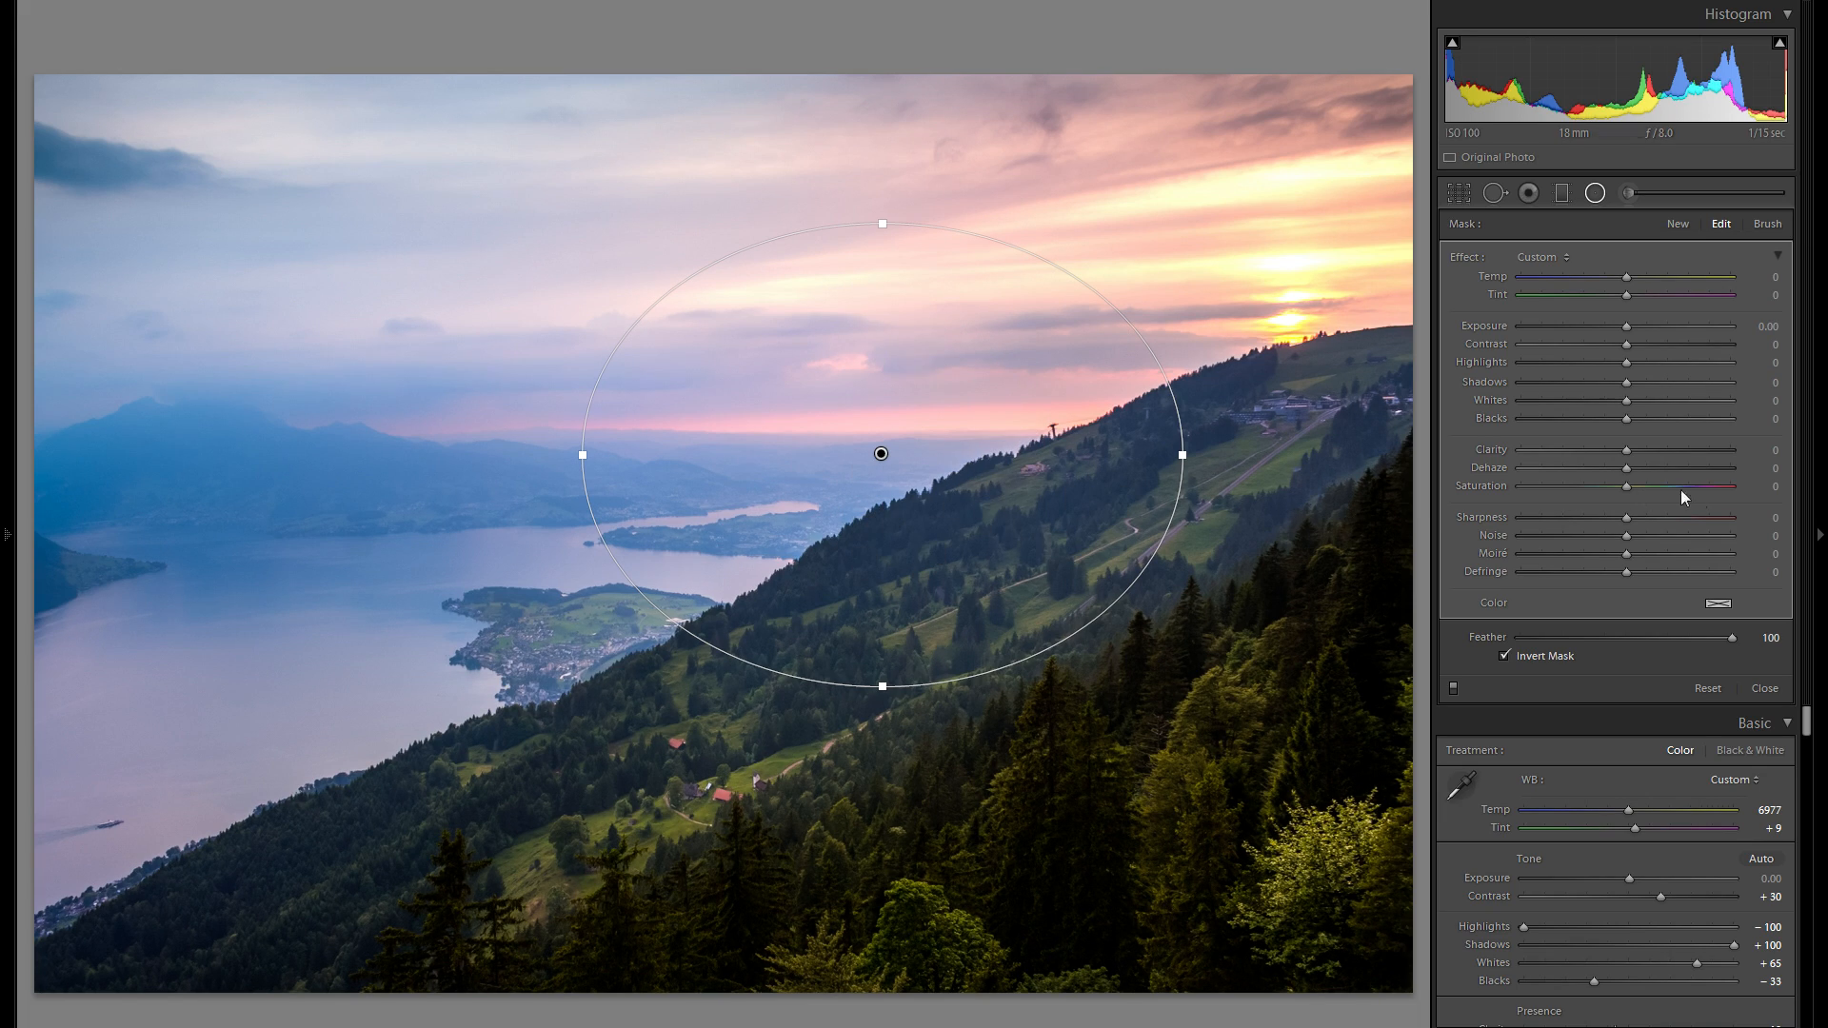
left_click(1682, 326)
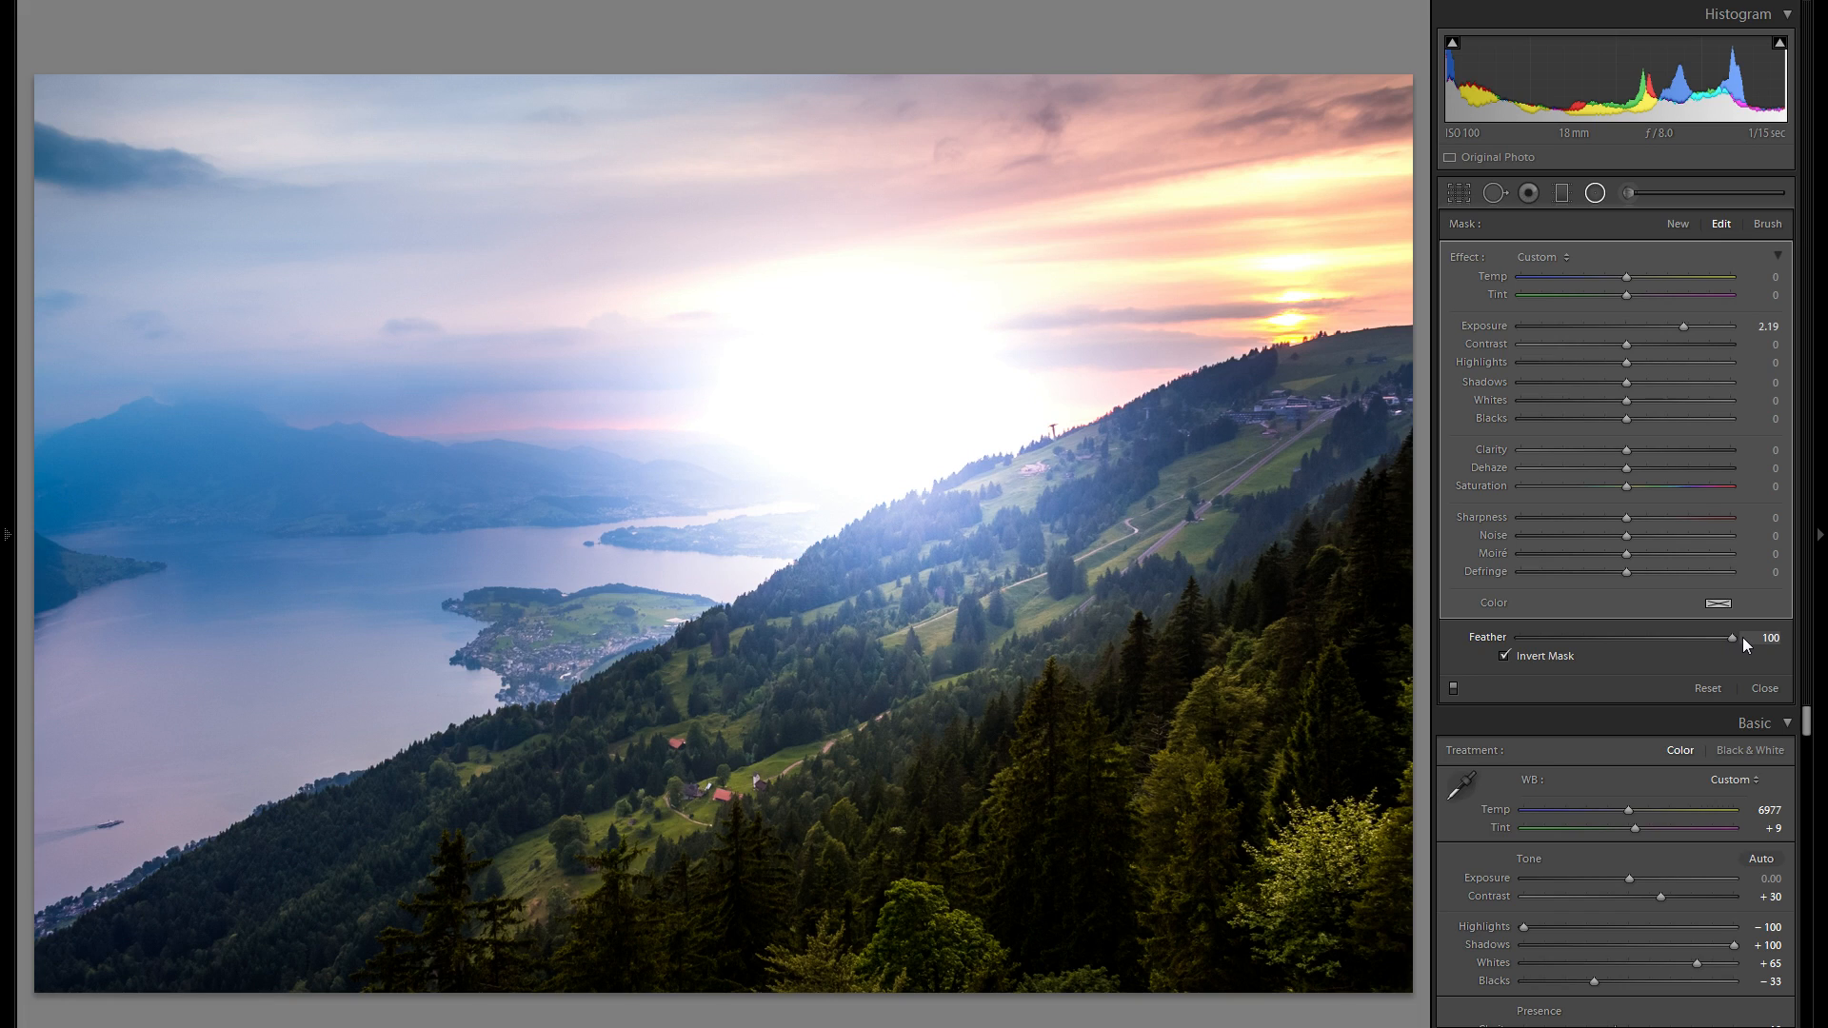
left_click_drag(1697, 637, 1496, 643)
mouse_move(898, 387)
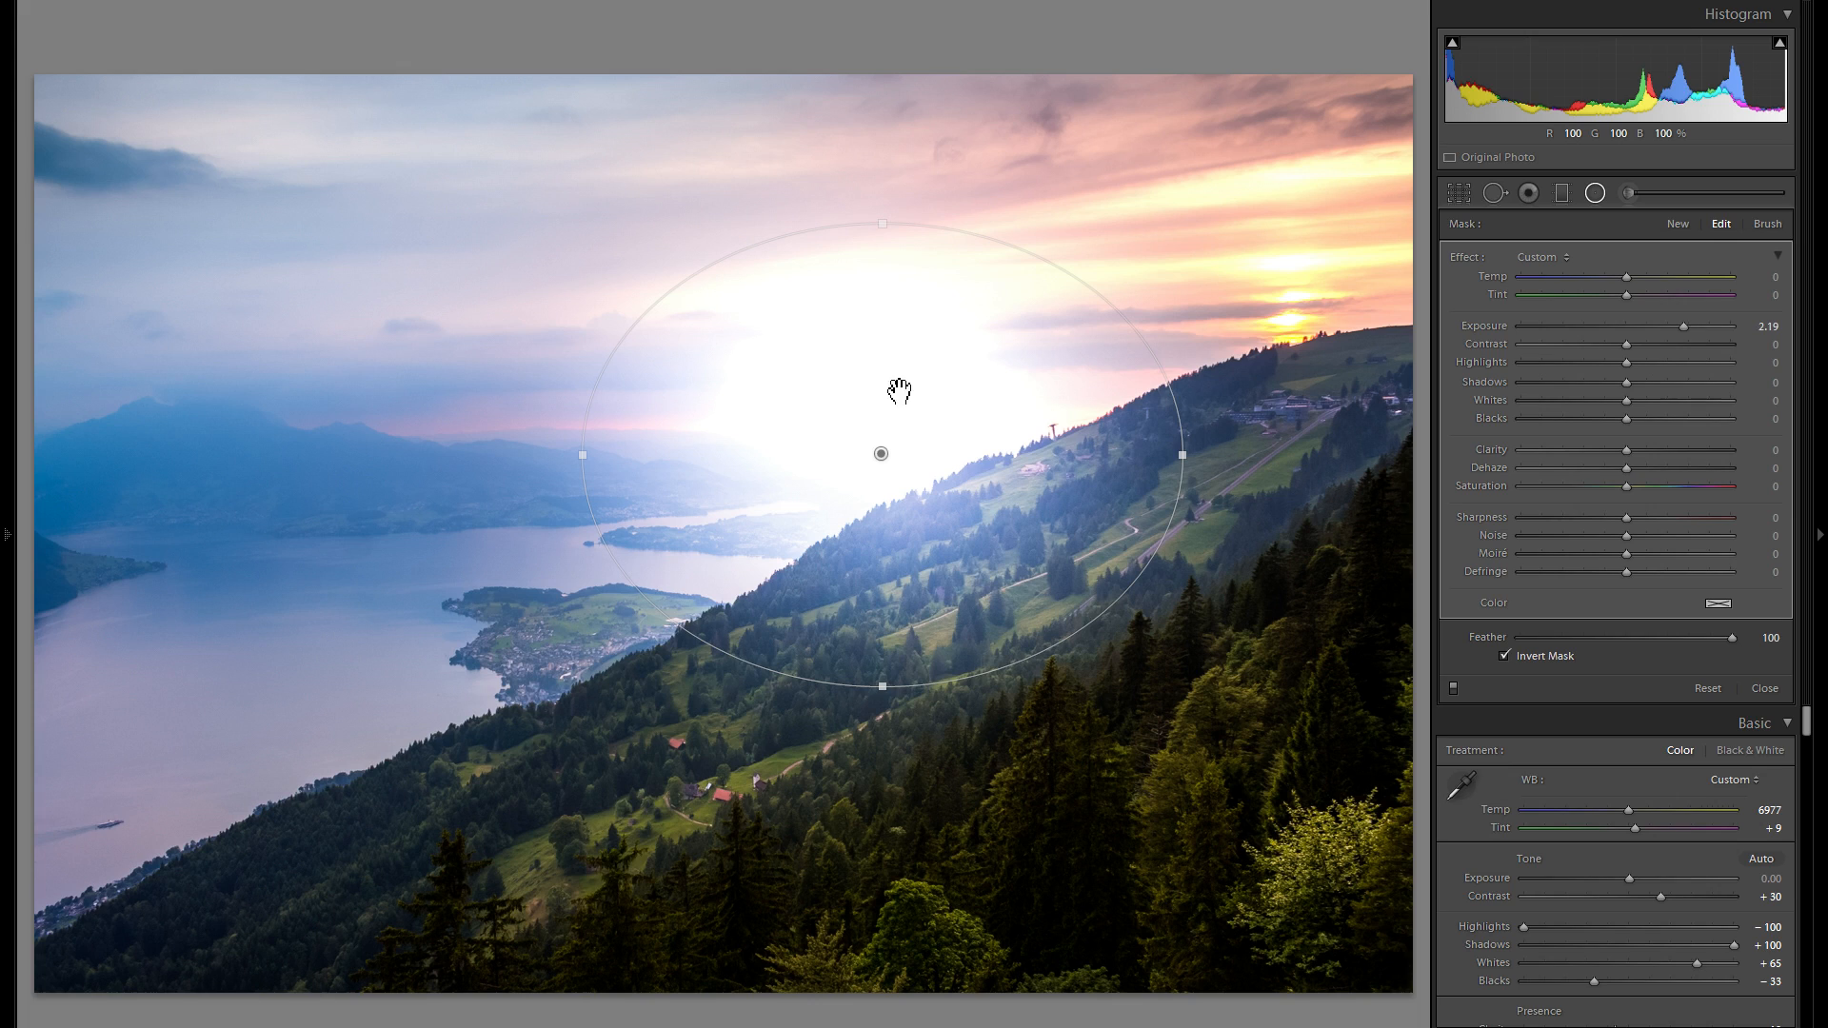
left_click_drag(960, 402, 995, 512)
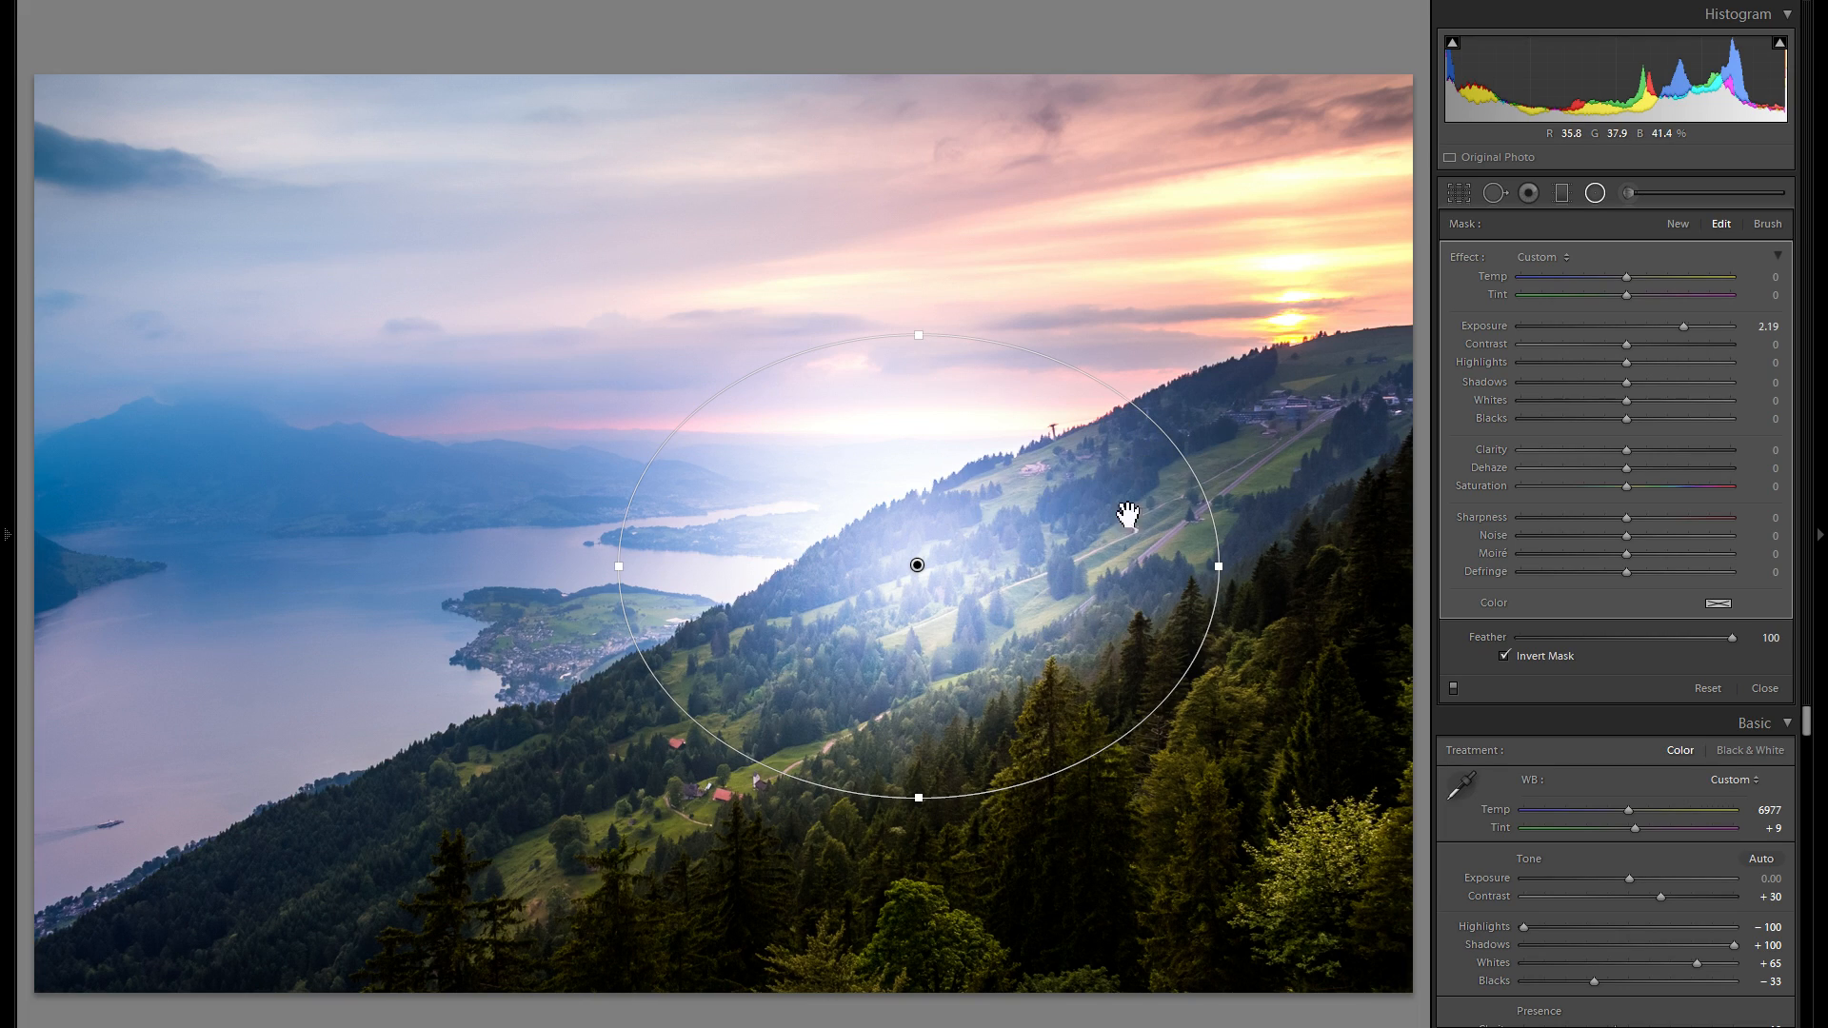
- Try the radial filter at Exposure 1.07 with its mask inversion switched off and on, and reset the Exposure
double_click(1472, 323)
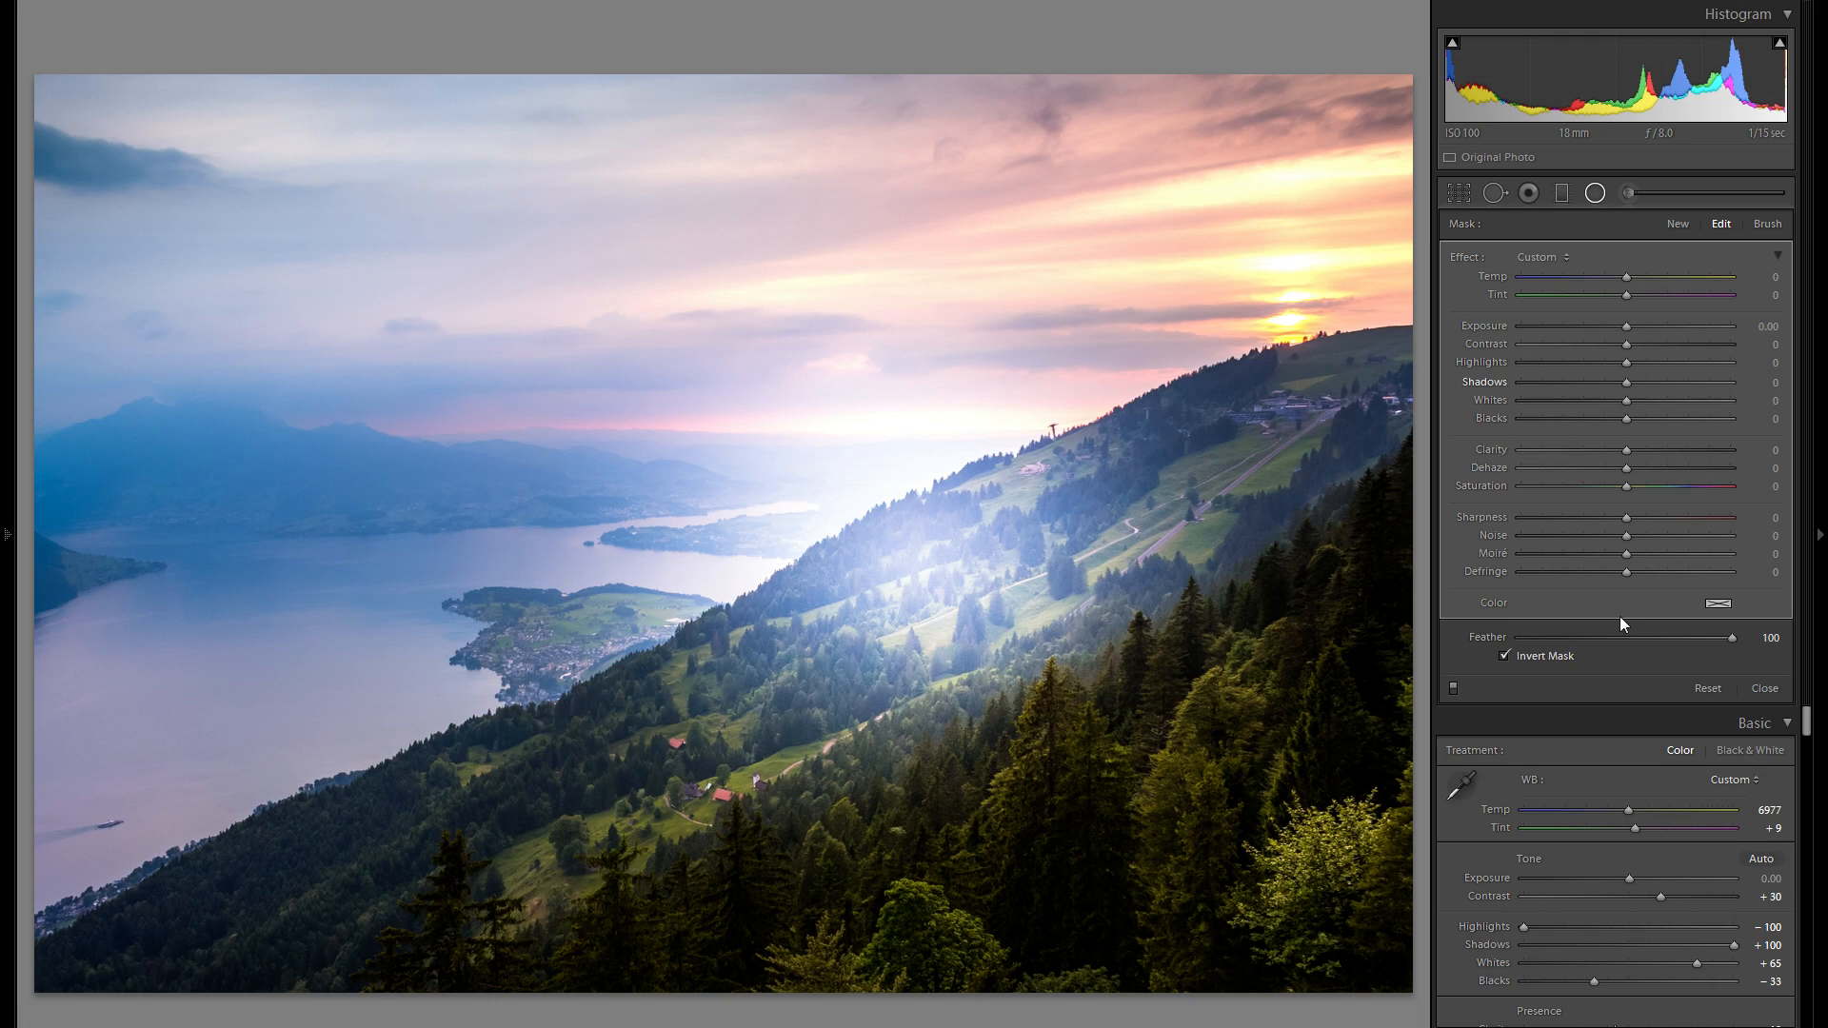
left_click(1653, 328)
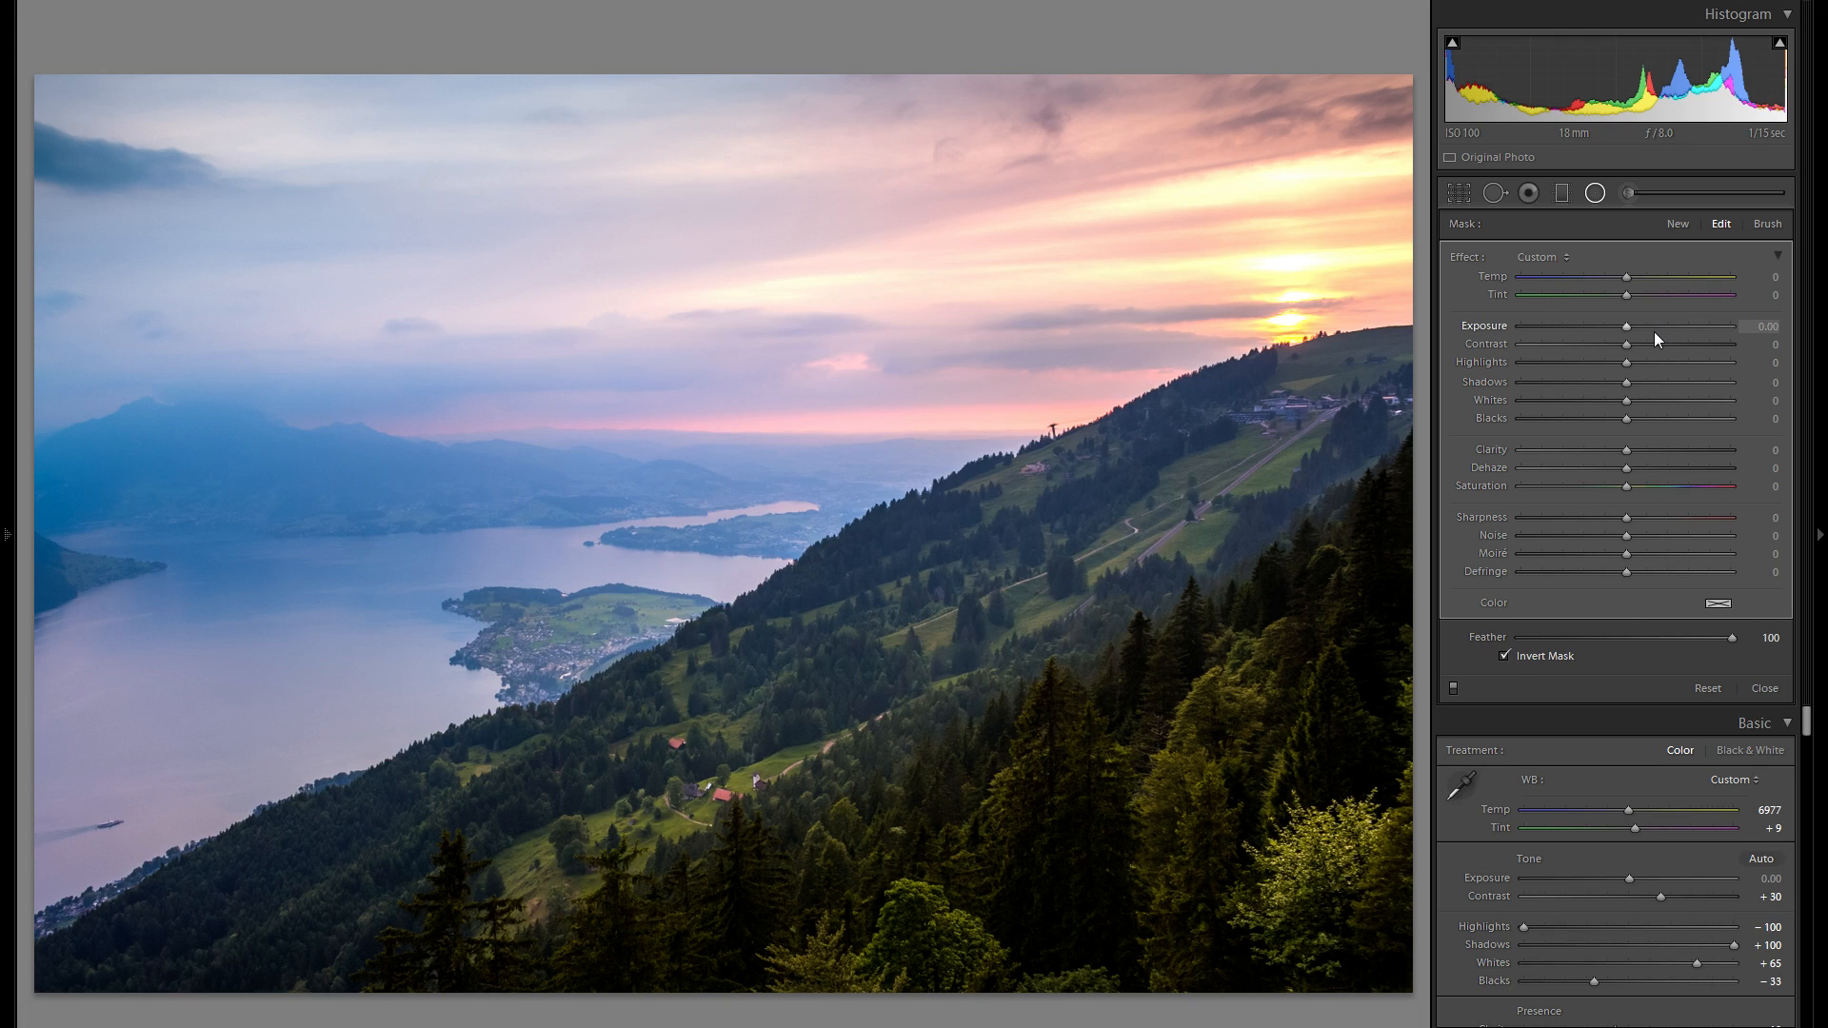
left_click(1504, 655)
left_click(1503, 654)
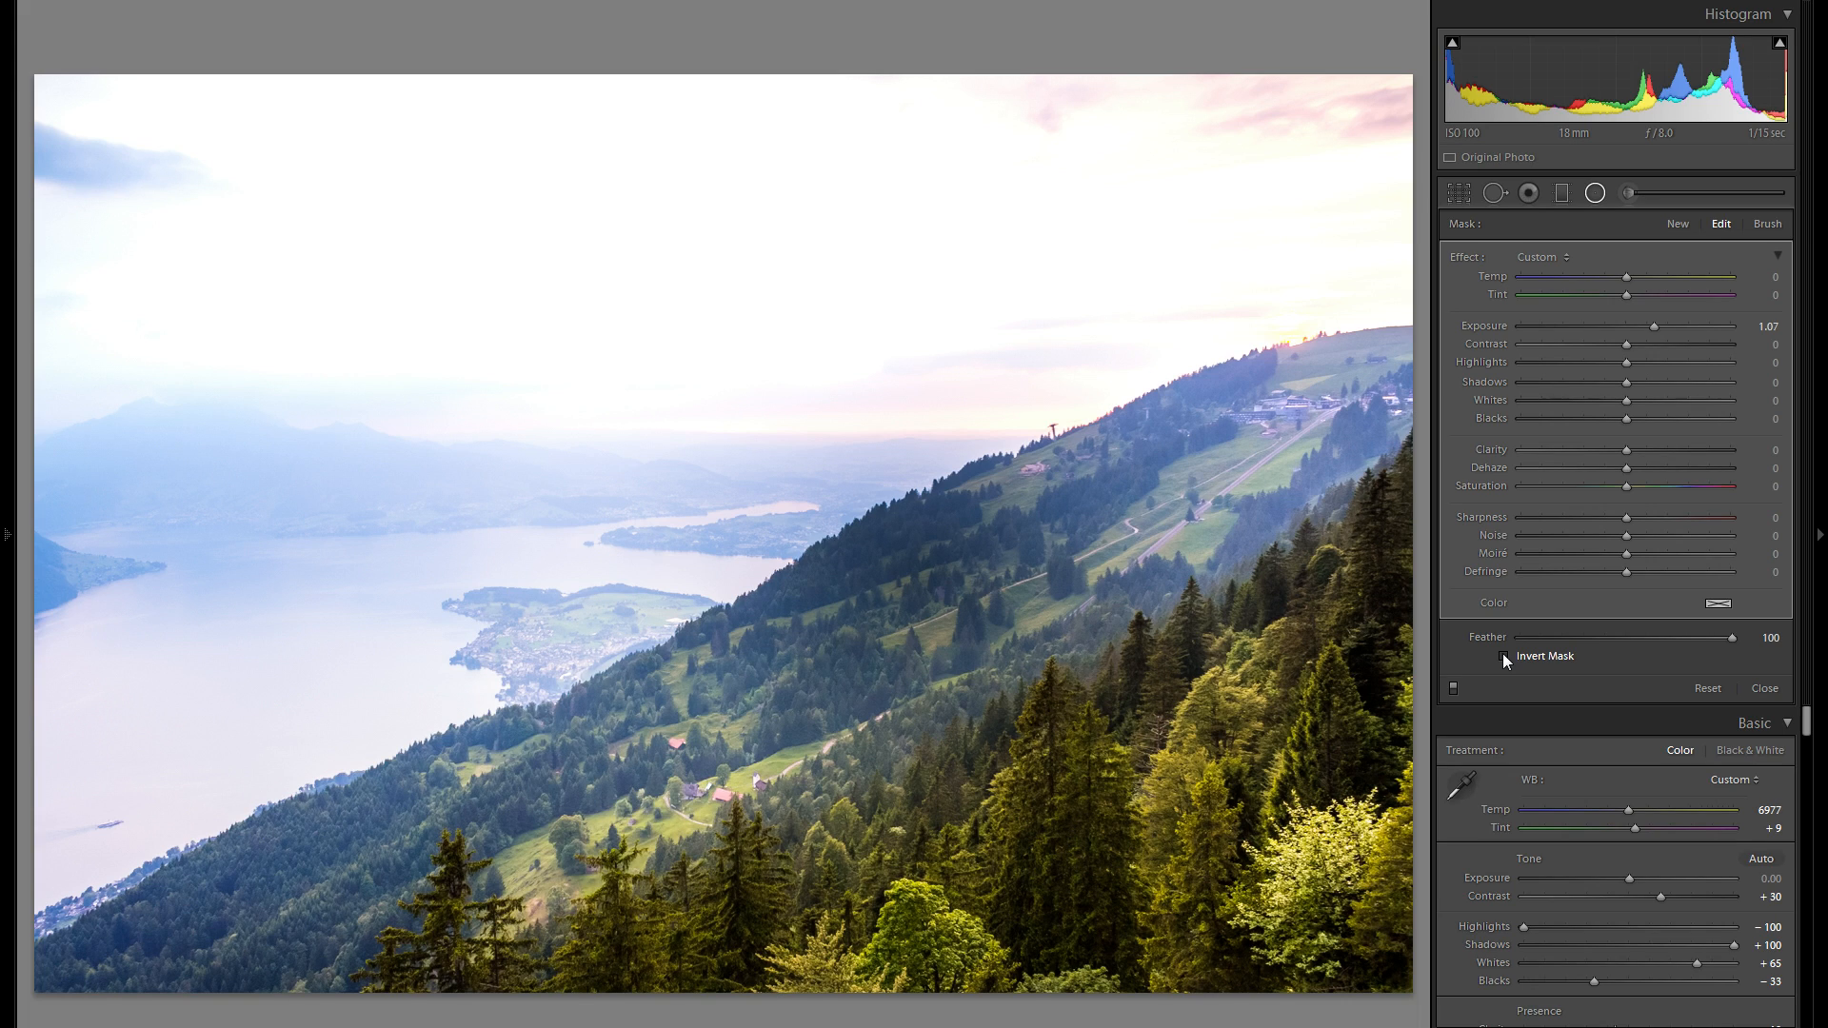
left_click(1503, 654)
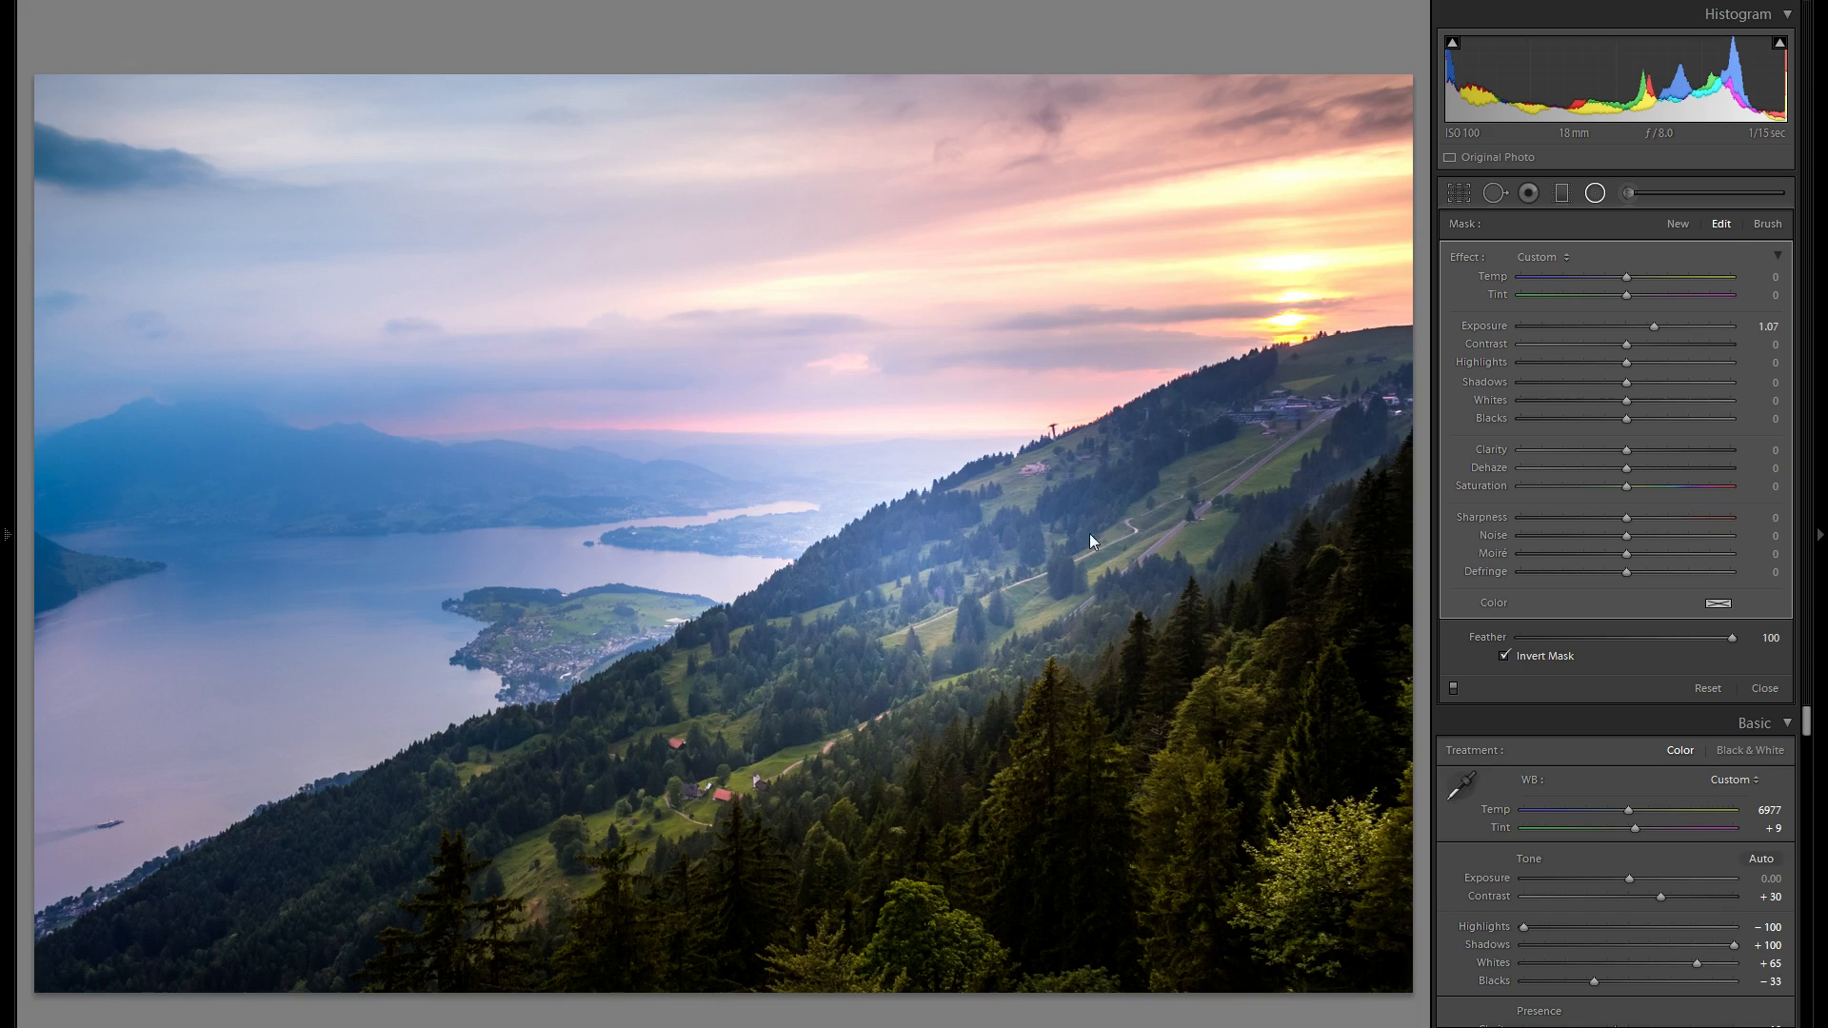
double_click(1494, 323)
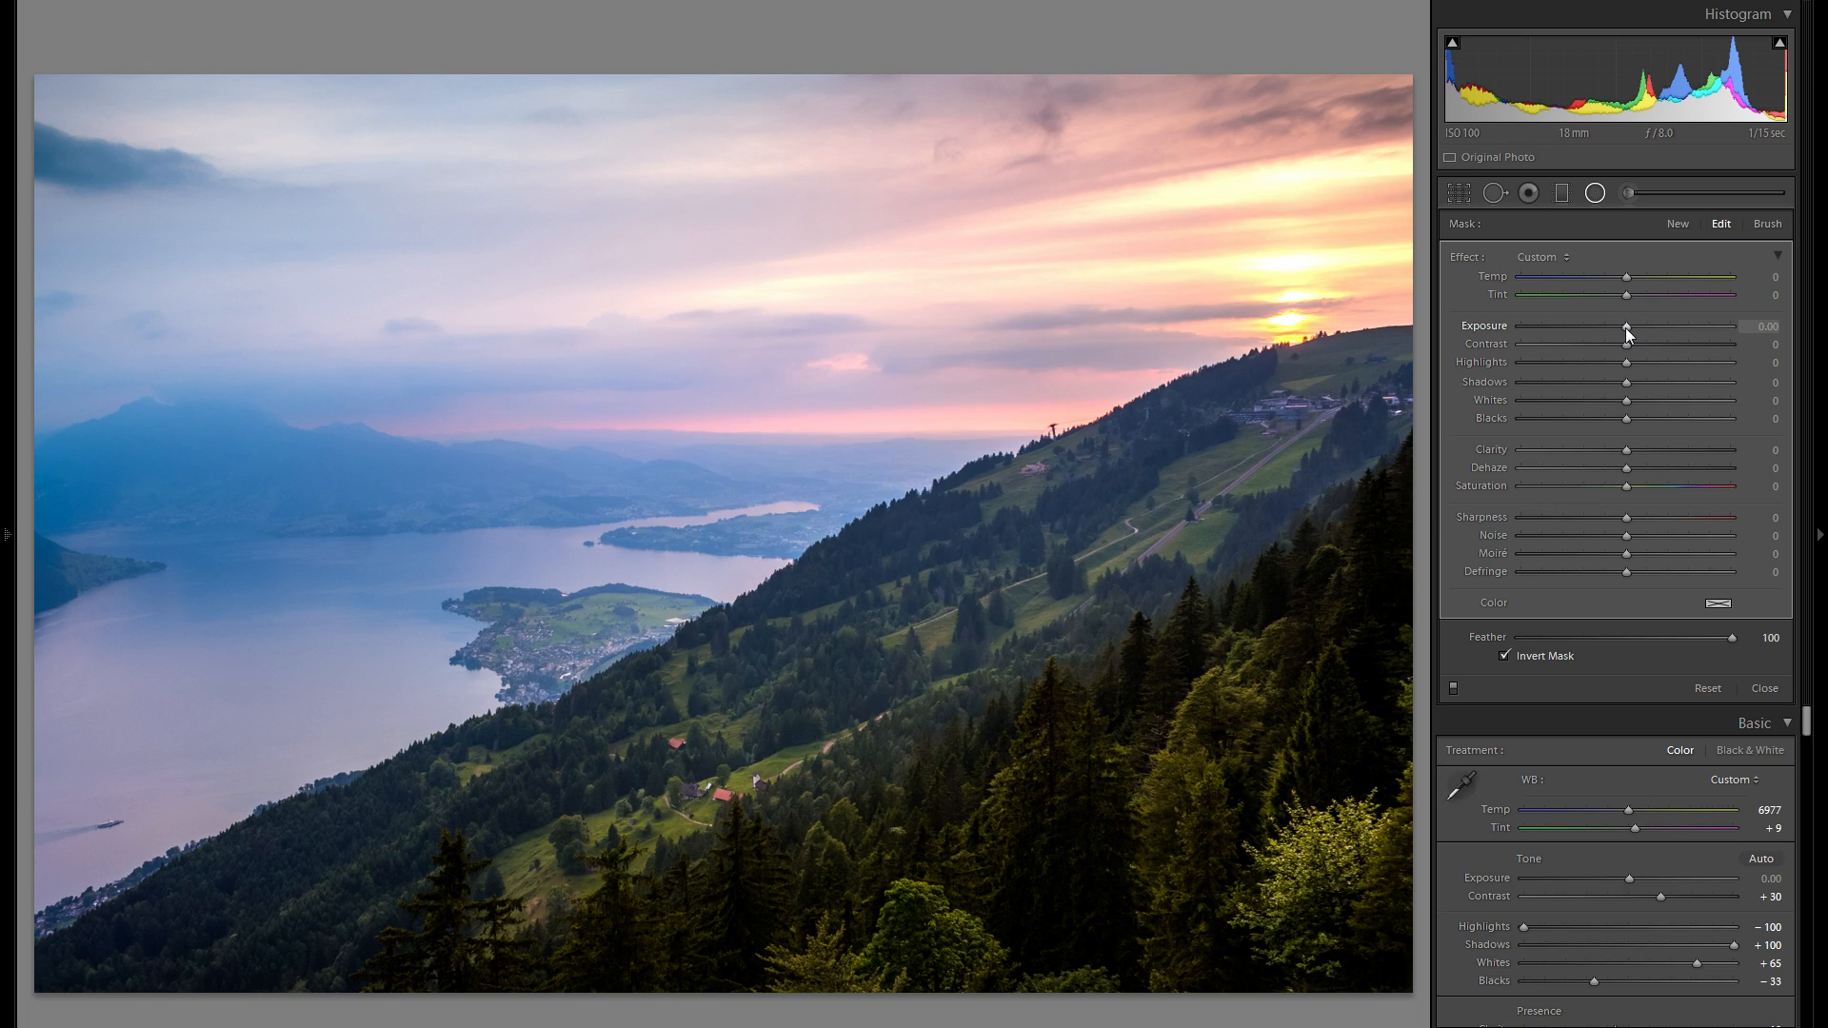
- Set the hillside radial filter's Exposure to 0.38 and its Whites to 64
left_click_drag(1625, 324, 1629, 325)
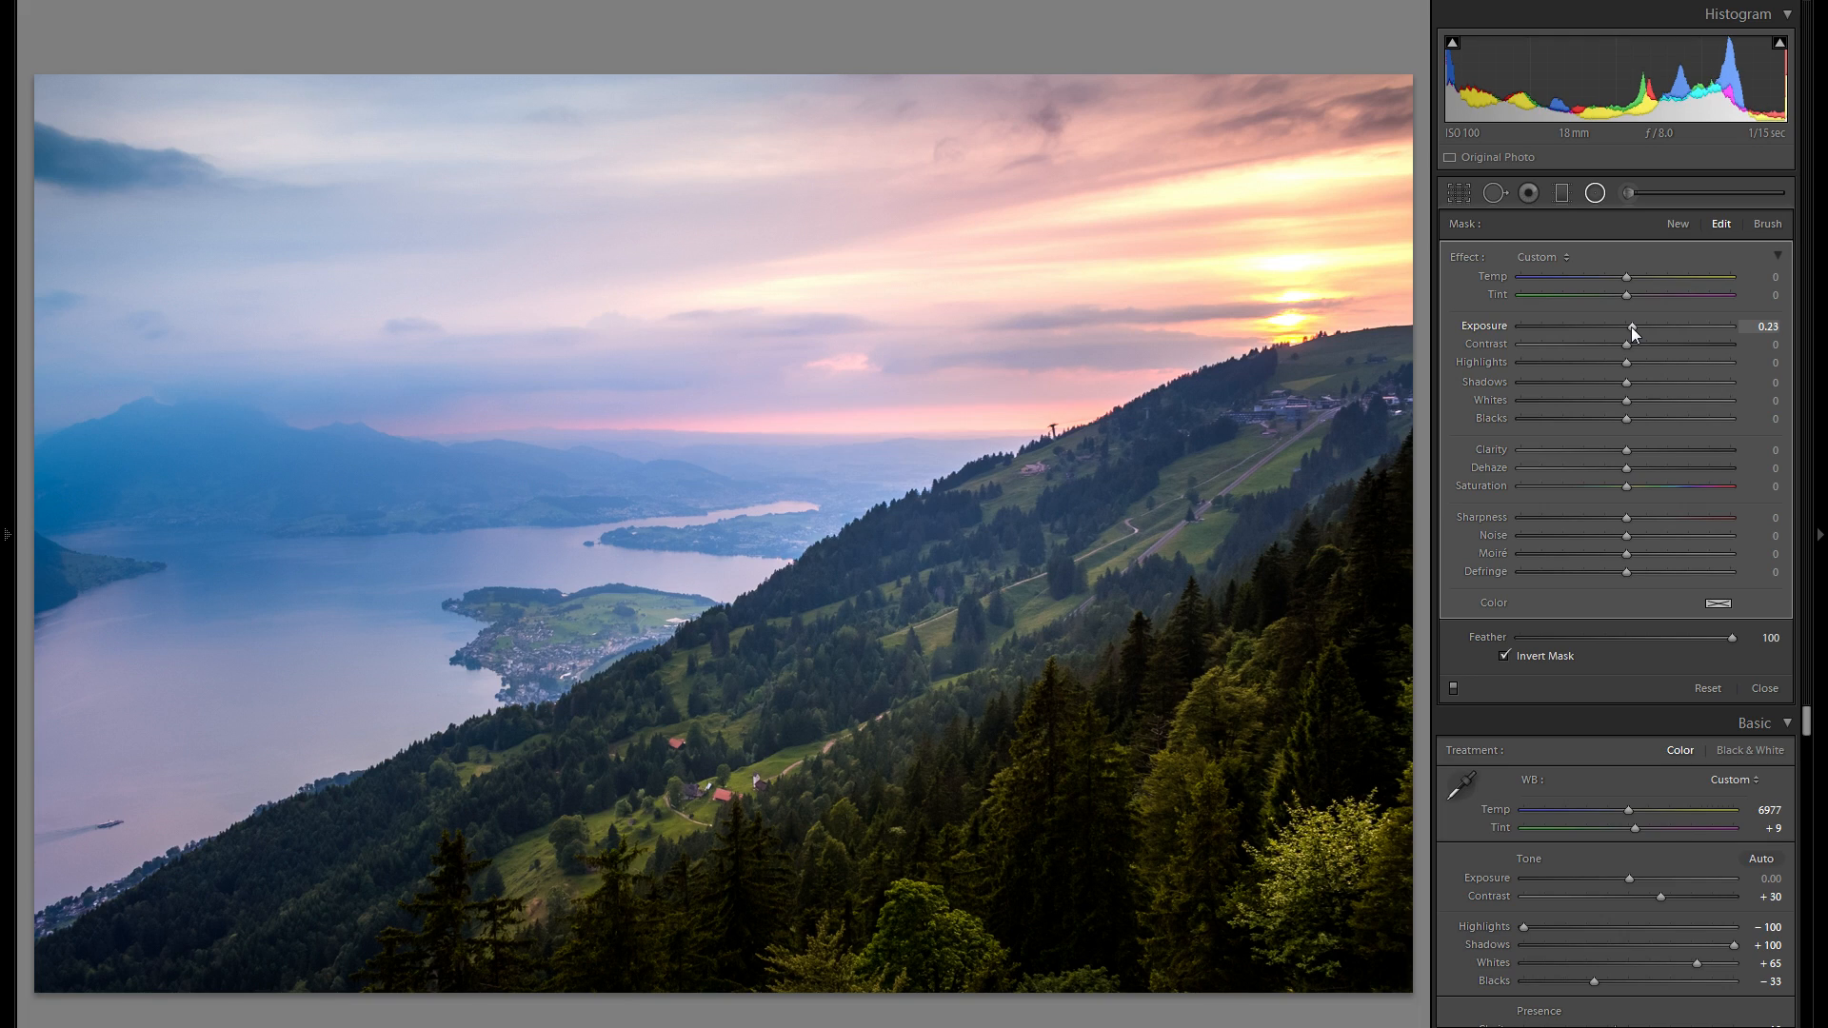
left_click_drag(1680, 410, 1693, 408)
left_click_drag(1631, 325, 1633, 325)
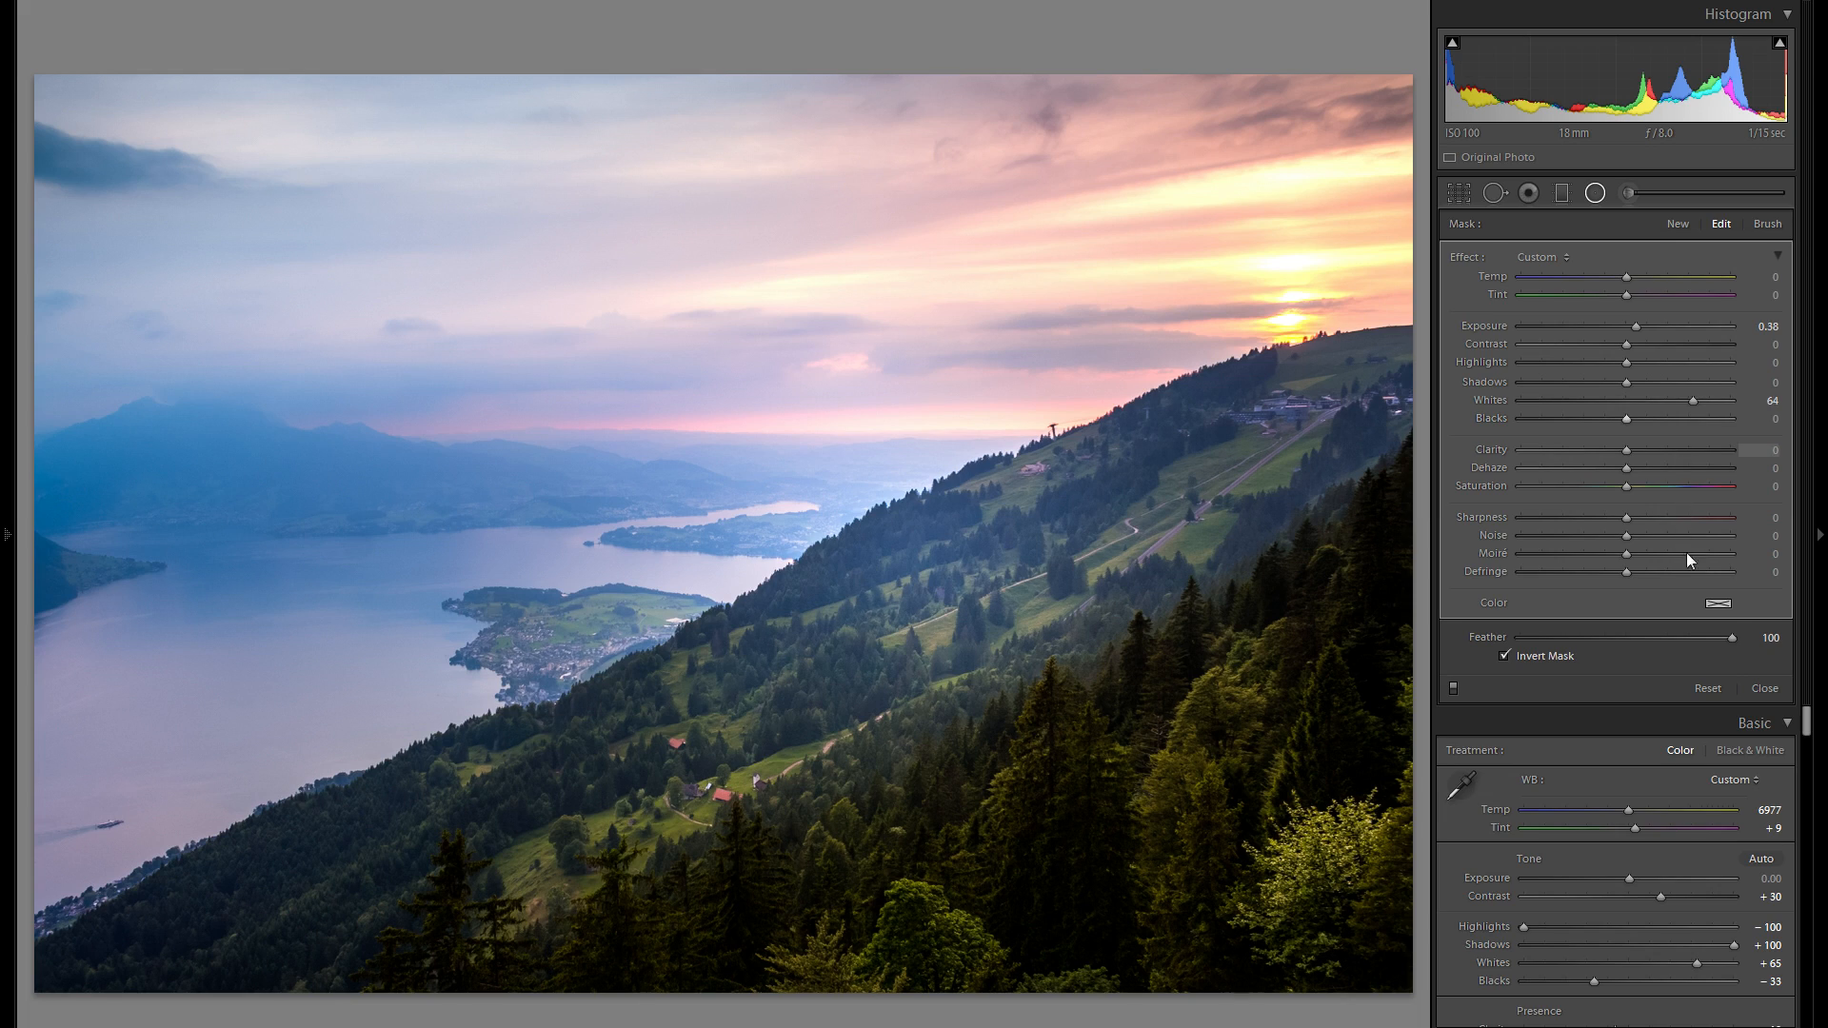
- Give the radial filter a warm yellow colour tint, try it over sky and lake, and fit it over the upper hillside meadows
left_click(1723, 603)
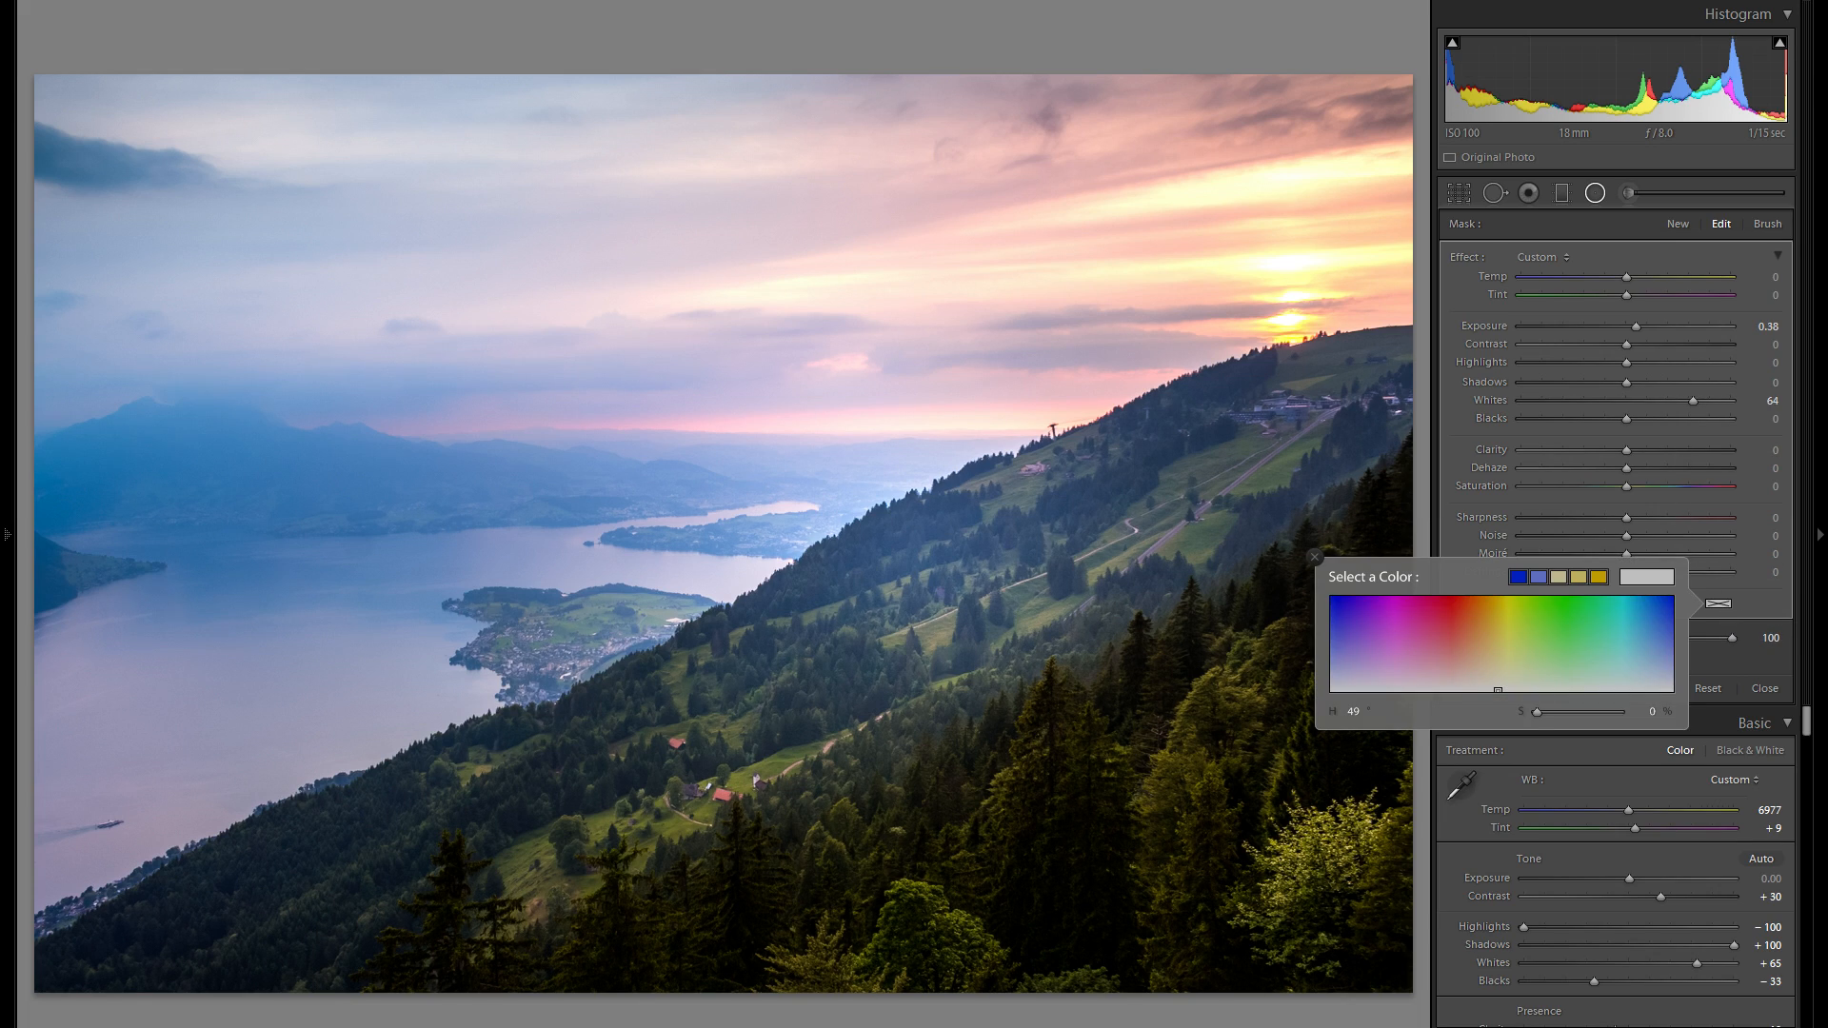
left_click(1495, 653)
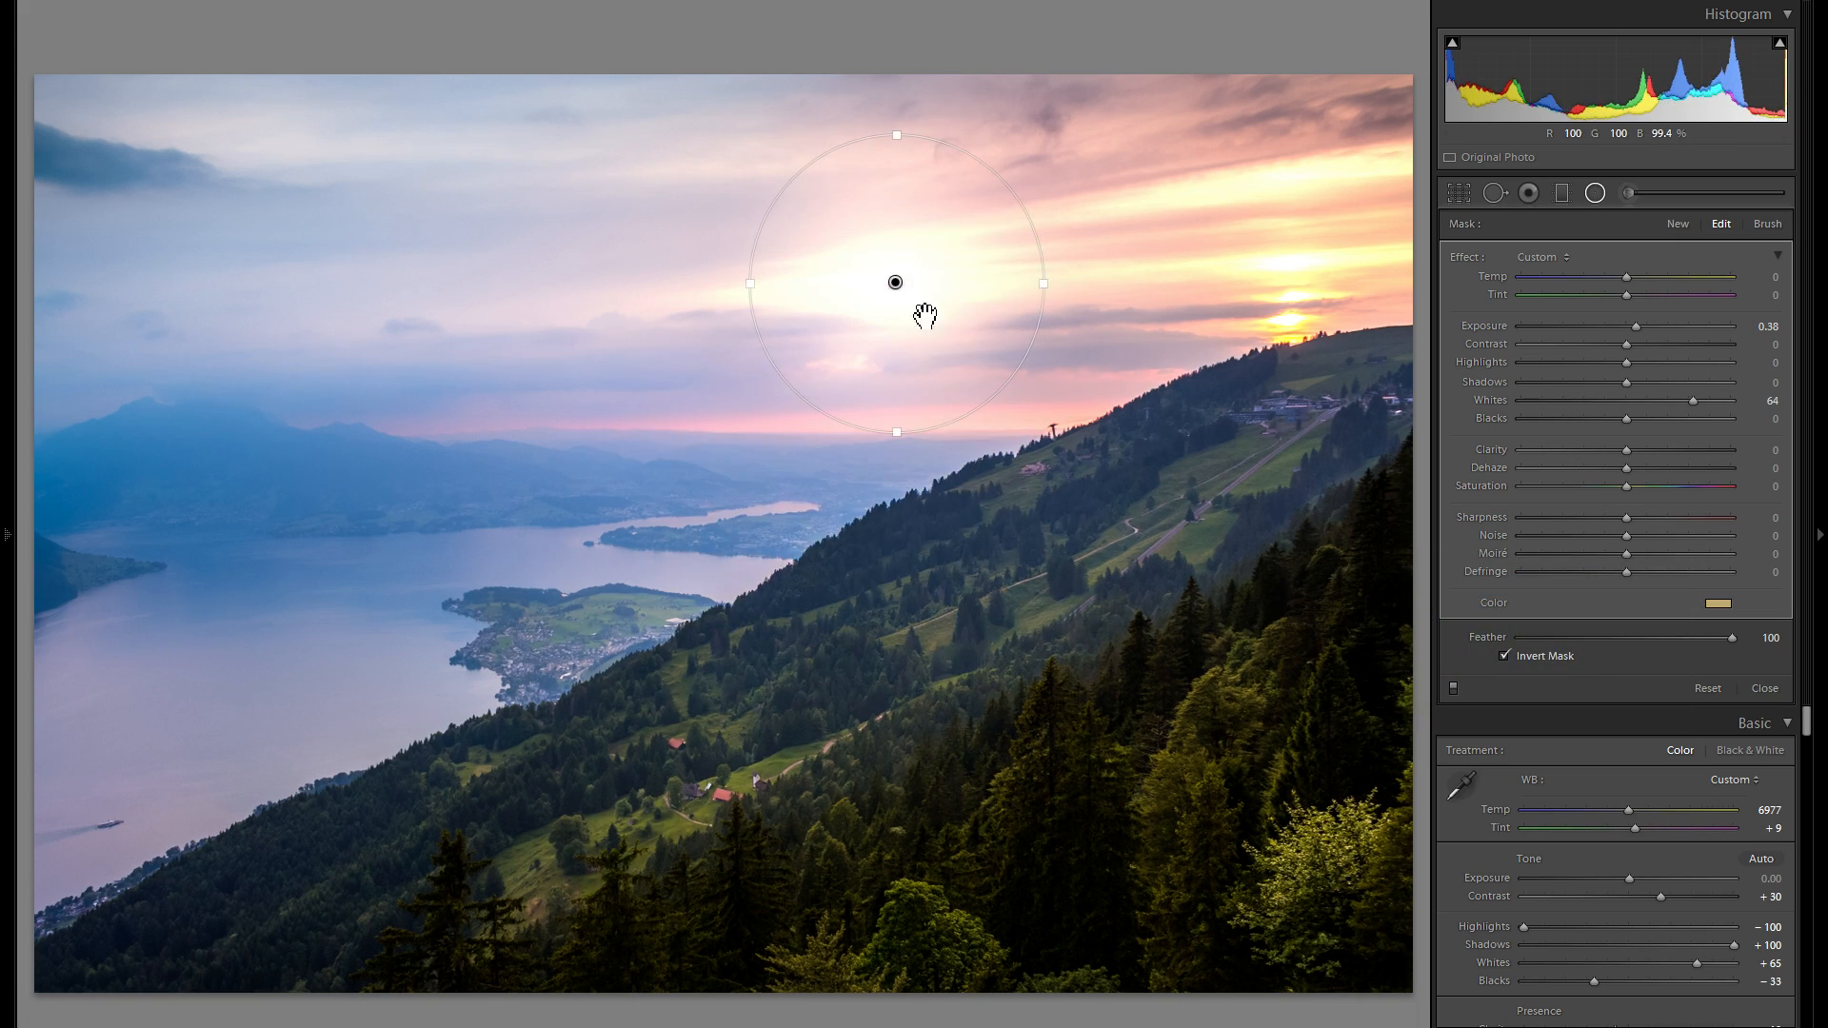
left_click_drag(970, 350, 652, 558)
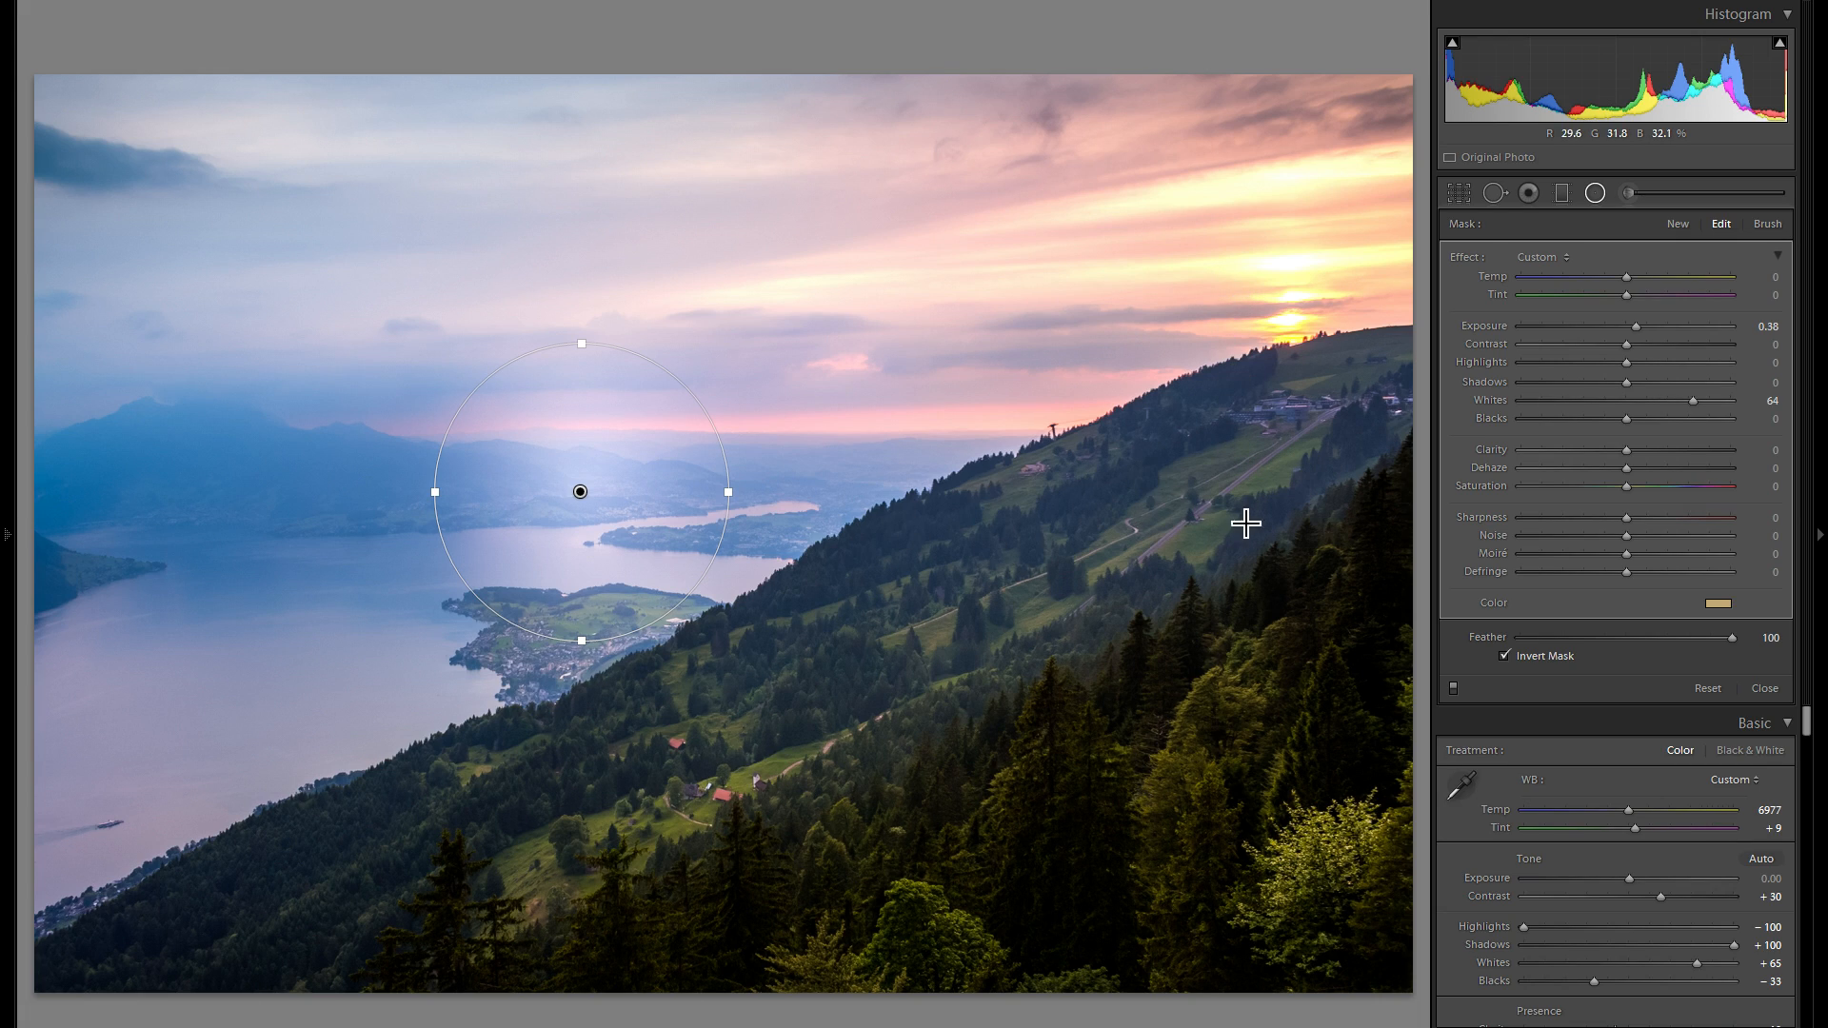
left_click_drag(596, 530, 1194, 525)
left_click_drag(1301, 467, 1301, 465)
left_click_drag(1183, 351, 1186, 350)
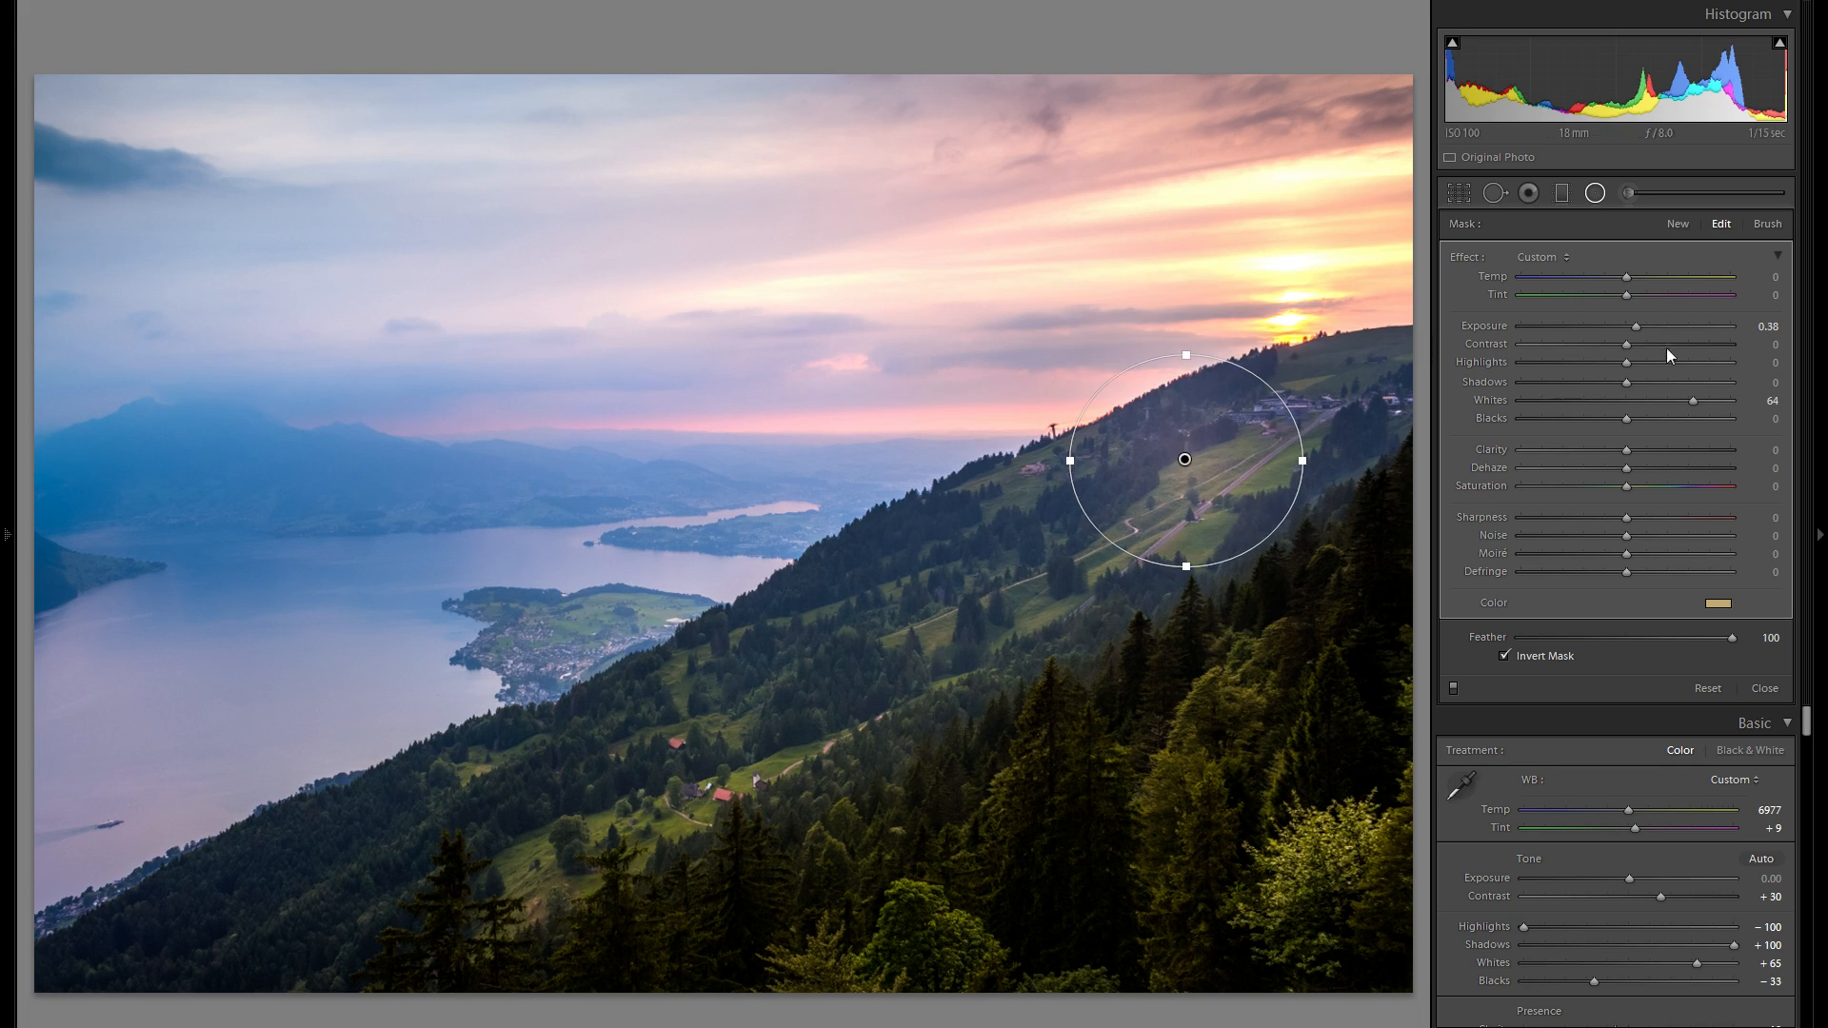
- Set the hillside filter's tint to hue 41 and saturation 61, Exposure 0.27 and Contrast 22, and fit its ellipse around the mountain road
left_click(1715, 602)
left_click_drag(1490, 654, 1489, 633)
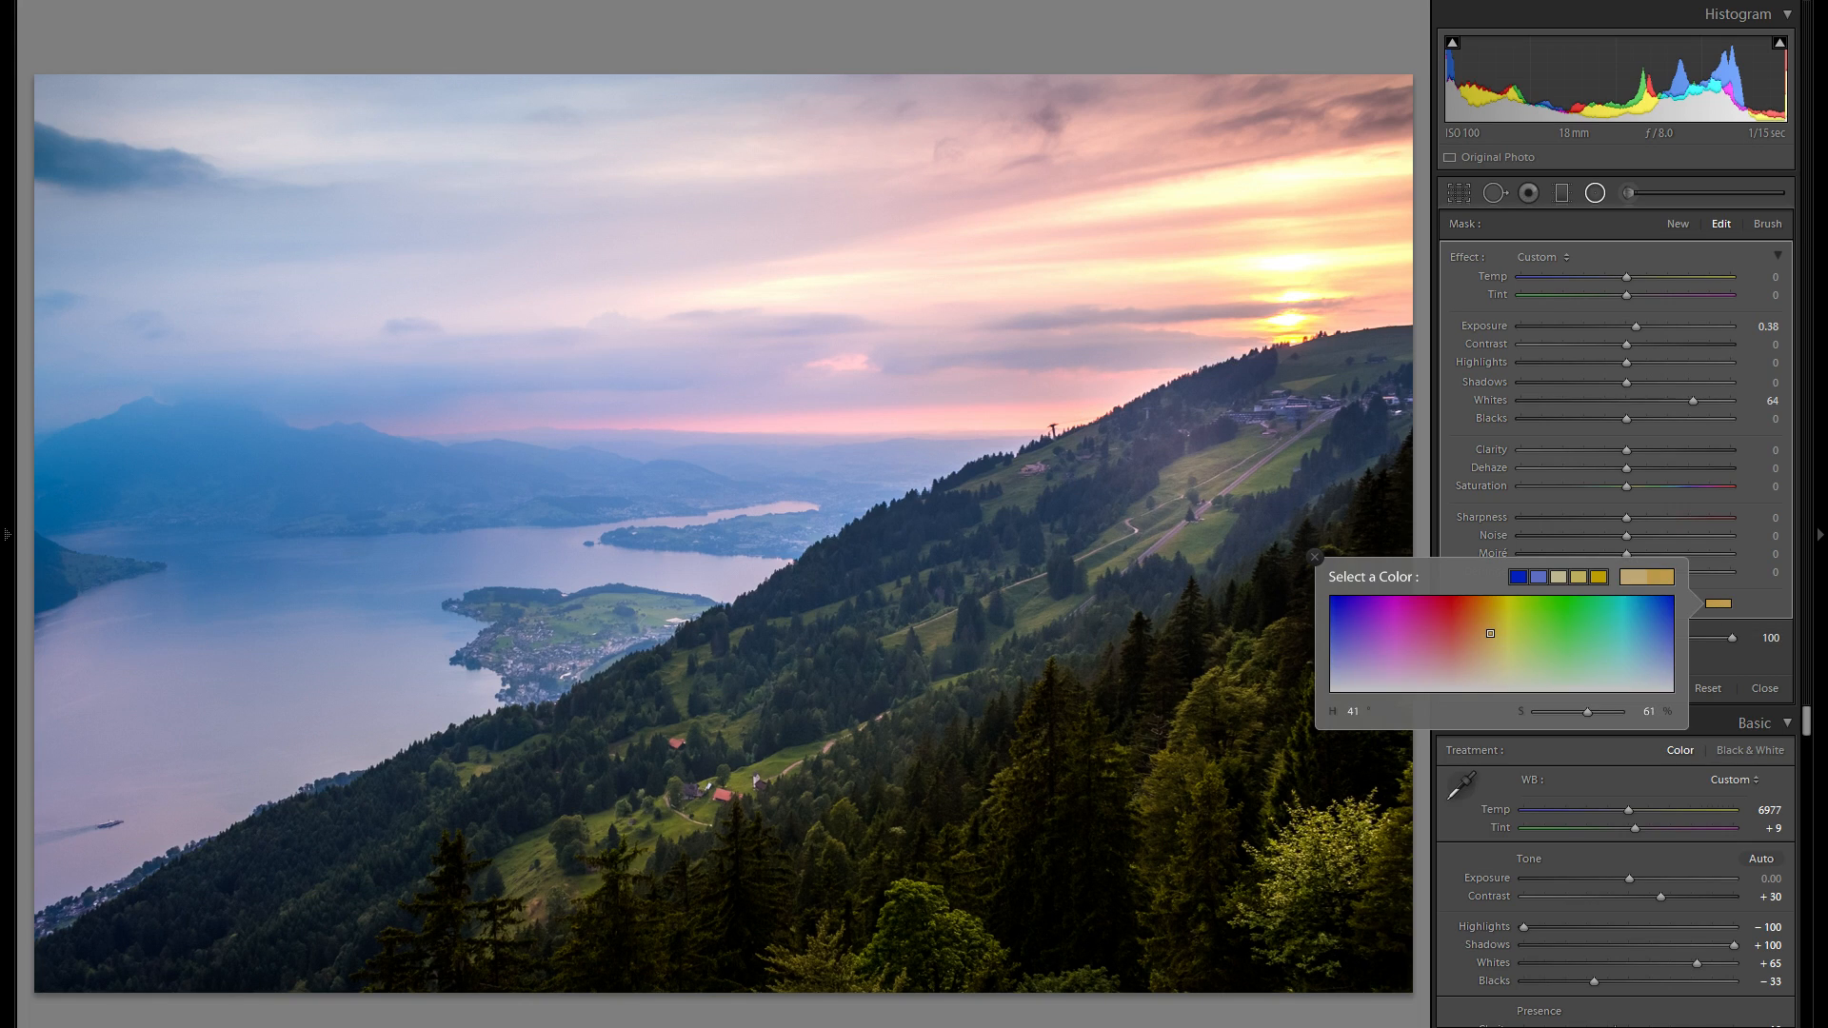
left_click(1315, 557)
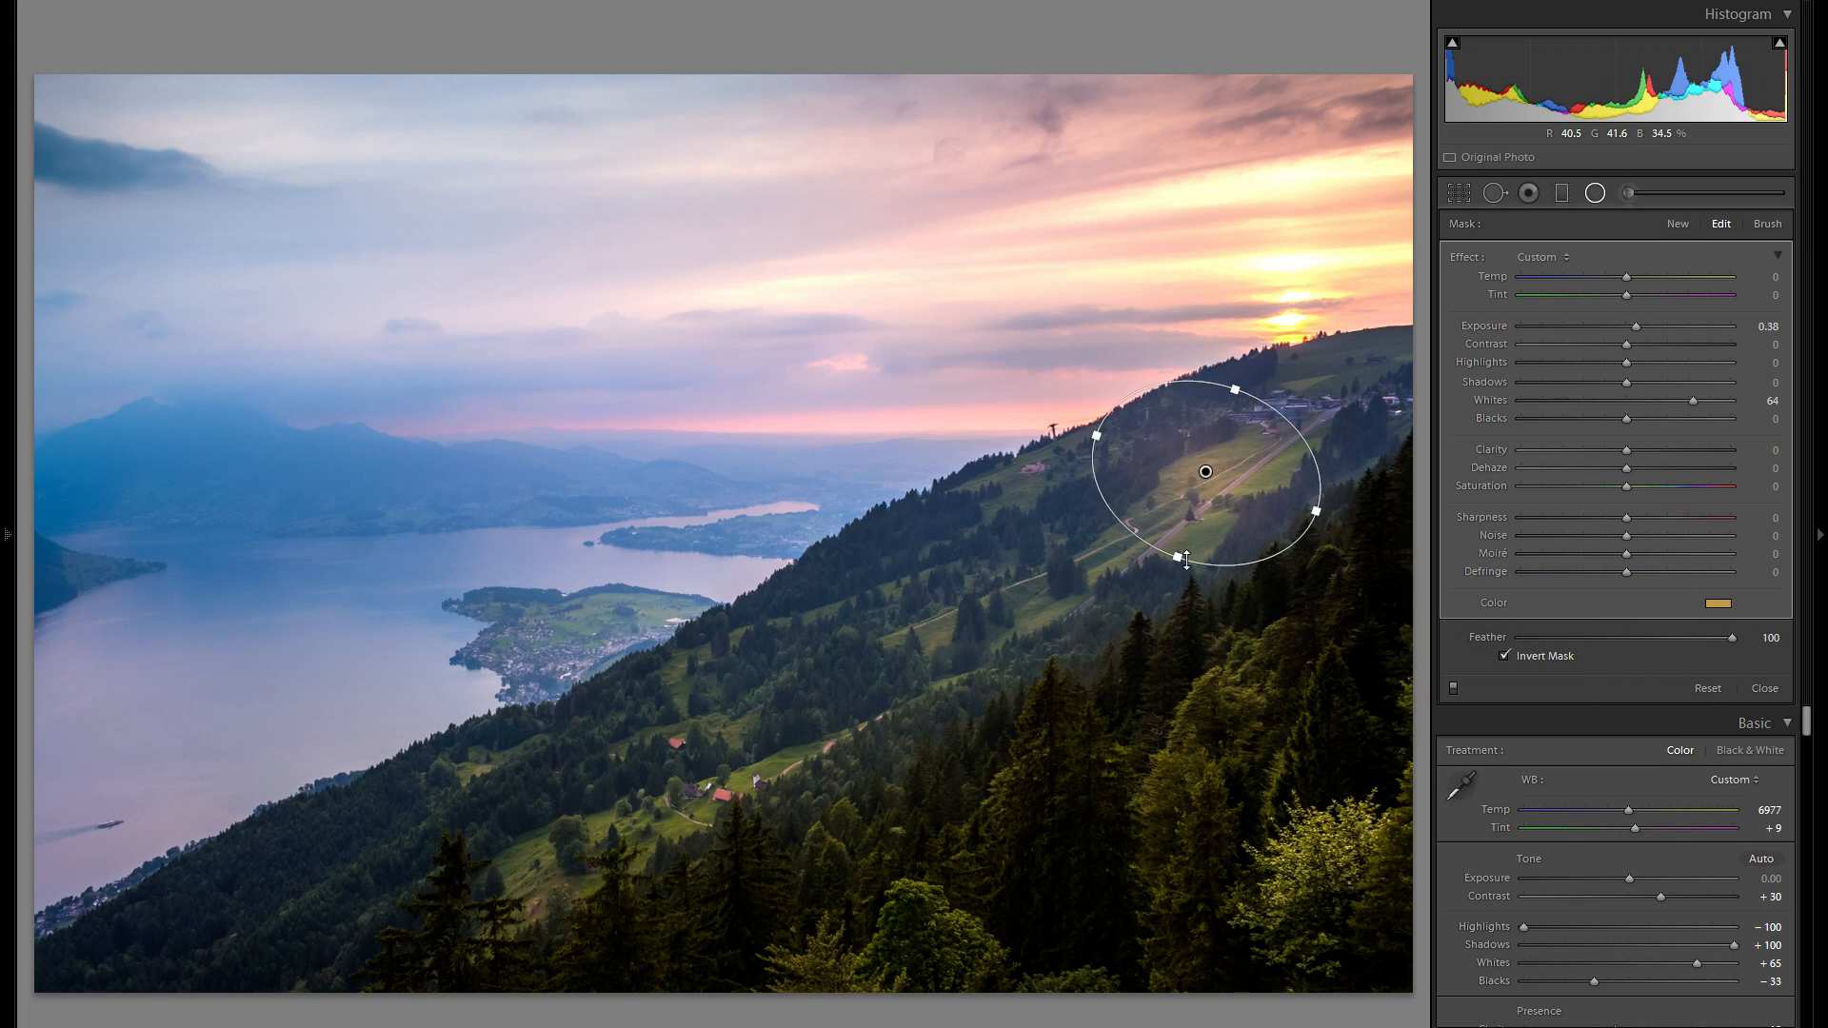
left_click_drag(1170, 592, 1169, 624)
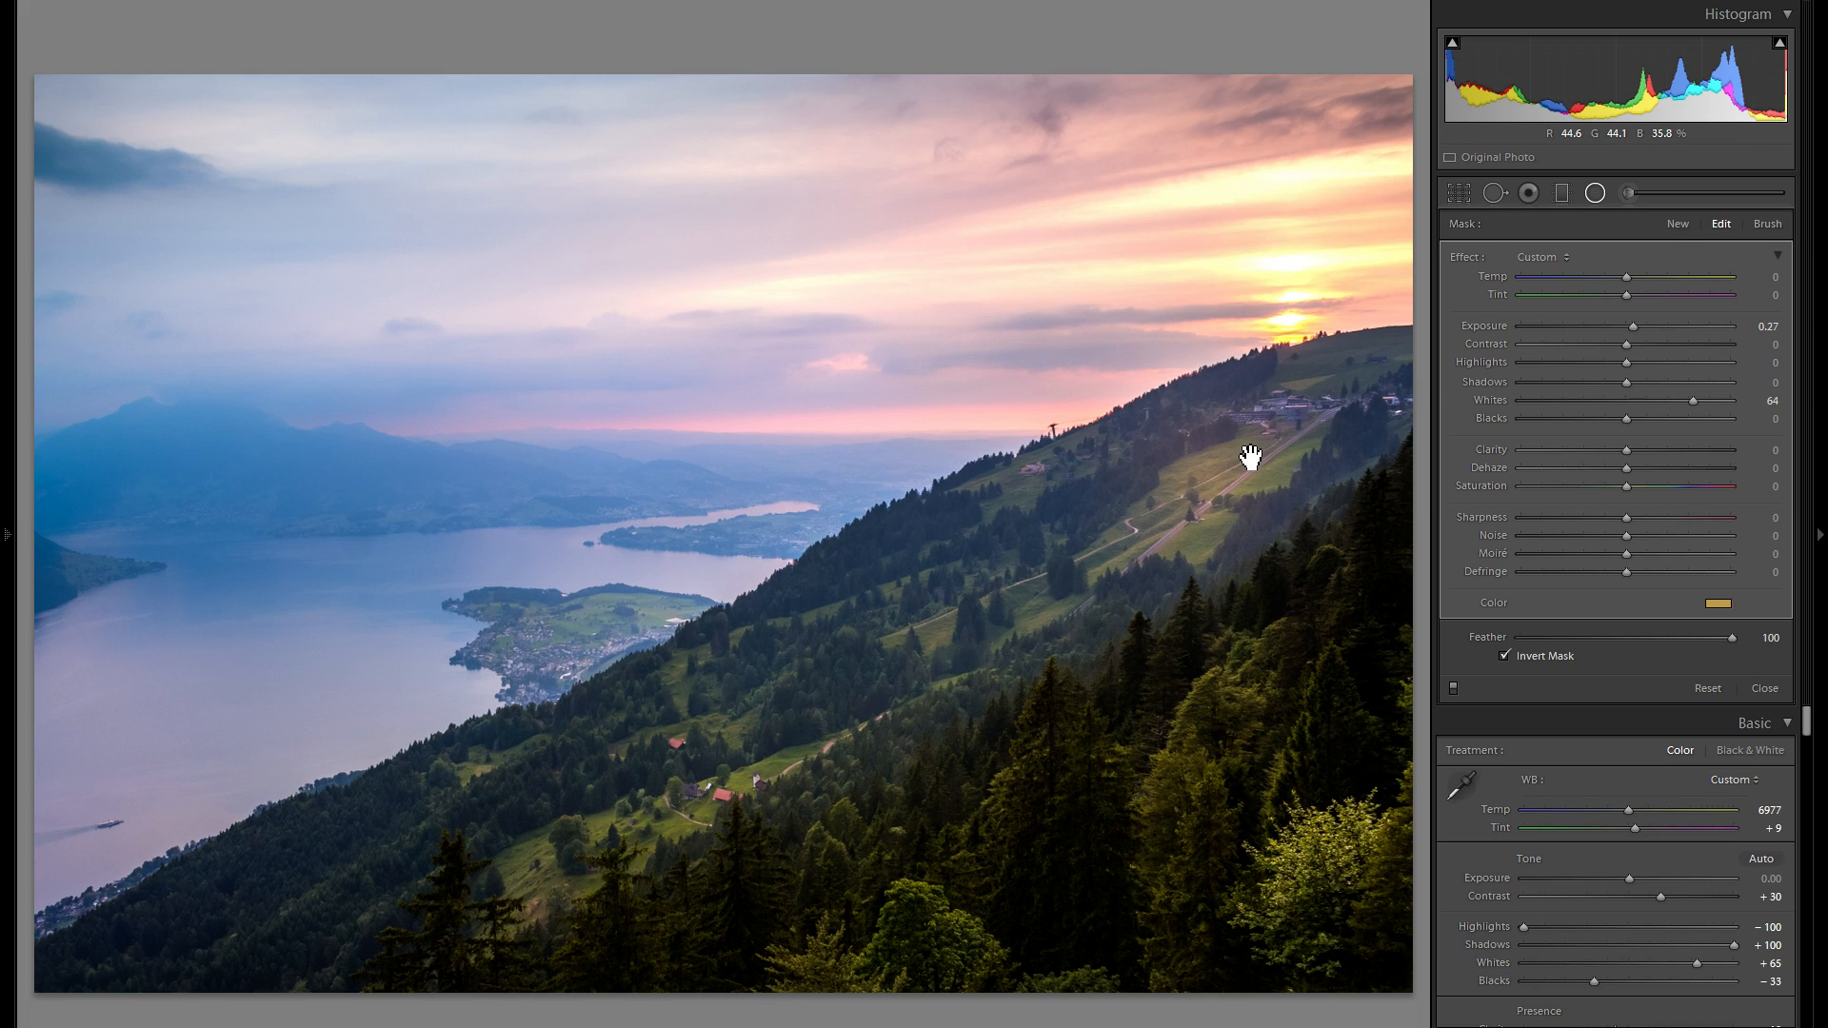
left_click_drag(1244, 474, 1225, 486)
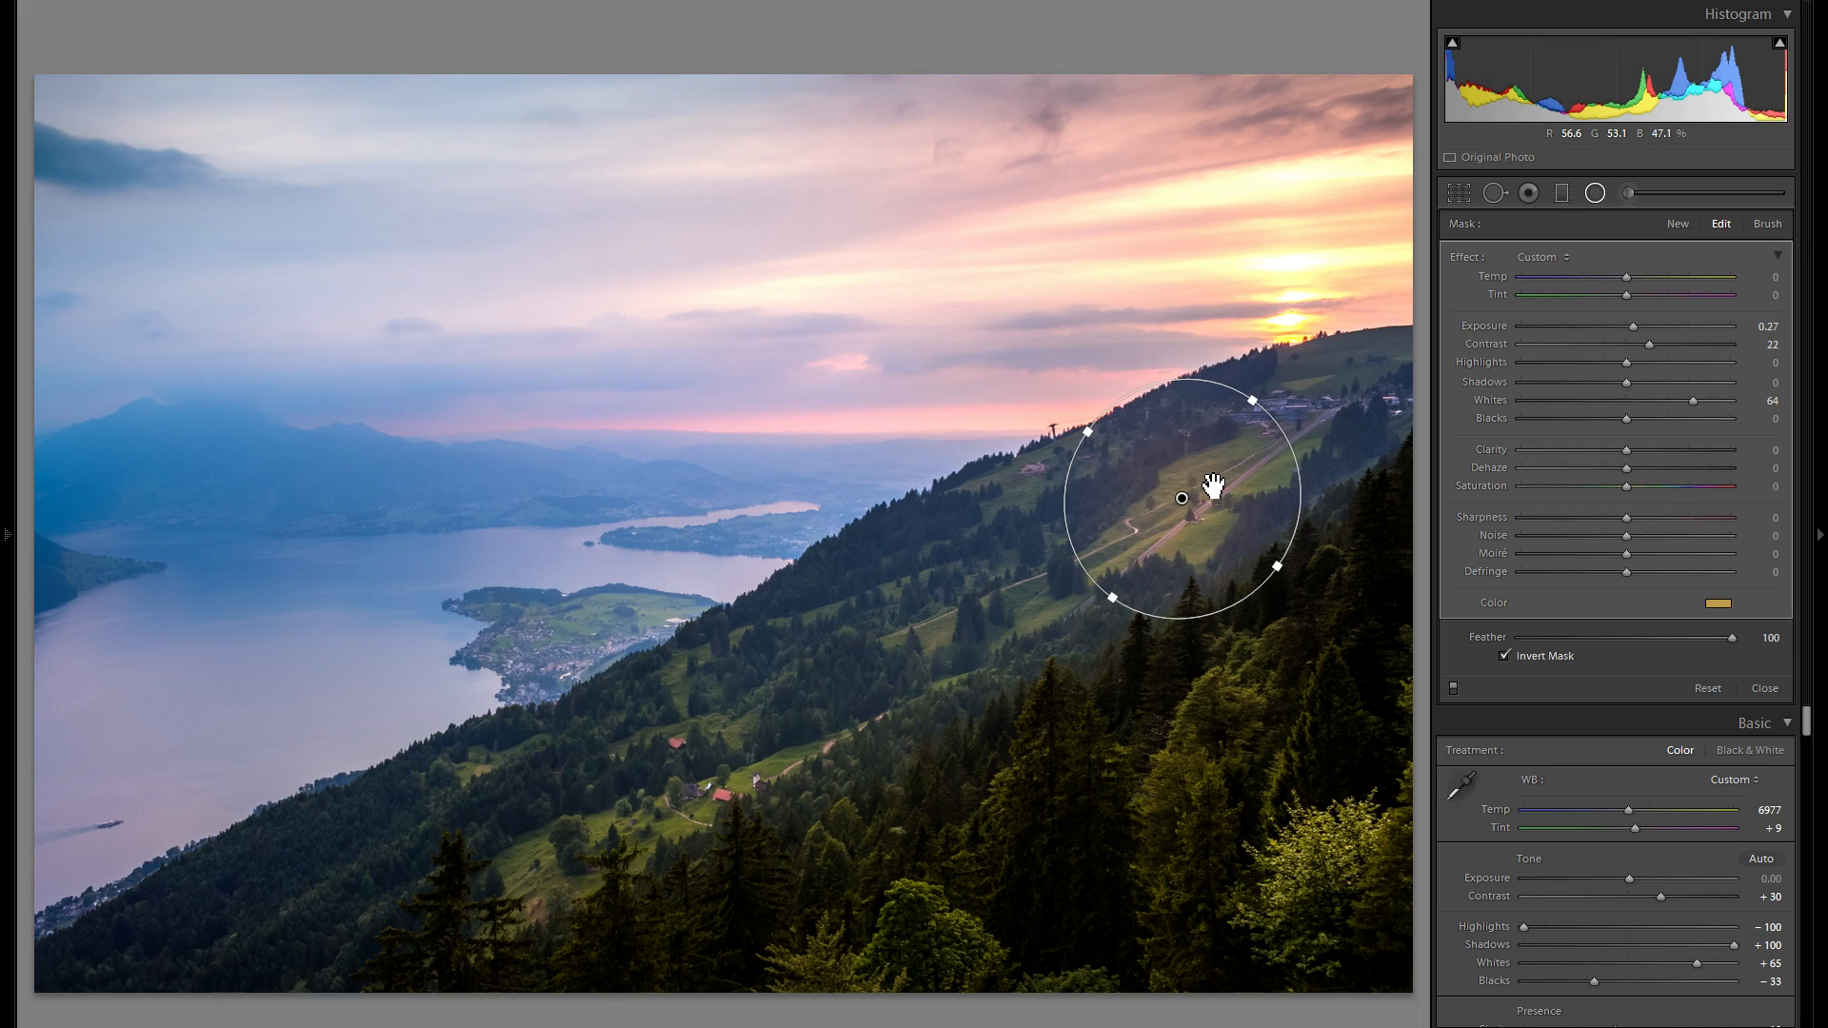
- Duplicate the road filter onto the meadow just down the slope, and set the copy's tint to hue 41 and saturation 43
right_click(1211, 482)
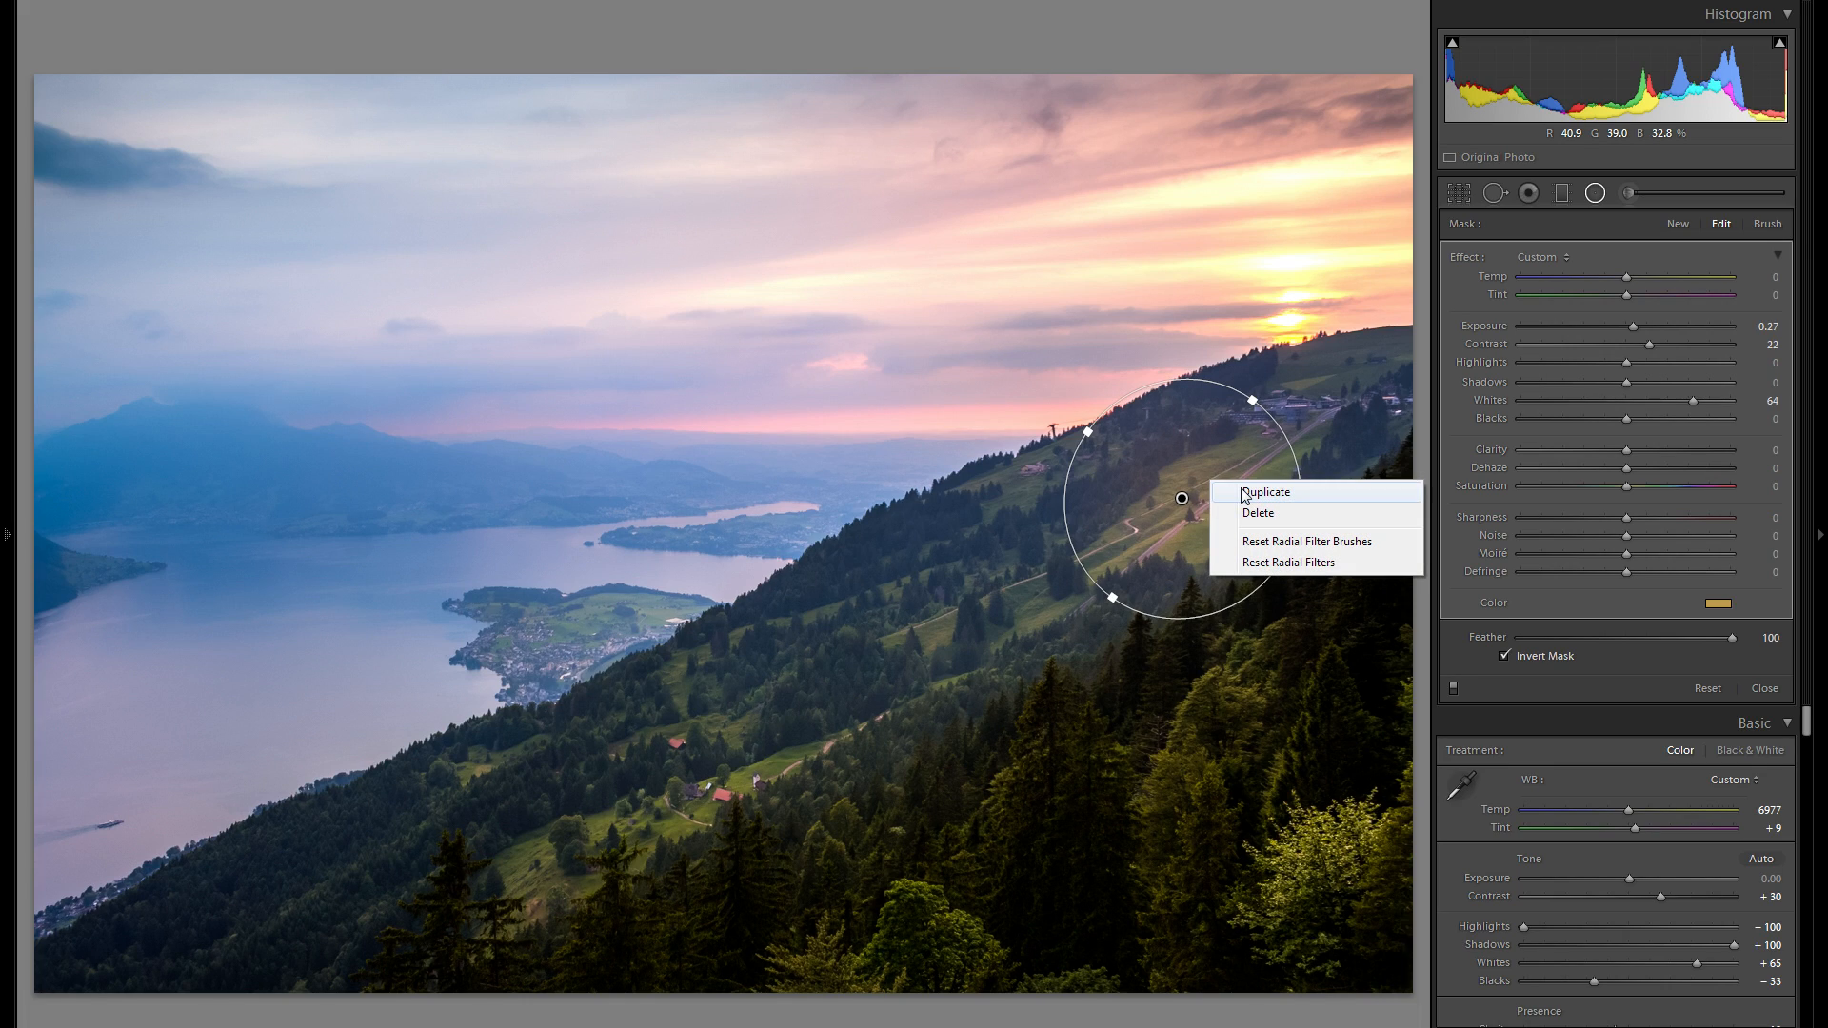
left_click(1243, 493)
left_click_drag(1205, 534, 1085, 602)
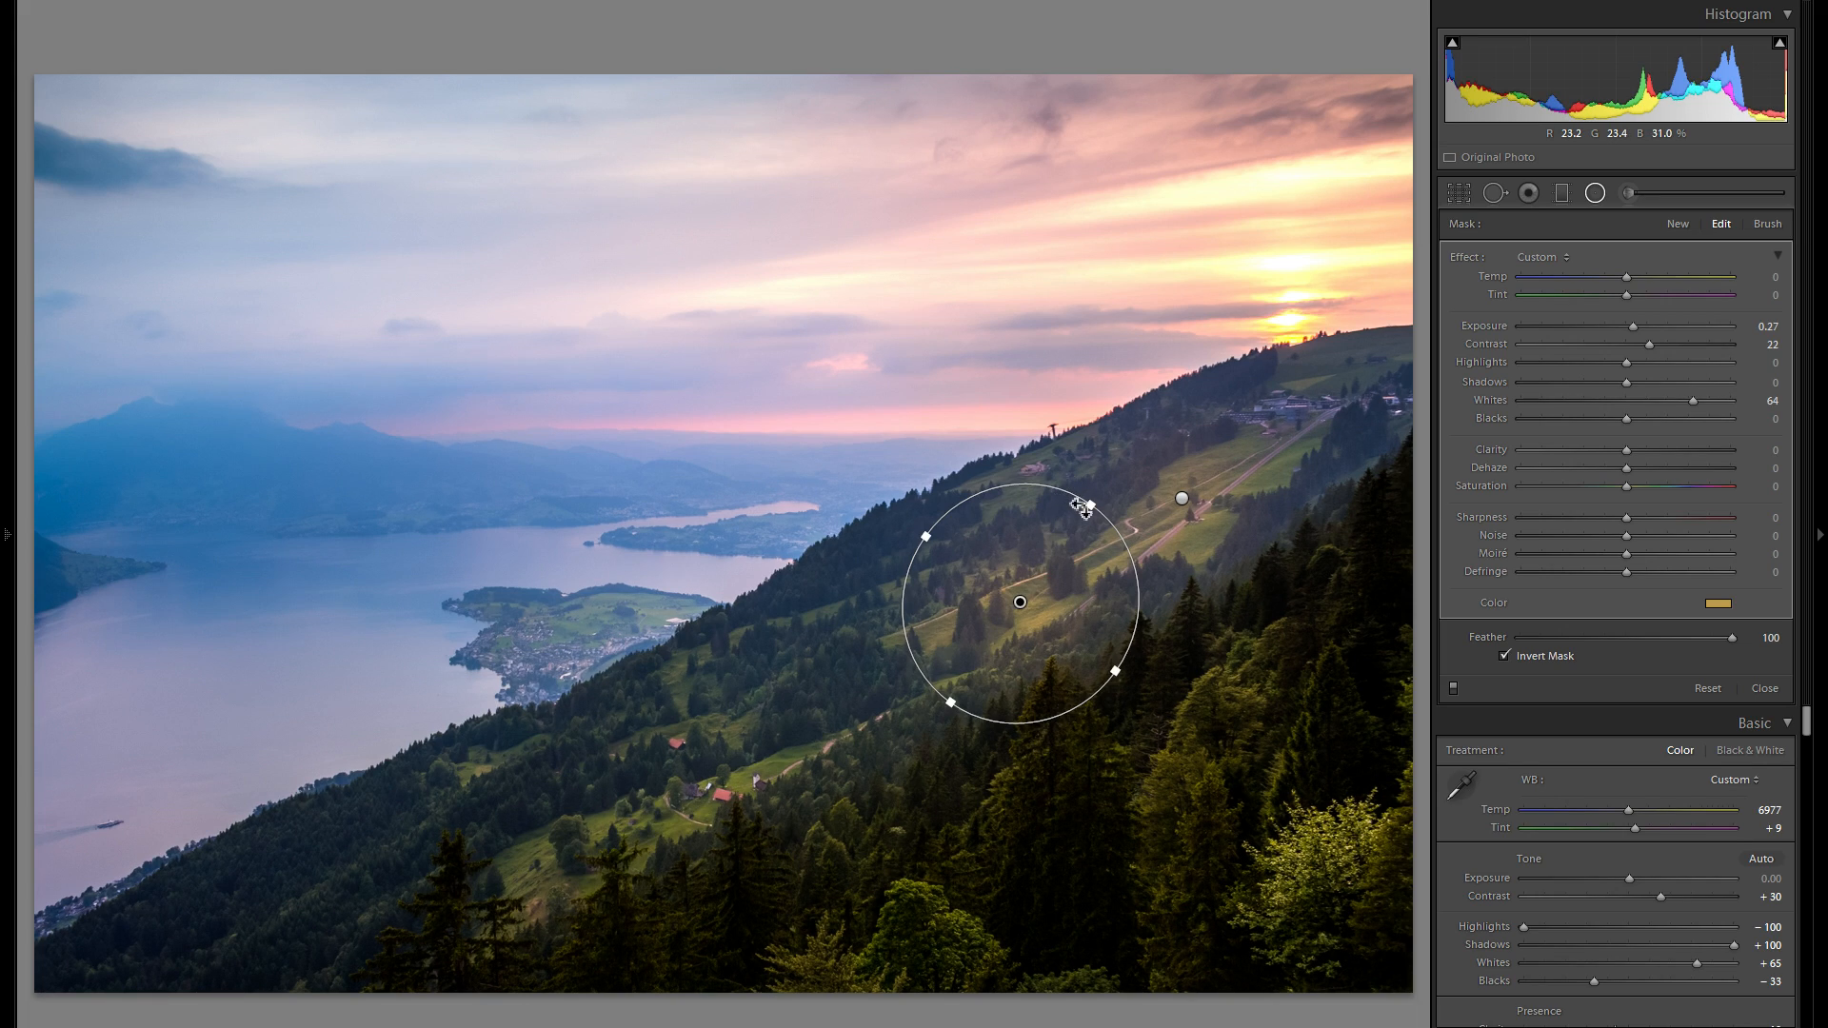
left_click_drag(1081, 510, 1082, 510)
left_click_drag(1719, 624, 1738, 614)
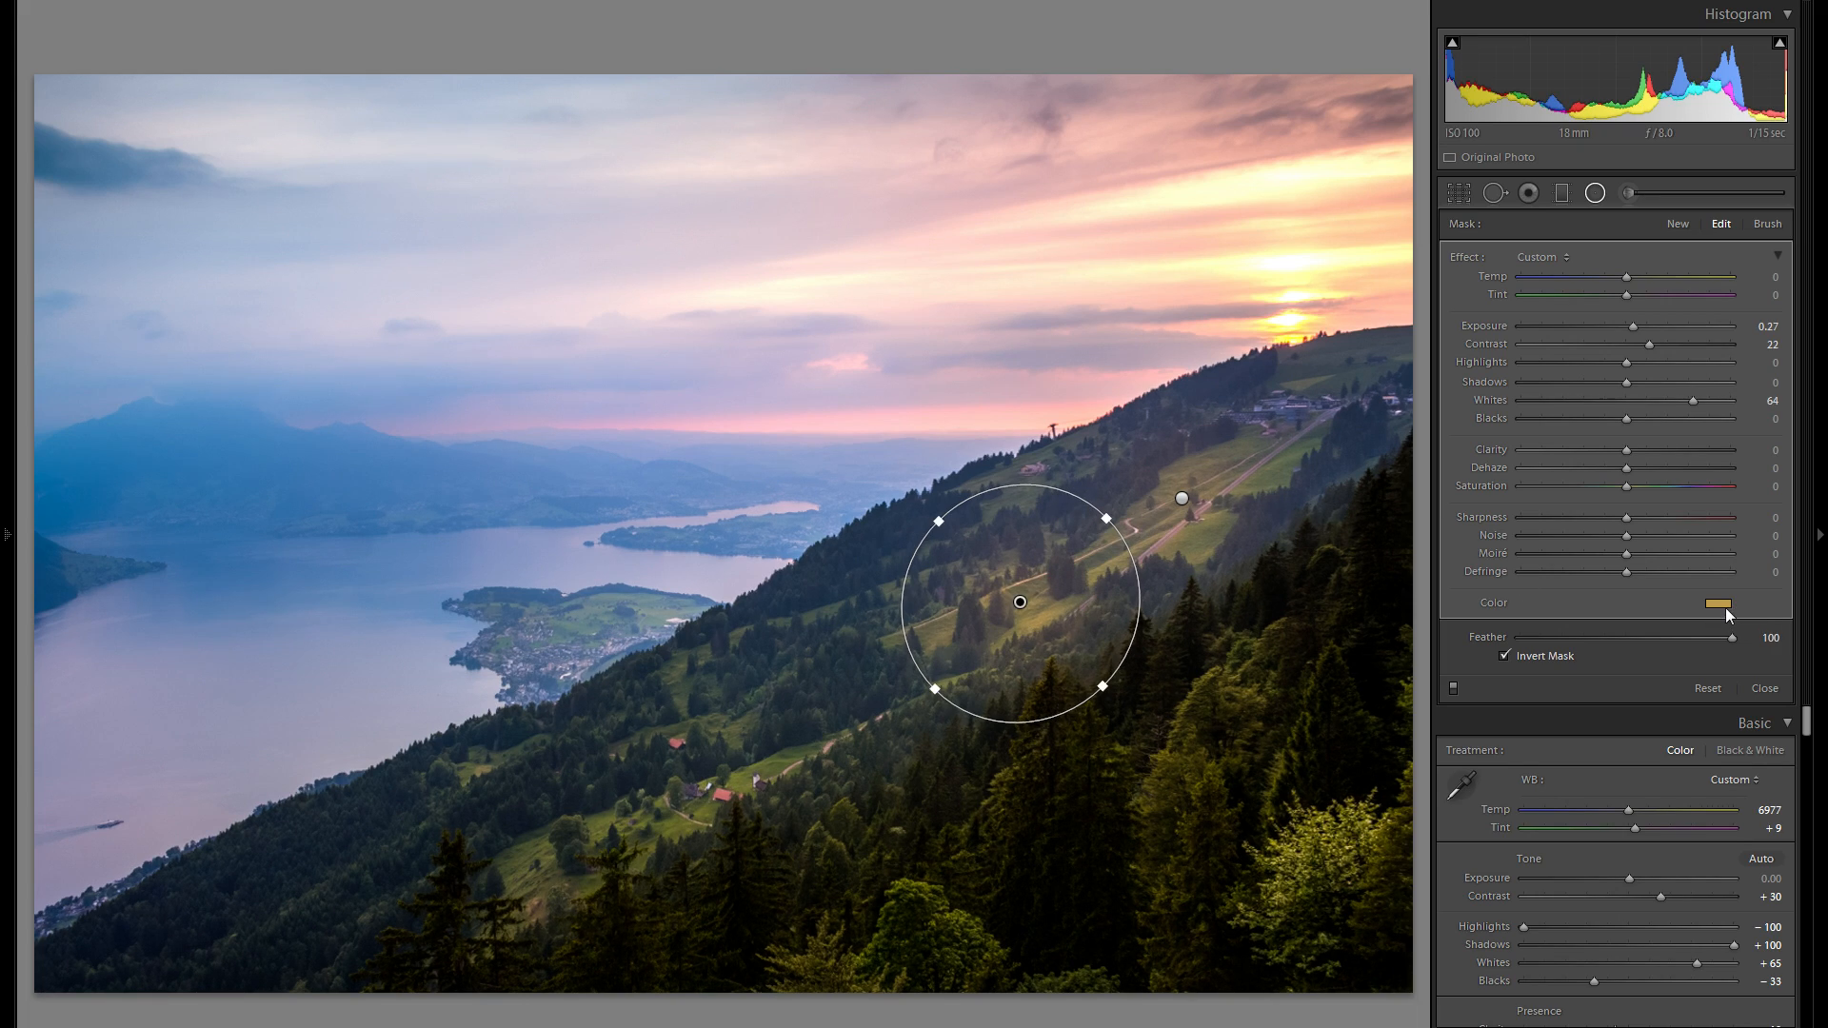
left_click(1725, 610)
left_click_drag(1489, 641, 1490, 649)
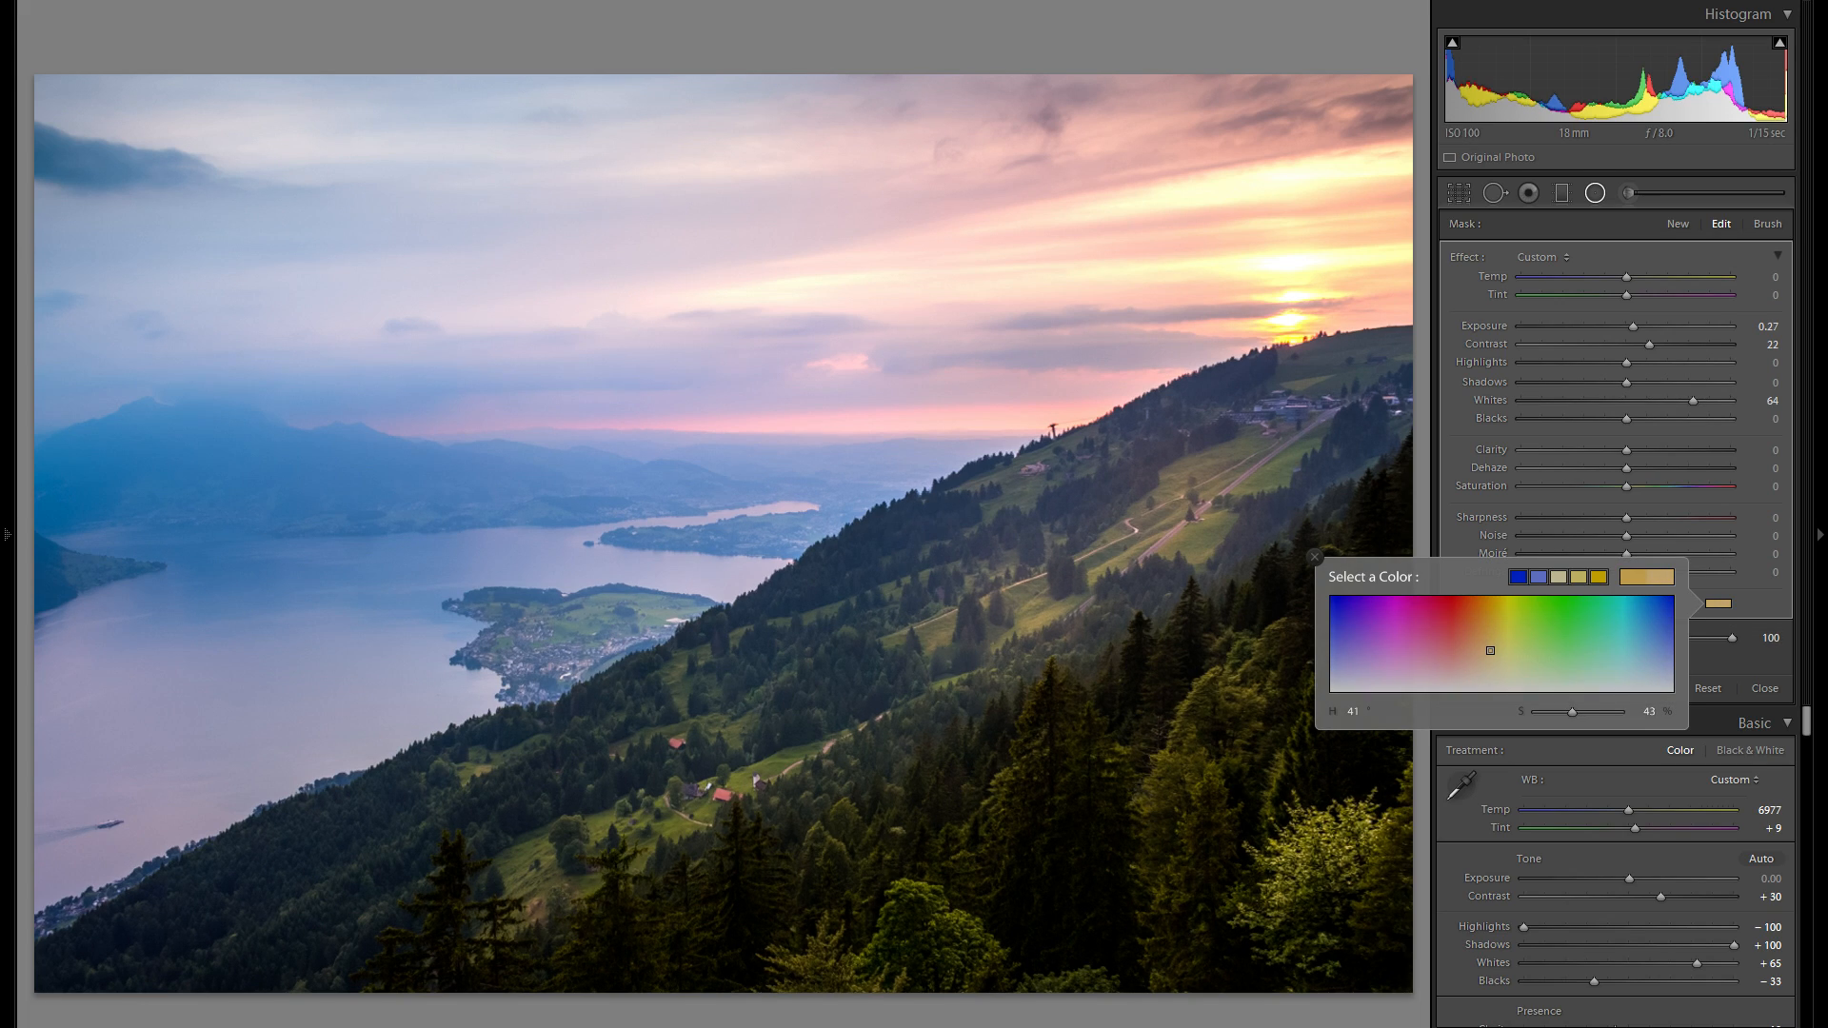
left_click(1313, 556)
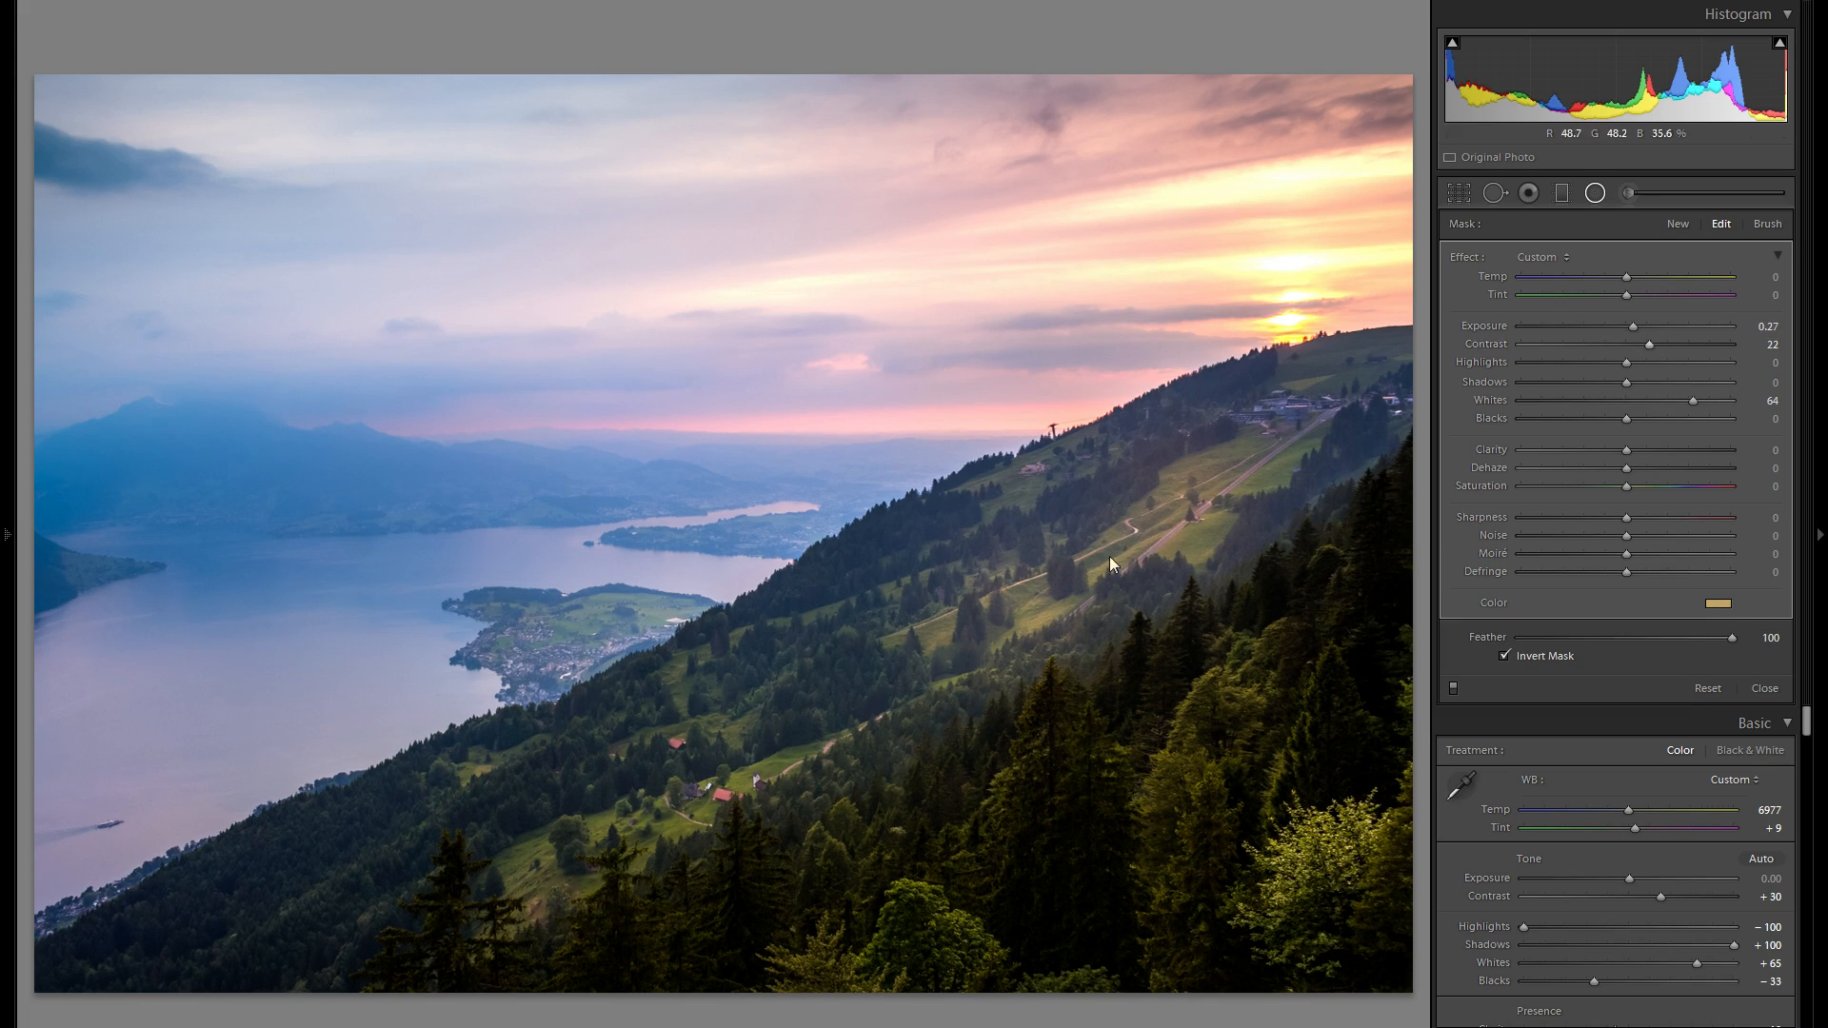
- Place duplicate radial filters over the red-roofed houses, the meadow below them and the wooded lakeside slope, stretching the last one along the slope
right_click(1051, 584)
left_click(1077, 594)
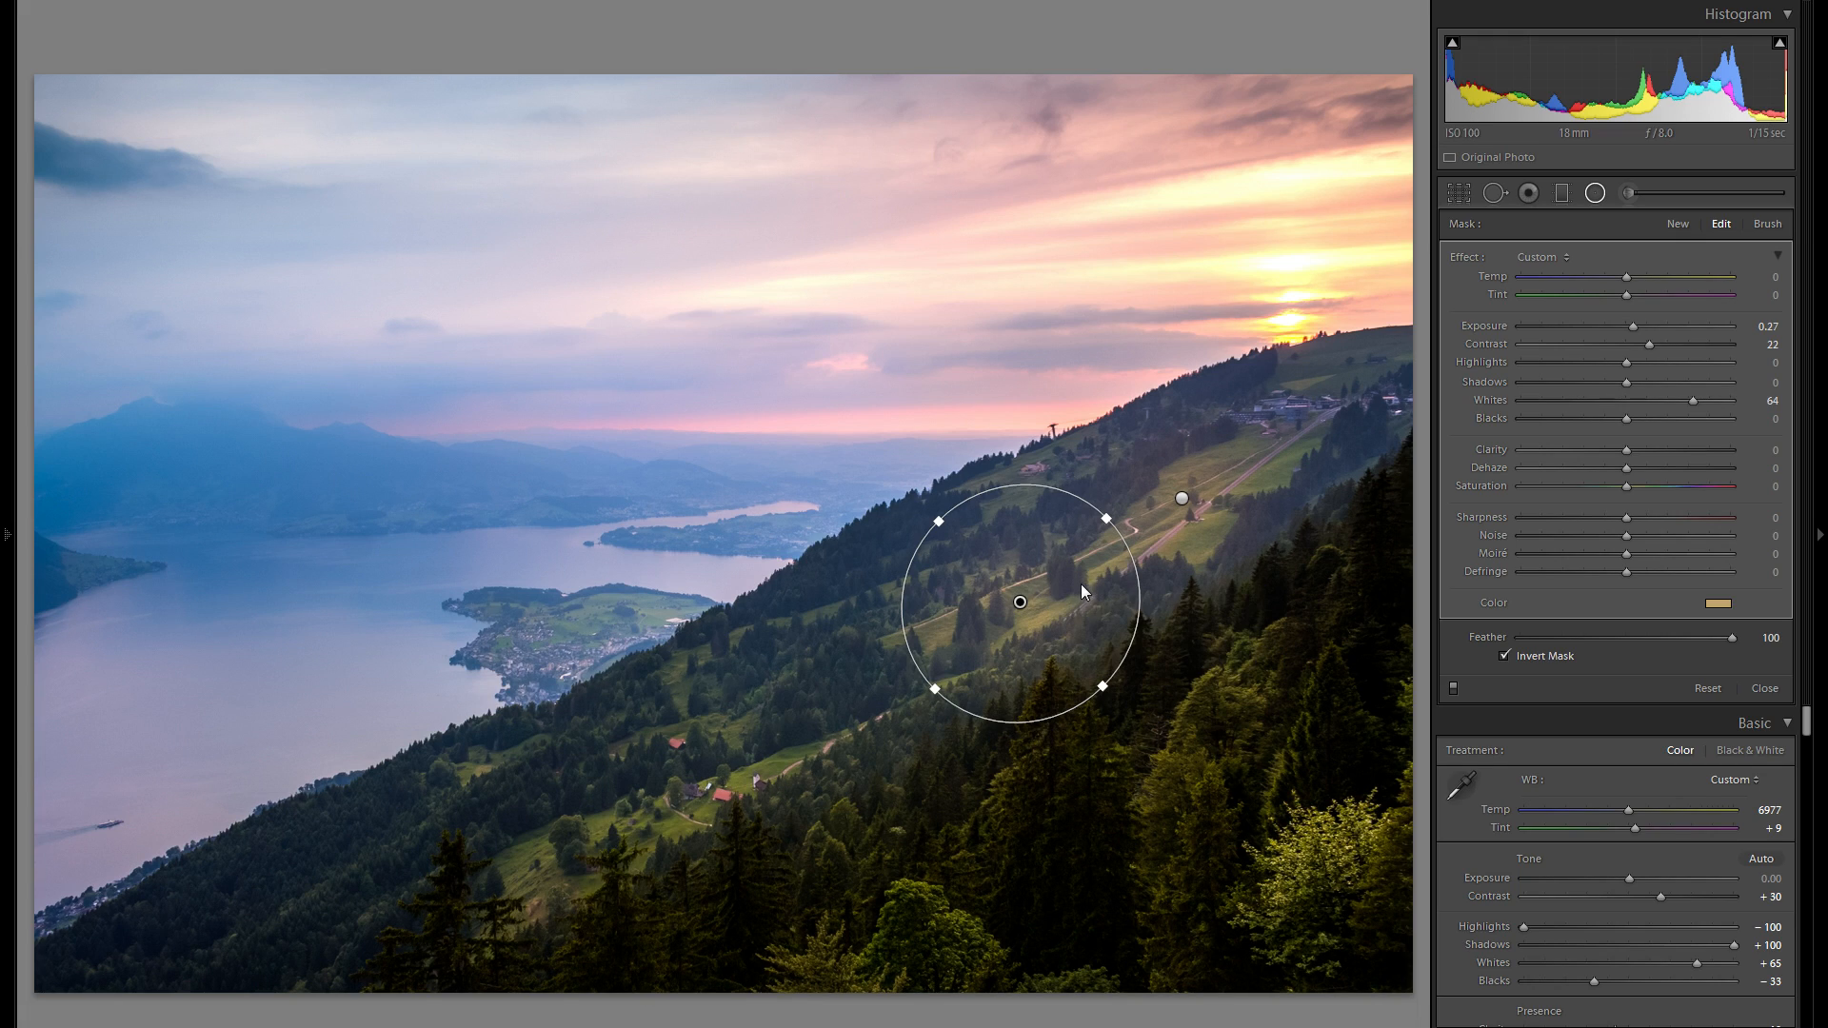
left_click_drag(1086, 594, 803, 751)
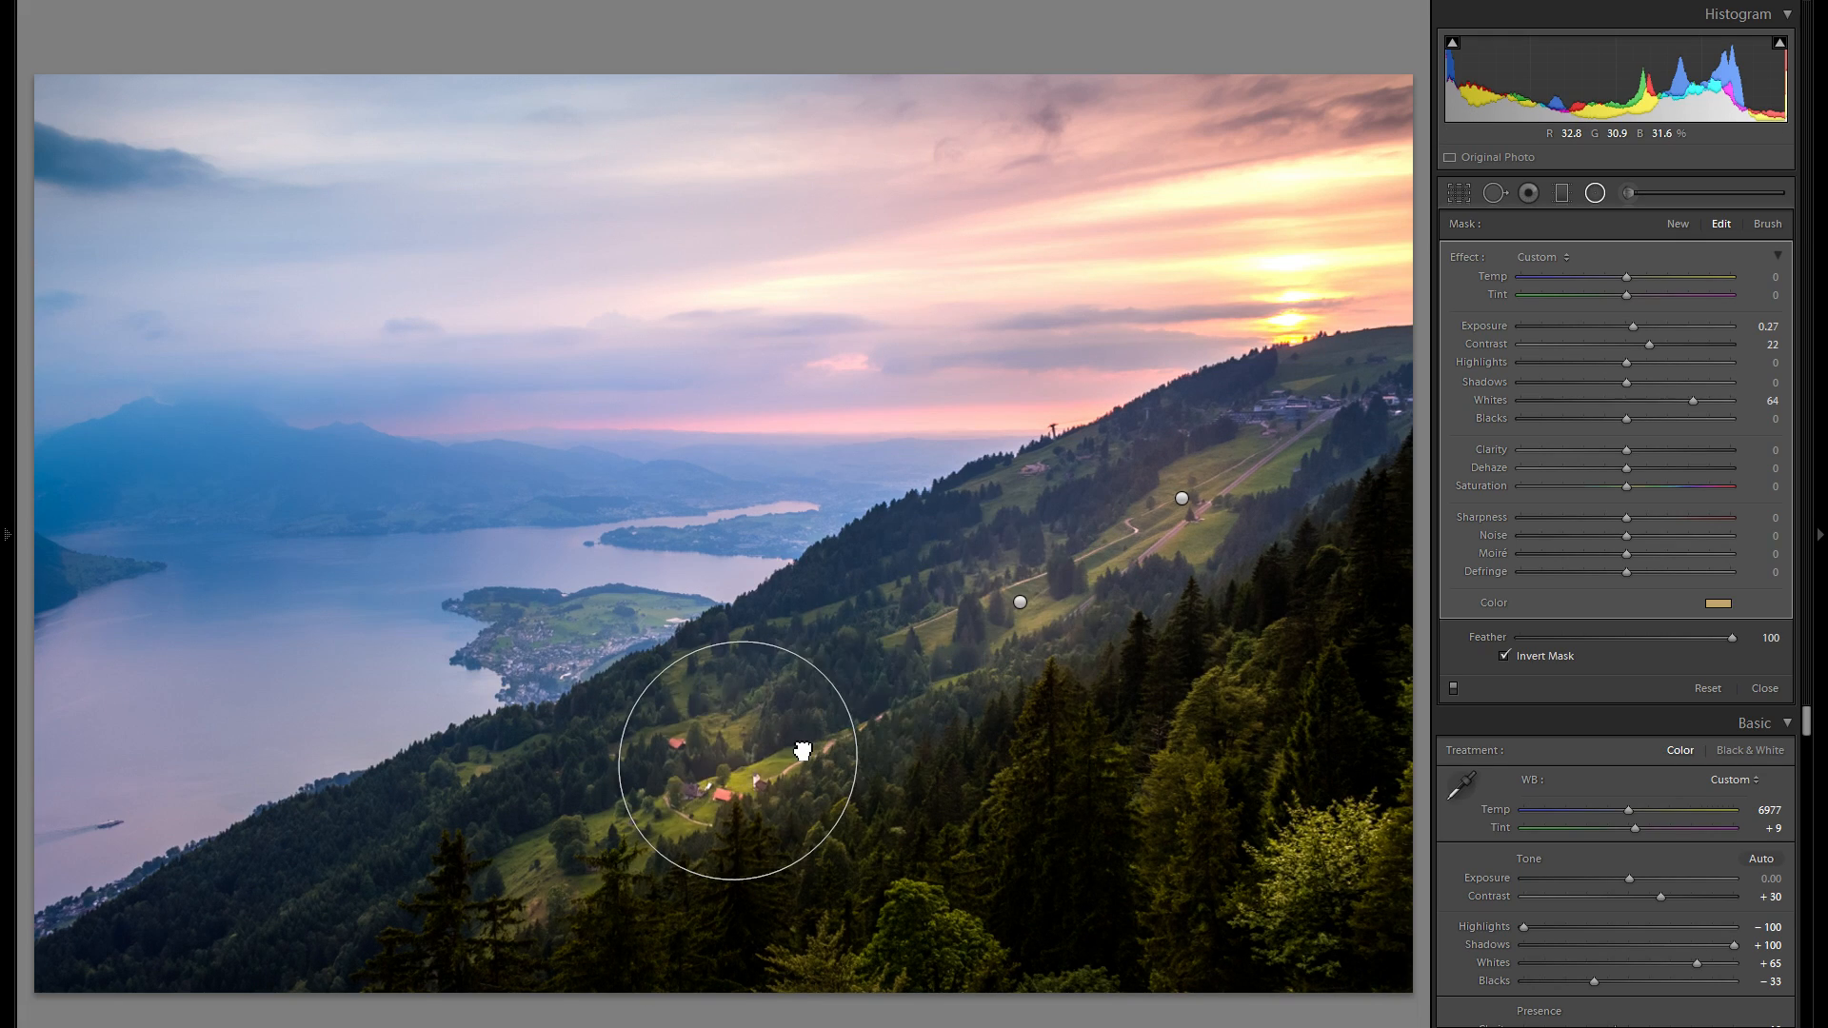
right_click(808, 747)
left_click(826, 757)
left_click_drag(774, 767, 348, 868)
right_click(640, 851)
left_click(666, 864)
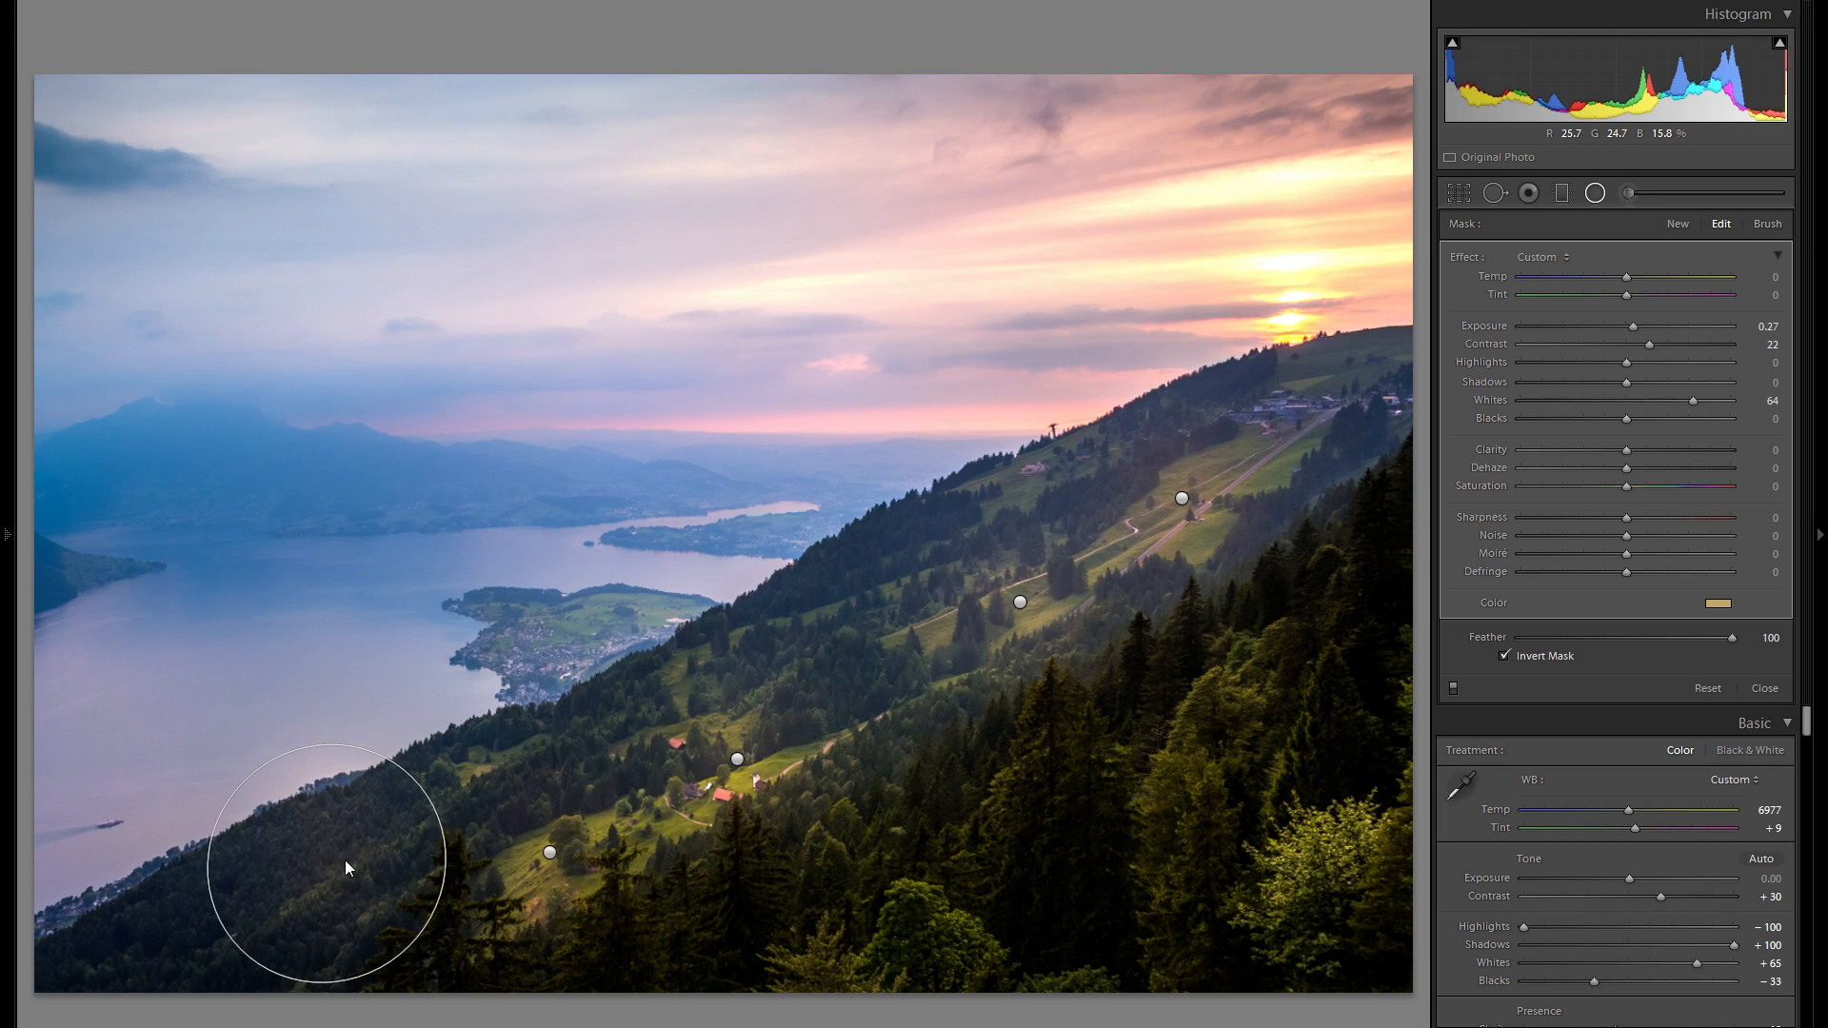
mouse_move(414, 778)
left_mouse_down()
mouse_move(495, 700)
mouse_move(462, 719)
mouse_move(476, 730)
mouse_move(444, 777)
left_mouse_up()
- Duplicate the lakeside slope filter onto the mountain ridge, and narrow and shorten its ellipse along the ridge line
right_click(355, 805)
left_click(392, 817)
left_click_drag(397, 812, 1051, 460)
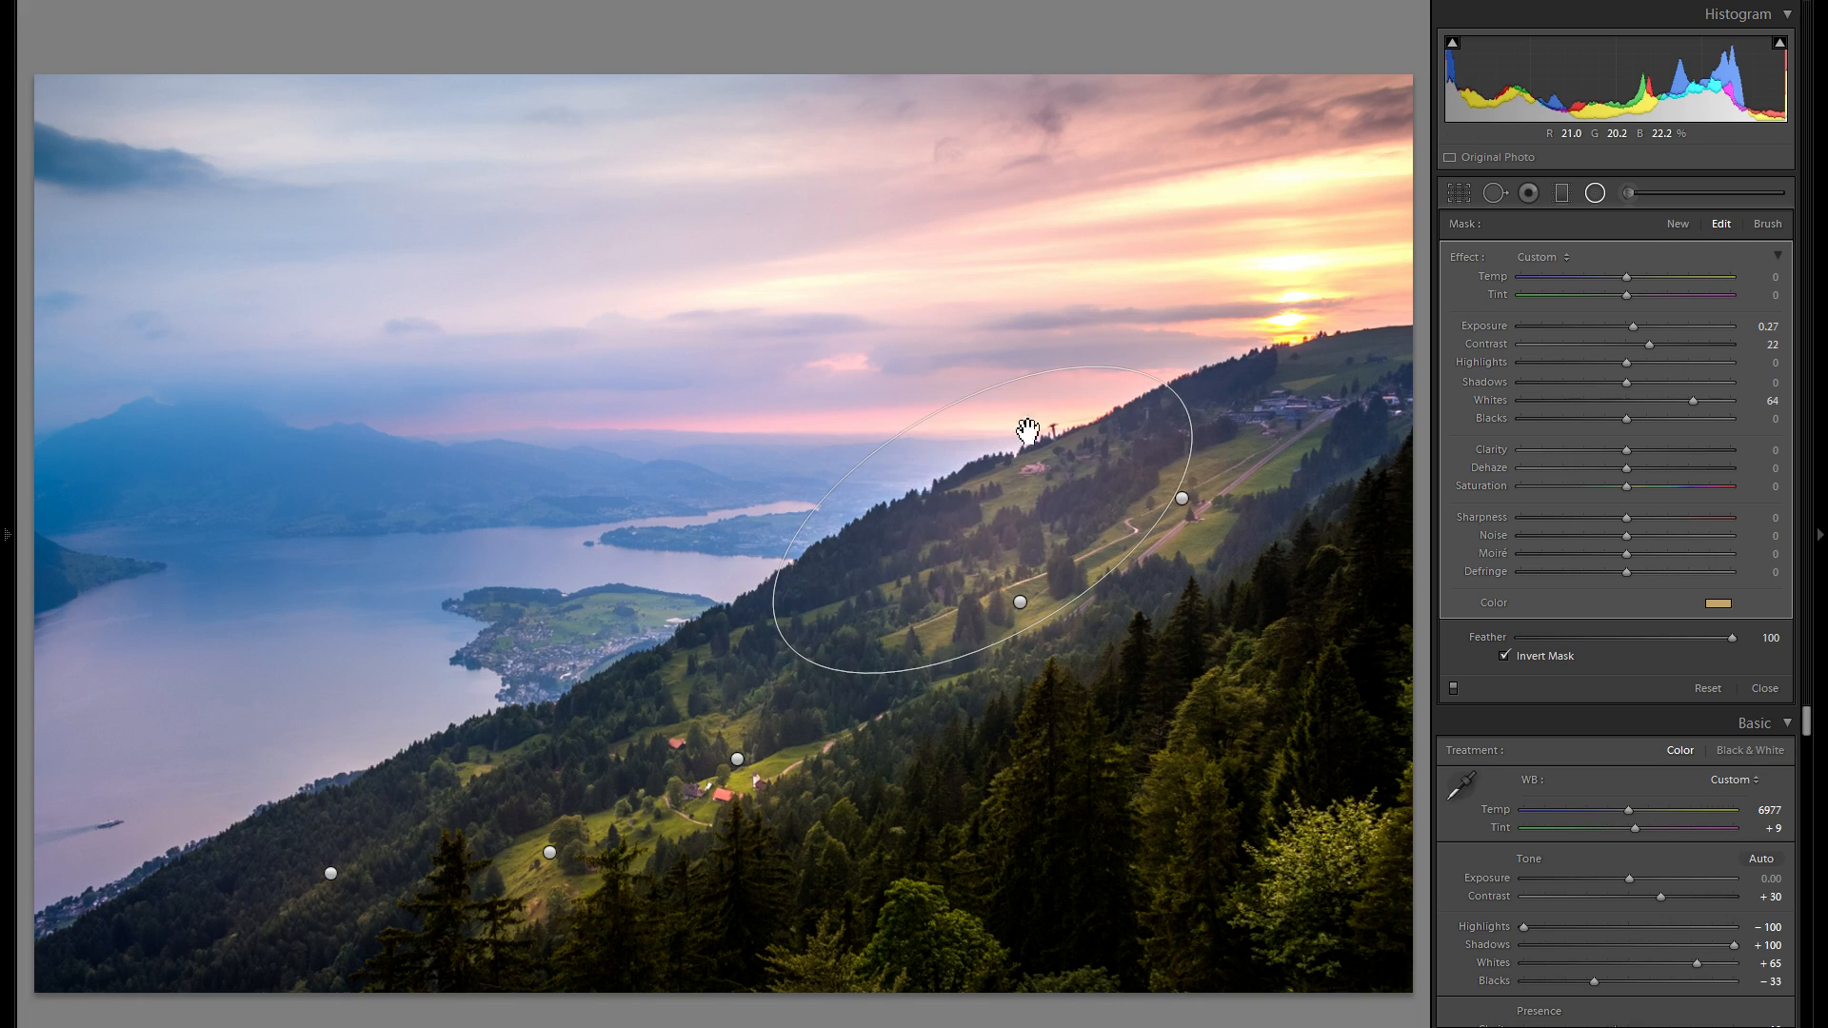
left_click_drag(945, 438, 990, 473)
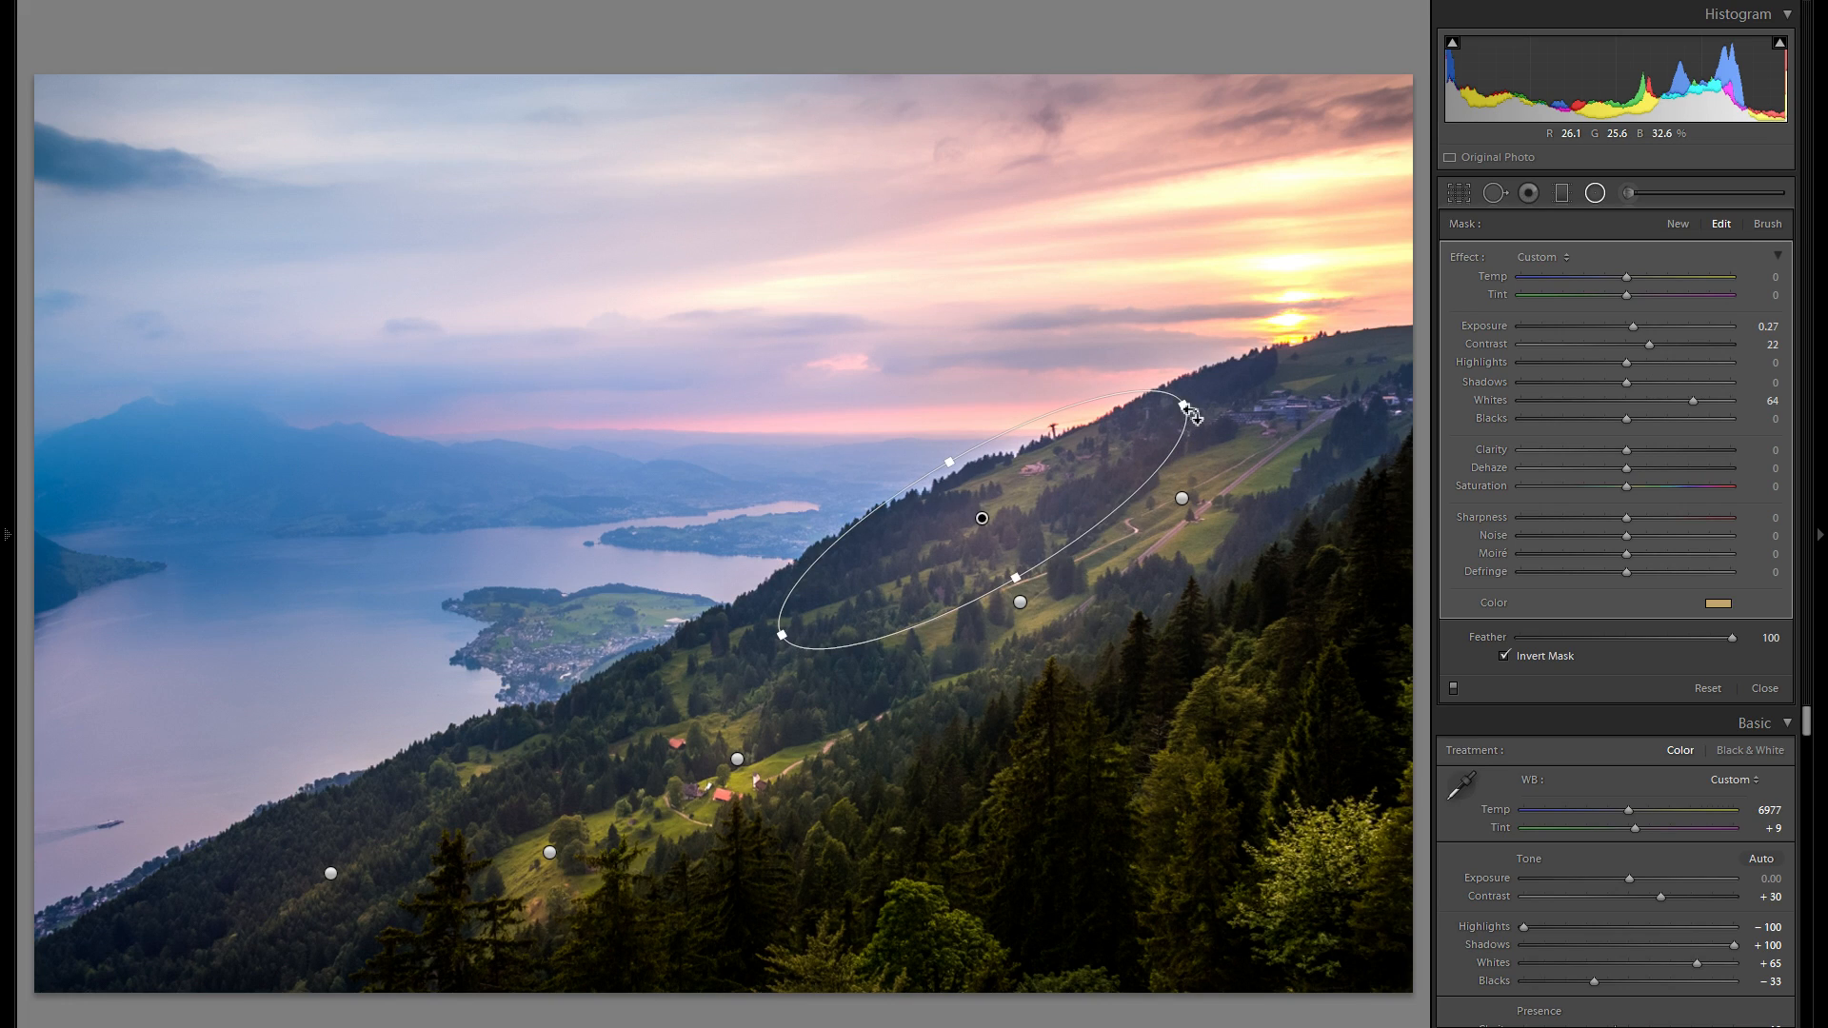
left_click_drag(1144, 457, 1057, 470)
- Duplicate the ridge filter onto the setting sun, and enlarge it into a wide oval covering the bright sky and hilltop
right_click(1054, 464)
left_click(1092, 475)
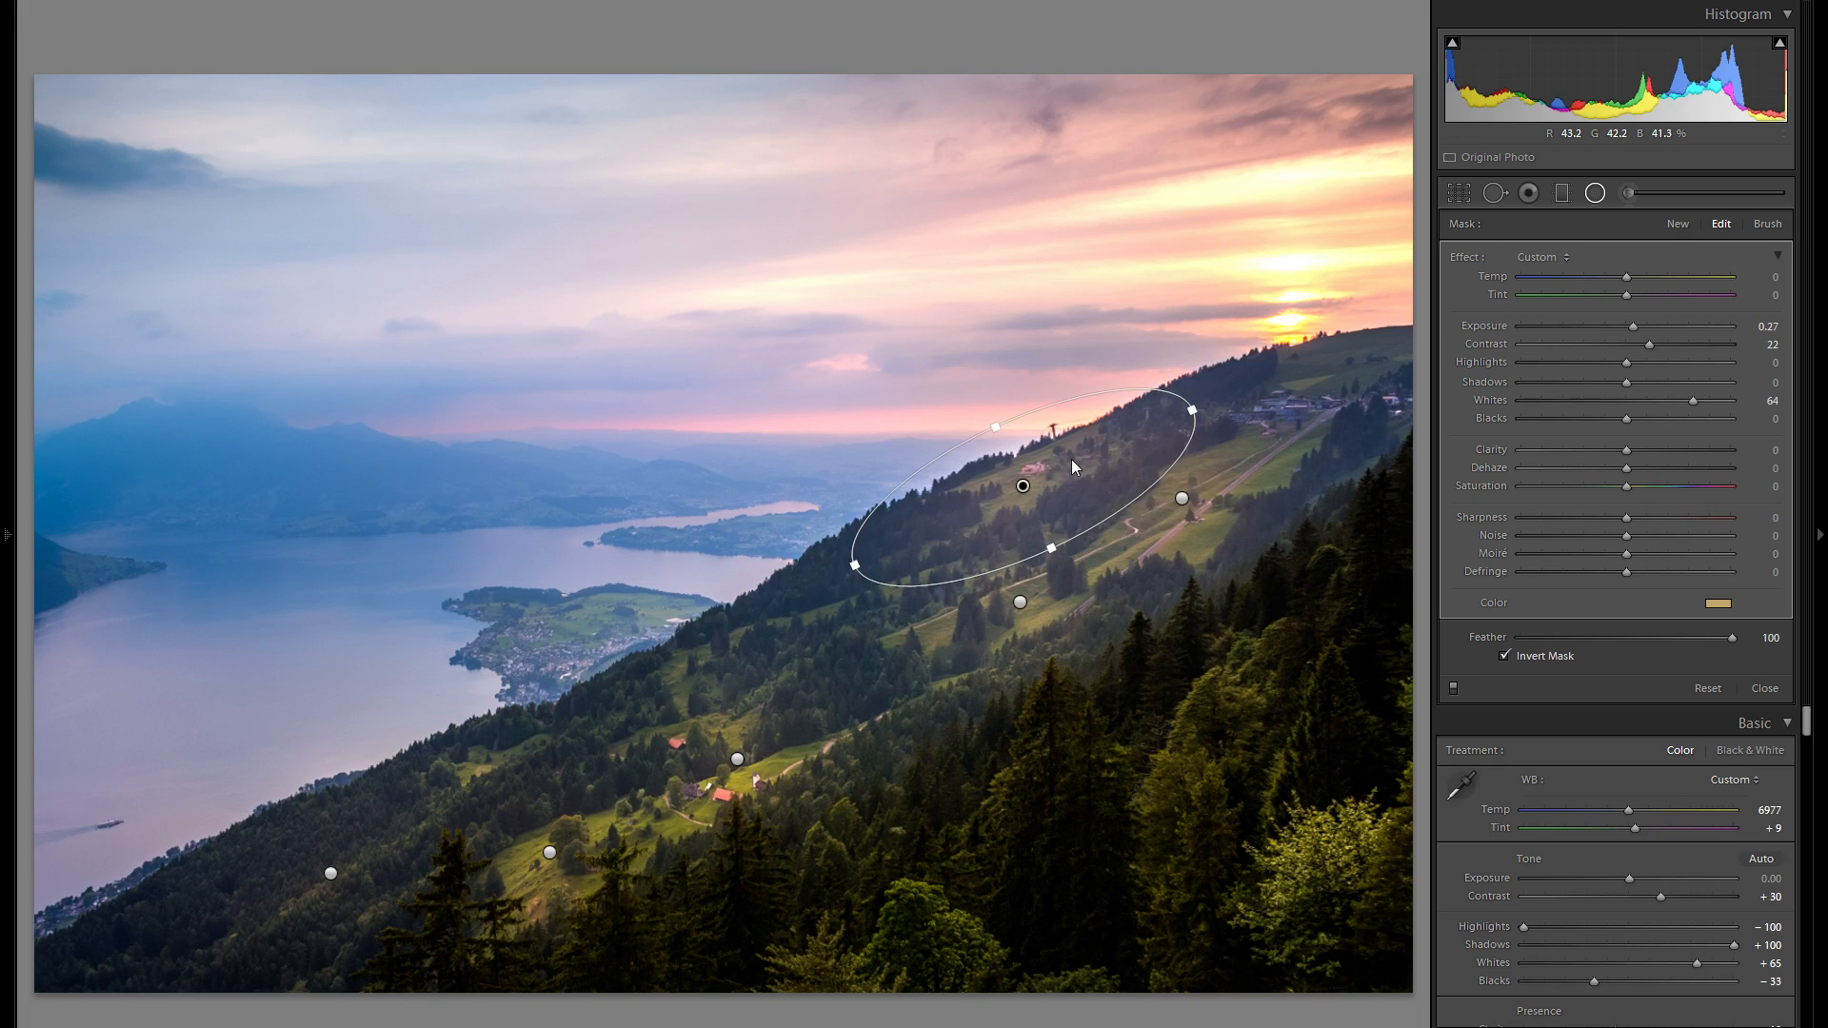
left_click_drag(1270, 407, 1226, 230)
left_click_drag(1310, 364, 1273, 315)
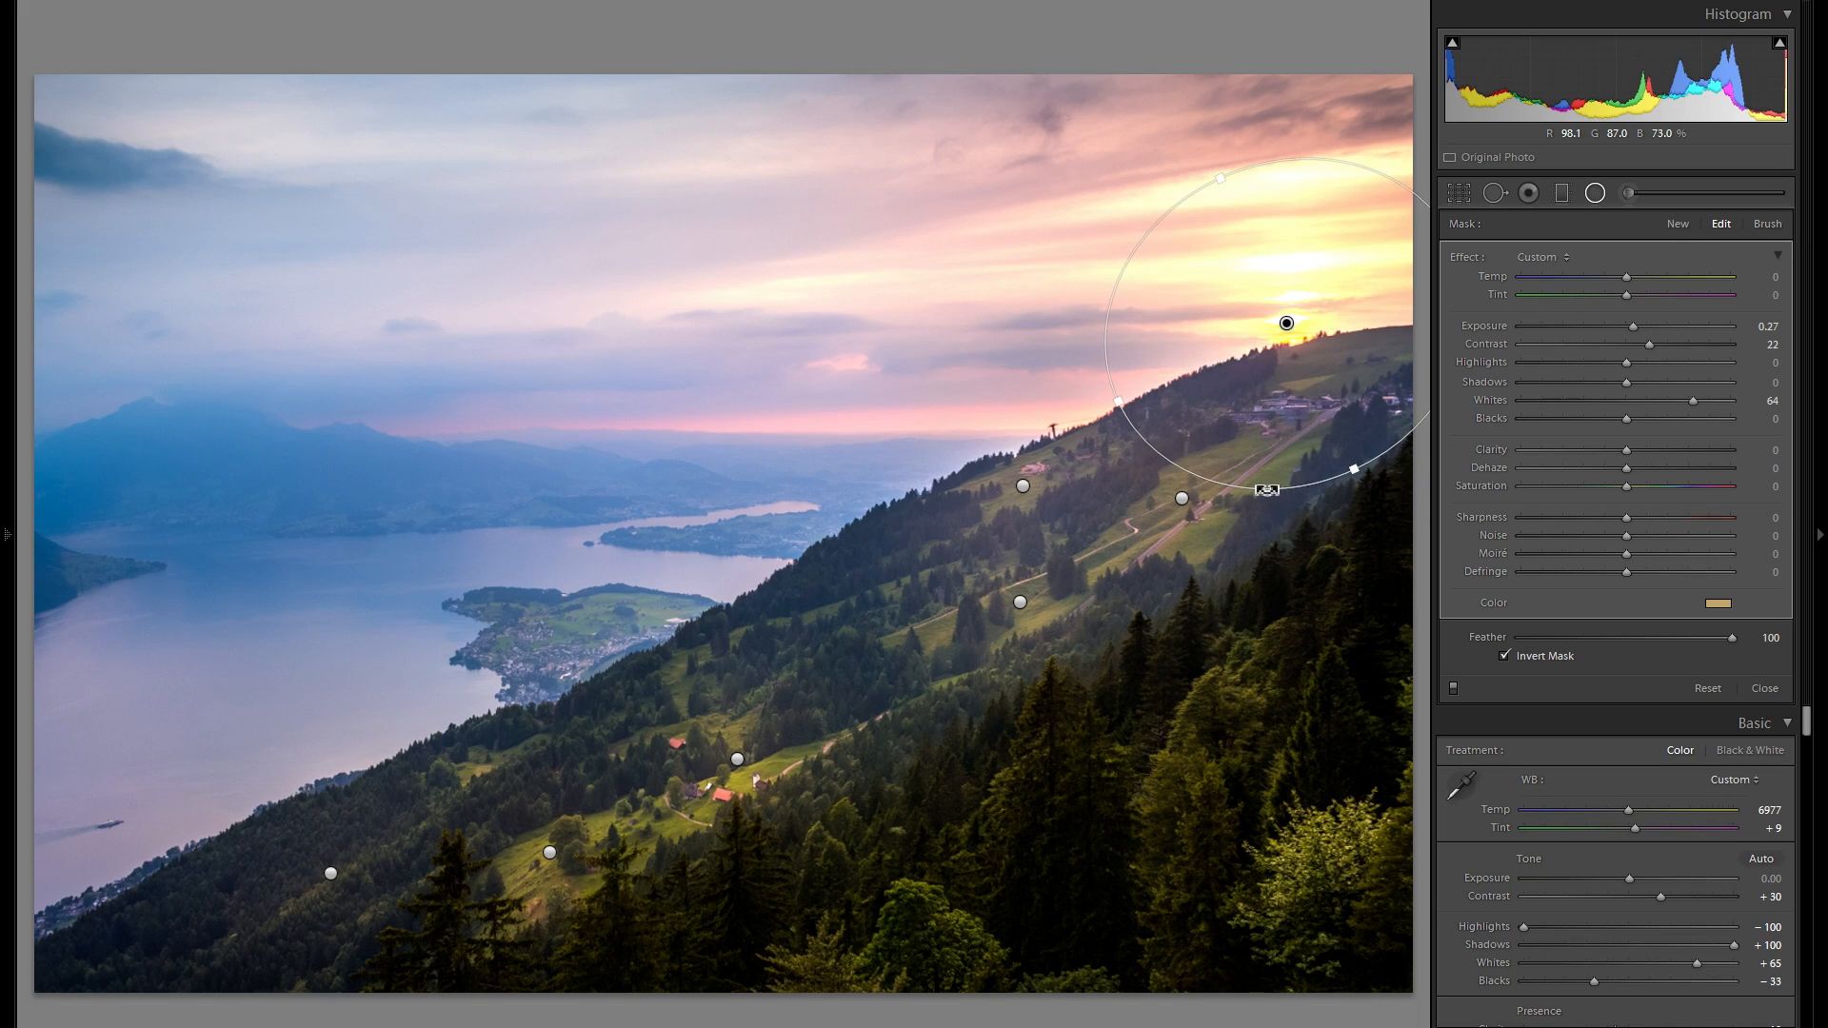
left_click_drag(1353, 465, 1382, 532)
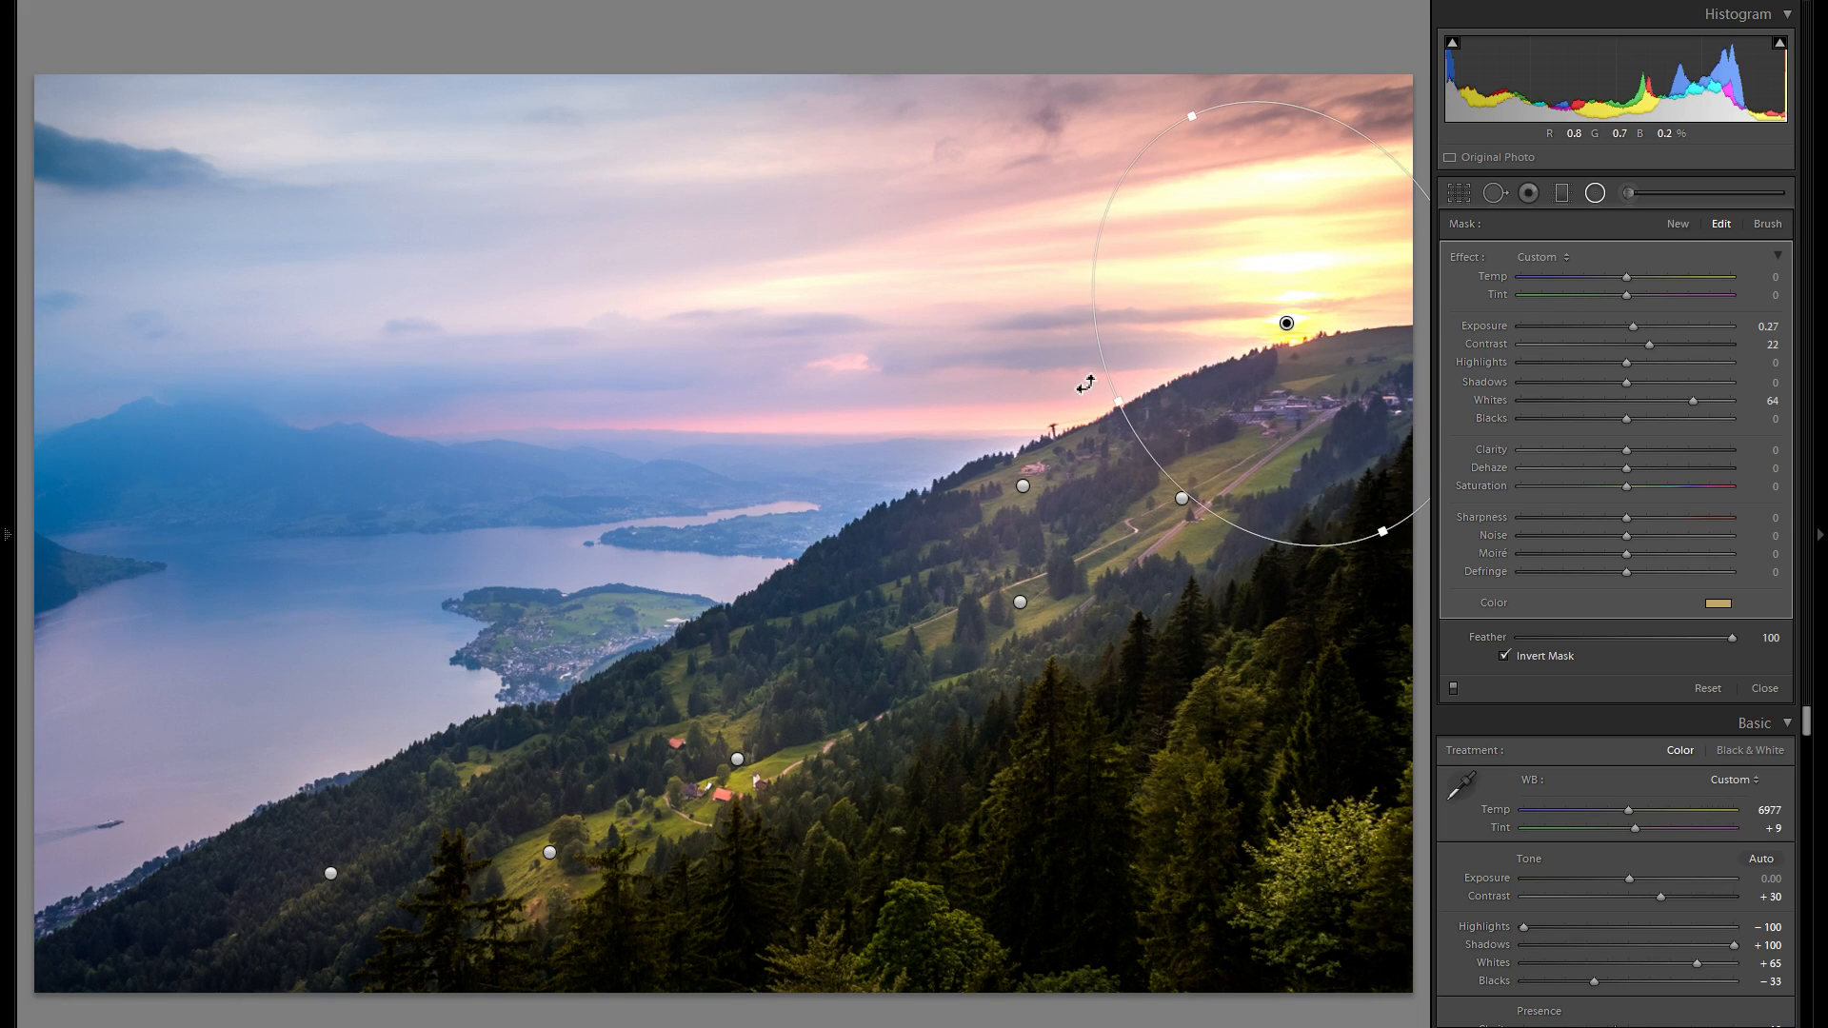
left_click_drag(1117, 396, 1086, 428)
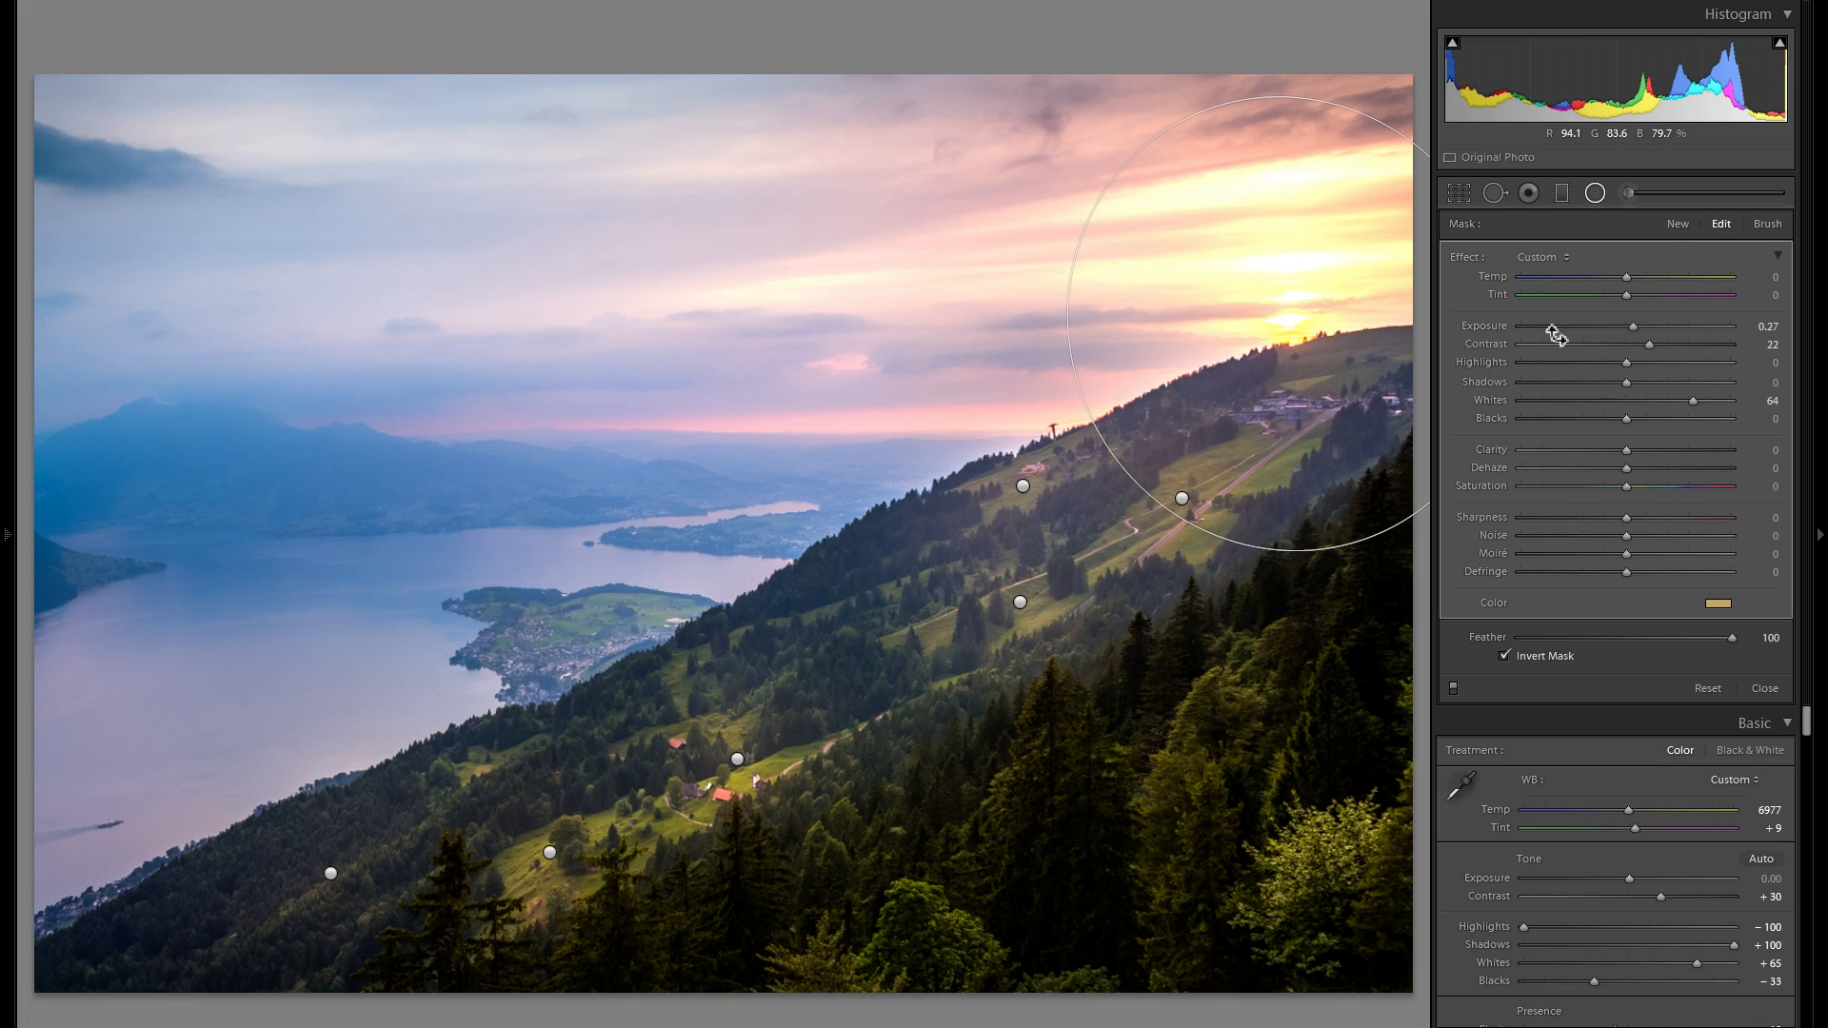
- Reset the sun filter's Exposure, set its Contrast to −18, and shift it slightly down onto the hilltop
double_click(1499, 325)
double_click(1636, 346)
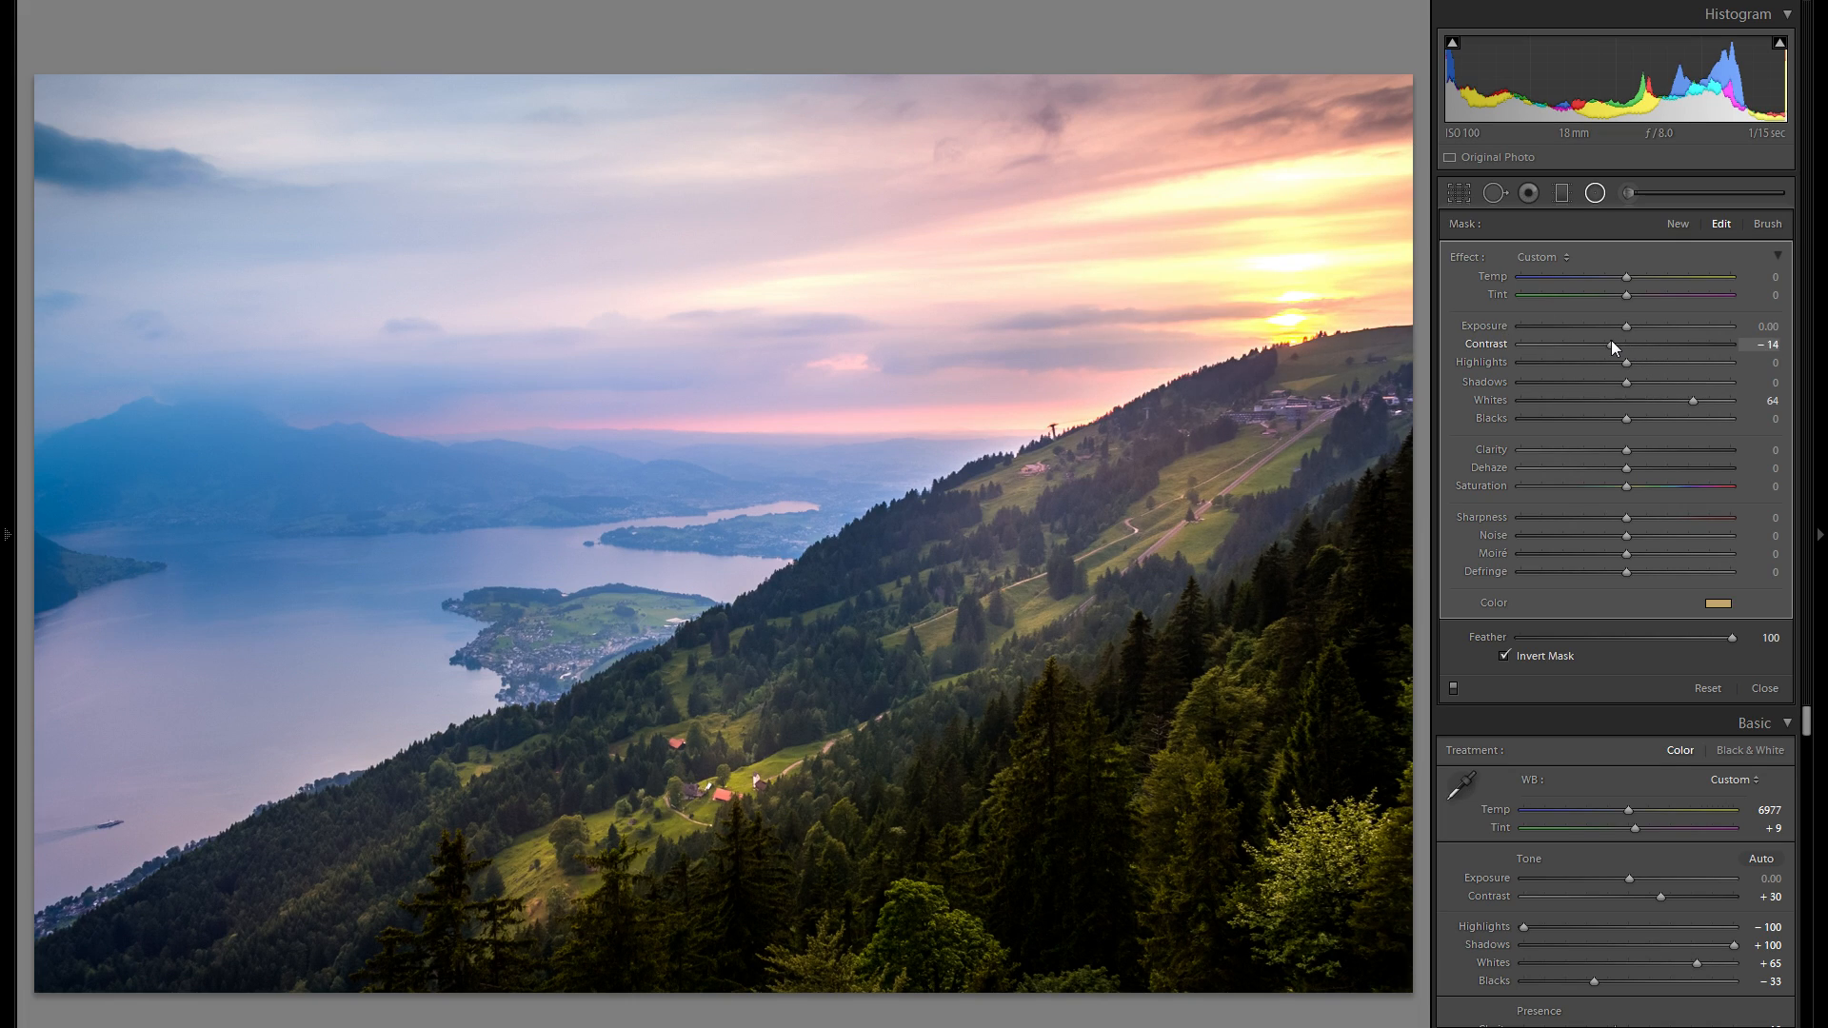
left_click_drag(1608, 340, 1607, 343)
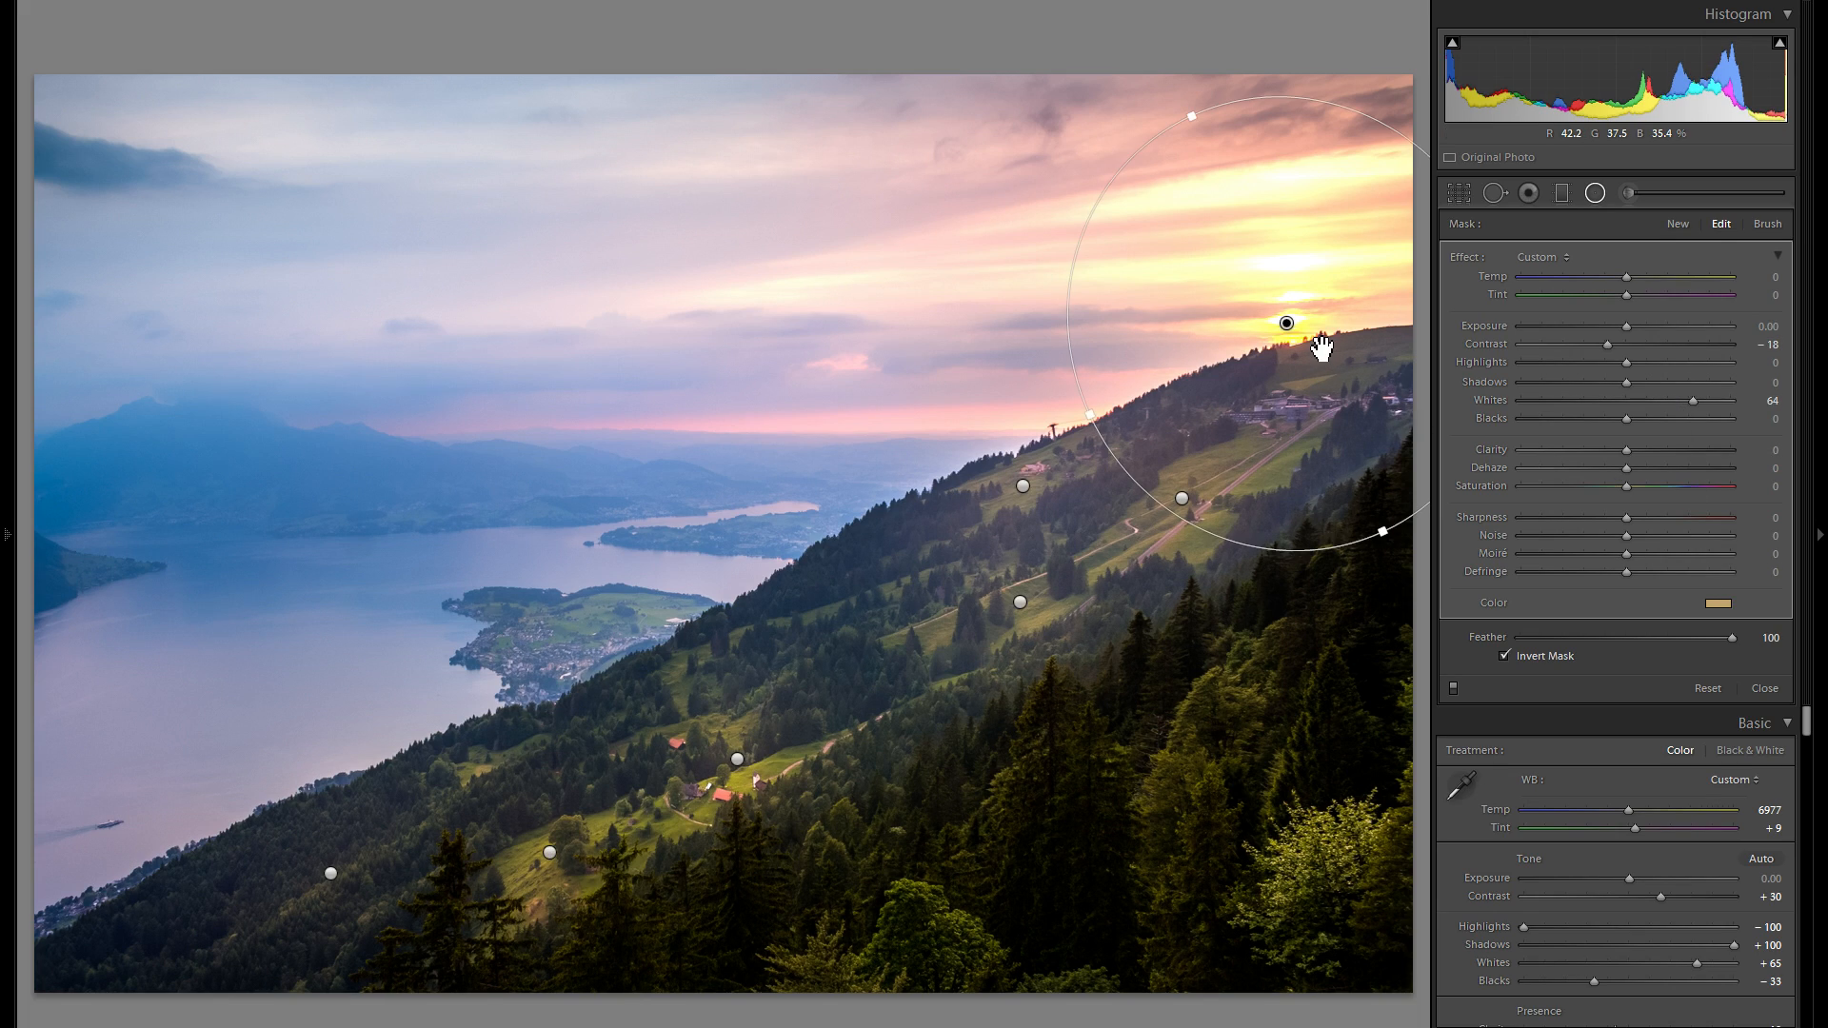
left_click_drag(1322, 383, 1322, 420)
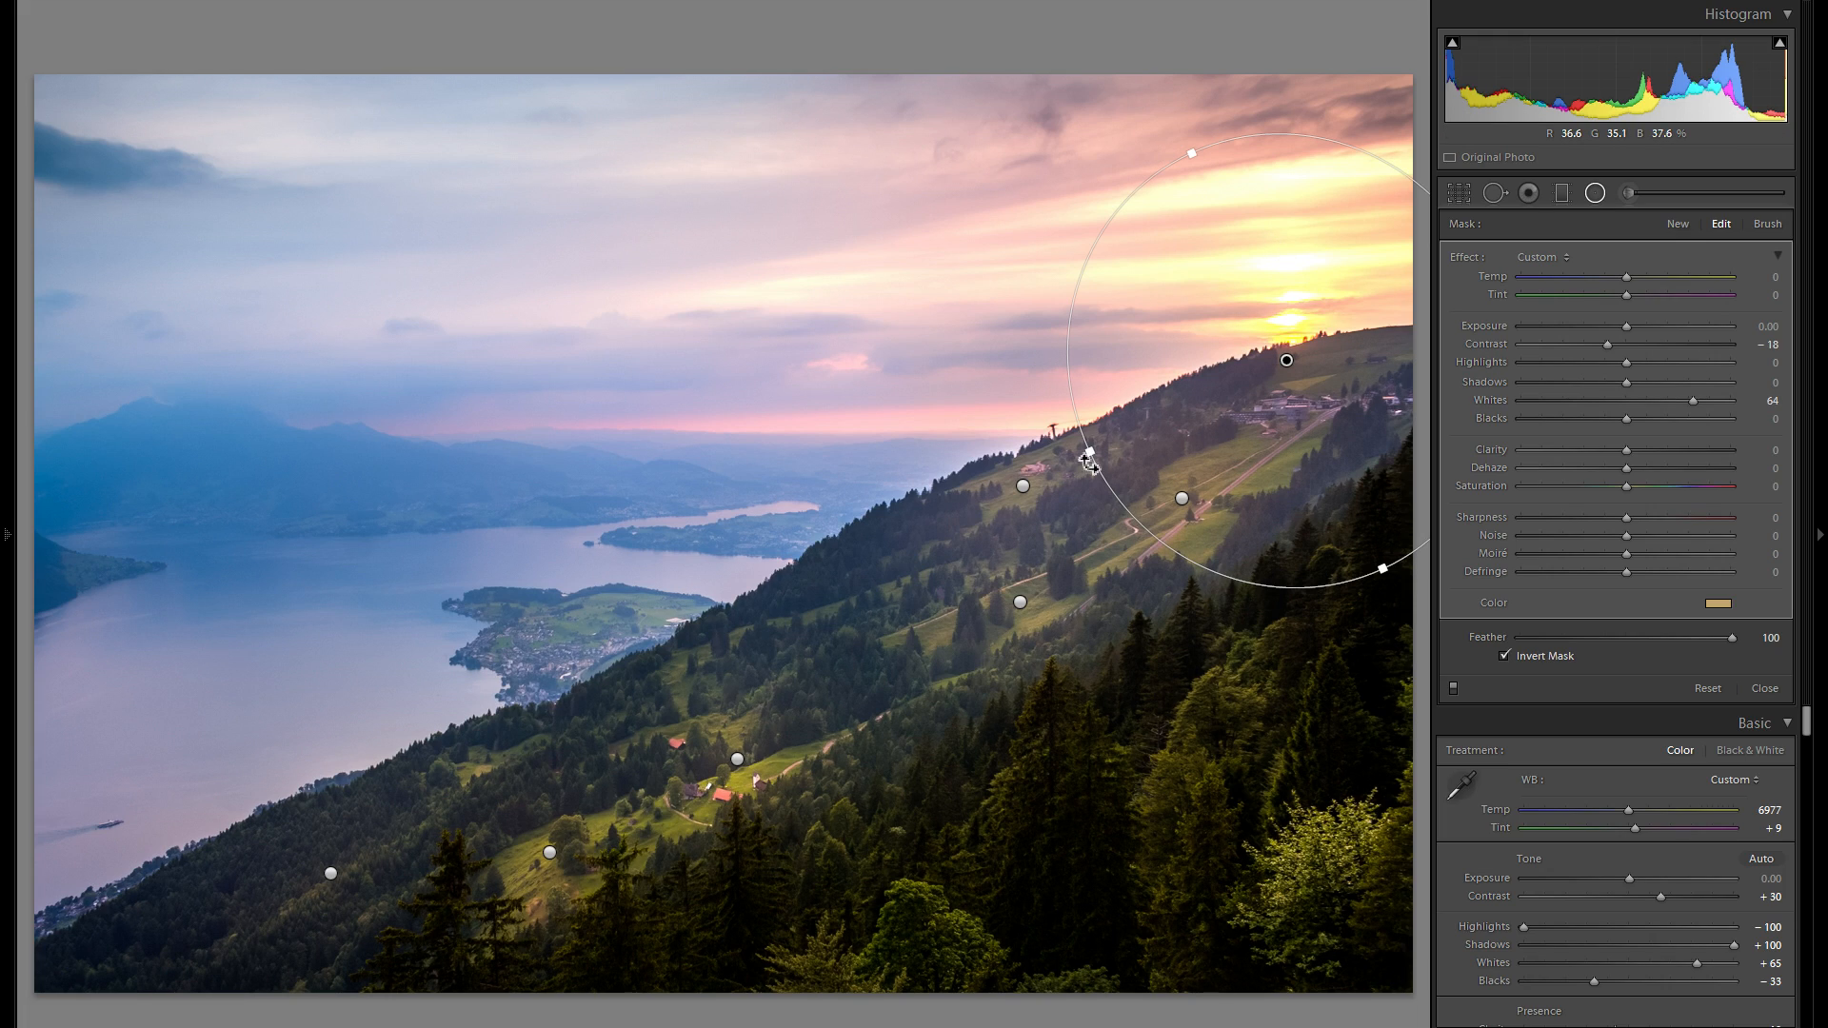
- Duplicate the ridge filter onto the dark foreground conifers, and duplicate that copy again
left_click(1022, 485)
right_click(1058, 460)
left_click(1077, 470)
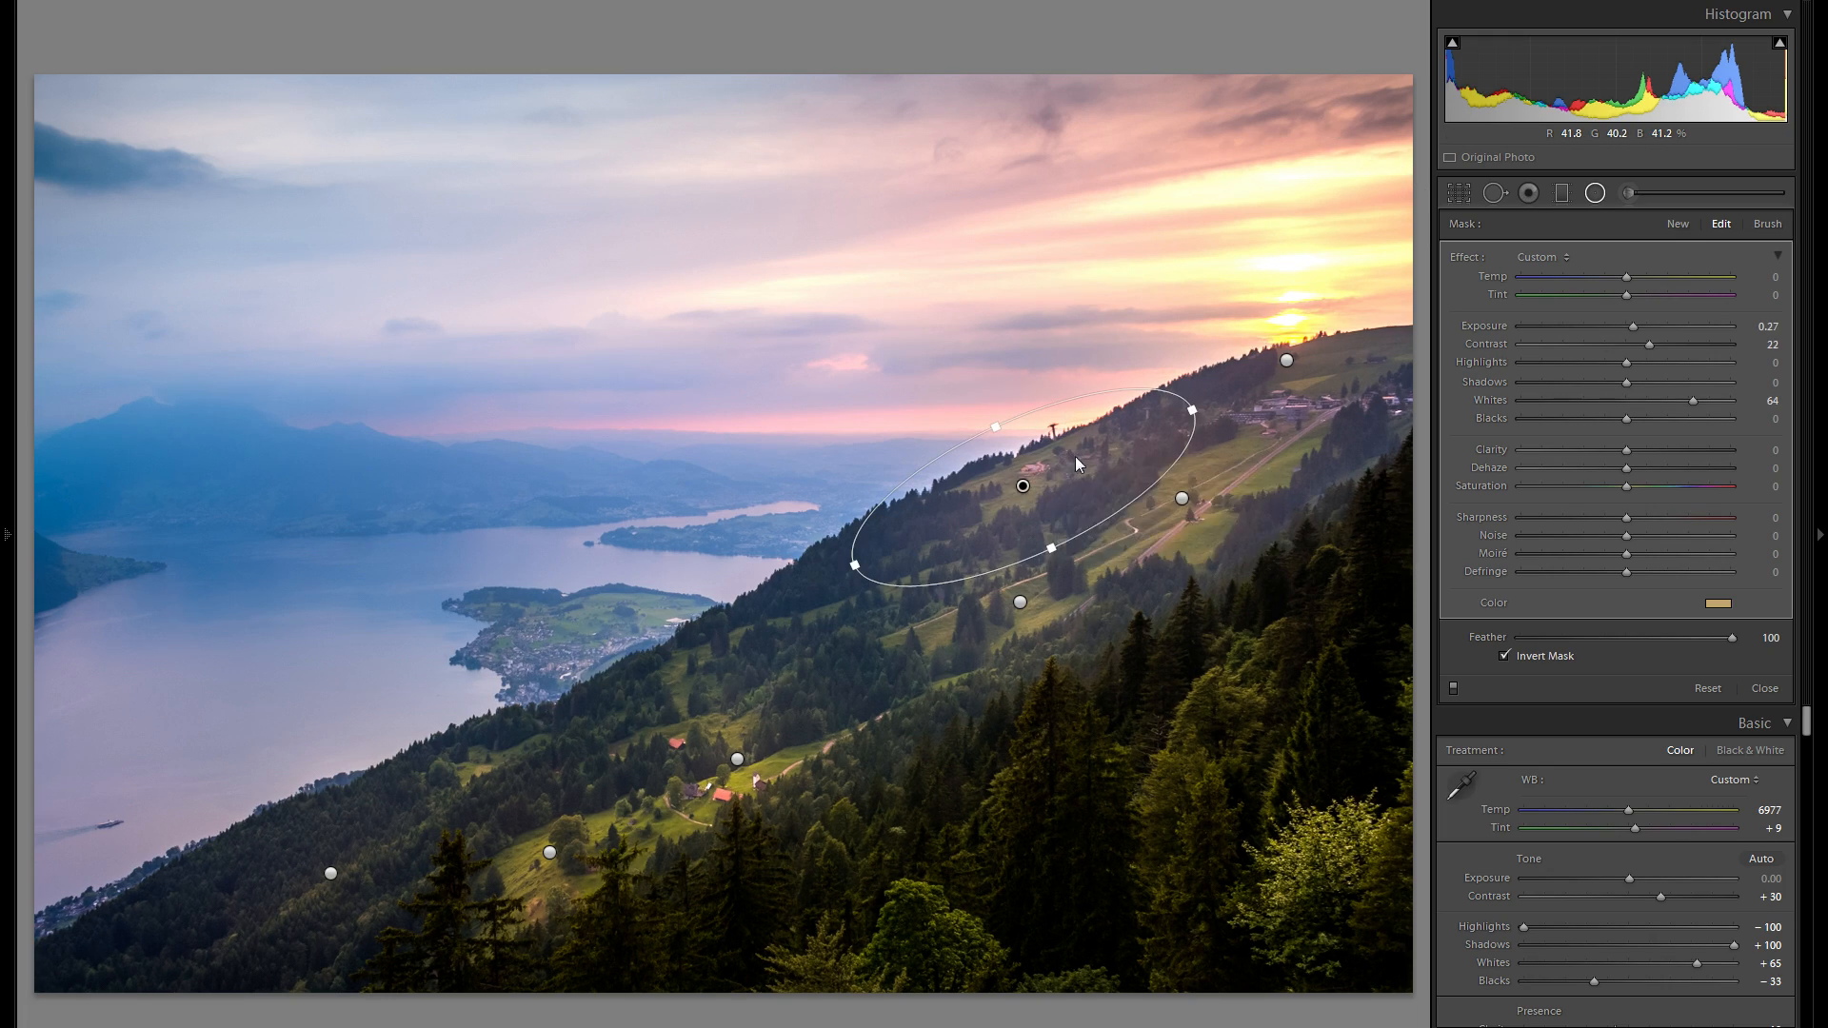
left_click_drag(1197, 540, 1306, 646)
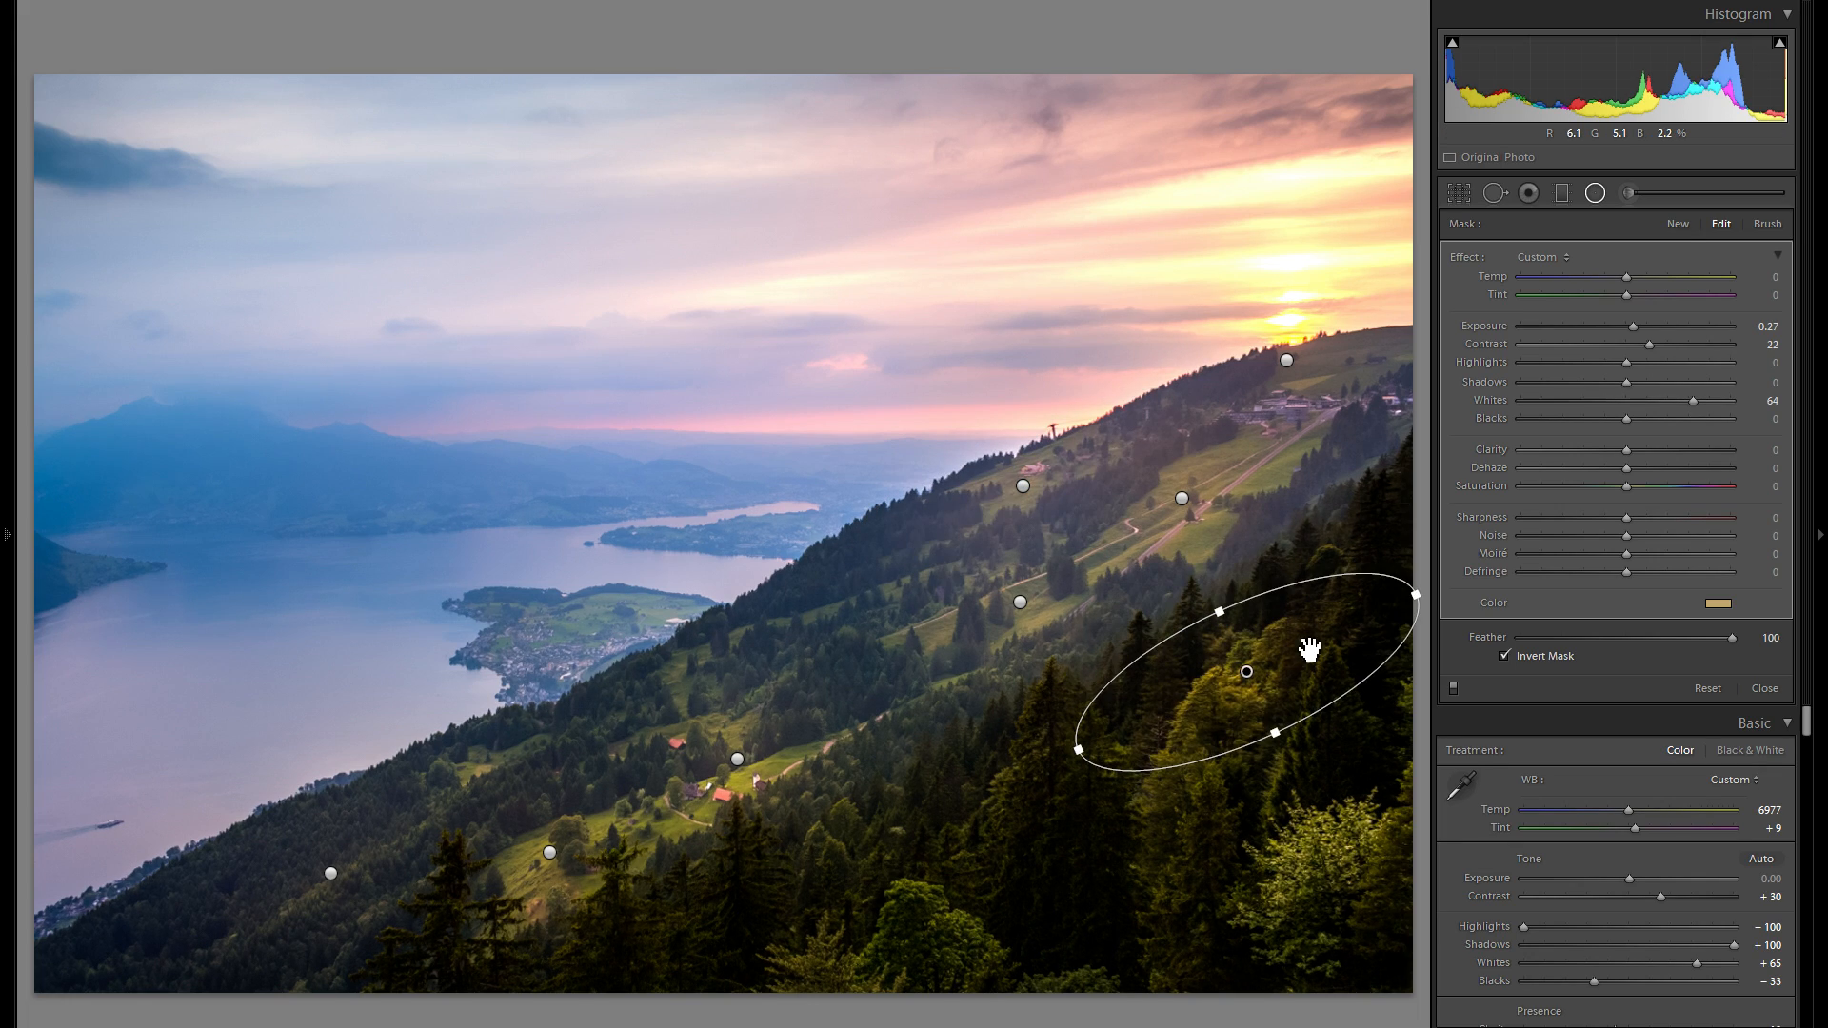
right_click(1307, 648)
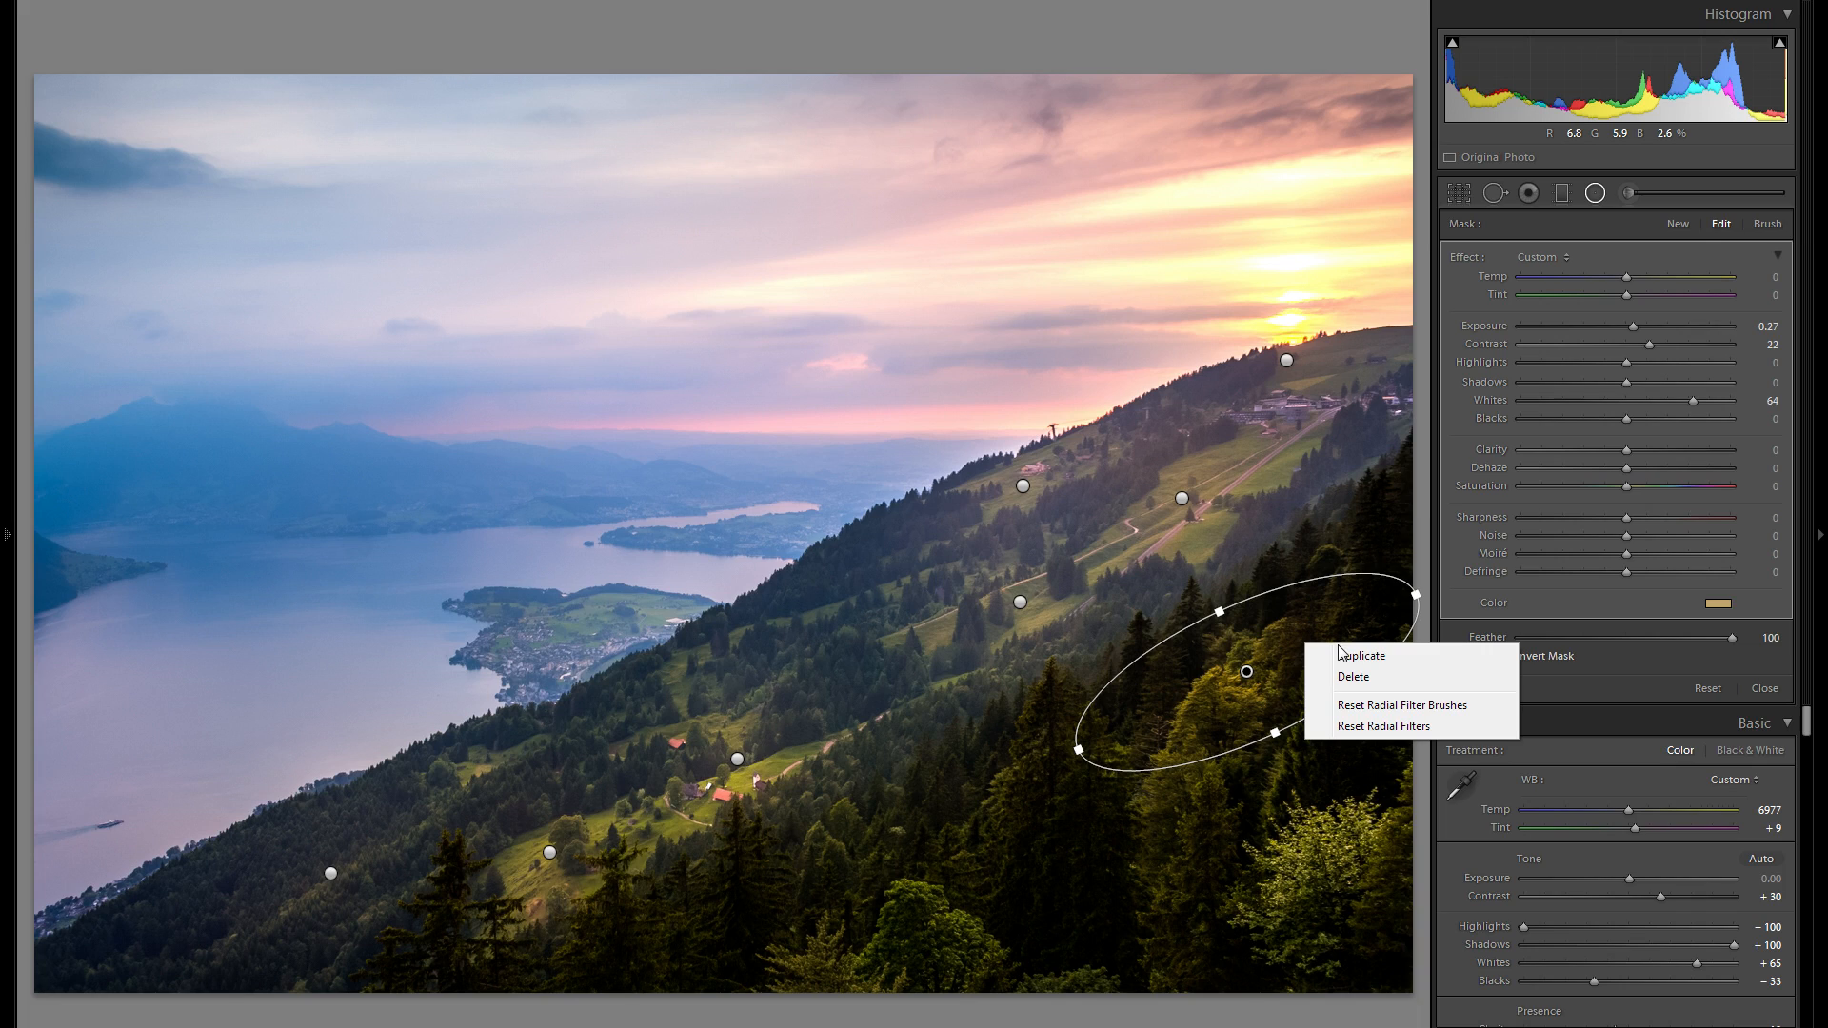
left_click(1340, 654)
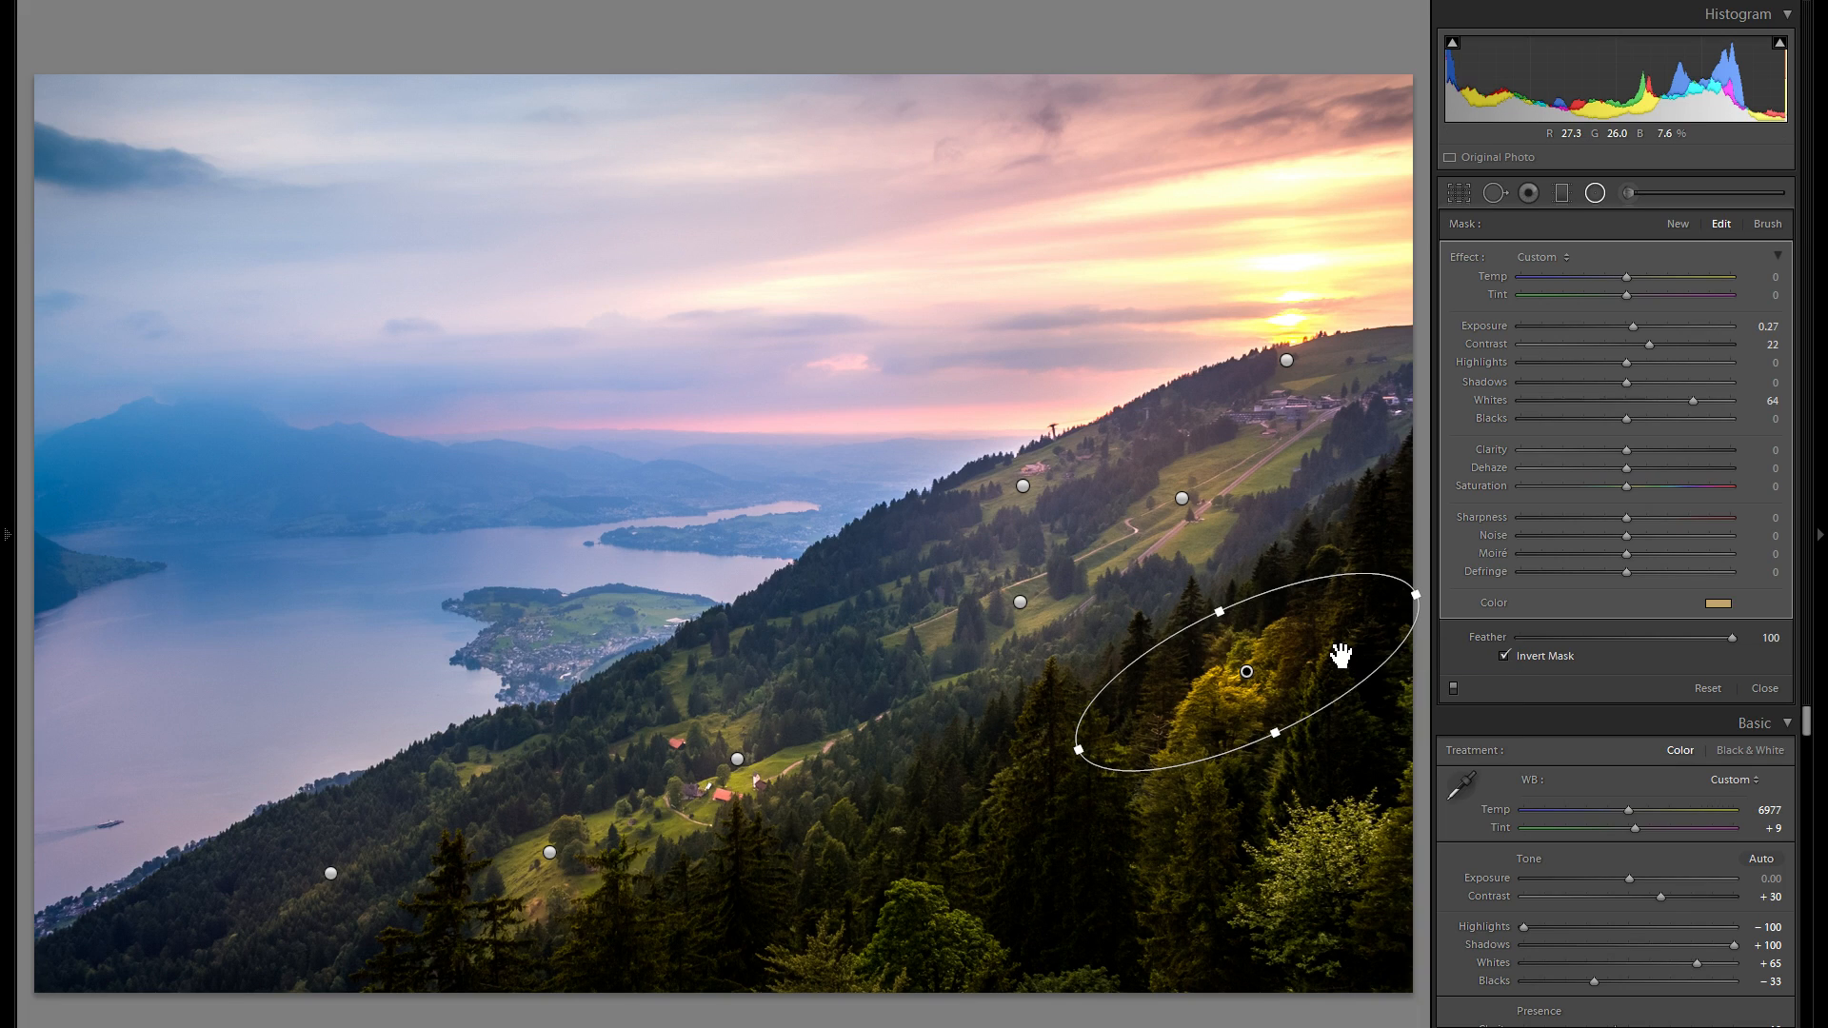
- Spread further filter copies over the upper conifers, foreground trees, bright lower tree and middle slope, with Contrast 52 on the middle slope
left_click_drag(1332, 654, 1405, 517)
right_click(1357, 524)
left_click(1374, 534)
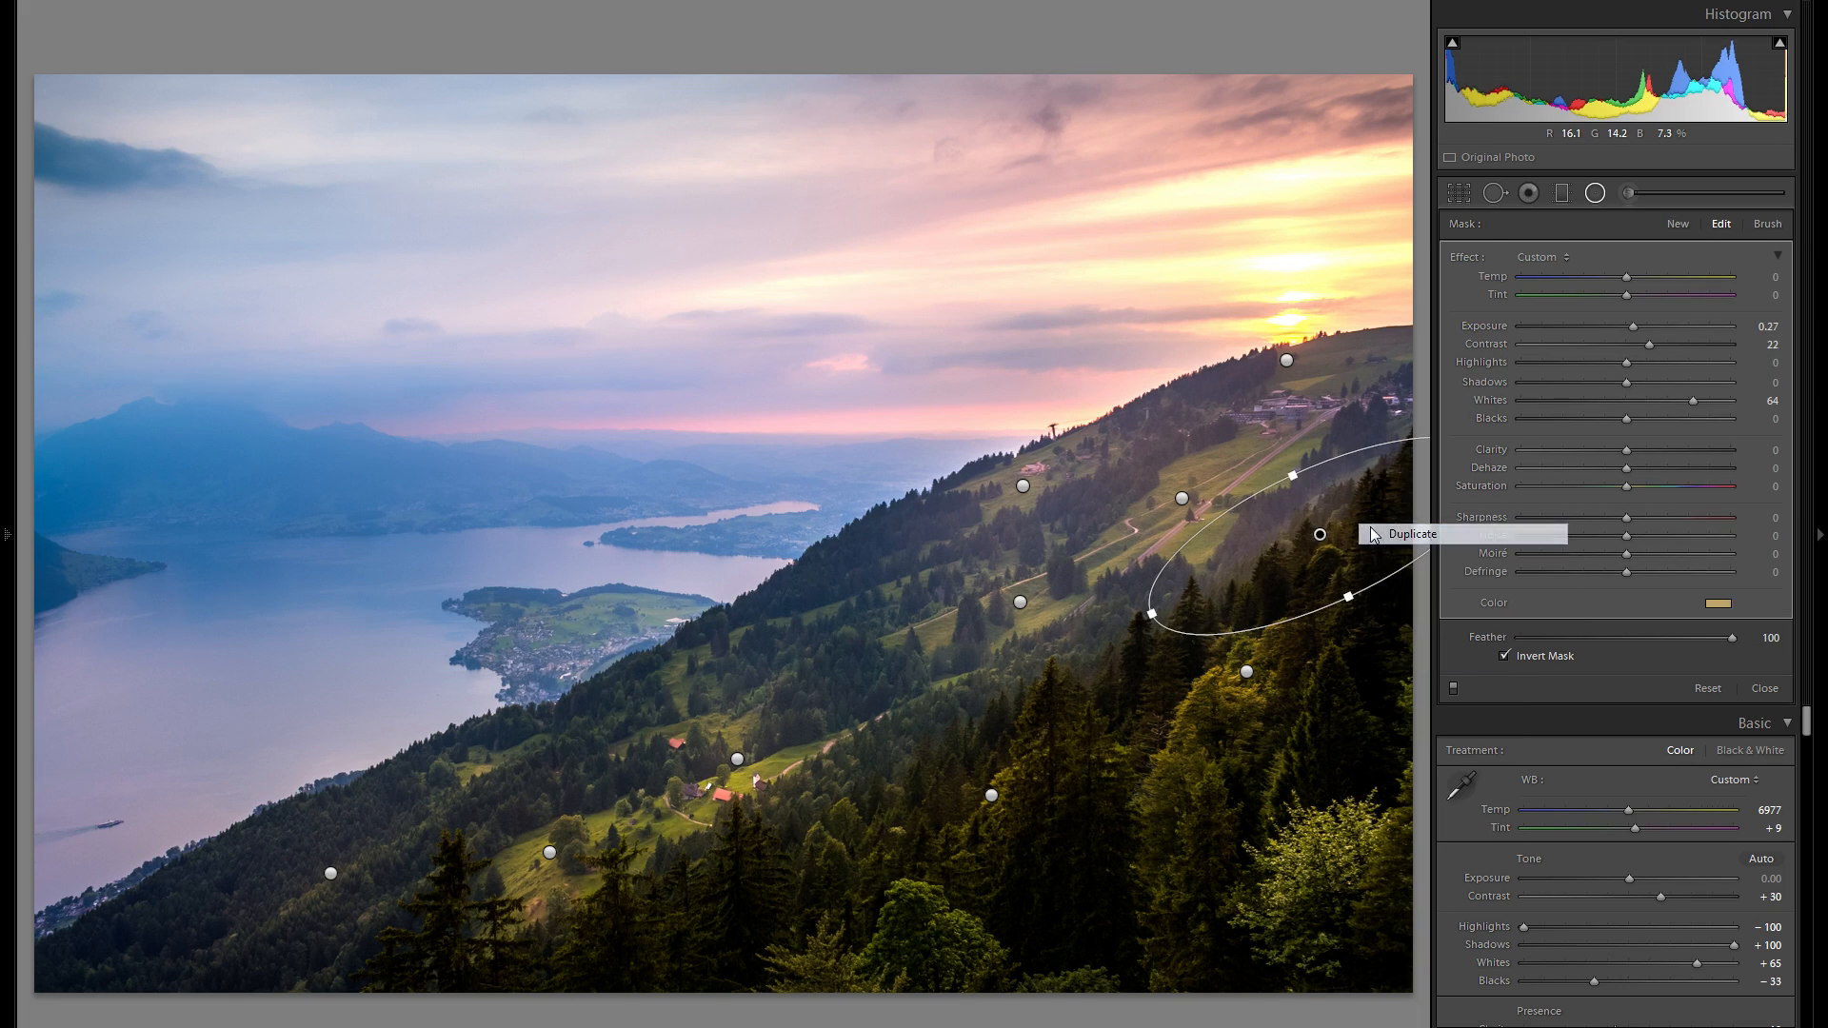
left_click_drag(997, 916, 877, 641)
right_click(961, 898)
left_click(993, 911)
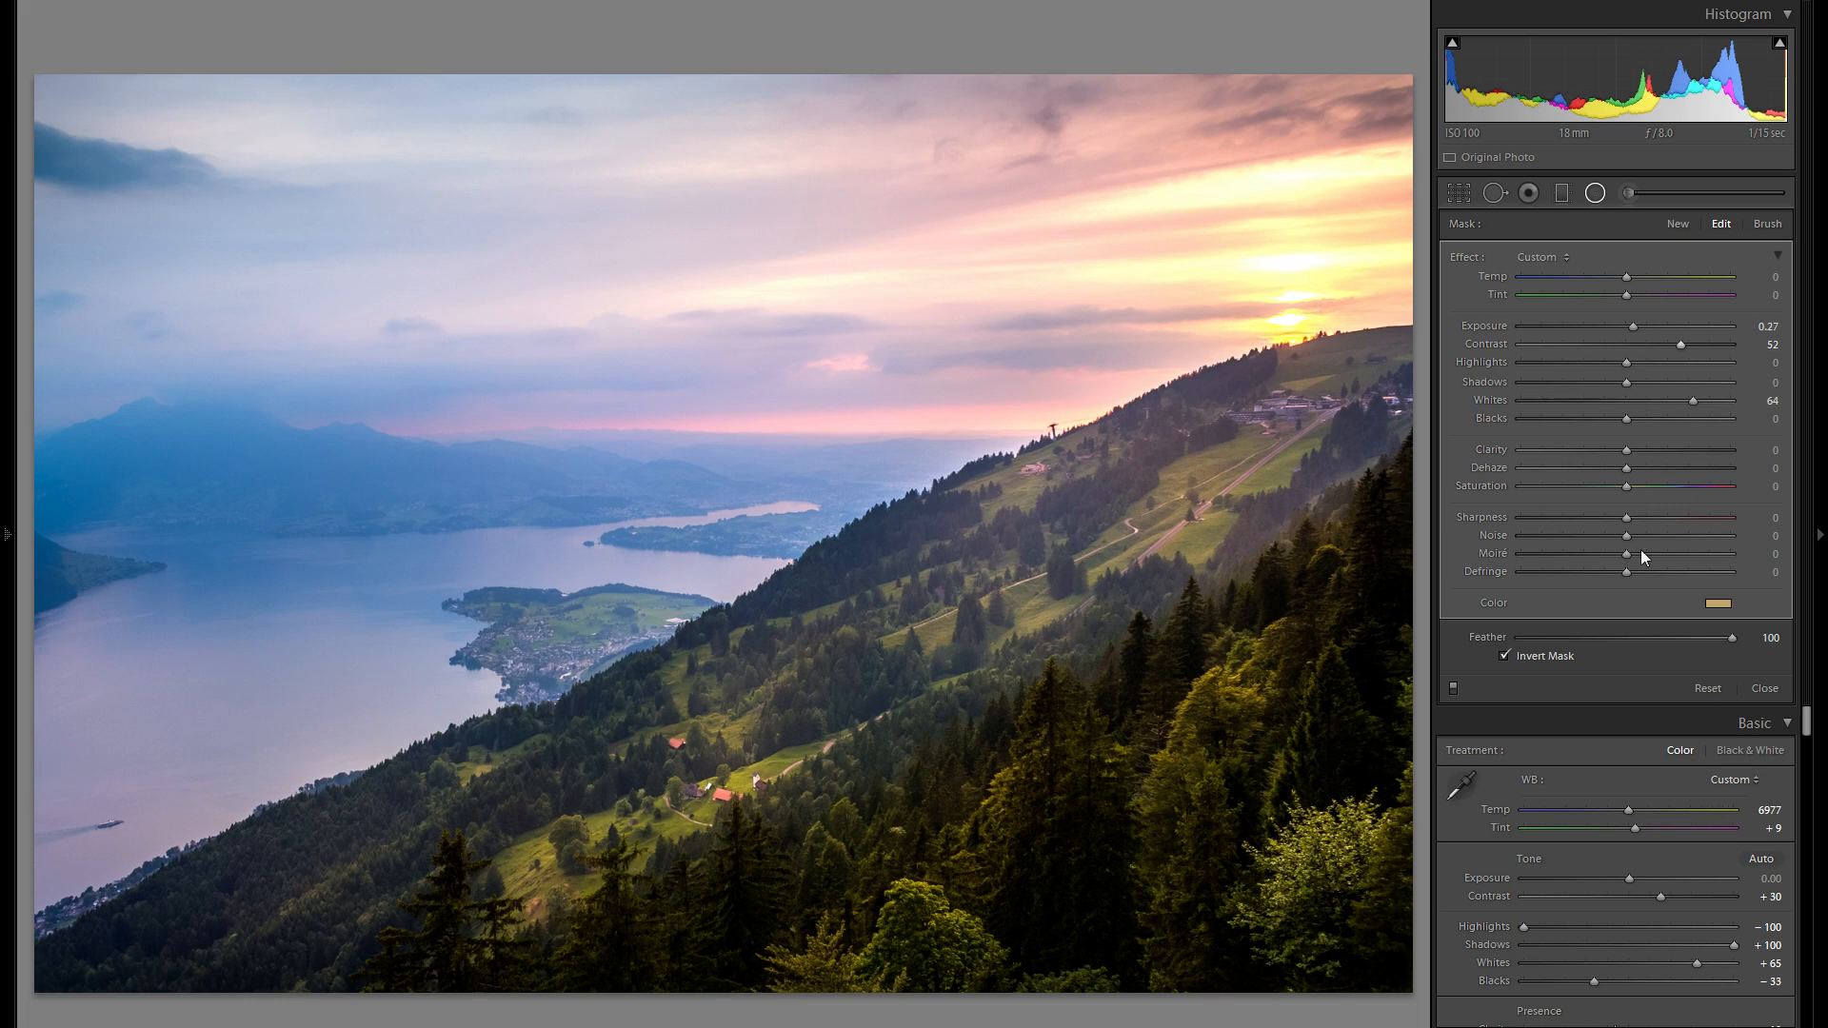
- Duplicate the middle slope filter onto the lakeside village peninsula, and change the copy's colour tint to blue
right_click(845, 657)
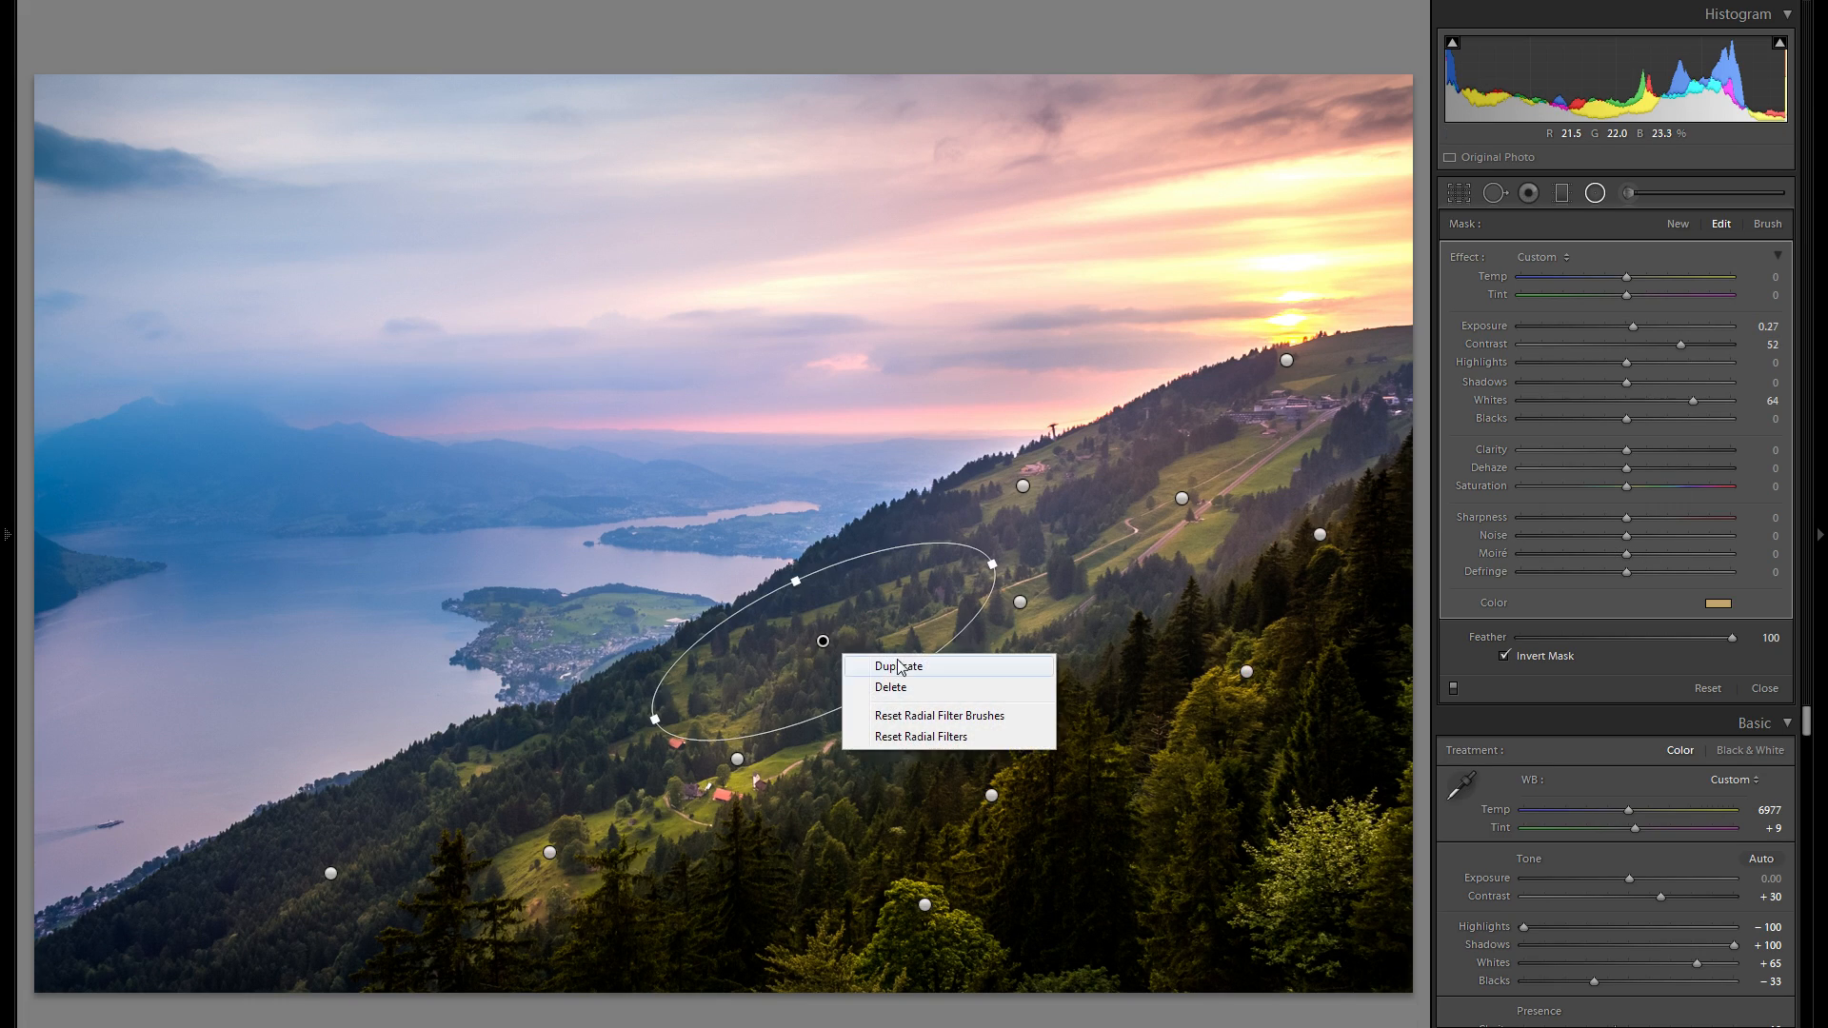
left_click(885, 666)
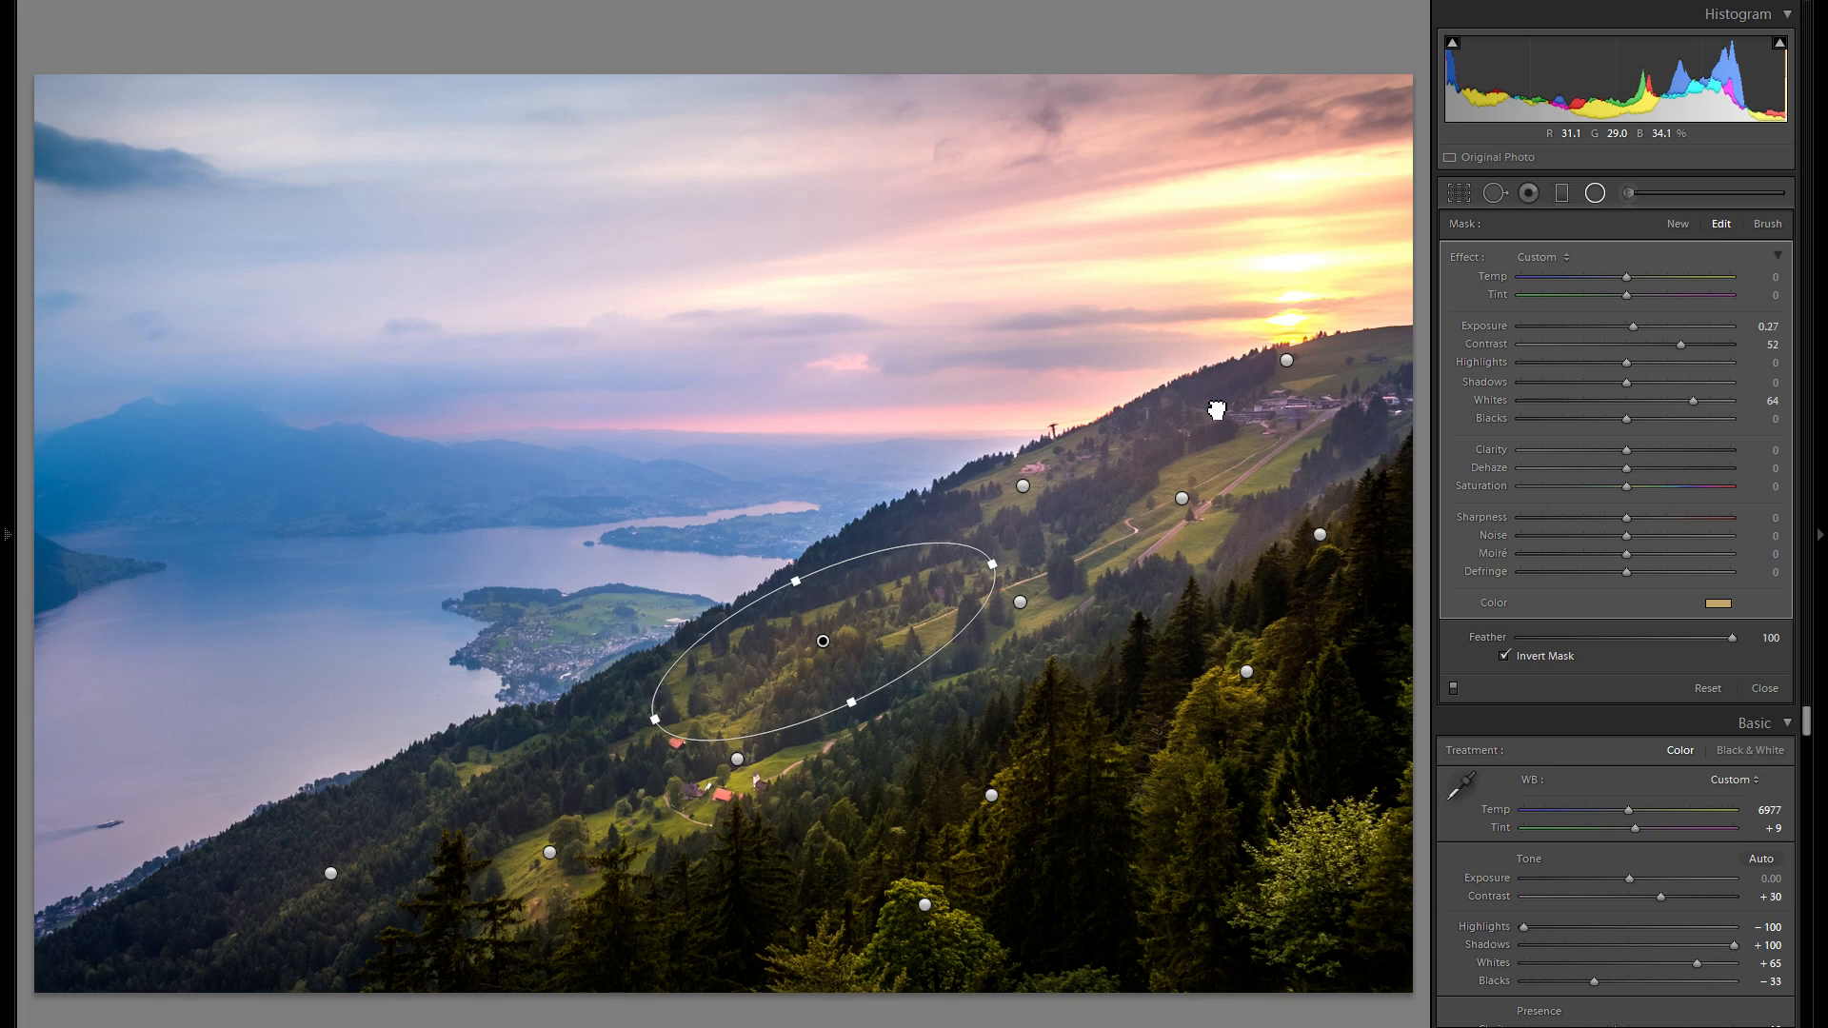
left_click_drag(1217, 410, 683, 620)
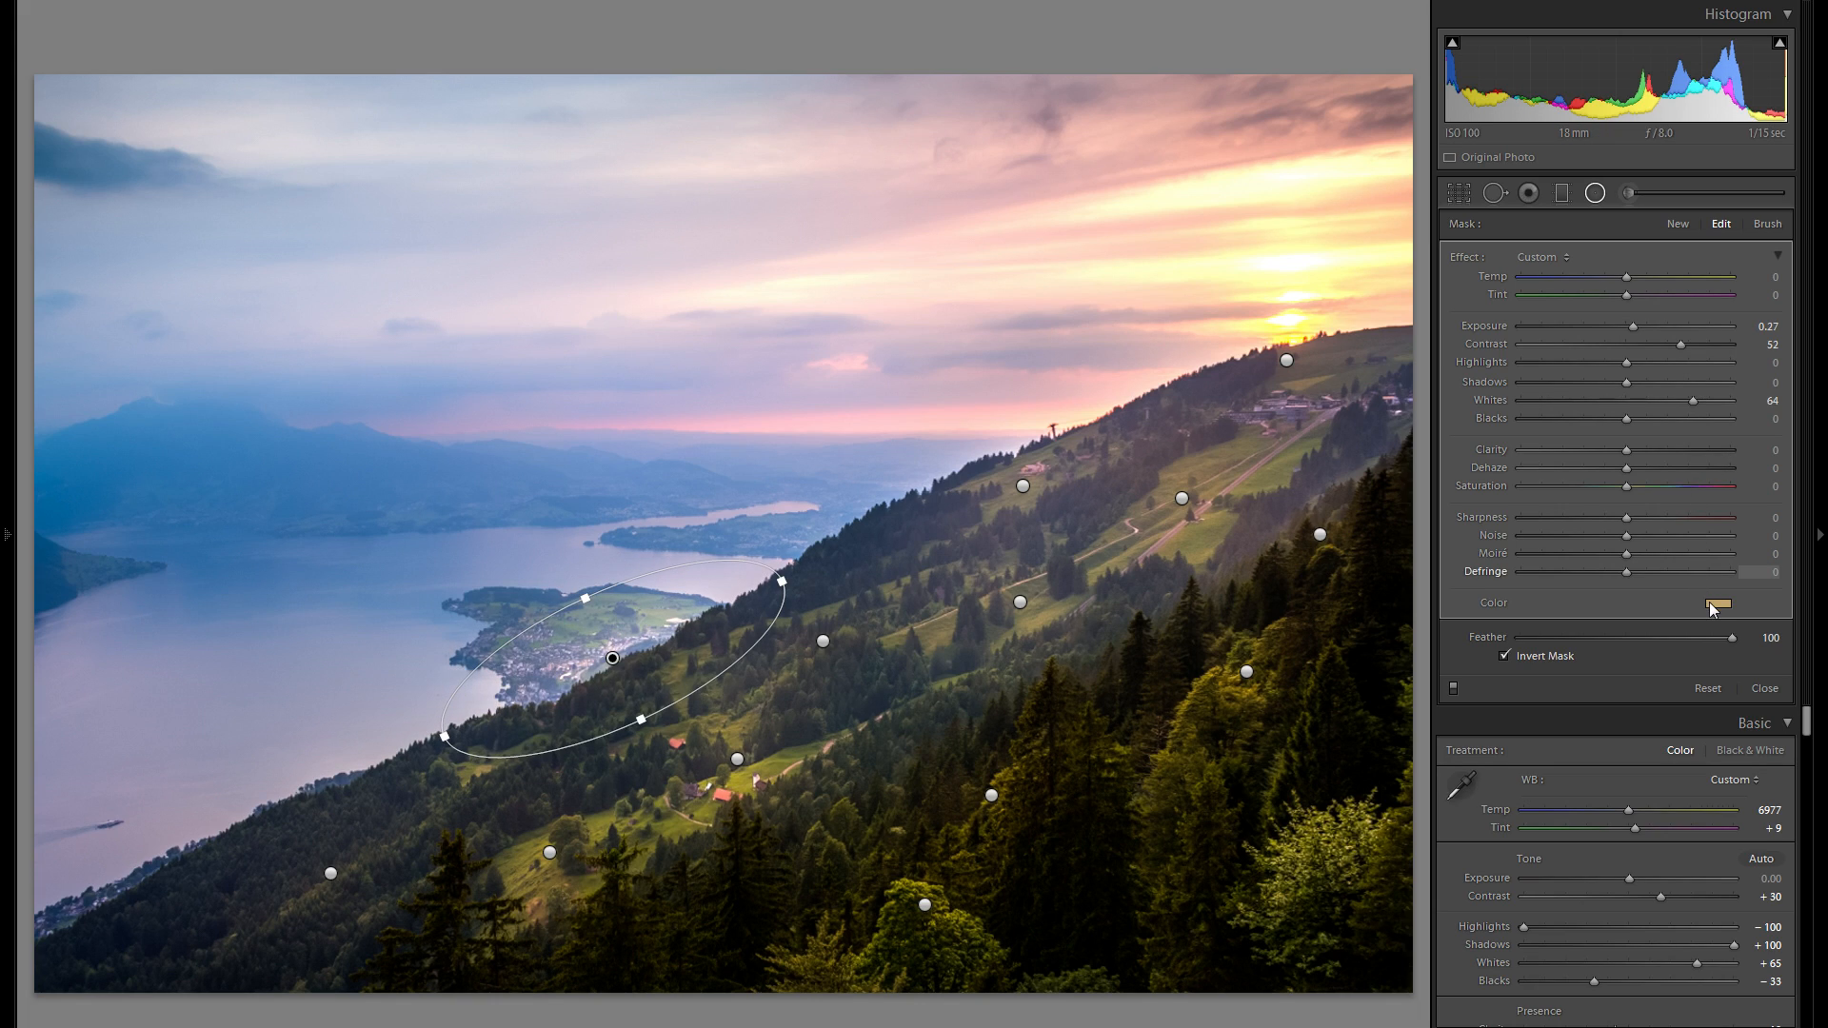
left_click(1711, 603)
left_click(1670, 651)
left_click(1710, 603)
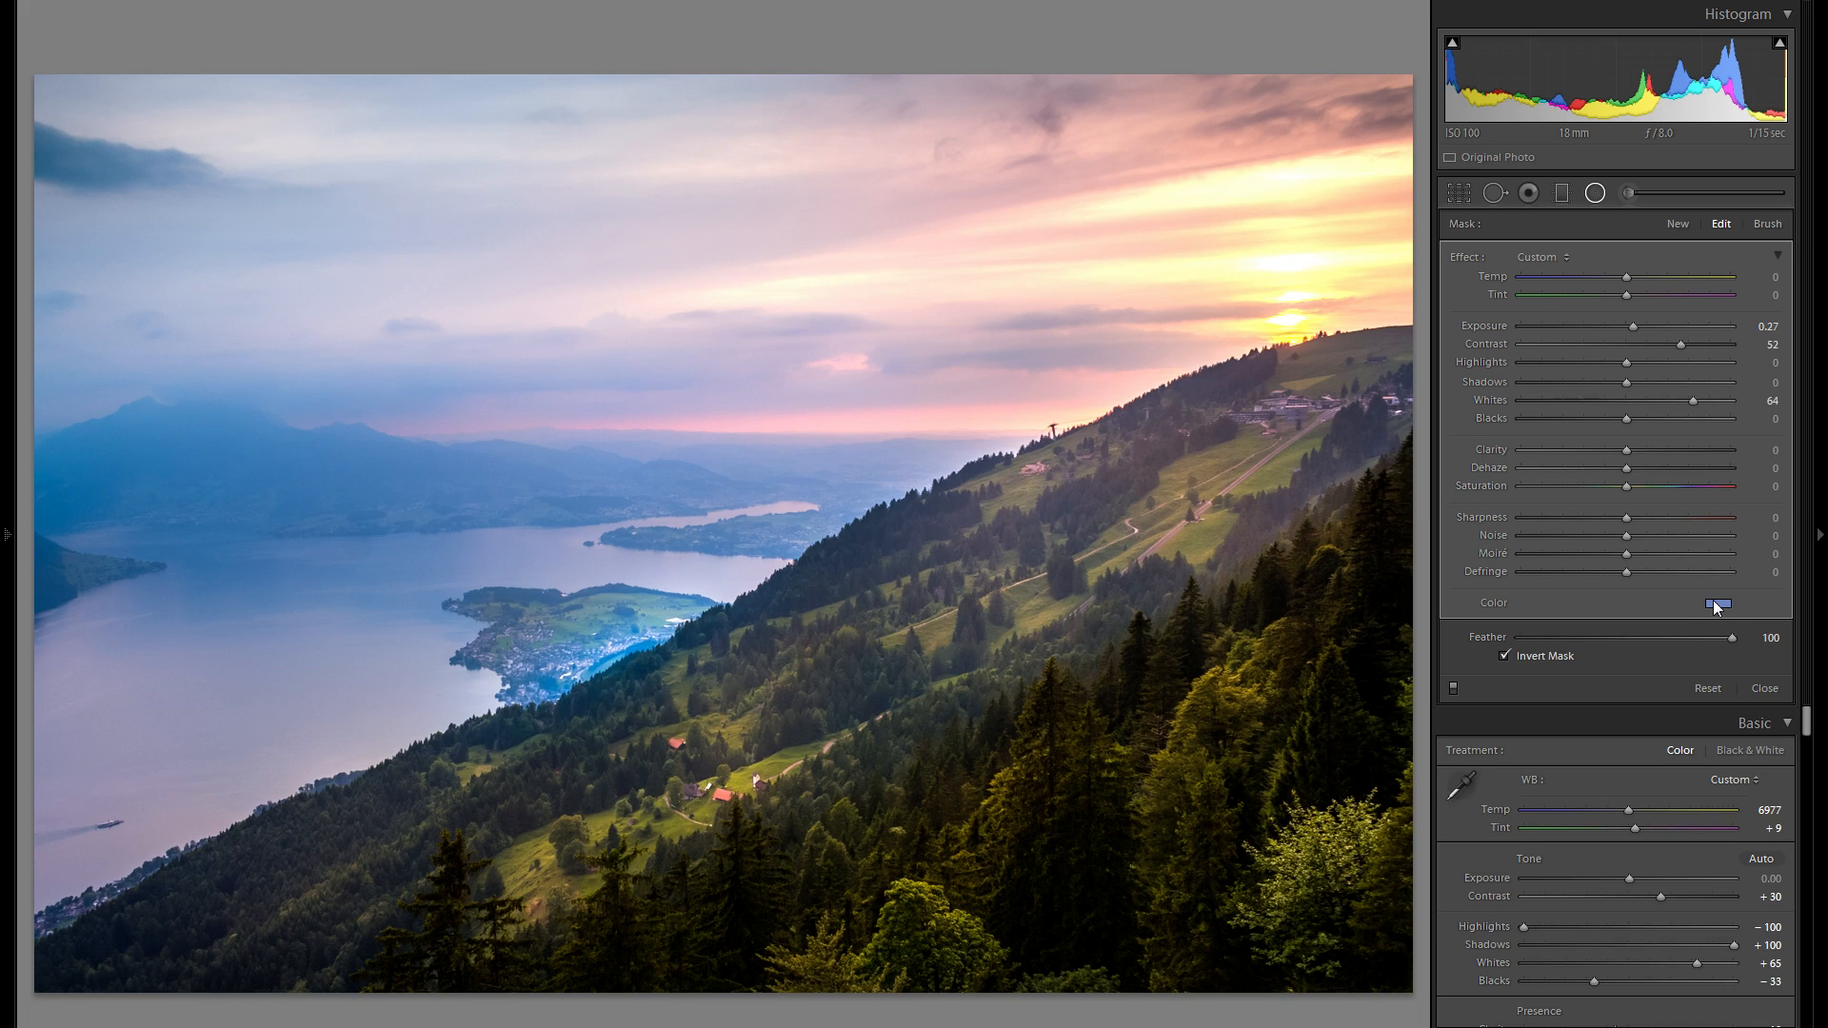
- Change the village filter's colour tint to a yellow with hue 49 and saturation 53%
left_click(1725, 604)
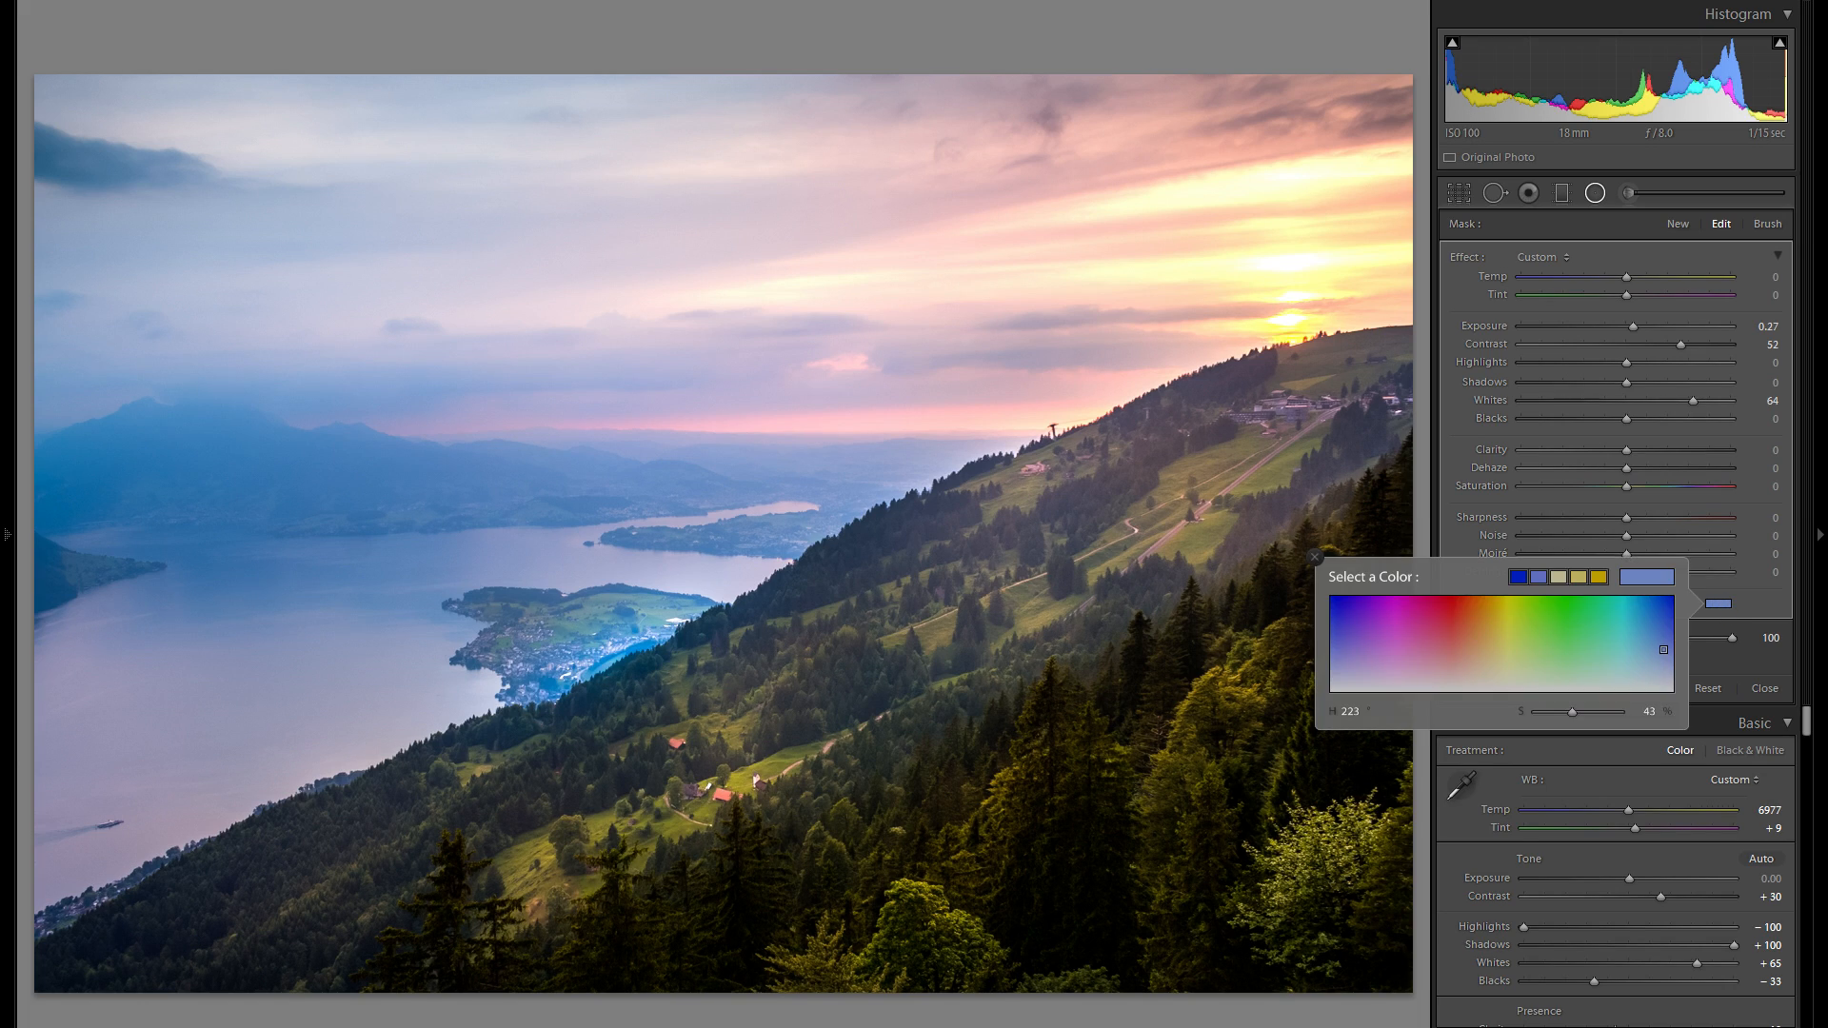
left_click(1494, 657)
left_click_drag(1495, 658, 1497, 643)
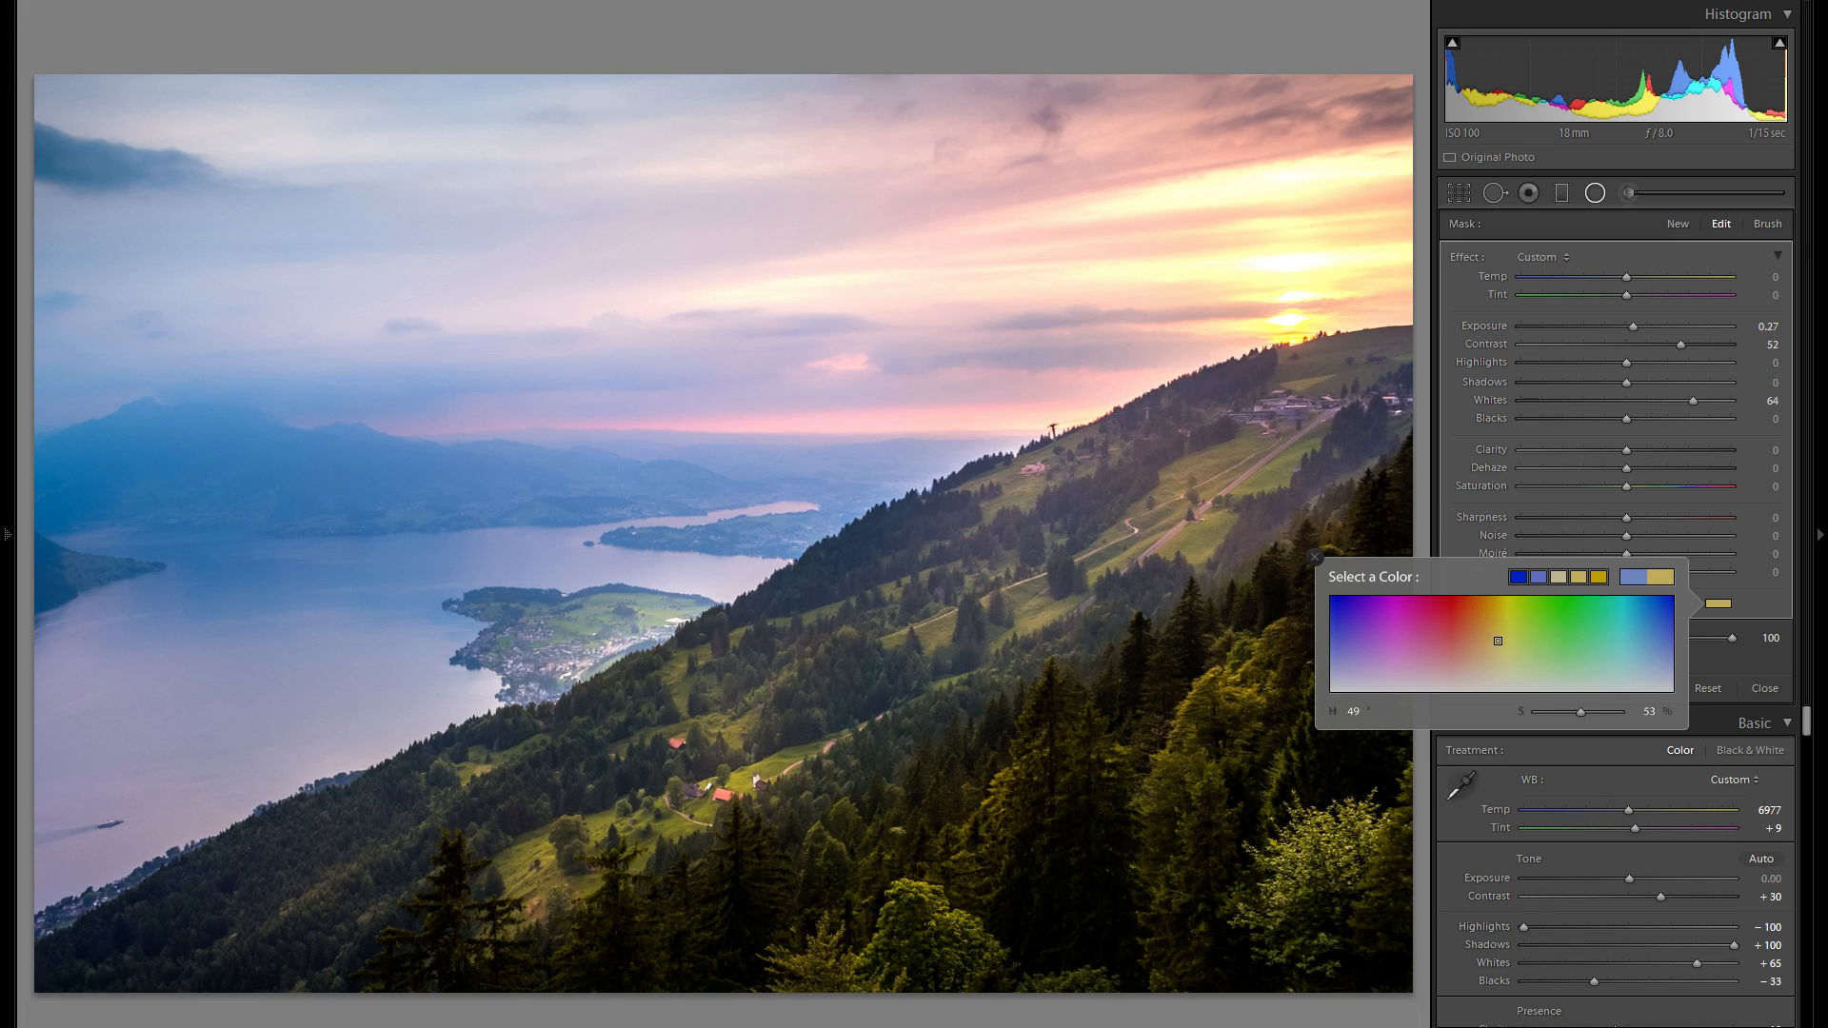
- Duplicate the village filter onto the lake, enlarge the copy to a wide circle, reset its Exposure, and set its Contrast to 14
right_click(664, 636)
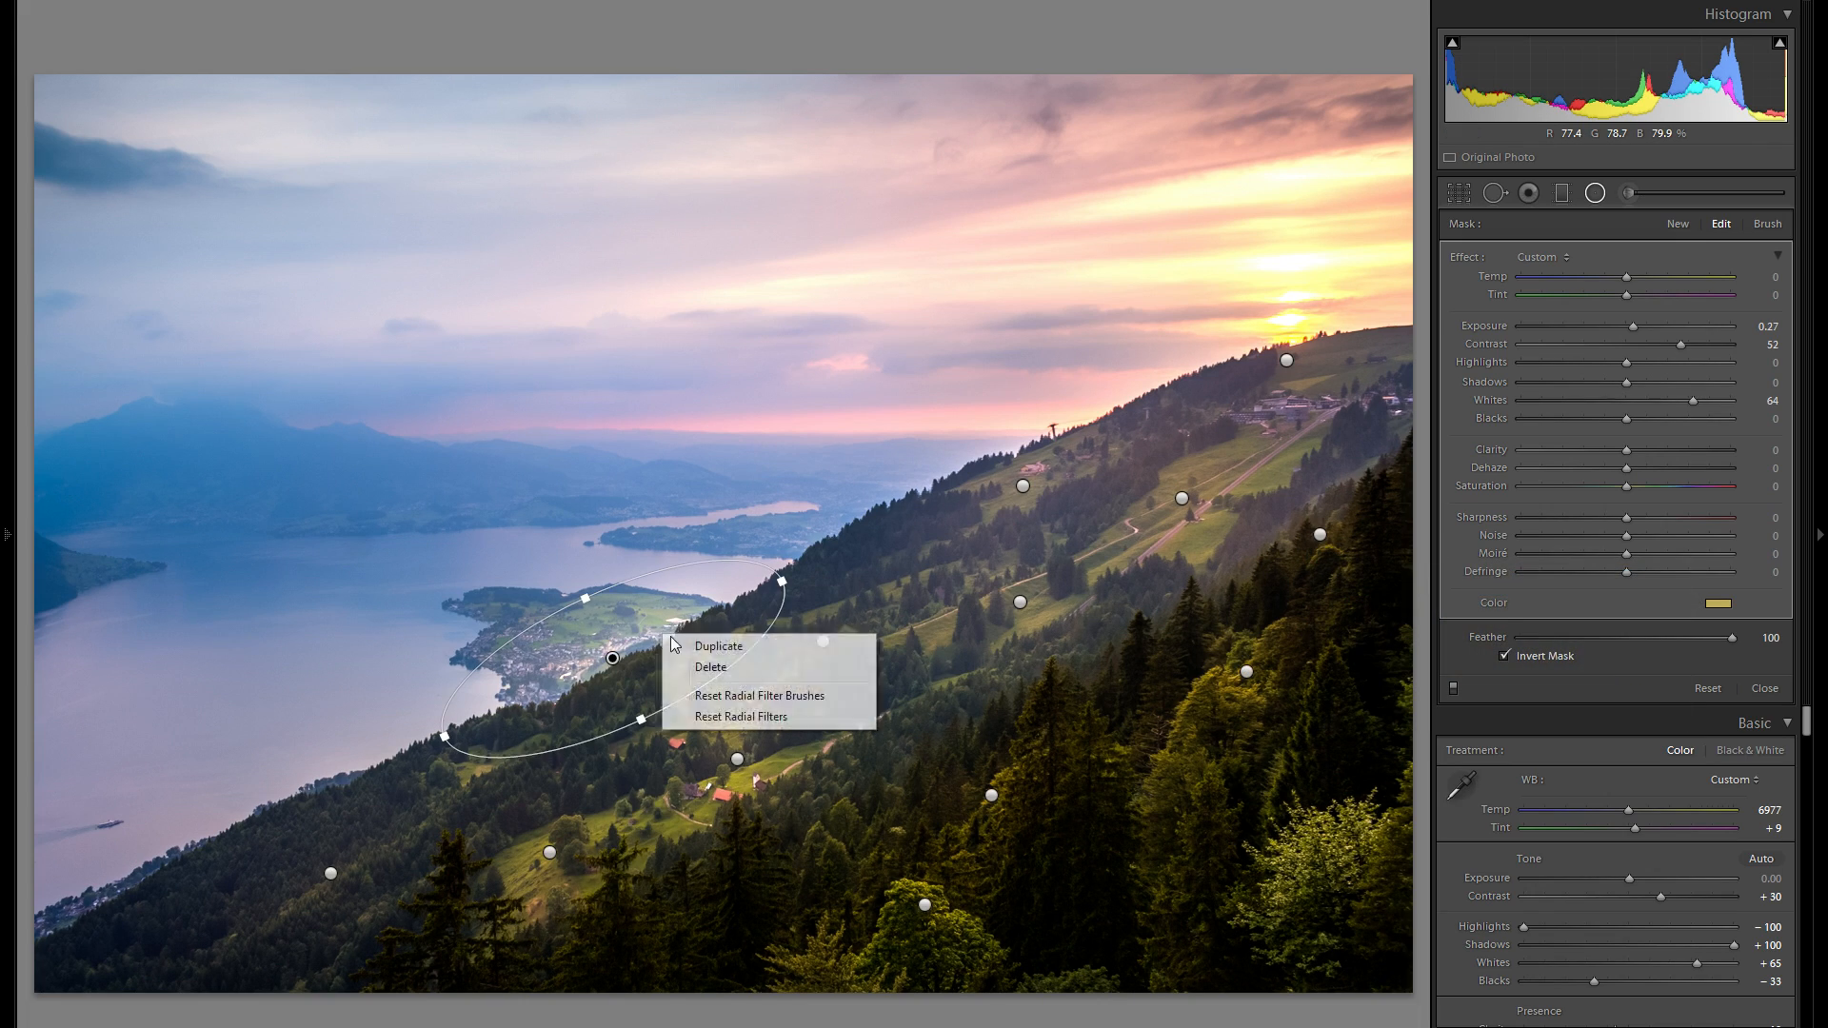
left_click(752, 647)
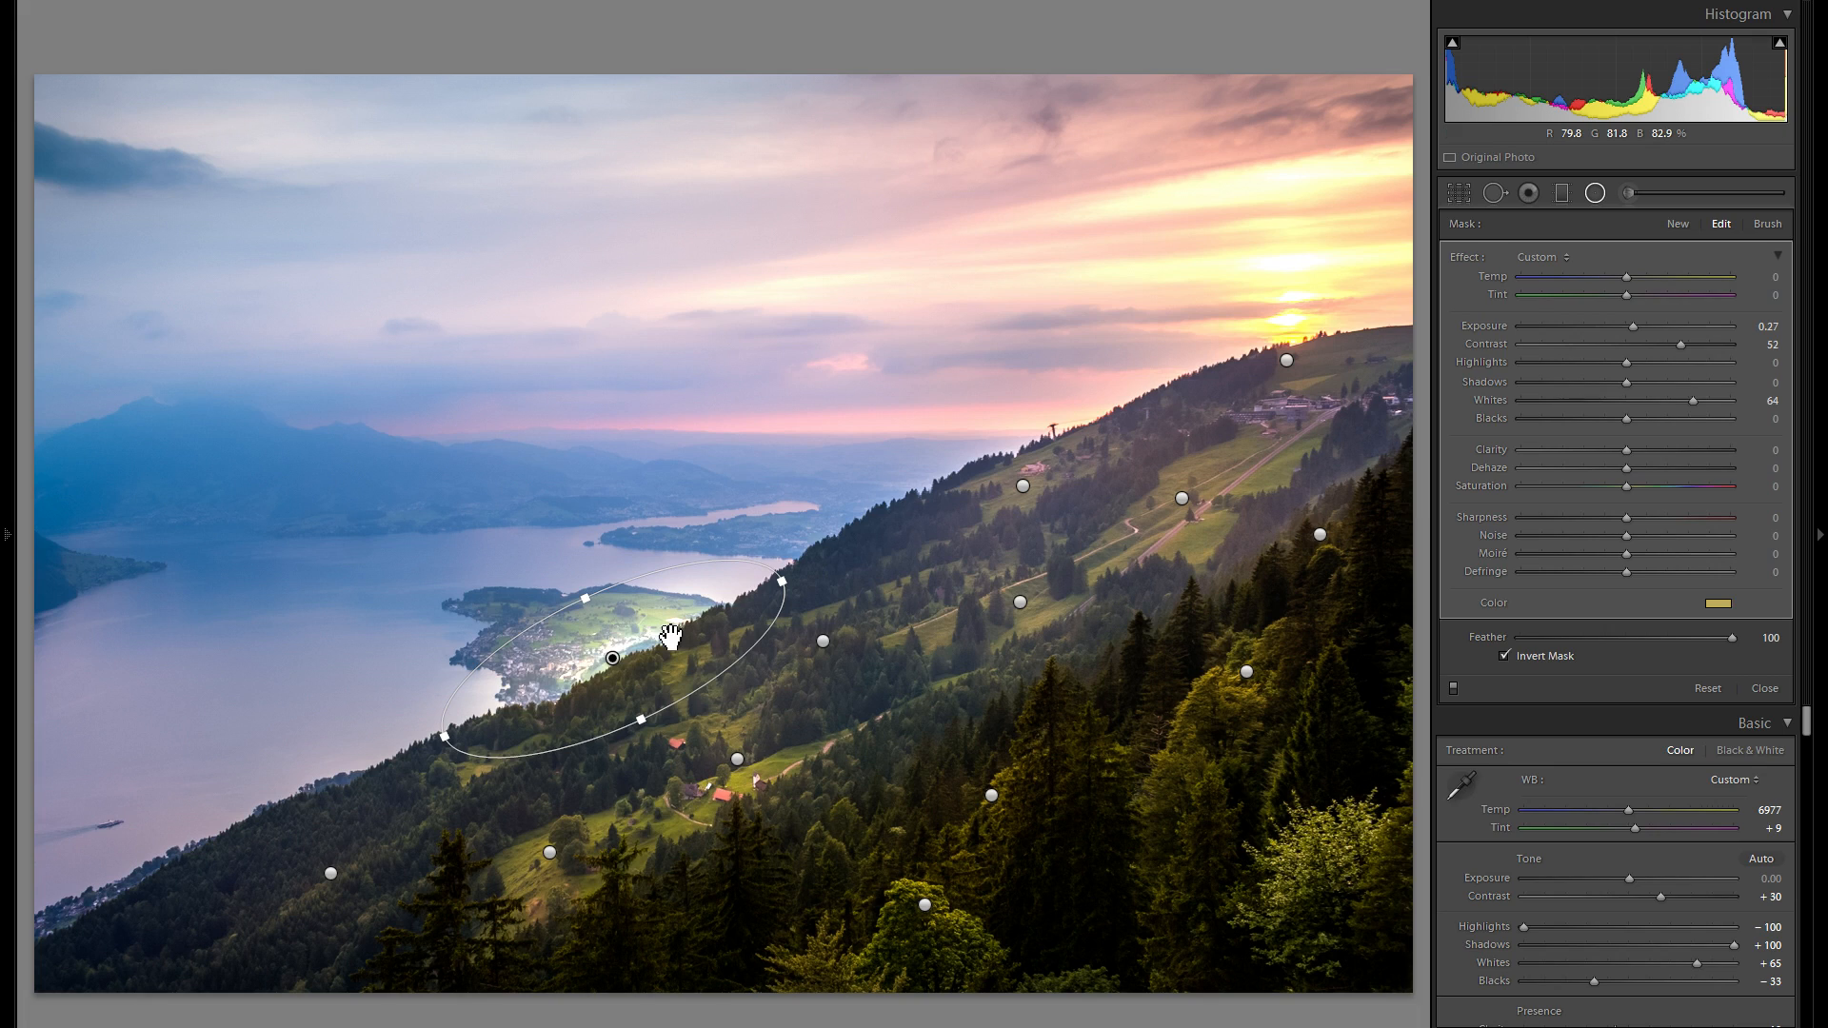
left_click_drag(495, 657, 402, 672)
left_click_drag(322, 628, 232, 458)
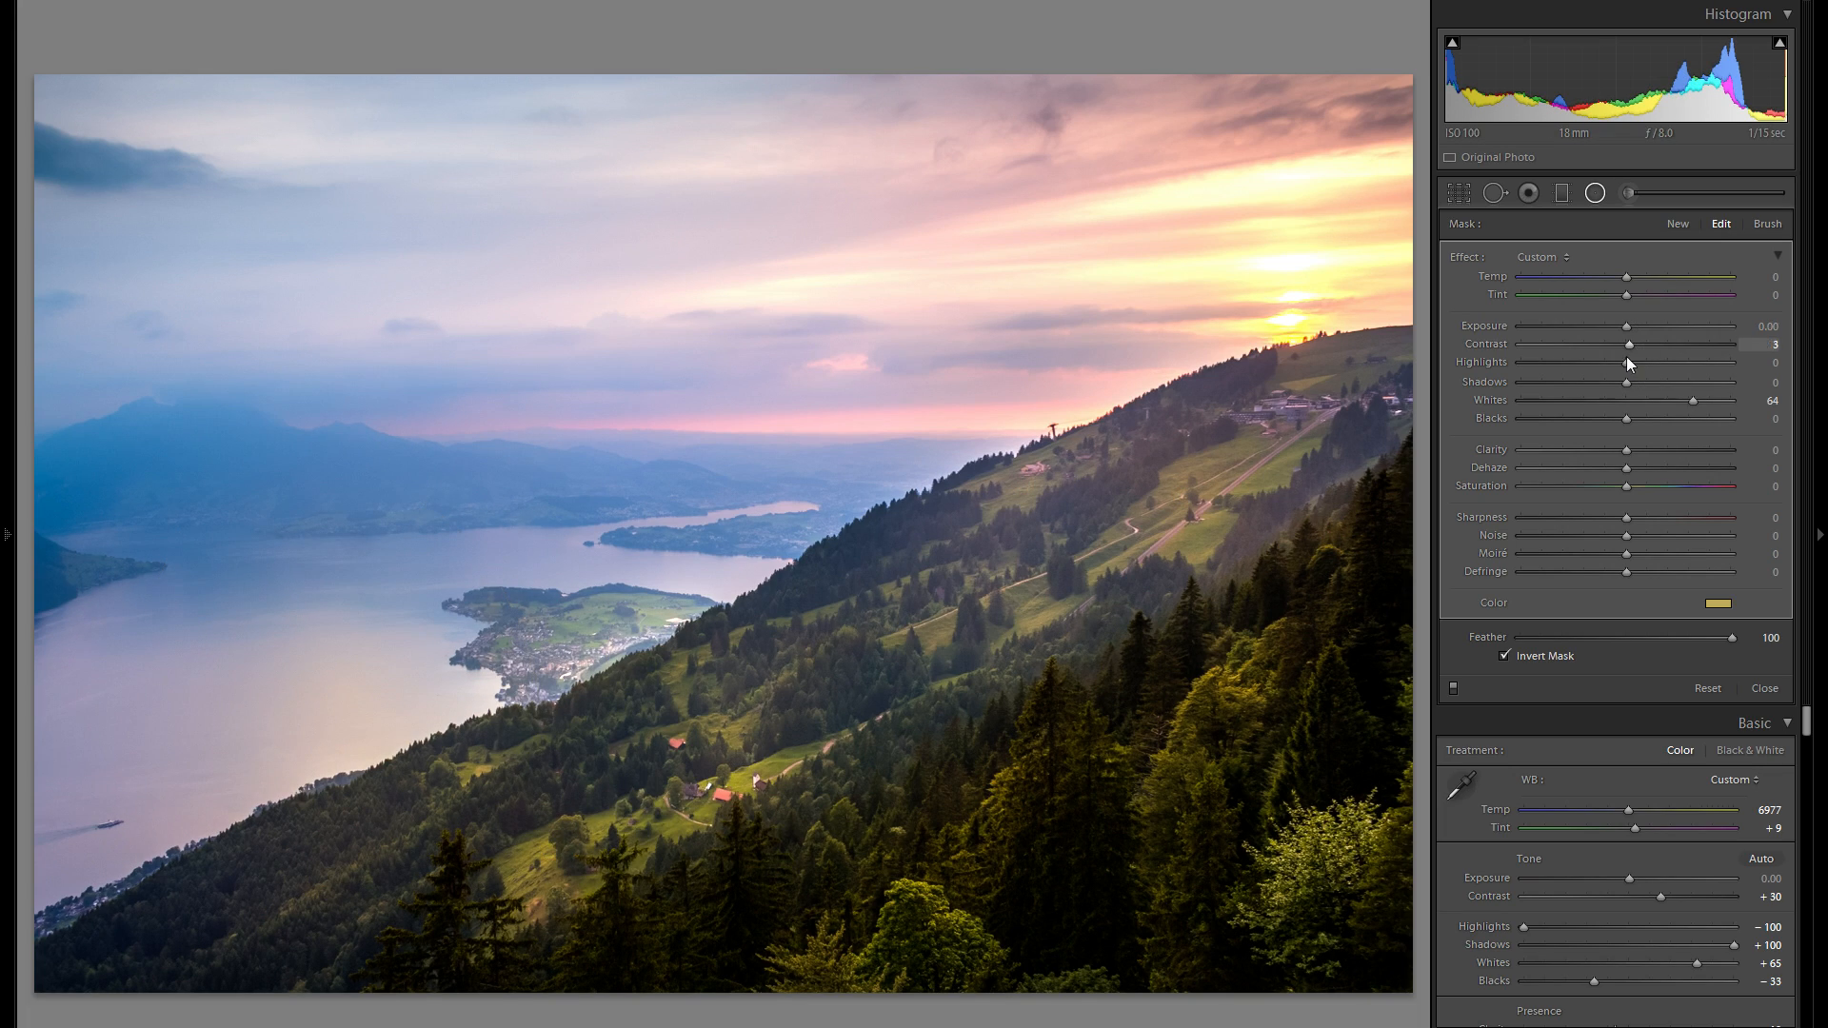
left_click_drag(1627, 347, 1641, 347)
mouse_move(366, 661)
left_click_drag(289, 645, 348, 624)
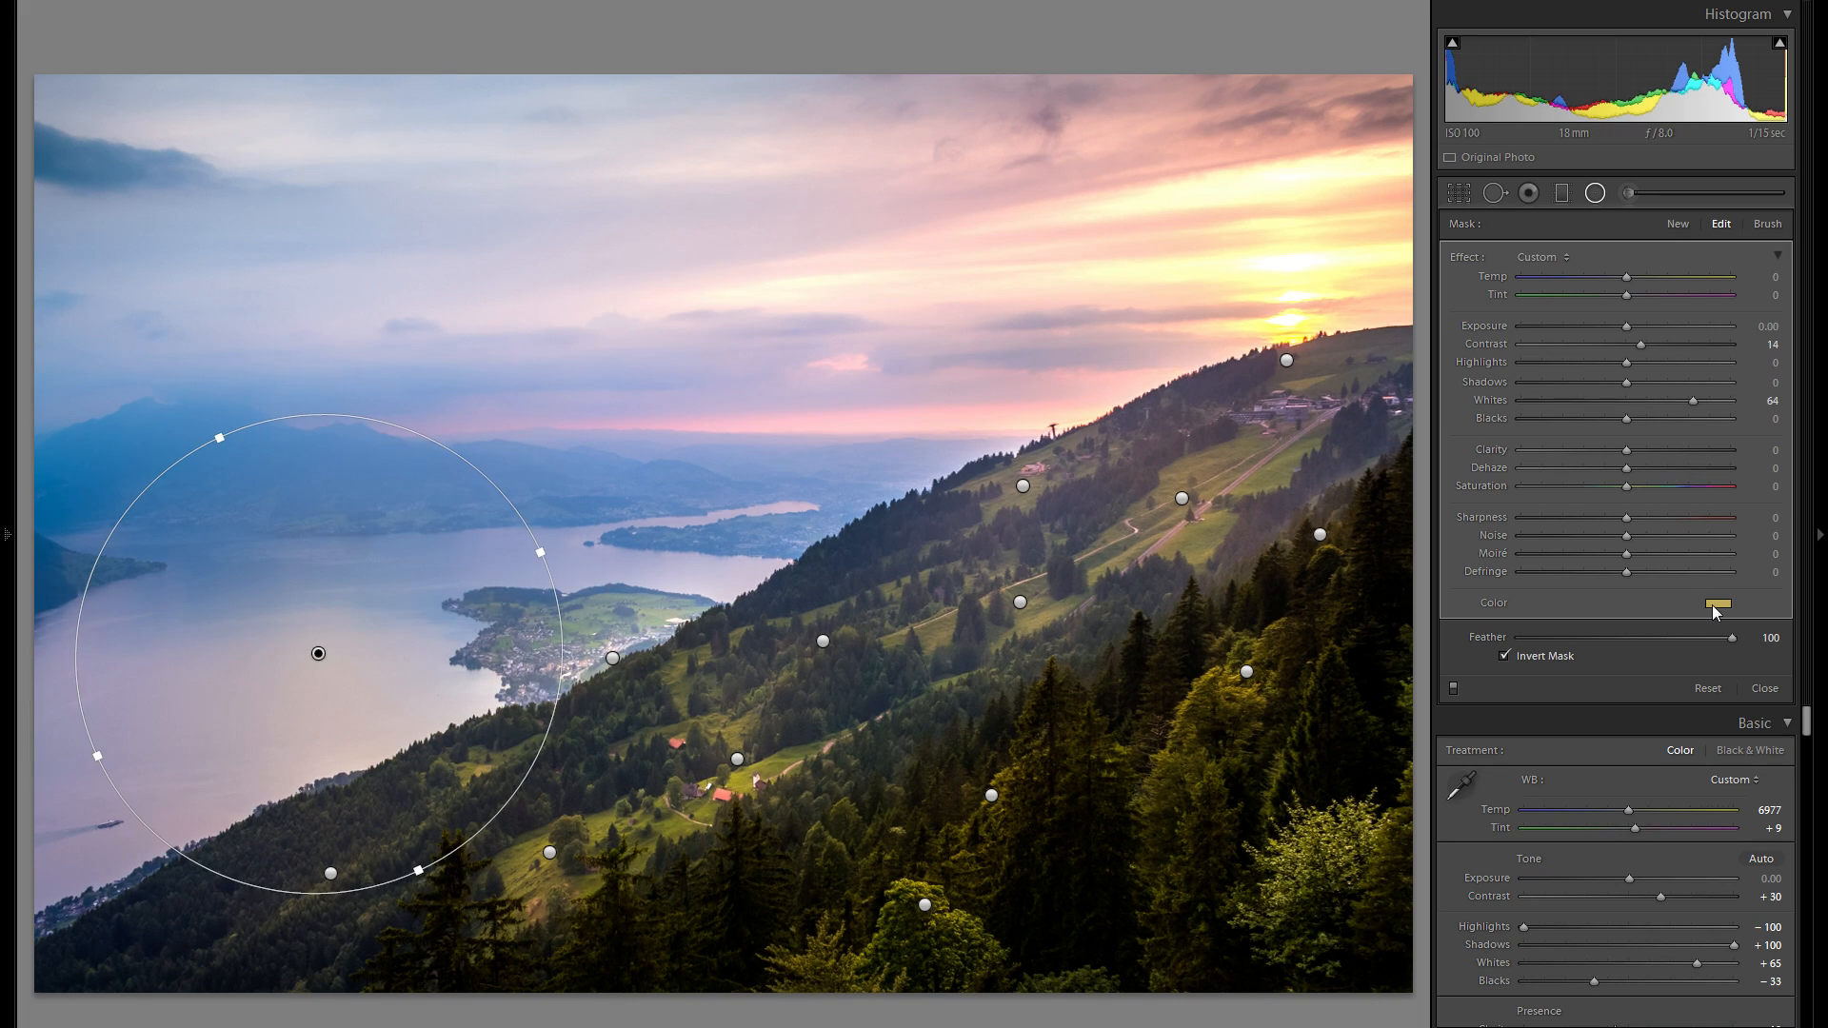
- Change the lake filter's colour tint to a pale pink with hue 323 and saturation 15%
left_click(1718, 603)
left_click(1428, 657)
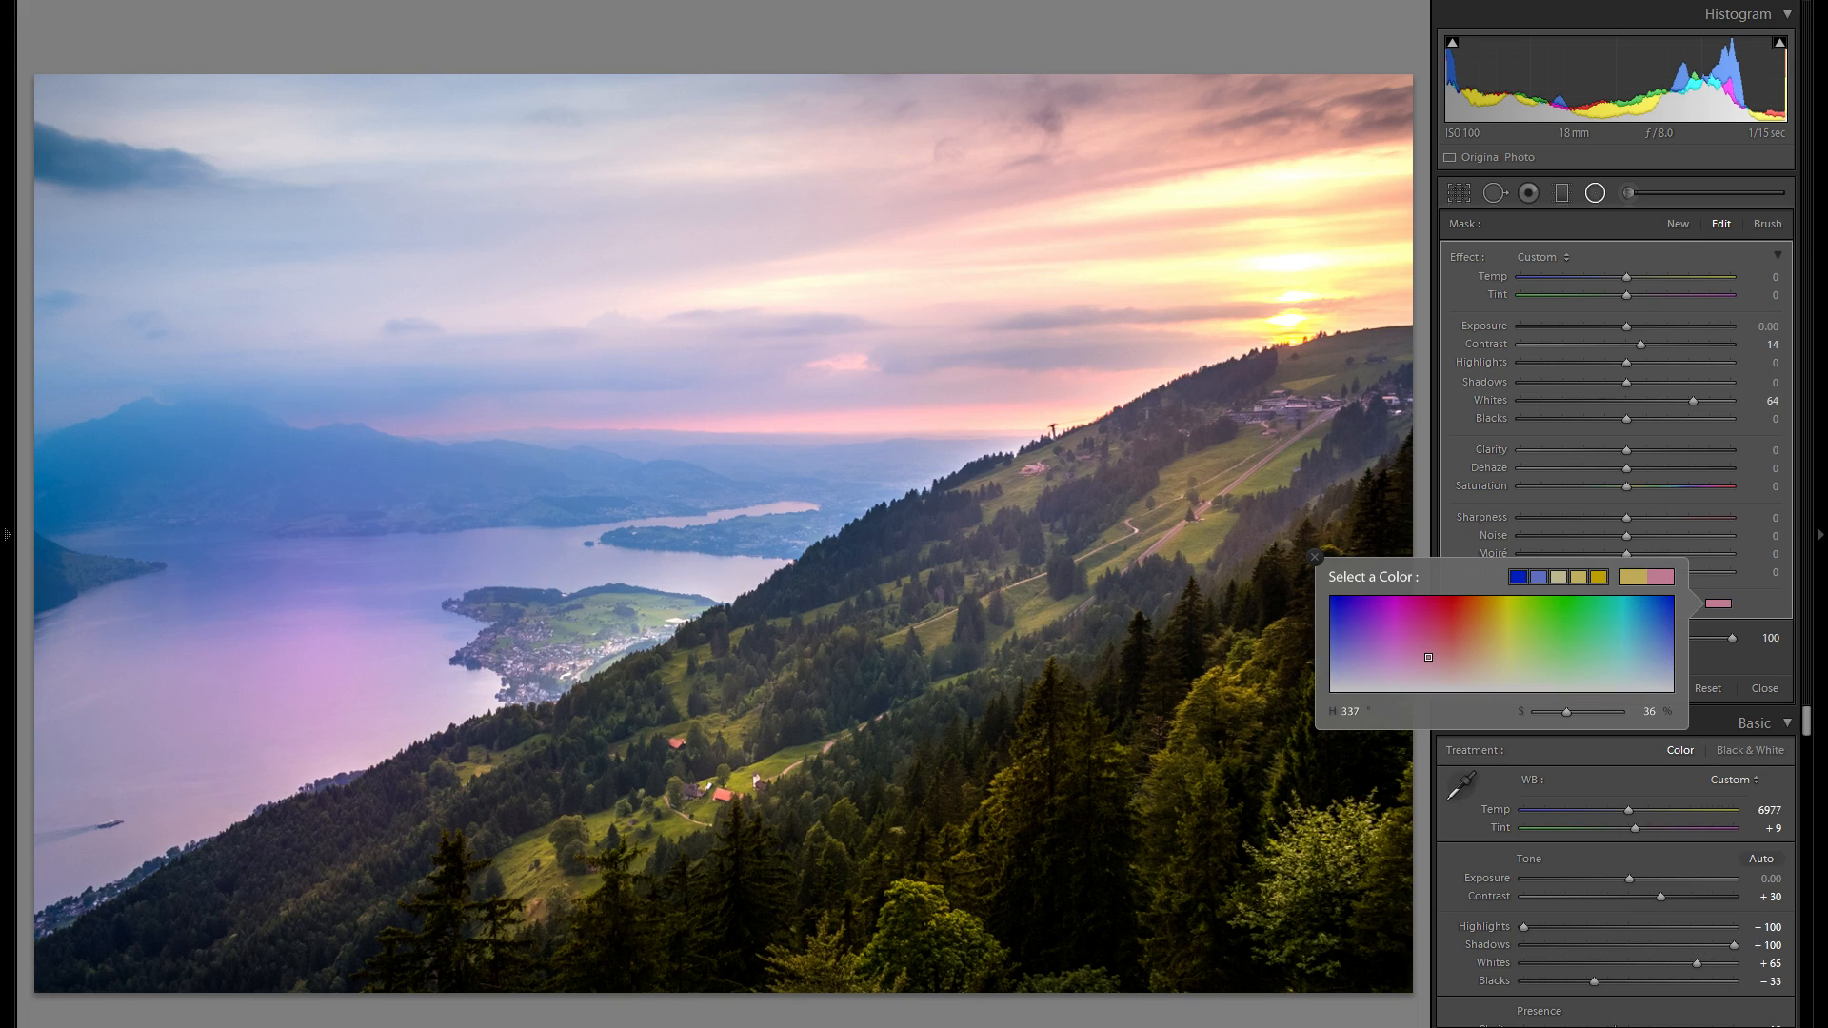
left_click_drag(1432, 655, 1417, 660)
left_click_drag(1416, 660, 1415, 677)
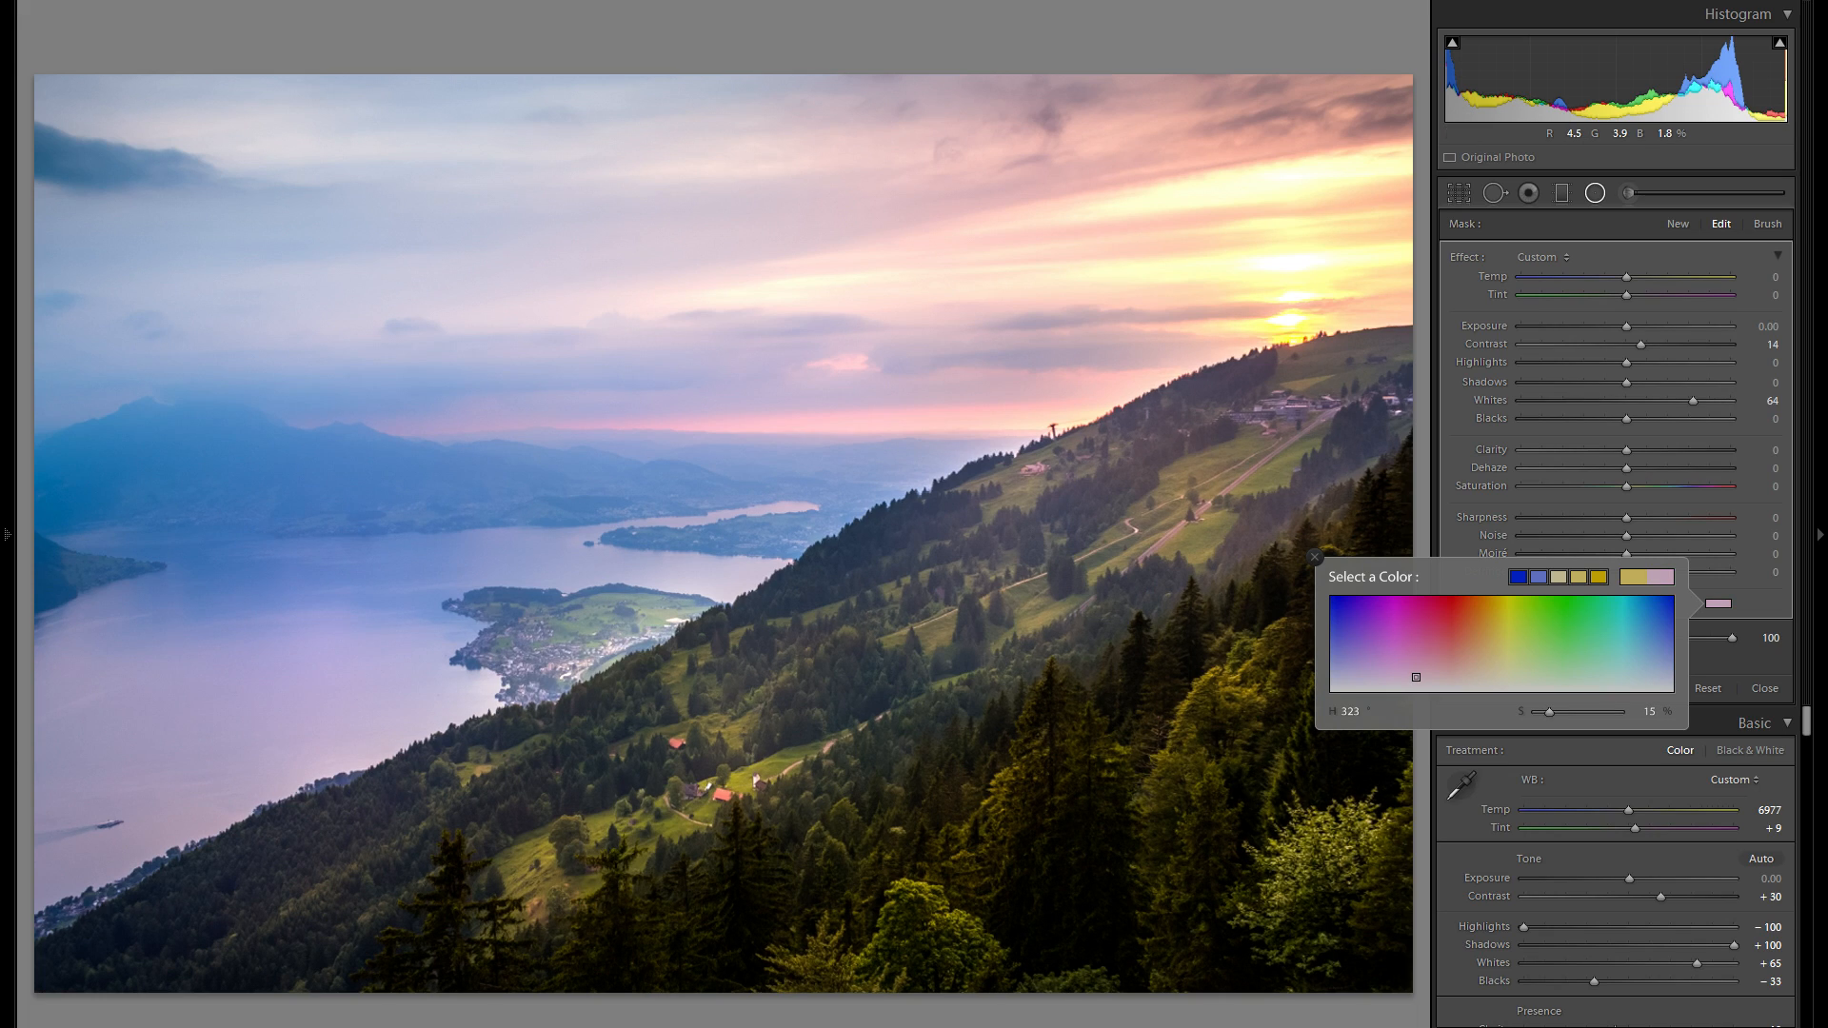
- Duplicate the lake filter onto the distant mountains and horizon, and reshape the copy into a wide, flattened ellipse
left_click(333, 629)
right_click(333, 628)
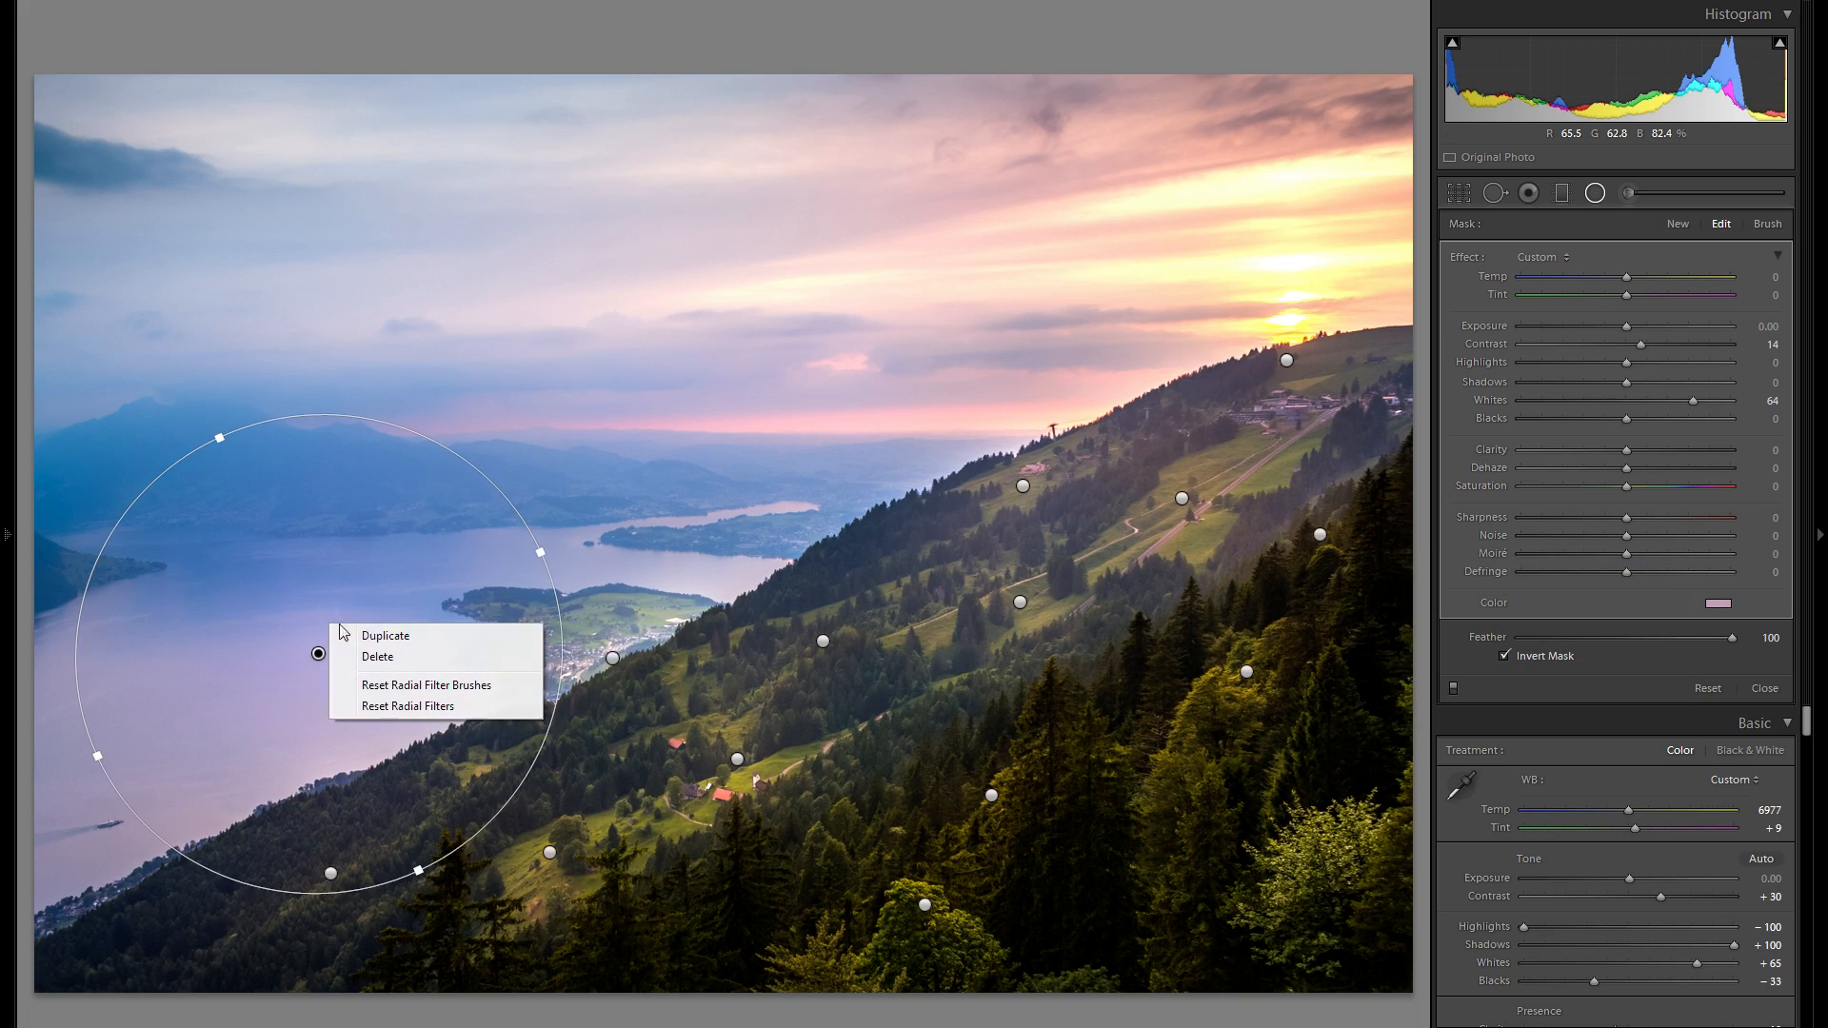
left_click(378, 636)
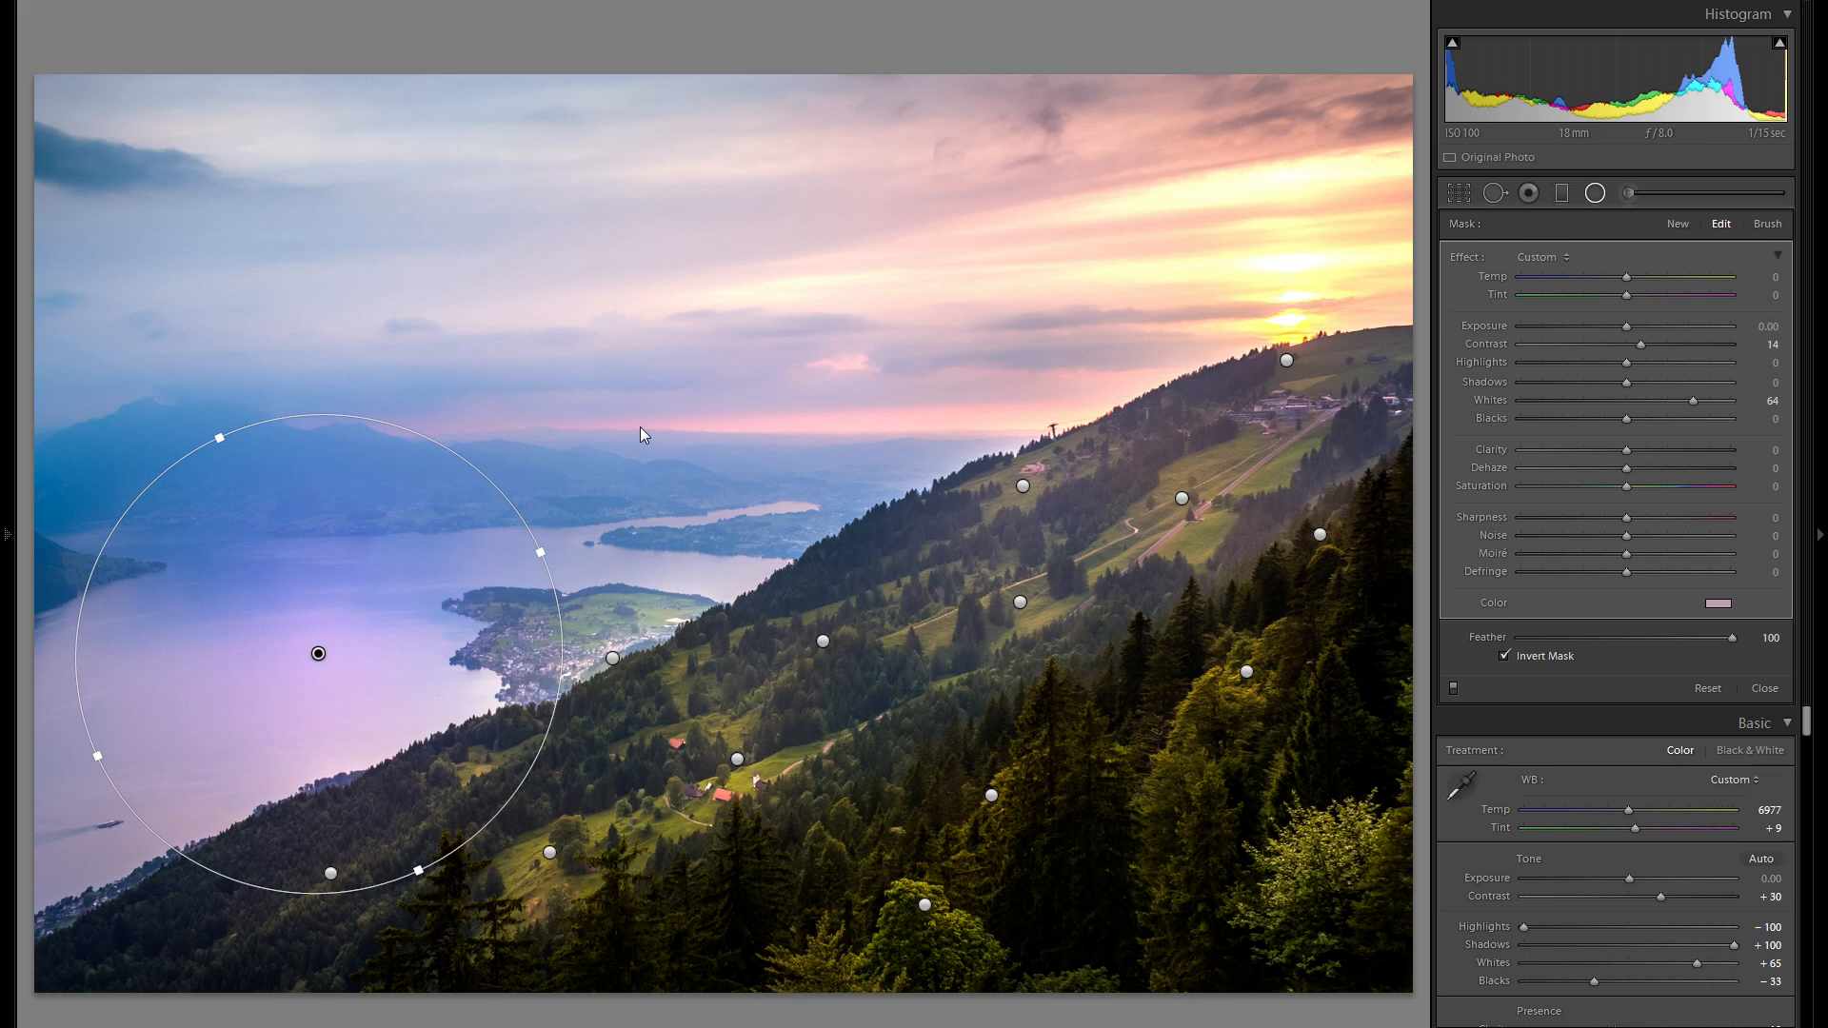
left_click_drag(317, 653, 644, 436)
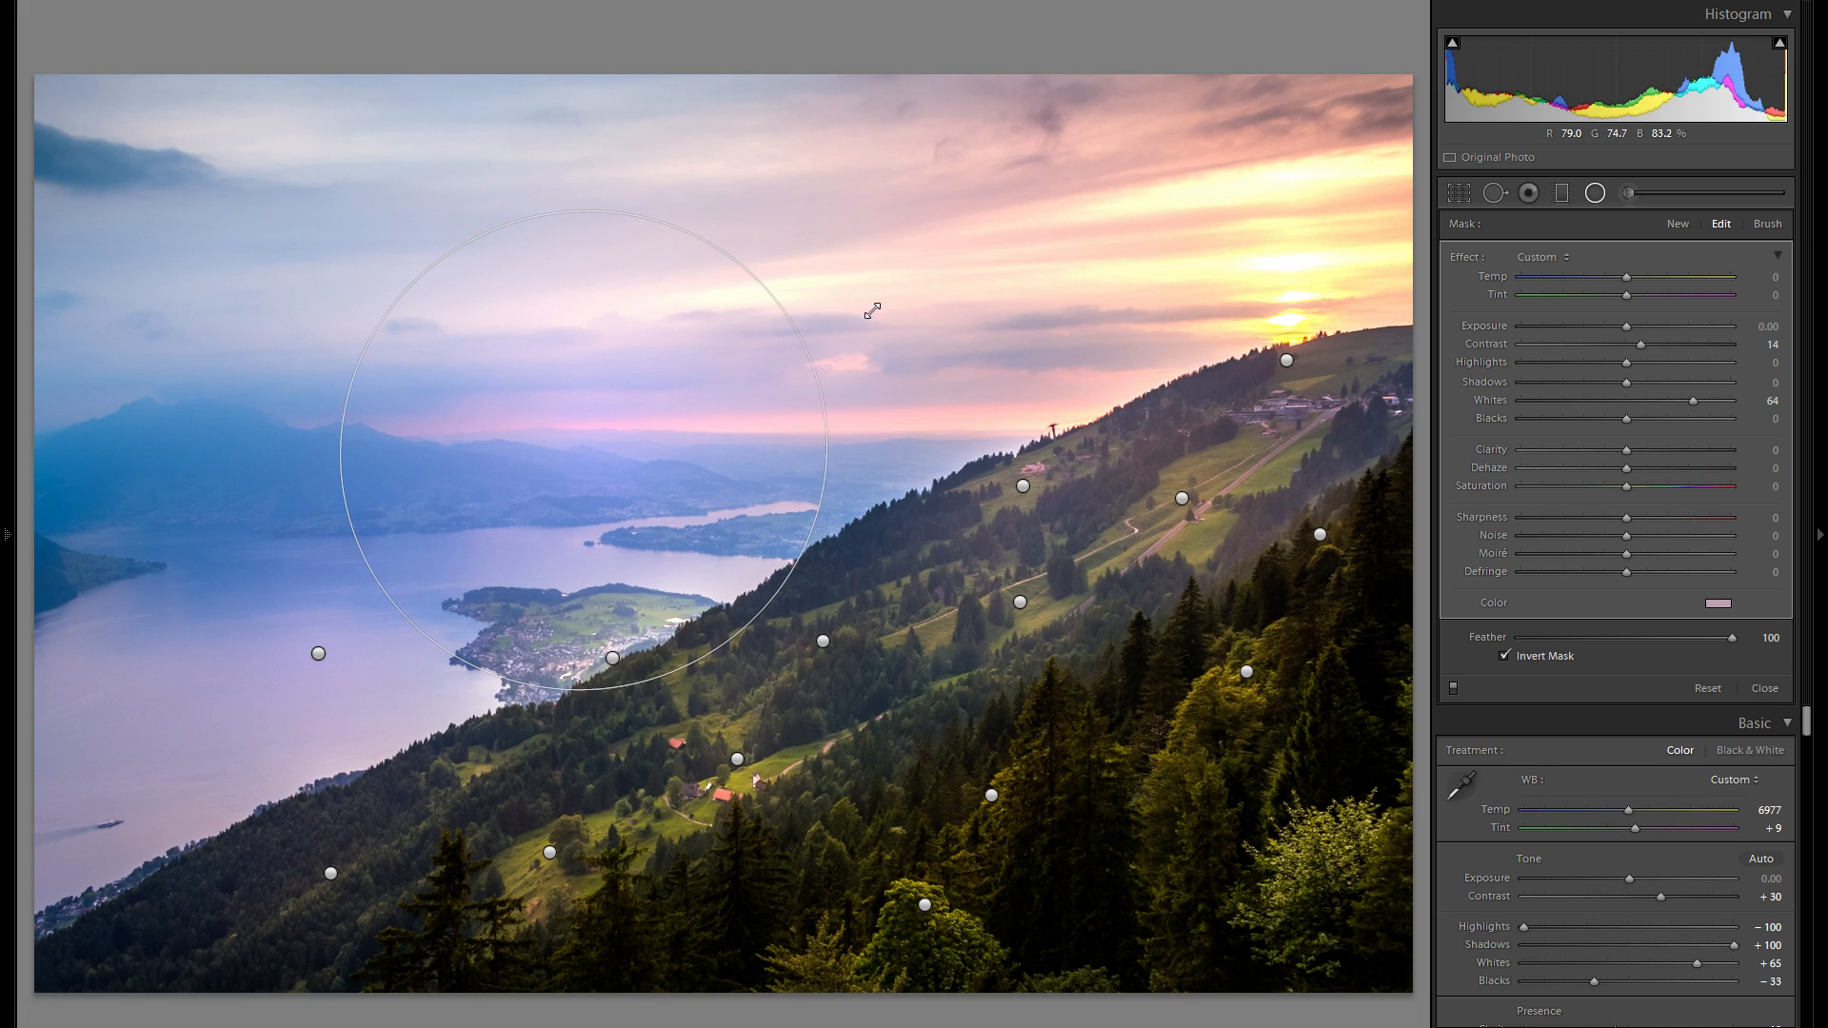
left_click_drag(793, 237, 862, 306)
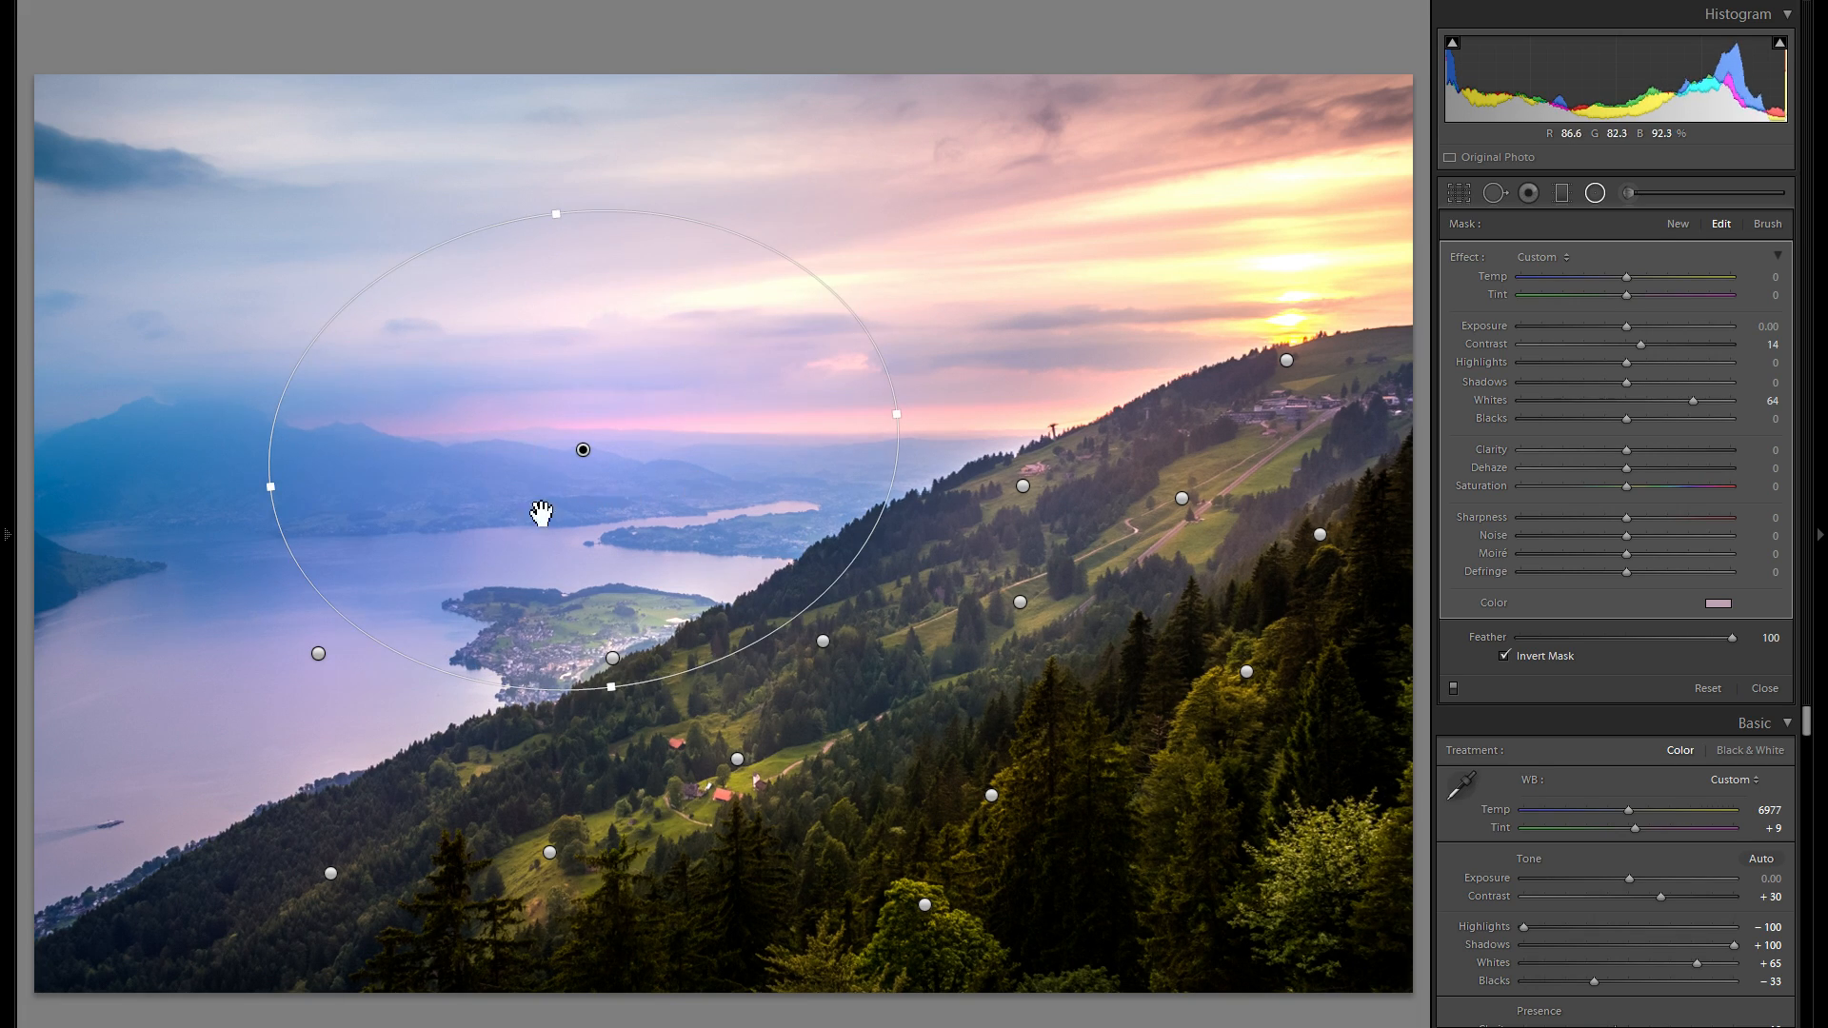
left_click_drag(606, 605, 602, 607)
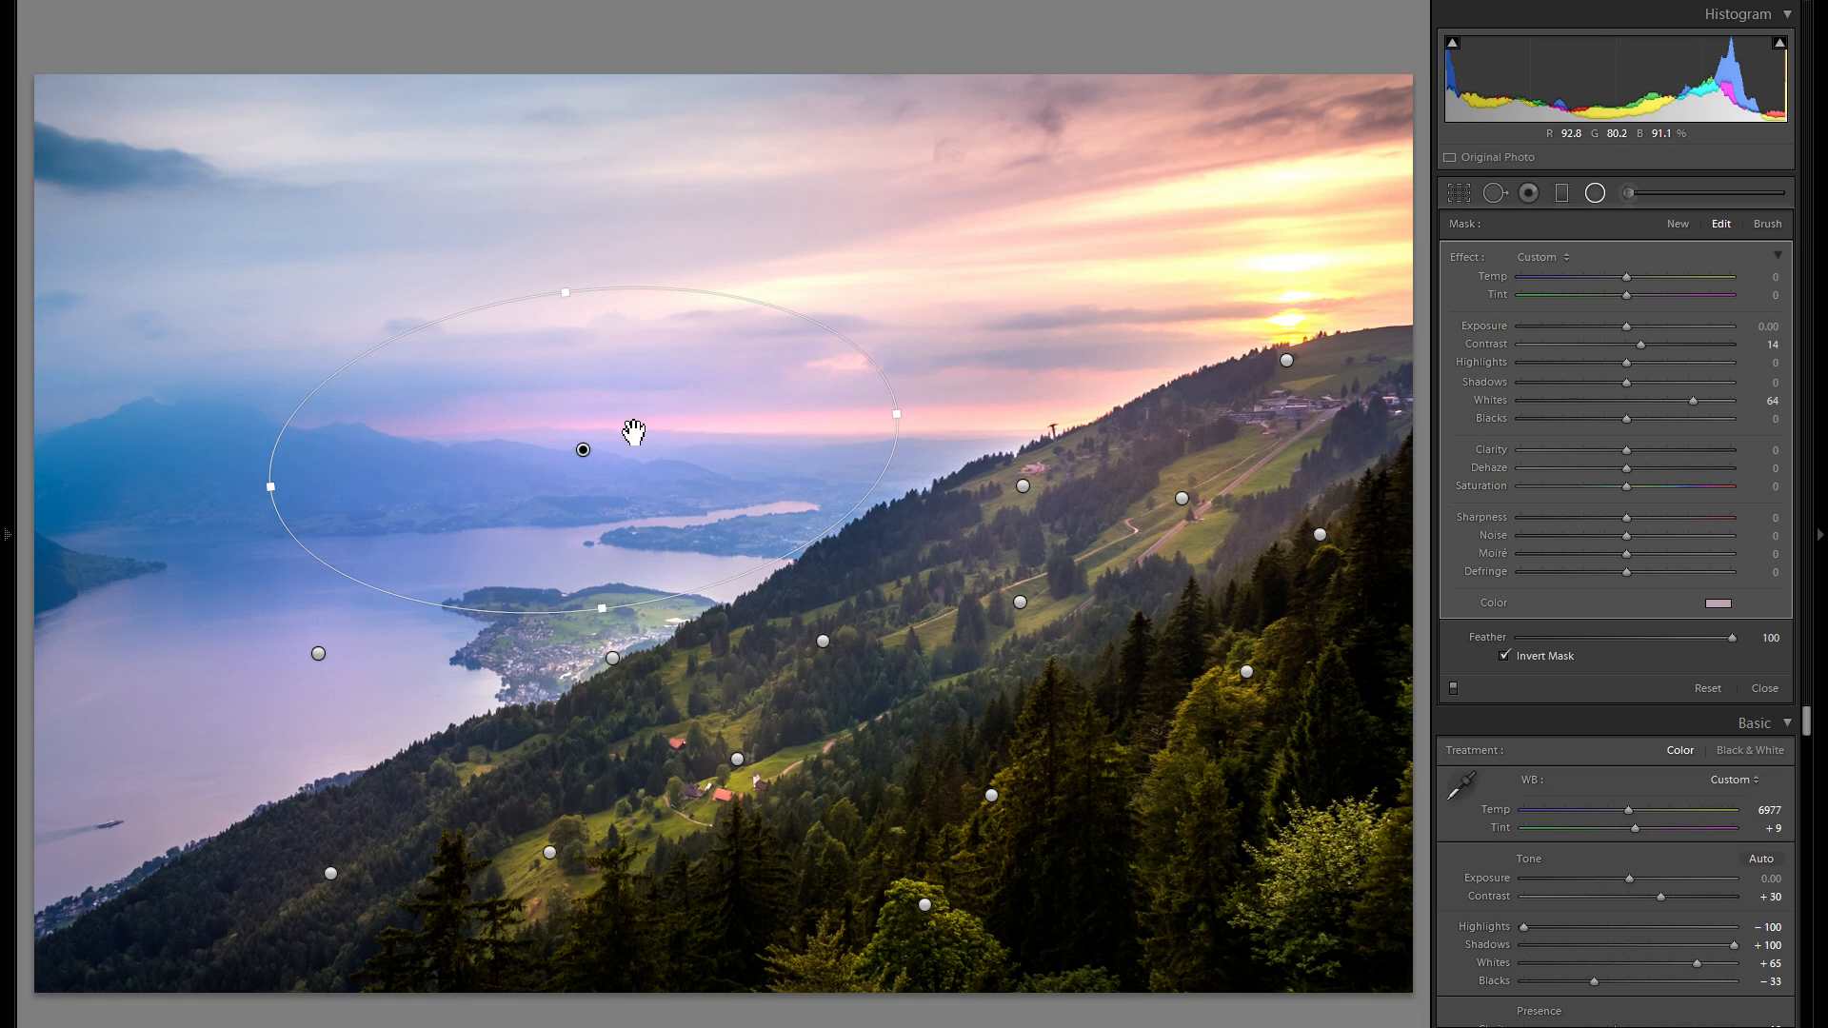
left_click_drag(635, 436, 646, 433)
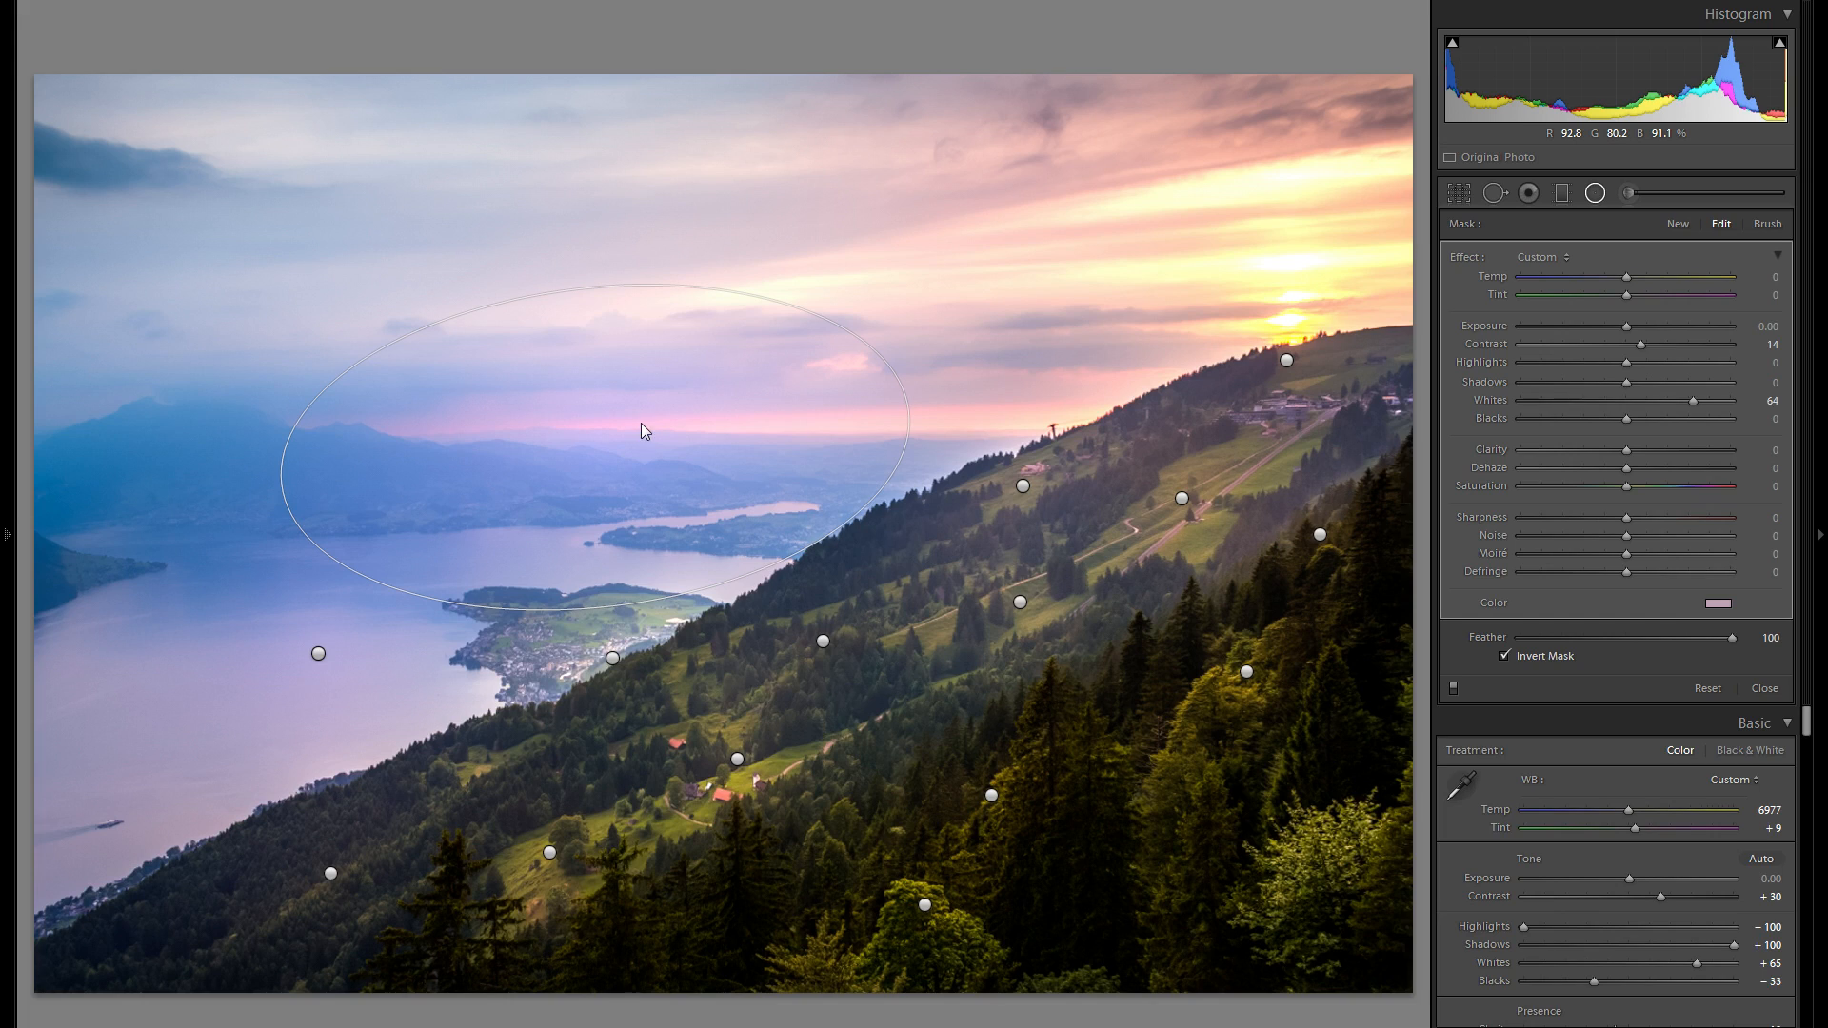
- Duplicate the horizon filter onto the sky above the left-hand mountains, and set the copy's Whites to 29
right_click(677, 425)
left_click(712, 436)
left_click_drag(1258, 253, 354, 281)
left_click_drag(1693, 400, 1655, 402)
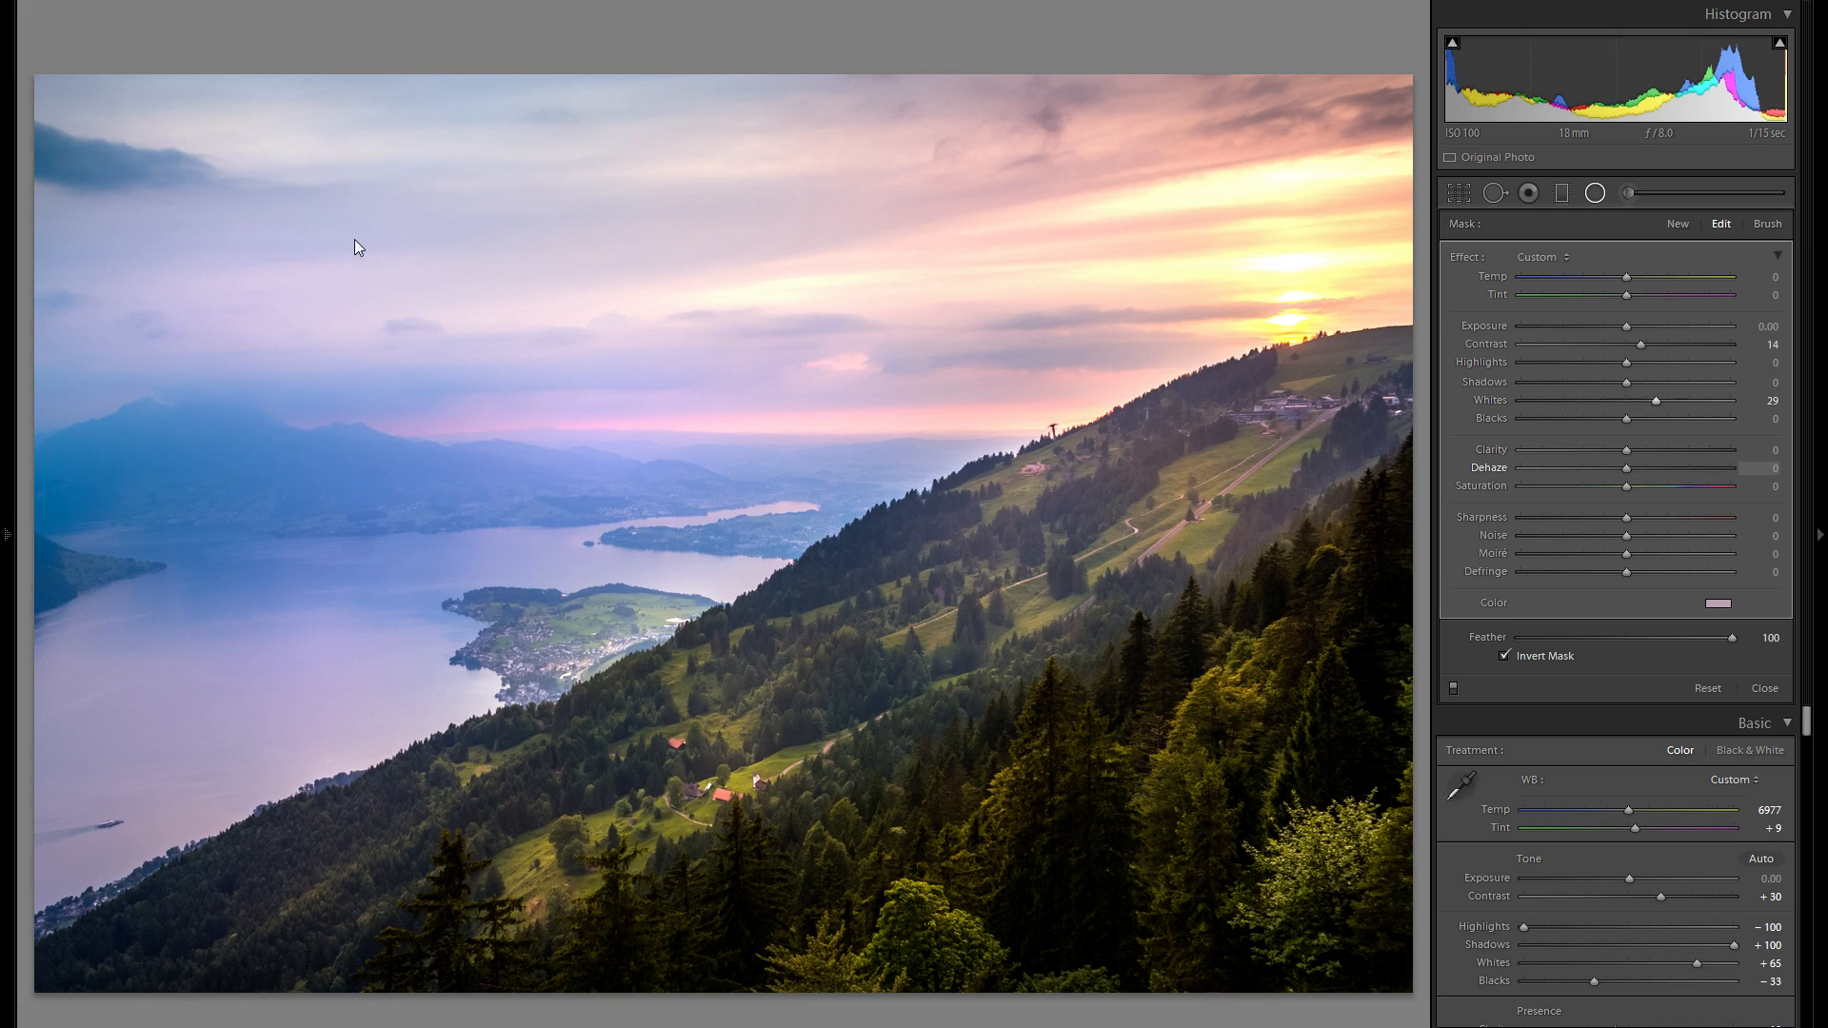
- Duplicate the sky filter onto the middle of the green slope, and tint the copy pale yellow with hue 52 and saturation 19%
left_click_drag(260, 199, 984, 580)
right_click(287, 269)
left_click(314, 277)
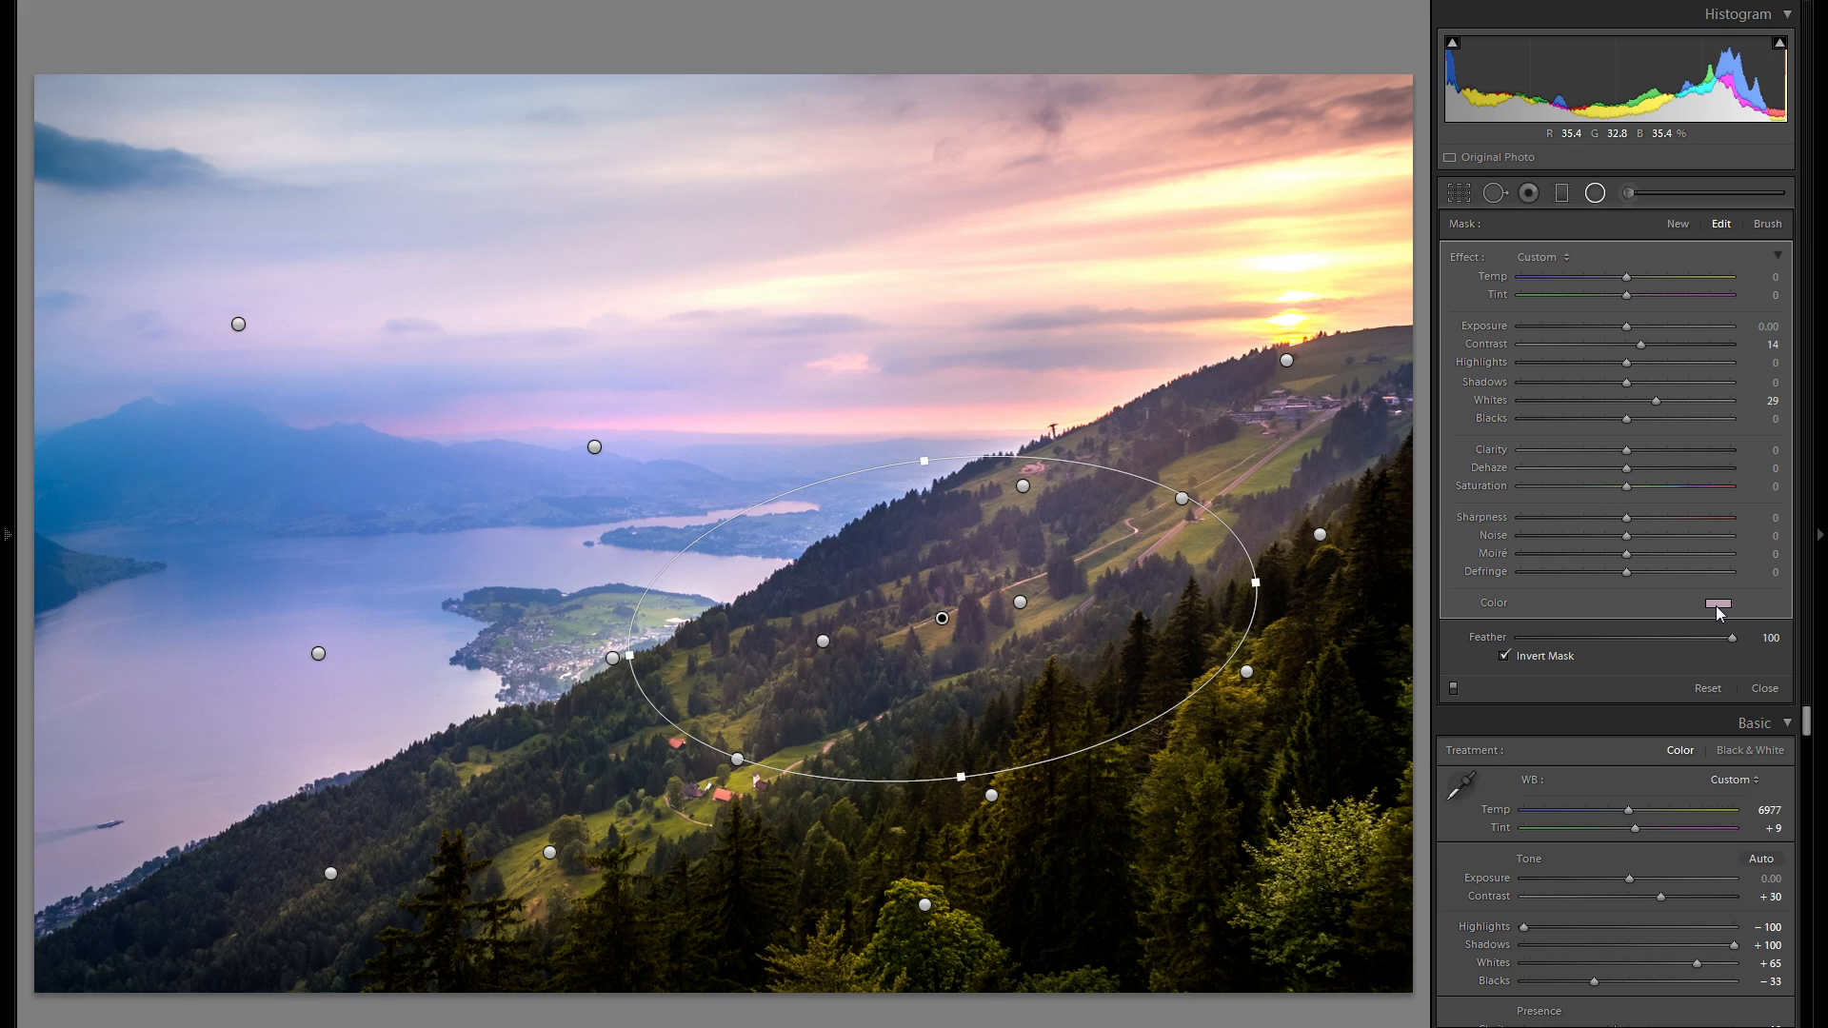
left_click(1717, 603)
left_click(1496, 667)
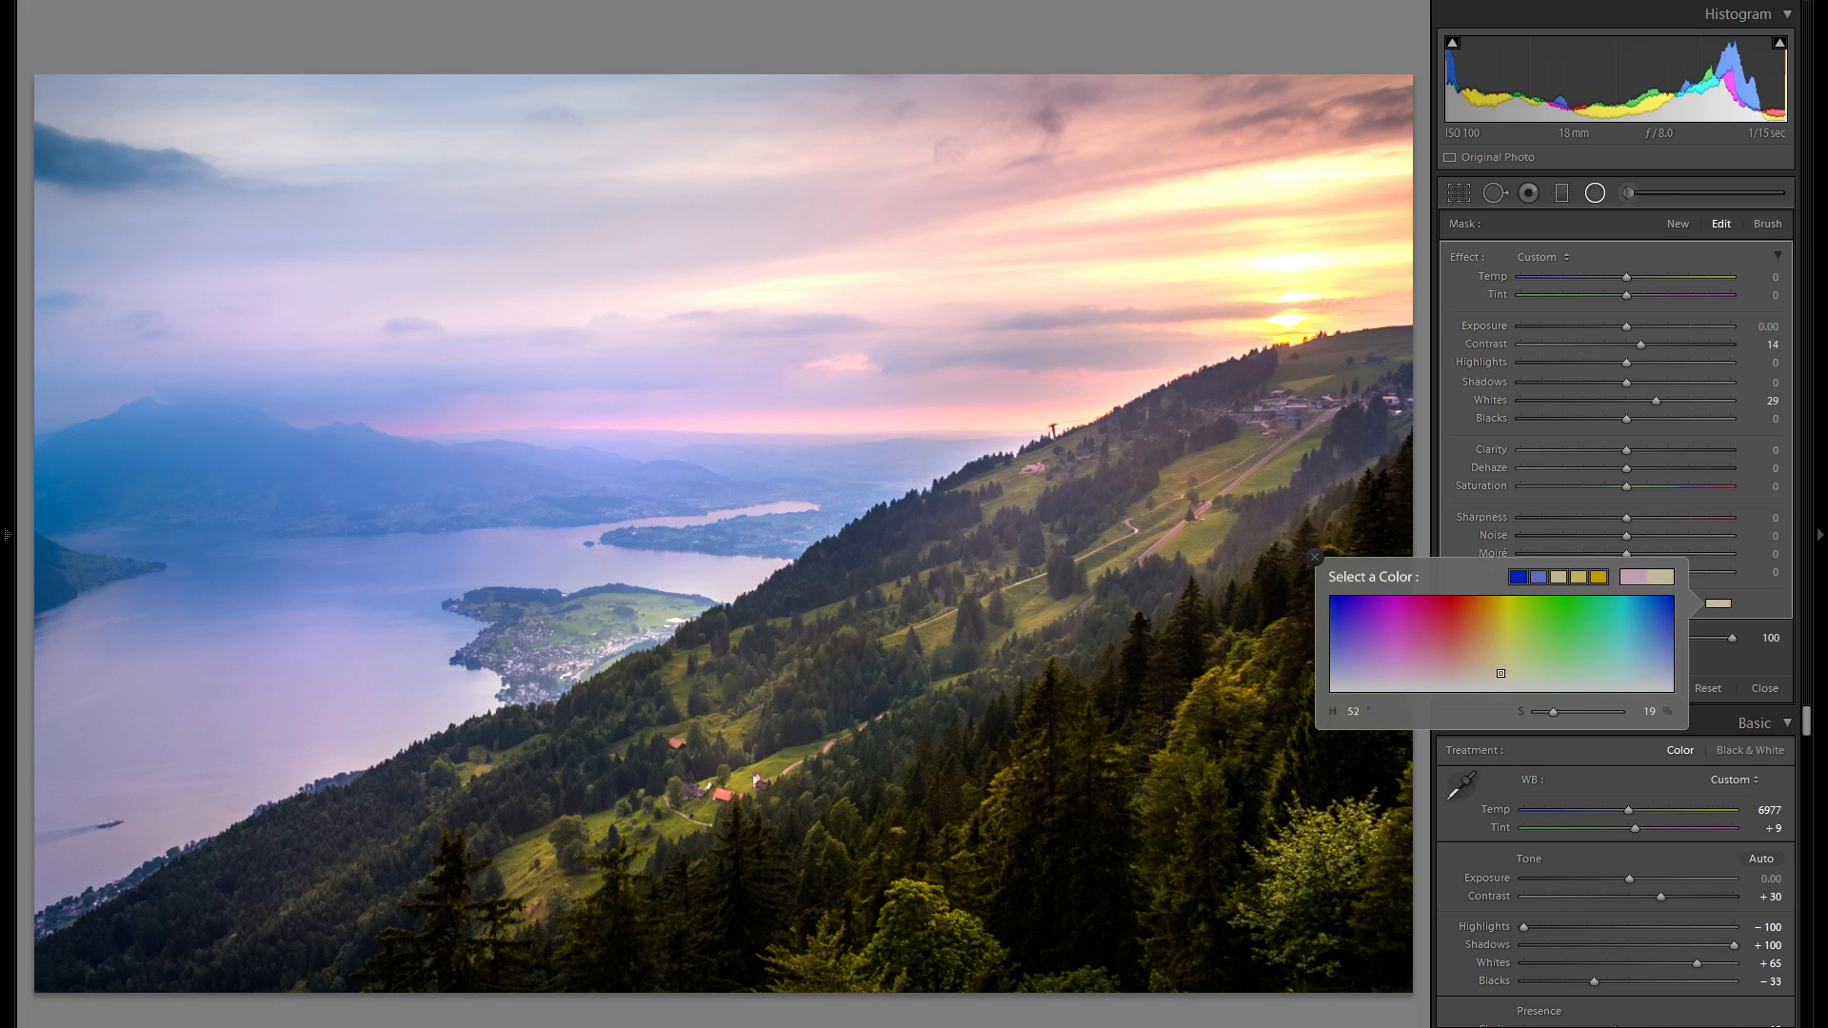
key("Return")
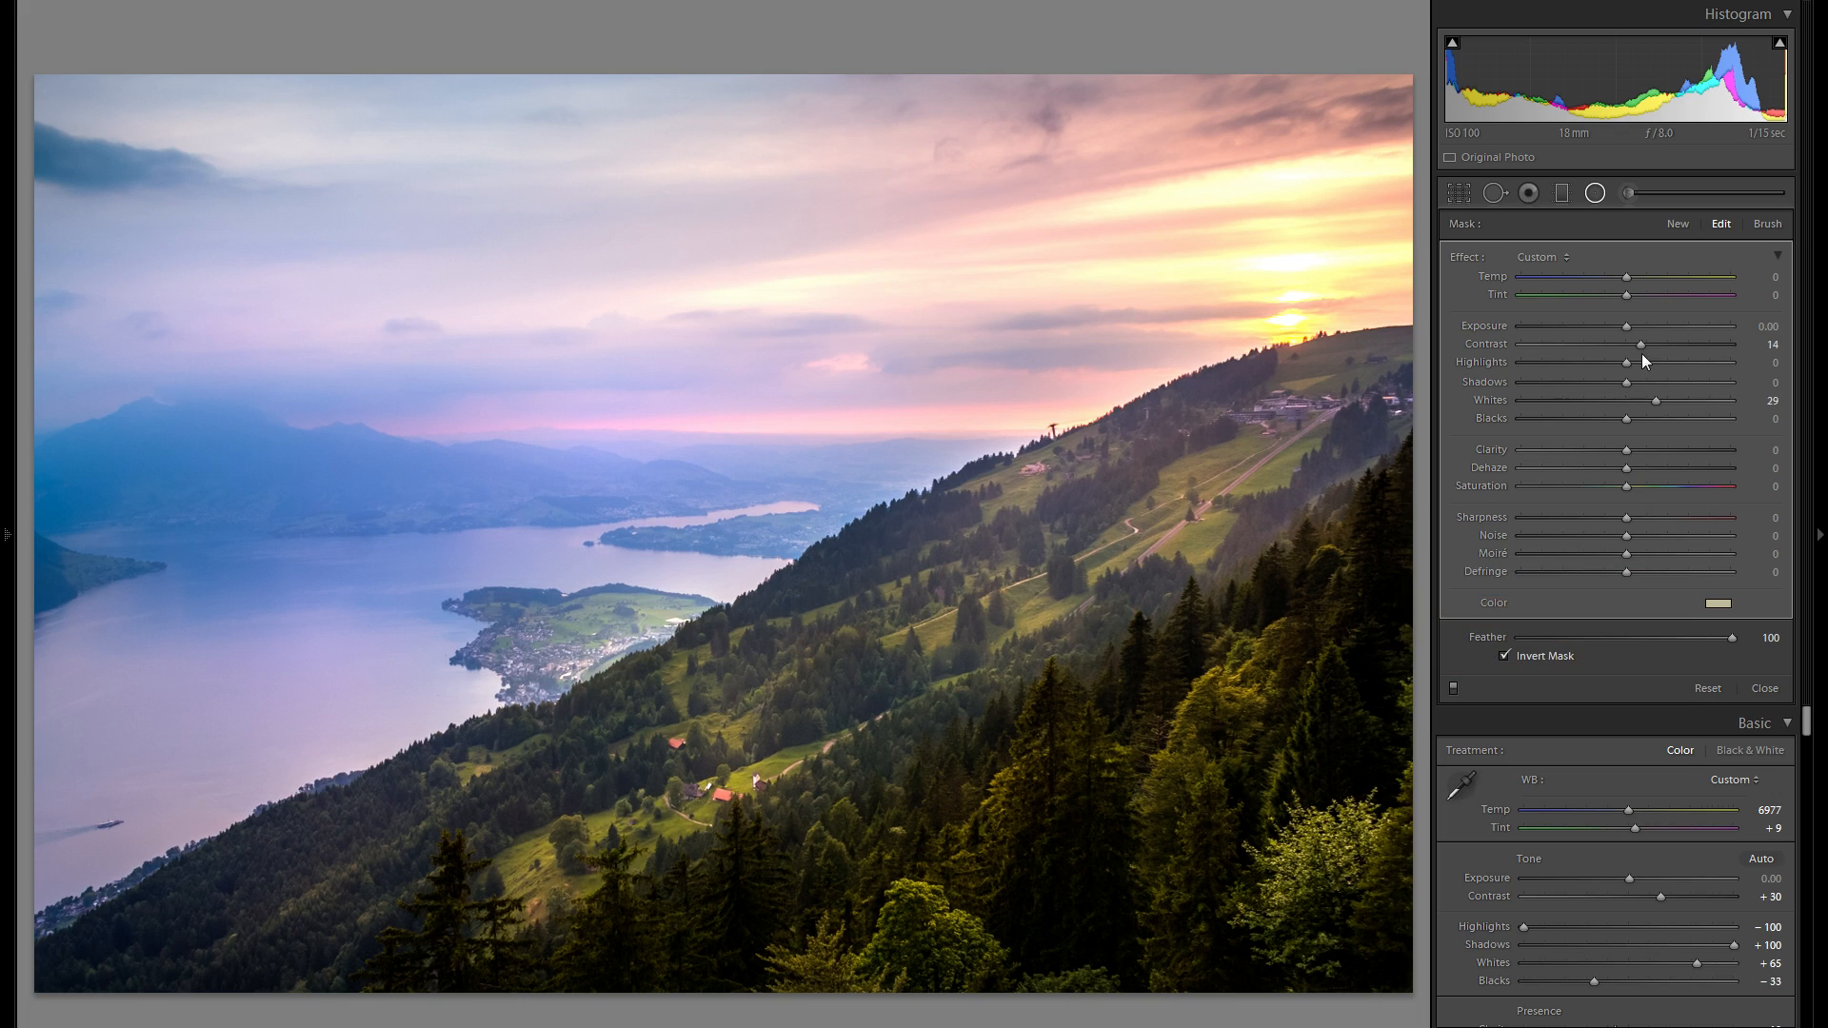
- Set the slope filter's Contrast to 19, Whites to 40 and Tint to 5, and shift it up the slope
left_click_drag(1641, 345, 1668, 400)
mouse_move(1067, 596)
left_click_drag(1217, 506, 1171, 551)
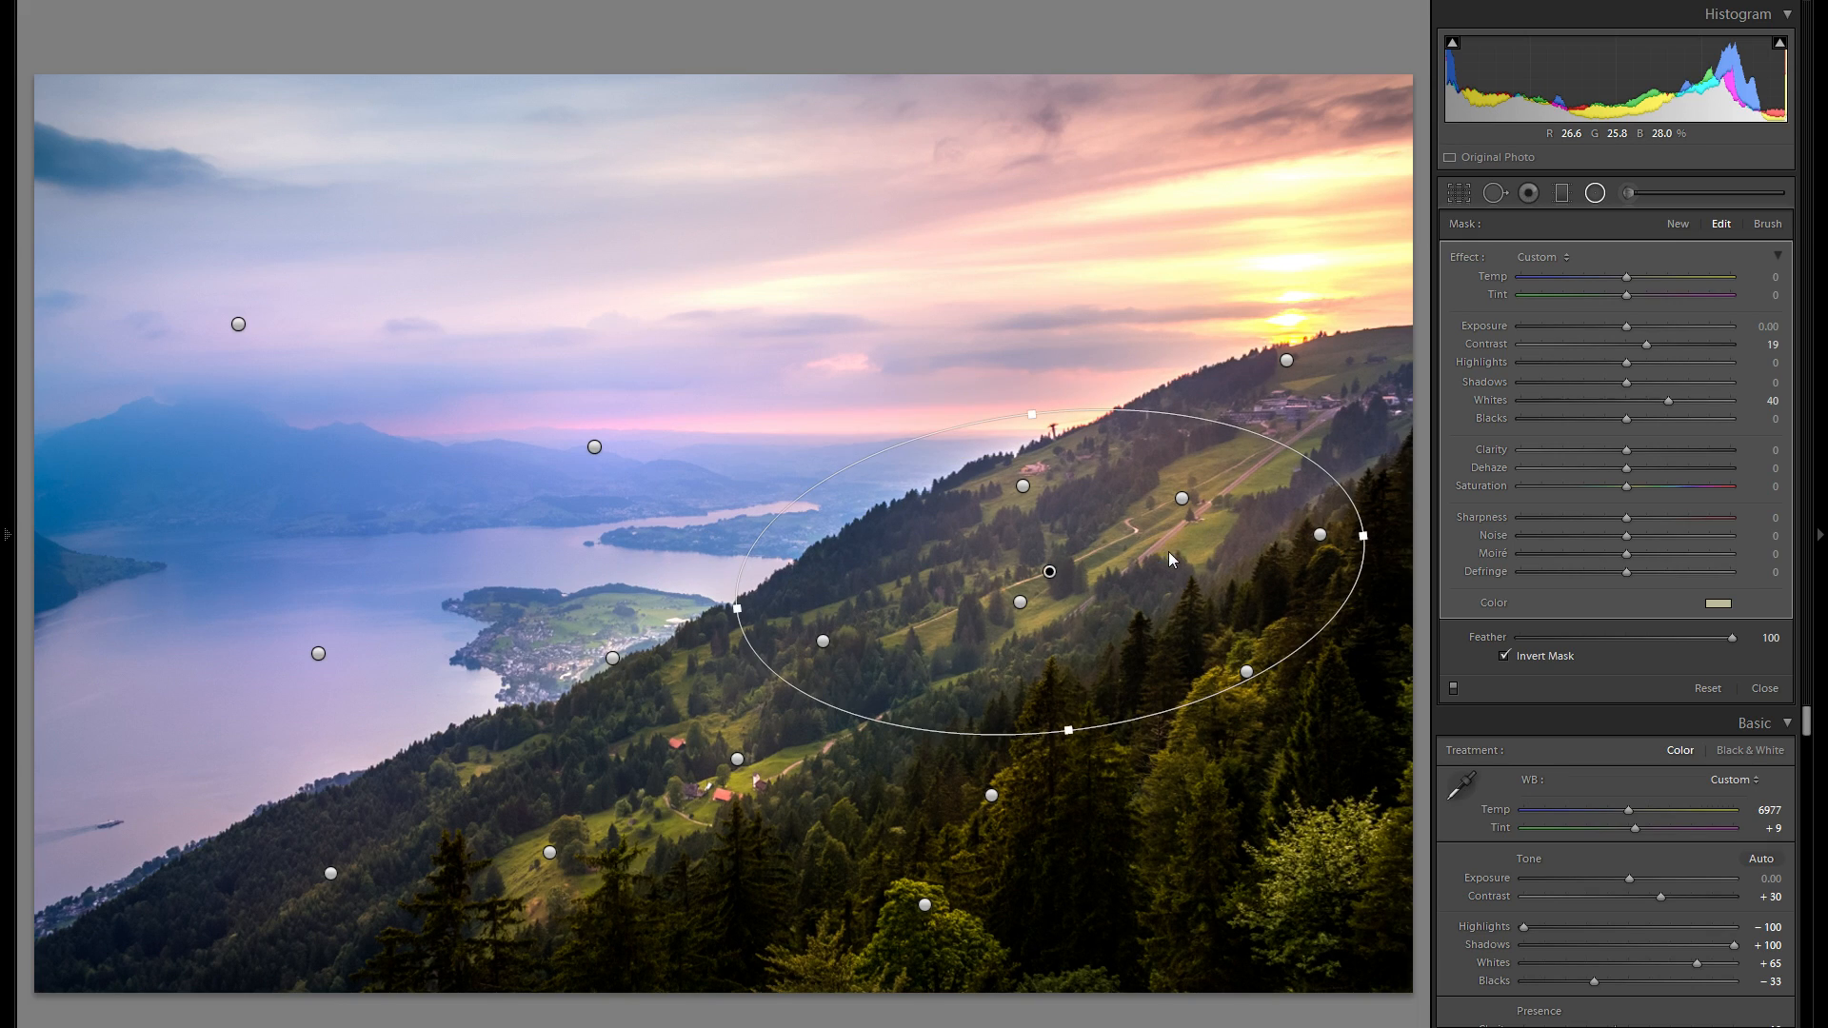
left_click_drag(1630, 295, 1633, 295)
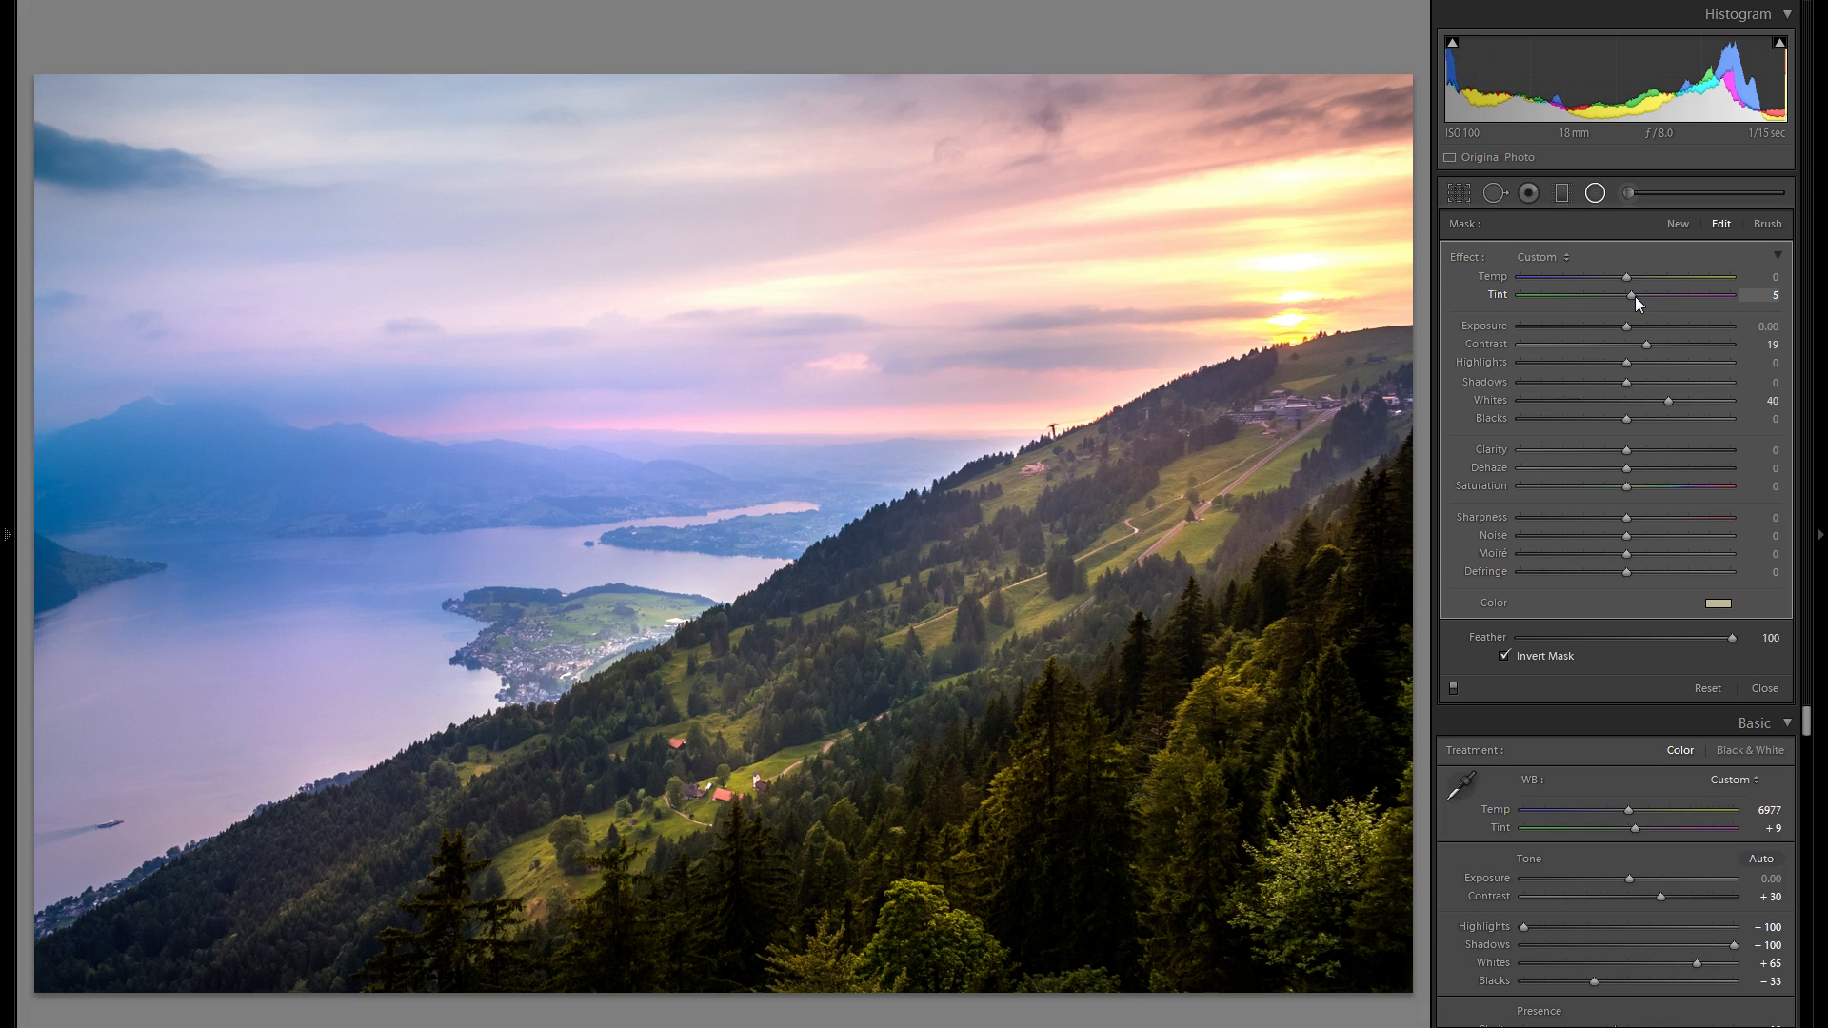
- Duplicate the slope filter onto the lower meadow and foreground conifers
right_click(1117, 572)
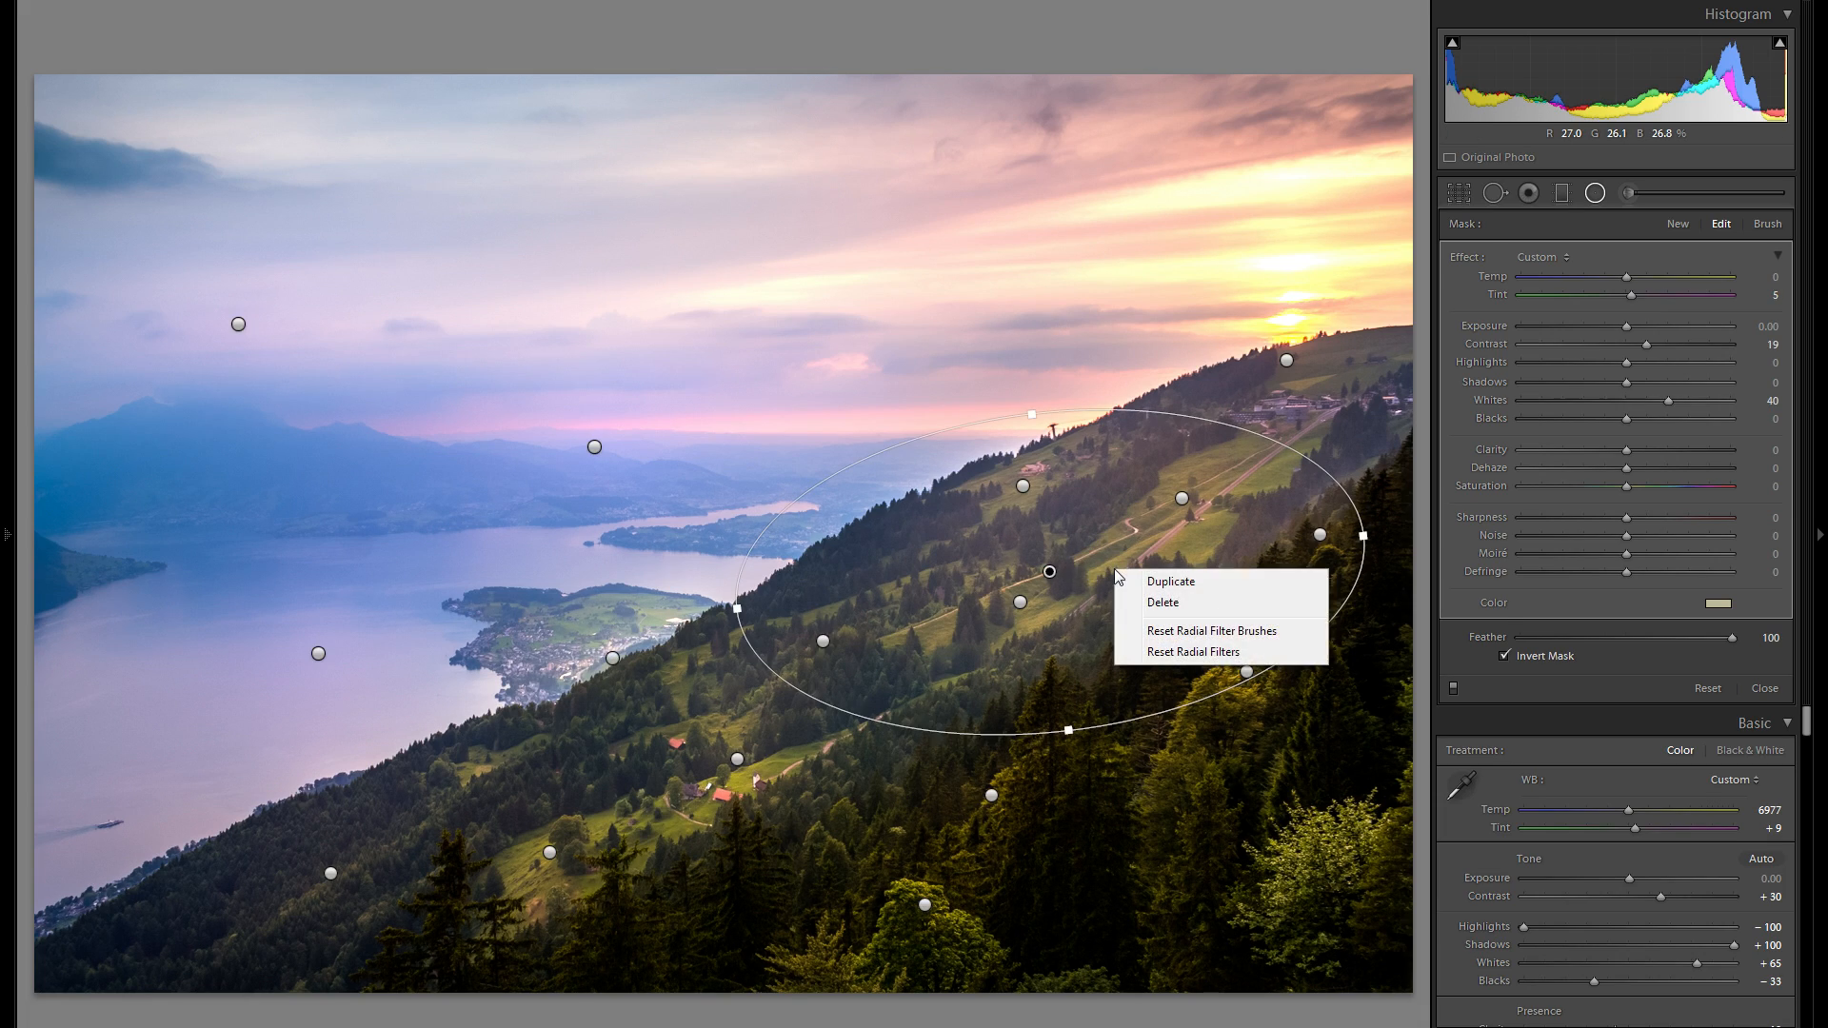
key("Escape")
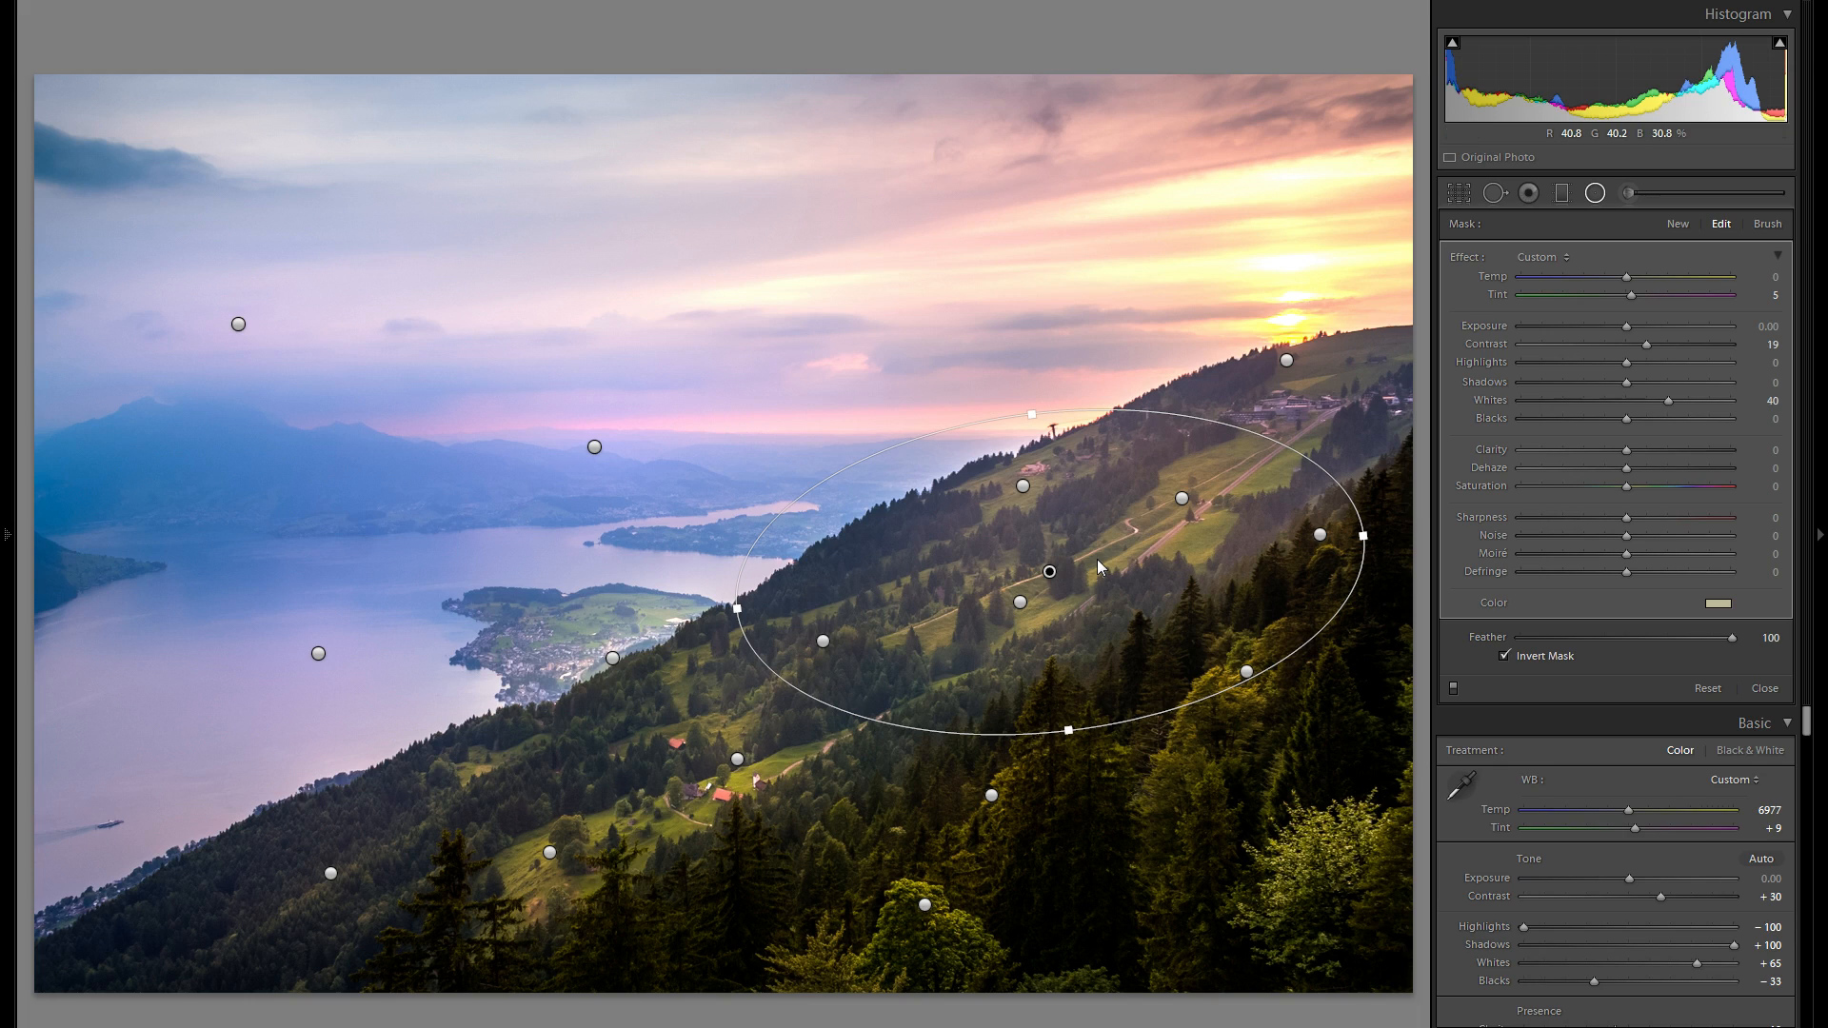
left_click_drag(838, 865, 816, 849)
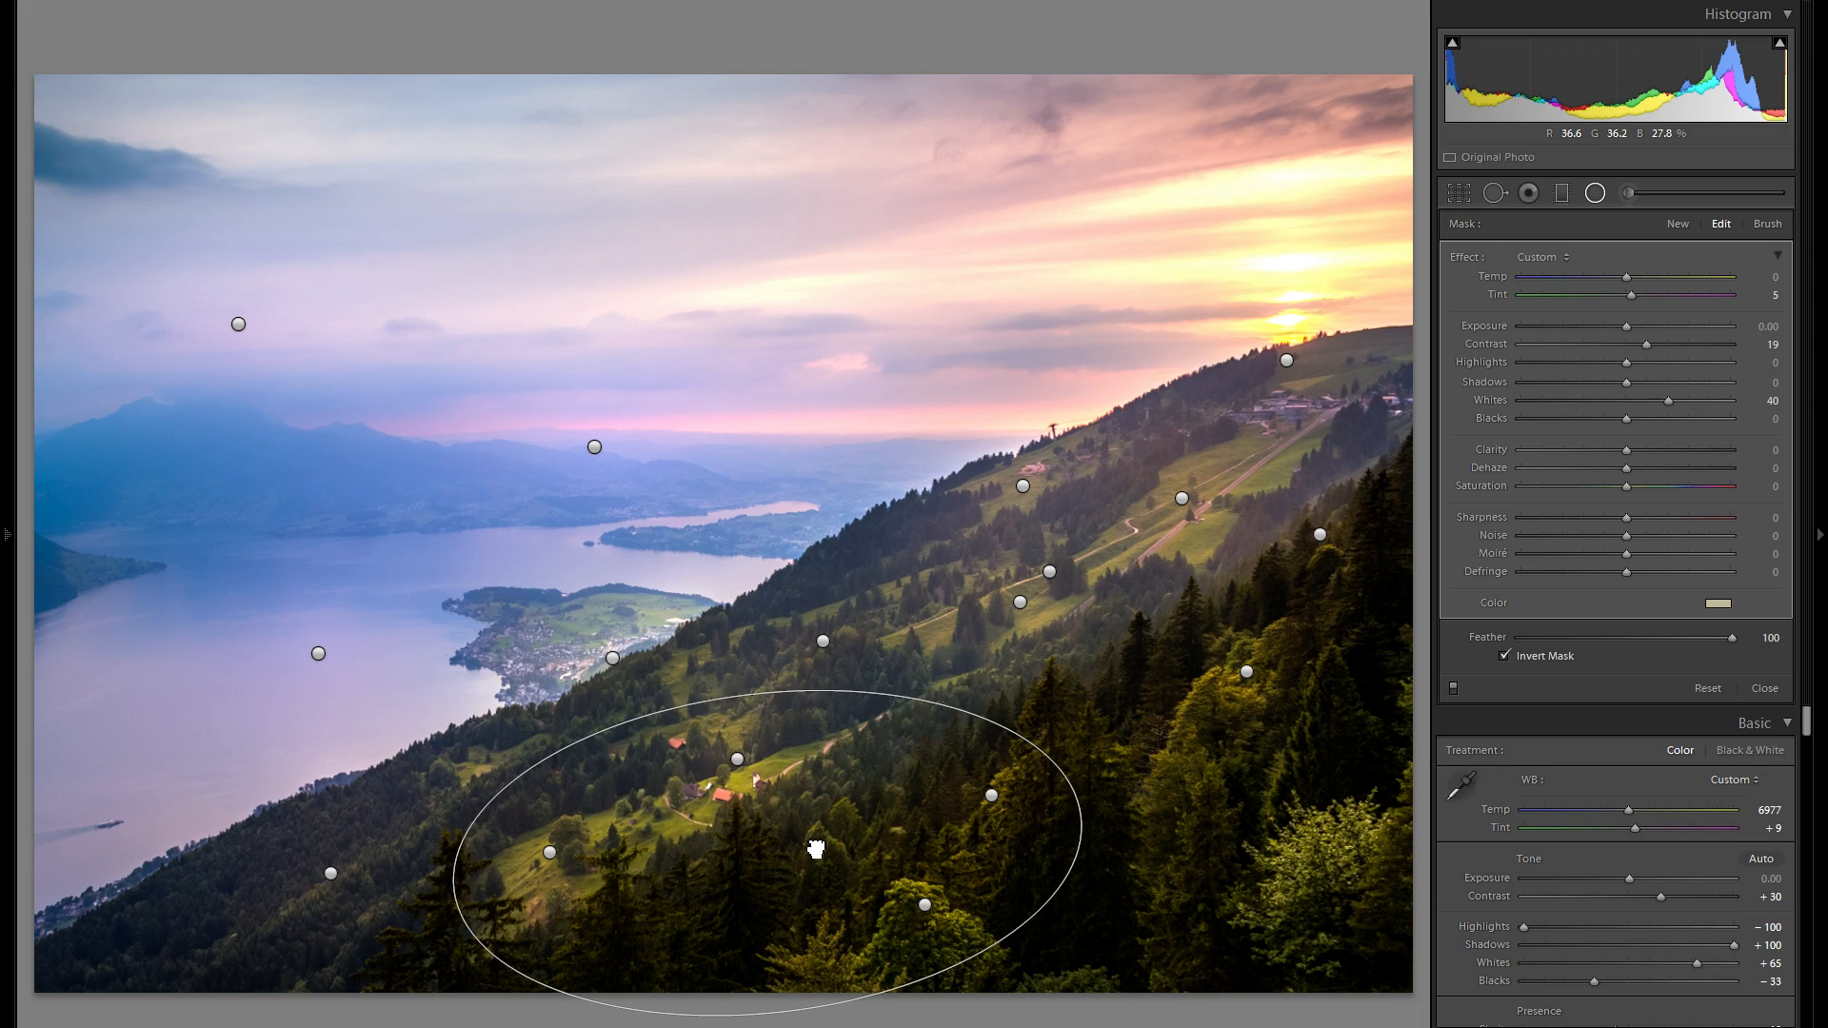
- Duplicate the foreground filter onto the wooded ridge above the lake, and shape the copy into a short, narrow ellipse tilted along the ridgeline
right_click(844, 841)
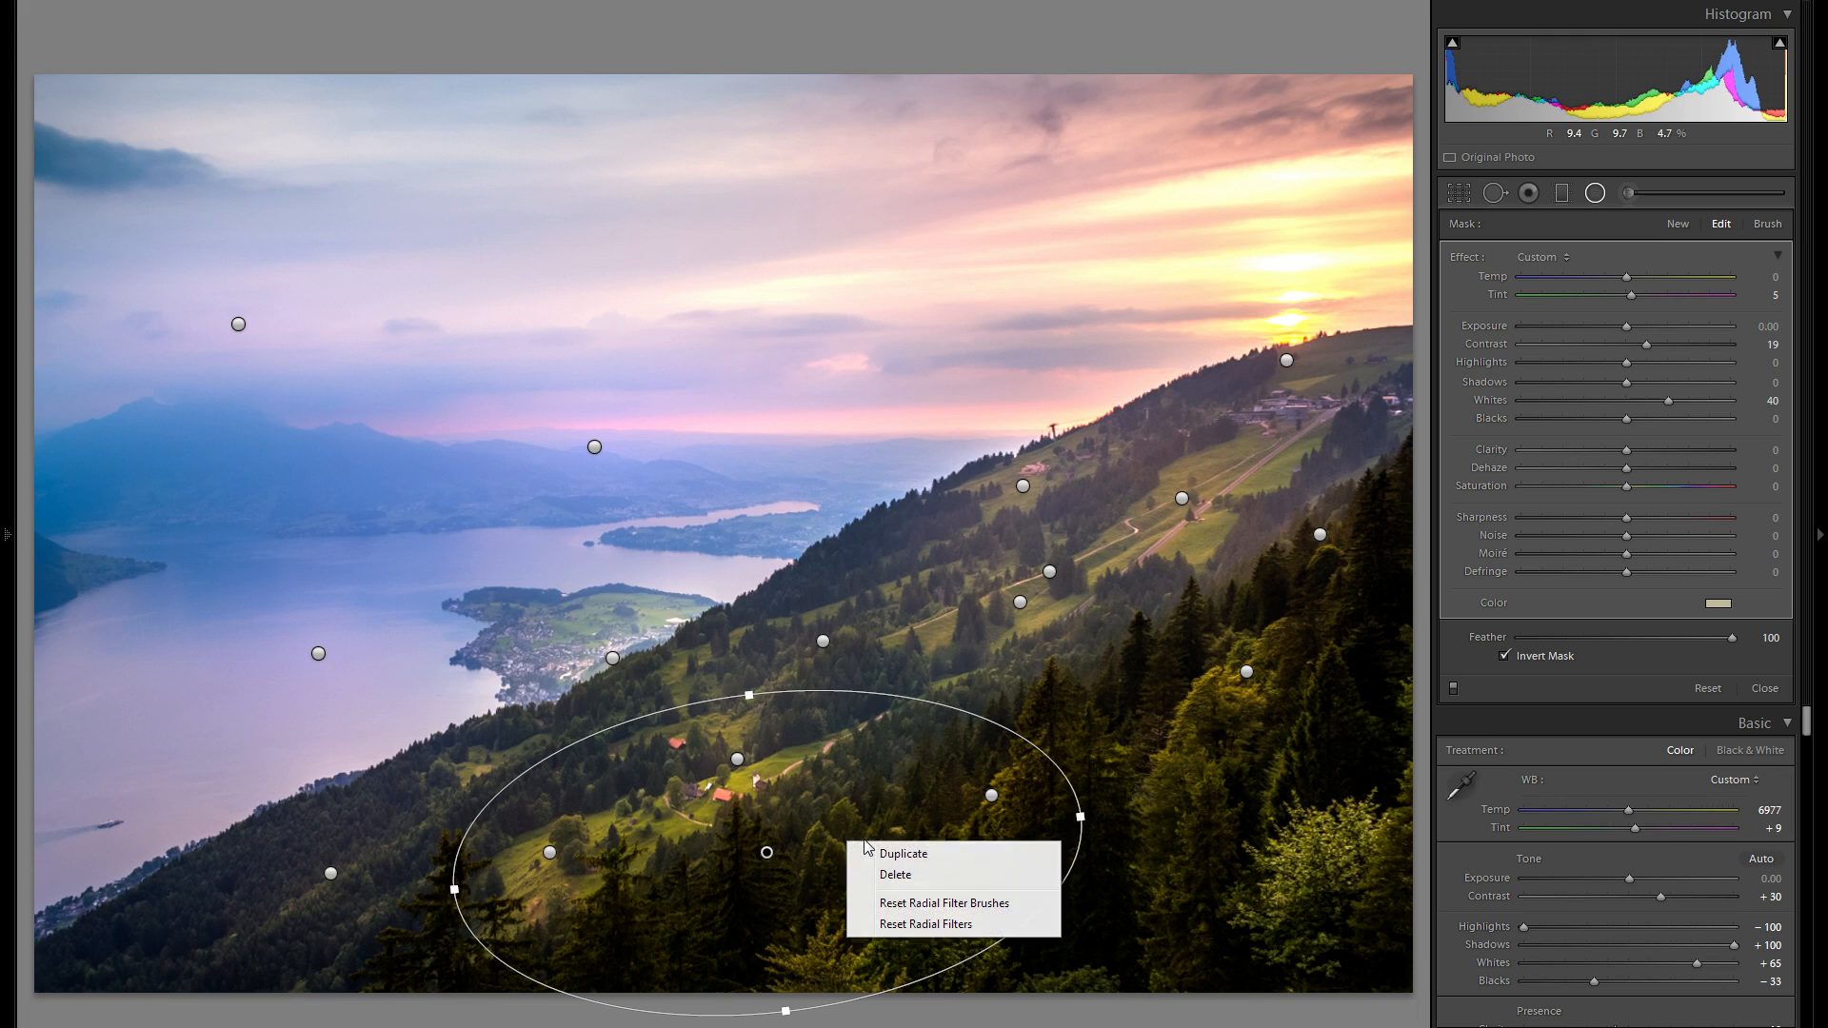
left_click(875, 853)
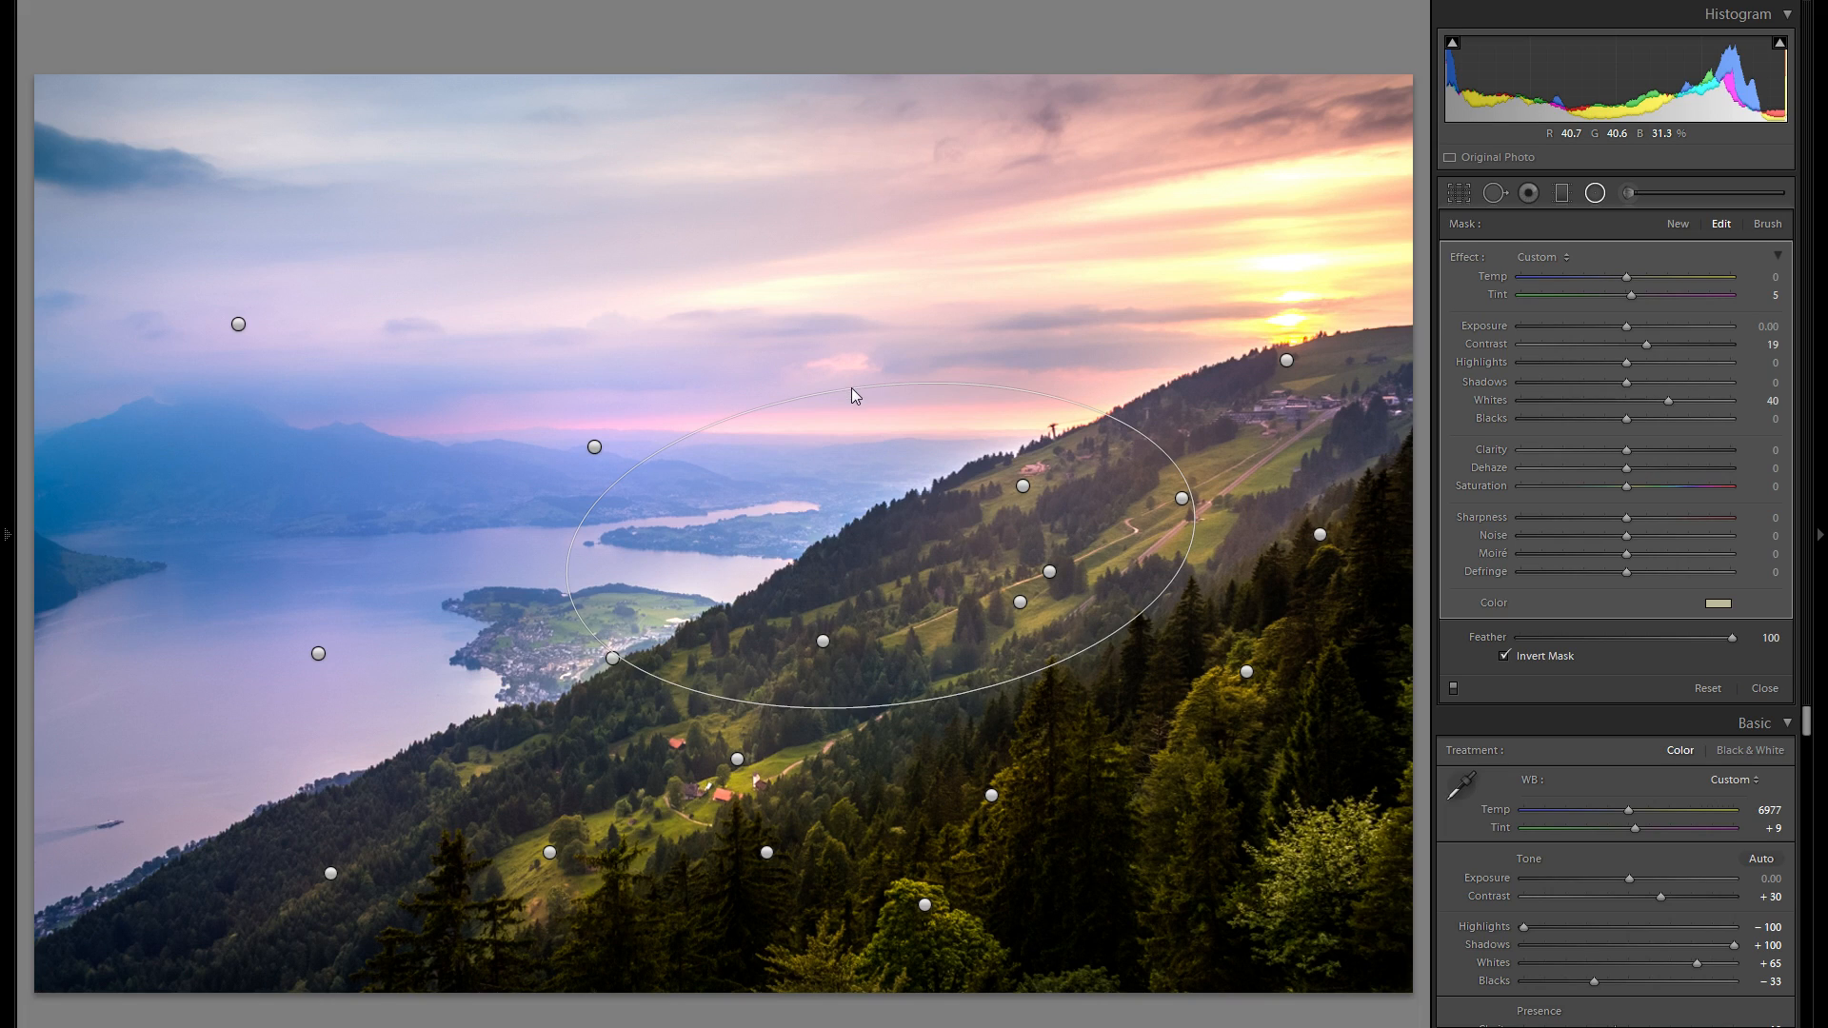
mouse_move(874, 471)
left_mouse_down()
mouse_move(881, 524)
mouse_move(882, 502)
left_mouse_up()
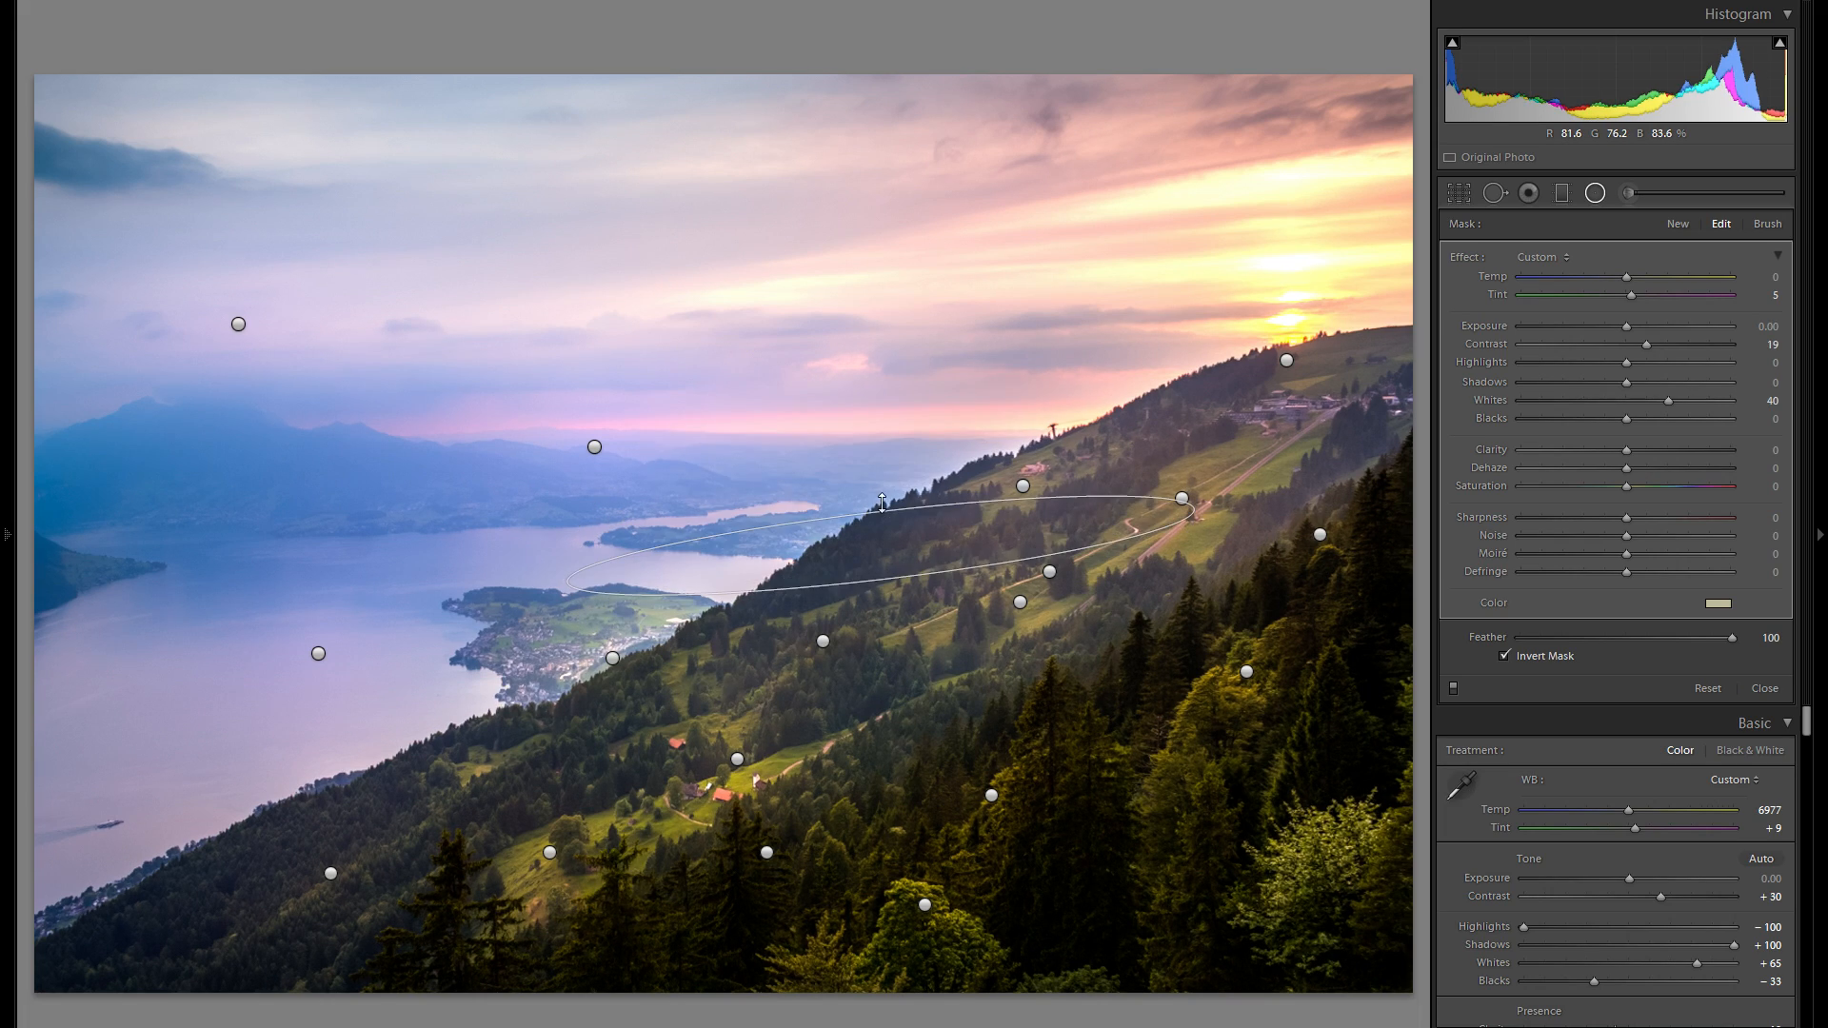
left_click_drag(1196, 511, 1194, 510)
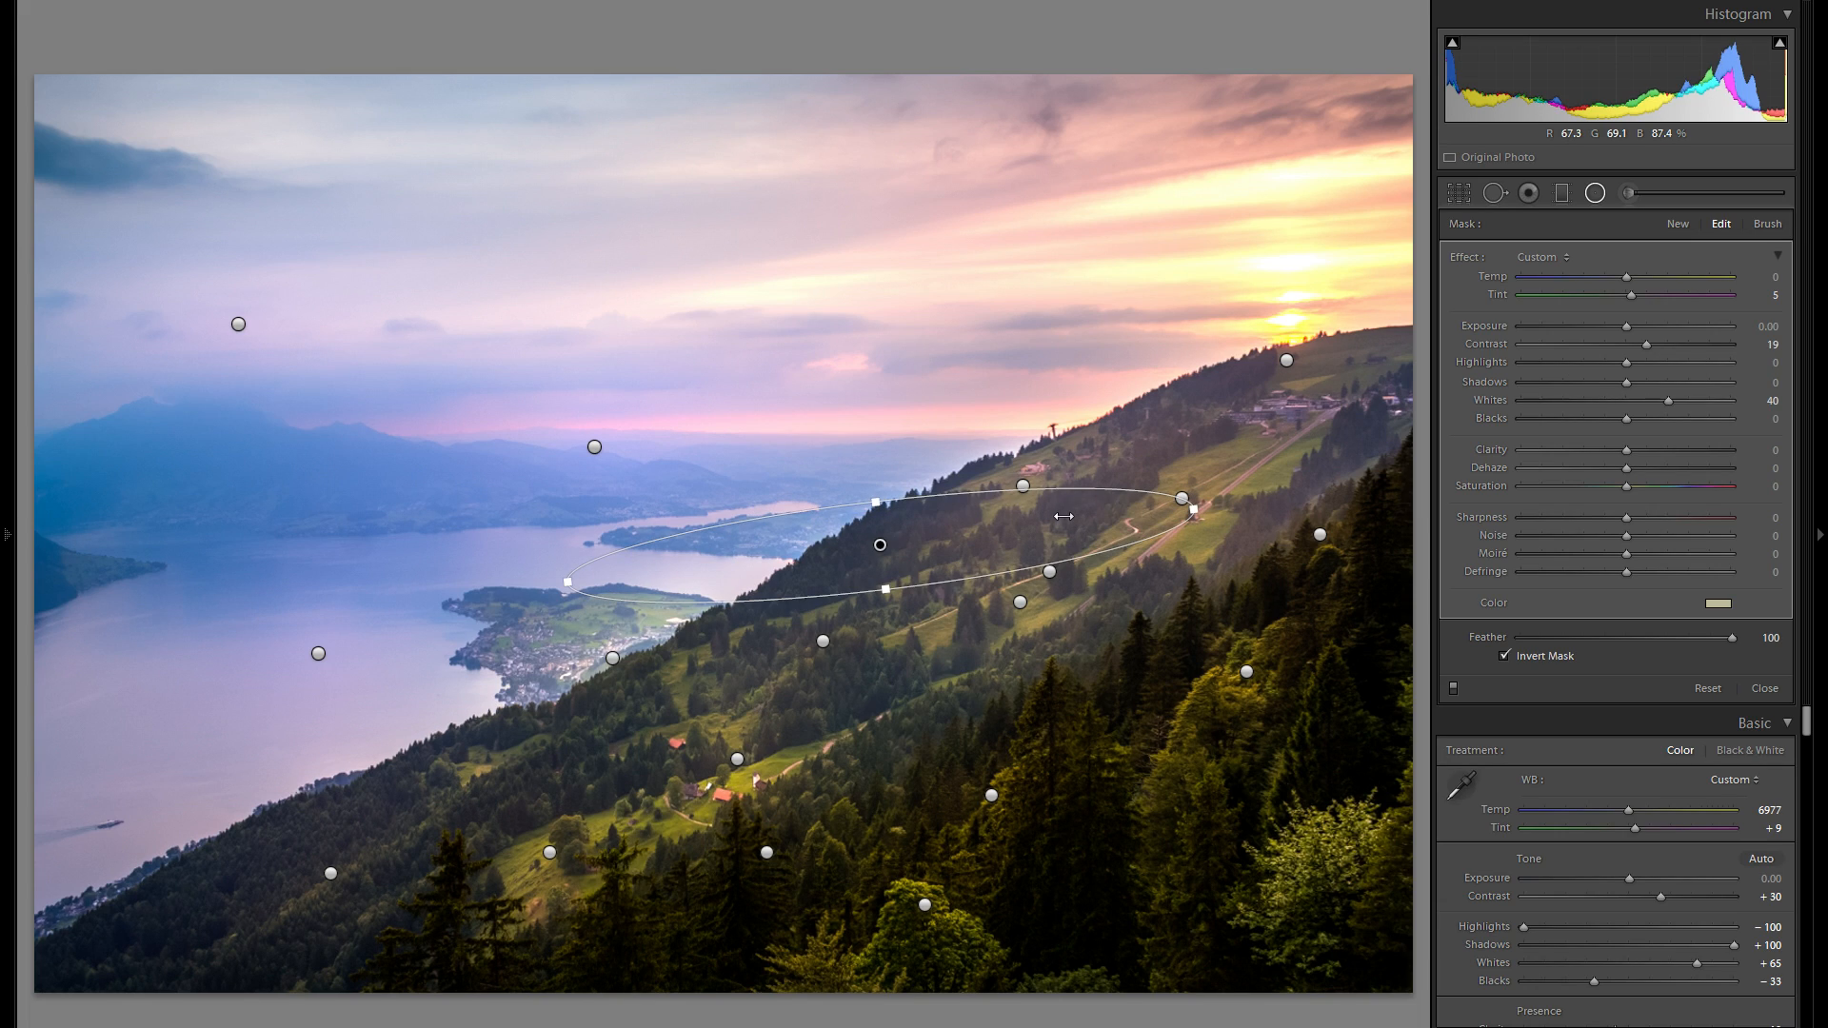
left_click_drag(1062, 516, 1035, 479)
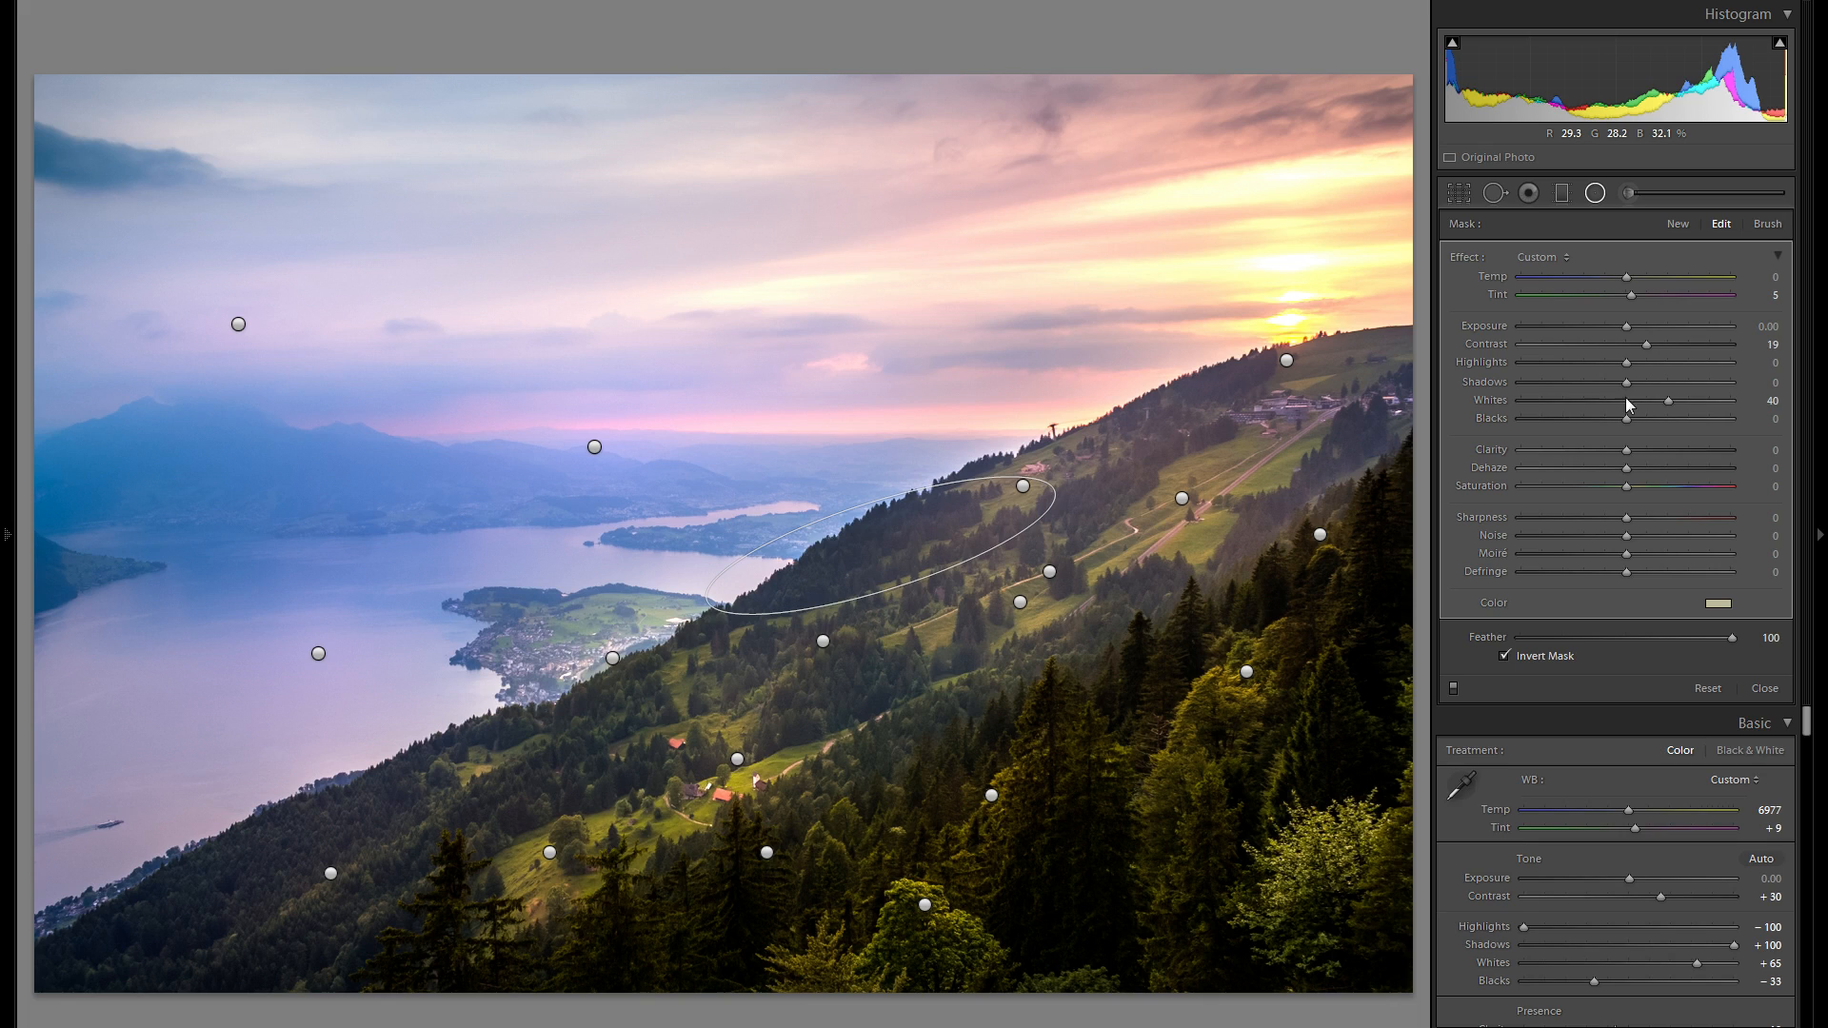
left_click_drag(1692, 385, 1690, 377)
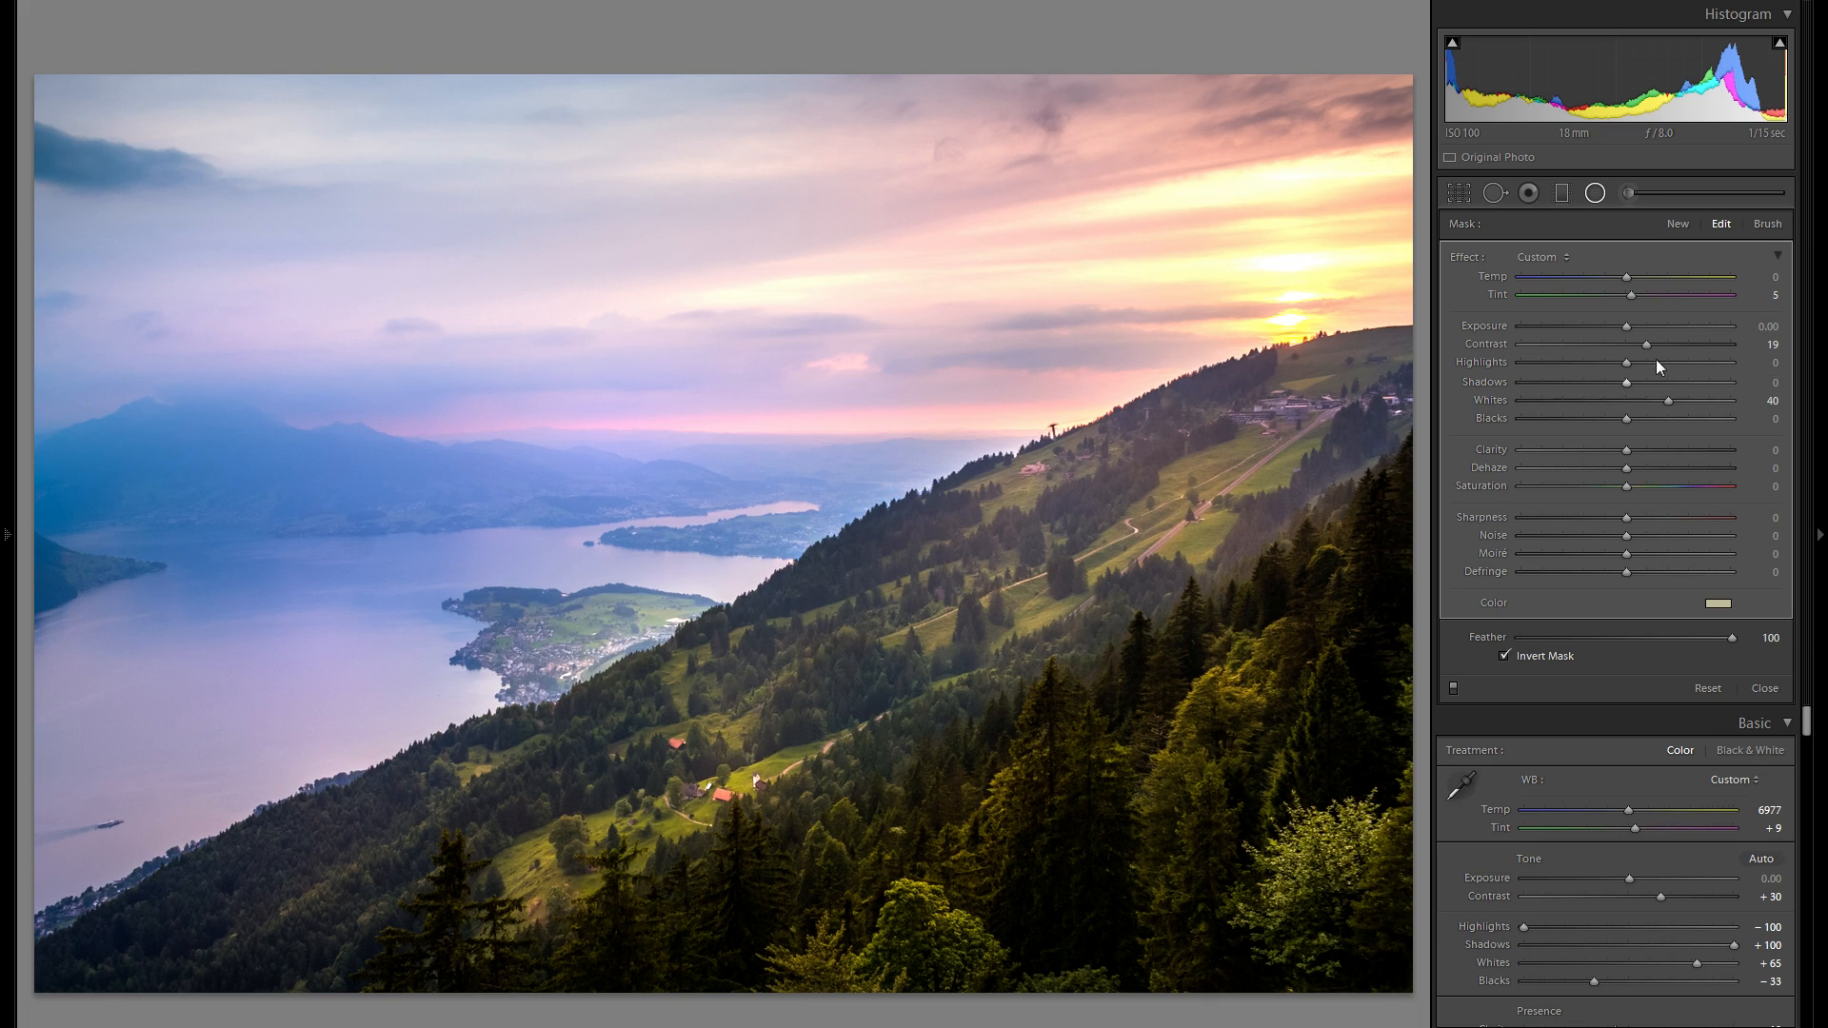
- Add a new wide, flat radial filter over the far shore and ridge, tinted yellow with hue 52 and saturation 37%
left_click(1679, 225)
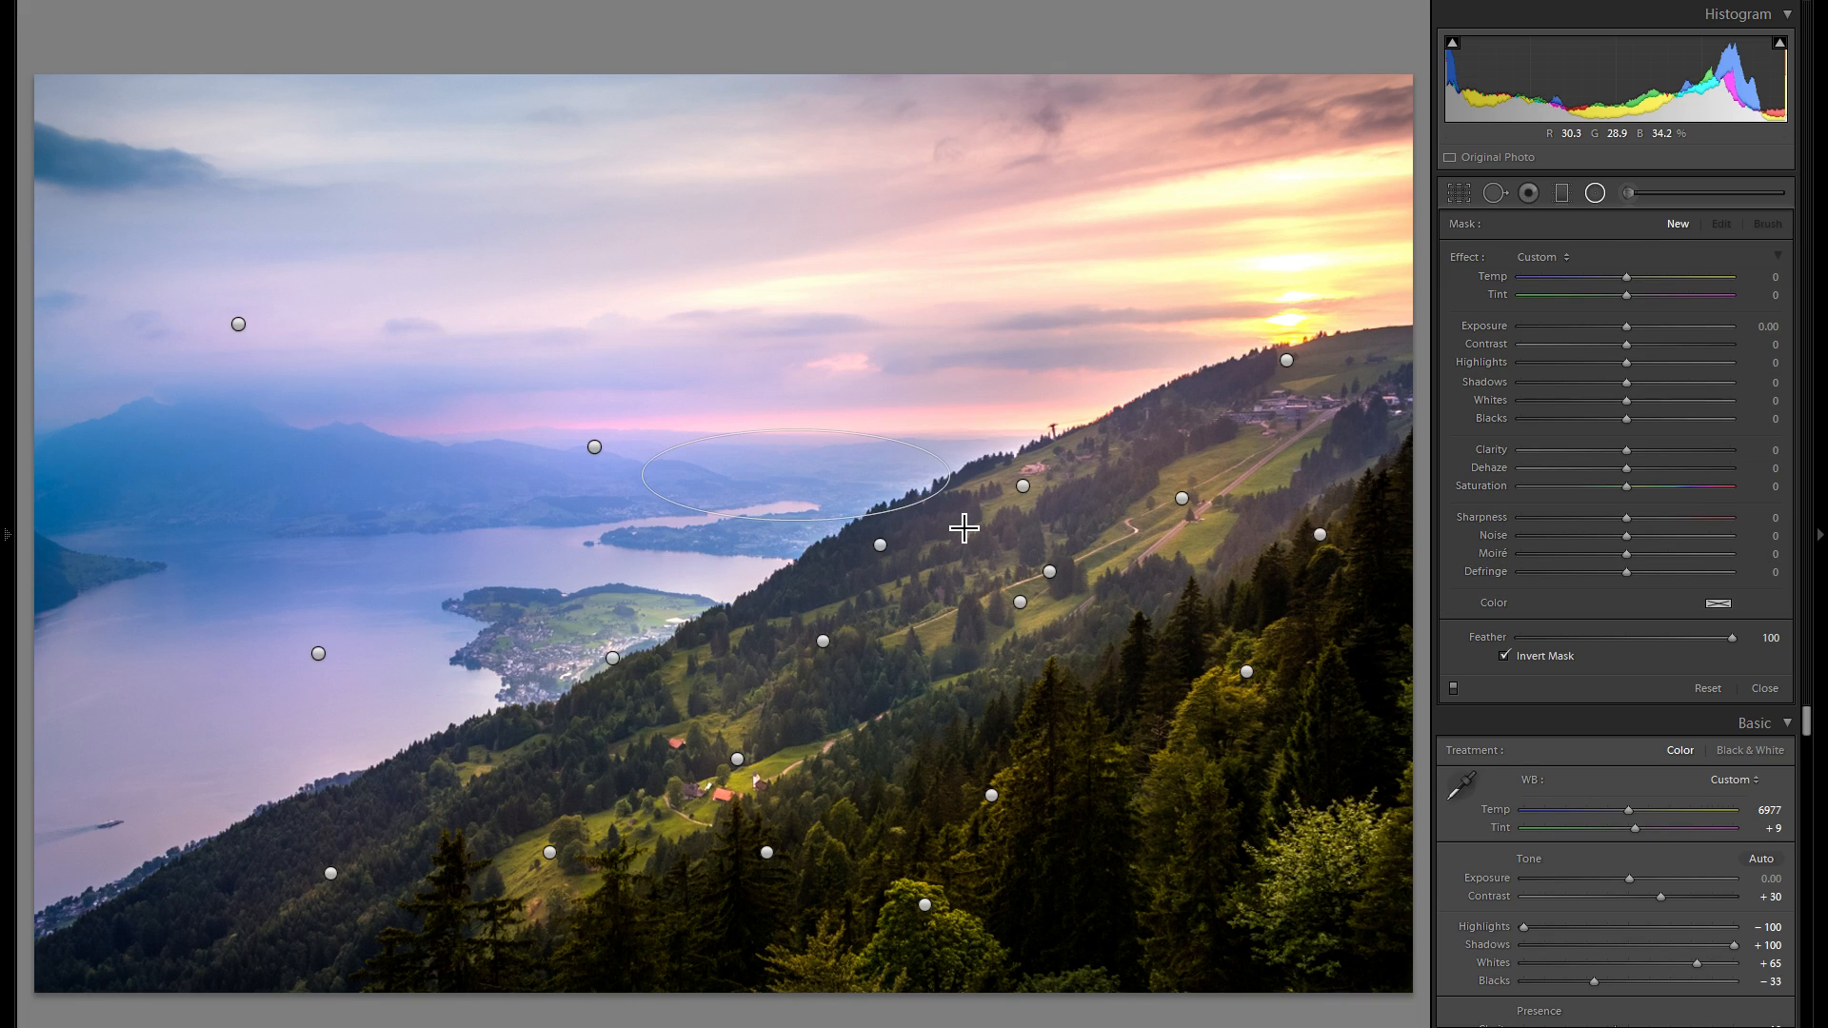
left_click(1719, 605)
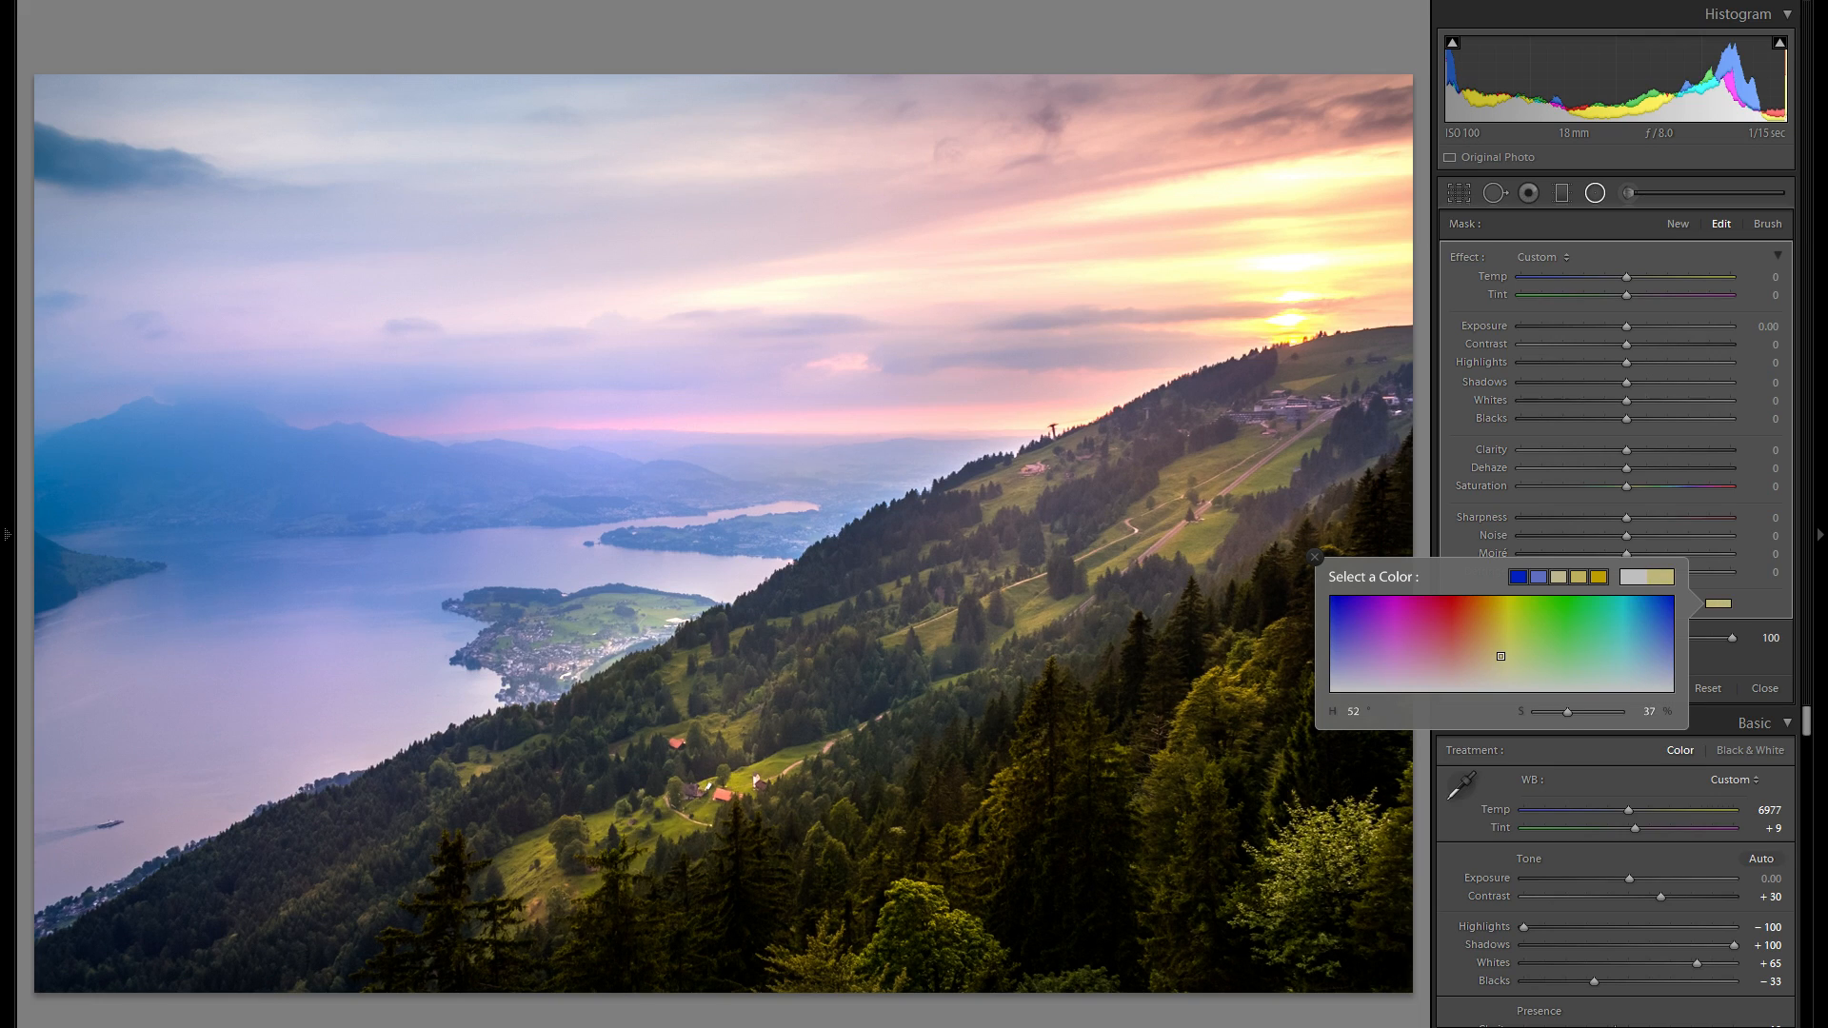
left_click(1315, 557)
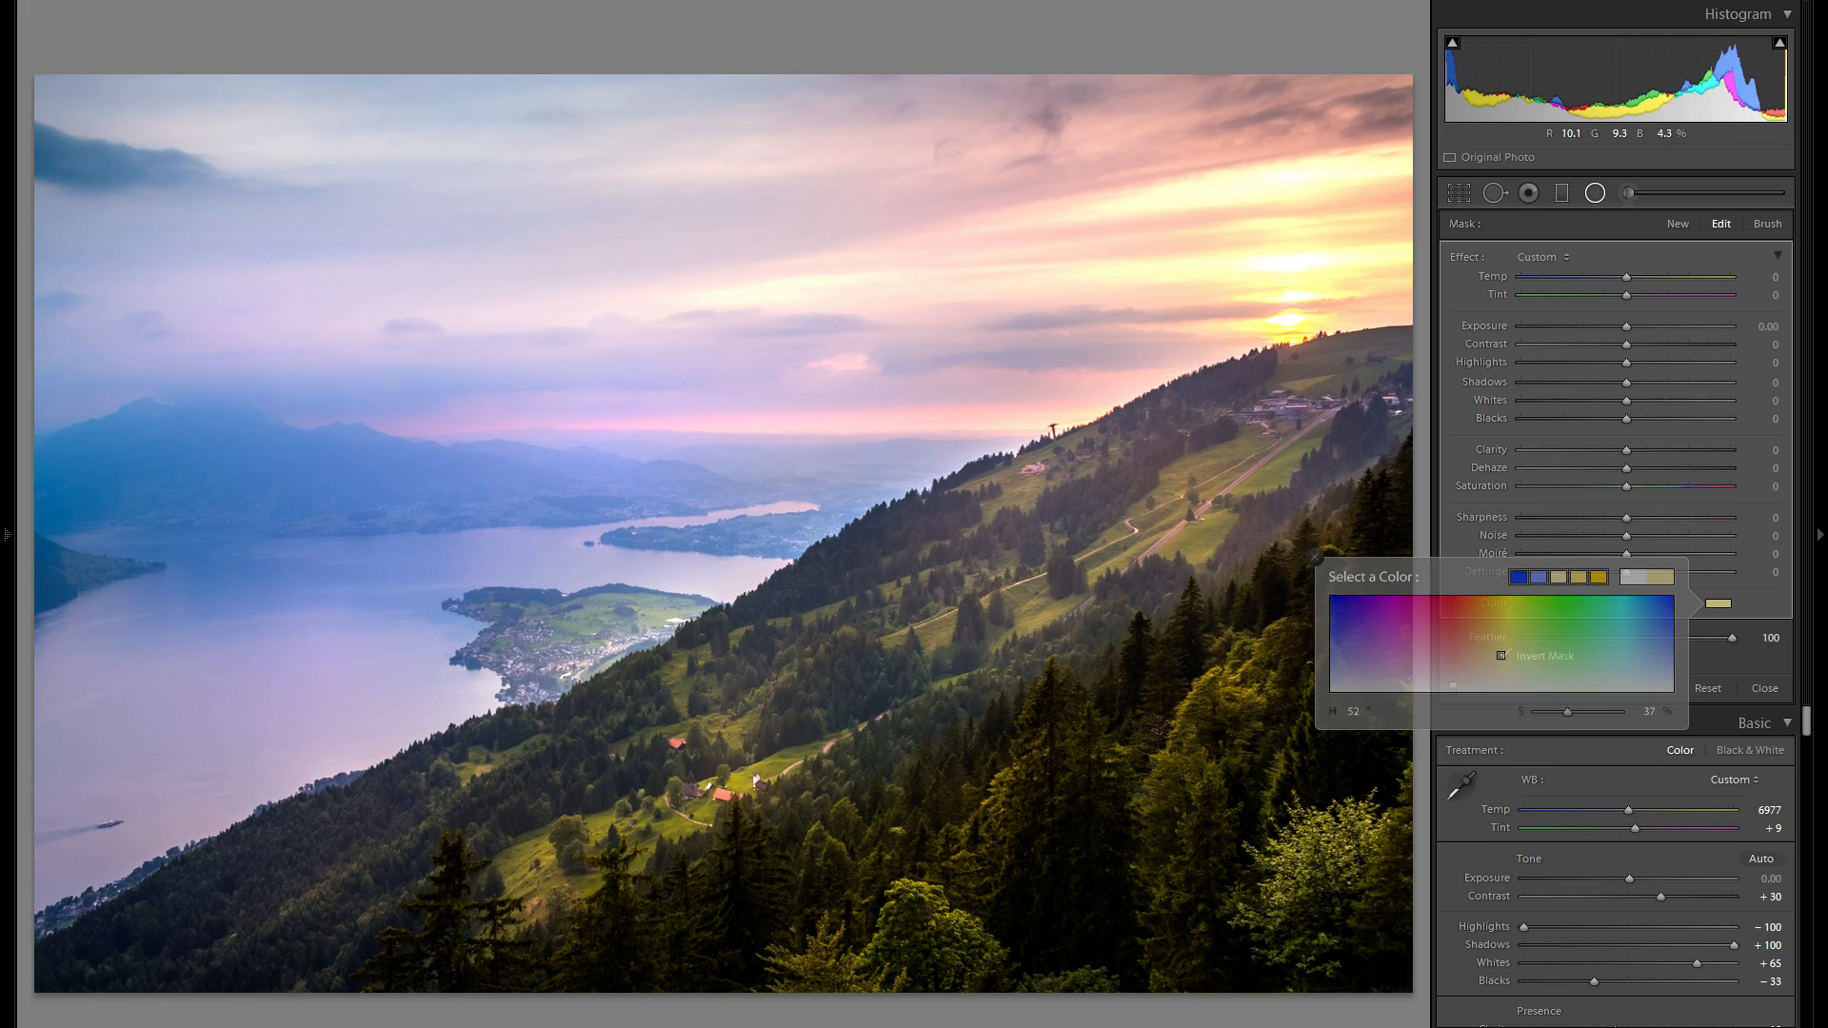
left_click_drag(1047, 479, 1047, 480)
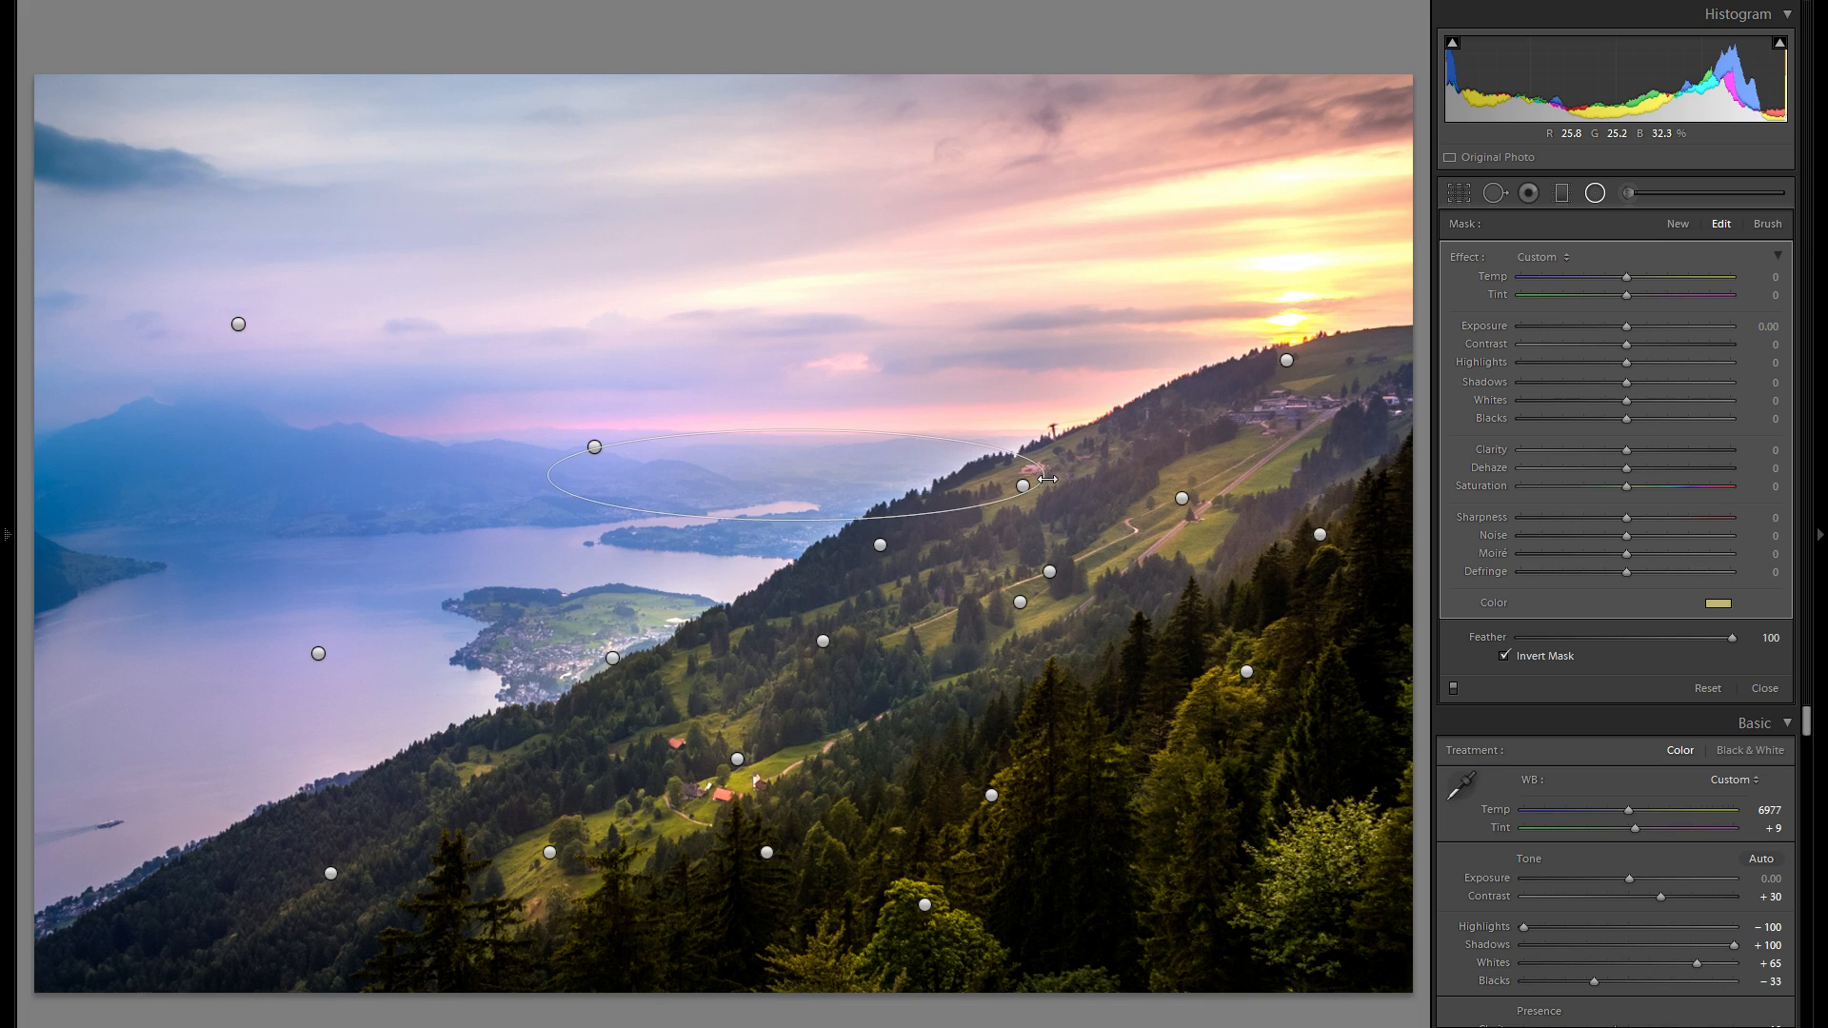
- Duplicate the yellow radial filter onto the far lakeshore at the foot of the distant mountains
right_click(867, 474)
key("Escape")
left_click_drag(855, 484, 457, 509)
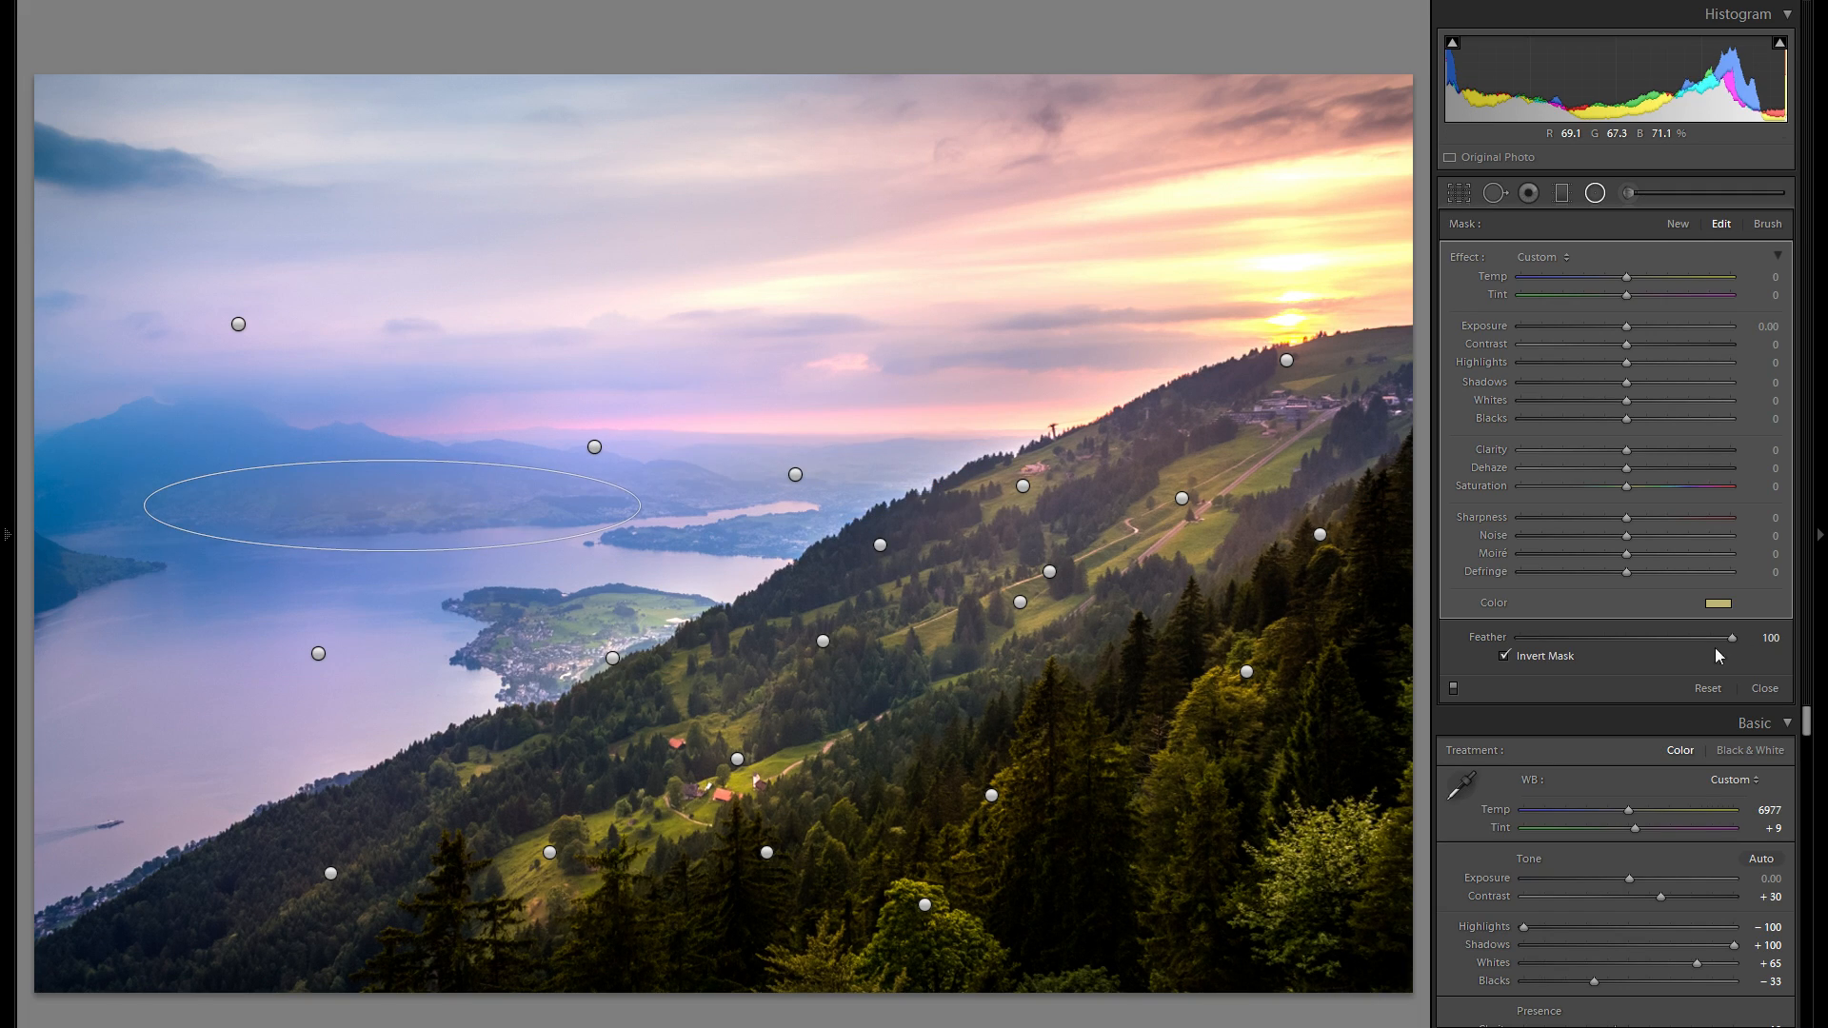
- Add a new flat radial filter over the upper slope with Exposure 0.13, Whites 45 and a yellow tint of hue 49 and saturation 33%
left_click(1718, 604)
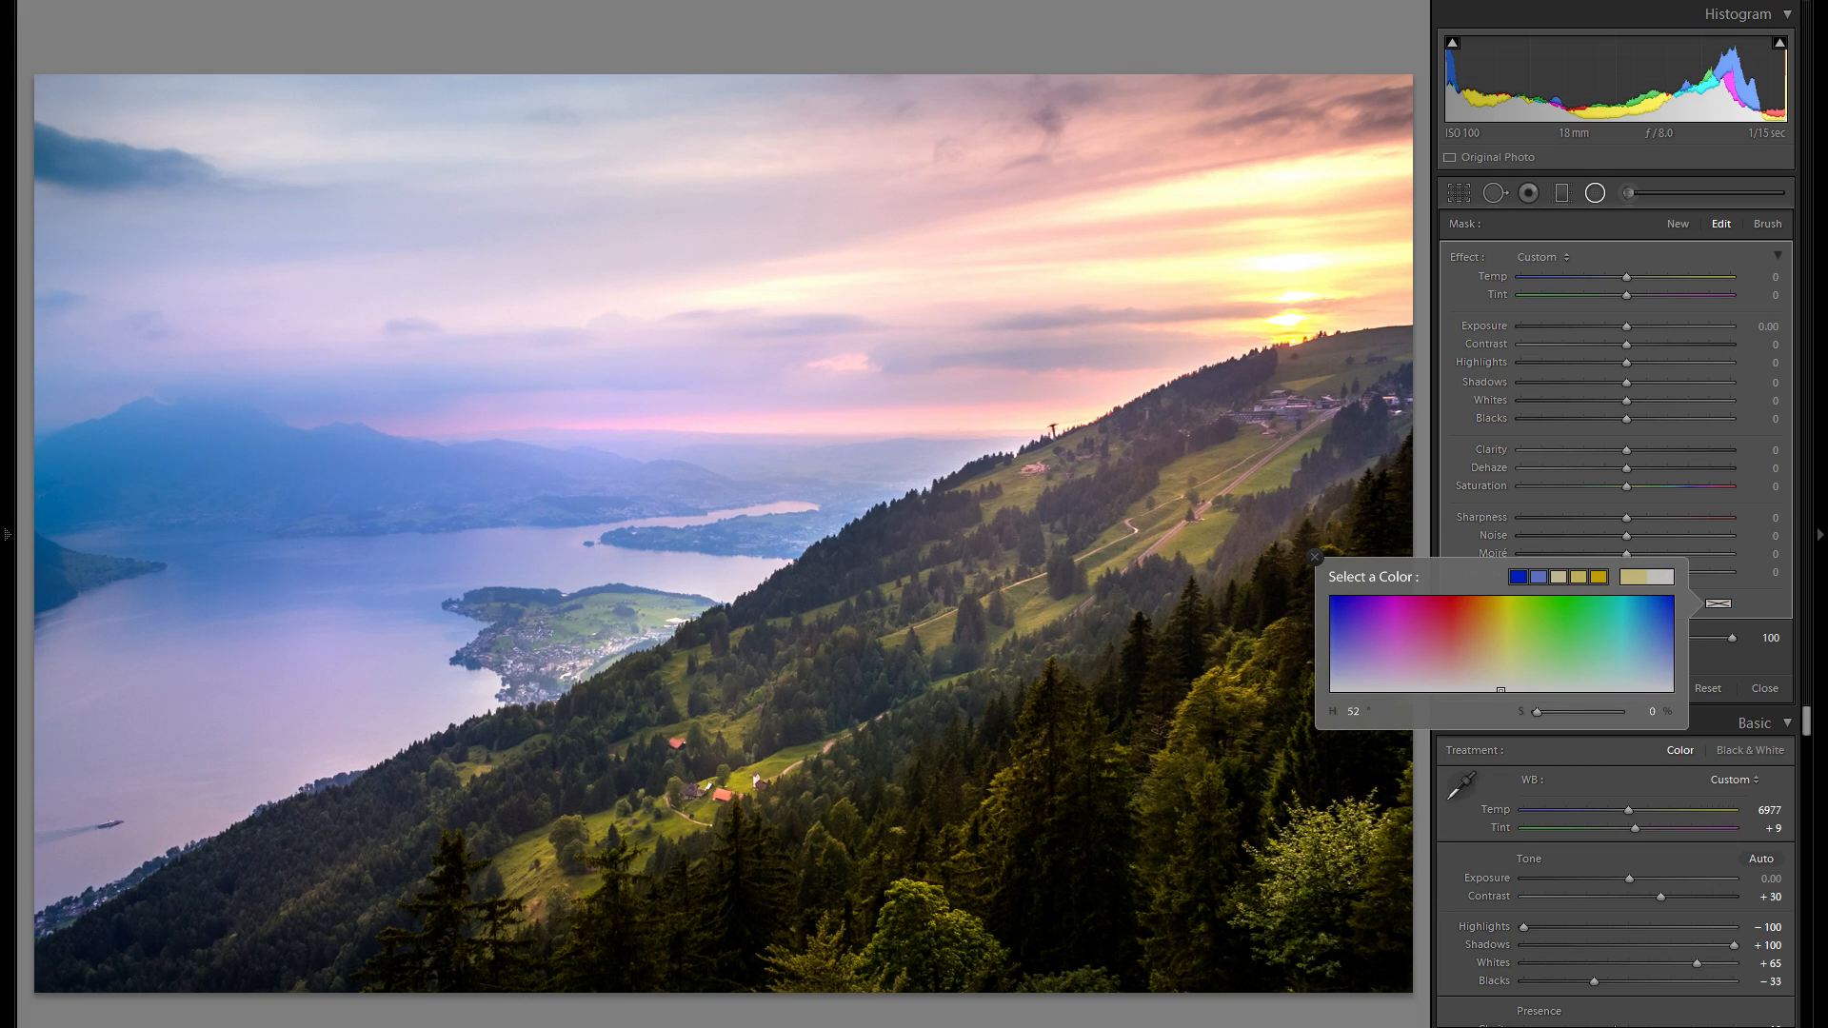
left_click(1314, 557)
left_click_drag(1626, 399, 1647, 402)
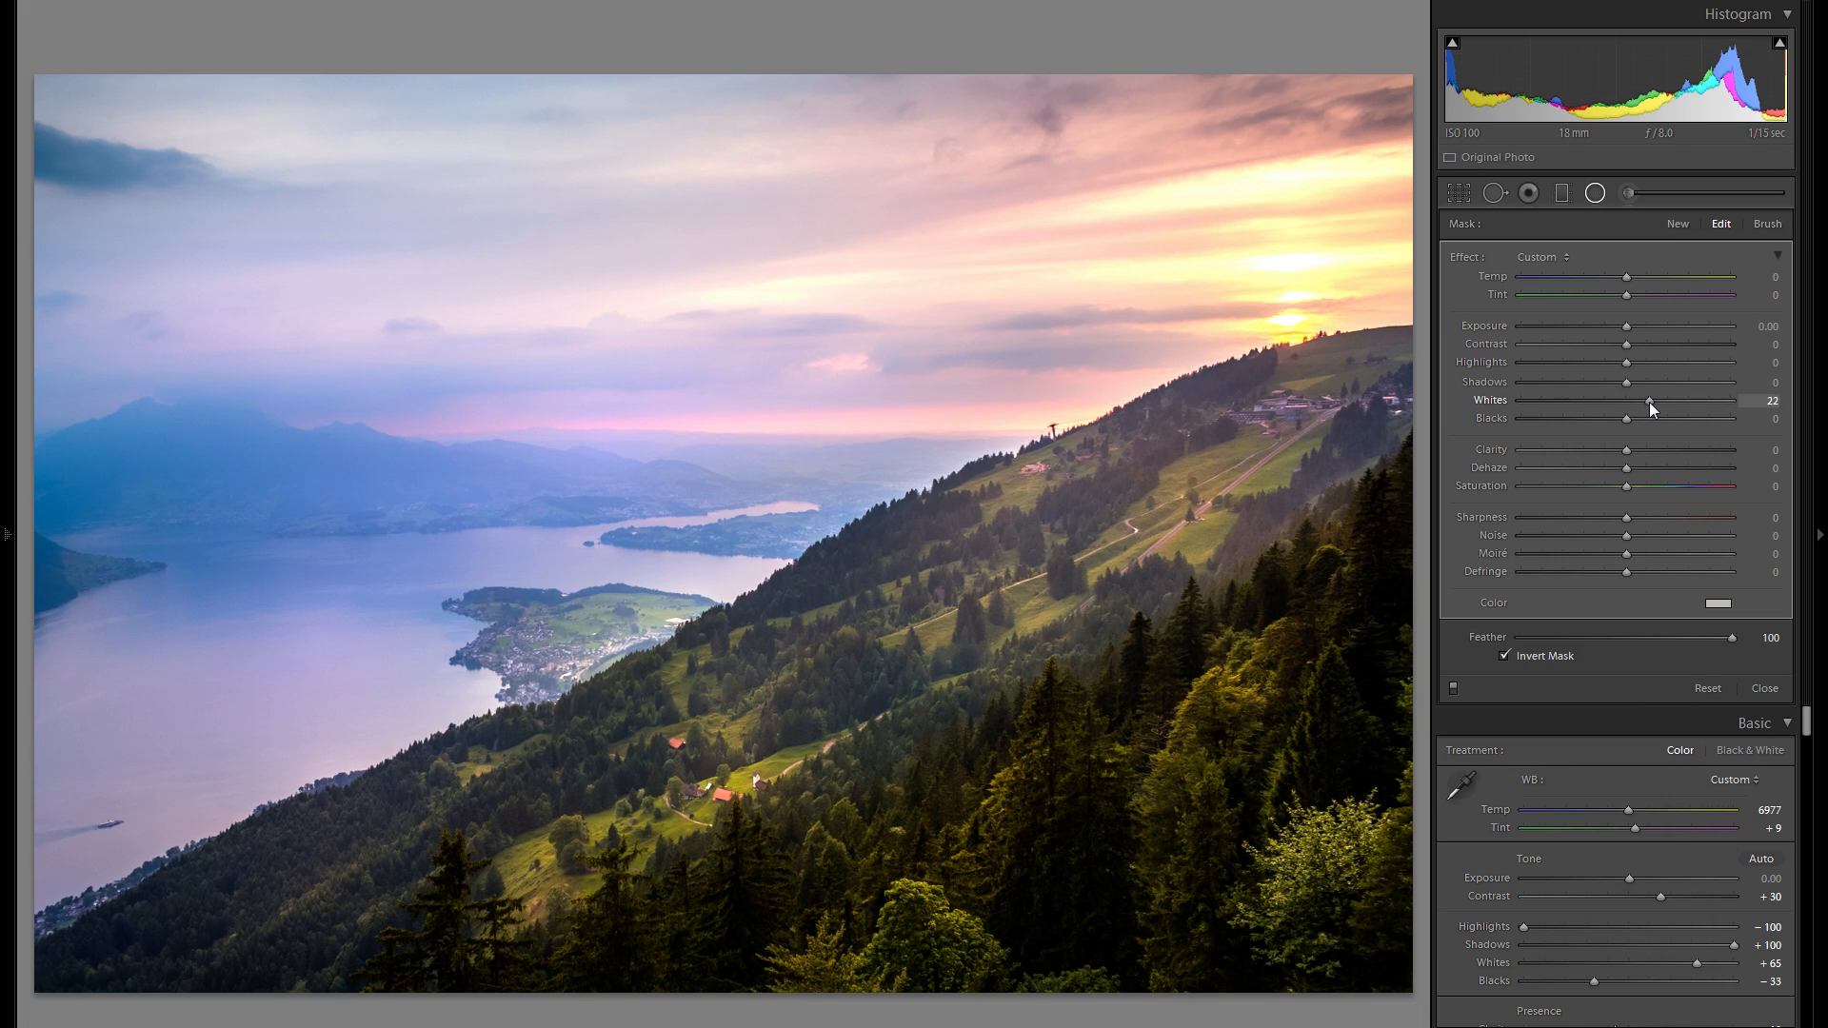
left_click_drag(1081, 485, 1380, 542)
left_click_drag(1678, 408, 1672, 399)
left_click(1630, 328)
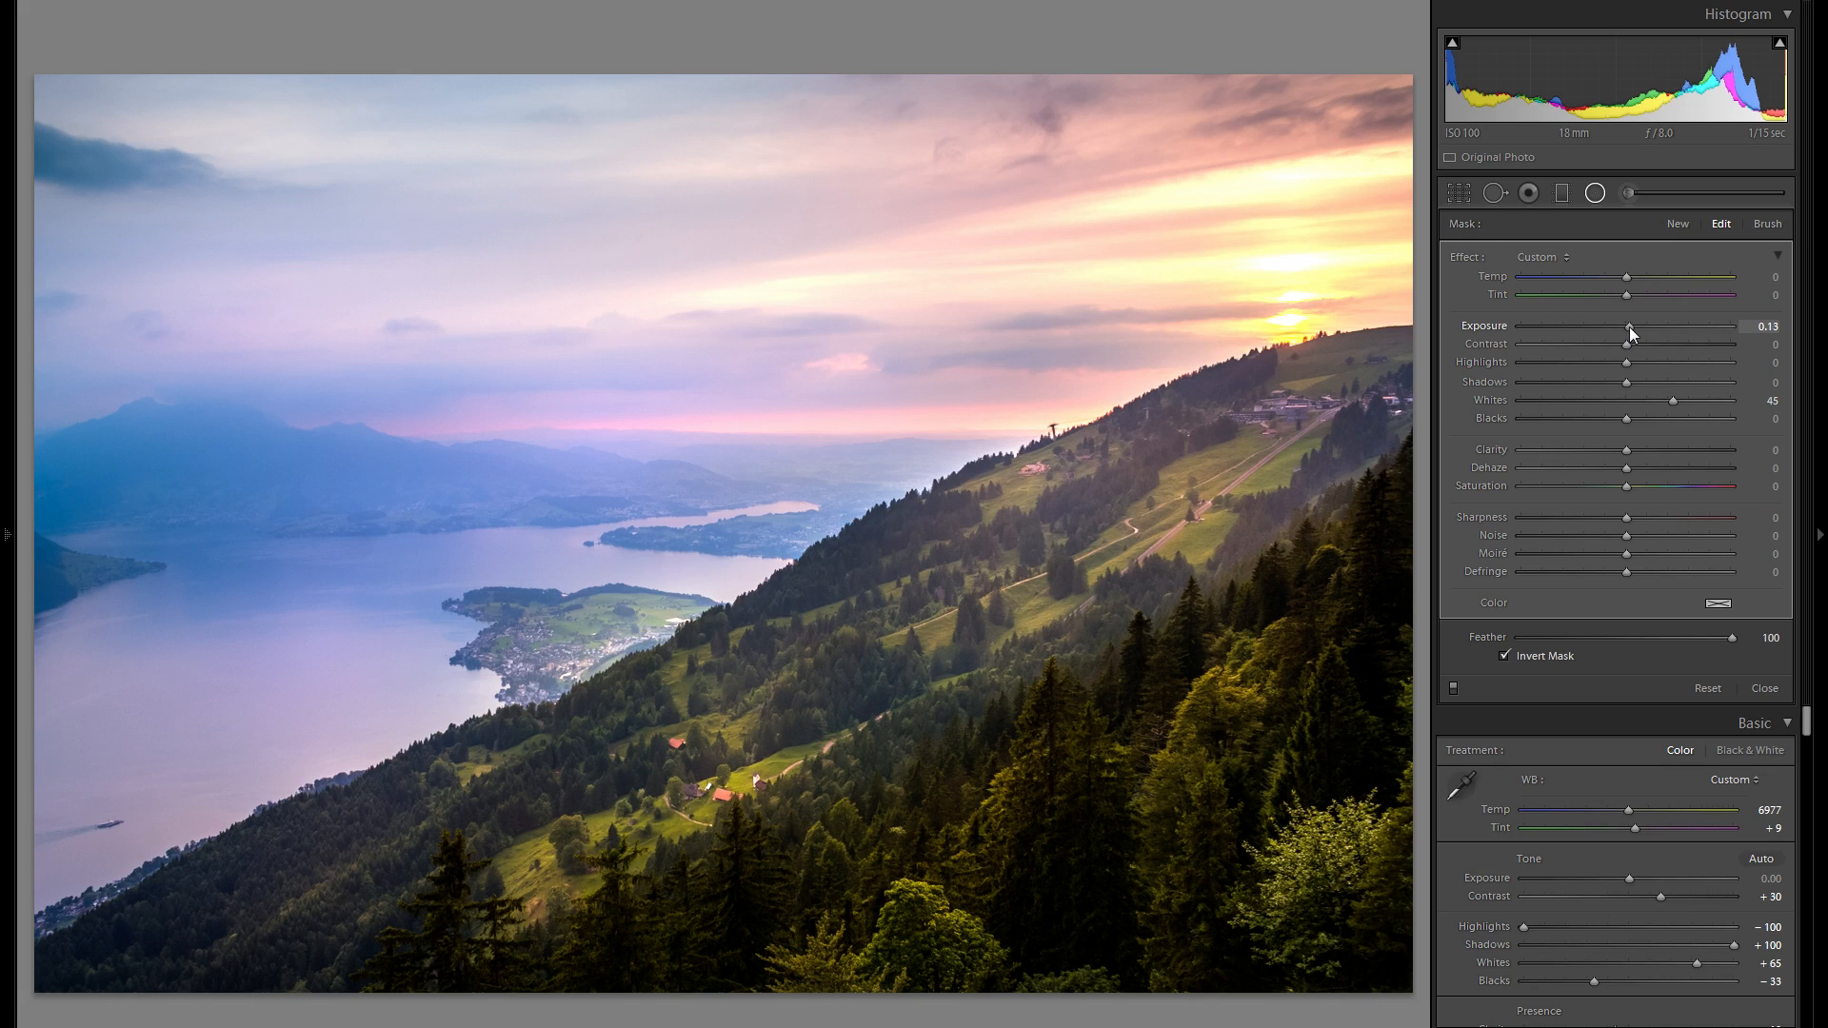
left_click(1714, 604)
left_click_drag(1497, 689, 1502, 669)
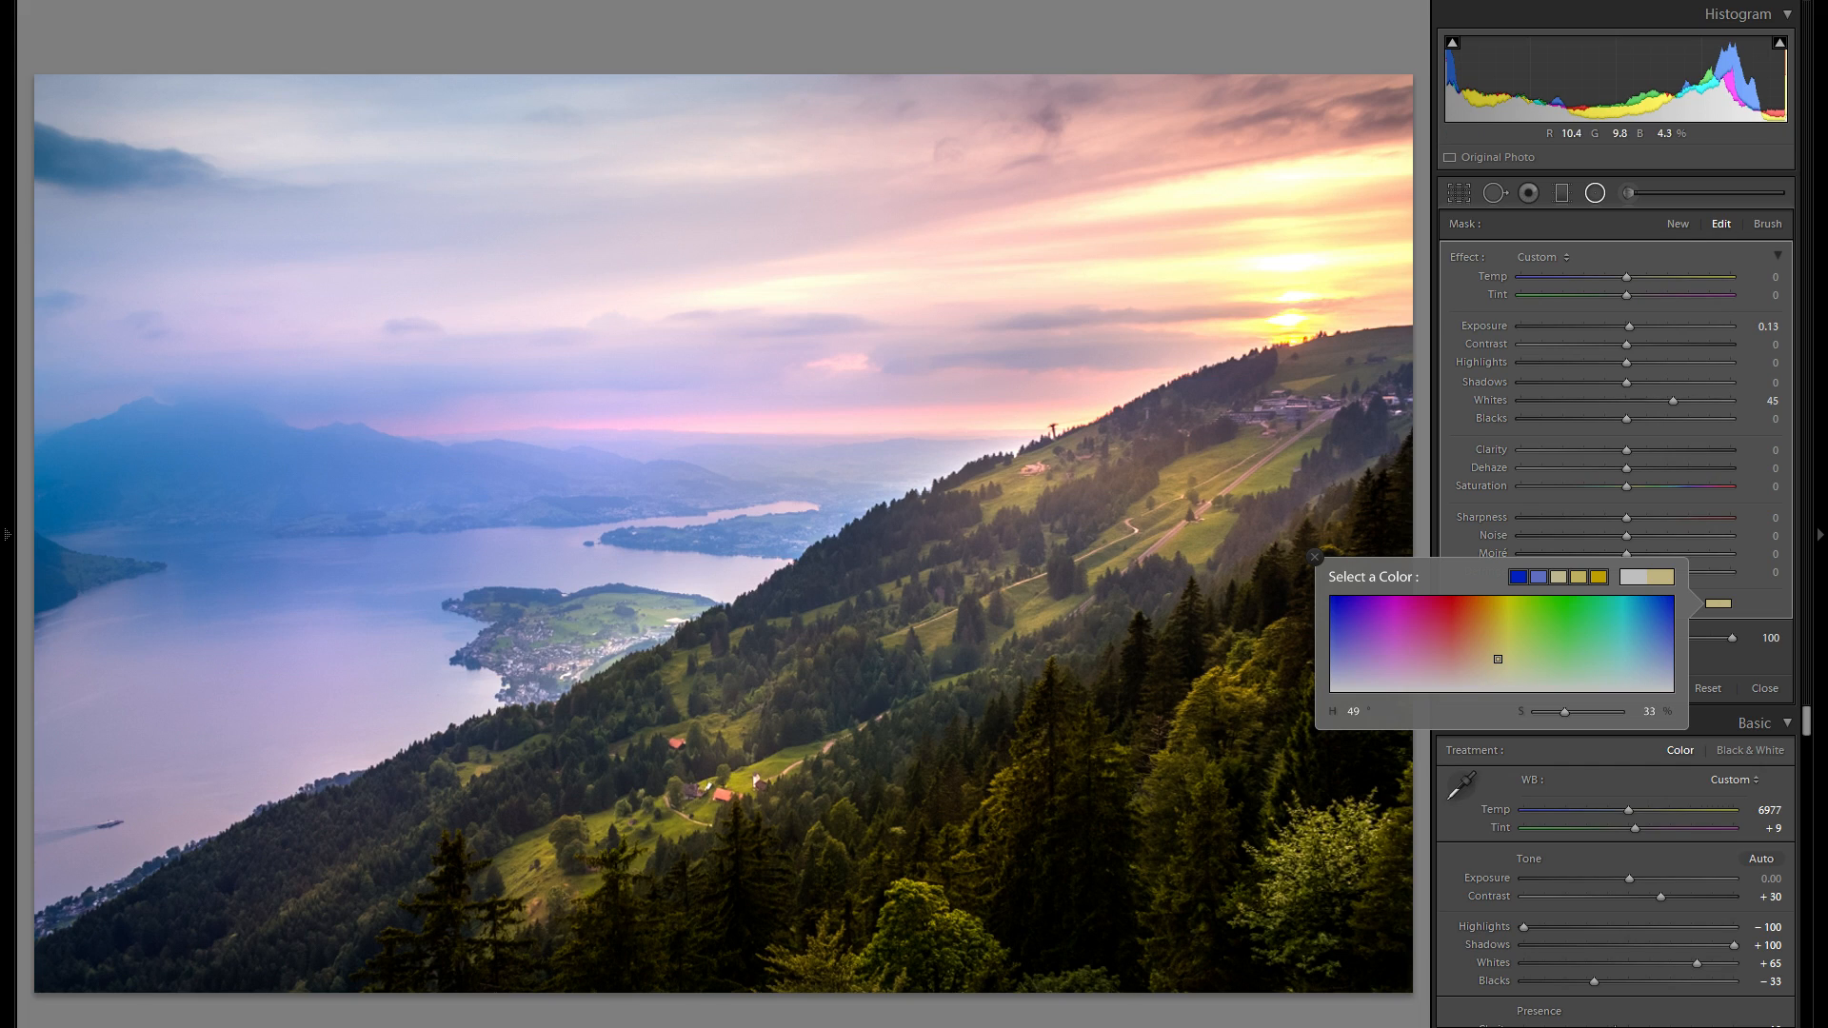
left_click(1315, 556)
- Tilt and stretch the new filter into a long, narrow ellipse running down the whole slope from the hilltop to the lower conifers
left_click_drag(1222, 476, 1250, 550)
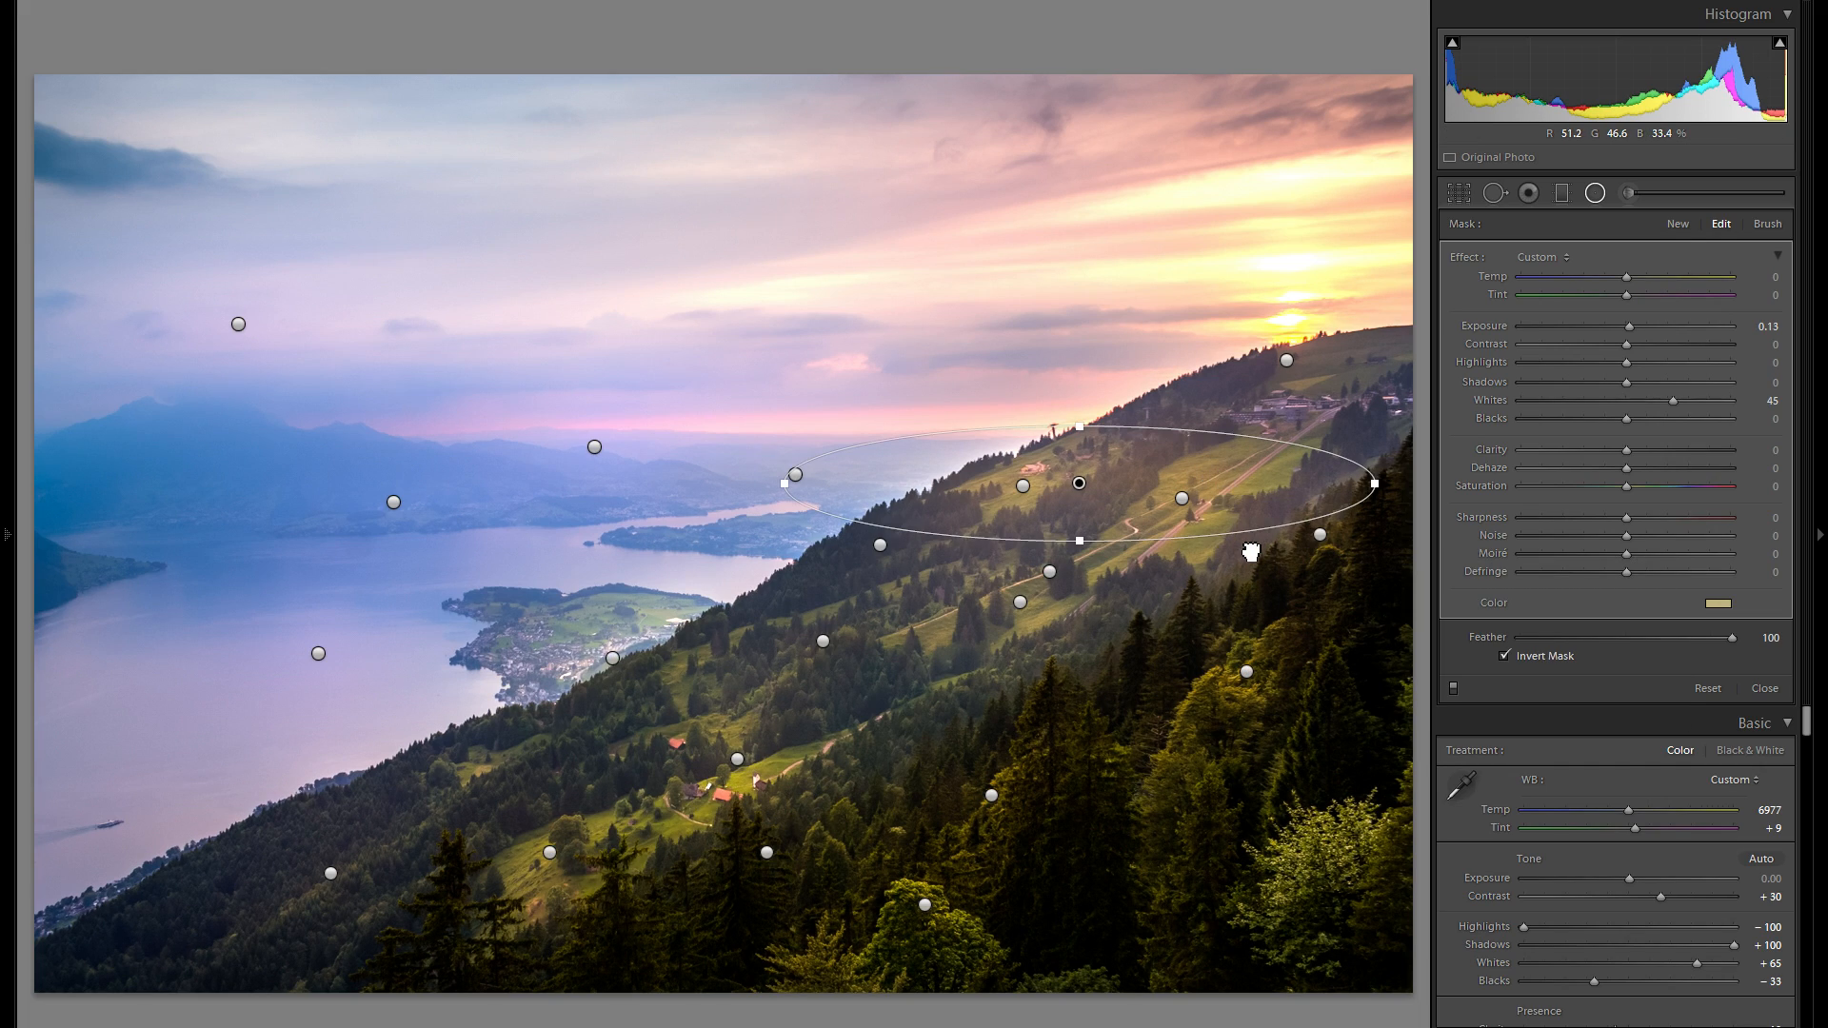
left_click_drag(1073, 598, 1322, 583)
left_click_drag(1126, 557, 1171, 476)
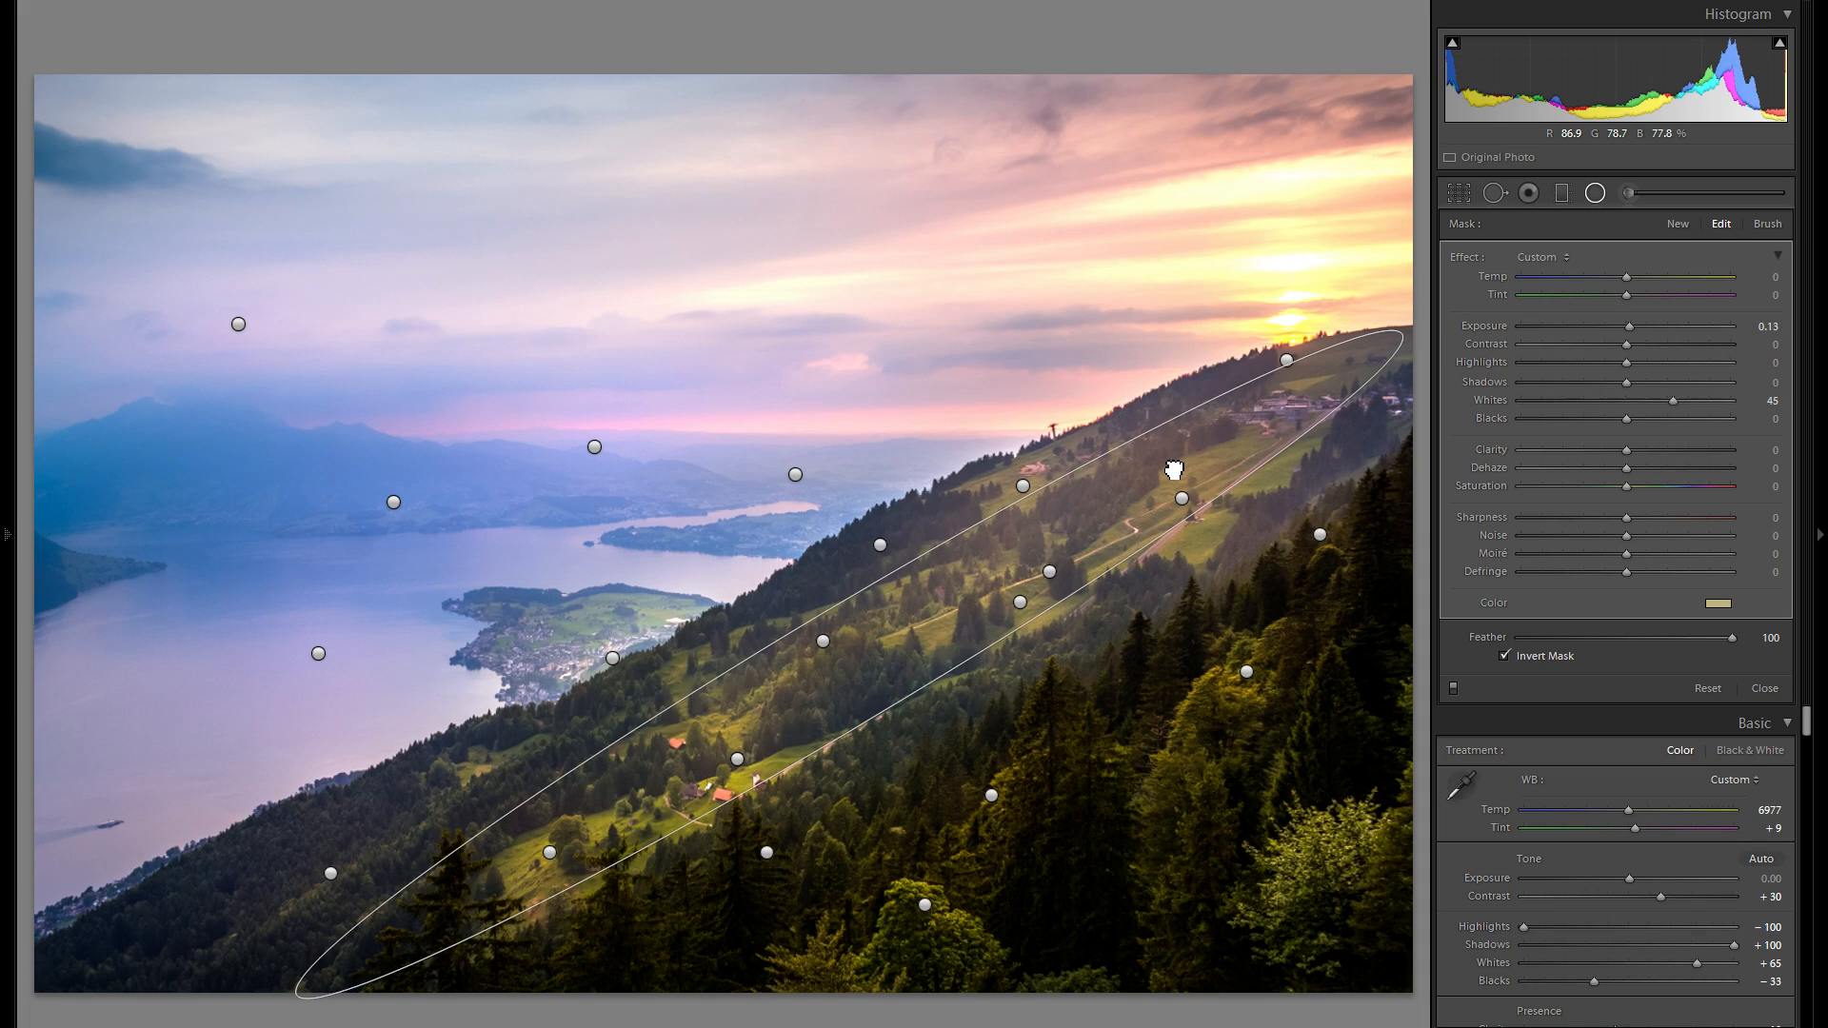
- Set the long slope filter's Contrast to 36, Whites to 20 and tint saturation to 12%
left_click_drag(1618, 346, 1664, 346)
left_click(1647, 402)
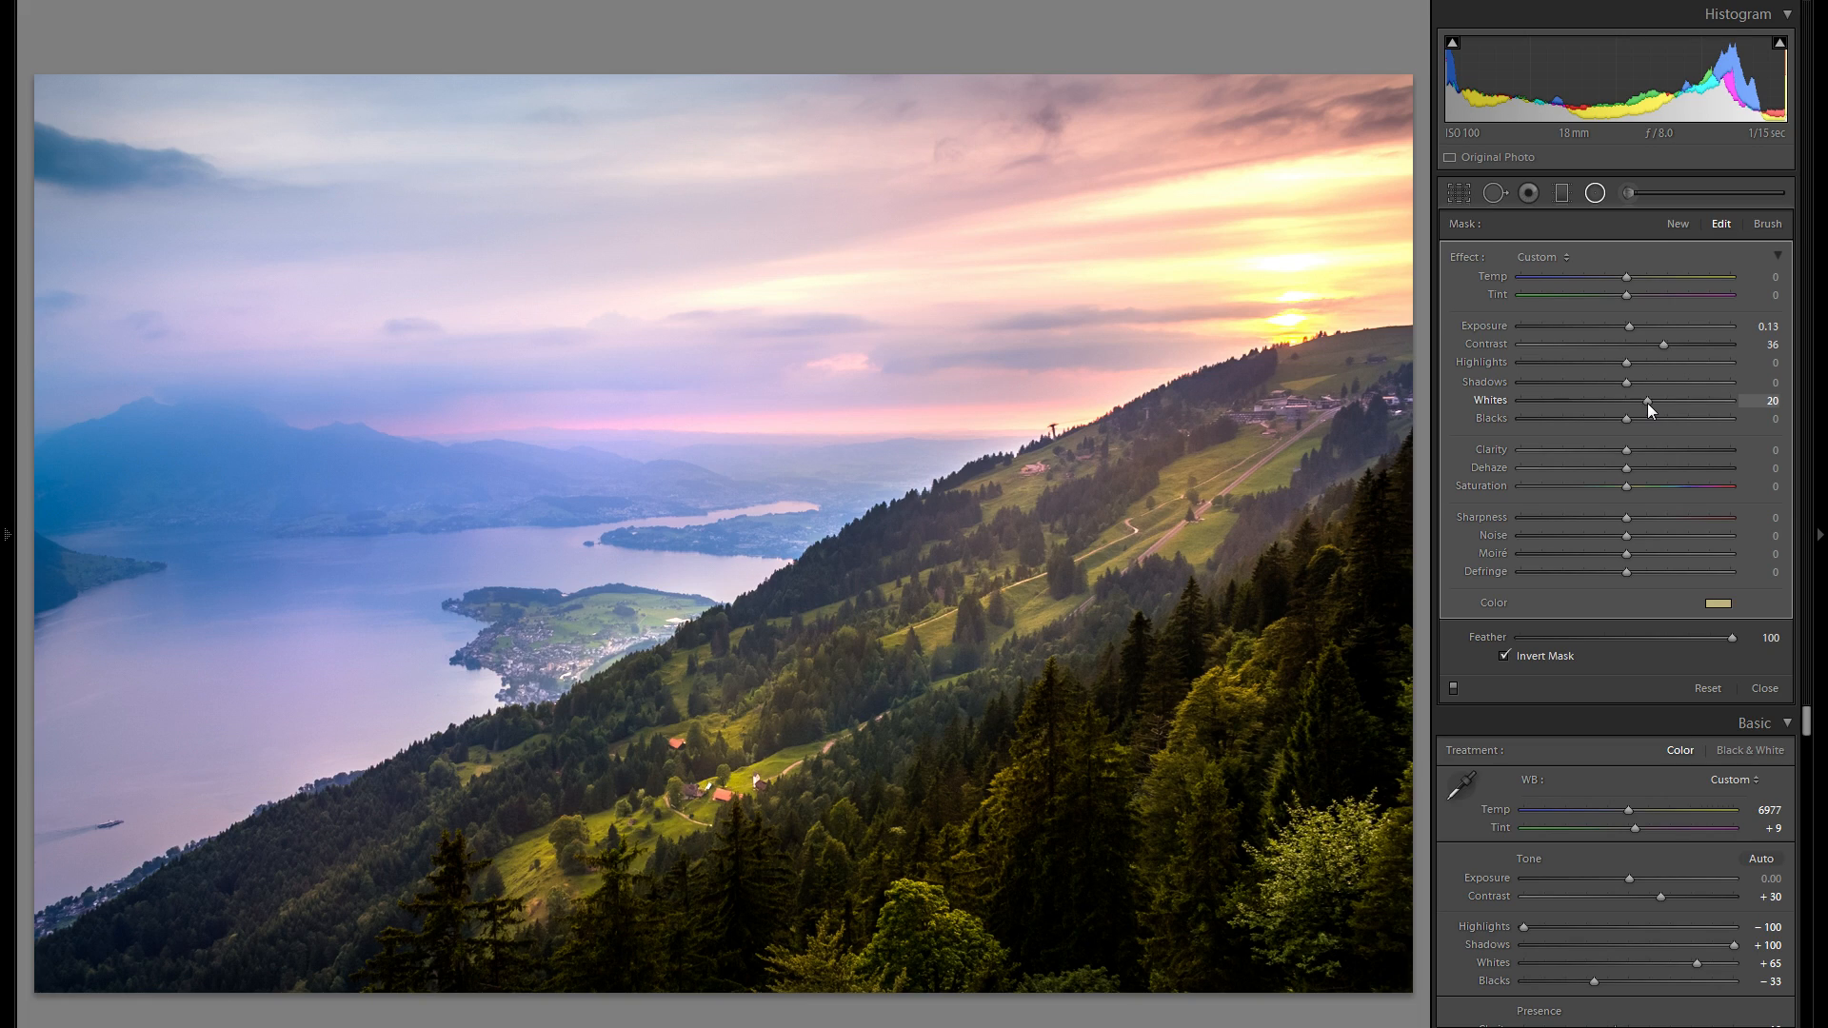
left_click(1716, 603)
left_click(1708, 601)
left_click(1727, 605)
left_click(1727, 601)
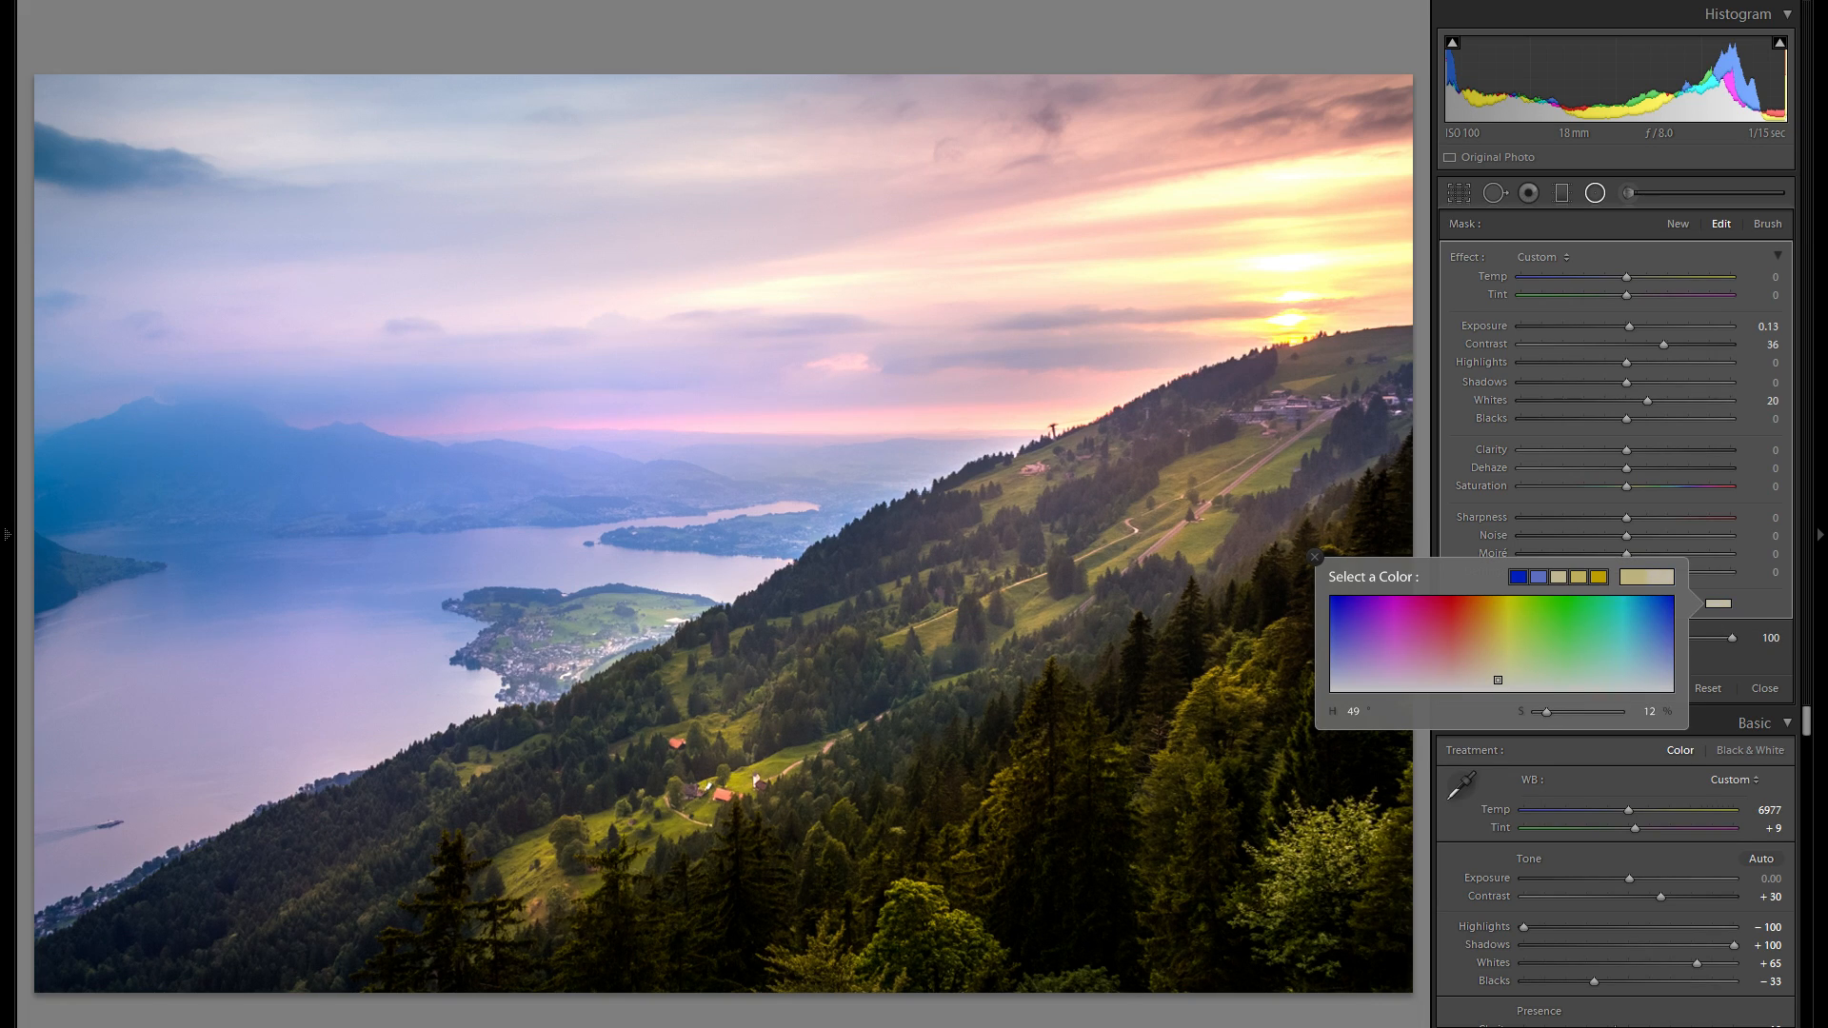
left_click(1314, 557)
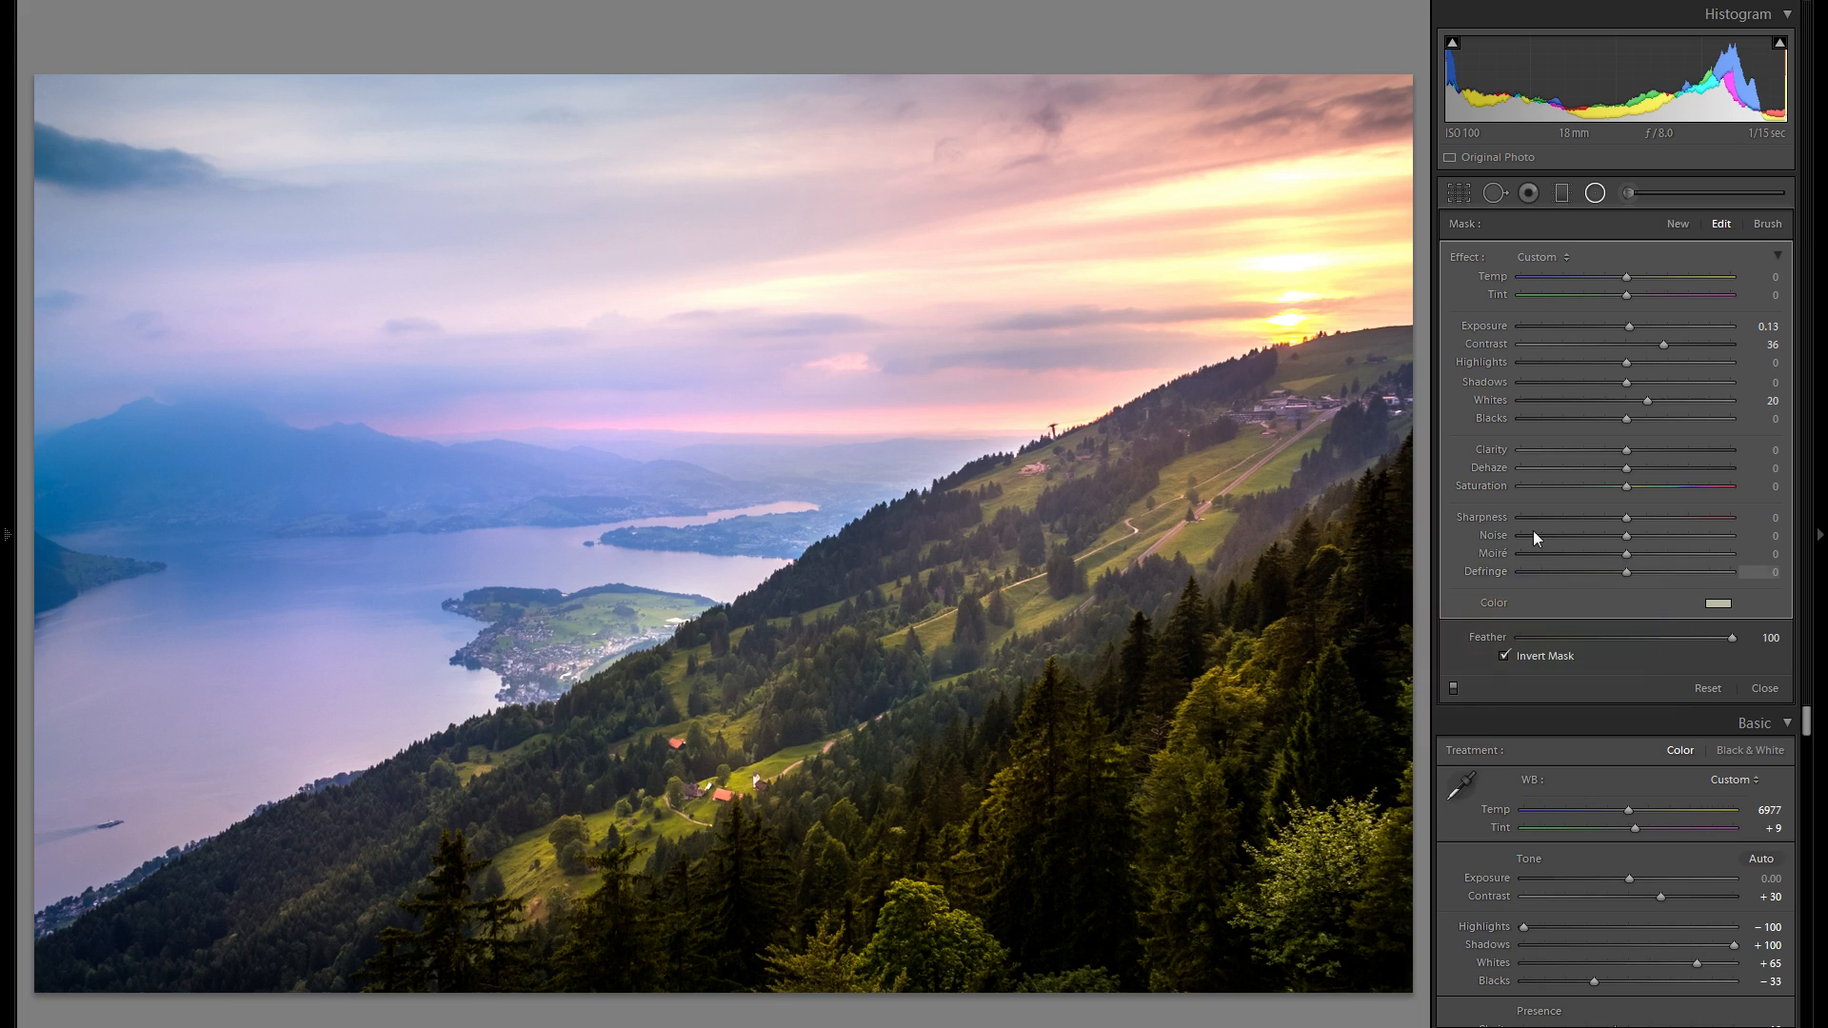
- Compare the photo with all radial filters switched off and on, checking their effect on the slope, sky and lake
left_click(1451, 690)
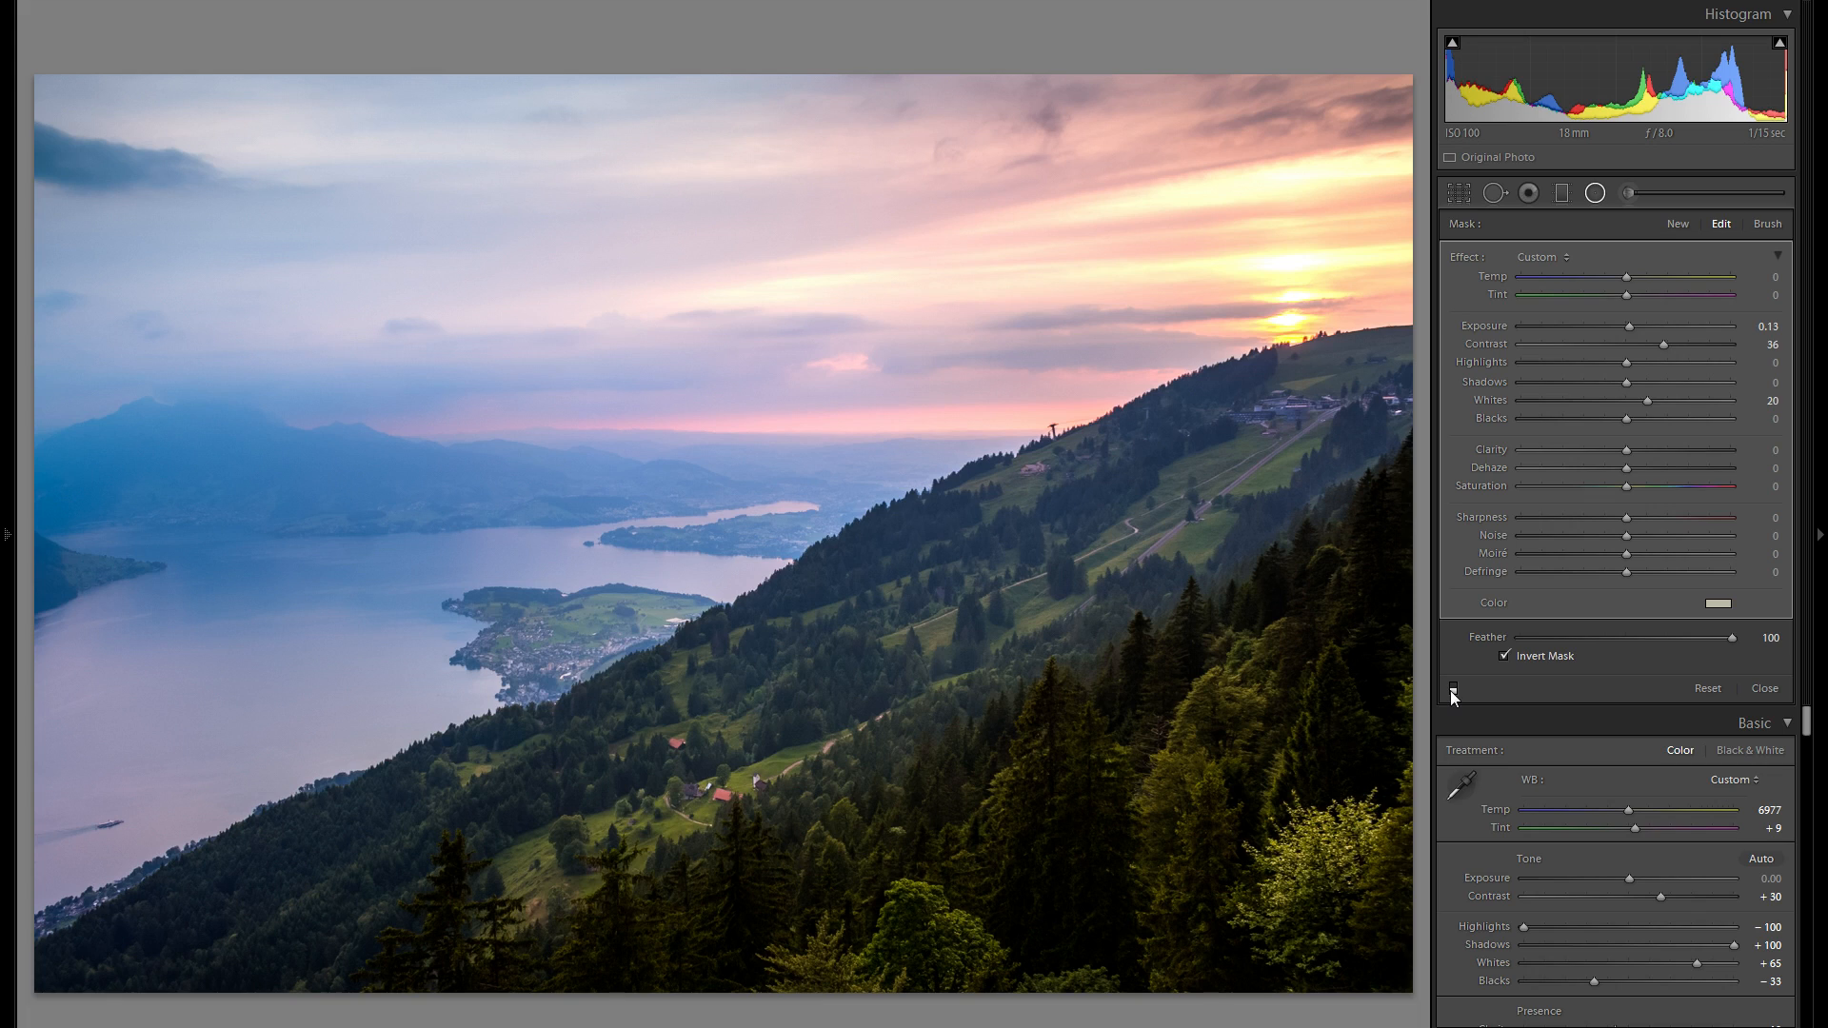
left_click(1452, 689)
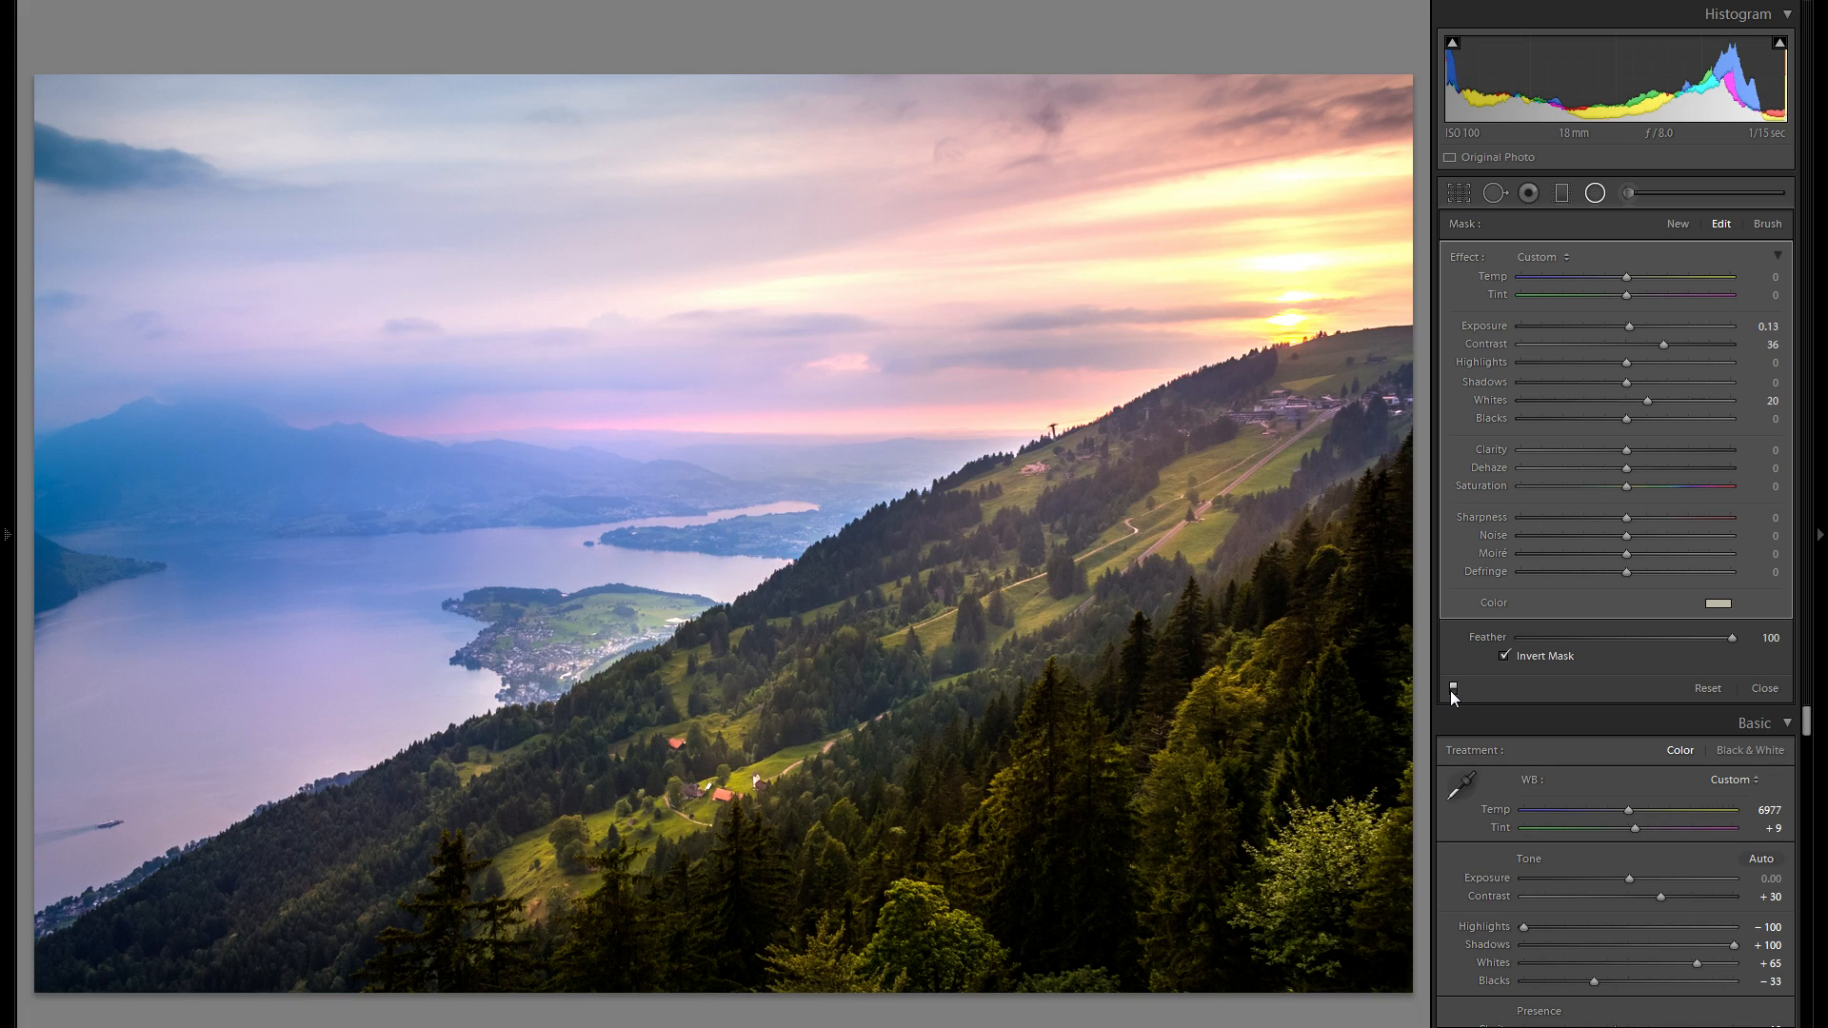
left_click(1452, 689)
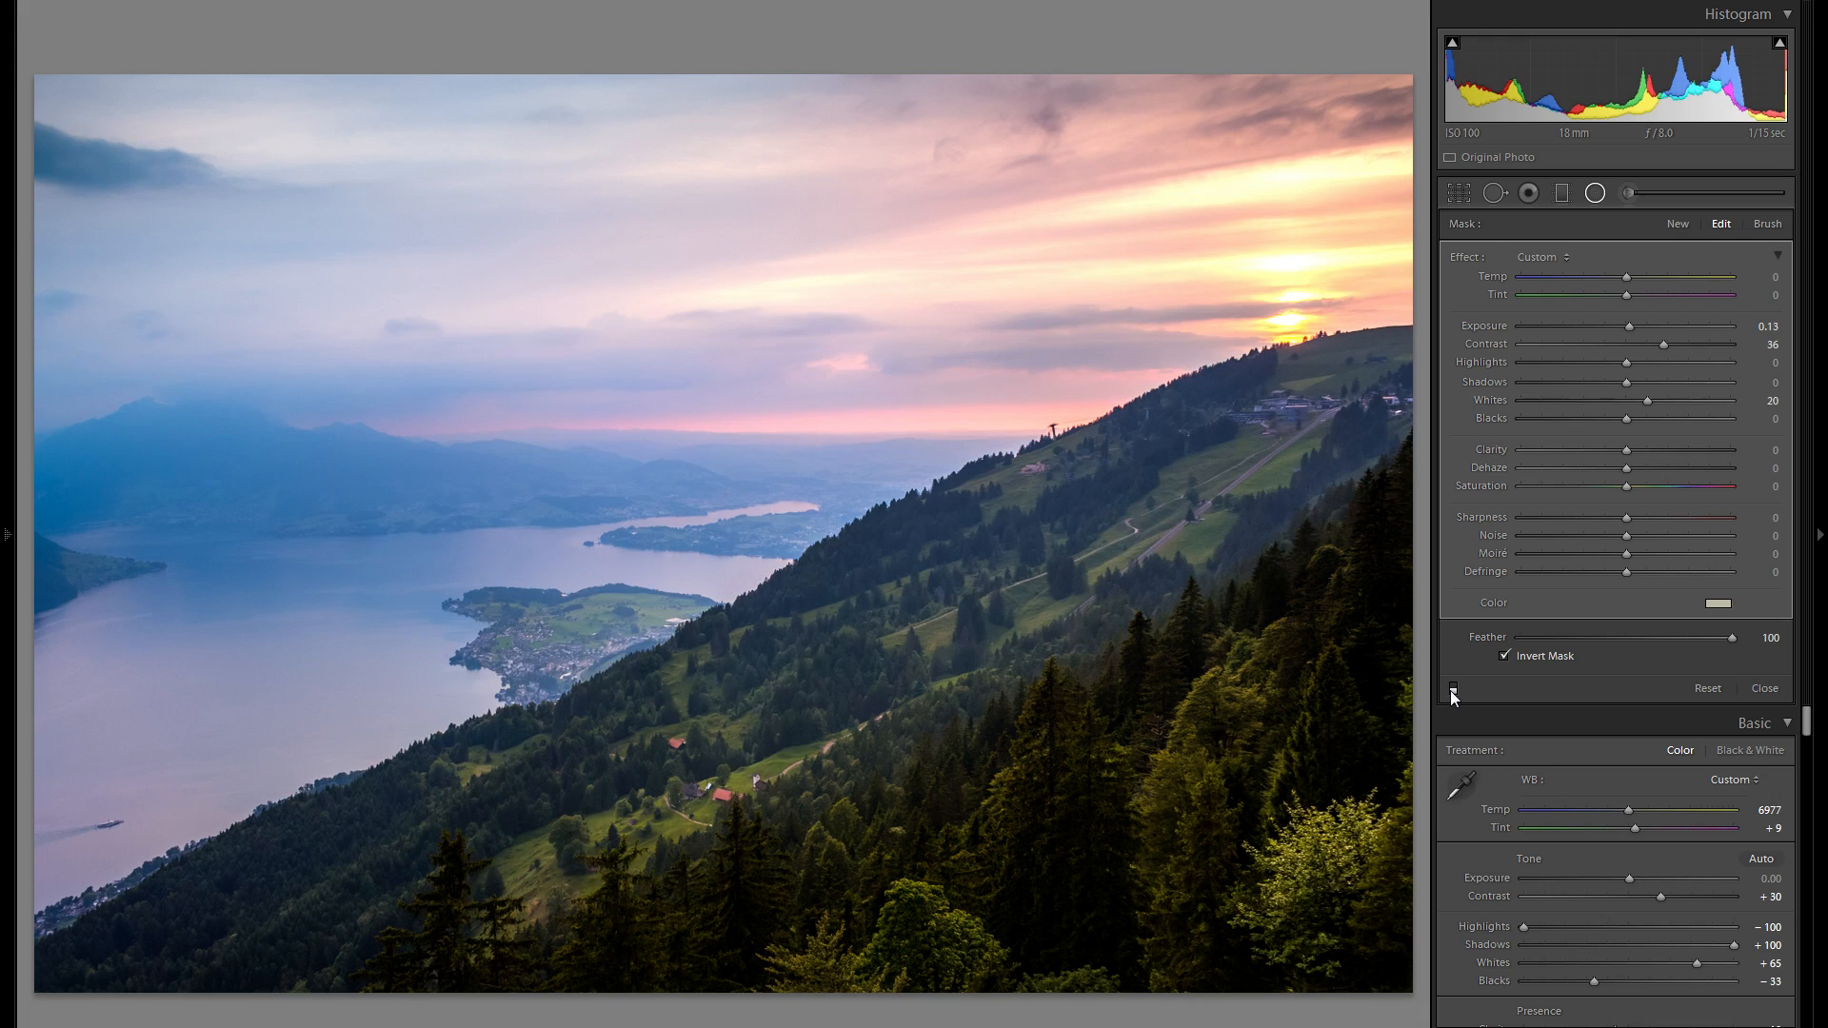
left_click(1452, 689)
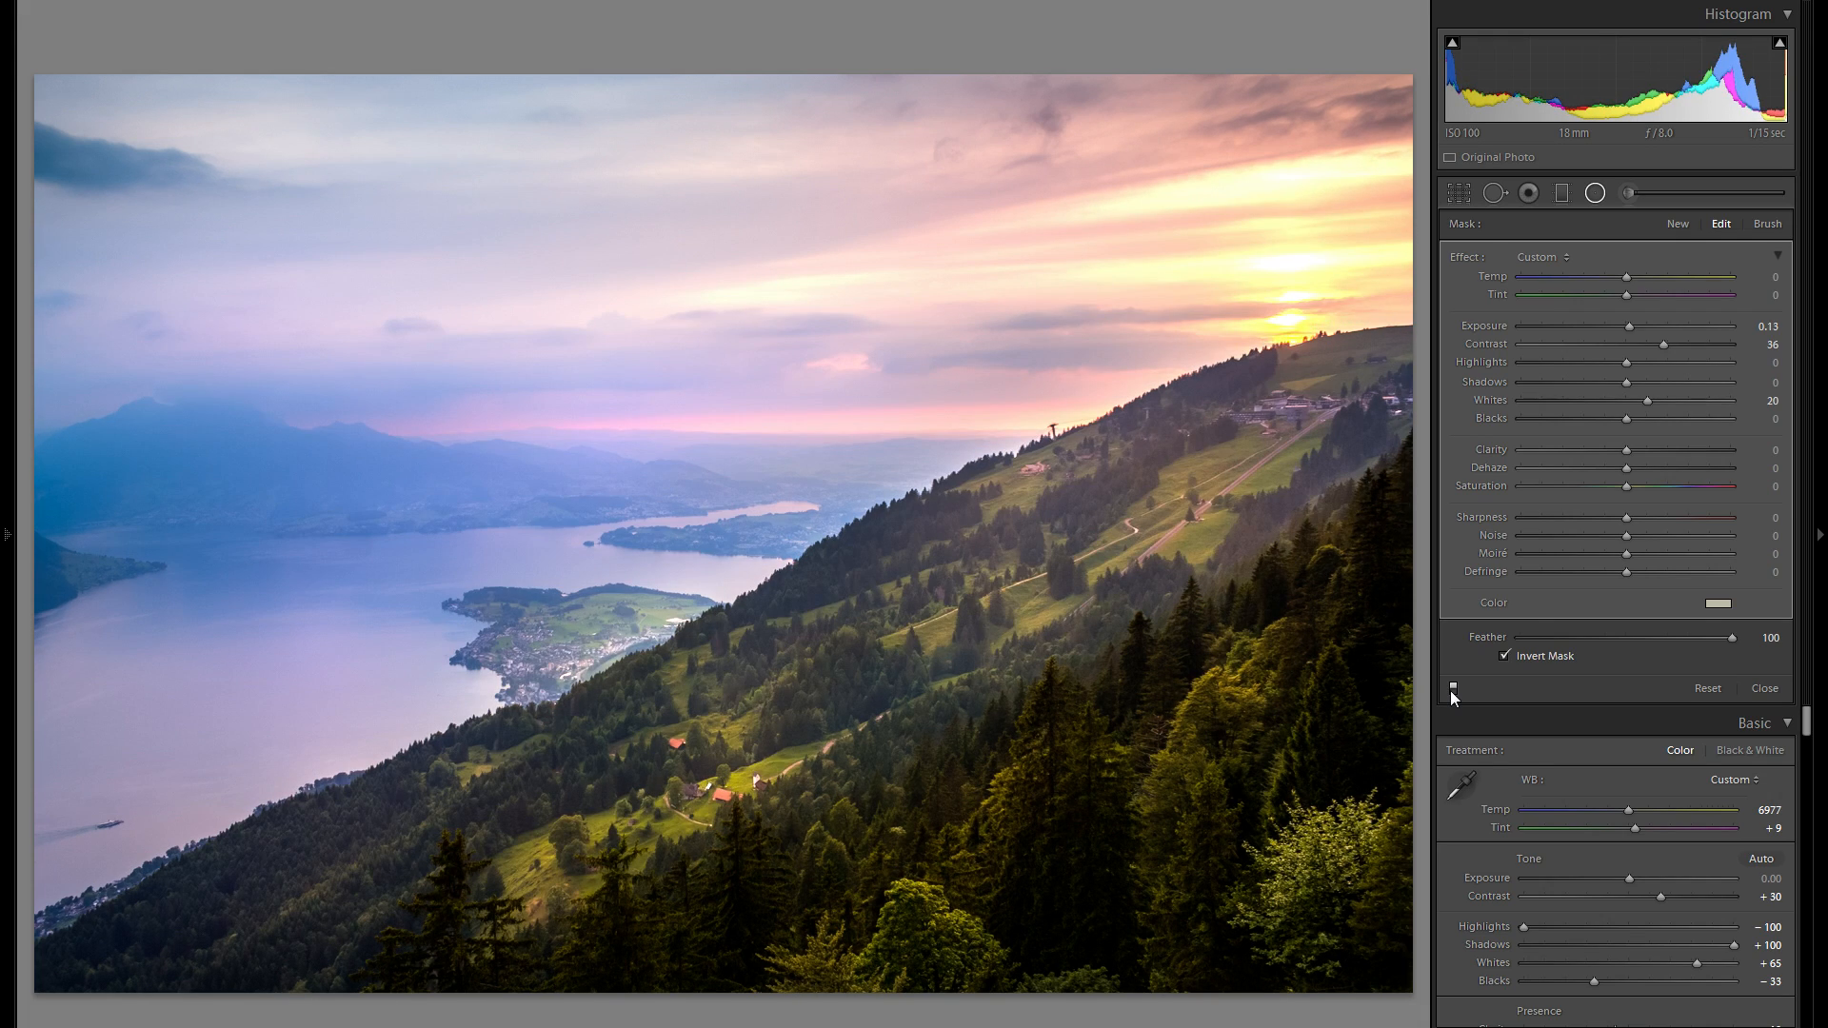
left_click(1452, 690)
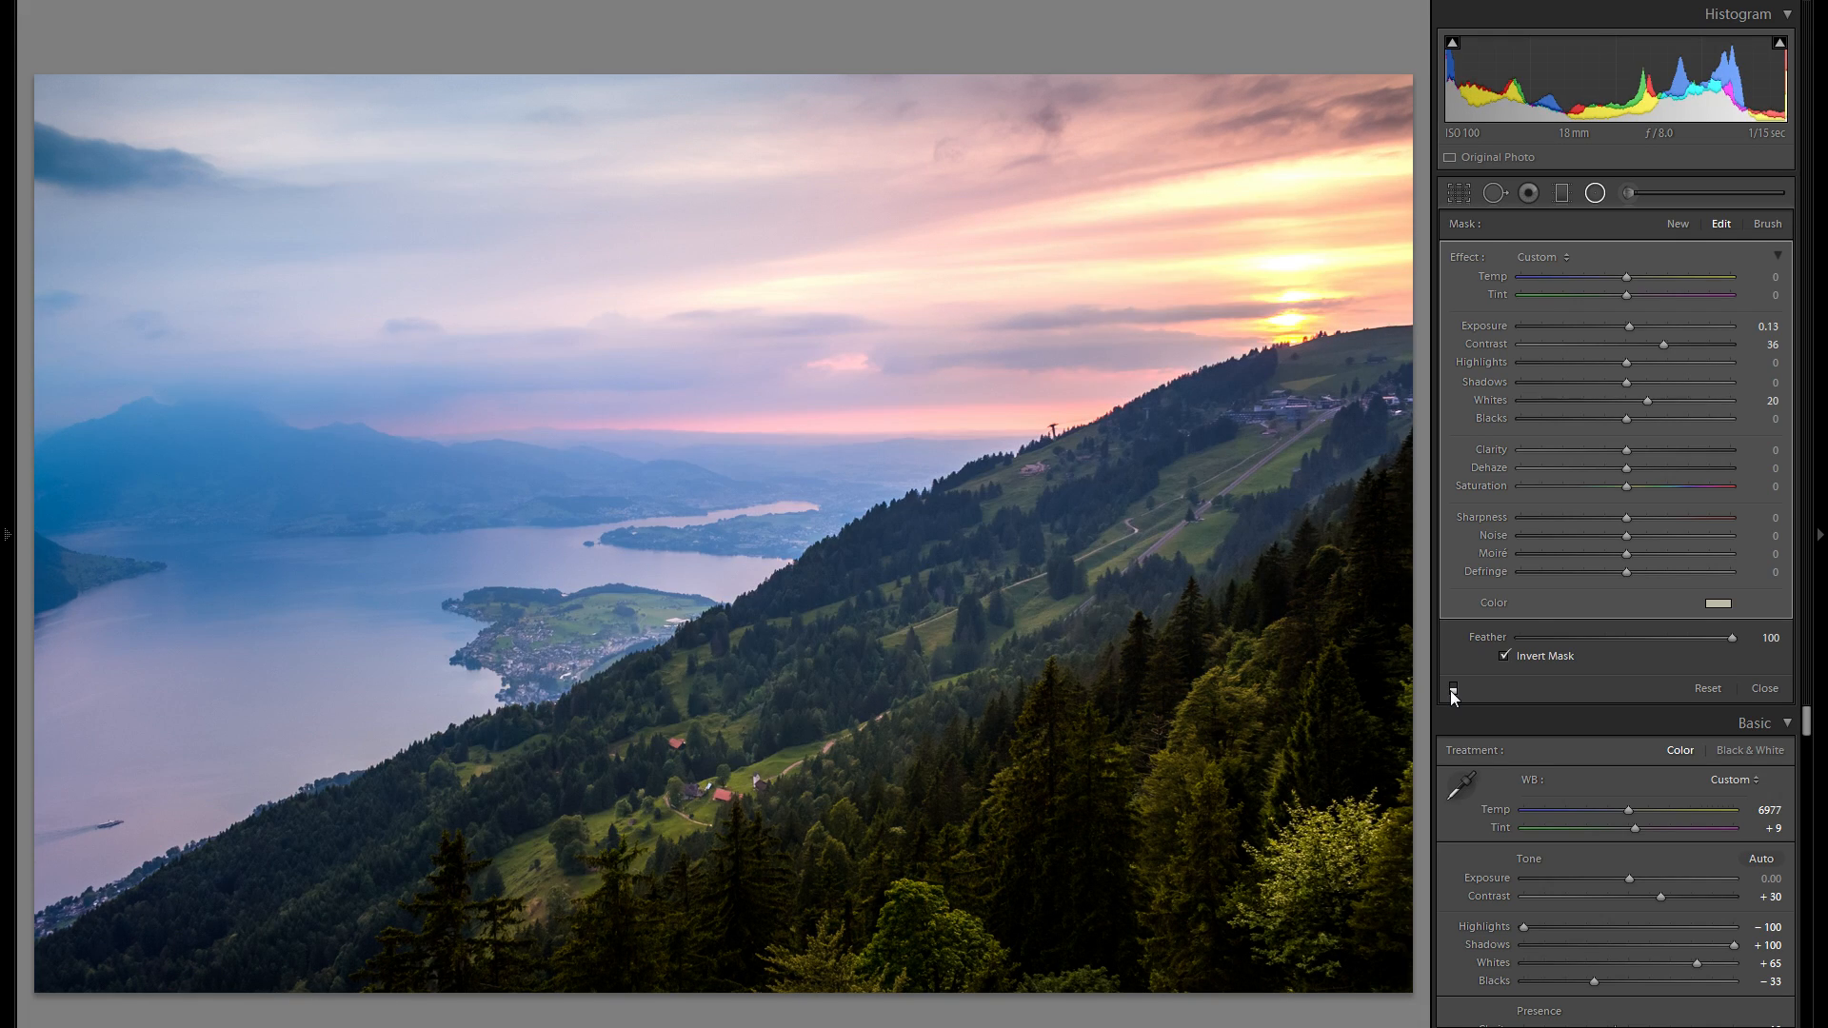
left_click(1452, 689)
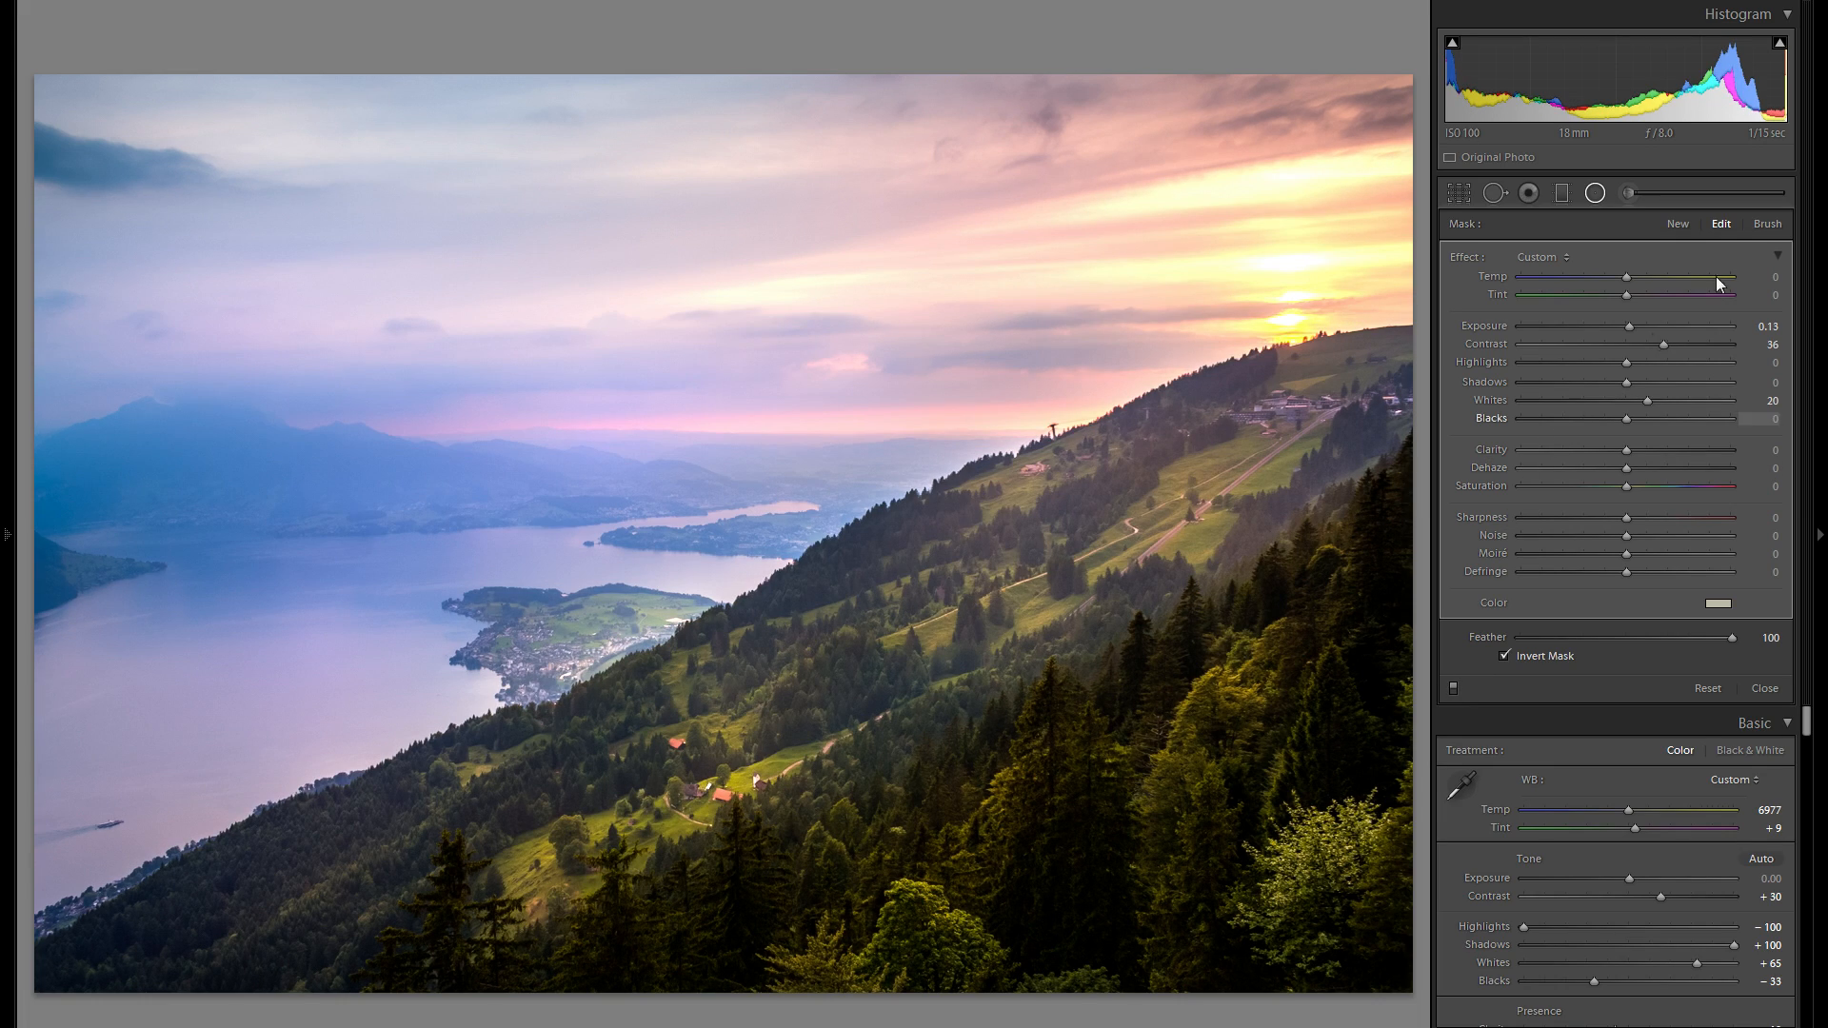
left_click(1452, 688)
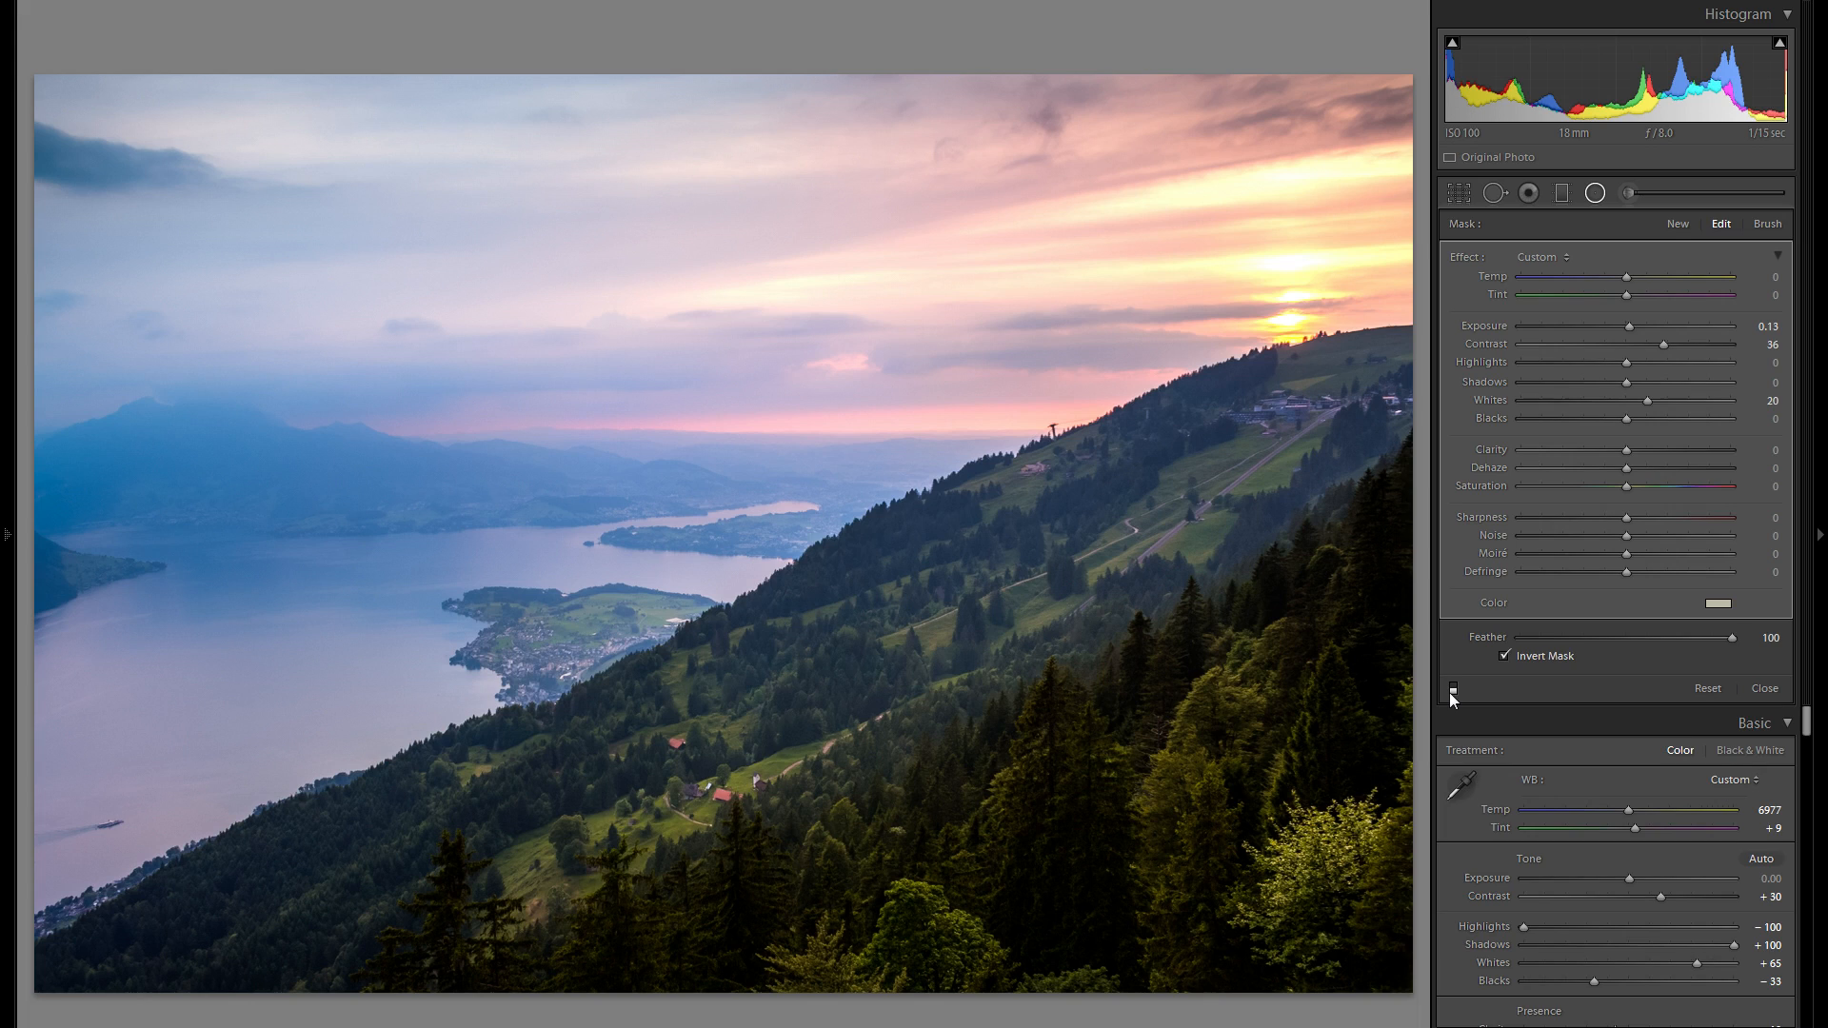
left_click(1453, 691)
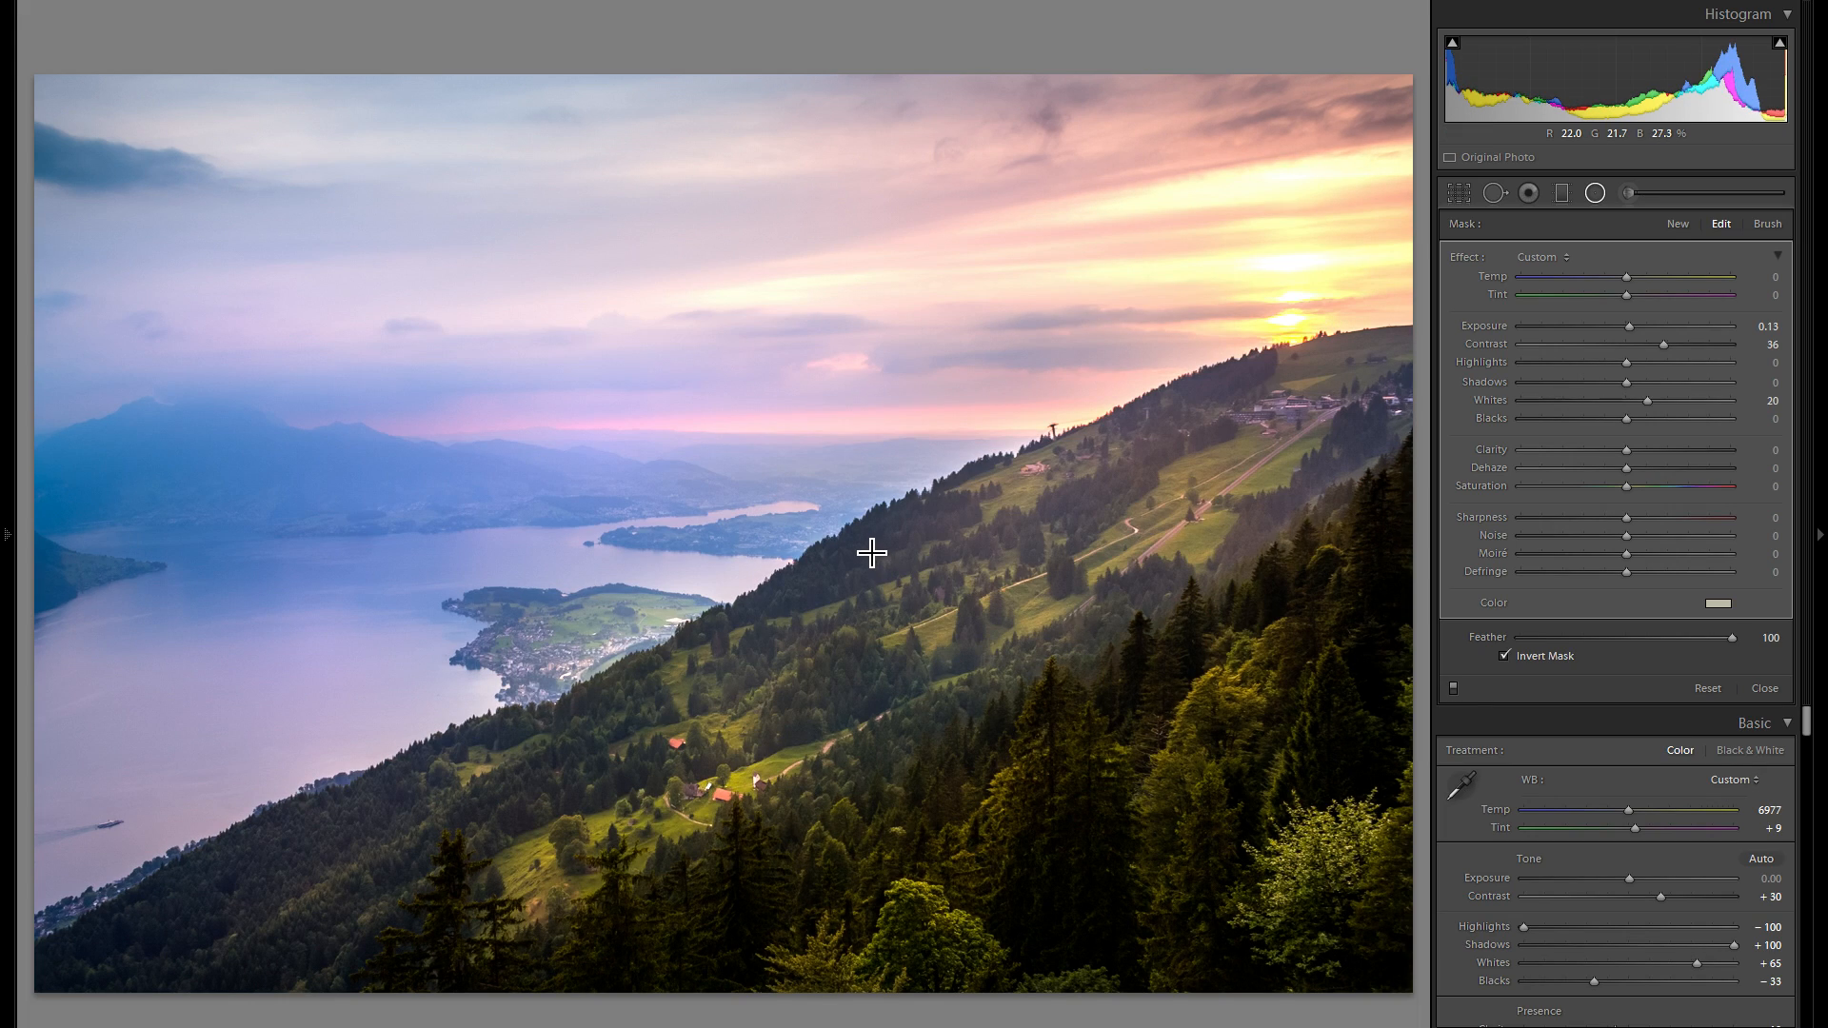
- Add a new radial filter over the wooded ridge with Exposure -0.42, Blacks -10 and a blue tint of hue 226 and saturation 49%
left_click(1677, 223)
left_click_drag(1624, 328, 1613, 328)
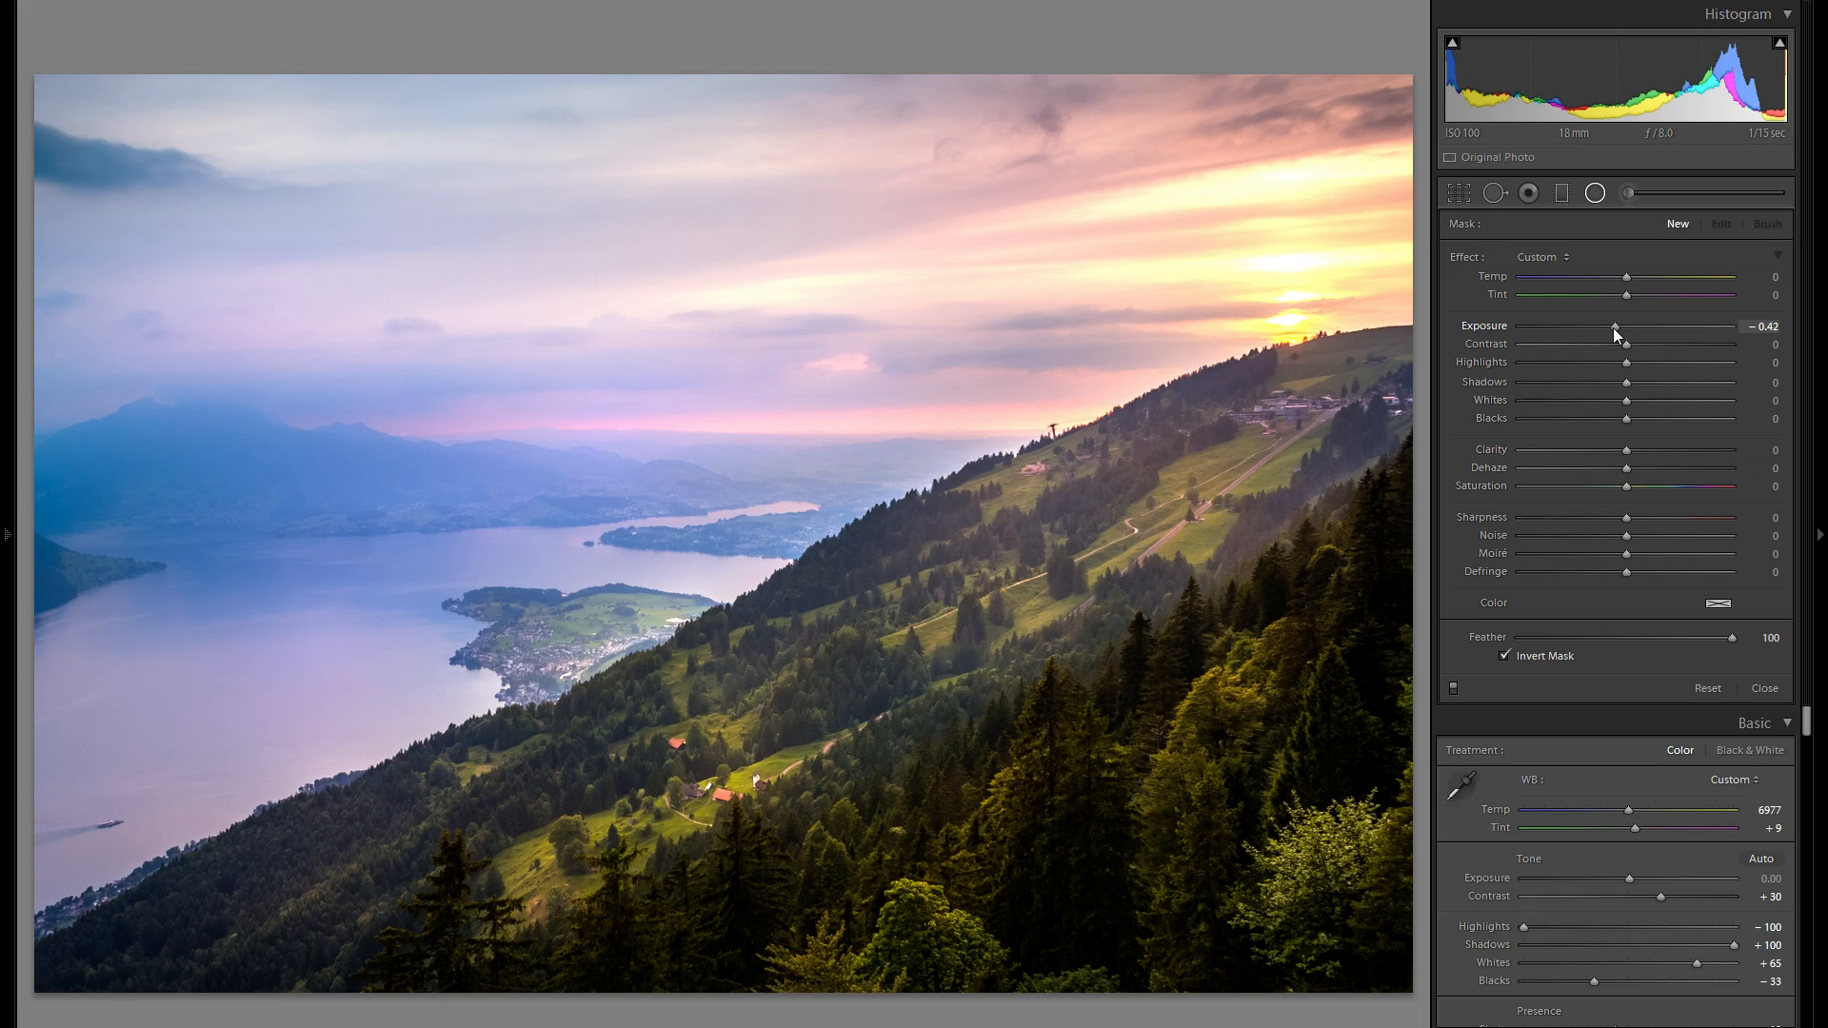
left_click_drag(1625, 419, 1618, 419)
left_click(1716, 602)
left_click_drag(1467, 653, 1341, 648)
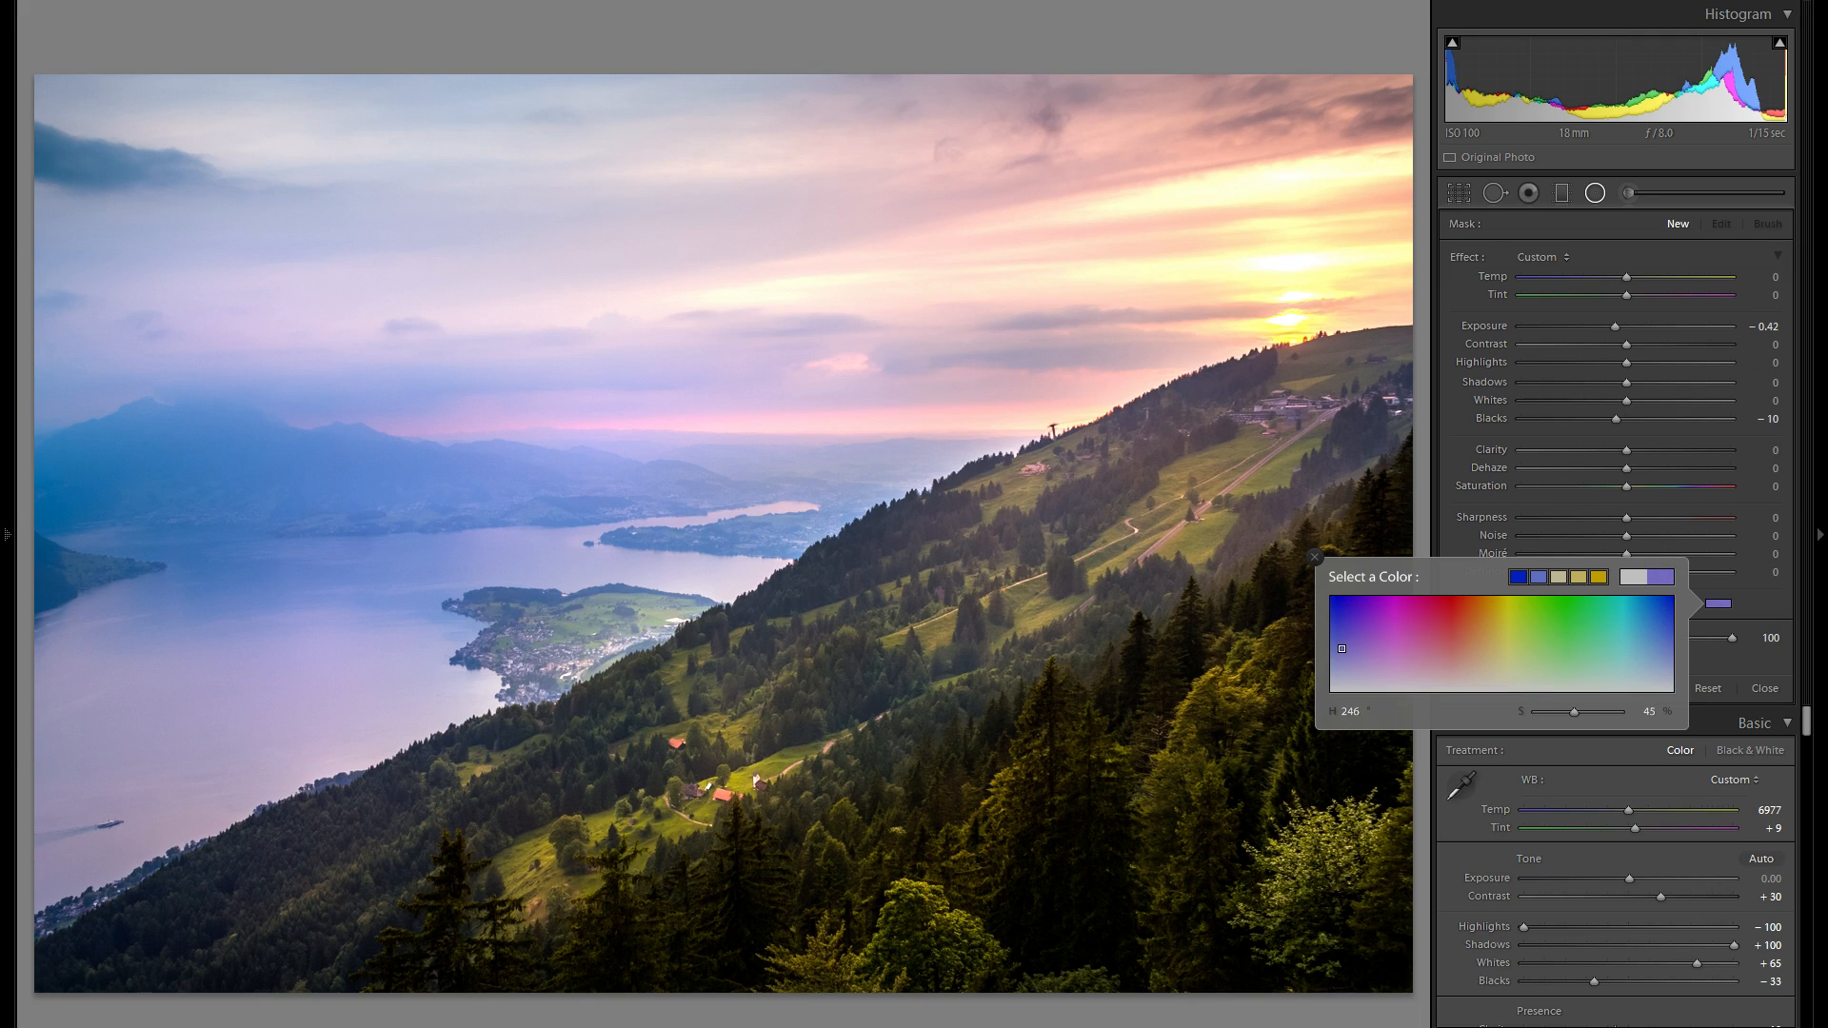
left_click_drag(1672, 647, 1667, 644)
left_click(1314, 556)
left_click_drag(831, 540, 1058, 614)
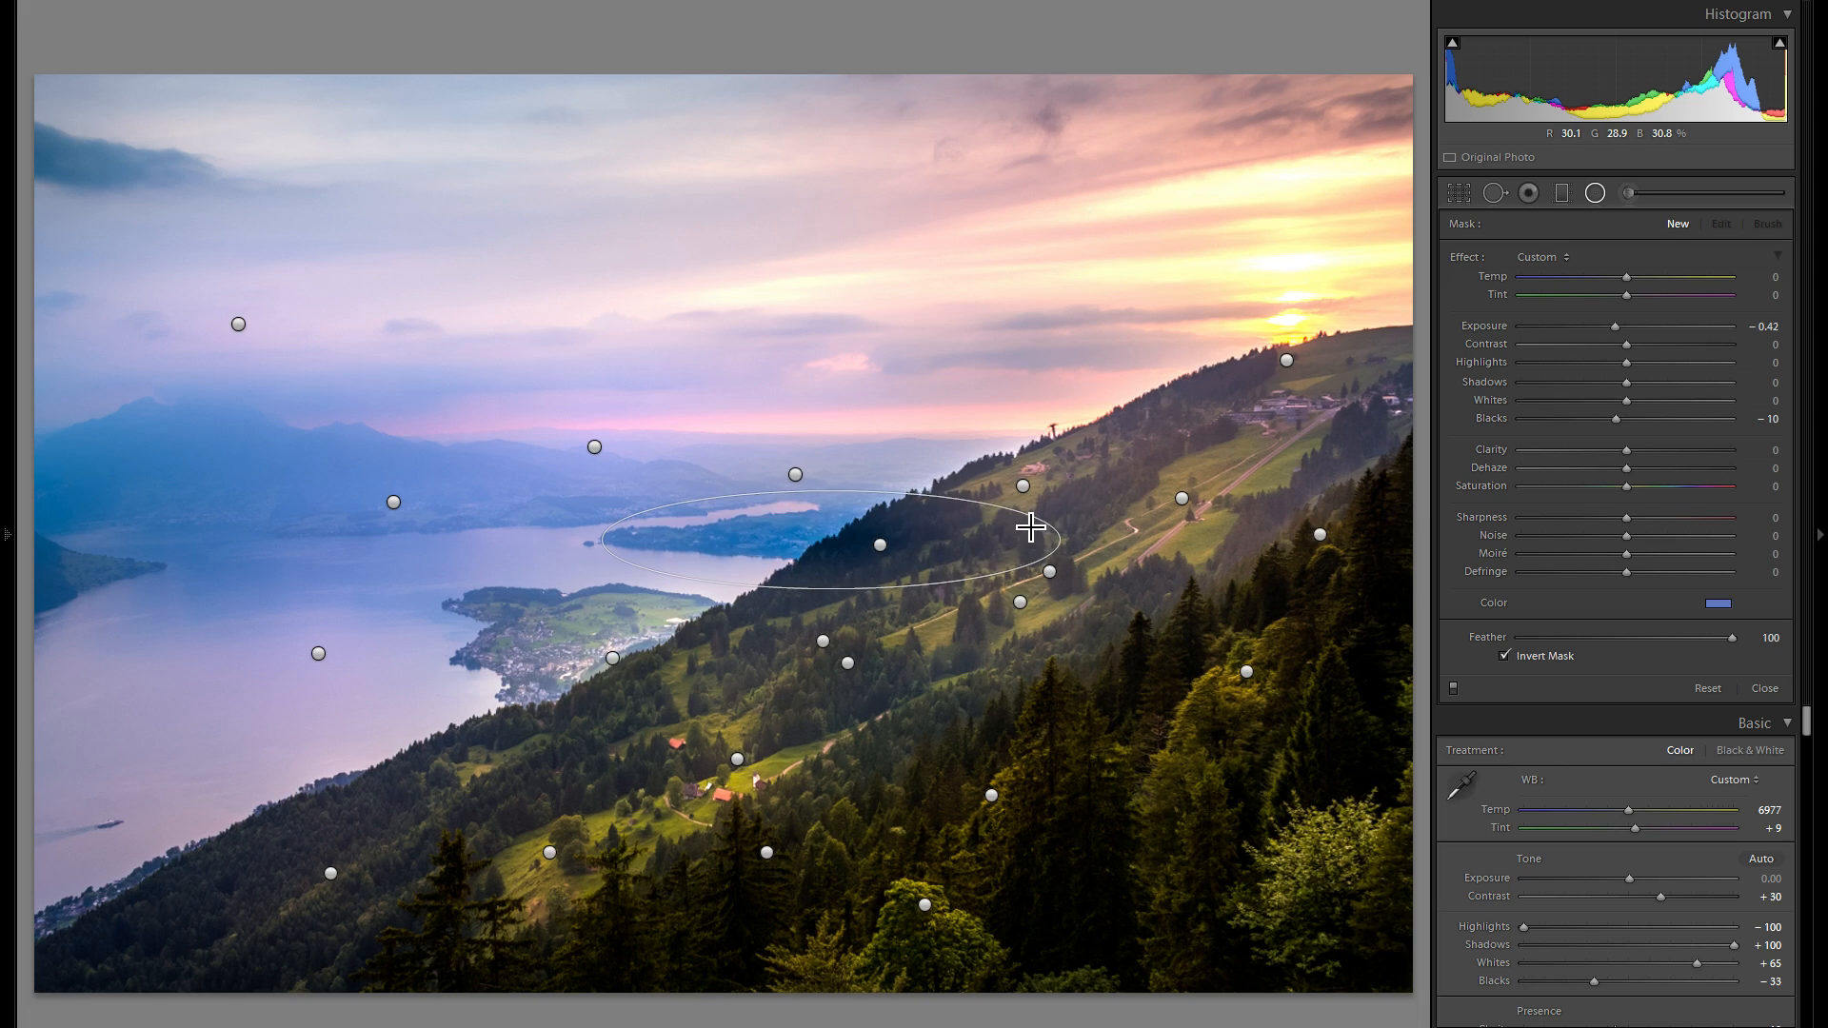
- Set the blue ridge filter's tint saturation to 23% and its Blacks to 0
left_click(1717, 602)
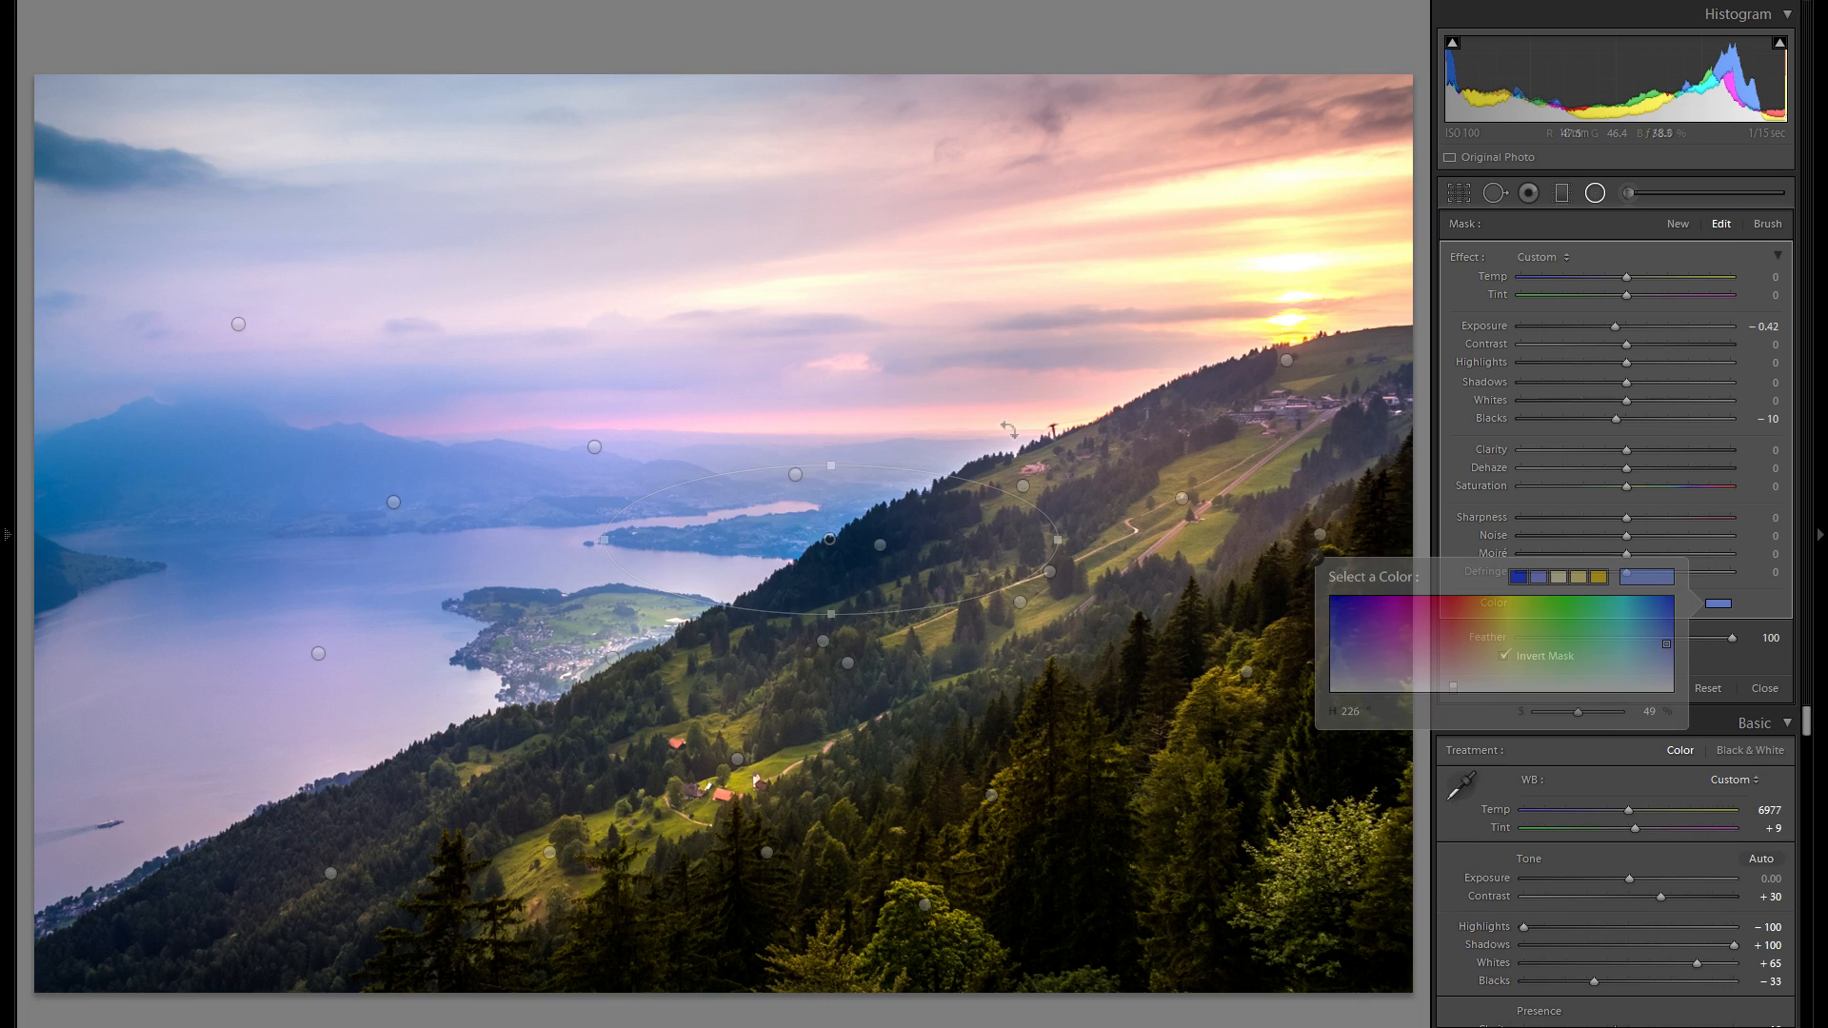
left_click_drag(1666, 643, 1665, 669)
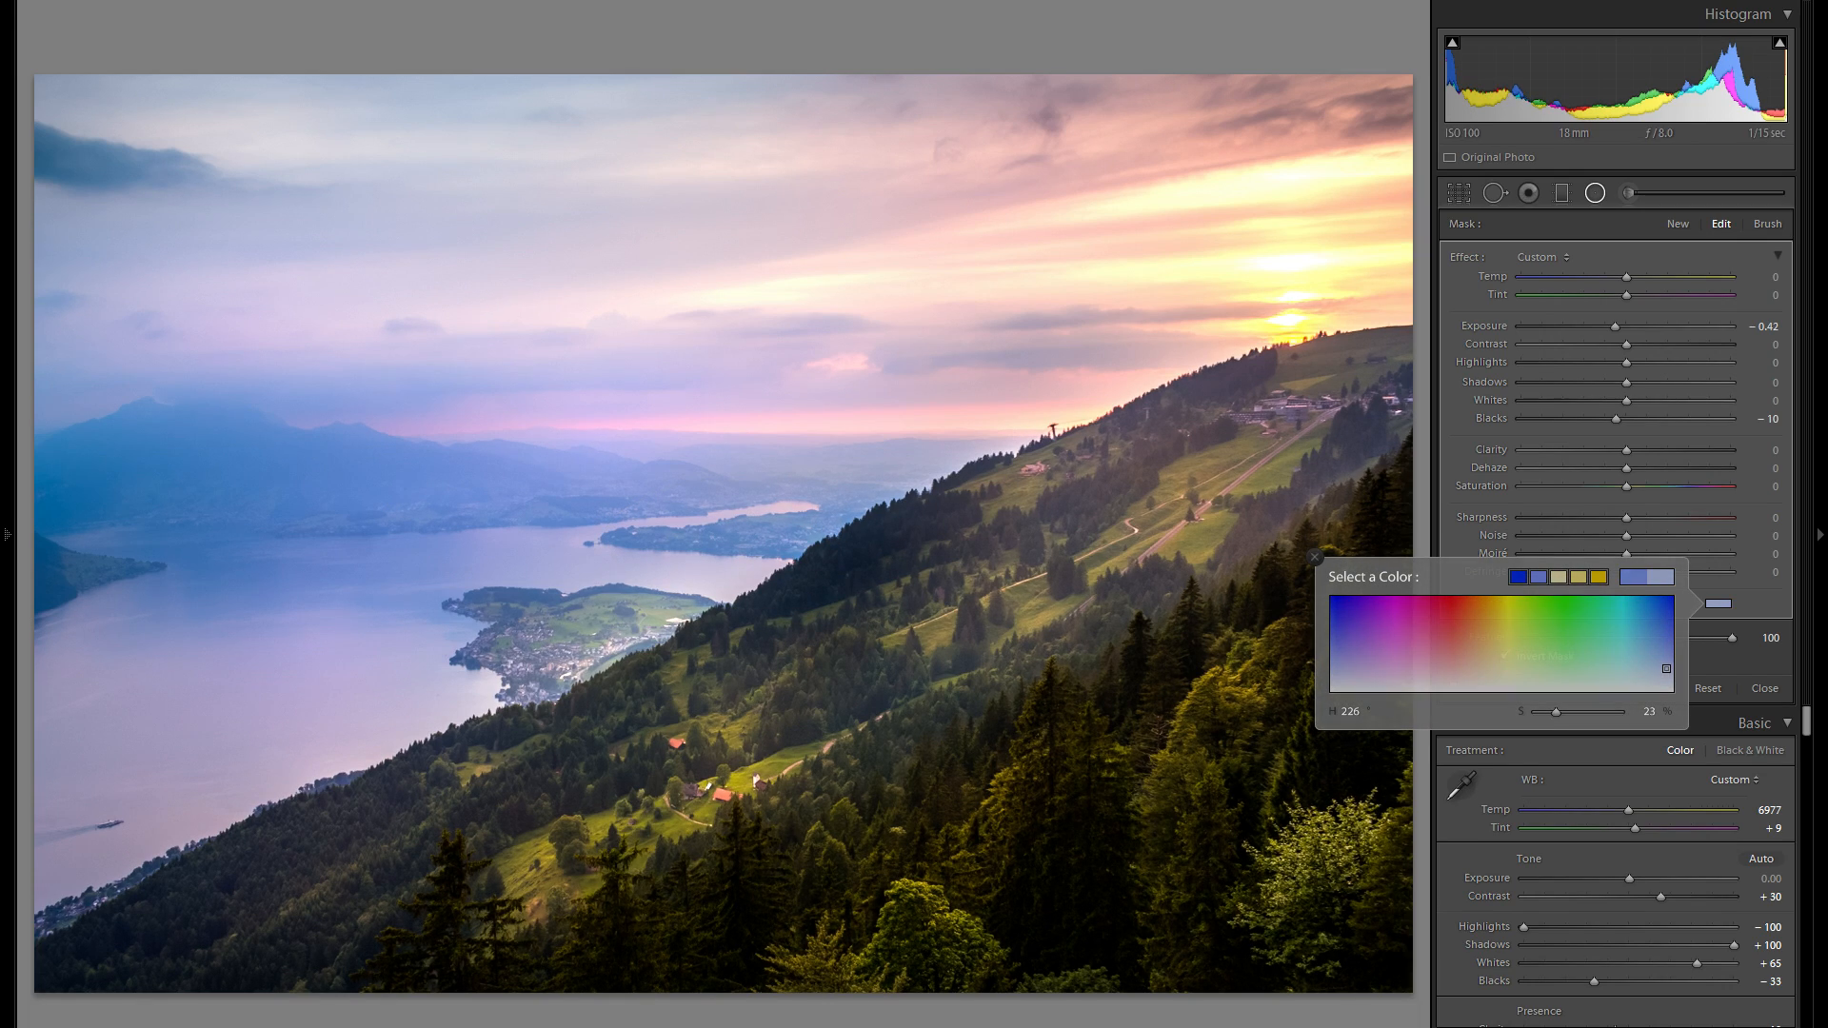
left_click(1314, 557)
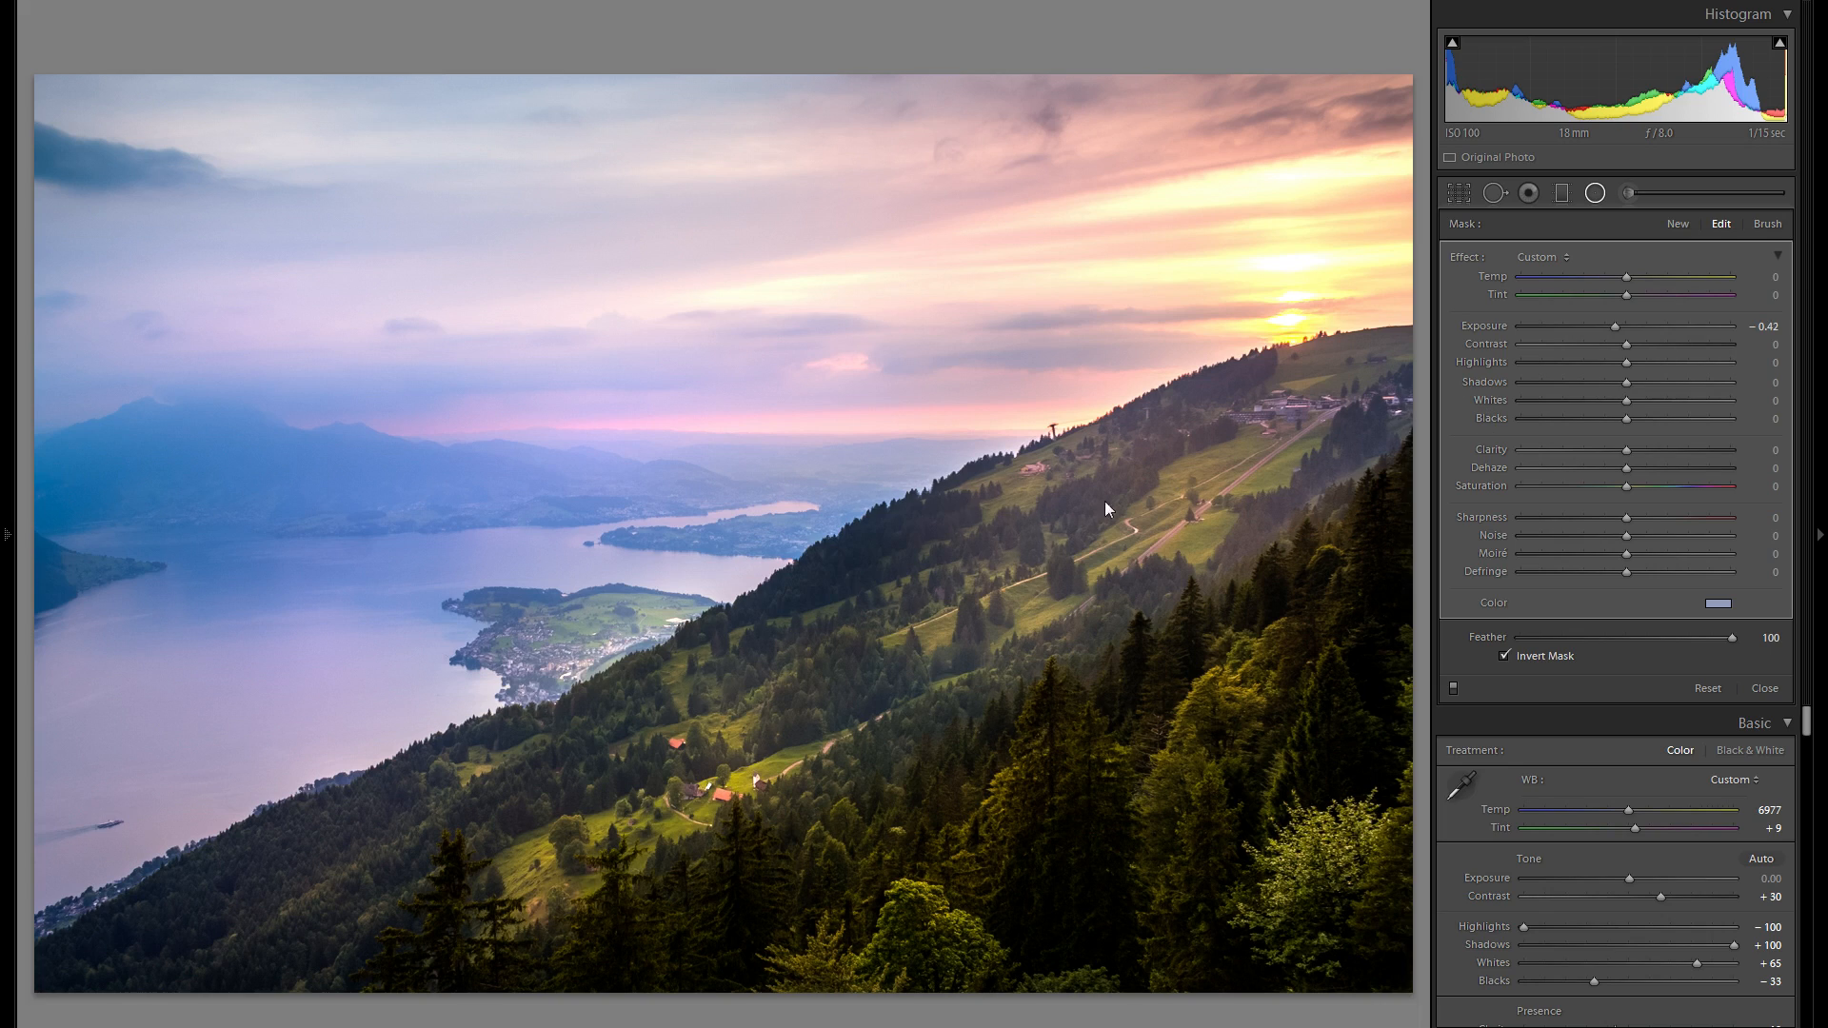
- Duplicate the tilted blue filter onto the middle of the slope and onto the lower meadow beside the foreground conifers
right_click(910, 542)
left_click(972, 556)
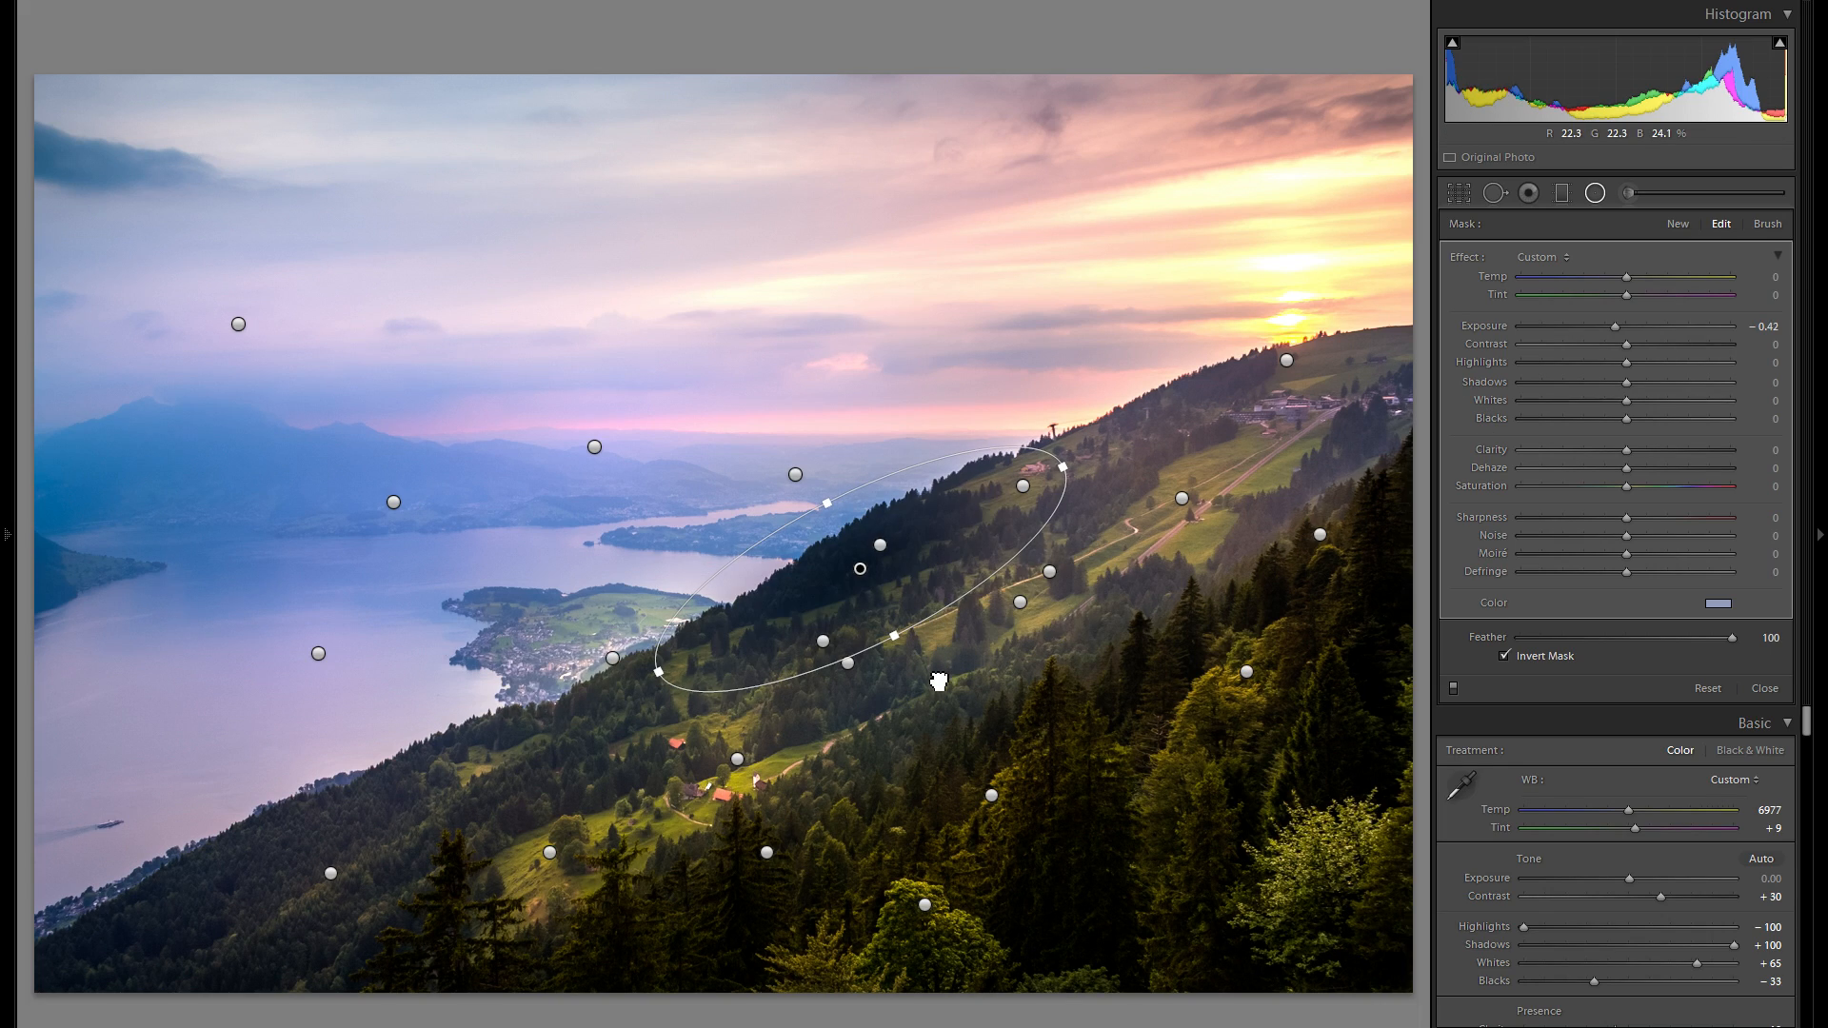
left_click_drag(953, 549, 939, 681)
right_click(987, 696)
left_click(1018, 708)
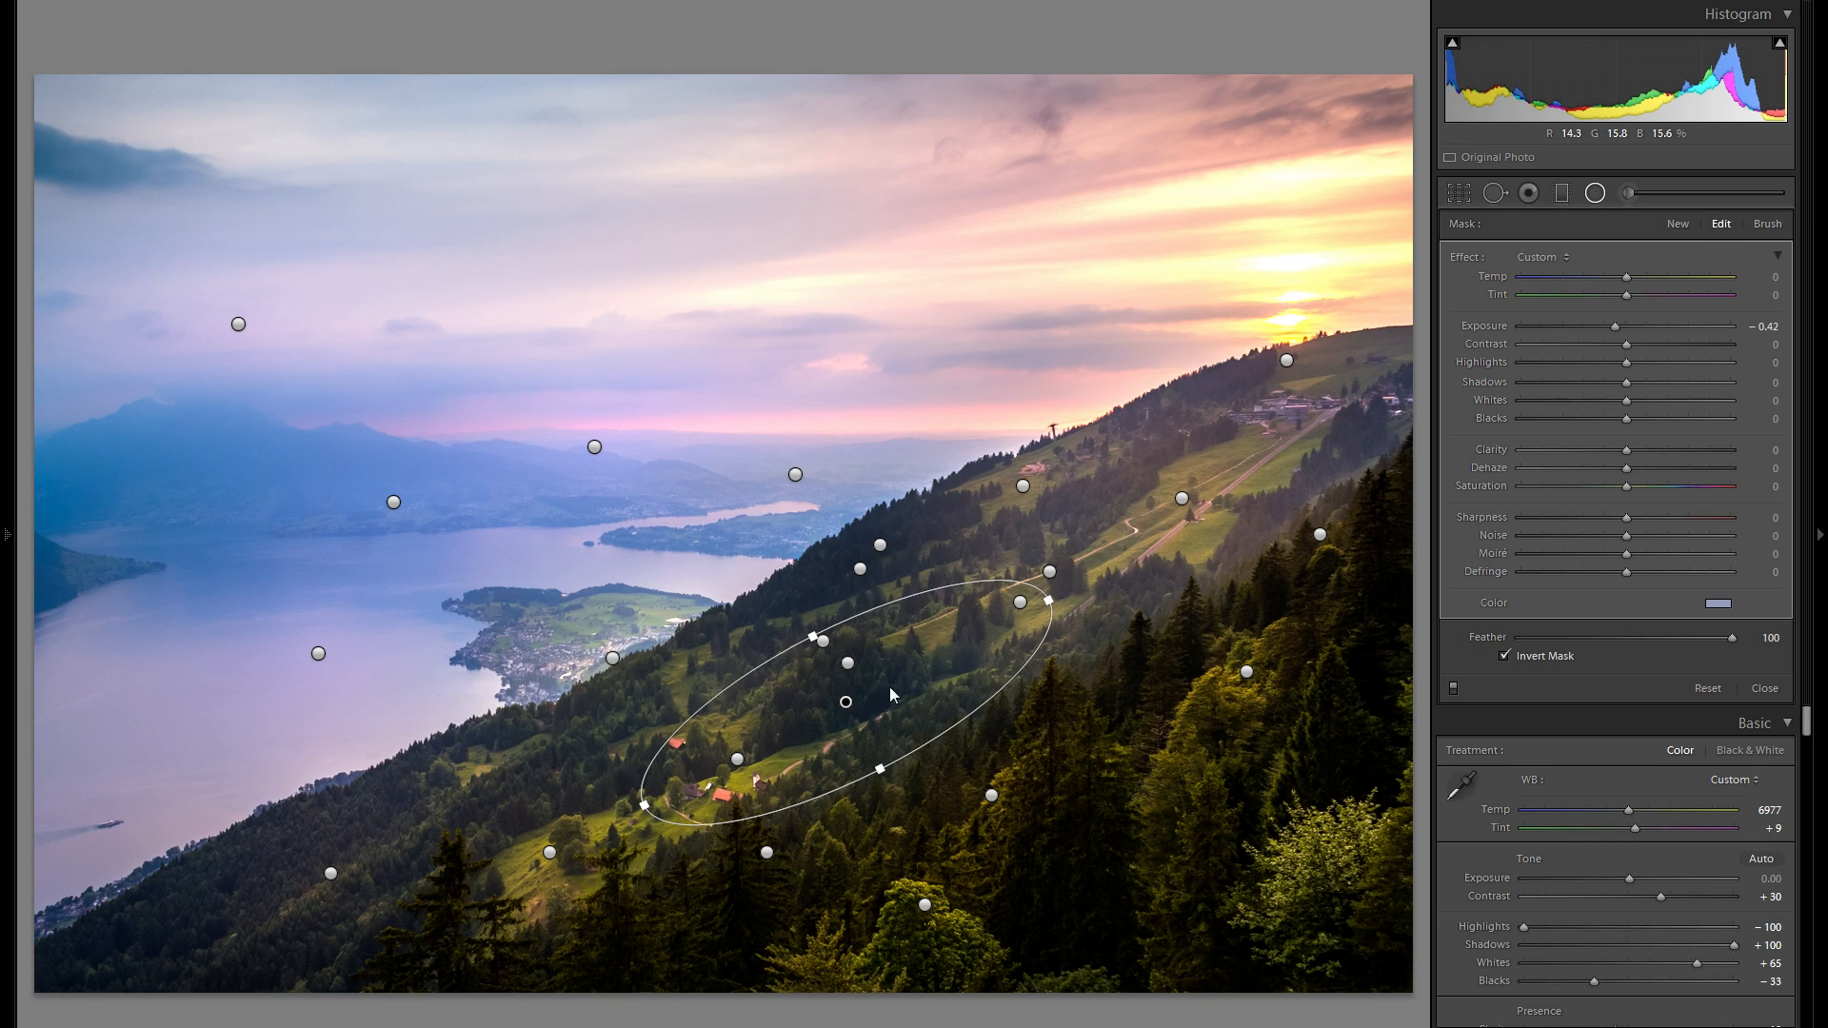
left_click_drag(837, 712, 590, 787)
- Duplicate the lower blue filter onto the upper slope below the hilltop and shape the copy into a shorter, narrower ellipse
right_click(671, 807)
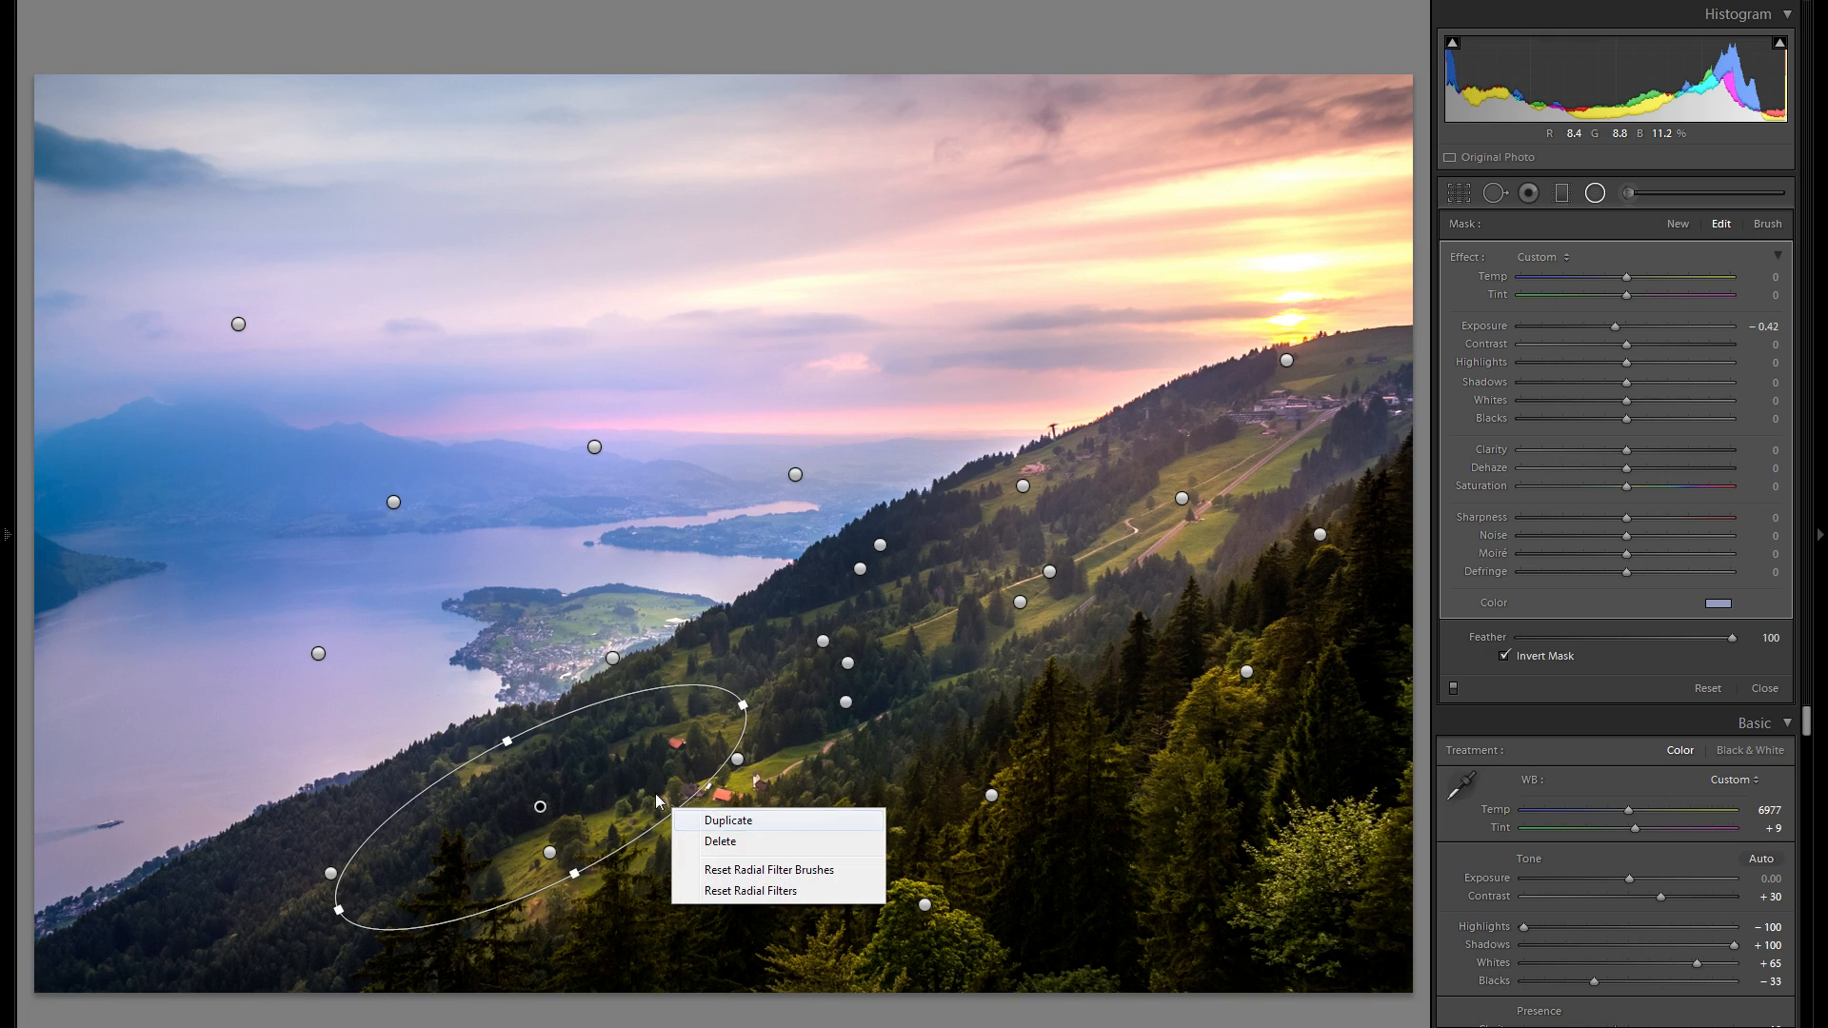
left_click(716, 821)
left_click_drag(590, 773, 1207, 440)
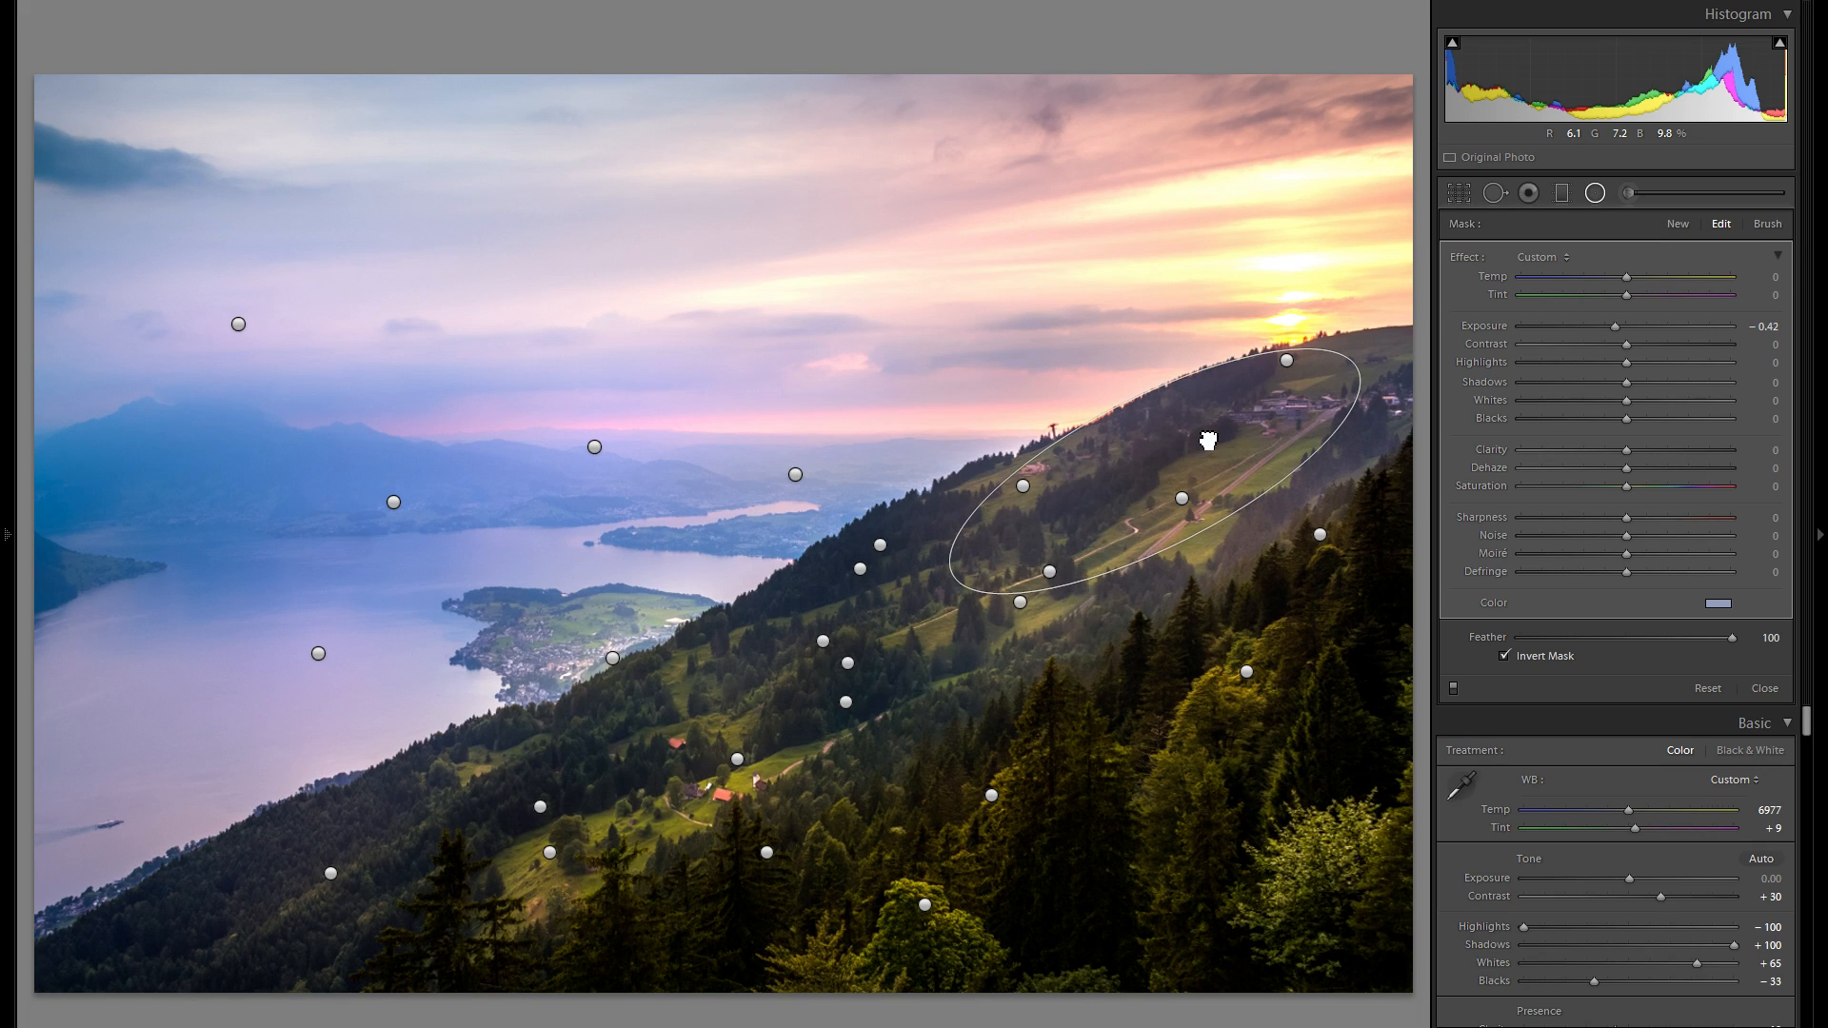
left_click_drag(1122, 400, 1132, 428)
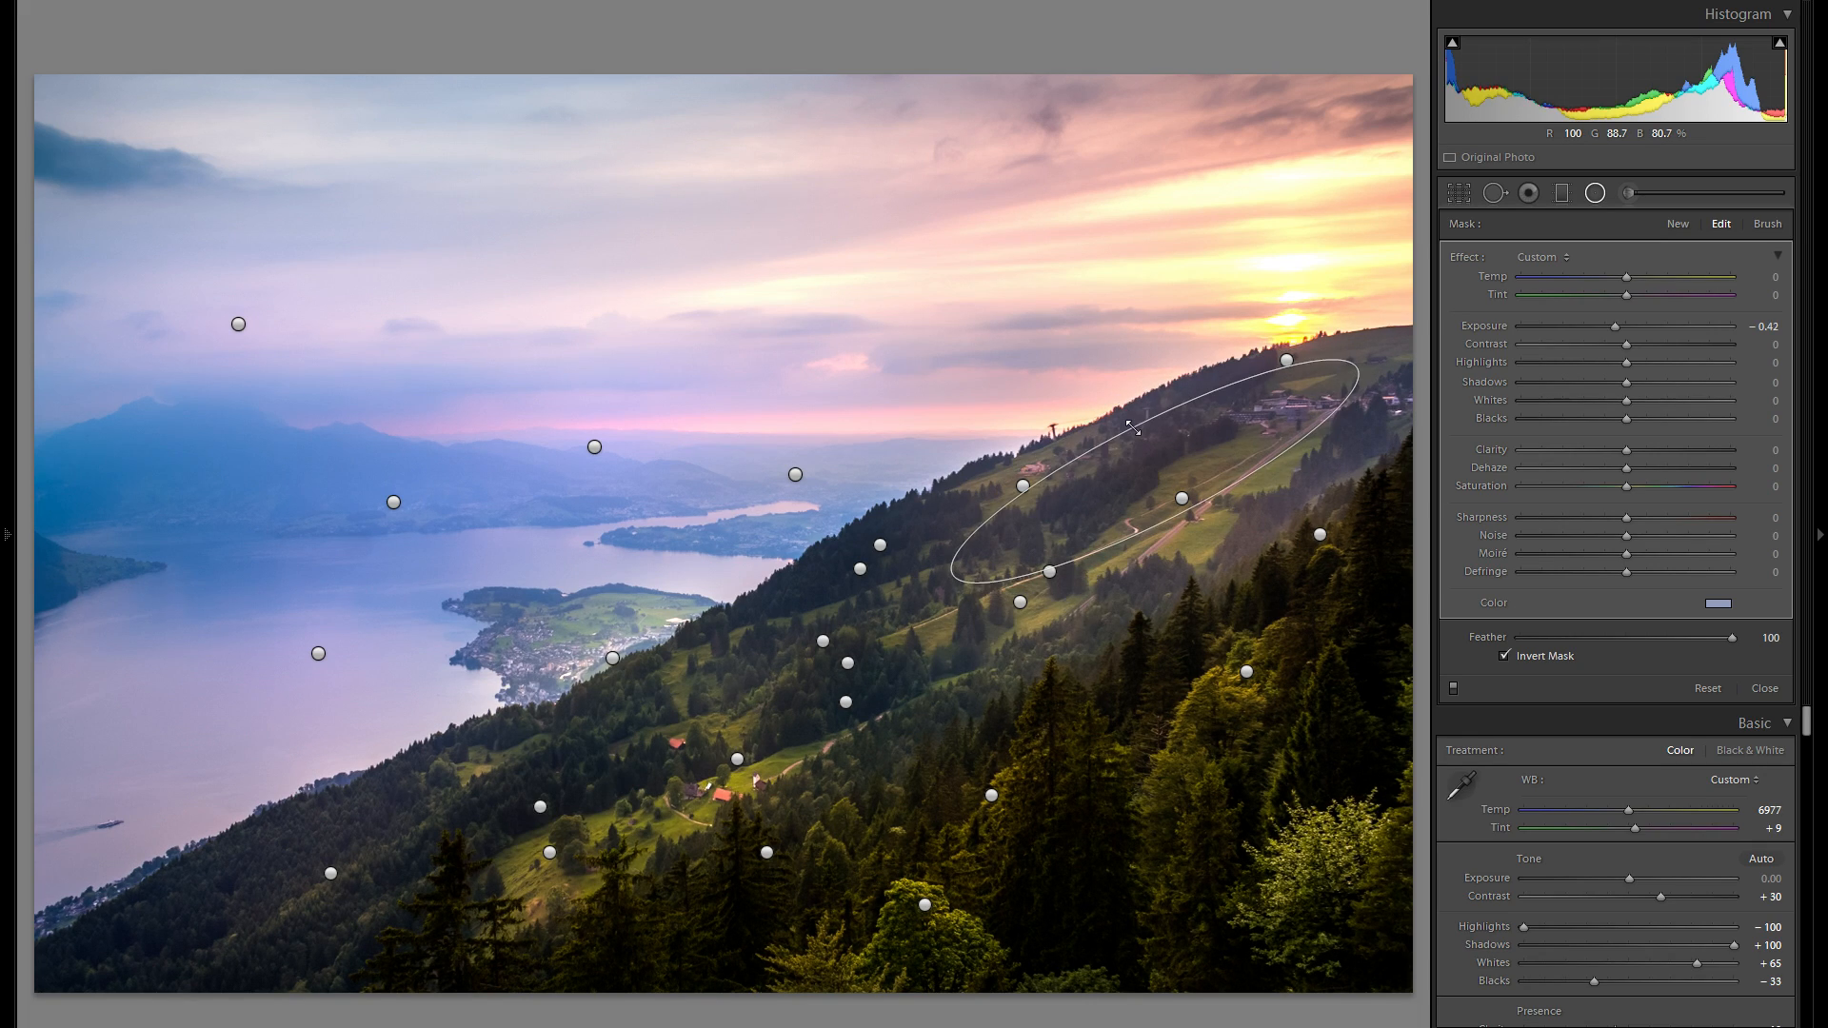
left_click_drag(1355, 366, 1173, 459)
- Duplicate the smaller blue filter onto the tree edge below the upper meadow and onto the woods below the hilltop village
right_click(1183, 457)
left_click(1160, 465)
left_click_drag(1184, 596, 1179, 581)
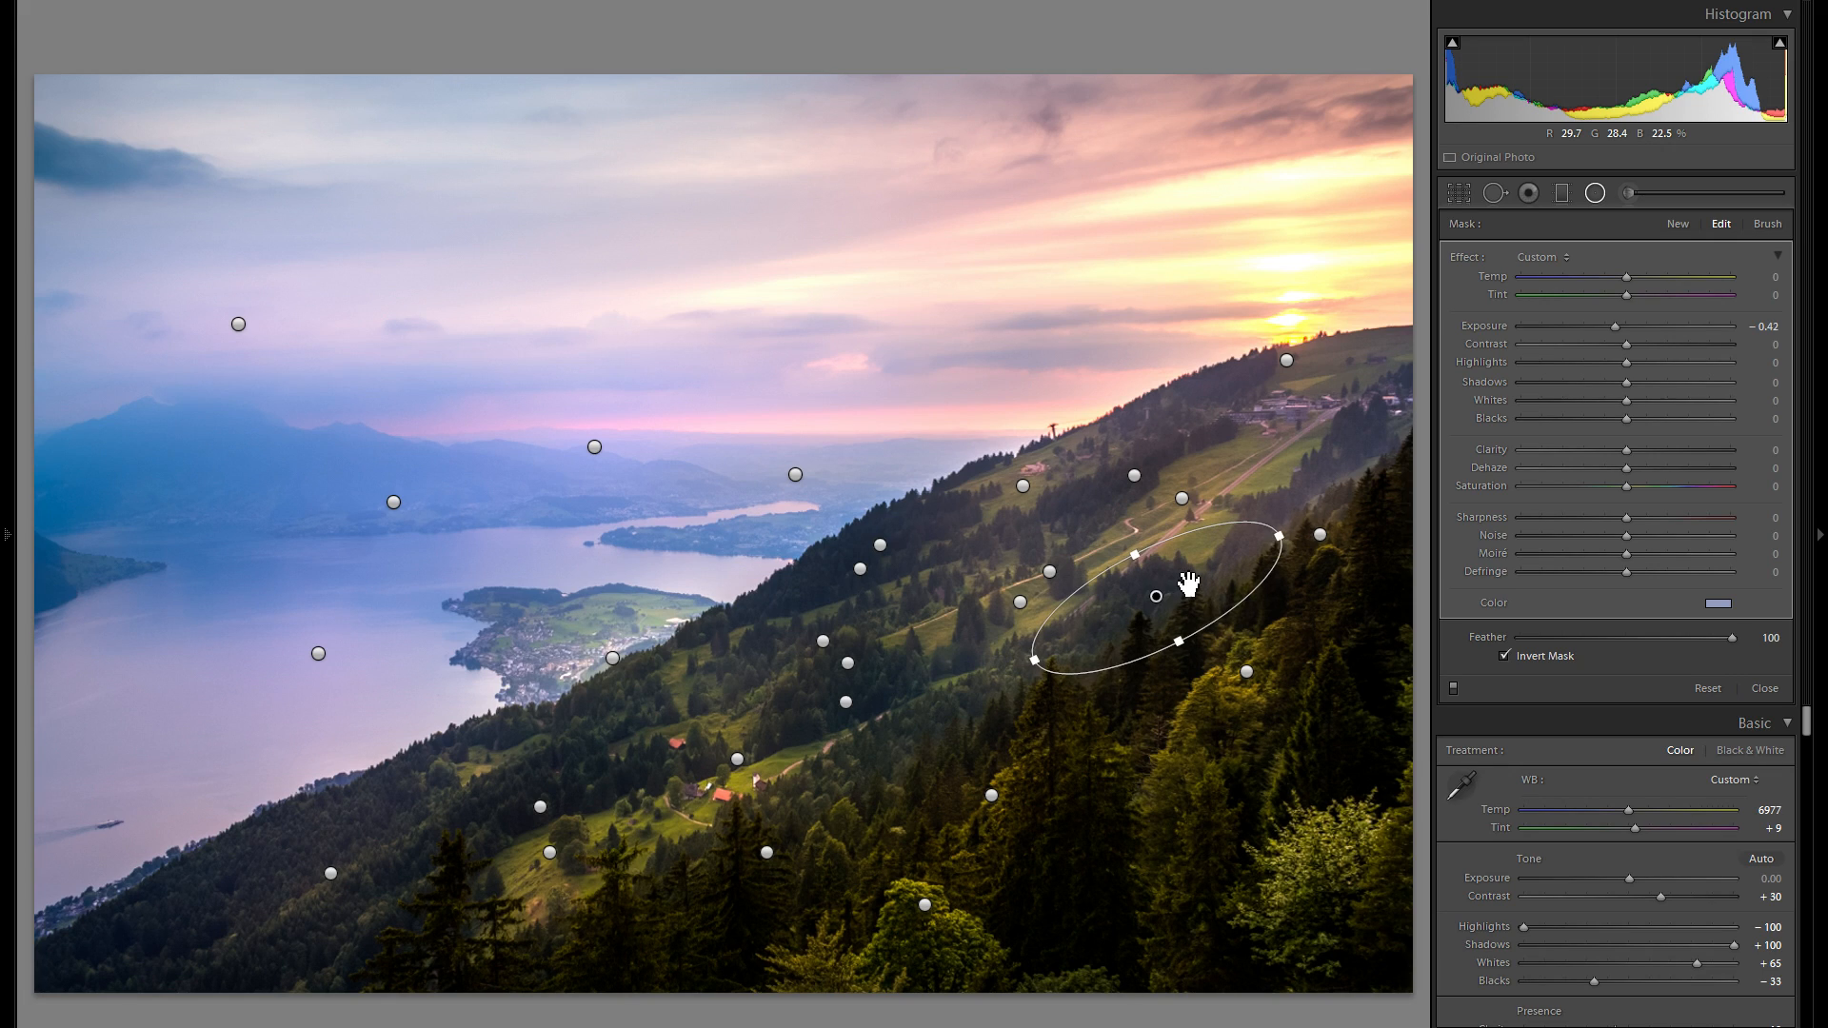
right_click(1188, 584)
left_click(1182, 588)
left_click_drag(809, 542, 1351, 459)
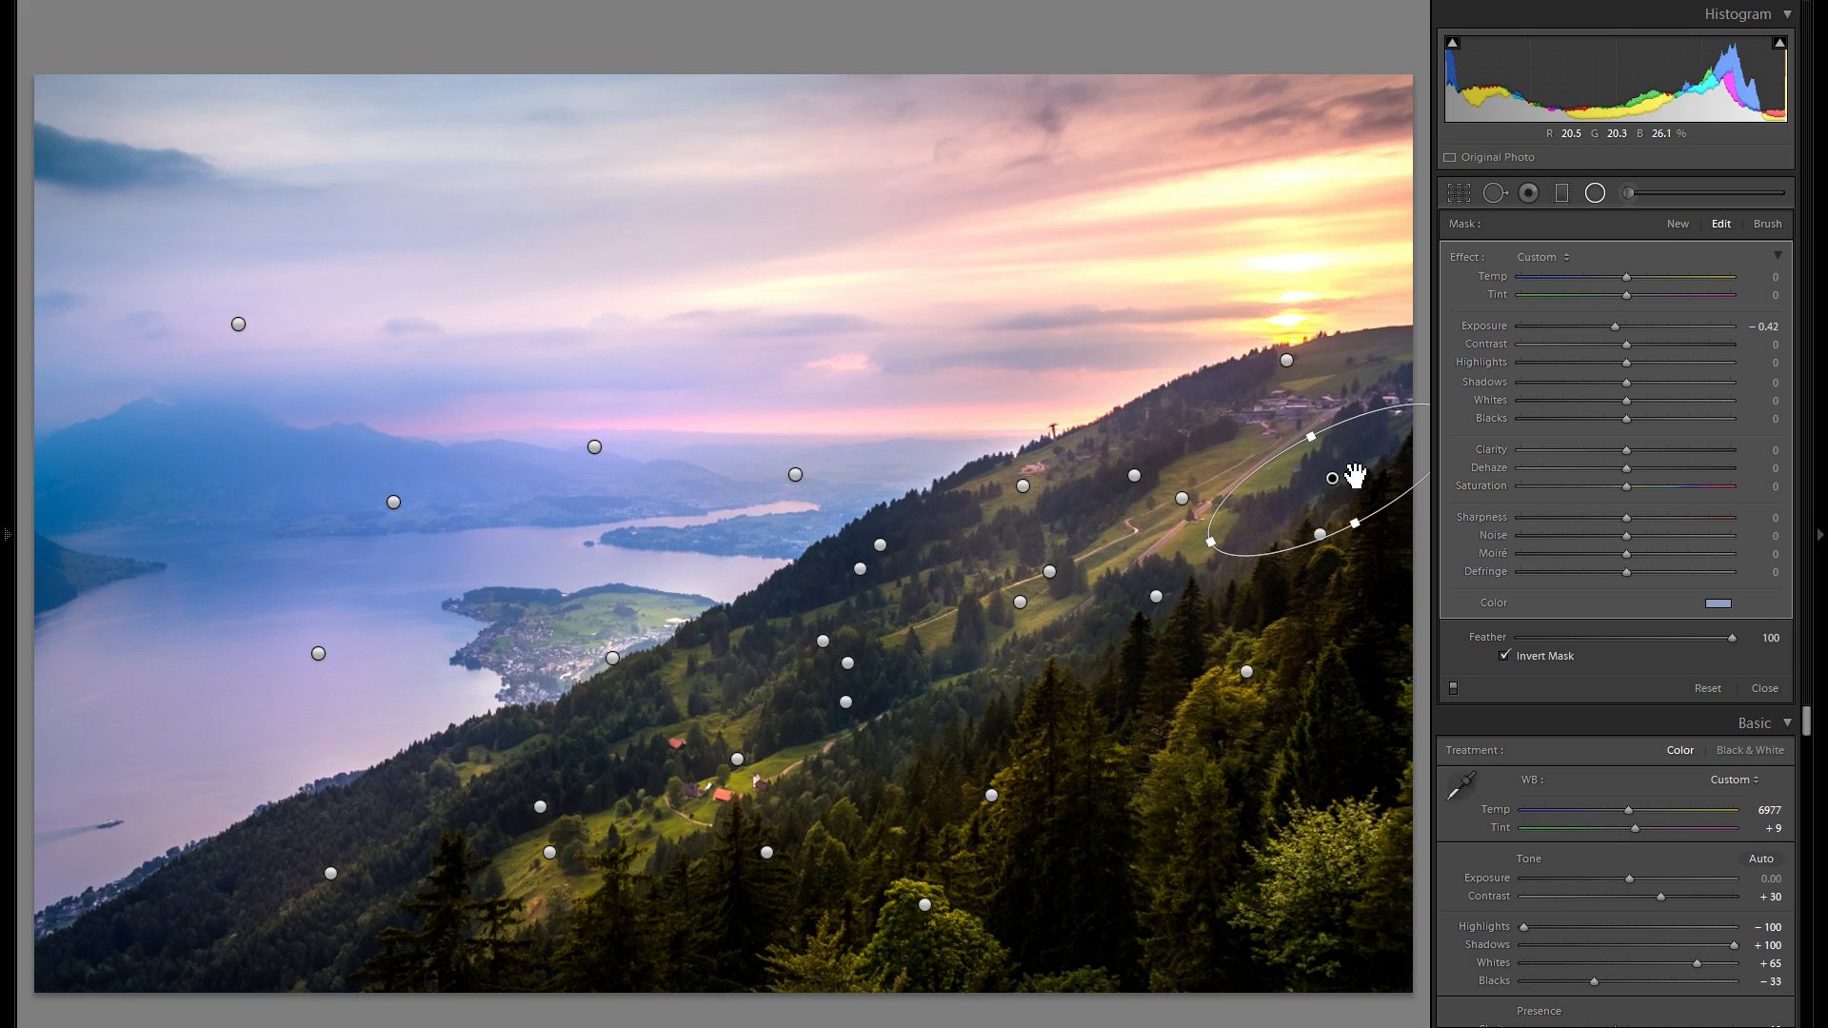
- Duplicate the blue filter once more onto the hilltop at the photo's outer edge
right_click(1354, 476)
key("Escape")
left_click_drag(1347, 476, 1442, 358)
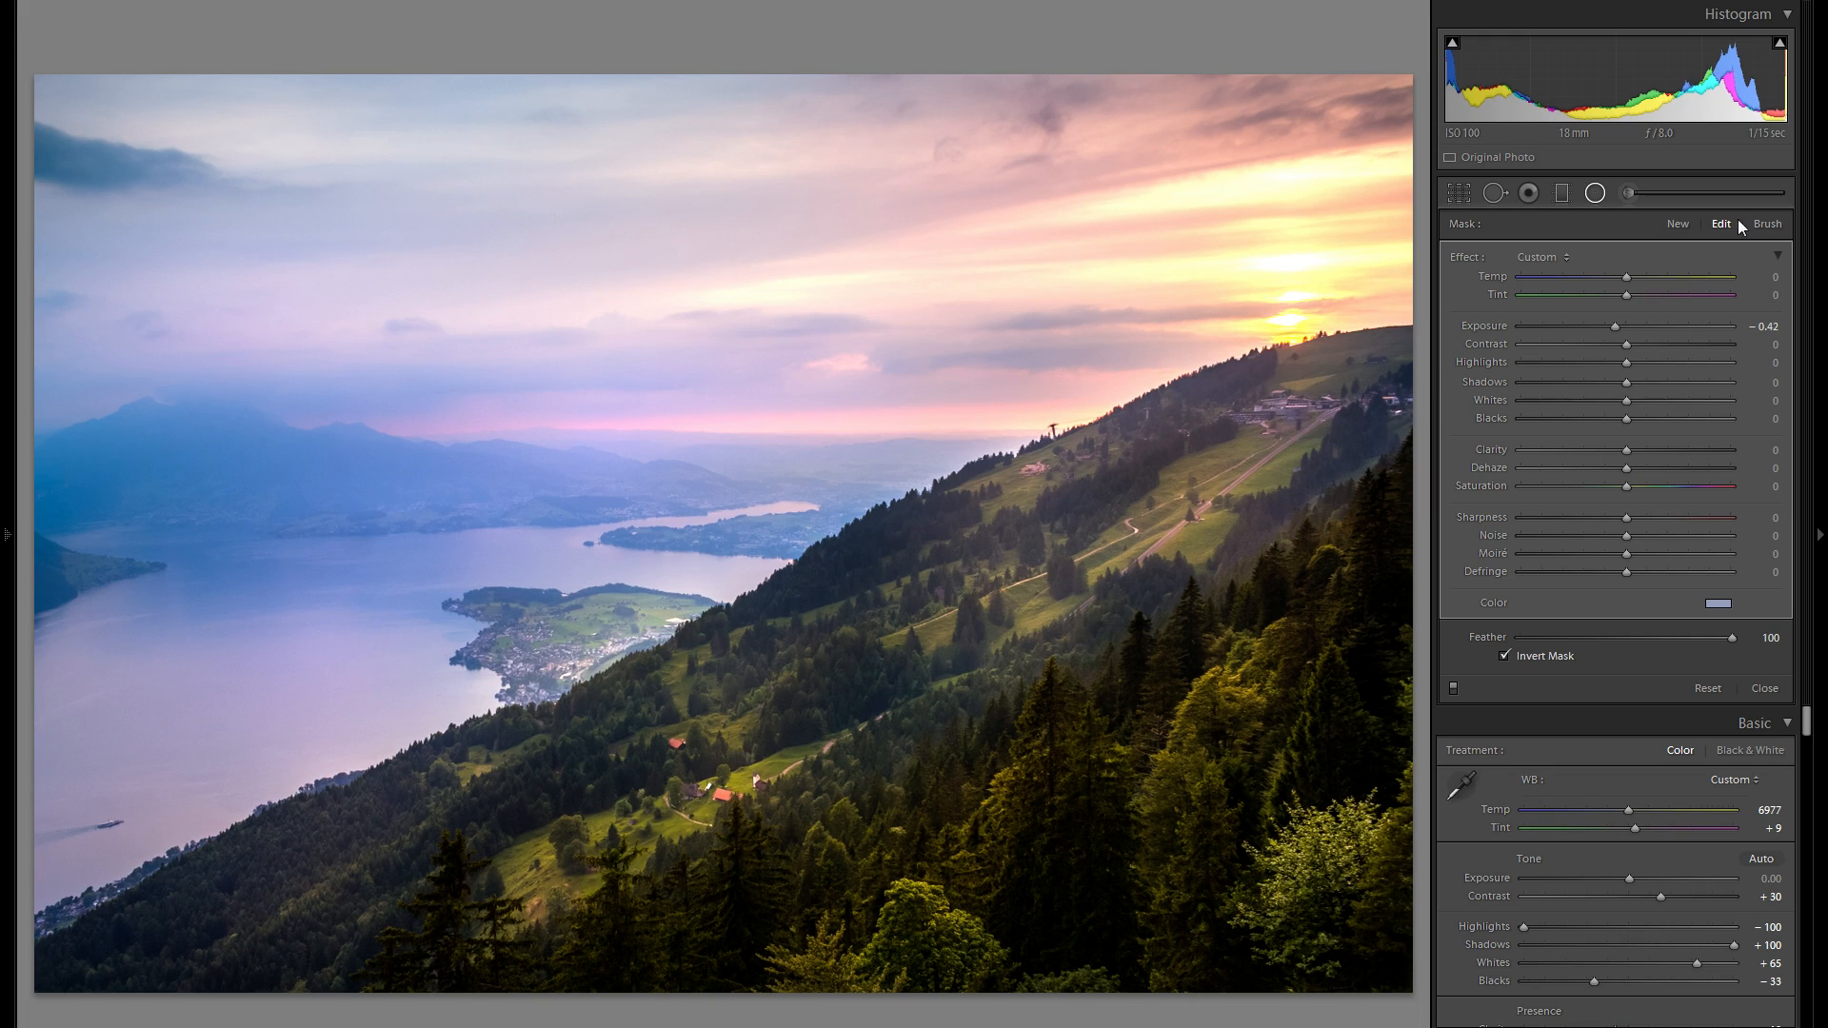
- Add a blue-tinted radial filter with blacks reset to 0, shaped as a wide ellipse tilted along the slope and moved onto the hillside
left_click(1689, 221)
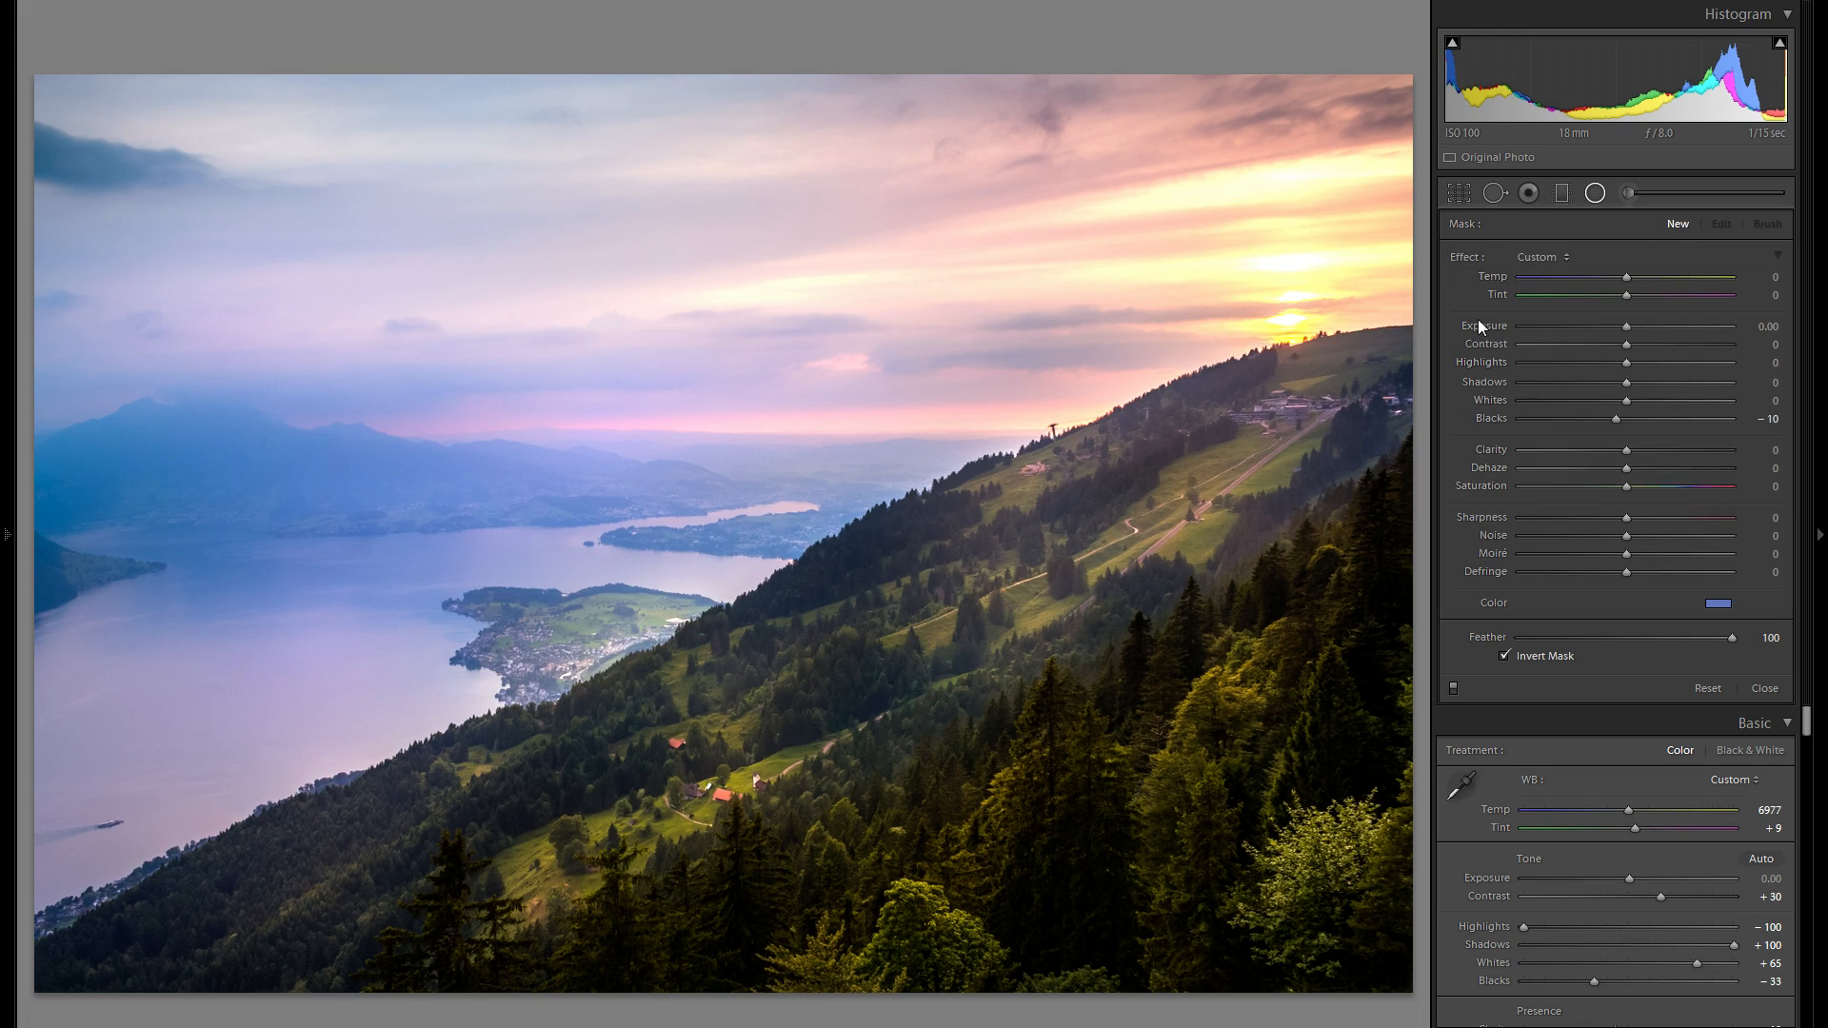
double_click(1489, 419)
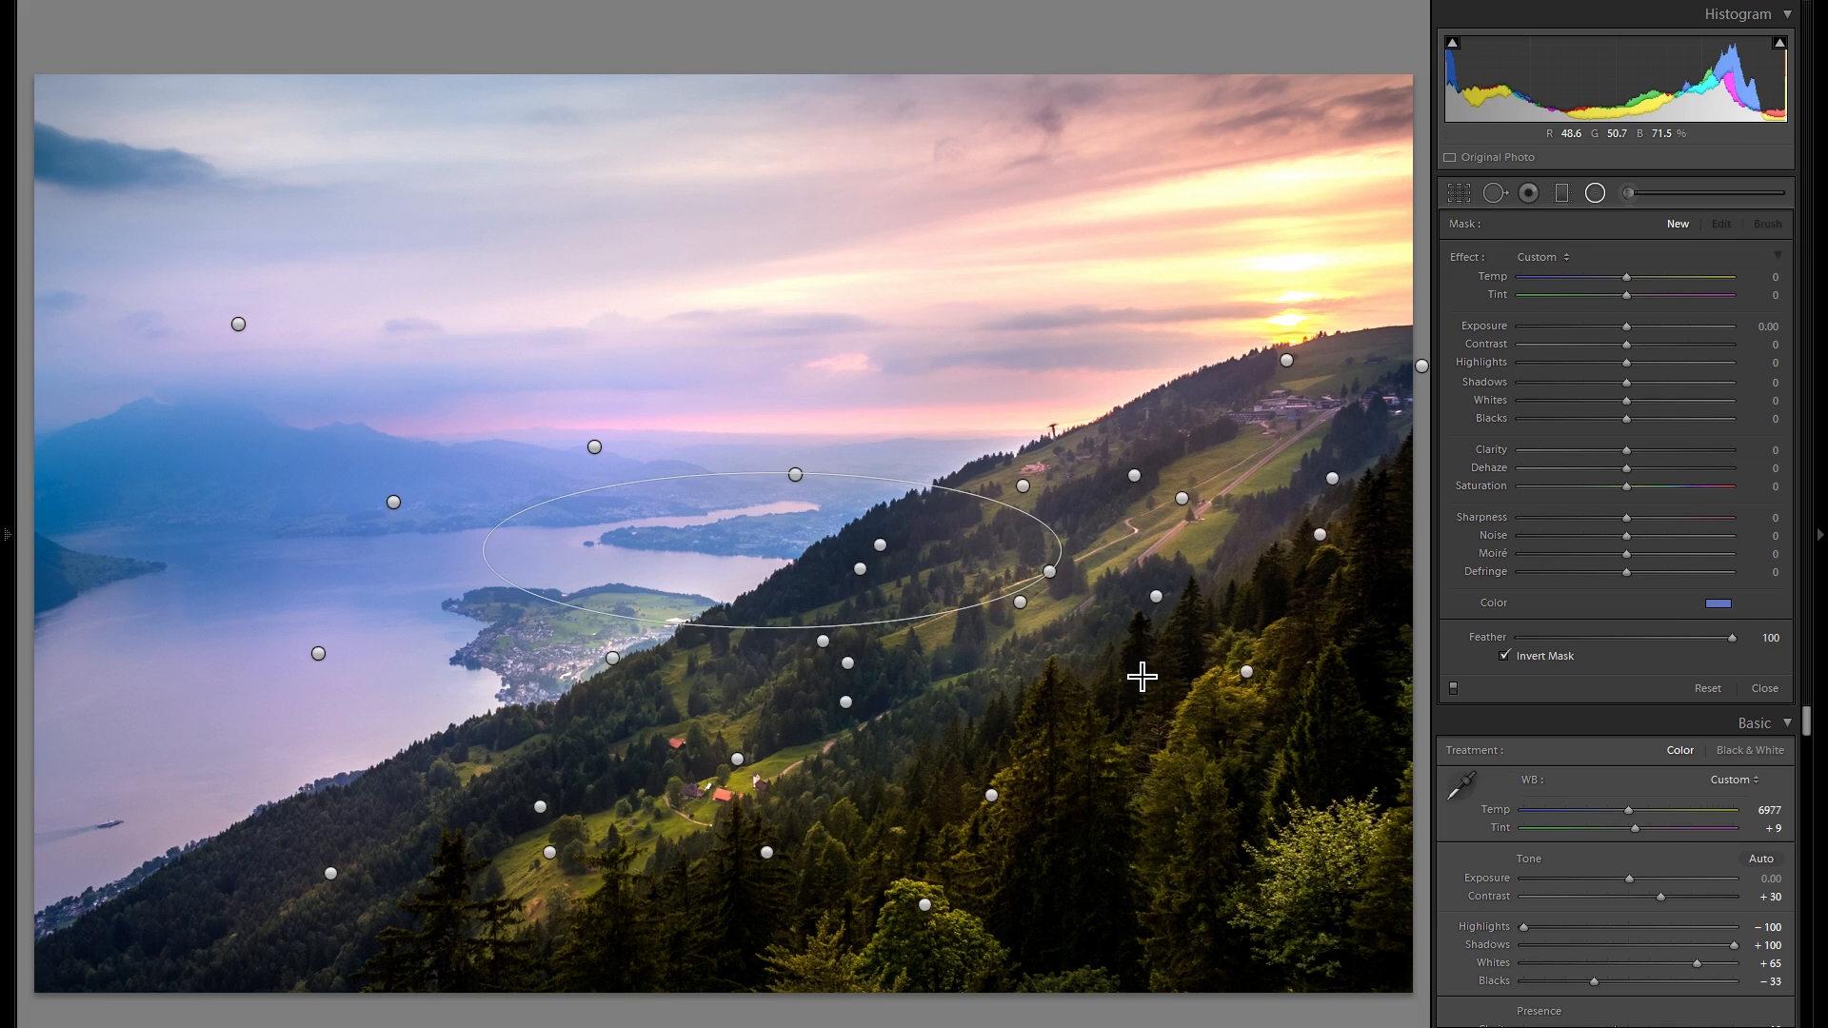
left_click_drag(1149, 693, 1140, 685)
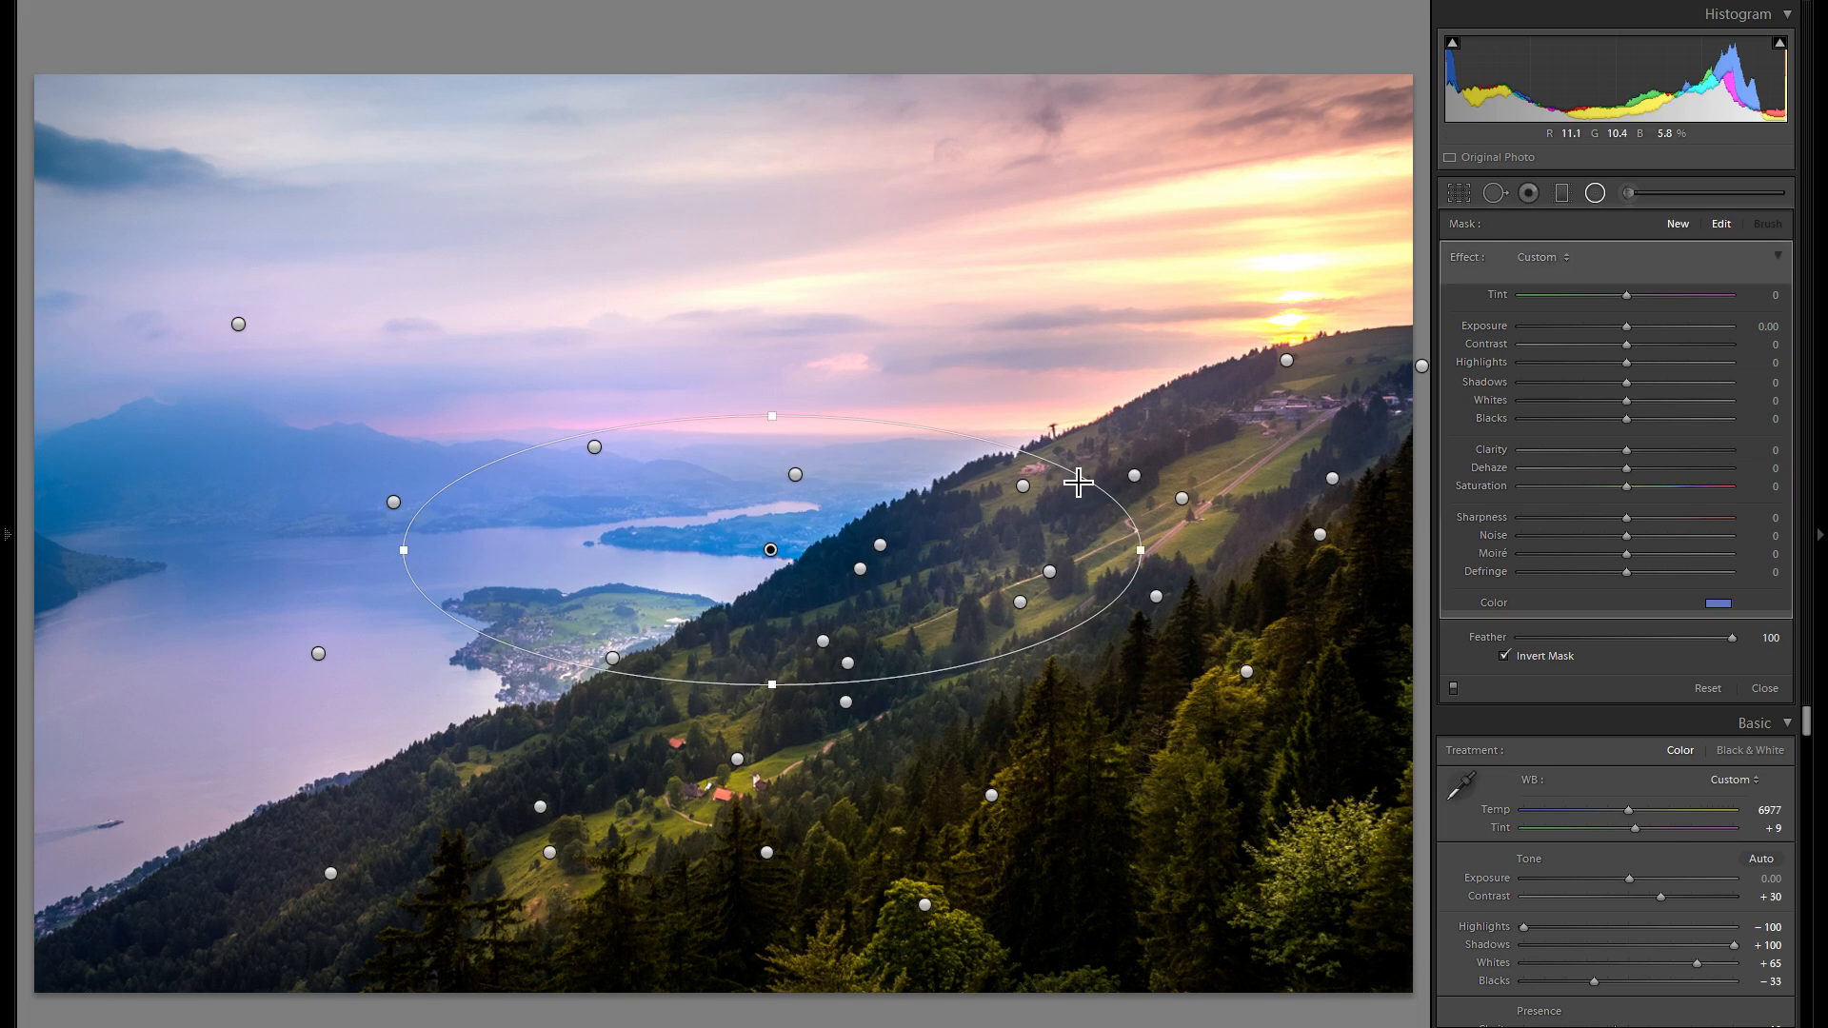
left_click_drag(1077, 483, 1069, 349)
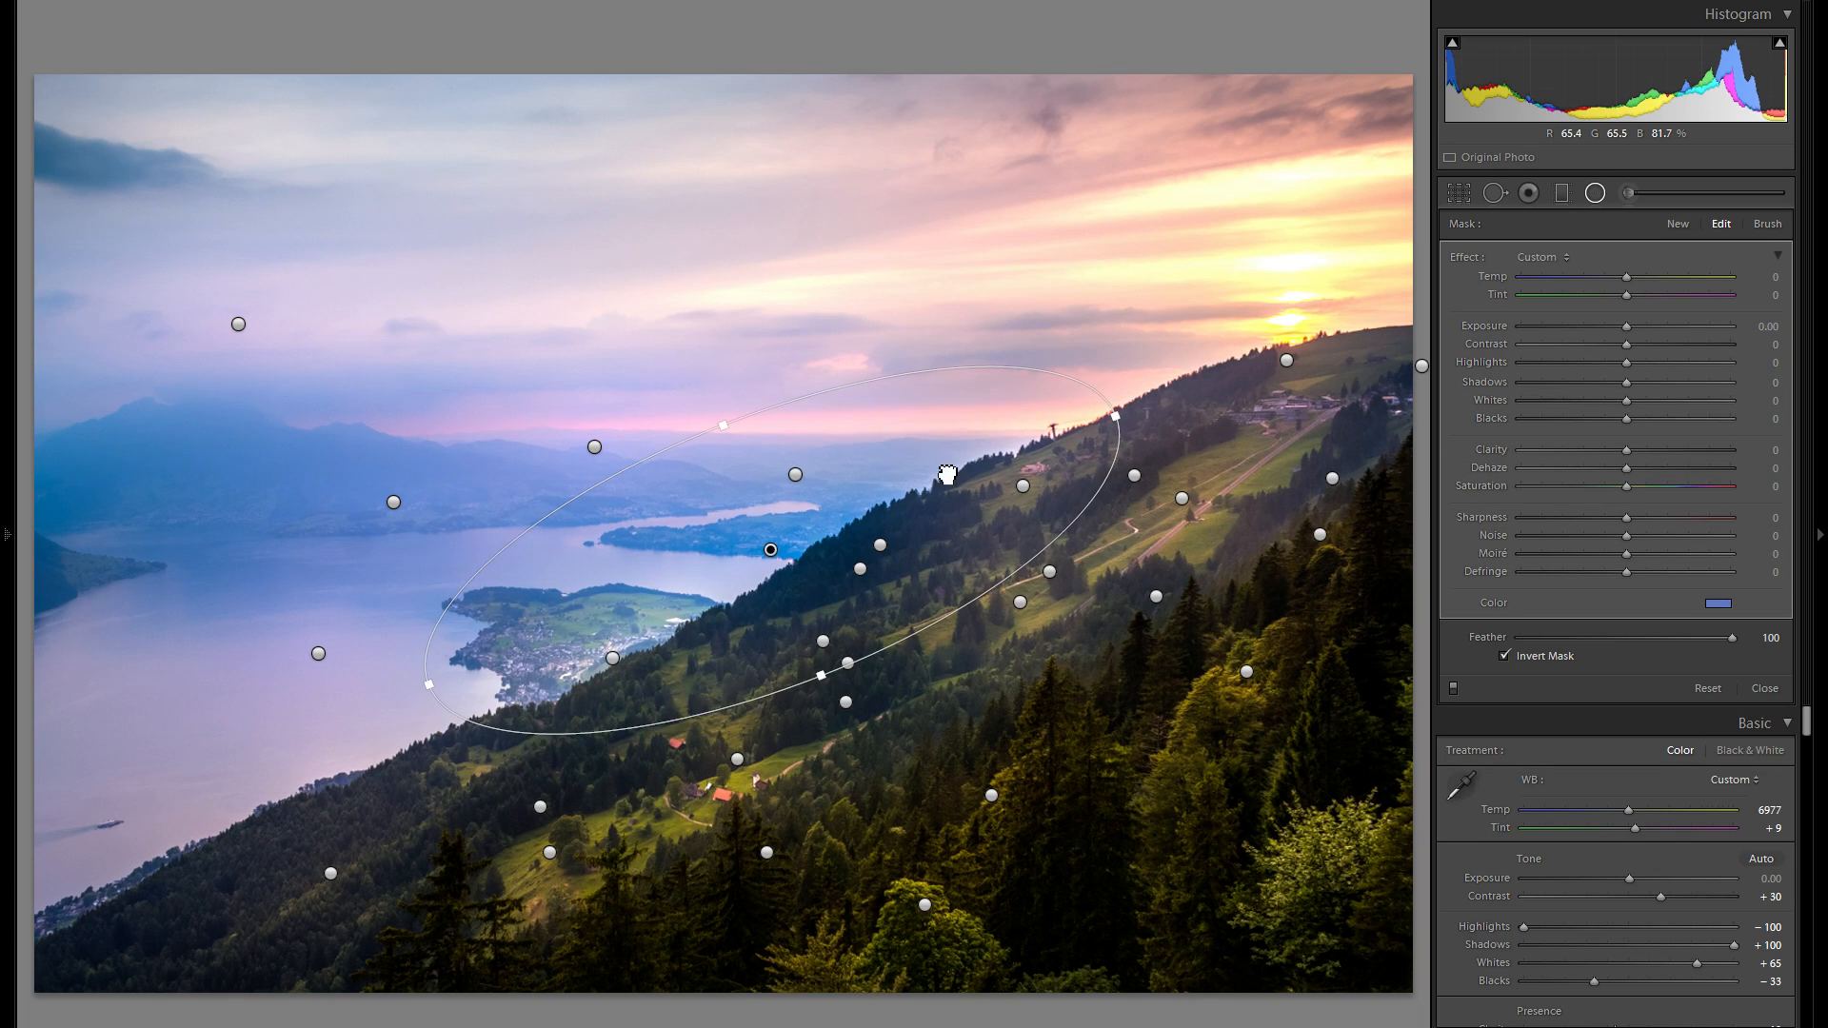
left_click_drag(1102, 463, 1101, 431)
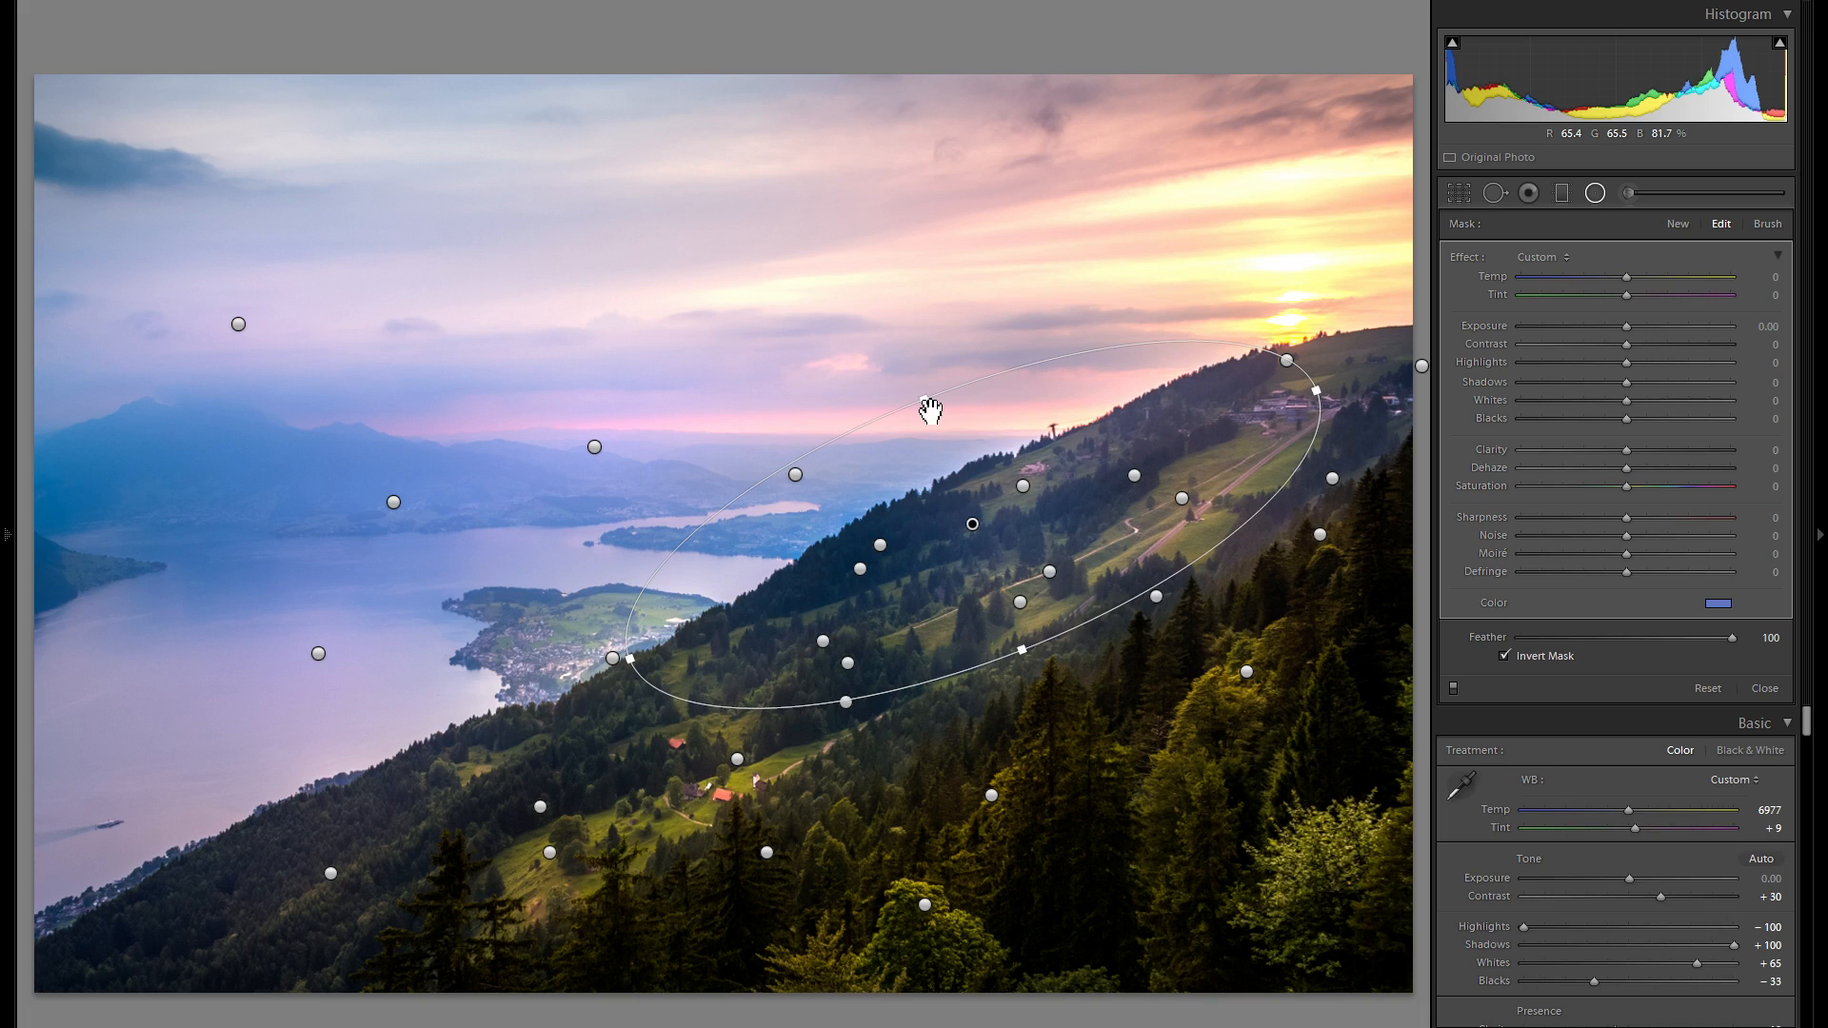
left_click_drag(946, 439, 950, 470)
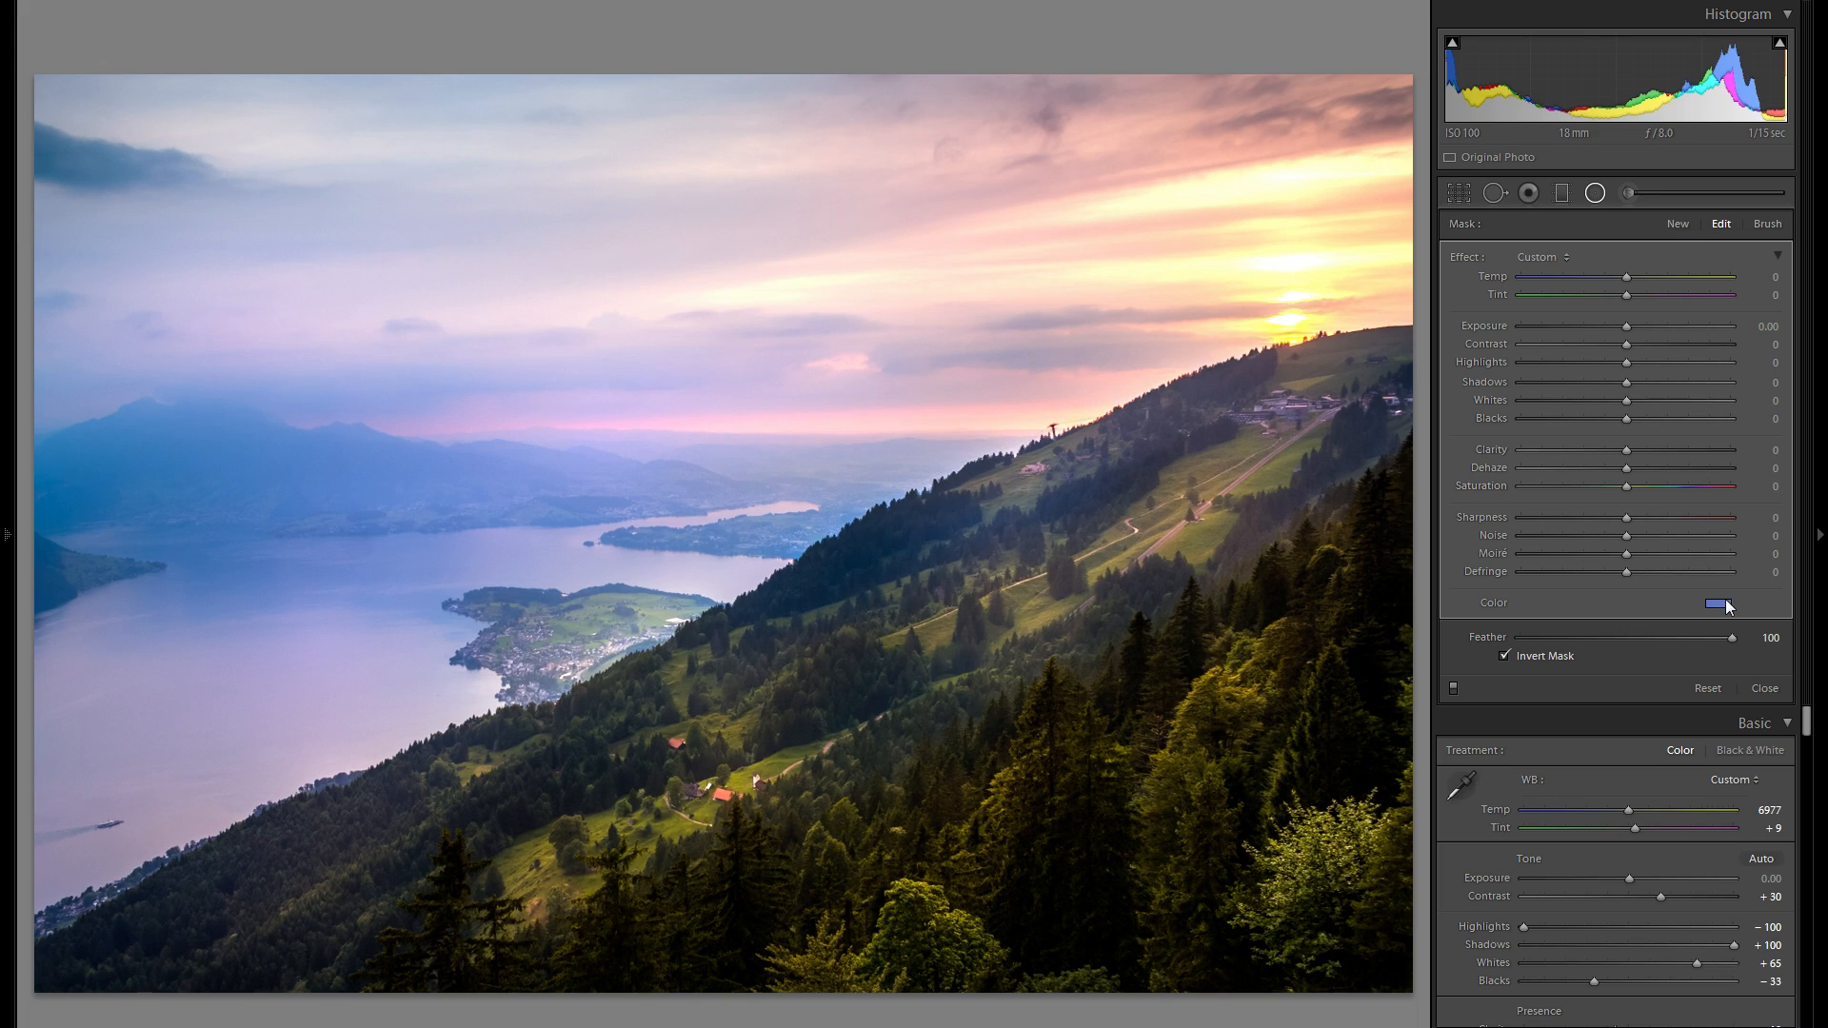
- Soften the large slope filter's tint to a paler, less saturated blue with hue 226
left_click(1719, 604)
left_click_drag(1666, 643, 1666, 663)
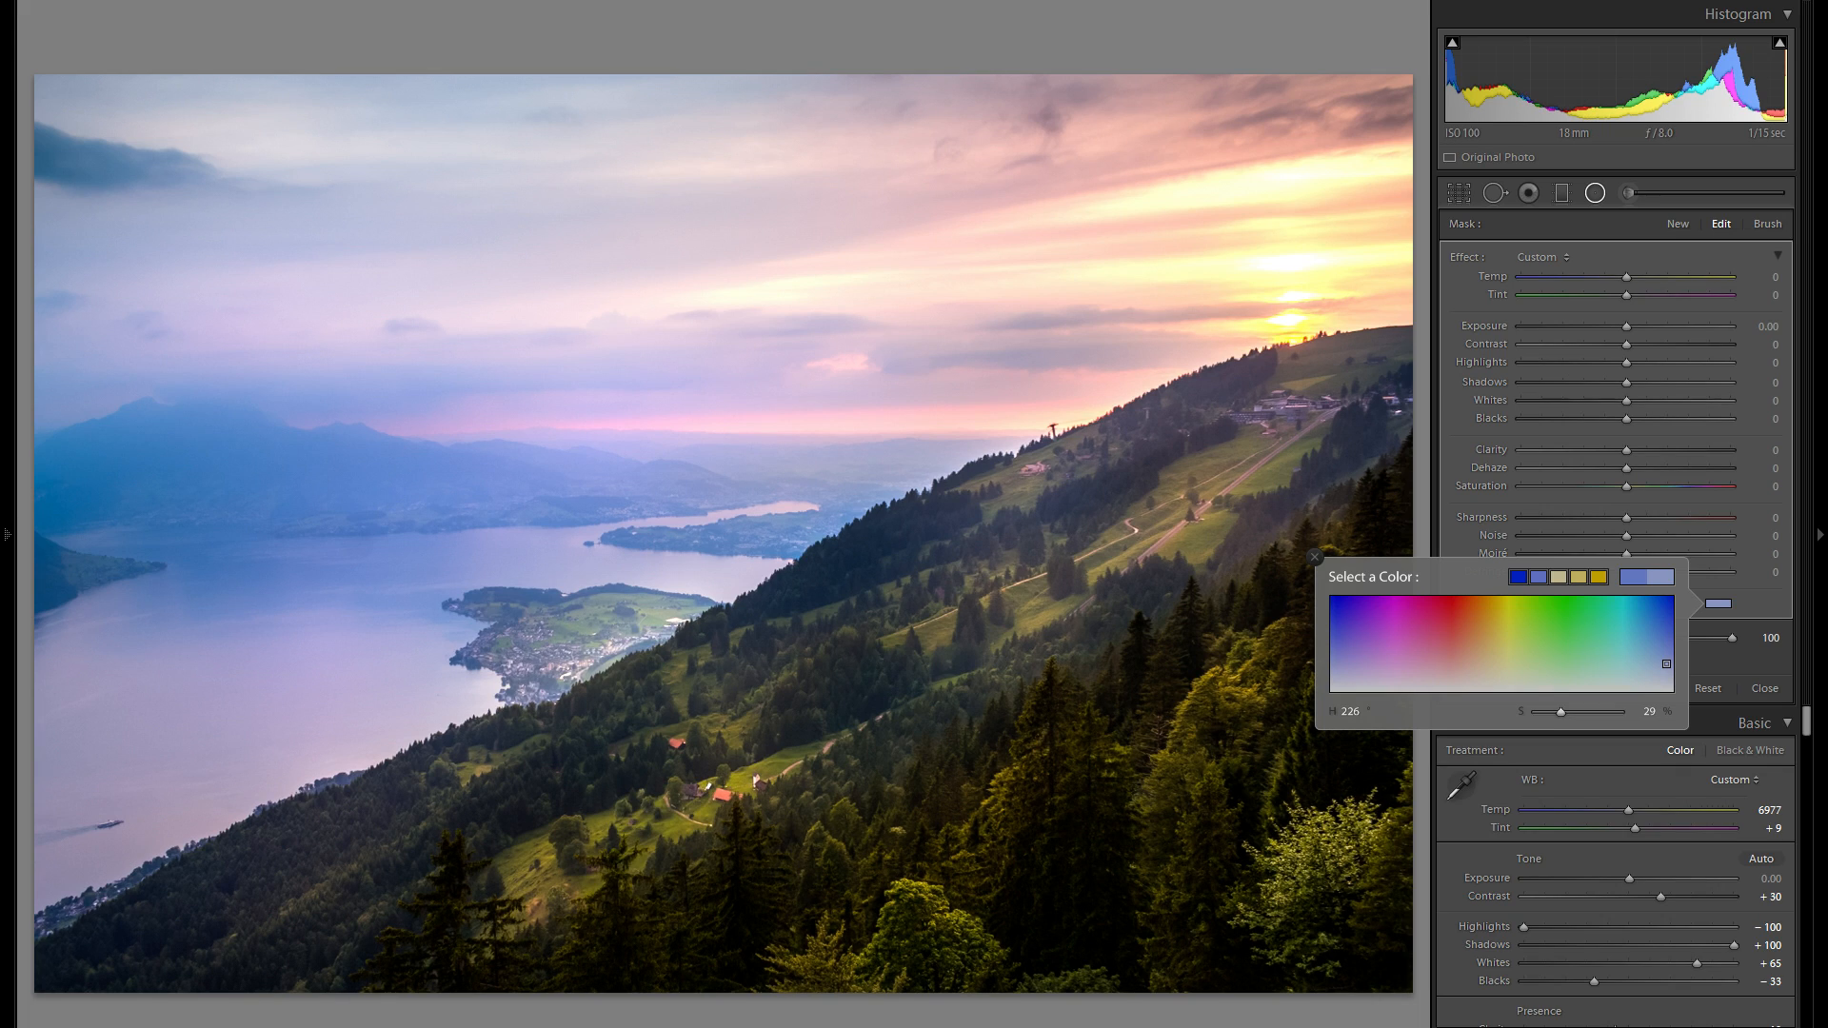
left_click(1314, 558)
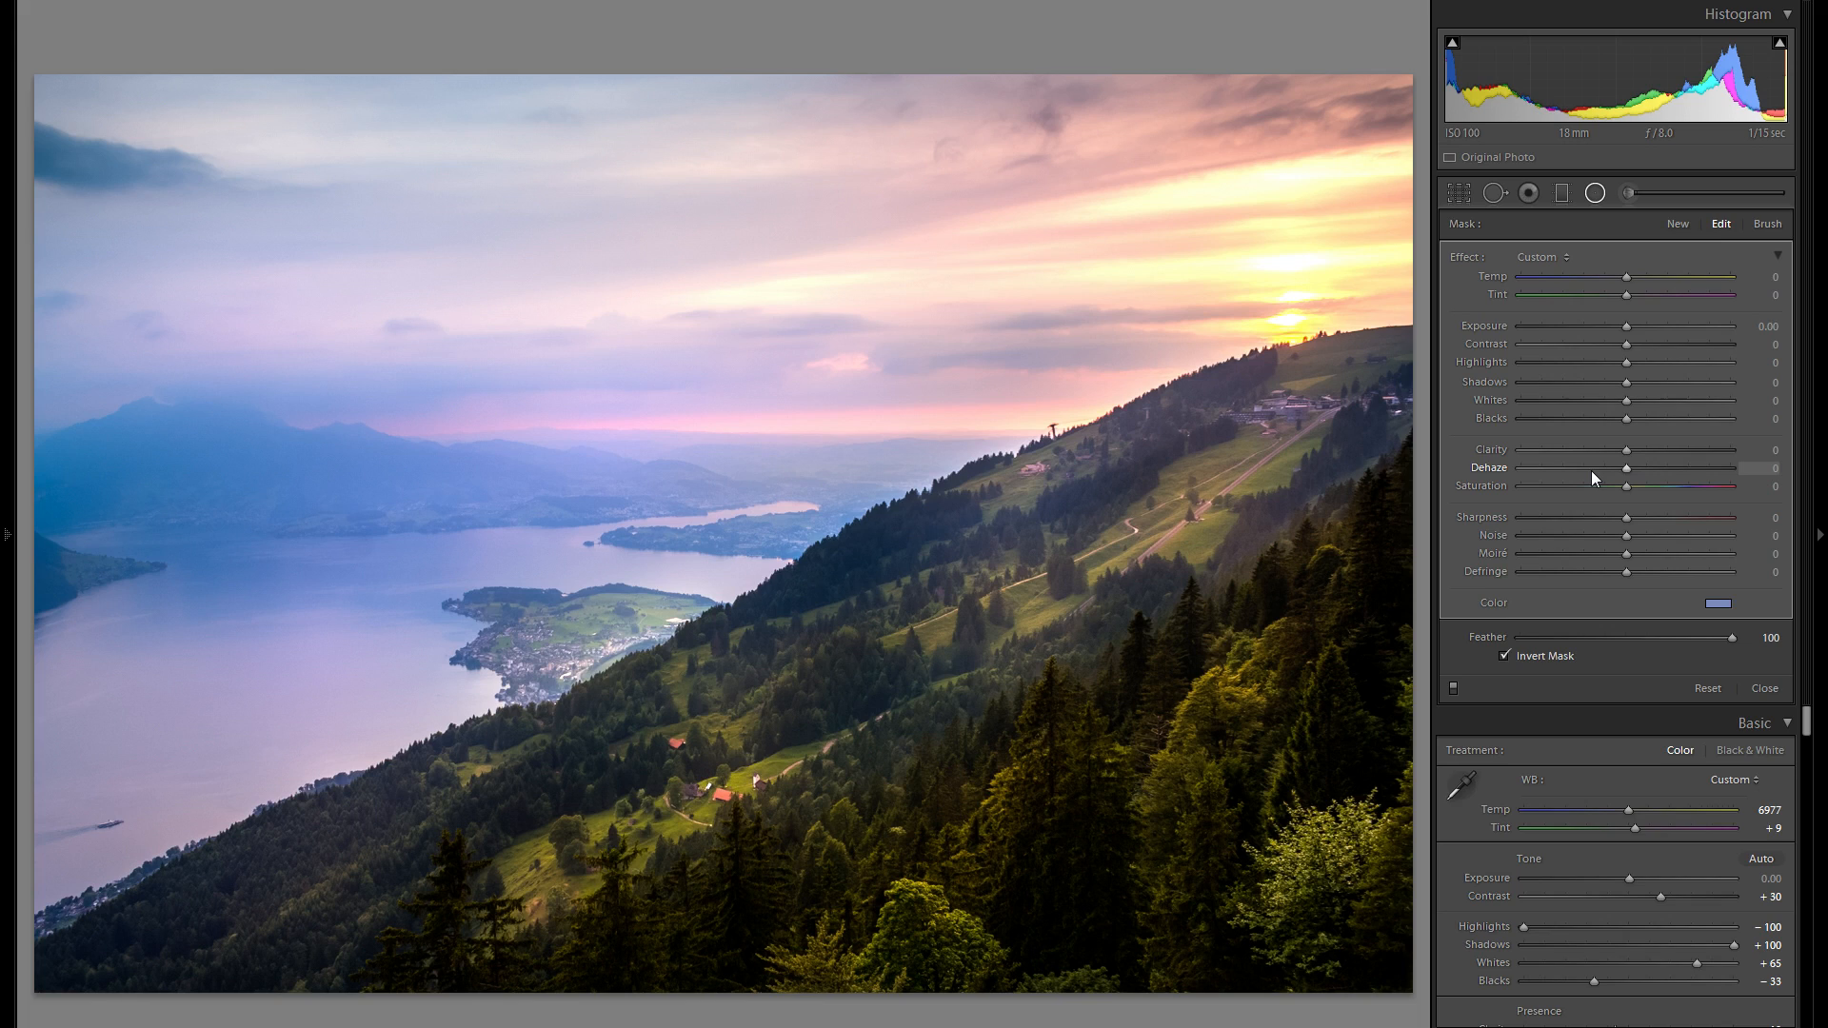
- Switch all radial filters off and on repeatedly to compare the photo with and without them
left_click(1453, 686)
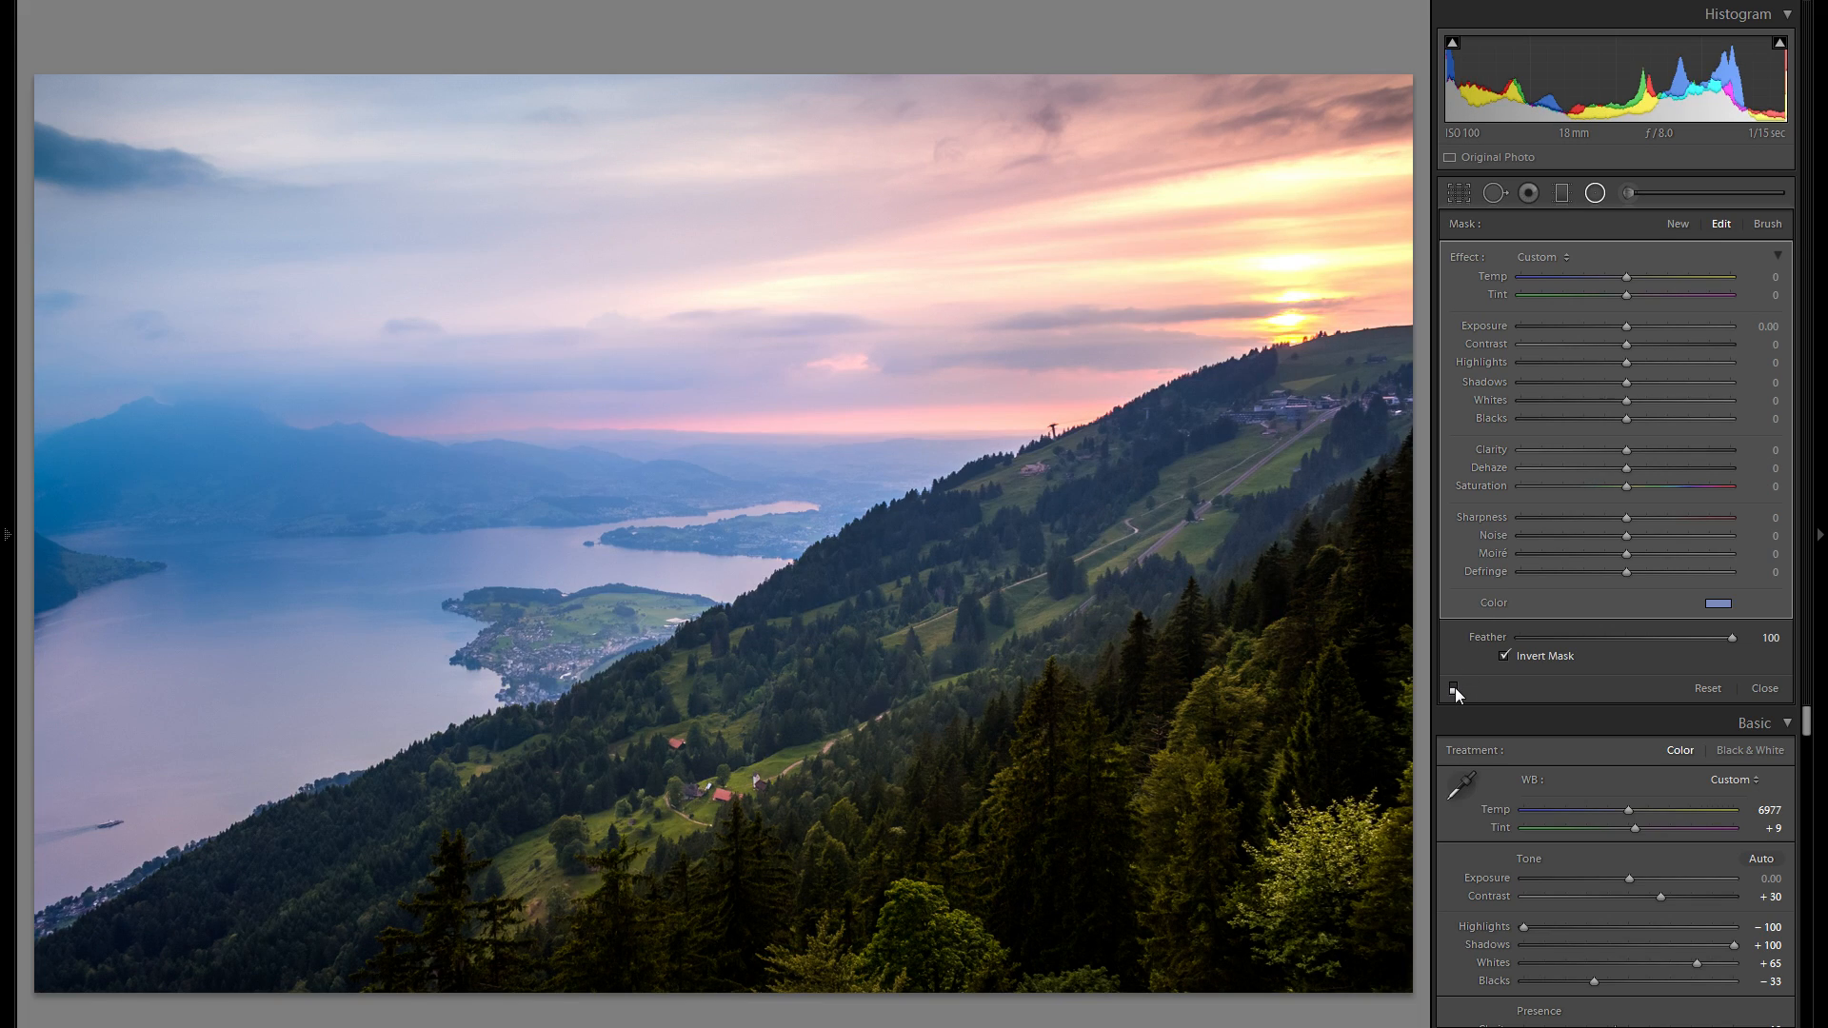
left_click(1455, 687)
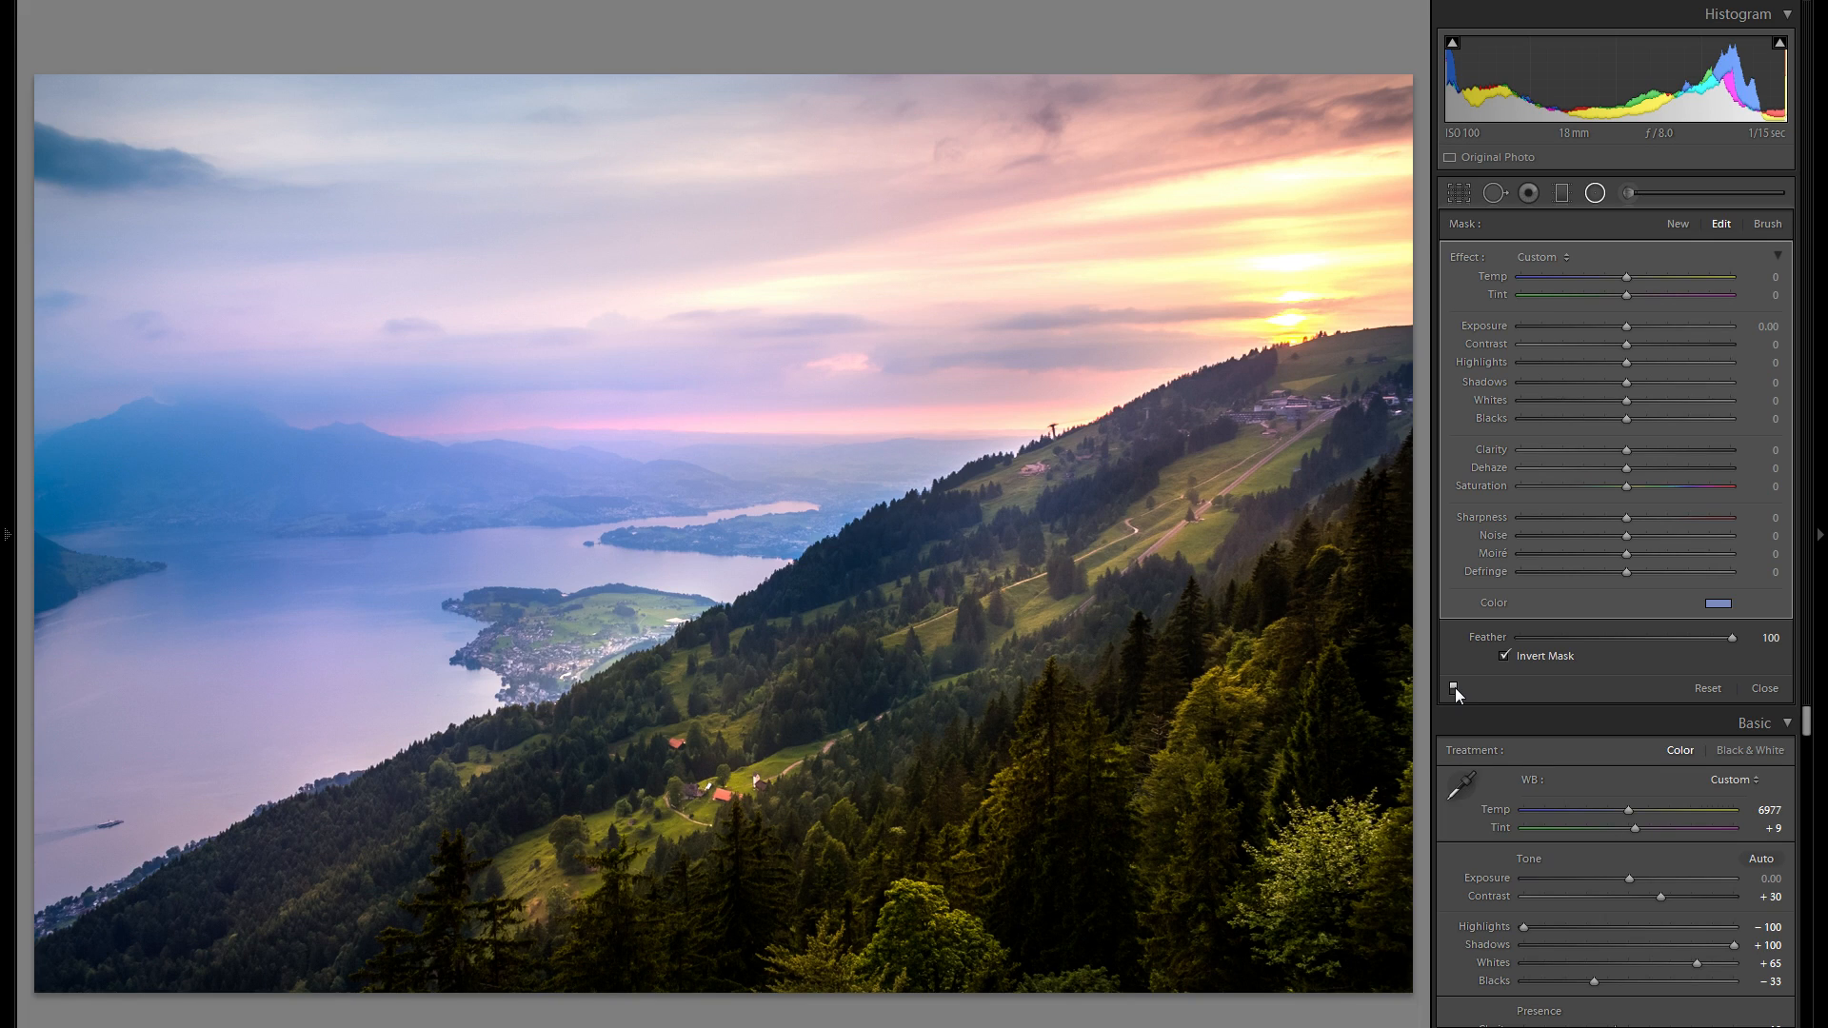
left_click(1455, 687)
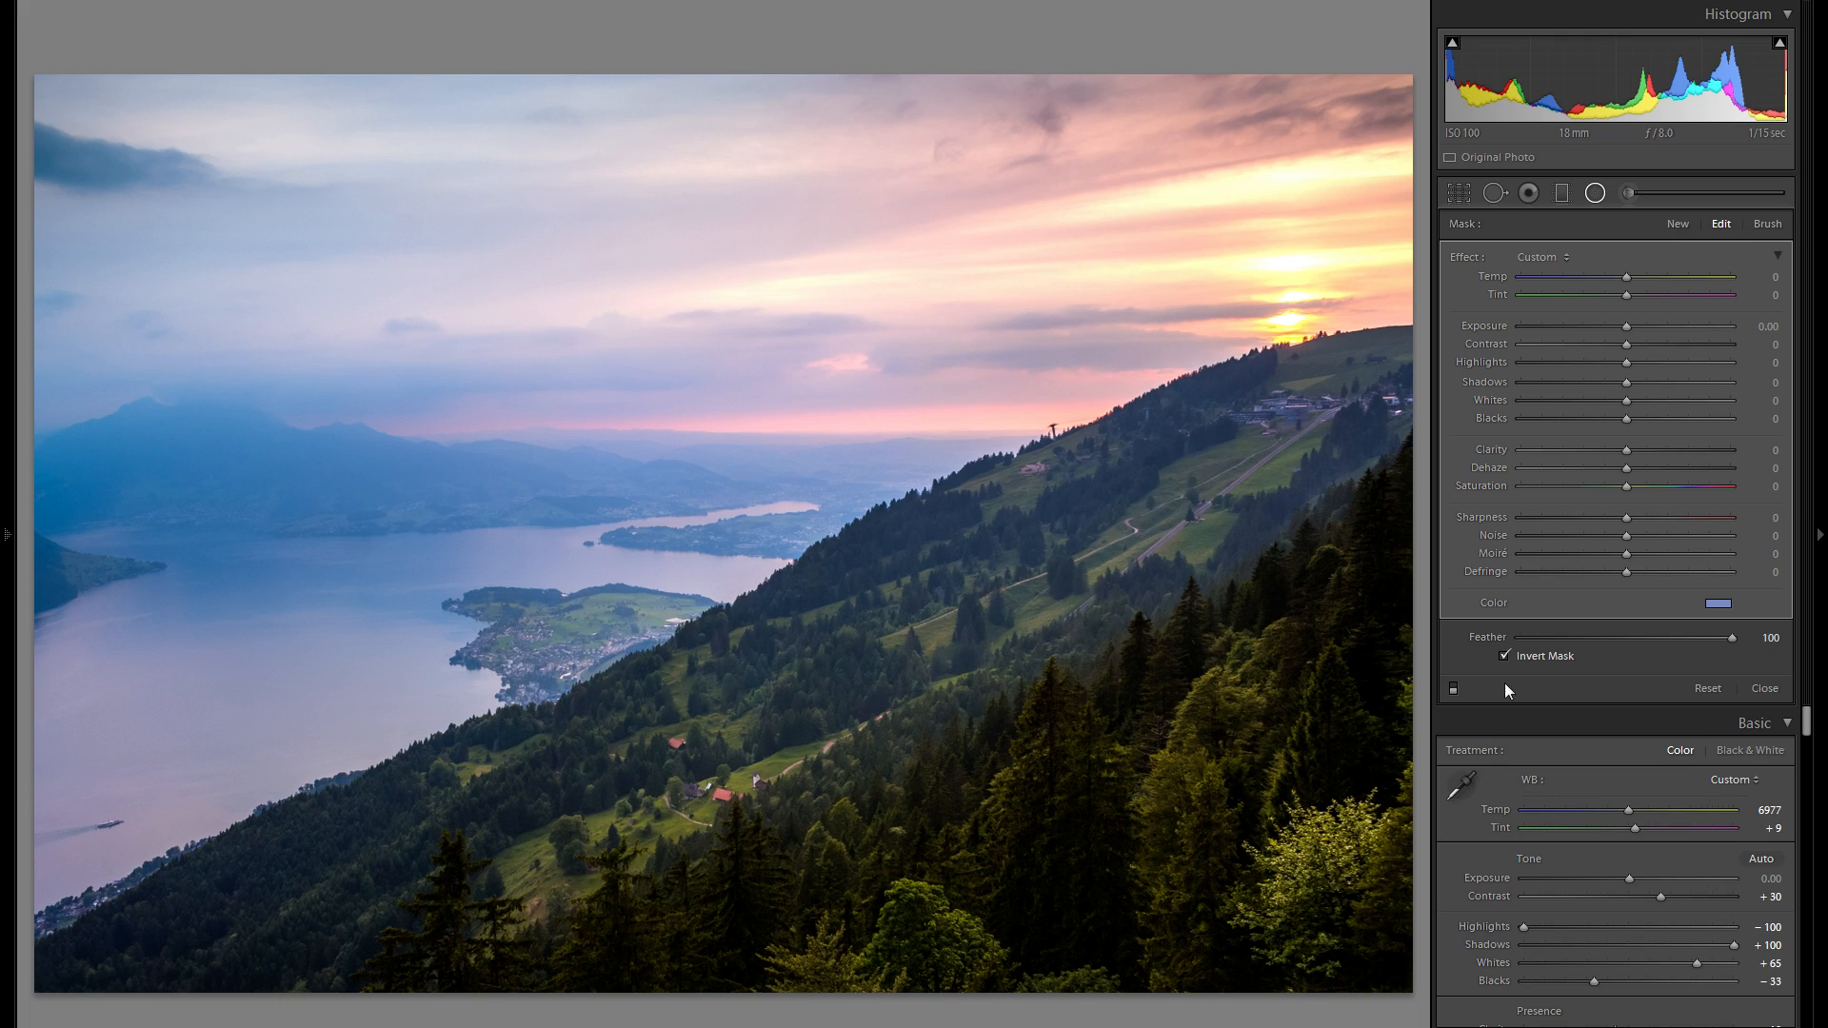
left_click(1452, 688)
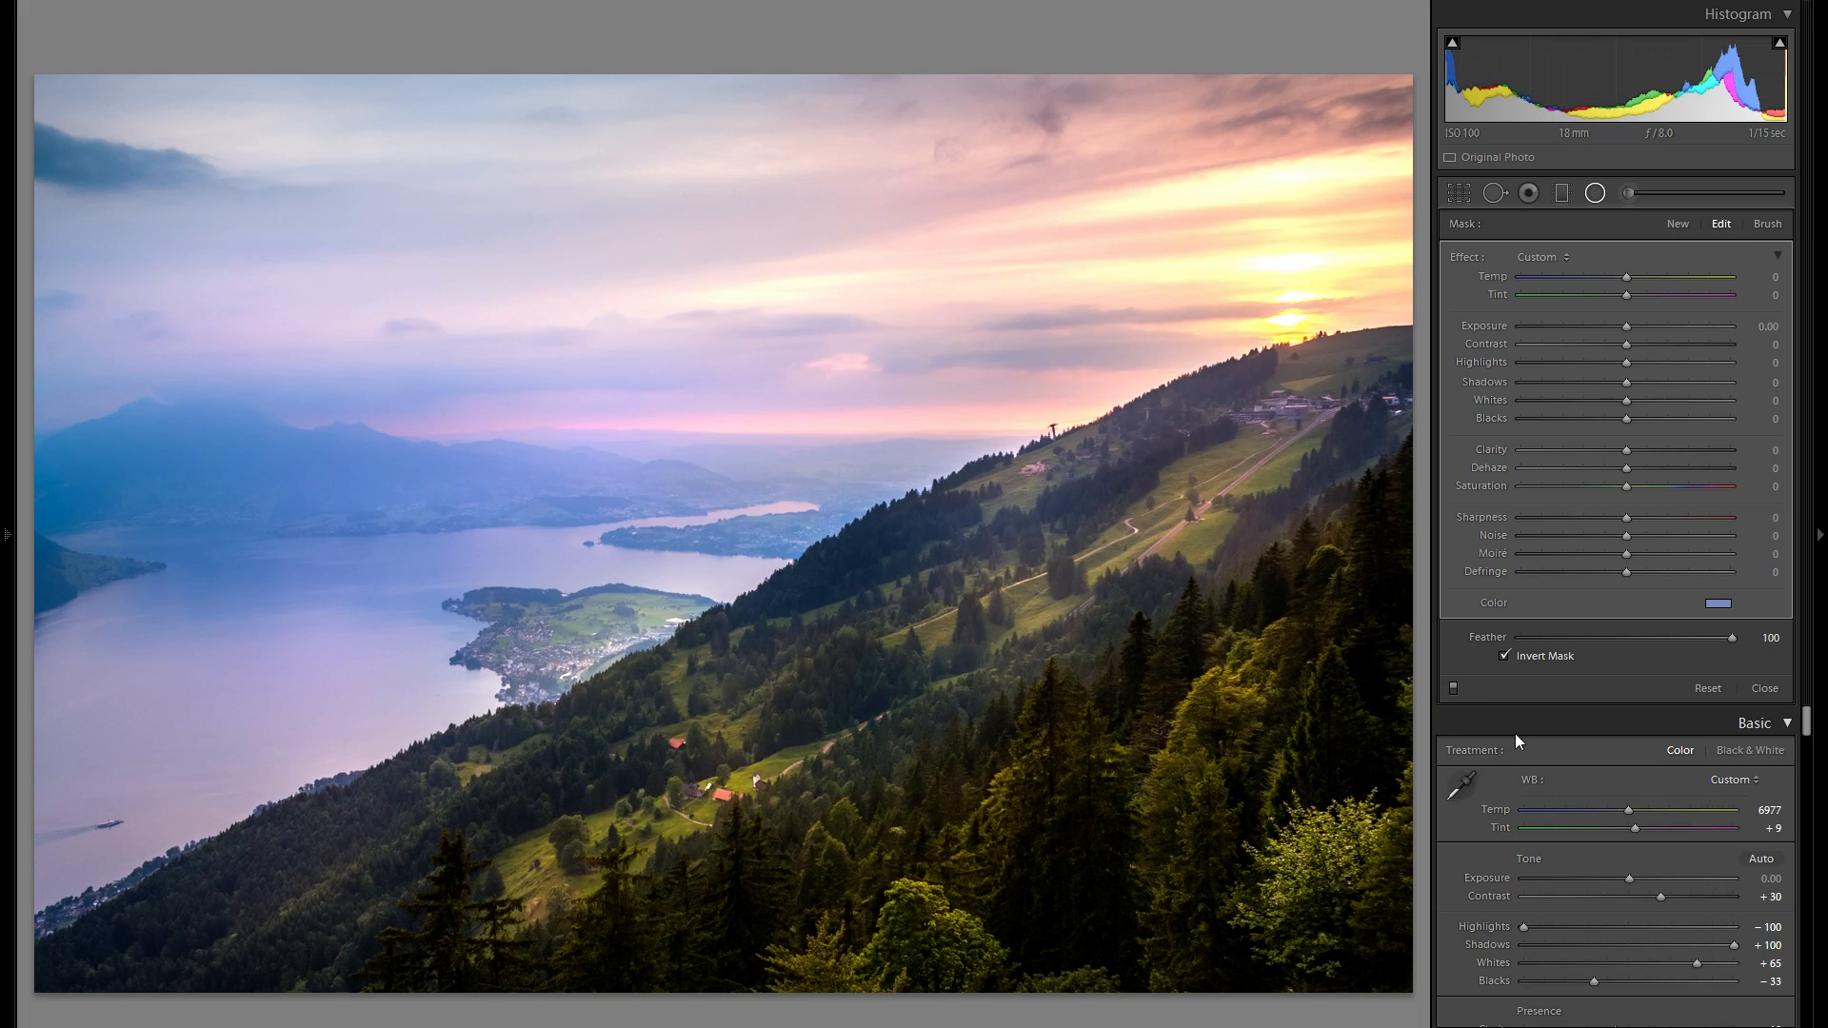
left_click(1453, 687)
left_click(1452, 687)
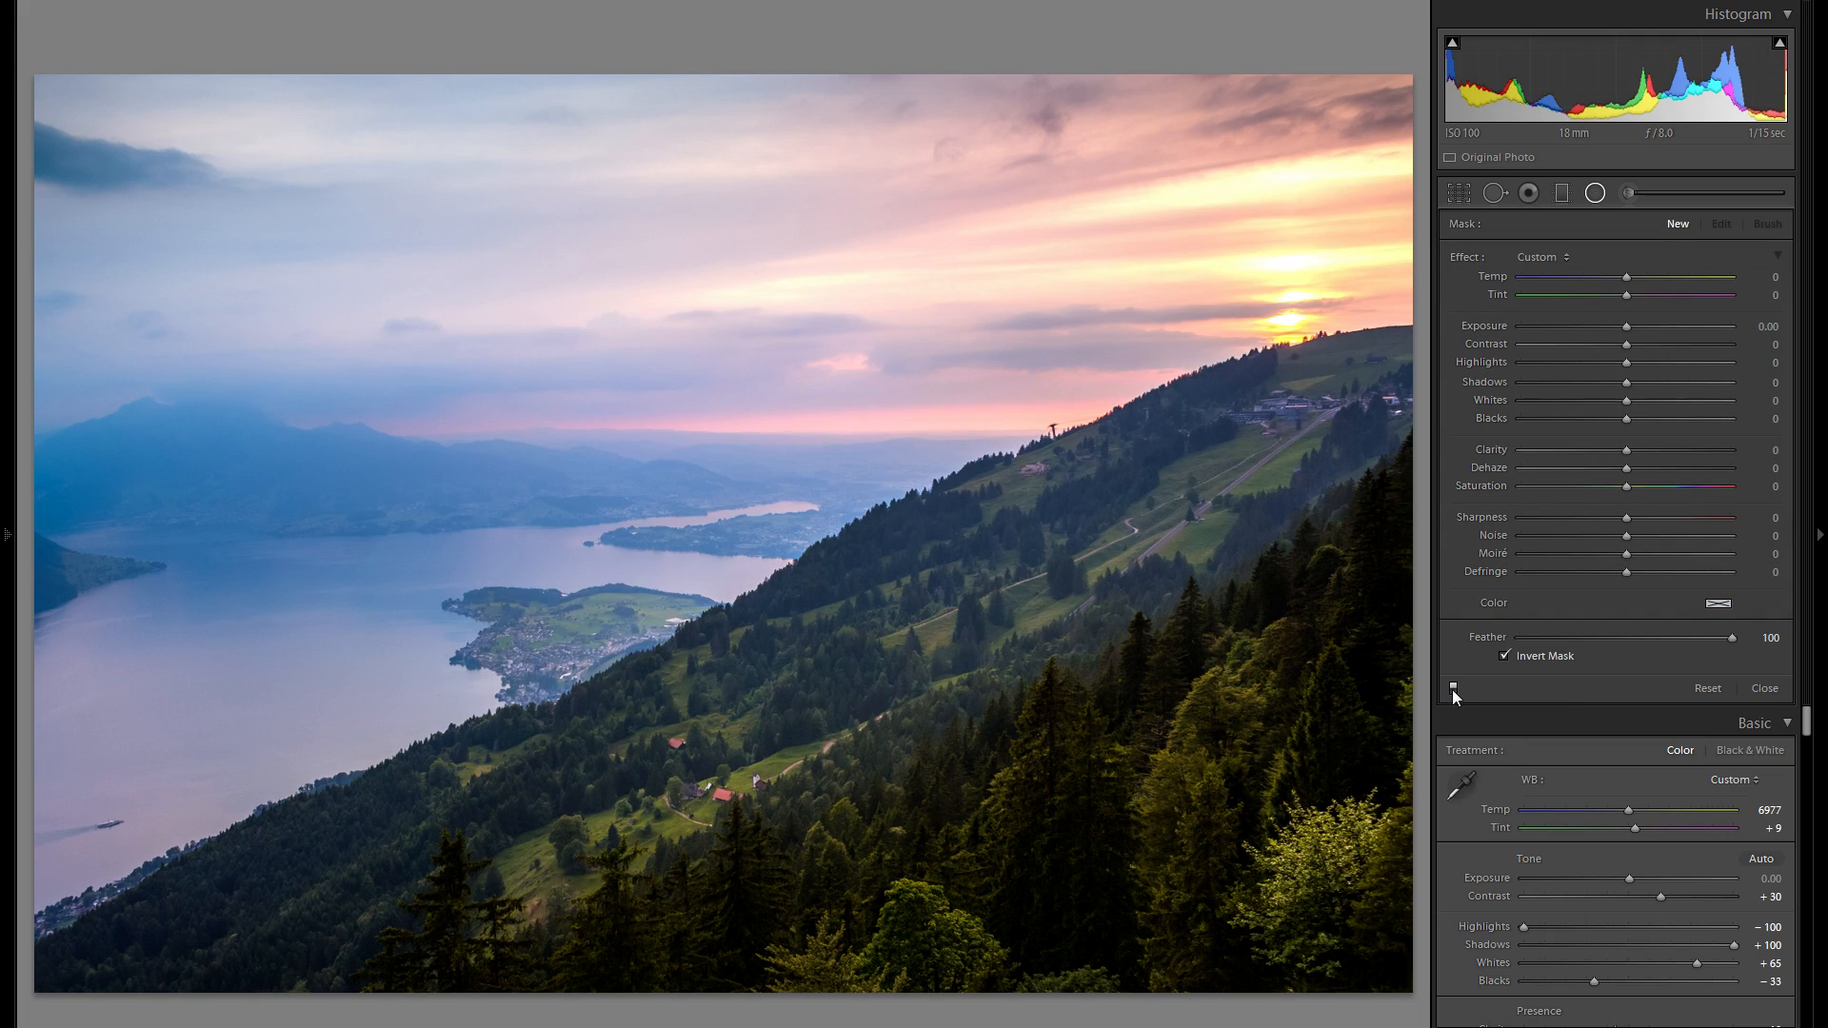
left_click(1453, 687)
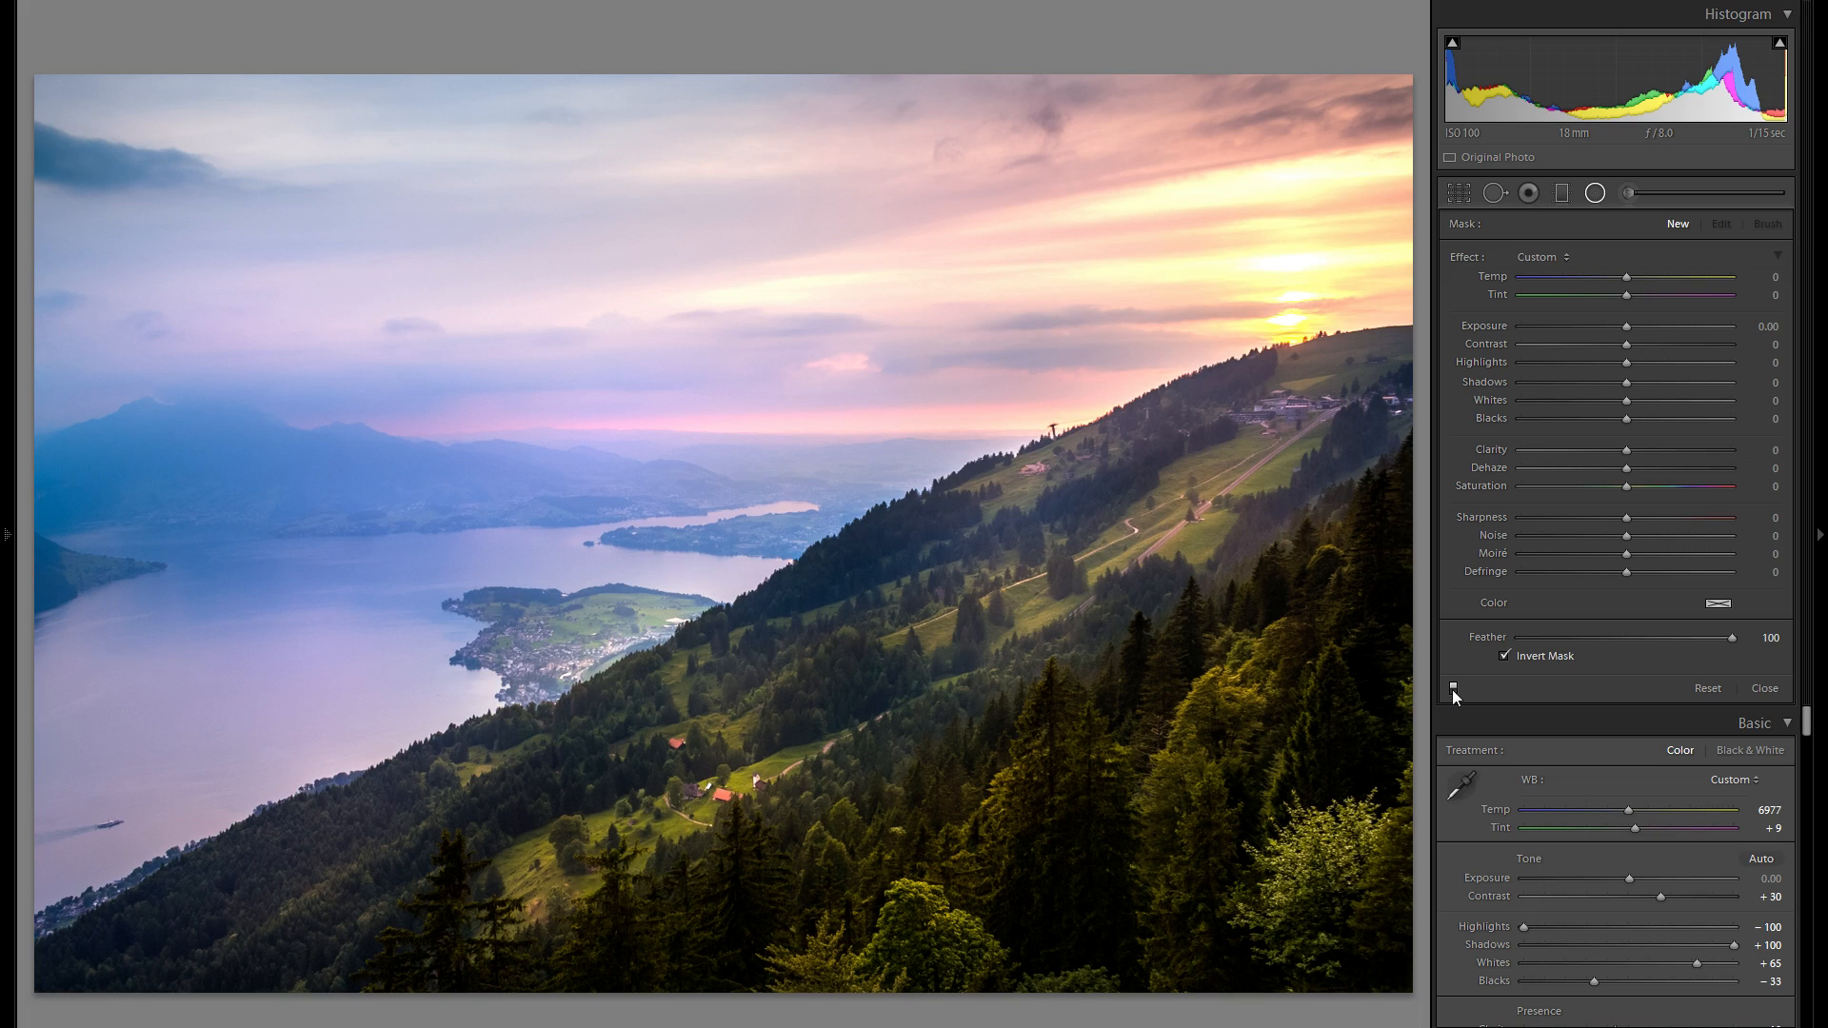
- Add a small untinted radial filter with contrast 18 on the upper slope just below the ridge
left_click(1592, 195)
left_click(1592, 195)
left_click_drag(1625, 343, 1645, 344)
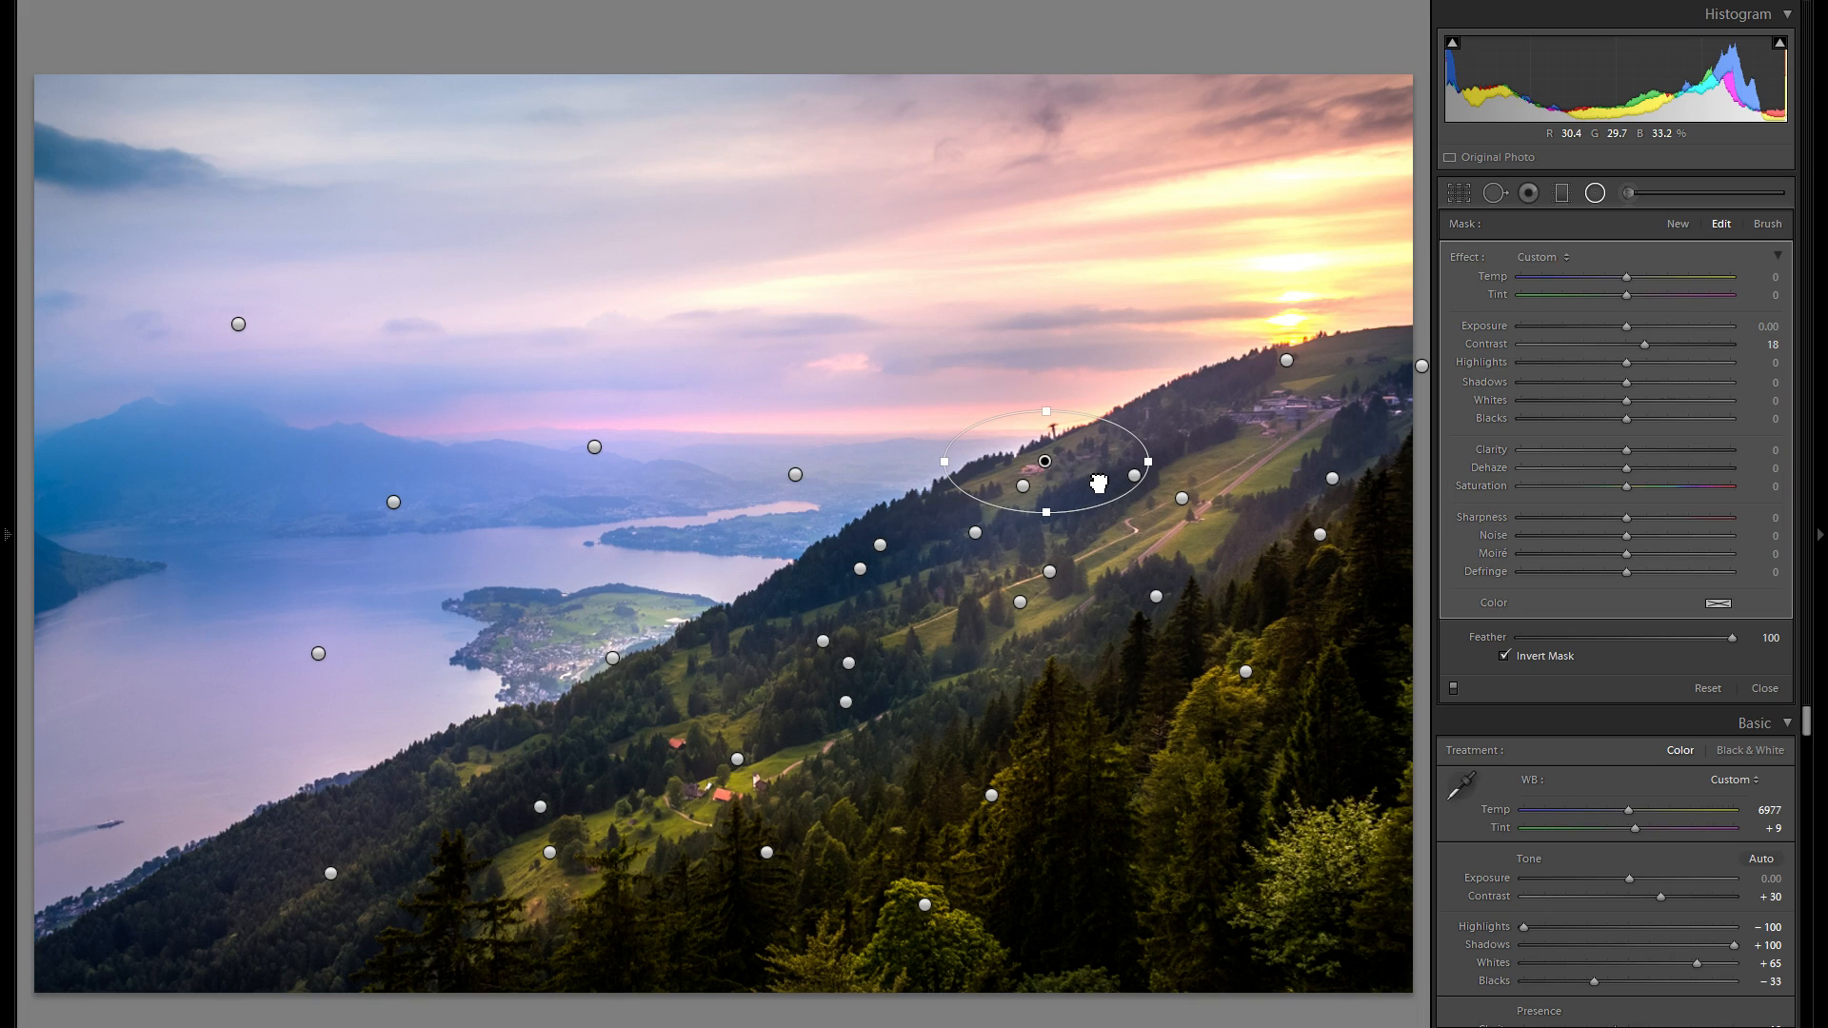
left_click_drag(1099, 481, 1097, 482)
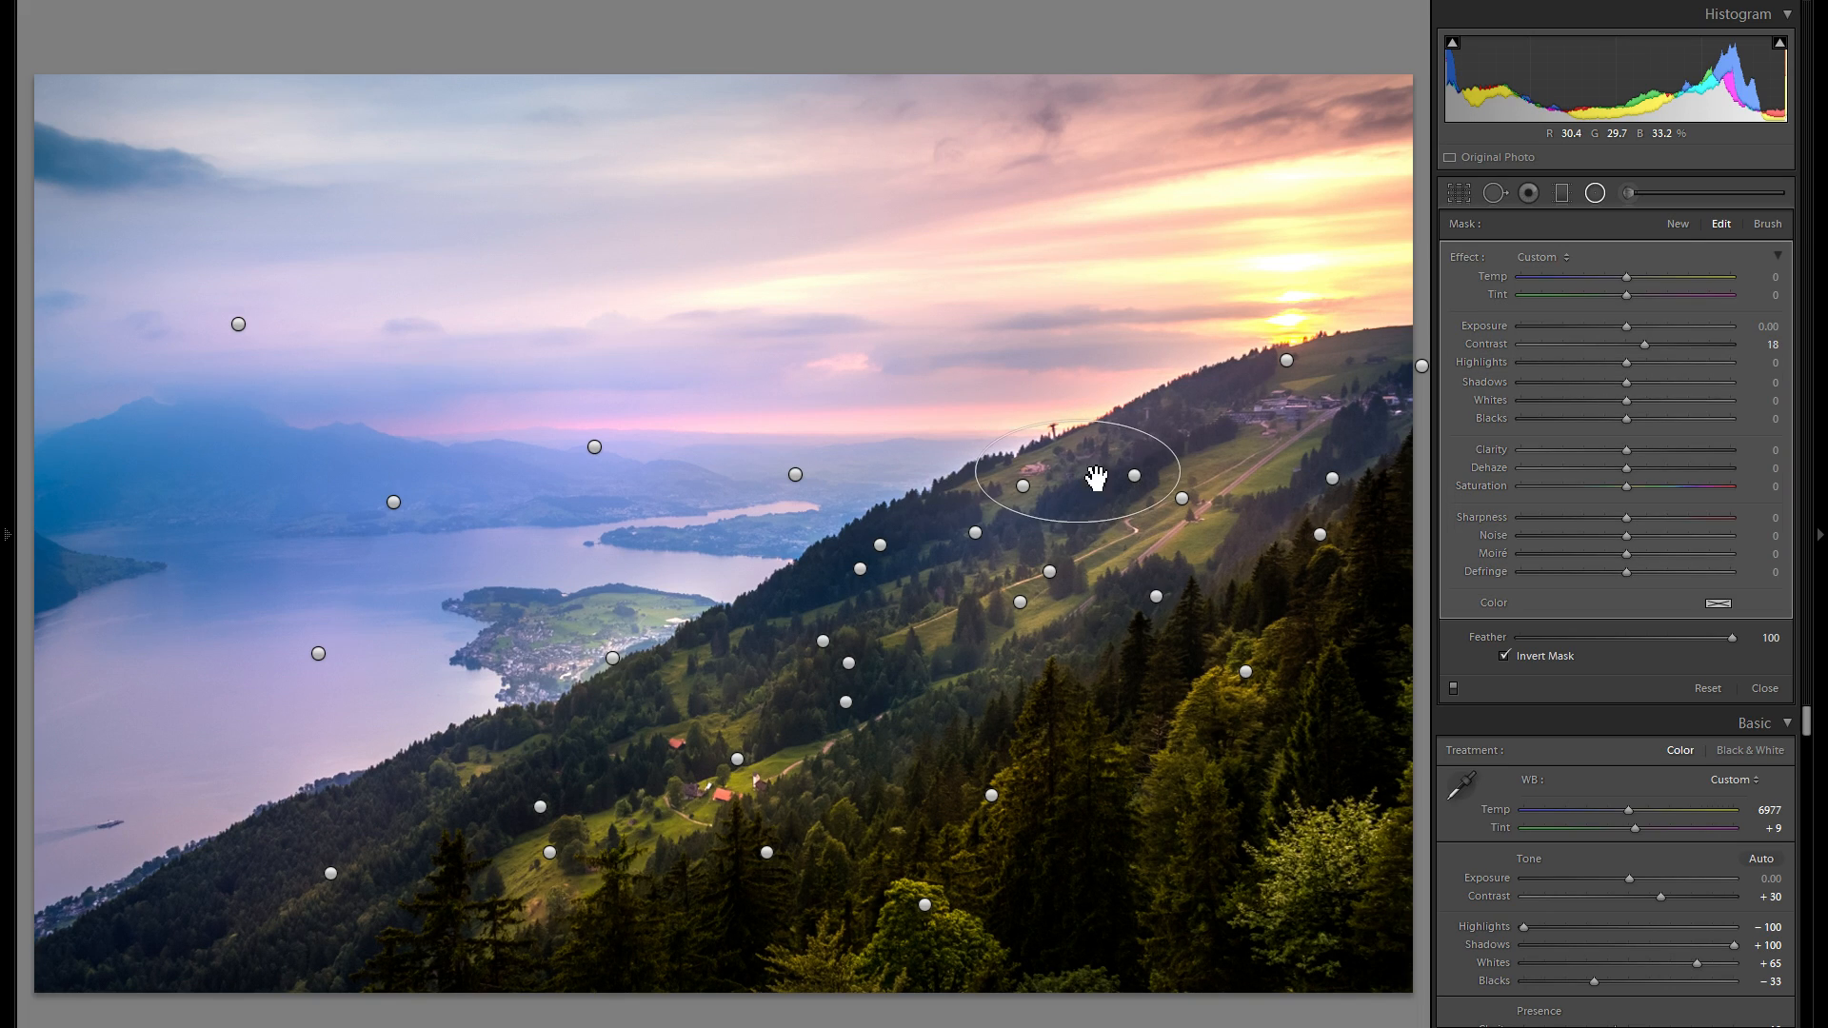
- Add a wide elliptical radial filter over the distant mountains across the lake, with contrast 0 and saturation −25
left_click(1676, 223)
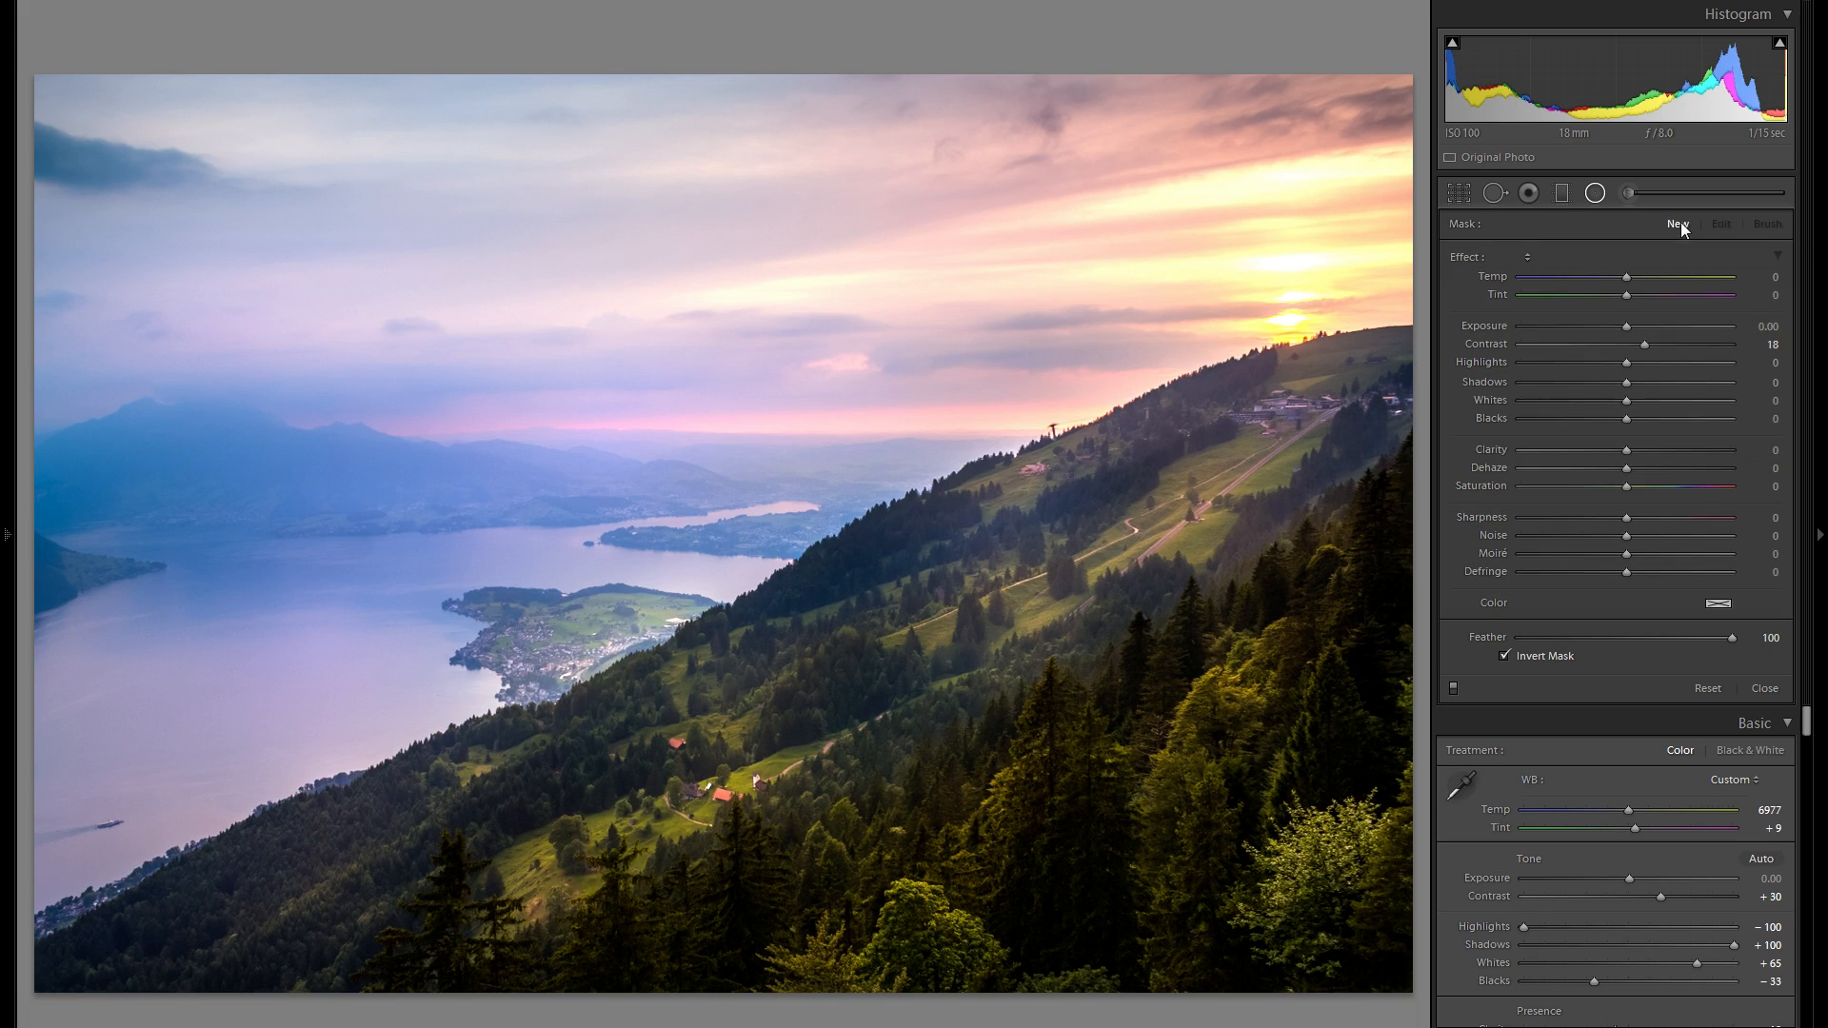
left_click_drag(145, 472, 403, 577)
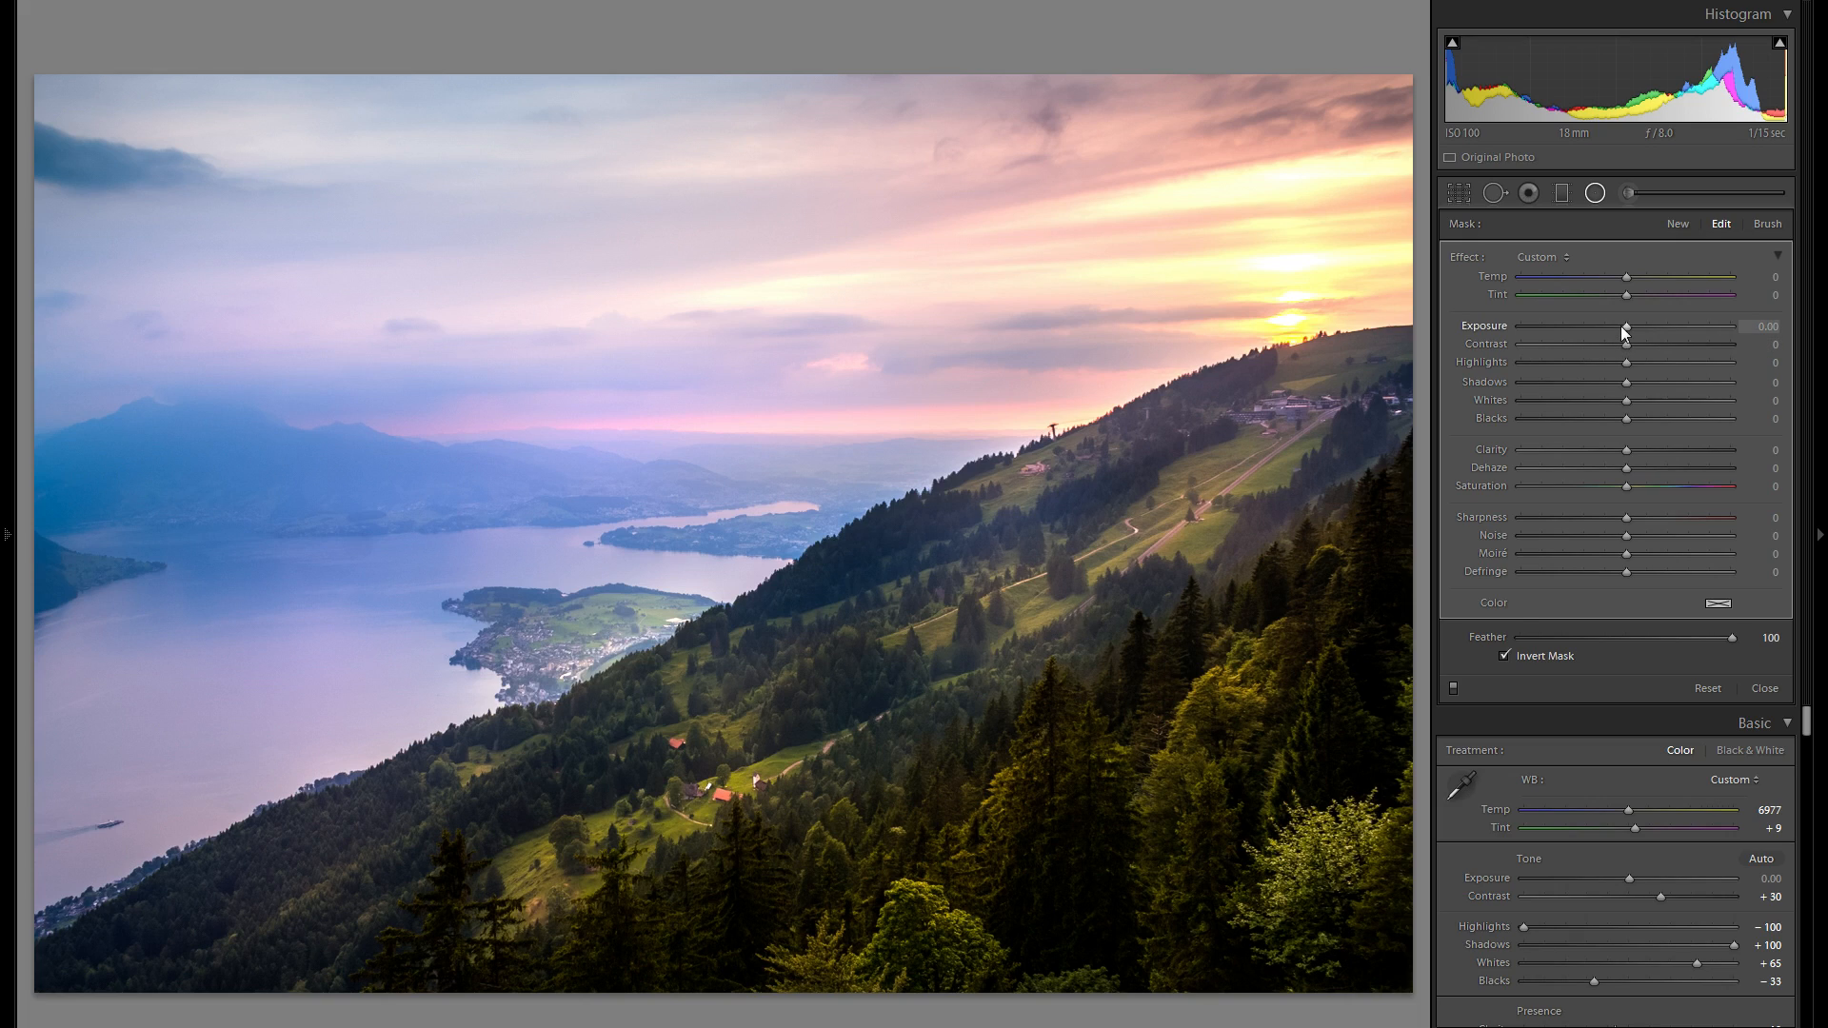
left_click_drag(1595, 482, 1600, 484)
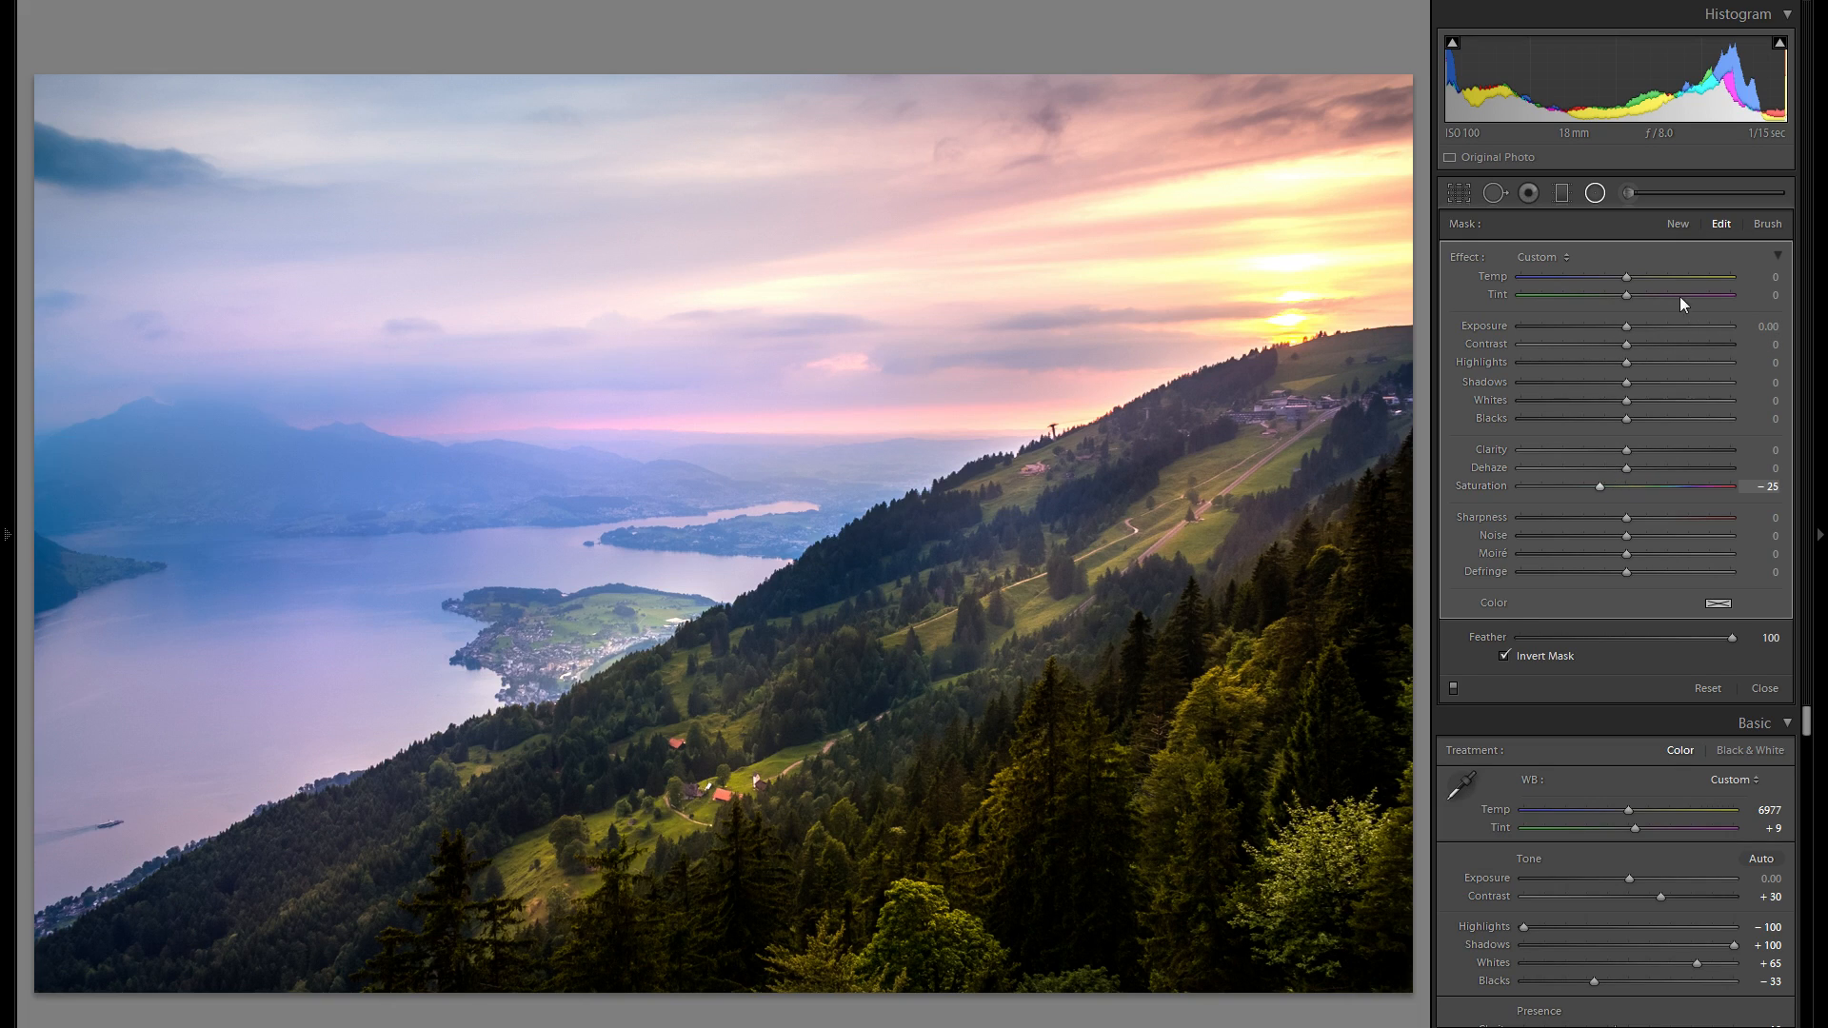
- Tint the distant-mountain filter pale red with hue 355 and saturation 16%, and adjust its position
left_click(1713, 602)
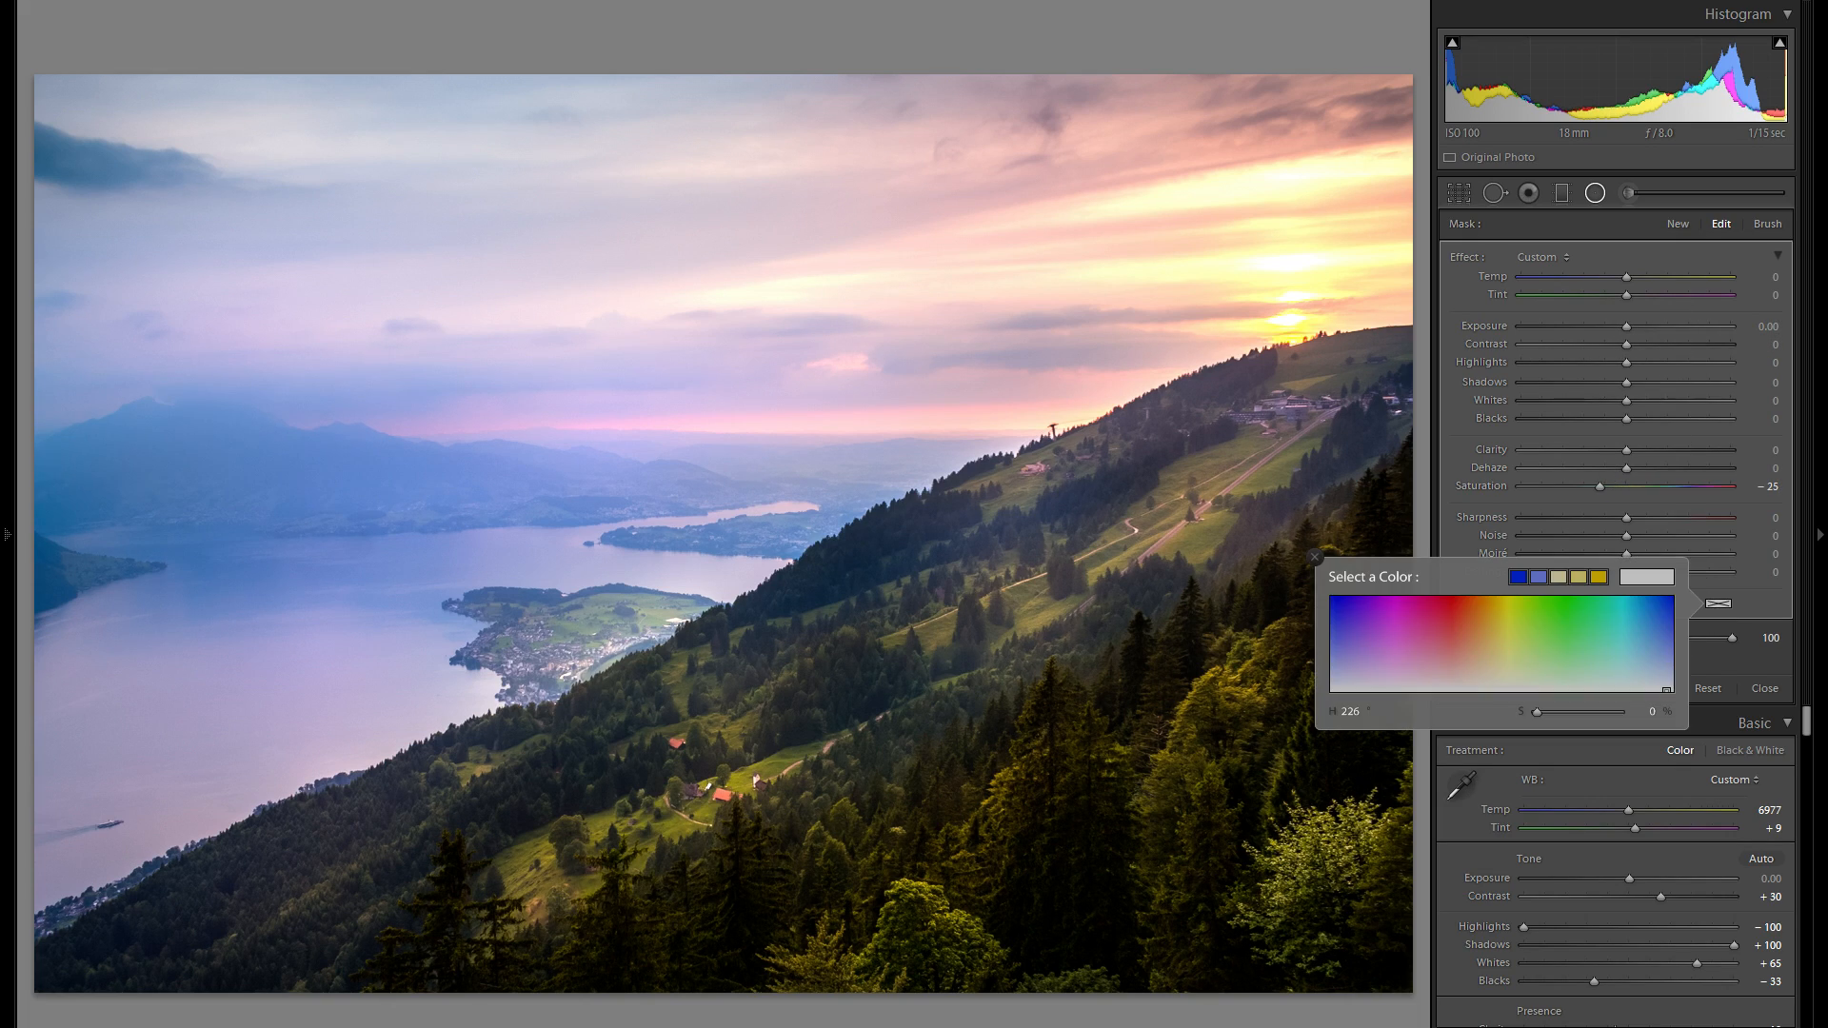
left_click(1446, 665)
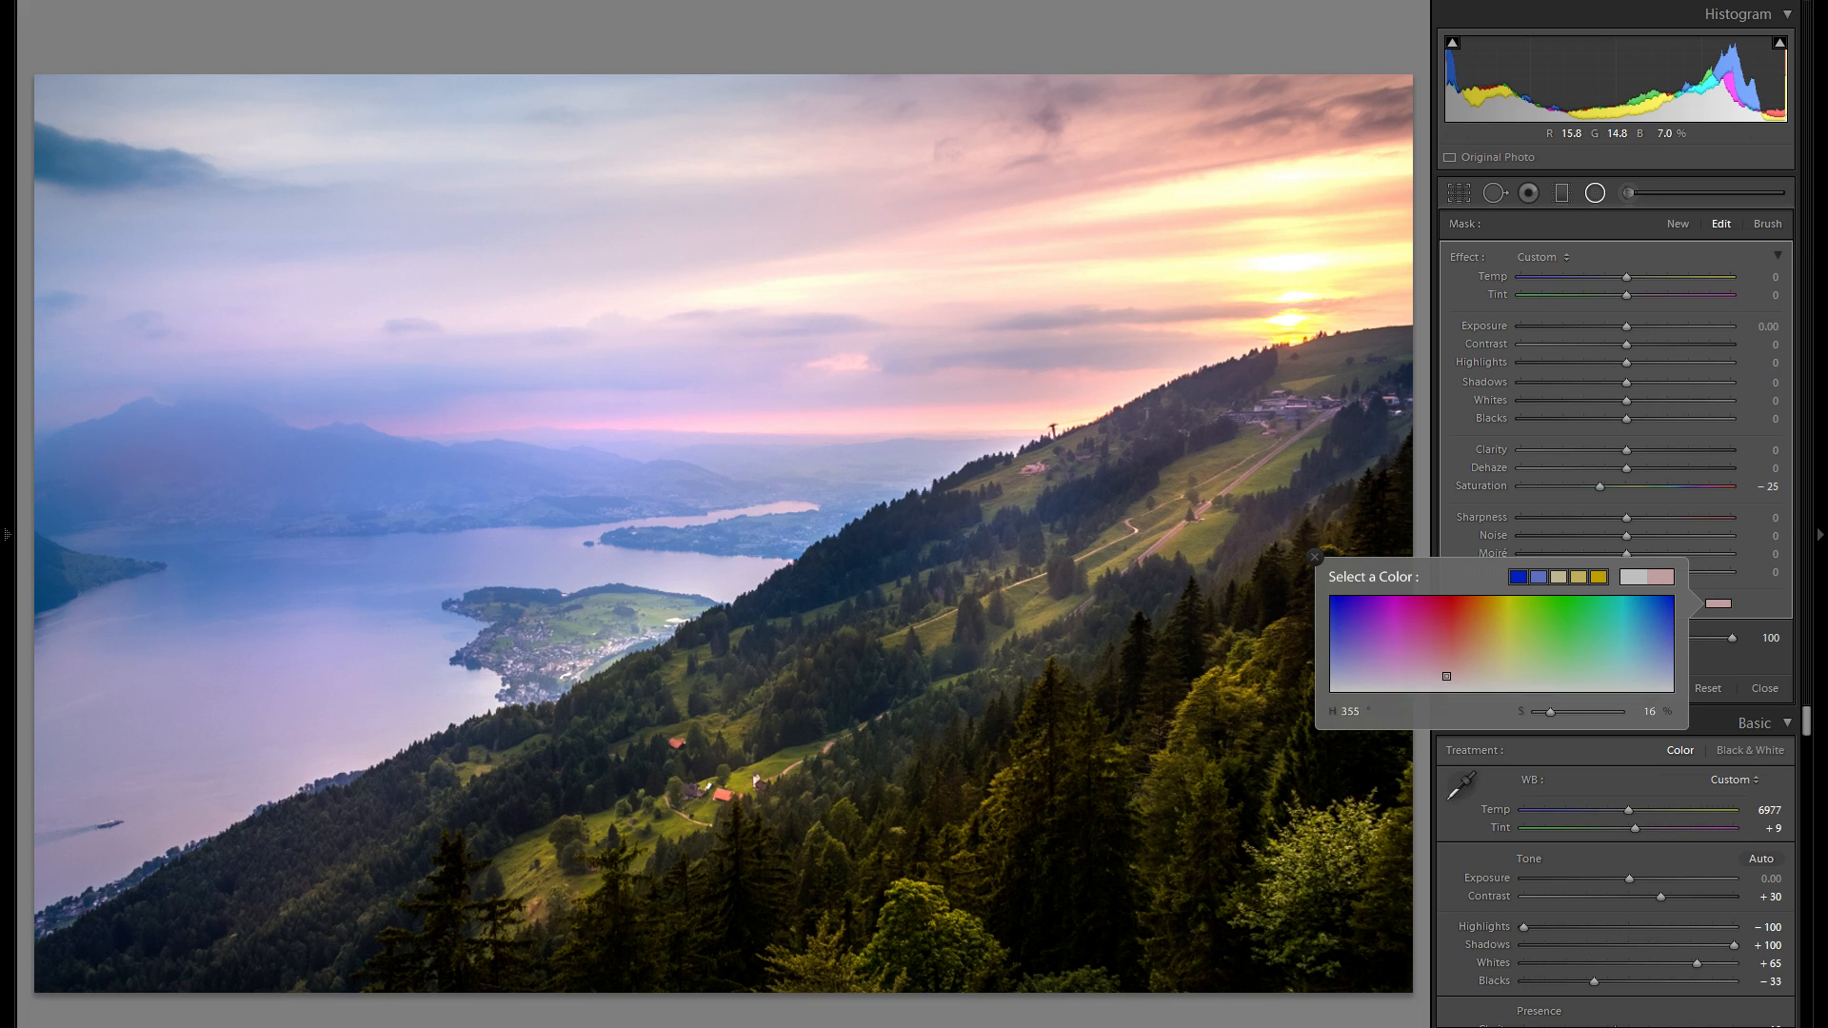
left_click(1315, 557)
key("h")
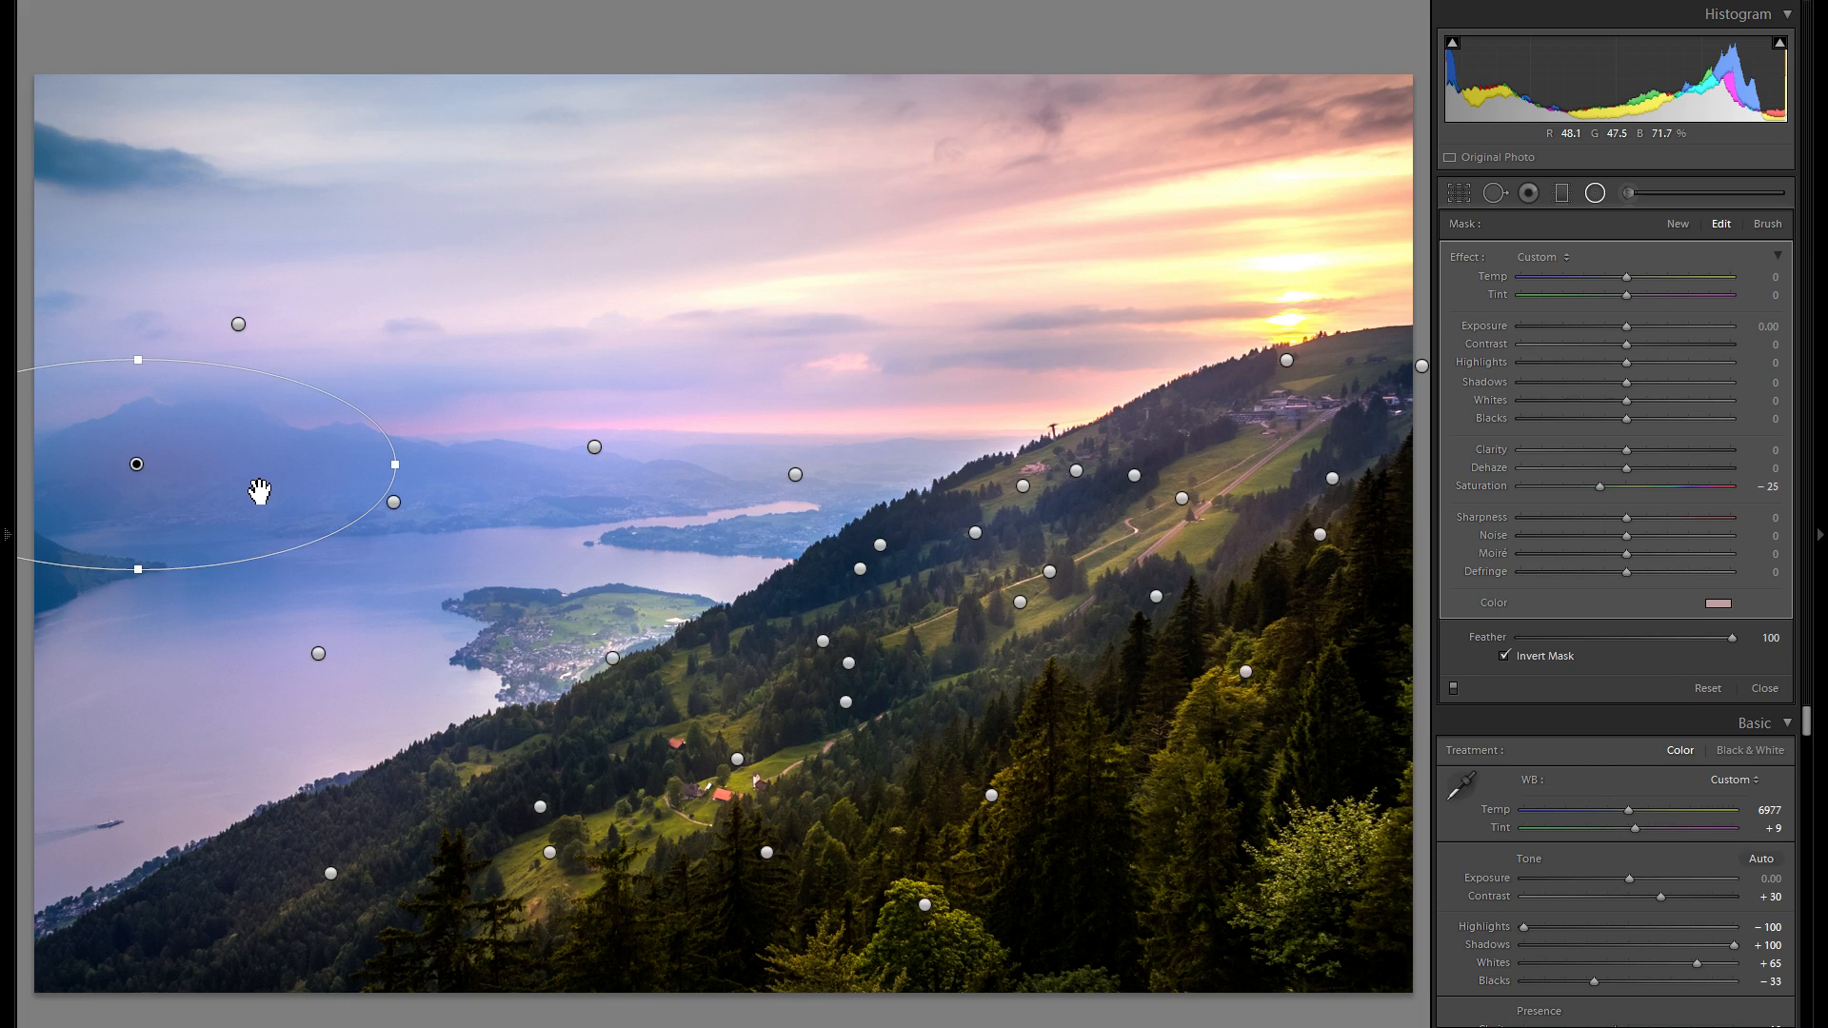
left_click_drag(203, 514, 202, 514)
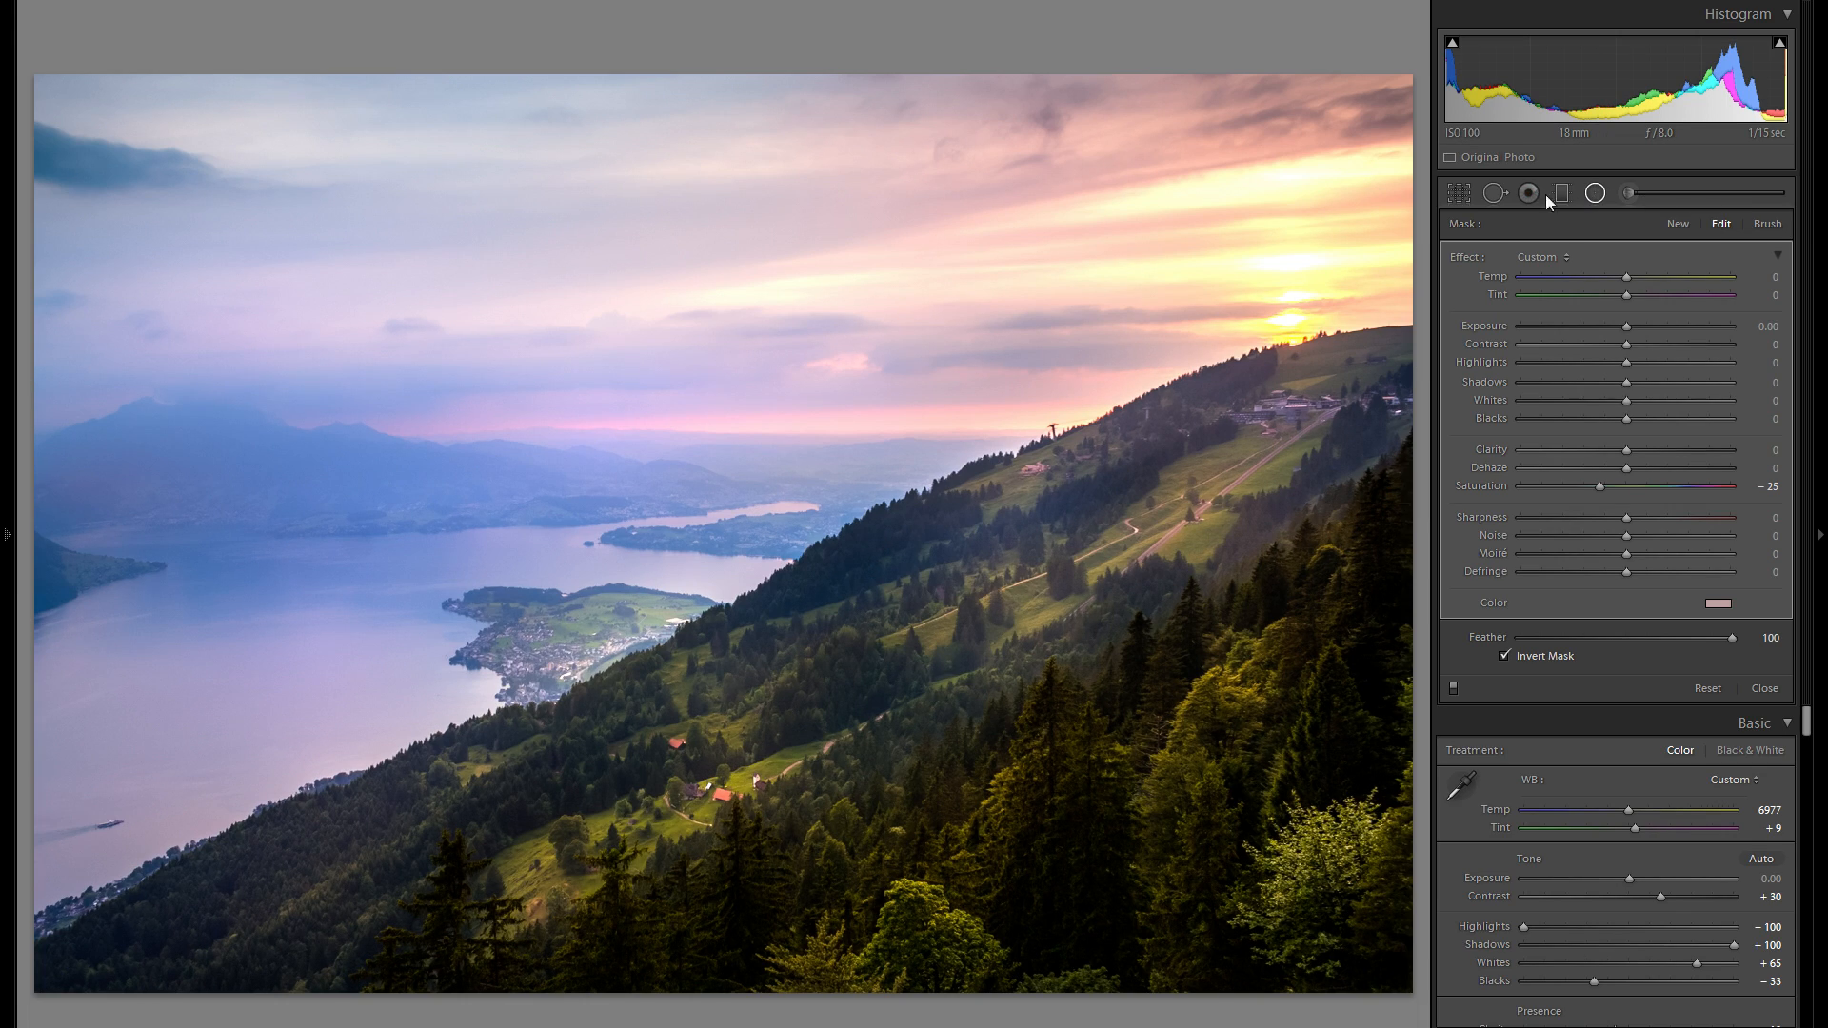
- Close the radial filter tool and go back to the Import state in the edit history to view the original photo
left_click(1589, 195)
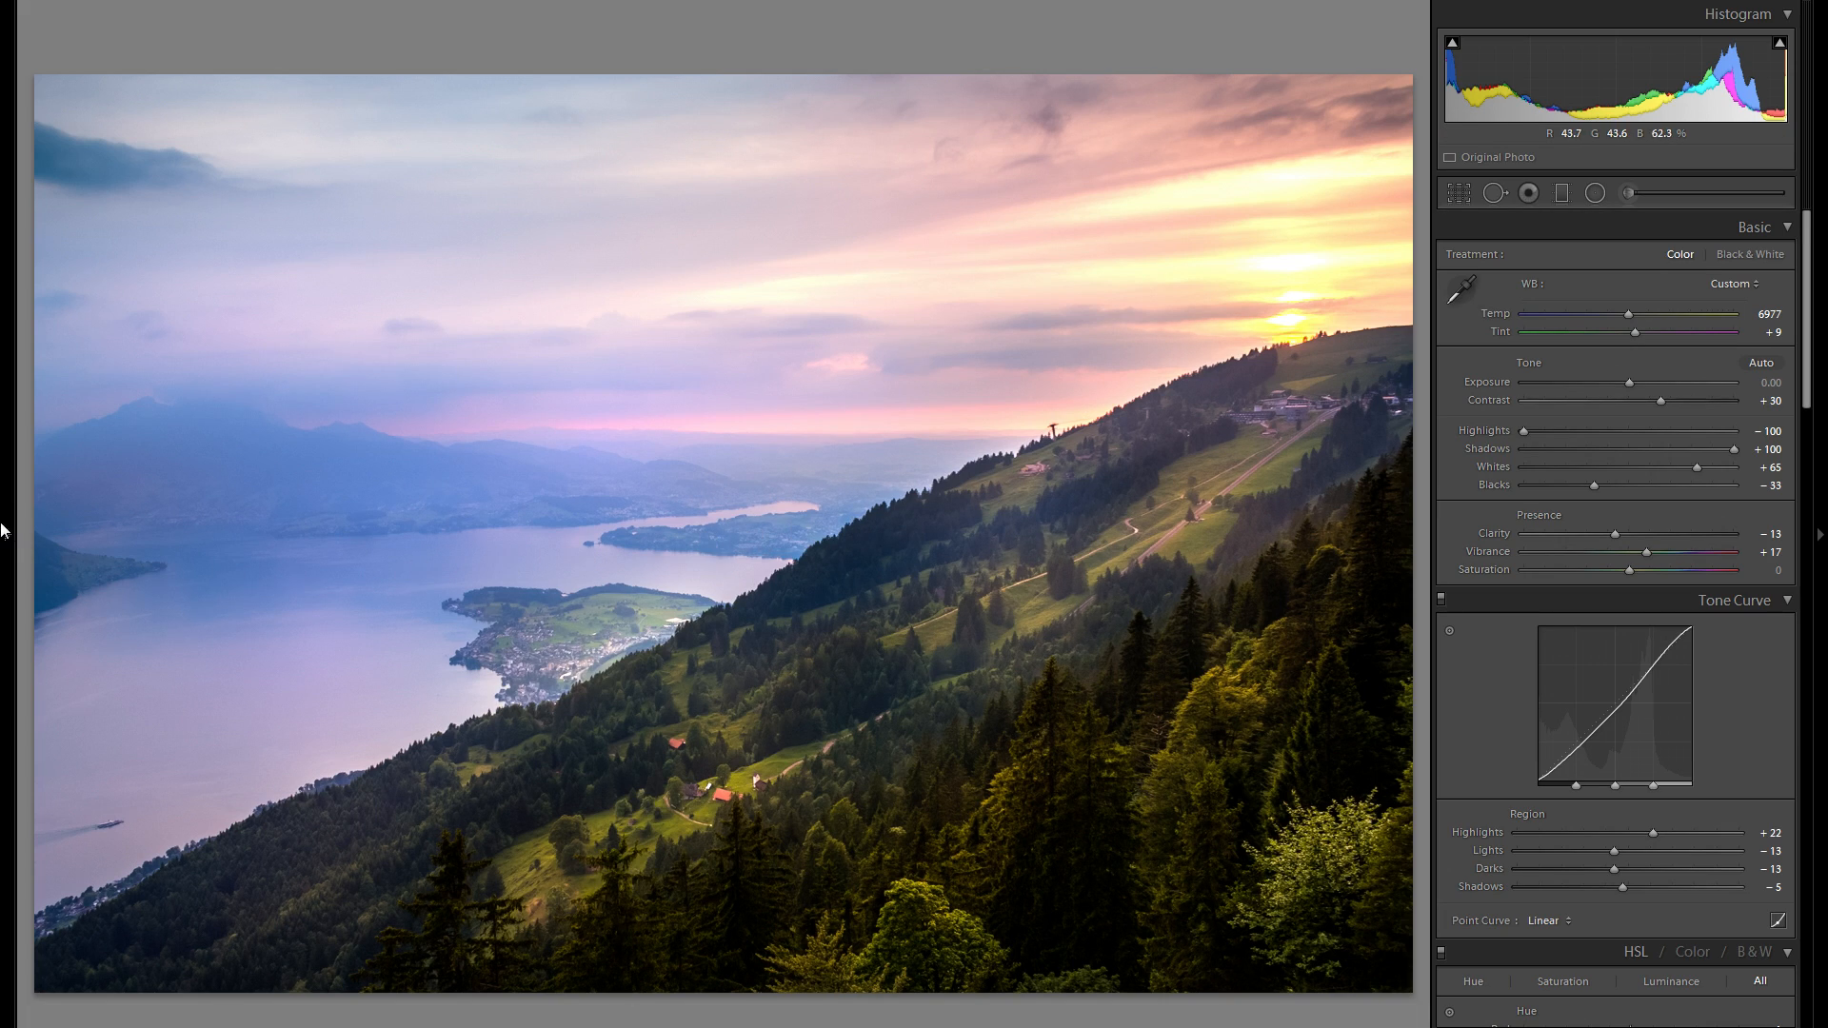
left_click(3, 530)
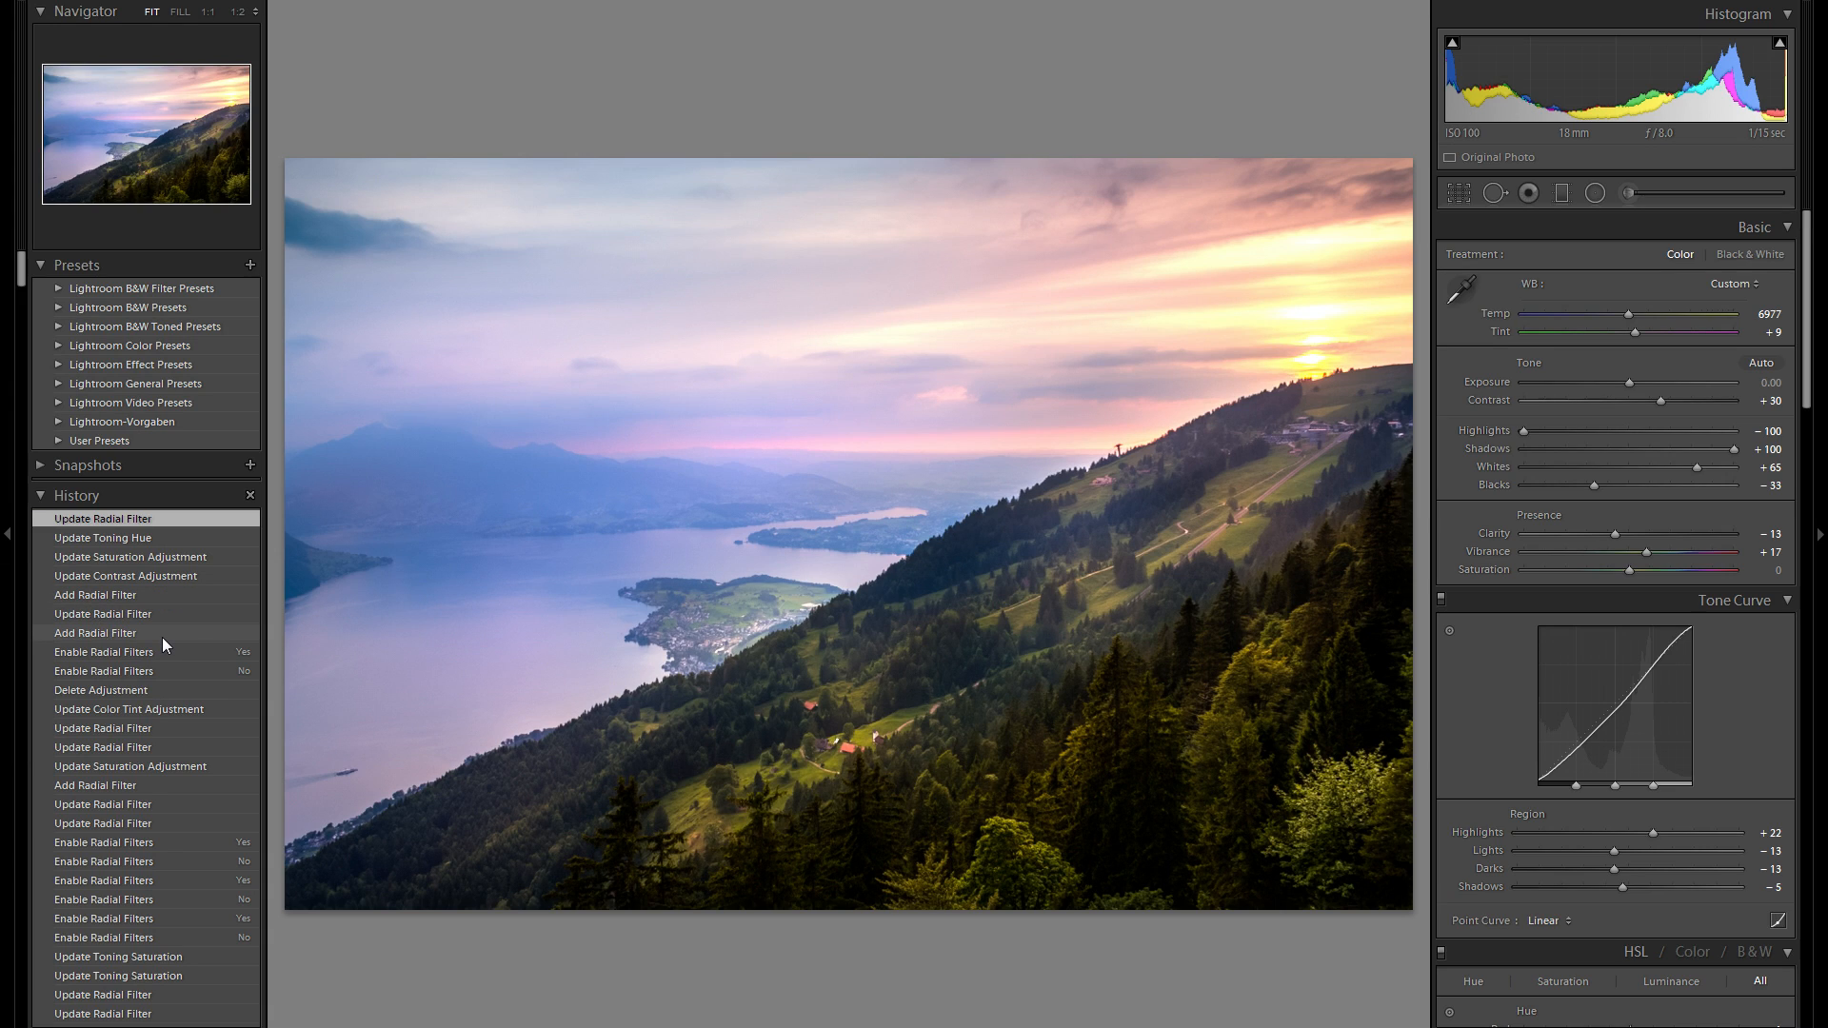
scroll(162, 636, "down", 10)
scroll(127, 636, "down", 10)
scroll(122, 638, "down", 10)
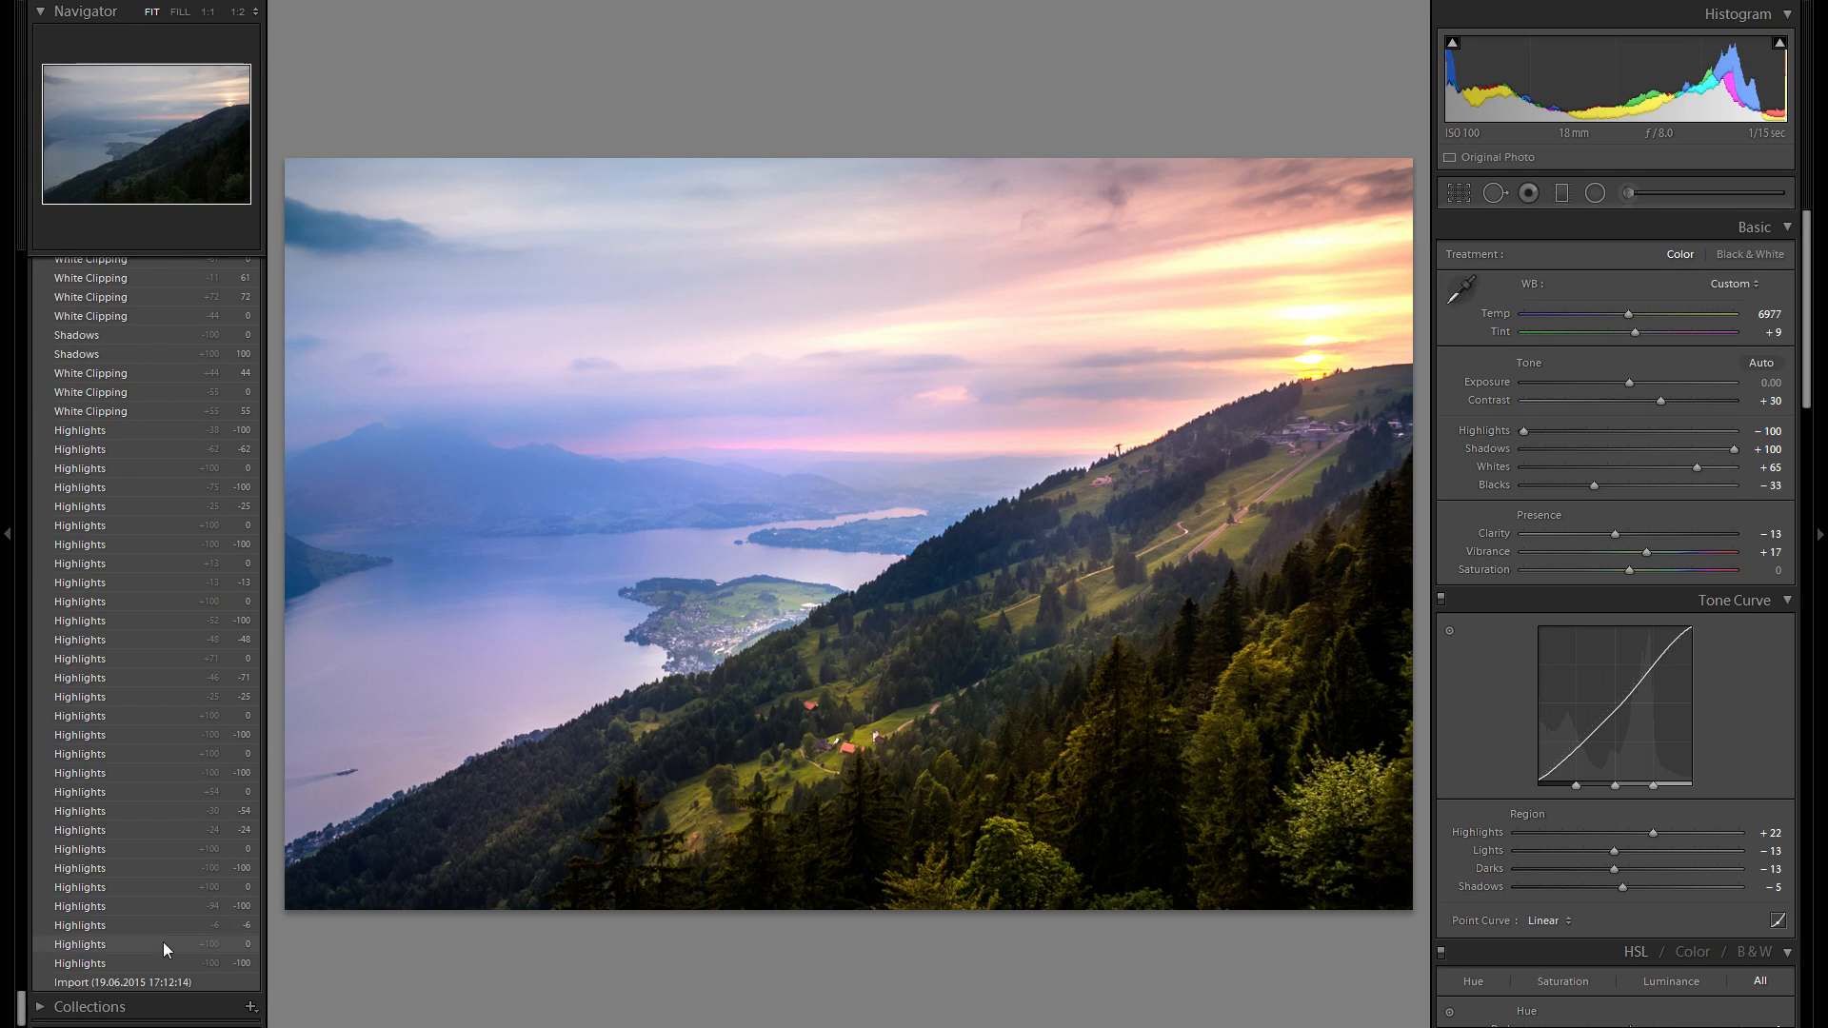
left_click(163, 974)
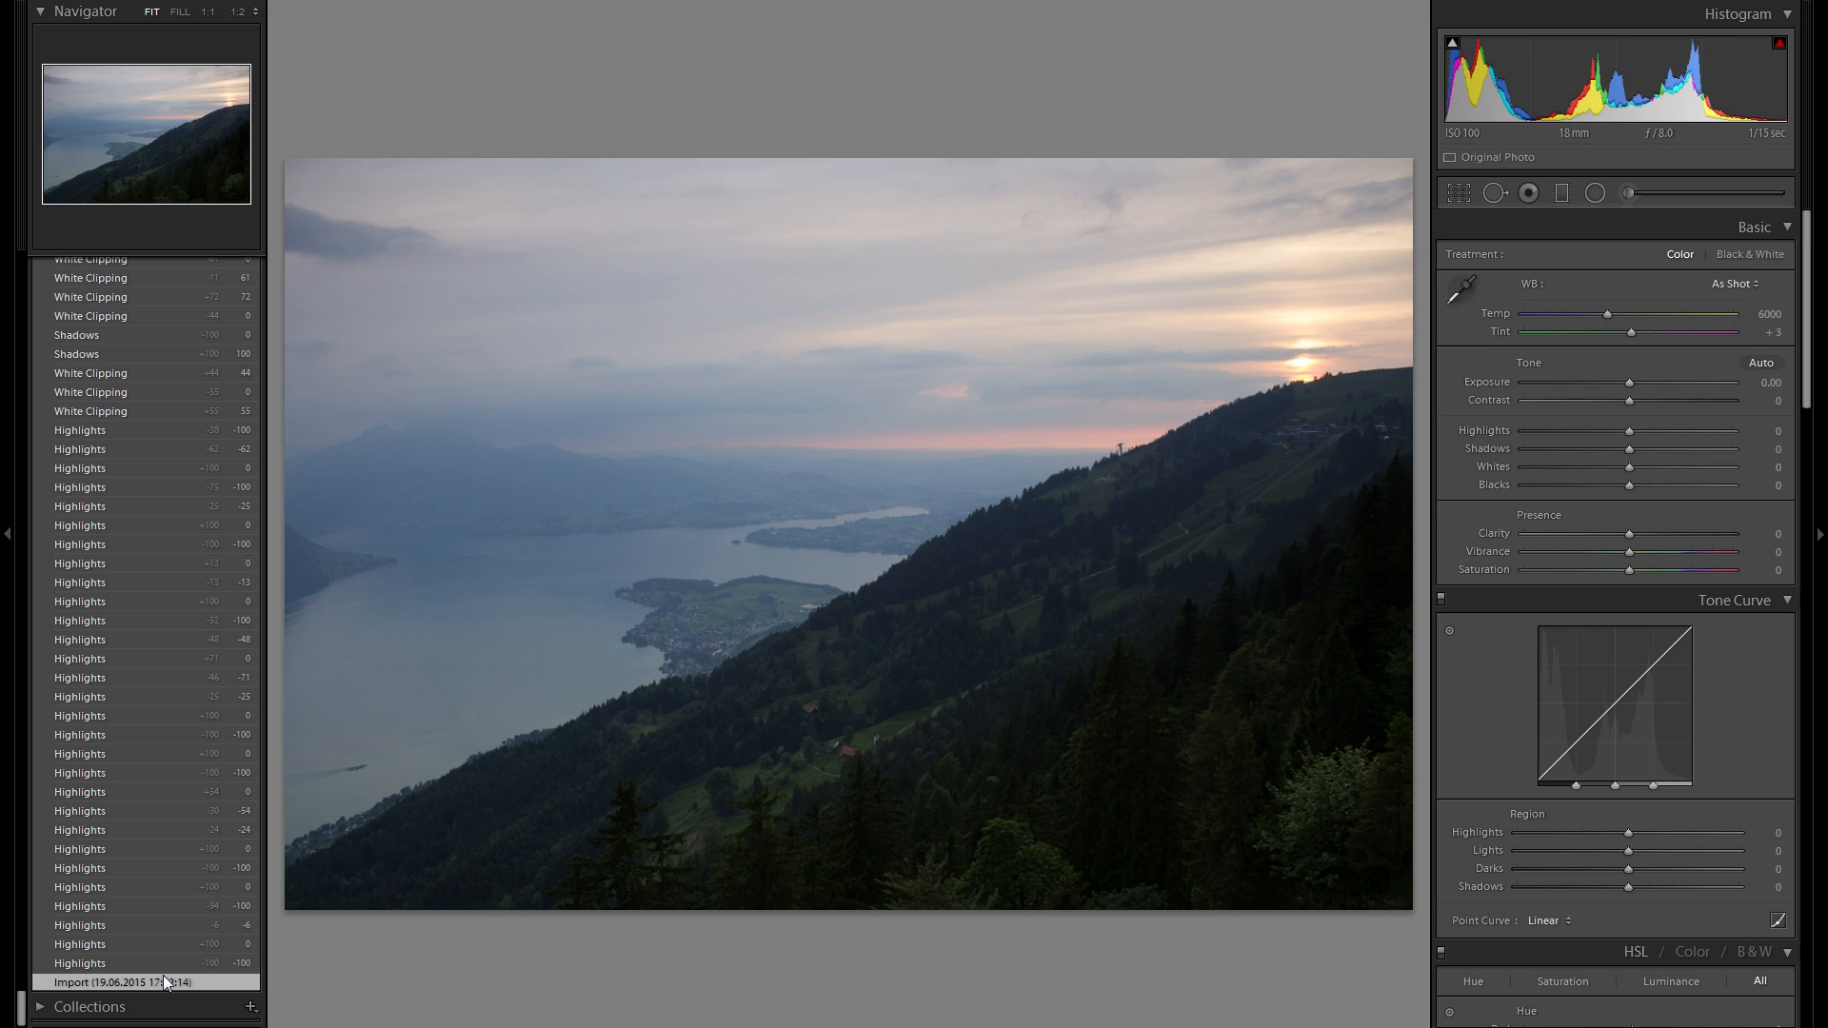
- Return to the most recent edit in the history and hide the history again to view the finished photo larger
scroll(167, 819, "up", 10)
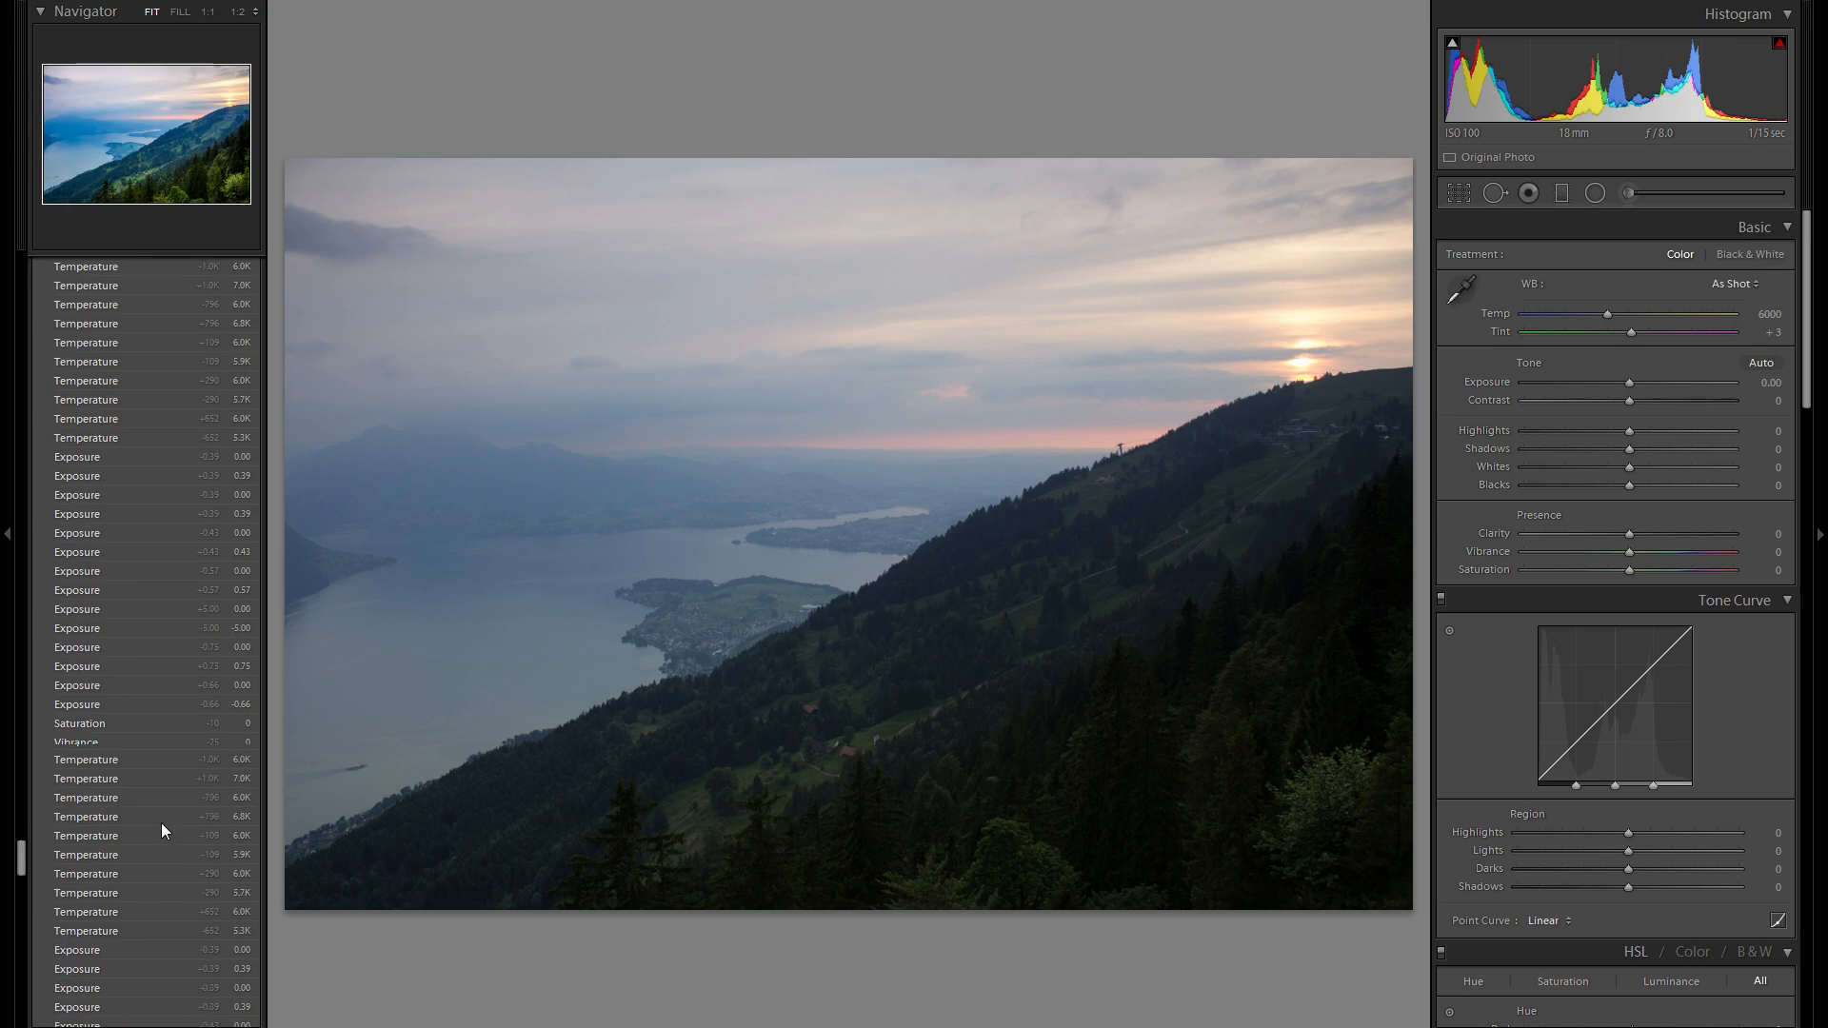
scroll(162, 822, "up", 10)
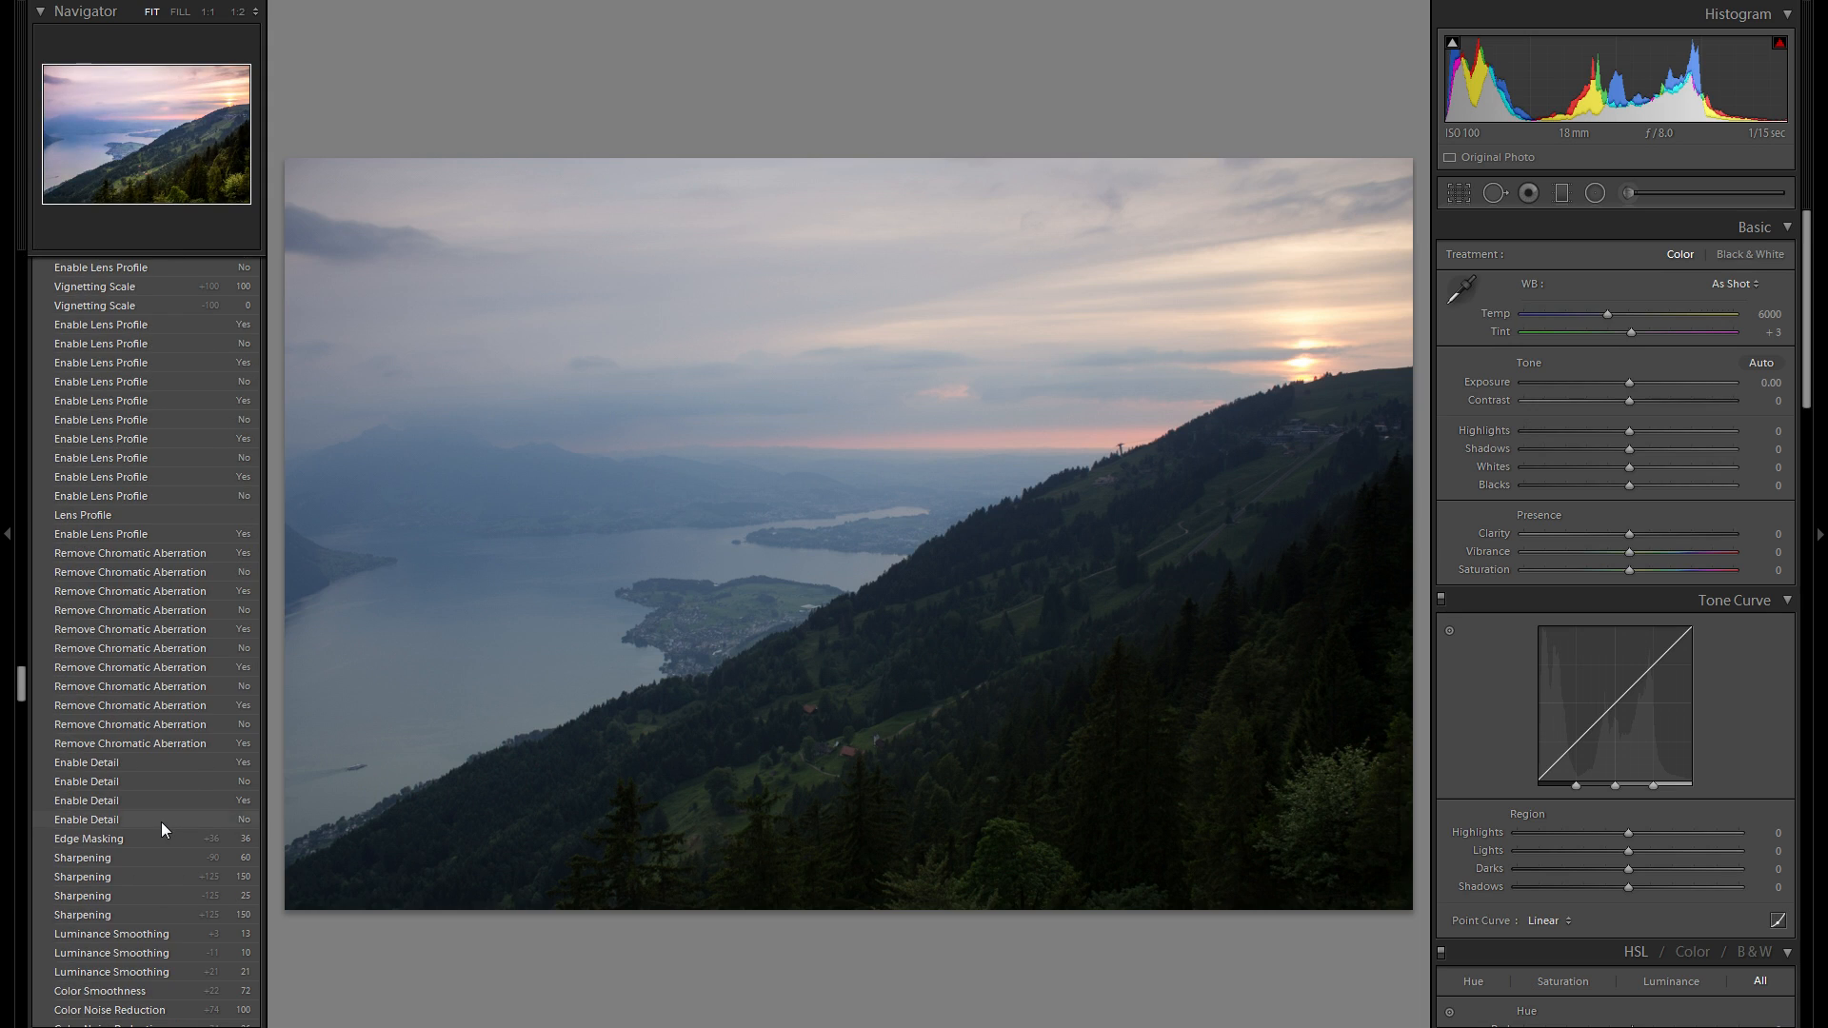
scroll(162, 821, "up", 10)
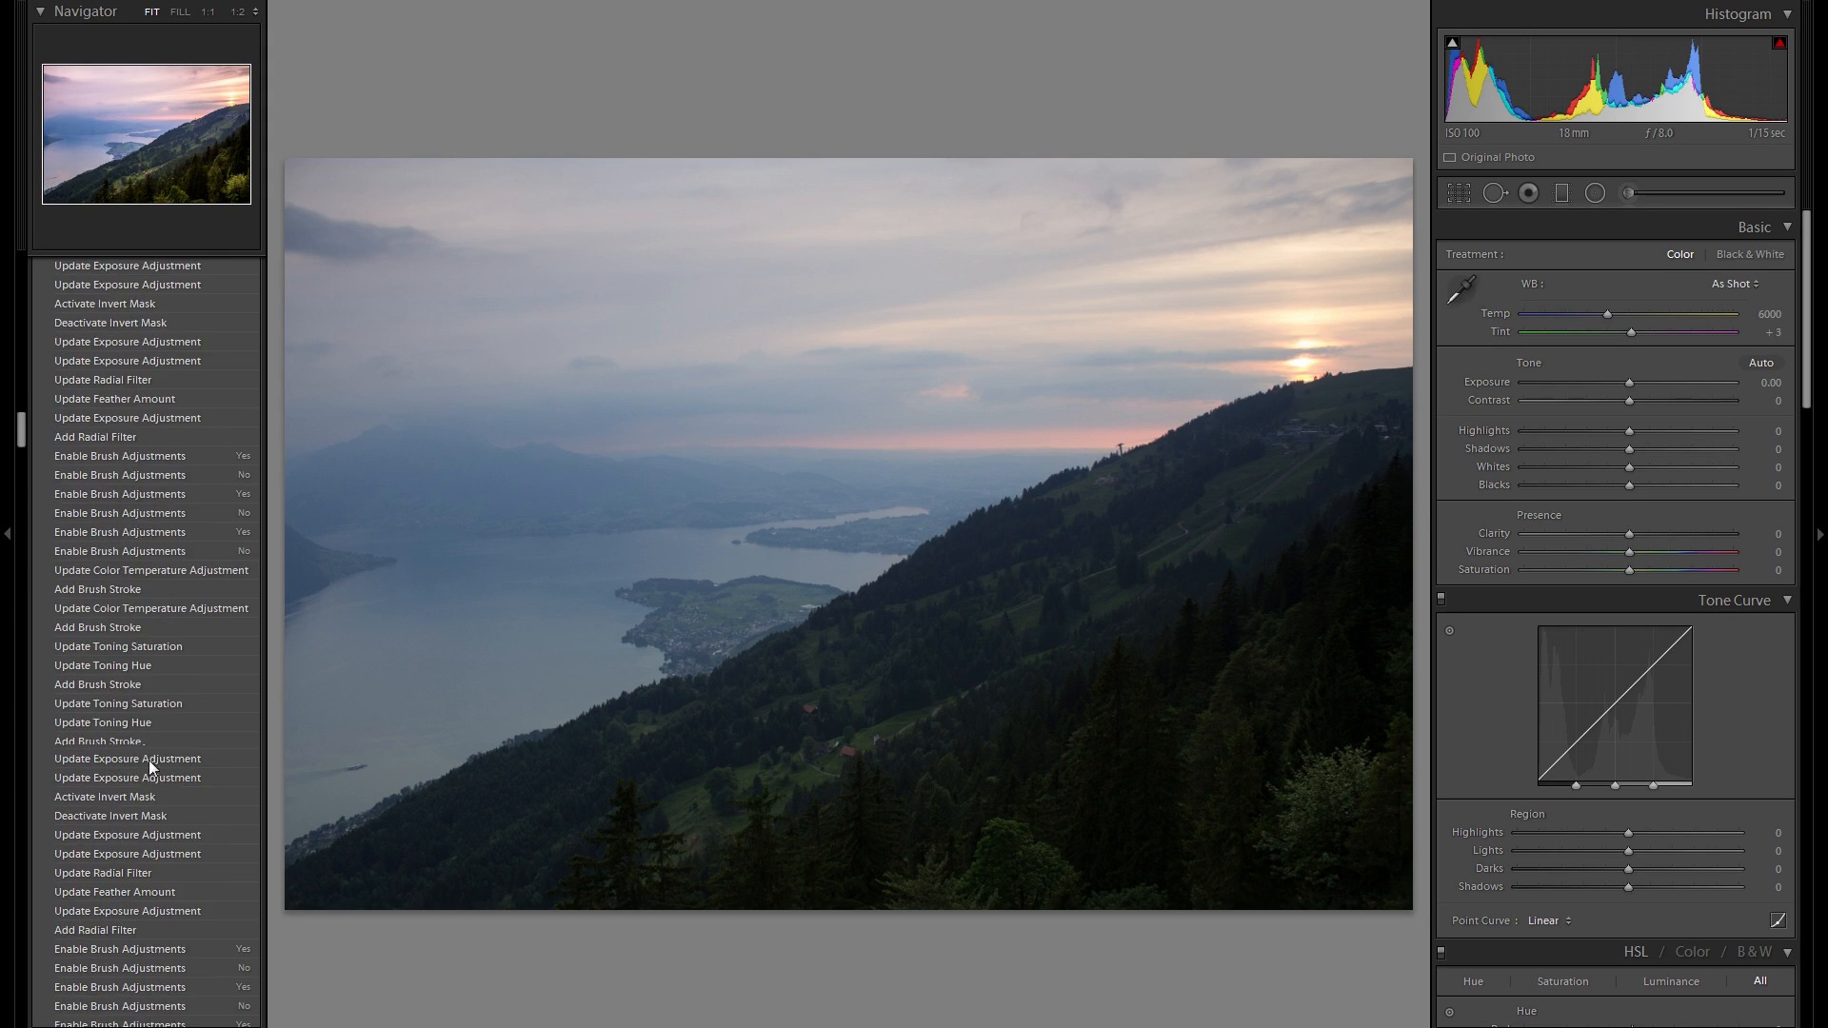
scroll(148, 760, "up", 10)
left_click(122, 518)
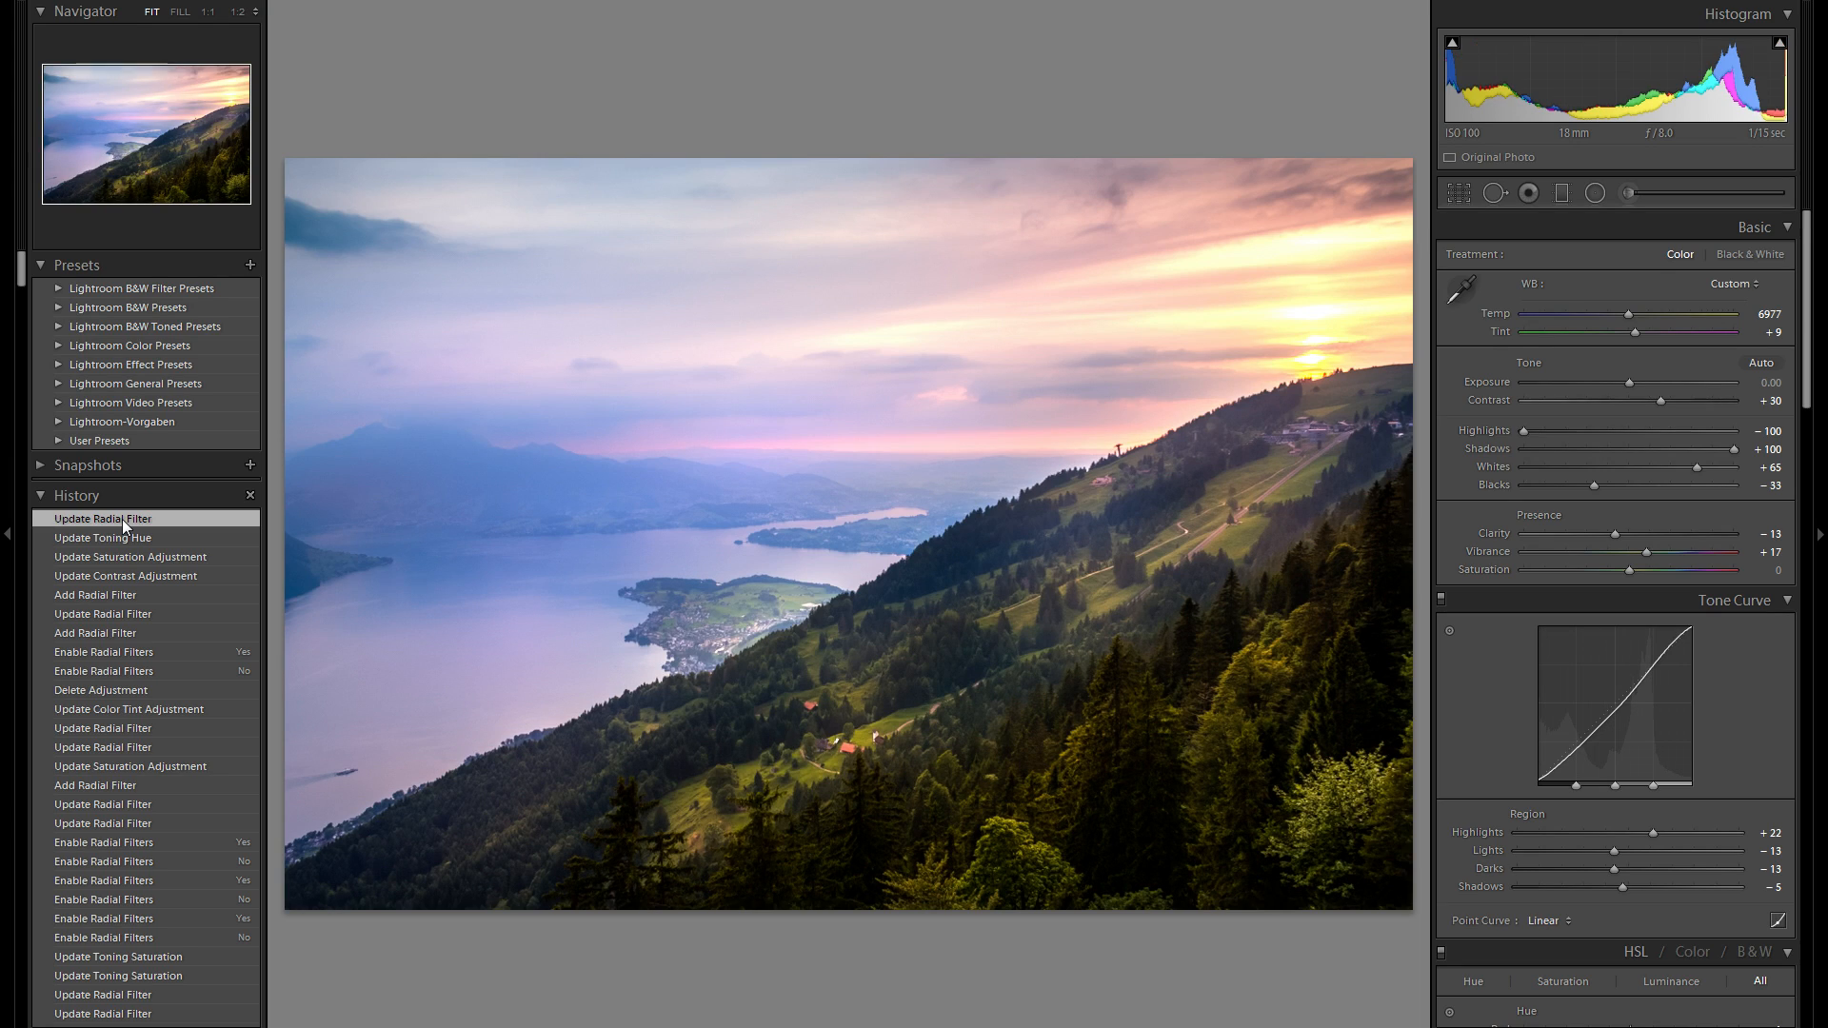
left_click(6, 530)
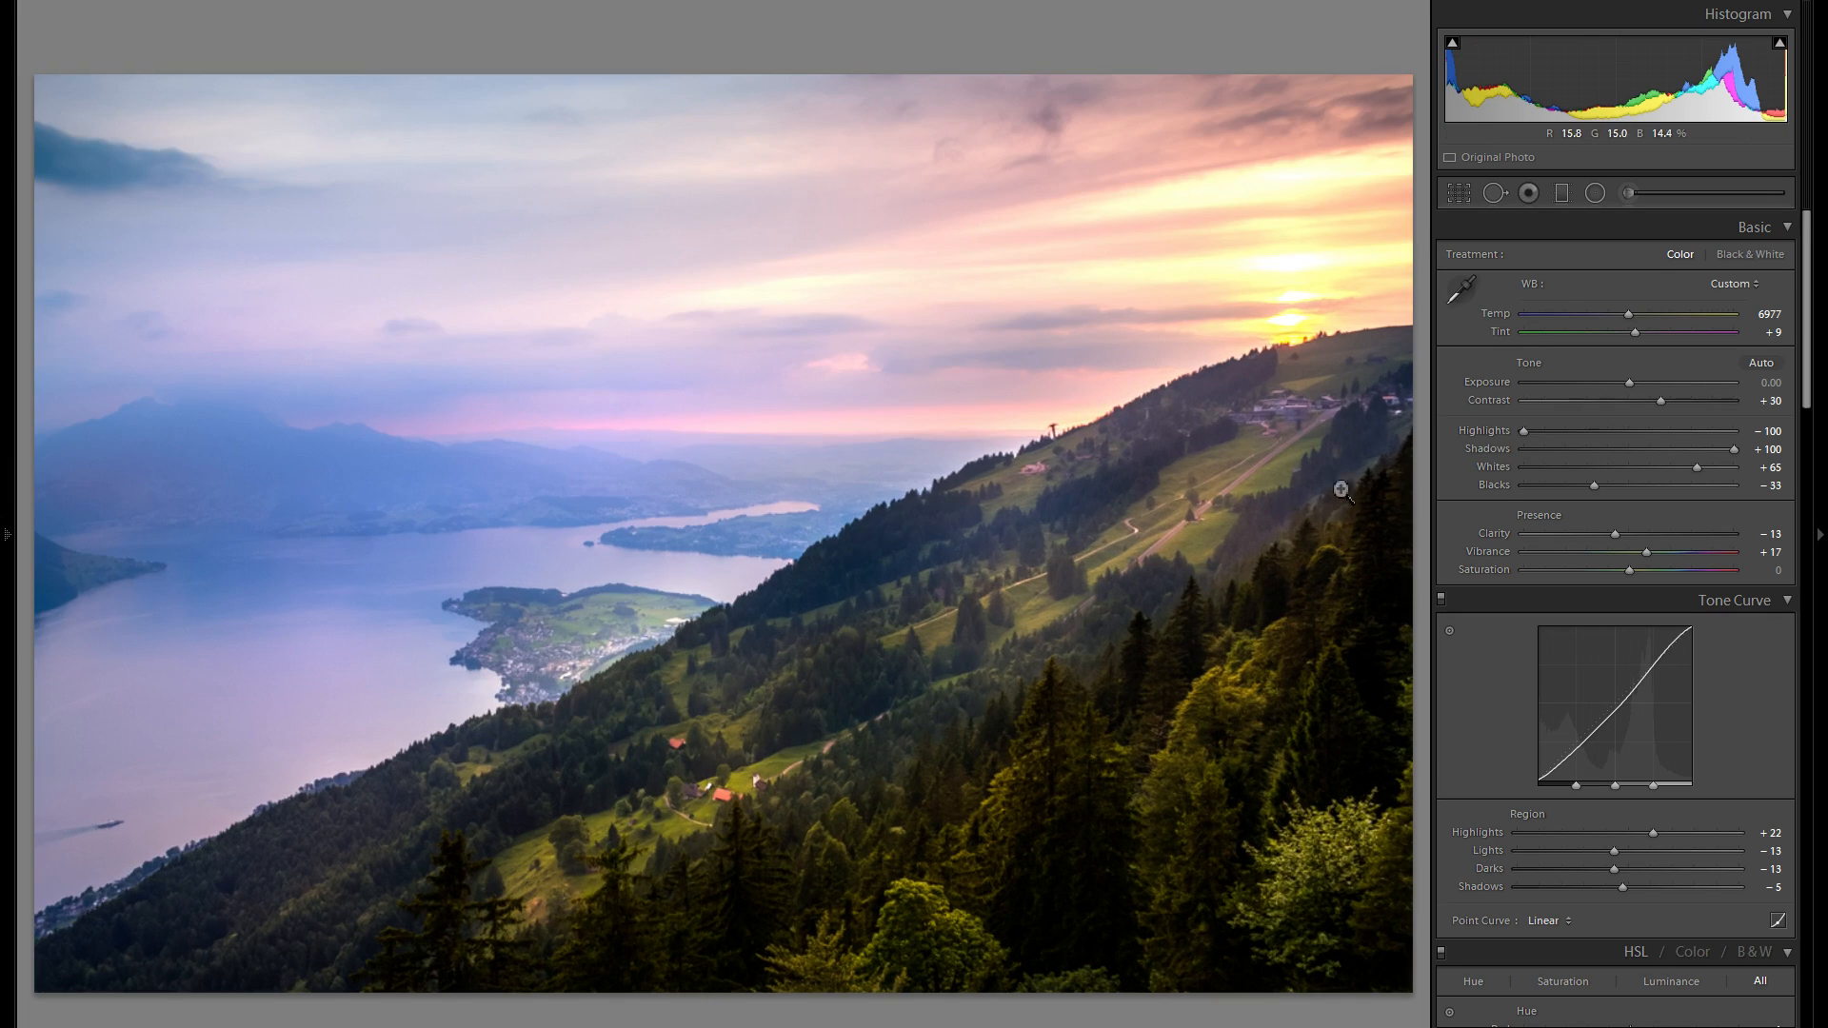